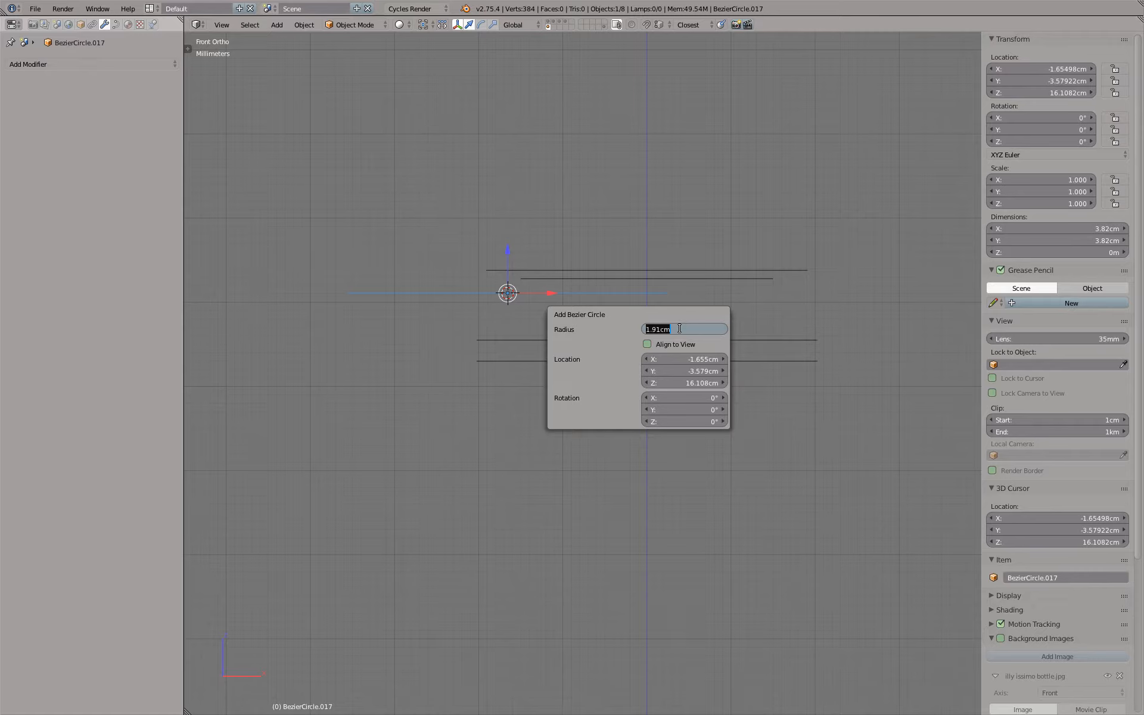
Examine the new Bezier circle's creation settings in the tool shelf, then hide the shelf again
{"action": "left_click", "coordinate": [561, 207]}
{"action": "key", "text": "F6"}
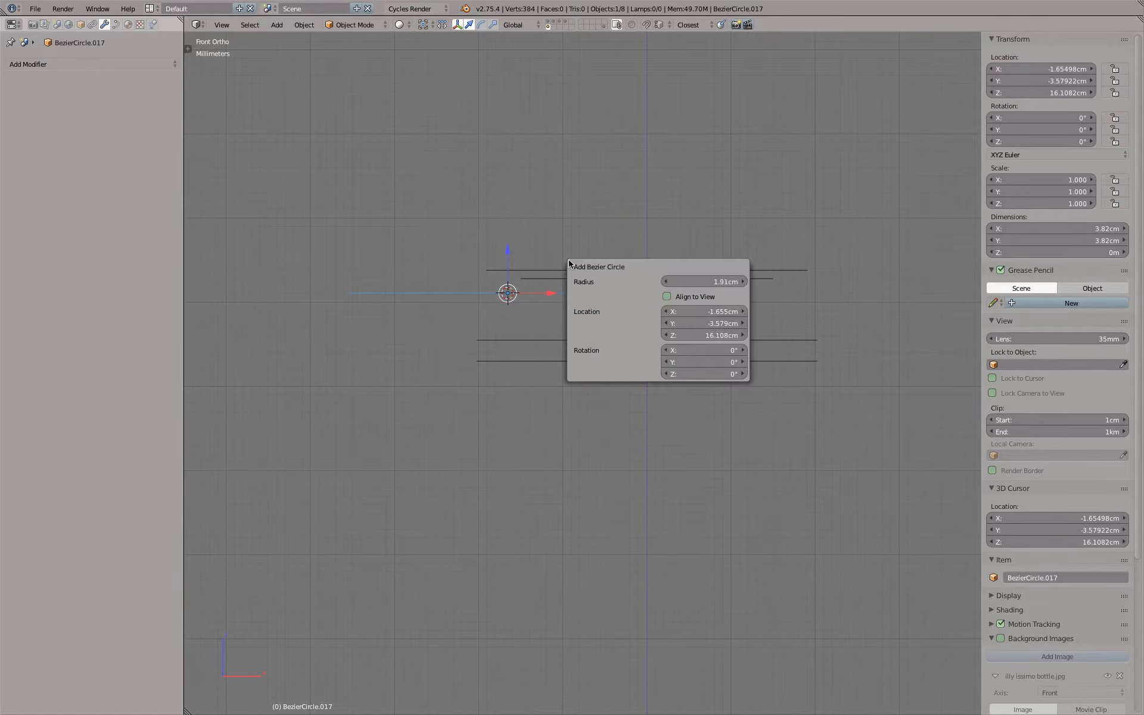
{"action": "left_click", "coordinate": [187, 48]}
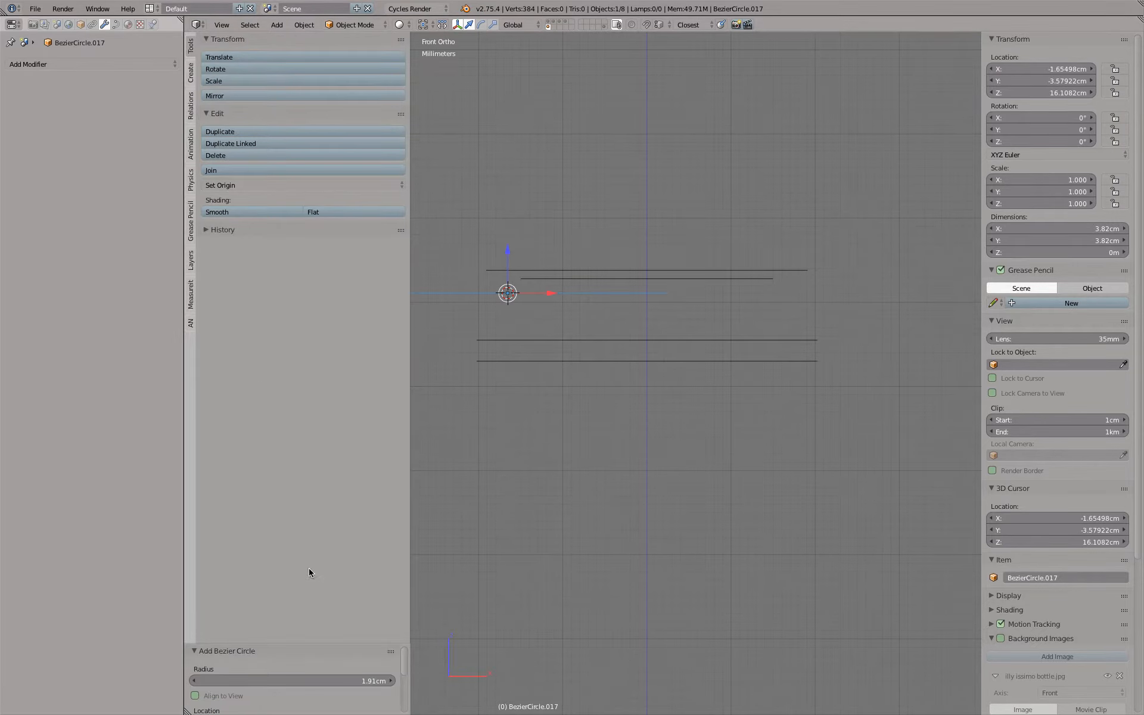
{"action": "left_click", "coordinate": [195, 651]}
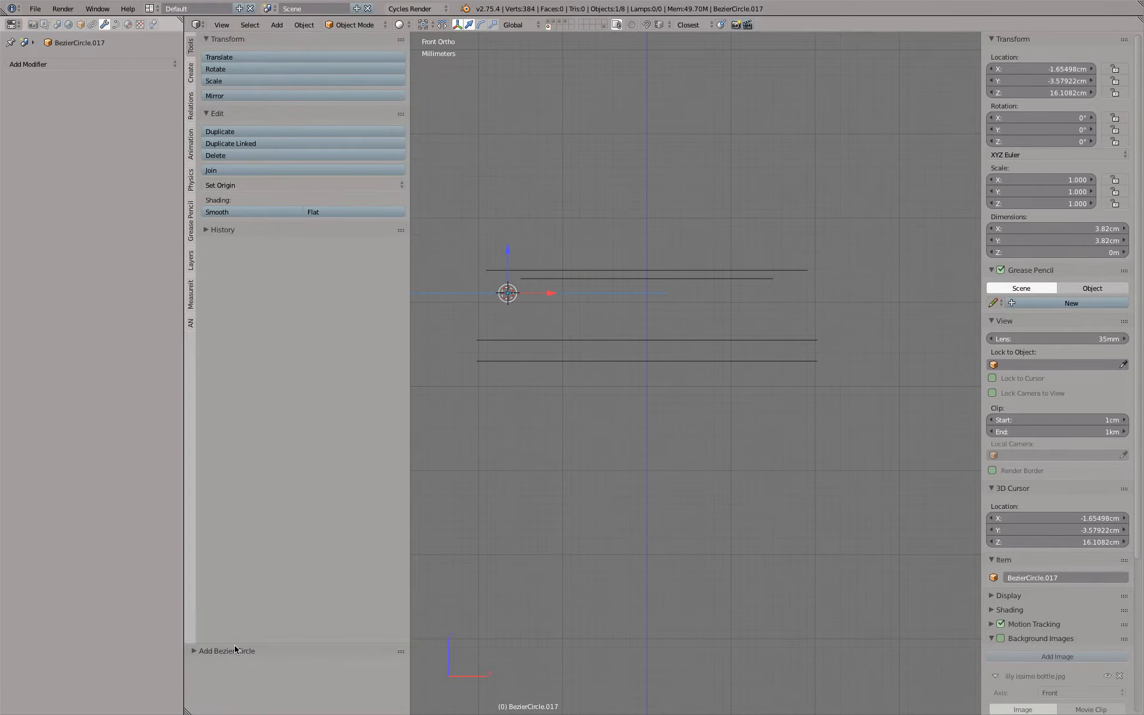
{"action": "left_click_drag", "start_coordinate": [238, 645], "coordinate": [239, 714]}
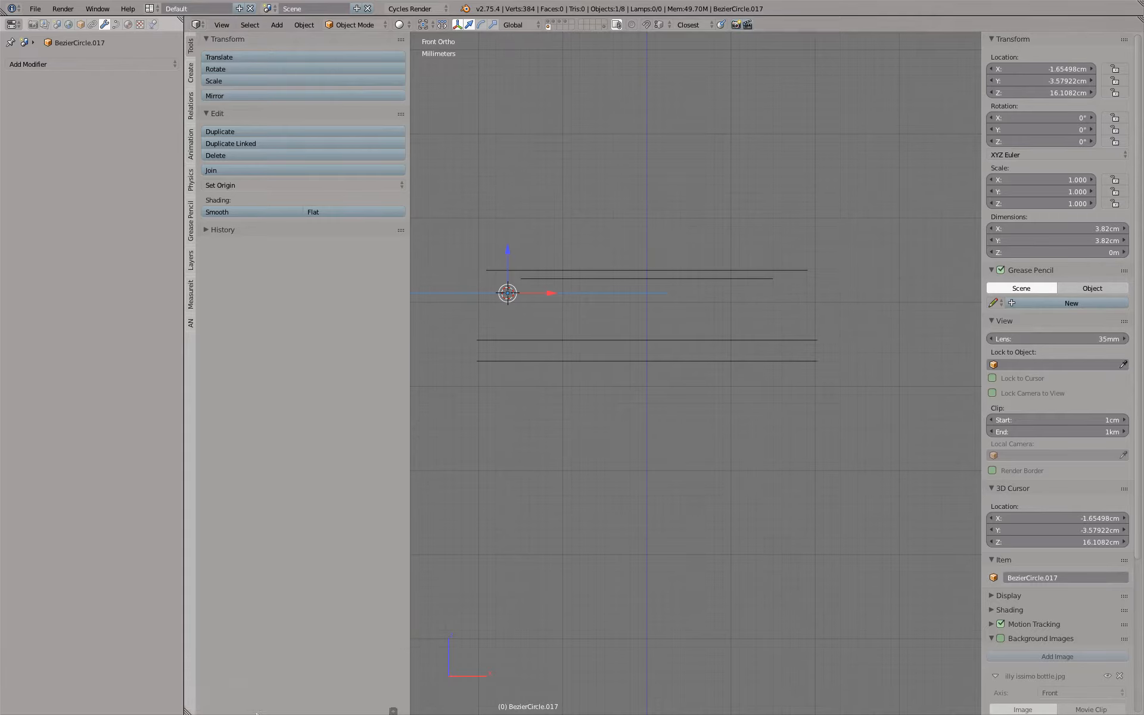
{"action": "left_click", "coordinate": [392, 710]}
{"action": "left_click_drag", "start_coordinate": [351, 644], "coordinate": [217, 439]}
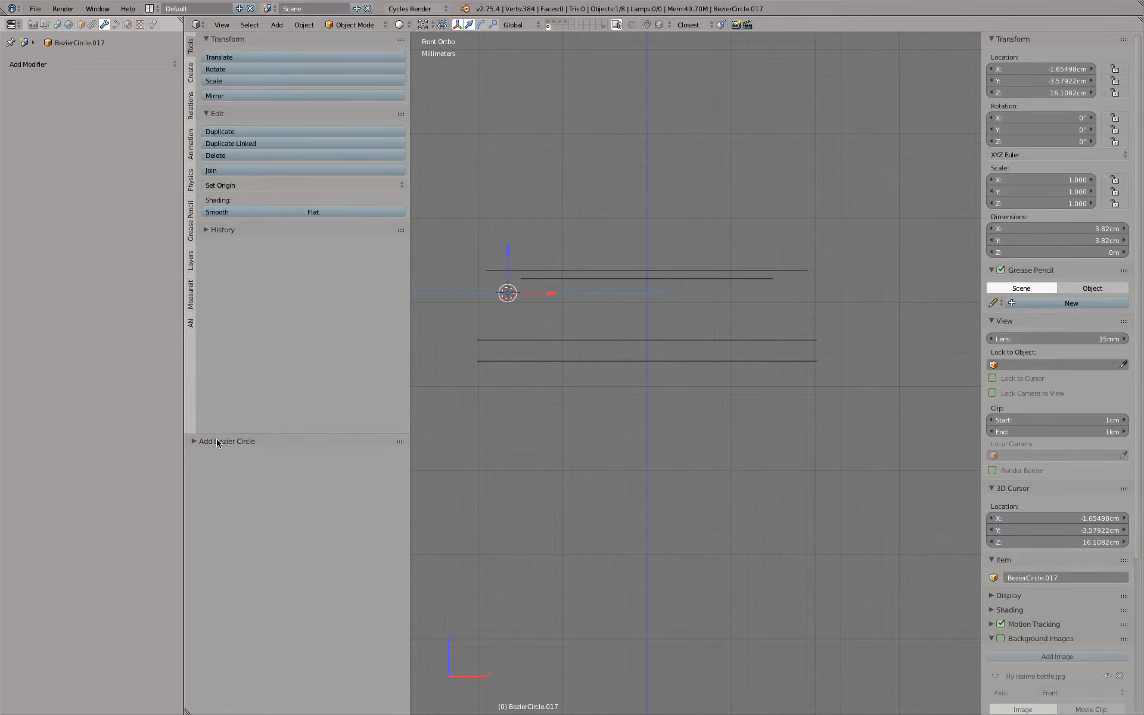
{"action": "left_click", "coordinate": [193, 442]}
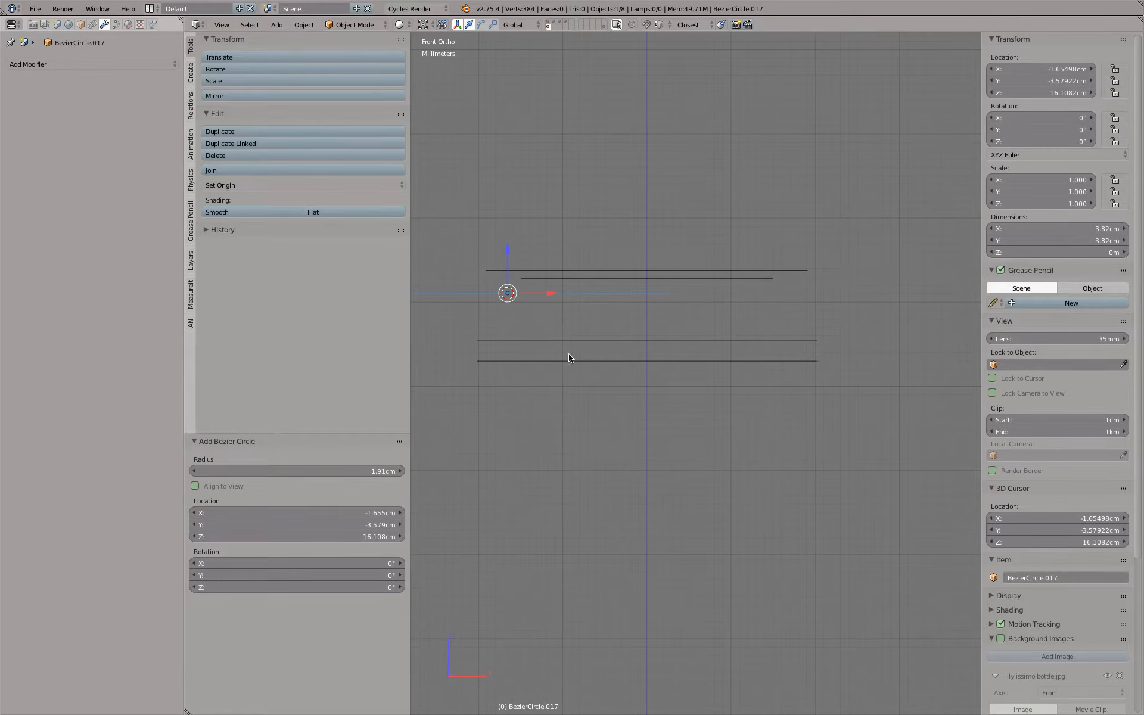
{"action": "key", "text": "t"}
Set the new Bezier circle's radius to 1 mm and its X rotation to 90°
{"action": "key", "text": "F6"}
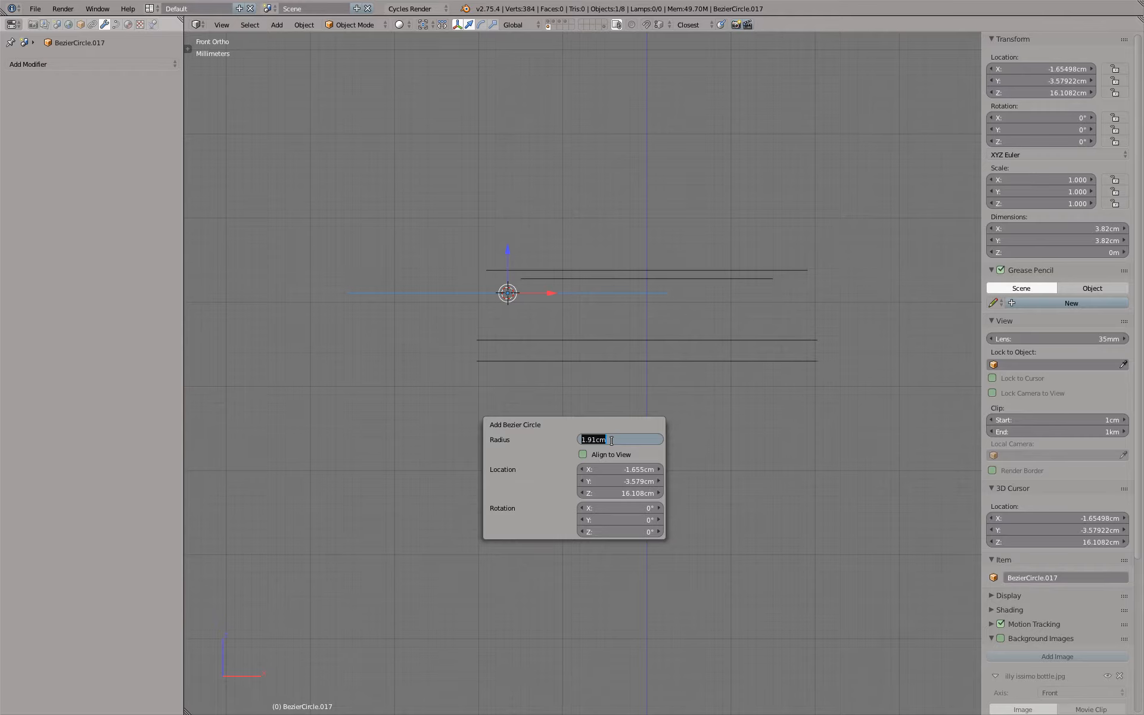
{"action": "type", "text": "1mm"}
{"action": "key", "text": "Tab"}
{"action": "key", "text": "Tab"}
{"action": "key", "text": "Tab"}
{"action": "key", "text": "Tab"}
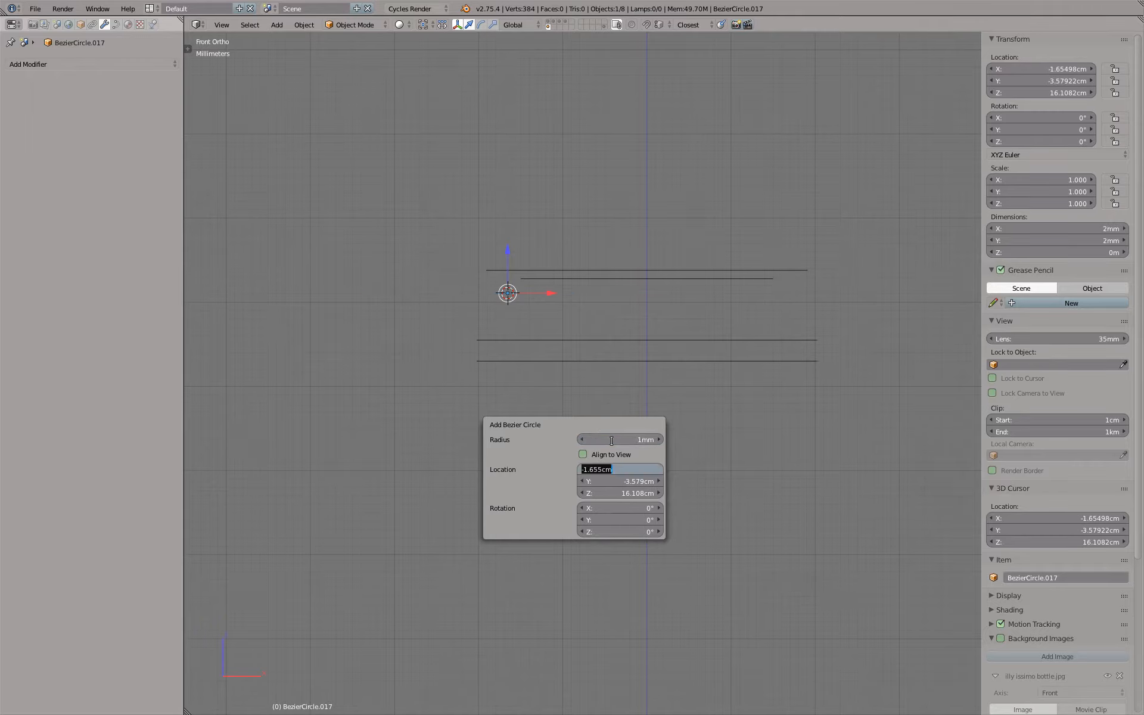
{"action": "type", "text": "90"}
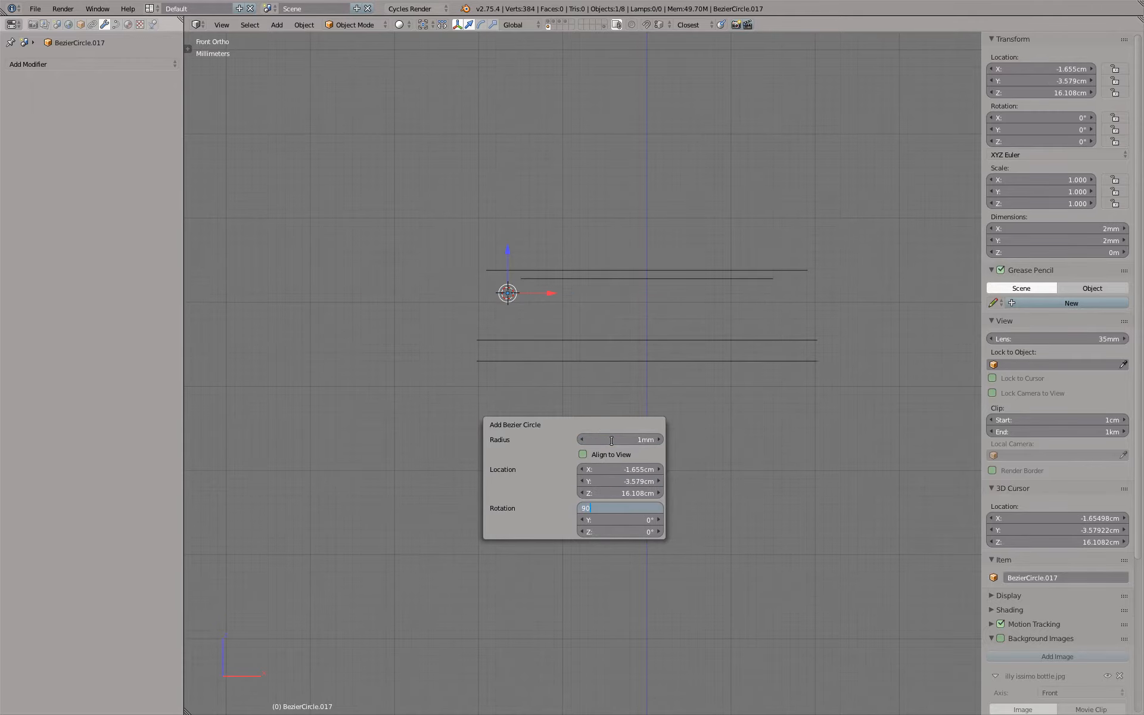
{"action": "key", "text": "Return"}
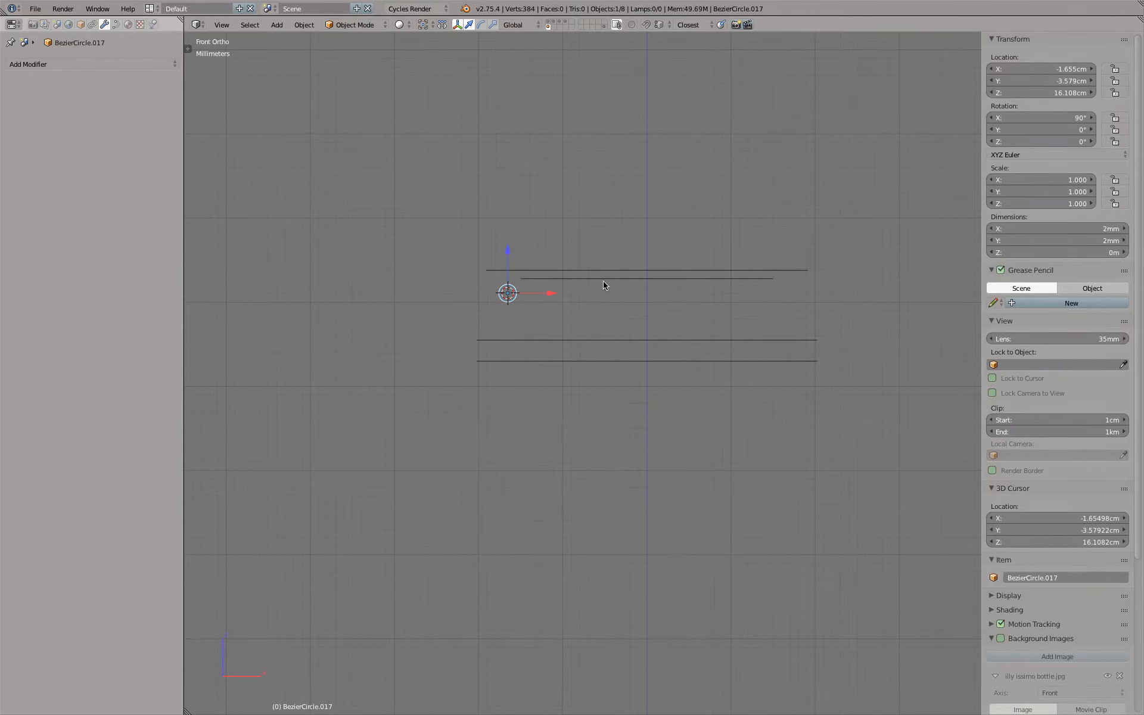
Move the small circle near the upper ring's left end, then along Z to 16.28 cm so its top meets the ring
{"action": "scroll", "coordinate": [449, 298], "scroll_direction": "up", "scroll_amount": 6}
{"action": "key", "text": "g"}
{"action": "left_click", "coordinate": [607, 236]}
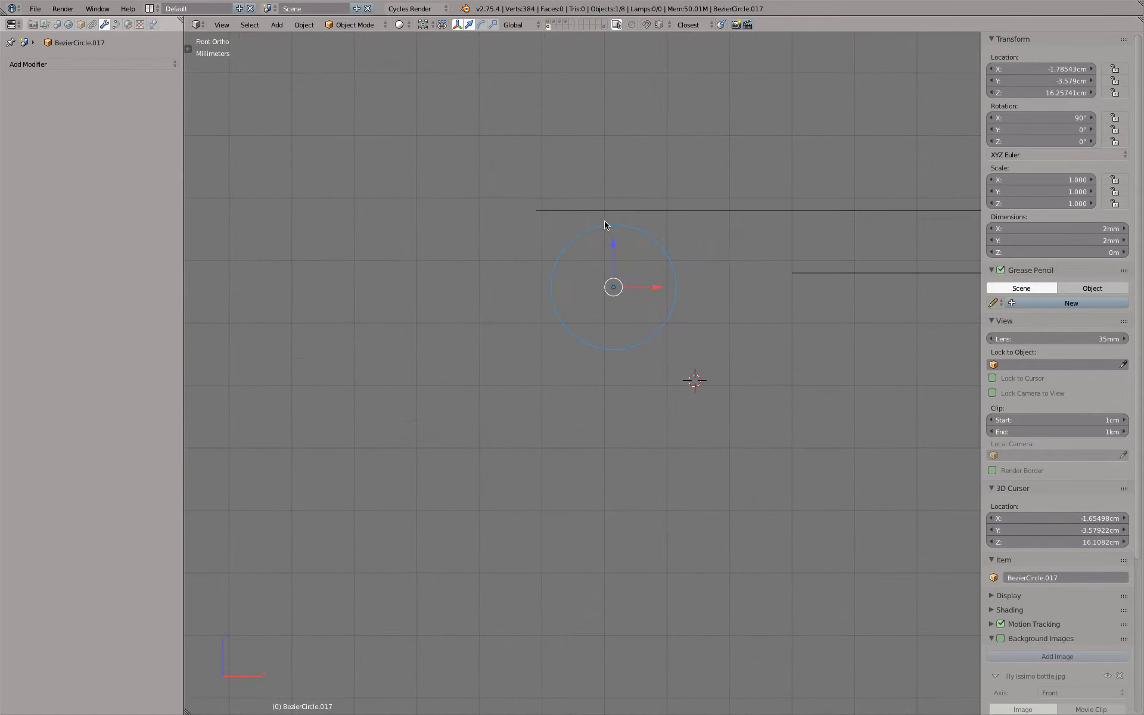
{"action": "scroll", "coordinate": [587, 232], "scroll_direction": "up", "scroll_amount": 5}
{"action": "key", "text": "g"}
{"action": "key", "text": "z"}
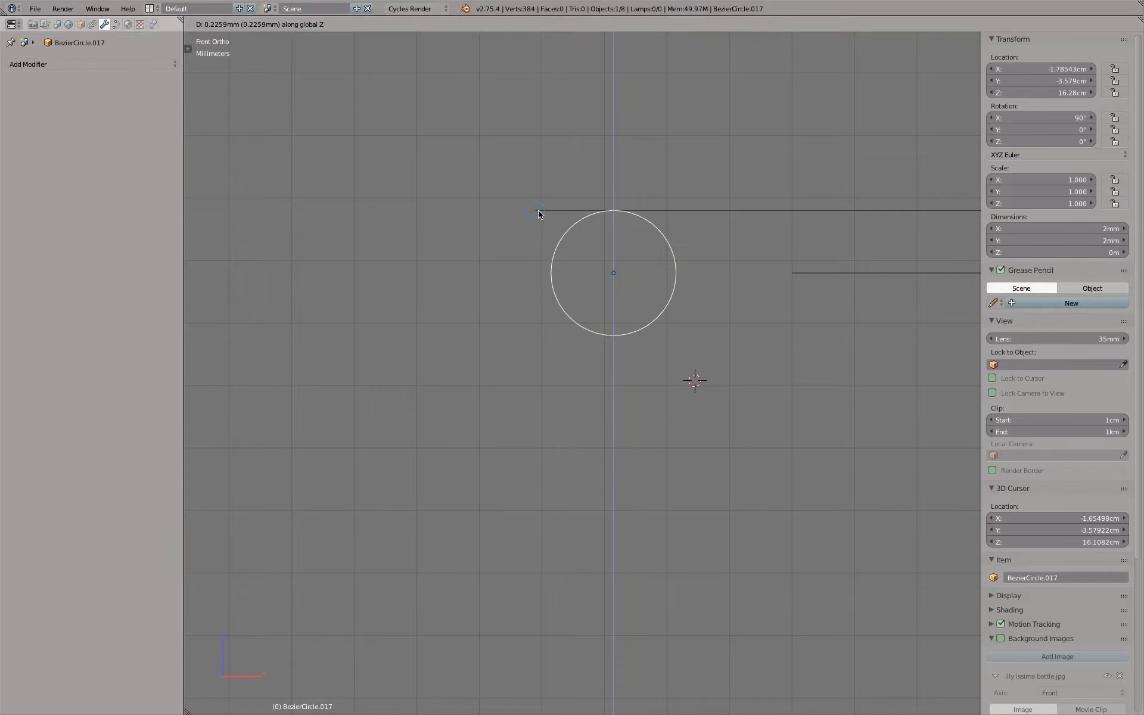
{"action": "left_click", "coordinate": [538, 211]}
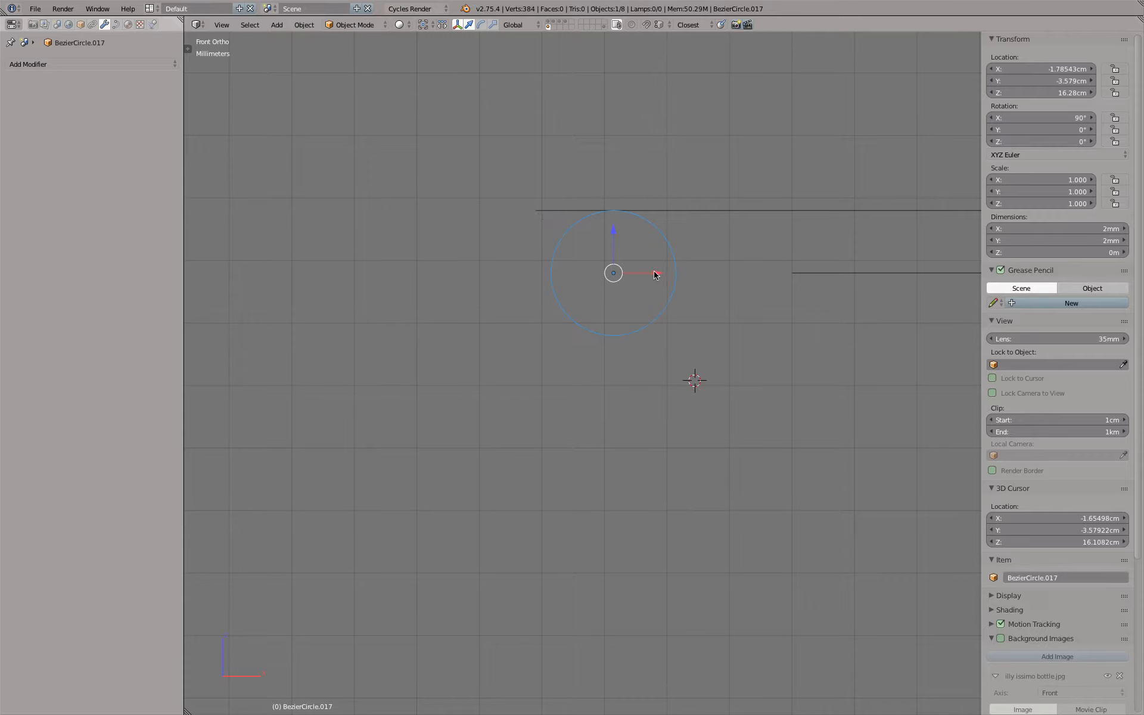
Move the small circle along X to -1.81 cm so its left edge lines up with the upper ring's end
{"action": "left_click_drag", "start_coordinate": [655, 274], "coordinate": [539, 212]}
{"action": "right_click", "coordinate": [538, 212]}
{"action": "left_click_drag", "start_coordinate": [654, 275], "coordinate": [536, 213]}
Centre the small circle on the rings front to back by setting its Y location to 0
{"action": "scroll", "coordinate": [631, 278], "scroll_direction": "down", "scroll_amount": 6}
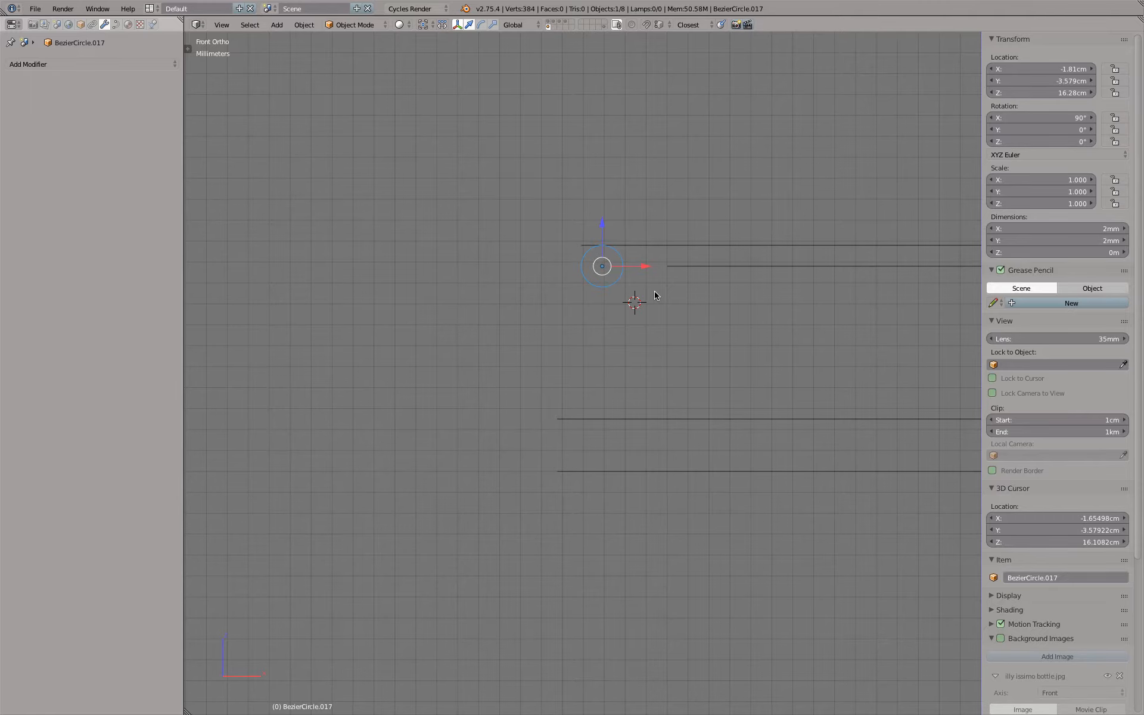
{"action": "middle_click_drag", "start_coordinate": [726, 338], "coordinate": [603, 291]}
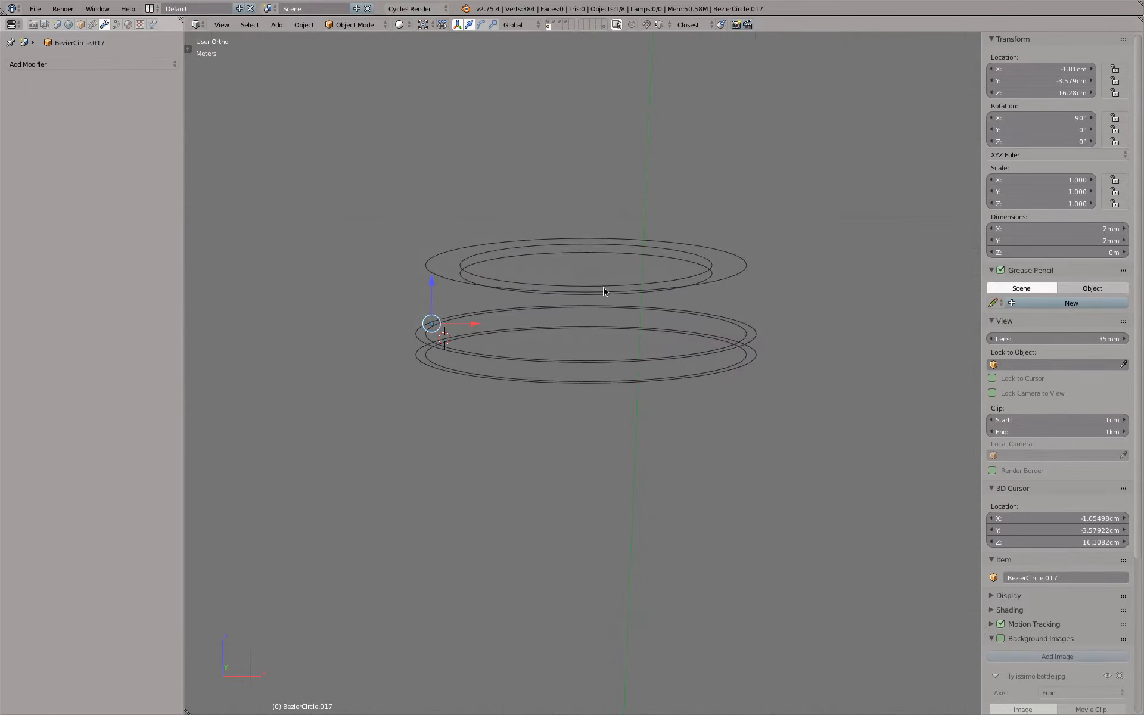
{"action": "key", "text": "KP_7"}
{"action": "scroll", "coordinate": [594, 301], "scroll_direction": "down", "scroll_amount": 4}
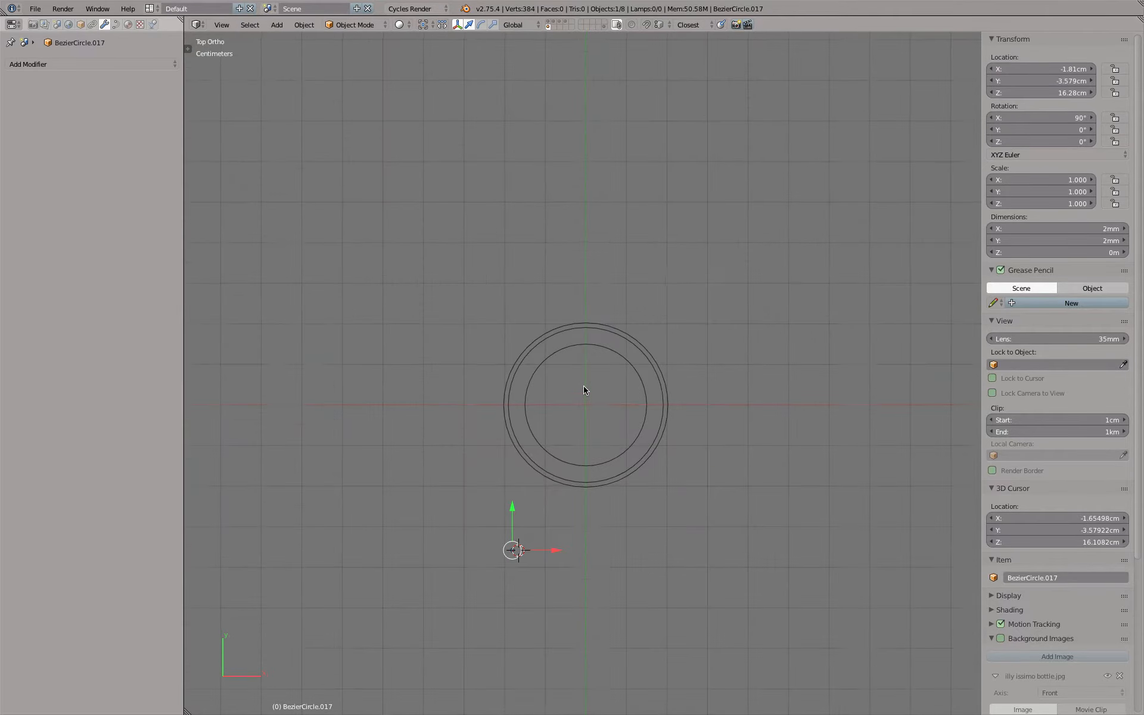
{"action": "scroll", "coordinate": [527, 464], "scroll_direction": "up", "scroll_amount": 4}
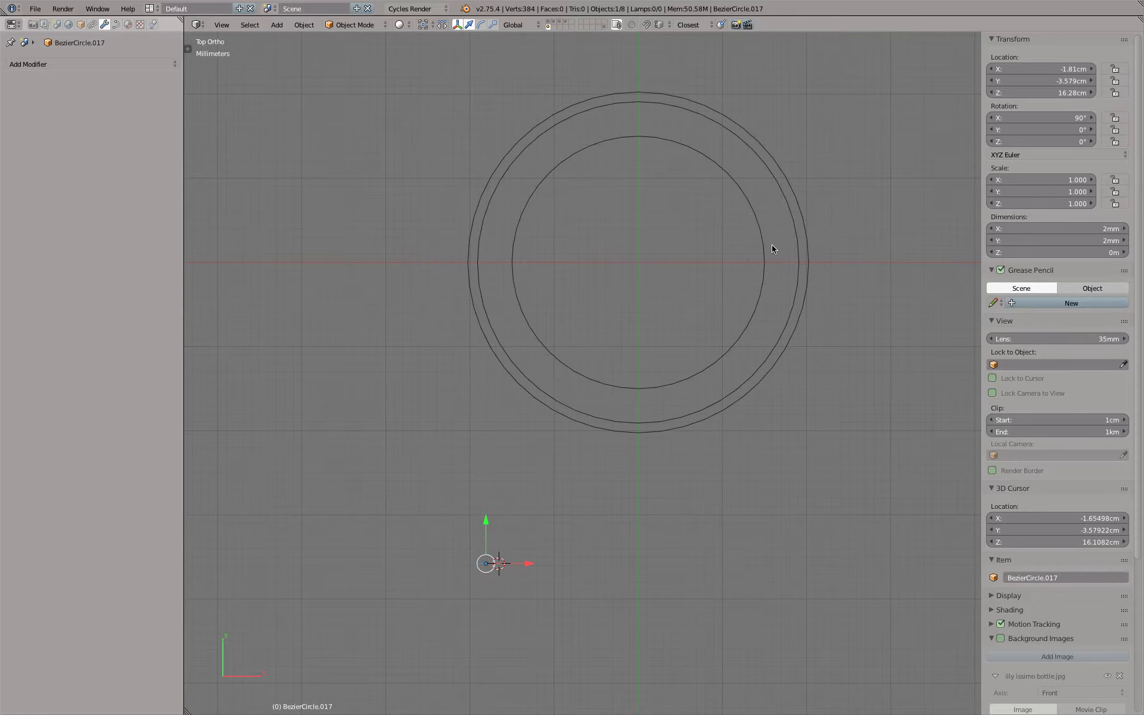
{"action": "left_click", "coordinate": [1042, 84]}
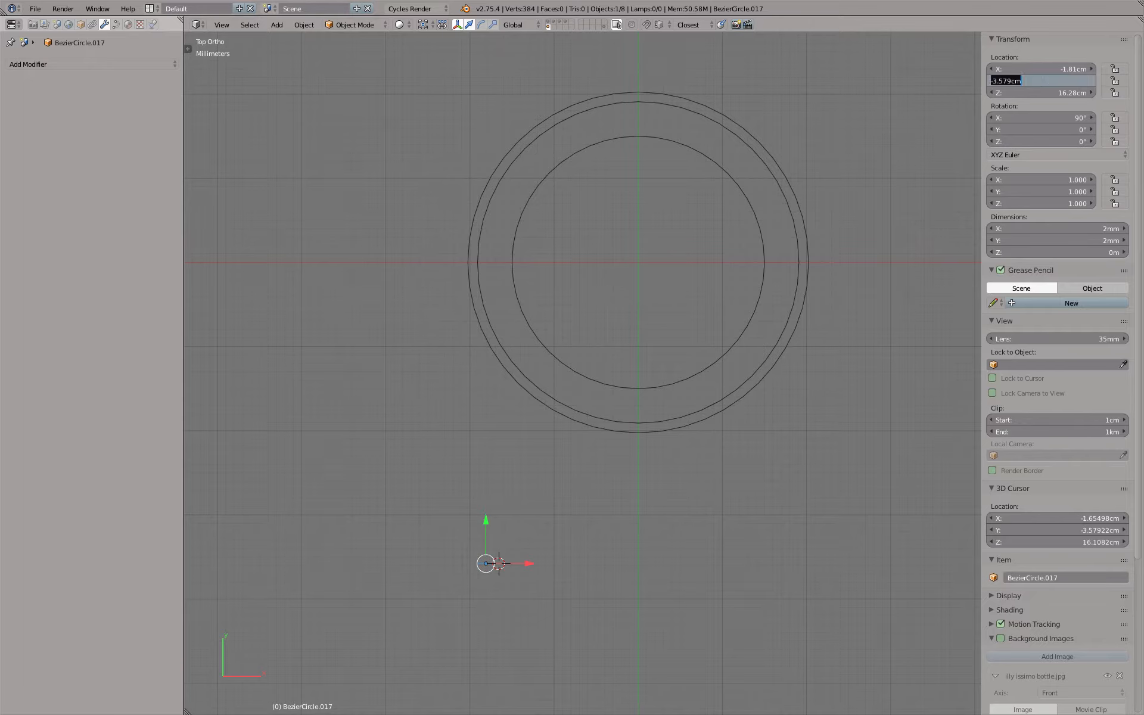
{"action": "type", "text": "0"}
{"action": "key", "text": "Return"}
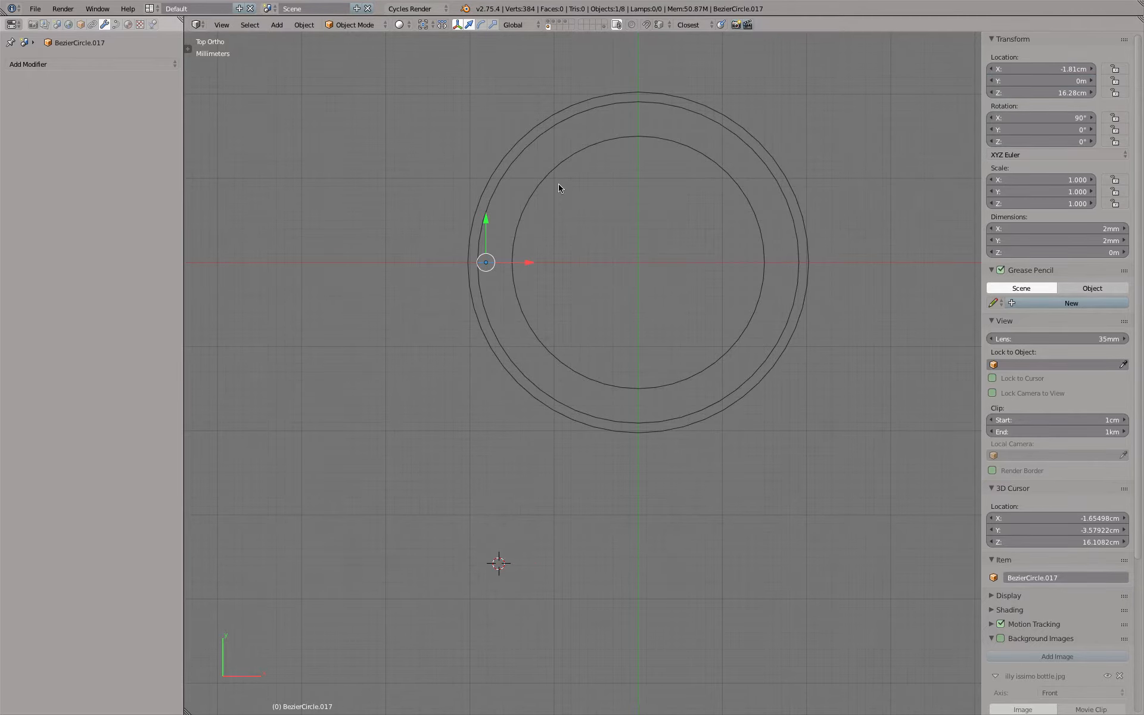
Select the lowest inner ring and snap the 3D cursor to it
{"action": "key", "text": "KP_1"}
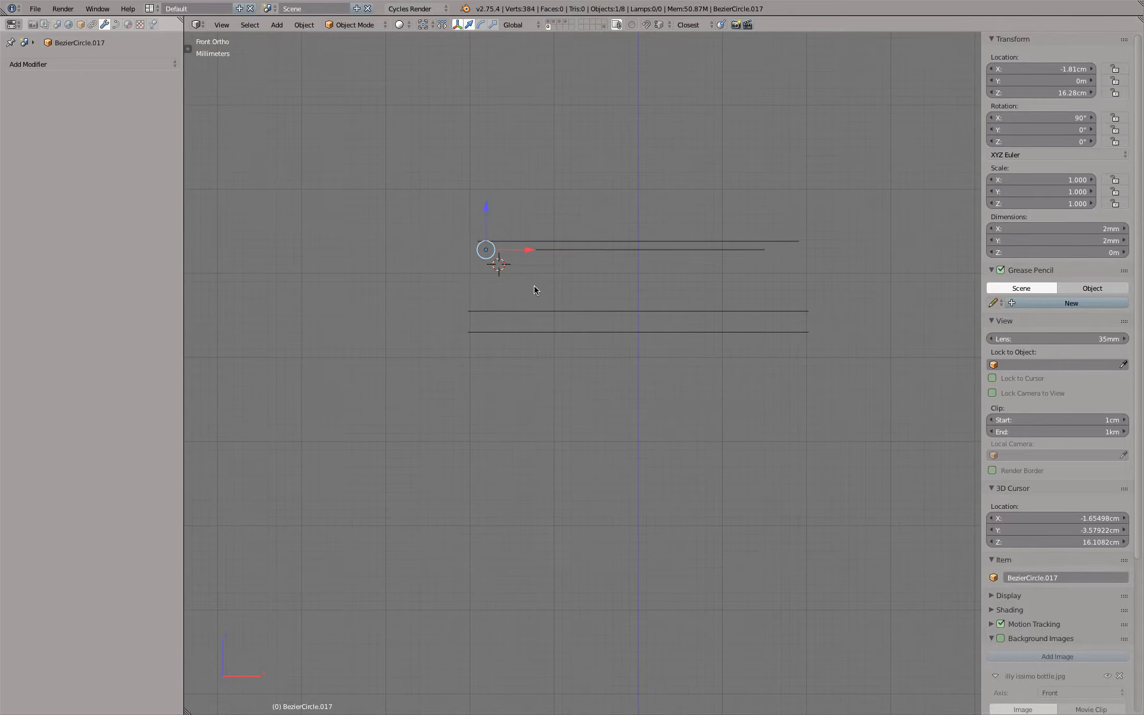
{"action": "scroll", "coordinate": [533, 286], "scroll_direction": "up", "scroll_amount": 3}
{"action": "middle_click_drag", "start_coordinate": [645, 299], "coordinate": [644, 305]}
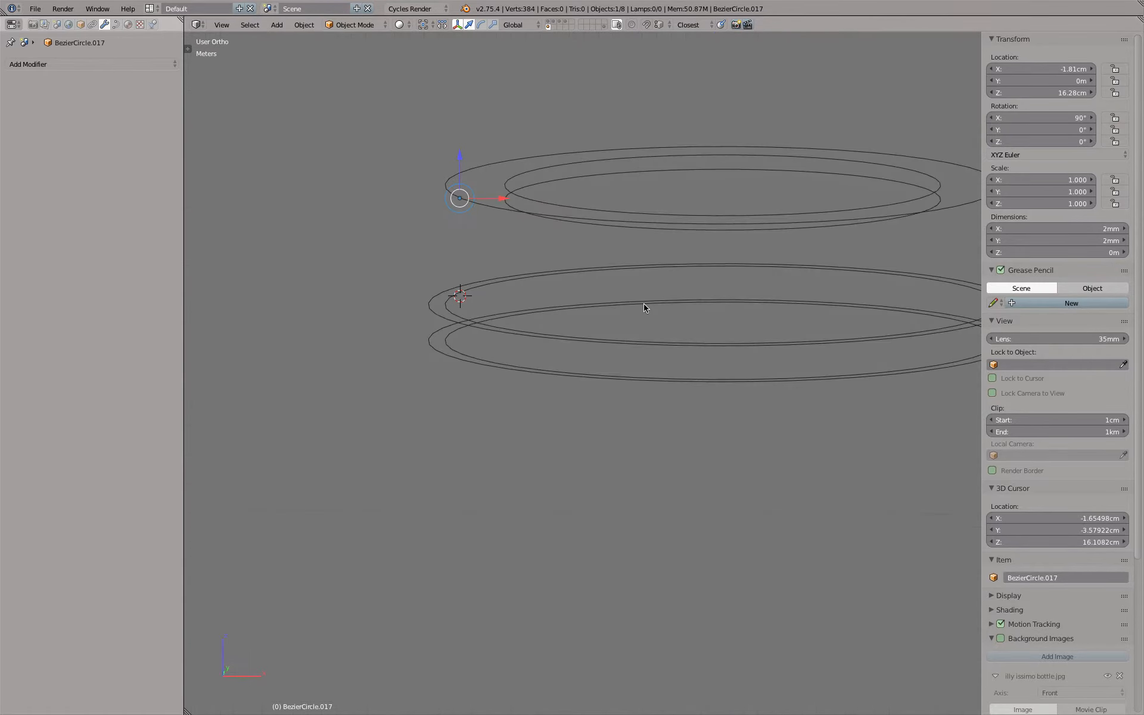
{"action": "scroll", "coordinate": [645, 312], "scroll_direction": "down", "scroll_amount": 3}
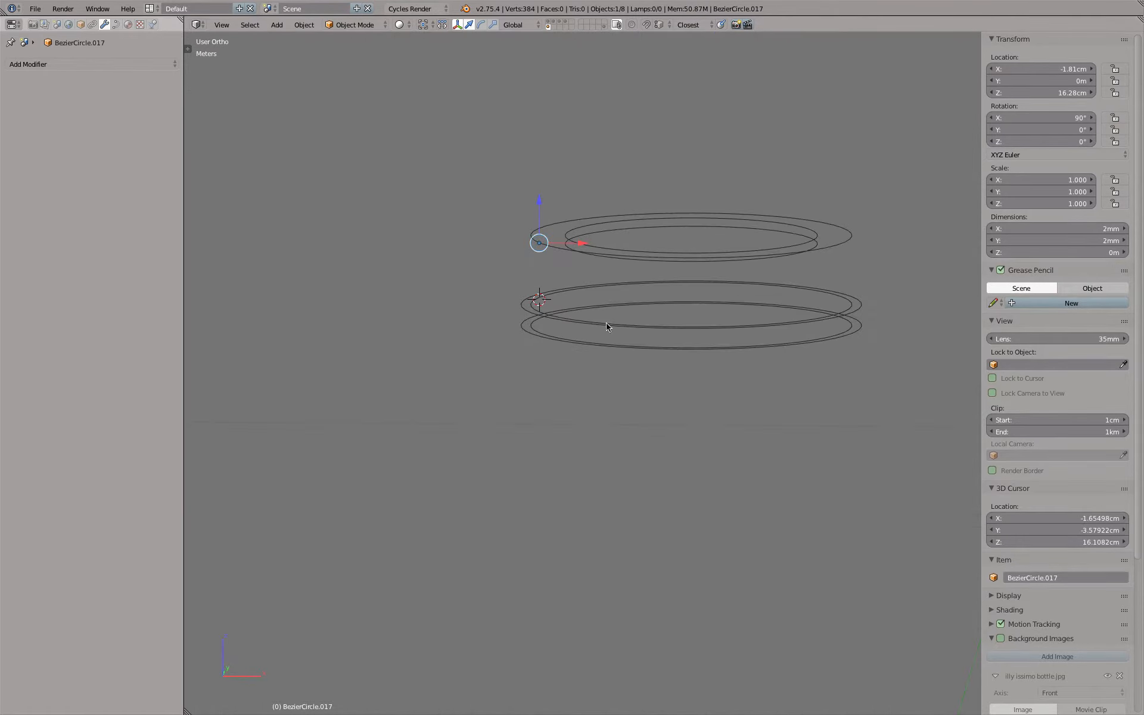
{"action": "middle_click_drag", "start_coordinate": [603, 320], "coordinate": [602, 405]}
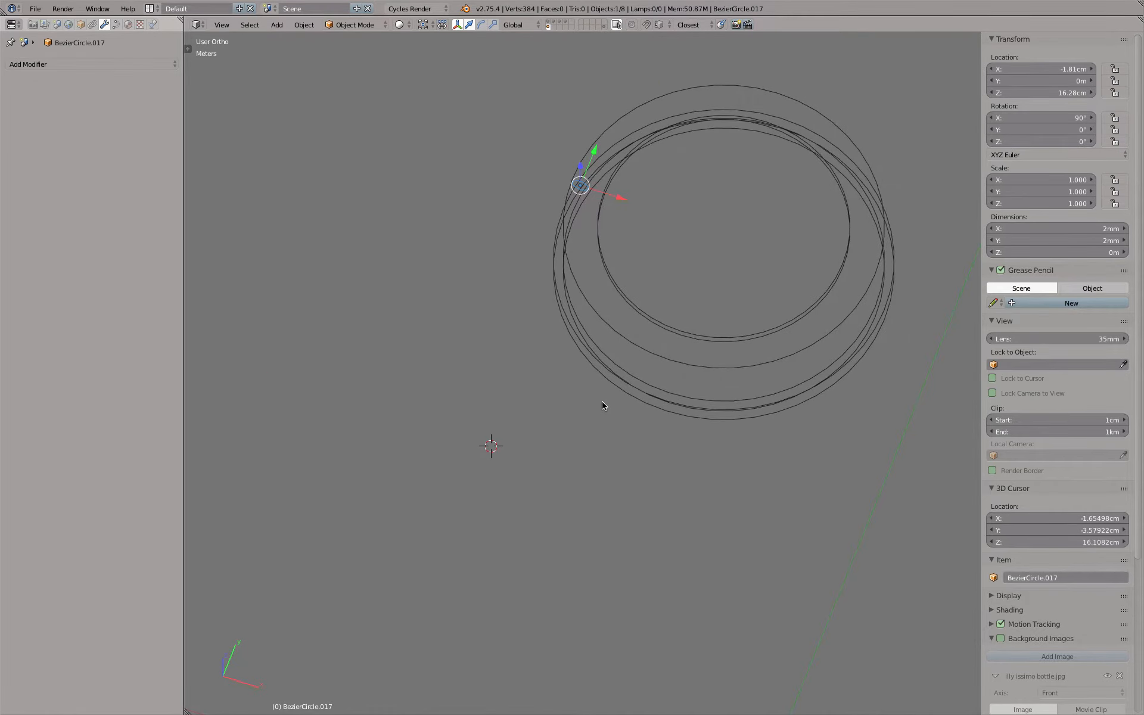
{"action": "key", "text": "KP_7"}
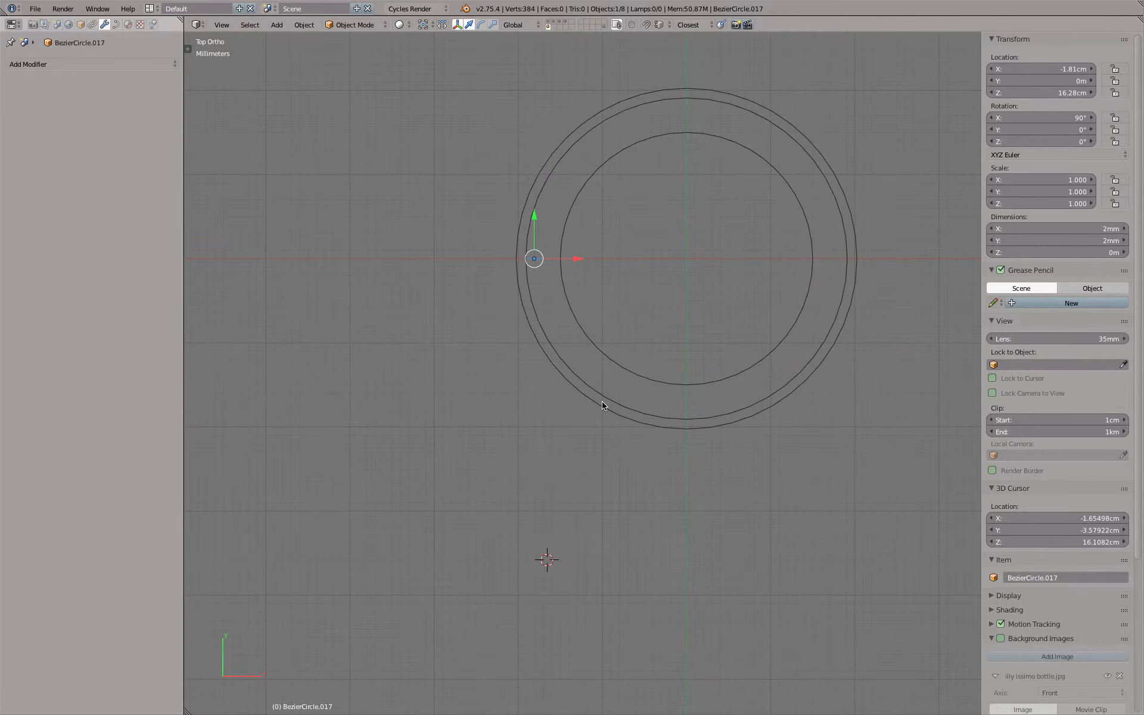
{"action": "middle_click_drag", "start_coordinate": [602, 401], "coordinate": [583, 334]}
{"action": "right_click", "coordinate": [583, 334]}
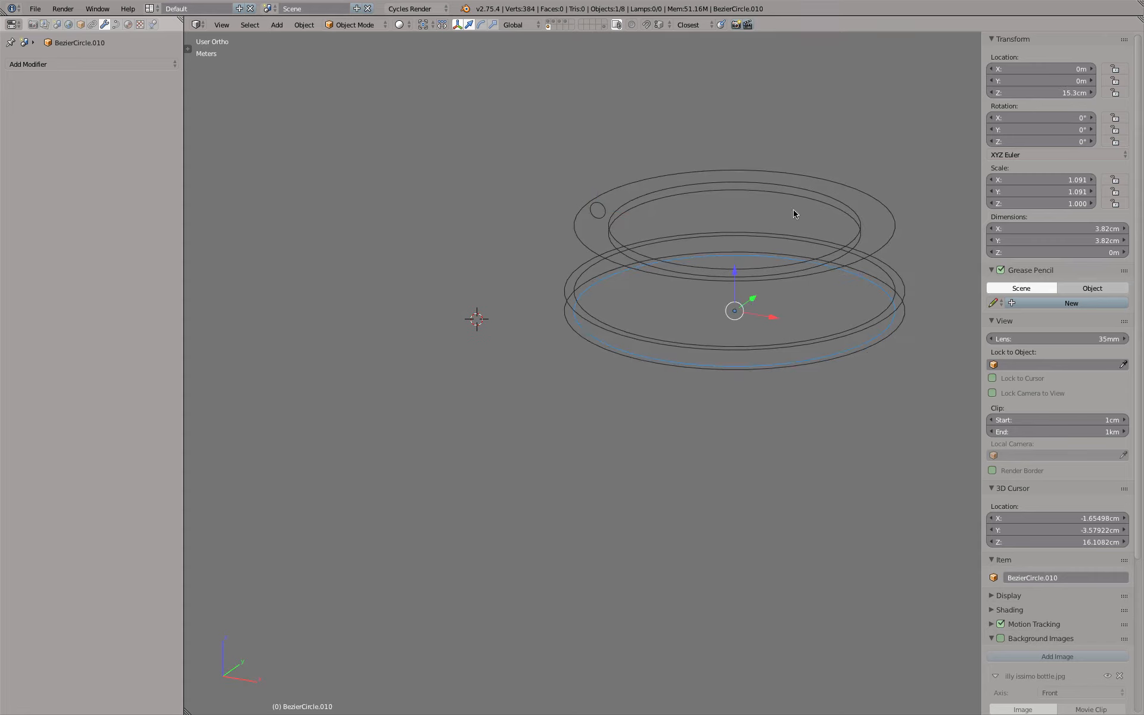
{"action": "key", "text": "shift+s"}
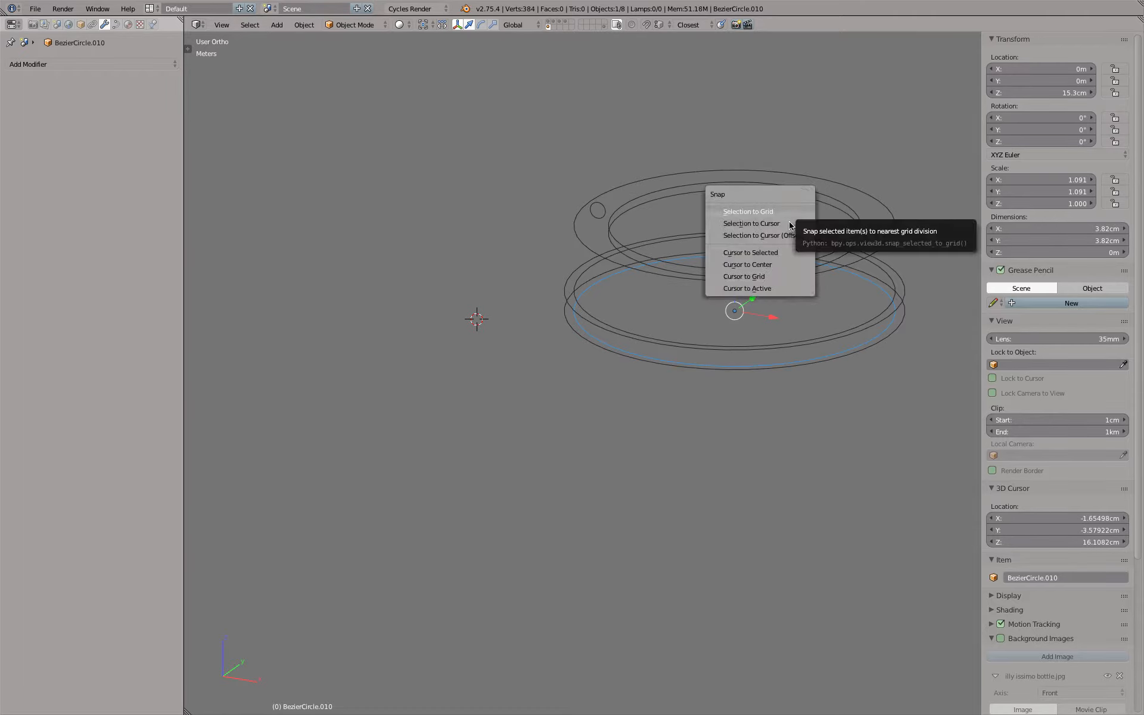
{"action": "left_click", "coordinate": [789, 248]}
Add a Bezier curve at the 3D cursor in the centre of the lowest ring
{"action": "key", "text": "KP_1"}
{"action": "key", "text": "KP_7"}
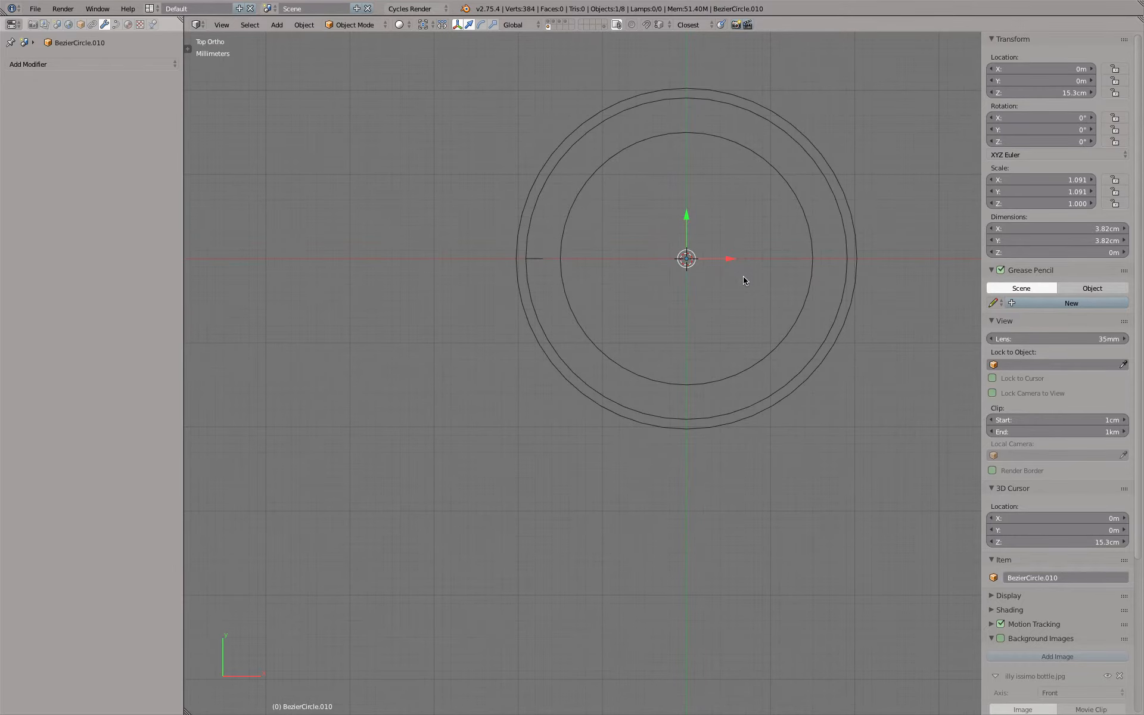
{"action": "key", "text": "KP_1"}
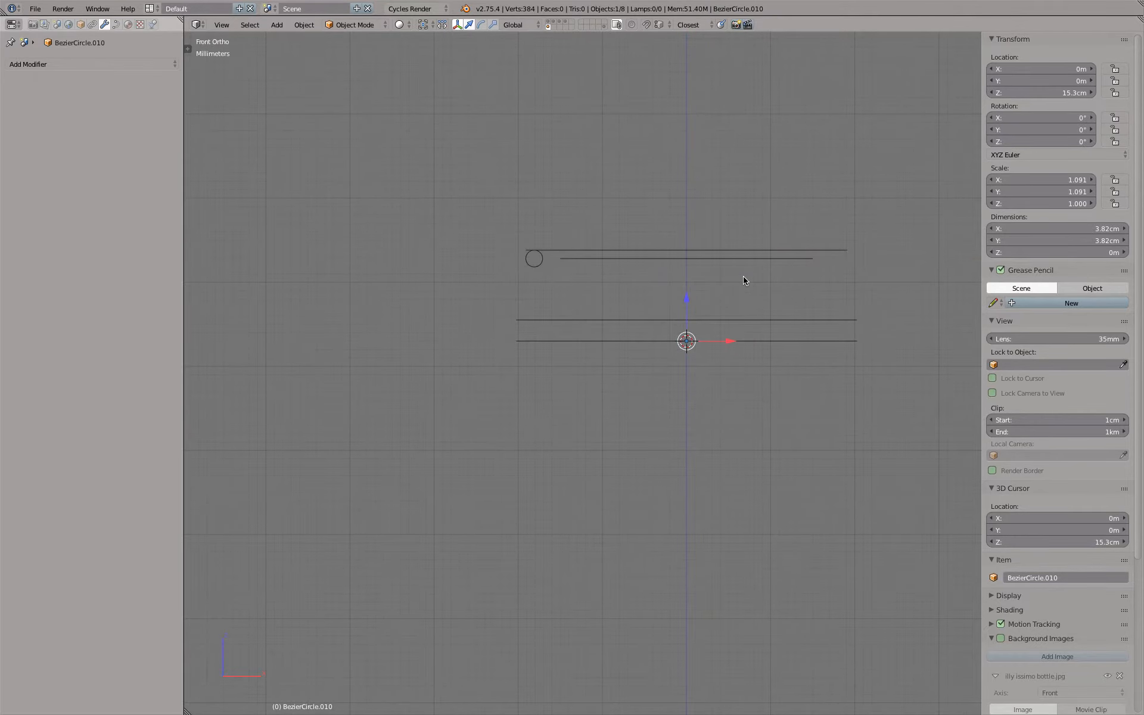
{"action": "key", "text": "shift+a"}
{"action": "mouse_move", "coordinate": [743, 277]}
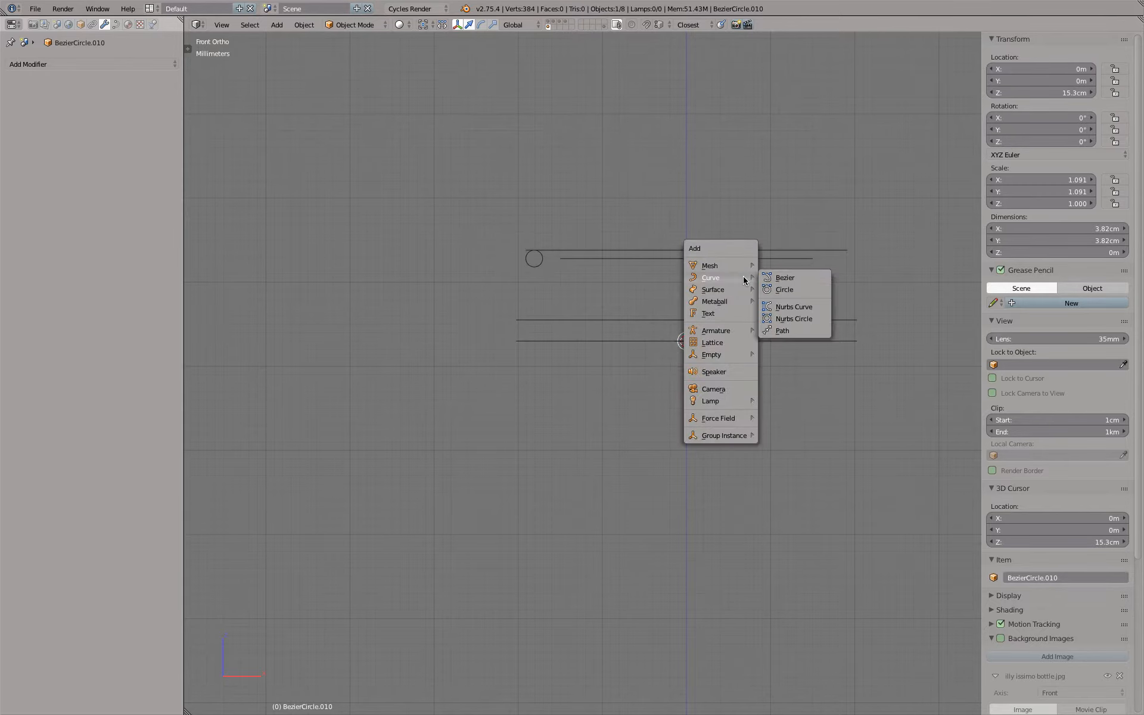
{"action": "left_click", "coordinate": [785, 278]}
In Edit Mode, scale the Bezier curve down to about 6.5 cm between its end points, slightly wider than the rings
{"action": "key", "text": "KP_7"}
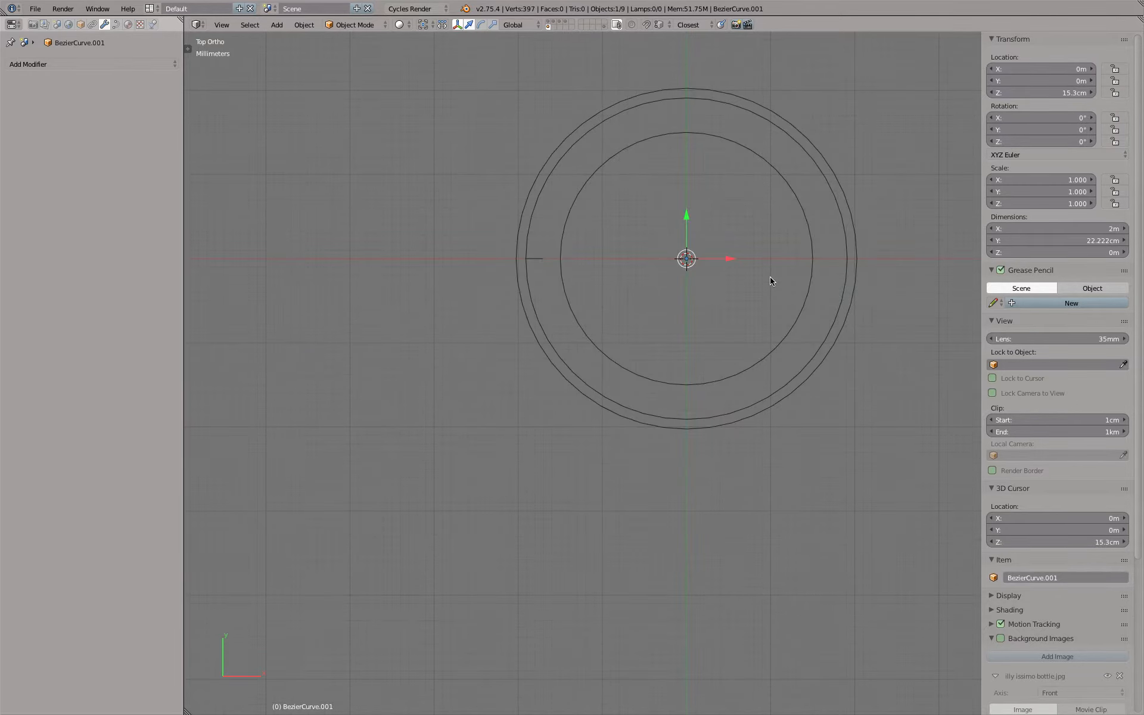
{"action": "scroll", "coordinate": [770, 276], "scroll_direction": "down", "scroll_amount": 8}
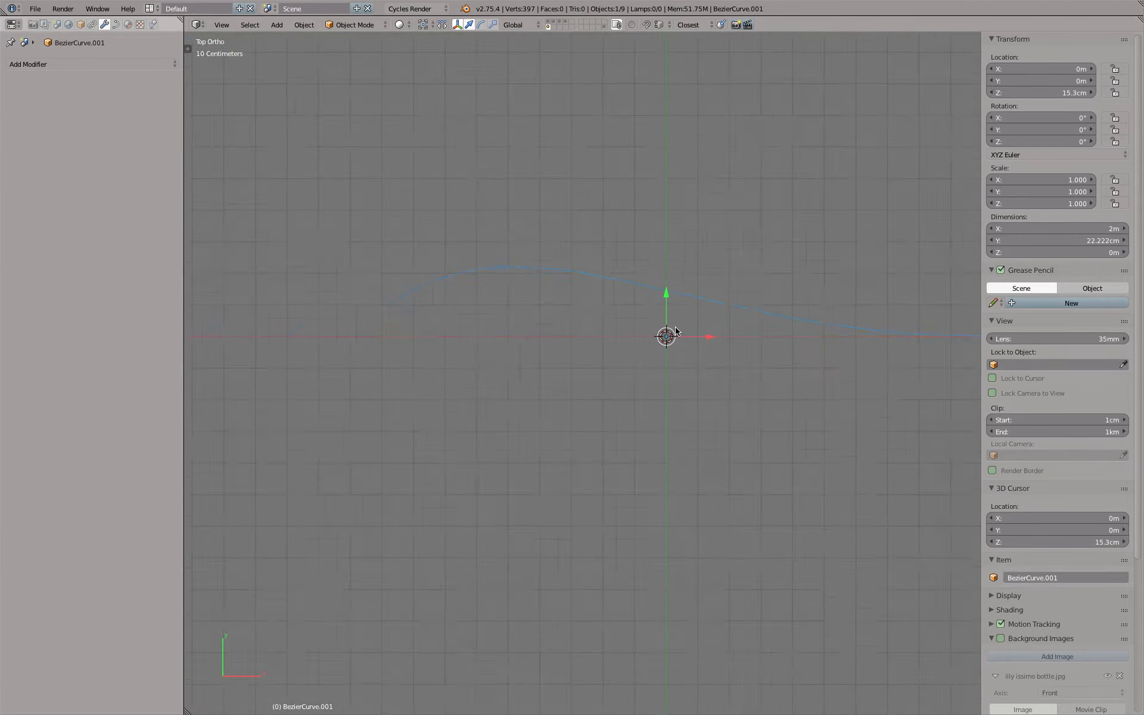
{"action": "key", "text": "Tab"}
{"action": "key", "text": "s"}
{"action": "left_click", "coordinate": [740, 278]}
{"action": "scroll", "coordinate": [742, 278], "scroll_direction": "up", "scroll_amount": 10}
{"action": "key", "text": "s"}
{"action": "left_click", "coordinate": [407, 525]}
{"action": "middle_click_drag", "start_coordinate": [416, 519], "coordinate": [658, 301], "text": "shift"}
{"action": "scroll", "coordinate": [656, 300], "scroll_direction": "up", "scroll_amount": 5}
{"action": "key", "text": "s"}
{"action": "left_click", "coordinate": [634, 317]}
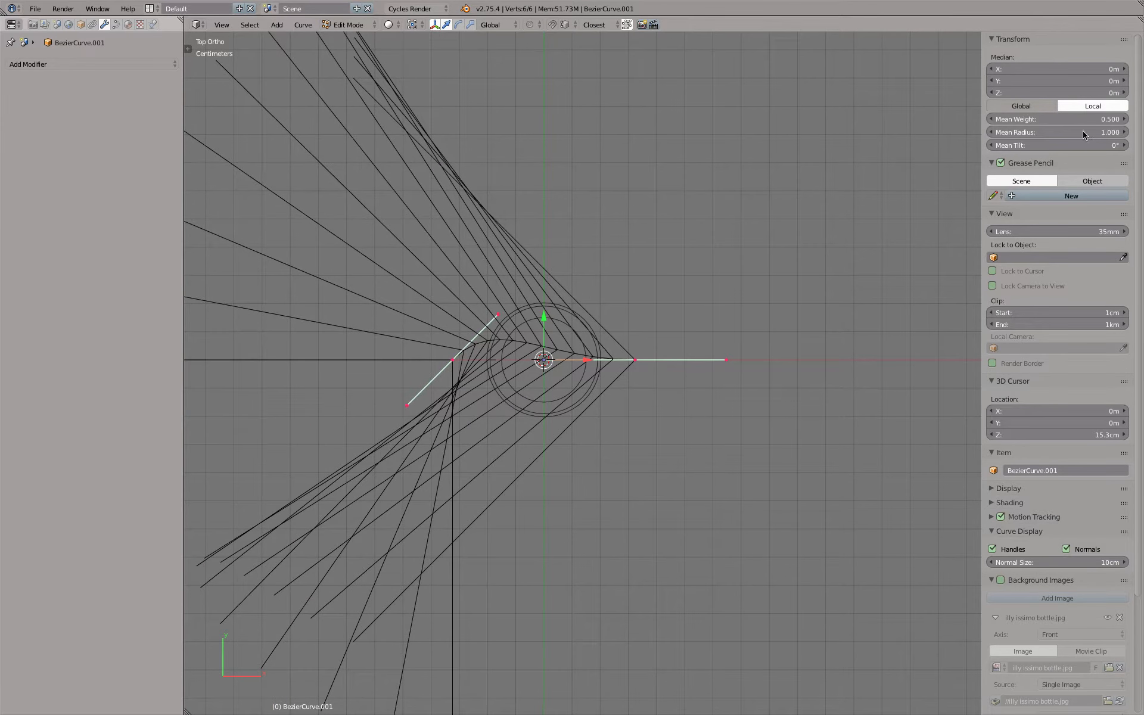
Hide the Bezier curve's normals and select its left end control point
{"action": "left_click", "coordinate": [1066, 549]}
{"action": "scroll", "coordinate": [473, 343], "scroll_direction": "up", "scroll_amount": 2}
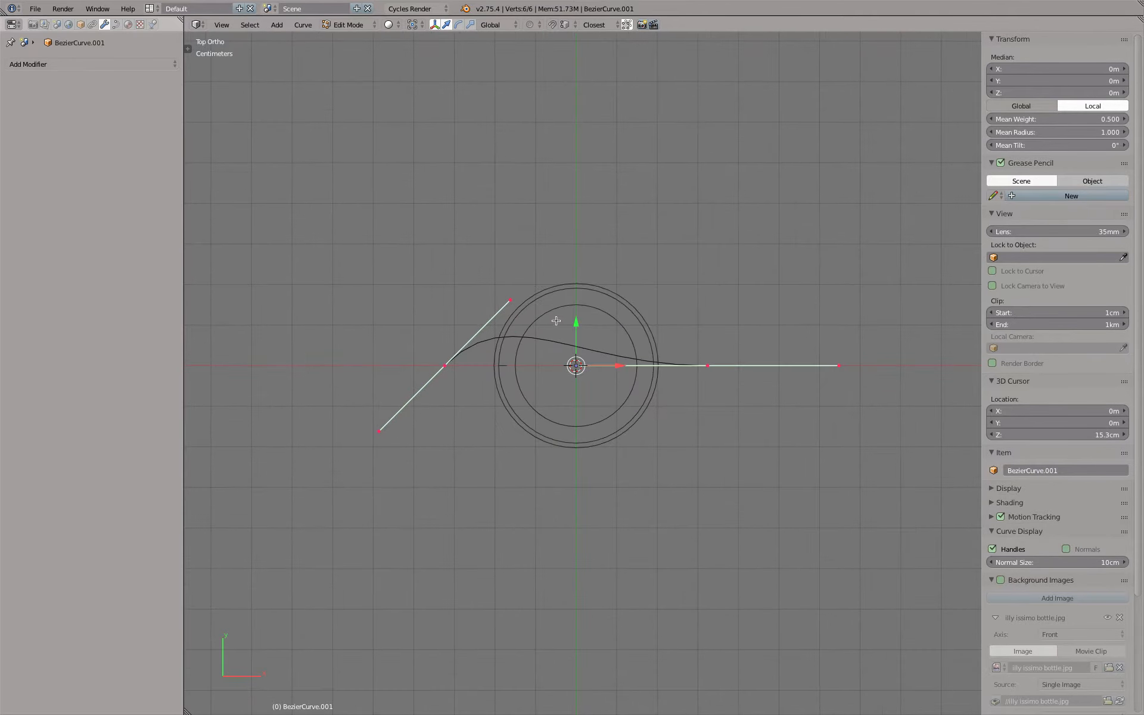
{"action": "scroll", "coordinate": [495, 345], "scroll_direction": "up", "scroll_amount": 1}
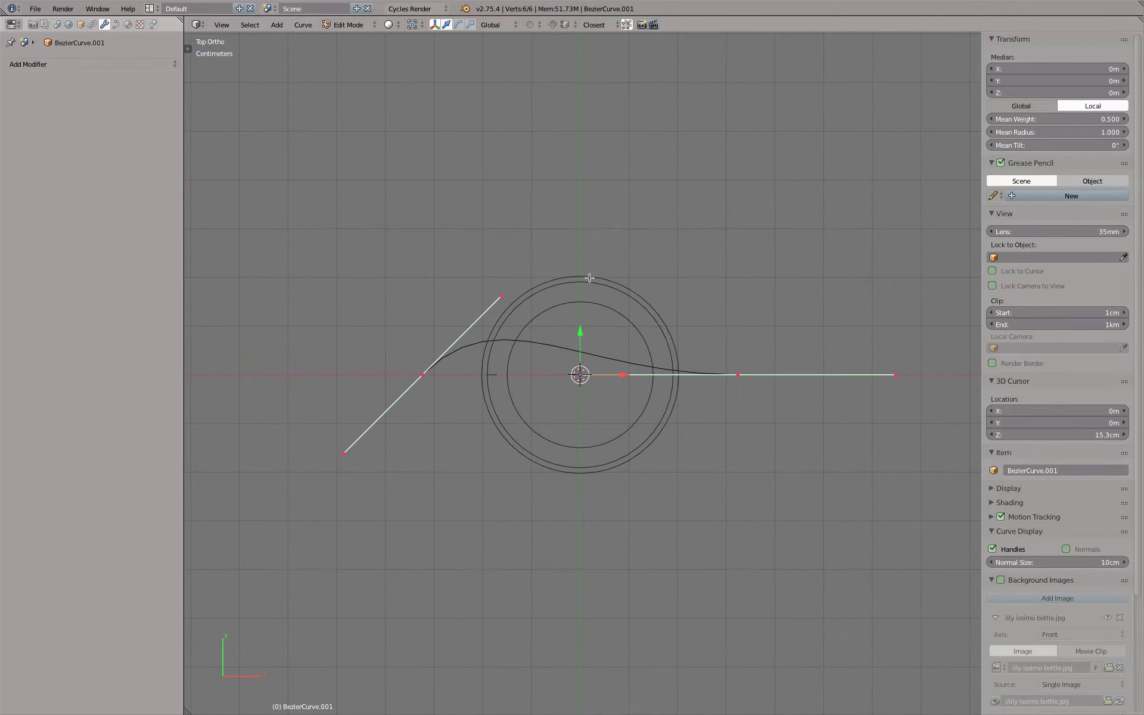
{"action": "right_click", "coordinate": [425, 376]}
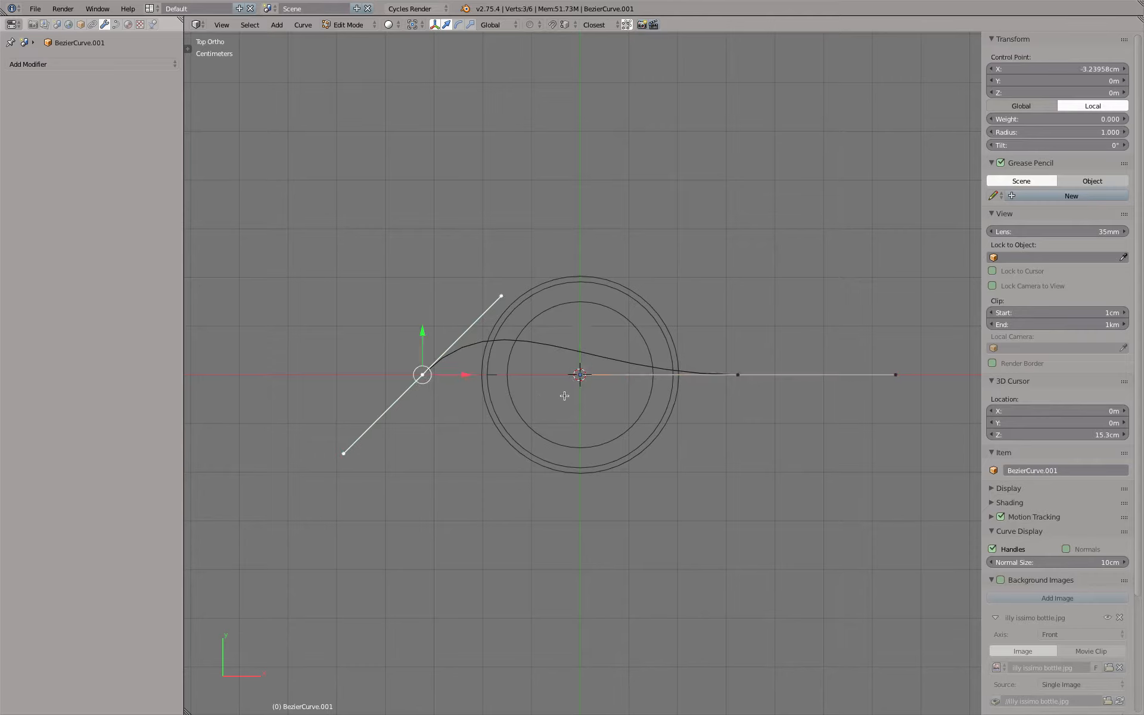
Select both end control points of the Bezier curve and set their handle type to Vector
{"action": "right_click", "coordinate": [736, 389], "text": "shift"}
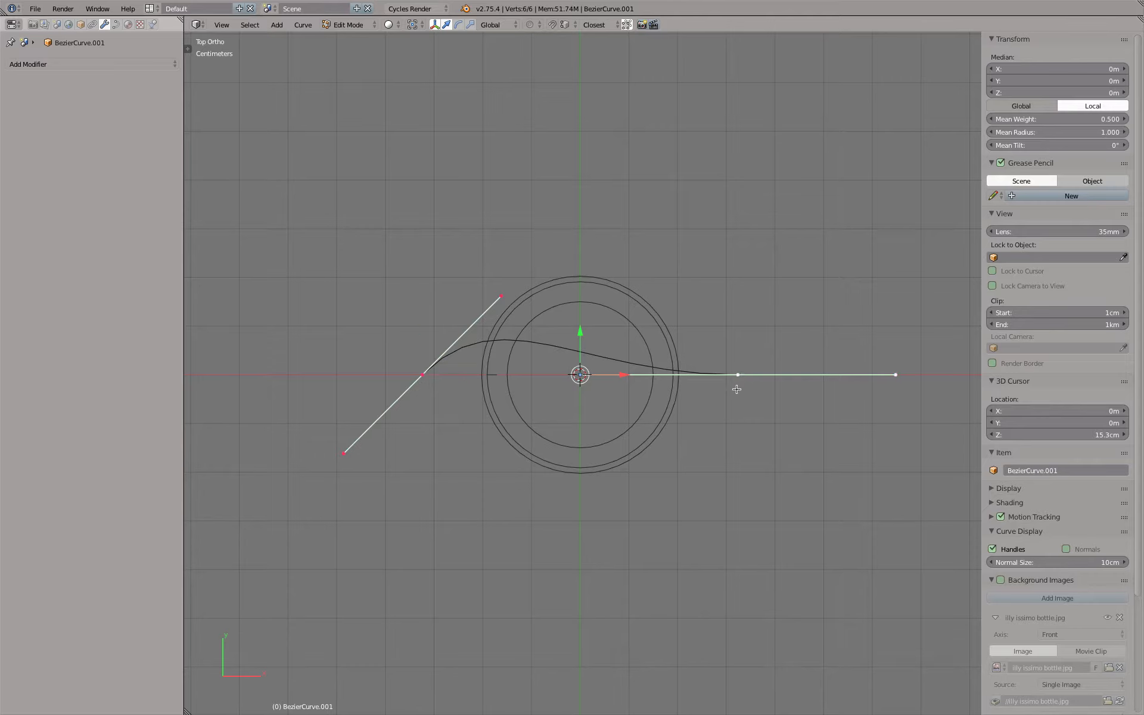
{"action": "key", "text": "v"}
{"action": "left_click", "coordinate": [731, 403]}
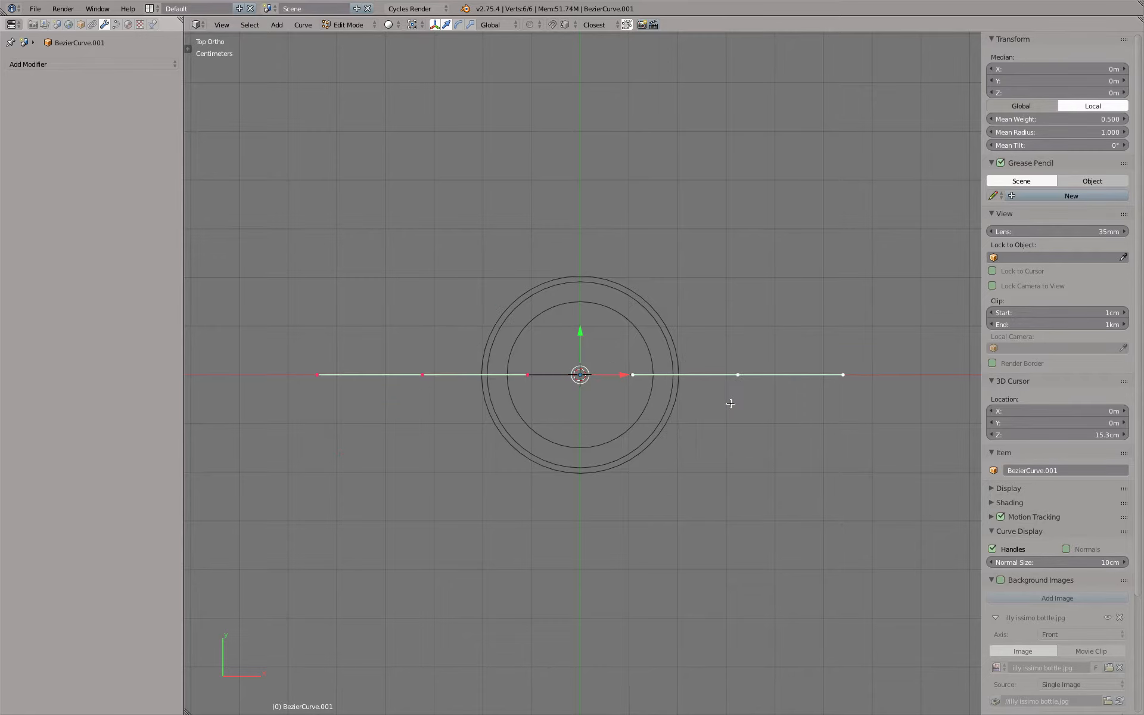
Move the curve's right end control point along X onto the left edge of the lowest inner ring
{"action": "right_click", "coordinate": [738, 381]}
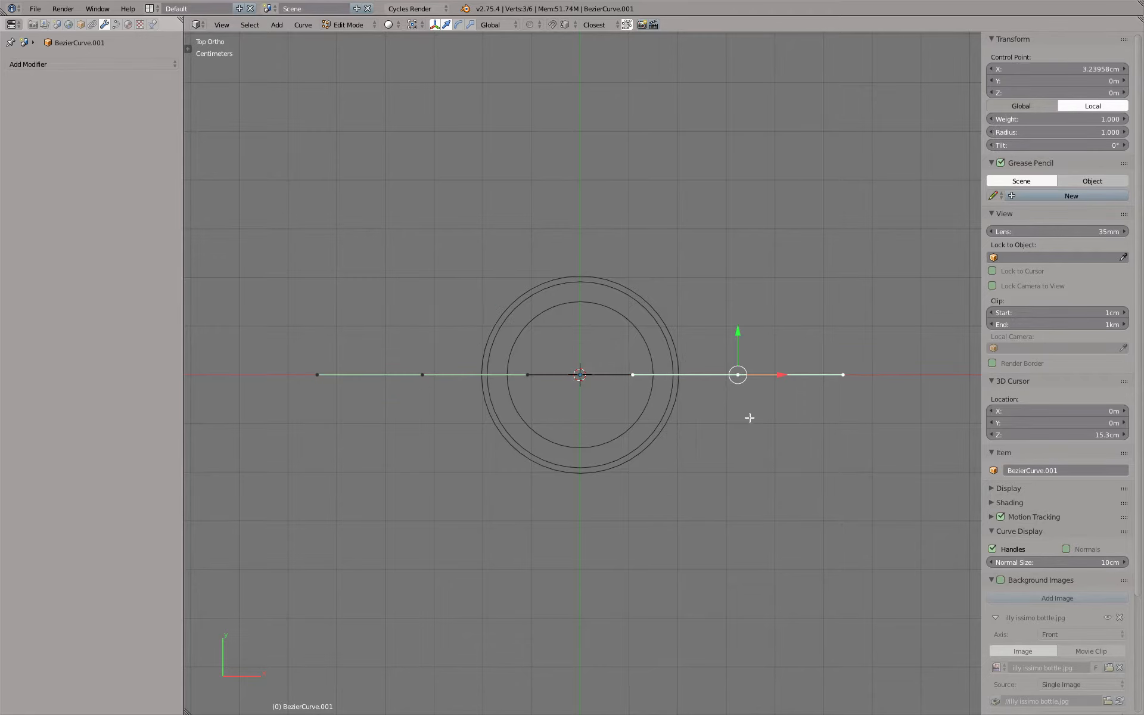
{"action": "middle_click_drag", "start_coordinate": [748, 417], "coordinate": [762, 336]}
{"action": "scroll", "coordinate": [762, 336], "scroll_direction": "up", "scroll_amount": 3}
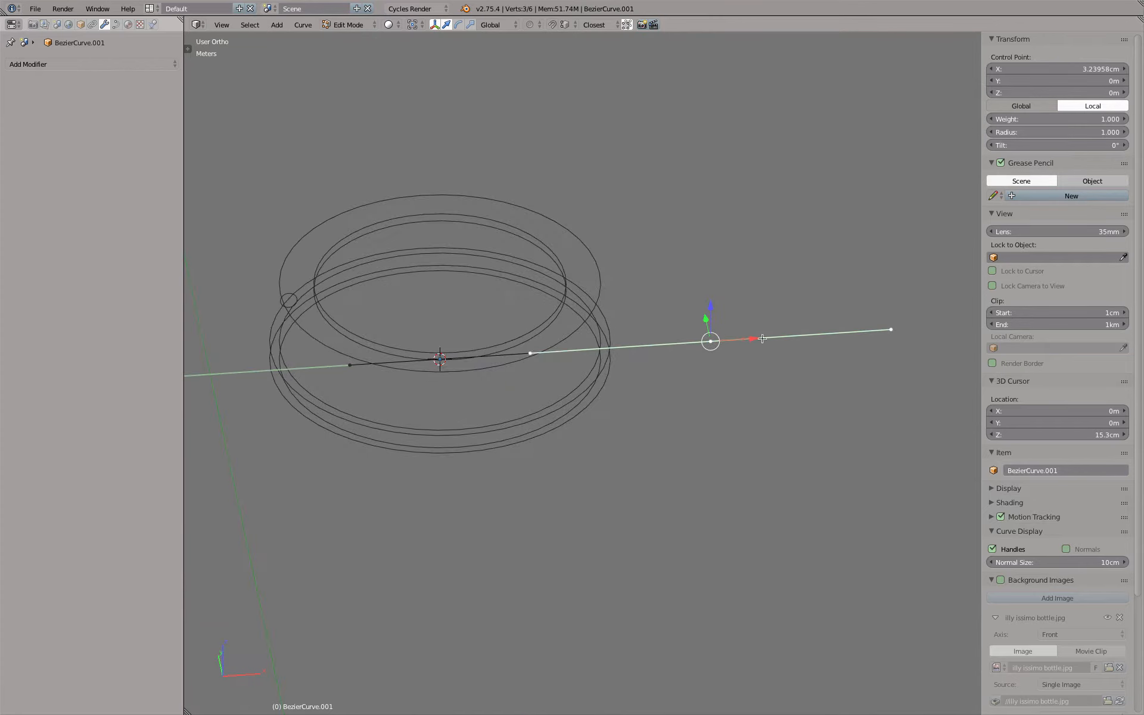
{"action": "key", "text": "g"}
{"action": "key", "text": "x"}
{"action": "left_click", "coordinate": [337, 374]}
{"action": "middle_click_drag", "start_coordinate": [328, 375], "coordinate": [766, 390], "text": "shift"}
{"action": "scroll", "coordinate": [757, 396], "scroll_direction": "up", "scroll_amount": 9}
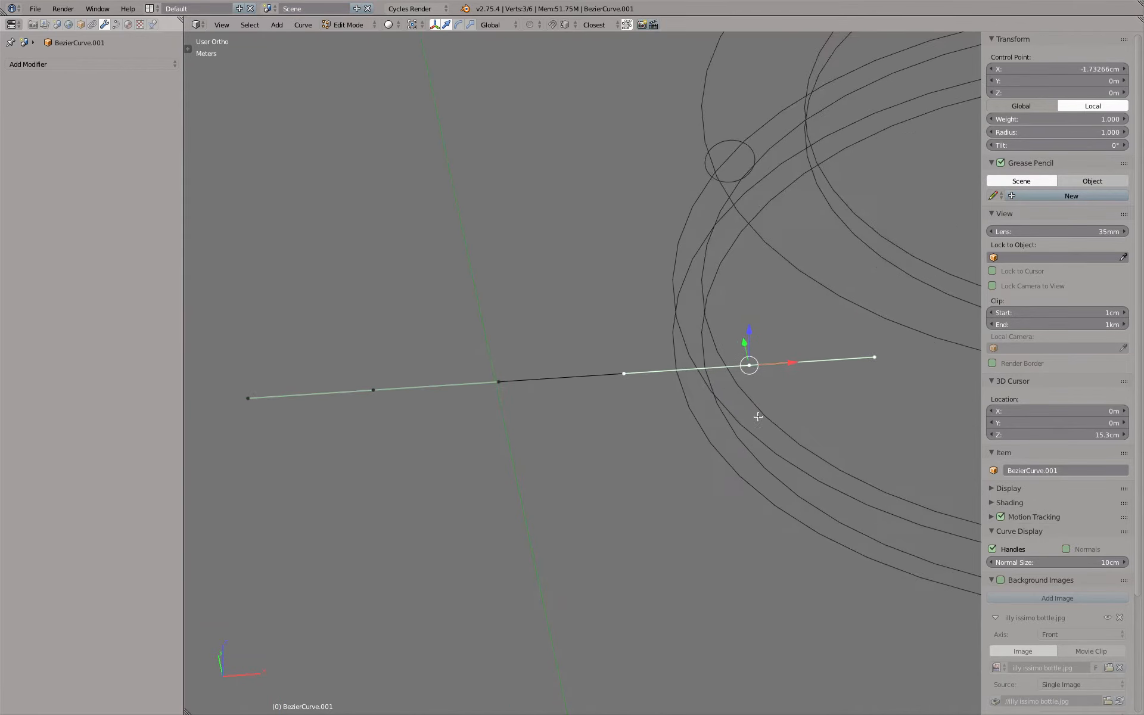
{"action": "key", "text": "g"}
{"action": "key", "text": "x"}
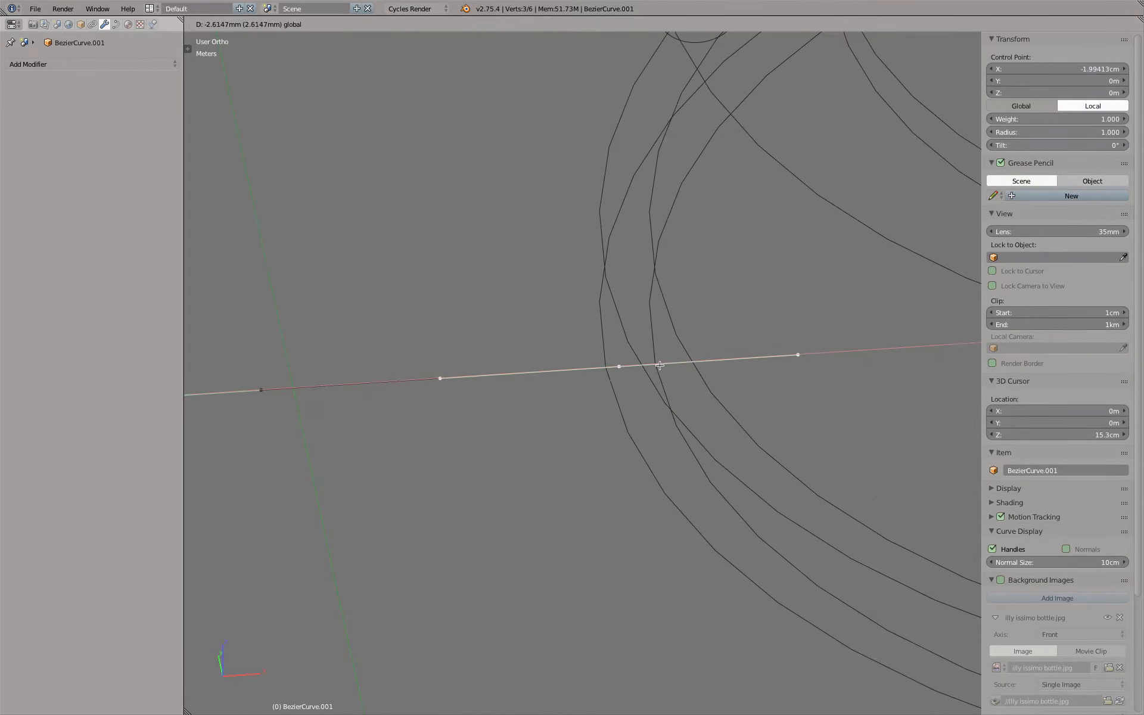
{"action": "left_click", "coordinate": [603, 365]}
Move the curve's other end control point to the left edge of the inner ring above, at X -1.91 cm and Z 2.5 mm
{"action": "scroll", "coordinate": [603, 365], "scroll_direction": "down", "scroll_amount": 6}
{"action": "right_click", "coordinate": [422, 381]}
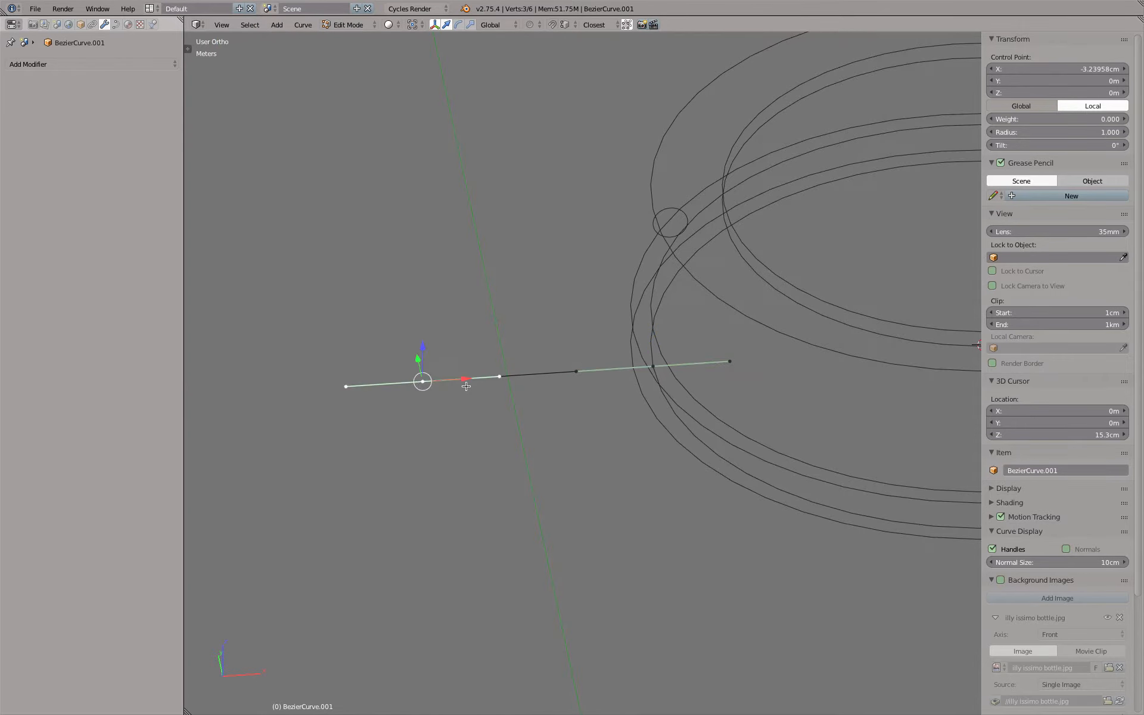
{"action": "key", "text": "g"}
{"action": "key", "text": "x"}
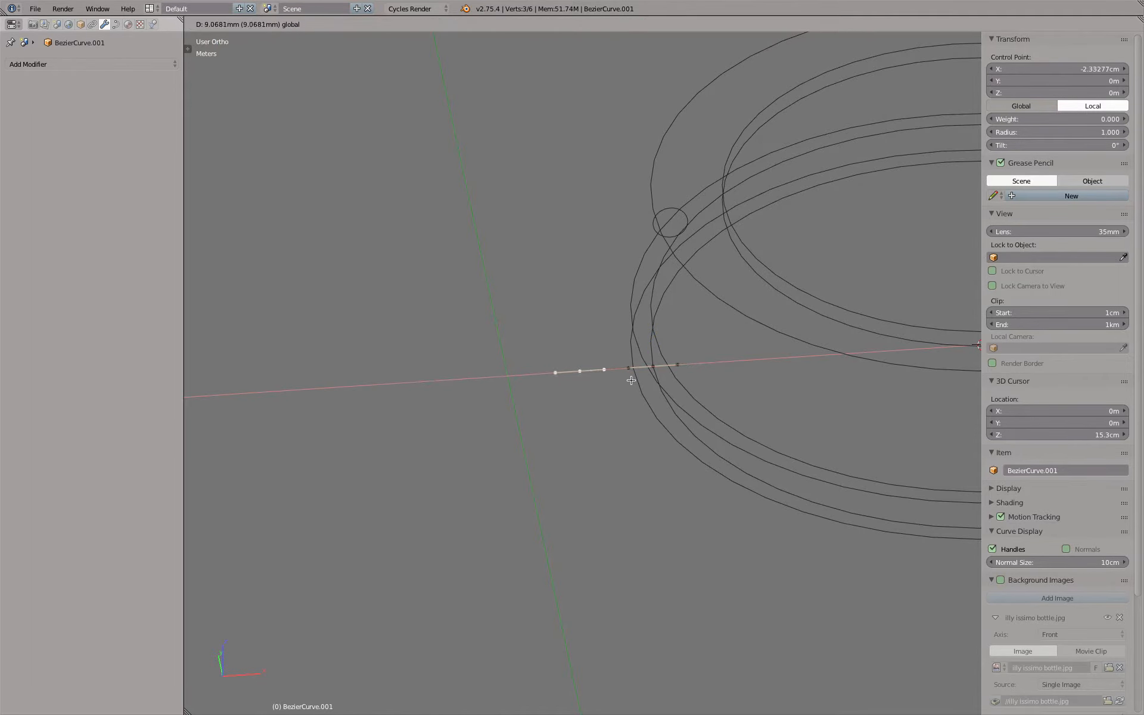
{"action": "left_click", "coordinate": [634, 368]}
{"action": "middle_click_drag", "start_coordinate": [641, 354], "coordinate": [676, 336]}
{"action": "left_click_drag", "start_coordinate": [657, 341], "coordinate": [711, 306]}
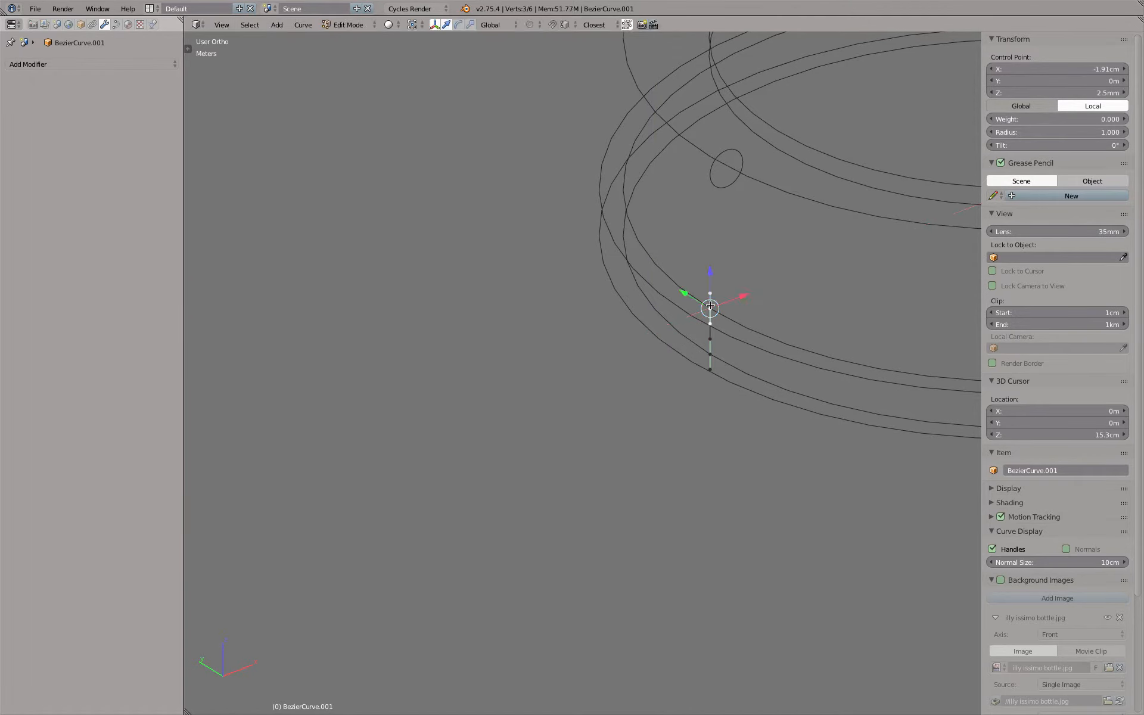
In front view, extrude the upper end point straight up along Z and snap it to the small circle's left extreme at Z 9.8 mm
{"action": "key", "text": "KP_1"}
{"action": "key", "text": "KP_Decimal"}
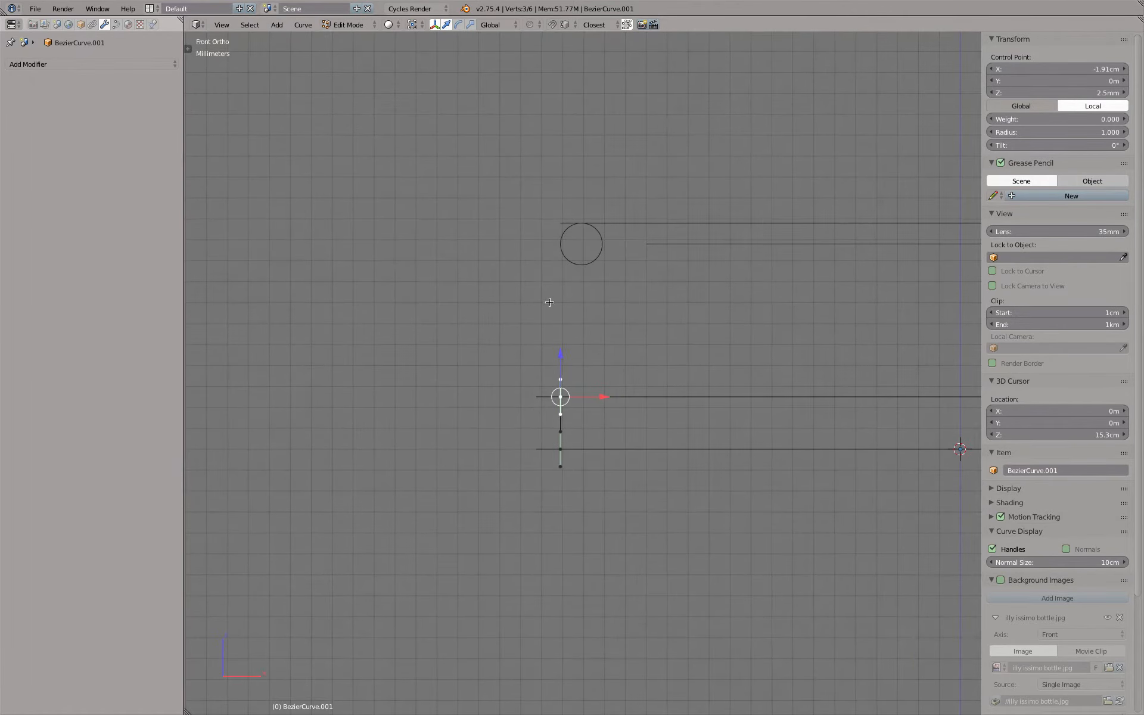
{"action": "scroll", "coordinate": [549, 303], "scroll_direction": "up", "scroll_amount": 3}
{"action": "key", "text": "e"}
{"action": "key", "text": "z"}
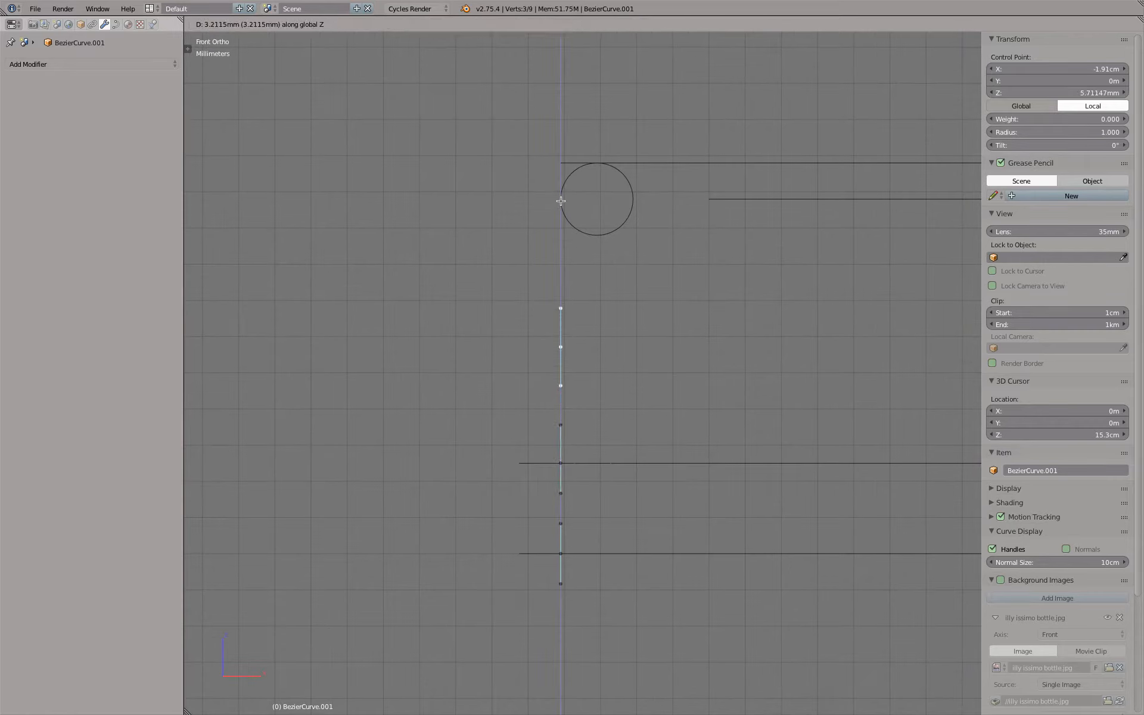
{"action": "key", "text": "ctrl"}
{"action": "left_click", "coordinate": [564, 198]}
Extrude the end point diagonally and snap it to the top of the small circle at X -1.81 cm, Z 1.08 cm
{"action": "middle_click_drag", "start_coordinate": [601, 196], "coordinate": [522, 280], "text": "shift"}
{"action": "scroll", "coordinate": [500, 270], "scroll_direction": "up", "scroll_amount": 5}
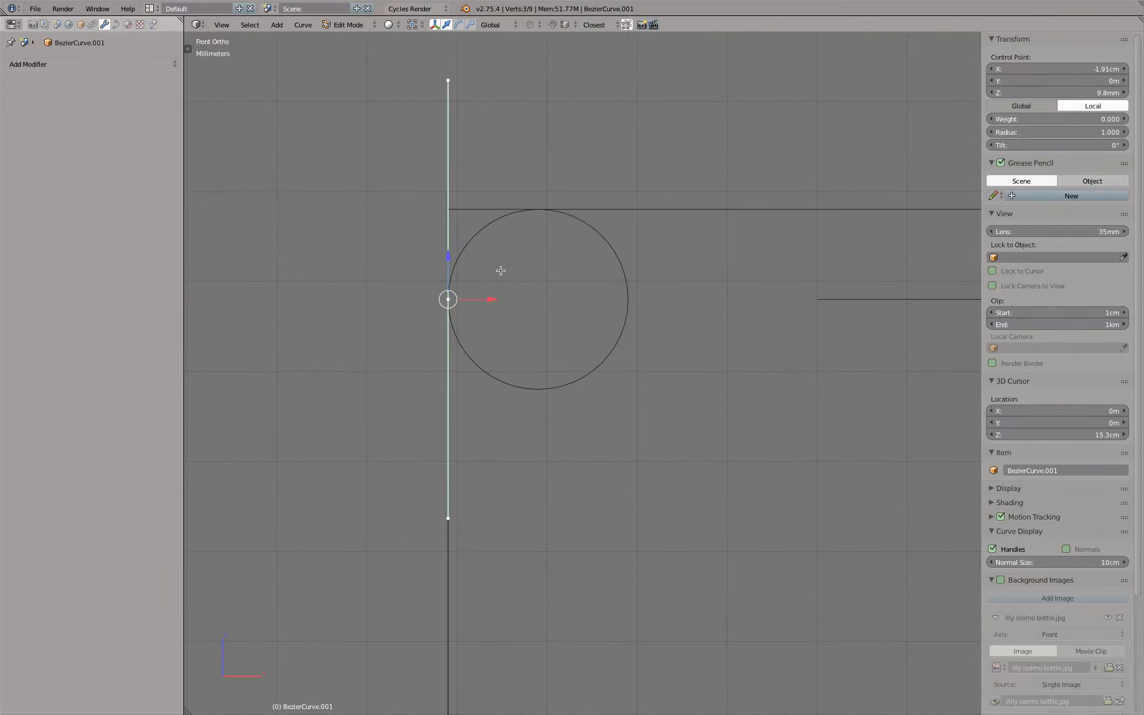
{"action": "key", "text": "e"}
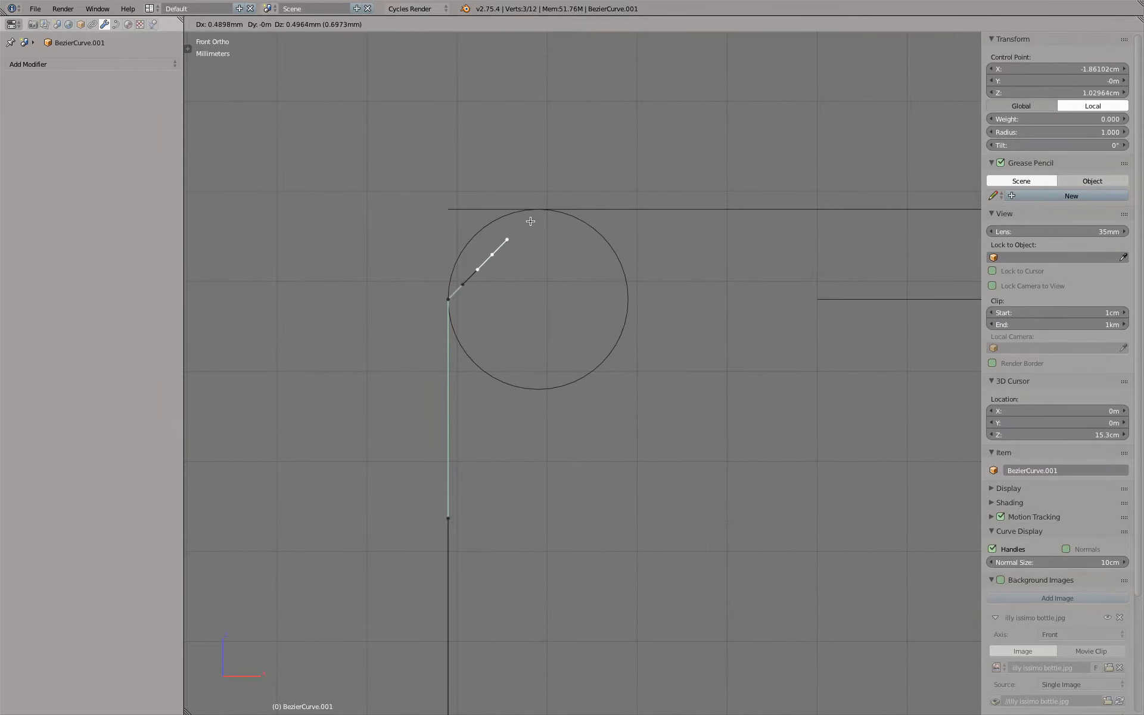
{"action": "key", "text": "ctrl"}
{"action": "left_click", "coordinate": [538, 210]}
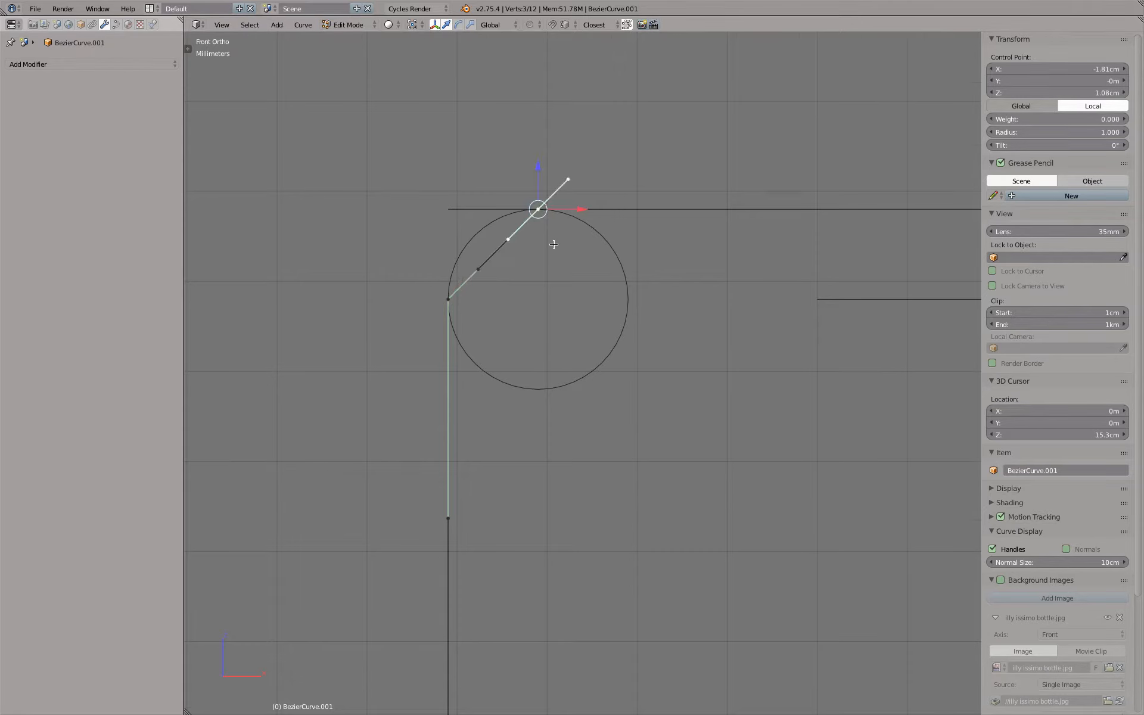
Extrude the end point 3.1 mm along X, snapping it to the left edge of the upper small ring
{"action": "scroll", "coordinate": [554, 226], "scroll_direction": "down", "scroll_amount": 2}
{"action": "middle_click_drag", "start_coordinate": [626, 264], "coordinate": [522, 225], "text": "shift"}
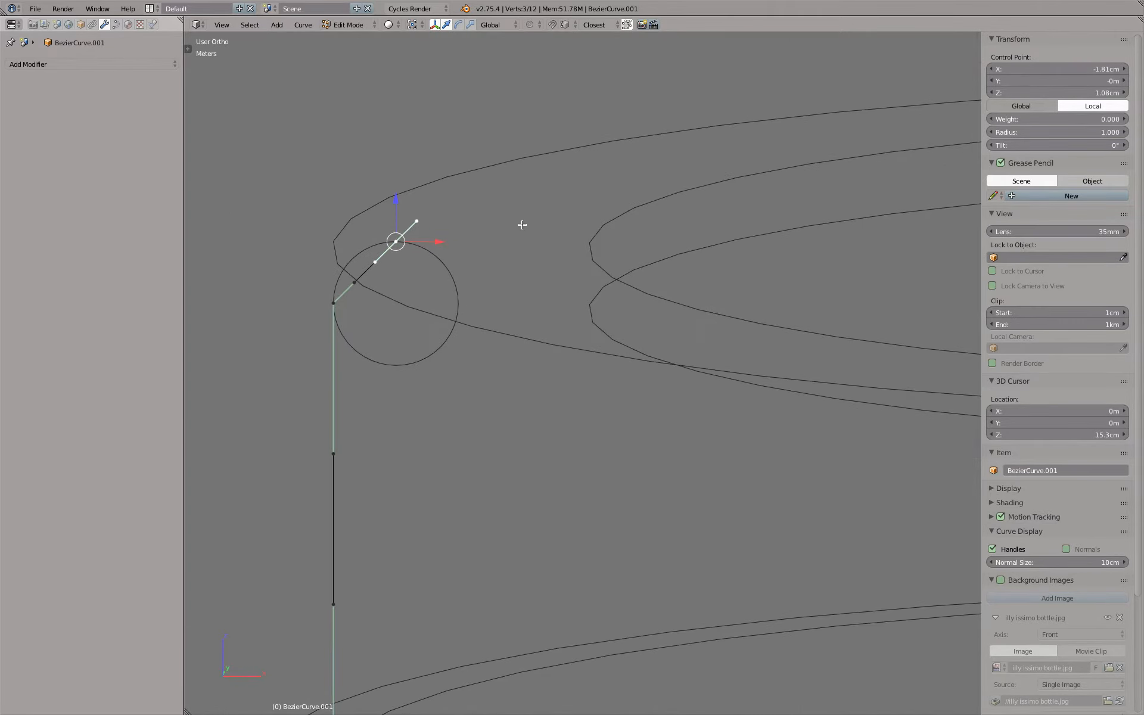
{"action": "key", "text": "e"}
{"action": "key", "text": "x"}
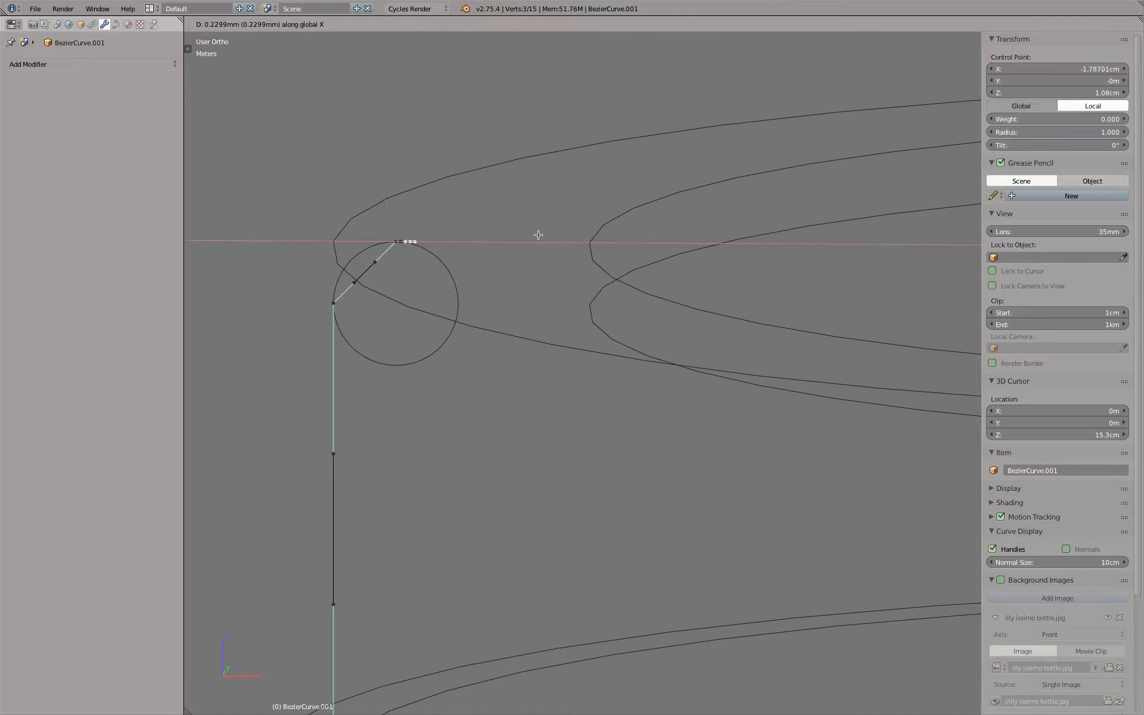
{"action": "key", "text": "ctrl"}
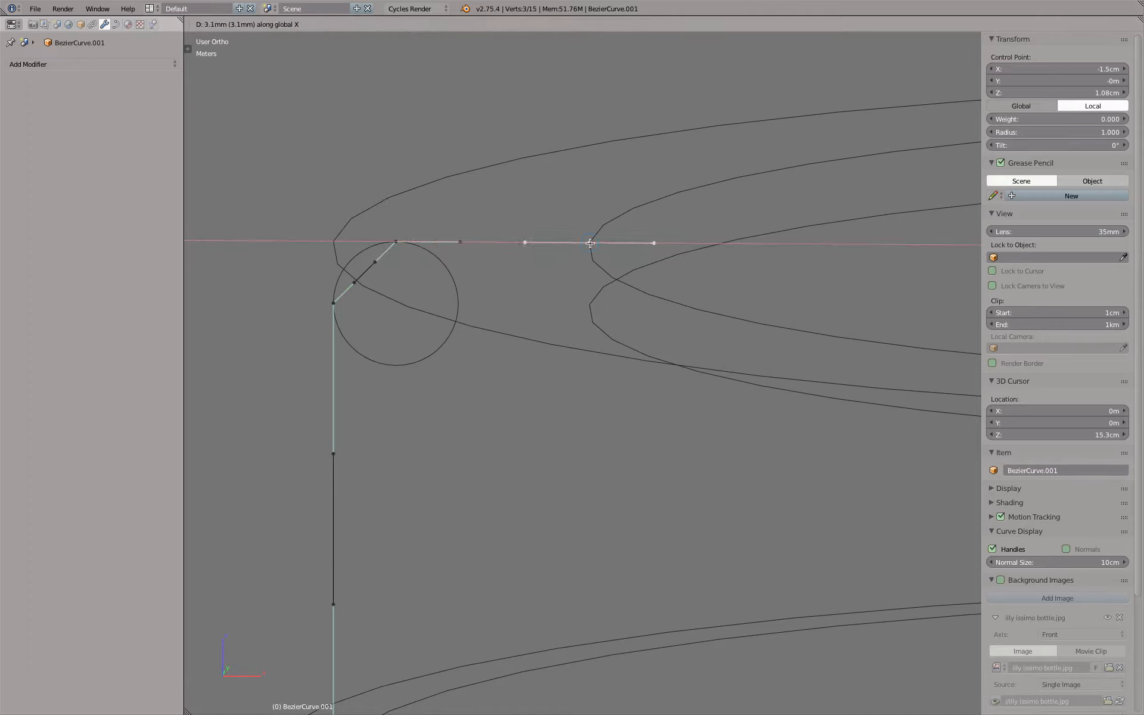
{"action": "left_click", "coordinate": [590, 243]}
Extrude the end point down along Z to the ring below at Z 9.8 mm, and inwards along X to about -4 mm
{"action": "key", "text": "e"}
{"action": "key", "text": "z"}
{"action": "left_click", "coordinate": [592, 307]}
{"action": "scroll", "coordinate": [591, 305], "scroll_direction": "down", "scroll_amount": 4}
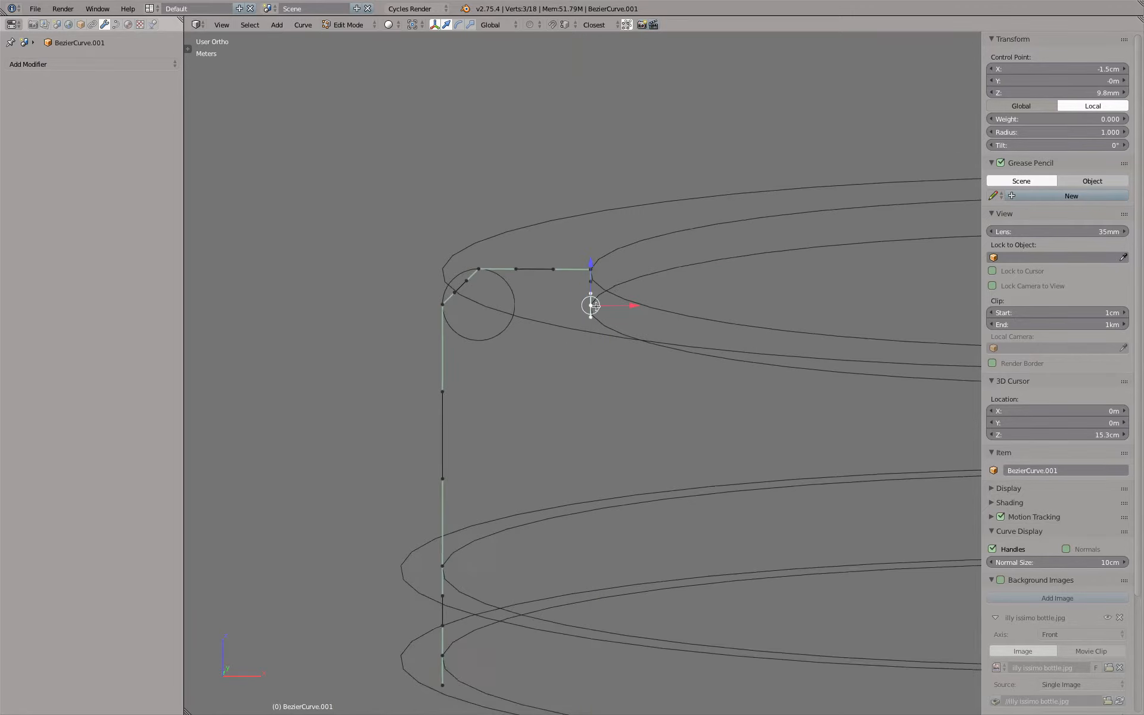
{"action": "scroll", "coordinate": [485, 243], "scroll_direction": "down", "scroll_amount": 3}
{"action": "key", "text": "e"}
{"action": "key", "text": "x"}
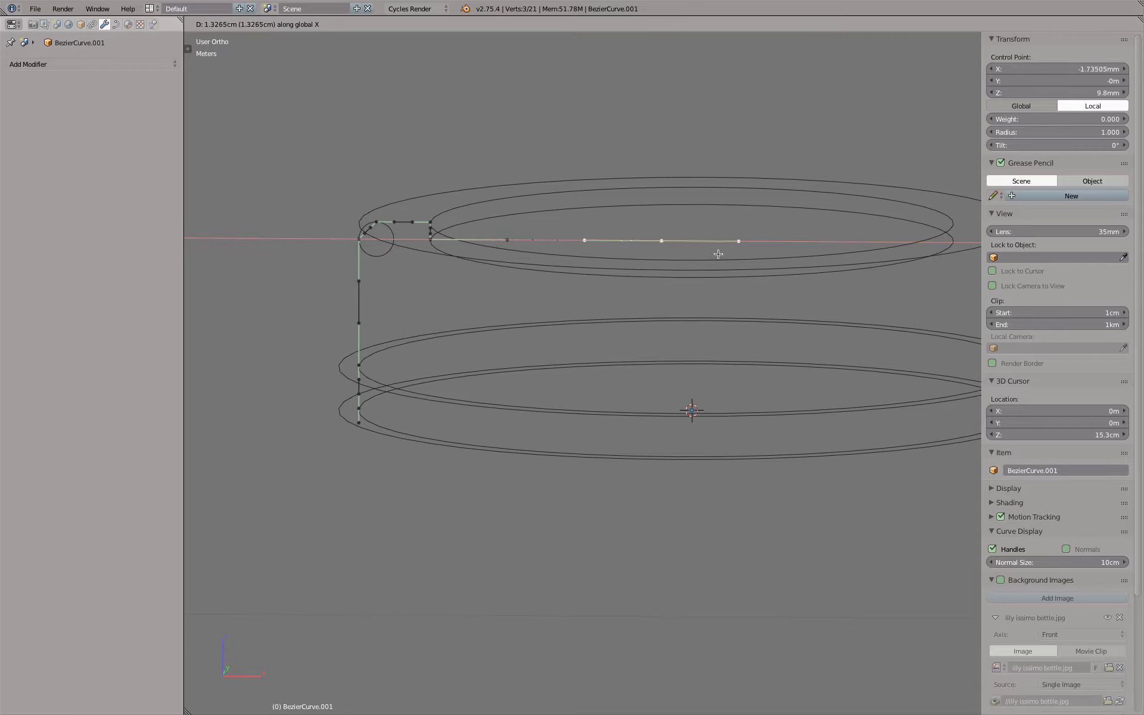
{"action": "left_click", "coordinate": [619, 282]}
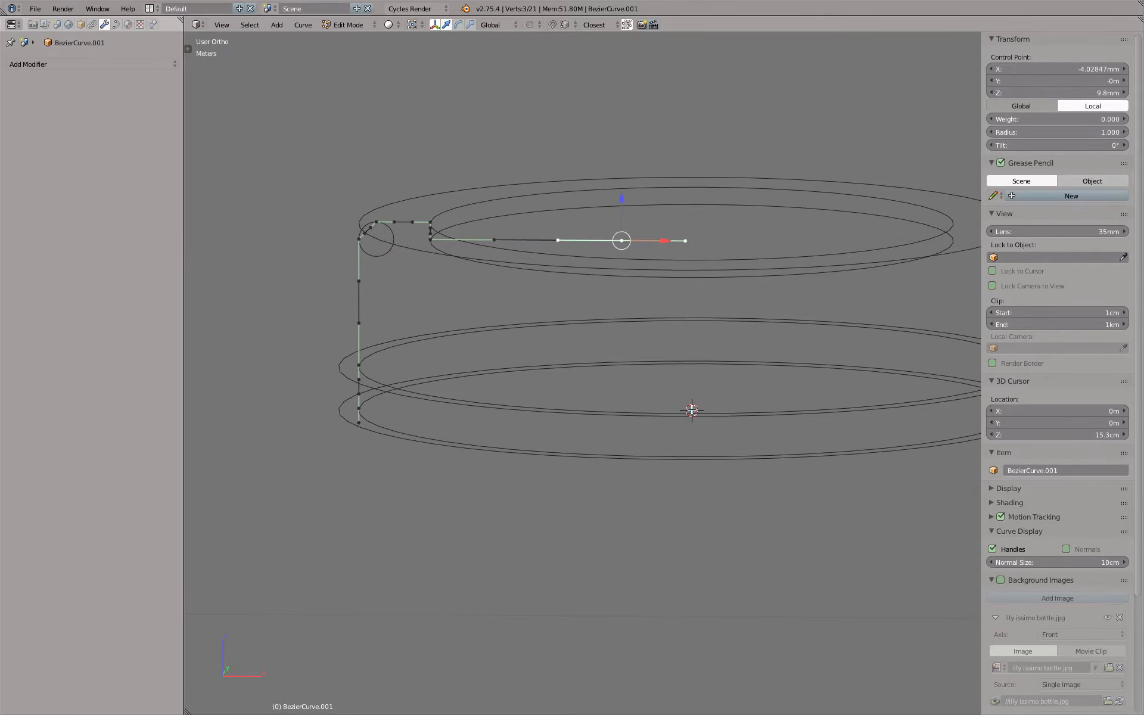
Set the pivot point to the 3D cursor and scale the end control point to 0 along X, bringing it to the centre axis
{"action": "left_click", "coordinate": [416, 24]}
{"action": "left_click", "coordinate": [423, 53]}
{"action": "key", "text": "s"}
{"action": "key", "text": "x"}
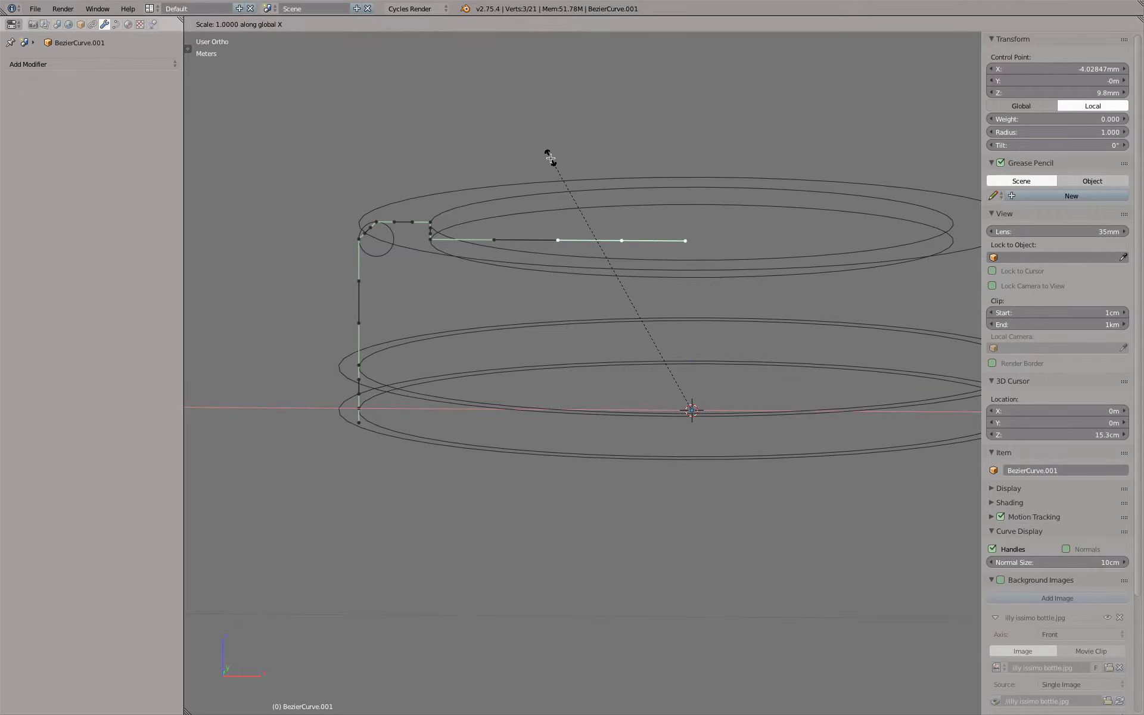
{"action": "type", "text": "0"}
{"action": "key", "text": "Return"}
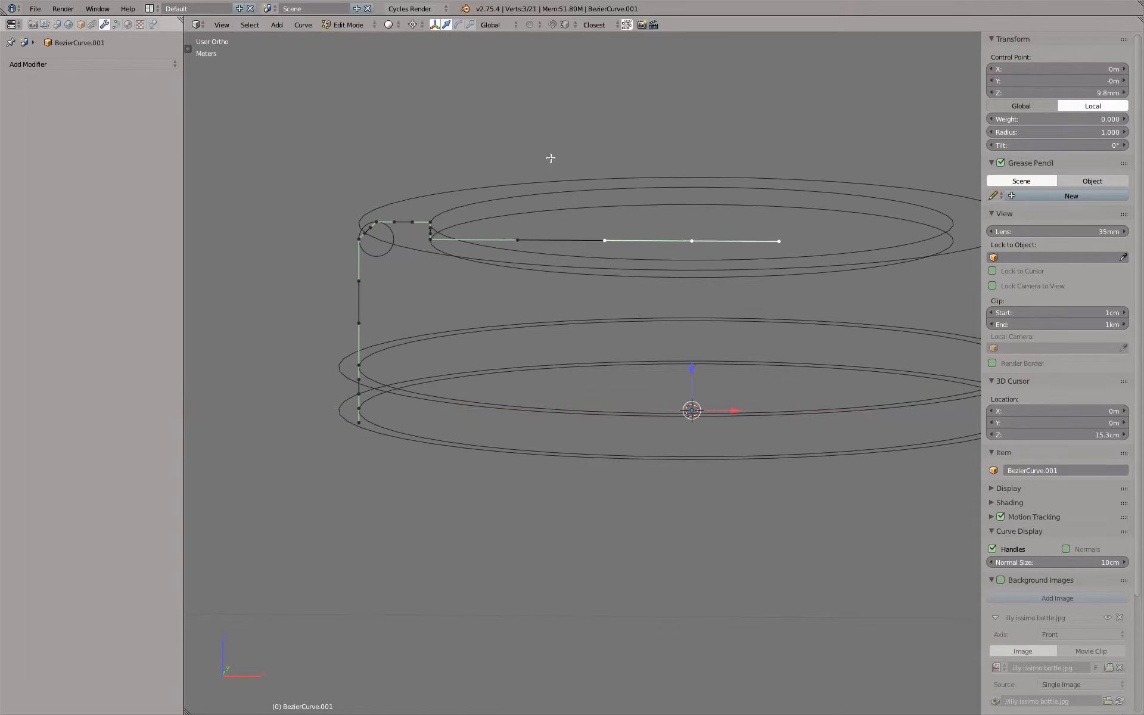
Move the end control point off the centre axis to about X -6.9 mm and try scaling it to 0 along X
{"action": "key", "text": "KP_7"}
{"action": "key", "text": "KP_2"}
{"action": "key", "text": "KP_2"}
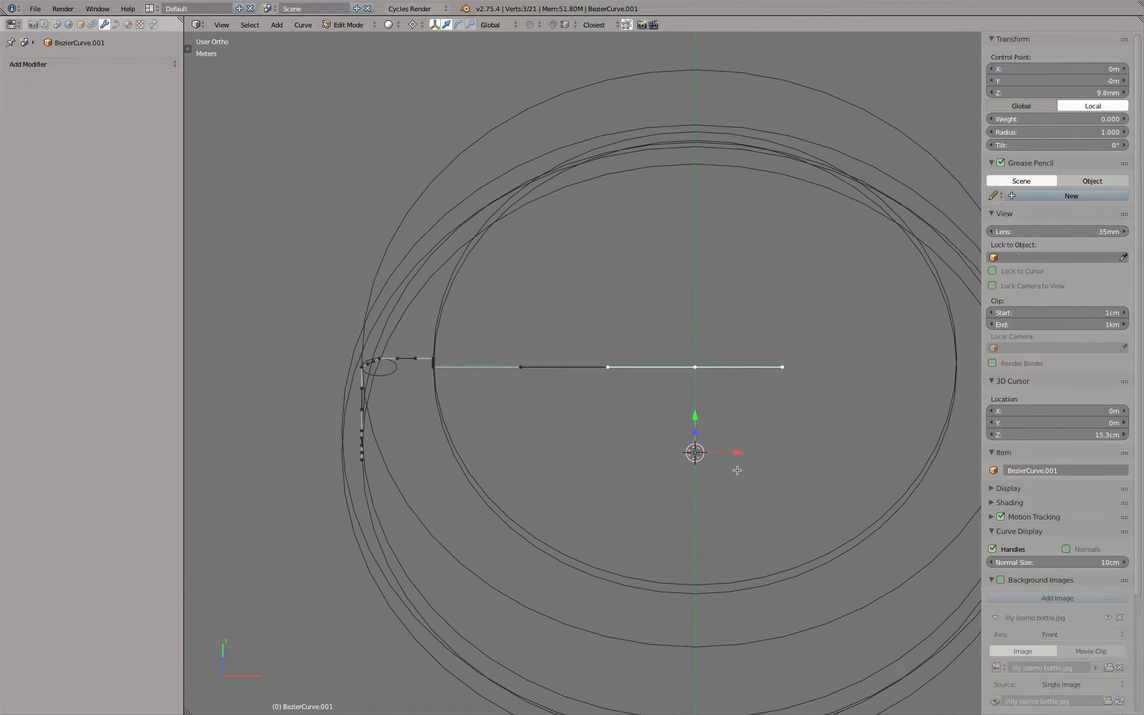
{"action": "key", "text": "s"}
{"action": "key", "text": "x"}
{"action": "left_click", "coordinate": [624, 436]}
{"action": "key", "text": "s"}
{"action": "key", "text": "x"}
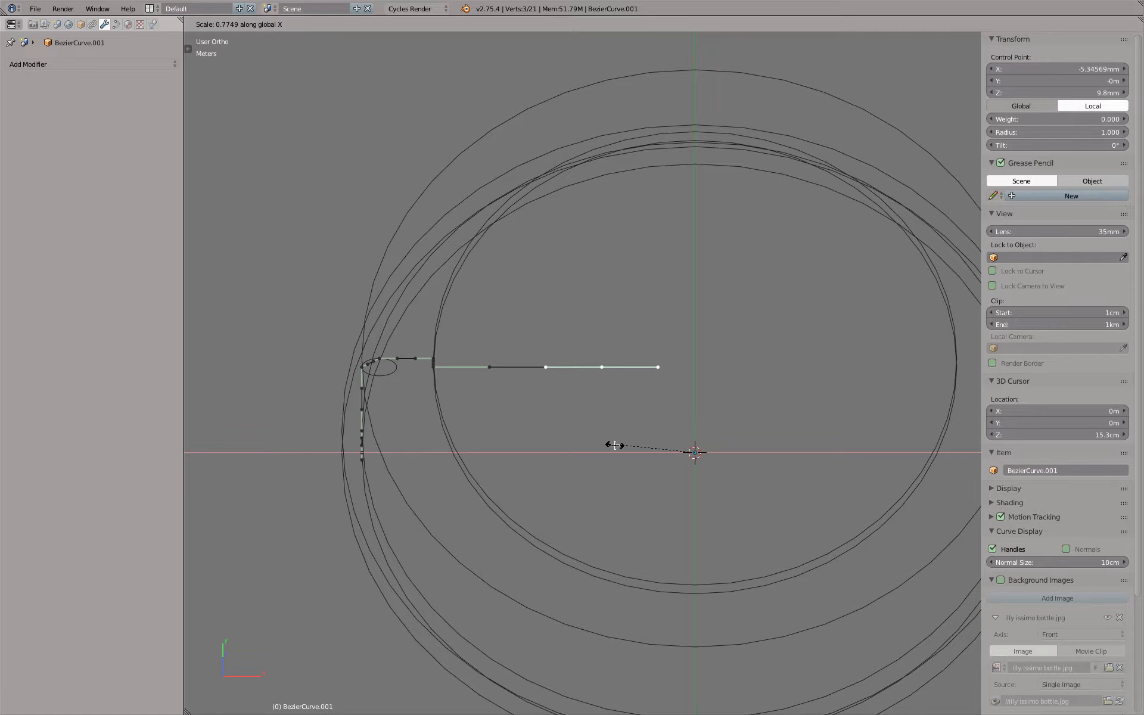
{"action": "type", "text": "0"}
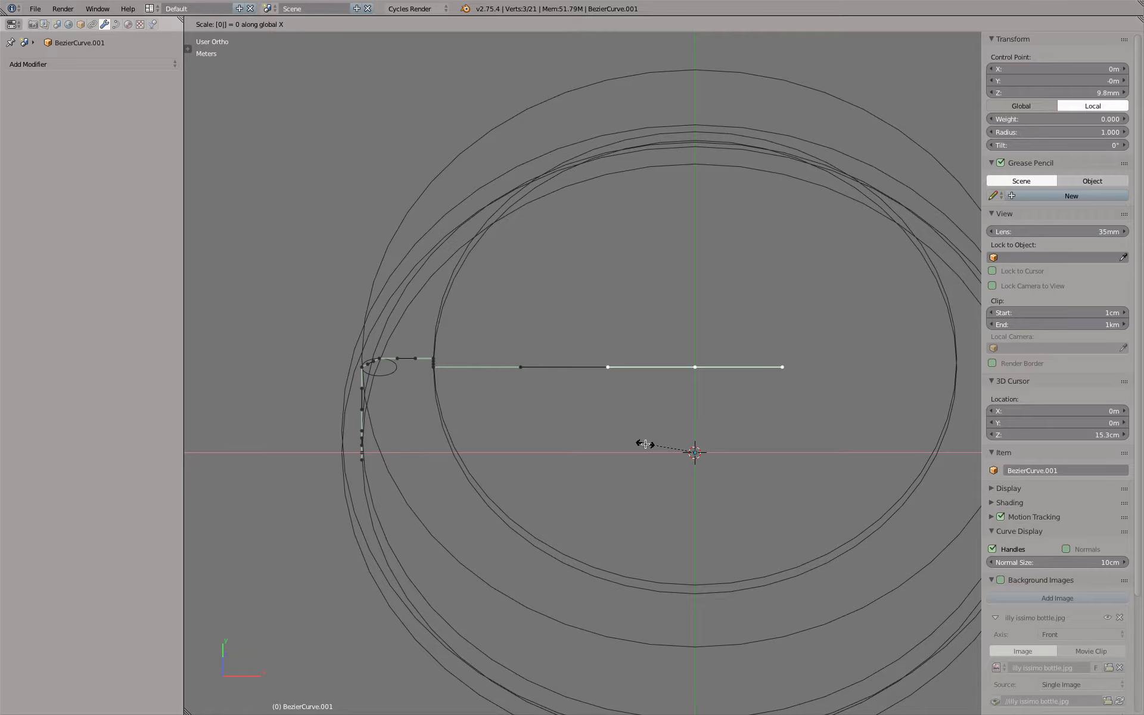
{"action": "key", "text": "Escape"}
Place the 3D cursor off centre inside the rings, try scaling the end control point to 0 onto it, and undo the scaling
{"action": "left_click", "coordinate": [751, 331]}
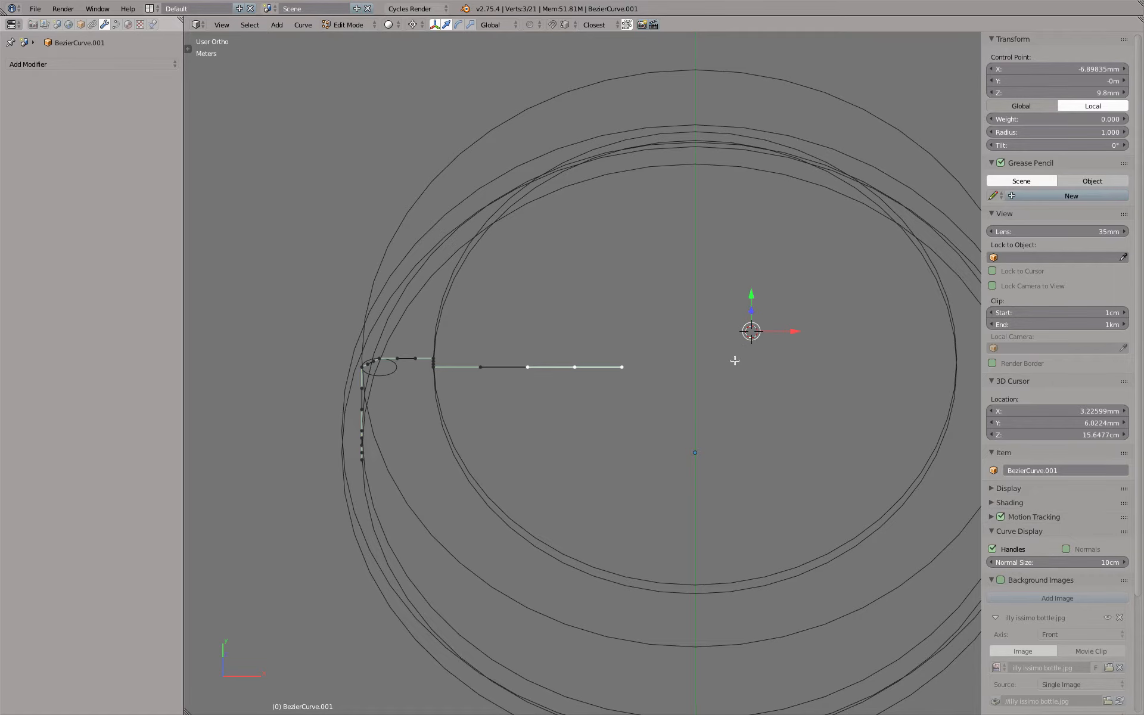
{"action": "type", "text": "s0"}
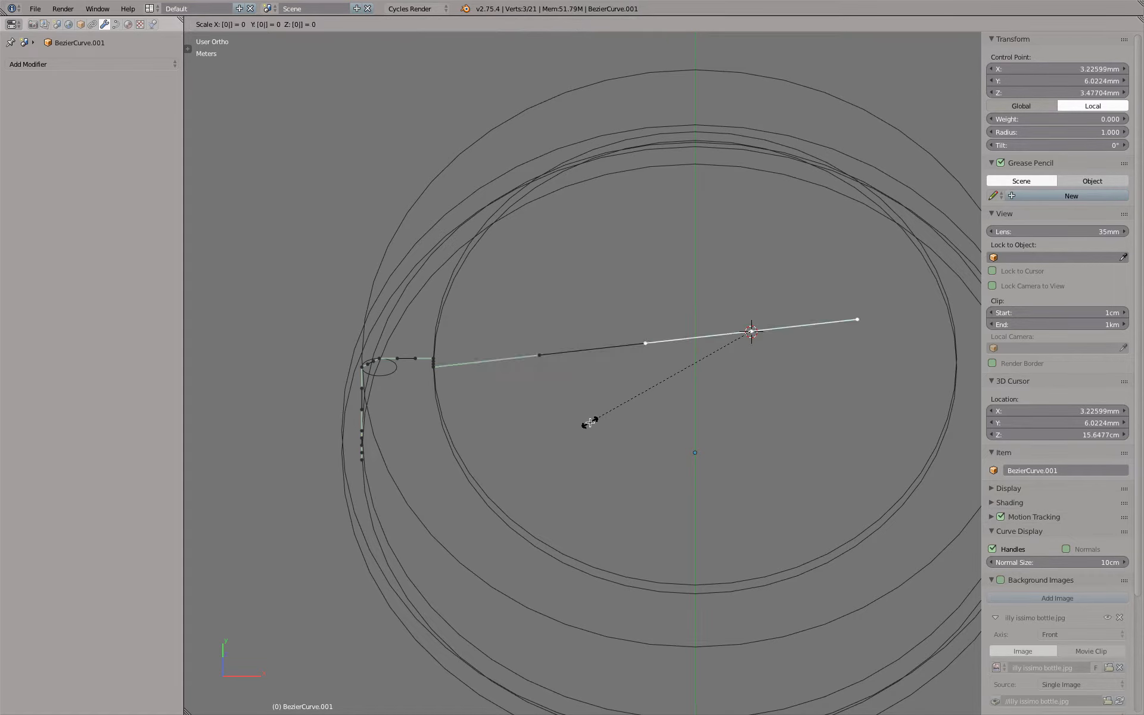
{"action": "key", "text": "Return"}
{"action": "key", "text": "KP_1"}
{"action": "key", "text": "KP_7"}
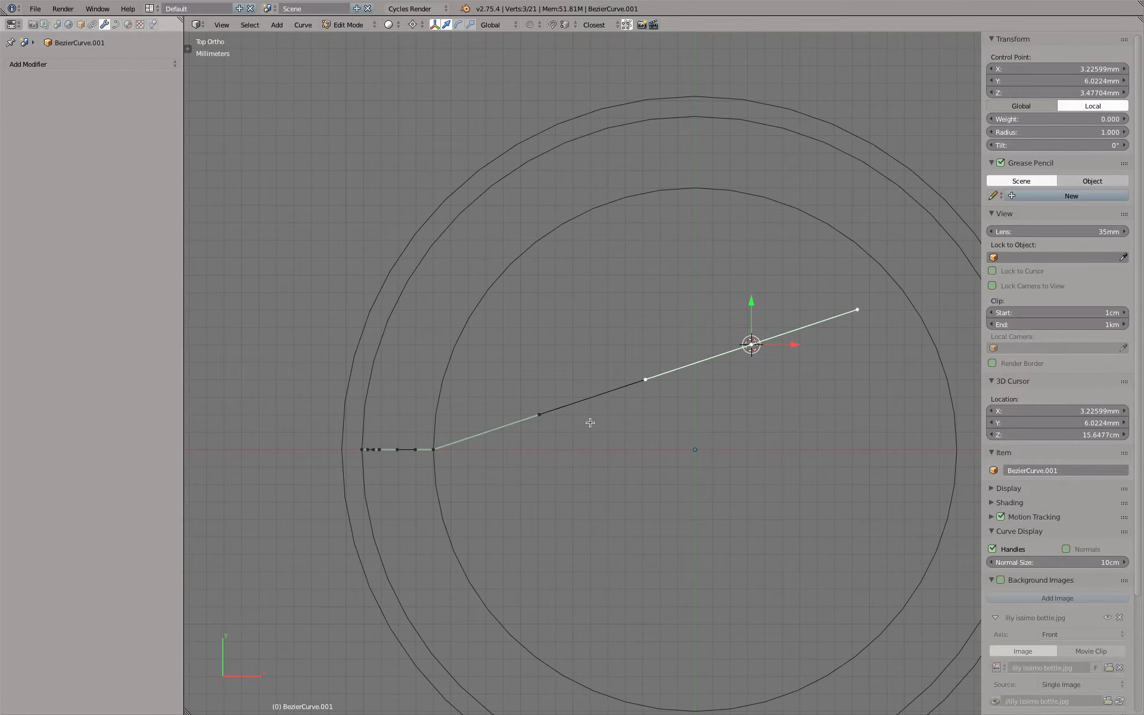
{"action": "key", "text": "ctrl+z"}
Set the end control point's local X coordinate to 0
{"action": "middle_click_drag", "start_coordinate": [598, 422], "coordinate": [638, 410]}
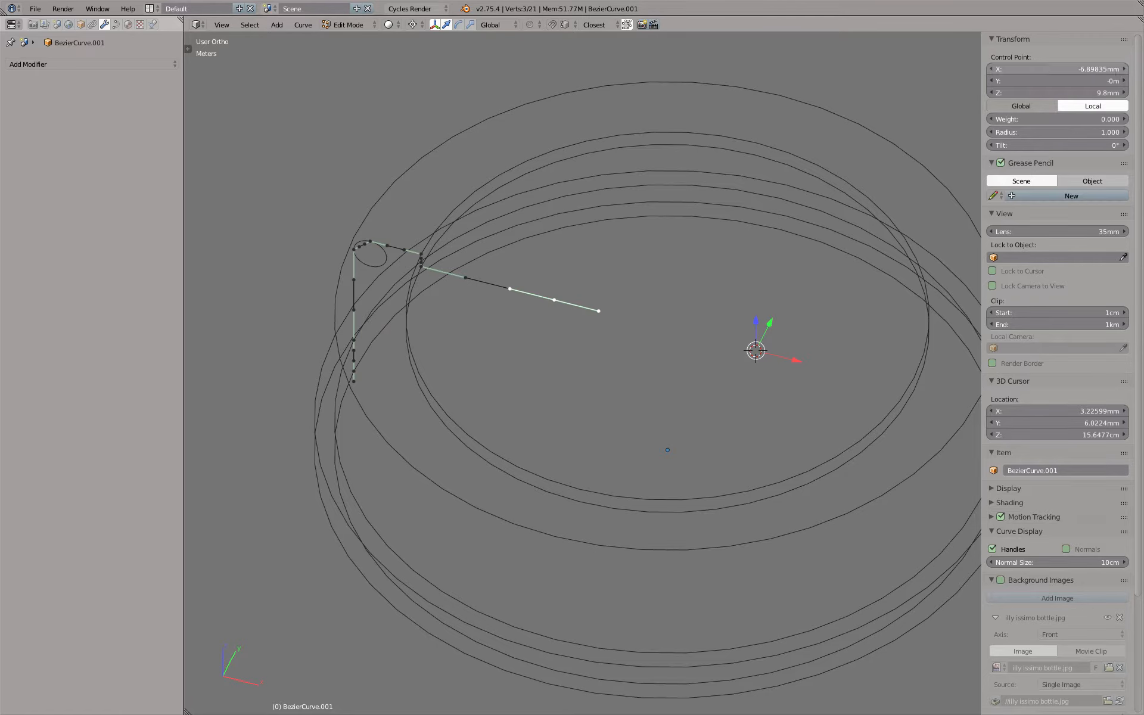
{"action": "left_click", "coordinate": [1049, 68]}
{"action": "type", "text": "0"}
{"action": "key", "text": "Return"}
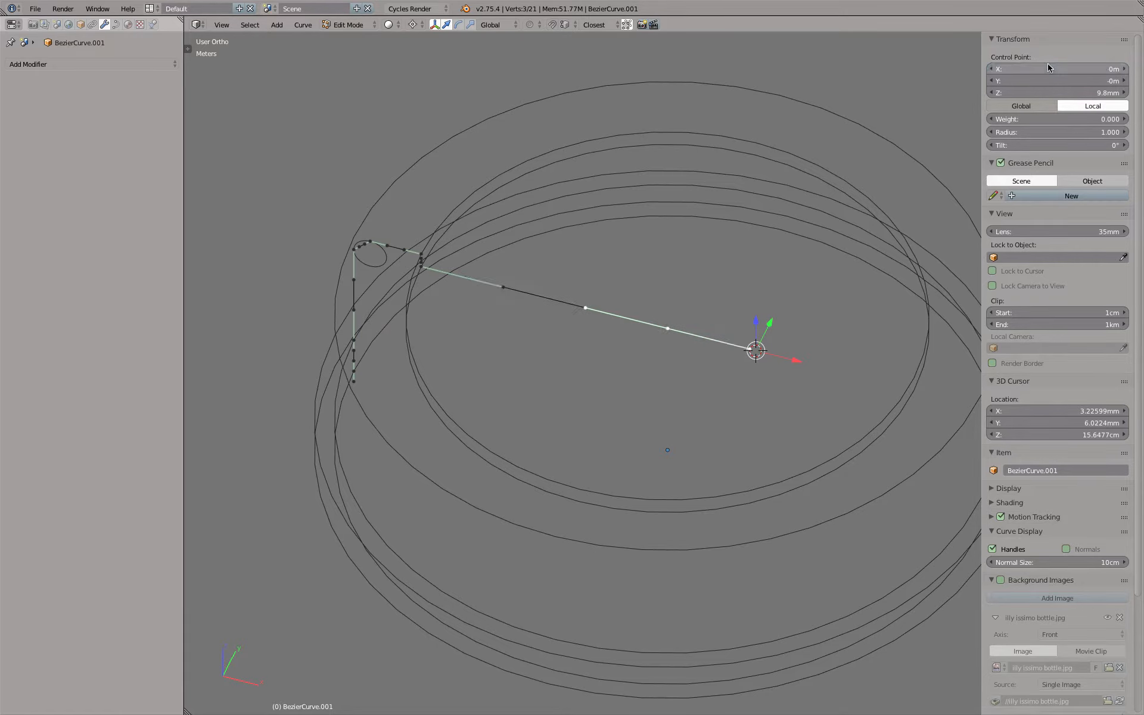
Set the two facing handles of the diagonal segment at the small circle to Aligned, rounding the corner, and leave Edit Mode
{"action": "middle_click_drag", "start_coordinate": [715, 350], "coordinate": [756, 289]}
{"action": "key", "text": "KP_1"}
{"action": "middle_click_drag", "start_coordinate": [467, 270], "coordinate": [616, 299], "text": "shift"}
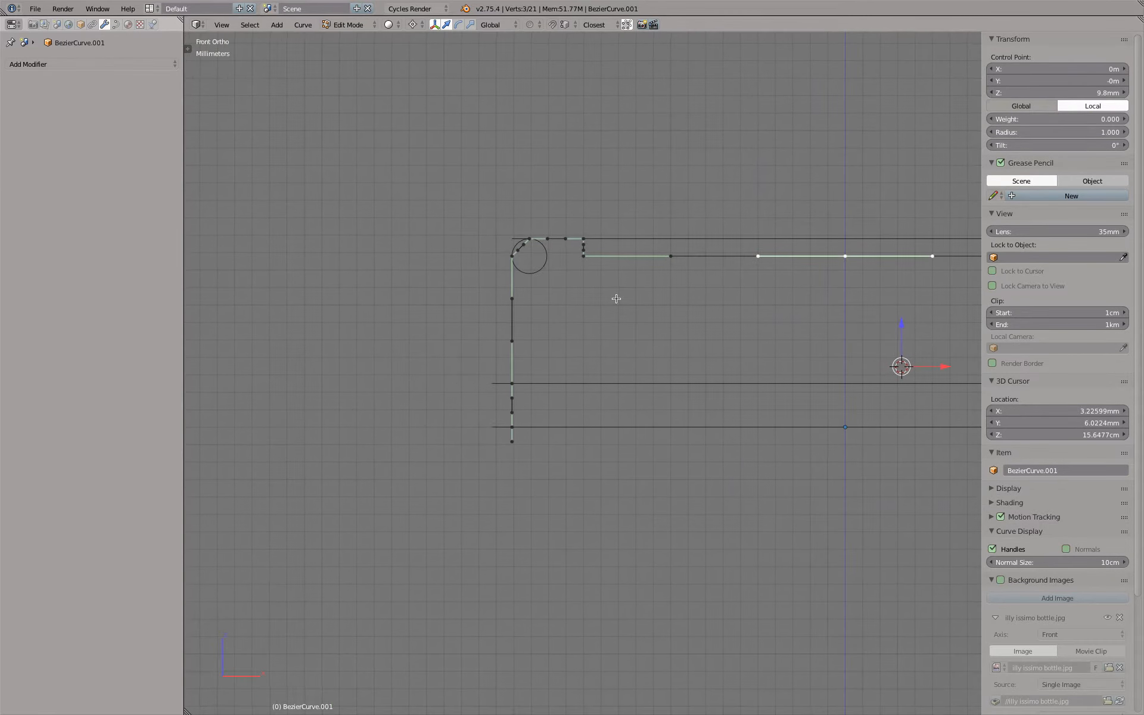
{"action": "scroll", "coordinate": [550, 277], "scroll_direction": "up", "scroll_amount": 5}
{"action": "right_click", "coordinate": [492, 197]}
{"action": "right_click", "coordinate": [481, 218], "text": "shift"}
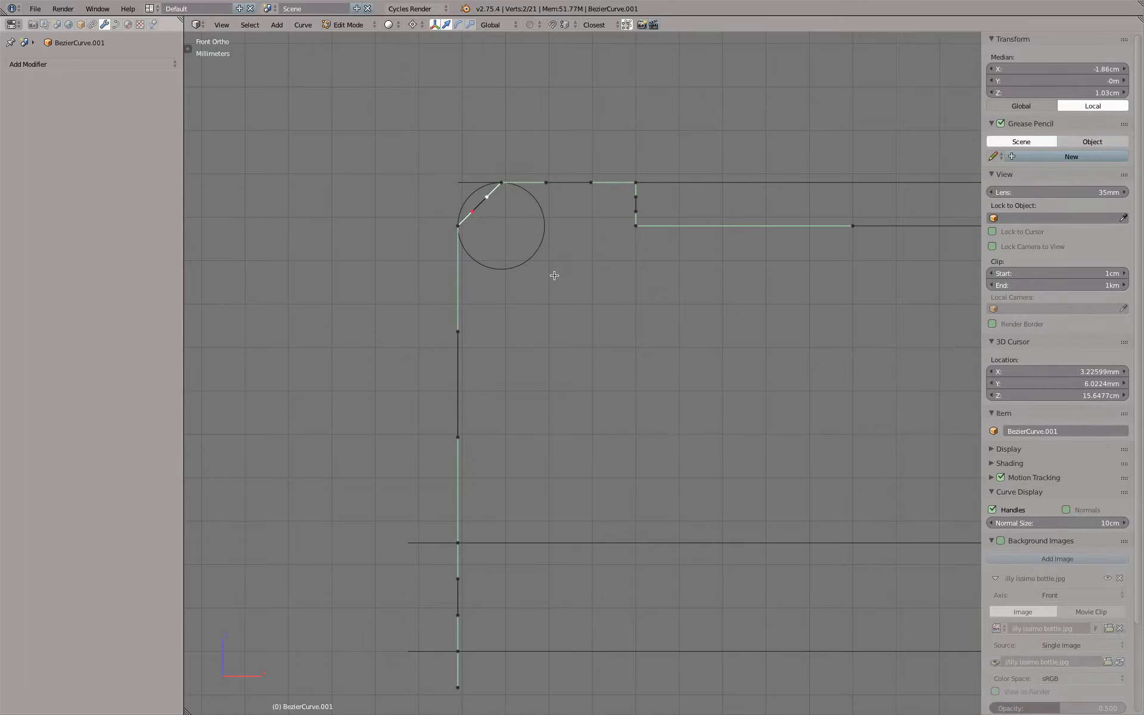
{"action": "key", "text": "v"}
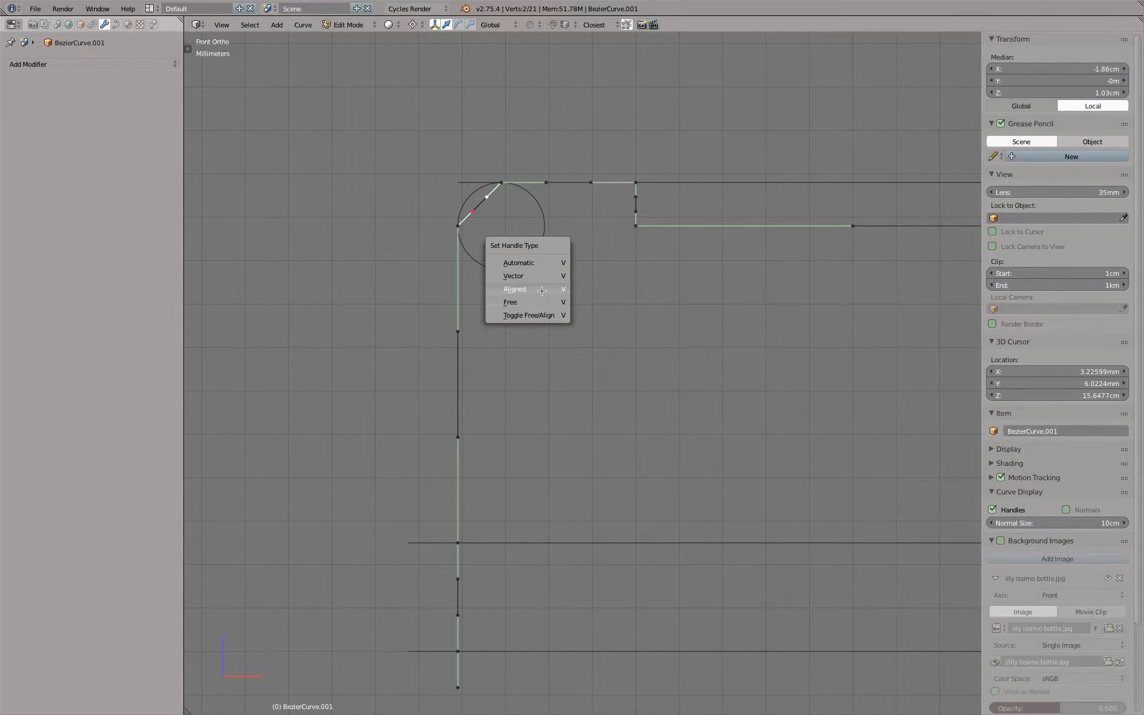
{"action": "left_click", "coordinate": [542, 291]}
{"action": "scroll", "coordinate": [461, 223], "scroll_direction": "up", "scroll_amount": 5}
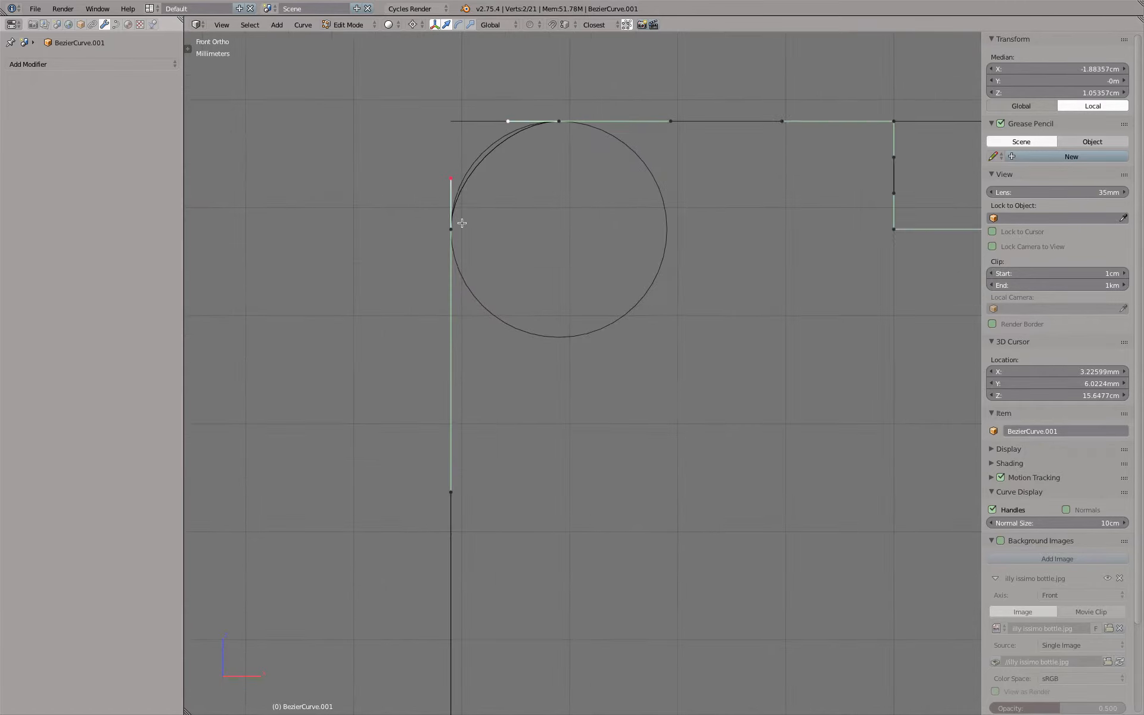
{"action": "key", "text": "Tab"}
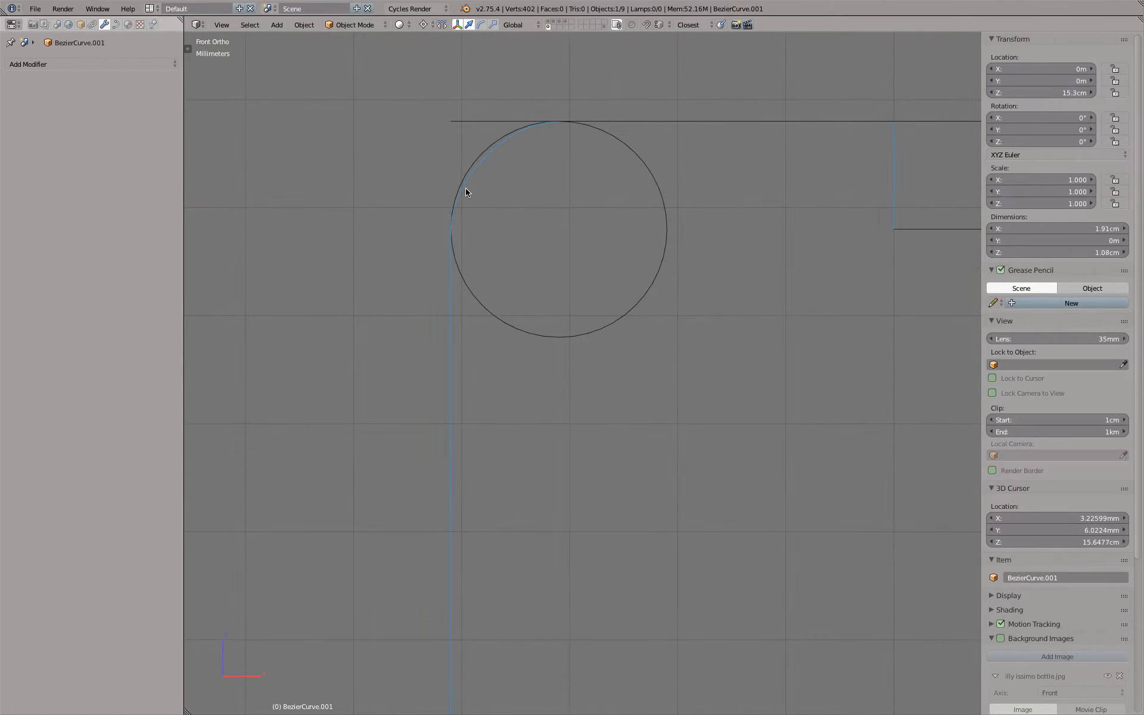
Change the pivot point and raise the rounded corner's lower handle along Z so the curve follows the small circle
{"action": "key", "text": "Tab"}
{"action": "key", "text": "Tab"}
{"action": "key", "text": "Tab"}
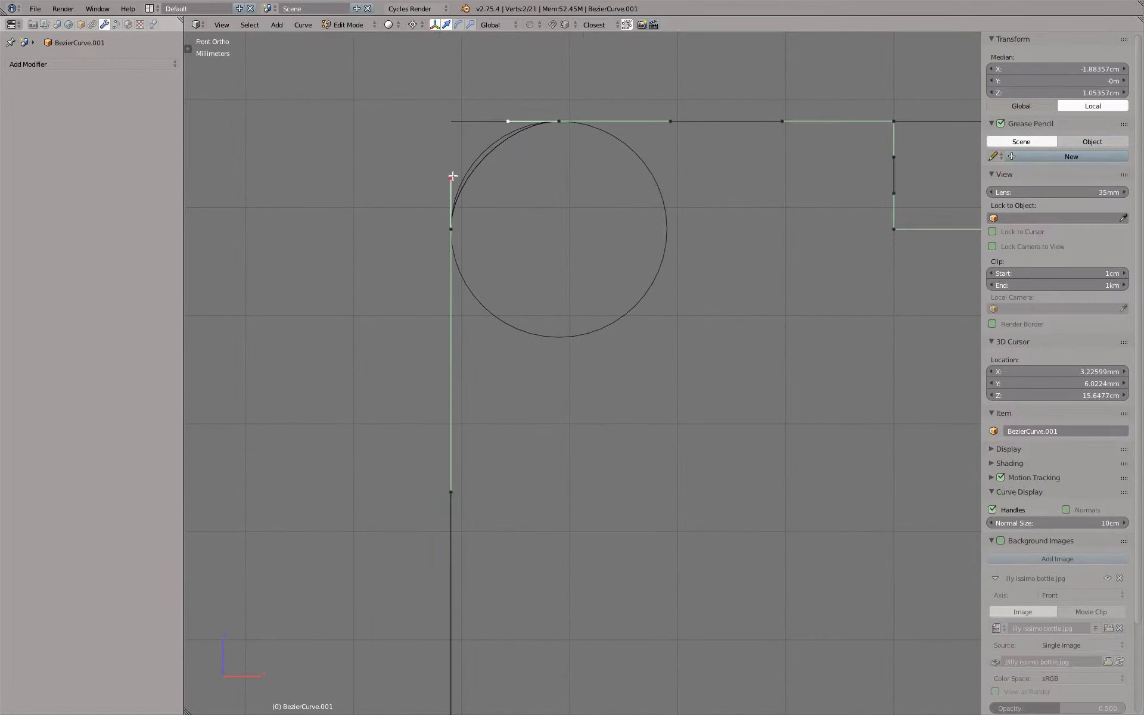
{"action": "right_click", "coordinate": [451, 178]}
{"action": "left_click", "coordinate": [415, 25]}
{"action": "left_click", "coordinate": [423, 43]}
{"action": "middle_click_drag", "start_coordinate": [474, 134], "coordinate": [469, 271], "text": "shift"}
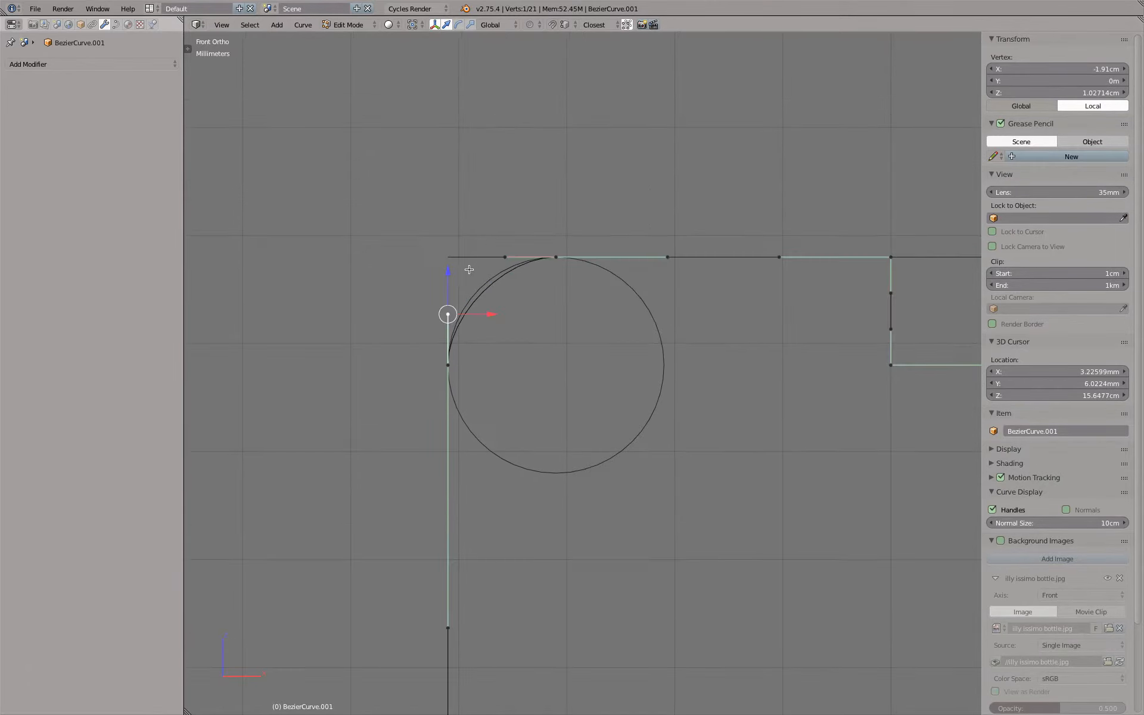
{"action": "scroll", "coordinate": [468, 270], "scroll_direction": "up", "scroll_amount": 4}
{"action": "left_click_drag", "start_coordinate": [426, 319], "coordinate": [425, 298]}
Move the rounded corner's upper handle along X to about -1.863 cm to match the circle, and leave Edit Mode
{"action": "right_click", "coordinate": [544, 244]}
{"action": "left_click_drag", "start_coordinate": [584, 244], "coordinate": [571, 245]}
{"action": "scroll", "coordinate": [587, 354], "scroll_direction": "down", "scroll_amount": 6}
{"action": "scroll", "coordinate": [586, 354], "scroll_direction": "down", "scroll_amount": 2}
{"action": "scroll", "coordinate": [577, 342], "scroll_direction": "up", "scroll_amount": 5}
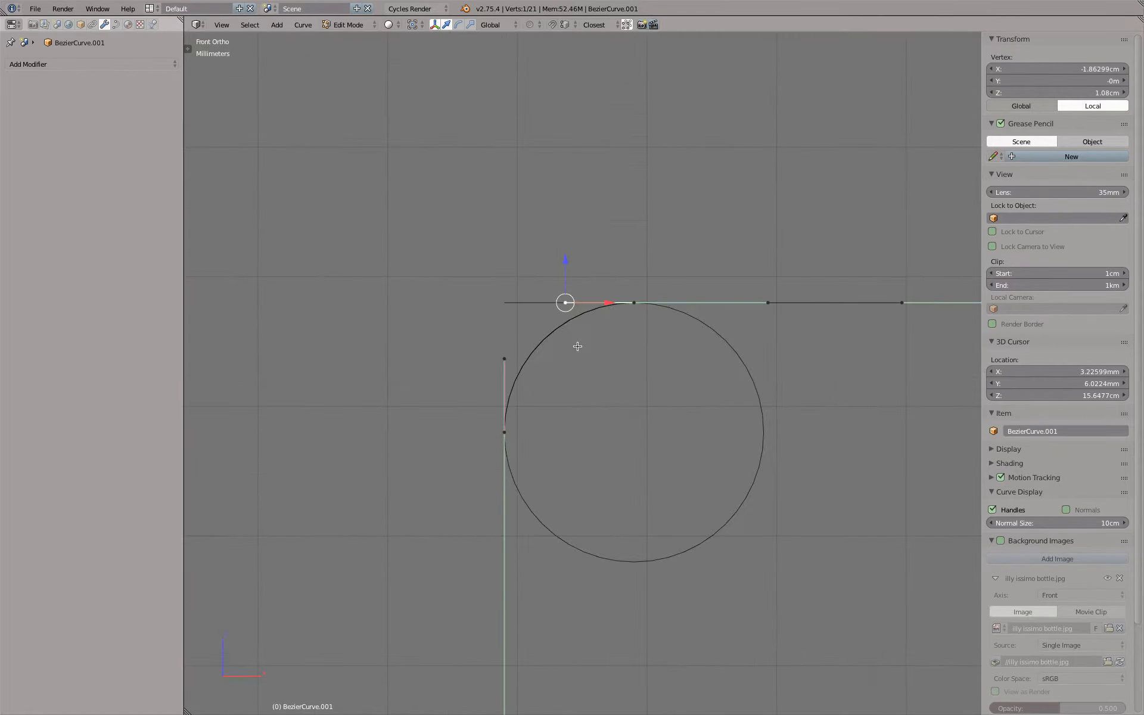
{"action": "key", "text": "Tab"}
{"action": "scroll", "coordinate": [564, 363], "scroll_direction": "down", "scroll_amount": 5}
{"action": "middle_click_drag", "start_coordinate": [564, 374], "coordinate": [636, 356]}
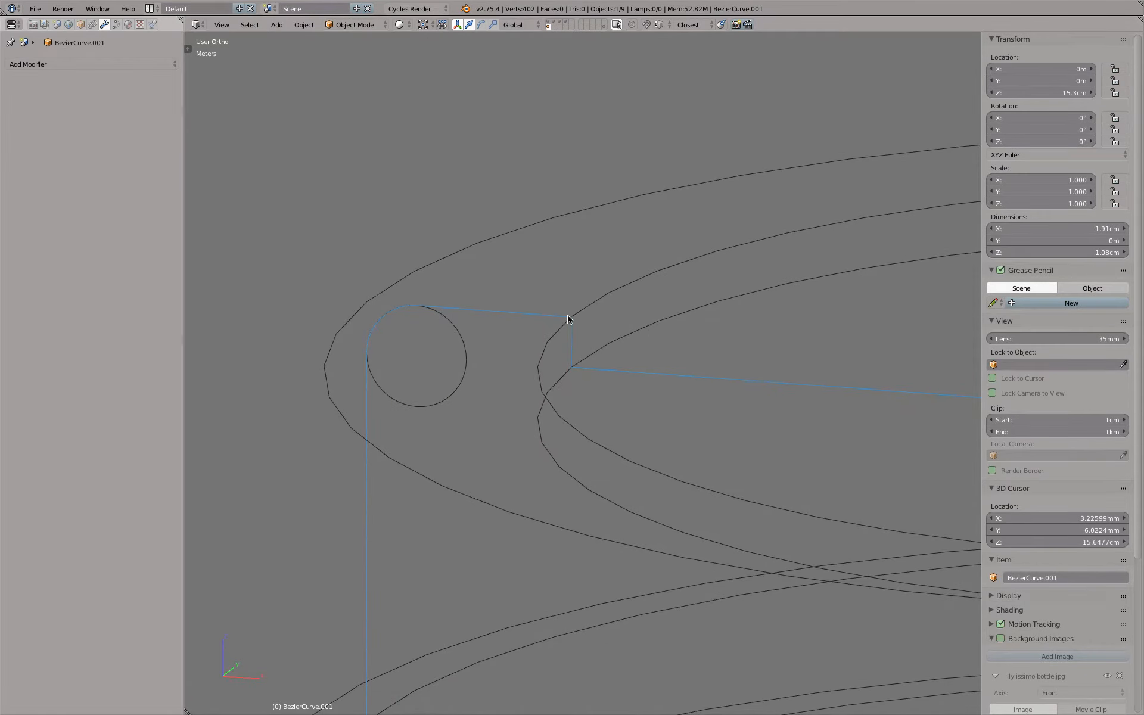
Move the control point at the foot of the short vertical segment inward along X by about 0.71 mm
{"action": "key", "text": "Tab"}
{"action": "right_click", "coordinate": [577, 367]}
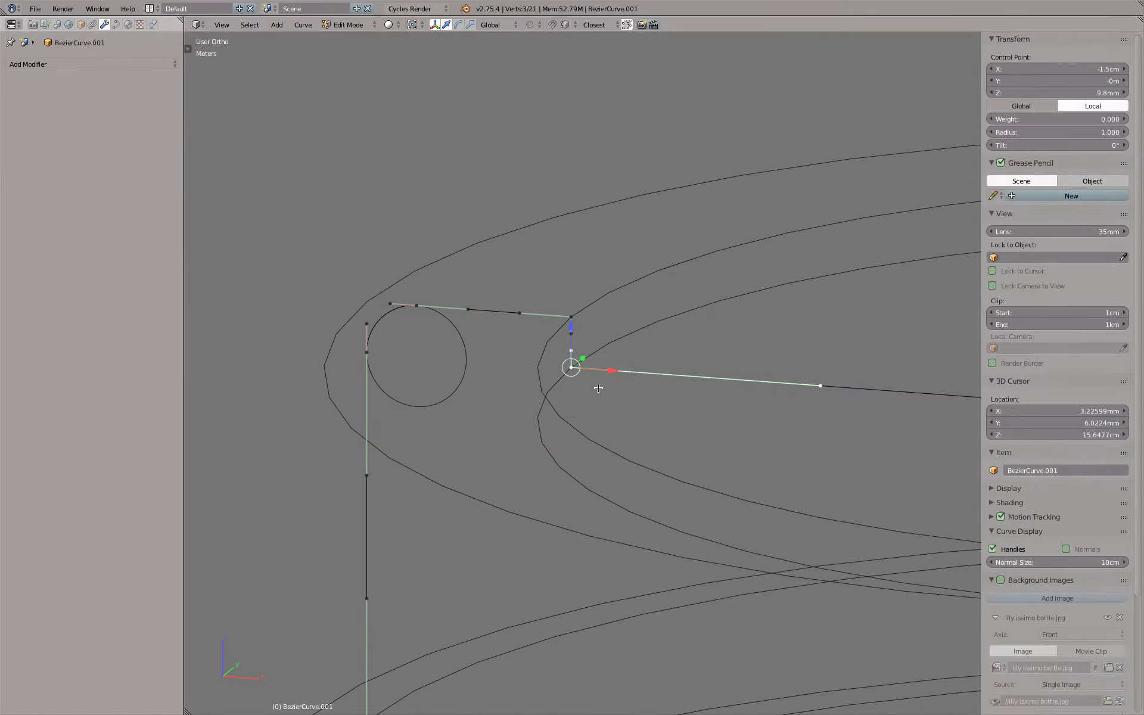
{"action": "key", "text": "g"}
{"action": "key", "text": "x"}
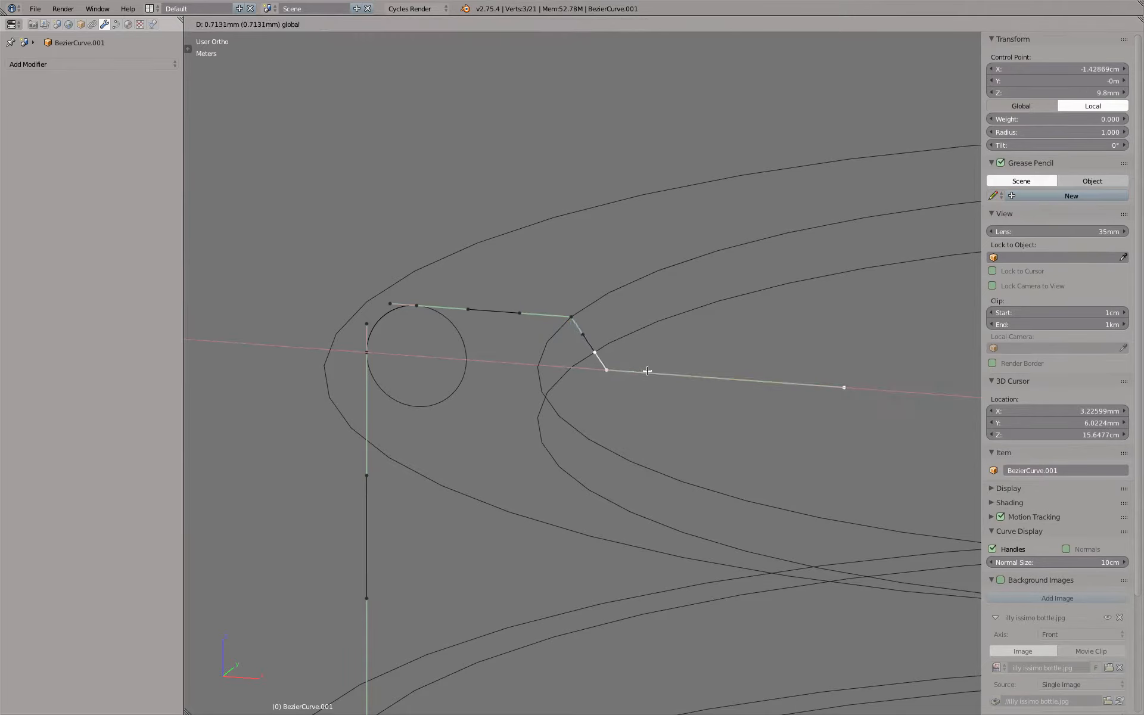
{"action": "left_click", "coordinate": [645, 369]}
Set the two facing handles of the short slanted segment to Aligned and leave Edit Mode
{"action": "right_click", "coordinate": [583, 334]}
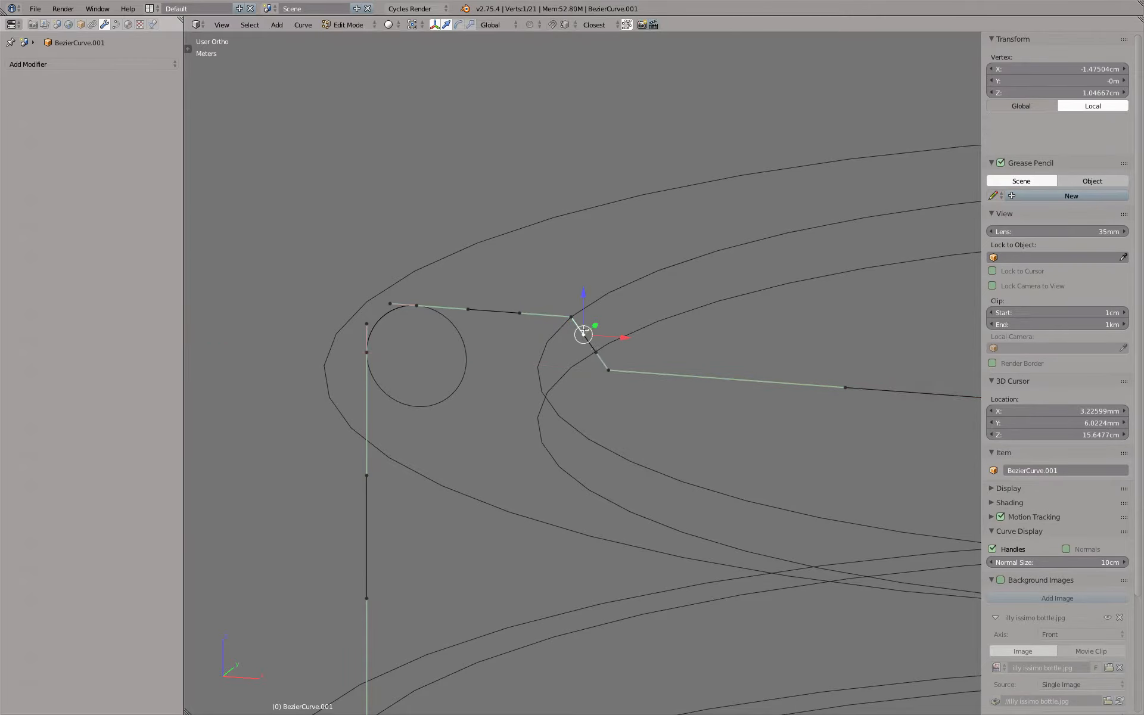
{"action": "right_click", "coordinate": [588, 353], "text": "shift"}
{"action": "key", "text": "v"}
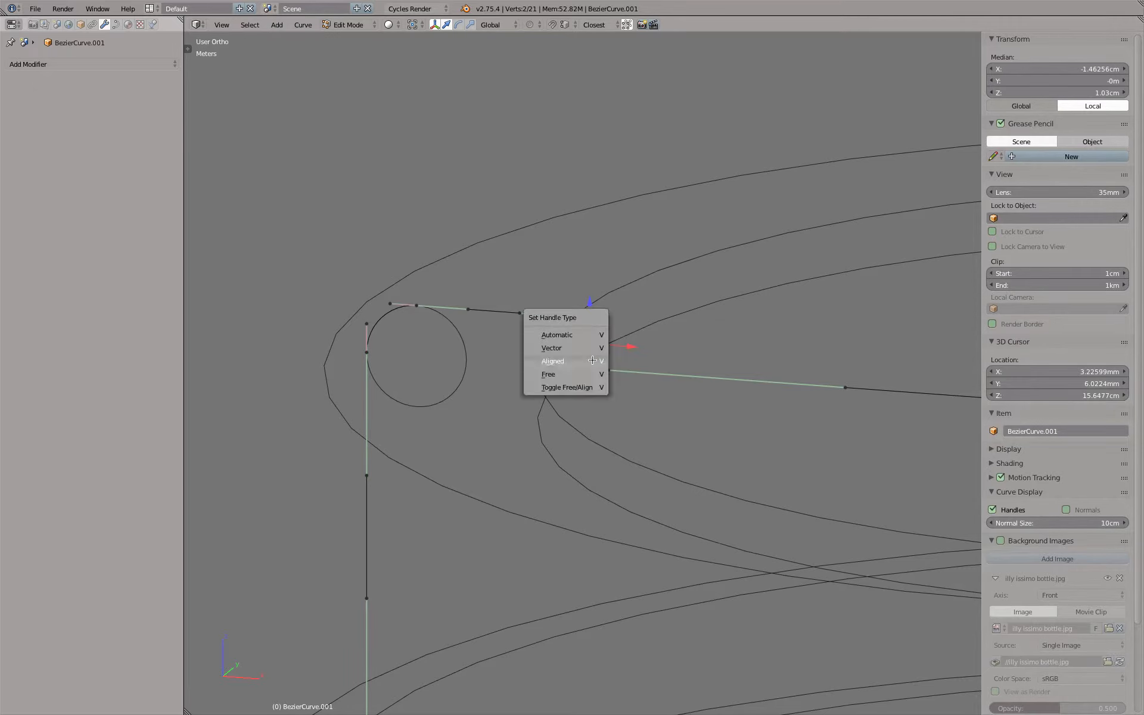
{"action": "left_click", "coordinate": [592, 360]}
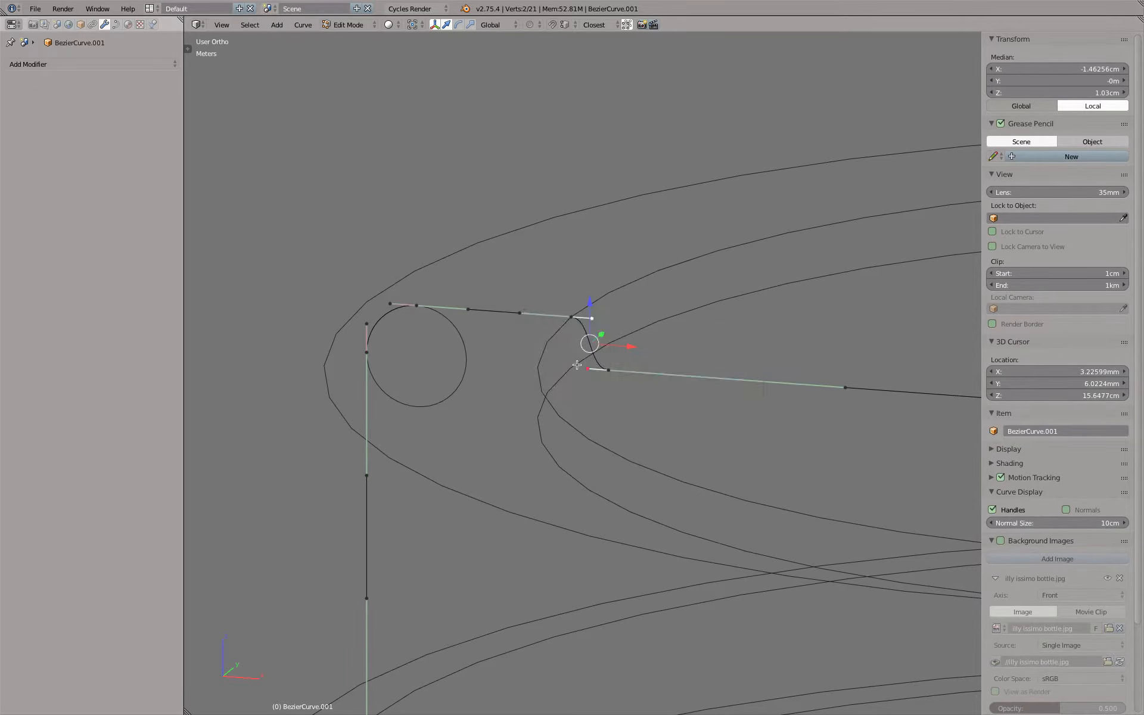
{"action": "key", "text": "Tab"}
Change the handle type of the two facing handles between the two lower ring levels in Edit Mode
{"action": "middle_click_drag", "start_coordinate": [647, 372], "coordinate": [502, 300]}
{"action": "scroll", "coordinate": [634, 380], "scroll_direction": "down", "scroll_amount": 7}
{"action": "middle_click_drag", "start_coordinate": [563, 436], "coordinate": [634, 278], "text": "shift"}
{"action": "scroll", "coordinate": [554, 393], "scroll_direction": "up", "scroll_amount": 5}
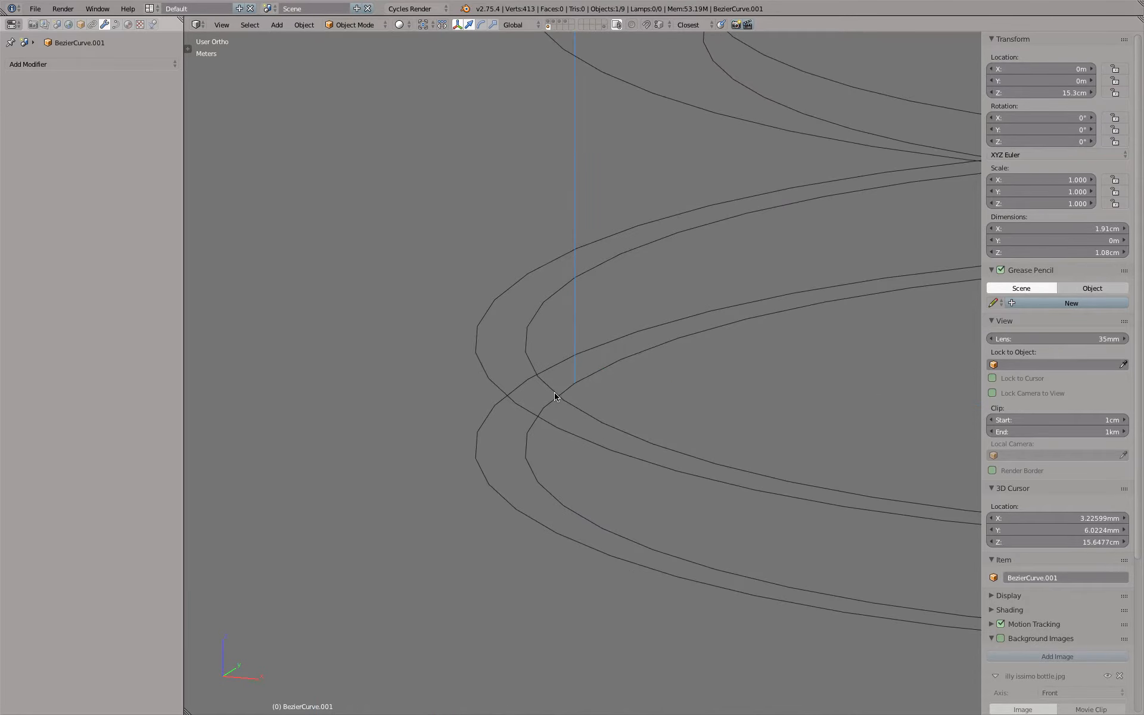
{"action": "key", "text": "KP_1"}
{"action": "scroll", "coordinate": [567, 298], "scroll_direction": "up", "scroll_amount": 4}
{"action": "key", "text": "Tab"}
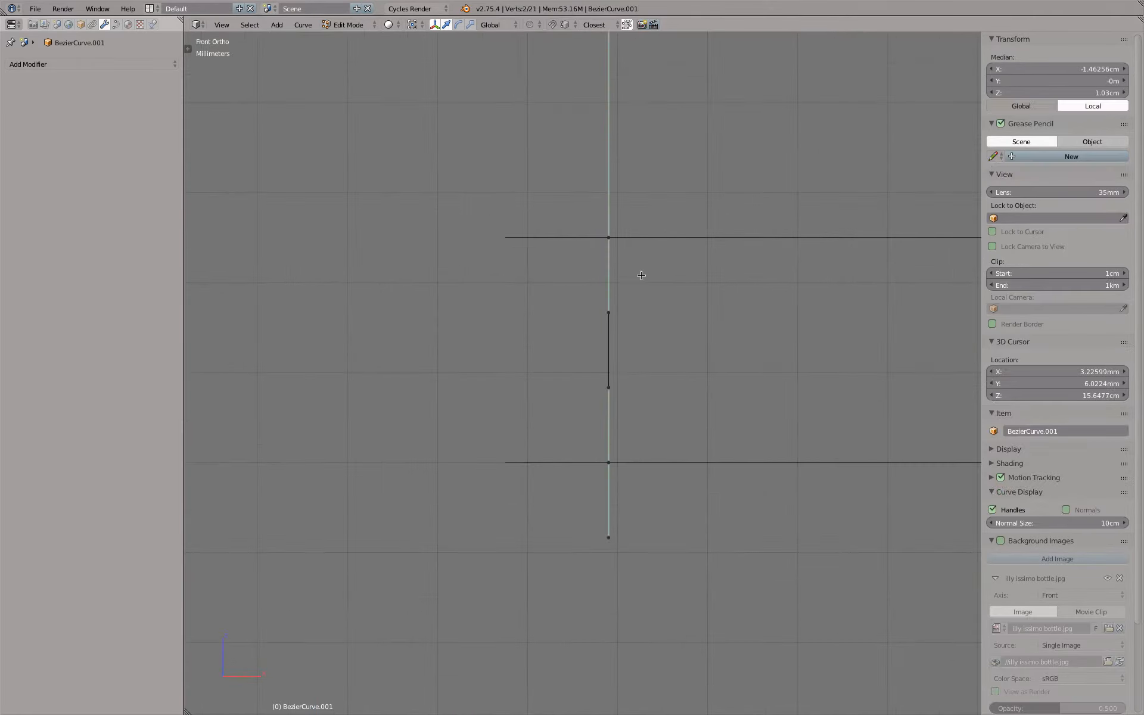
{"action": "right_click", "coordinate": [614, 314]}
{"action": "right_click", "coordinate": [612, 388], "text": "shift"}
{"action": "key", "text": "v"}
{"action": "left_click", "coordinate": [665, 370]}
Try to pull the two facing handles between the lower ring levels outward along X
{"action": "right_click", "coordinate": [617, 387]}
{"action": "right_click", "coordinate": [620, 314], "text": "shift"}
{"action": "left_click_drag", "start_coordinate": [653, 350], "coordinate": [621, 349], "text": "ctrl"}
{"action": "middle_click_drag", "start_coordinate": [521, 314], "coordinate": [505, 316]}
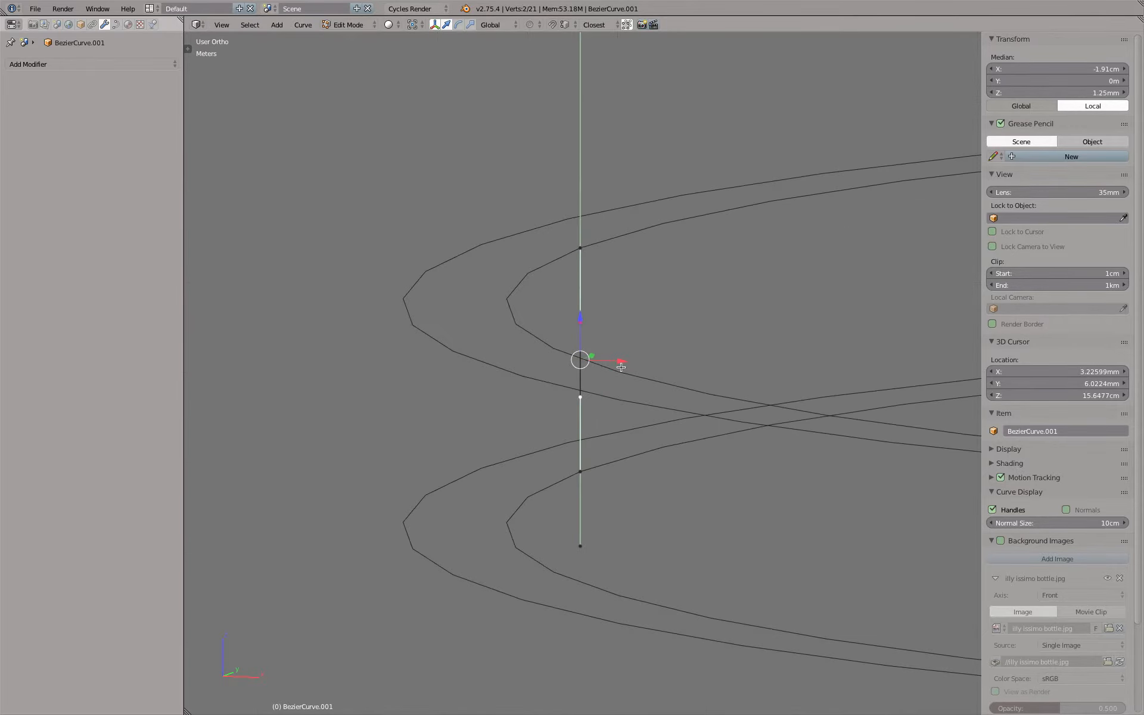
{"action": "left_click_drag", "start_coordinate": [621, 361], "coordinate": [577, 345]}
{"action": "right_click", "coordinate": [595, 348]}
{"action": "scroll", "coordinate": [618, 430], "scroll_direction": "down", "scroll_amount": 3}
{"action": "scroll", "coordinate": [614, 429], "scroll_direction": "up", "scroll_amount": 4}
Slide the end point's upper handle along Z to about 0.93 mm and set it to Aligned
{"action": "right_click", "coordinate": [583, 378]}
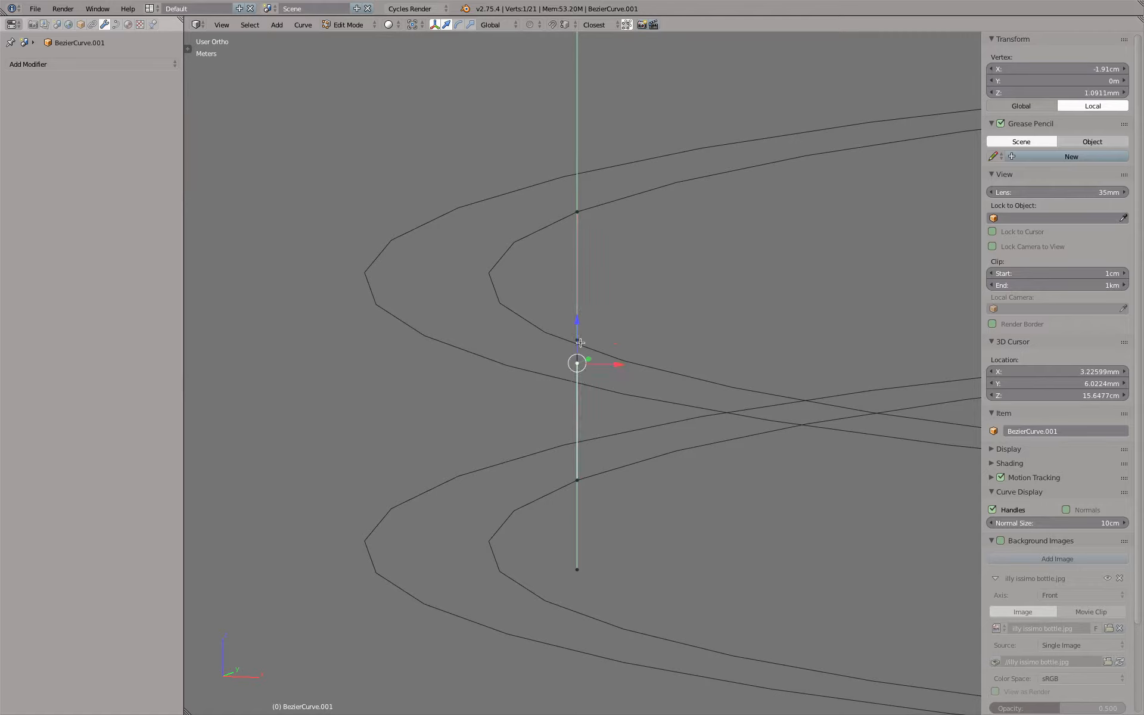
{"action": "left_click_drag", "start_coordinate": [579, 326], "coordinate": [580, 343]}
{"action": "key", "text": "v"}
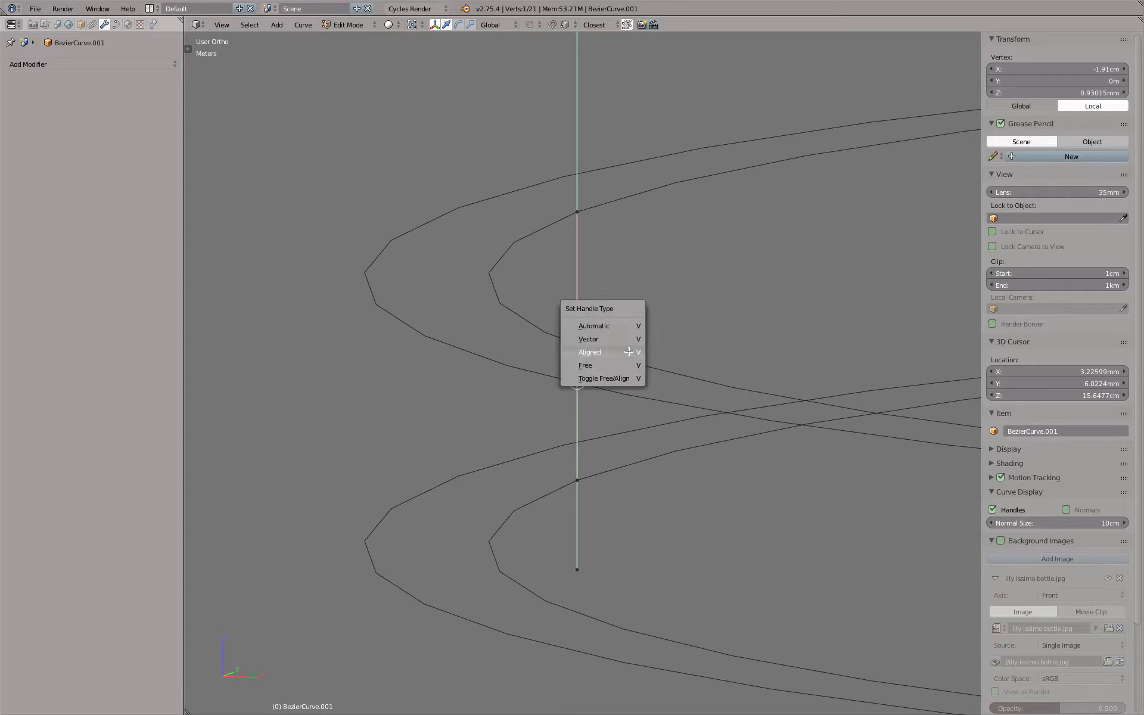
{"action": "left_click", "coordinate": [629, 352]}
Move the bottom end point's two handles freely, one inward below it and one outward above it, to bulge the segment
{"action": "right_click", "coordinate": [584, 556]}
{"action": "right_click", "coordinate": [593, 484]}
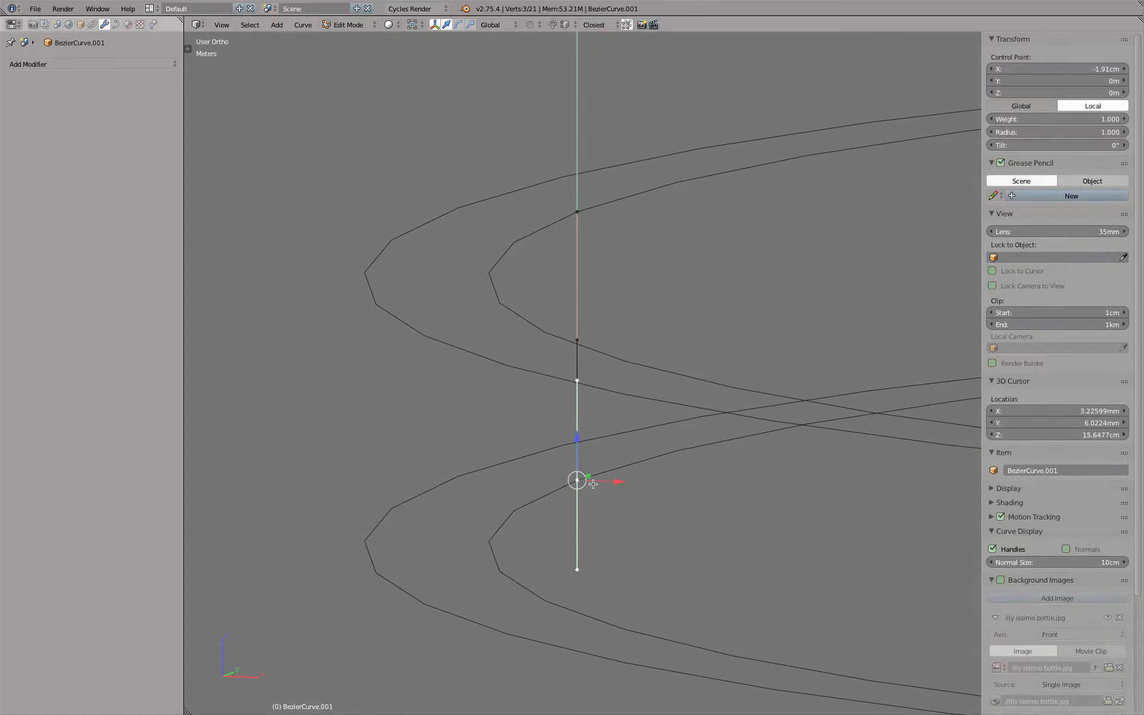
{"action": "right_click", "coordinate": [583, 566]}
{"action": "key", "text": "KP_1"}
{"action": "key", "text": "g"}
{"action": "left_click", "coordinate": [673, 493]}
{"action": "right_click", "coordinate": [607, 368]}
{"action": "key", "text": "g"}
{"action": "left_click", "coordinate": [546, 408]}
Try to pull the lower handle of the control point at Z 2.5 mm outward, changing its handle type in between
{"action": "right_click", "coordinate": [616, 328]}
{"action": "left_click_drag", "start_coordinate": [638, 329], "coordinate": [573, 322]}
{"action": "middle_click_drag", "start_coordinate": [636, 306], "coordinate": [674, 387], "text": "shift"}
{"action": "scroll", "coordinate": [672, 303], "scroll_direction": "down", "scroll_amount": 4}
{"action": "scroll", "coordinate": [674, 386], "scroll_direction": "up", "scroll_amount": 2}
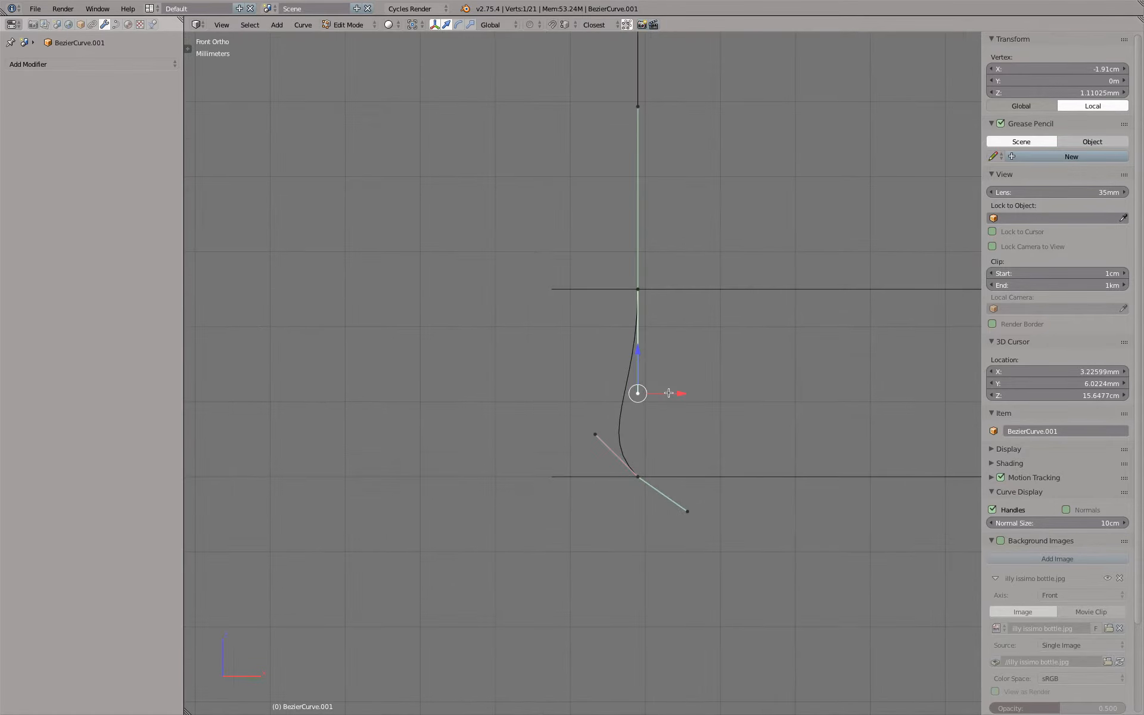
{"action": "key", "text": "v"}
{"action": "left_click", "coordinate": [667, 392]}
{"action": "key", "text": "g"}
{"action": "right_click", "coordinate": [605, 383]}
{"action": "key", "text": "g"}
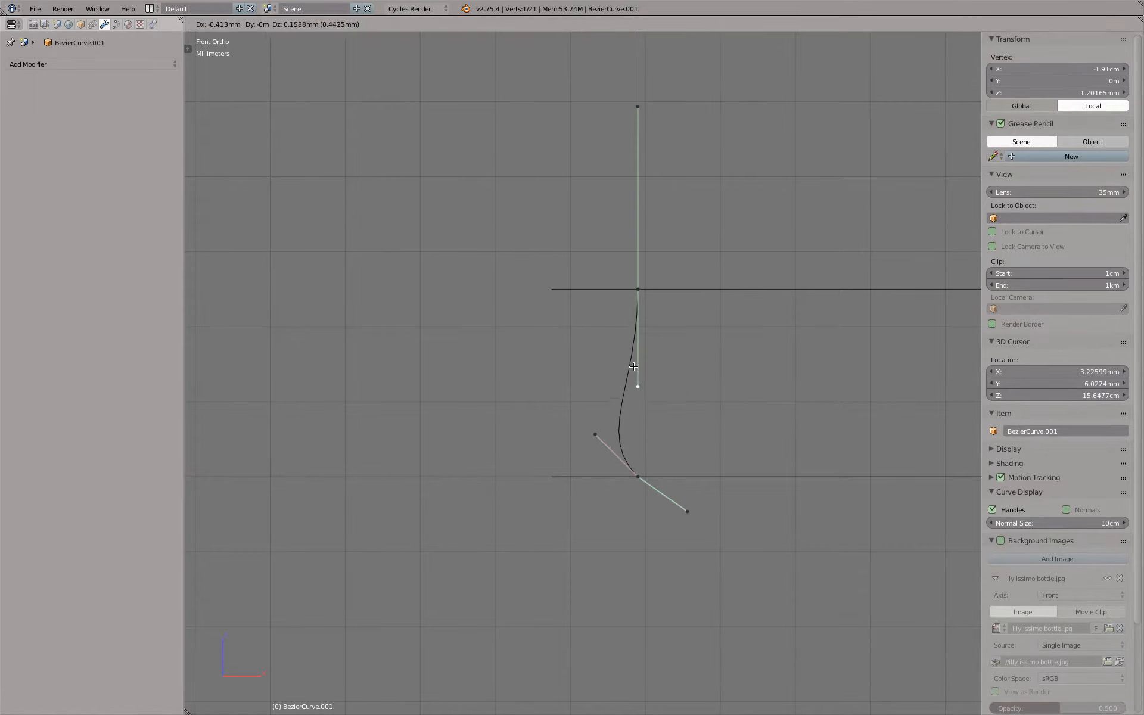
{"action": "left_click", "coordinate": [583, 231]}
Change the handle type of the whole control point at Z 2.5 mm and try moving its lower handle again
{"action": "right_click", "coordinate": [646, 105]}
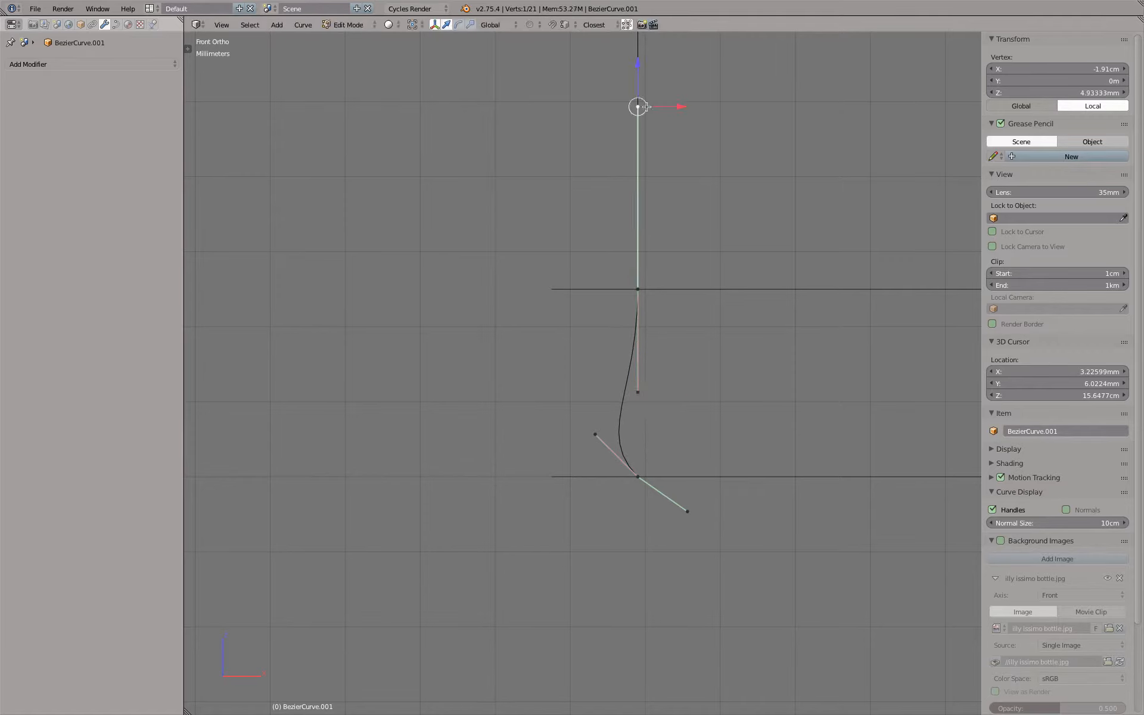
{"action": "right_click", "coordinate": [652, 288]}
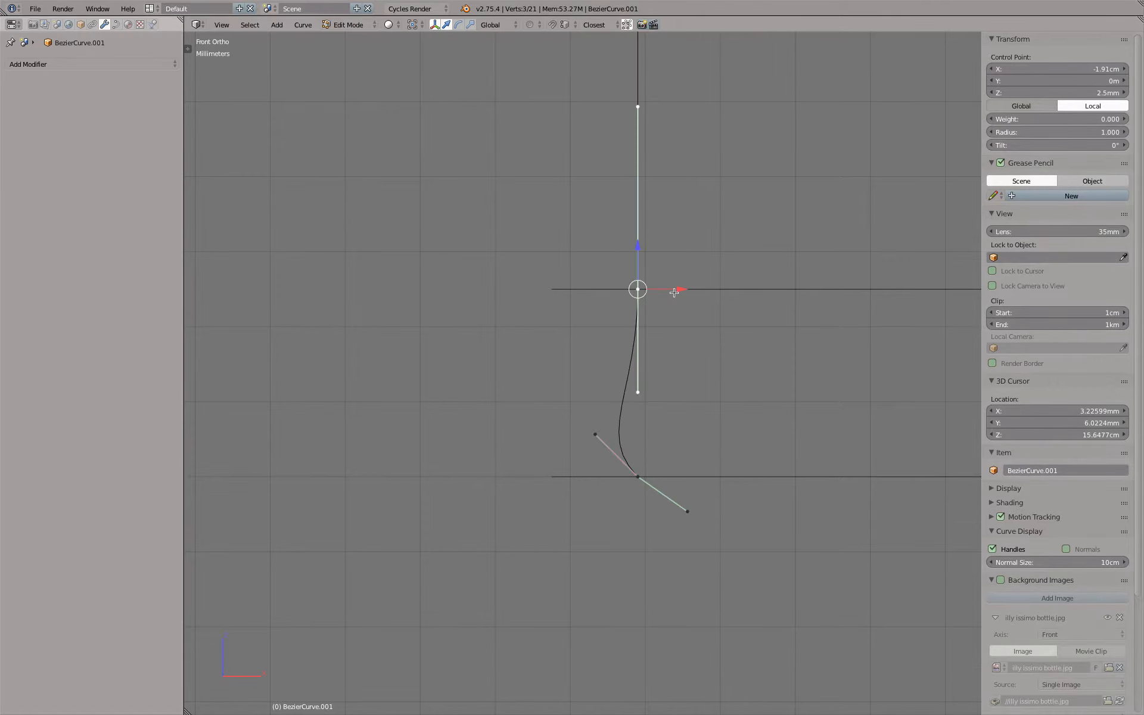
{"action": "key", "text": "v"}
{"action": "left_click", "coordinate": [674, 293]}
{"action": "right_click", "coordinate": [656, 374]}
{"action": "key", "text": "g"}
{"action": "left_click", "coordinate": [681, 355]}
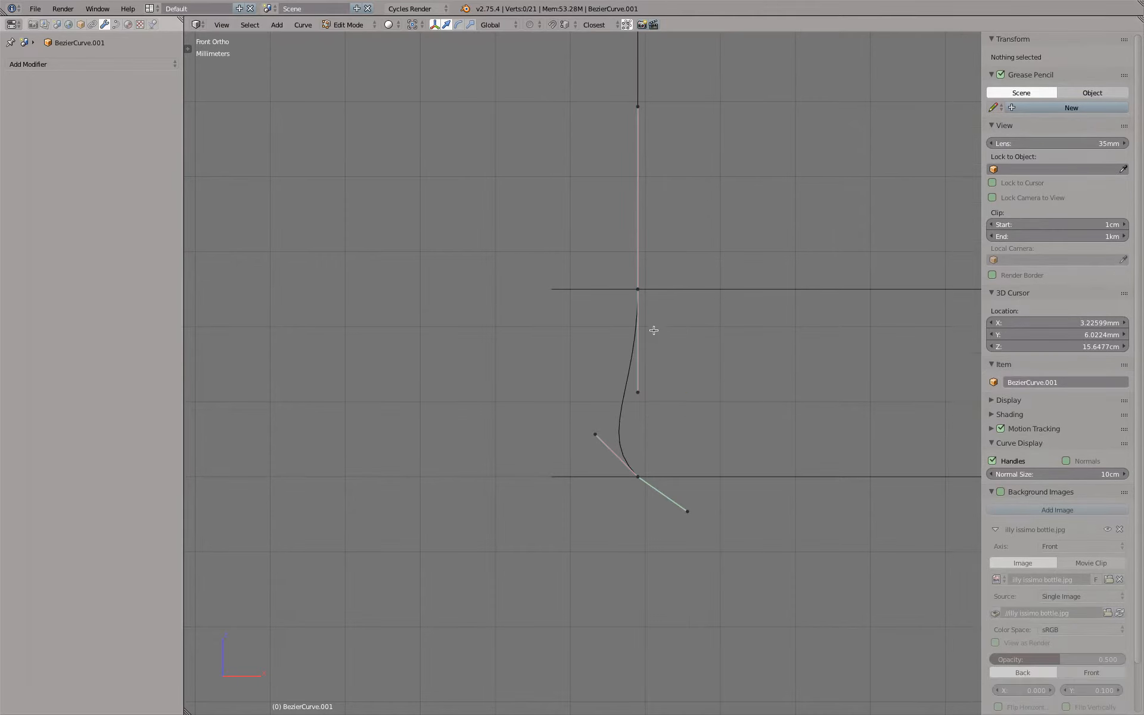
Set the handles of the control point at Z 2.5 mm and of the bottom end point to Vector
{"action": "right_click", "coordinate": [655, 297]}
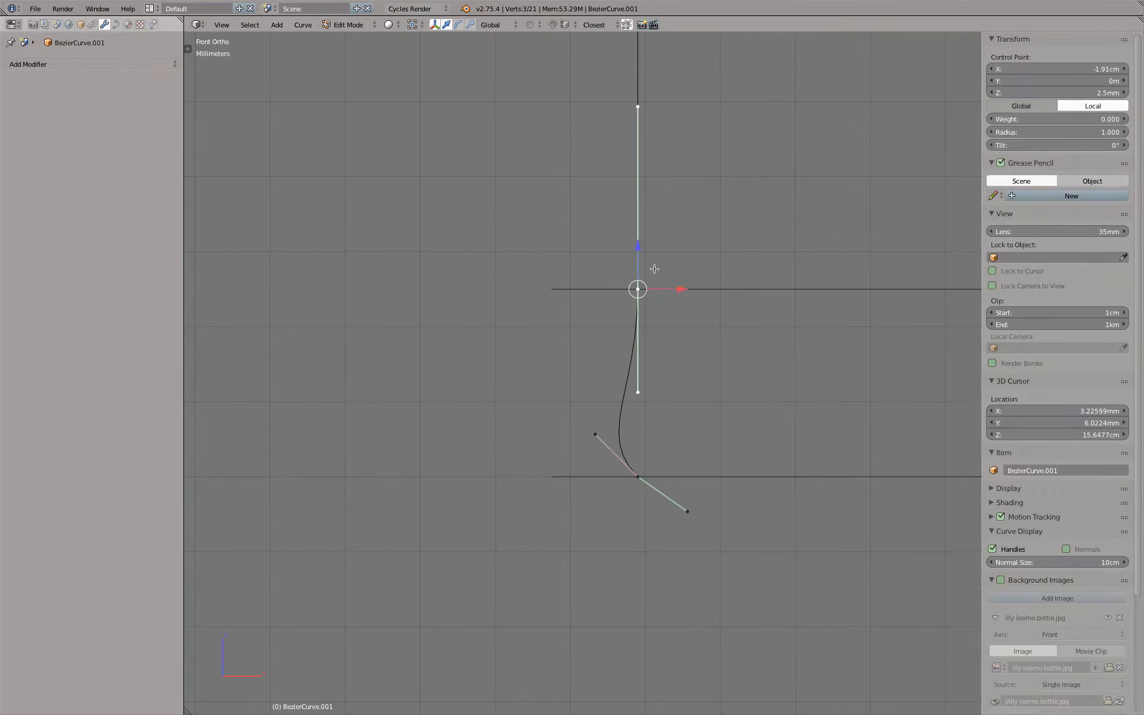
{"action": "key", "text": "v"}
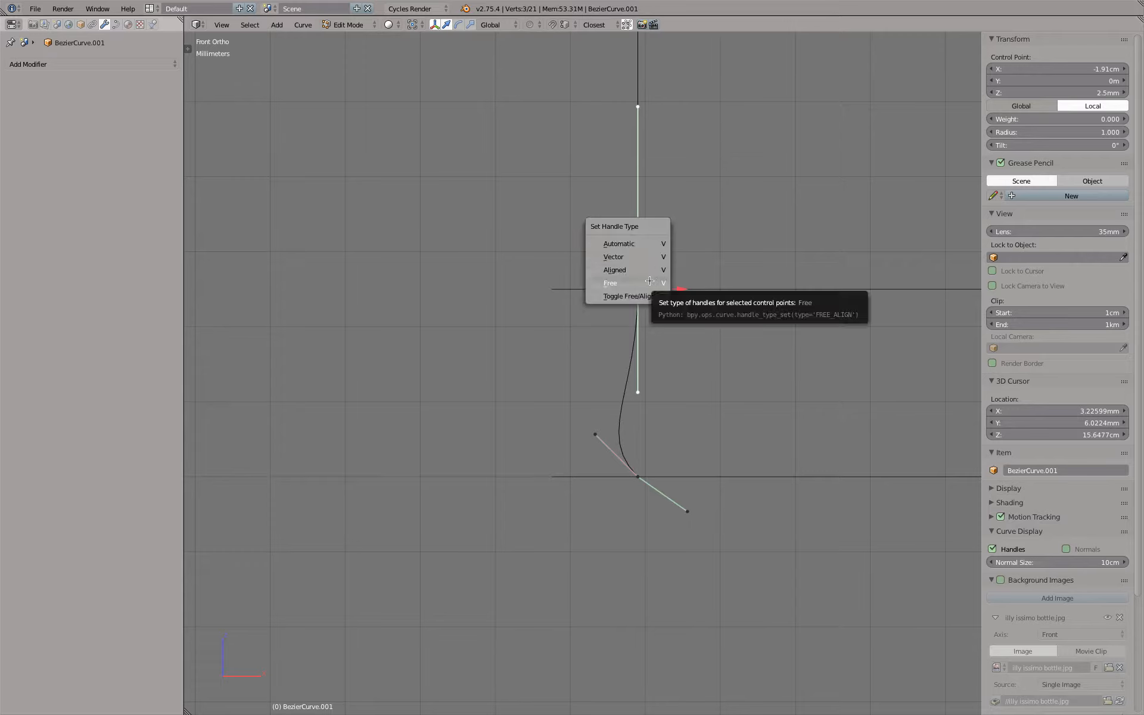
{"action": "left_click", "coordinate": [613, 256]}
{"action": "right_click", "coordinate": [650, 484]}
{"action": "key", "text": "v"}
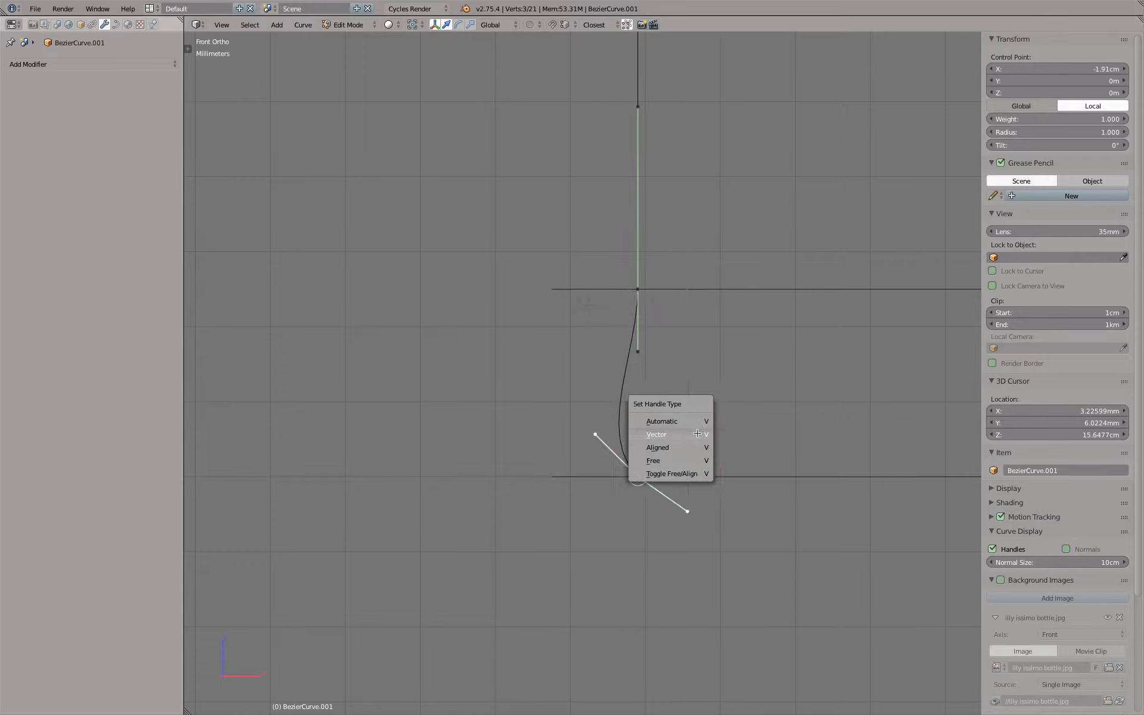
{"action": "left_click", "coordinate": [696, 431]}
Set the two facing handles between the lower ring levels to Free and move them outward along X to -2.025 cm
{"action": "right_click", "coordinate": [640, 352]}
{"action": "right_click", "coordinate": [639, 415], "text": "shift"}
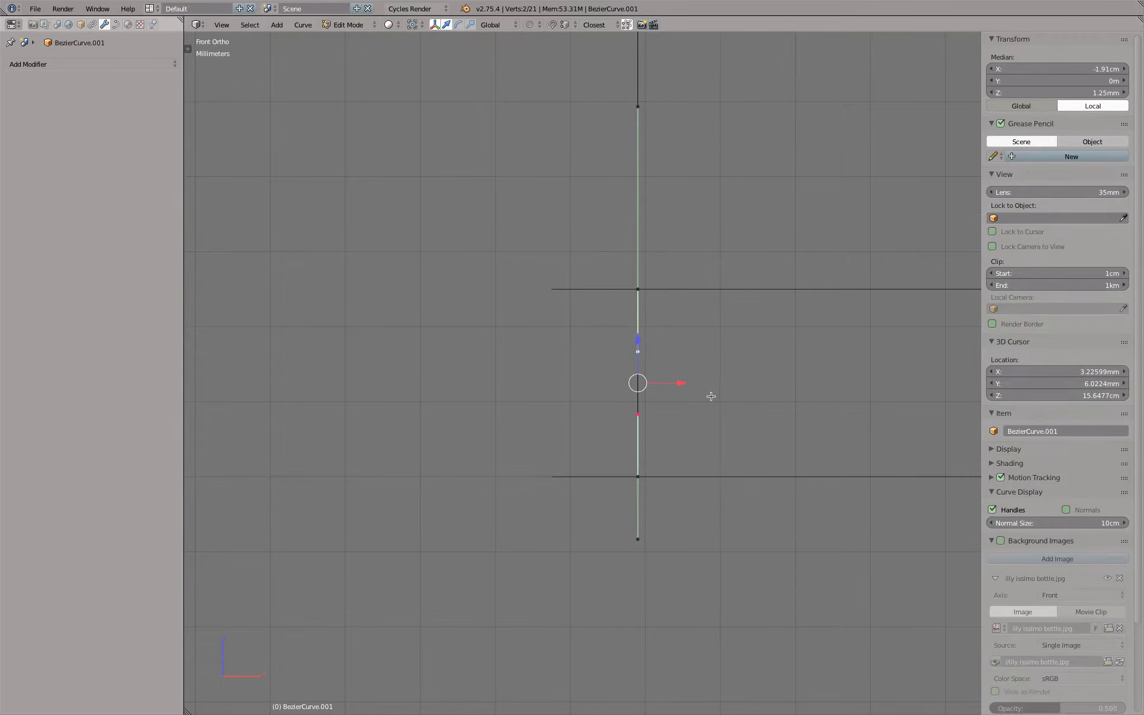
{"action": "key", "text": "v"}
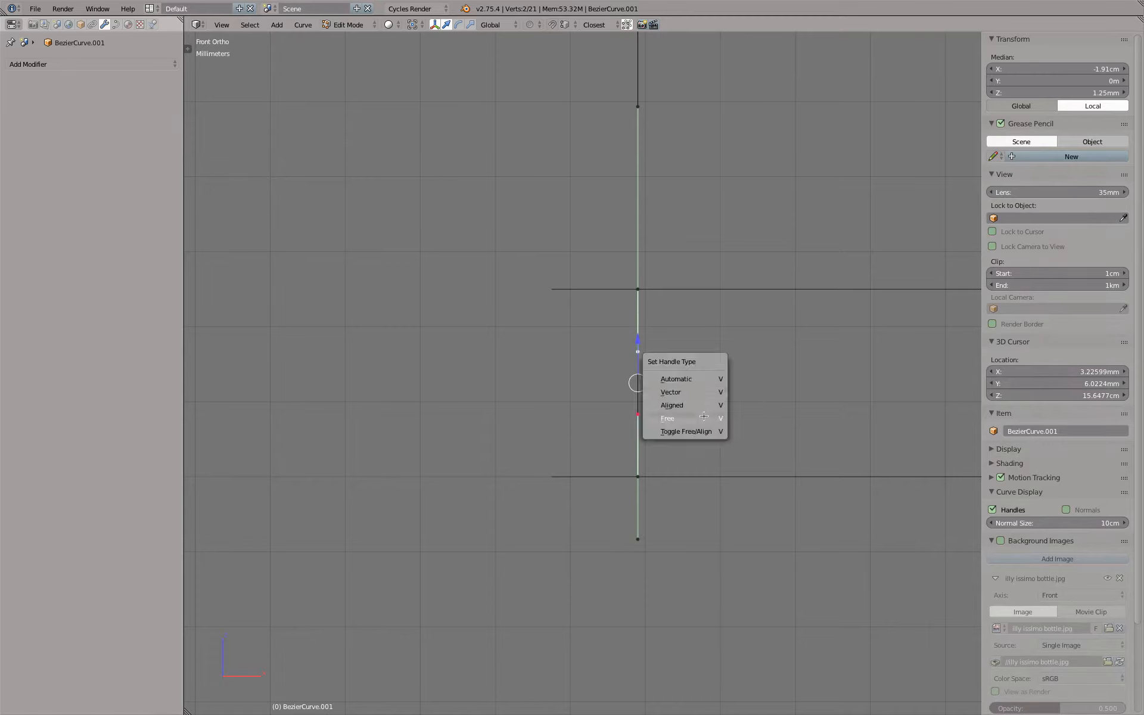
{"action": "left_click", "coordinate": [703, 416]}
{"action": "right_click", "coordinate": [666, 342]}
{"action": "right_click", "coordinate": [671, 403], "text": "shift"}
{"action": "left_click_drag", "start_coordinate": [685, 384], "coordinate": [632, 382]}
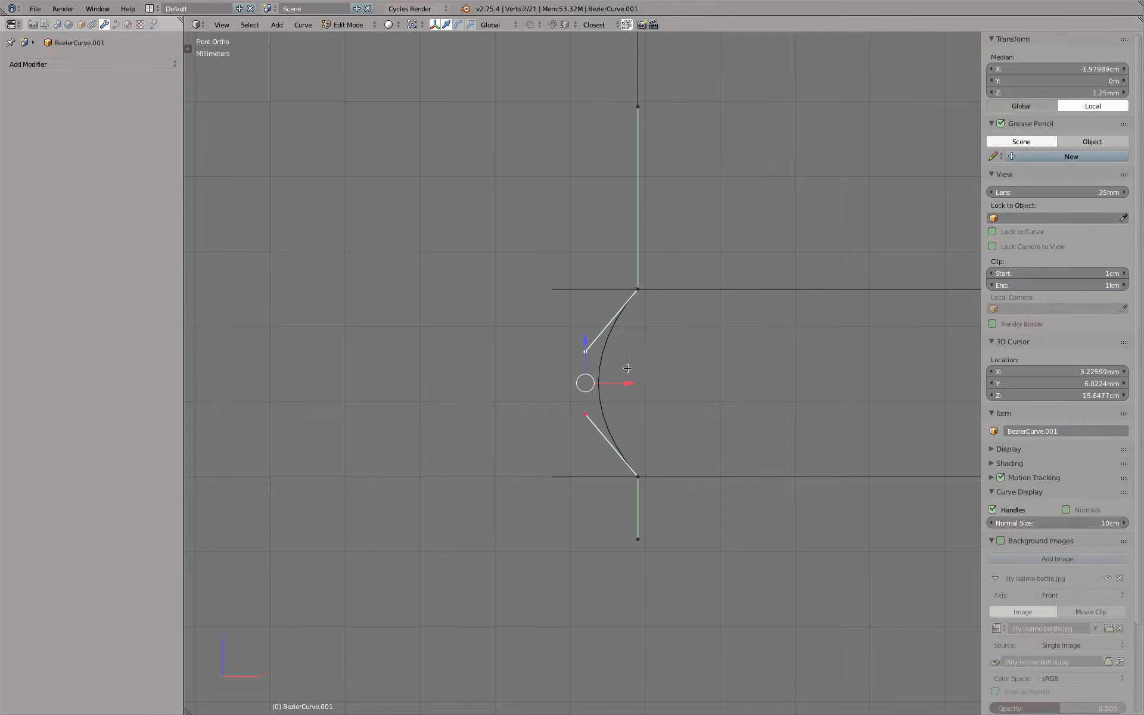
{"action": "left_click_drag", "start_coordinate": [628, 384], "coordinate": [558, 300]}
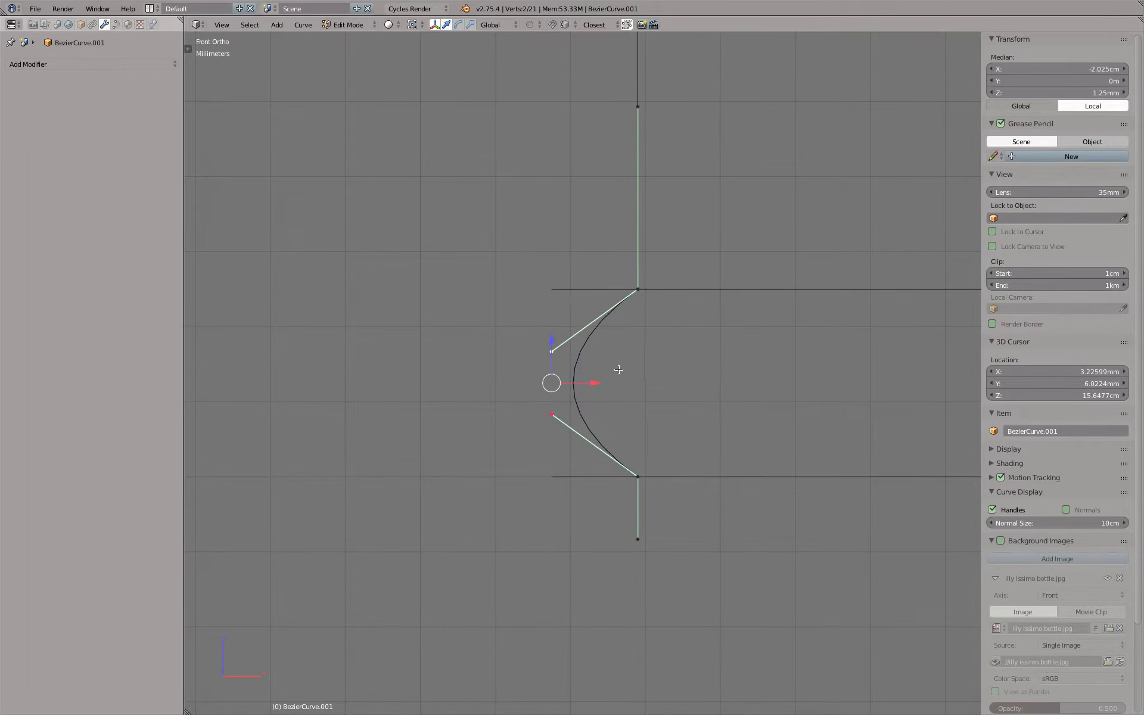
Scale the two free handles apart by about 3 and align the upper one along Z with its control point
{"action": "key", "text": "s"}
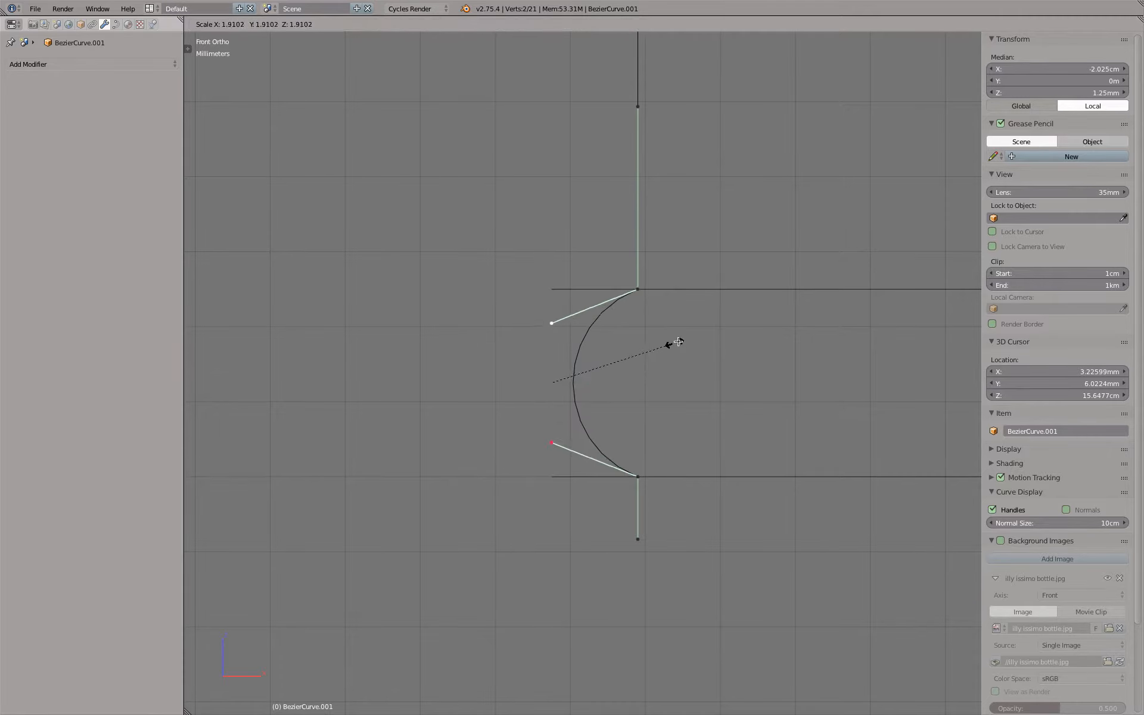
{"action": "left_click", "coordinate": [735, 311]}
{"action": "right_click", "coordinate": [551, 298]}
{"action": "key", "text": "g"}
{"action": "key", "text": "z"}
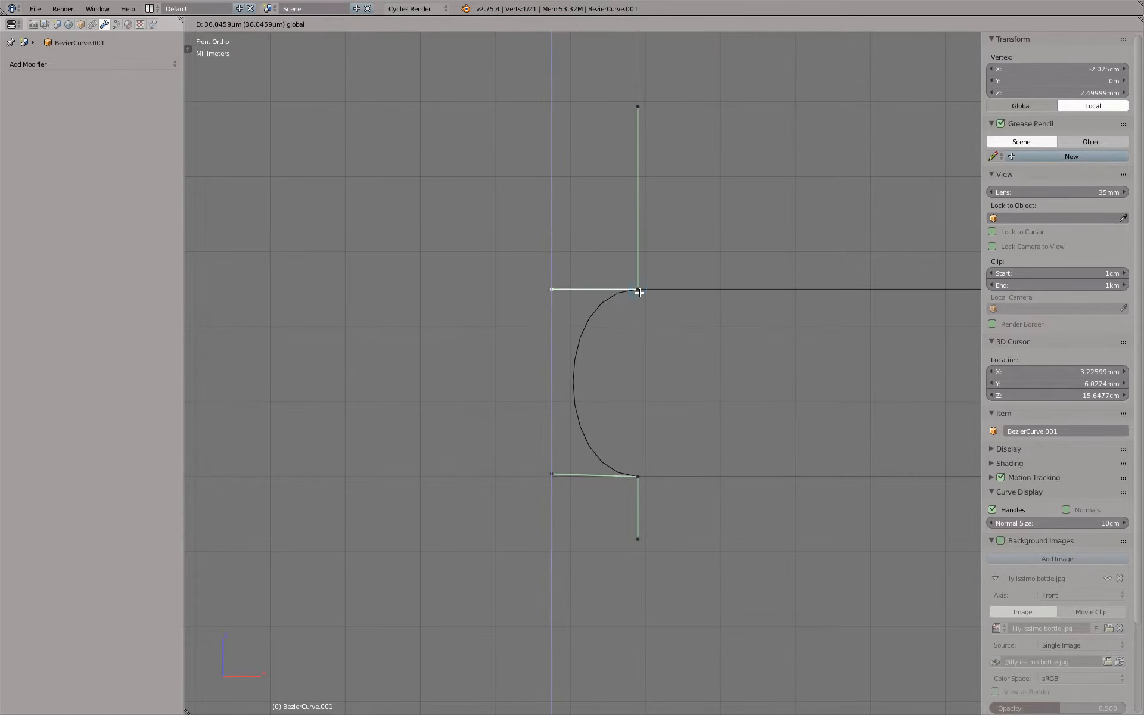
{"action": "left_click", "coordinate": [640, 293]}
Move the lower free handle along Z to the level of the bottom end point
{"action": "right_click", "coordinate": [564, 466]}
{"action": "key", "text": "g"}
{"action": "key", "text": "z"}
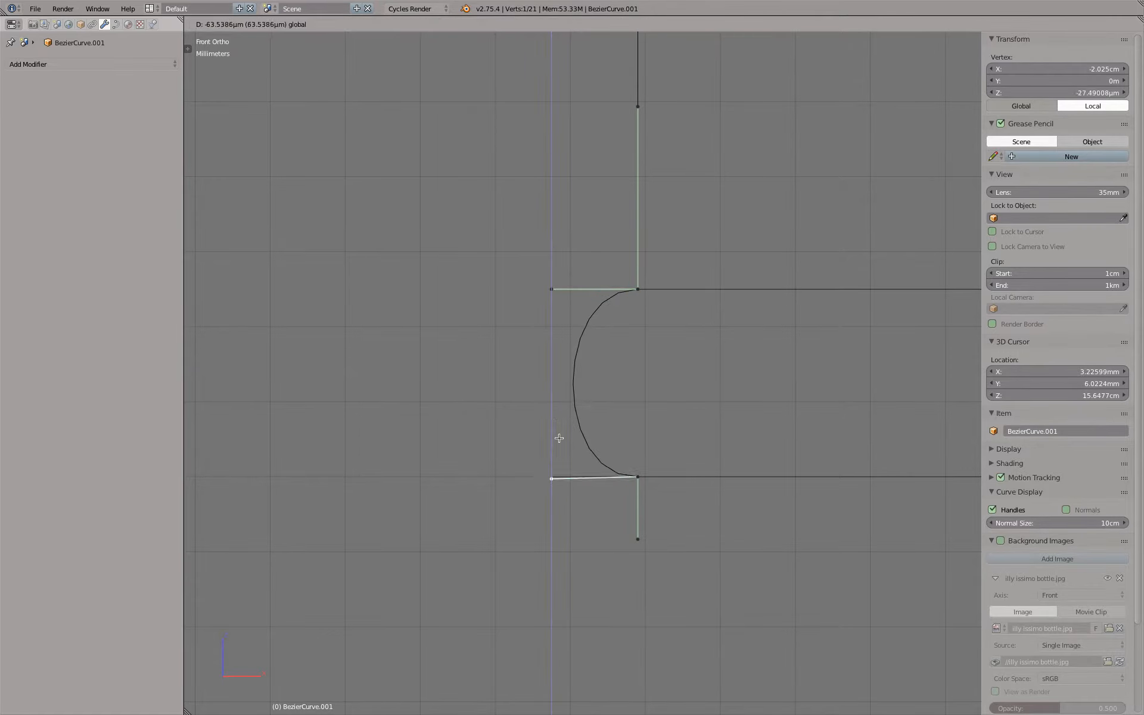
Move both free handles together outward along X to about -2.053 cm and leave Edit Mode
{"action": "right_click", "coordinate": [555, 295], "text": "shift"}
{"action": "middle_click_drag", "start_coordinate": [558, 299], "coordinate": [563, 301]}
{"action": "key", "text": "g"}
{"action": "key", "text": "x"}
{"action": "left_click", "coordinate": [581, 389]}
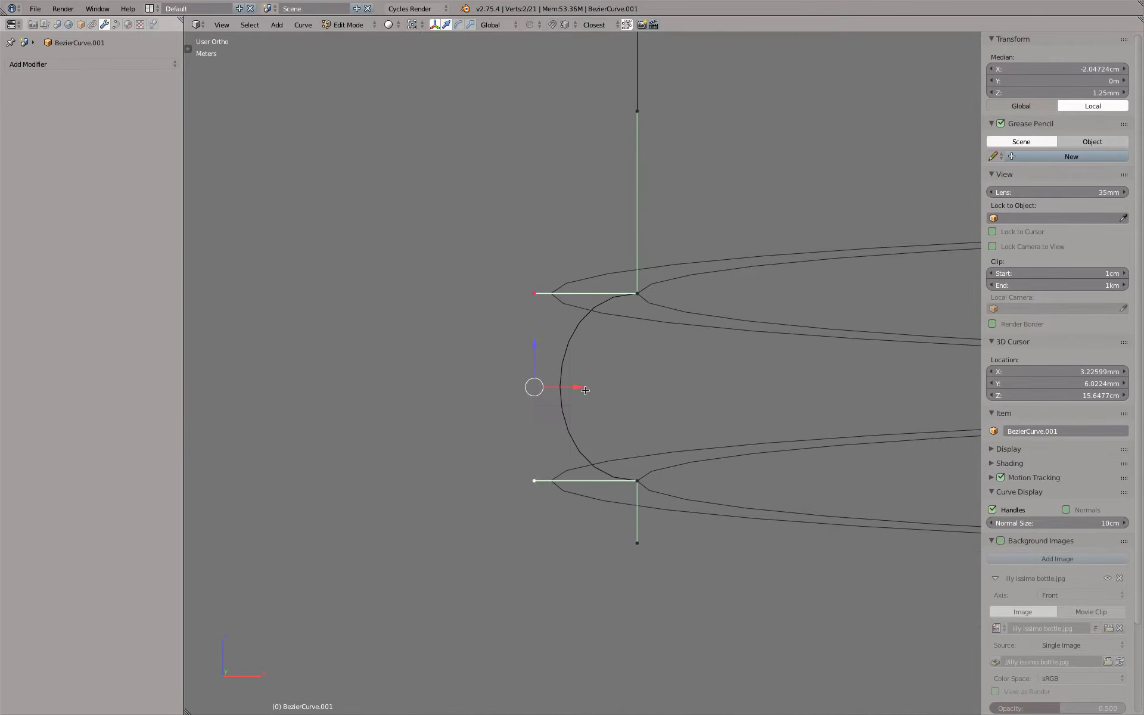
{"action": "key", "text": "KP_1"}
{"action": "middle_click_drag", "start_coordinate": [598, 401], "coordinate": [598, 388]}
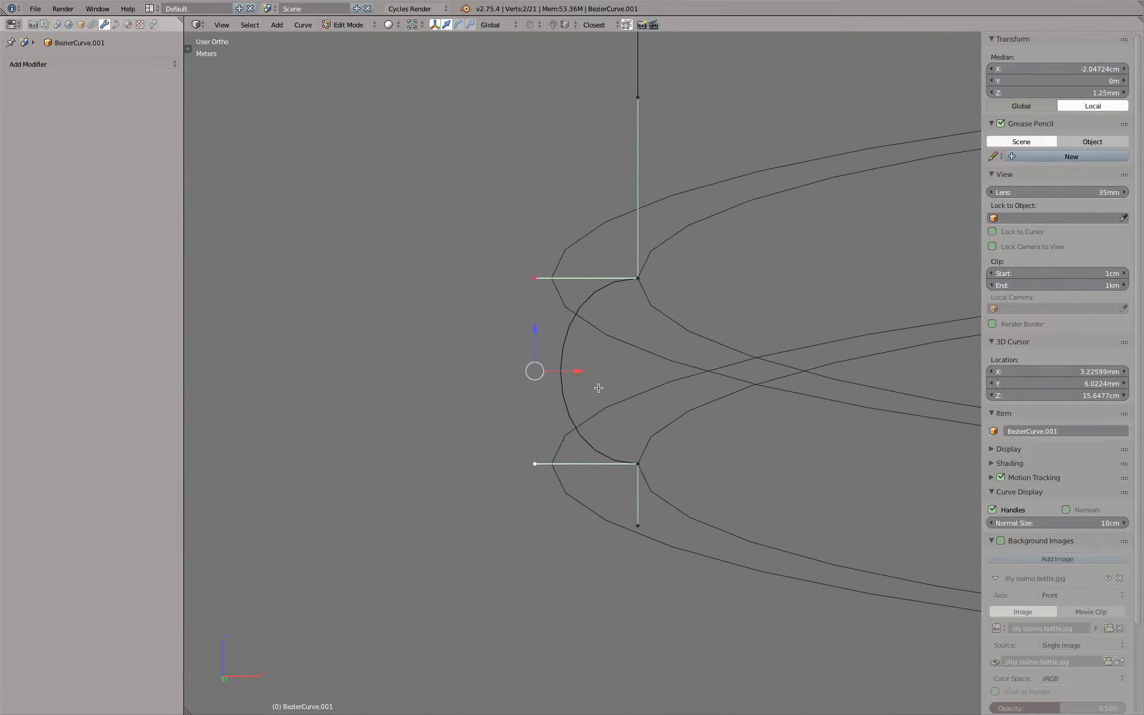
{"action": "key", "text": "g"}
{"action": "key", "text": "x"}
{"action": "left_click", "coordinate": [573, 370]}
{"action": "key", "text": "Tab"}
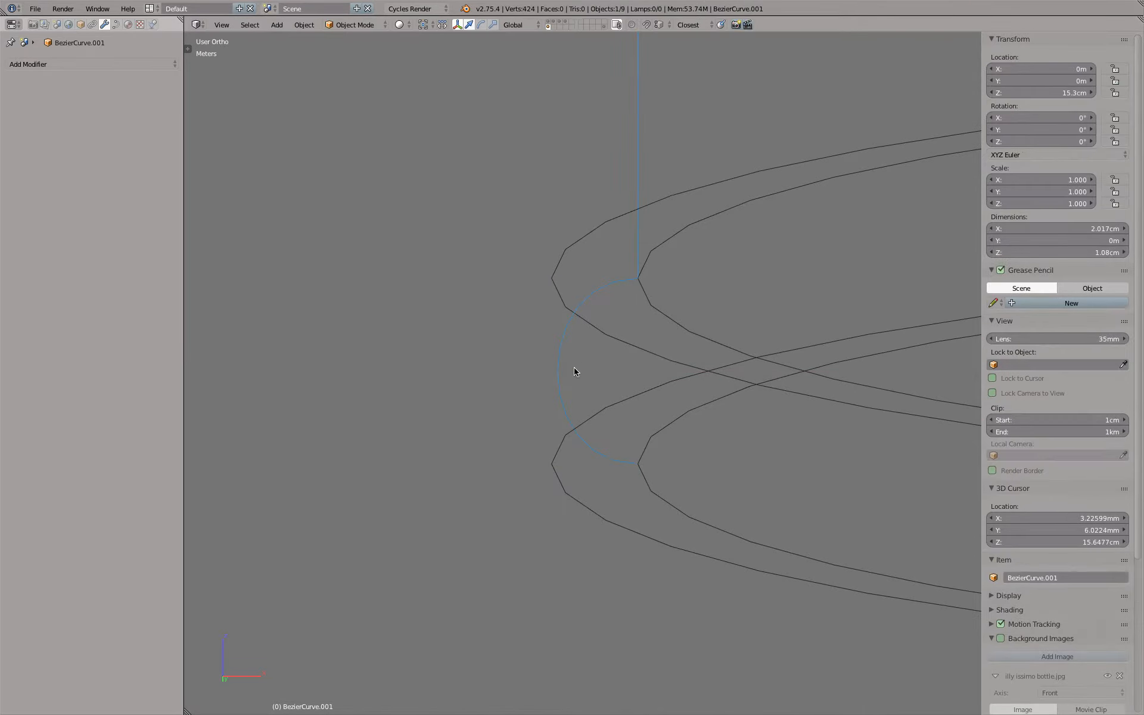
Move the lower rim's free handles slightly outward along X so the bulge meets the outer ring, giving the curve a 2.024 cm width
{"action": "key", "text": "KP_1"}
{"action": "scroll", "coordinate": [605, 276], "scroll_direction": "up", "scroll_amount": 2}
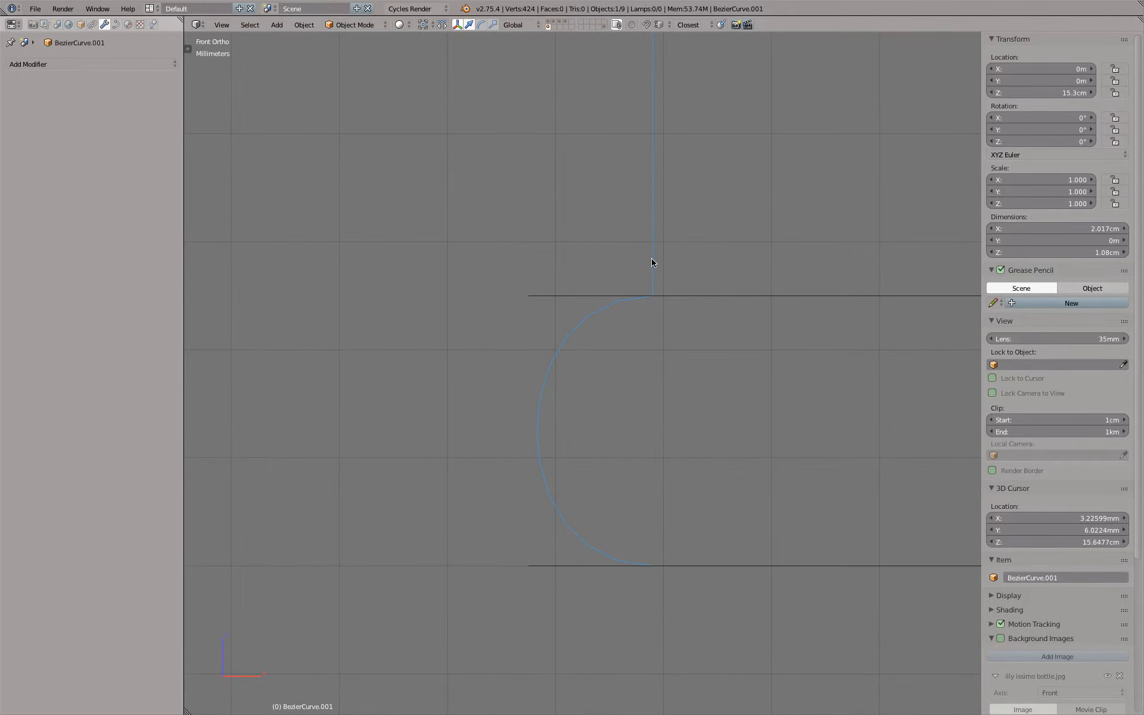
{"action": "key", "text": "Tab"}
{"action": "middle_click_drag", "start_coordinate": [649, 297], "coordinate": [588, 345], "text": "shift"}
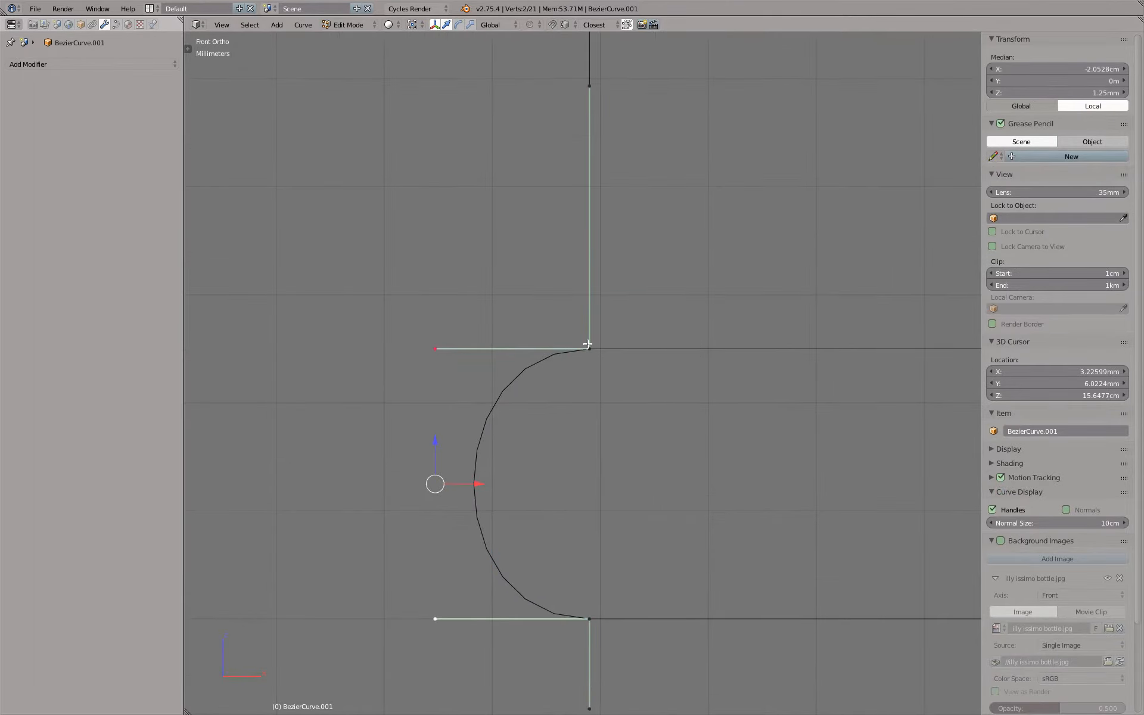
{"action": "scroll", "coordinate": [587, 345], "scroll_direction": "down", "scroll_amount": 6}
{"action": "scroll", "coordinate": [607, 314], "scroll_direction": "up", "scroll_amount": 5}
{"action": "key", "text": "Tab"}
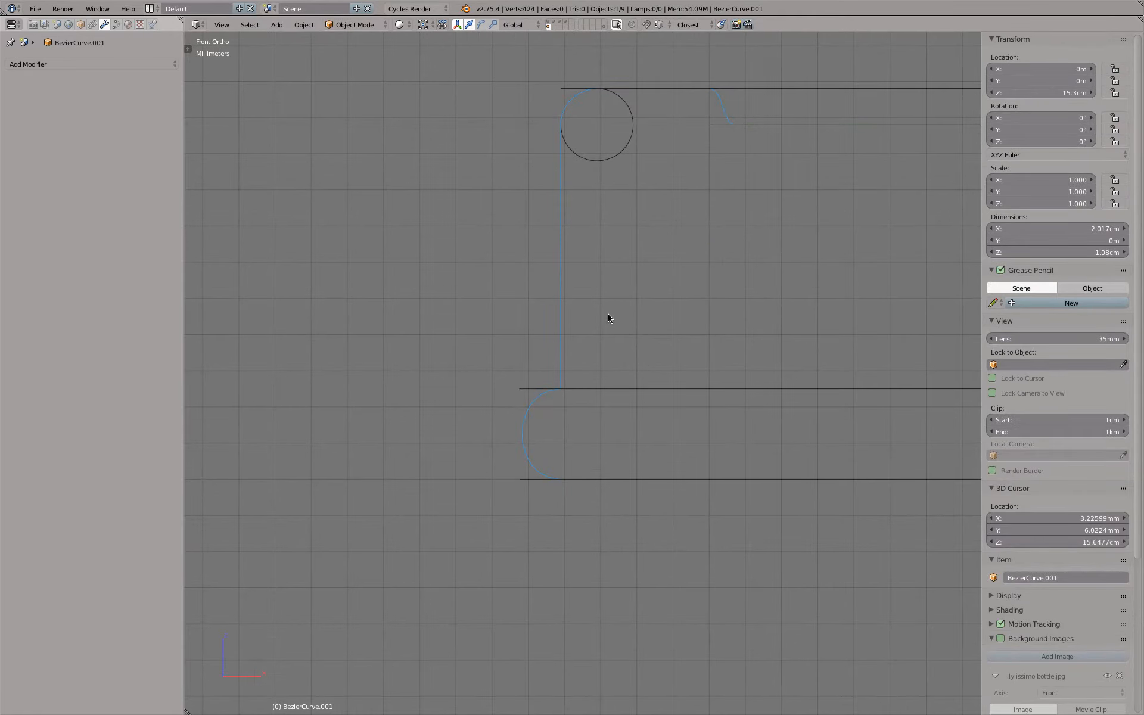
{"action": "middle_click_drag", "start_coordinate": [608, 314], "coordinate": [622, 402]}
{"action": "key", "text": "KP_7"}
{"action": "scroll", "coordinate": [544, 423], "scroll_direction": "up", "scroll_amount": 6}
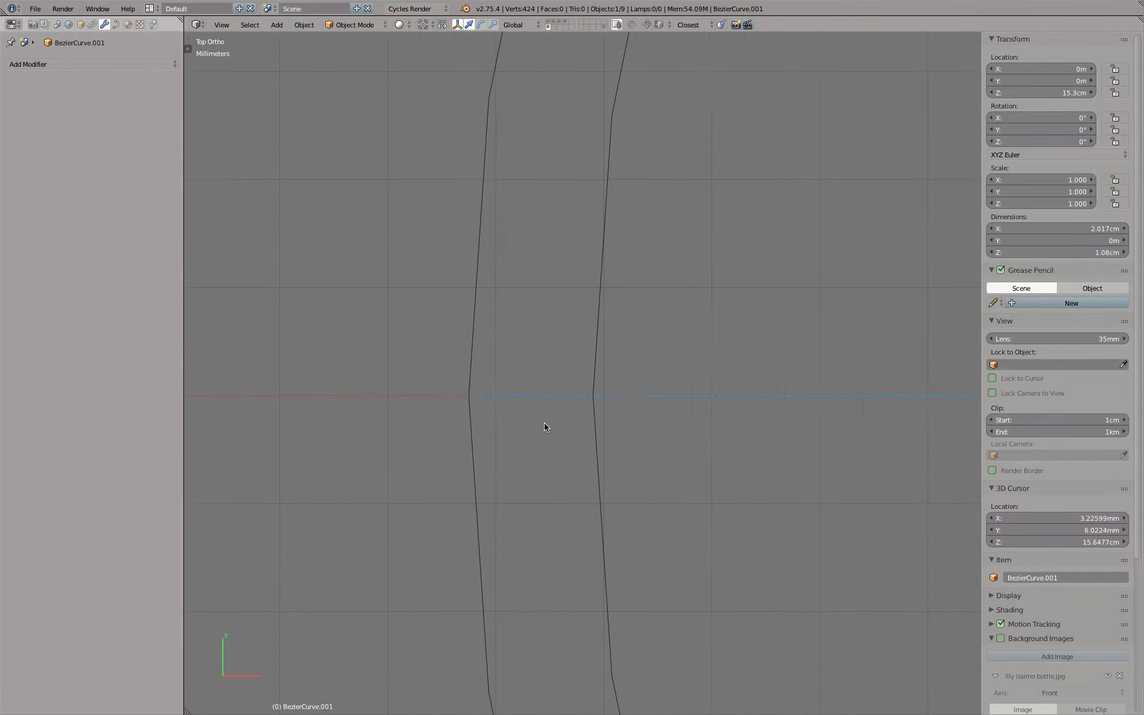
{"action": "key", "text": "Tab"}
{"action": "left_click_drag", "start_coordinate": [482, 394], "coordinate": [474, 395]}
{"action": "key", "text": "Tab"}
Revolve the profile with a 360° Screw modifier around the Z axis, using 64 steps and 64 render steps
{"action": "scroll", "coordinate": [495, 444], "scroll_direction": "down", "scroll_amount": 8}
{"action": "middle_click_drag", "start_coordinate": [562, 485], "coordinate": [562, 420]}
{"action": "scroll", "coordinate": [563, 421], "scroll_direction": "down", "scroll_amount": 5}
{"action": "key", "text": "KP_1"}
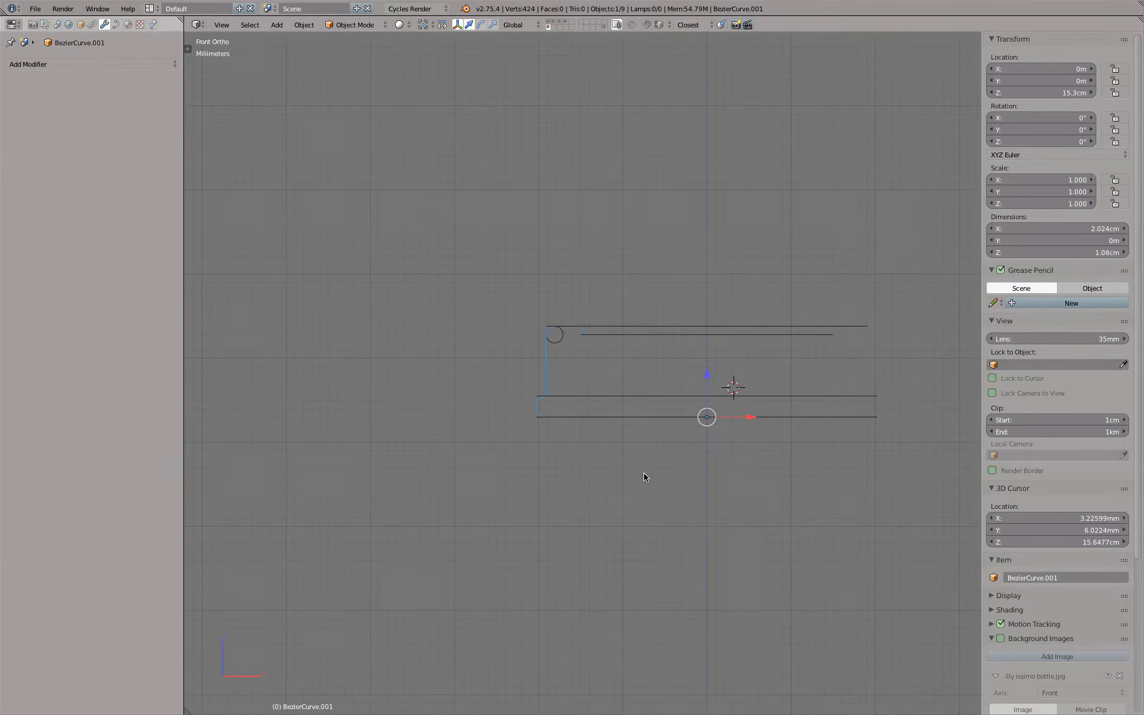
{"action": "middle_click_drag", "start_coordinate": [643, 473], "coordinate": [659, 416]}
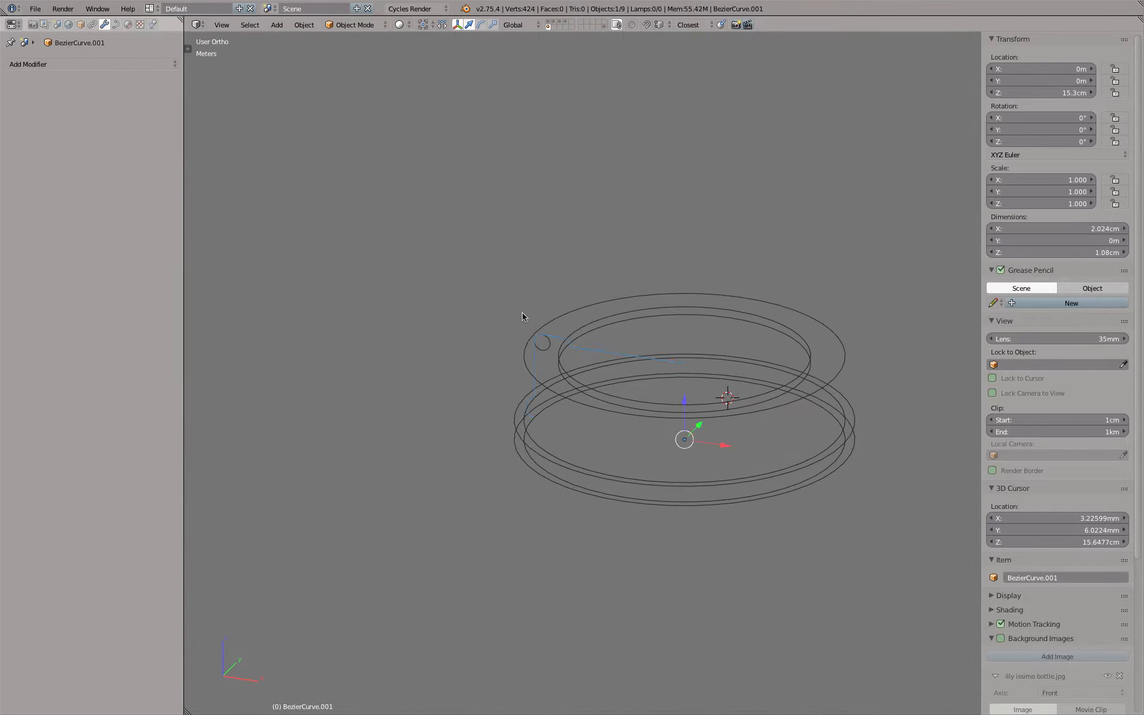
{"action": "left_click", "coordinate": [105, 64]}
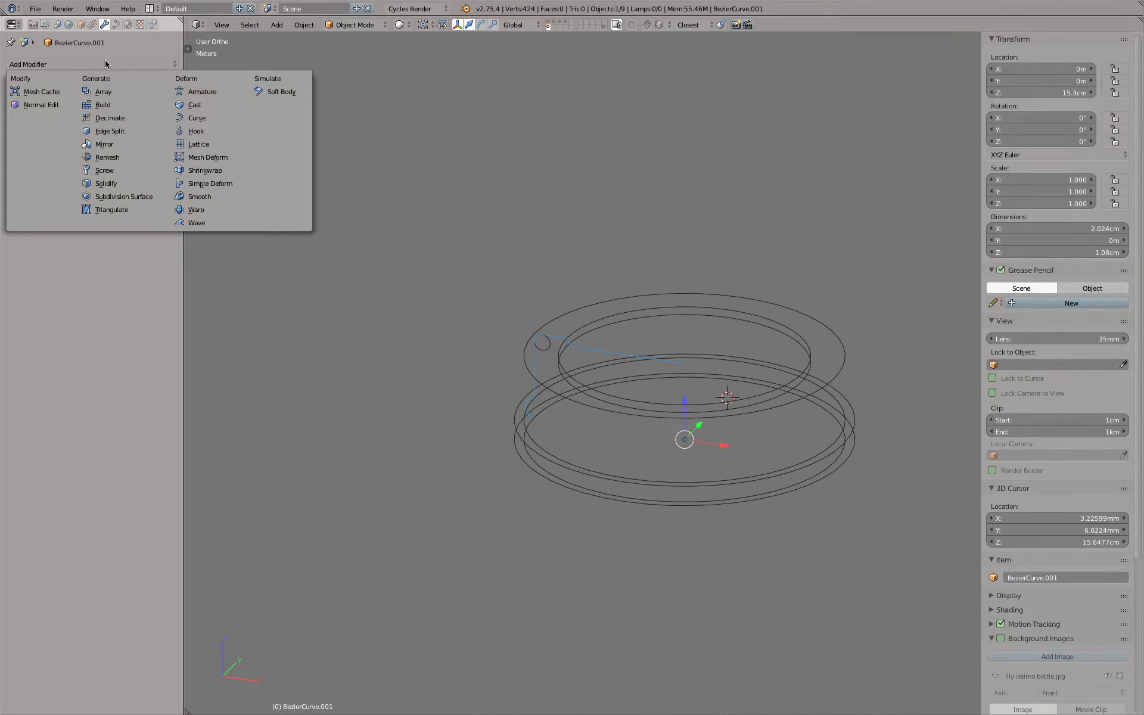
{"action": "left_click", "coordinate": [118, 171]}
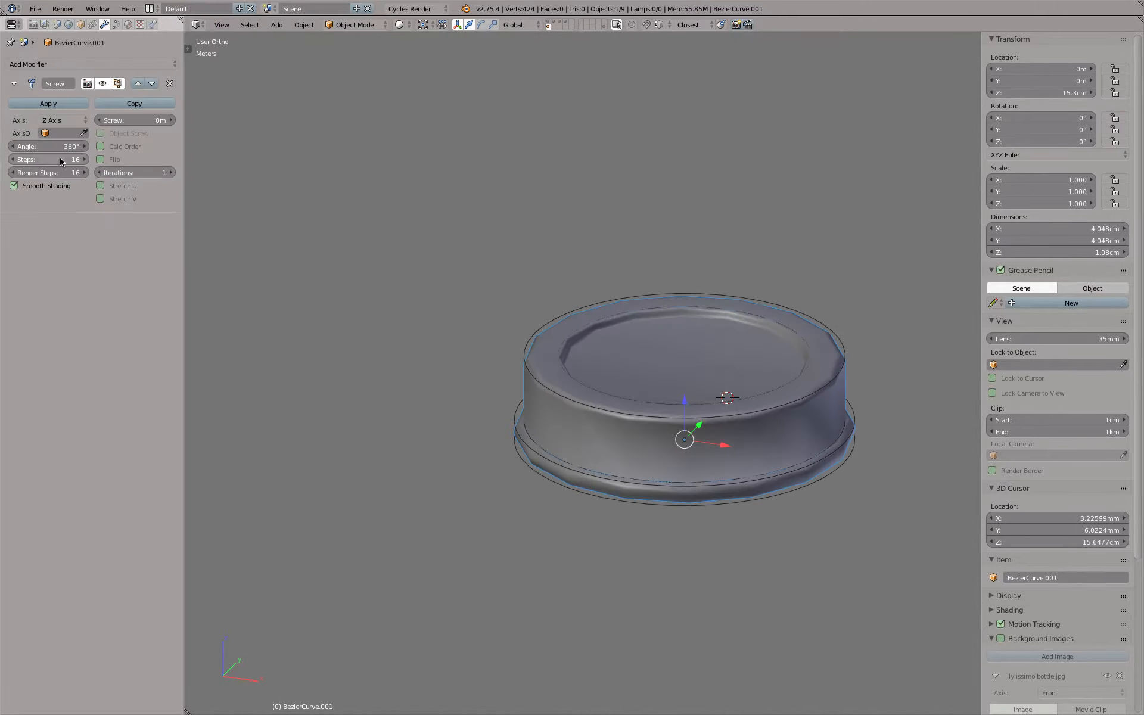
{"action": "left_click_drag", "start_coordinate": [60, 159], "coordinate": [59, 172]}
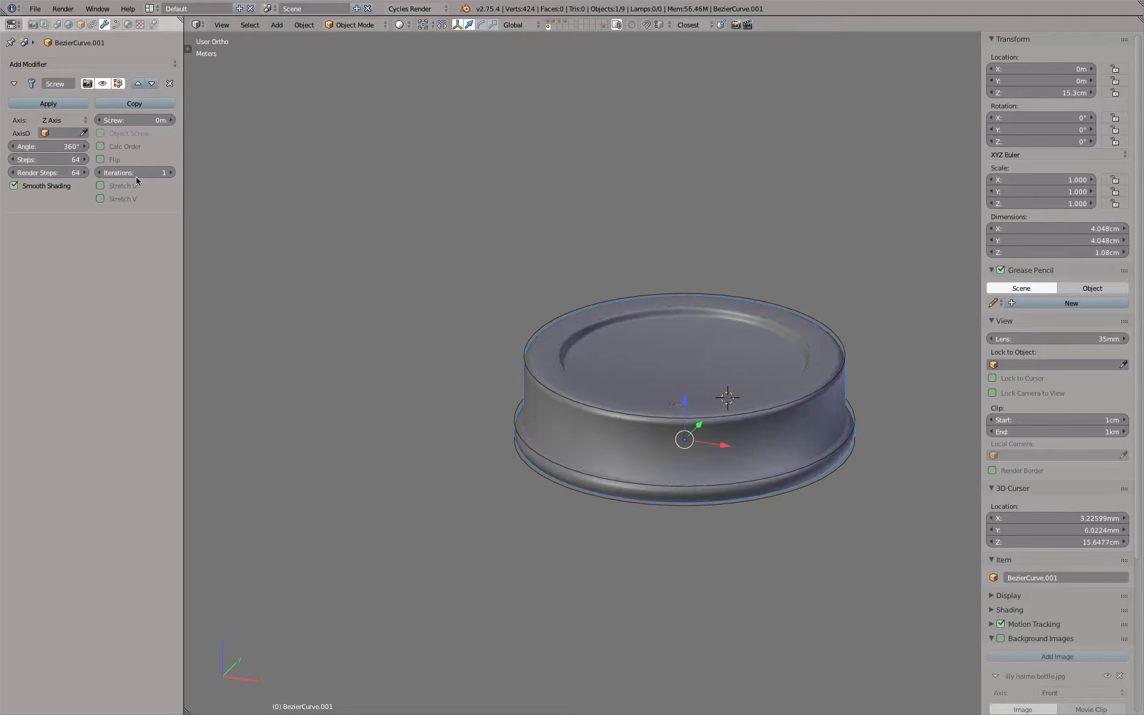
Display the bottle layer alongside the revolved cap and examine how the cap sits on the bottle neck
{"action": "left_click", "coordinate": [566, 23], "text": "shift"}
{"action": "key", "text": "KP_1"}
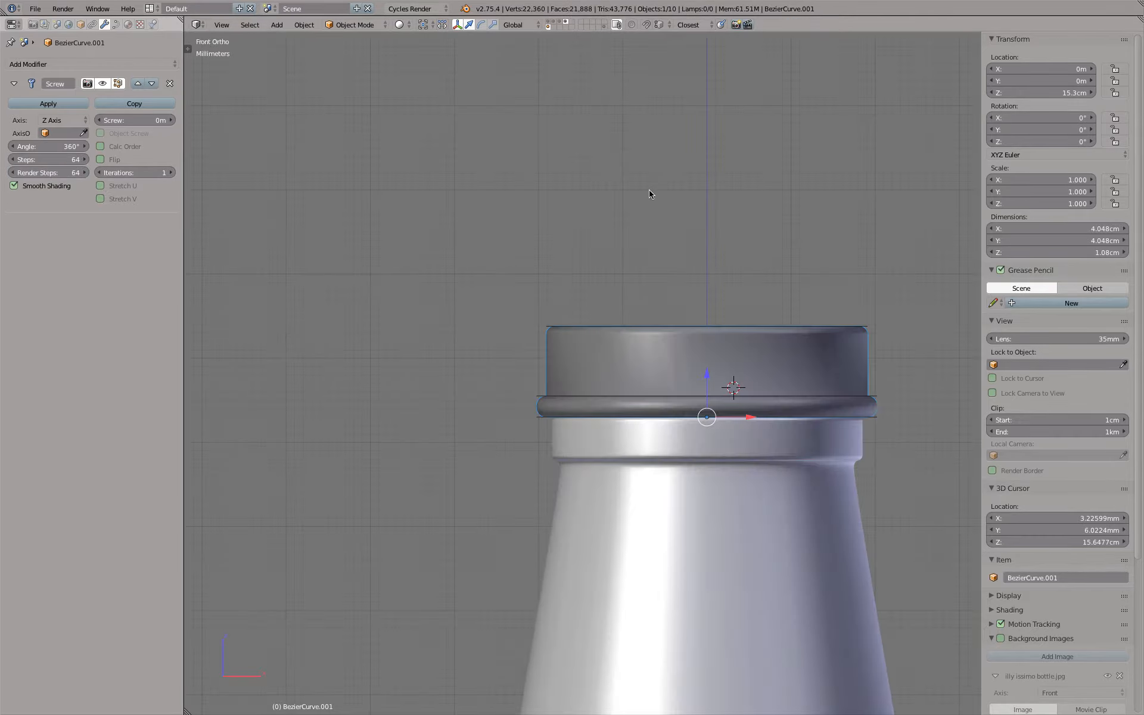
{"action": "scroll", "coordinate": [621, 332], "scroll_direction": "up", "scroll_amount": 6}
{"action": "key", "text": "a"}
{"action": "middle_click_drag", "start_coordinate": [574, 381], "coordinate": [520, 318]}
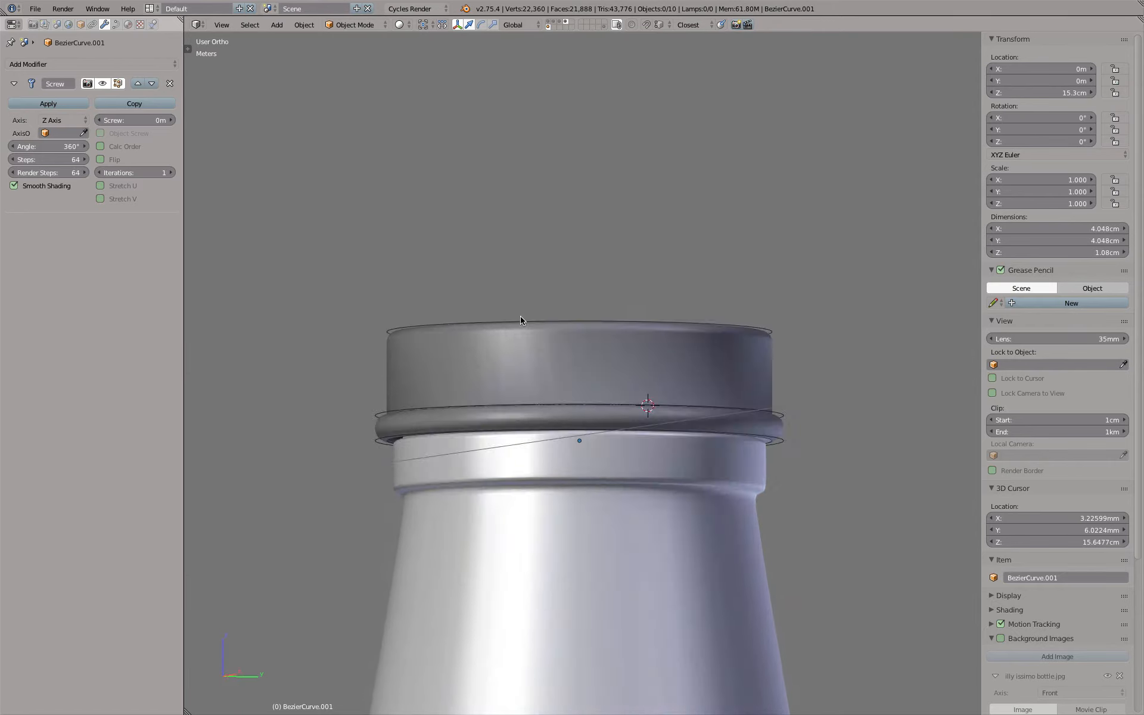
{"action": "key", "text": "KP_1"}
{"action": "right_click", "coordinate": [529, 388]}
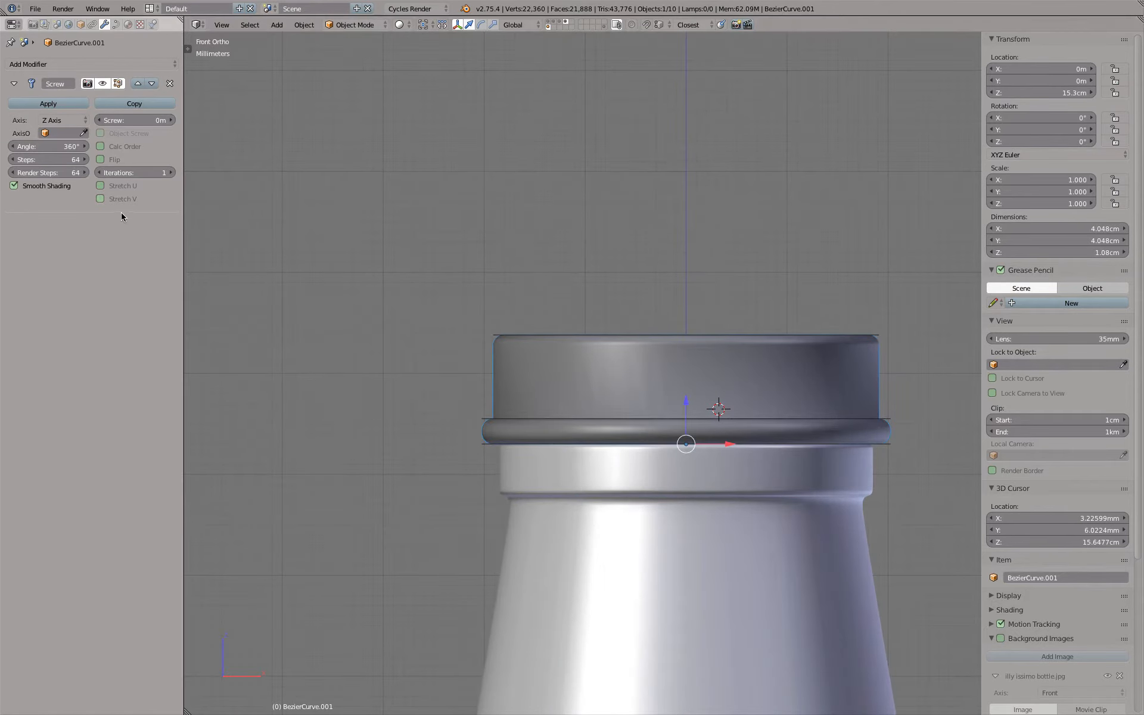
Turn off the Screw modifier's viewport display and show only the layer with the cap curve and guide rings
{"action": "left_click", "coordinate": [102, 86]}
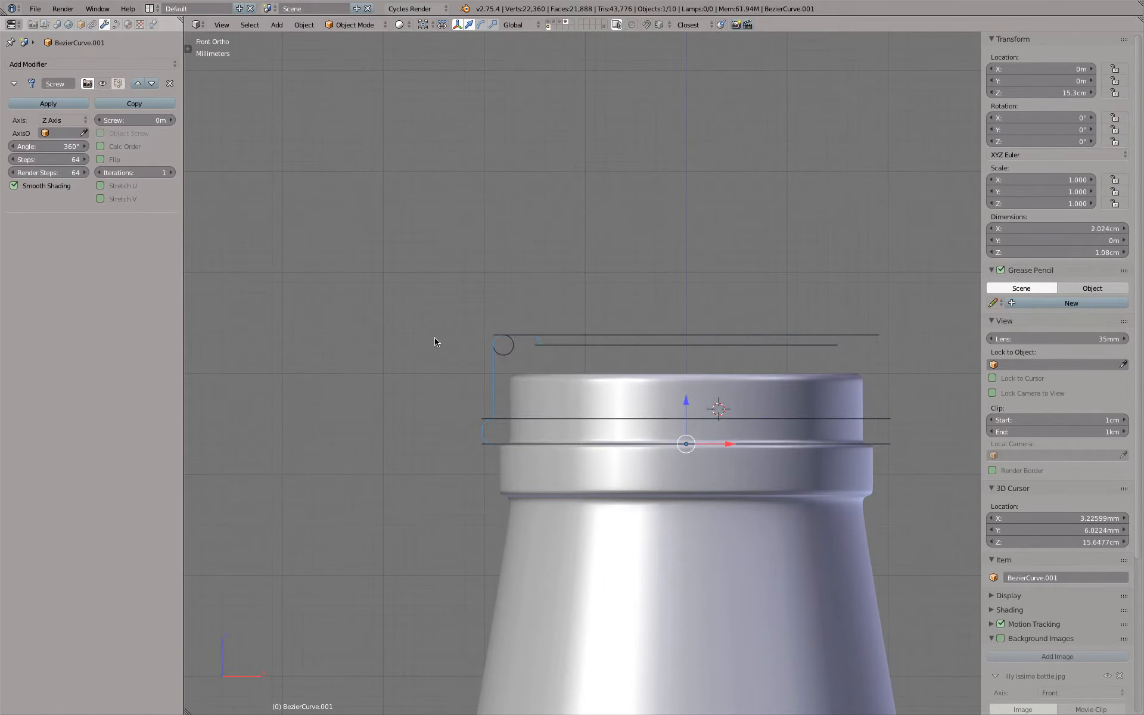
{"action": "scroll", "coordinate": [466, 385], "scroll_direction": "up", "scroll_amount": 3}
{"action": "middle_click_drag", "start_coordinate": [631, 395], "coordinate": [437, 288], "text": "shift"}
{"action": "scroll", "coordinate": [474, 335], "scroll_direction": "up", "scroll_amount": 2}
{"action": "scroll", "coordinate": [473, 339], "scroll_direction": "down", "scroll_amount": 2}
{"action": "key", "text": "KP_7"}
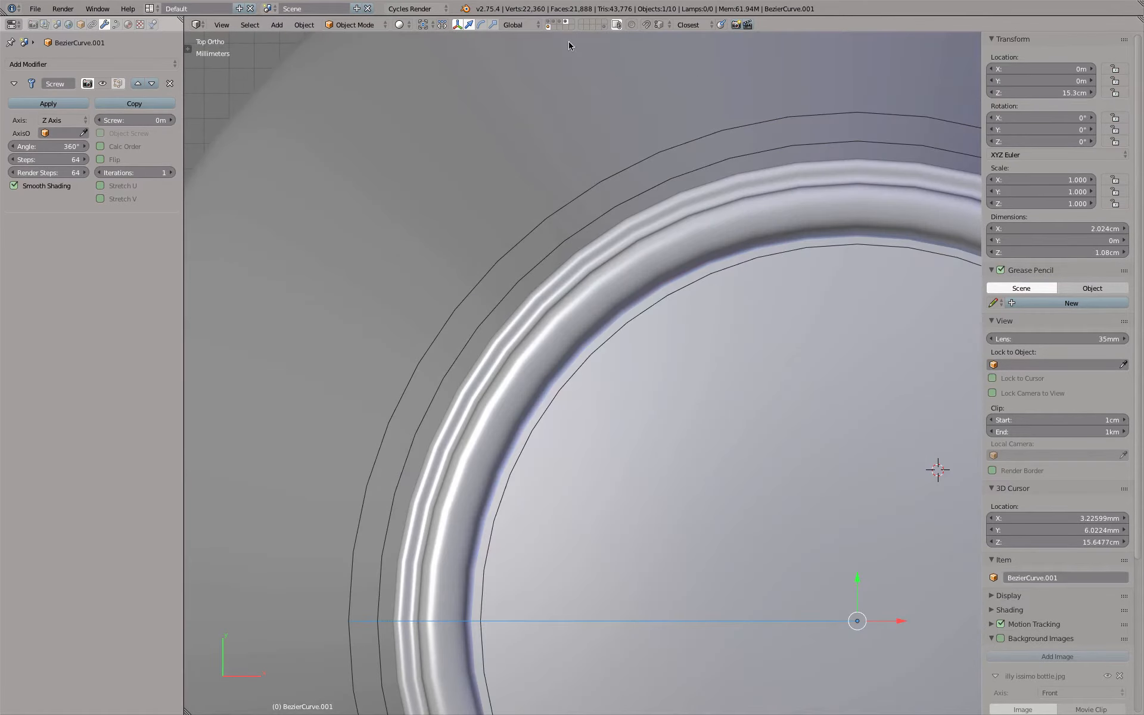
{"action": "left_click", "coordinate": [547, 26]}
{"action": "scroll", "coordinate": [602, 296], "scroll_direction": "down", "scroll_amount": 5}
{"action": "key", "text": "KP_1"}
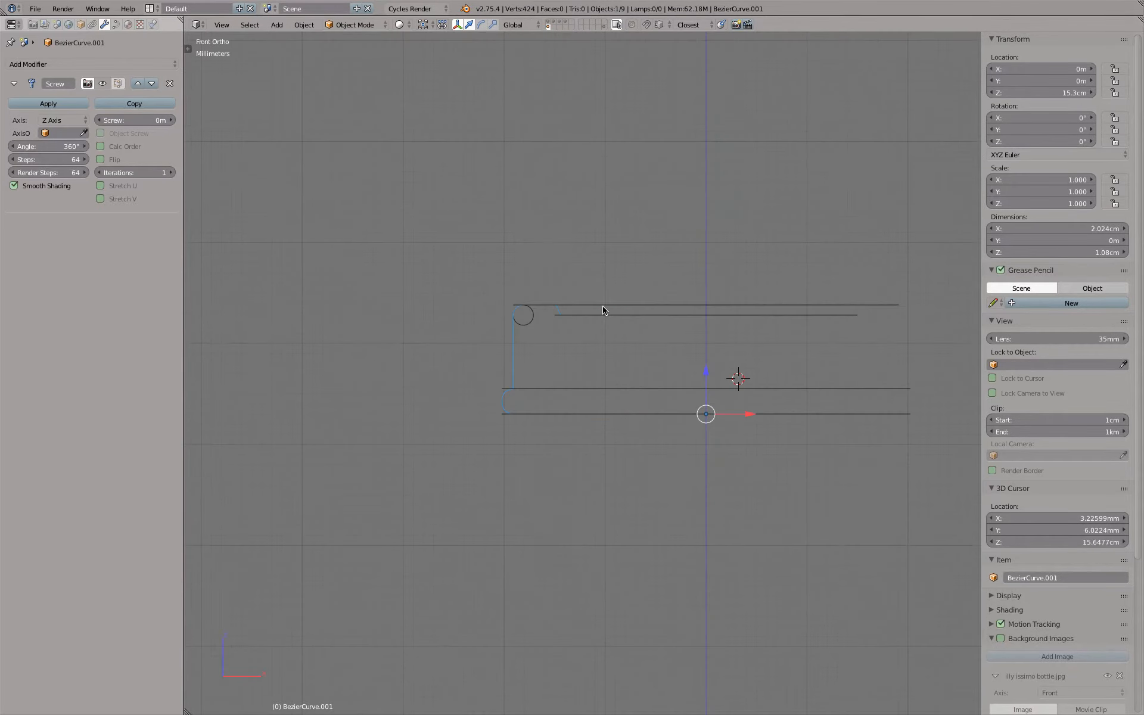
Snap the 3D cursor to the selected profile curve's origin at Z 15.3 cm
{"action": "middle_click_drag", "start_coordinate": [731, 339], "coordinate": [653, 281], "text": "shift"}
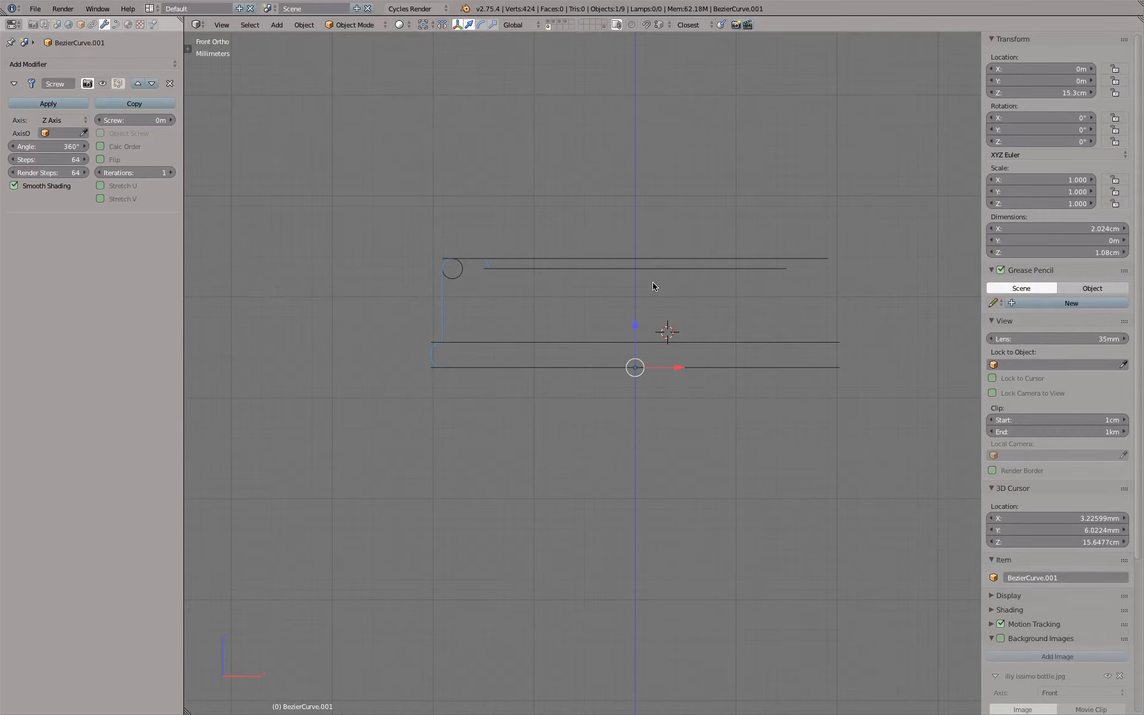
{"action": "middle_click_drag", "start_coordinate": [666, 330], "coordinate": [675, 324]}
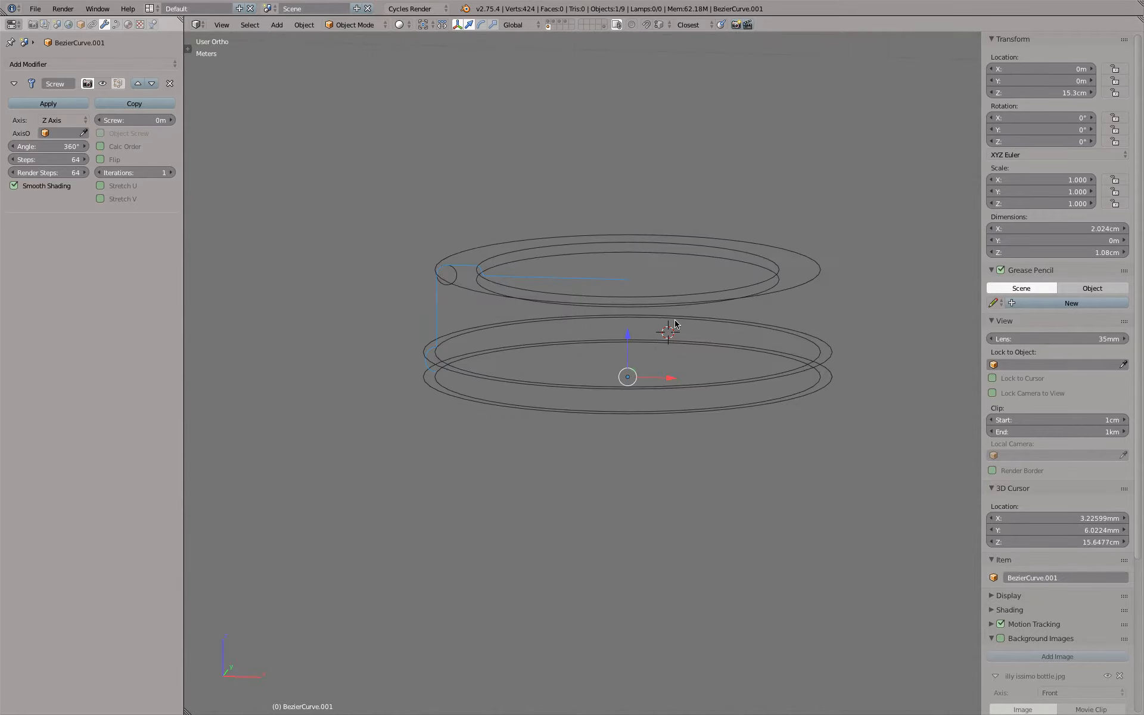
{"action": "key", "text": "shift+s"}
{"action": "left_click", "coordinate": [673, 323]}
{"action": "key", "text": "KP_1"}
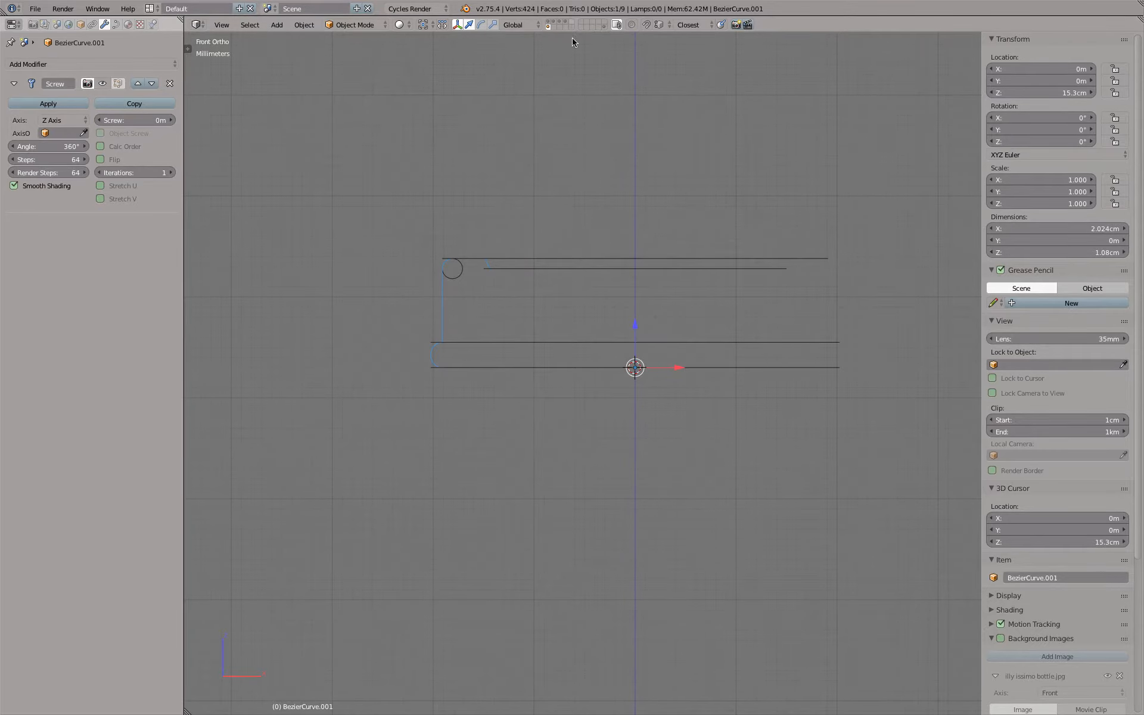
Add a mesh plane at the 3D cursor with a radius of 1 cm
{"action": "key", "text": "shift+a"}
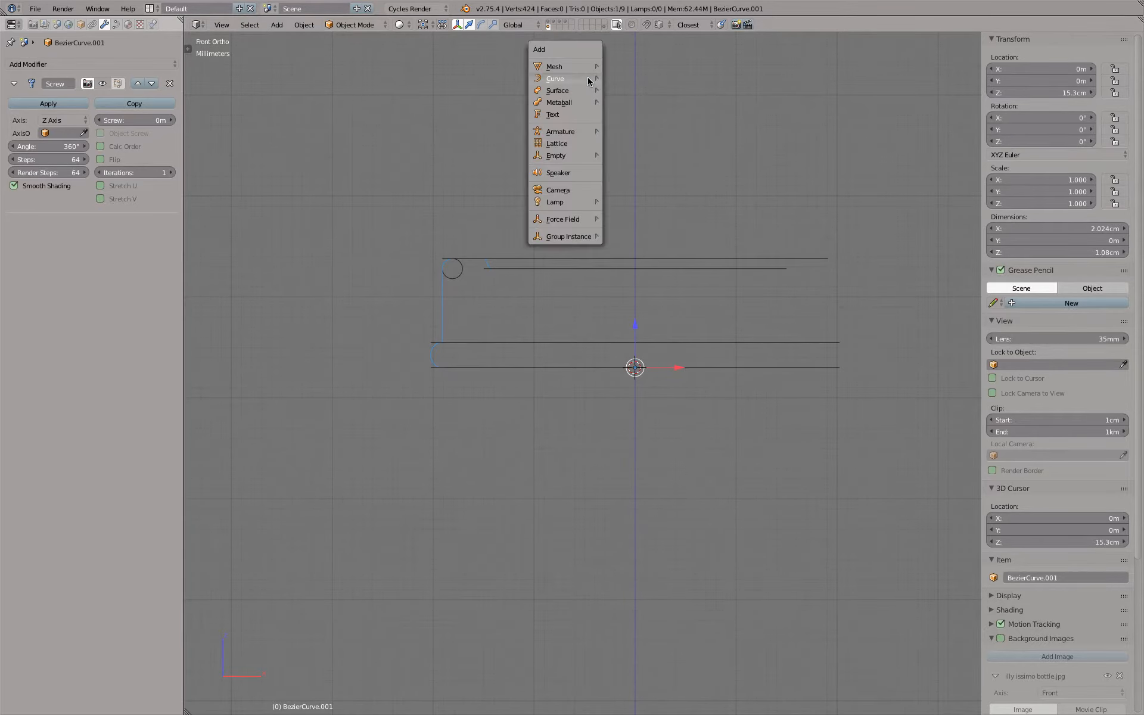
{"action": "mouse_move", "coordinate": [571, 66]}
{"action": "left_click", "coordinate": [625, 66]}
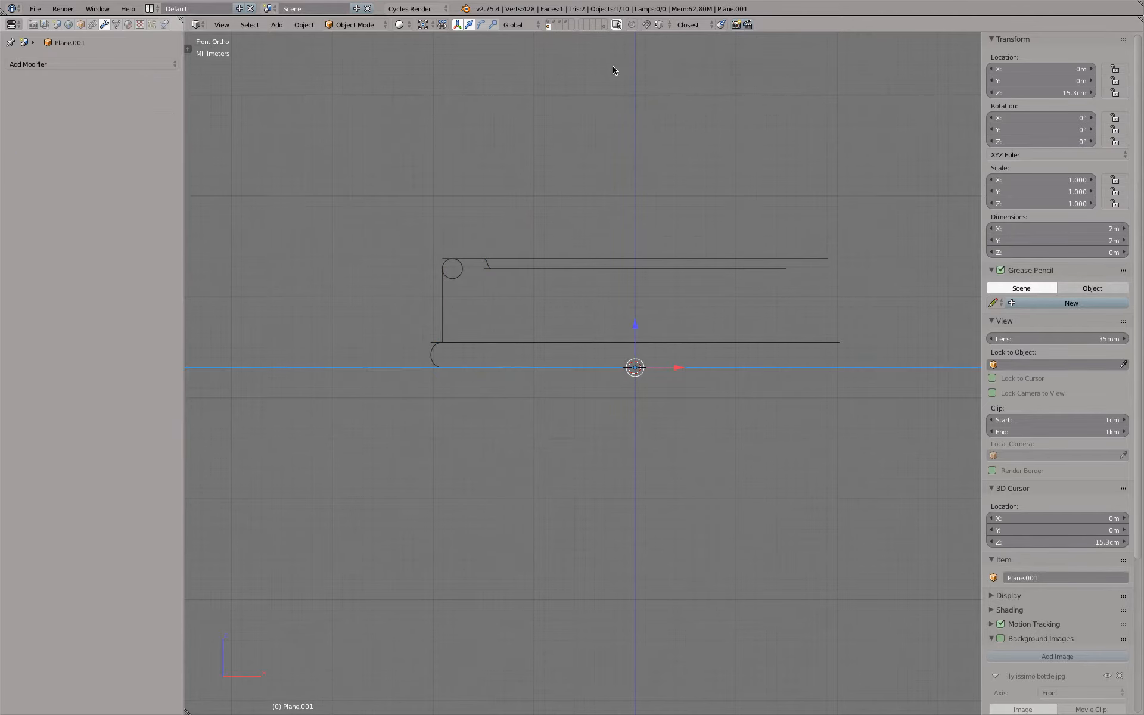
{"action": "key", "text": "F6"}
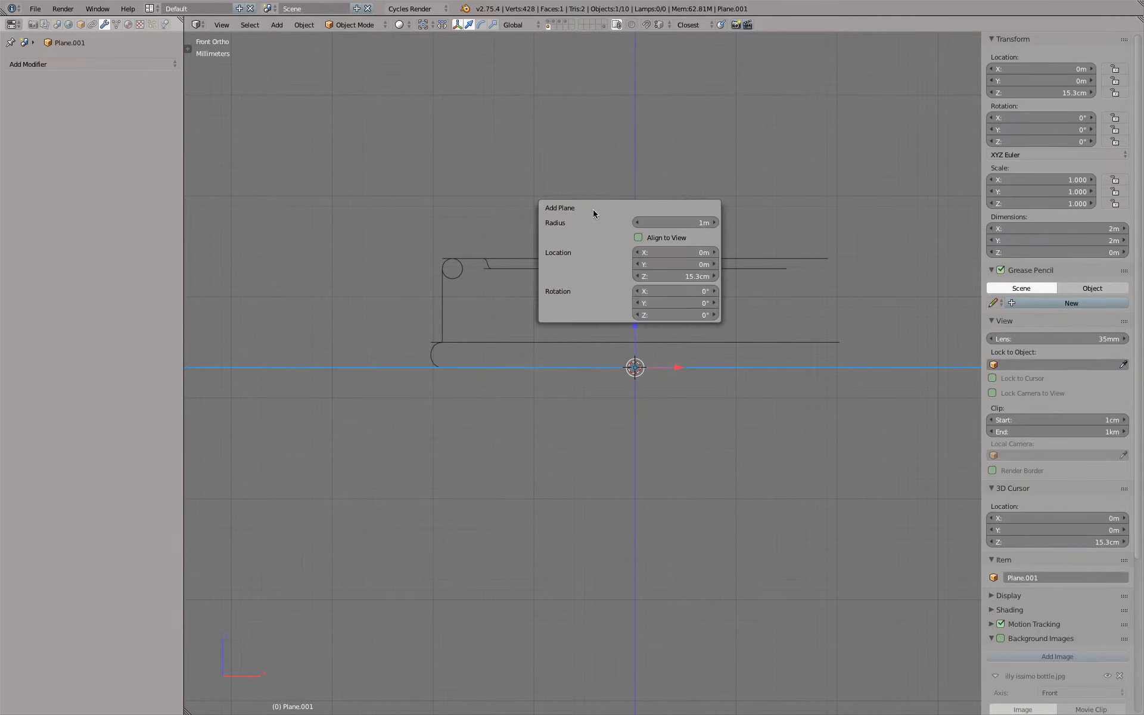
{"action": "left_click", "coordinate": [655, 221]}
{"action": "type", "text": "1cm"}
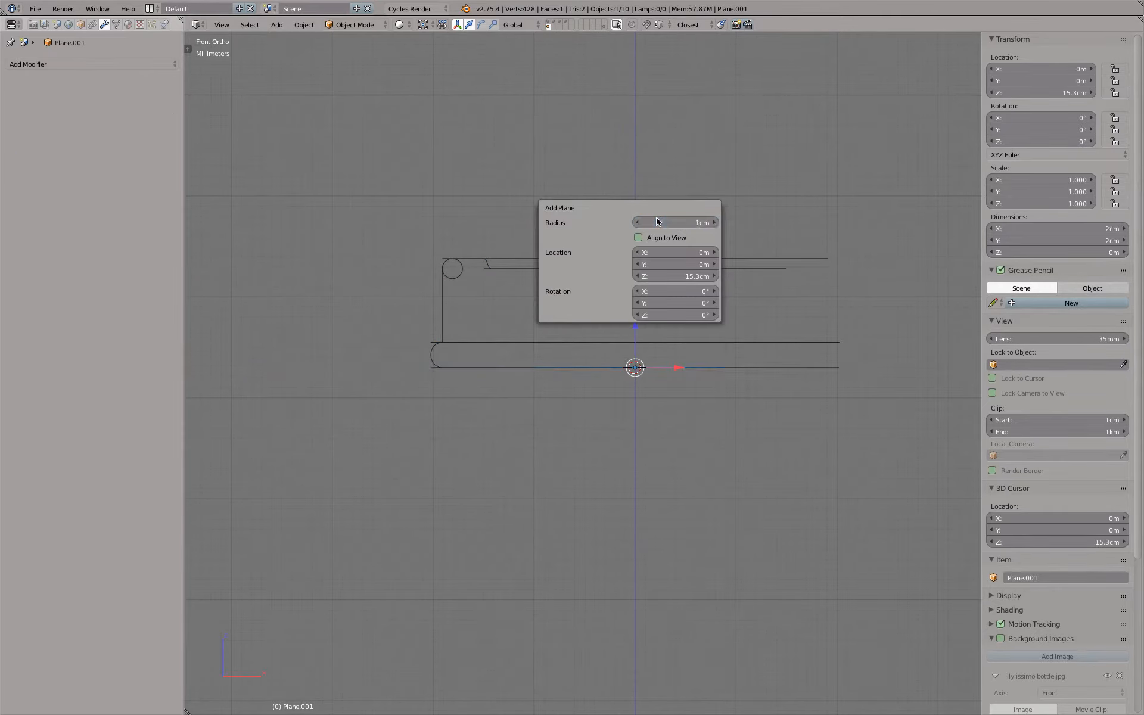
{"action": "key", "text": "Return"}
In Edit Mode with vertex selection, scale the plane by about 2.03 so it encloses the outer guide ring
{"action": "middle_click_drag", "start_coordinate": [709, 233], "coordinate": [702, 245]}
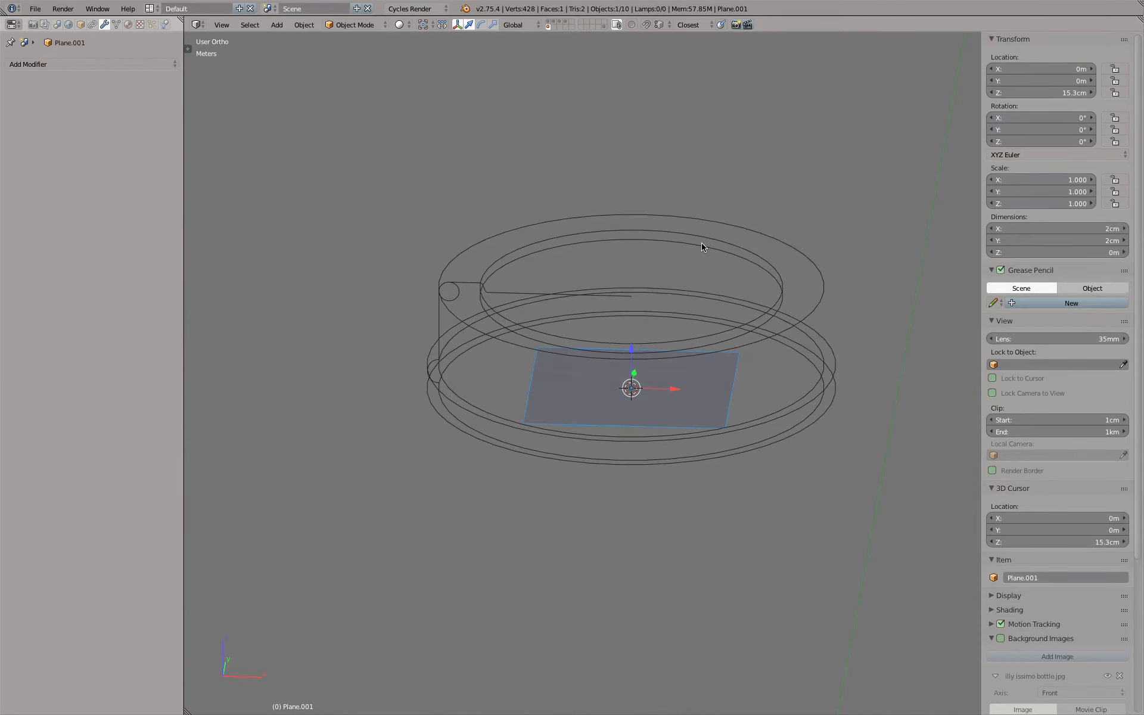
{"action": "key", "text": "Tab"}
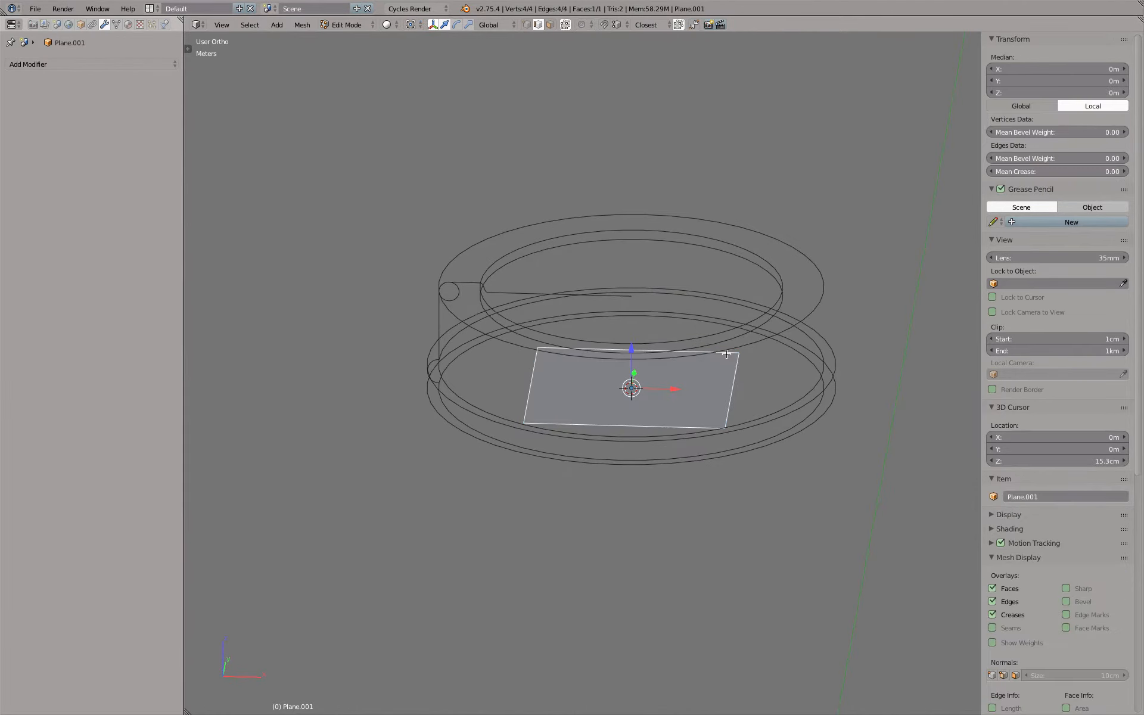
{"action": "left_click", "coordinate": [526, 24]}
{"action": "key", "text": "s"}
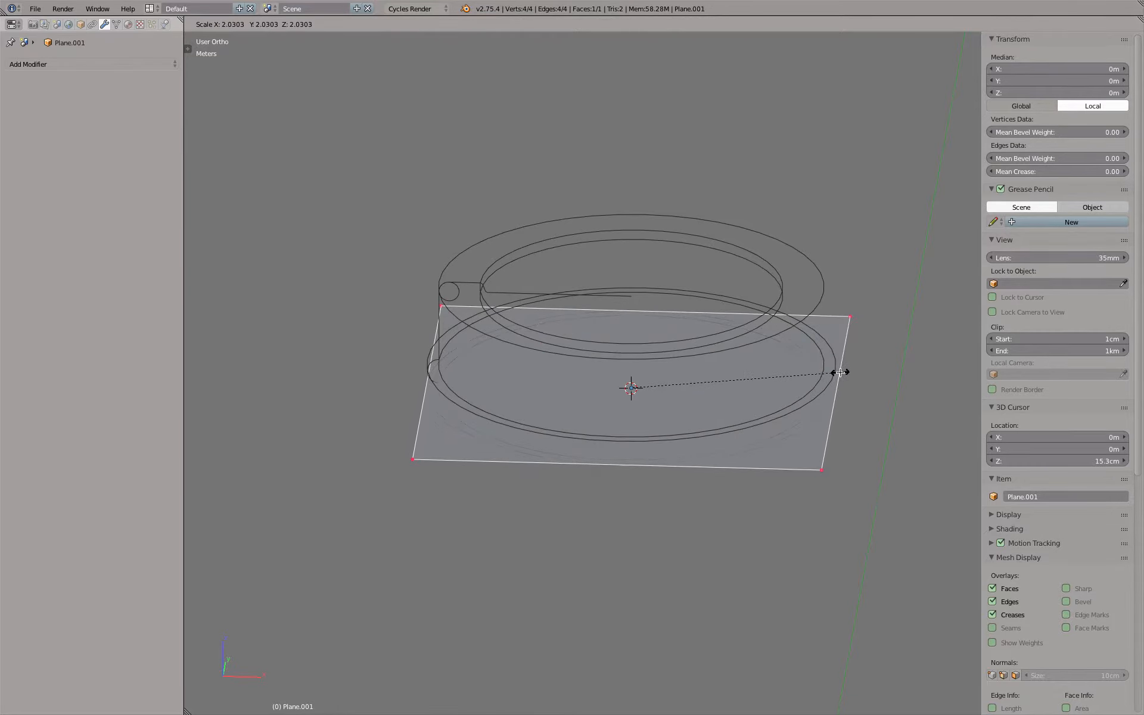
{"action": "left_click", "coordinate": [840, 372]}
{"action": "key", "text": "KP_7"}
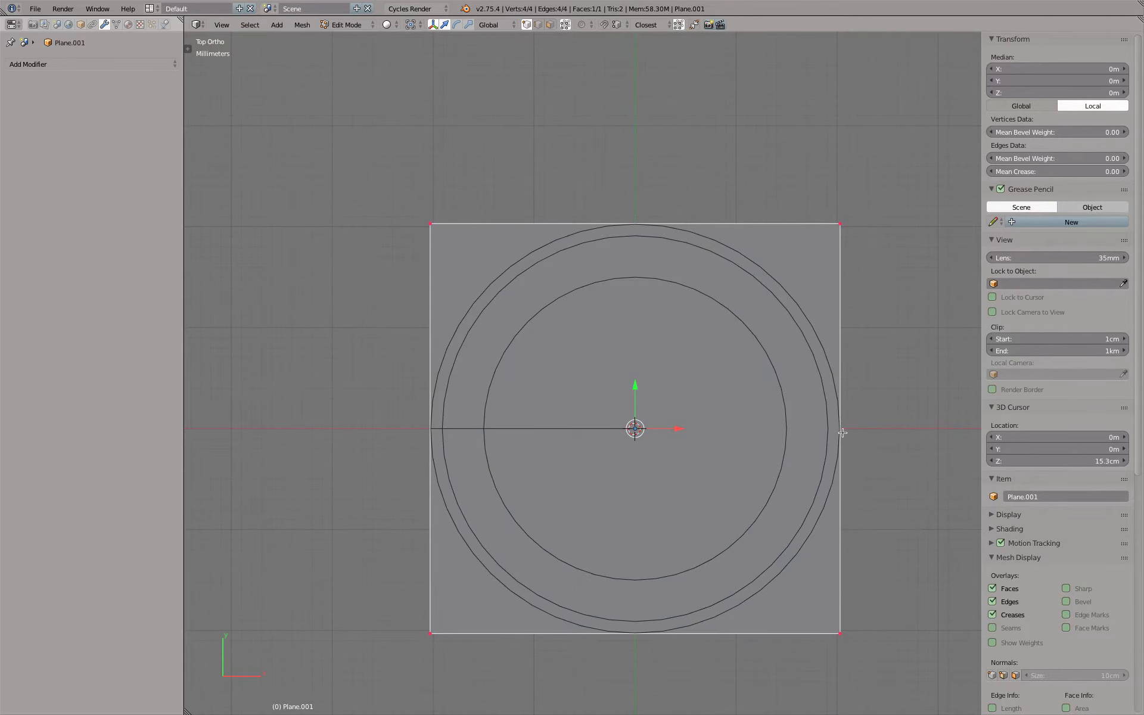
Try a horizontal and a vertical centre loop cut on the plane, and undo both cuts
{"action": "key", "text": "ctrl+r"}
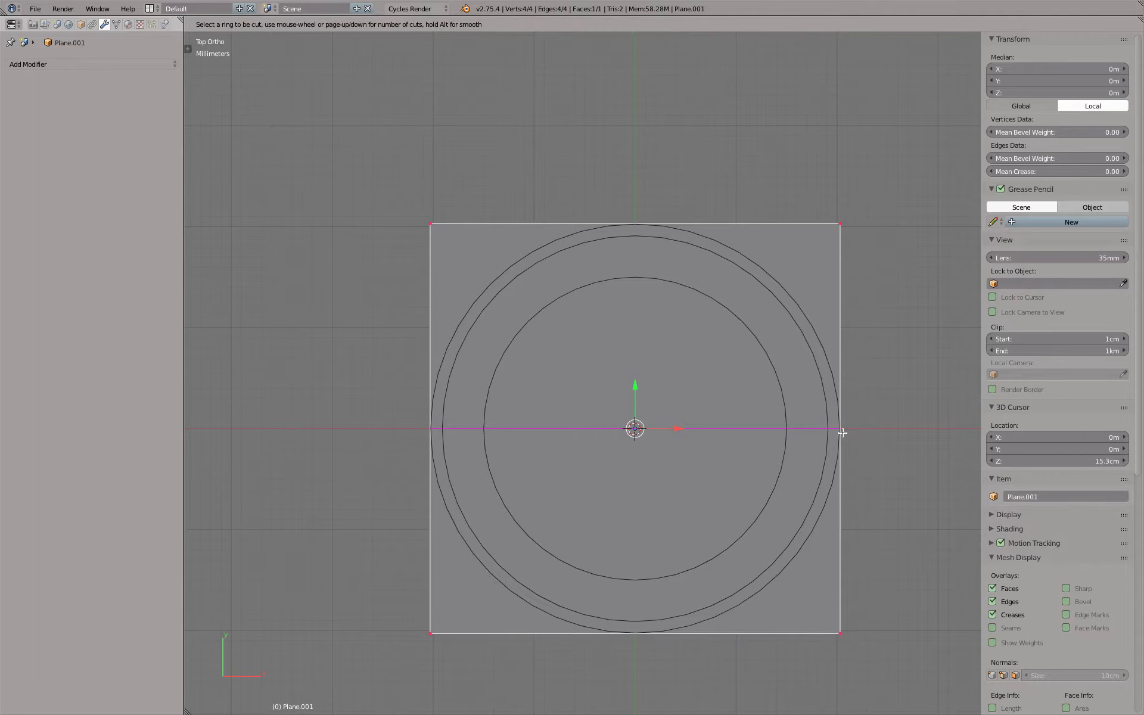
{"action": "left_click", "coordinate": [842, 432]}
{"action": "left_click", "coordinate": [842, 433]}
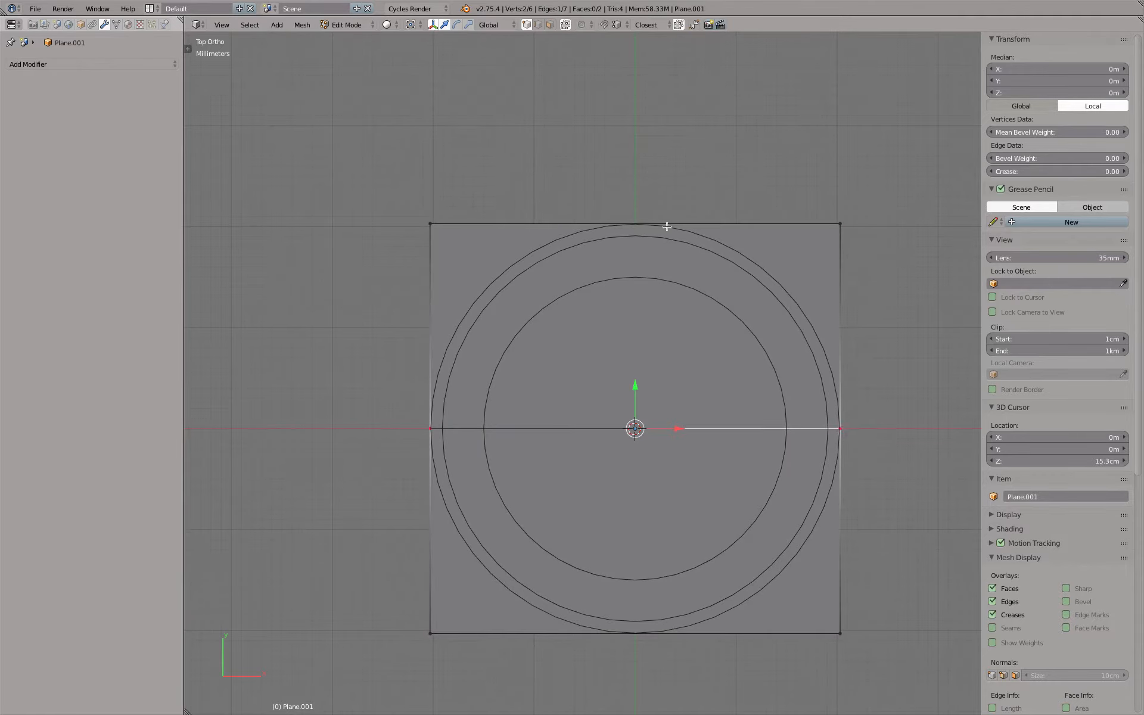
{"action": "key", "text": "ctrl+r"}
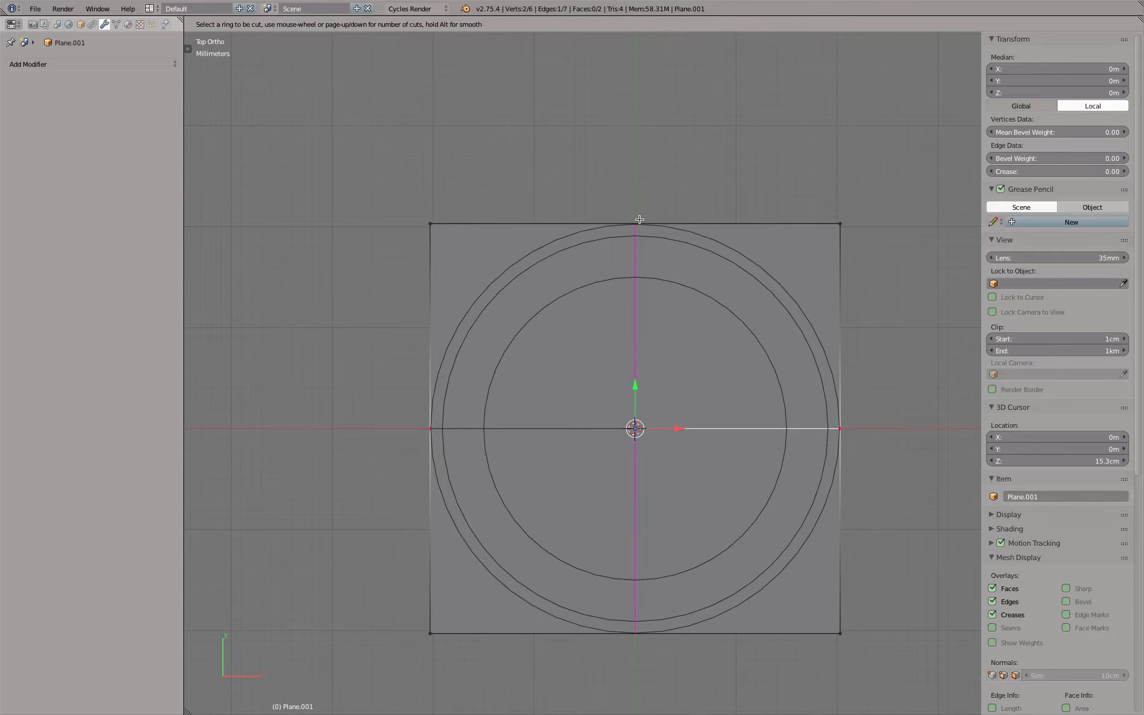
{"action": "left_click", "coordinate": [639, 220]}
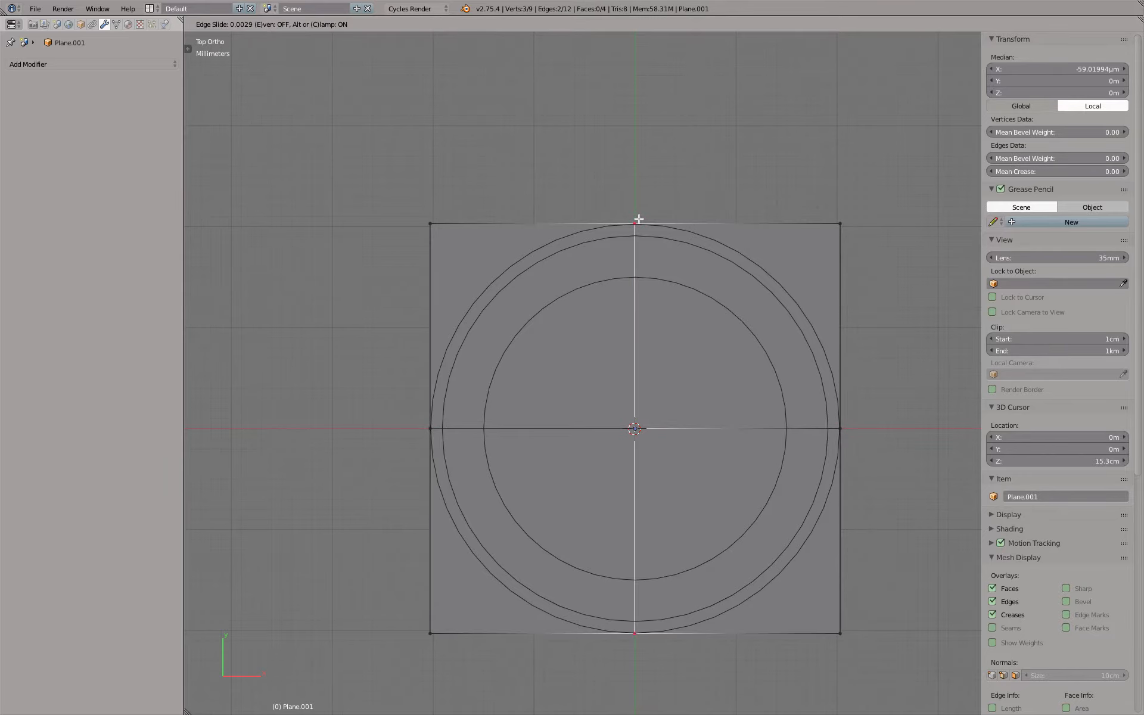
{"action": "right_click", "coordinate": [639, 220]}
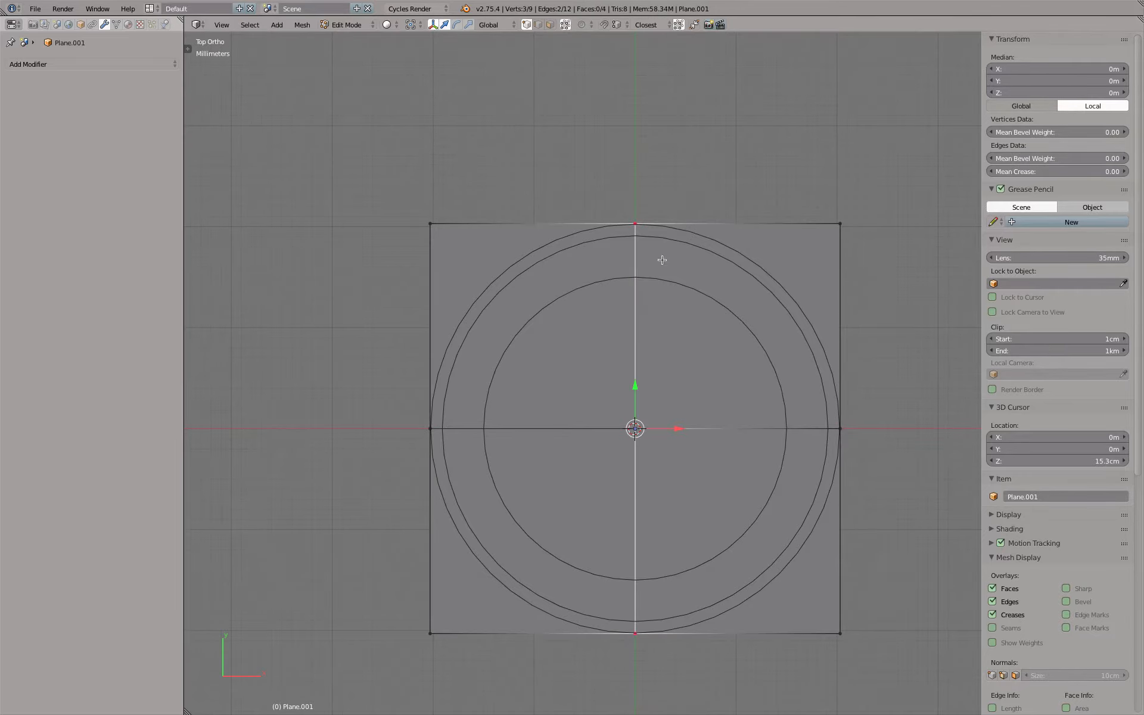
{"action": "key", "text": "ctrl+z"}
{"action": "key", "text": "ctrl+z"}
Add one horizontal and one vertical loop cut through the plane's centre, each with an edge slide of 0
{"action": "scroll", "coordinate": [660, 308], "scroll_direction": "up", "scroll_amount": 1}
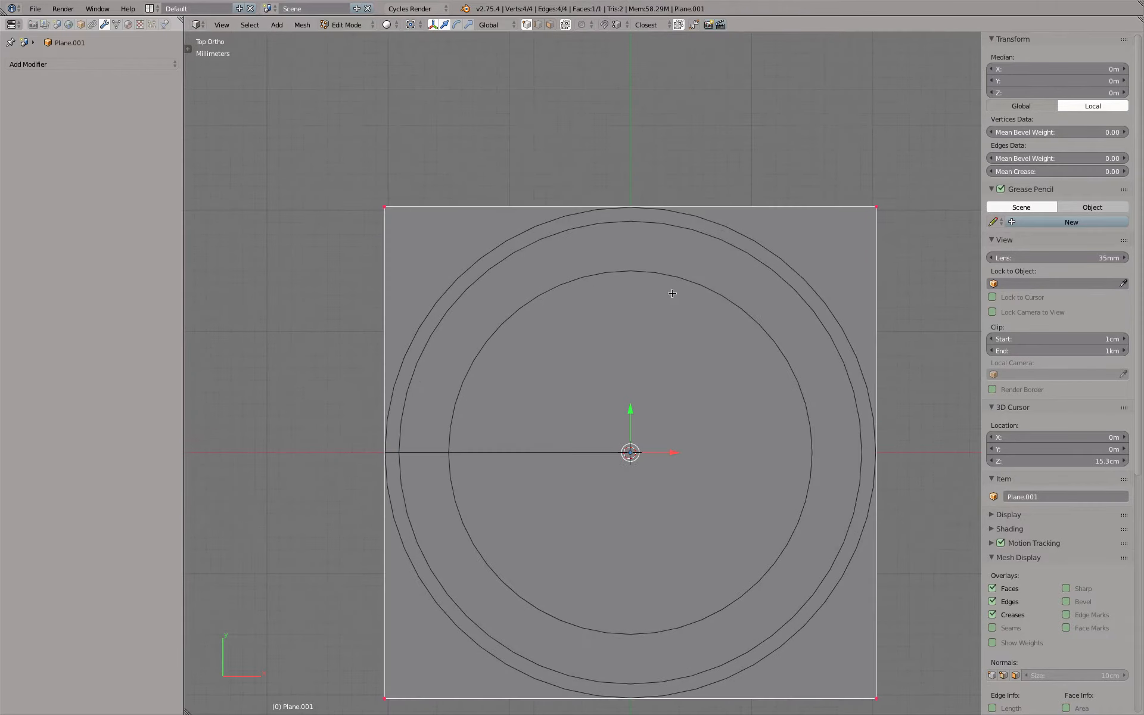
{"action": "middle_click_drag", "start_coordinate": [680, 312], "coordinate": [624, 214], "text": "shift"}
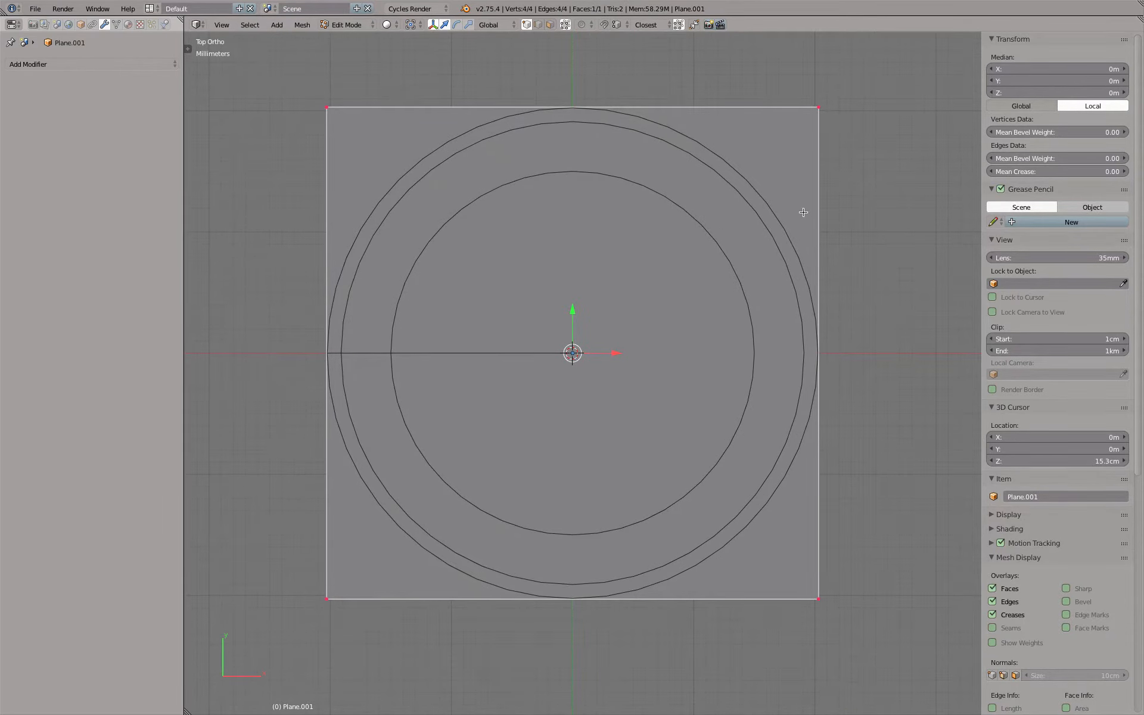
{"action": "key", "text": "ctrl+r"}
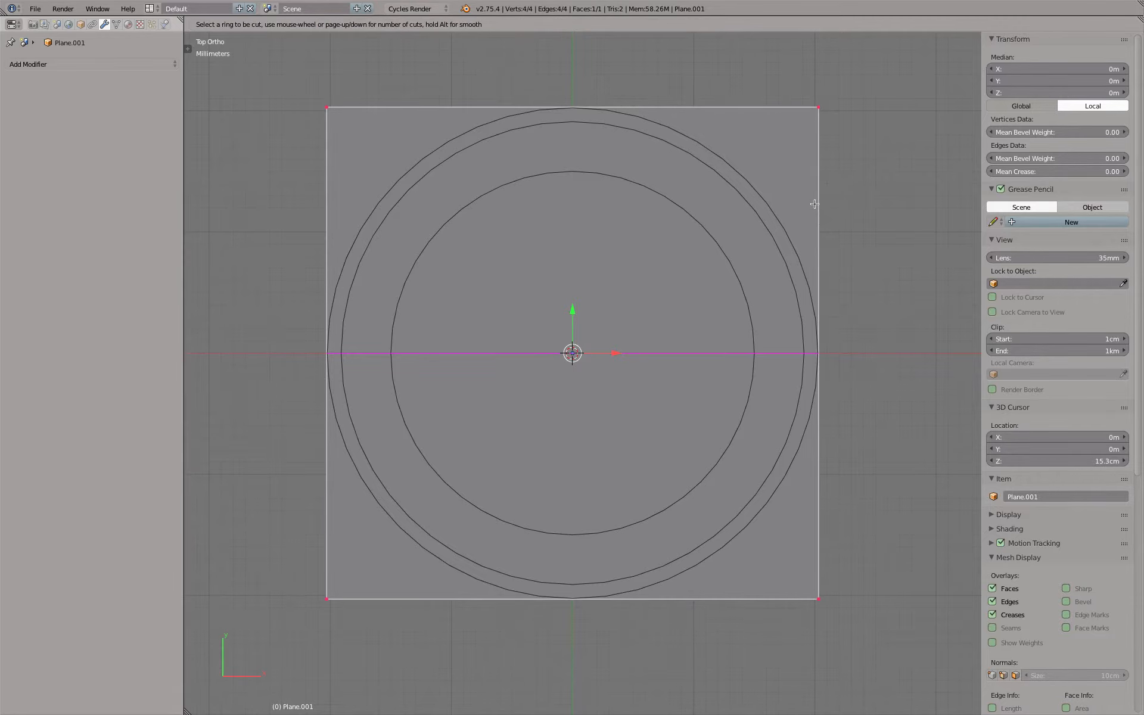
{"action": "left_click", "coordinate": [815, 204]}
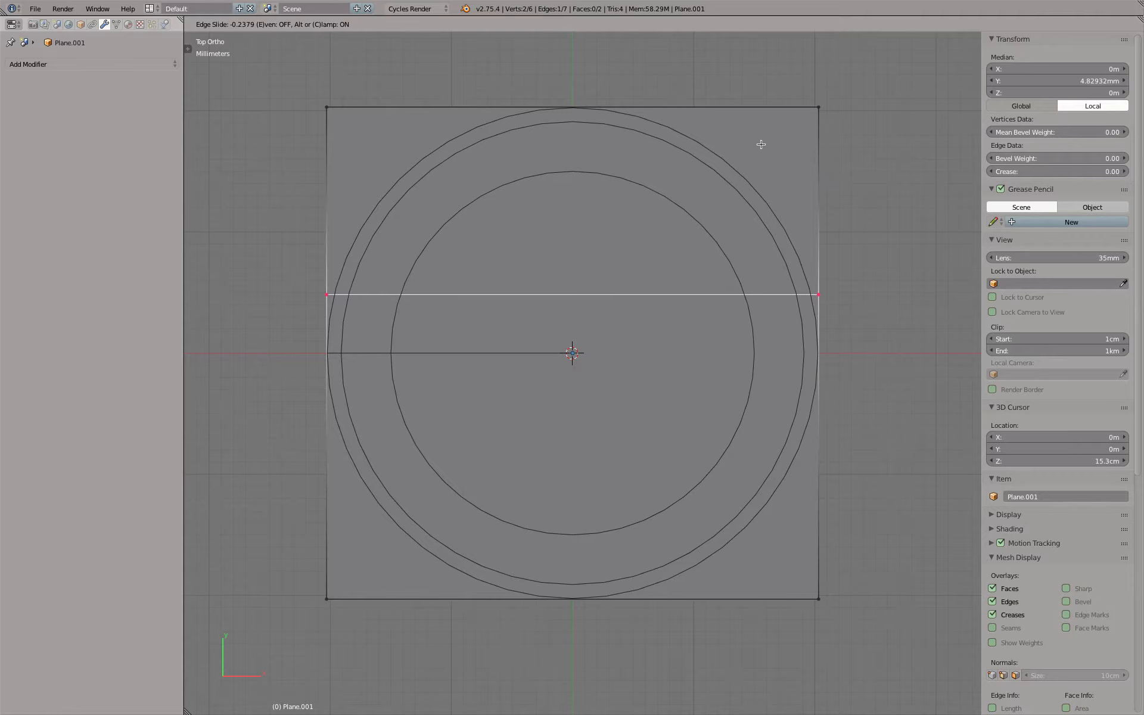
{"action": "key", "text": "0"}
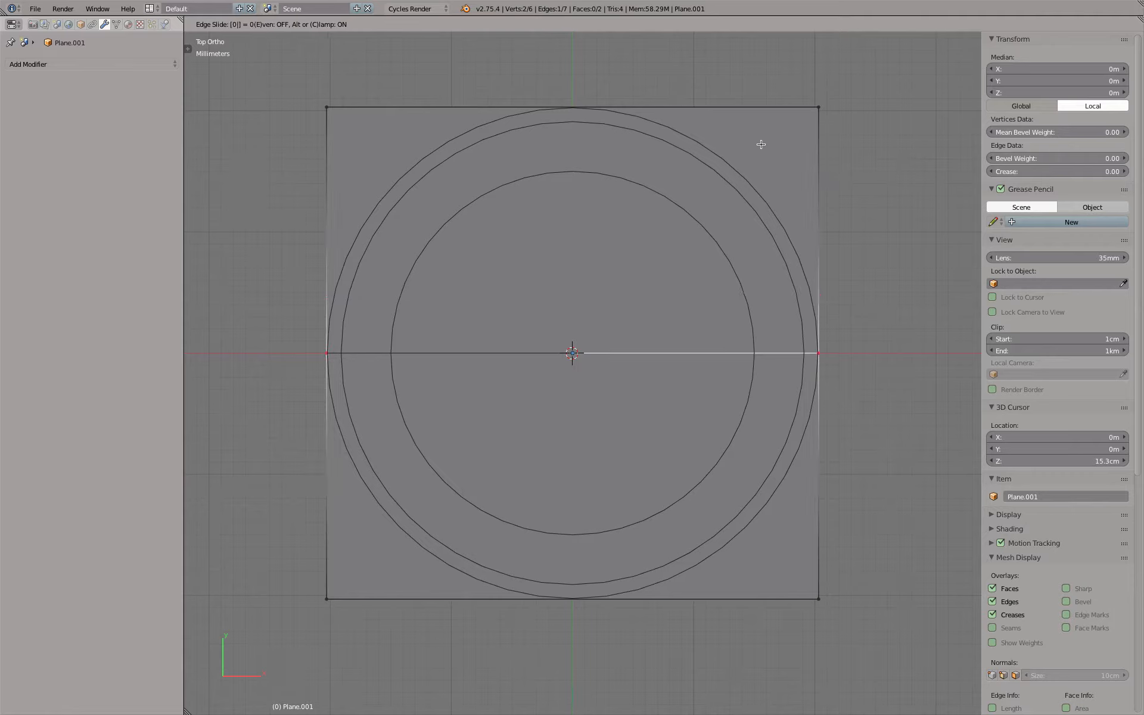
{"action": "key", "text": "Return"}
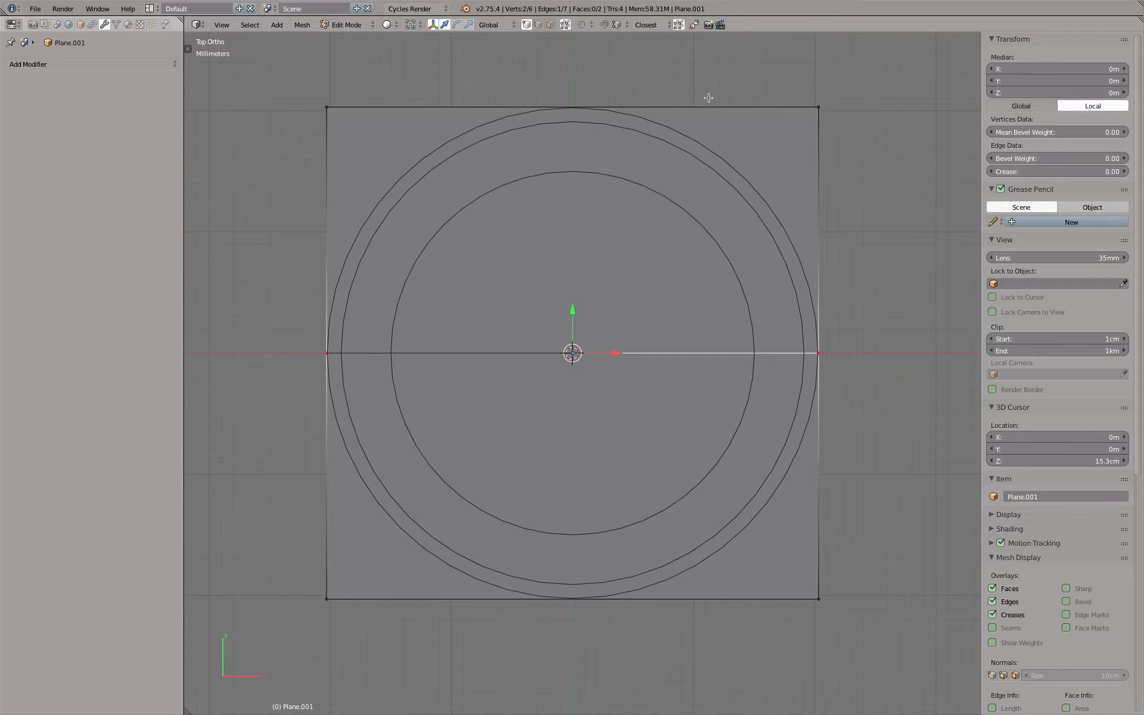
{"action": "key", "text": "ctrl+r"}
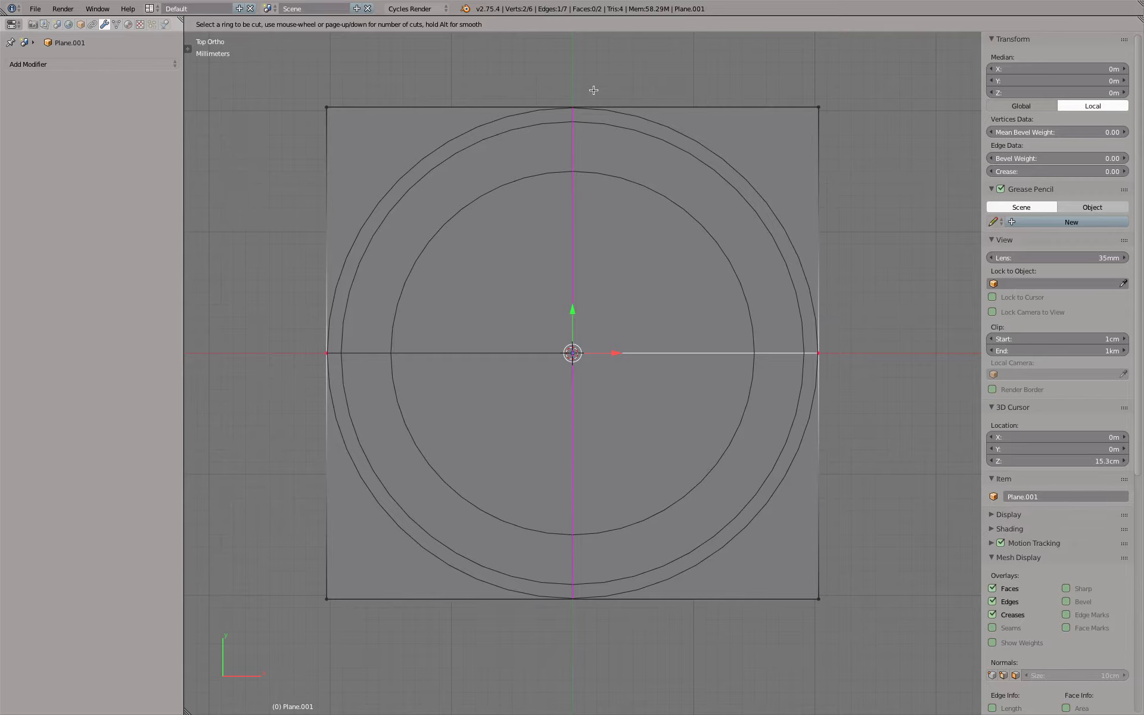
{"action": "left_click", "coordinate": [594, 90]}
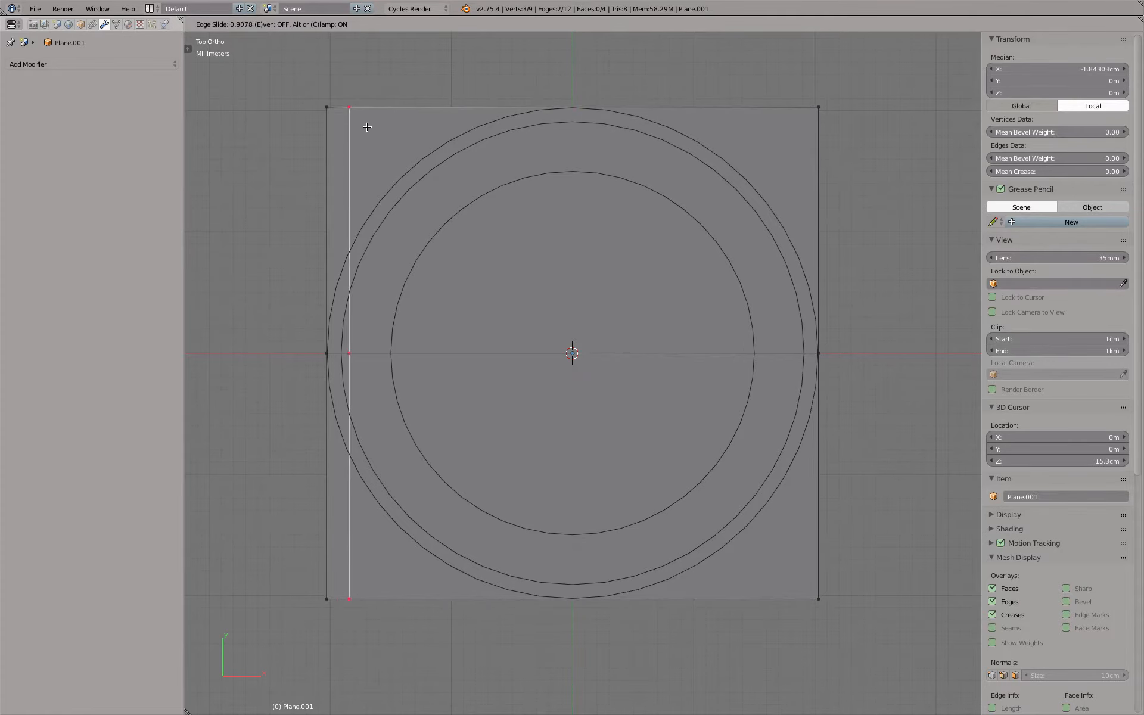
{"action": "type", "text": "0"}
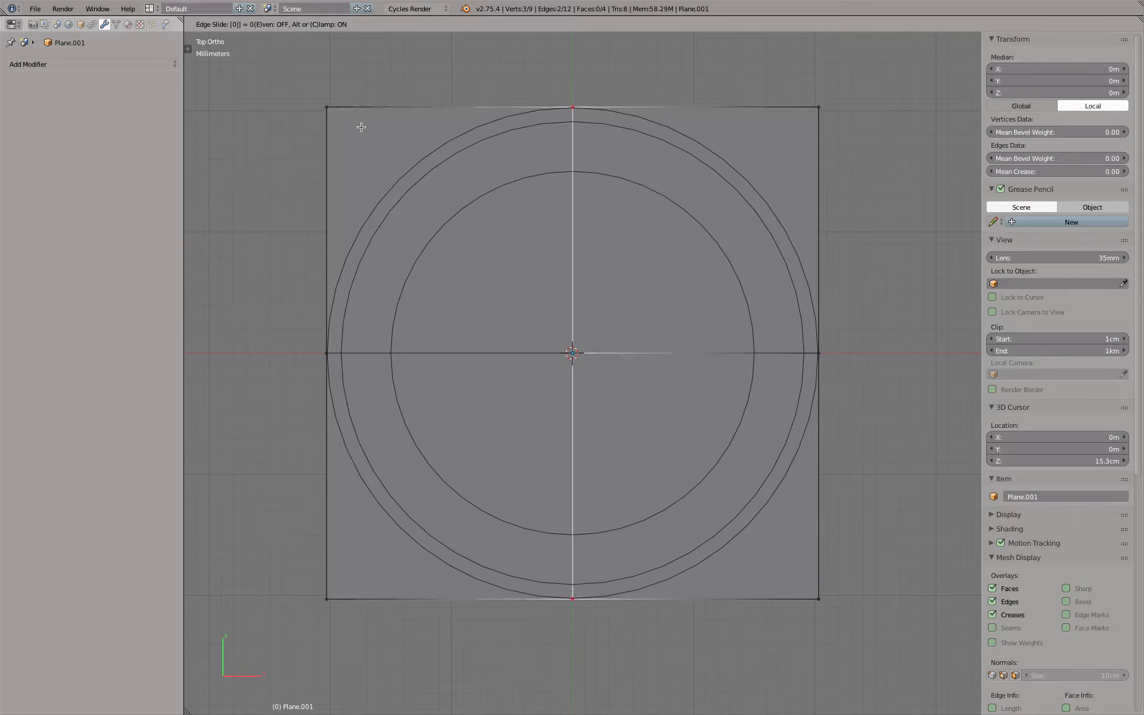
{"action": "key", "text": "Return"}
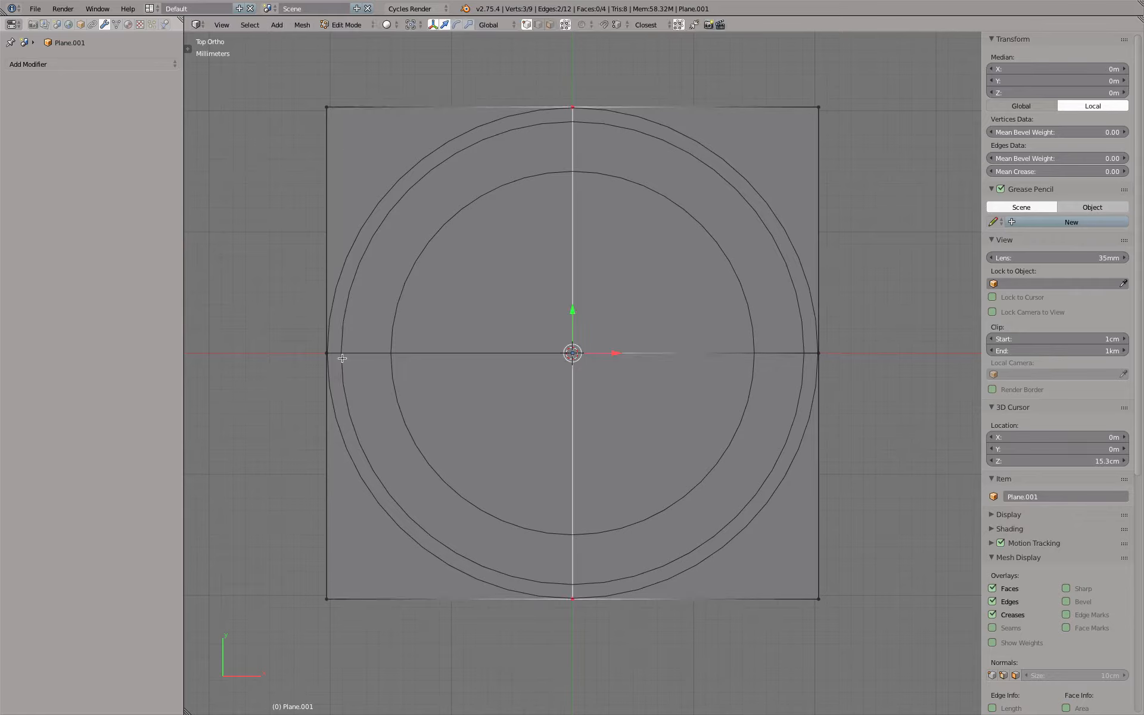
{"action": "right_click", "coordinate": [347, 111]}
{"action": "right_click", "coordinate": [590, 119], "text": "shift"}
{"action": "right_click", "coordinate": [660, 115], "text": "shift"}
{"action": "right_click", "coordinate": [823, 350], "text": "shift"}
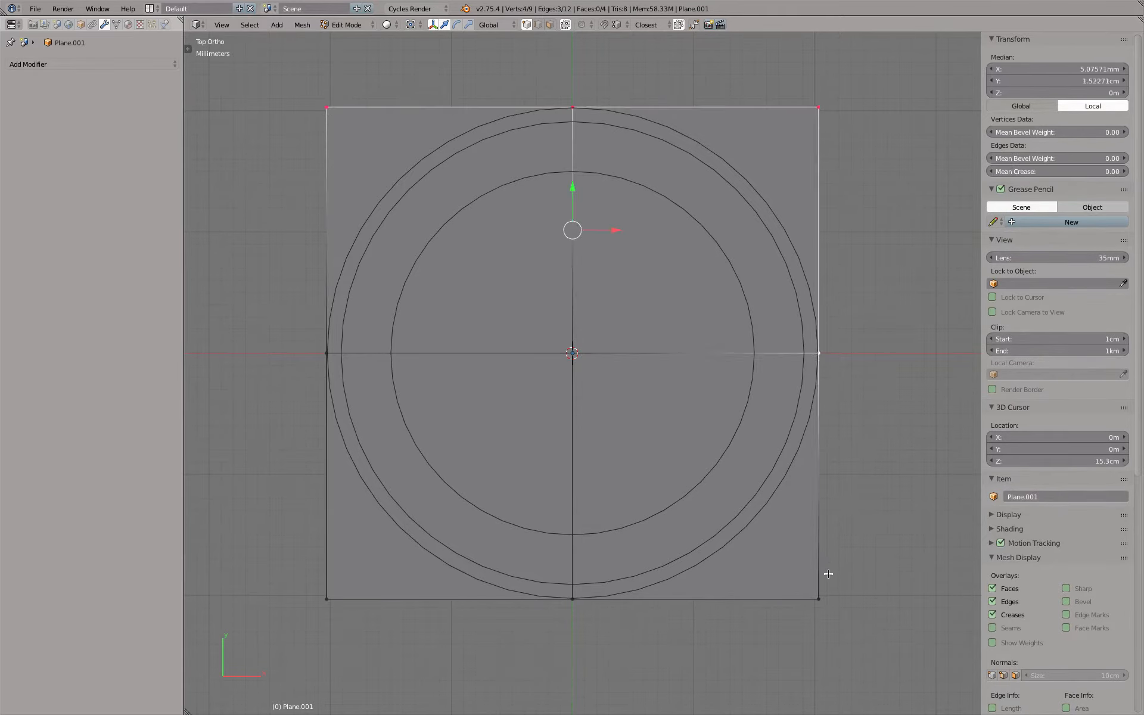
{"action": "right_click", "coordinate": [817, 599], "text": "shift"}
{"action": "right_click", "coordinate": [574, 600], "text": "shift"}
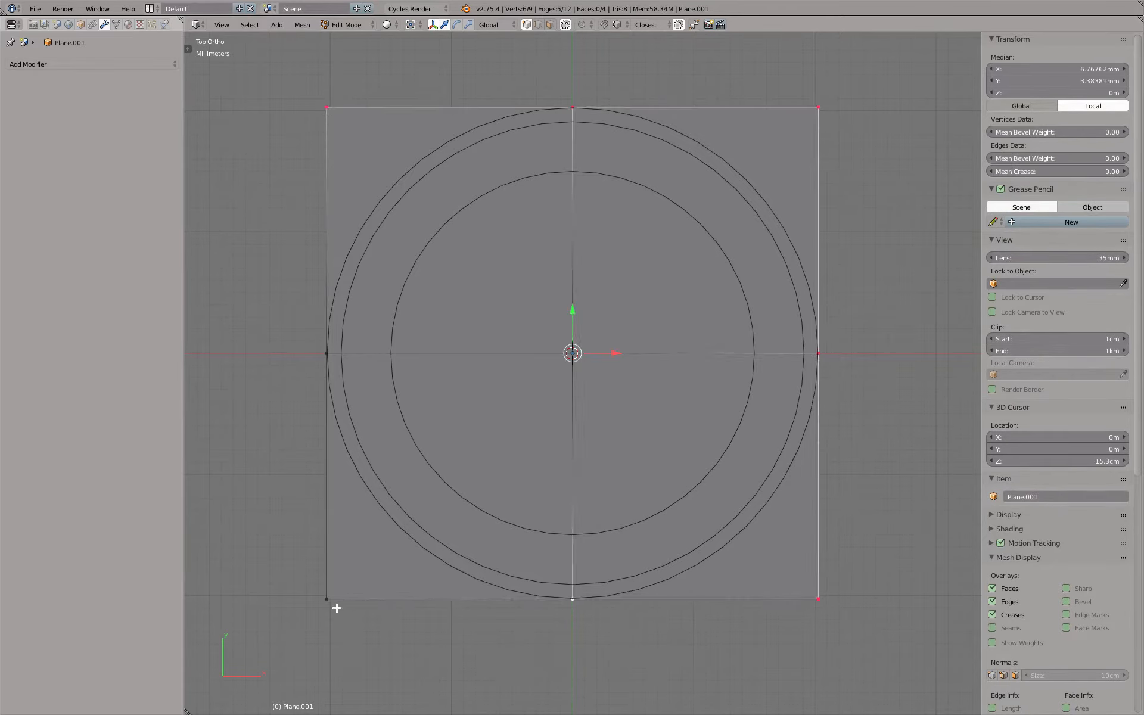
Delete every vertex except the centre one and the middle one on the negative-X side, using an inverted selection
{"action": "right_click", "coordinate": [327, 354]}
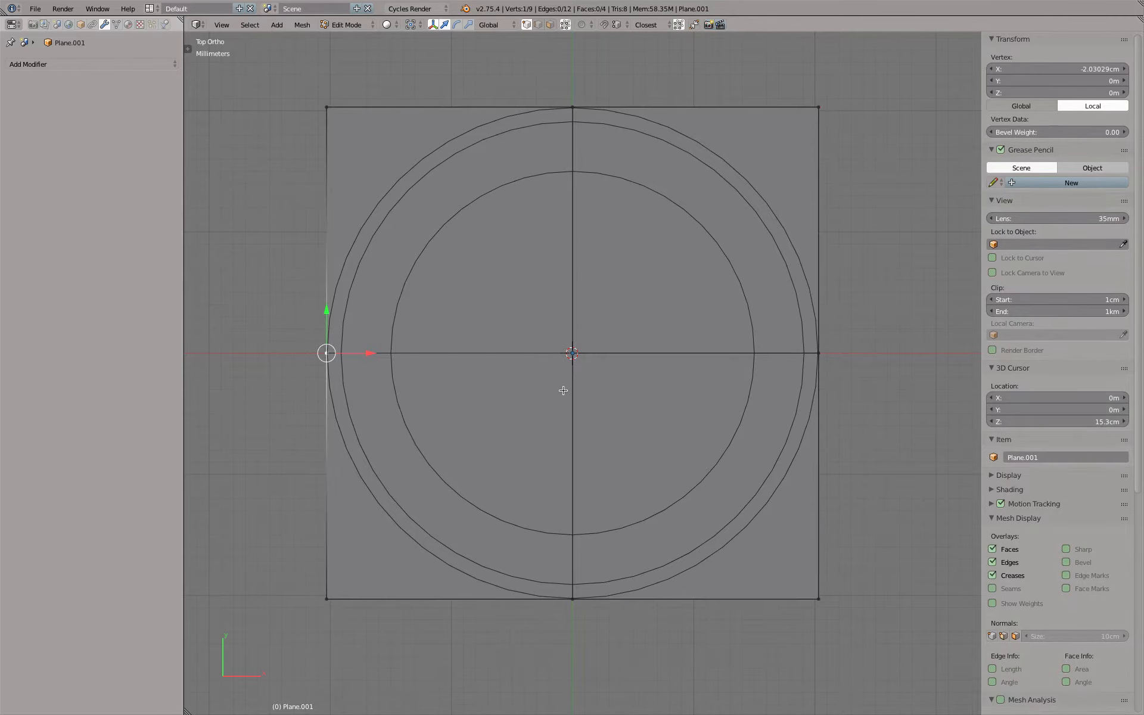
{"action": "right_click", "coordinate": [579, 368], "text": "shift"}
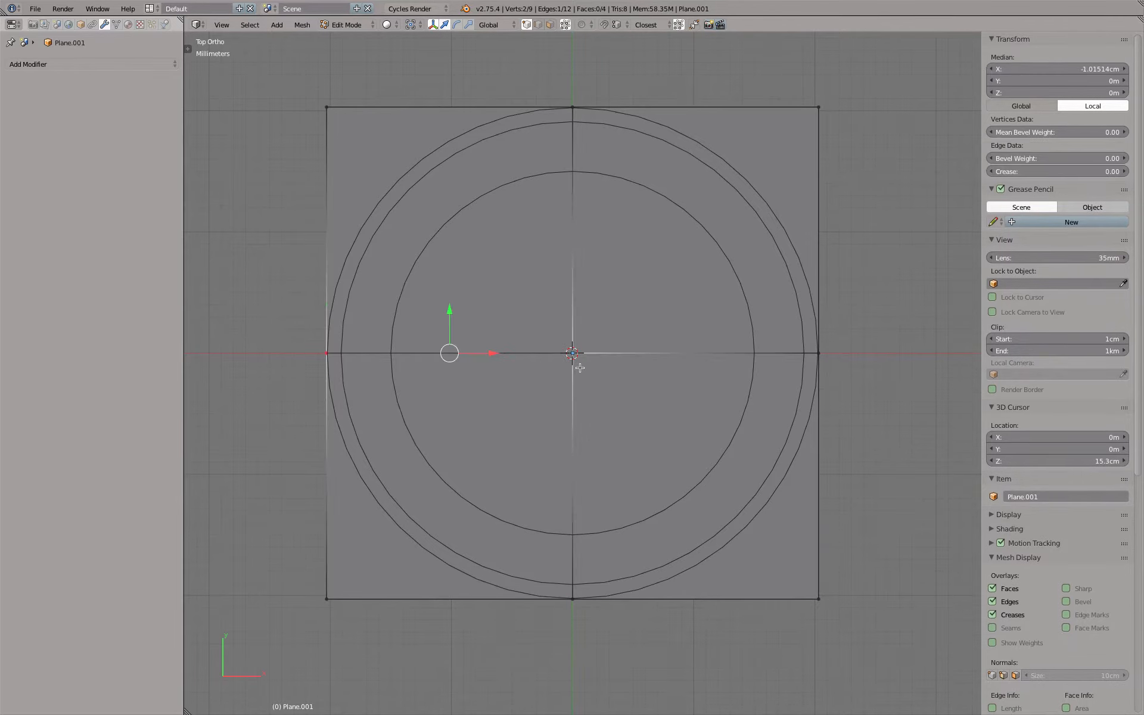
{"action": "left_click", "coordinate": [248, 25]}
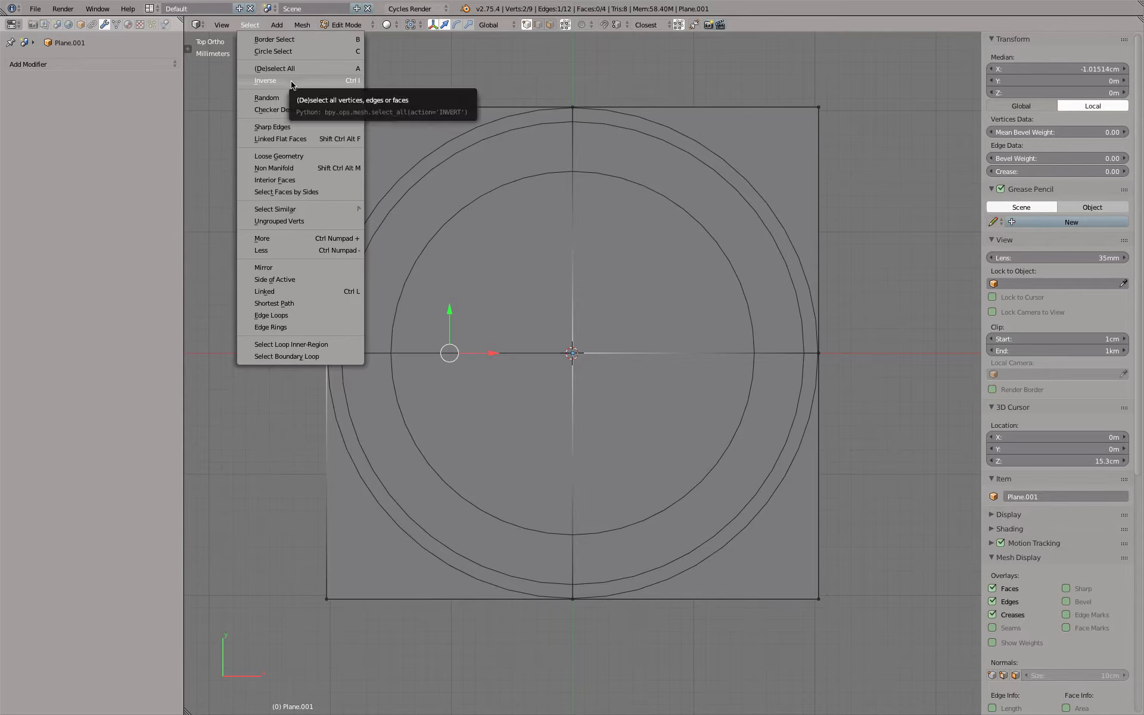
{"action": "key", "text": "ctrl+i"}
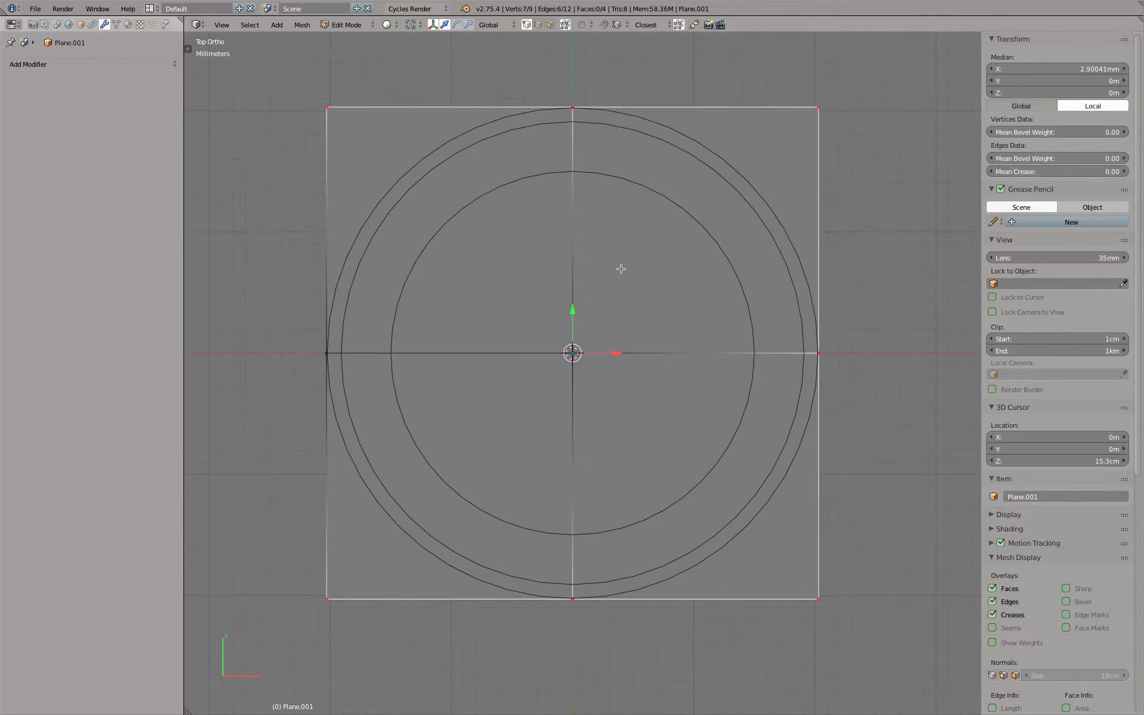
{"action": "key", "text": "x"}
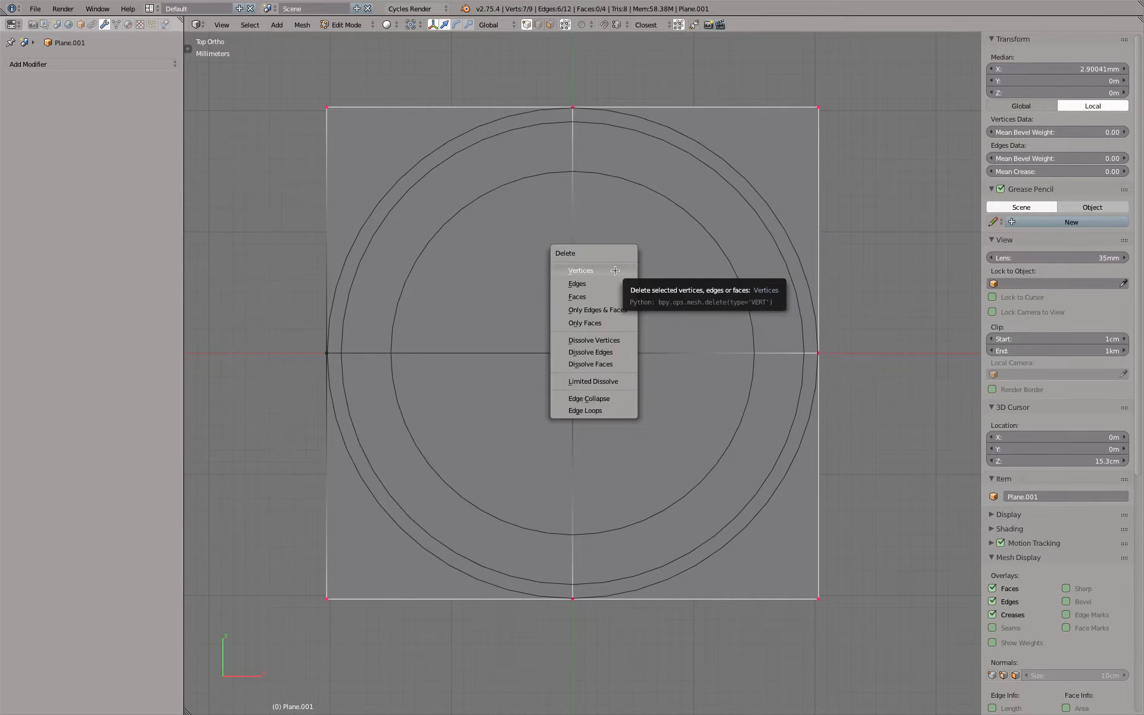
{"action": "left_click", "coordinate": [615, 271]}
Move the centre vertex along X to about -1.91 cm, onto the inner end of the lower rim curve
{"action": "right_click", "coordinate": [583, 352]}
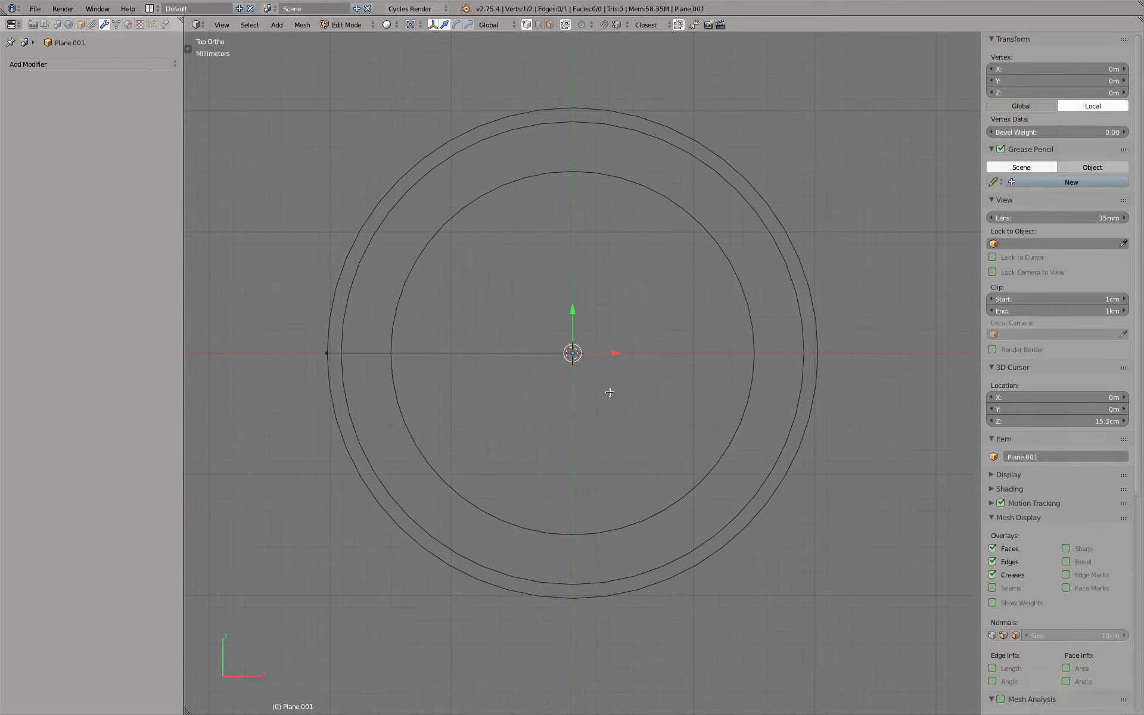
{"action": "middle_click_drag", "start_coordinate": [581, 351], "coordinate": [613, 295]}
{"action": "key", "text": "g"}
{"action": "key", "text": "x"}
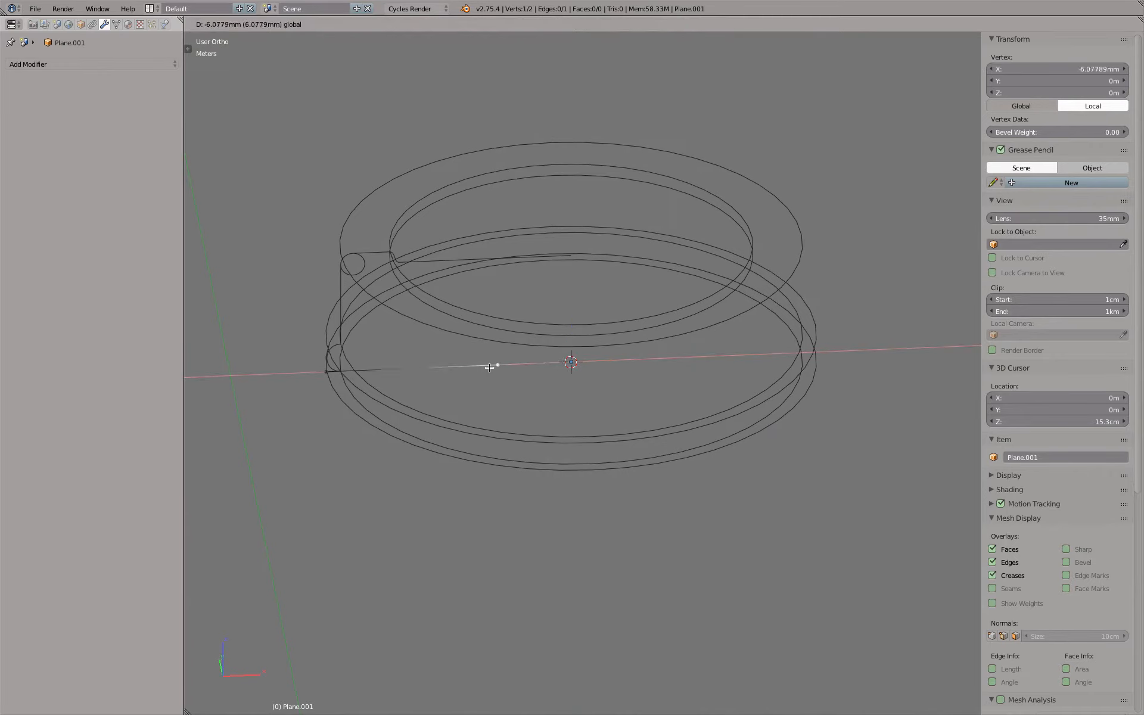
{"action": "left_click", "coordinate": [387, 372]}
{"action": "scroll", "coordinate": [309, 368], "scroll_direction": "up", "scroll_amount": 6}
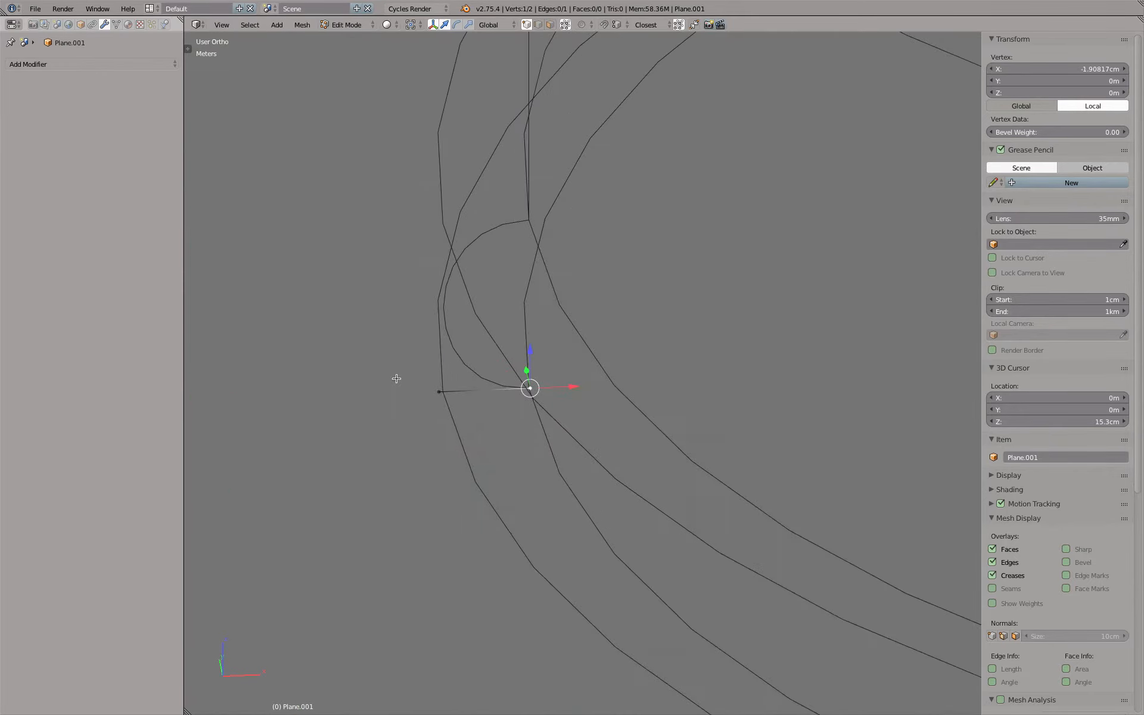
Extrude the outer vertex 2.5 mm up along Z and then inward along X to -1.91 cm, framing the rim curve
{"action": "right_click", "coordinate": [437, 392]}
{"action": "key", "text": "e"}
{"action": "key", "text": "z"}
{"action": "left_click", "coordinate": [441, 229]}
{"action": "key", "text": "e"}
{"action": "key", "text": "x"}
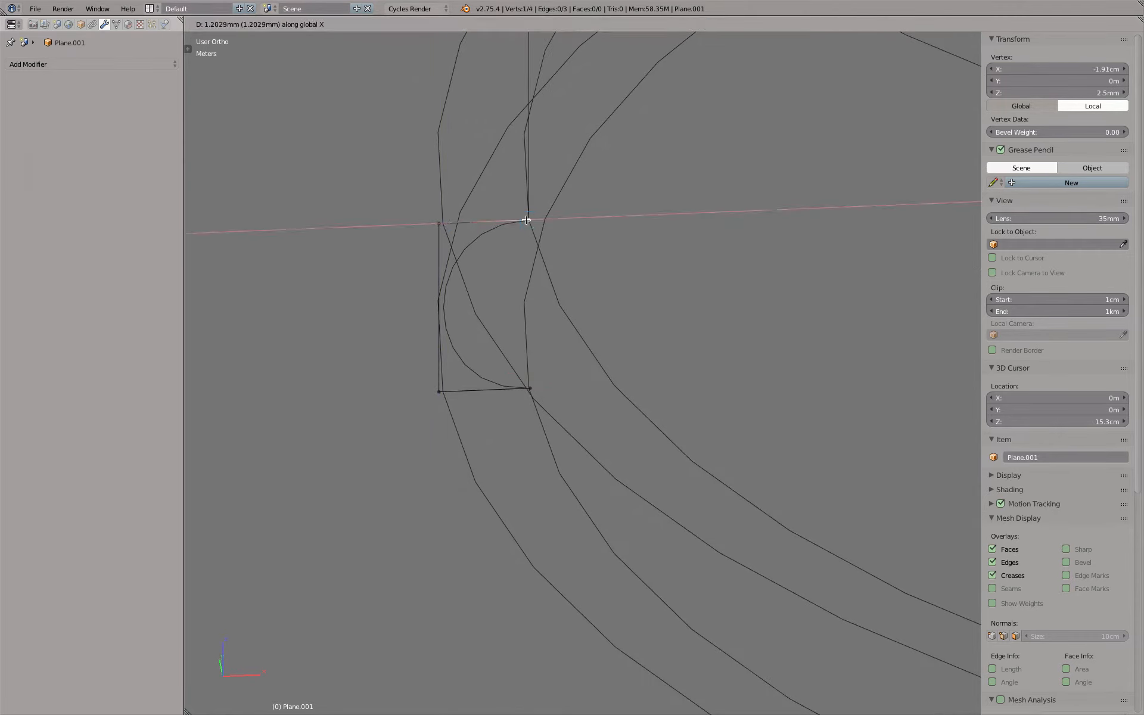
{"action": "left_click", "coordinate": [526, 220]}
In front view, extrude the vertex up the cap's side wall and raise it to Z 1.08 cm at the top line
{"action": "scroll", "coordinate": [527, 220], "scroll_direction": "down", "scroll_amount": 5}
{"action": "middle_click_drag", "start_coordinate": [564, 186], "coordinate": [526, 437], "text": "shift"}
{"action": "key", "text": "KP_1"}
{"action": "key", "text": "e"}
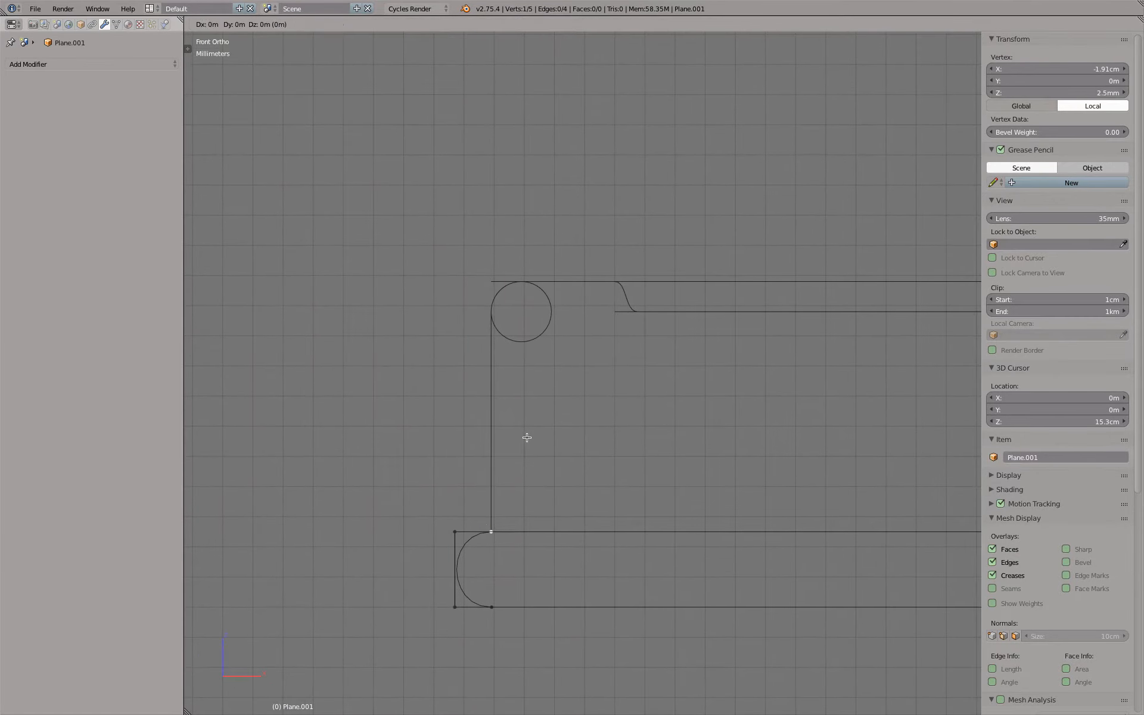
{"action": "key", "text": "z"}
{"action": "left_click", "coordinate": [492, 312]}
{"action": "scroll", "coordinate": [513, 309], "scroll_direction": "up", "scroll_amount": 5}
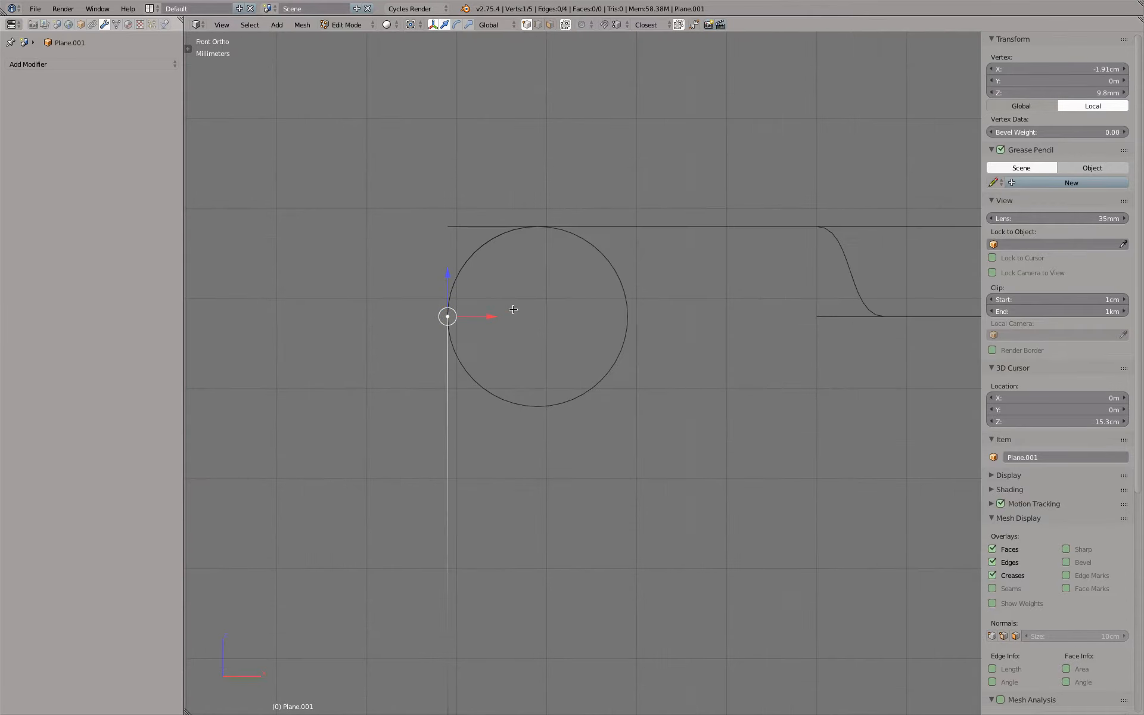
{"action": "key", "text": "g"}
{"action": "key", "text": "z"}
{"action": "left_click", "coordinate": [477, 250]}
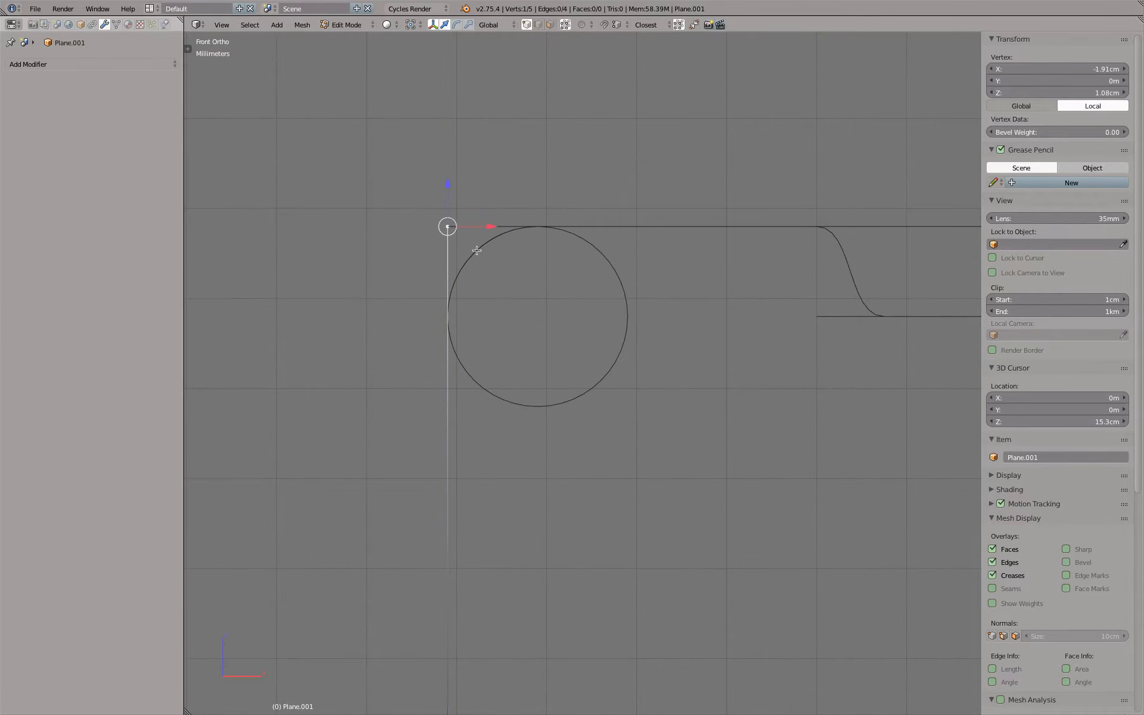
Extrude the top corner vertex along X to -1.5 cm, where the S-shaped curve begins
{"action": "scroll", "coordinate": [493, 275], "scroll_direction": "down", "scroll_amount": 6}
{"action": "key", "text": "e"}
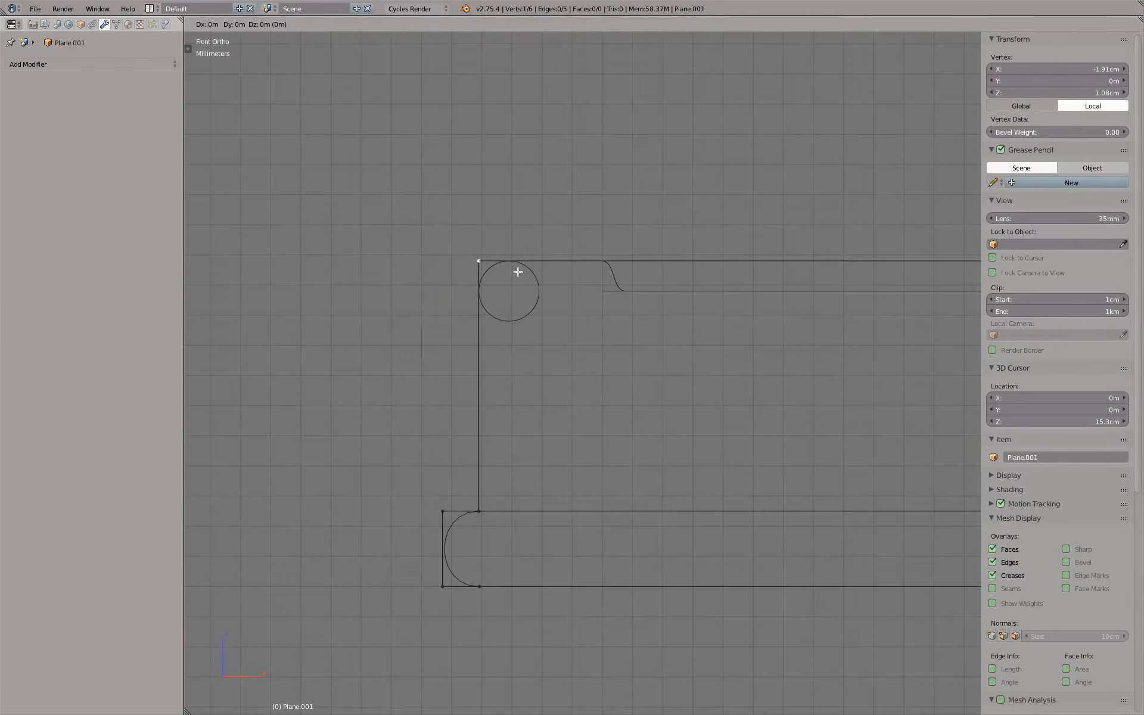
{"action": "key", "text": "x"}
{"action": "left_click", "coordinate": [637, 276]}
{"action": "scroll", "coordinate": [630, 273], "scroll_direction": "up", "scroll_amount": 7}
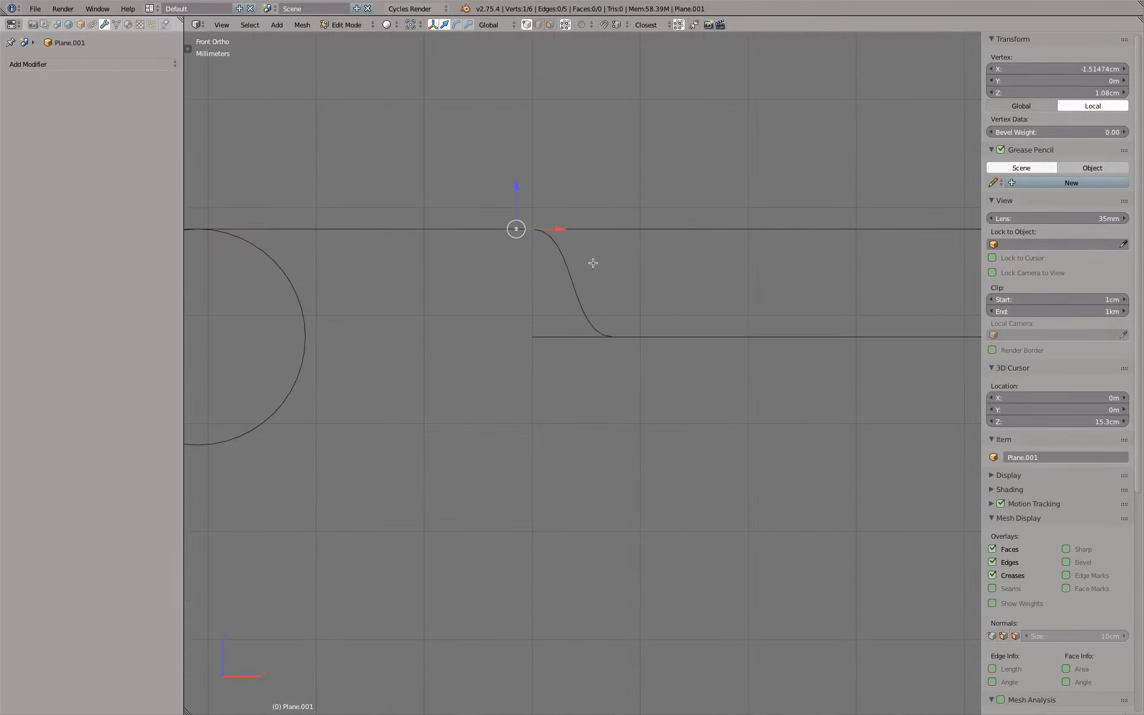
{"action": "middle_click_drag", "start_coordinate": [574, 222], "coordinate": [569, 234]}
{"action": "left_click_drag", "start_coordinate": [549, 257], "coordinate": [525, 261], "text": "ctrl"}
{"action": "middle_click_drag", "start_coordinate": [567, 304], "coordinate": [576, 327]}
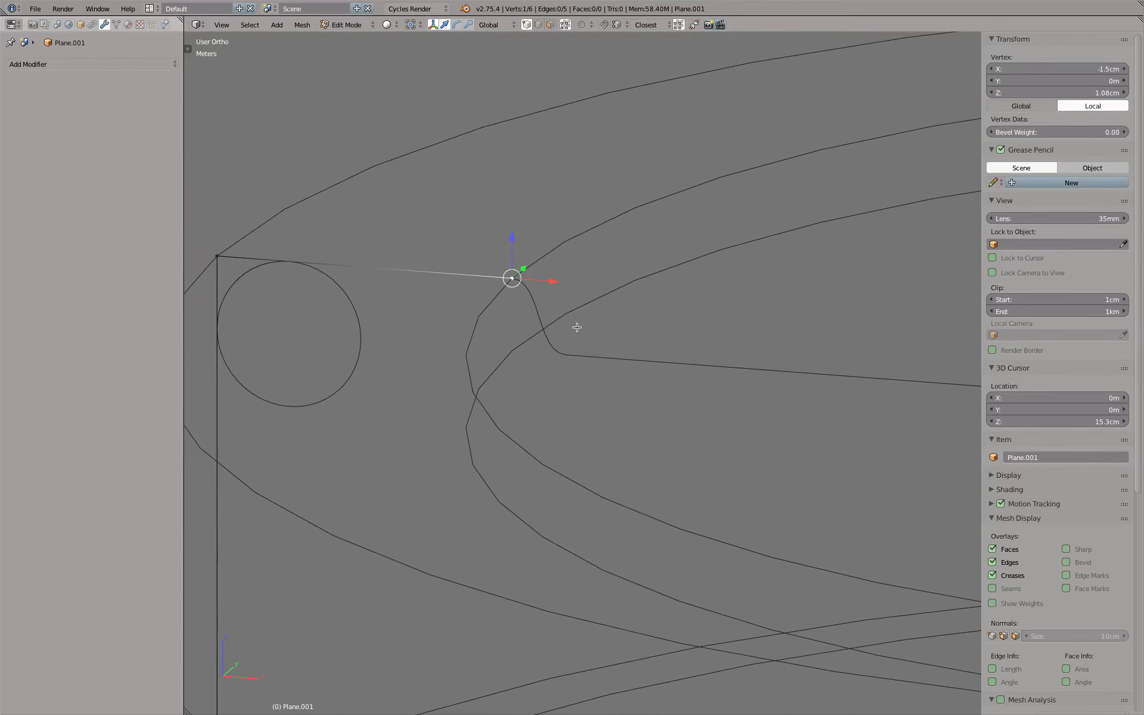
Extrude the vertex 1 mm down along Z and shift it along X to about -1.43 cm at the S-curve's lower end
{"action": "key", "text": "e"}
{"action": "key", "text": "z"}
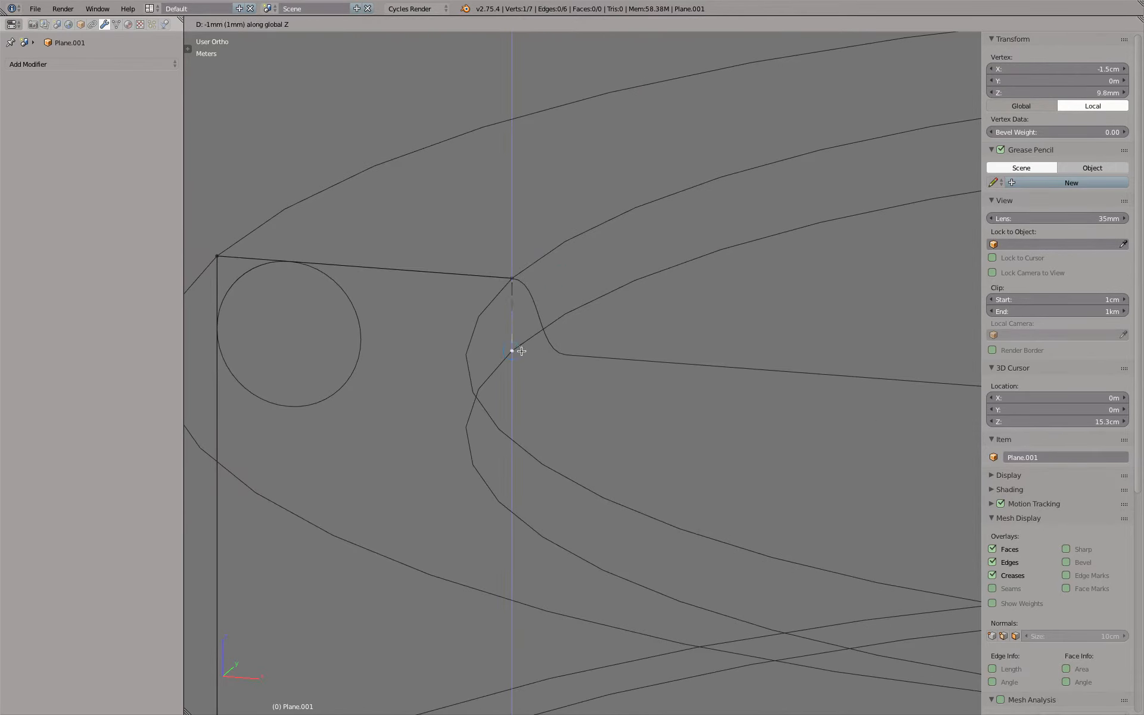
{"action": "left_click", "coordinate": [521, 351]}
{"action": "left_click_drag", "start_coordinate": [550, 356], "coordinate": [605, 358]}
{"action": "scroll", "coordinate": [654, 394], "scroll_direction": "down", "scroll_amount": 8}
Extrude the last vertex along X towards the cap's centre and set its X coordinate to 0
{"action": "key", "text": "e"}
{"action": "key", "text": "x"}
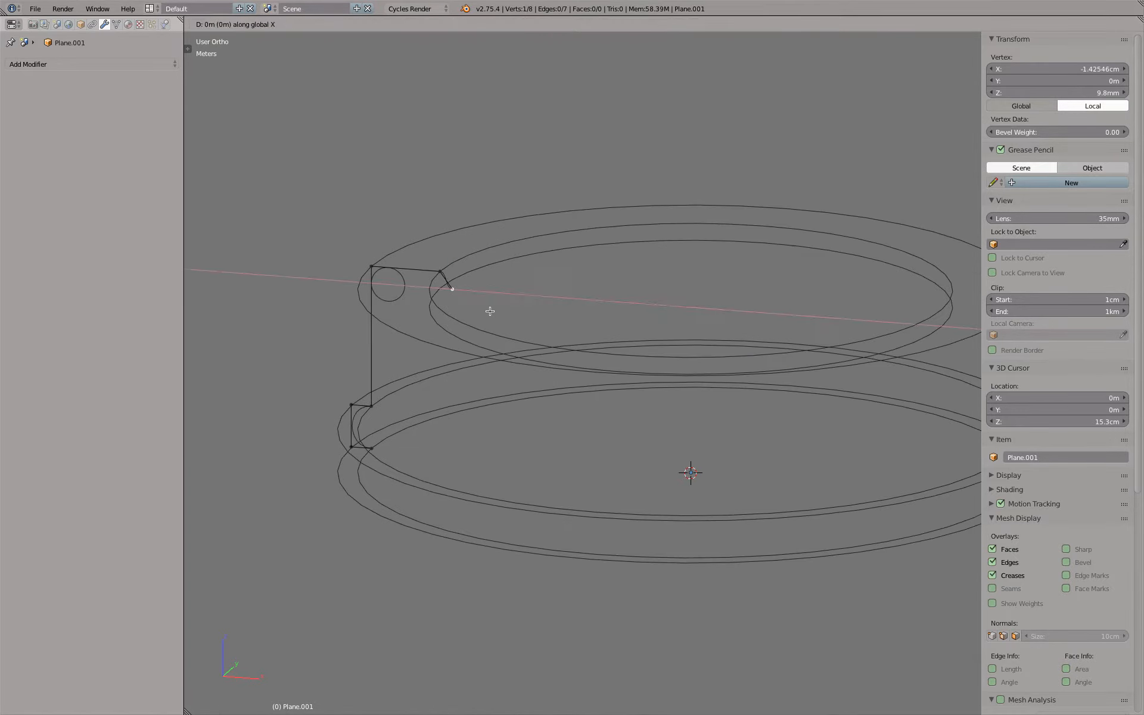
{"action": "left_click", "coordinate": [711, 307]}
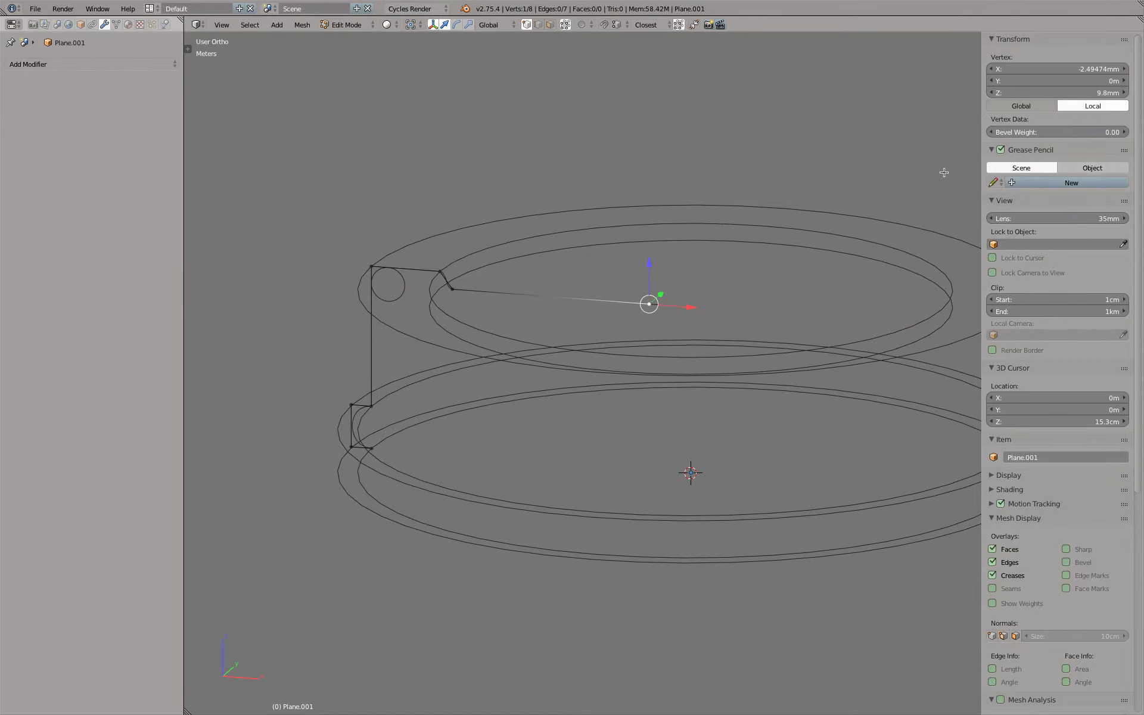
{"action": "left_click", "coordinate": [1046, 68]}
{"action": "type", "text": "0"}
{"action": "key", "text": "Return"}
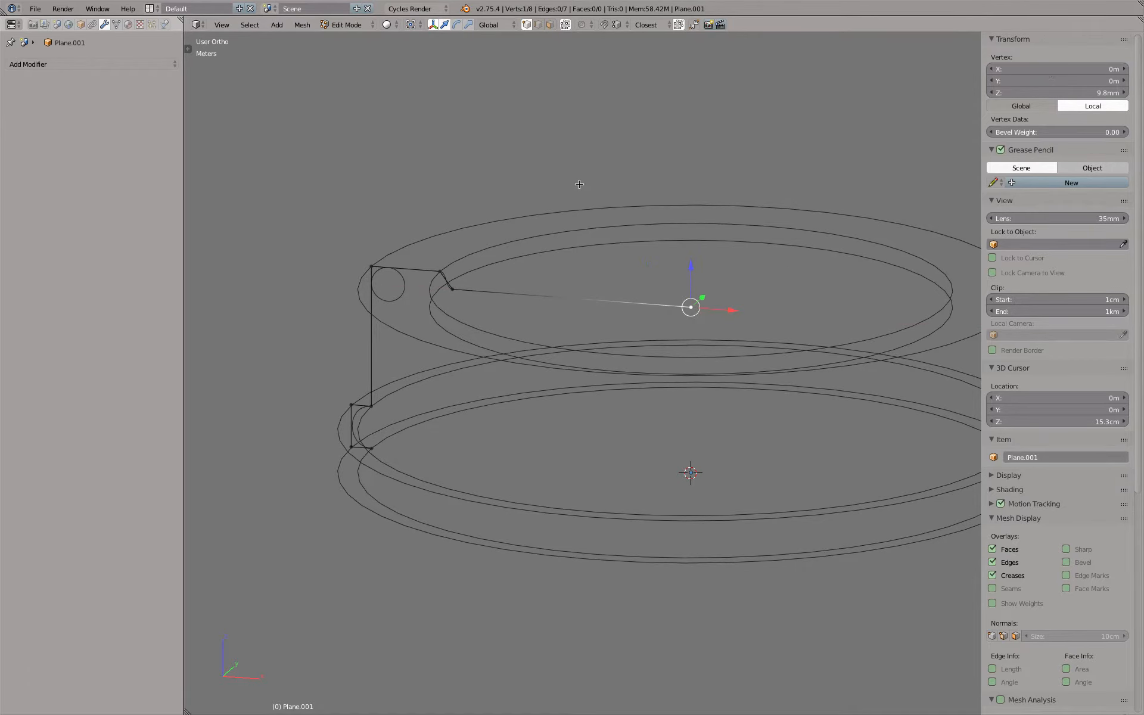
Return to Object Mode, move the traced mesh profile to layer 5, and show layers 1 and 5 together
{"action": "key", "text": "Tab"}
{"action": "key", "text": "KP_1"}
{"action": "key", "text": "KP_8"}
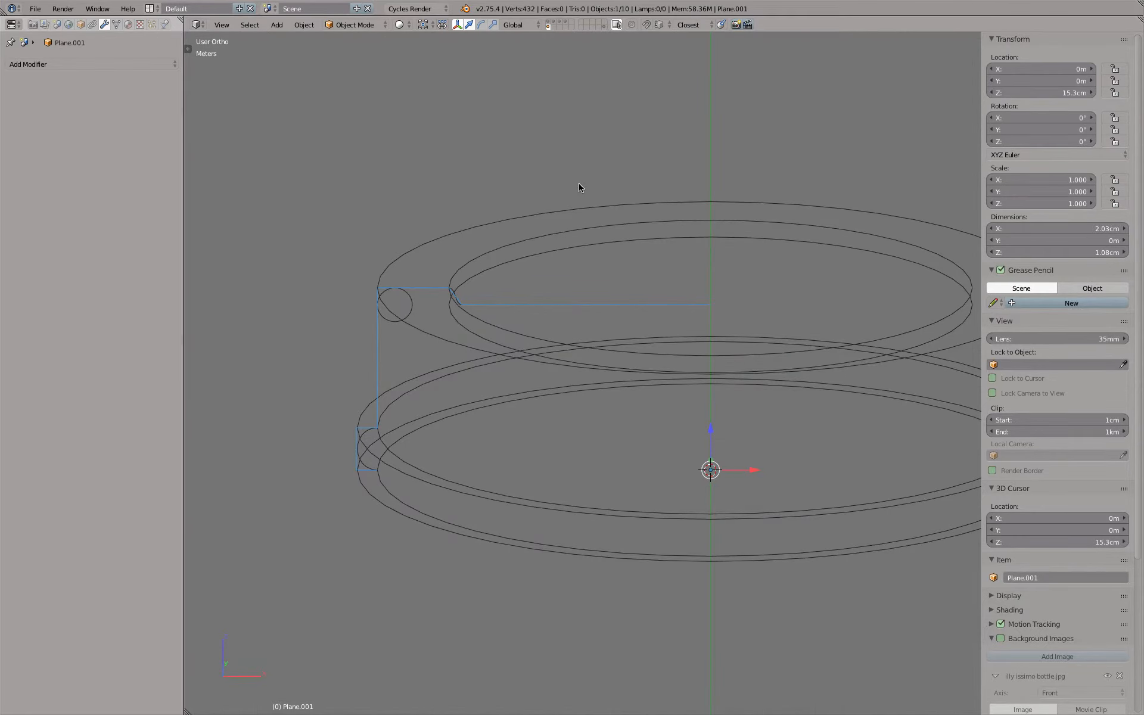
{"action": "key", "text": "m"}
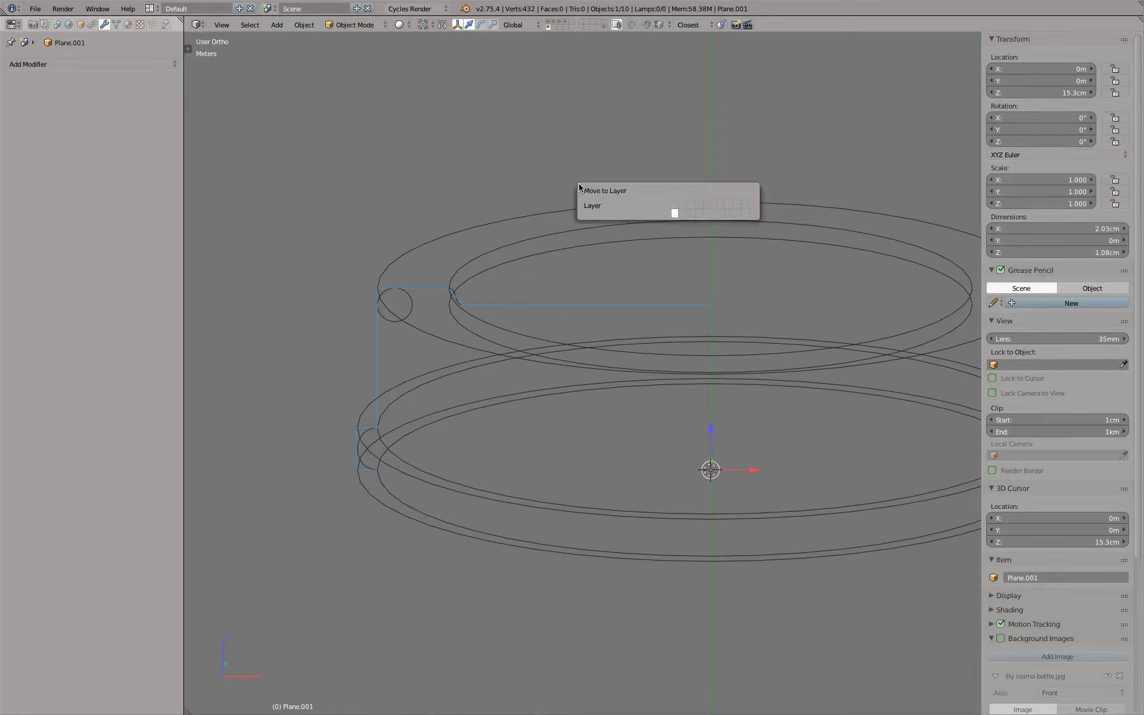
{"action": "key", "text": "5"}
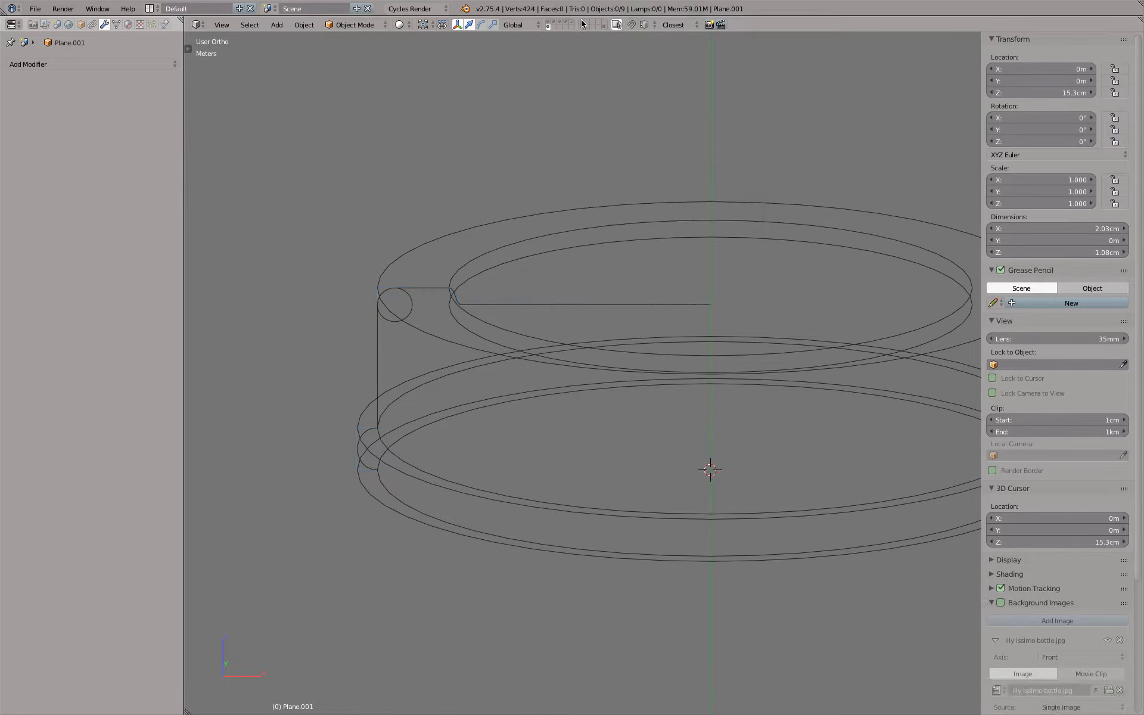
{"action": "left_click", "coordinate": [572, 23]}
{"action": "left_click", "coordinate": [549, 23], "text": "shift"}
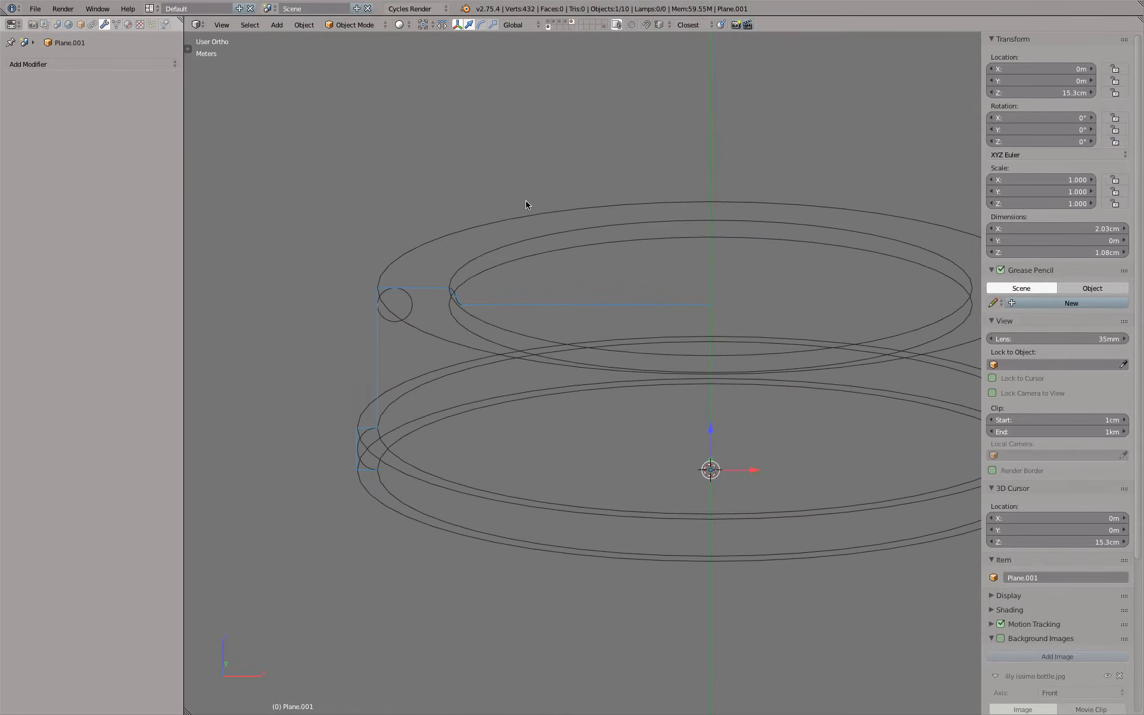
Add a Screw modifier to the traced mesh profile with 6 steps for both viewport and render
{"action": "key", "text": "KP_1"}
{"action": "scroll", "coordinate": [416, 268], "scroll_direction": "up", "scroll_amount": 5}
{"action": "scroll", "coordinate": [555, 287], "scroll_direction": "up", "scroll_amount": 4}
{"action": "scroll", "coordinate": [554, 286], "scroll_direction": "down", "scroll_amount": 11}
{"action": "middle_click_drag", "start_coordinate": [554, 286], "coordinate": [538, 311]}
{"action": "left_click", "coordinate": [125, 63]}
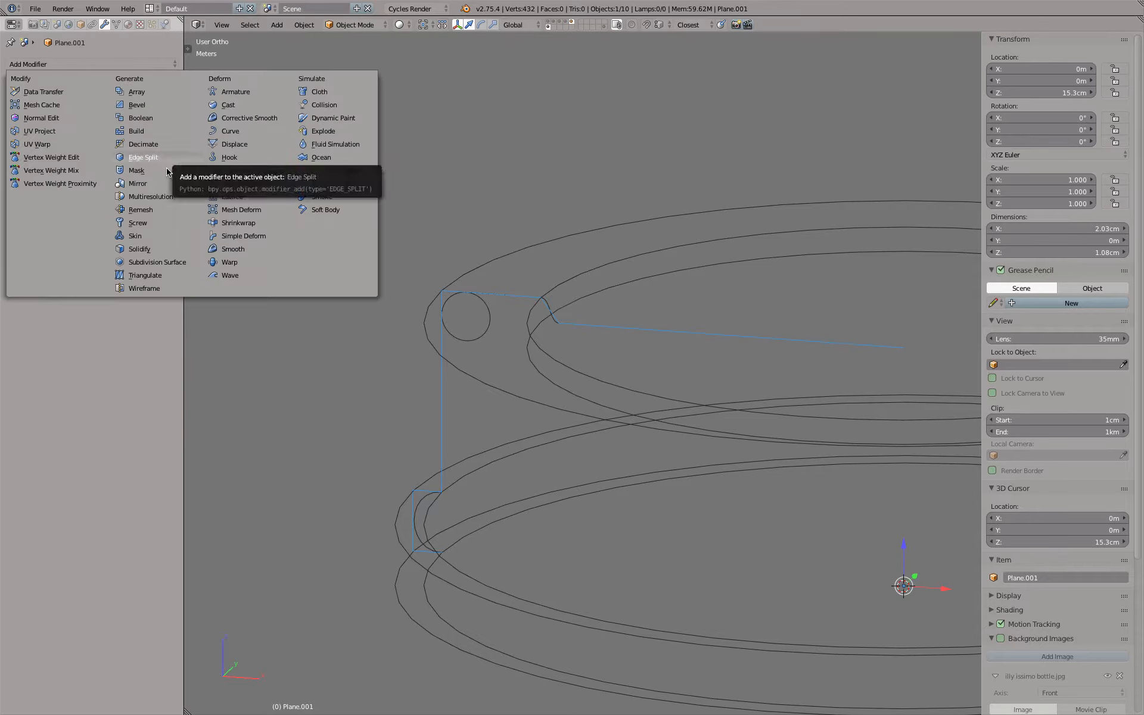
{"action": "left_click", "coordinate": [160, 223]}
{"action": "left_click_drag", "start_coordinate": [67, 160], "coordinate": [67, 173]}
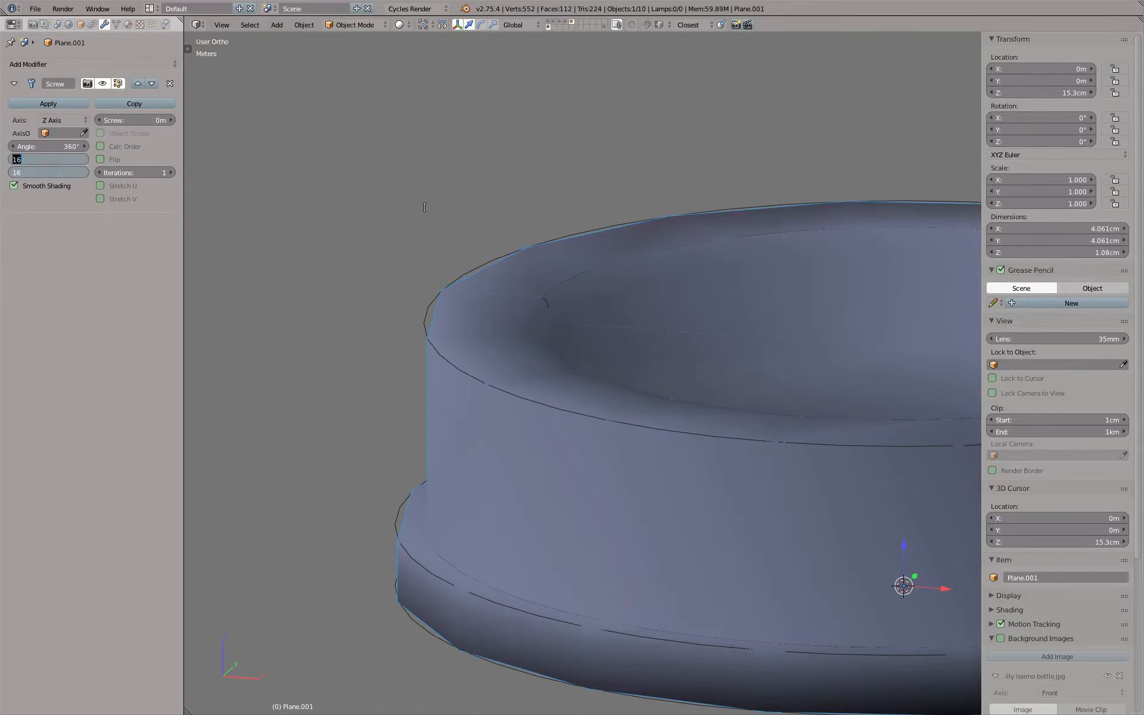
{"action": "type", "text": "6"}
{"action": "key", "text": "Return"}
{"action": "scroll", "coordinate": [603, 245], "scroll_direction": "down", "scroll_amount": 3}
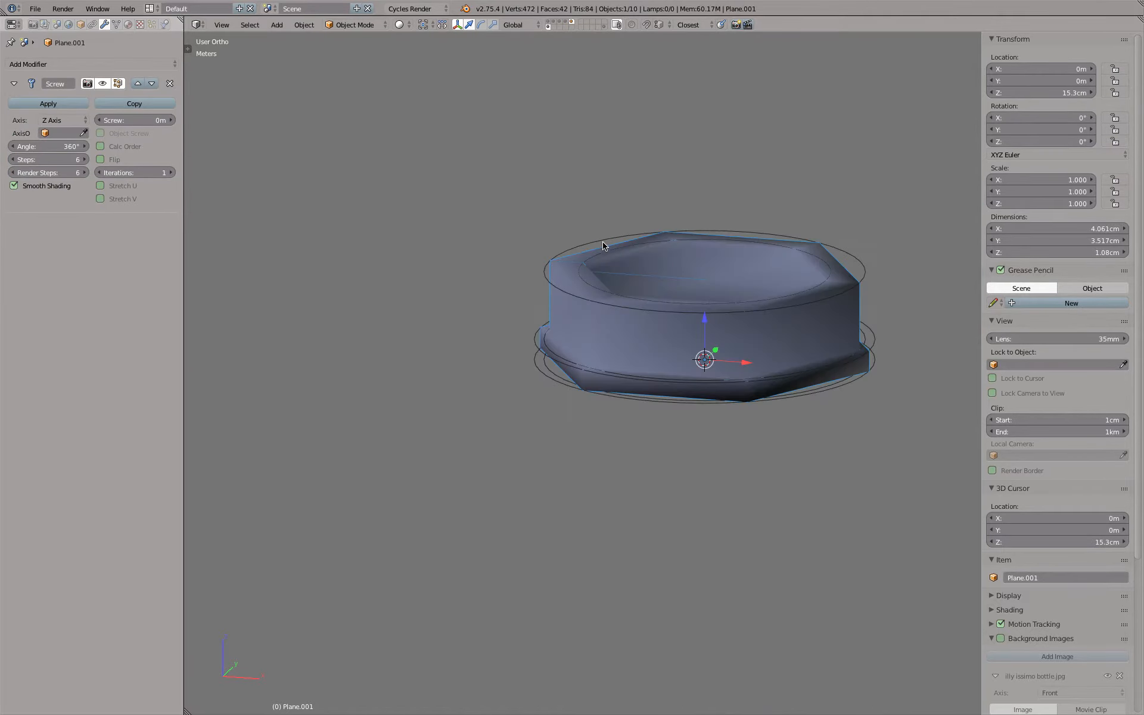
In top view, add a mesh plane beyond the cap at about X 1.06 cm, Y 5.15 cm
{"action": "key", "text": "KP_7"}
{"action": "middle_click_drag", "start_coordinate": [631, 223], "coordinate": [417, 263], "text": "shift"}
{"action": "scroll", "coordinate": [452, 317], "scroll_direction": "down", "scroll_amount": 3}
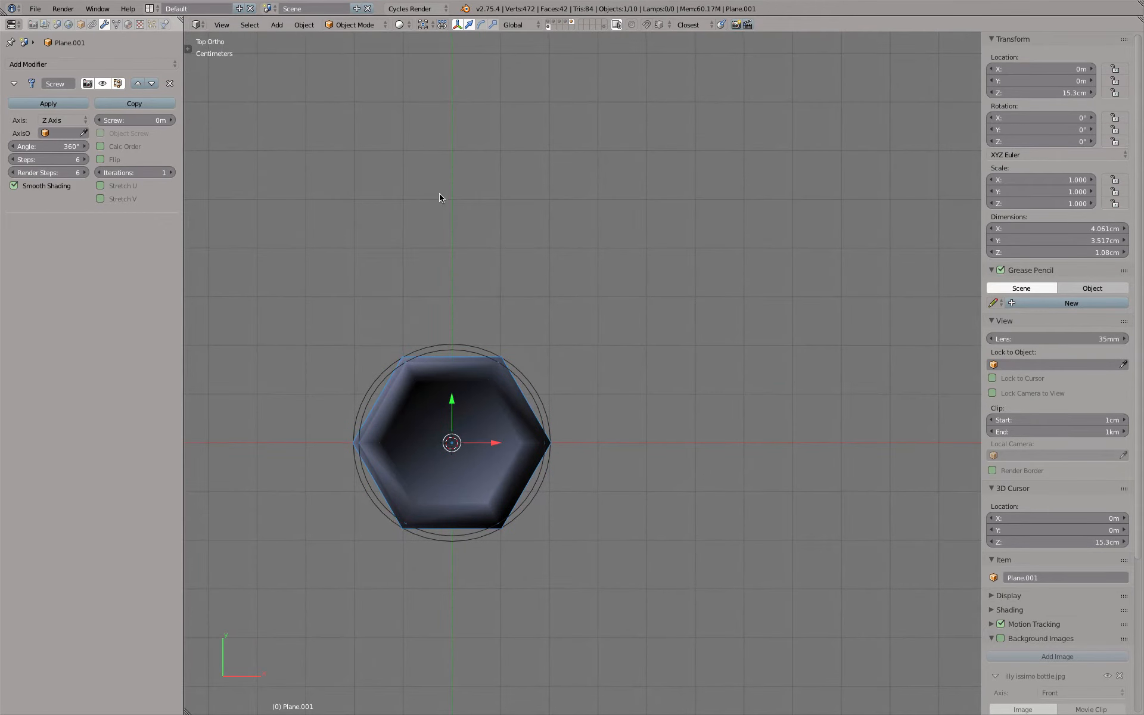
{"action": "left_click", "coordinate": [503, 194]}
{"action": "key", "text": "shift+a"}
{"action": "mouse_move", "coordinate": [529, 194]}
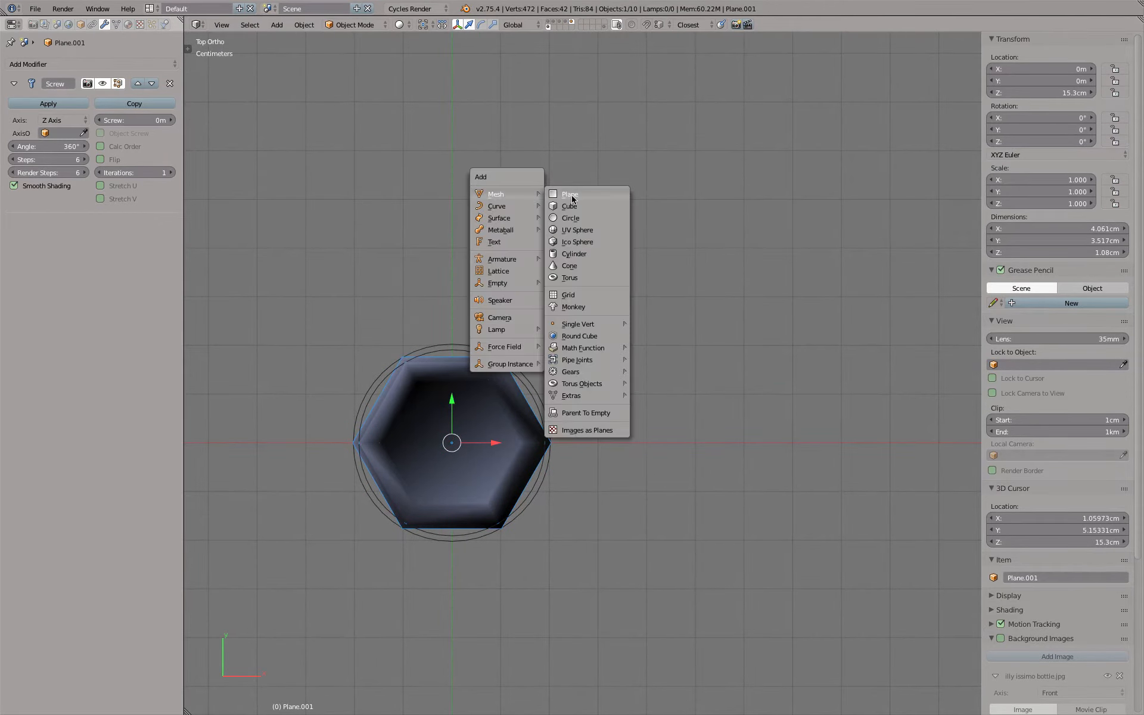
{"action": "left_click", "coordinate": [580, 193]}
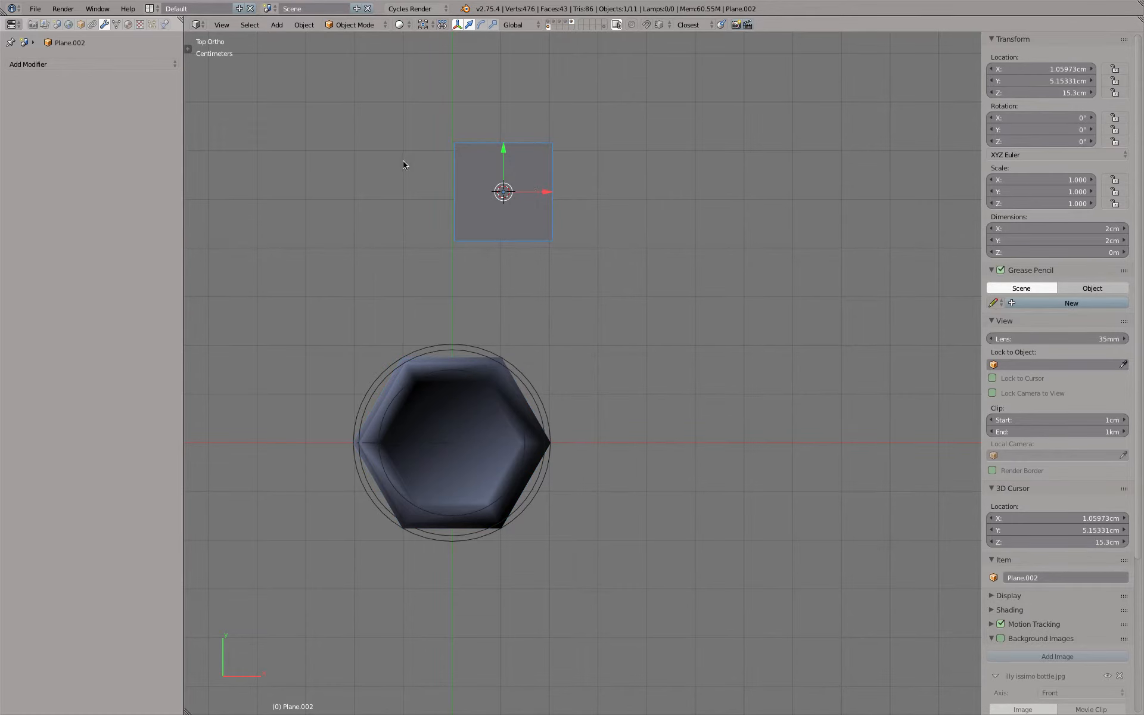
Delete the new plane's face, keeping its four edges as a square outline, and return to Object Mode
{"action": "key", "text": "Tab"}
{"action": "right_click", "coordinate": [455, 143]}
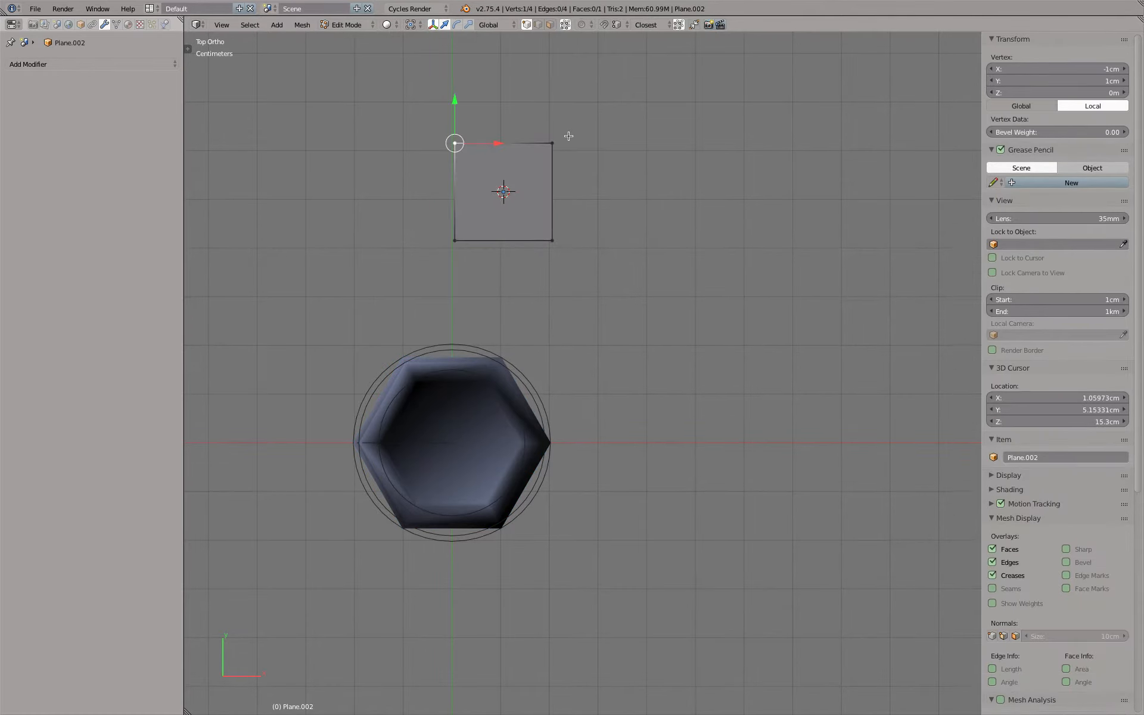
{"action": "right_click", "coordinate": [554, 143], "text": "shift"}
{"action": "key", "text": "x"}
{"action": "left_click", "coordinate": [563, 150]}
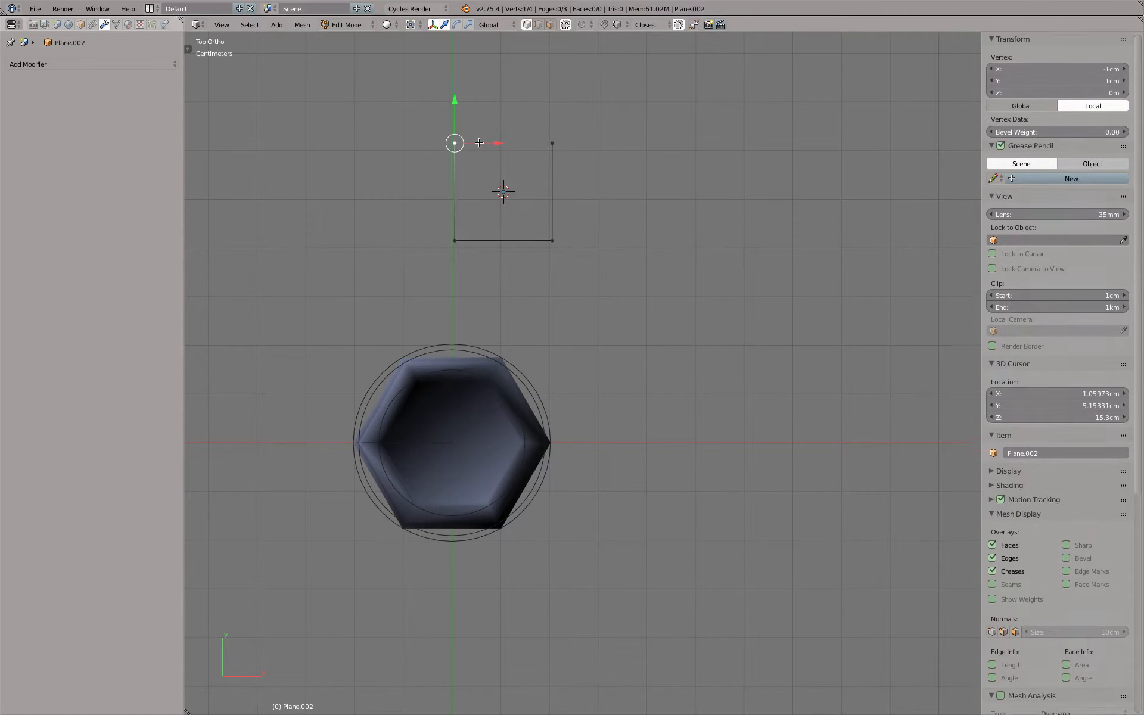
{"action": "key", "text": "Tab"}
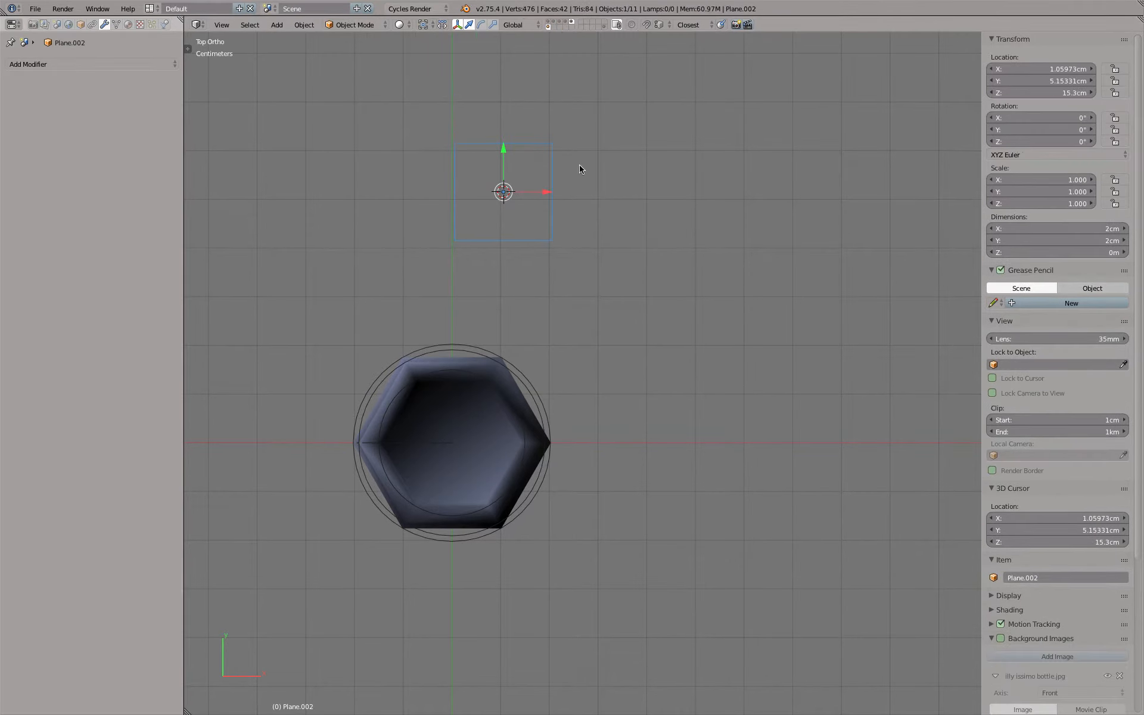
Add a mesh circle with 6 vertices and a 1 cm radius and move it along X to about 4.11 cm
{"action": "middle_click_drag", "start_coordinate": [580, 164], "coordinate": [488, 178], "text": "shift"}
{"action": "scroll", "coordinate": [444, 184], "scroll_direction": "up", "scroll_amount": 2}
{"action": "key", "text": "shift+a"}
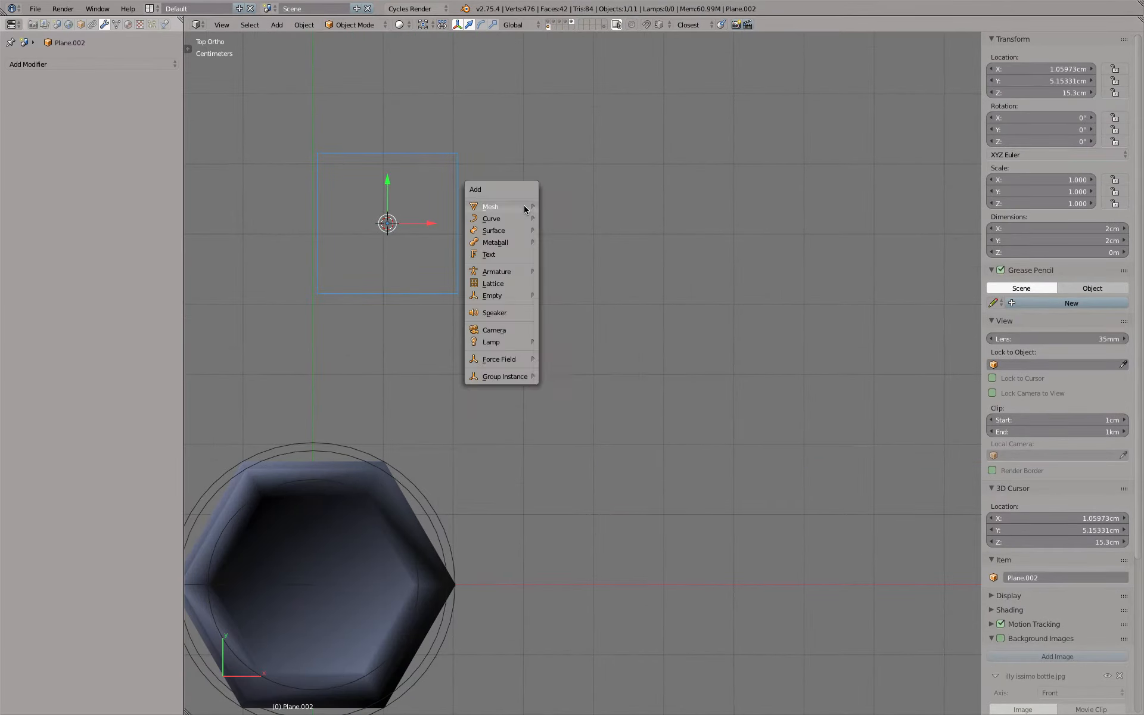
{"action": "mouse_move", "coordinate": [524, 206]}
{"action": "left_click", "coordinate": [574, 234]}
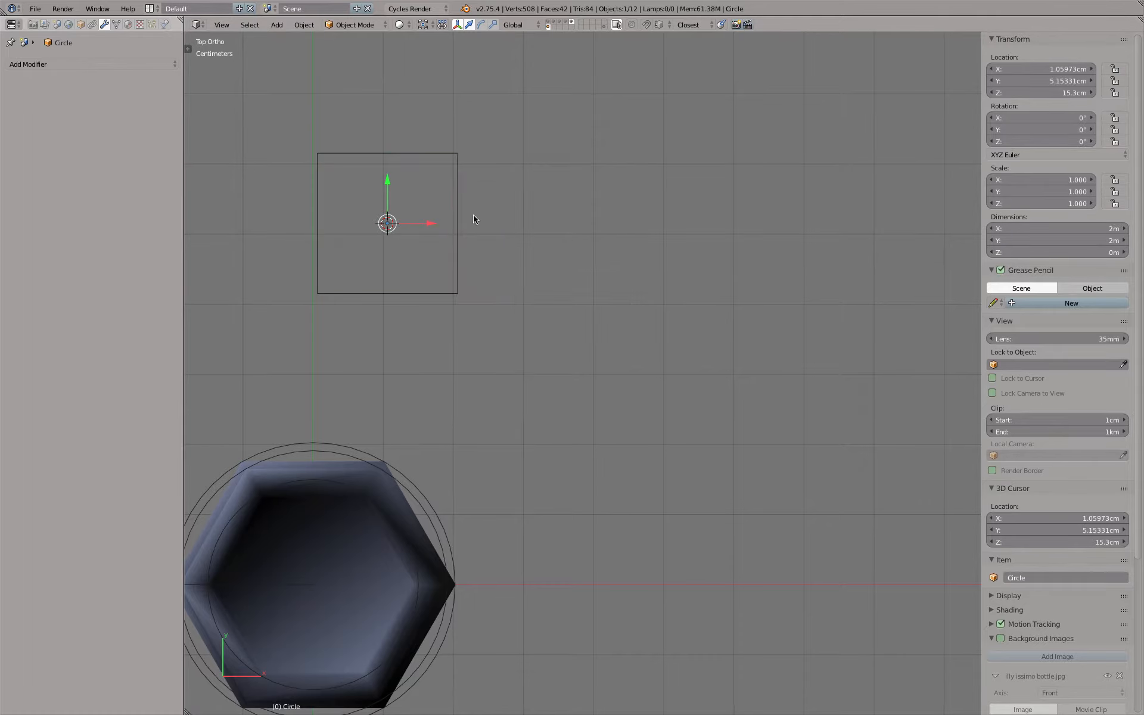
{"action": "key", "text": "F6"}
{"action": "left_click", "coordinate": [602, 237]}
{"action": "type", "text": "6"}
{"action": "key", "text": "Tab"}
{"action": "type", "text": "1cm"}
{"action": "key", "text": "Return"}
{"action": "left_click_drag", "start_coordinate": [433, 226], "coordinate": [649, 231]}
Add a Subdivision Surface modifier to the square outline and set its view subdivisions to 3
{"action": "key", "text": "a"}
{"action": "right_click", "coordinate": [456, 160]}
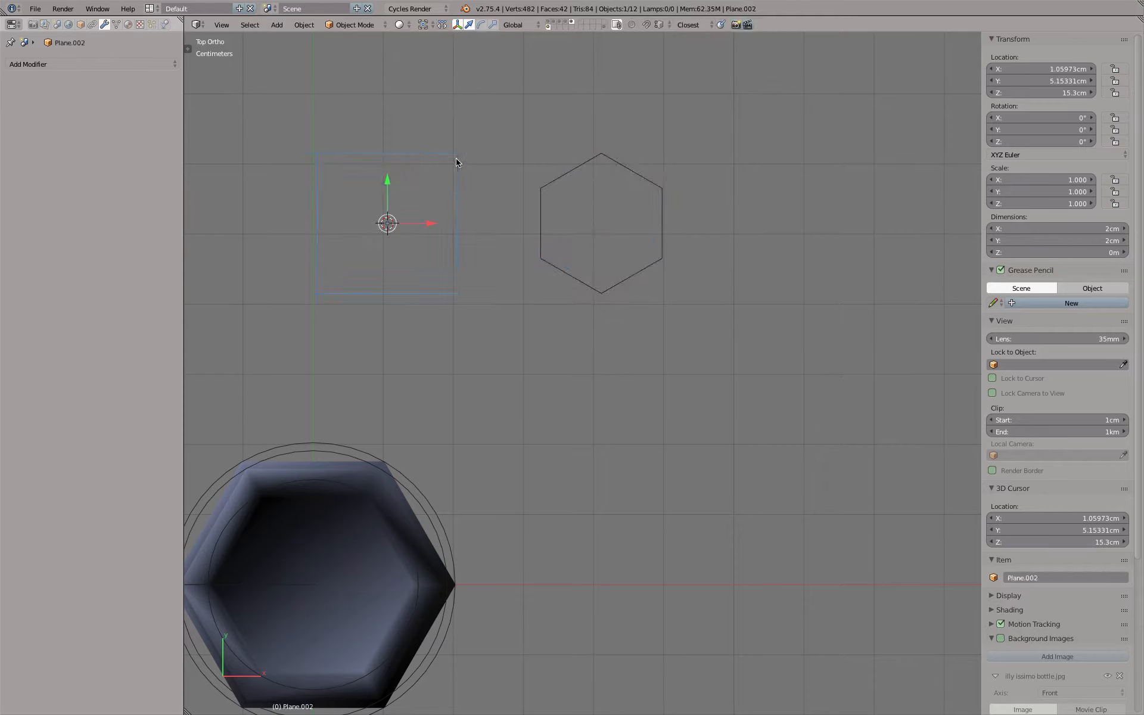
{"action": "left_click", "coordinate": [85, 68]}
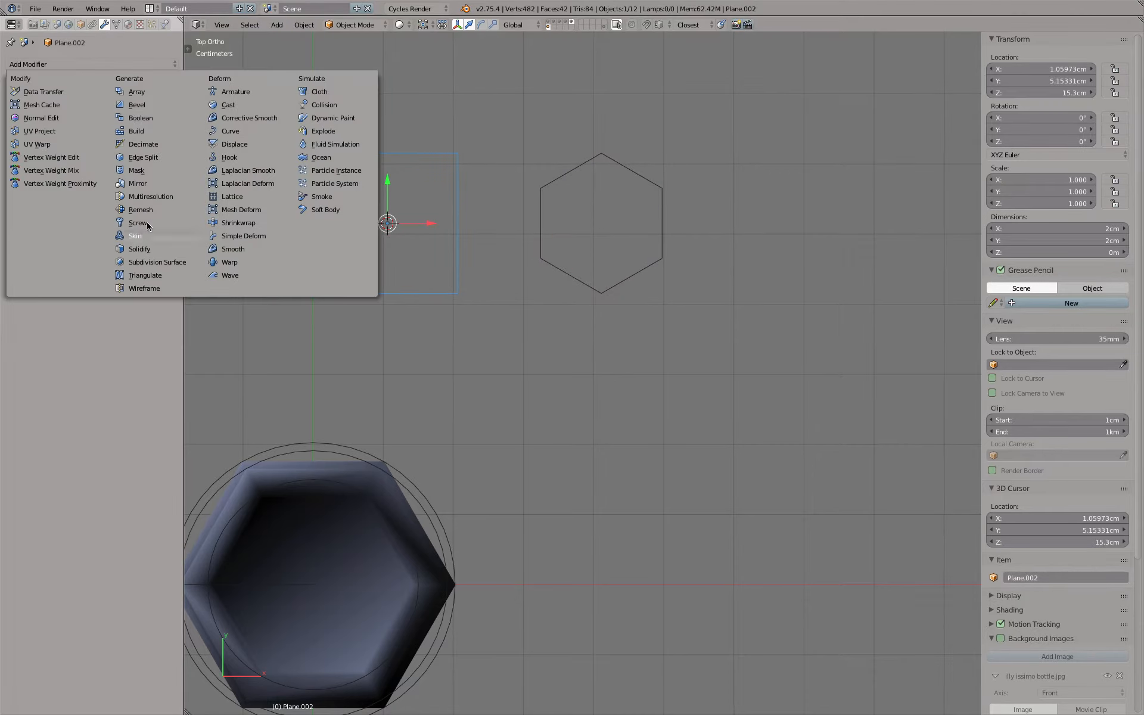
{"action": "left_click", "coordinate": [159, 261]}
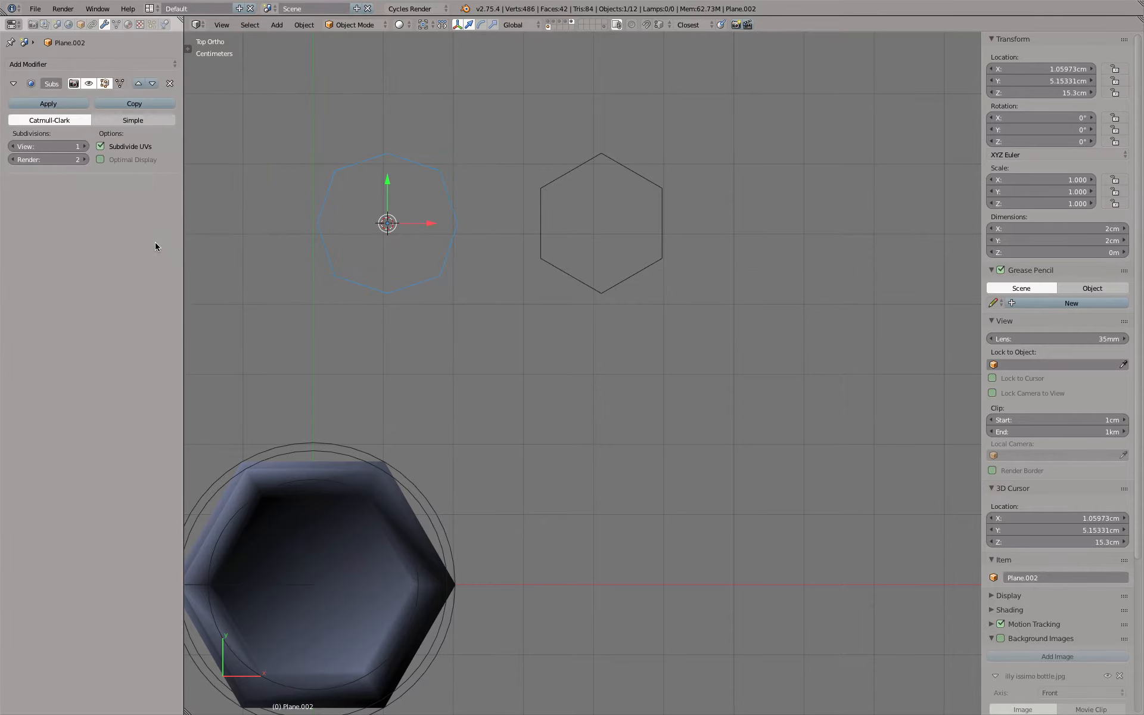
{"action": "left_click", "coordinate": [85, 146]}
Add a Subdivision Surface modifier to the hexagonal circle and set its view subdivisions to 3
{"action": "right_click", "coordinate": [573, 174]}
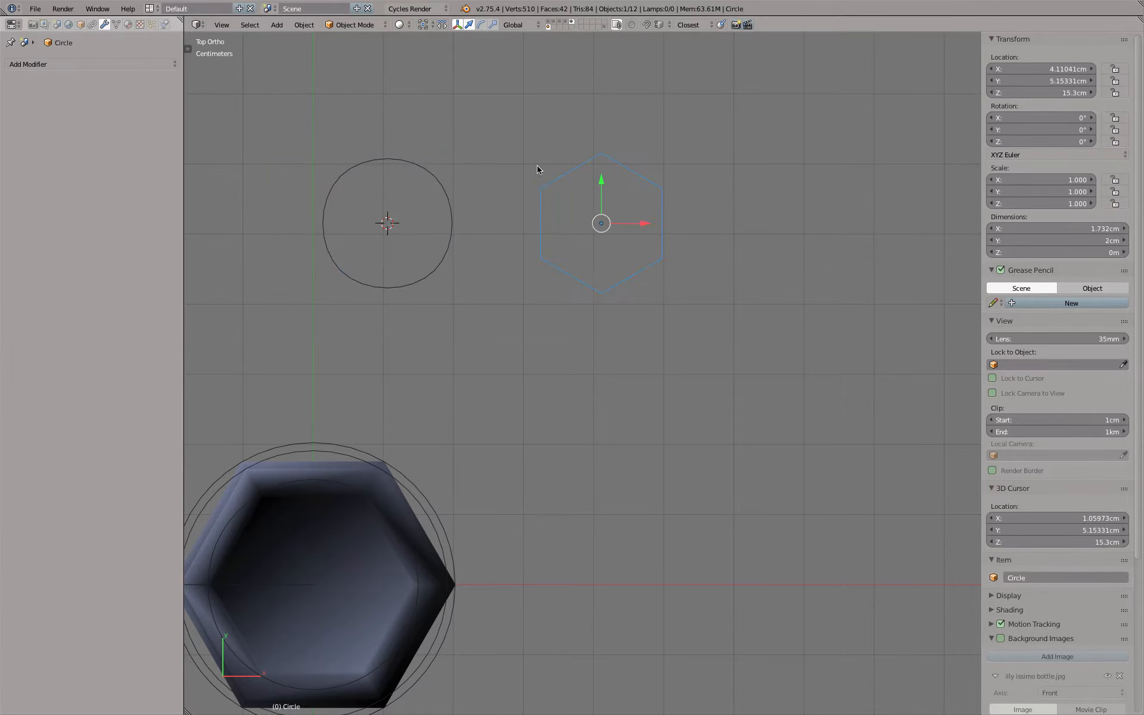
{"action": "left_click", "coordinate": [77, 65]}
{"action": "left_click", "coordinate": [152, 263]}
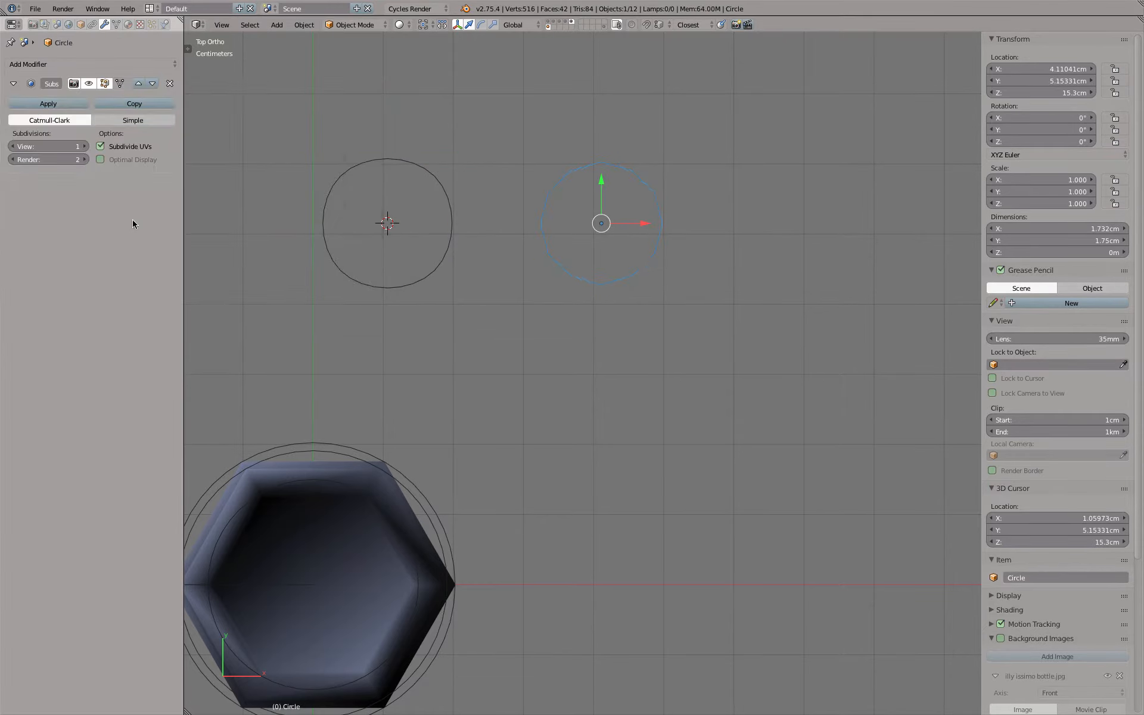
{"action": "left_click", "coordinate": [84, 146]}
{"action": "left_click", "coordinate": [84, 146]}
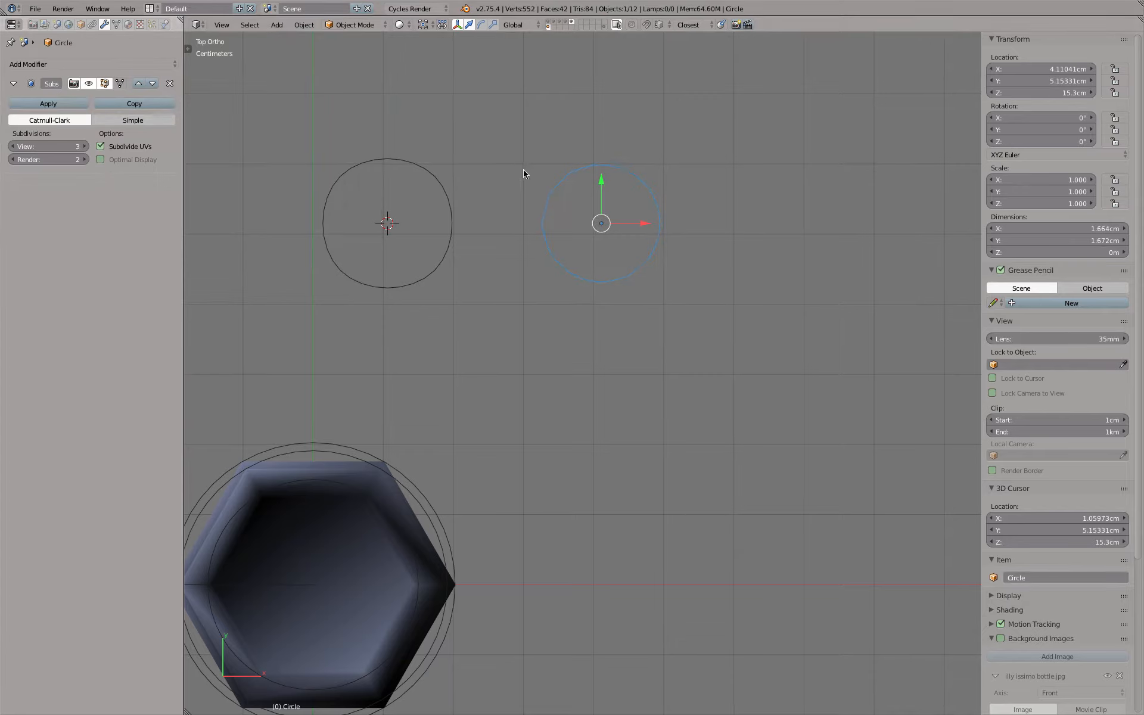
Copy the subdivided square's X location to the hexagonal circle so both share the same centre
{"action": "key", "text": "a"}
{"action": "right_click", "coordinate": [578, 176]}
{"action": "right_click", "coordinate": [436, 176], "text": "shift"}
{"action": "right_click", "coordinate": [1013, 69]}
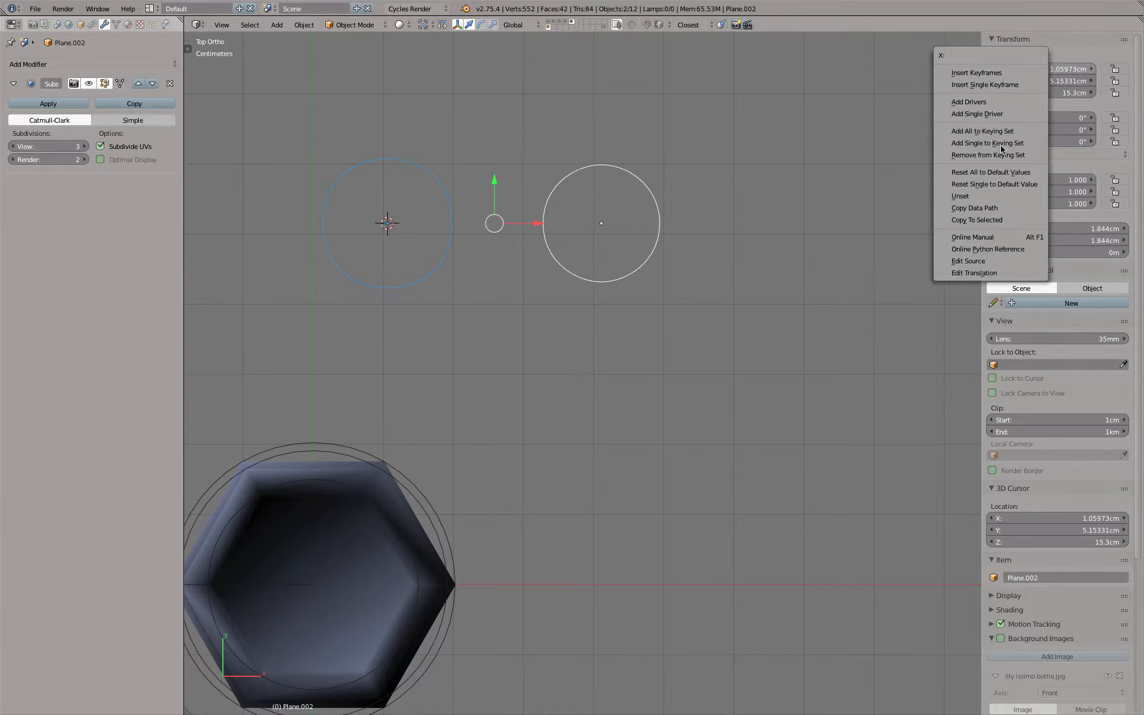
{"action": "left_click", "coordinate": [977, 224]}
Scale the hexagonal circle by about 1.102 to match the size of the subdivided square
{"action": "scroll", "coordinate": [363, 130], "scroll_direction": "up", "scroll_amount": 3}
{"action": "middle_click_drag", "start_coordinate": [373, 201], "coordinate": [437, 194], "text": "shift"}
{"action": "right_click", "coordinate": [488, 192]}
{"action": "scroll", "coordinate": [538, 192], "scroll_direction": "up", "scroll_amount": 2}
{"action": "key", "text": "s"}
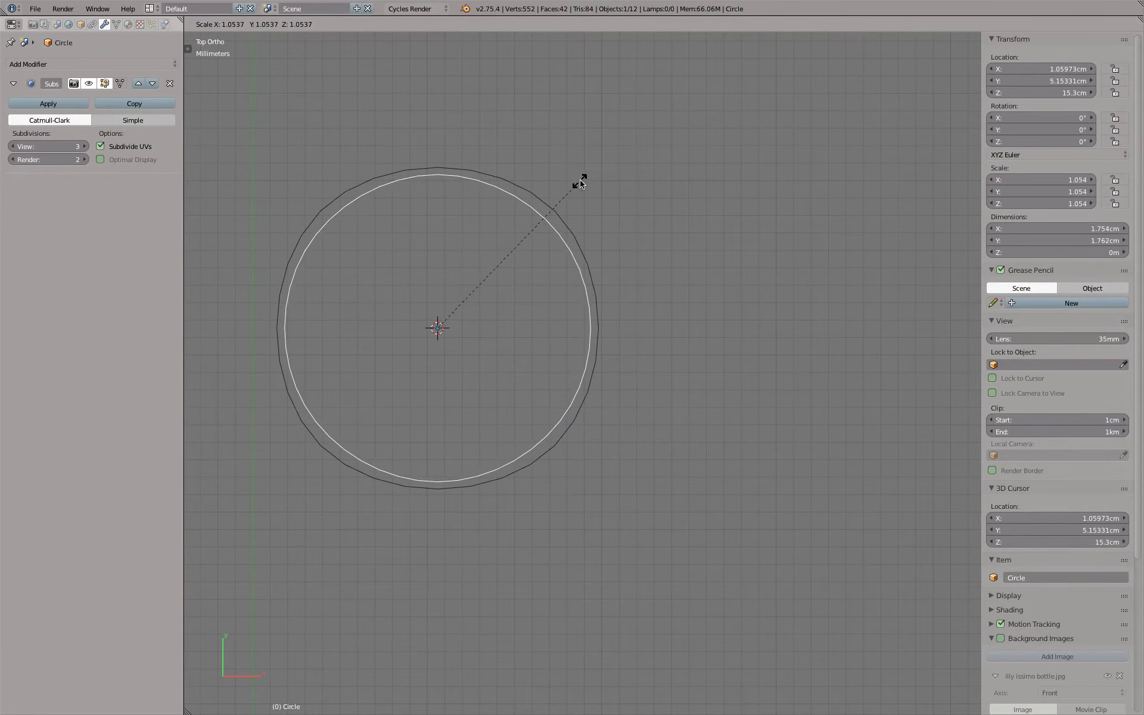
{"action": "left_click", "coordinate": [587, 178]}
Compare the roundness of the two overlapping shapes and examine each one's control outline in Edit Mode
{"action": "right_click", "coordinate": [498, 184]}
{"action": "key", "text": "Tab"}
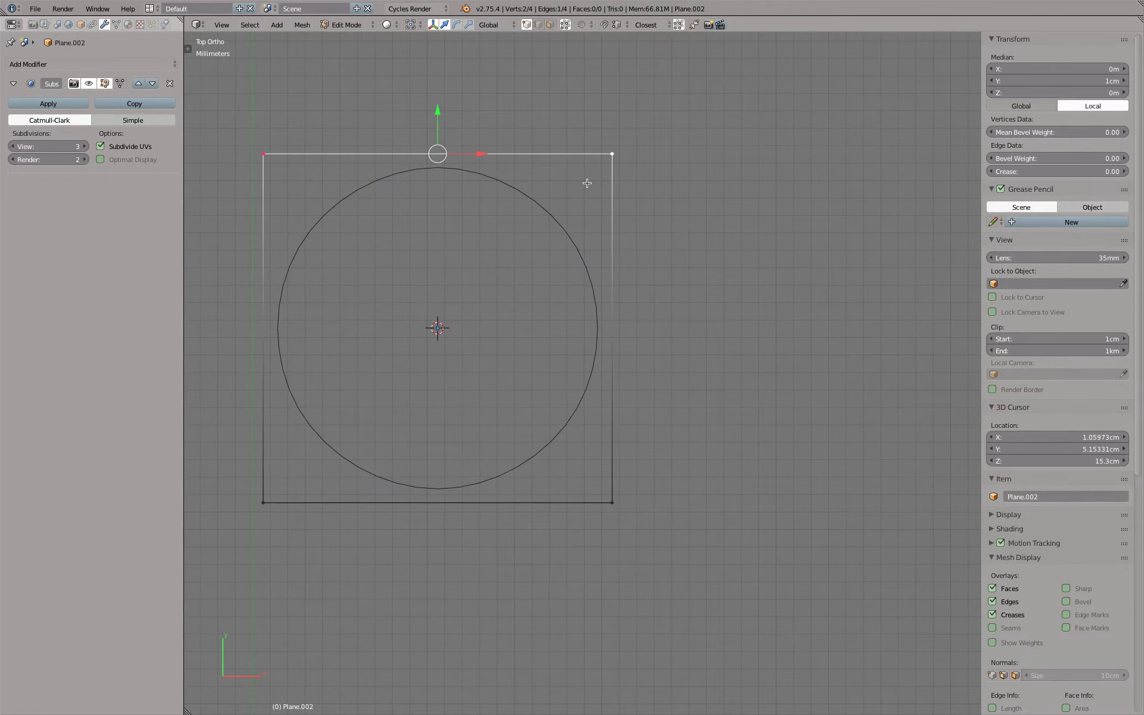
{"action": "key", "text": "Tab"}
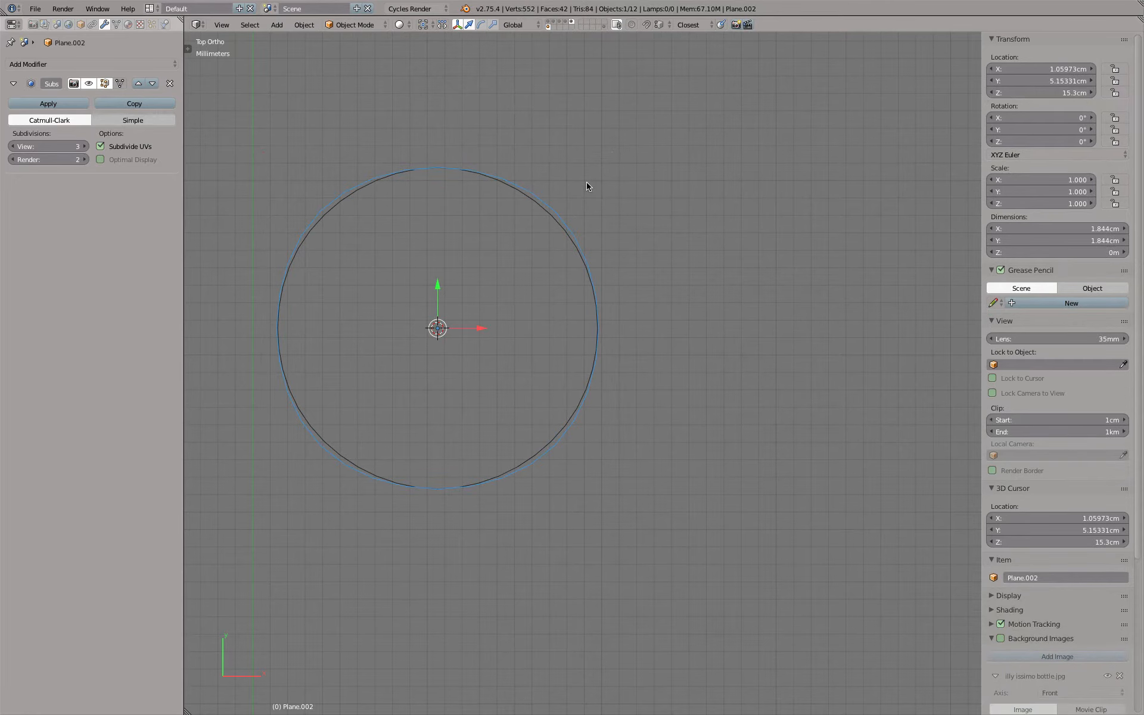
{"action": "right_click", "coordinate": [544, 203]}
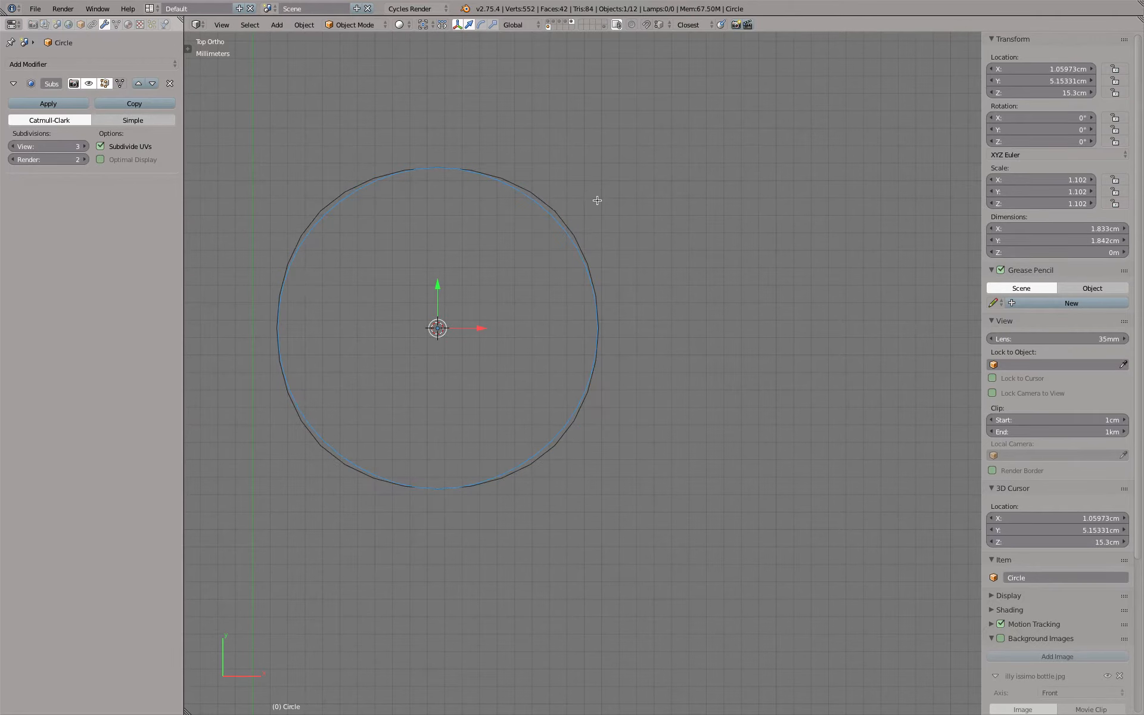
{"action": "key", "text": "Tab"}
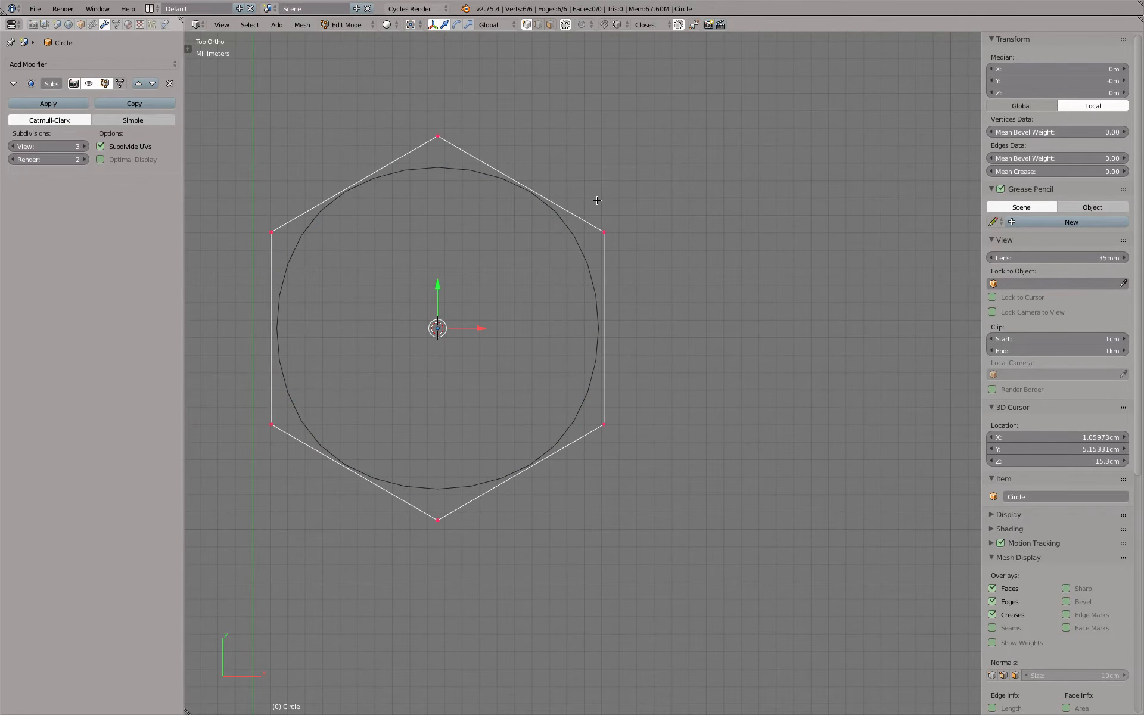
{"action": "key", "text": "Tab"}
{"action": "scroll", "coordinate": [582, 235], "scroll_direction": "down", "scroll_amount": 8}
{"action": "scroll", "coordinate": [584, 256], "scroll_direction": "up", "scroll_amount": 1}
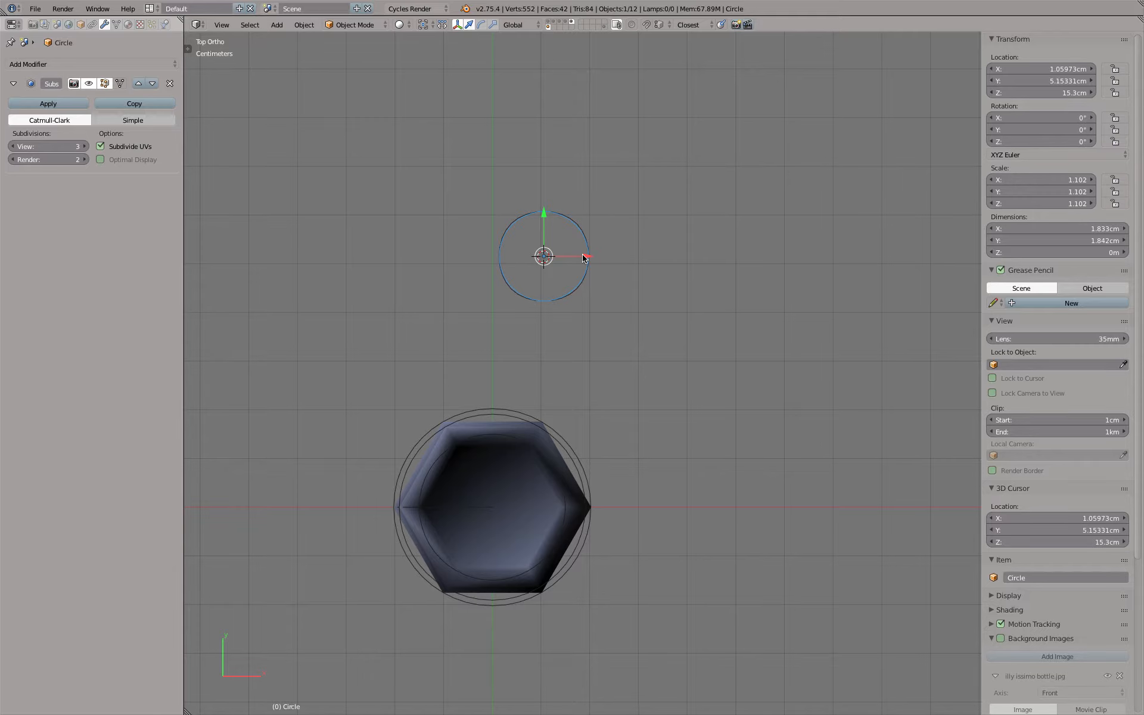
Move the hexagonal circle along X to about 4.4 cm, clear of the subdivided square
{"action": "scroll", "coordinate": [575, 362], "scroll_direction": "up", "scroll_amount": 2}
{"action": "key", "text": "g"}
{"action": "key", "text": "x"}
{"action": "left_click", "coordinate": [843, 192]}
{"action": "middle_click_drag", "start_coordinate": [739, 298], "coordinate": [621, 365], "text": "shift"}
Delete the hexagon's two vertices on the negative X side, leaving an open half outline, and return to Object Mode
{"action": "key", "text": "Tab"}
{"action": "scroll", "coordinate": [634, 240], "scroll_direction": "up", "scroll_amount": 1}
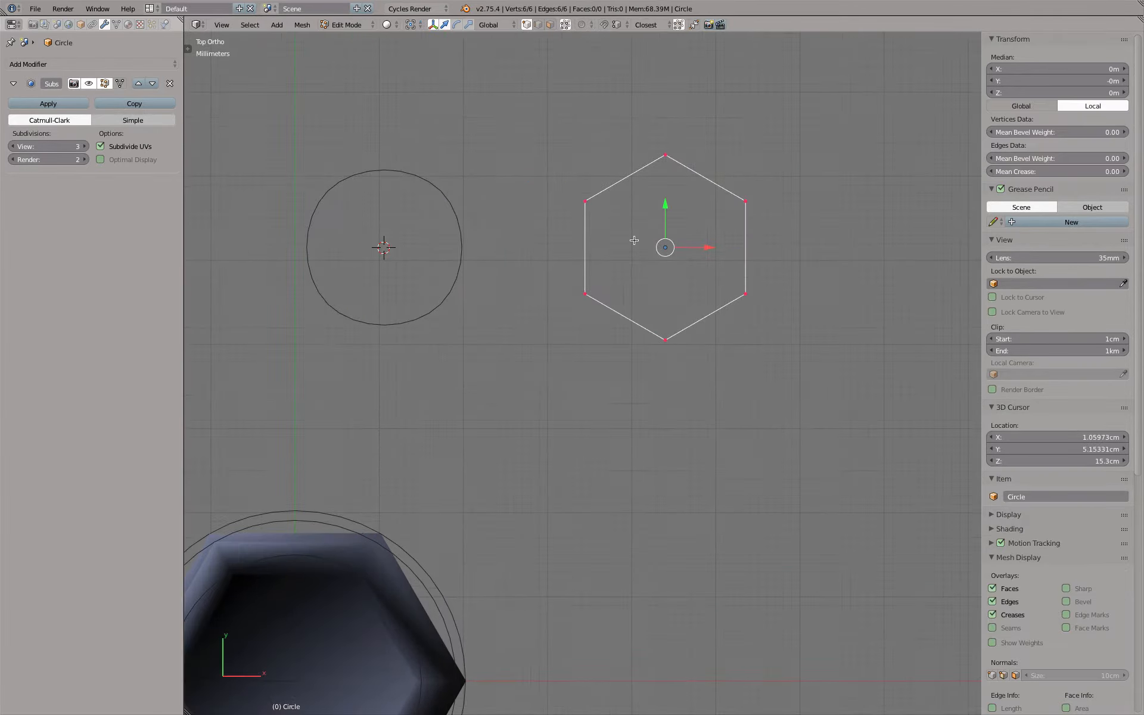
{"action": "scroll", "coordinate": [634, 240], "scroll_direction": "down", "scroll_amount": 2}
{"action": "key", "text": "a"}
{"action": "key", "text": "b"}
{"action": "left_click_drag", "start_coordinate": [574, 176], "coordinate": [613, 320]}
{"action": "key", "text": "x"}
{"action": "left_click", "coordinate": [613, 305]}
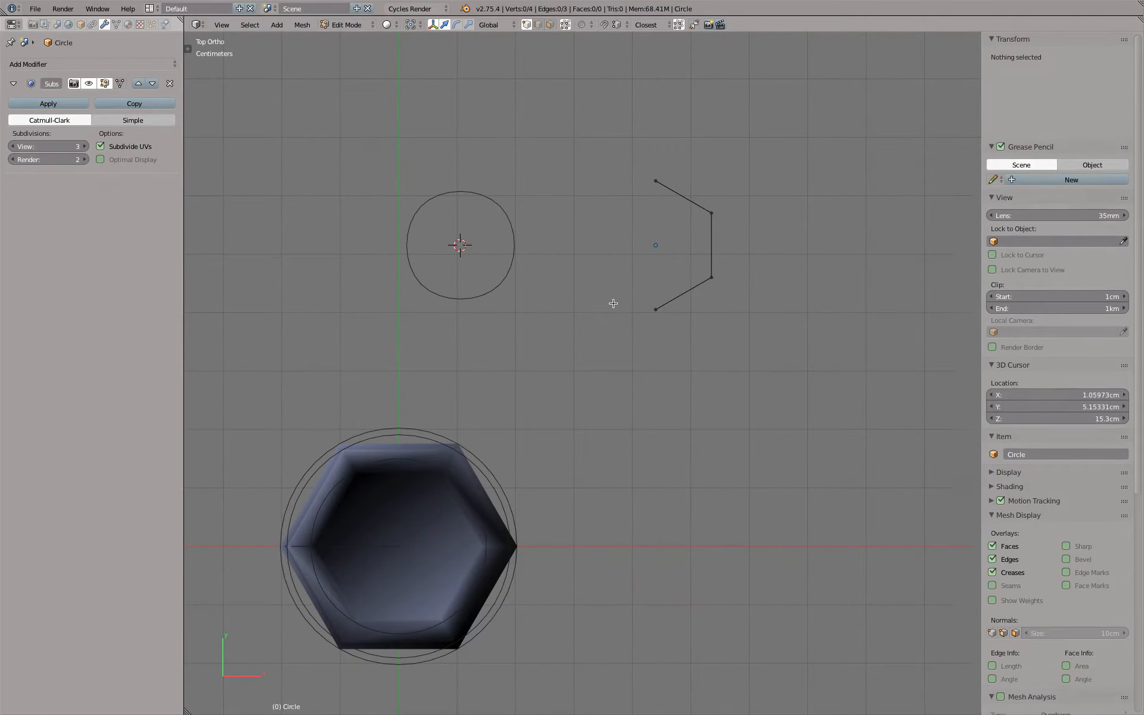
{"action": "key", "text": "a"}
{"action": "key", "text": "Tab"}
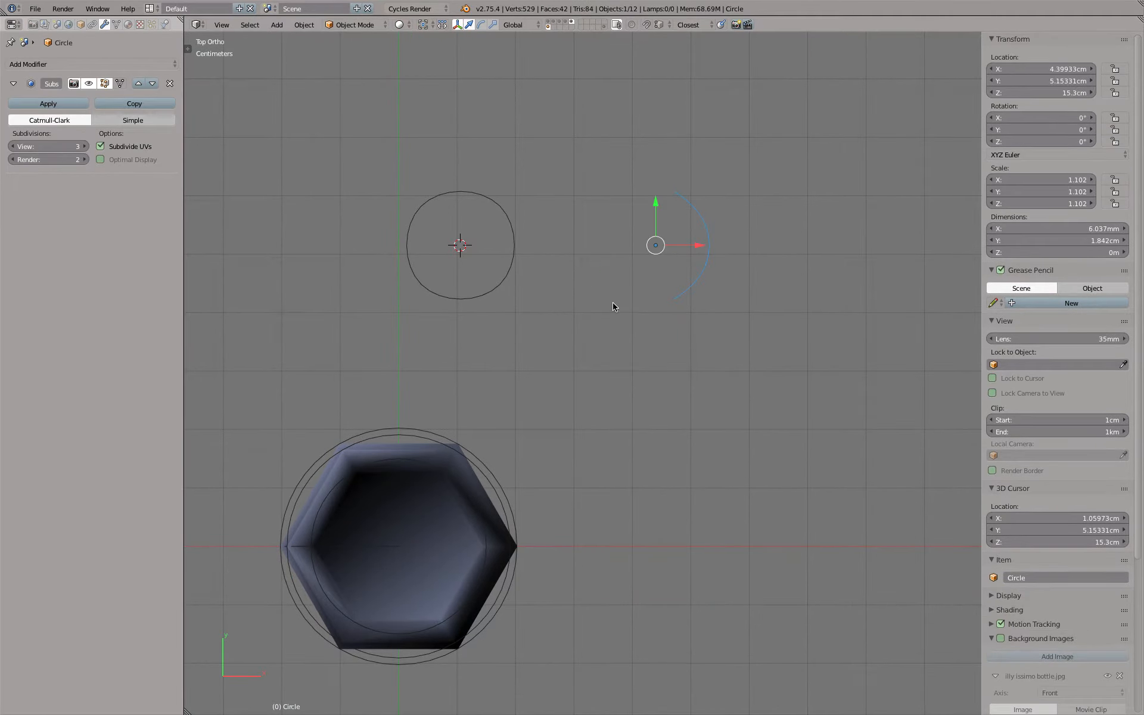
Add an X-axis Mirror modifier to the half hexagon and move it above the Subdivision Surface modifier
{"action": "left_click", "coordinate": [147, 65]}
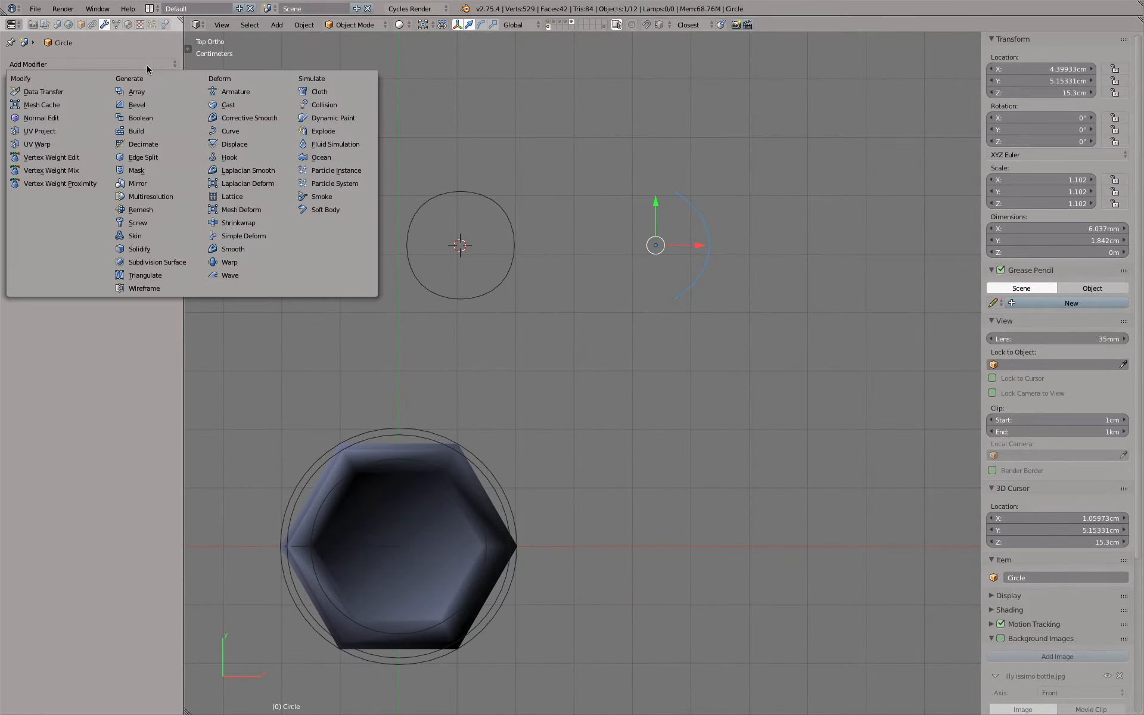
{"action": "left_click", "coordinate": [165, 185]}
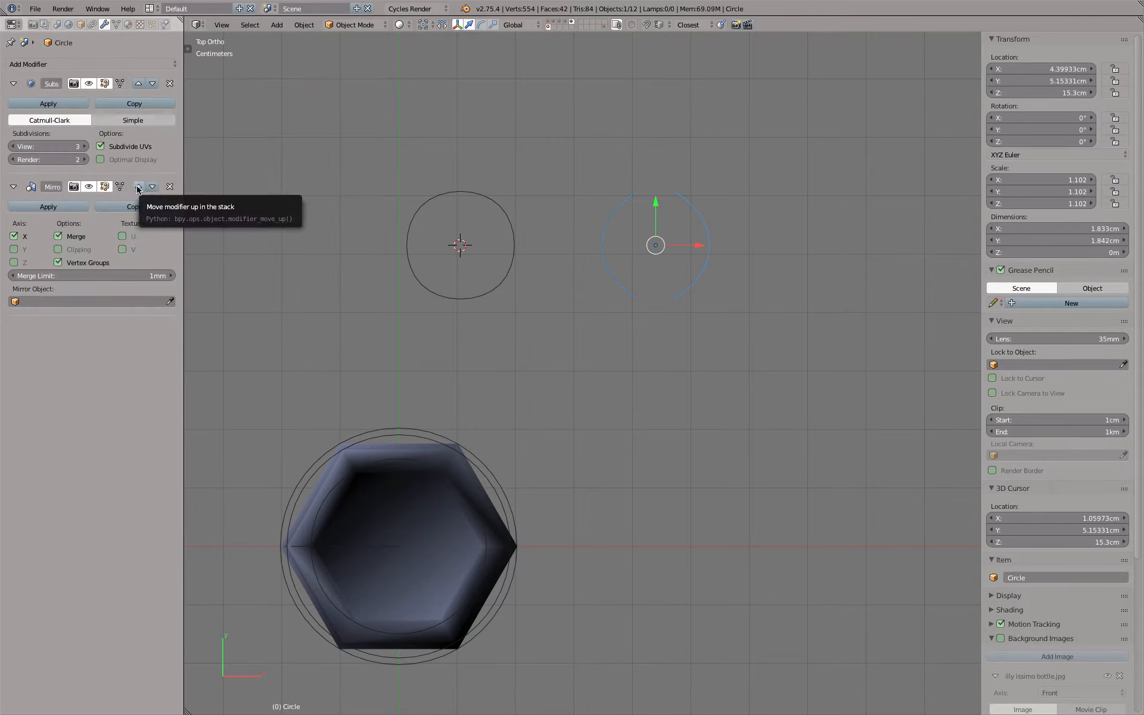
{"action": "left_click", "coordinate": [138, 187]}
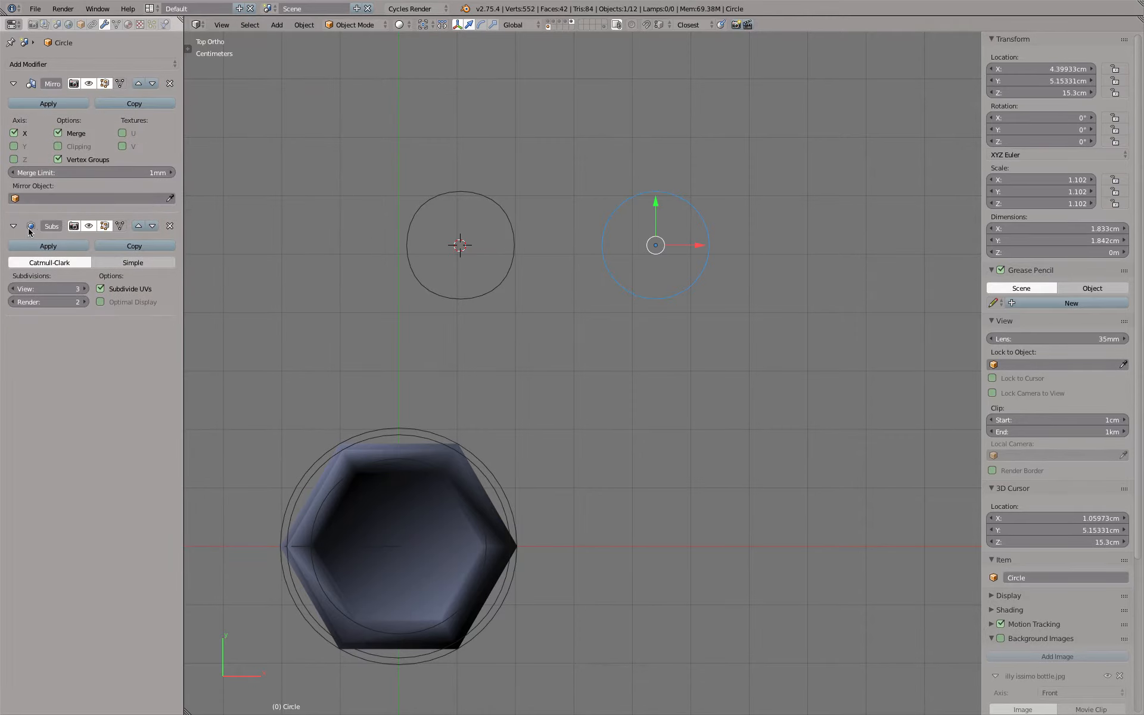
Examine the half hexagon's outer and centre-line vertices in Edit Mode against its mirrored, subdivided result
{"action": "scroll", "coordinate": [659, 219], "scroll_direction": "up", "scroll_amount": 3}
{"action": "key", "text": "Tab"}
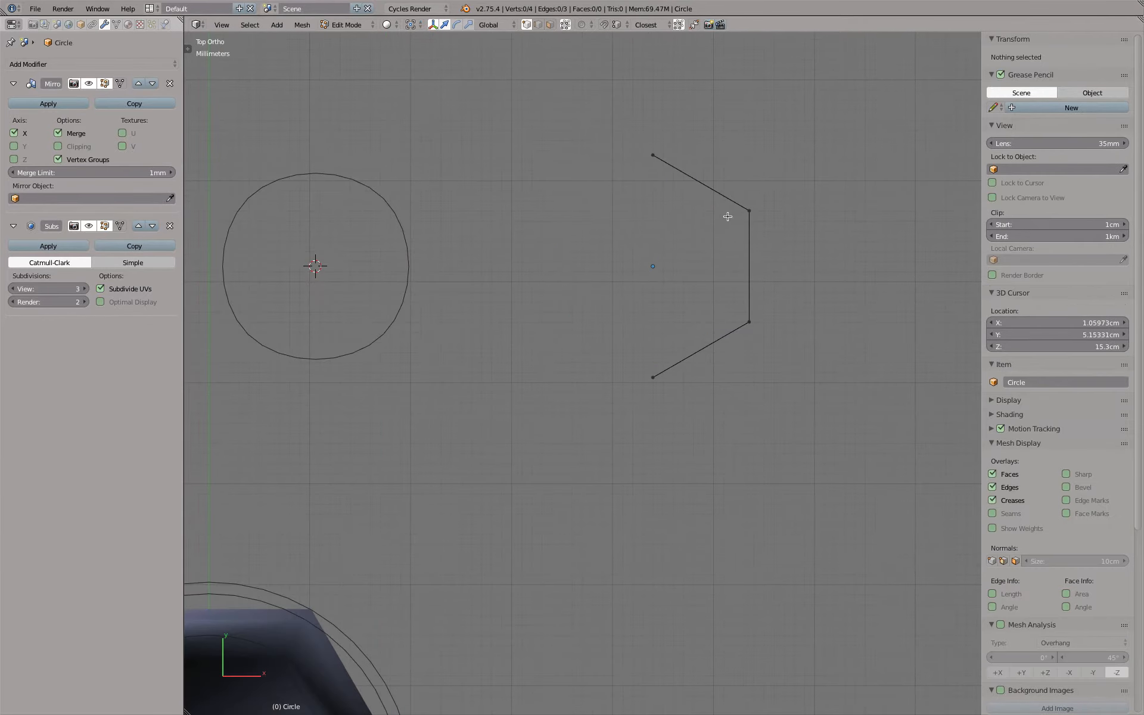
{"action": "right_click", "coordinate": [751, 211]}
{"action": "right_click", "coordinate": [749, 321]}
{"action": "key", "text": "Tab"}
{"action": "key", "text": "Tab"}
{"action": "key", "text": "Tab"}
{"action": "scroll", "coordinate": [520, 219], "scroll_direction": "down", "scroll_amount": 4}
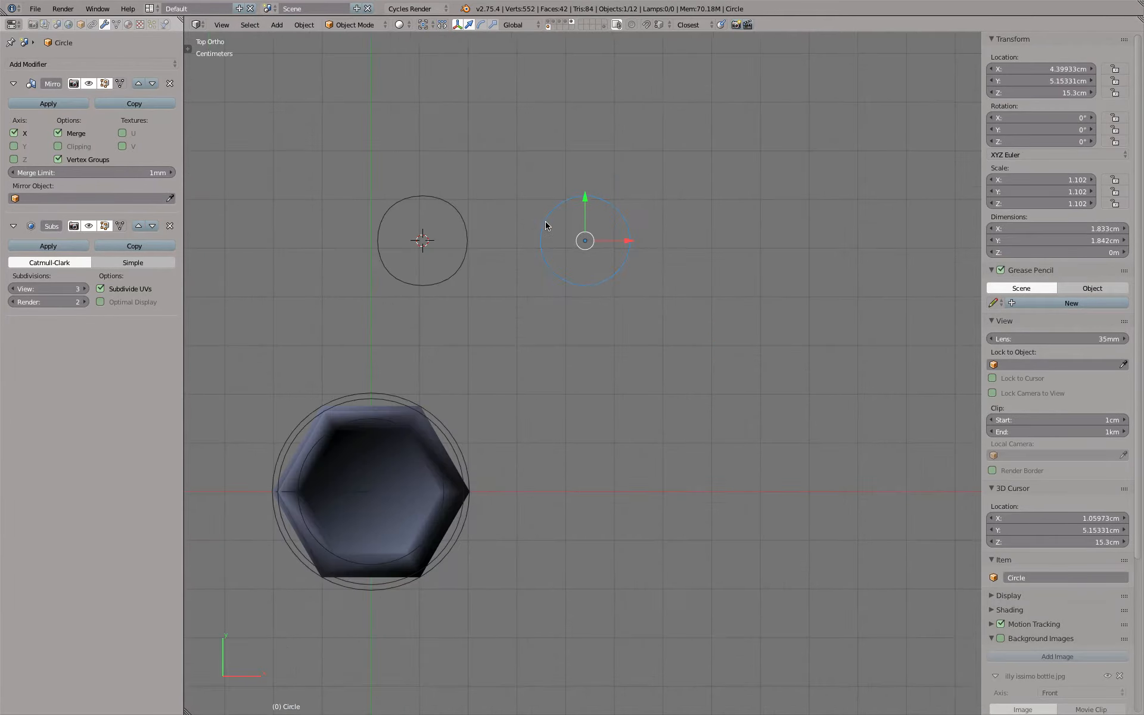
{"action": "key", "text": "Tab"}
{"action": "right_click", "coordinate": [585, 188]}
{"action": "right_click", "coordinate": [575, 288], "text": "shift"}
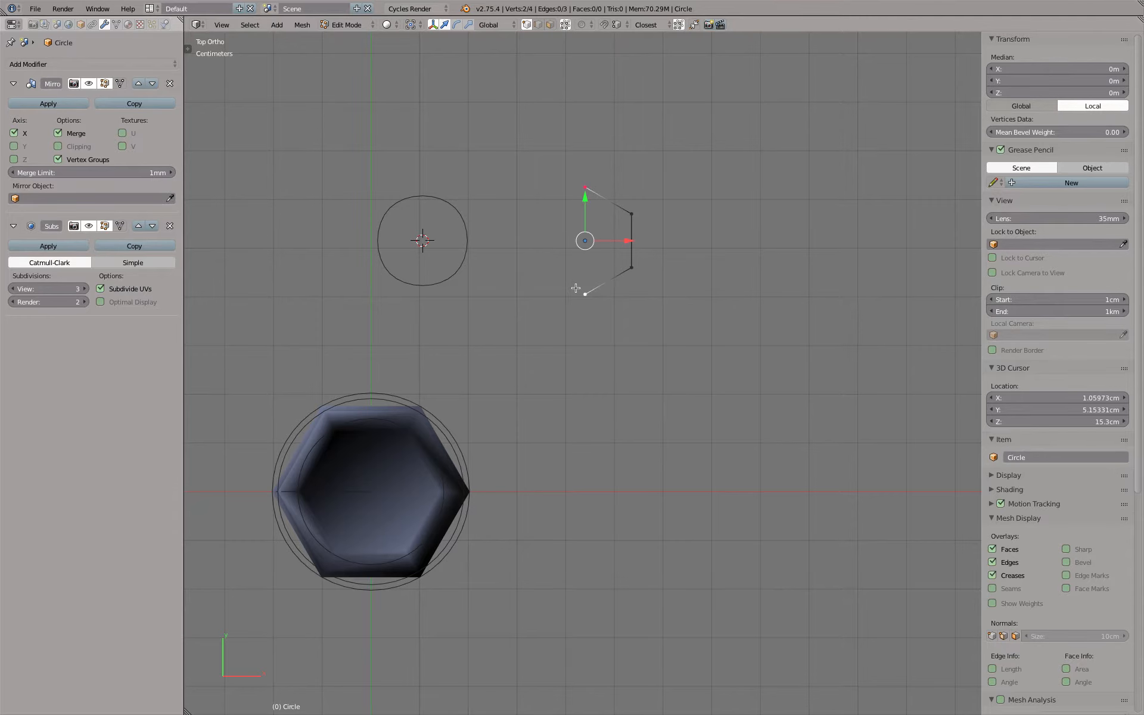
{"action": "key", "text": "Tab"}
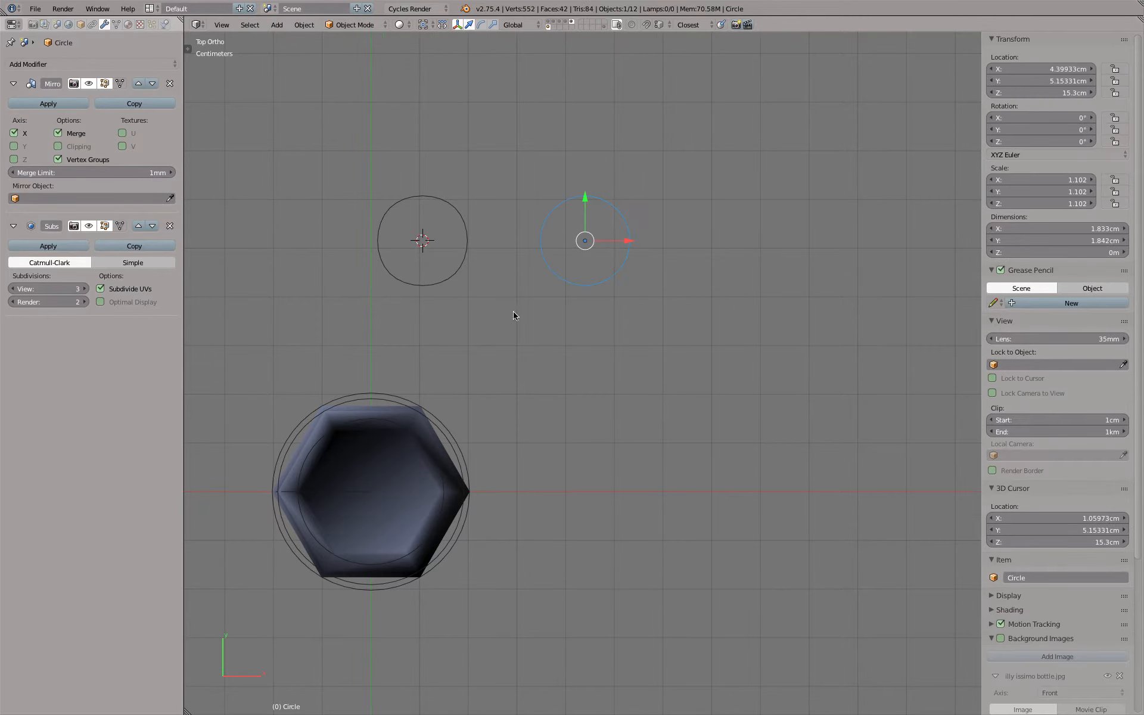
{"action": "middle_click_drag", "start_coordinate": [377, 483], "coordinate": [594, 339], "text": "shift"}
{"action": "scroll", "coordinate": [595, 339], "scroll_direction": "up", "scroll_amount": 2}
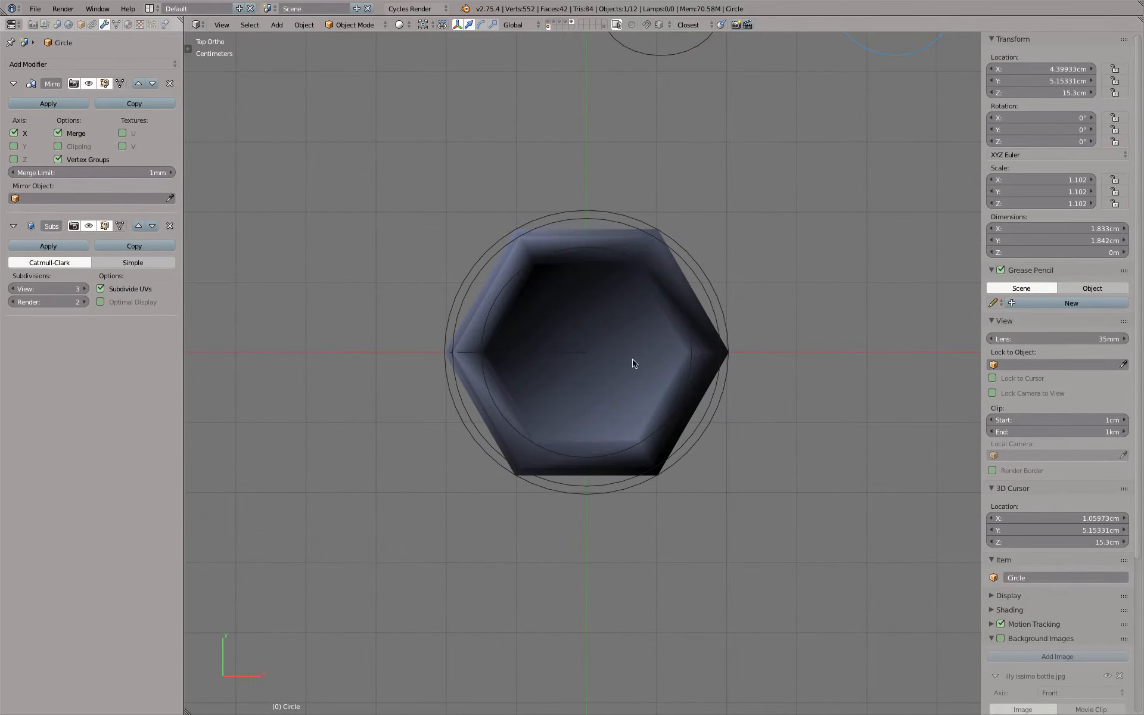
Switch to the layer holding the Sculpt Model Solid bottle and open its mesh in Edit Mode
{"action": "left_click", "coordinate": [571, 24]}
{"action": "scroll", "coordinate": [605, 199], "scroll_direction": "down", "scroll_amount": 4}
{"action": "right_click", "coordinate": [605, 199]}
{"action": "key", "text": "Tab"}
{"action": "scroll", "coordinate": [620, 215], "scroll_direction": "up", "scroll_amount": 2}
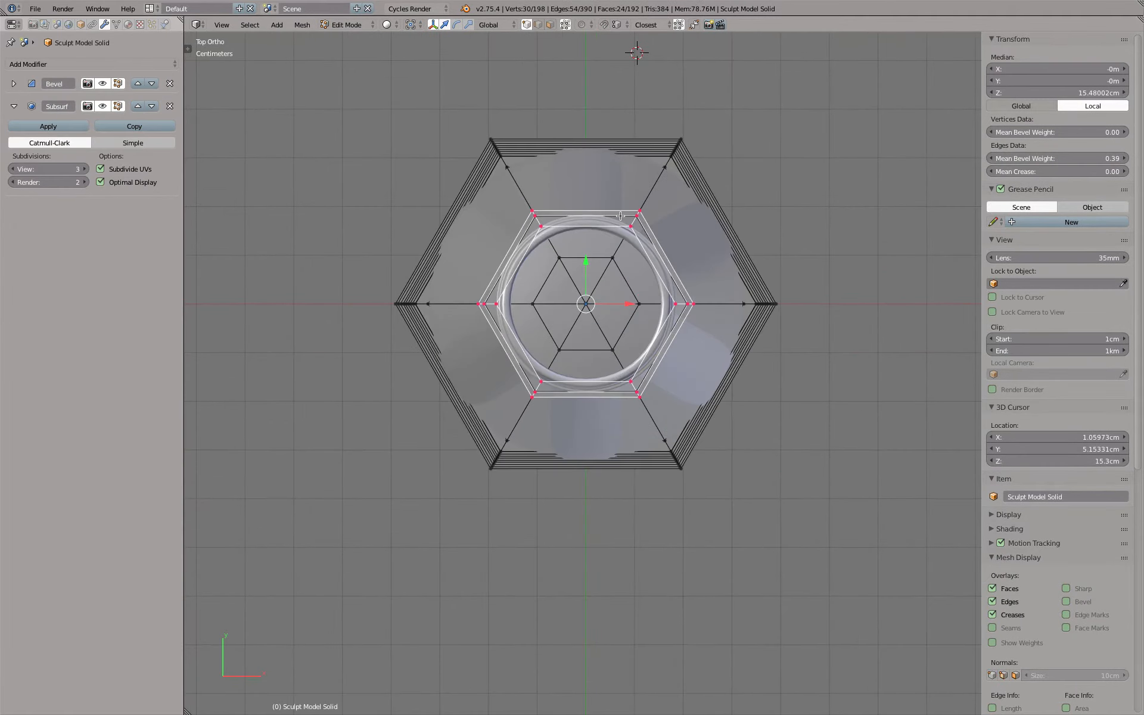
Delete all bottle vertices on the positive Y side, keep the centre-line ones, and return to Object Mode
{"action": "key", "text": "z"}
{"action": "key", "text": "a"}
{"action": "key", "text": "b"}
{"action": "left_click_drag", "start_coordinate": [308, 125], "coordinate": [835, 276]}
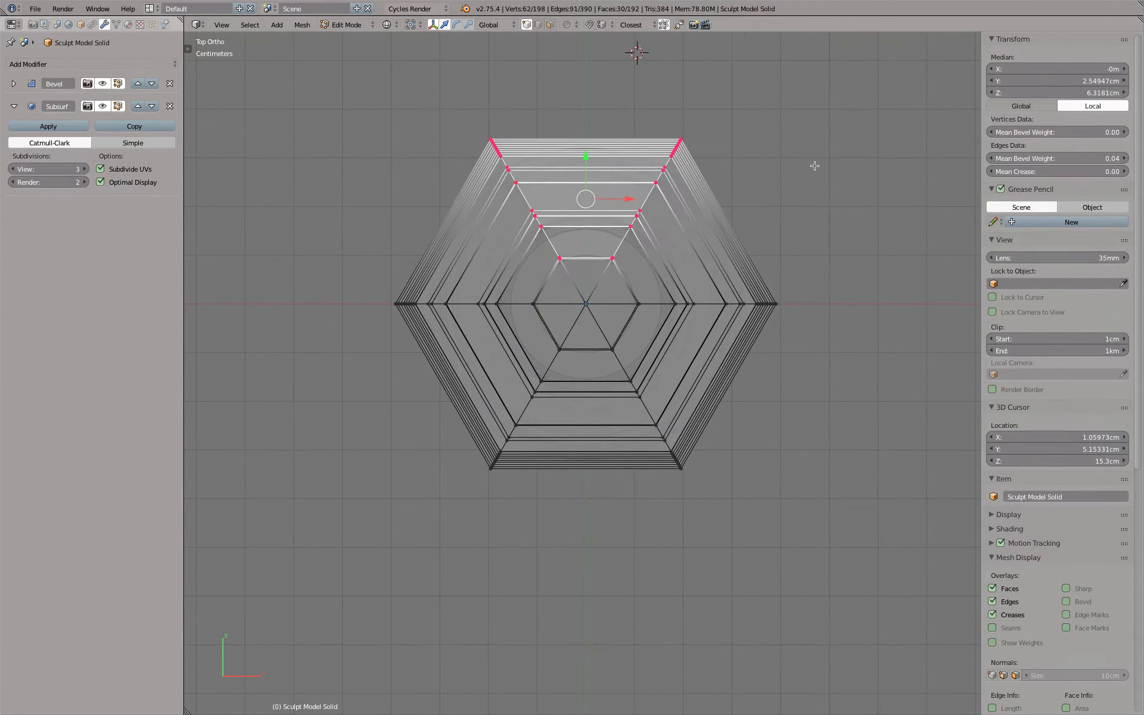
{"action": "key", "text": "h"}
{"action": "key", "text": "Tab"}
{"action": "key", "text": "z"}
{"action": "mouse_move", "coordinate": [815, 168]}
{"action": "middle_mouse_down"}
{"action": "mouse_move", "coordinate": [774, 216]}
{"action": "mouse_move", "coordinate": [601, 191]}
{"action": "mouse_move", "coordinate": [799, 198]}
{"action": "mouse_move", "coordinate": [820, 270]}
{"action": "mouse_move", "coordinate": [696, 218]}
{"action": "middle_mouse_up"}
{"action": "scroll", "coordinate": [601, 191], "scroll_direction": "up", "scroll_amount": 3}
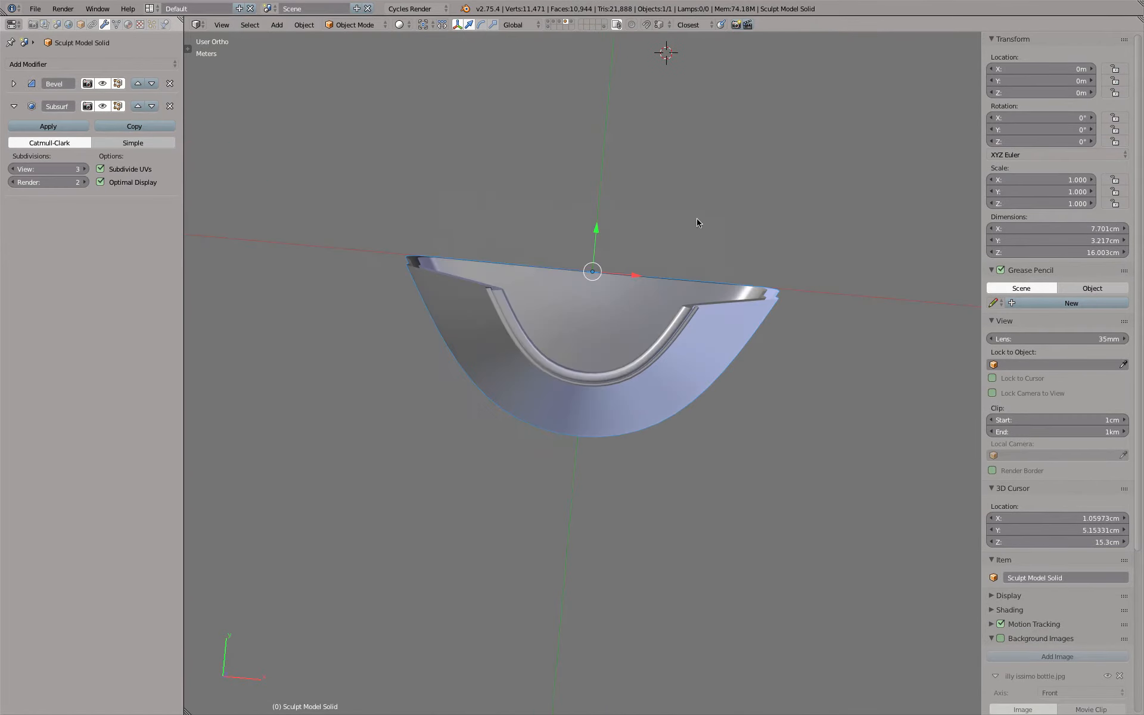
Add a Mirror modifier to the half bottle and place it above the Bevel and Subdivision Surface modifiers
{"action": "left_click", "coordinate": [131, 64]}
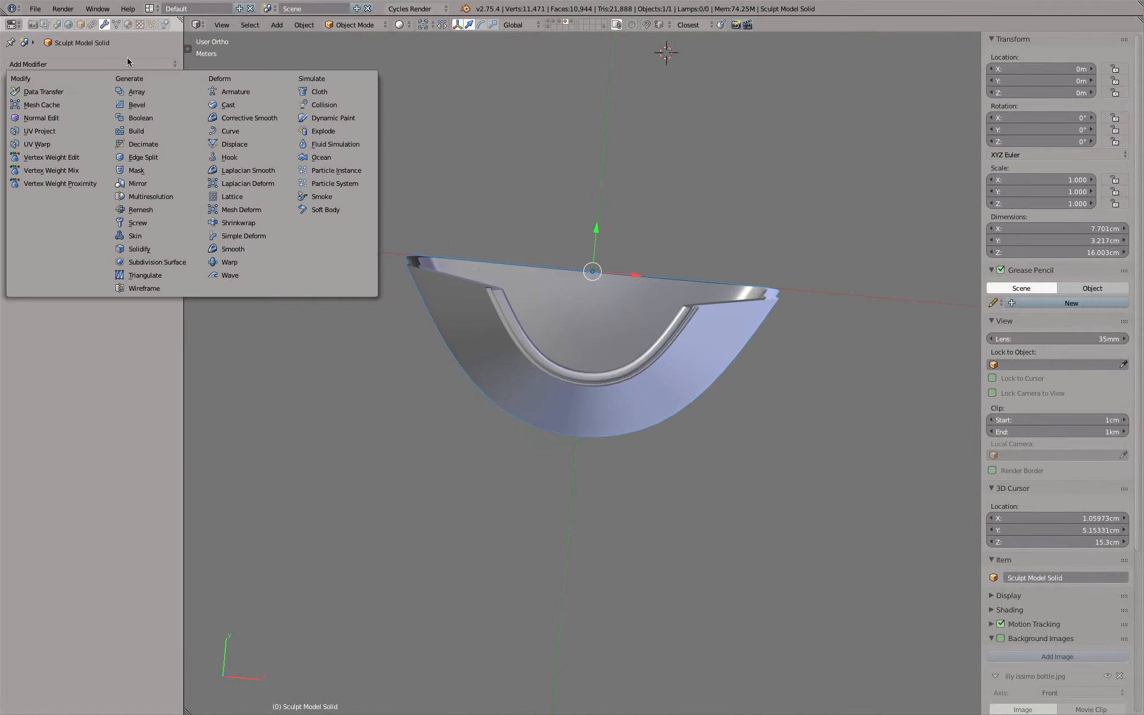
{"action": "left_click", "coordinate": [159, 184]}
{"action": "left_click", "coordinate": [137, 211]}
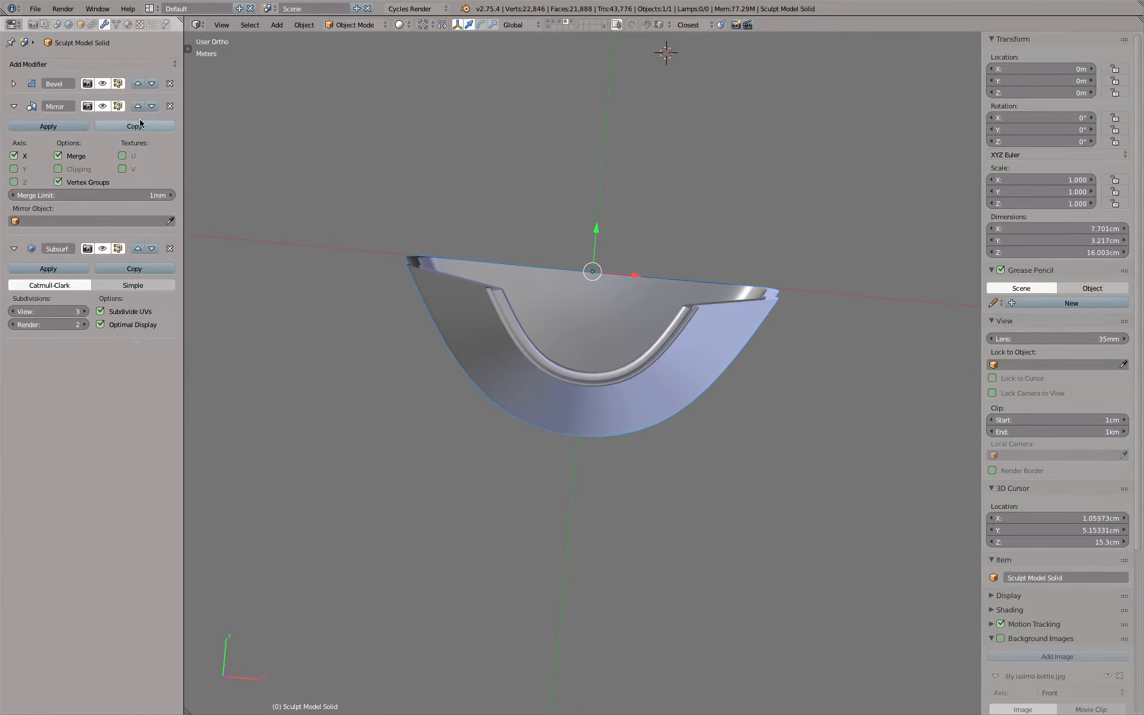
{"action": "left_click", "coordinate": [138, 105]}
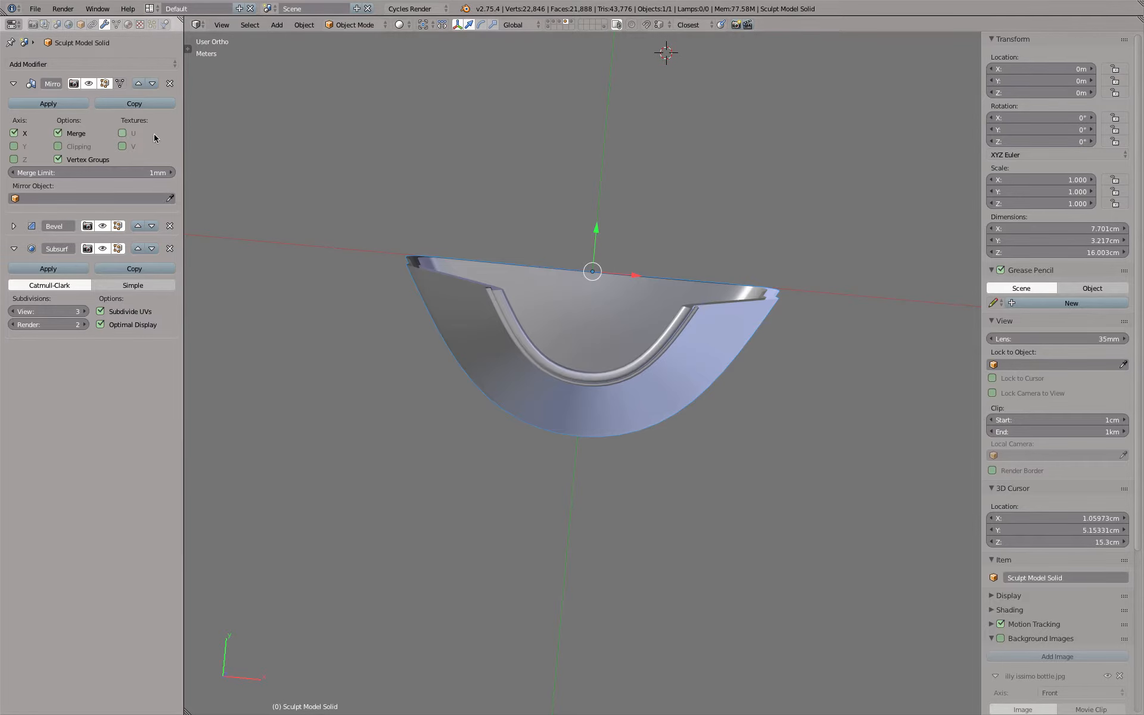
Set the bottle's Mirror modifier to the Y axis instead of X and check the completed shape from above
{"action": "left_click", "coordinate": [14, 132]}
{"action": "left_click", "coordinate": [14, 146]}
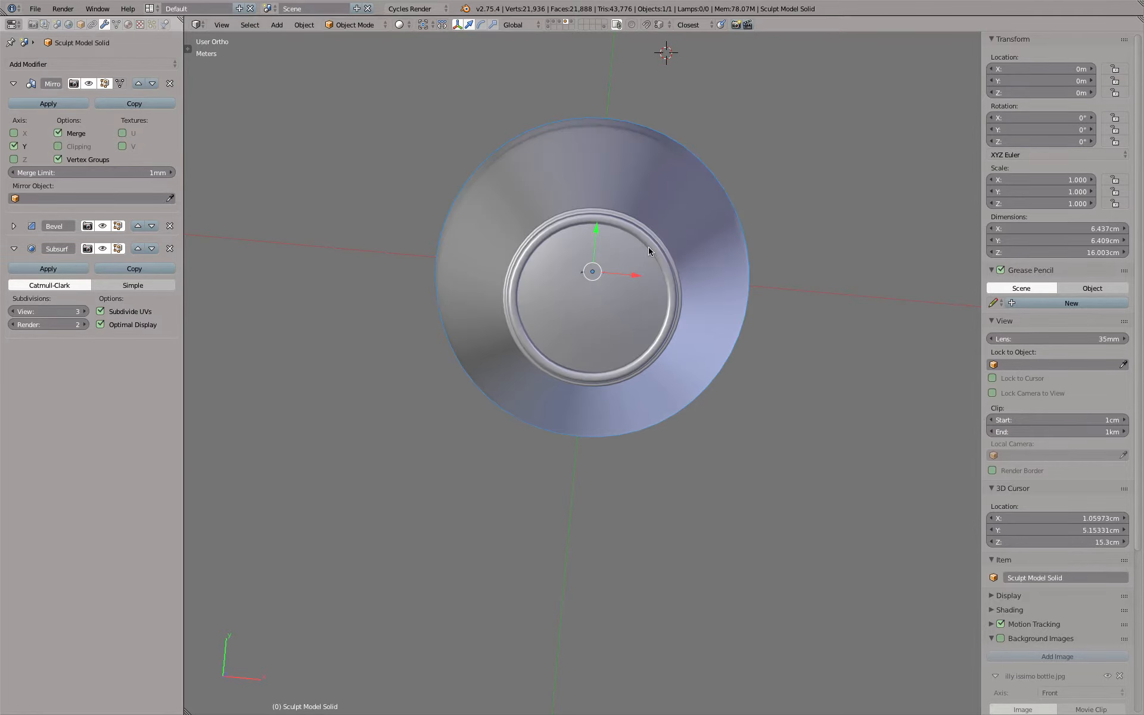
{"action": "key", "text": "KP_7"}
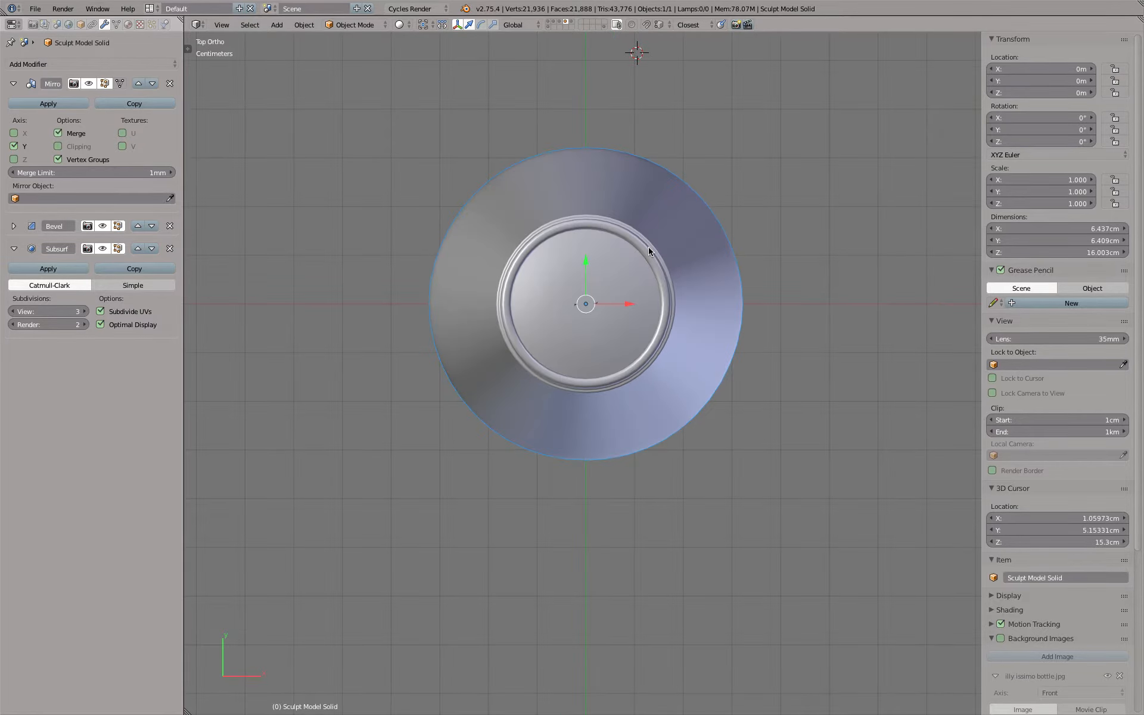
{"action": "middle_click_drag", "start_coordinate": [715, 288], "coordinate": [594, 246]}
{"action": "scroll", "coordinate": [642, 253], "scroll_direction": "down", "scroll_amount": 6}
Move the four vertex rows just below the bottle's taper inward along Y on the unmirrored side, and return to Object Mode
{"action": "key", "text": "Tab"}
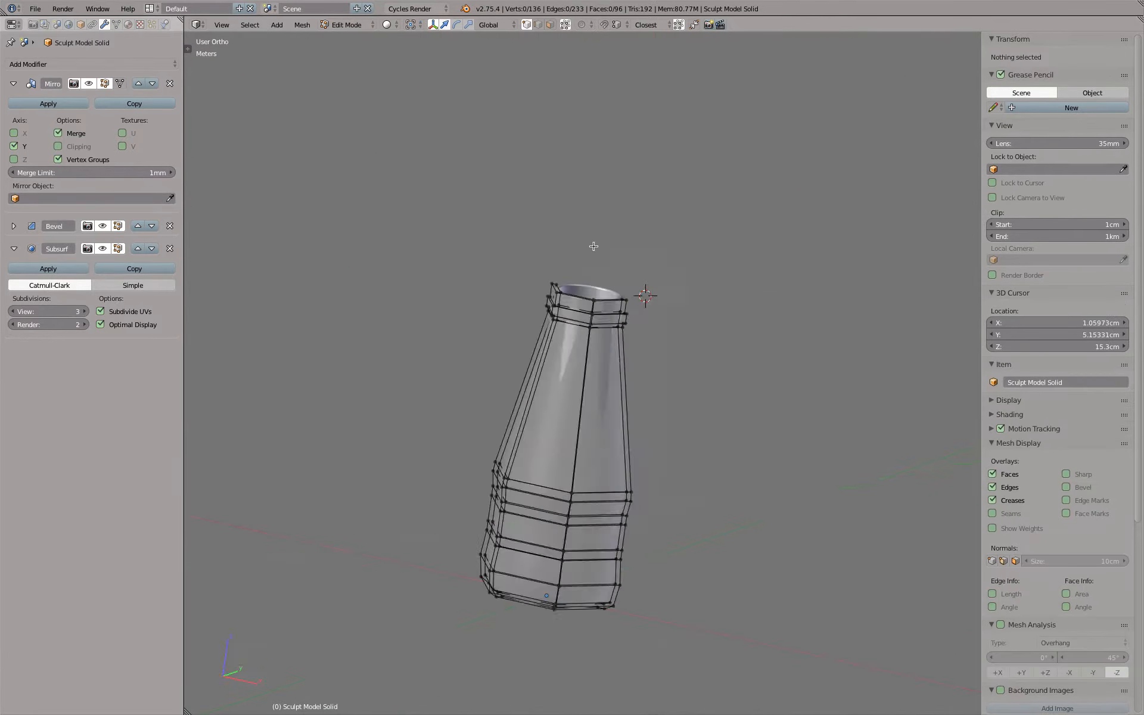
{"action": "key", "text": "KP_3"}
{"action": "middle_click_drag", "start_coordinate": [598, 480], "coordinate": [554, 266], "text": "shift"}
{"action": "key", "text": "z"}
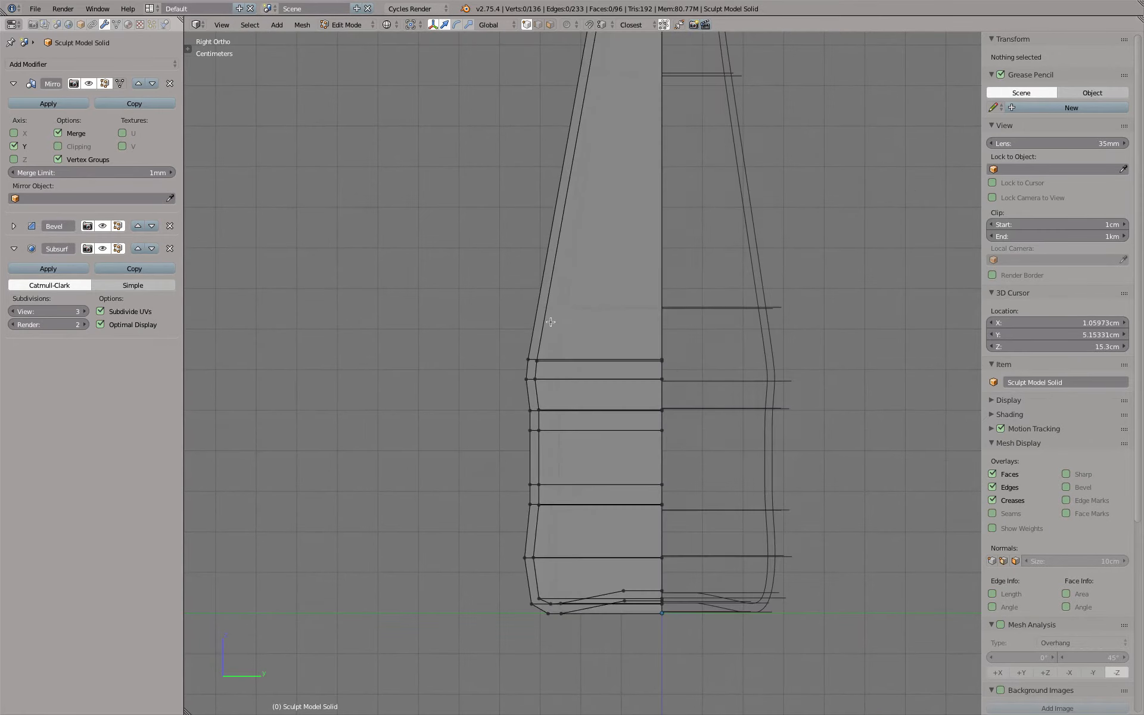
{"action": "key", "text": "a"}
{"action": "key", "text": "a"}
{"action": "key", "text": "b"}
{"action": "left_click_drag", "start_coordinate": [478, 325], "coordinate": [569, 447]}
{"action": "key", "text": "g"}
{"action": "key", "text": "y"}
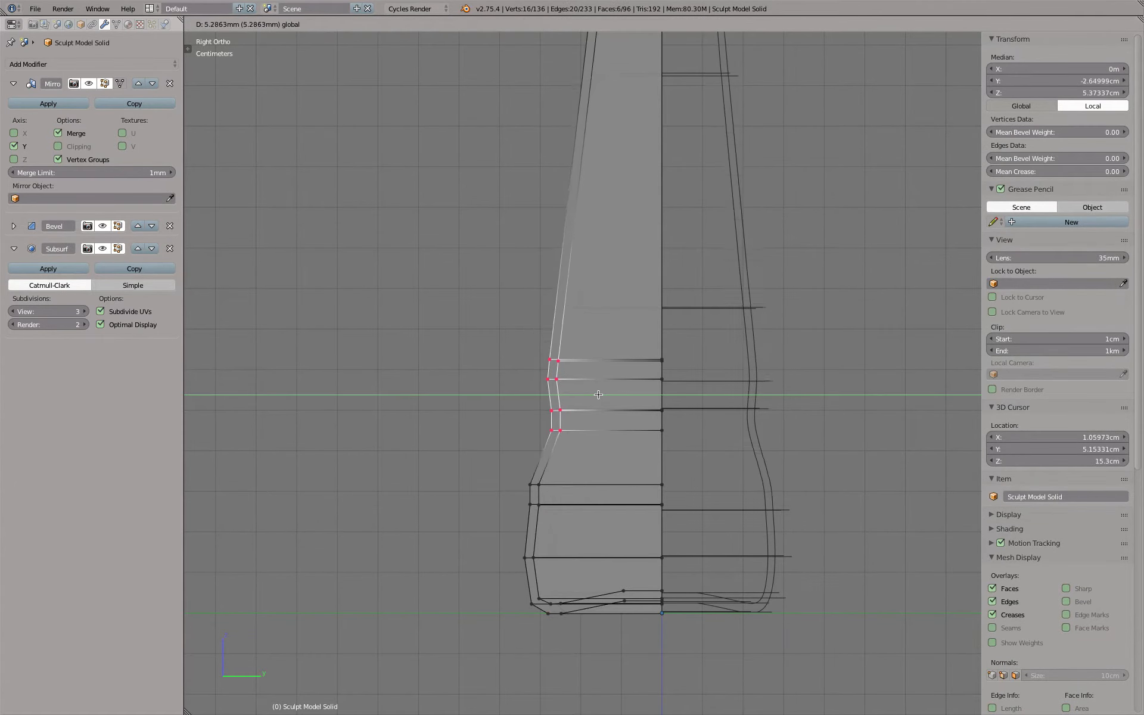
{"action": "left_click", "coordinate": [545, 324]}
{"action": "key", "text": "Tab"}
{"action": "key", "text": "z"}
{"action": "middle_click_drag", "start_coordinate": [542, 325], "coordinate": [499, 307]}
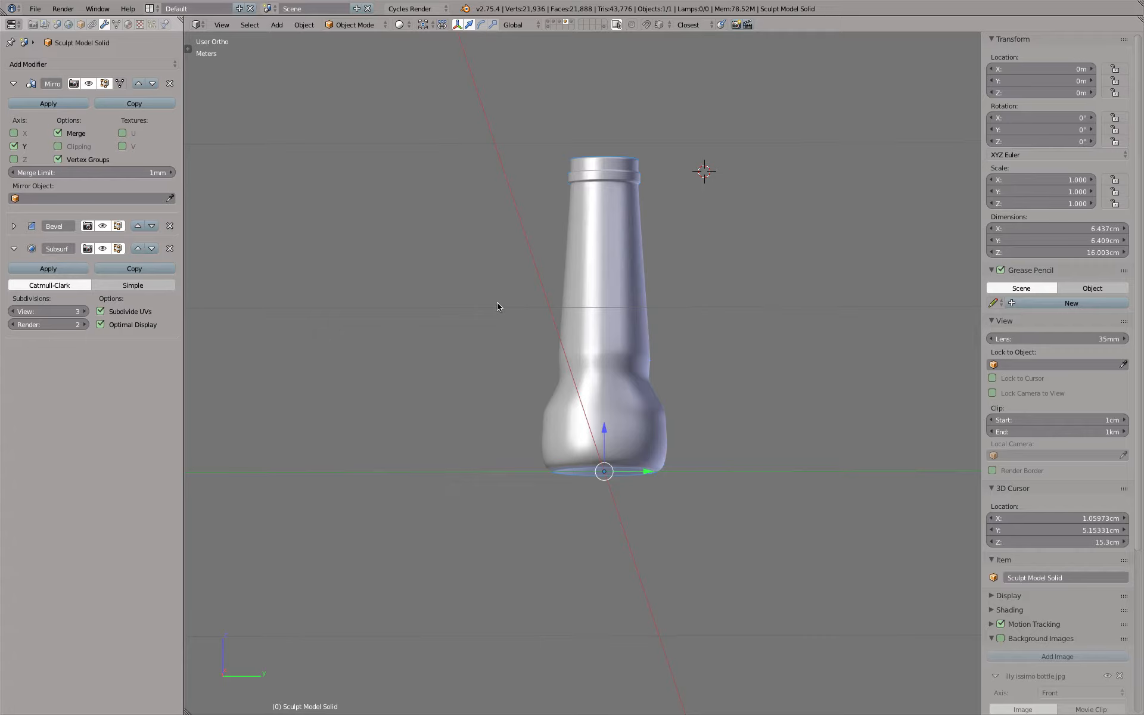
Undo the inward move of the vertex rows below the bottle's taper and return to Object Mode
{"action": "key", "text": "KP_7"}
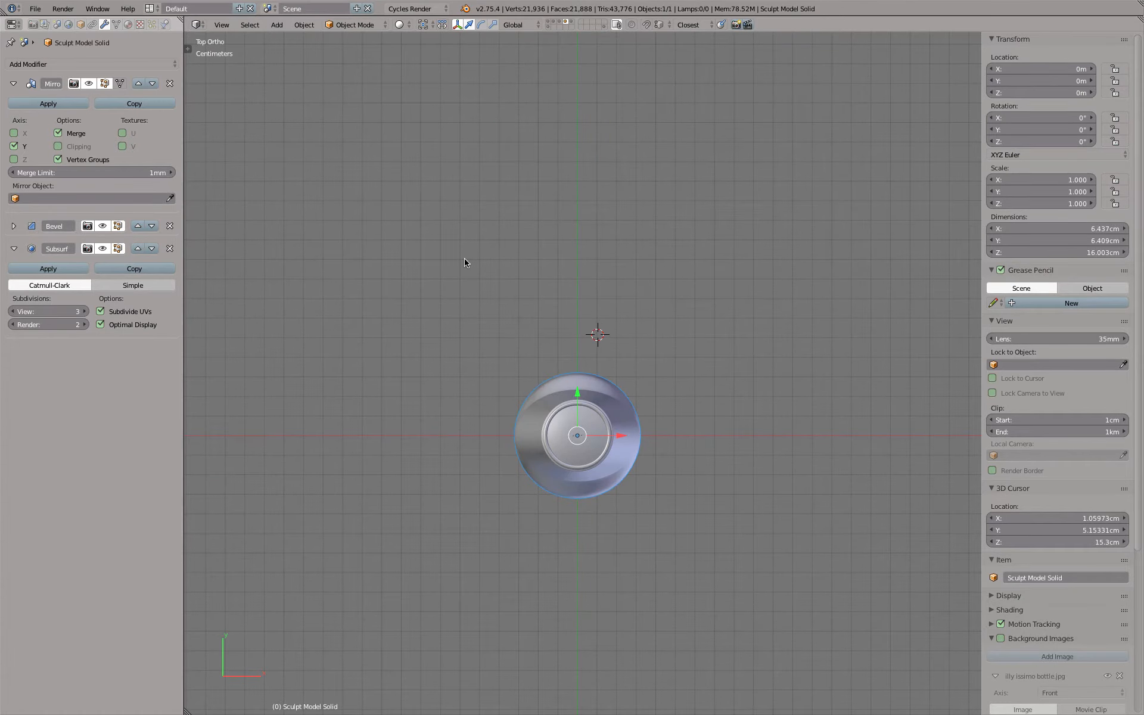
{"action": "middle_click_drag", "start_coordinate": [703, 403], "coordinate": [575, 294]}
{"action": "scroll", "coordinate": [589, 286], "scroll_direction": "up", "scroll_amount": 3}
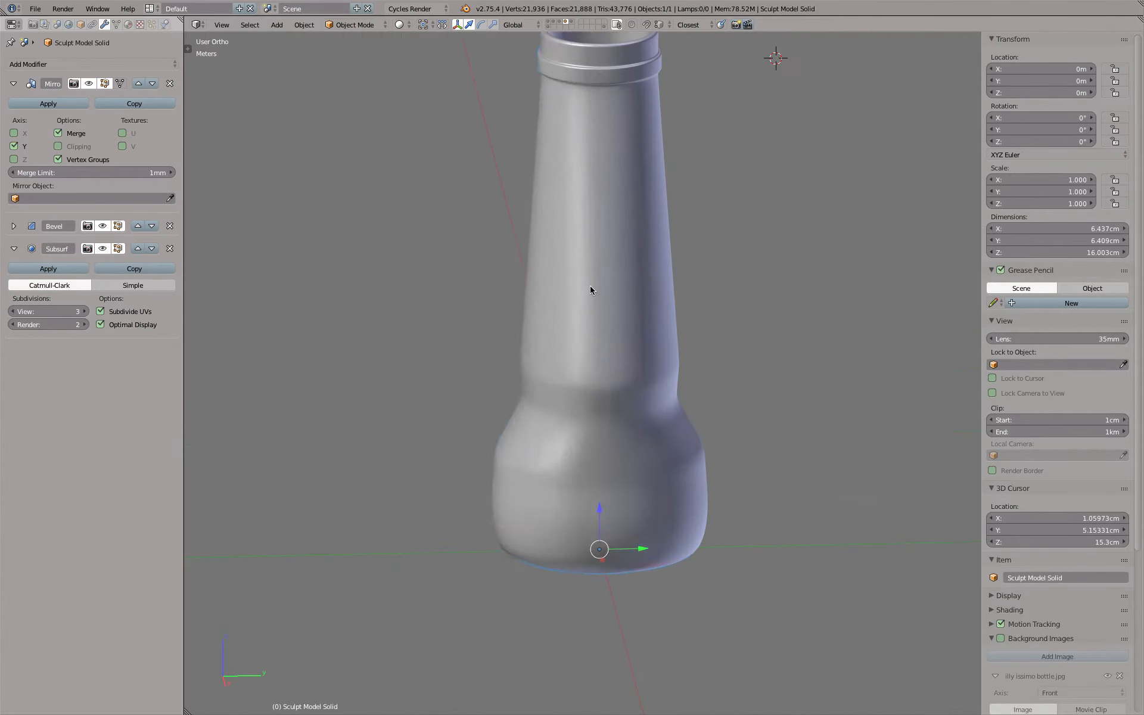
{"action": "key", "text": "Tab"}
{"action": "key", "text": "ctrl+z"}
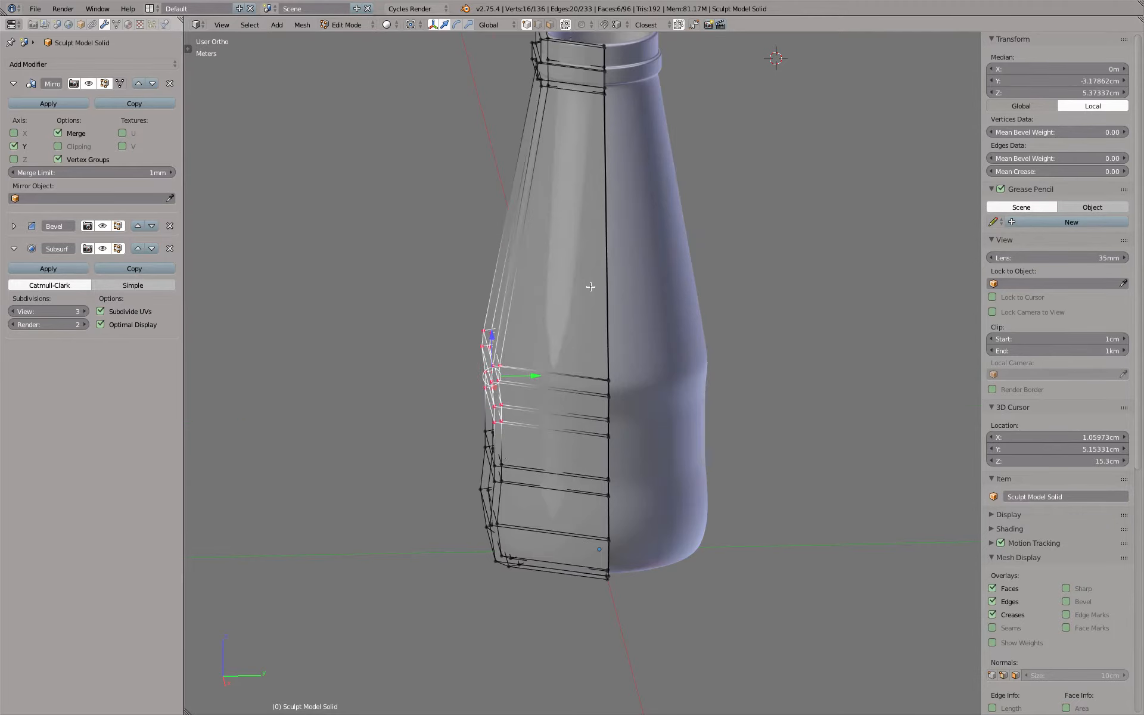
{"action": "scroll", "coordinate": [591, 286], "scroll_direction": "down", "scroll_amount": 3}
{"action": "key", "text": "Tab"}
{"action": "key", "text": "Tab"}
{"action": "key", "text": "Tab"}
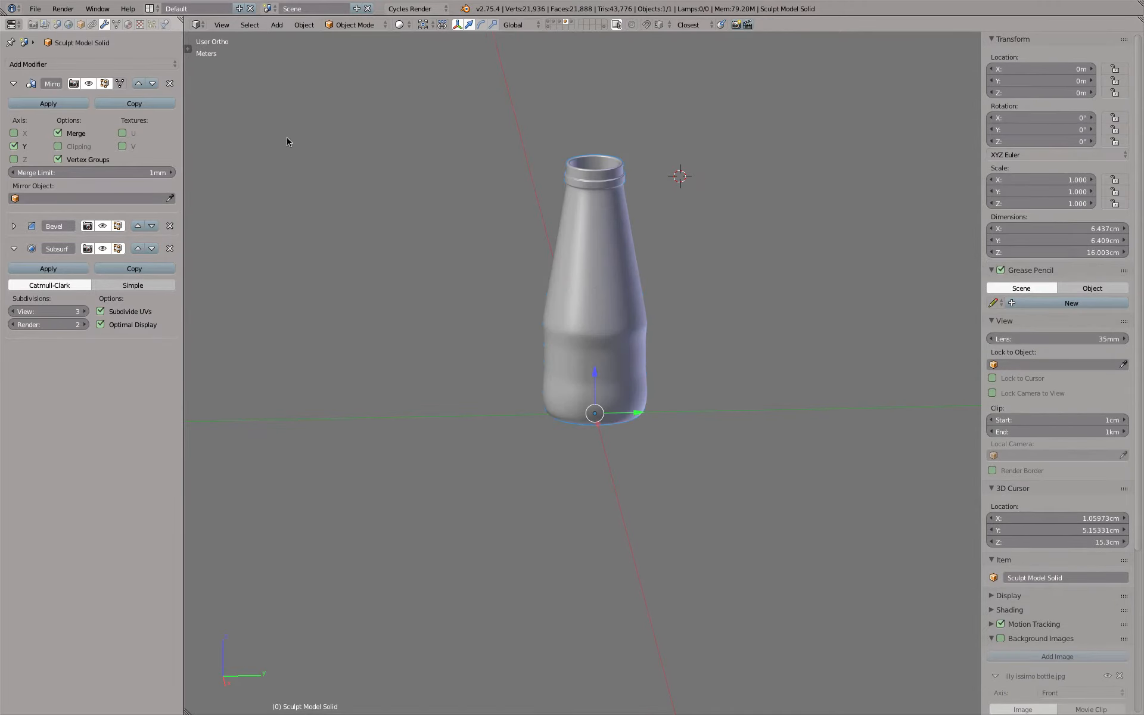
Apply the bottle's Mirror modifier and check the complete mesh in wireframe with nothing selected
{"action": "left_click", "coordinate": [48, 103]}
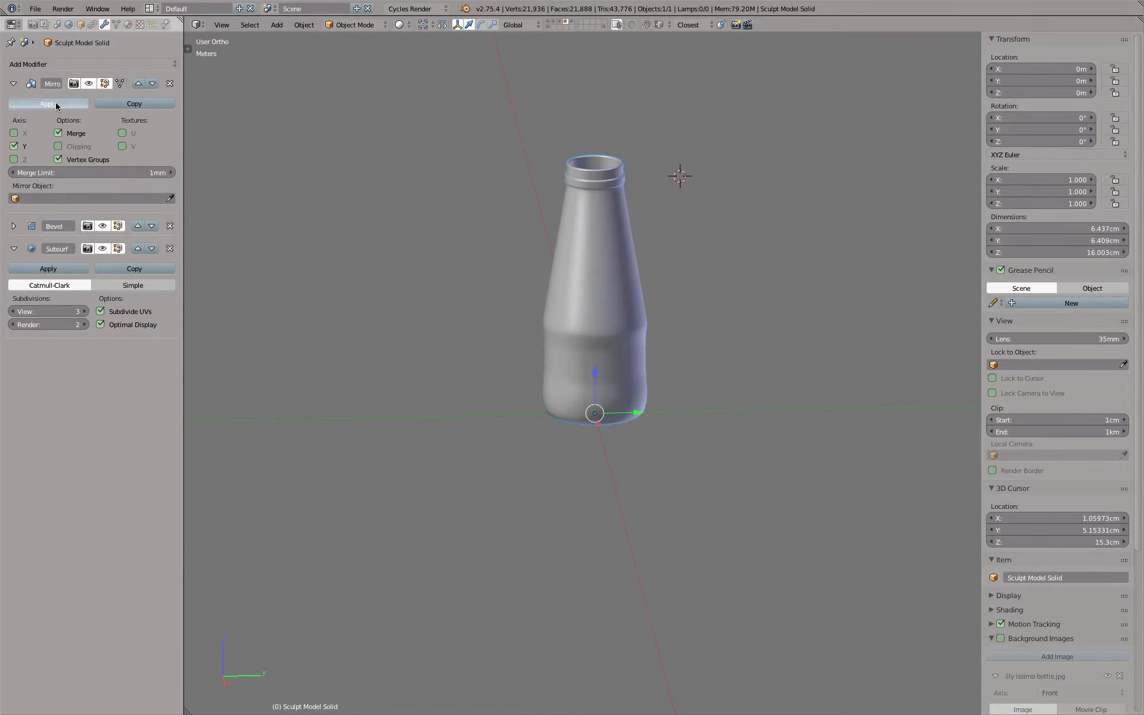
{"action": "key", "text": "Tab"}
{"action": "scroll", "coordinate": [538, 241], "scroll_direction": "up", "scroll_amount": 3}
{"action": "key", "text": "z"}
{"action": "key", "text": "a"}
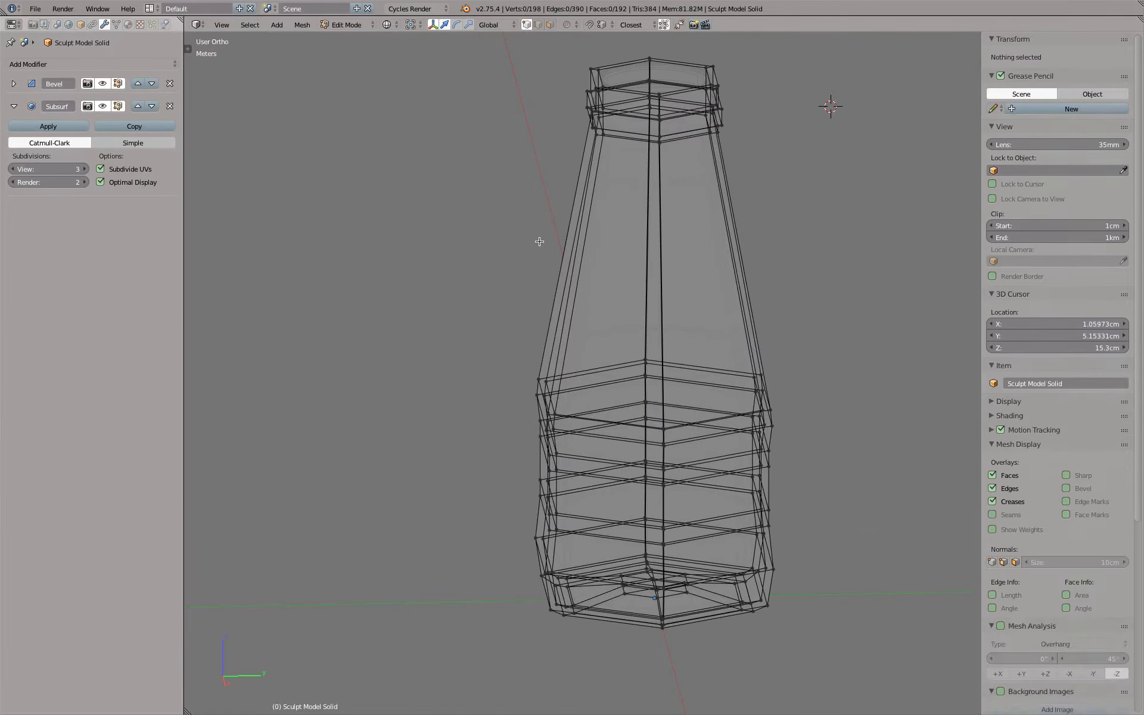
{"action": "key", "text": "a"}
{"action": "middle_click_drag", "start_coordinate": [659, 442], "coordinate": [732, 442]}
{"action": "key", "text": "z"}
Examine the centre of the bottle's inner base for dark shading spots and inspect its centre vertex in wireframe
{"action": "mouse_move", "coordinate": [724, 518]}
{"action": "middle_mouse_down"}
{"action": "mouse_move", "coordinate": [723, 378]}
{"action": "mouse_move", "coordinate": [710, 501]}
{"action": "mouse_move", "coordinate": [635, 544]}
{"action": "mouse_move", "coordinate": [668, 681]}
{"action": "mouse_move", "coordinate": [665, 670]}
{"action": "middle_mouse_up"}
{"action": "key", "text": "Tab"}
{"action": "scroll", "coordinate": [548, 379], "scroll_direction": "up", "scroll_amount": 6}
{"action": "scroll", "coordinate": [505, 223], "scroll_direction": "up", "scroll_amount": 9}
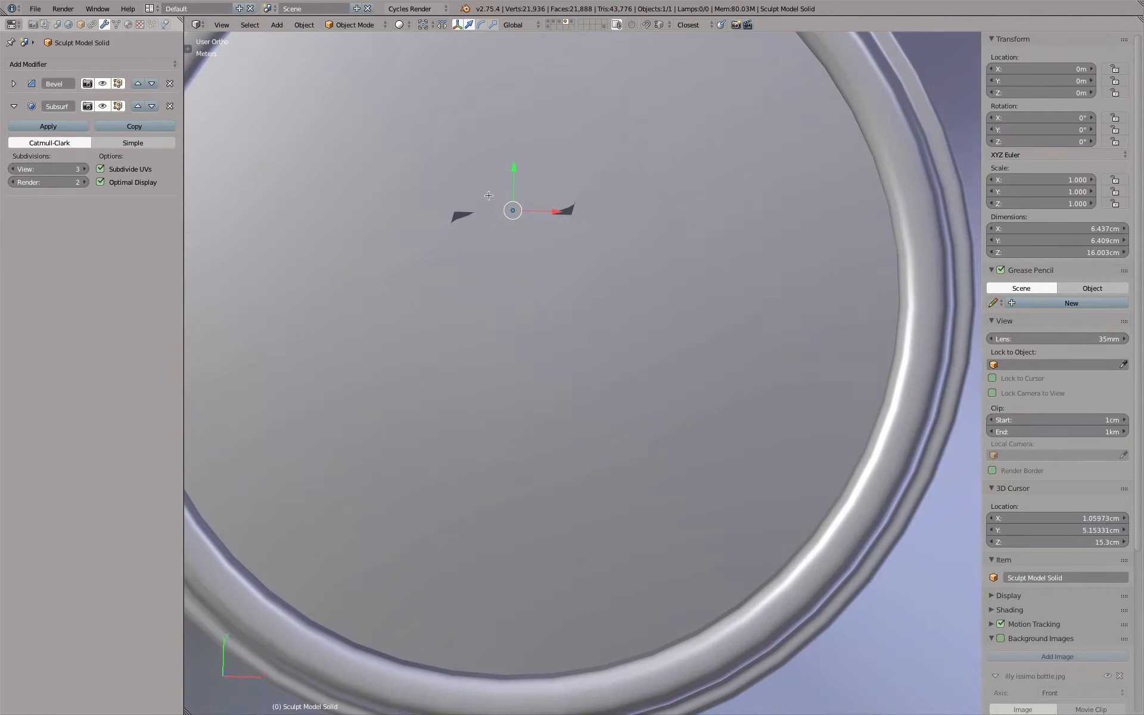
{"action": "key", "text": "Tab"}
{"action": "key", "text": "z"}
{"action": "scroll", "coordinate": [530, 226], "scroll_direction": "down", "scroll_amount": 4}
{"action": "middle_click_drag", "start_coordinate": [531, 267], "coordinate": [532, 226]}
{"action": "middle_click_drag", "start_coordinate": [569, 668], "coordinate": [572, 416], "text": "shift"}
{"action": "scroll", "coordinate": [552, 463], "scroll_direction": "up", "scroll_amount": 7}
{"action": "right_click", "coordinate": [481, 435]}
{"action": "scroll", "coordinate": [521, 435], "scroll_direction": "down", "scroll_amount": 10}
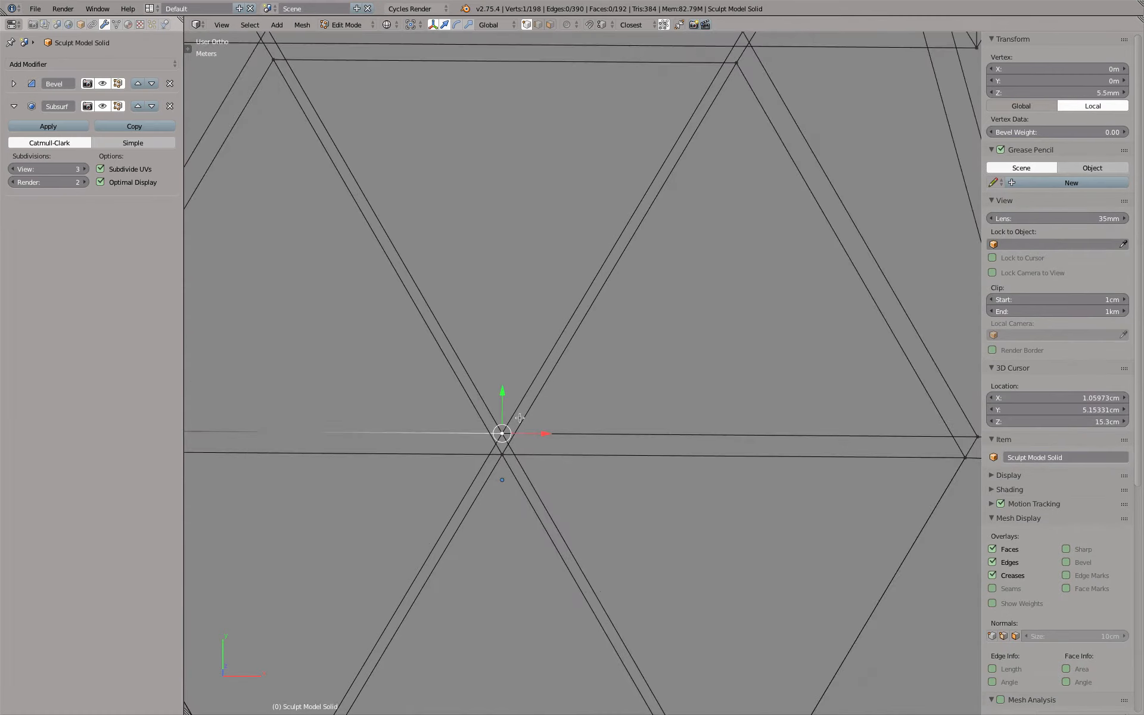
{"action": "key", "text": "Tab"}
{"action": "key", "text": "z"}
{"action": "scroll", "coordinate": [523, 418], "scroll_direction": "down", "scroll_amount": 7}
Show the cap's layer instead of the bottle's, select the cap and apply its Screw modifier
{"action": "key", "text": "KP_1"}
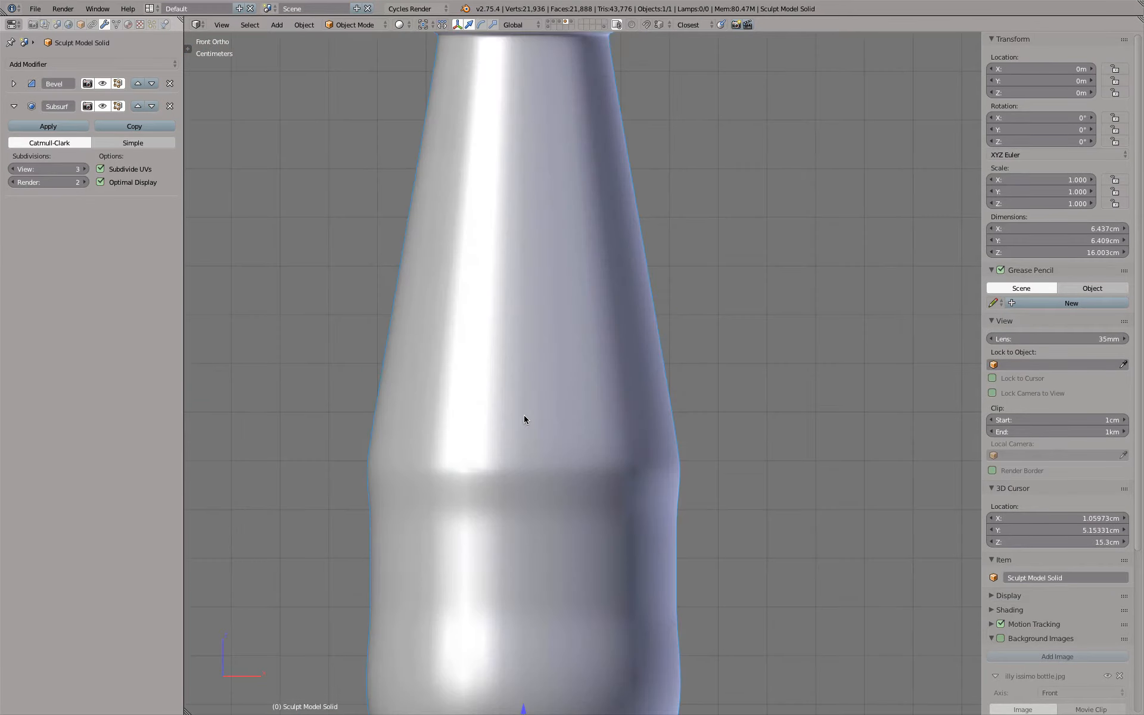
{"action": "left_click", "coordinate": [573, 26]}
{"action": "scroll", "coordinate": [602, 242], "scroll_direction": "up", "scroll_amount": 10}
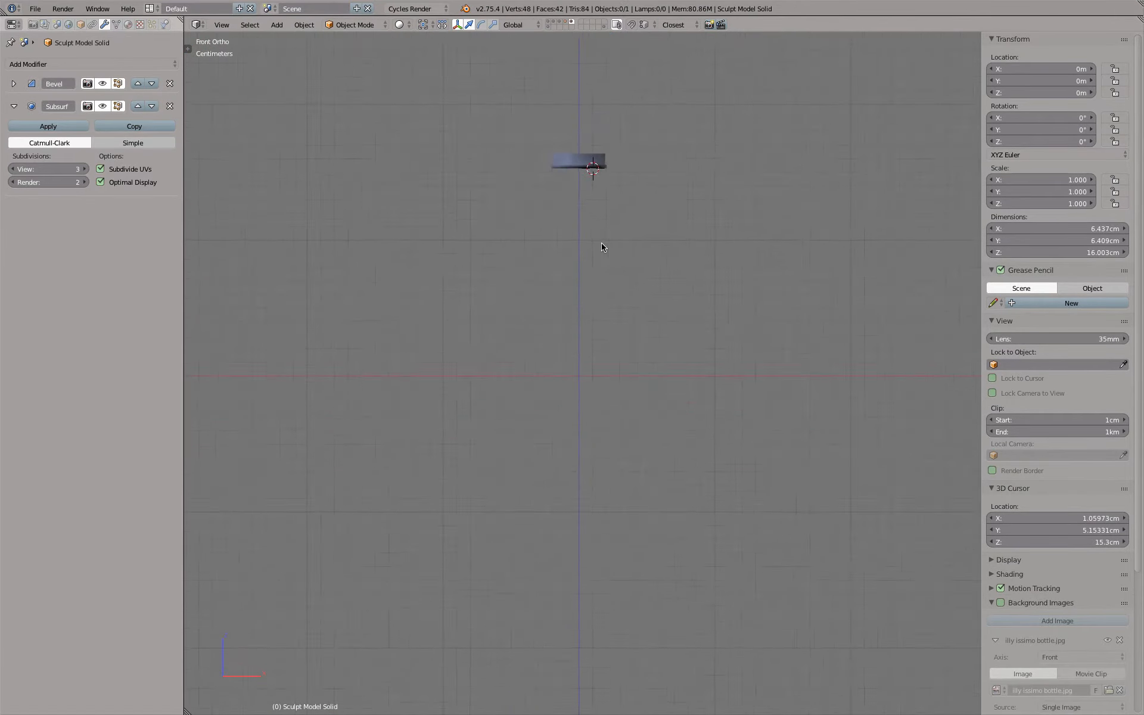
{"action": "right_click", "coordinate": [573, 196]}
{"action": "scroll", "coordinate": [569, 194], "scroll_direction": "down", "scroll_amount": 4}
{"action": "mouse_move", "coordinate": [567, 191]}
{"action": "middle_mouse_down"}
{"action": "mouse_move", "coordinate": [565, 207]}
{"action": "mouse_move", "coordinate": [620, 215]}
{"action": "mouse_move", "coordinate": [591, 195]}
{"action": "middle_mouse_up"}
{"action": "key", "text": "z"}
{"action": "key", "text": "z"}
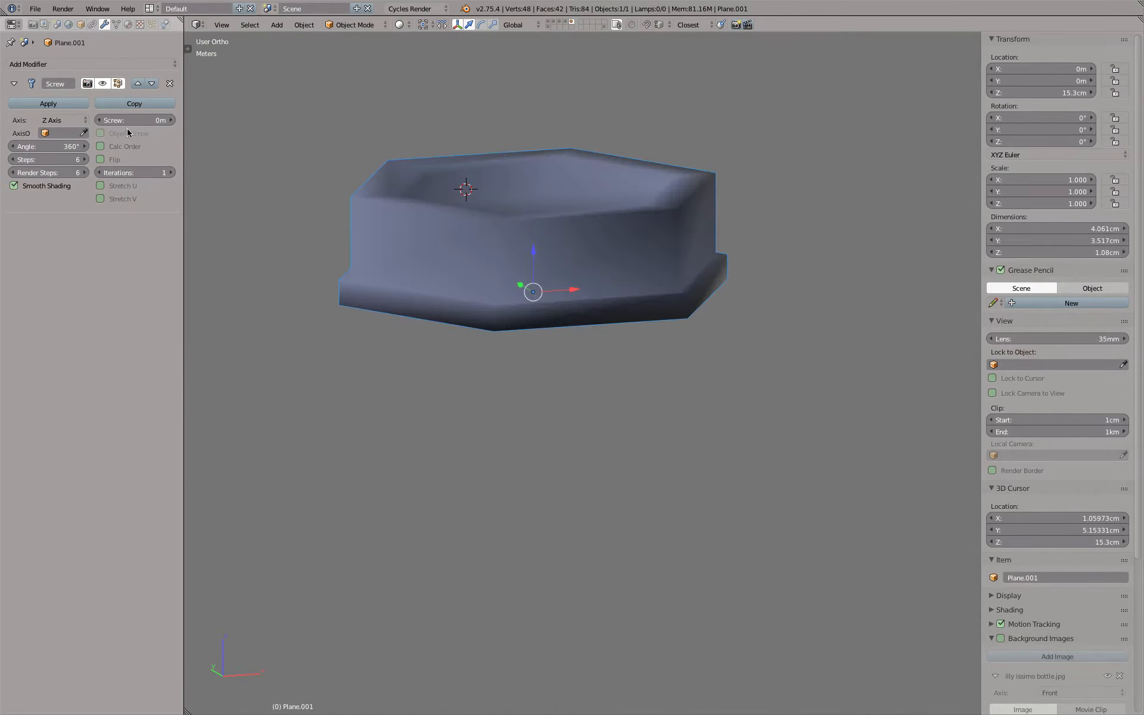
{"action": "left_click", "coordinate": [66, 102]}
Add a Subdivision Surface modifier to the cap with View subdivisions set to 3
{"action": "left_click", "coordinate": [102, 69]}
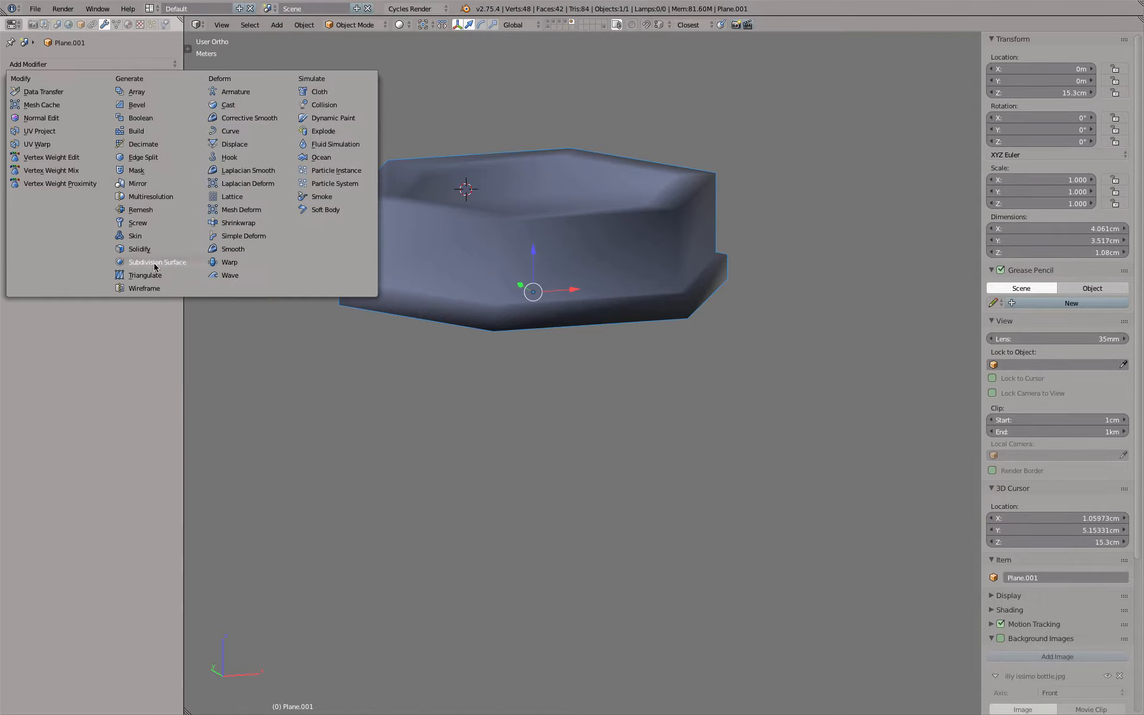
{"action": "middle_click_drag", "start_coordinate": [549, 189], "coordinate": [578, 278]}
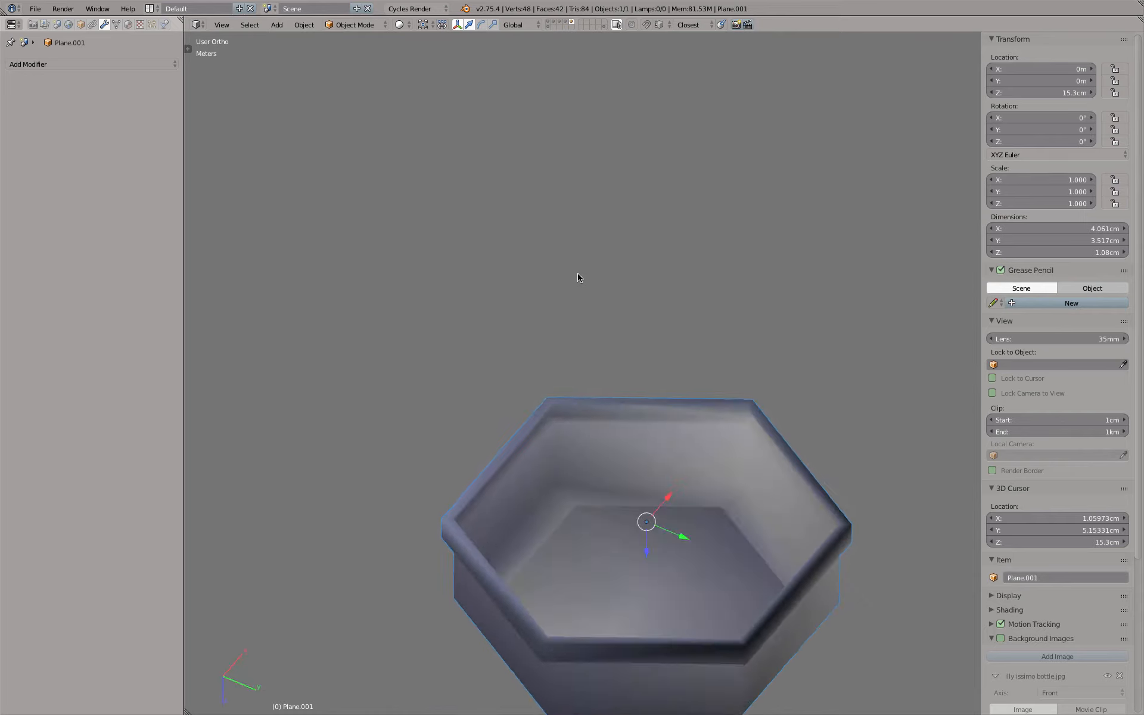
{"action": "left_click", "coordinate": [97, 63]}
{"action": "left_click", "coordinate": [156, 263]}
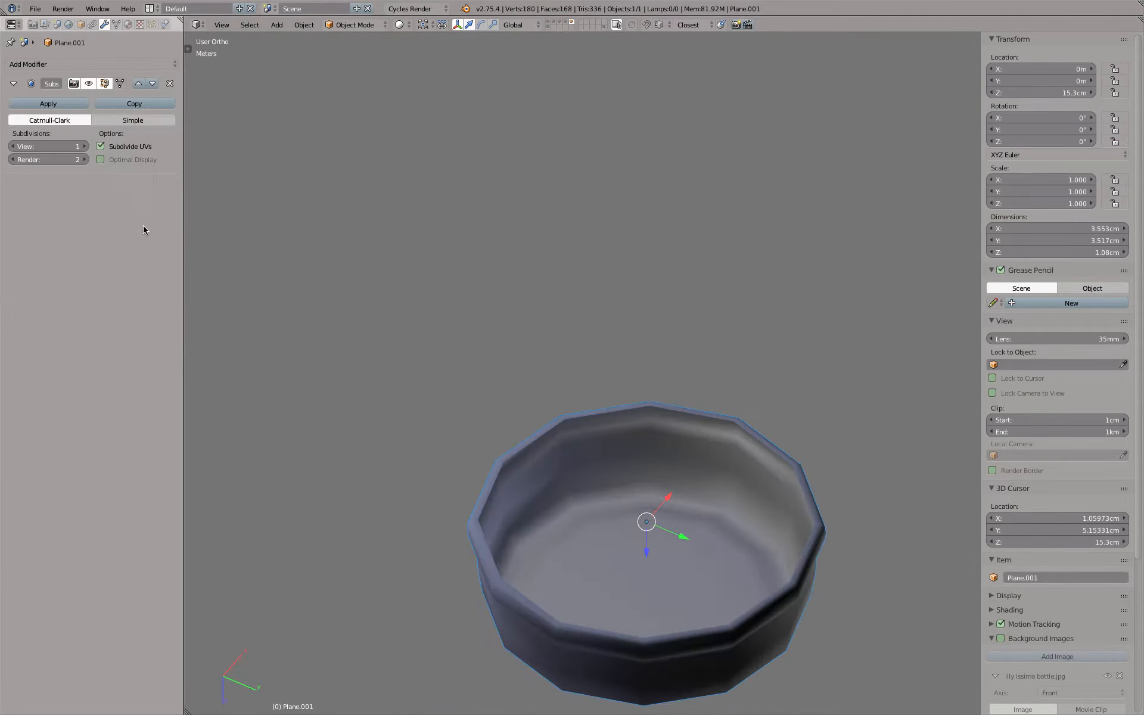
{"action": "left_click", "coordinate": [85, 146]}
{"action": "left_click", "coordinate": [85, 146]}
{"action": "middle_click_drag", "start_coordinate": [622, 383], "coordinate": [620, 309]}
{"action": "scroll", "coordinate": [621, 309], "scroll_direction": "up", "scroll_amount": 2}
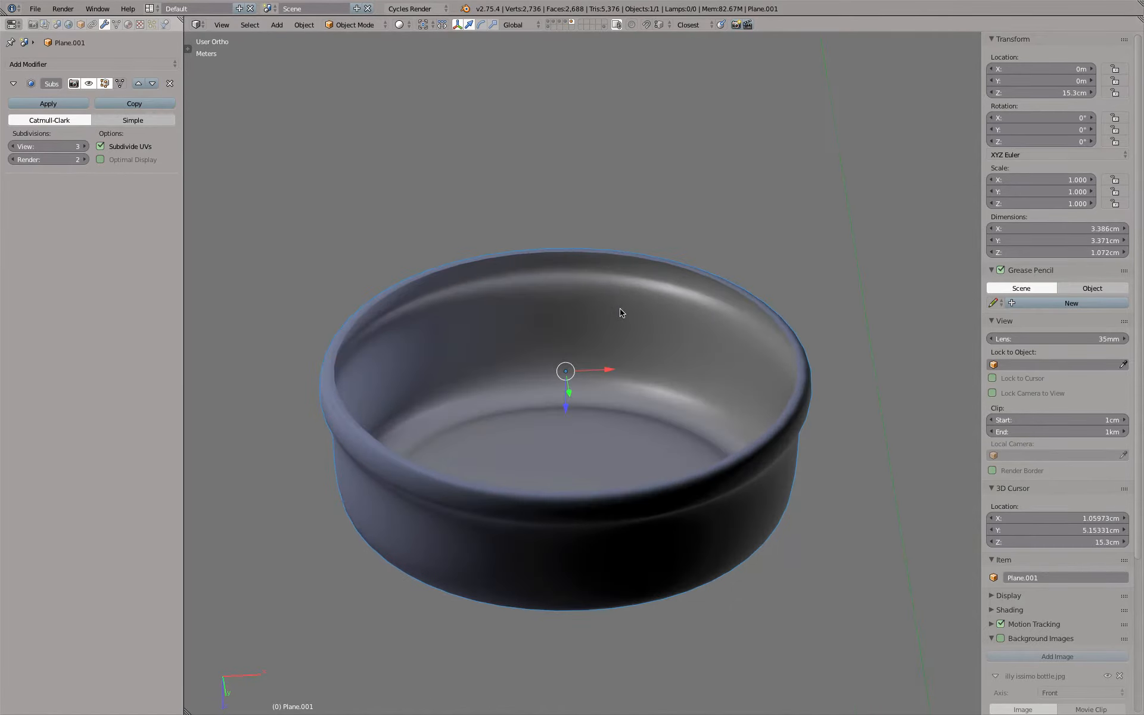
Fit the cap's editing cage to the subdivided surface in Edit Mode and select an outer side face in face selection mode
{"action": "key", "text": "Tab"}
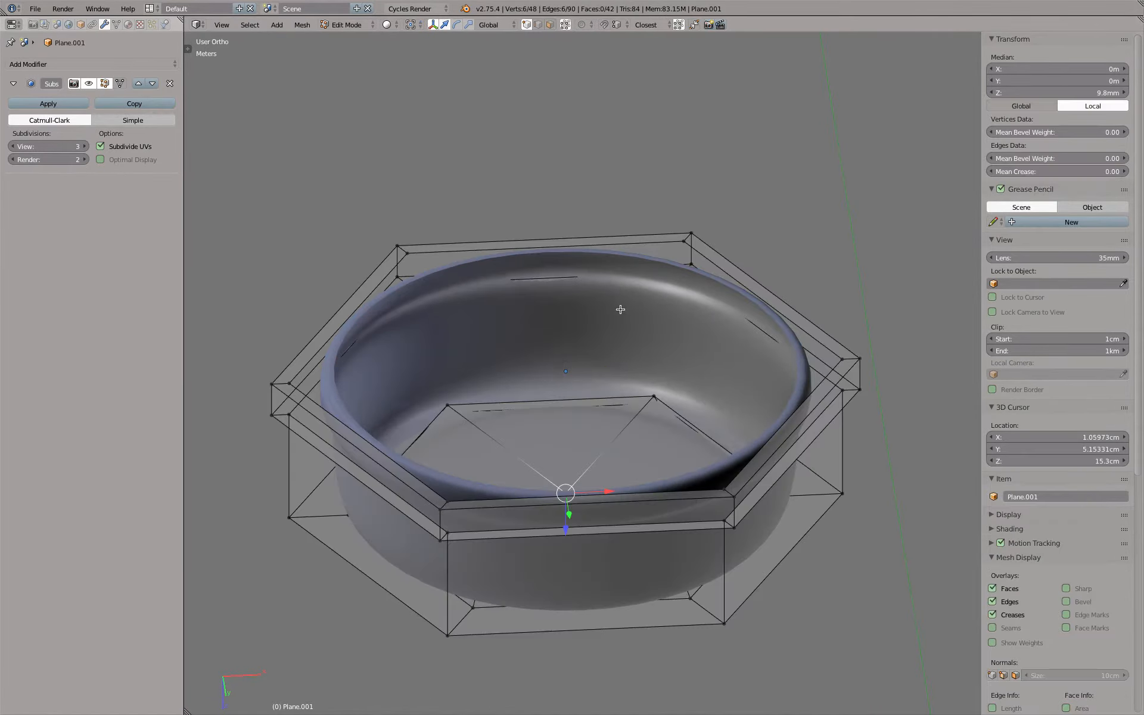
{"action": "left_click", "coordinate": [122, 84]}
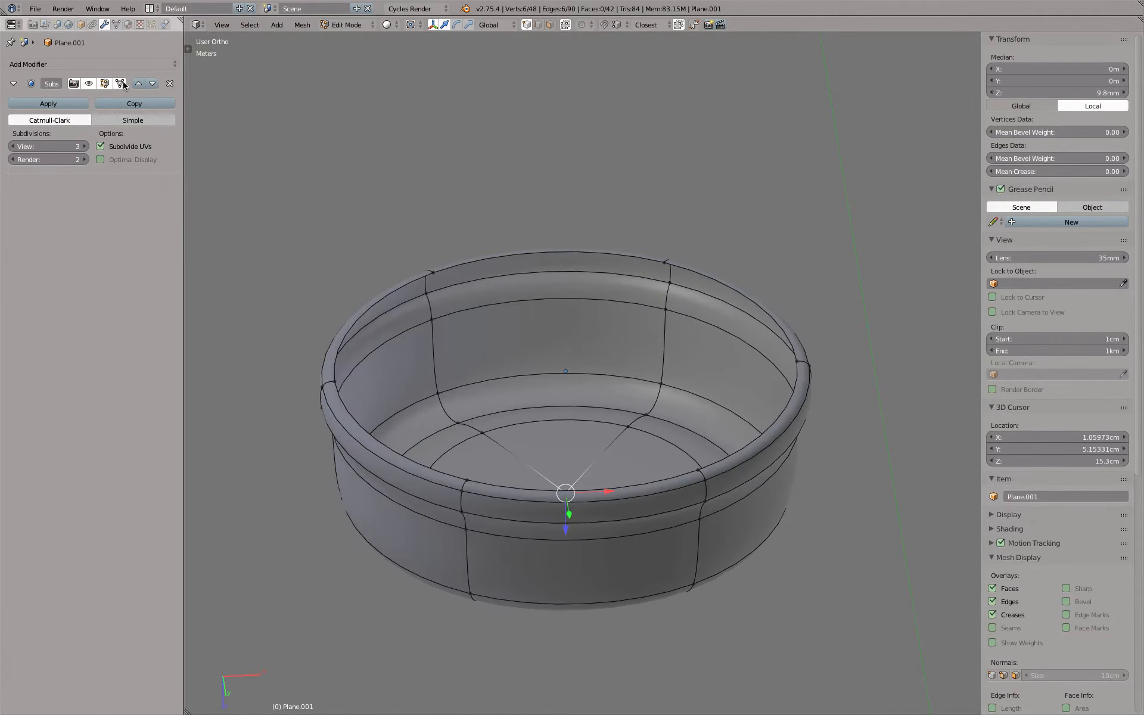
{"action": "left_click", "coordinate": [551, 25]}
{"action": "left_click", "coordinate": [551, 329]}
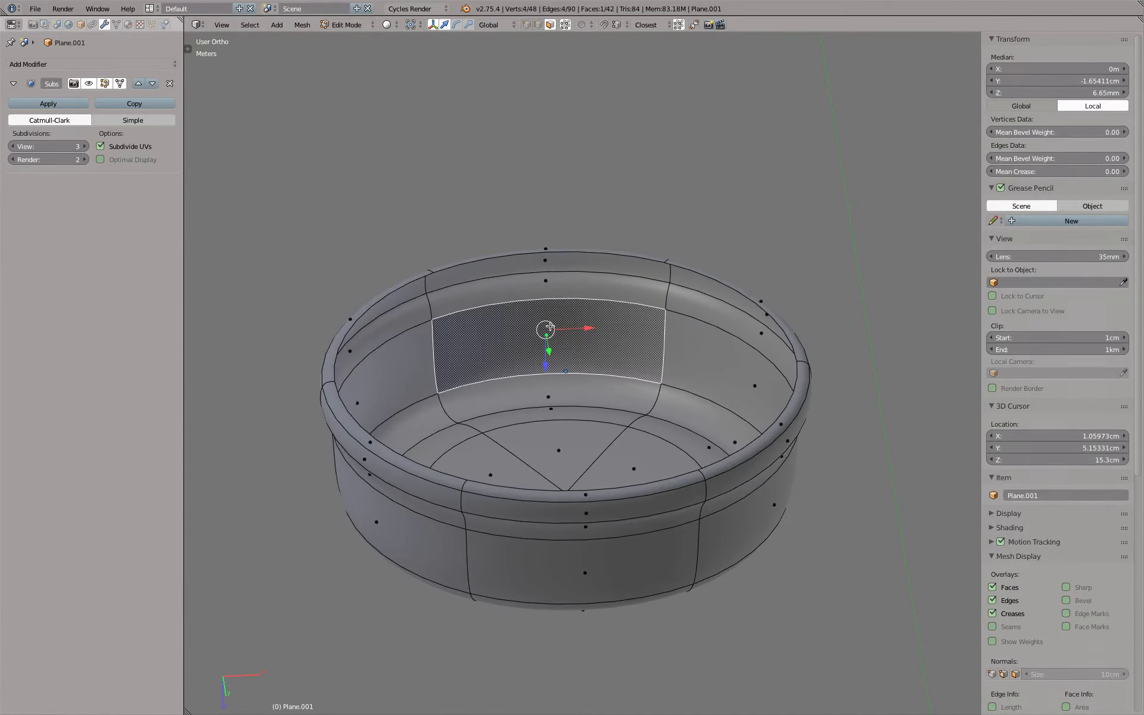
{"action": "scroll", "coordinate": [659, 531], "scroll_direction": "down", "scroll_amount": 4}
{"action": "middle_click_drag", "start_coordinate": [659, 531], "coordinate": [650, 370]}
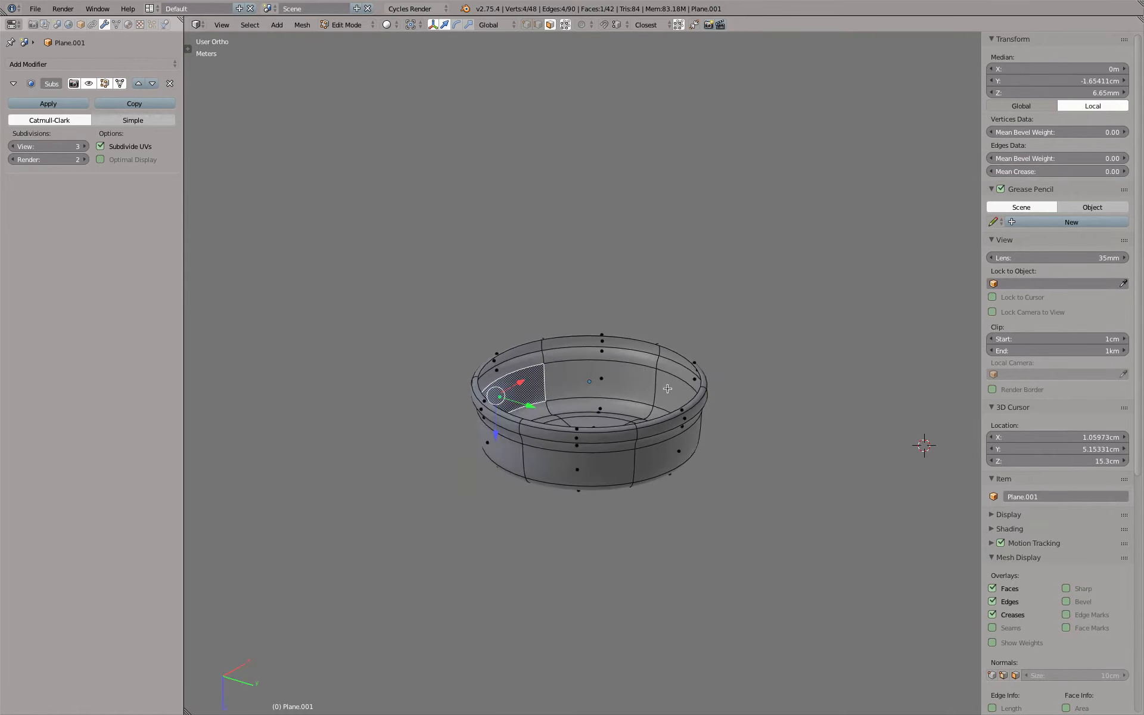
{"action": "right_click", "coordinate": [679, 449]}
{"action": "middle_click_drag", "start_coordinate": [752, 437], "coordinate": [781, 434]}
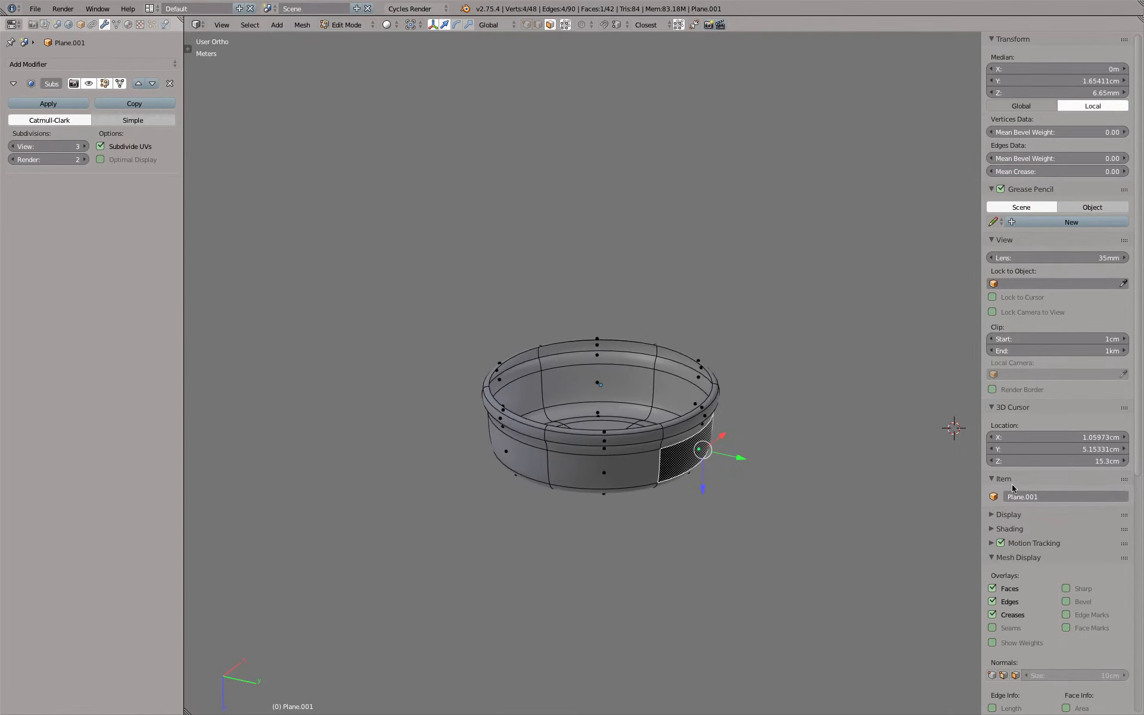
Collapse the other property sections and display the cap's face normals at a size of 1 cm
{"action": "left_click", "coordinate": [994, 39], "text": "ctrl"}
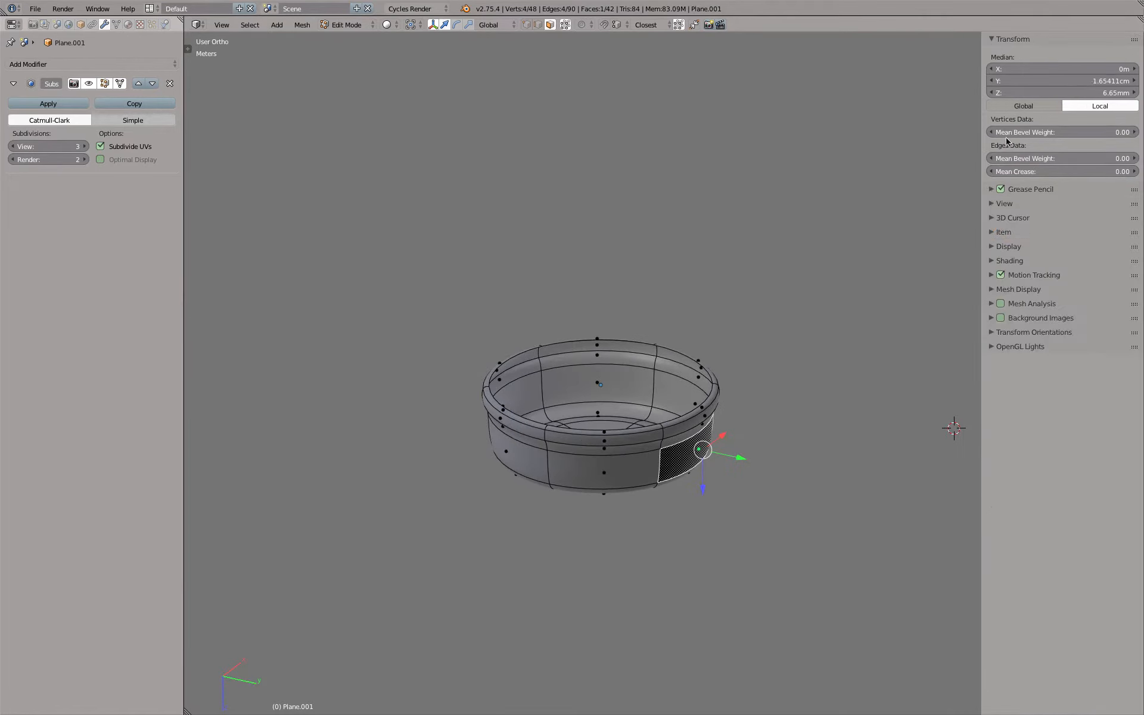
{"action": "left_click", "coordinate": [992, 289]}
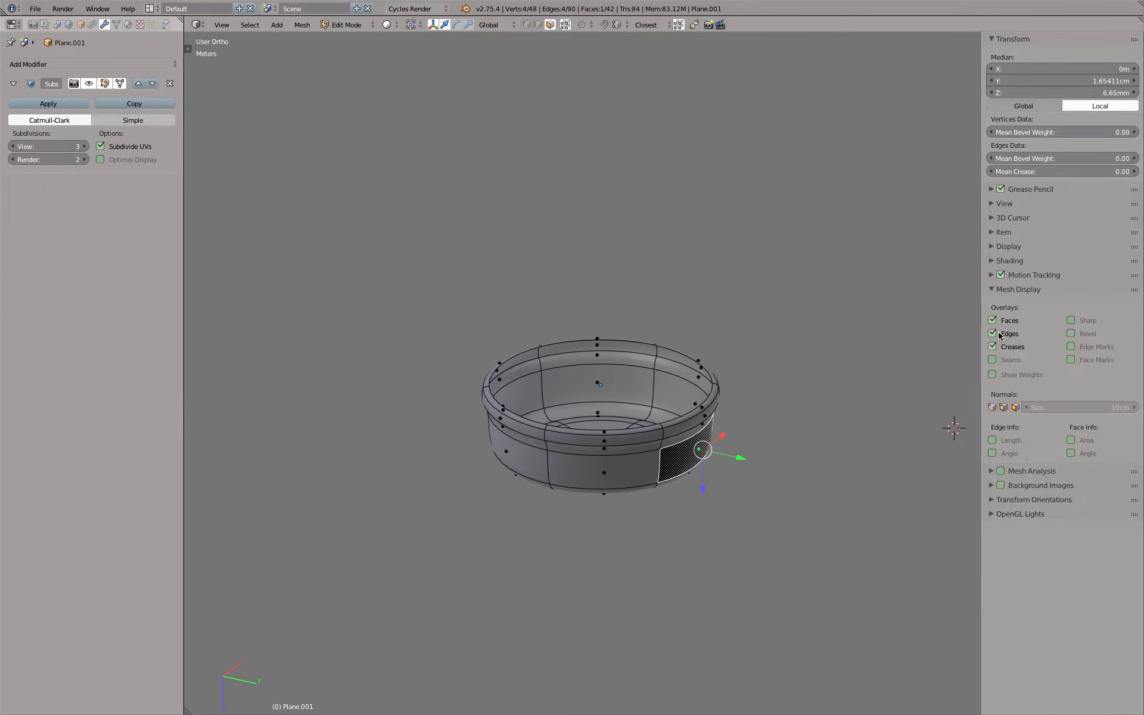
{"action": "left_click", "coordinate": [1073, 405]}
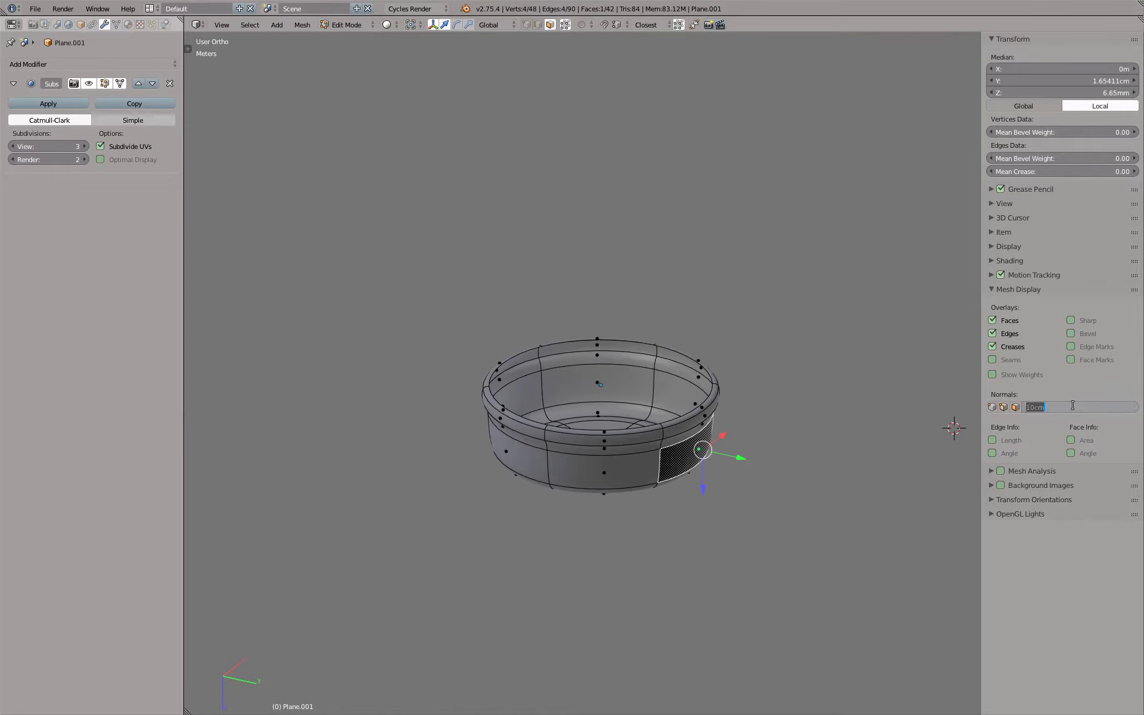
{"action": "type", "text": "1"}
{"action": "key", "text": "Return"}
{"action": "left_click", "coordinate": [1016, 407]}
{"action": "middle_click_drag", "start_coordinate": [793, 381], "coordinate": [709, 367]}
{"action": "scroll", "coordinate": [638, 341], "scroll_direction": "up", "scroll_amount": 5}
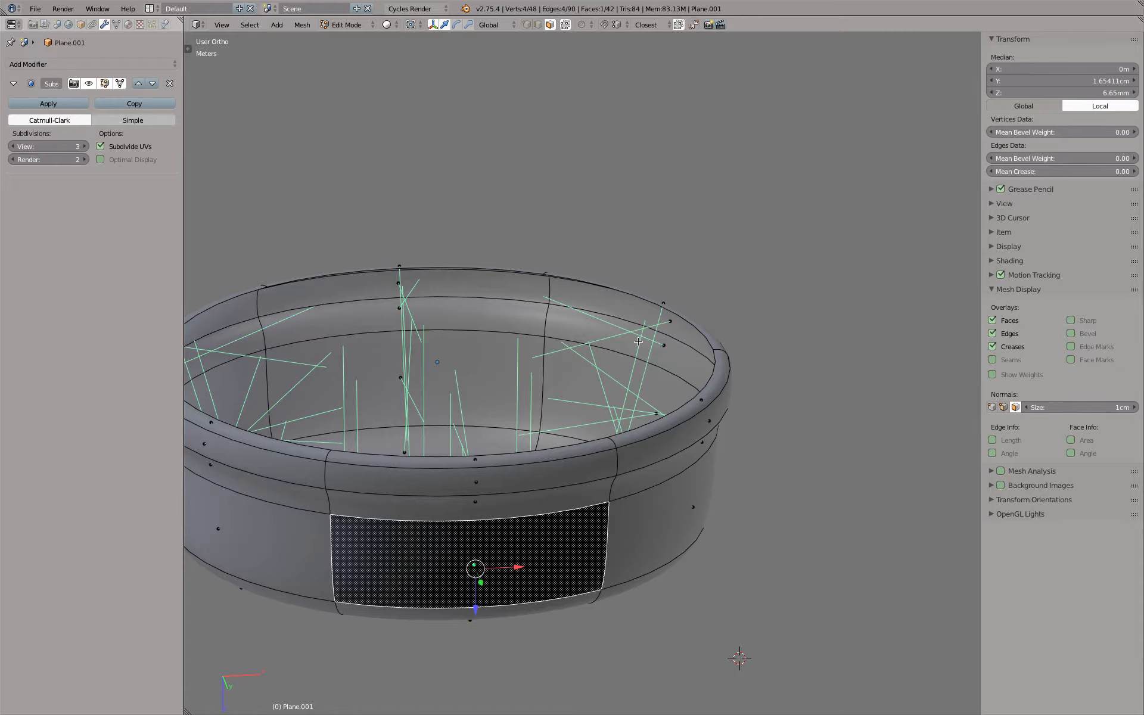
Examine the direction of the cap's face normals and its shading from inside and outside, ending in Object Mode
{"action": "right_click", "coordinate": [659, 347]}
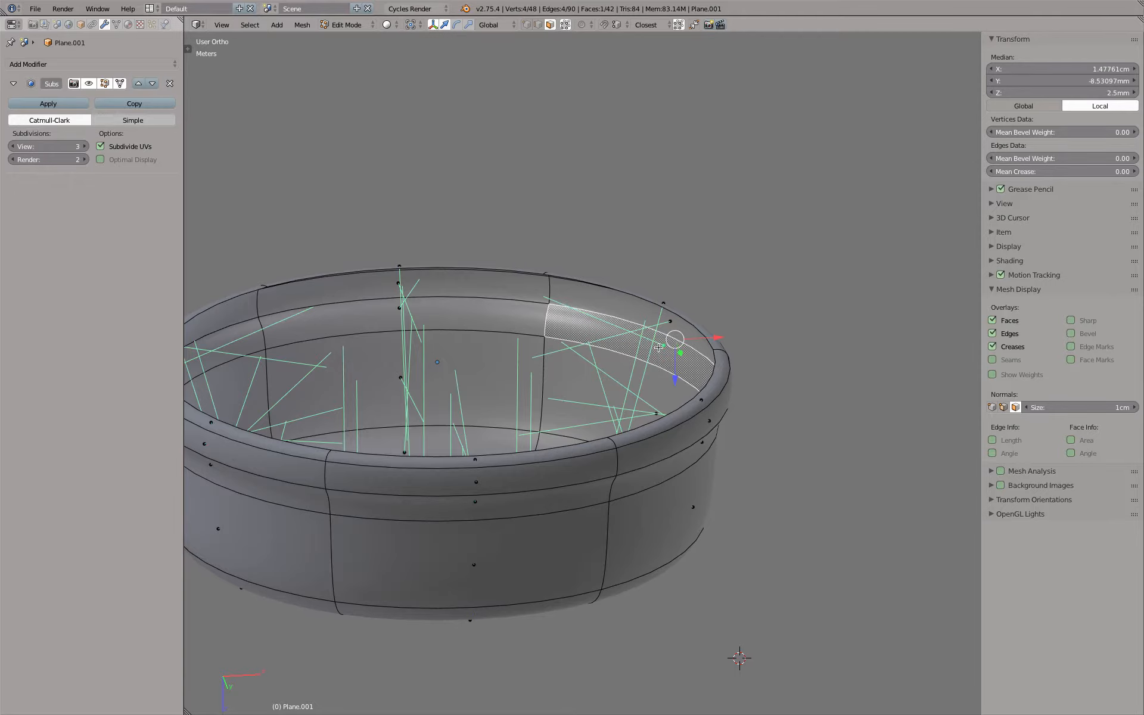
{"action": "middle_click_drag", "start_coordinate": [689, 352], "coordinate": [590, 244]}
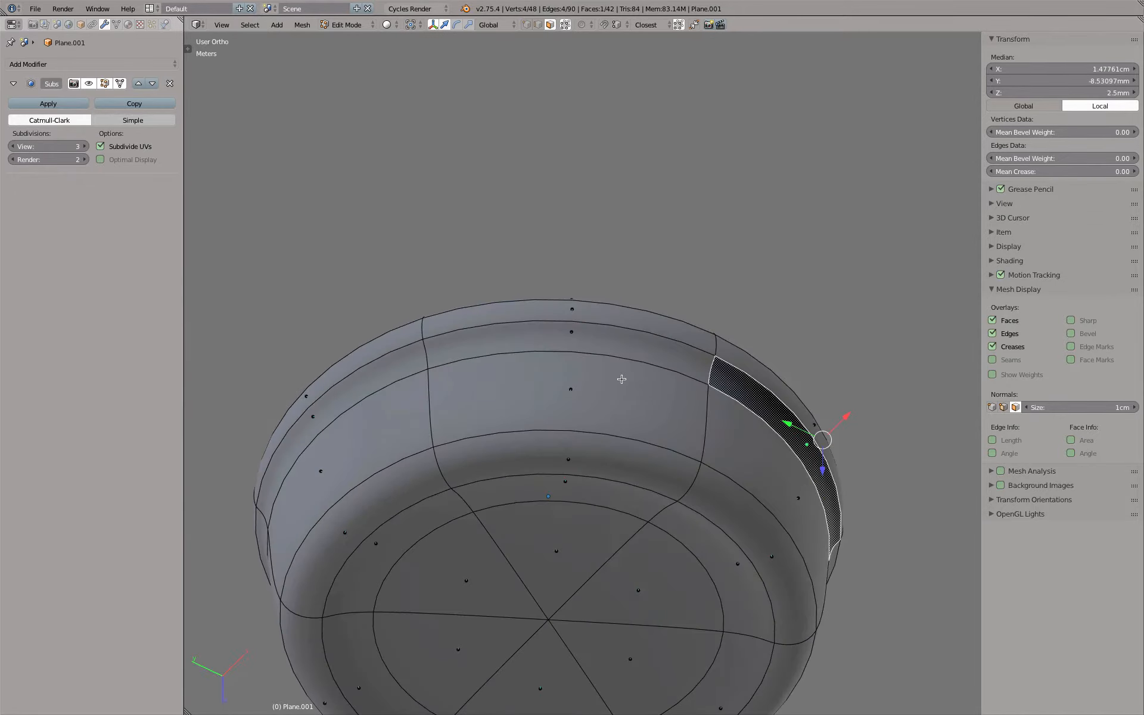
{"action": "key", "text": "Tab"}
{"action": "scroll", "coordinate": [626, 390], "scroll_direction": "down", "scroll_amount": 5}
{"action": "middle_click_drag", "start_coordinate": [650, 435], "coordinate": [800, 585]}
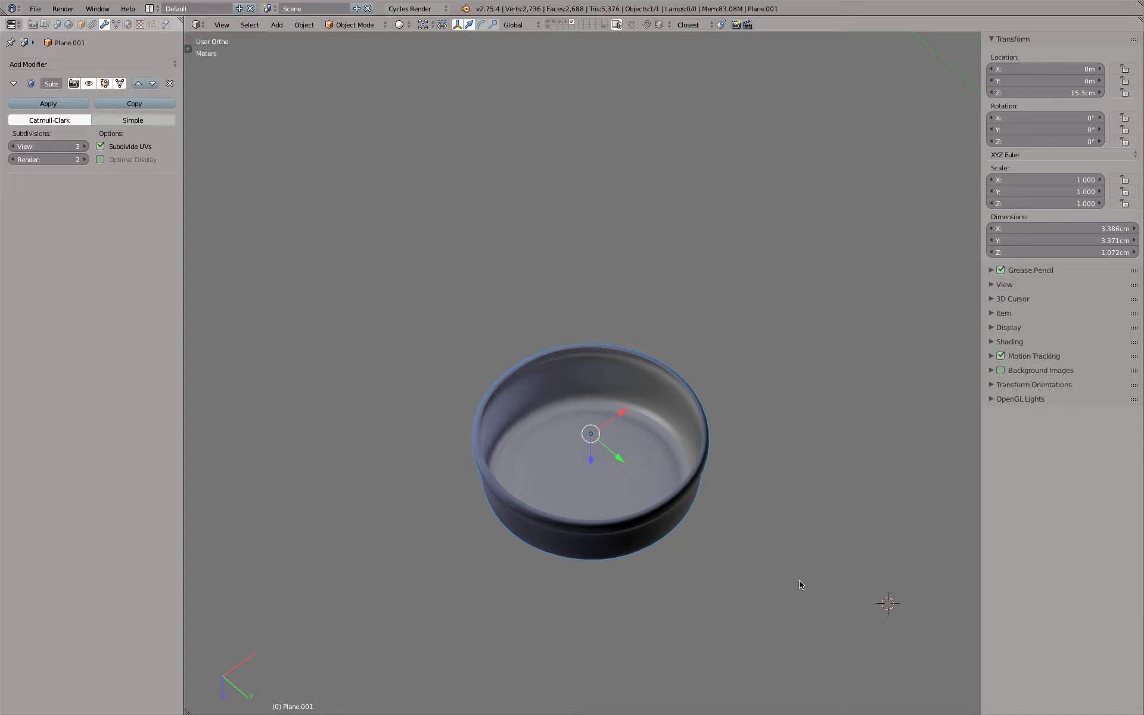
{"action": "middle_click_drag", "start_coordinate": [745, 546], "coordinate": [672, 223]}
{"action": "scroll", "coordinate": [616, 279], "scroll_direction": "up", "scroll_amount": 6}
{"action": "scroll", "coordinate": [616, 279], "scroll_direction": "down", "scroll_amount": 3}
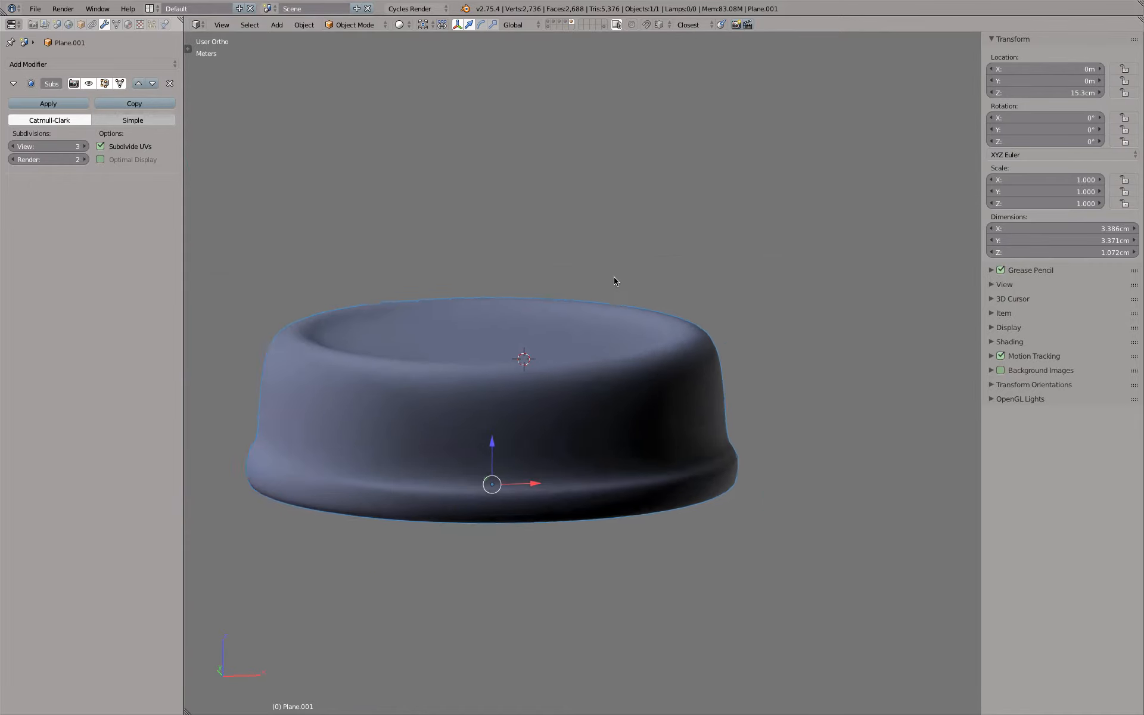
{"action": "middle_click_drag", "start_coordinate": [549, 286], "coordinate": [624, 240], "text": "shift"}
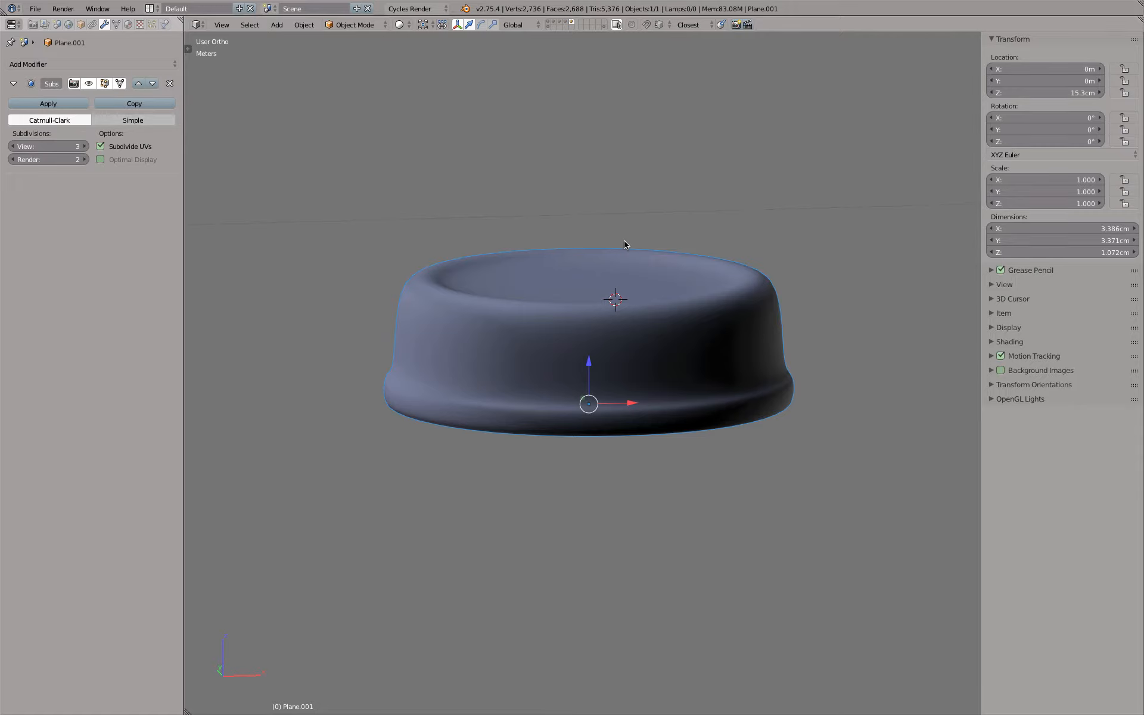
Flip the normals of all the cap's faces and check the shading in Object Mode
{"action": "key", "text": "Tab"}
{"action": "key", "text": "a"}
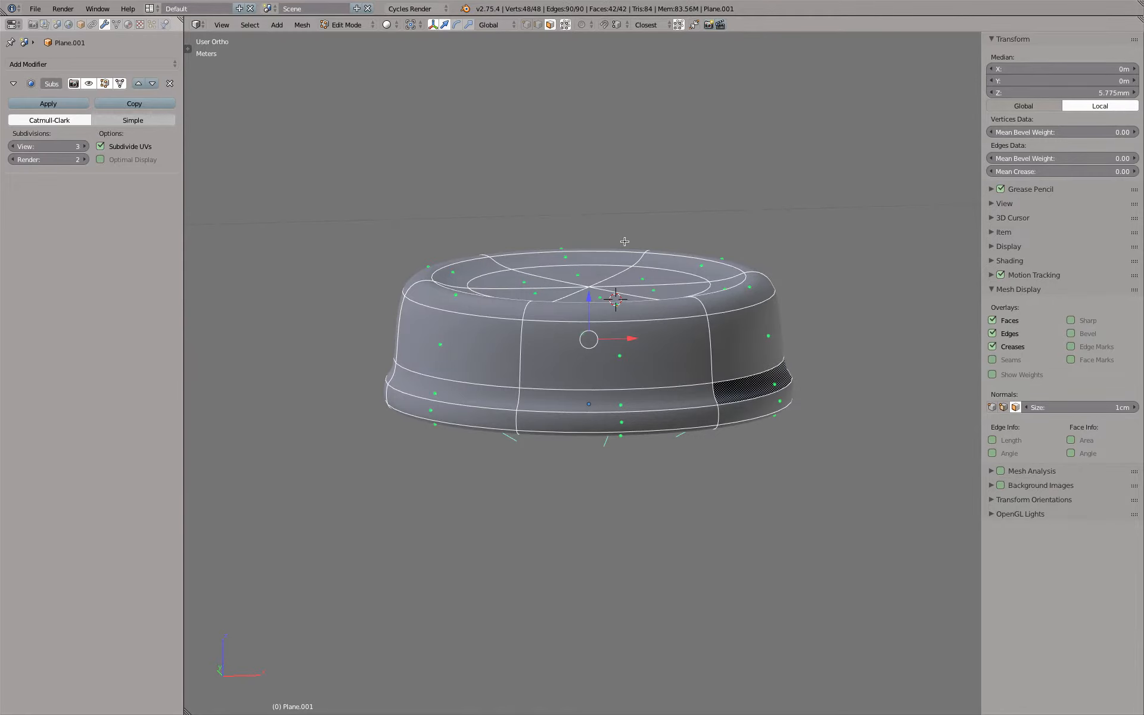
{"action": "left_click", "coordinate": [187, 48]}
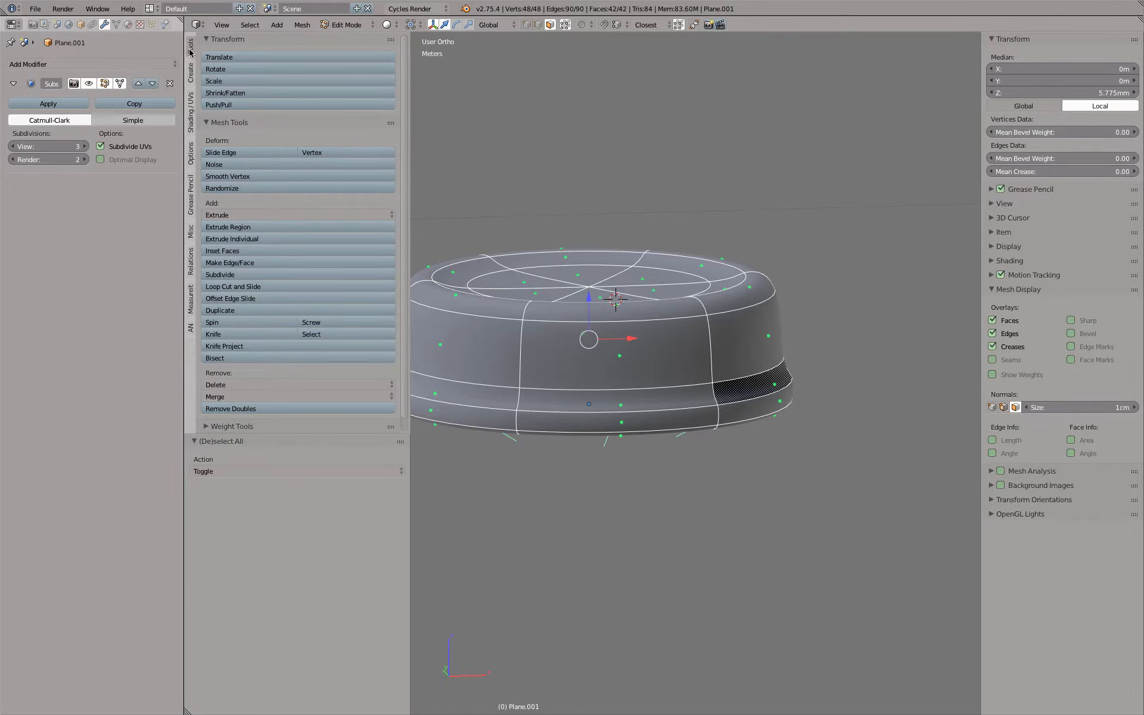
{"action": "left_click", "coordinate": [190, 113]}
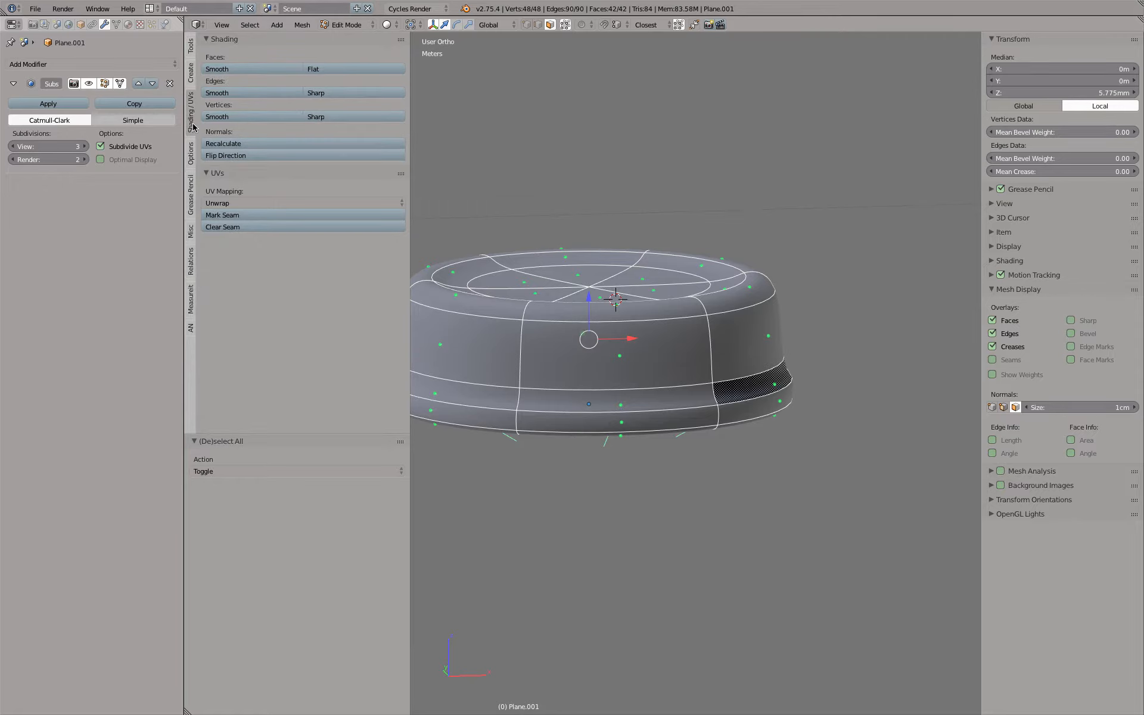
{"action": "left_click", "coordinate": [232, 158]}
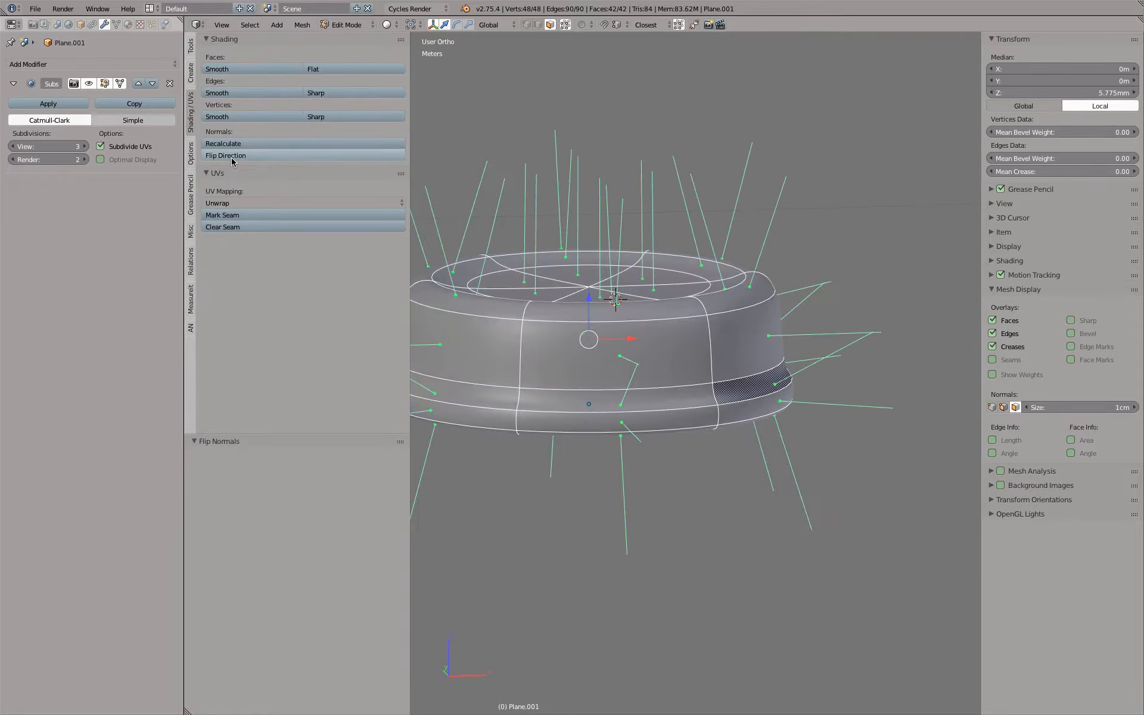
{"action": "scroll", "coordinate": [947, 446], "scroll_direction": "down", "scroll_amount": 3}
{"action": "key", "text": "Tab"}
{"action": "middle_click_drag", "start_coordinate": [766, 424], "coordinate": [830, 438]}
{"action": "scroll", "coordinate": [780, 399], "scroll_direction": "up", "scroll_amount": 4}
Flip the normal of a single outer side face on the cap in Edit Mode
{"action": "key", "text": "Tab"}
{"action": "right_click", "coordinate": [637, 385]}
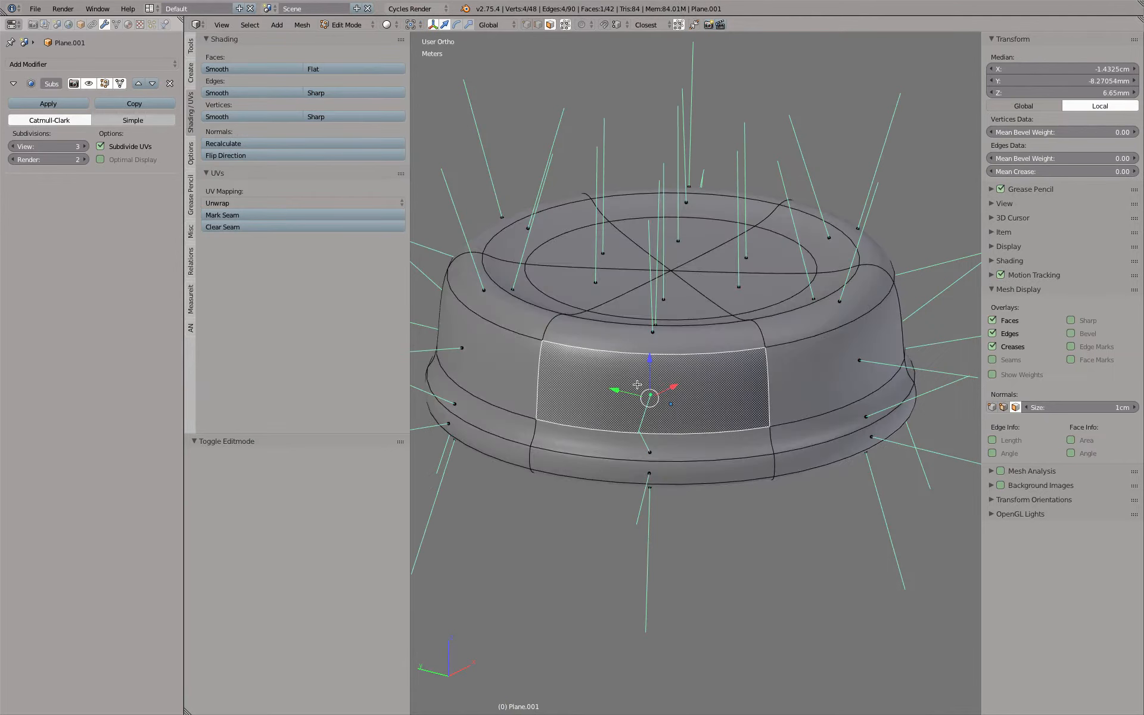
{"action": "left_click", "coordinate": [245, 155]}
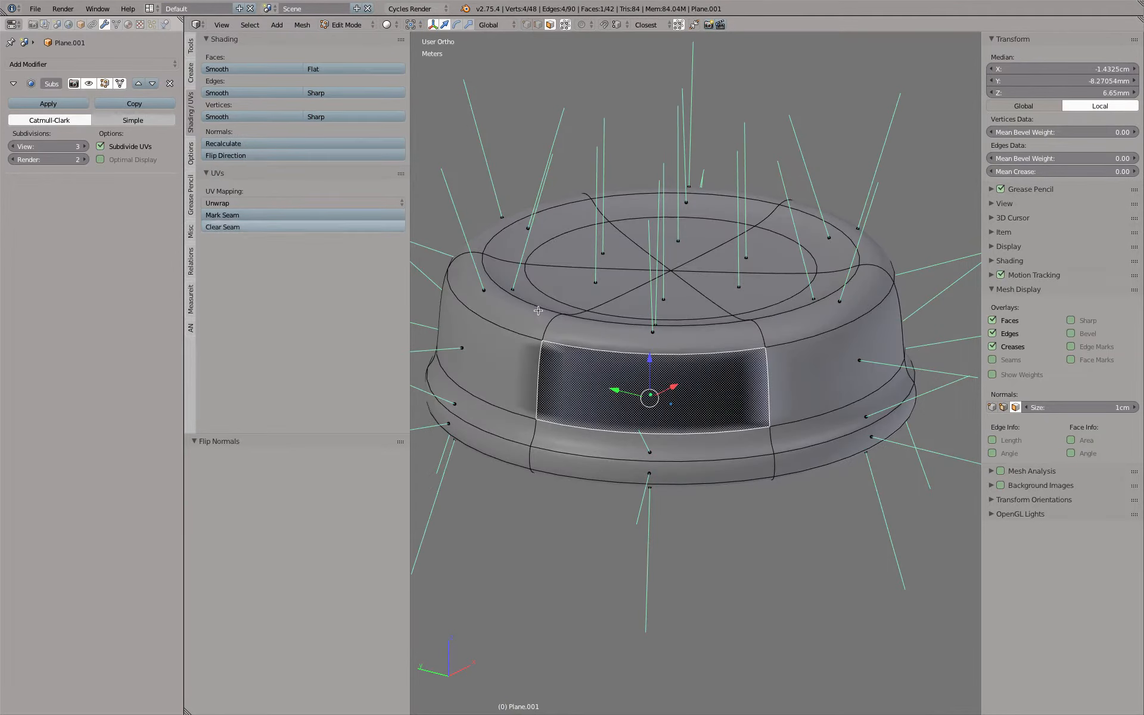
Recalculate the normals of all the cap's faces and check its shading in Object Mode
{"action": "key", "text": "Tab"}
{"action": "middle_click_drag", "start_coordinate": [753, 403], "coordinate": [850, 345]}
{"action": "key", "text": "Tab"}
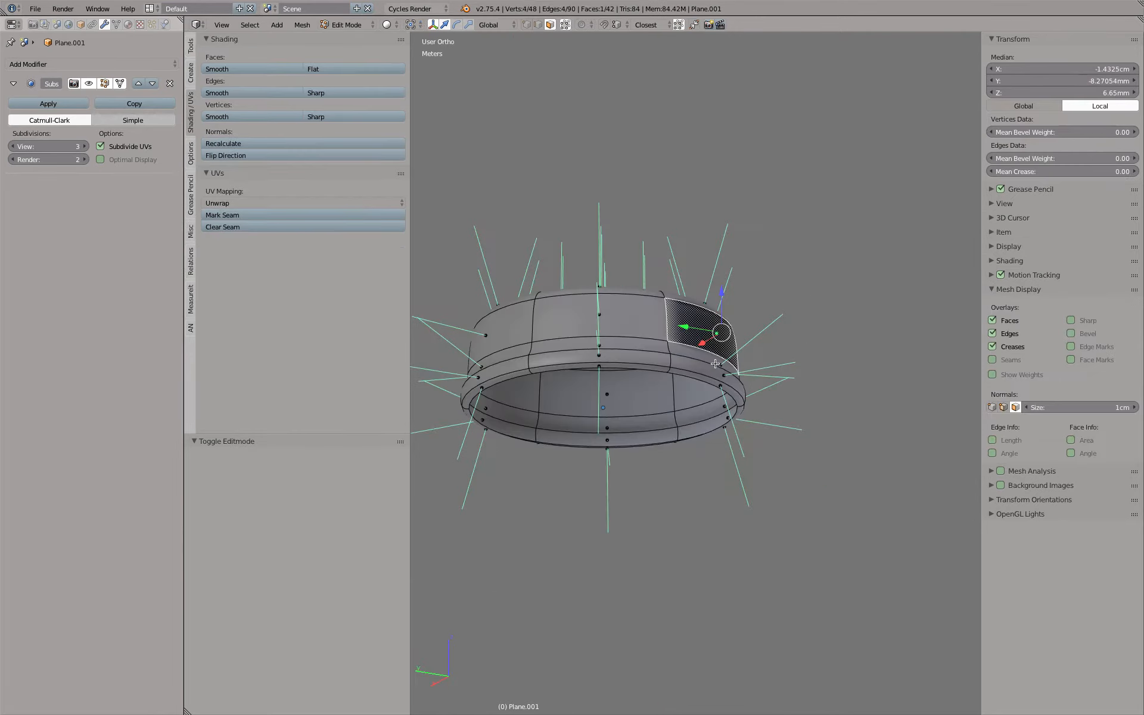
{"action": "scroll", "coordinate": [711, 364], "scroll_direction": "up", "scroll_amount": 4}
{"action": "middle_click_drag", "start_coordinate": [710, 364], "coordinate": [674, 372]}
{"action": "key", "text": "a"}
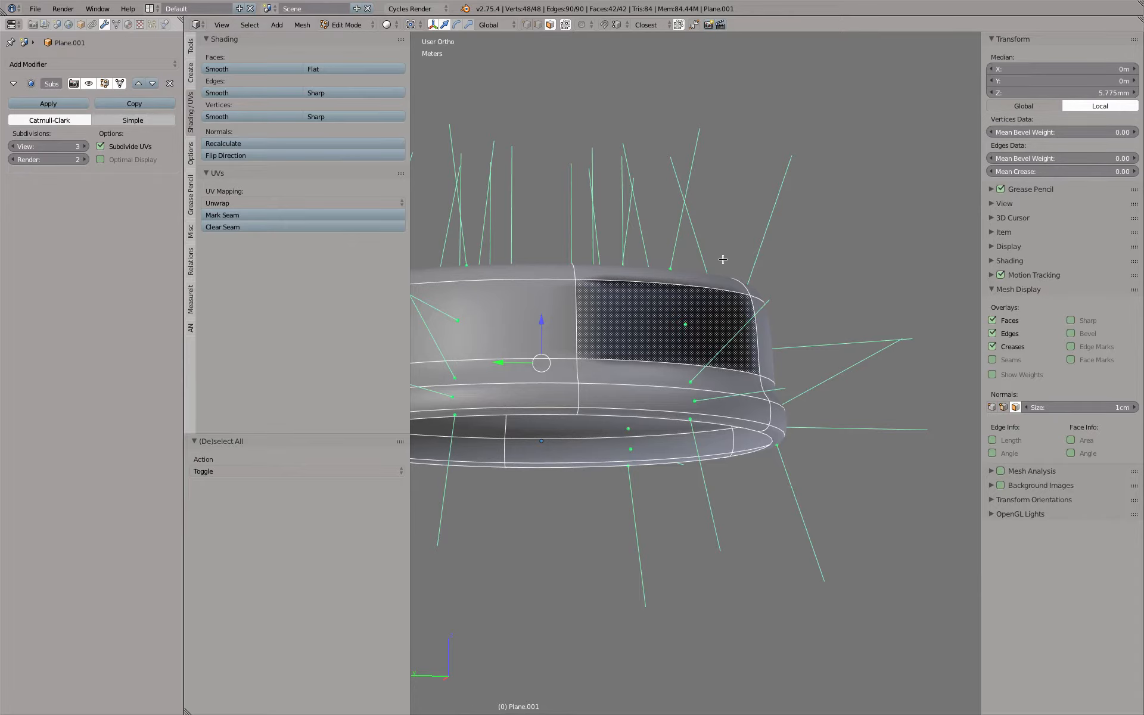
{"action": "left_click", "coordinate": [311, 143]}
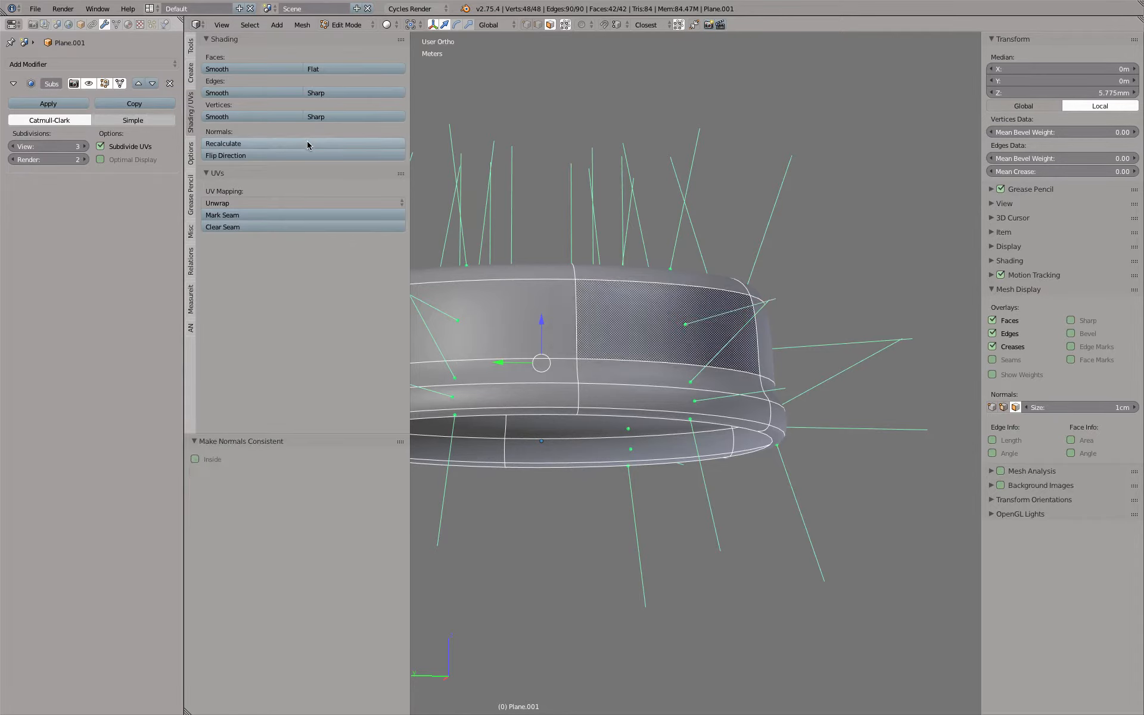
{"action": "key", "text": "Tab"}
{"action": "middle_click_drag", "start_coordinate": [839, 275], "coordinate": [676, 327]}
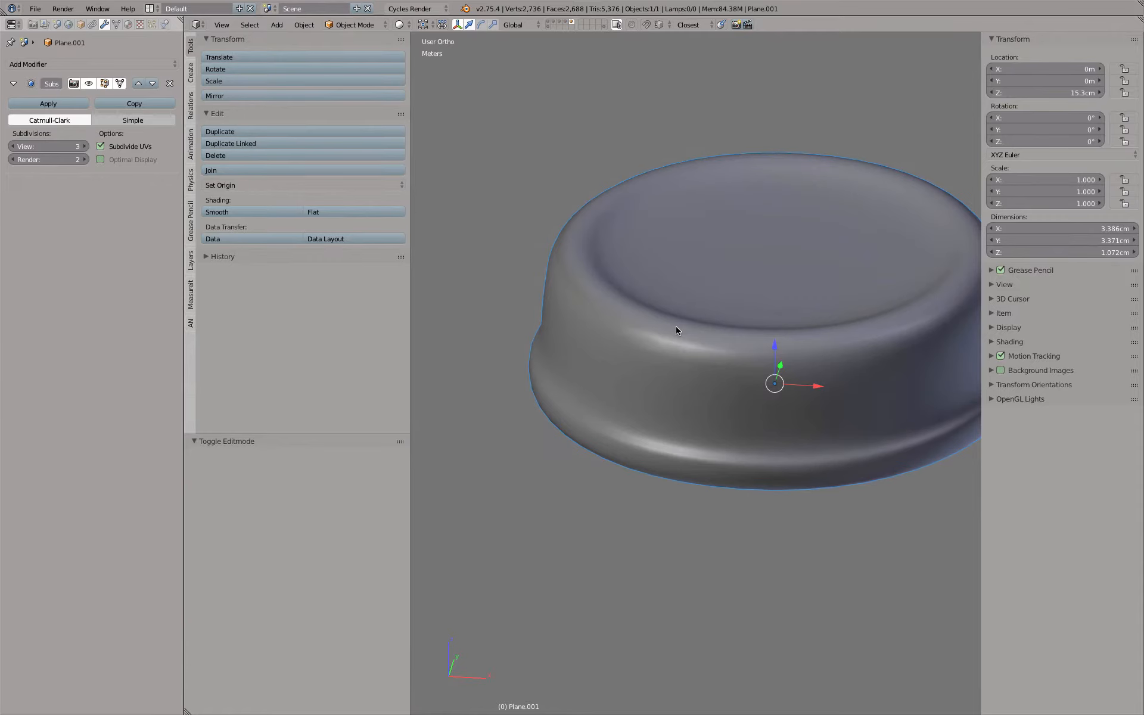
Hide both side panels of the 3D view and display the cap together with the bottle in front-view wireframe
{"action": "key", "text": "KP_1"}
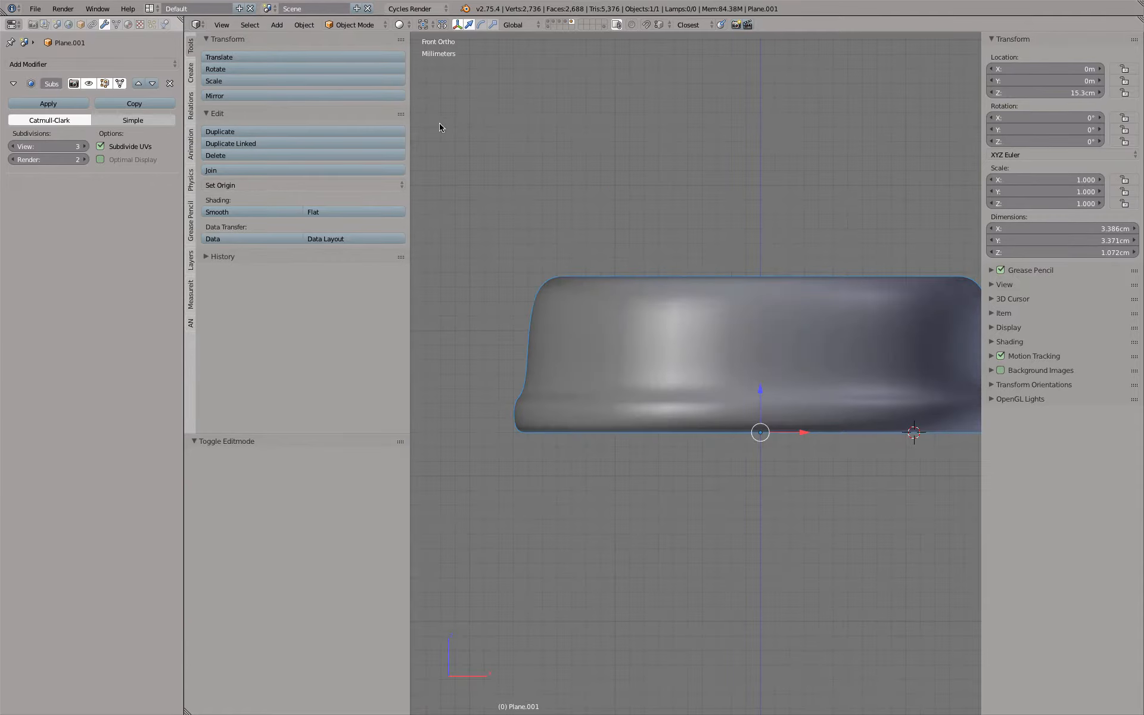
{"action": "key", "text": "t"}
{"action": "key", "text": "n"}
{"action": "middle_click_drag", "start_coordinate": [590, 205], "coordinate": [542, 198]}
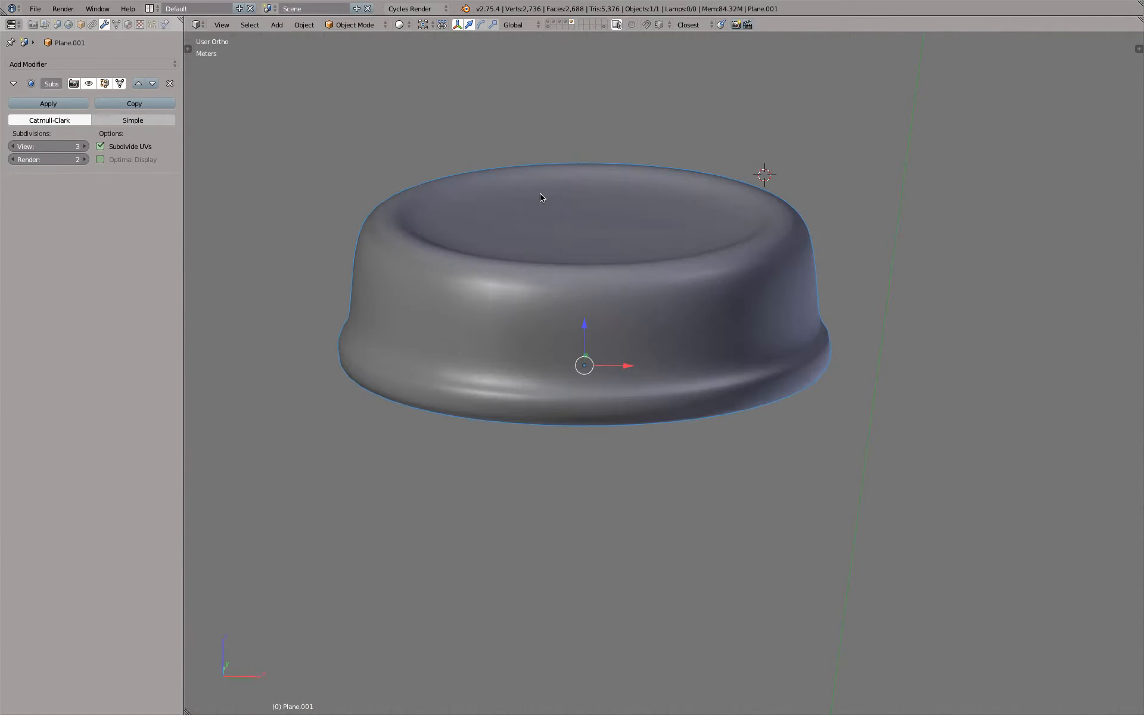
{"action": "left_click", "coordinate": [565, 22], "text": "shift"}
{"action": "scroll", "coordinate": [631, 255], "scroll_direction": "down", "scroll_amount": 3}
{"action": "key", "text": "z"}
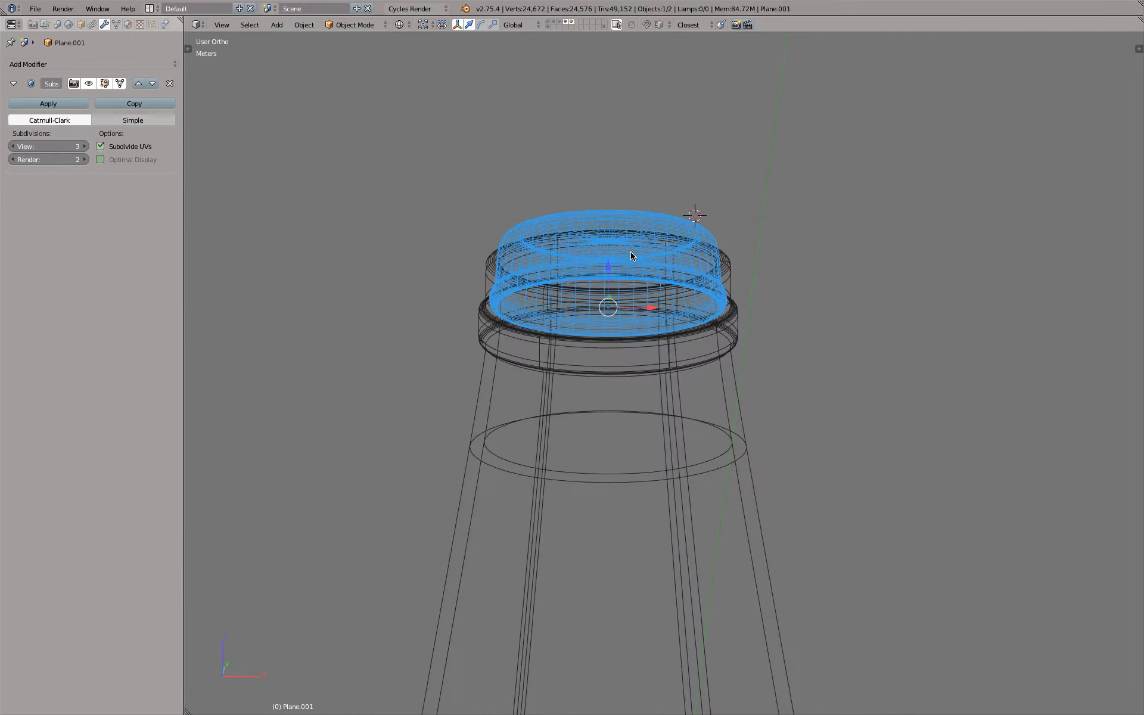
{"action": "key", "text": "KP_1"}
{"action": "scroll", "coordinate": [544, 294], "scroll_direction": "up", "scroll_amount": 4}
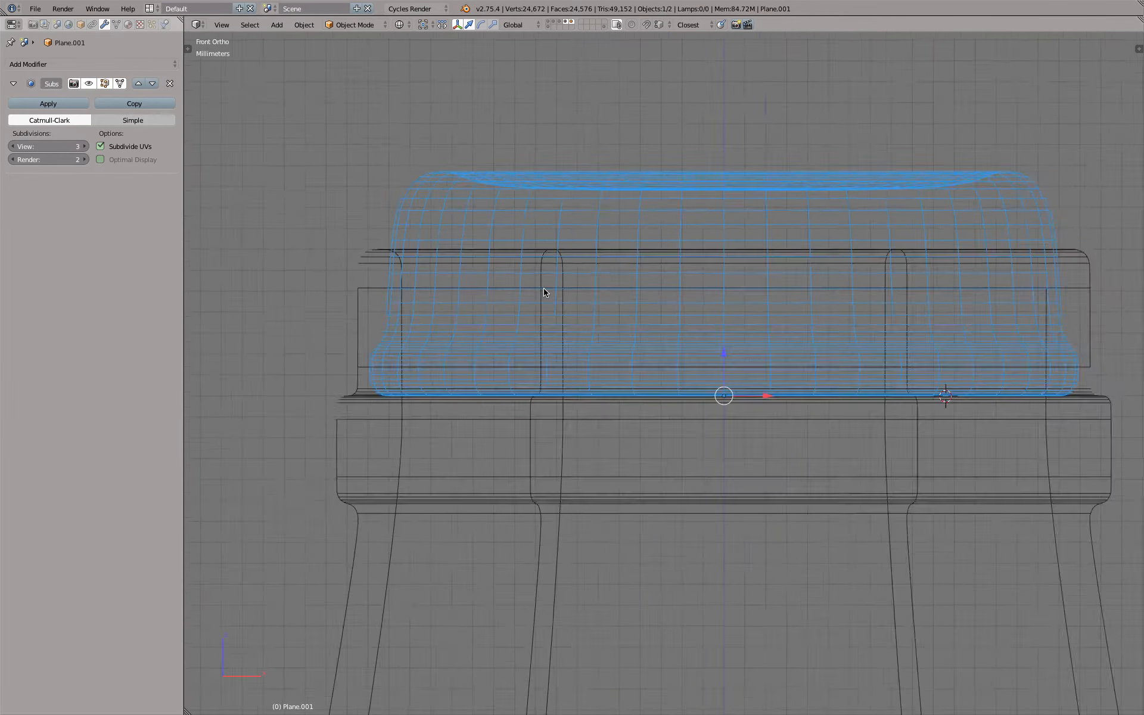
Compare the cap in Edit Mode with its reference outlines, ending with only the solid-shaded cap in Object Mode
{"action": "left_click", "coordinate": [548, 27], "text": "shift"}
{"action": "key", "text": "Tab"}
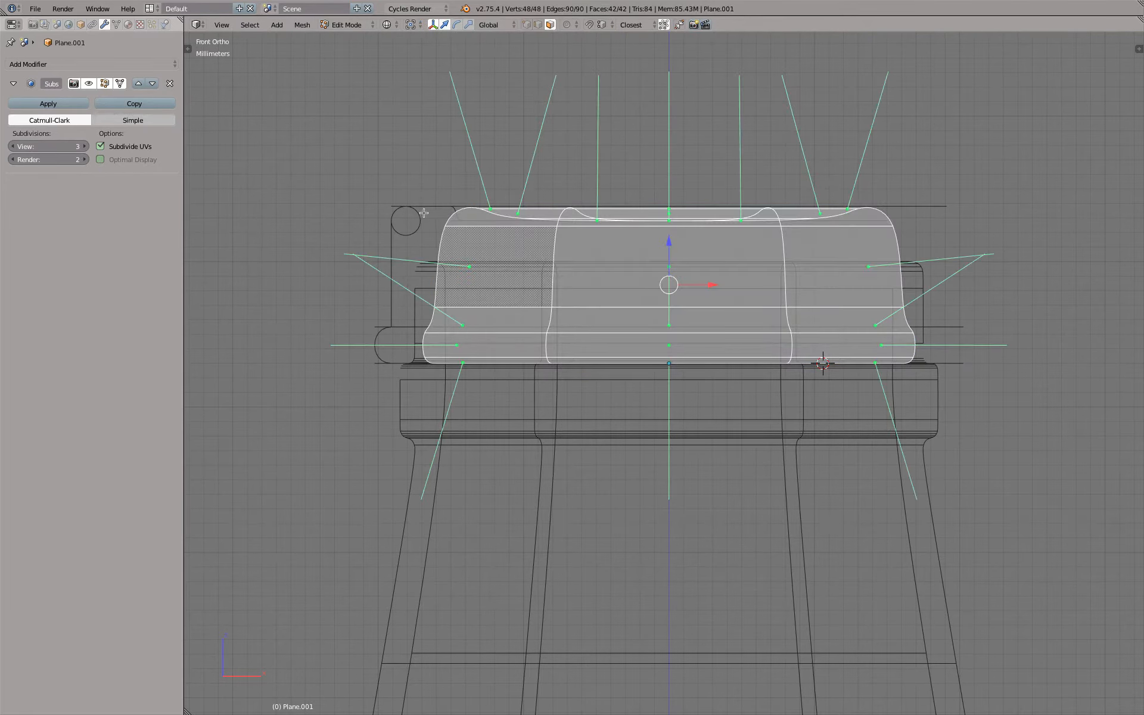
{"action": "mouse_move", "coordinate": [397, 219]}
{"action": "middle_mouse_down"}
{"action": "mouse_move", "coordinate": [405, 256]}
{"action": "mouse_move", "coordinate": [408, 235]}
{"action": "middle_mouse_up"}
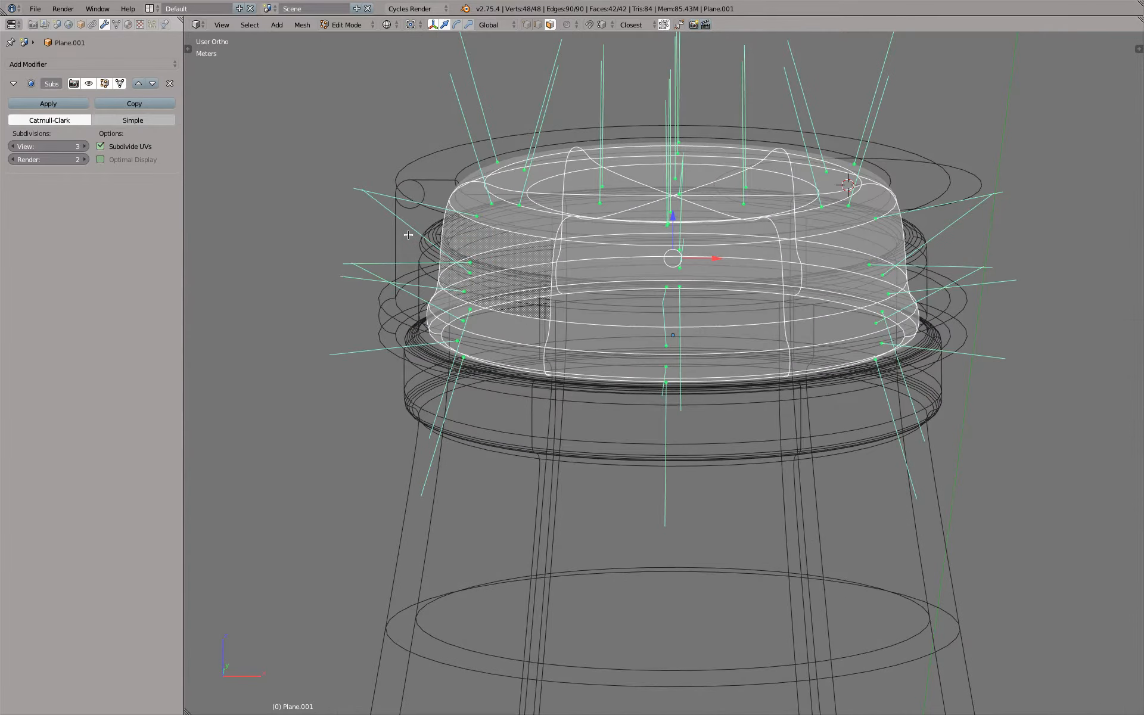
{"action": "key", "text": "KP_1"}
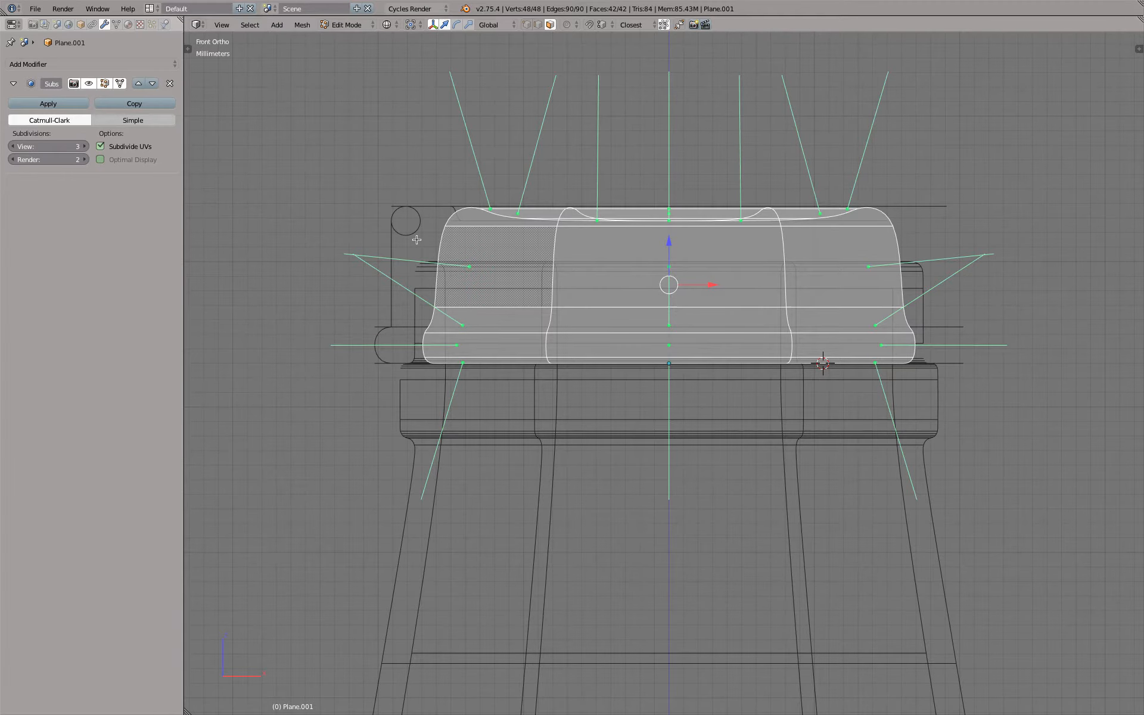
{"action": "middle_click_drag", "start_coordinate": [474, 211], "coordinate": [483, 227]}
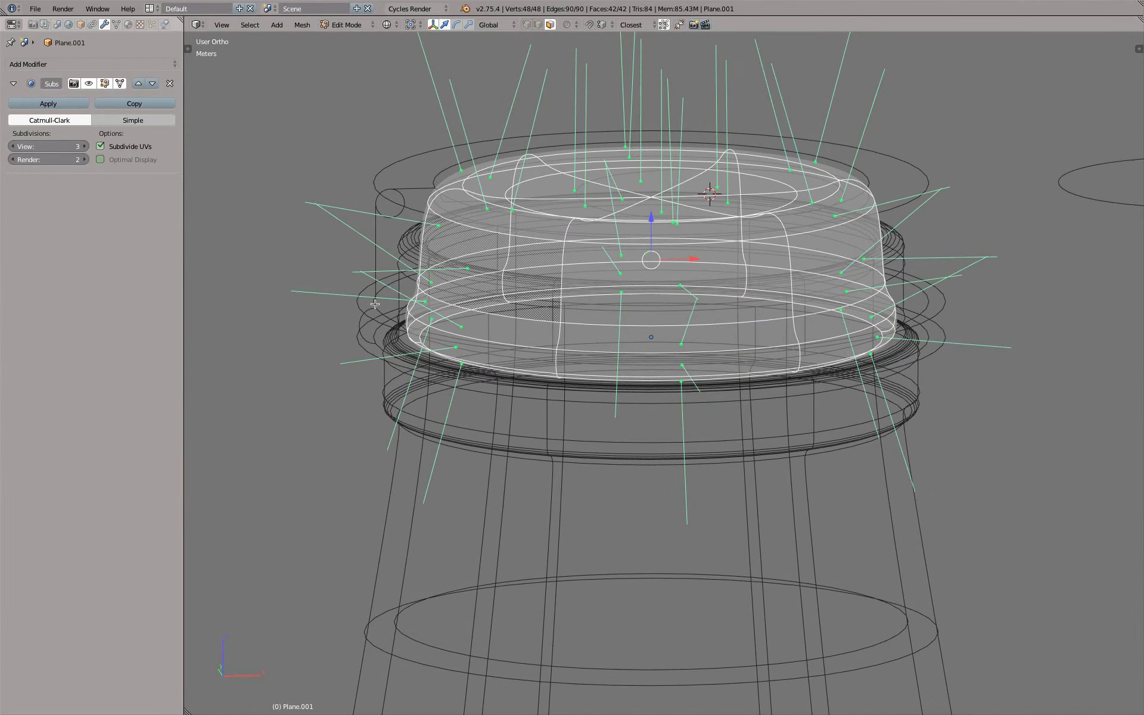
{"action": "key", "text": "z"}
{"action": "key", "text": "z"}
{"action": "key", "text": "Tab"}
{"action": "key", "text": "z"}
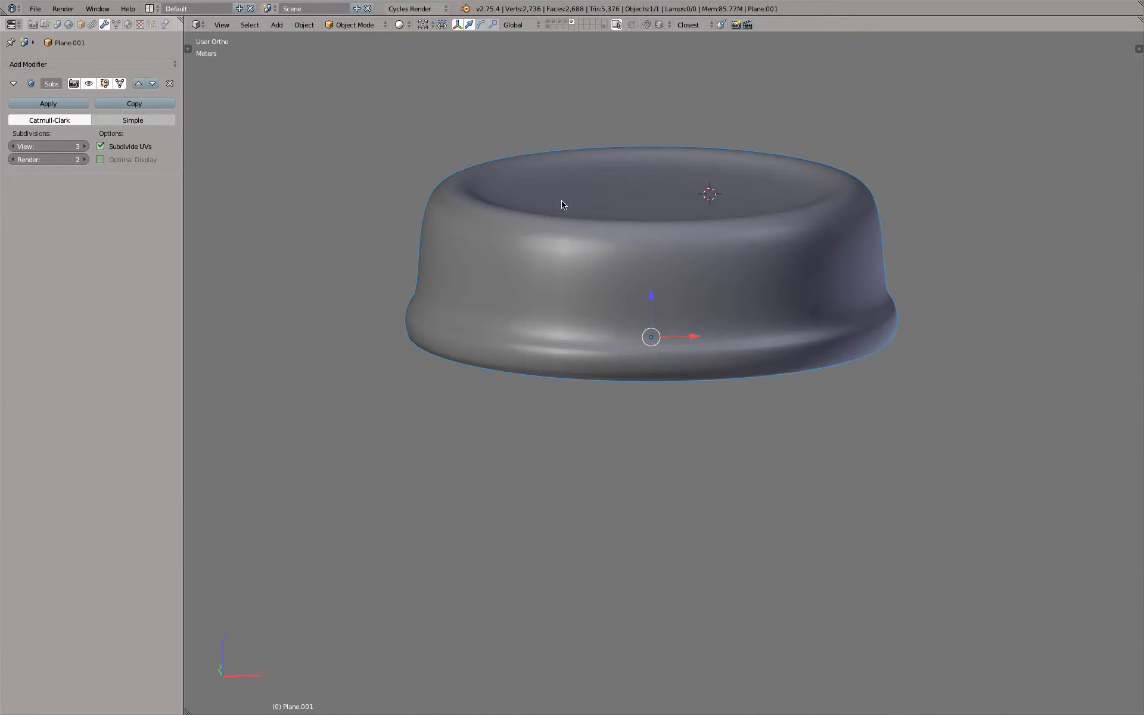
Select the edge loop at the base of the cap's side wall, hide the face normals and collapse the Mesh Display section
{"action": "key", "text": "Tab"}
{"action": "left_click", "coordinate": [538, 24]}
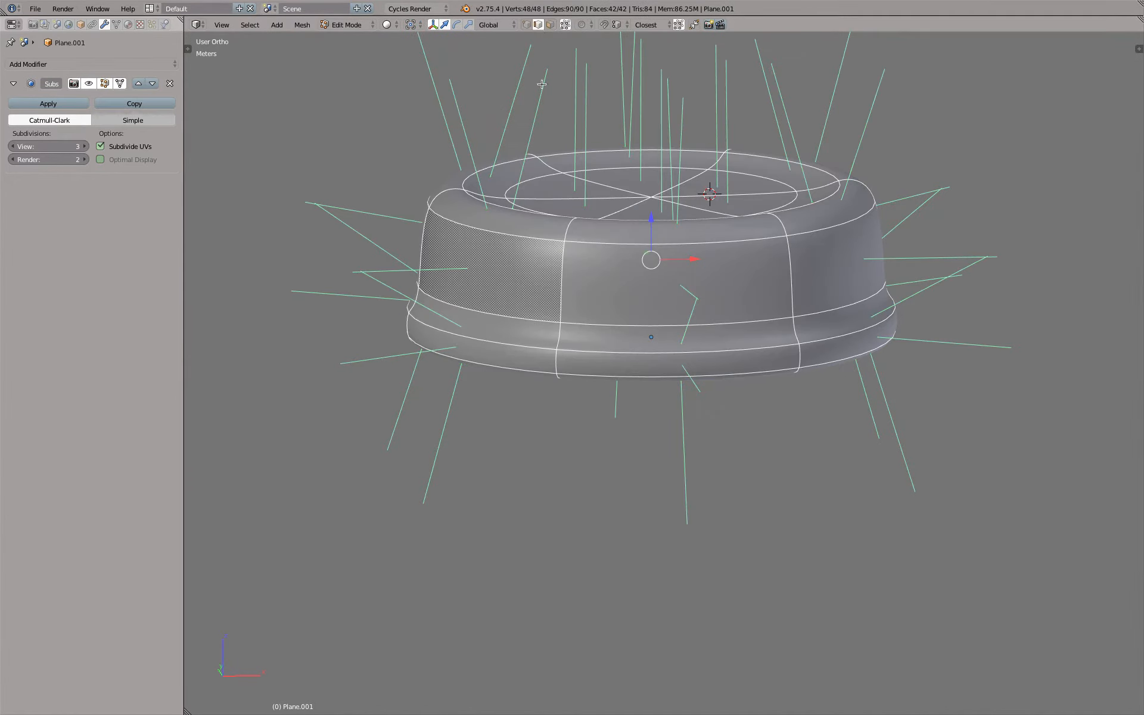
{"action": "right_click", "coordinate": [594, 322], "text": "alt"}
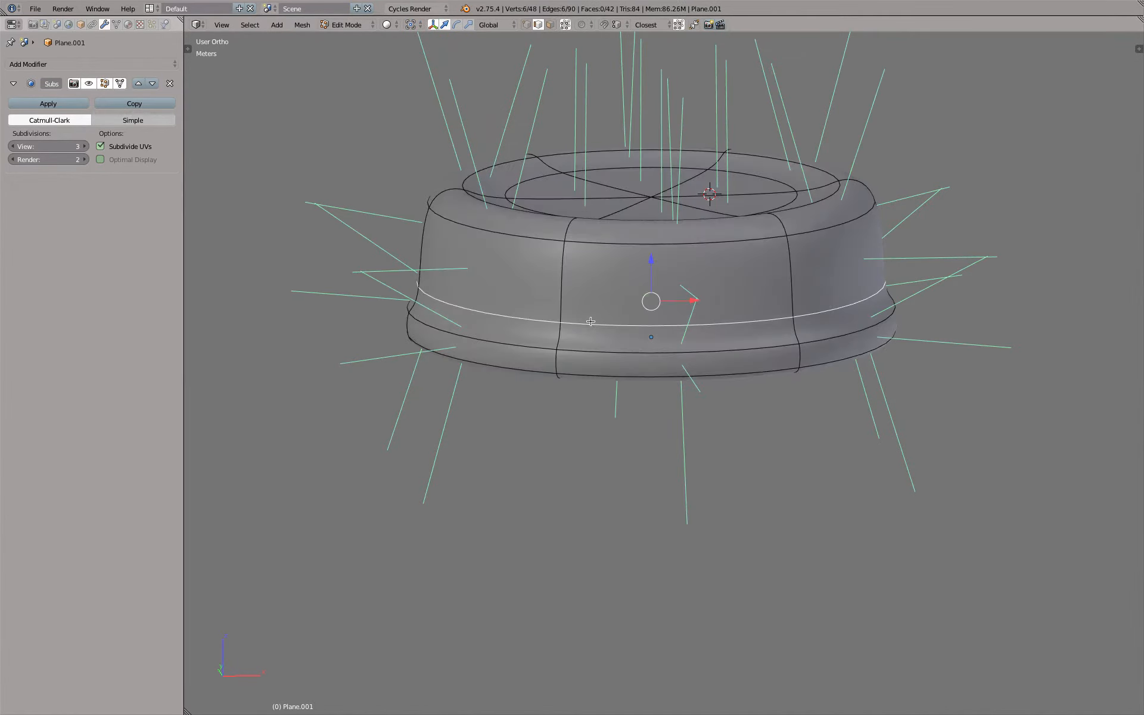
{"action": "key", "text": "n"}
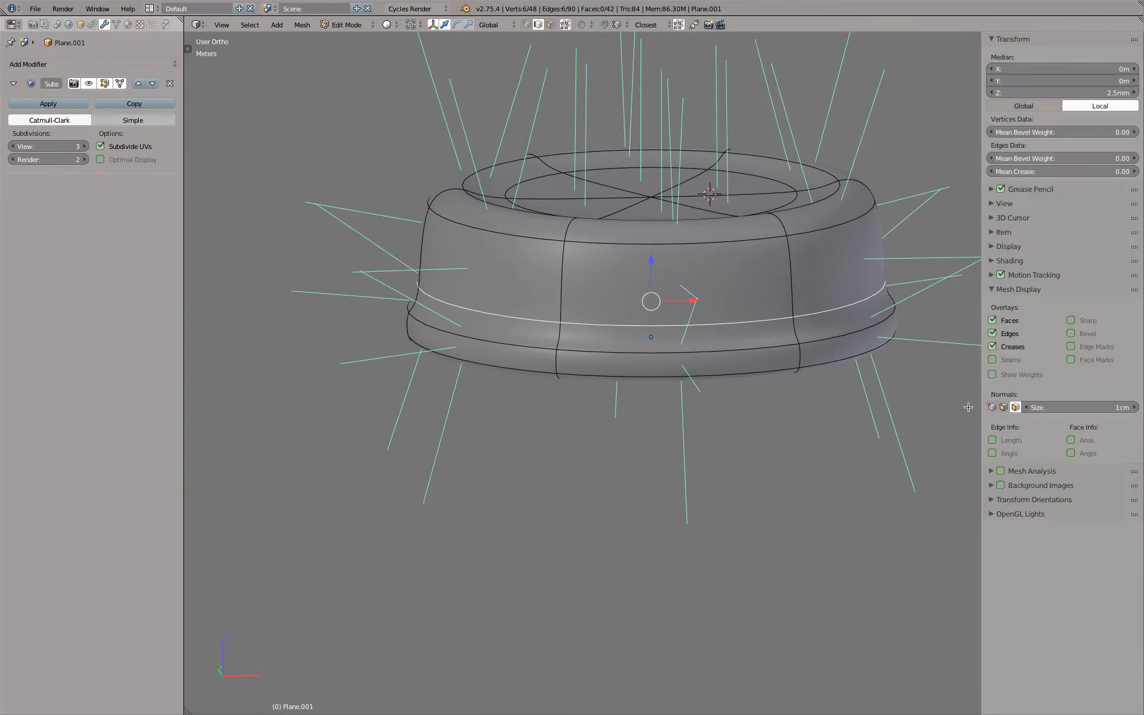
{"action": "left_click", "coordinate": [1015, 407]}
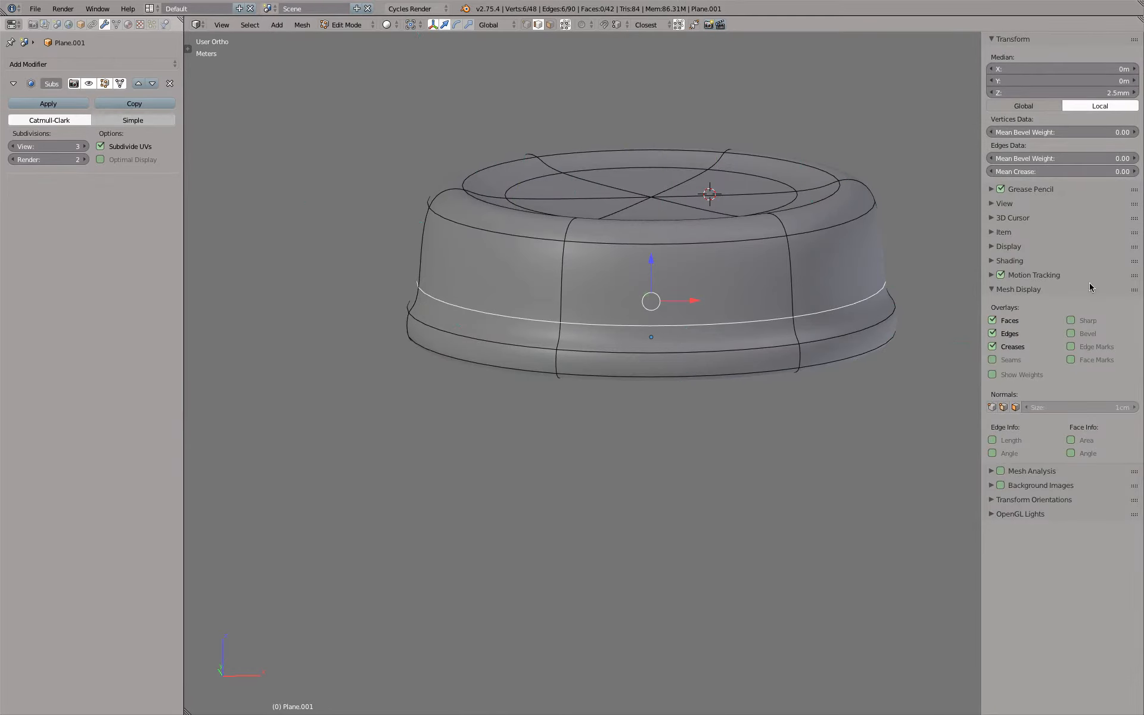
{"action": "left_click", "coordinate": [992, 290]}
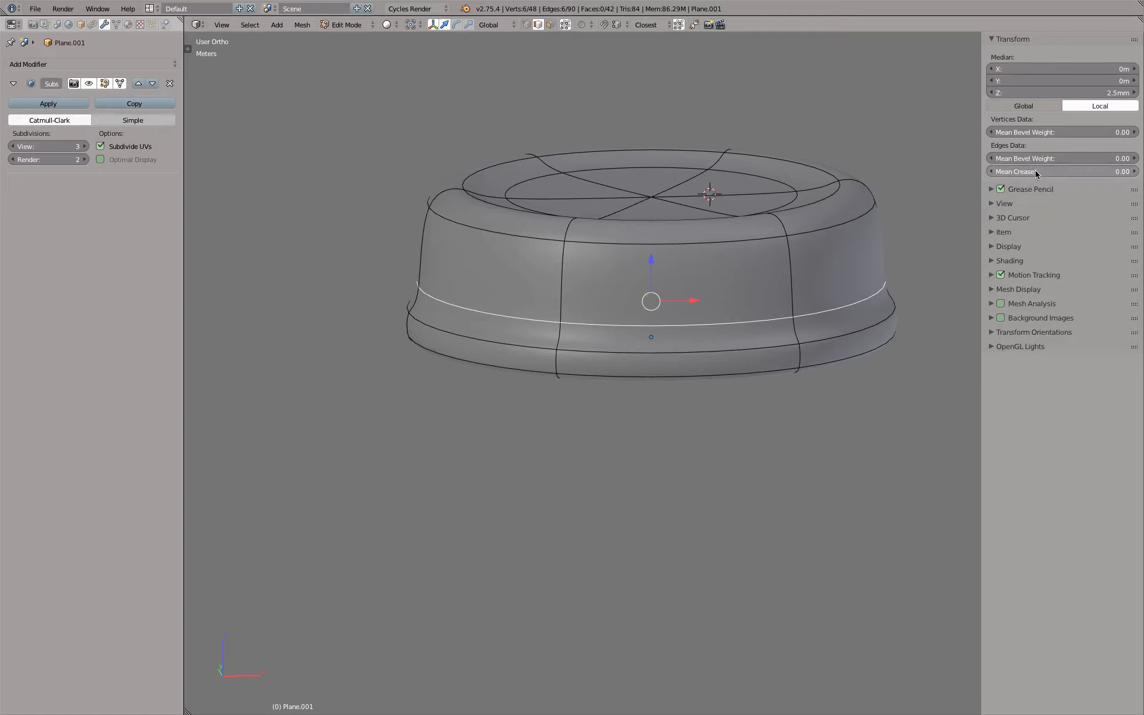
Set the selected edge loop's mean crease to 1.00 and check the cap's profile in Object Mode
{"action": "left_click", "coordinate": [1027, 173]}
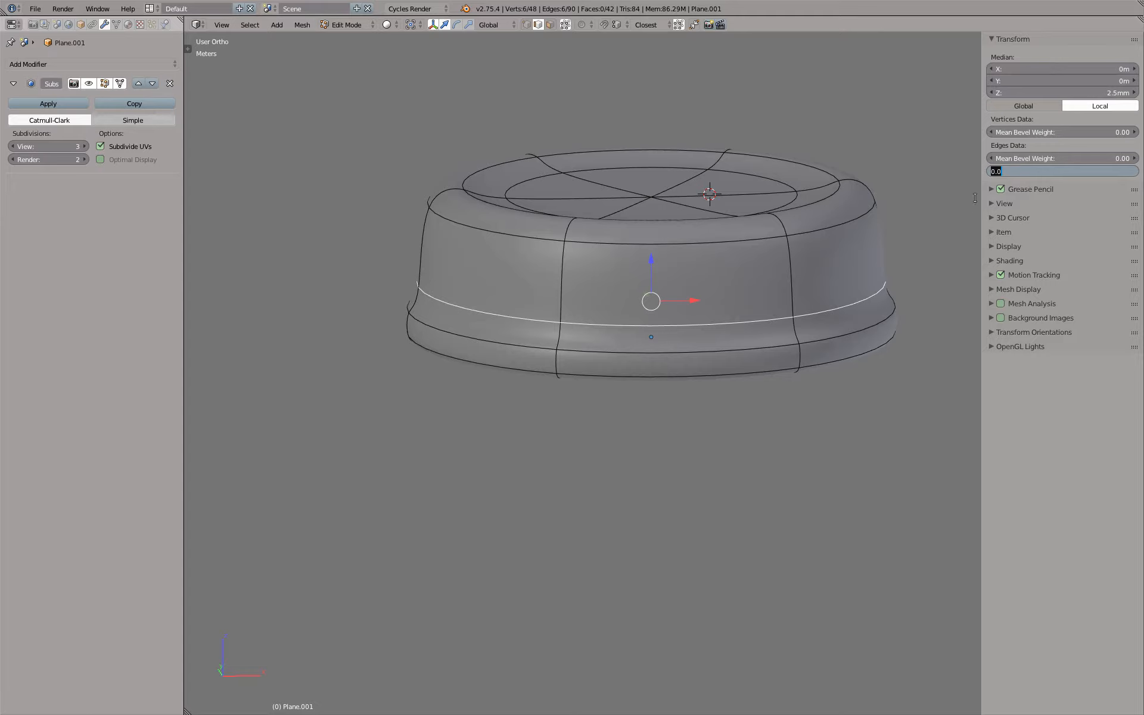
{"action": "left_click", "coordinate": [1046, 314]}
{"action": "left_click_drag", "start_coordinate": [1029, 172], "coordinate": [1141, 173]}
{"action": "key", "text": "Tab"}
{"action": "key", "text": "KP_1"}
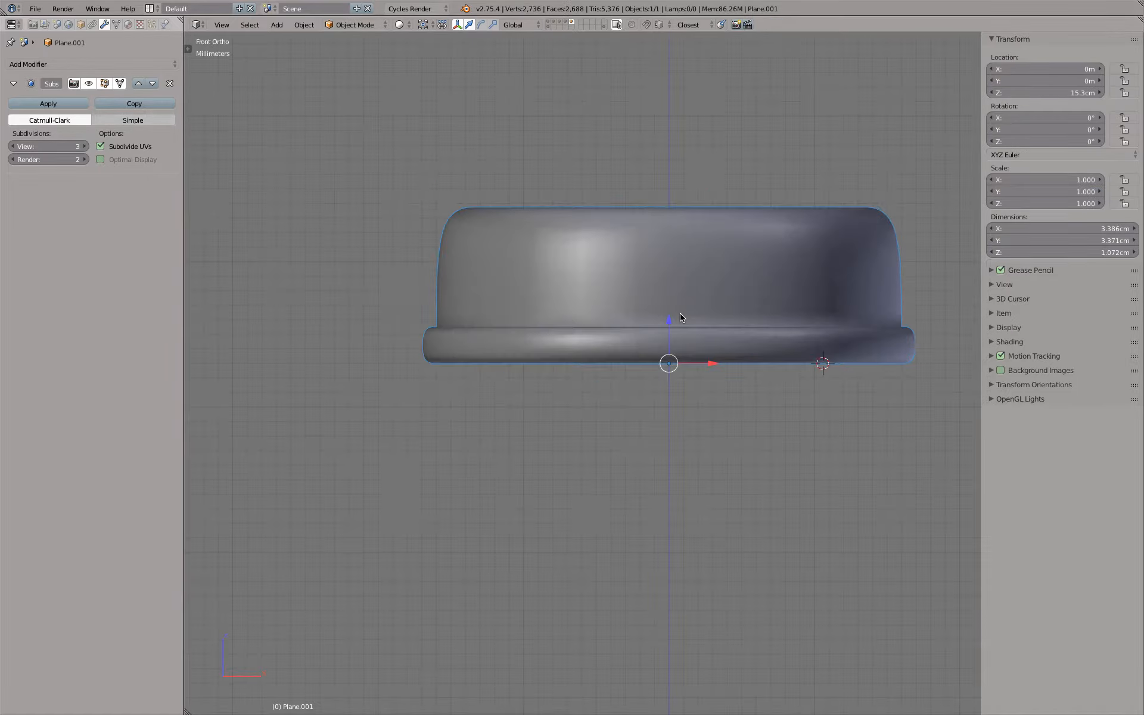
{"action": "middle_click_drag", "start_coordinate": [533, 281], "coordinate": [562, 292]}
Set the mean crease to 1.00 on the outer and inner edge loops of the cap's top rim
{"action": "key", "text": "Tab"}
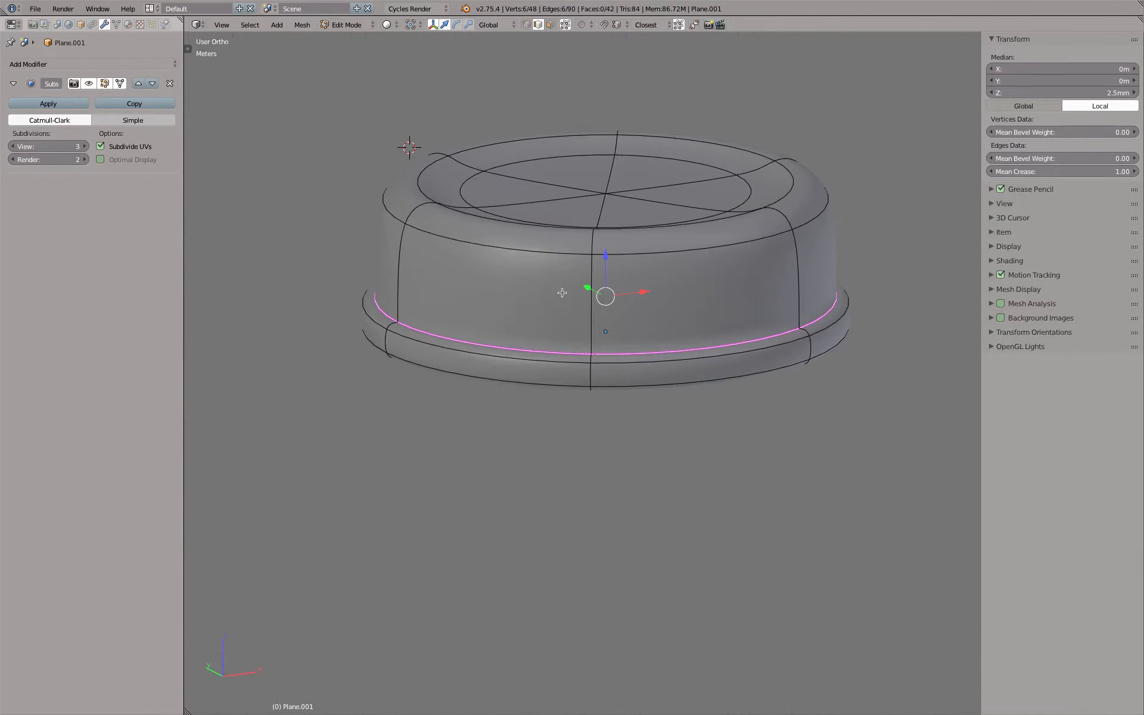
{"action": "right_click", "coordinate": [451, 238], "text": "alt"}
{"action": "right_click", "coordinate": [425, 180], "text": "alt+shift"}
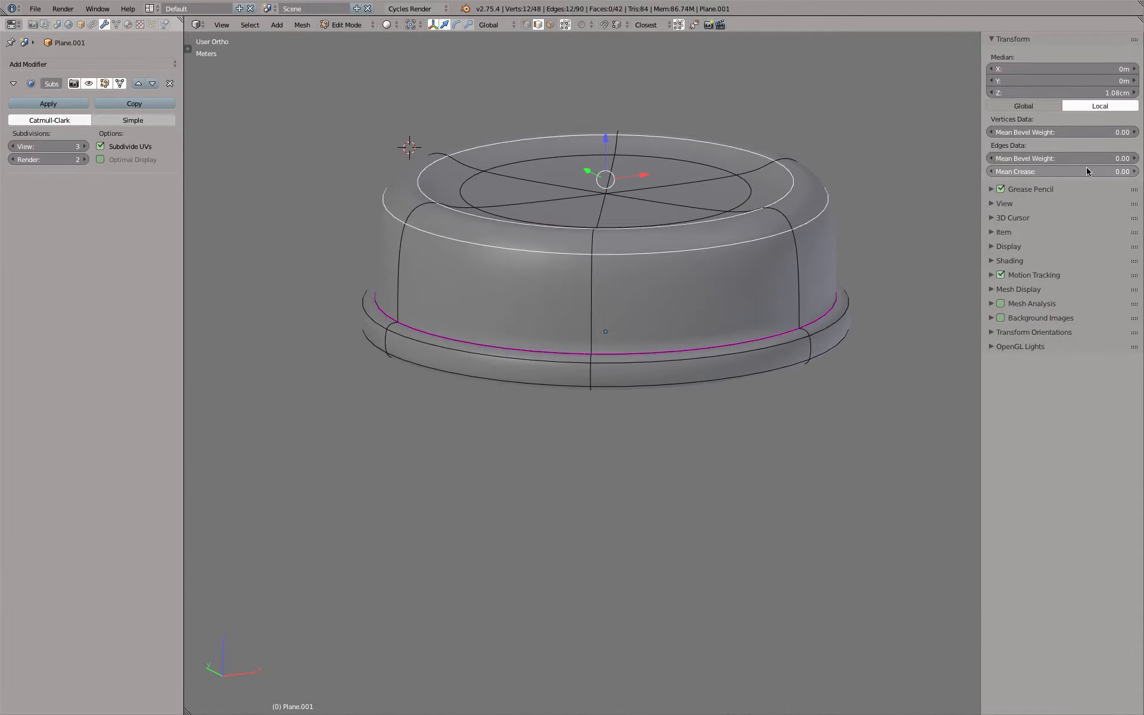
{"action": "left_click_drag", "start_coordinate": [1089, 173], "coordinate": [1138, 173]}
Set the mean crease to 1.00 on the edge loop around the recess floor on the cap's top
{"action": "mouse_move", "coordinate": [830, 218]}
{"action": "middle_mouse_down"}
{"action": "mouse_move", "coordinate": [829, 199]}
{"action": "mouse_move", "coordinate": [834, 214]}
{"action": "middle_mouse_up"}
{"action": "right_click", "coordinate": [723, 191], "text": "alt"}
{"action": "left_click_drag", "start_coordinate": [1070, 172], "coordinate": [1135, 172]}
{"action": "key", "text": "Tab"}
{"action": "mouse_move", "coordinate": [784, 219]}
{"action": "middle_mouse_down"}
{"action": "mouse_move", "coordinate": [776, 273]}
{"action": "mouse_move", "coordinate": [776, 224]}
{"action": "middle_mouse_up"}
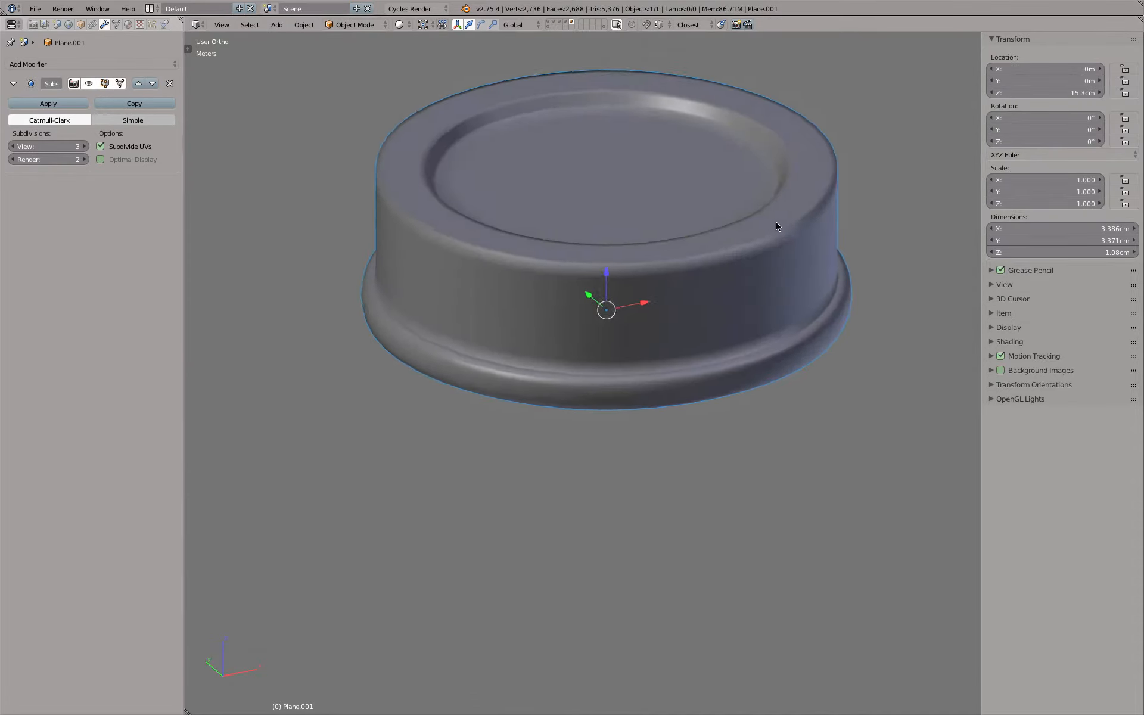
{"action": "key", "text": "Tab"}
{"action": "left_click_drag", "start_coordinate": [1055, 171], "coordinate": [1108, 171]}
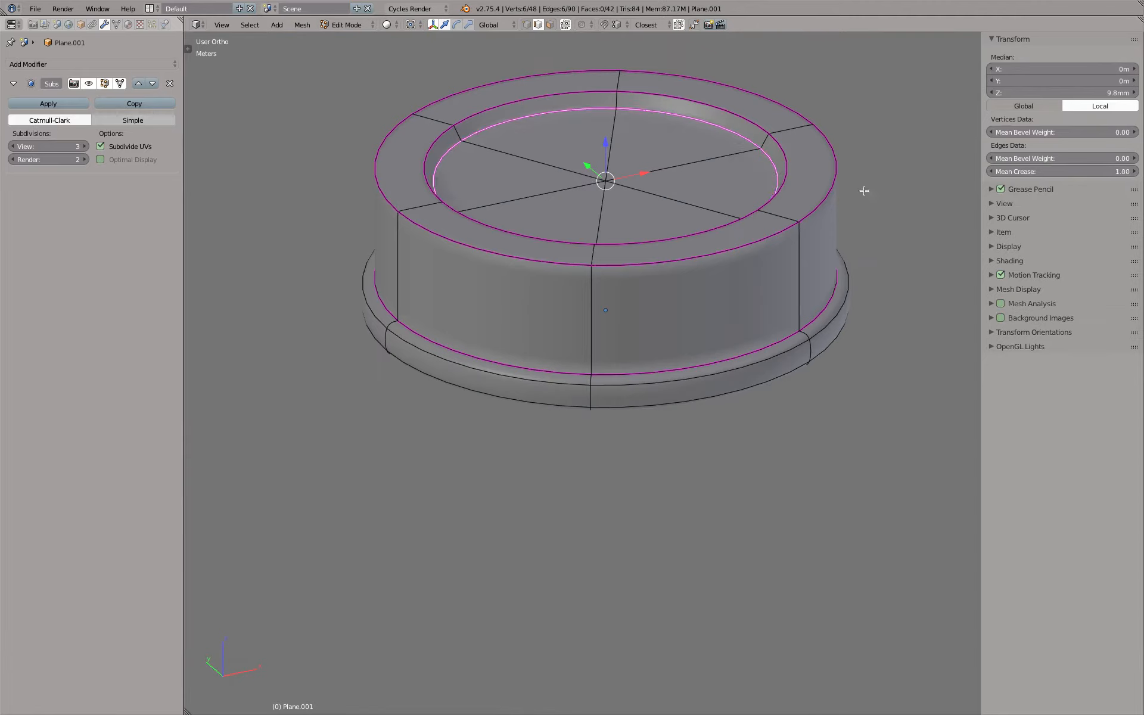
Reselect both edge loops of the cap's top rim and reapply a mean crease of 1.00
{"action": "right_click", "coordinate": [787, 154]}
{"action": "right_click", "coordinate": [761, 131], "text": "alt"}
{"action": "right_click", "coordinate": [833, 148], "text": "alt+shift"}
{"action": "left_click_drag", "start_coordinate": [1054, 172], "coordinate": [1090, 172]}
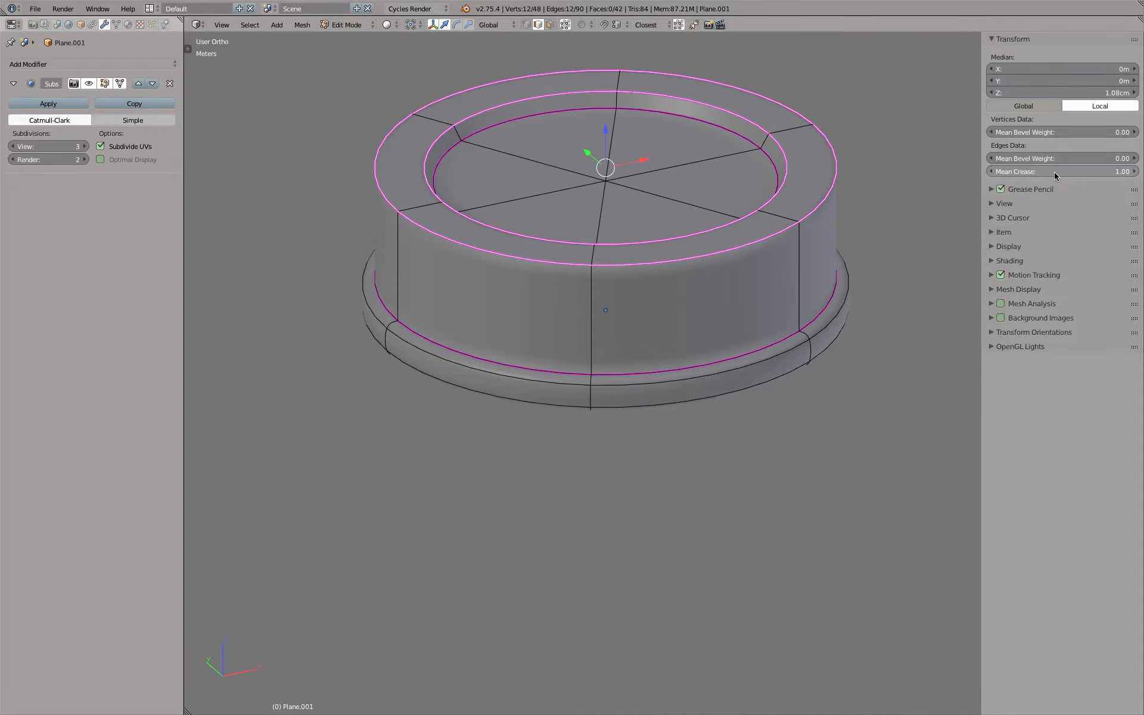
Set the mean crease to 1.00 on the upper and lower outer edge loops of the cap's bottom flange
{"action": "middle_click_drag", "start_coordinate": [878, 299], "coordinate": [830, 267]}
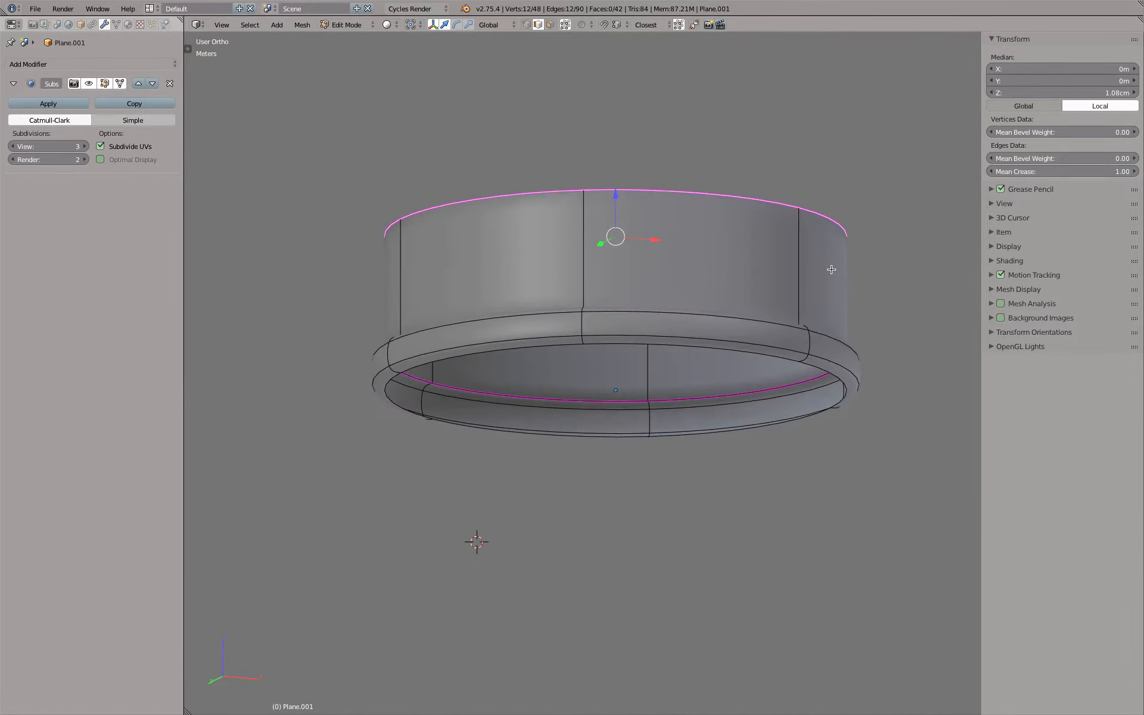
{"action": "middle_click_drag", "start_coordinate": [842, 316], "coordinate": [847, 352]}
{"action": "right_click", "coordinate": [851, 333], "text": "alt"}
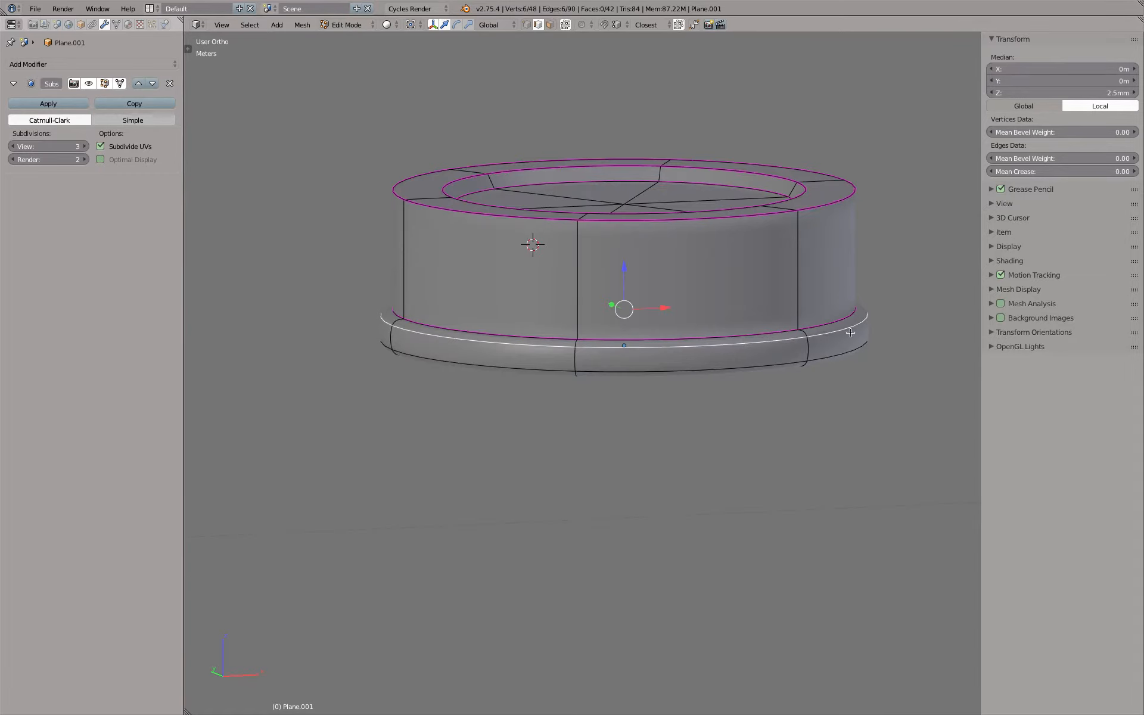
{"action": "right_click", "coordinate": [852, 354], "text": "alt+shift"}
{"action": "left_click_drag", "start_coordinate": [1019, 171], "coordinate": [1120, 171]}
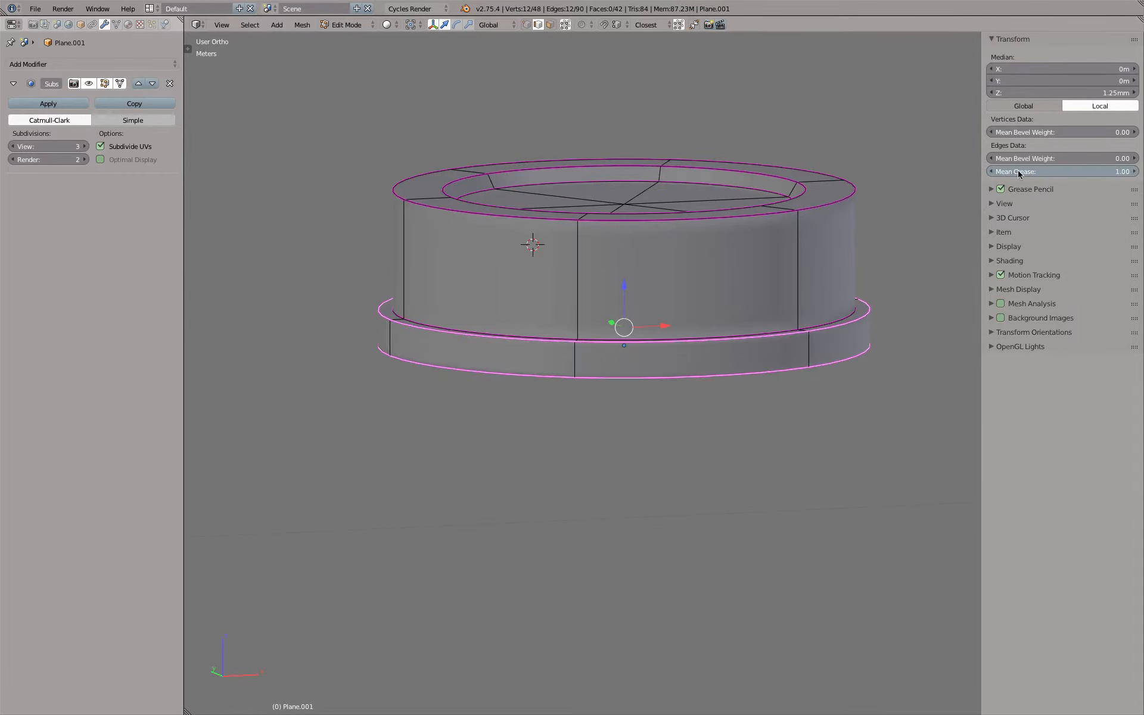
View the cap in front wireframe with the subdivision modifier's Optimal Display enabled and the reference outlines layer shown
{"action": "key", "text": "Tab"}
{"action": "key", "text": "KP_1"}
{"action": "key", "text": "z"}
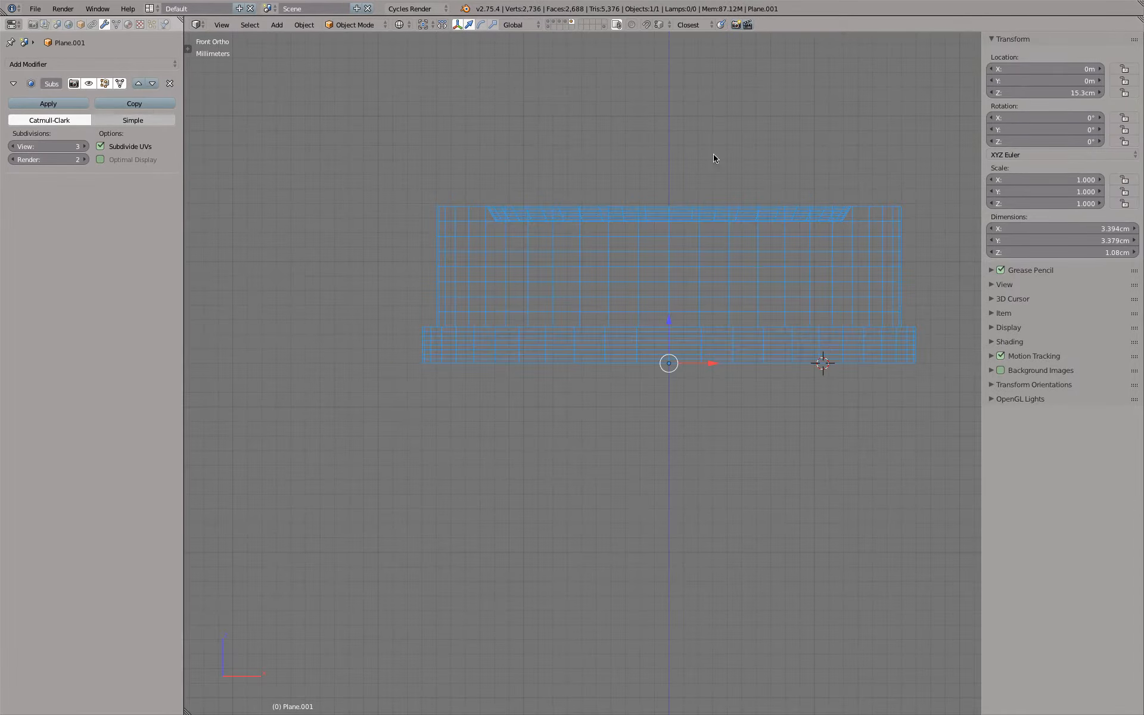
{"action": "left_click", "coordinate": [138, 161]}
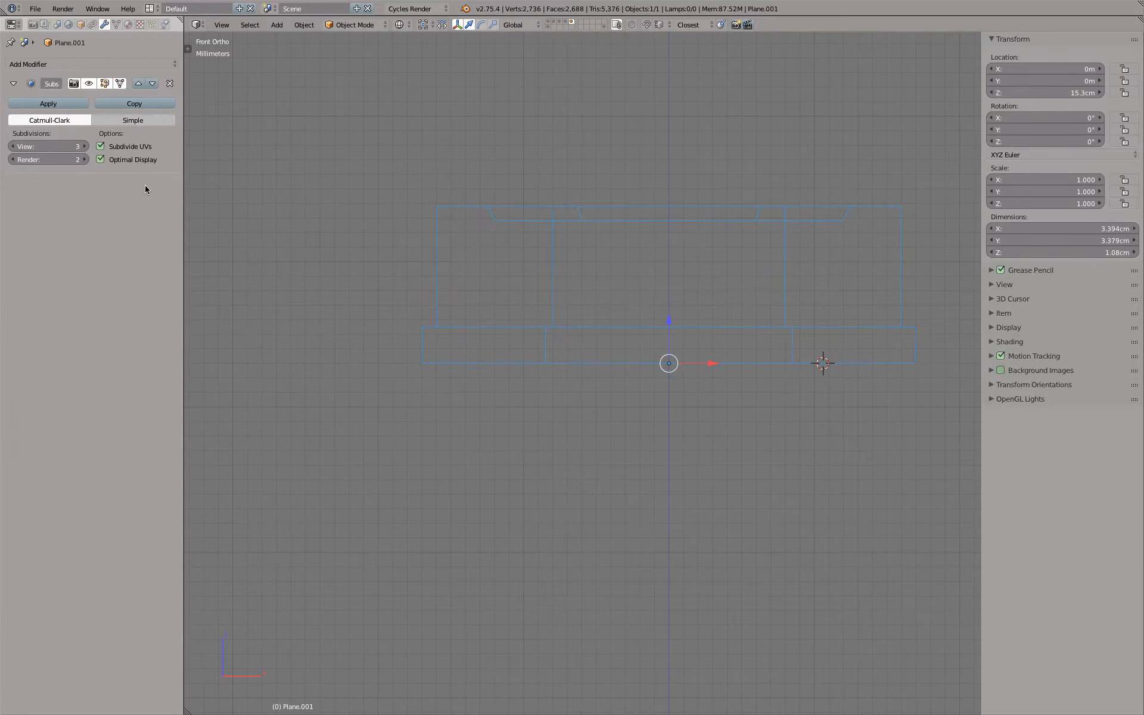
{"action": "left_click", "coordinate": [548, 27], "text": "shift"}
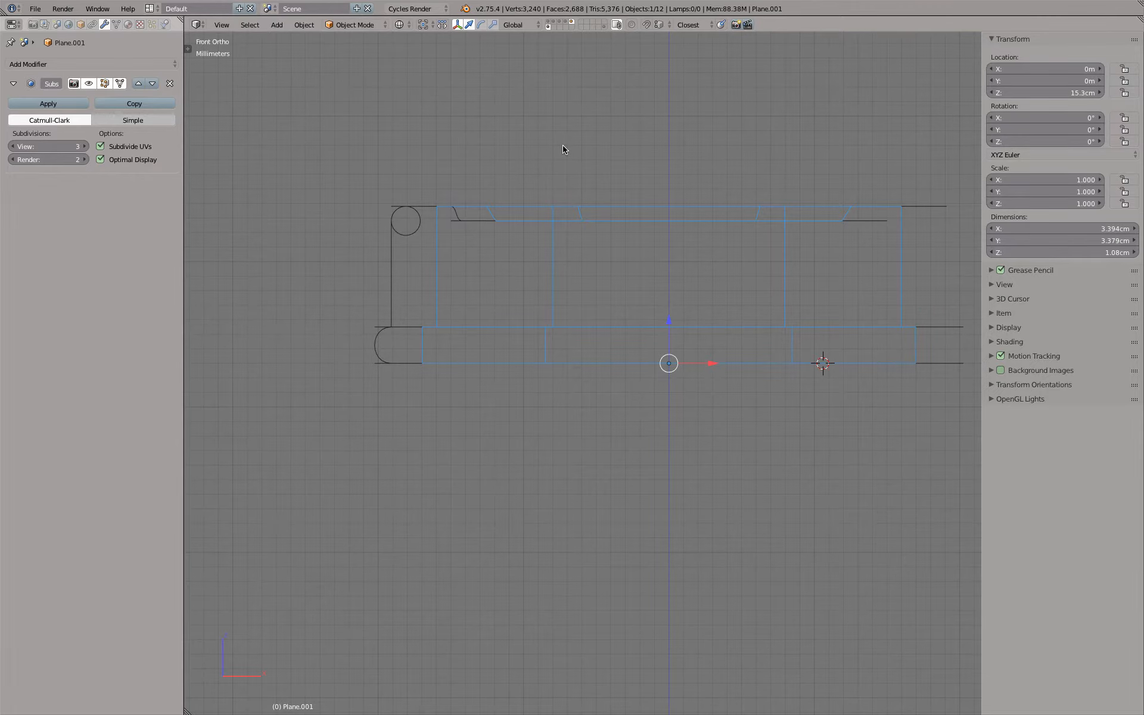
{"action": "middle_click_drag", "start_coordinate": [546, 171], "coordinate": [541, 185]}
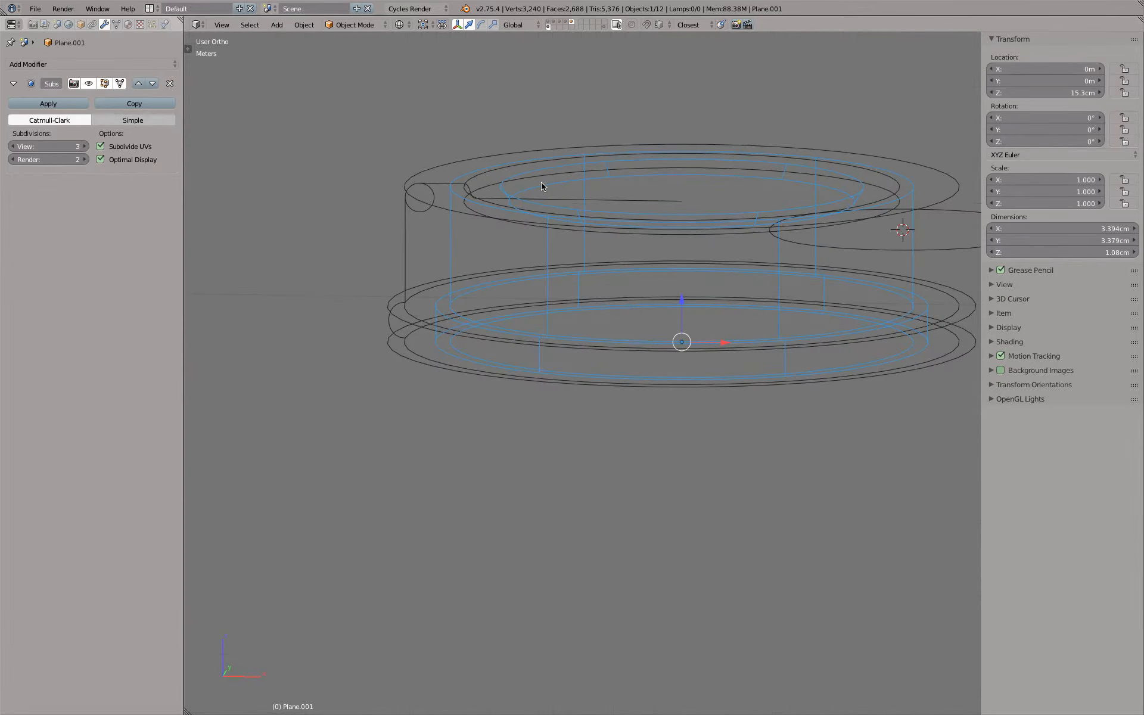
{"action": "key", "text": "KP_1"}
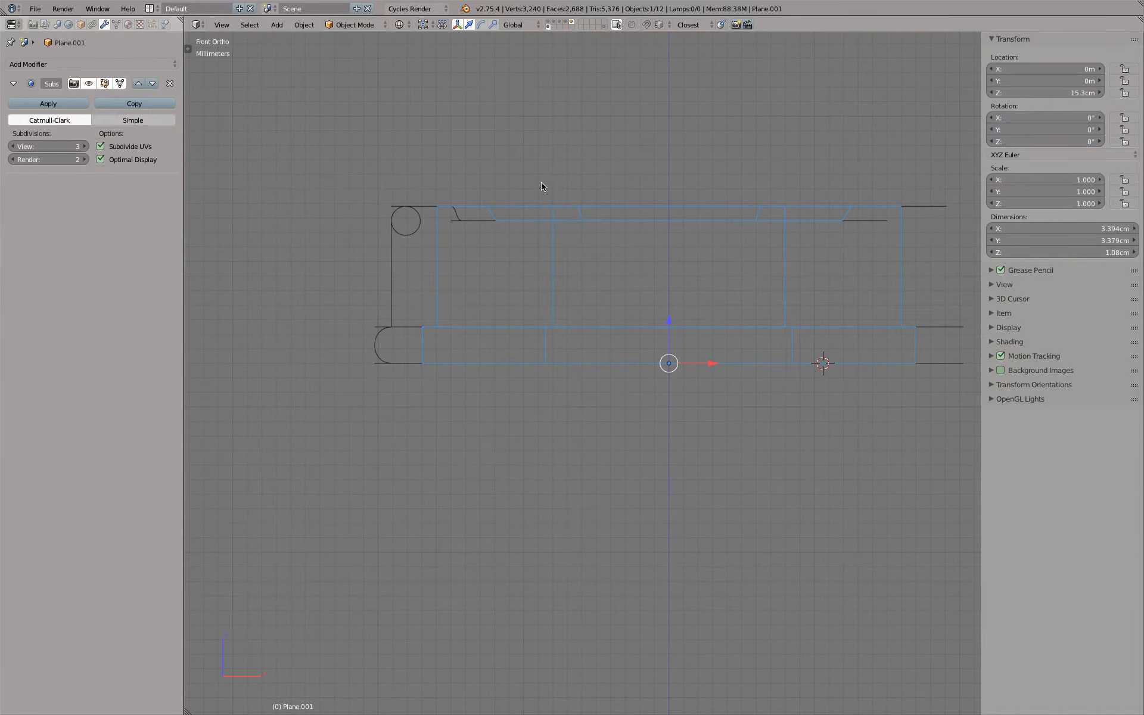
Scale the entire cap mesh outward in X and Y only until its side wall meets the reference outline
{"action": "key", "text": "Tab"}
{"action": "key", "text": "a"}
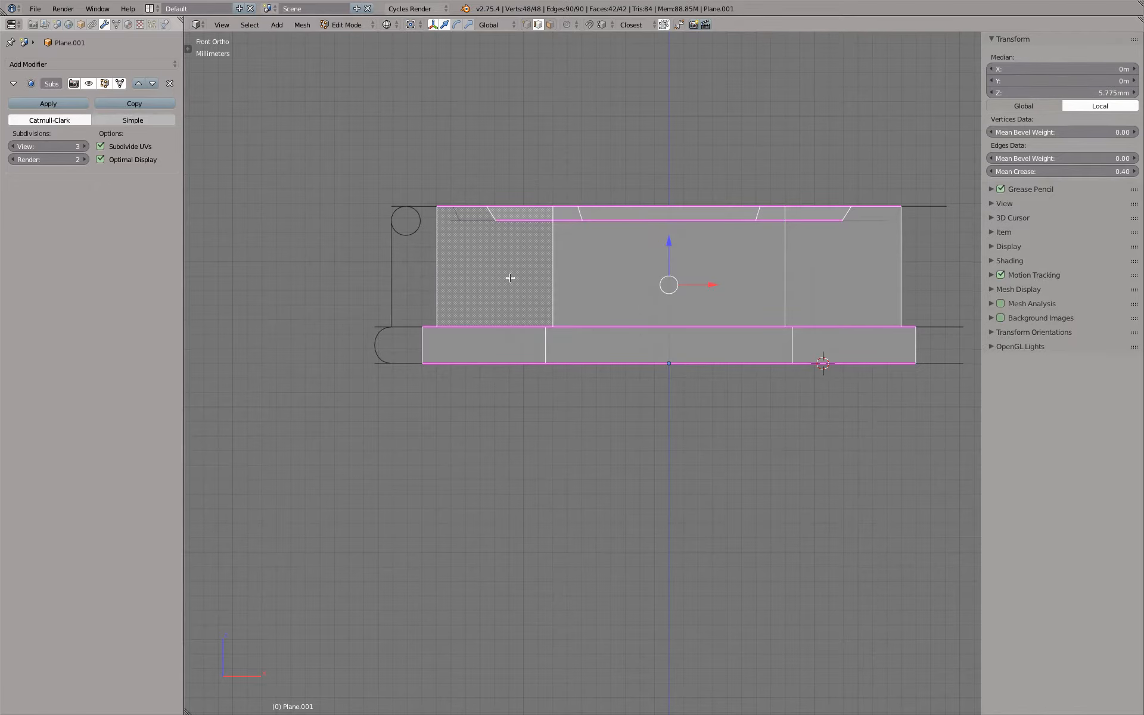
{"action": "left_click", "coordinate": [410, 25]}
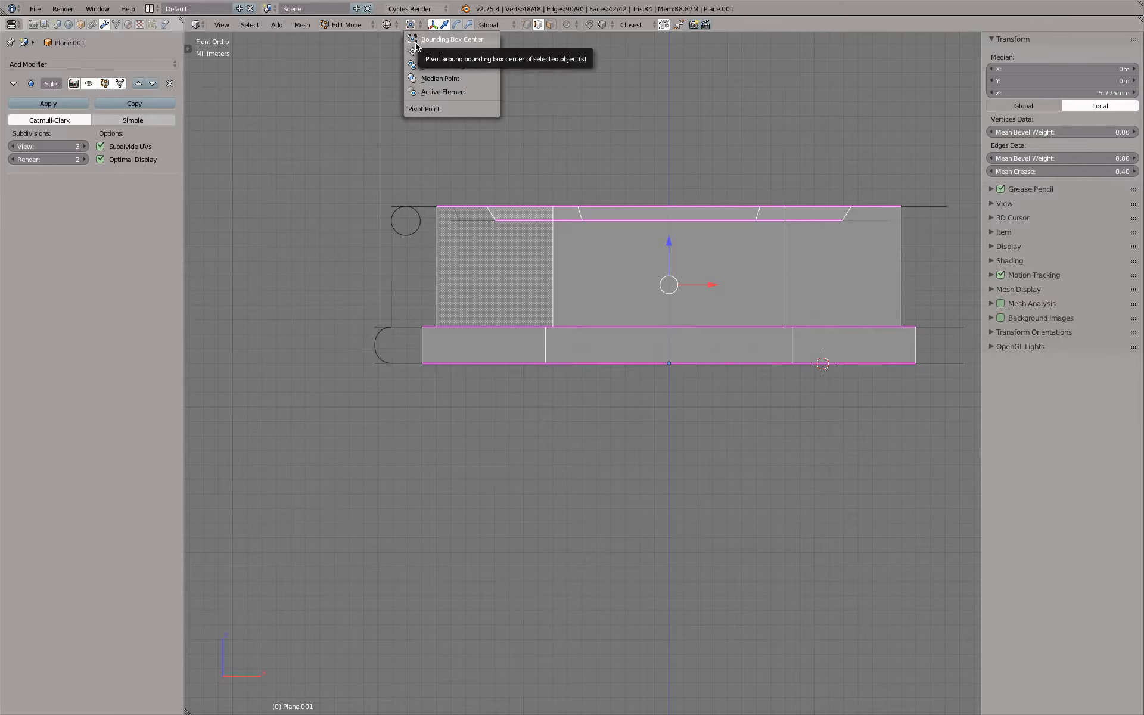
{"action": "key", "text": "s"}
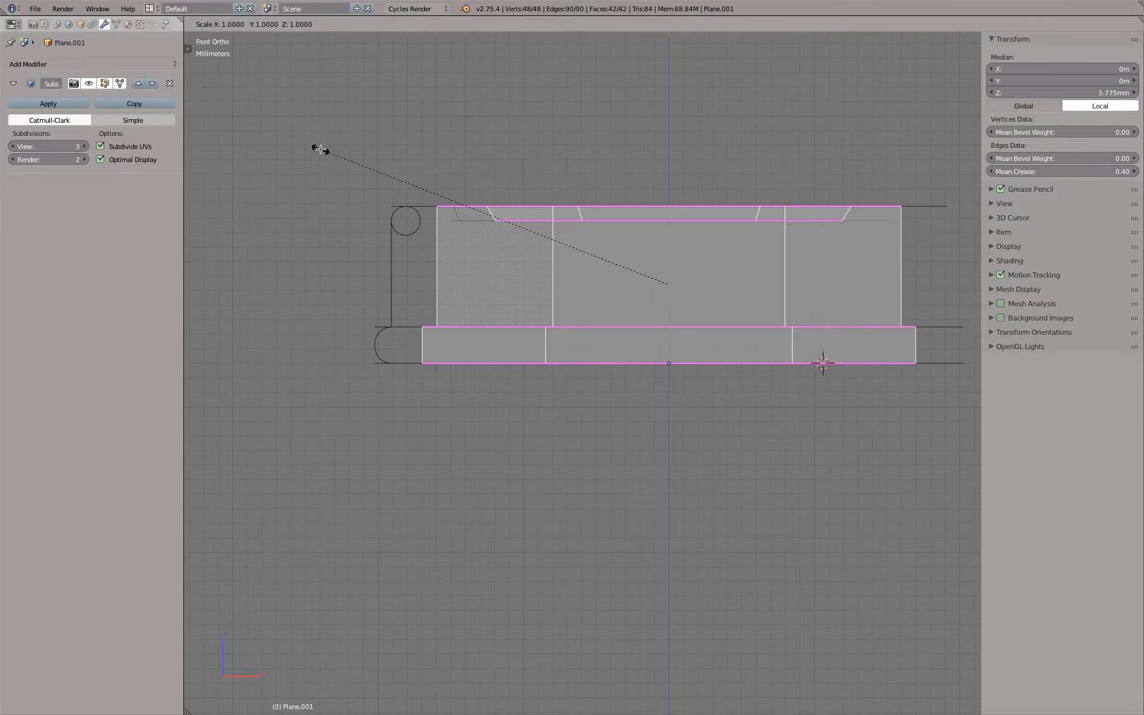
{"action": "key", "text": "shift+z"}
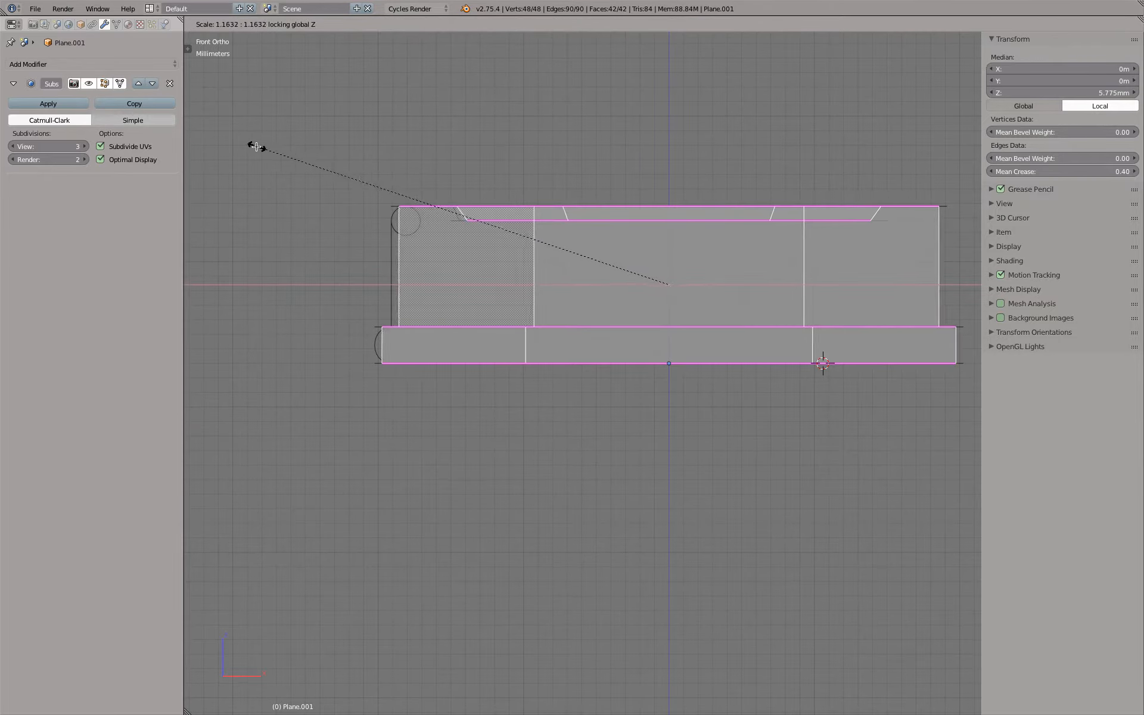
{"action": "left_click", "coordinate": [243, 148]}
{"action": "scroll", "coordinate": [429, 255], "scroll_direction": "up", "scroll_amount": 8}
{"action": "key", "text": "s"}
{"action": "key", "text": "shift+z"}
{"action": "right_click", "coordinate": [485, 288]}
{"action": "scroll", "coordinate": [494, 303], "scroll_direction": "down", "scroll_amount": 8}
{"action": "scroll", "coordinate": [503, 322], "scroll_direction": "up", "scroll_amount": 6}
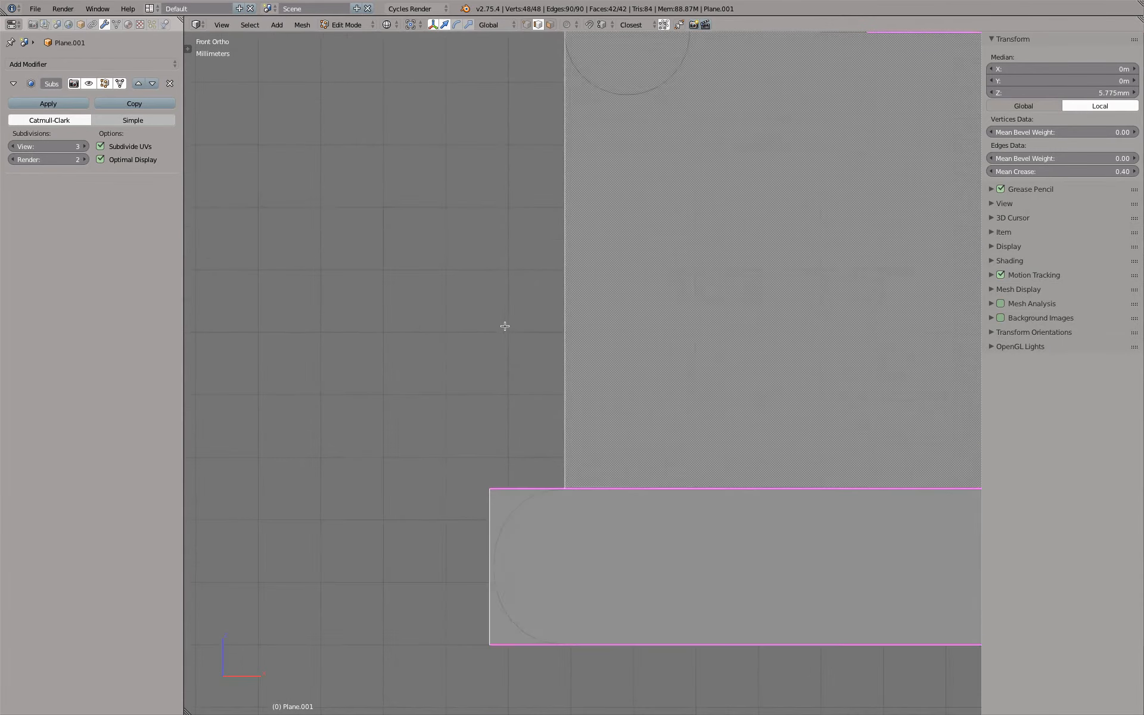
Scale the upper and lower outer edge loops of the bottom flange slightly inward to meet the rounded reference outline
{"action": "middle_click_drag", "start_coordinate": [504, 325], "coordinate": [476, 342]}
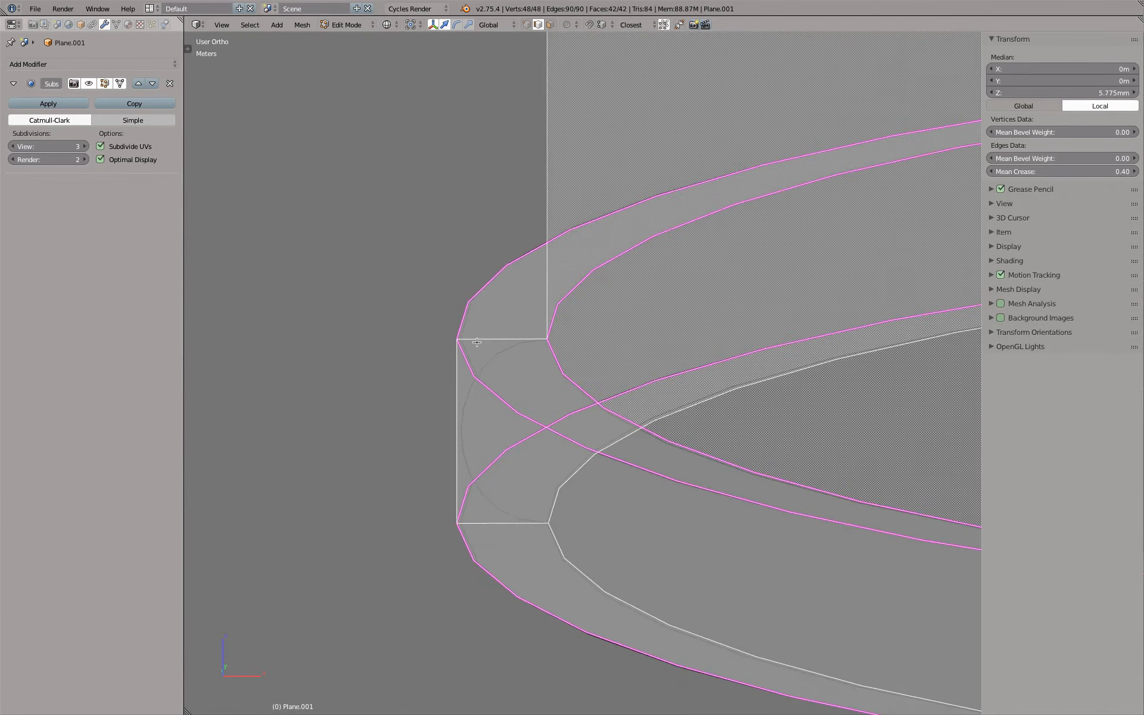
{"action": "scroll", "coordinate": [477, 342], "scroll_direction": "up", "scroll_amount": 5}
{"action": "scroll", "coordinate": [490, 367], "scroll_direction": "down", "scroll_amount": 6}
{"action": "right_click", "coordinate": [500, 392], "text": "alt"}
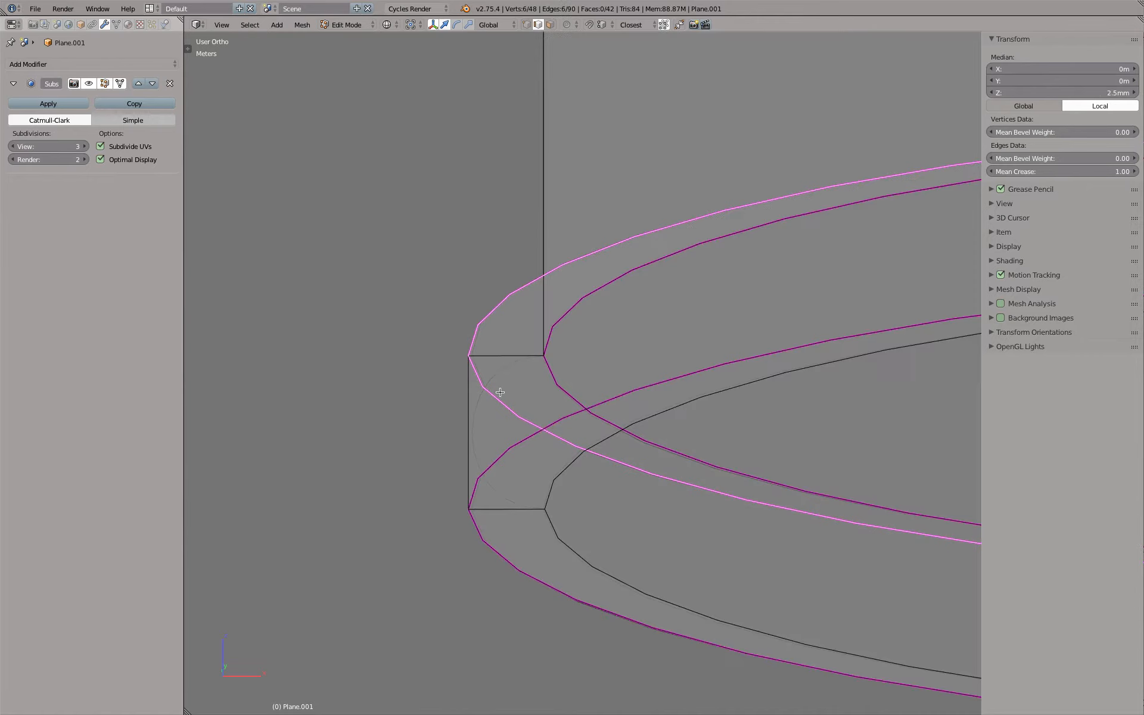
{"action": "right_click", "coordinate": [493, 519], "text": "alt+shift"}
{"action": "scroll", "coordinate": [483, 401], "scroll_direction": "up", "scroll_amount": 6}
{"action": "key", "text": "s"}
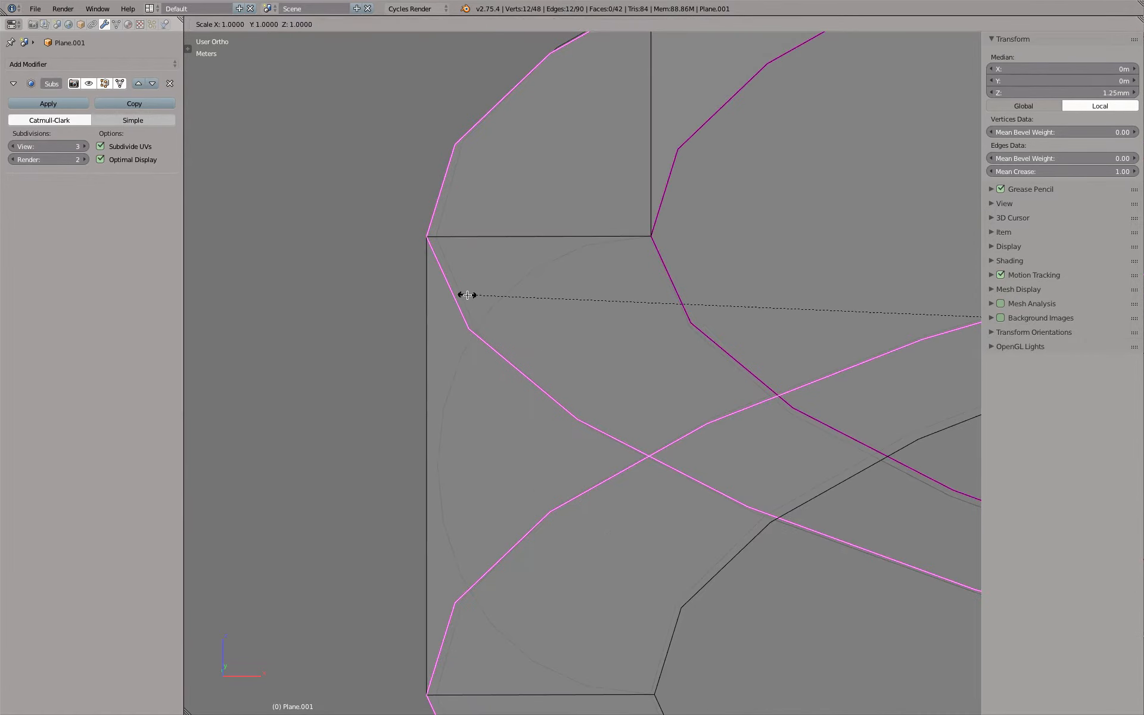
{"action": "key", "text": "x"}
{"action": "left_click", "coordinate": [475, 294]}
{"action": "scroll", "coordinate": [476, 294], "scroll_direction": "down", "scroll_amount": 5}
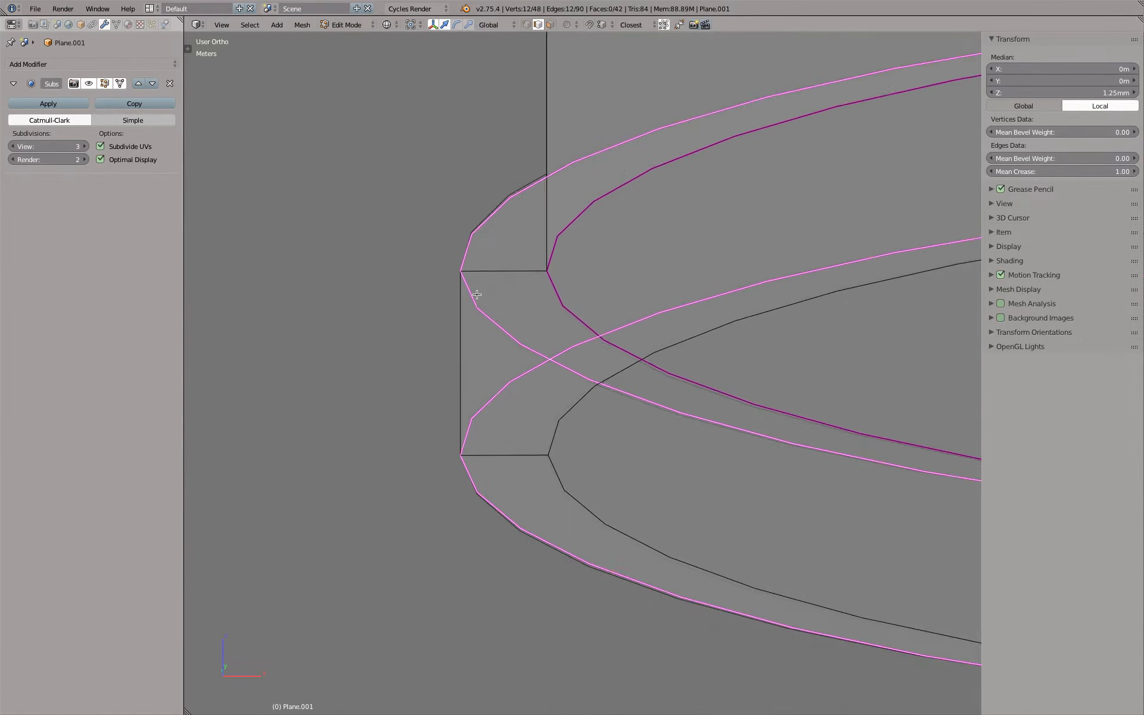
Examine the cap from above and in front wireframe in Object Mode against the reference outlines
{"action": "key", "text": "KP_7"}
{"action": "scroll", "coordinate": [476, 293], "scroll_direction": "down", "scroll_amount": 2}
{"action": "scroll", "coordinate": [481, 296], "scroll_direction": "down", "scroll_amount": 1}
{"action": "middle_click_drag", "start_coordinate": [498, 276], "coordinate": [485, 398], "text": "shift"}
{"action": "scroll", "coordinate": [516, 250], "scroll_direction": "down", "scroll_amount": 5}
{"action": "middle_click_drag", "start_coordinate": [567, 206], "coordinate": [518, 292], "text": "shift"}
{"action": "key", "text": "Tab"}
{"action": "key", "text": "KP_1"}
{"action": "scroll", "coordinate": [518, 340], "scroll_direction": "up", "scroll_amount": 5}
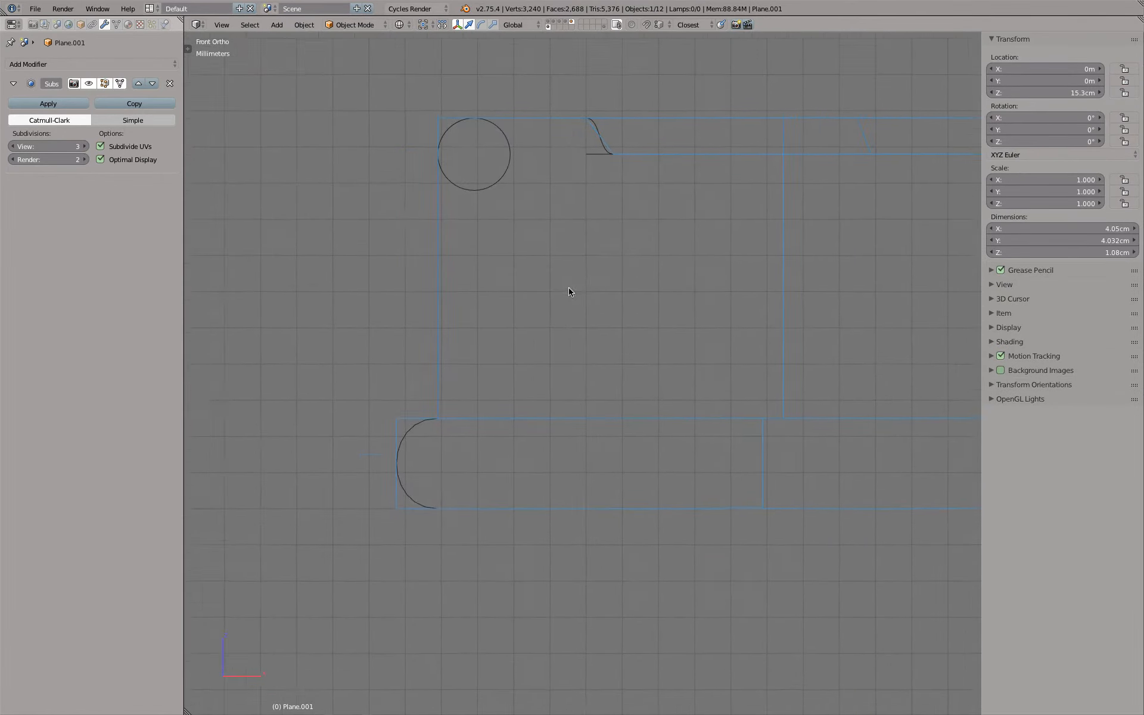
Set the mean bevel weight to 1.00 and the mean crease to 0.00 on the outer edge loop of the top rim
{"action": "key", "text": "Tab"}
{"action": "key", "text": "z"}
{"action": "scroll", "coordinate": [552, 286], "scroll_direction": "down", "scroll_amount": 3}
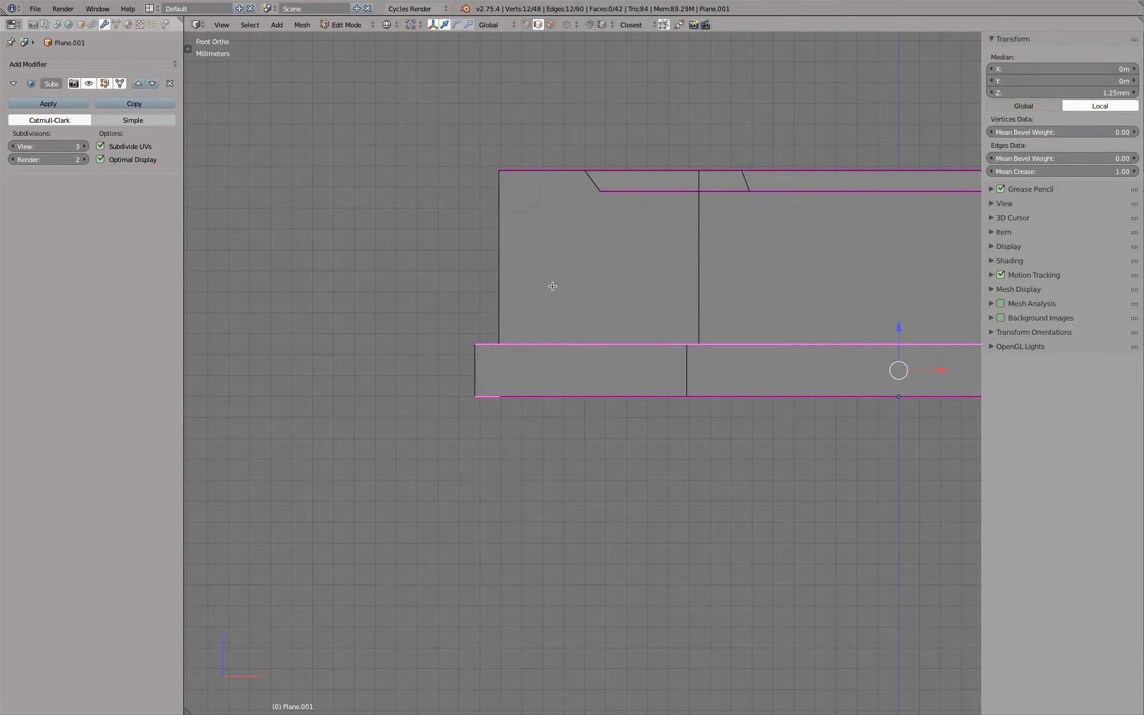
{"action": "middle_click_drag", "start_coordinate": [564, 246], "coordinate": [565, 252]}
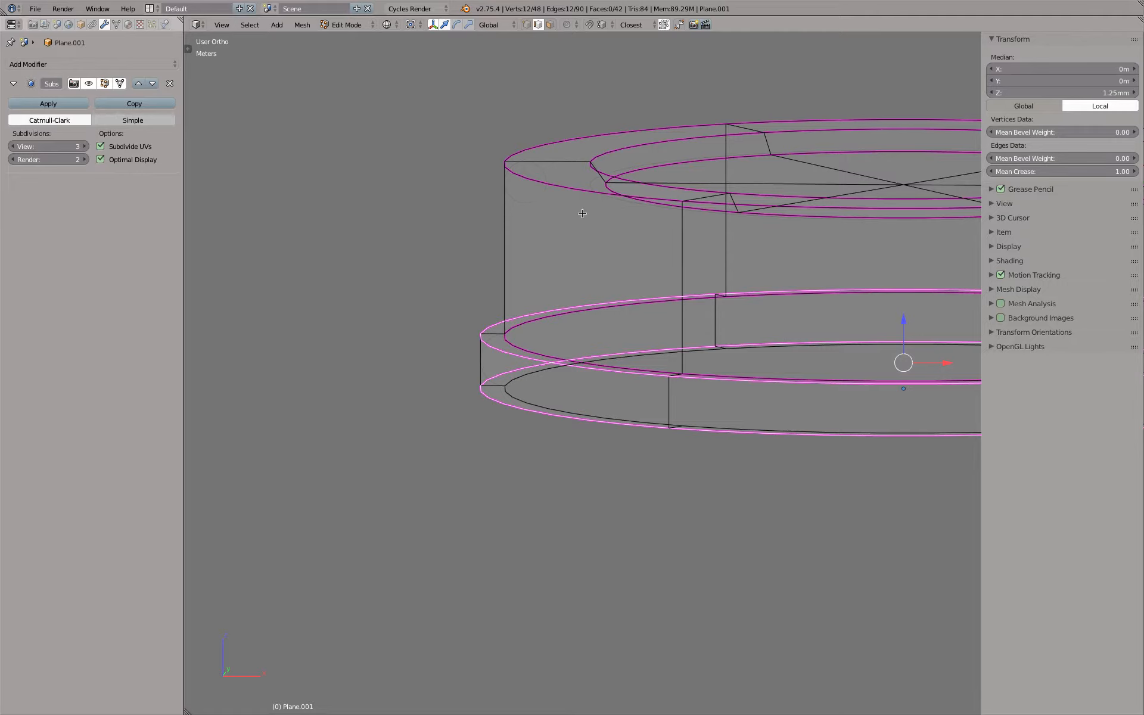
{"action": "right_click", "coordinate": [552, 188], "text": "alt"}
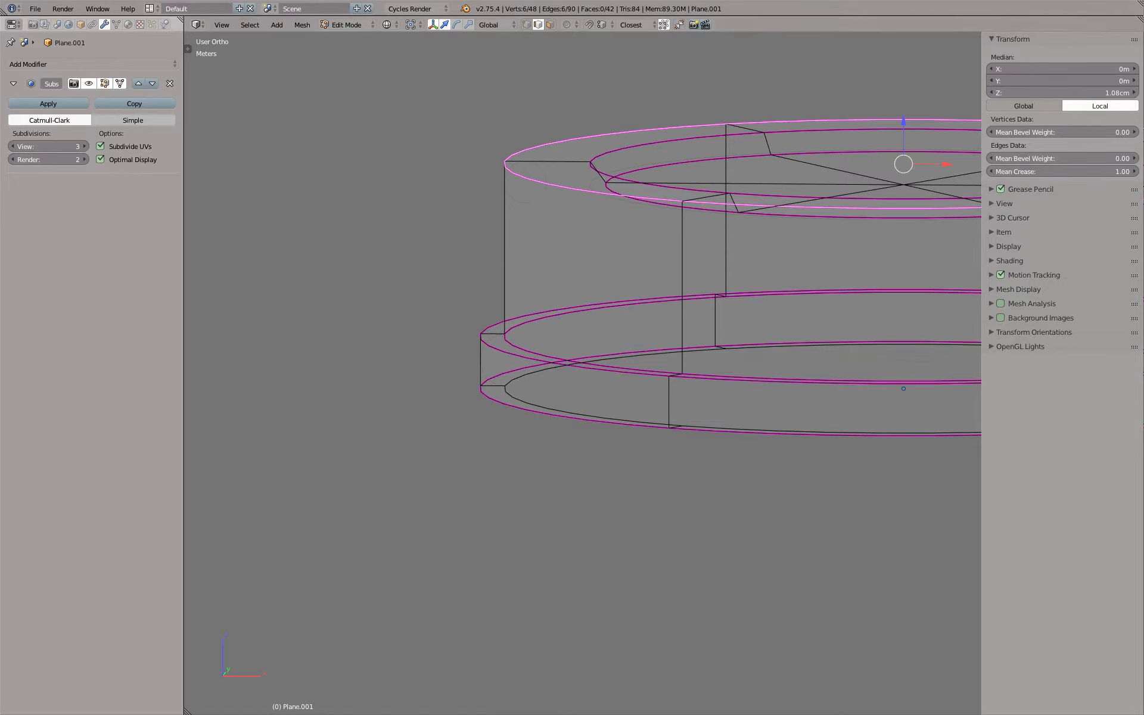
{"action": "left_click_drag", "start_coordinate": [1066, 174], "coordinate": [1096, 158]}
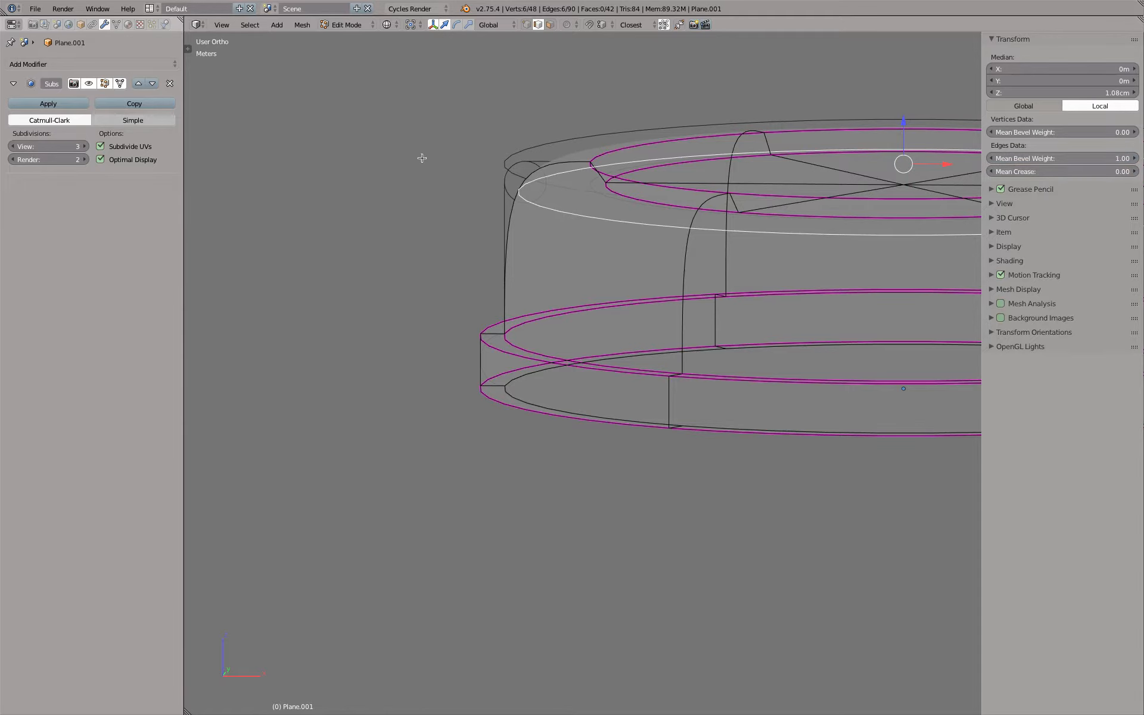
Add a Bevel modifier to the cap, placed above the Subsurf modifier, with a width of 1 mm
{"action": "left_click", "coordinate": [124, 64]}
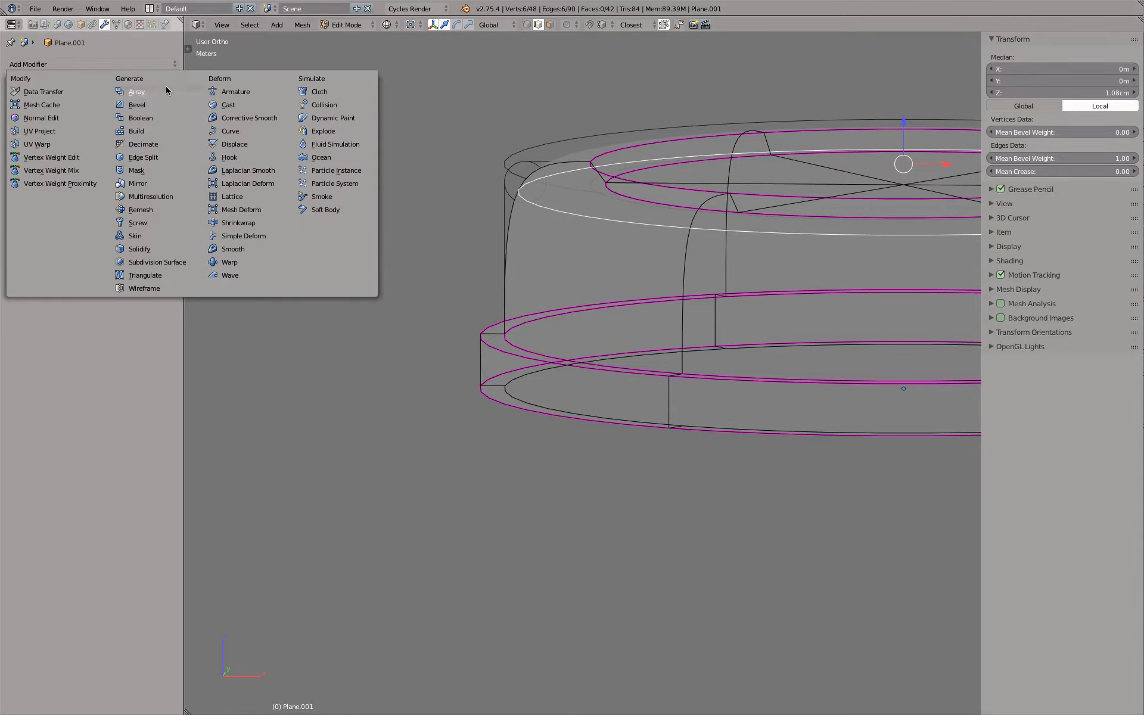
{"action": "left_click", "coordinate": [136, 105]}
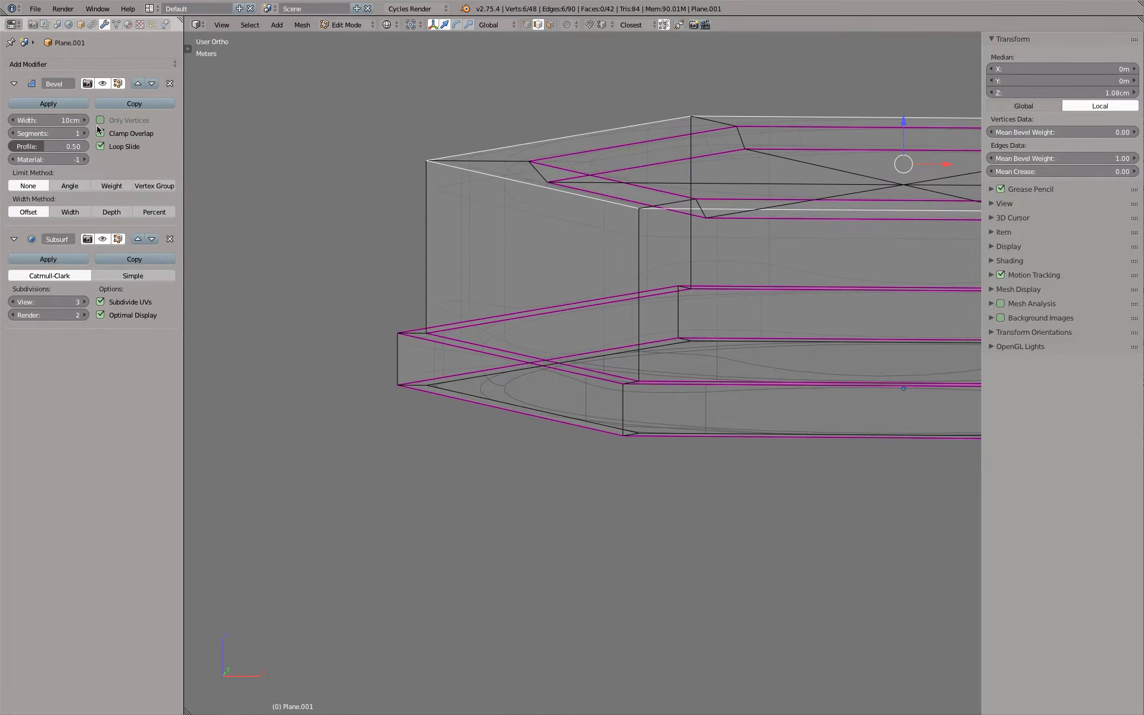
{"action": "left_click", "coordinate": [48, 120]}
{"action": "type", "text": "1mm"}
{"action": "key", "text": "Return"}
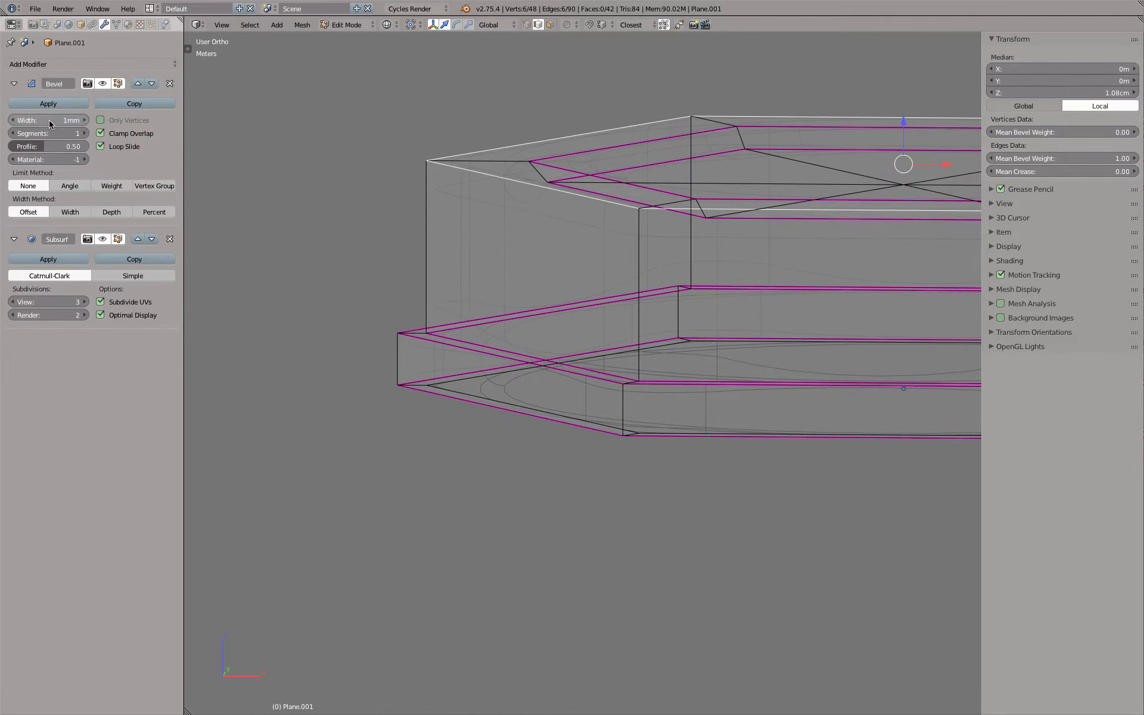
Give the bevel 5 segments, disable Clamp Overlap and limit it by Weight
{"action": "left_click", "coordinate": [74, 133]}
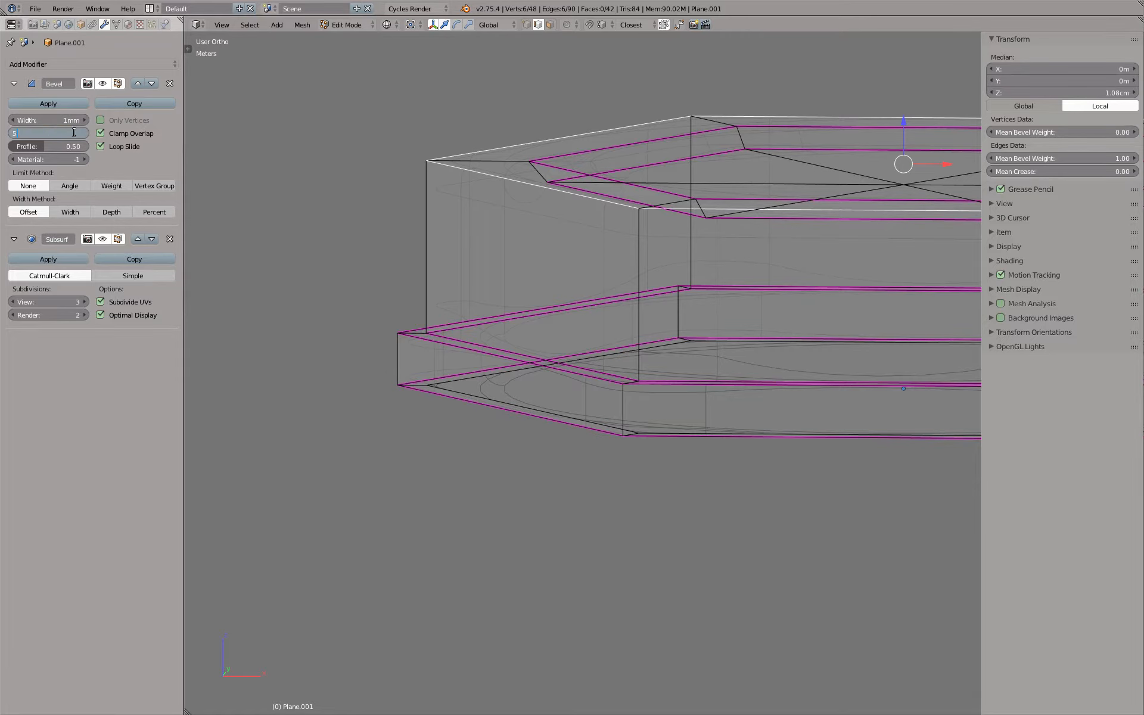
{"action": "type", "text": "5"}
{"action": "key", "text": "Return"}
{"action": "left_click", "coordinate": [100, 133]}
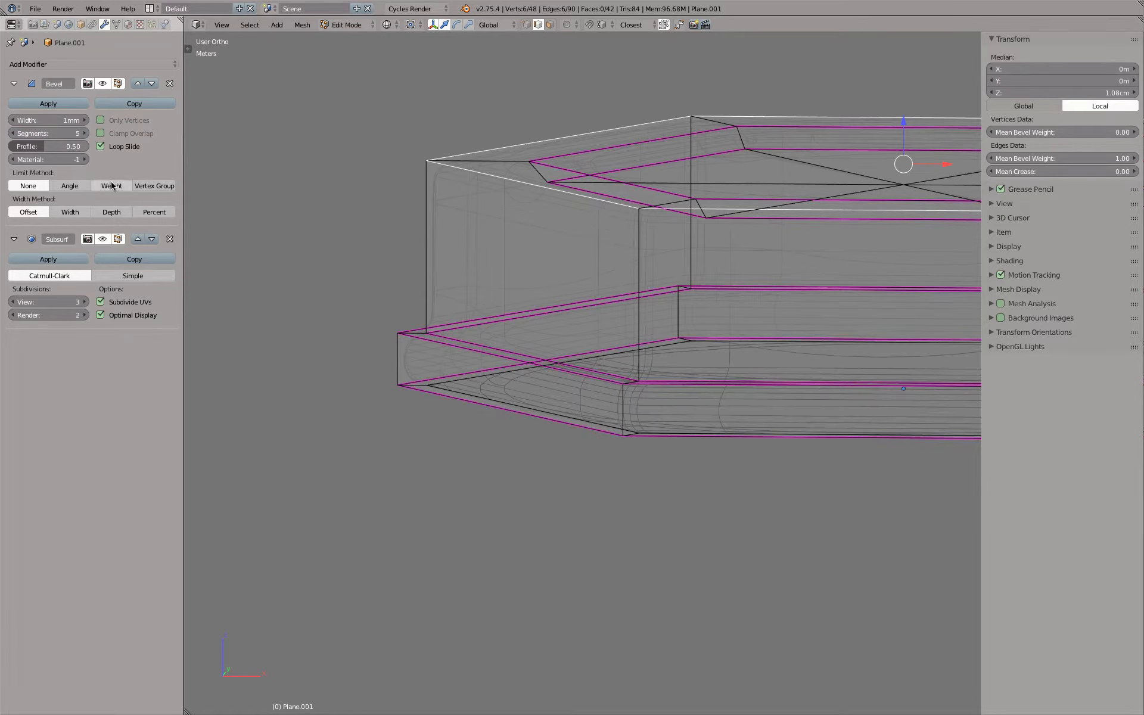
{"action": "left_click", "coordinate": [111, 186]}
Inspect the rounded top rim in front view and try a bevel profile of 0.60
{"action": "key", "text": "KP_1"}
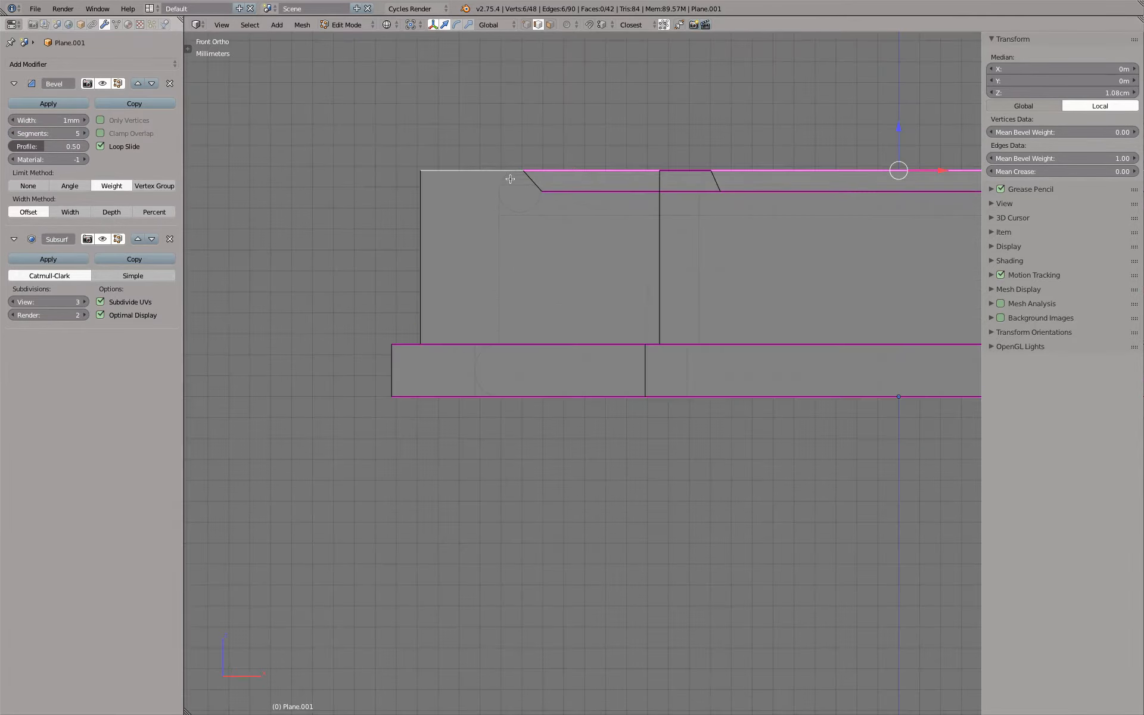
{"action": "scroll", "coordinate": [500, 176], "scroll_direction": "up", "scroll_amount": 3}
{"action": "key", "text": "z"}
{"action": "scroll", "coordinate": [497, 164], "scroll_direction": "up", "scroll_amount": 2}
{"action": "scroll", "coordinate": [498, 167], "scroll_direction": "up", "scroll_amount": 6}
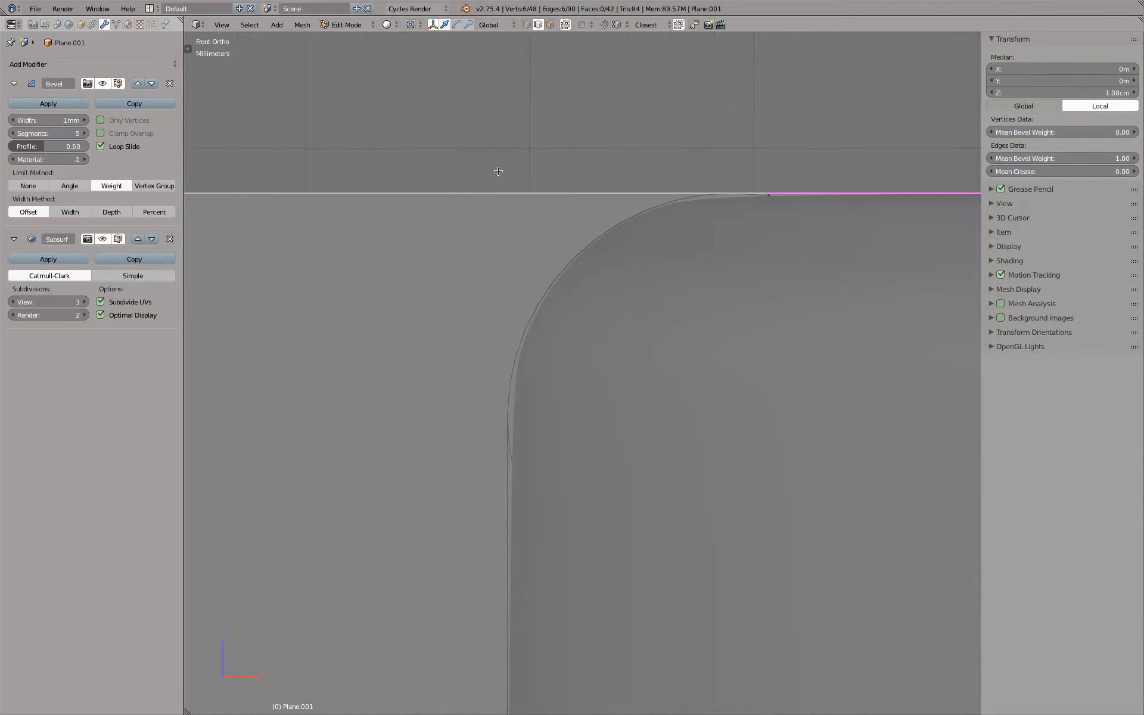
{"action": "scroll", "coordinate": [498, 171], "scroll_direction": "down", "scroll_amount": 1}
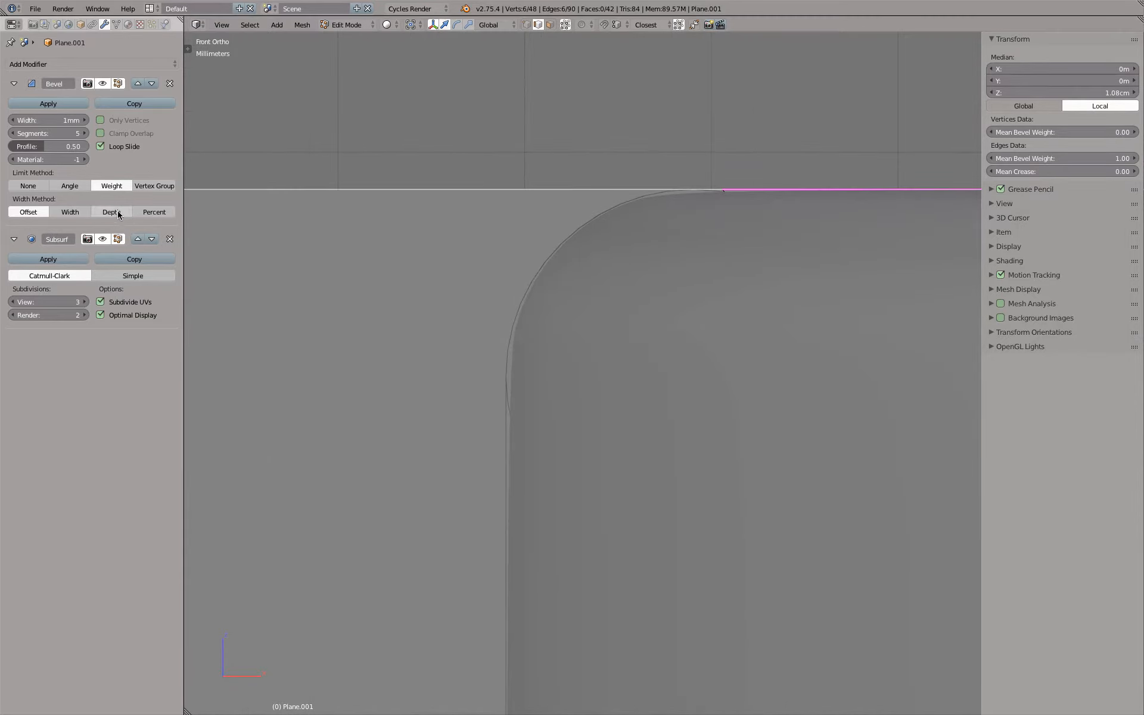
{"action": "left_click", "coordinate": [52, 147]}
{"action": "type", "text": "0.6"}
{"action": "key", "text": "Return"}
{"action": "key", "text": "z"}
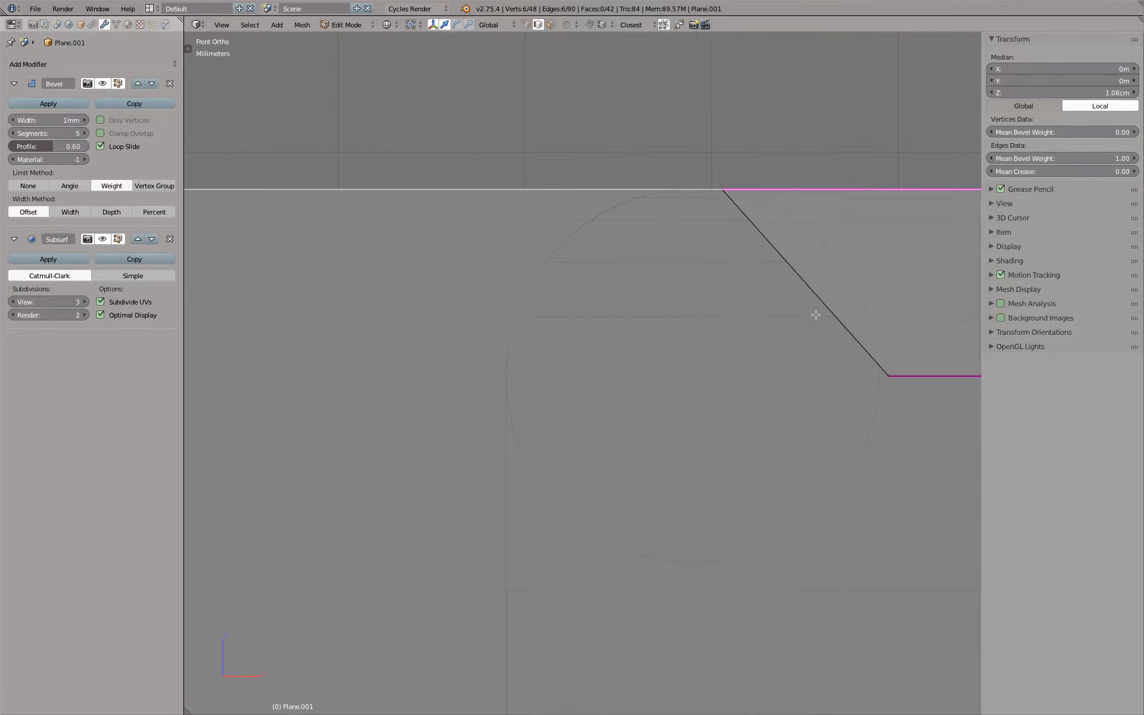
Compare the beveled rim with the reference circle in front view, both shaded and in wireframe
{"action": "key", "text": "z"}
{"action": "scroll", "coordinate": [625, 235], "scroll_direction": "down", "scroll_amount": 6}
{"action": "mouse_move", "coordinate": [636, 289]}
{"action": "middle_mouse_down"}
{"action": "mouse_move", "coordinate": [638, 306]}
{"action": "mouse_move", "coordinate": [672, 282]}
{"action": "mouse_move", "coordinate": [624, 286]}
{"action": "middle_mouse_up"}
{"action": "key", "text": "KP_1"}
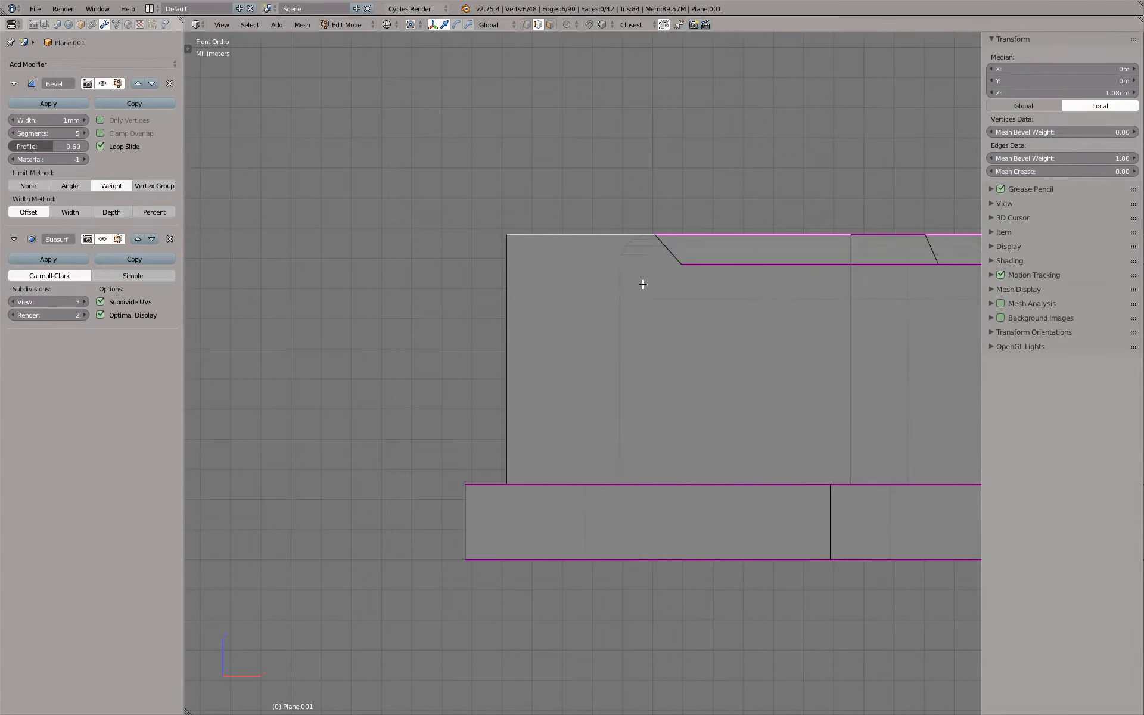
{"action": "scroll", "coordinate": [644, 281], "scroll_direction": "up", "scroll_amount": 5}
{"action": "key", "text": "Tab"}
{"action": "scroll", "coordinate": [654, 288], "scroll_direction": "down", "scroll_amount": 4}
{"action": "scroll", "coordinate": [617, 262], "scroll_direction": "up", "scroll_amount": 6}
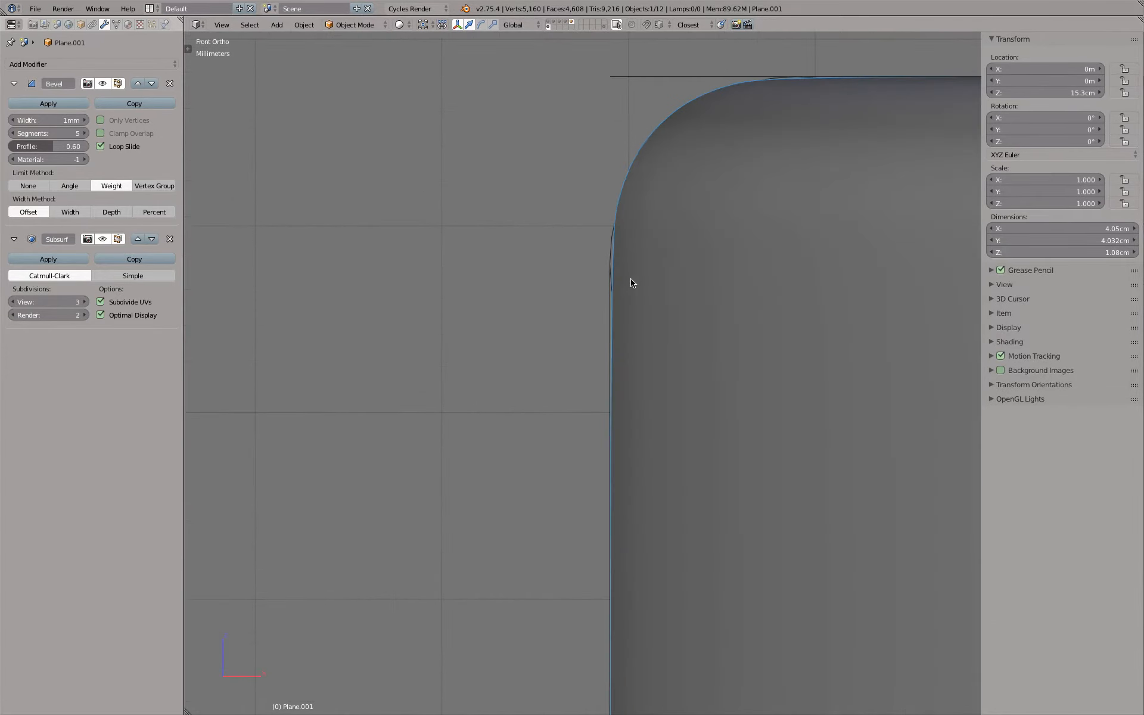
{"action": "key", "text": "z"}
{"action": "scroll", "coordinate": [626, 281], "scroll_direction": "up", "scroll_amount": 3}
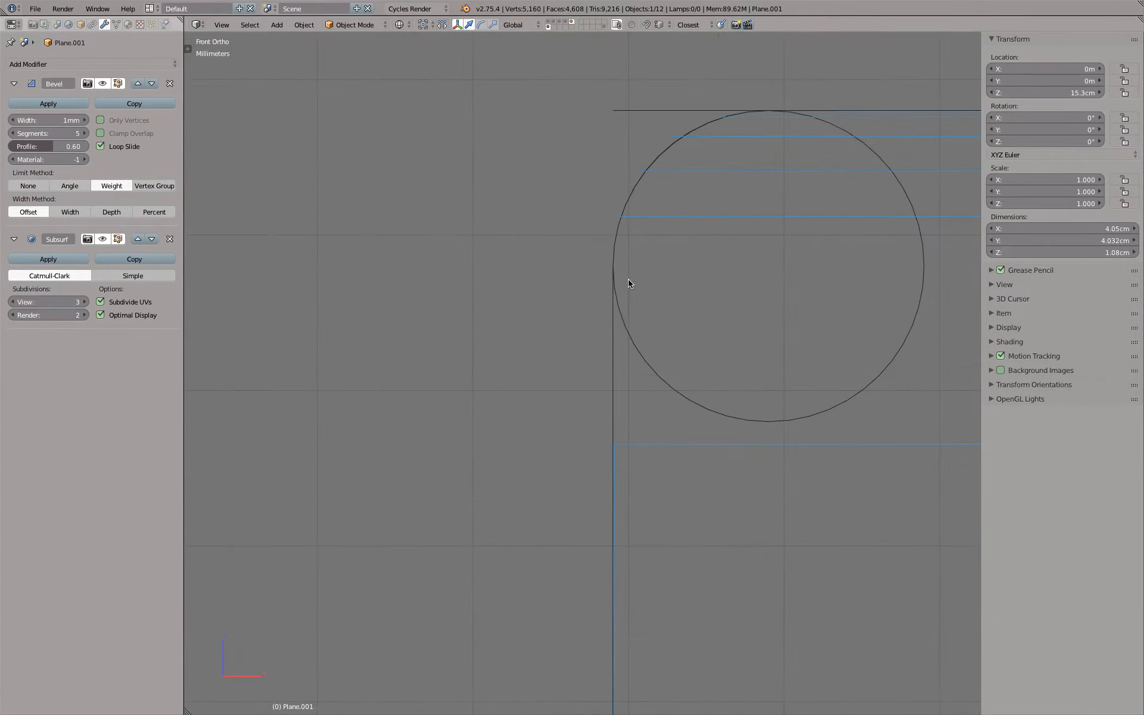
Return the bevel profile to 0.50 and check the rim and side wall in shaded front view
{"action": "left_click", "coordinate": [54, 146]}
{"action": "type", "text": "0.5"}
{"action": "key", "text": "Return"}
{"action": "key", "text": "z"}
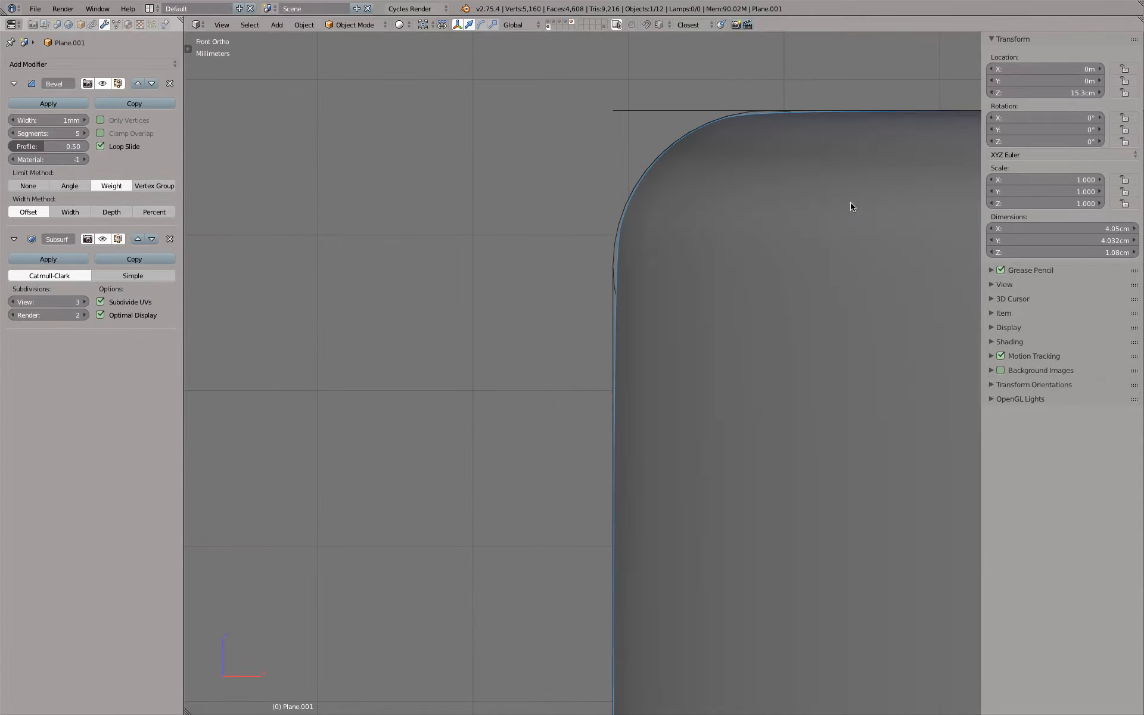
{"action": "scroll", "coordinate": [769, 214], "scroll_direction": "down", "scroll_amount": 5}
{"action": "scroll", "coordinate": [757, 251], "scroll_direction": "up", "scroll_amount": 6}
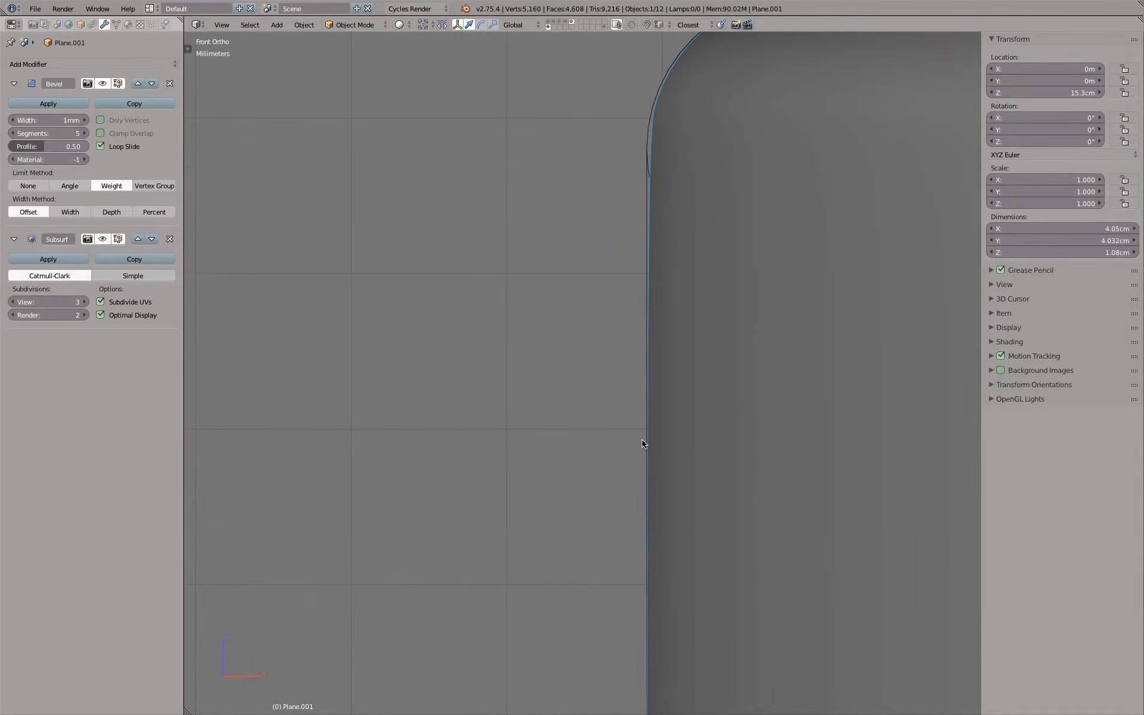
{"action": "scroll", "coordinate": [681, 441], "scroll_direction": "down", "scroll_amount": 5}
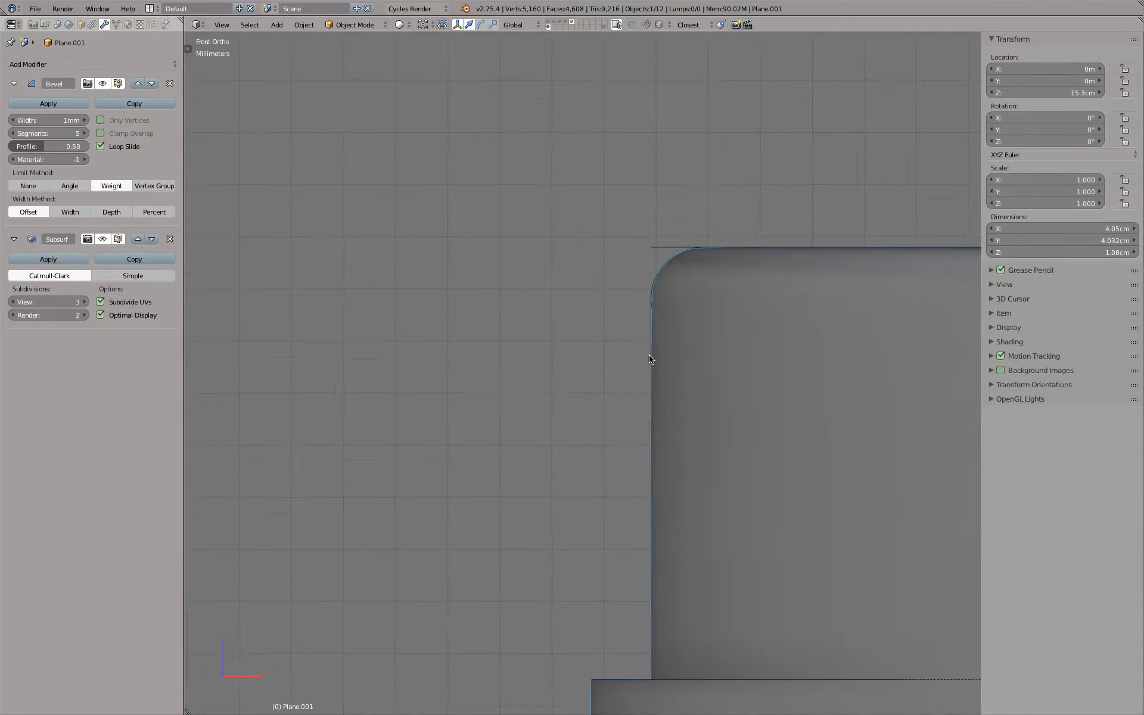
Insert an edge loop around the cap's side wall and slide it up toward the top rim, to about 9.07 mm high
{"action": "middle_click_drag", "start_coordinate": [651, 359], "coordinate": [588, 277], "text": "shift"}
{"action": "key", "text": "Tab"}
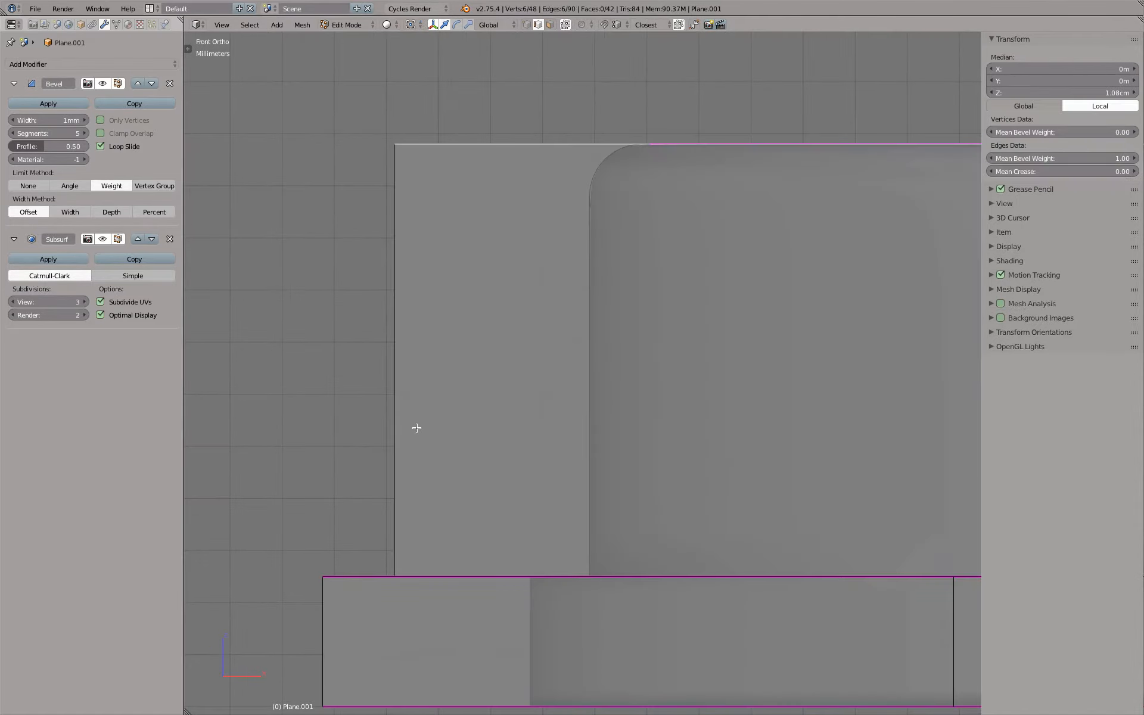
{"action": "key", "text": "ctrl+r"}
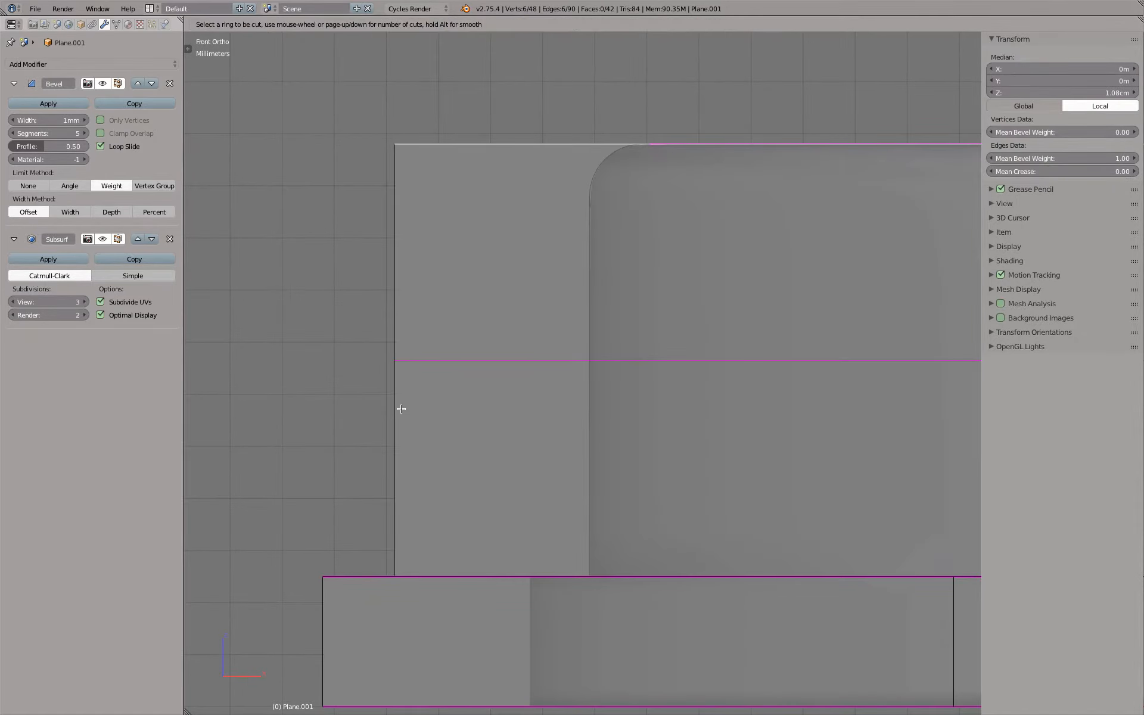
{"action": "left_click", "coordinate": [401, 408]}
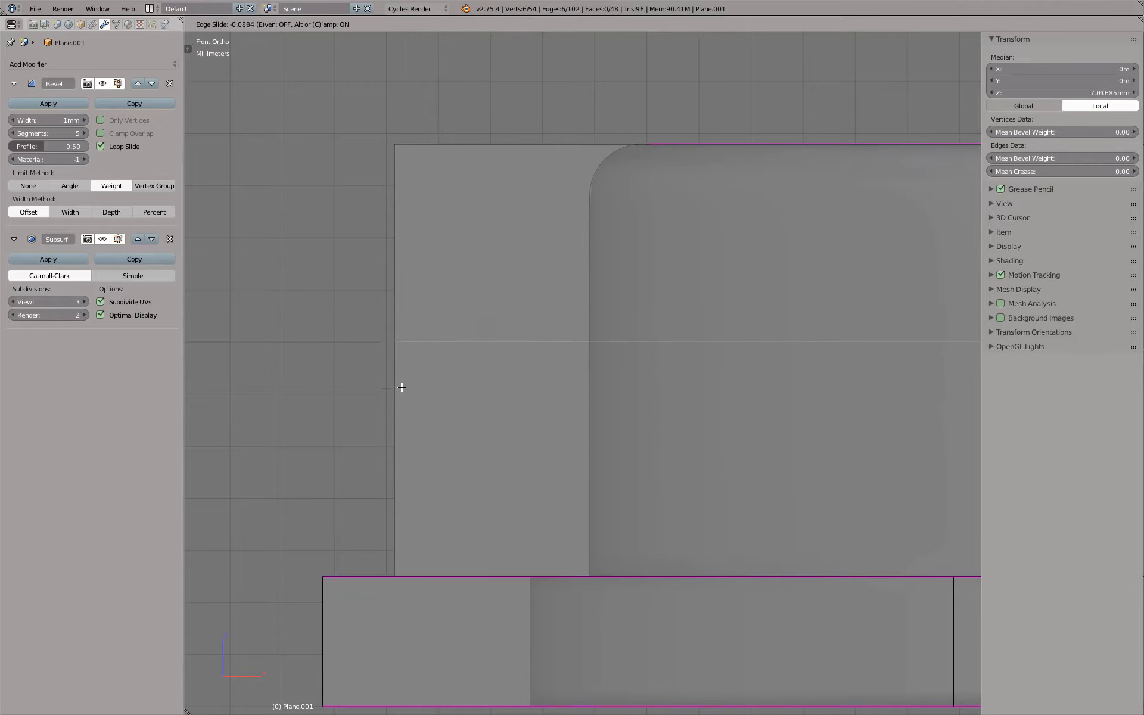
{"action": "left_click", "coordinate": [411, 284]}
Examine the cap's top rim and new edge loop from an angle, with the subdivision preview hidden
{"action": "middle_click_drag", "start_coordinate": [266, 173], "coordinate": [352, 197]}
{"action": "key", "text": "z"}
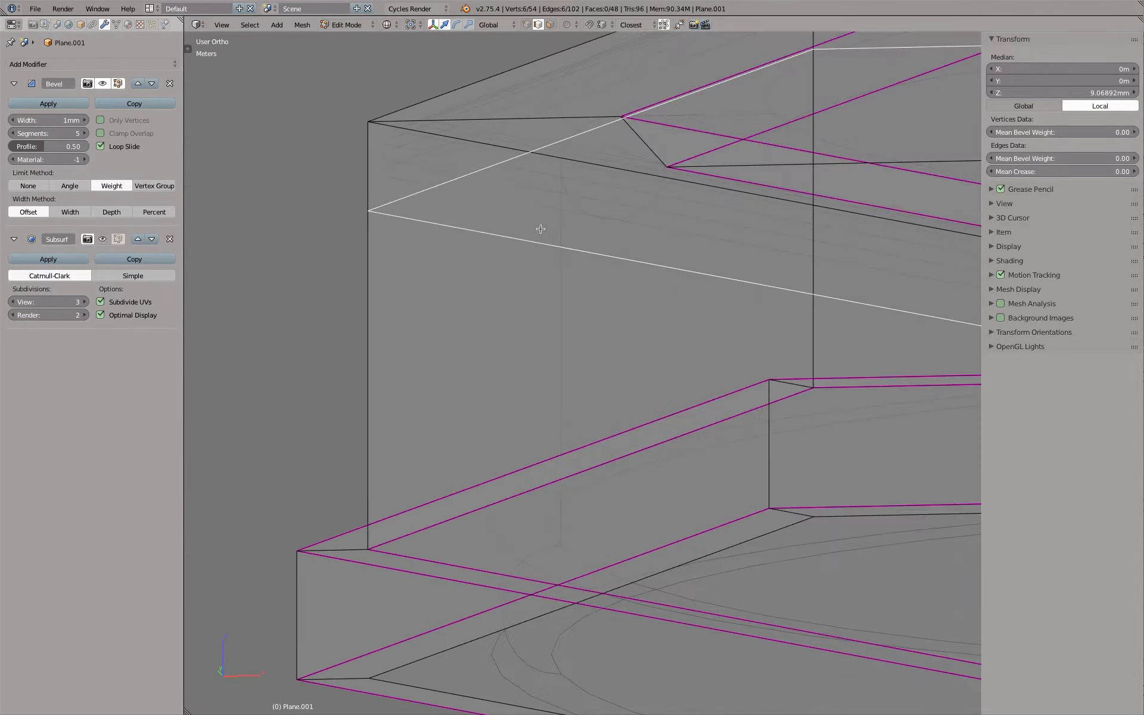
{"action": "key", "text": "z"}
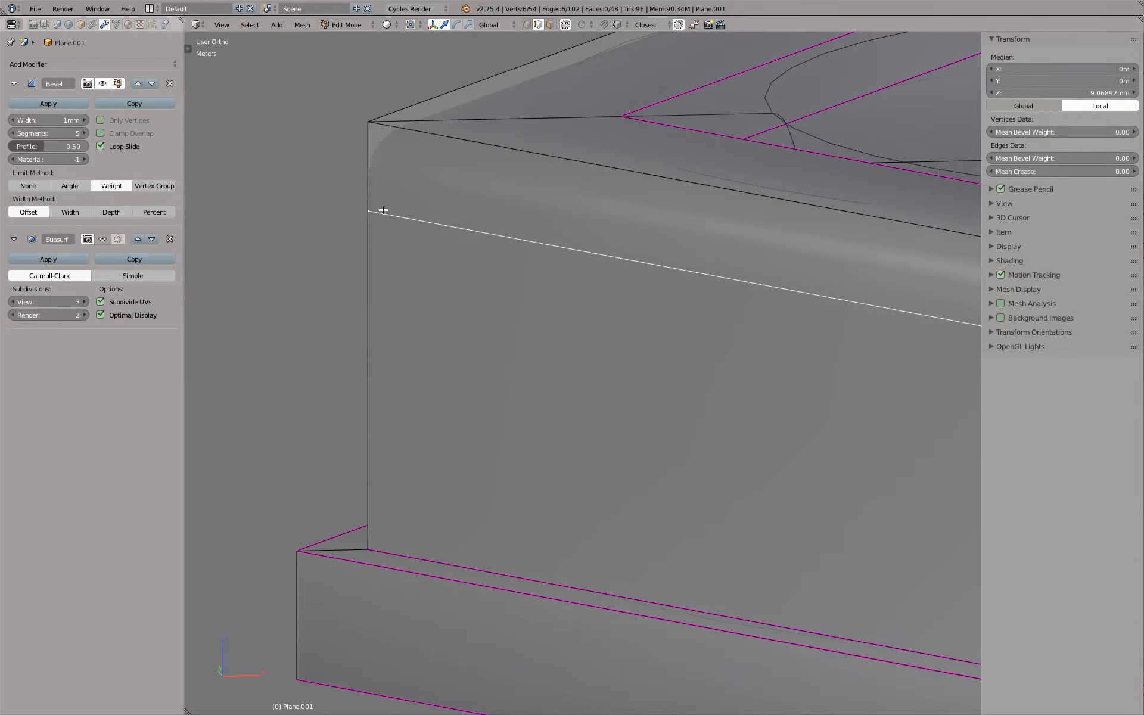
{"action": "key", "text": "KP_1"}
Highlight the side wall's vertical edges below the upper loop, and the horizontal loops bounding that wall
{"action": "right_click", "coordinate": [401, 306]}
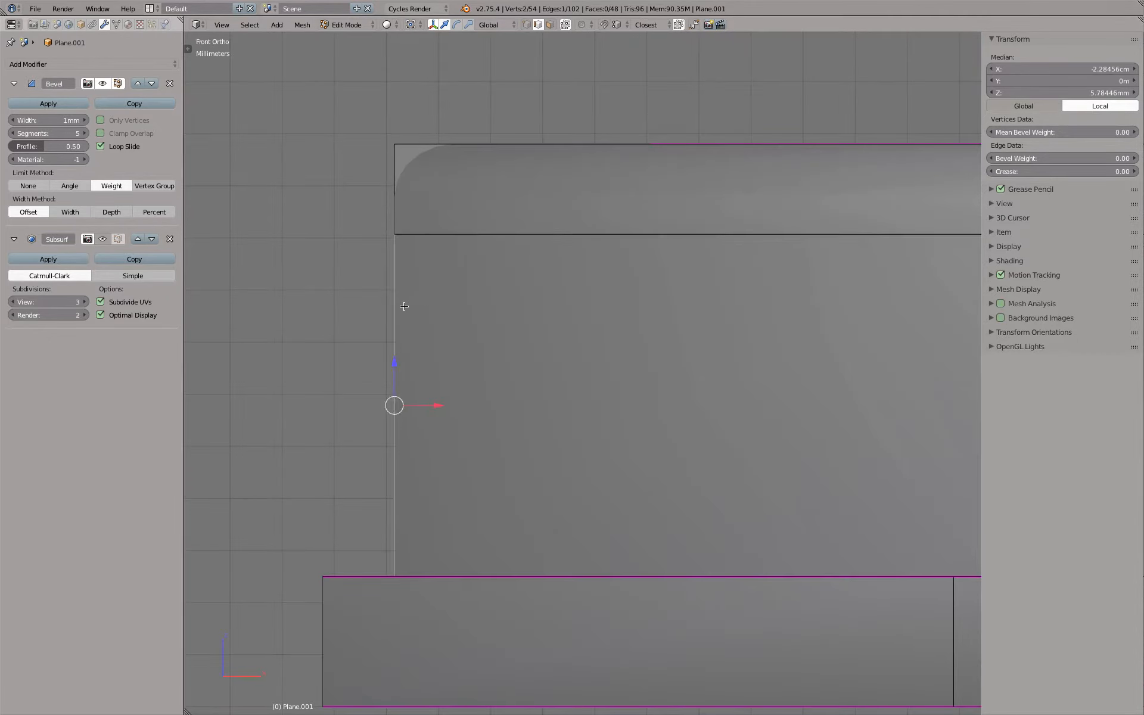
{"action": "scroll", "coordinate": [401, 306], "scroll_direction": "down", "scroll_amount": 3}
{"action": "right_click", "coordinate": [705, 341], "text": "shift"}
{"action": "right_click", "coordinate": [786, 334], "text": "shift"}
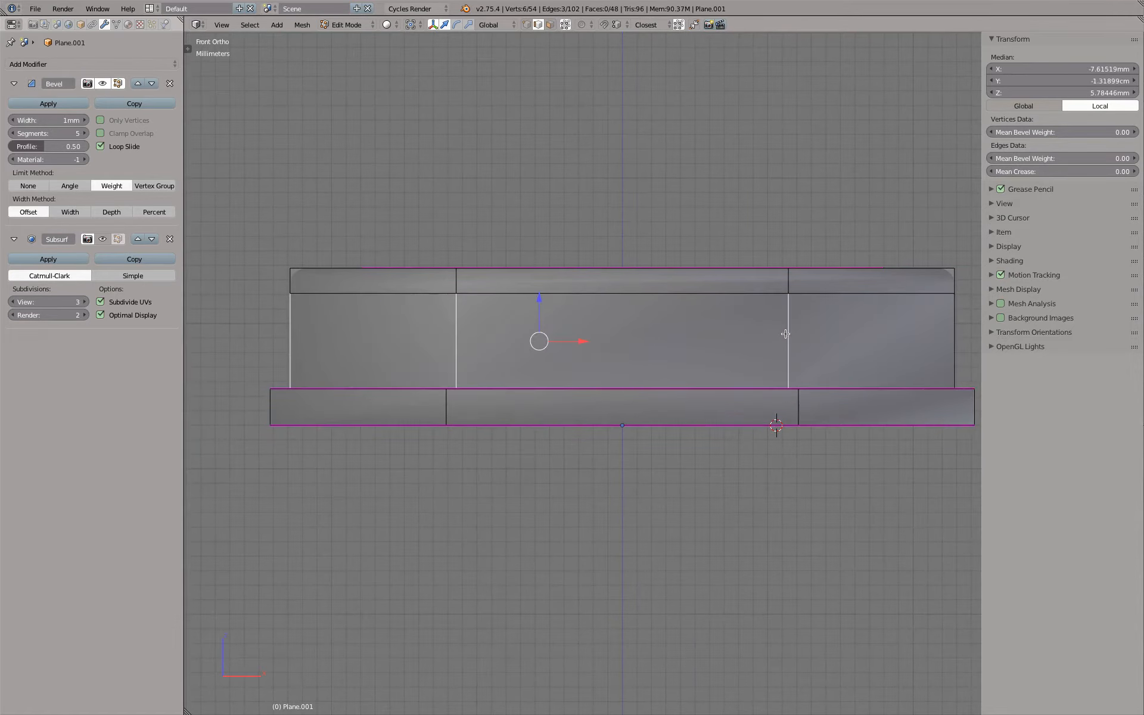
{"action": "right_click", "coordinate": [950, 326], "text": "shift"}
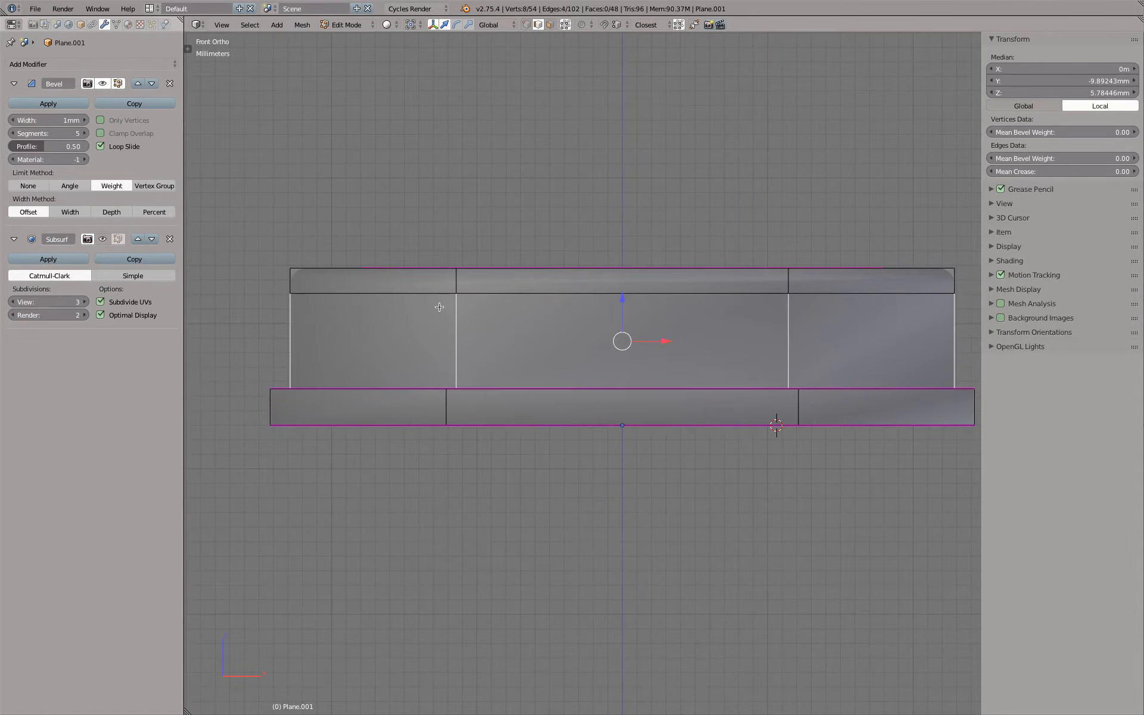
{"action": "middle_click_drag", "start_coordinate": [457, 300], "coordinate": [389, 386]}
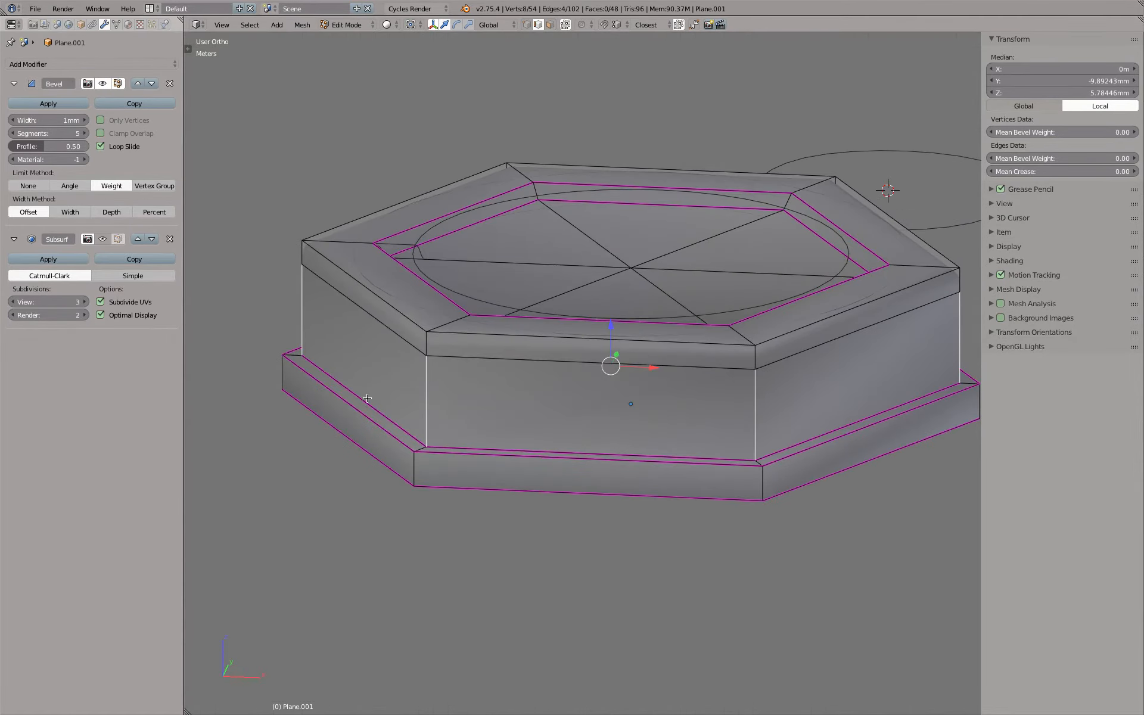
{"action": "right_click", "coordinate": [366, 400], "text": "alt"}
{"action": "right_click", "coordinate": [384, 327], "text": "alt+shift"}
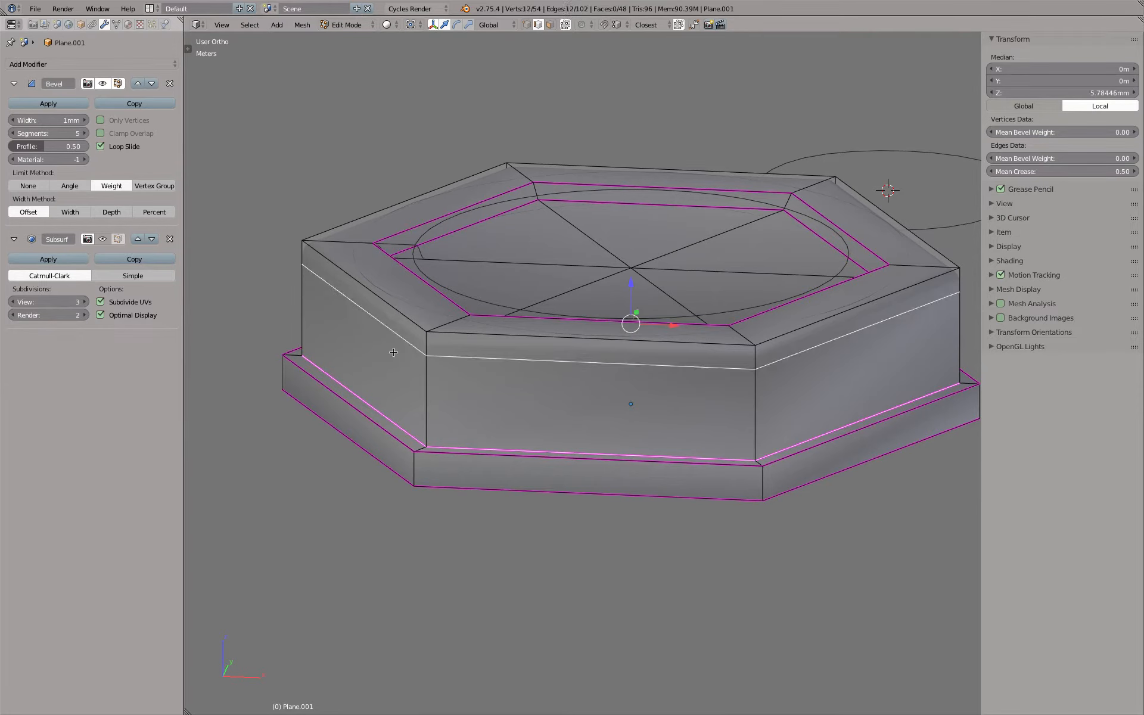
Check the unsubdivided cap in front view and show its subdivision preview again
{"action": "key", "text": "KP_1"}
{"action": "key", "text": "Tab"}
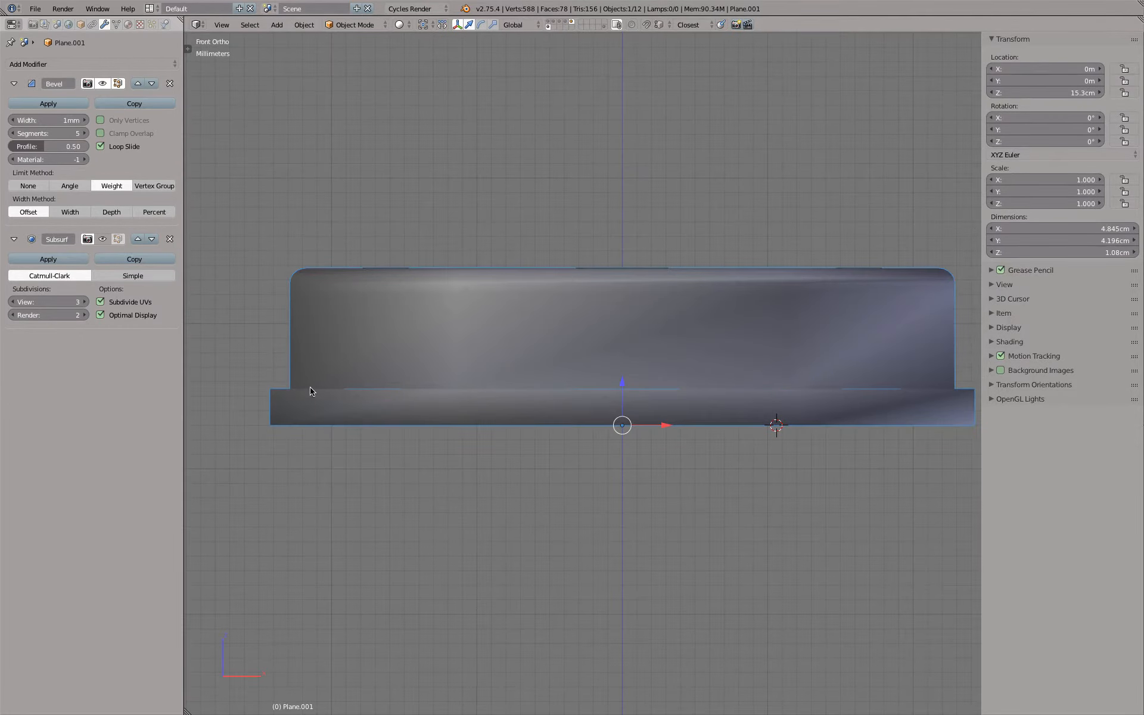
{"action": "scroll", "coordinate": [276, 302], "scroll_direction": "up", "scroll_amount": 6}
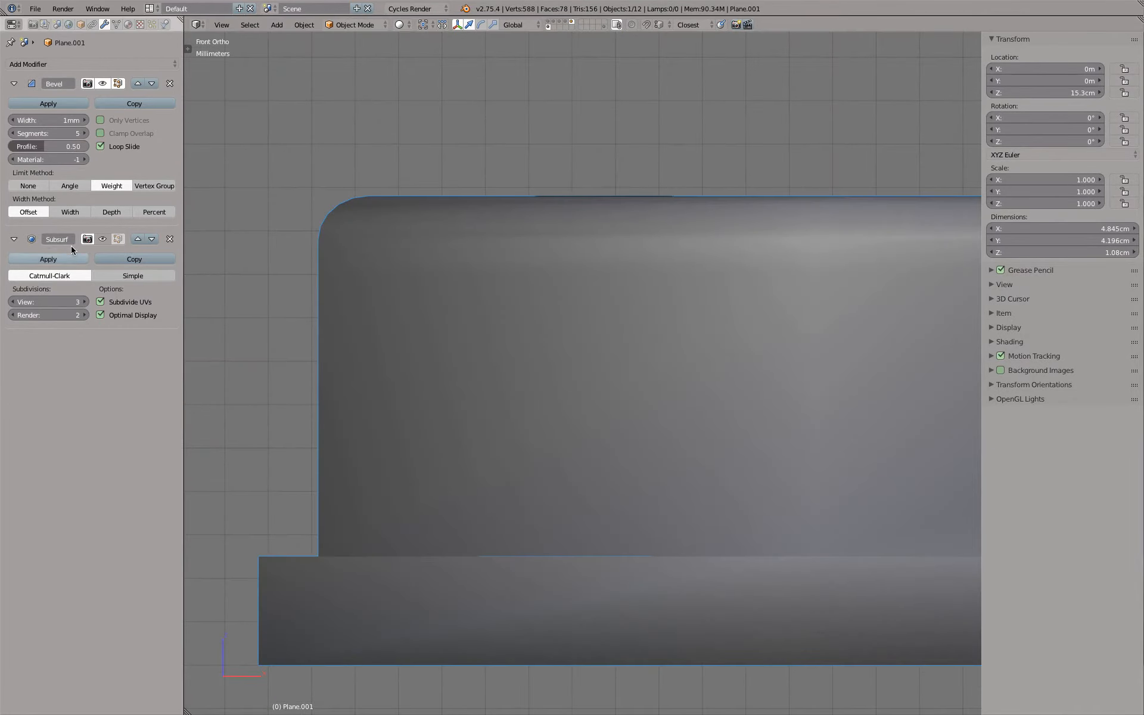
{"action": "left_click", "coordinate": [102, 239]}
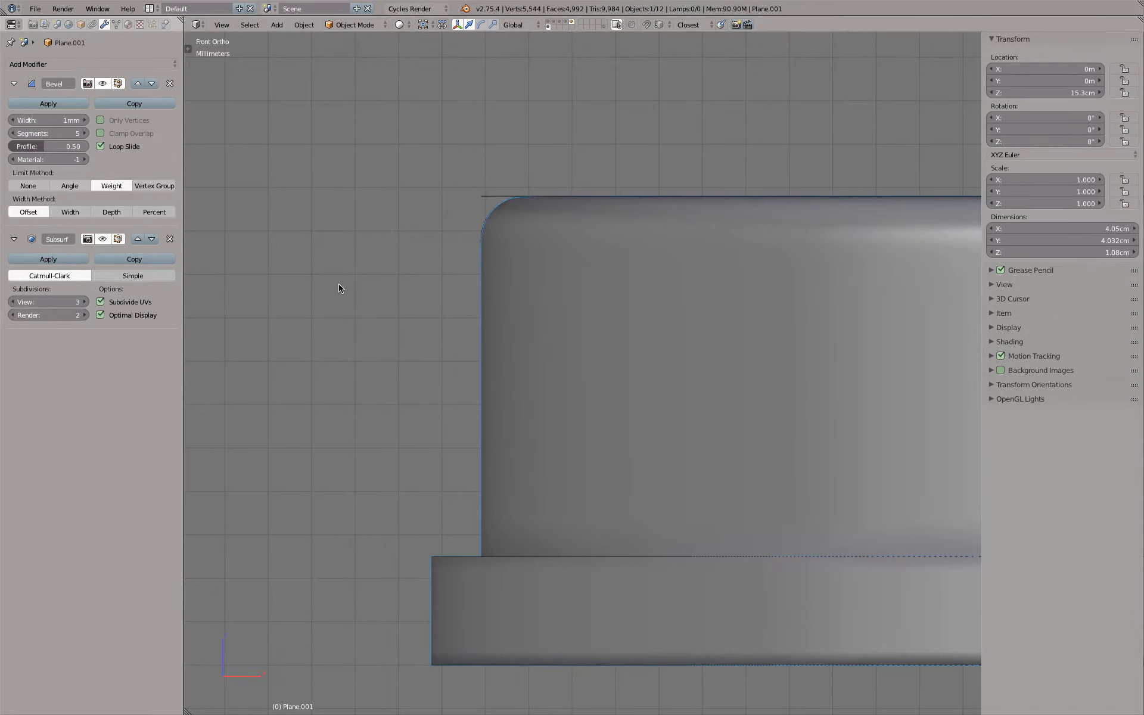
Try adding three evenly spaced edge loops around the cap's side wall, below the upper loop
{"action": "key", "text": "Tab"}
{"action": "key", "text": "ctrl+r"}
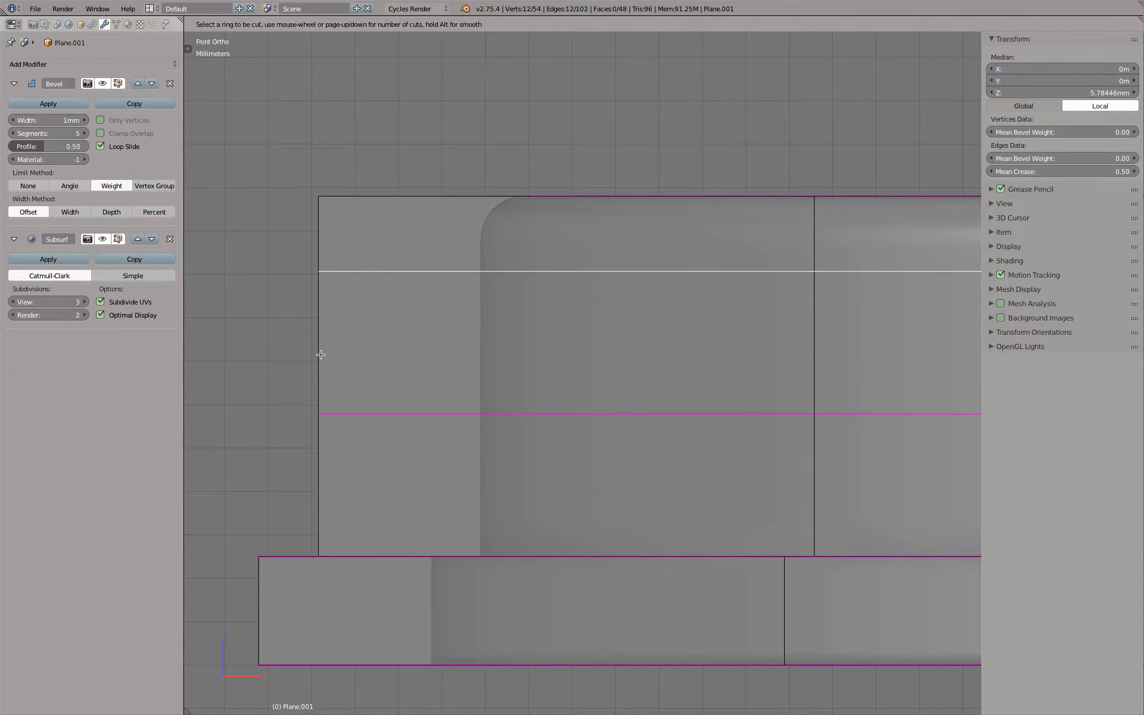
{"action": "scroll", "coordinate": [320, 355], "scroll_direction": "up", "scroll_amount": 2}
{"action": "left_click", "coordinate": [320, 355]}
{"action": "right_click", "coordinate": [322, 356]}
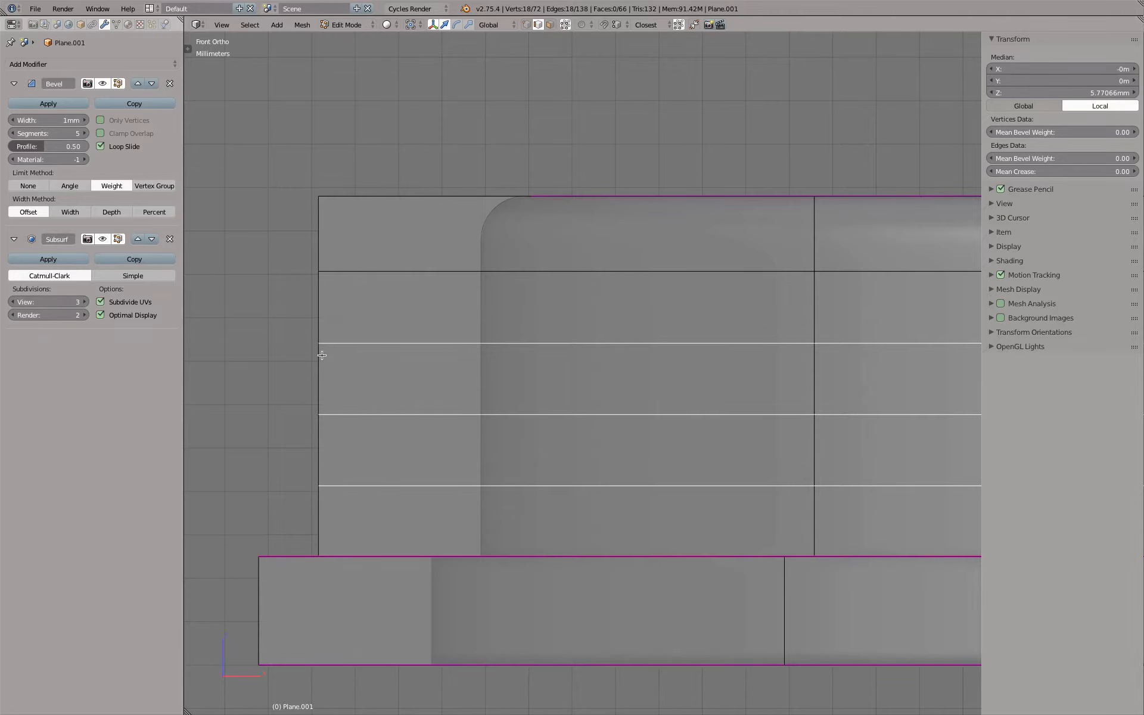
{"action": "key", "text": "Tab"}
{"action": "scroll", "coordinate": [478, 263], "scroll_direction": "up", "scroll_amount": 8}
{"action": "scroll", "coordinate": [498, 196], "scroll_direction": "down", "scroll_amount": 5}
Insert an edge loop on the cap's top face between its outer edge and the creased inner rim, sliding it slightly outward
{"action": "middle_click_drag", "start_coordinate": [524, 186], "coordinate": [542, 197]}
{"action": "key", "text": "Tab"}
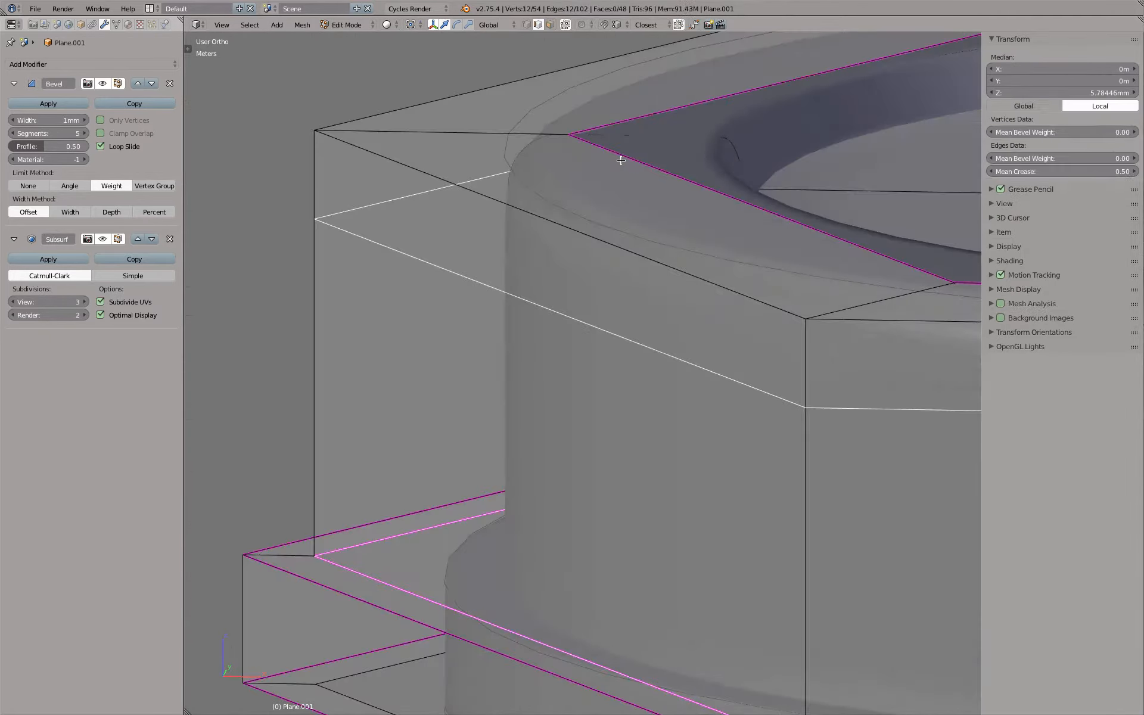
{"action": "key", "text": "ctrl+r"}
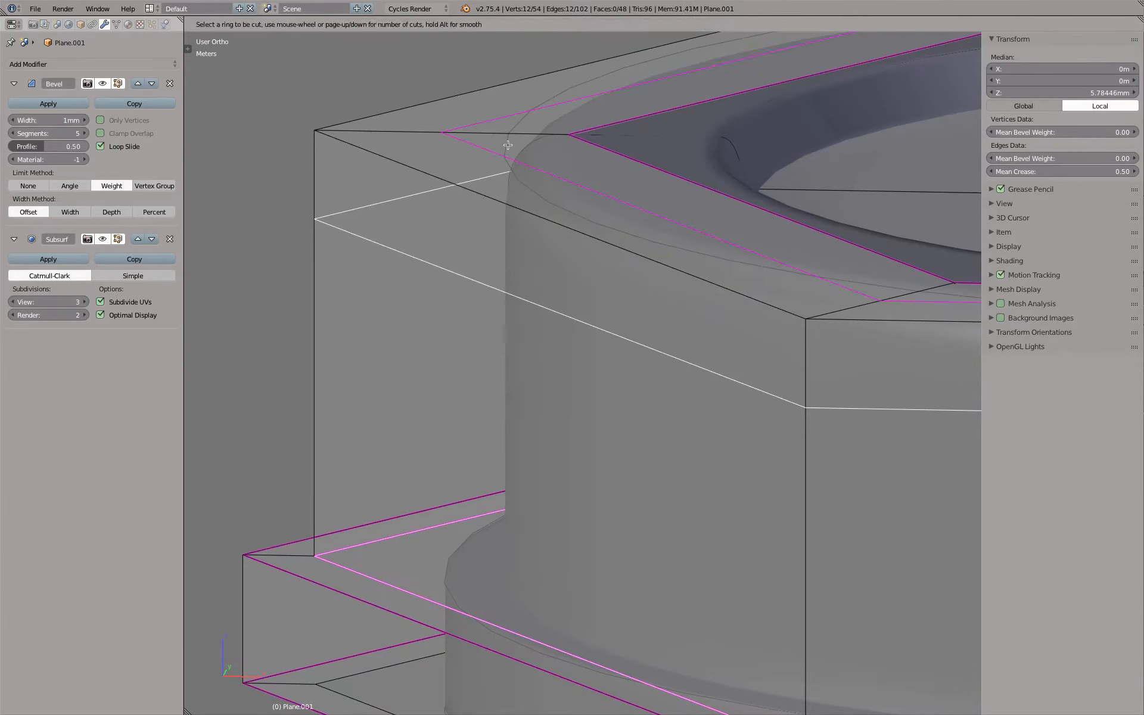
{"action": "left_click", "coordinate": [508, 145]}
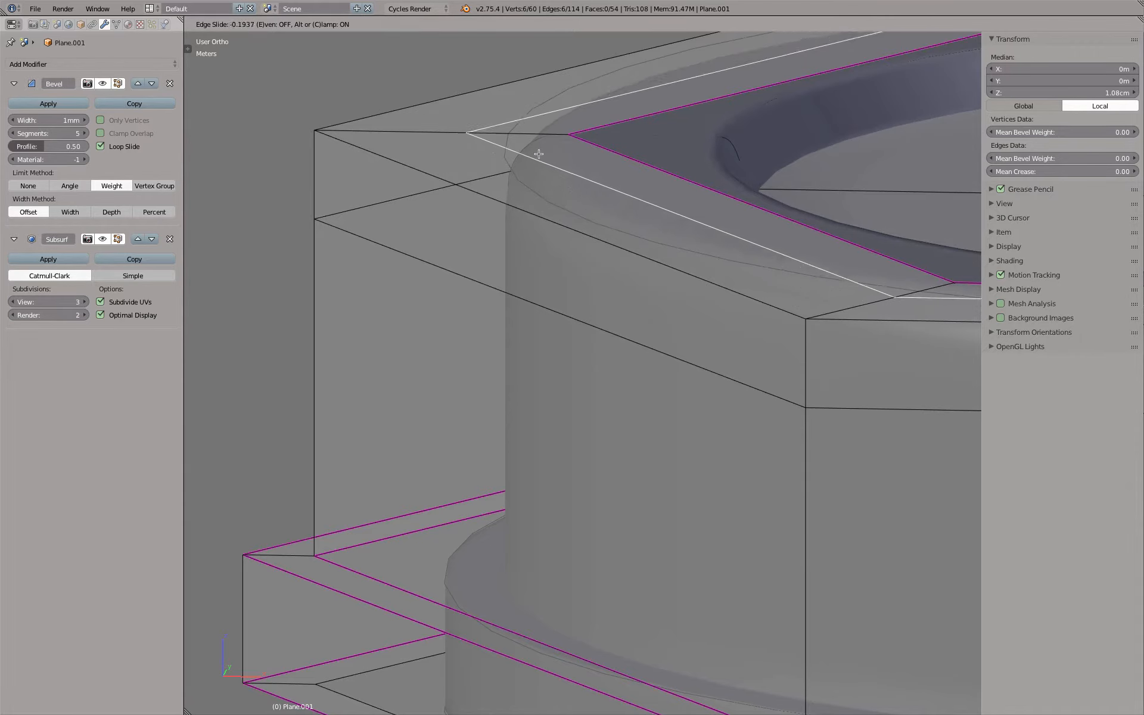
{"action": "left_click", "coordinate": [495, 152]}
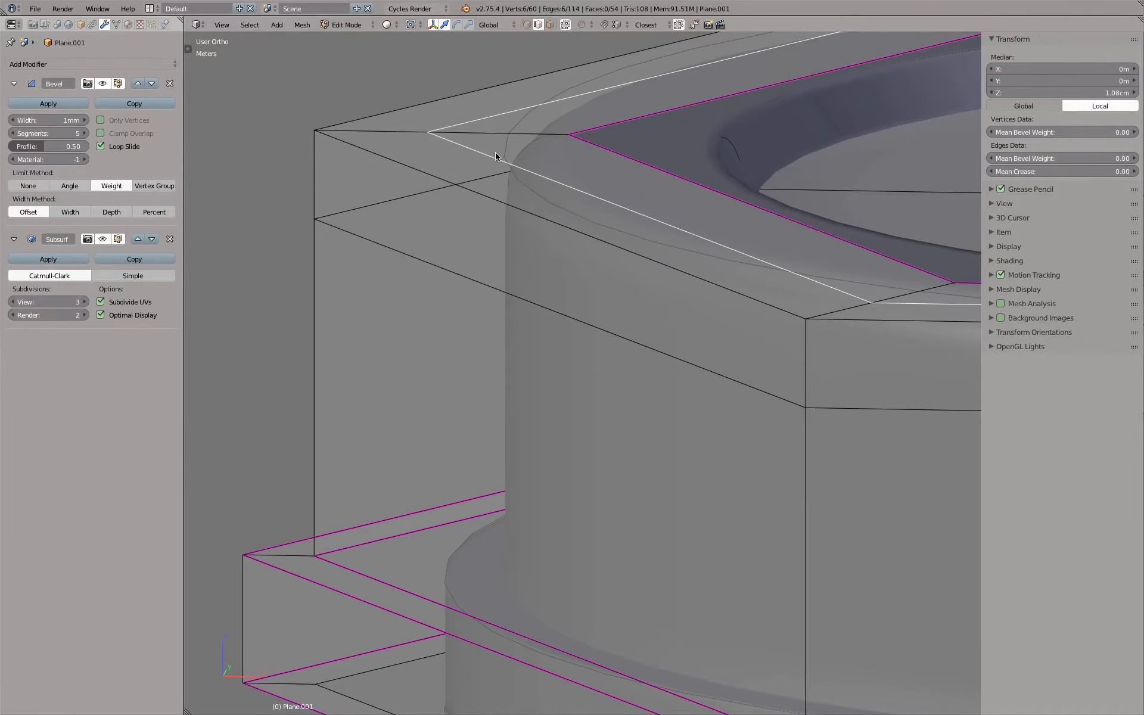
Compare the cap's rounded top rim with the reference circle in front view, in wireframe and shaded
{"action": "key", "text": "Tab"}
{"action": "key", "text": "KP_1"}
{"action": "key", "text": "z"}
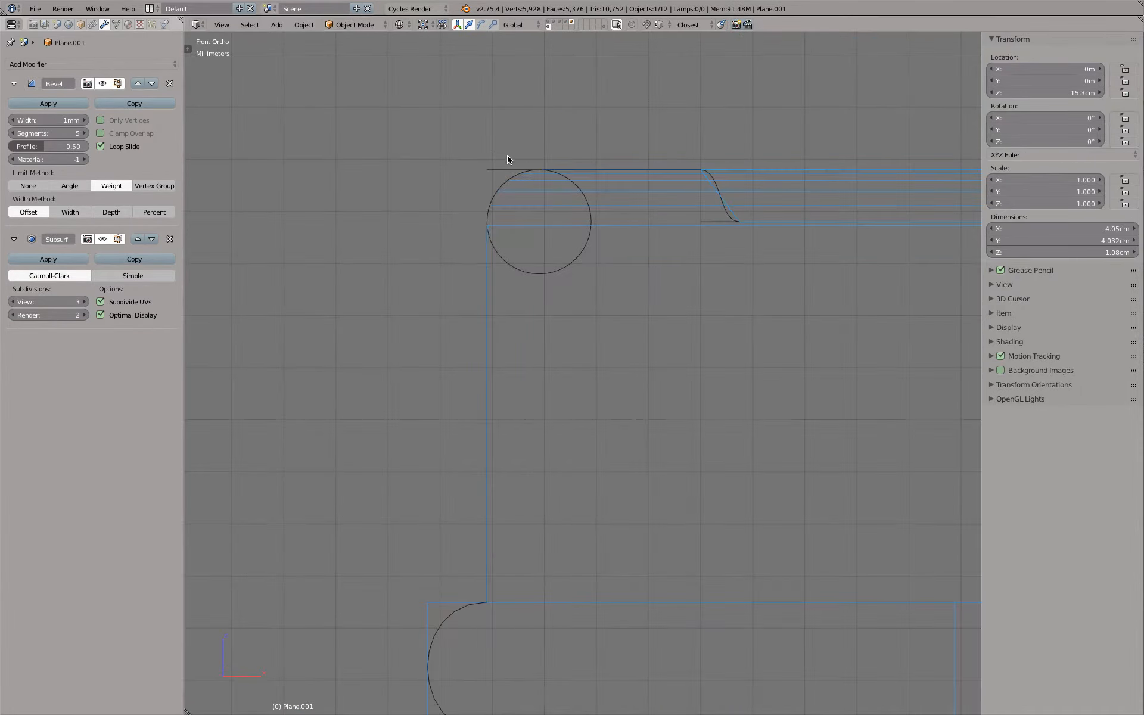
{"action": "scroll", "coordinate": [507, 156], "scroll_direction": "up", "scroll_amount": 7}
{"action": "key", "text": "z"}
{"action": "scroll", "coordinate": [506, 159], "scroll_direction": "down", "scroll_amount": 13}
Examine the cap's base flange against its rounded reference outline, shaded and in wireframe
{"action": "middle_click_drag", "start_coordinate": [510, 335], "coordinate": [521, 233], "text": "shift"}
{"action": "scroll", "coordinate": [519, 250], "scroll_direction": "up", "scroll_amount": 8}
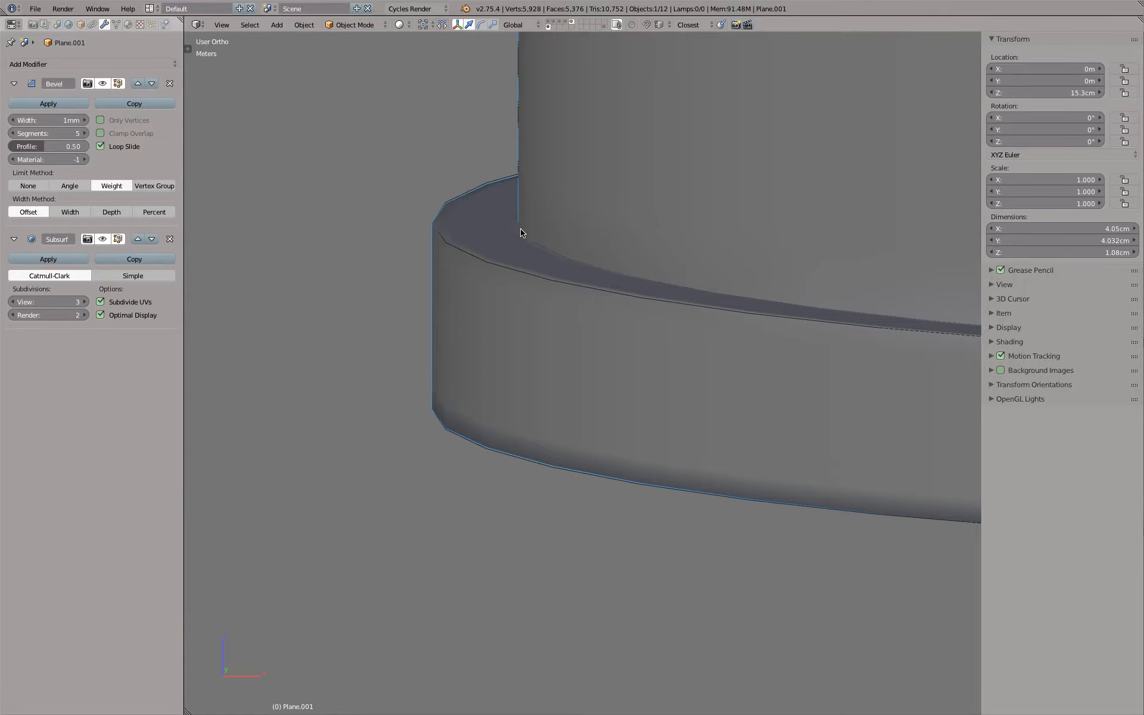
{"action": "key", "text": "KP_1"}
{"action": "key", "text": "z"}
{"action": "middle_click_drag", "start_coordinate": [545, 203], "coordinate": [545, 229]}
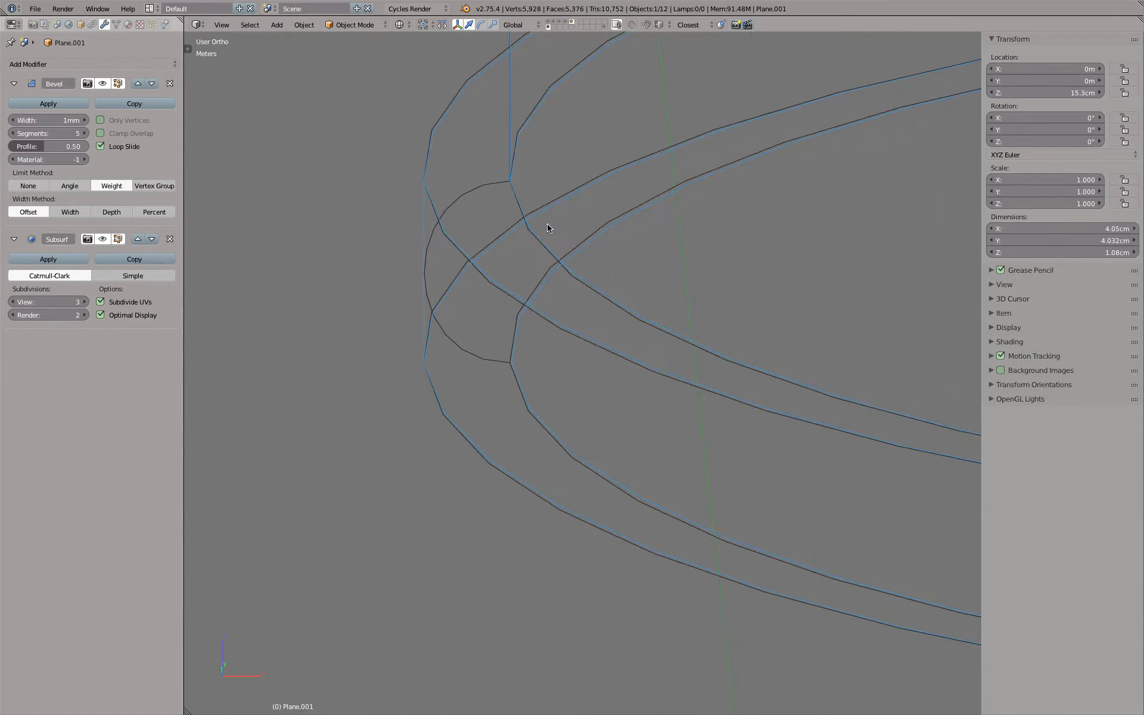
Set the mean crease to 0 on the base flange's outer top and bottom loops and its inner top loop
{"action": "key", "text": "Tab"}
{"action": "scroll", "coordinate": [396, 230], "scroll_direction": "down", "scroll_amount": 4}
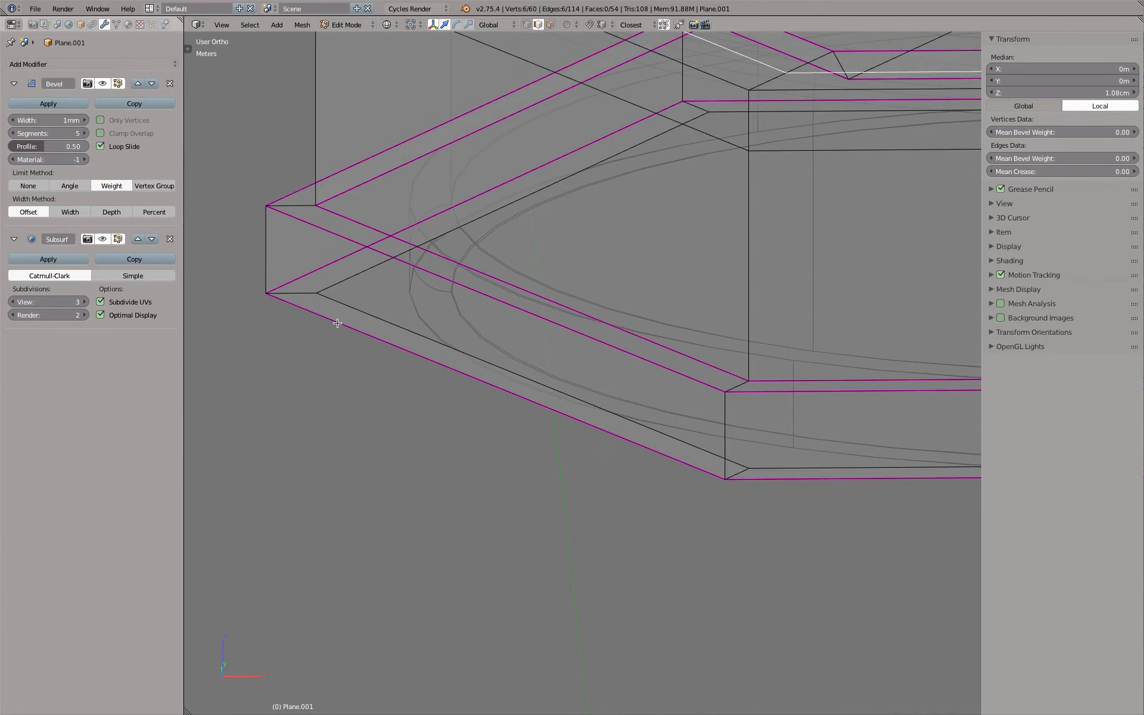
{"action": "left_click", "coordinate": [338, 323], "text": "alt"}
{"action": "left_click", "coordinate": [336, 219], "text": "alt+shift"}
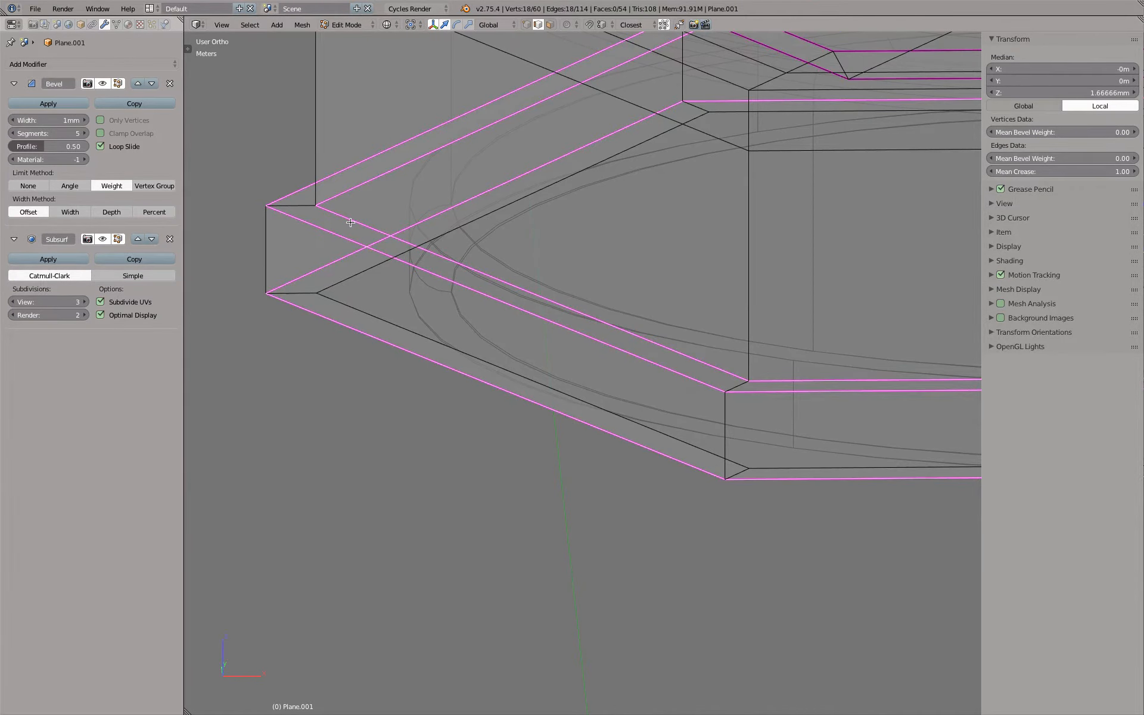
{"action": "left_click_drag", "start_coordinate": [1064, 172], "coordinate": [989, 172]}
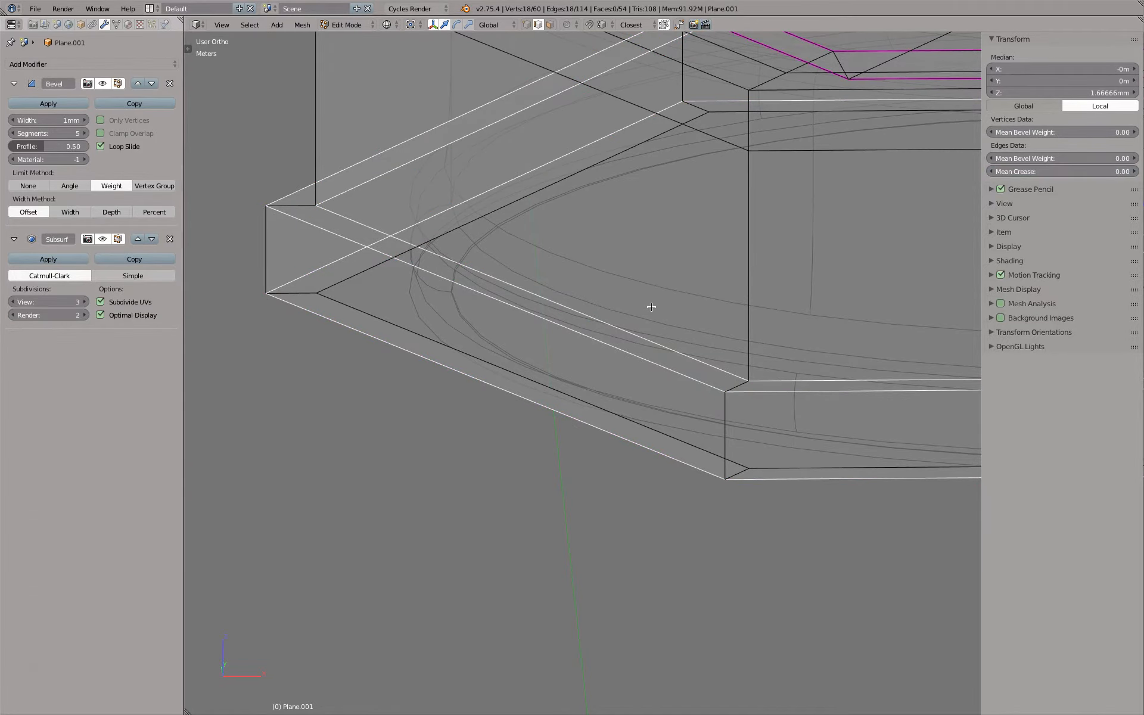
Inspect the uncreased base flange in shaded and wireframe display, from the front and at an angle
{"action": "key", "text": "z"}
{"action": "key", "text": "KP_1"}
{"action": "key", "text": "Tab"}
{"action": "key", "text": "z"}
{"action": "key", "text": "z"}
{"action": "middle_click_drag", "start_coordinate": [618, 255], "coordinate": [407, 174]}
Try an edge loop around the lower side wall, slid down toward the flange to about 4.26 mm high
{"action": "key", "text": "Tab"}
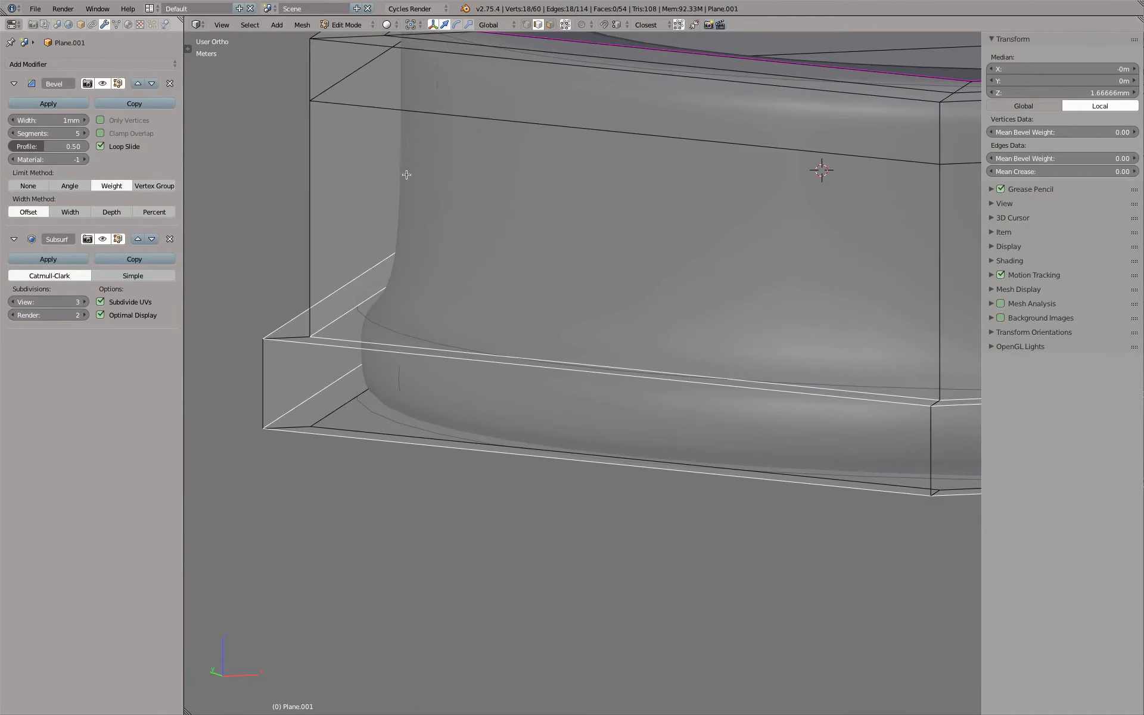
{"action": "key", "text": "ctrl+r"}
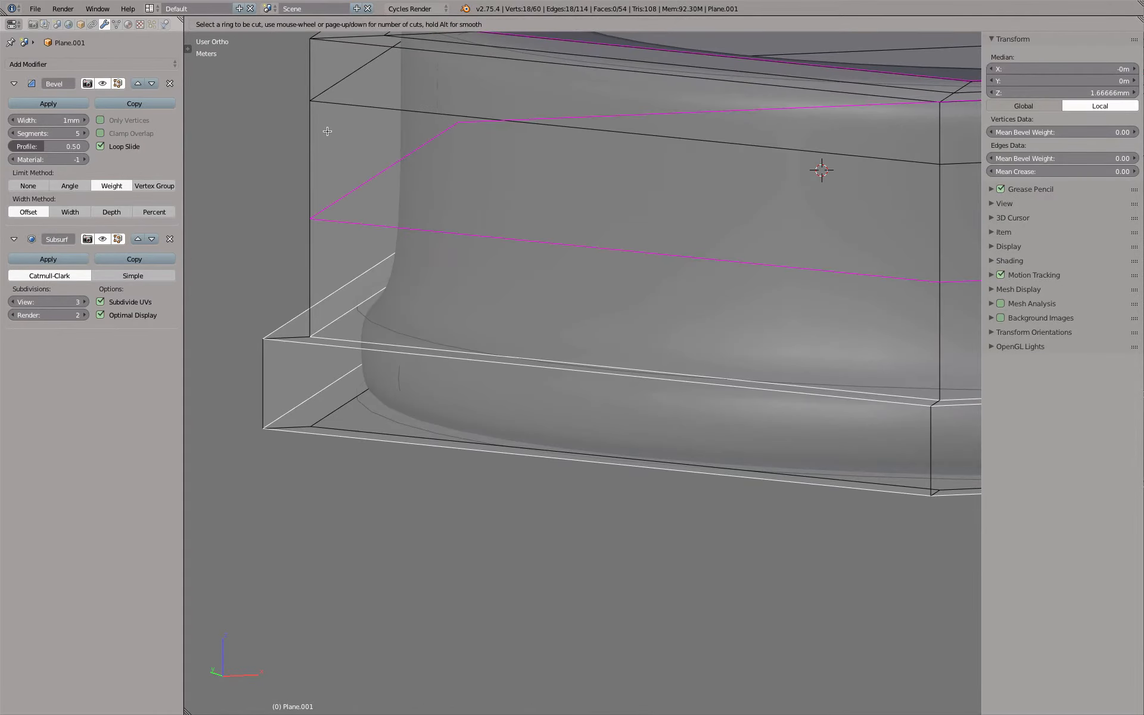
{"action": "left_click", "coordinate": [328, 131]}
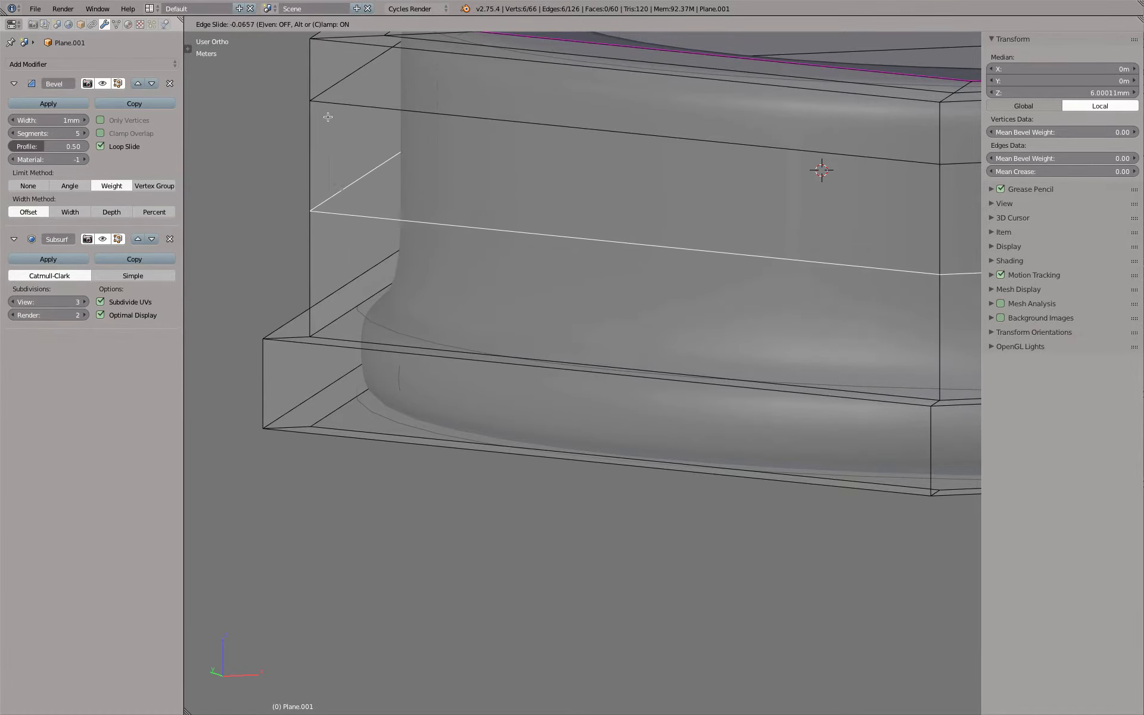
{"action": "left_click", "coordinate": [334, 185]}
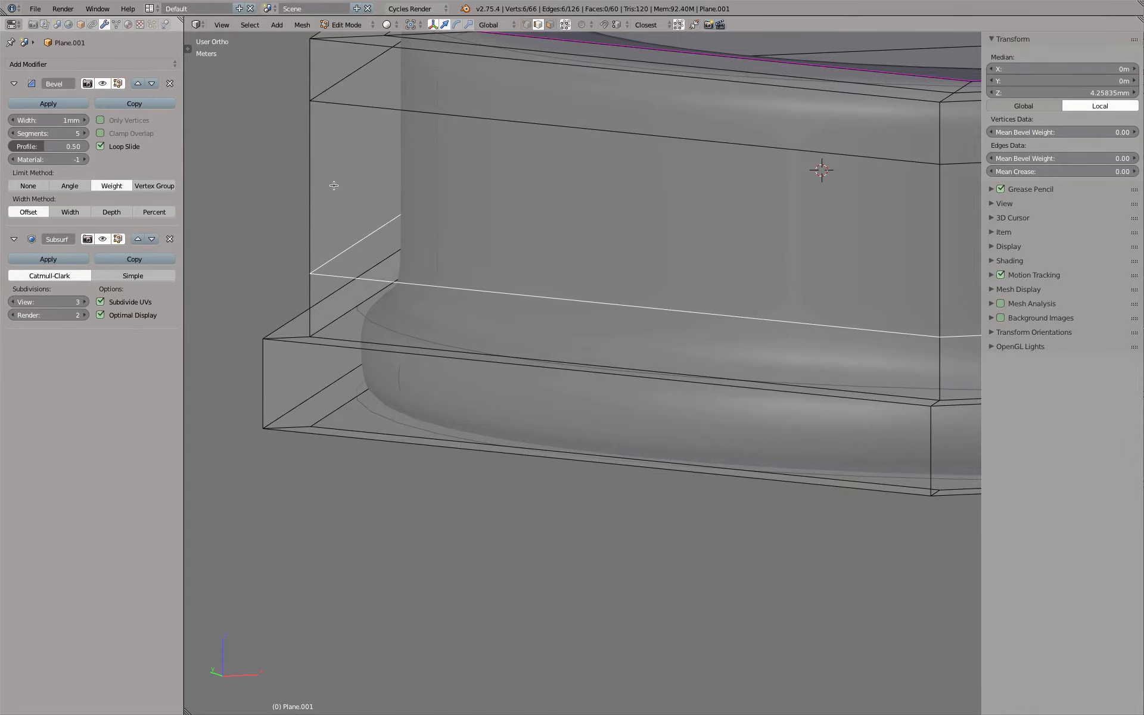
Try moving the lower side-wall loop straight down along Z to about 3.05 mm, just above the flange
{"action": "key", "text": "KP_1"}
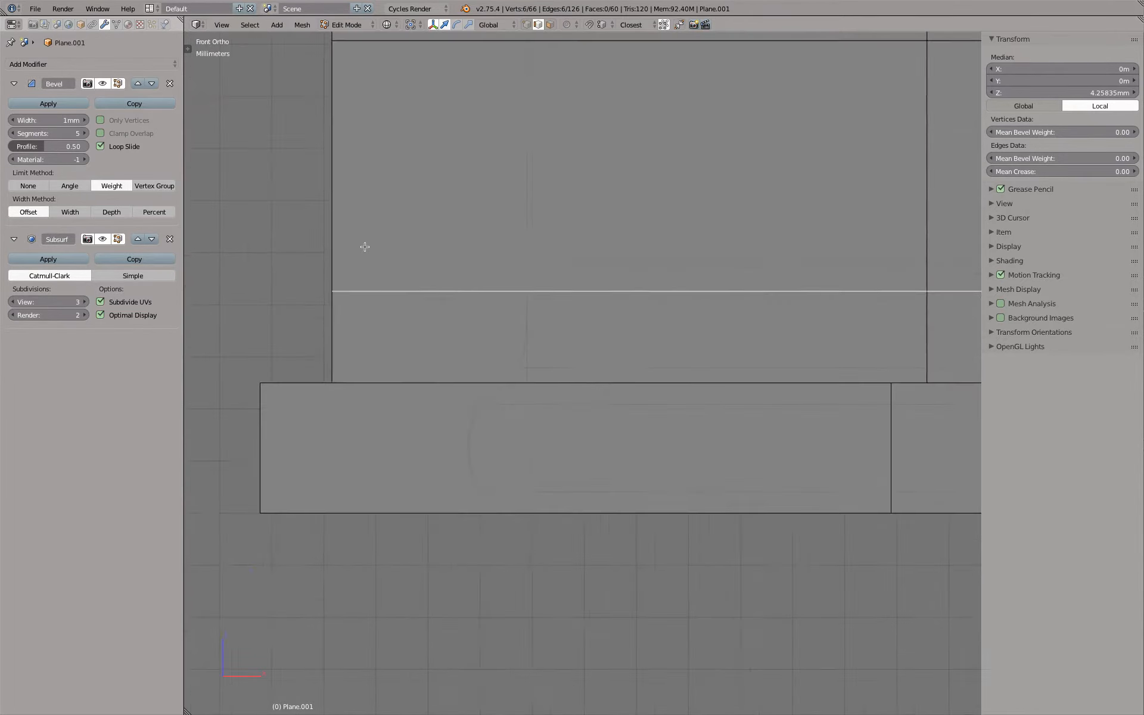
{"action": "middle_click_drag", "start_coordinate": [363, 246], "coordinate": [410, 168], "text": "shift"}
{"action": "key", "text": "z"}
{"action": "scroll", "coordinate": [486, 252], "scroll_direction": "up", "scroll_amount": 2}
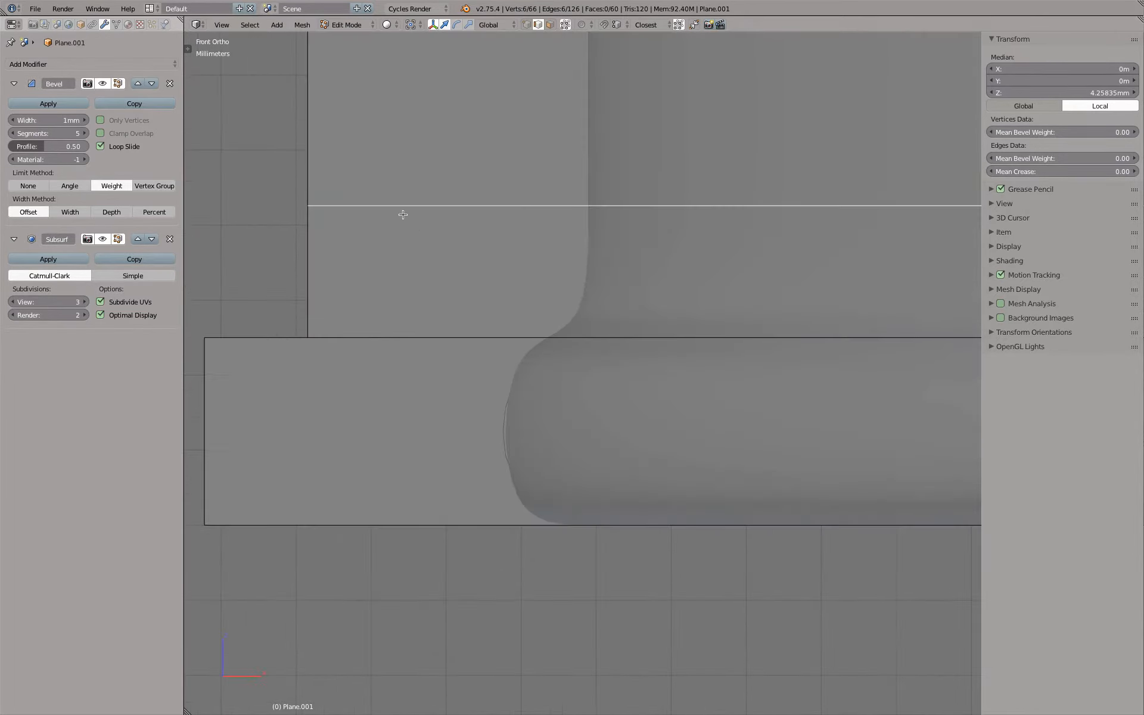
{"action": "key", "text": "g"}
{"action": "key", "text": "z"}
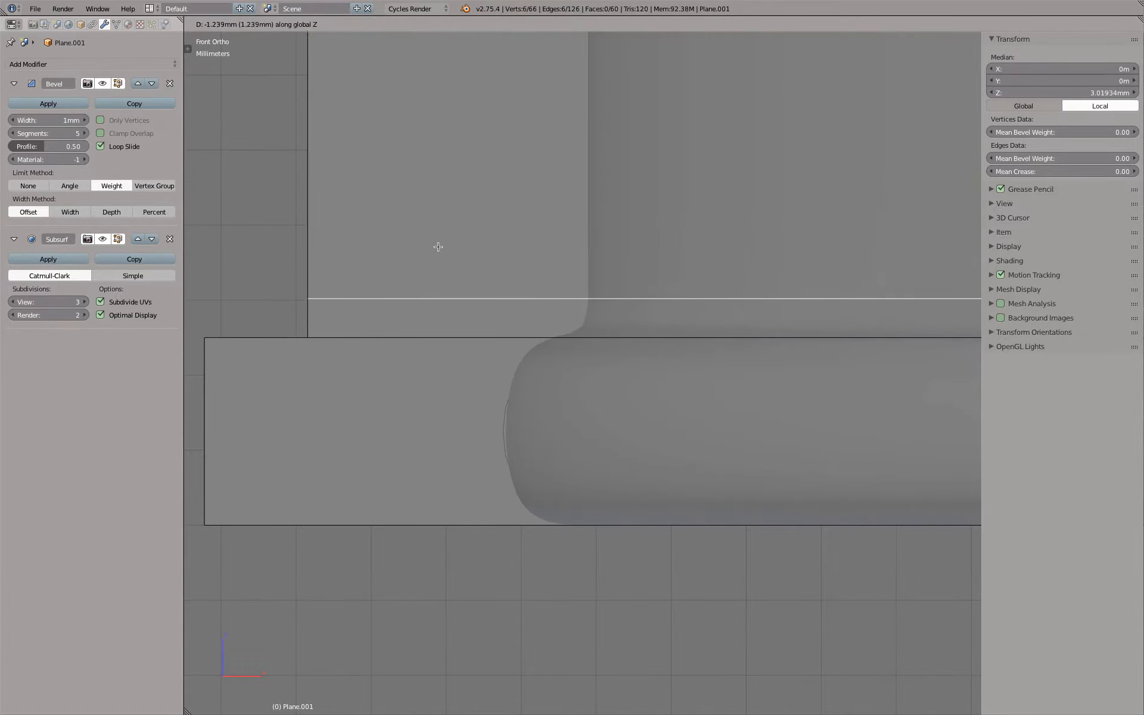
{"action": "left_click", "coordinate": [438, 244]}
{"action": "scroll", "coordinate": [438, 245], "scroll_direction": "down", "scroll_amount": 3}
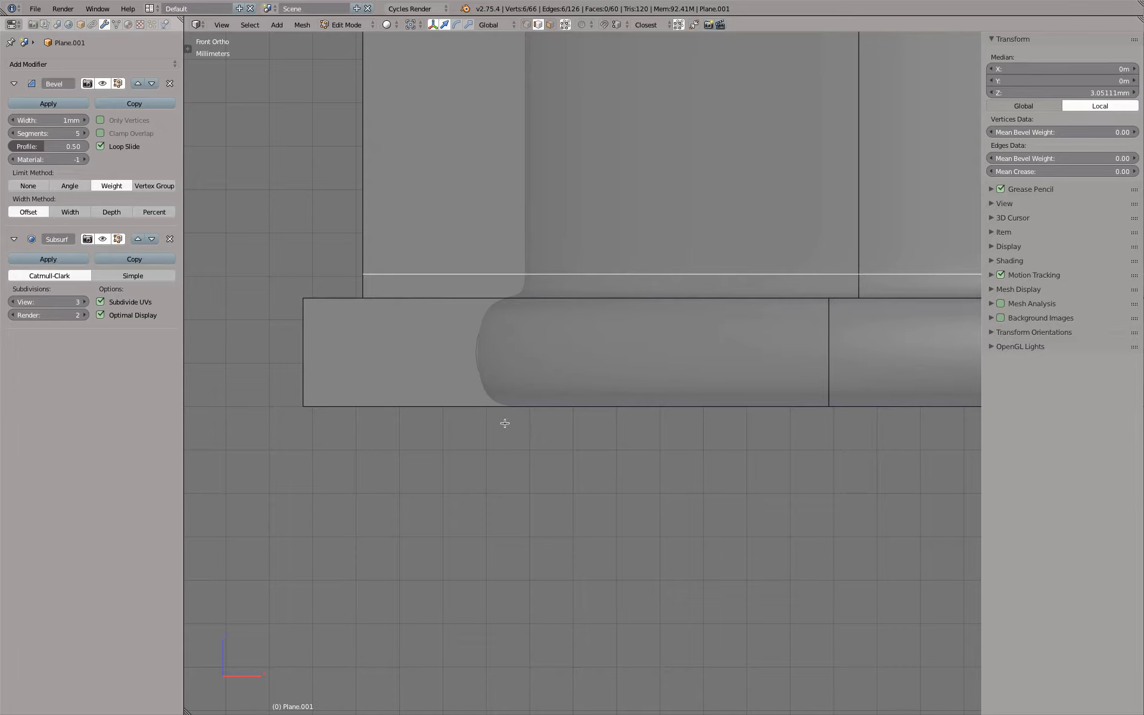
Try scaling the flange's outer top and bottom loops closer together along Z, to about 0.77
{"action": "middle_click_drag", "start_coordinate": [383, 296], "coordinate": [366, 304]}
{"action": "right_click", "coordinate": [370, 408]}
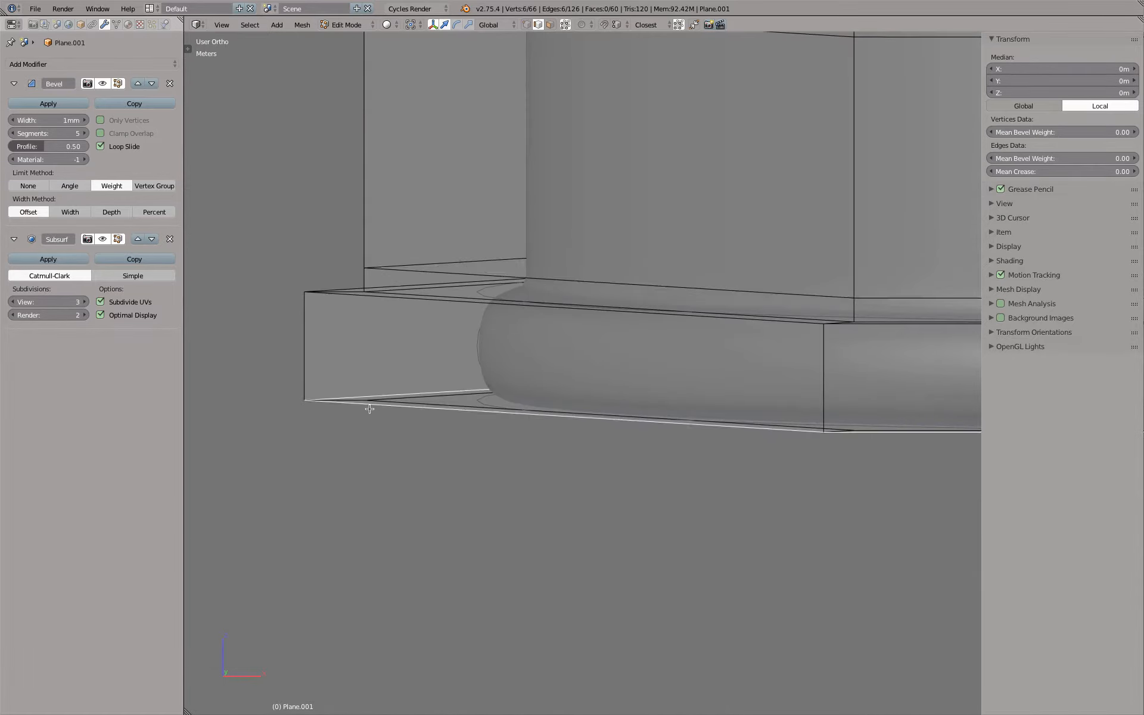
{"action": "right_click", "coordinate": [343, 302], "text": "alt+shift"}
{"action": "key", "text": "KP_1"}
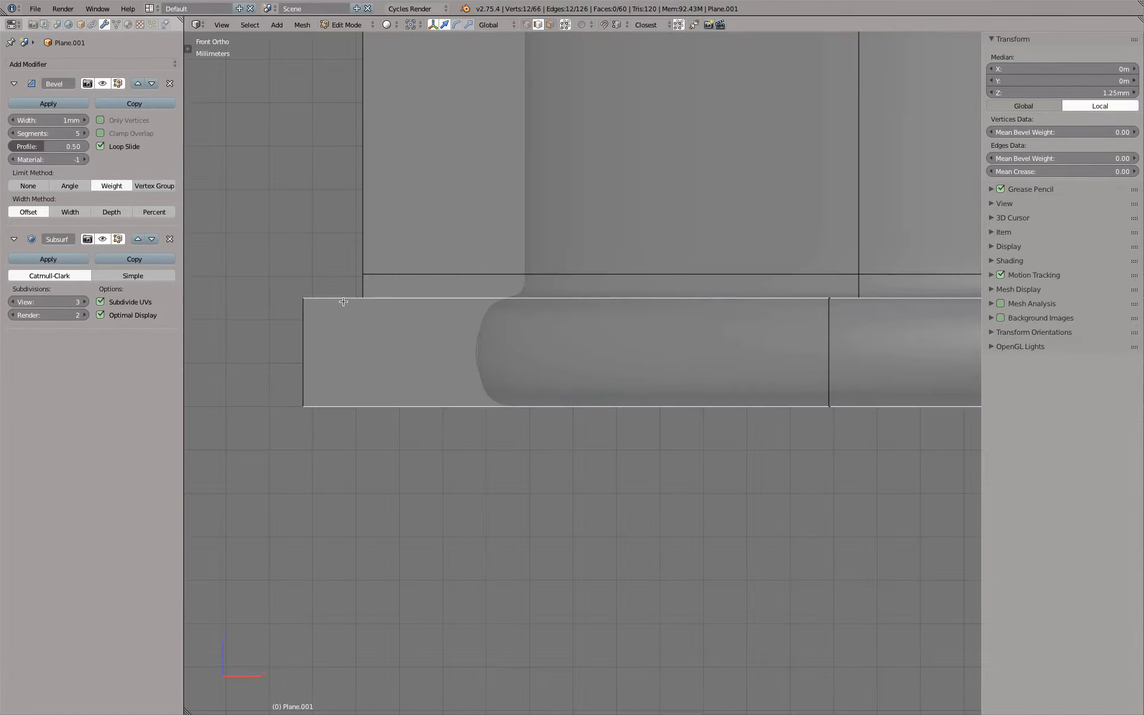
{"action": "key", "text": "s"}
{"action": "key", "text": "z"}
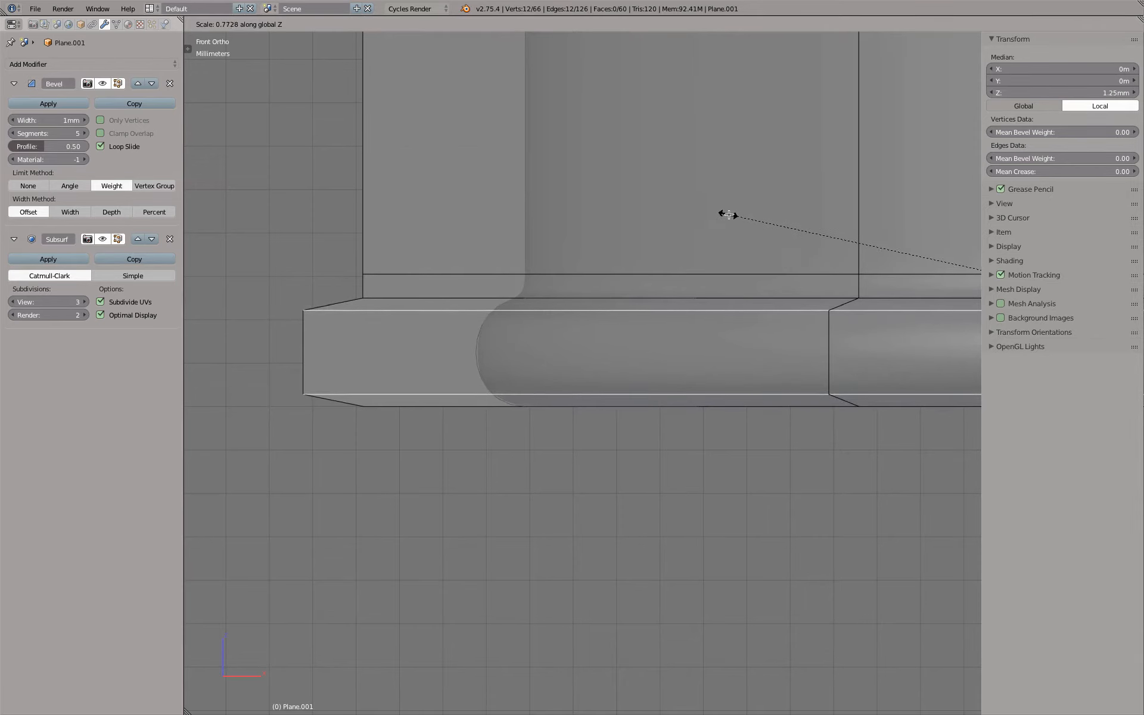
{"action": "left_click", "coordinate": [752, 218]}
Compare the flange profile with its rounded reference outline in front view, in wireframe and shaded
{"action": "key", "text": "Tab"}
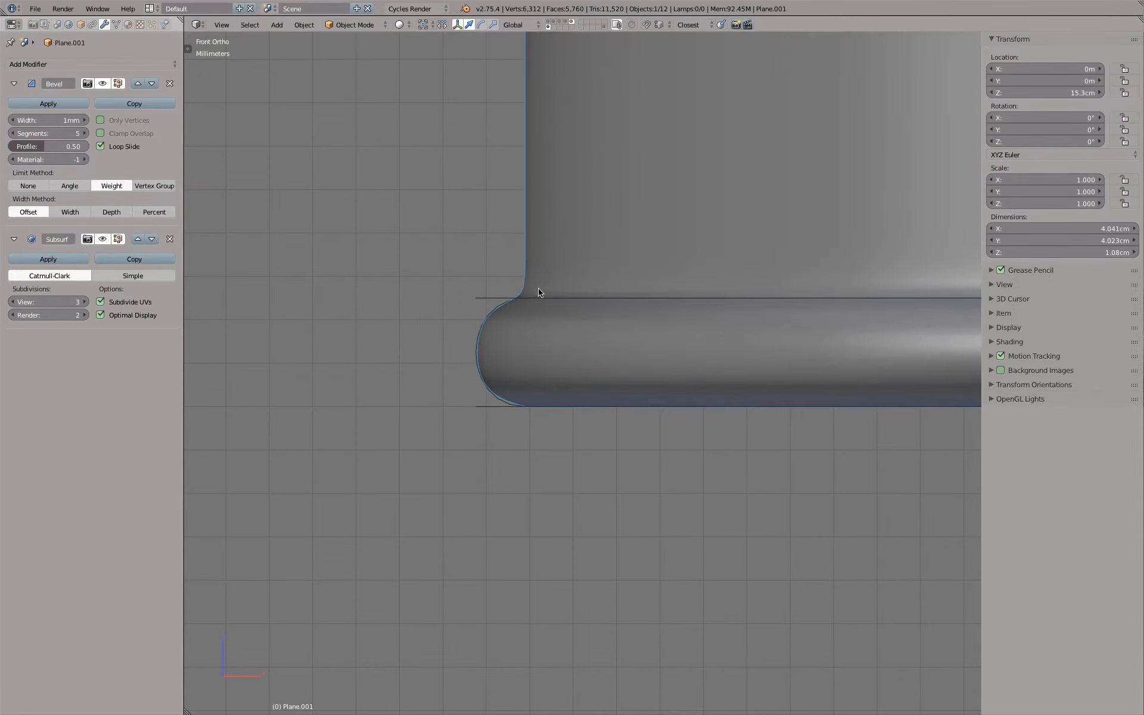
{"action": "scroll", "coordinate": [520, 357], "scroll_direction": "up", "scroll_amount": 5}
{"action": "key", "text": "z"}
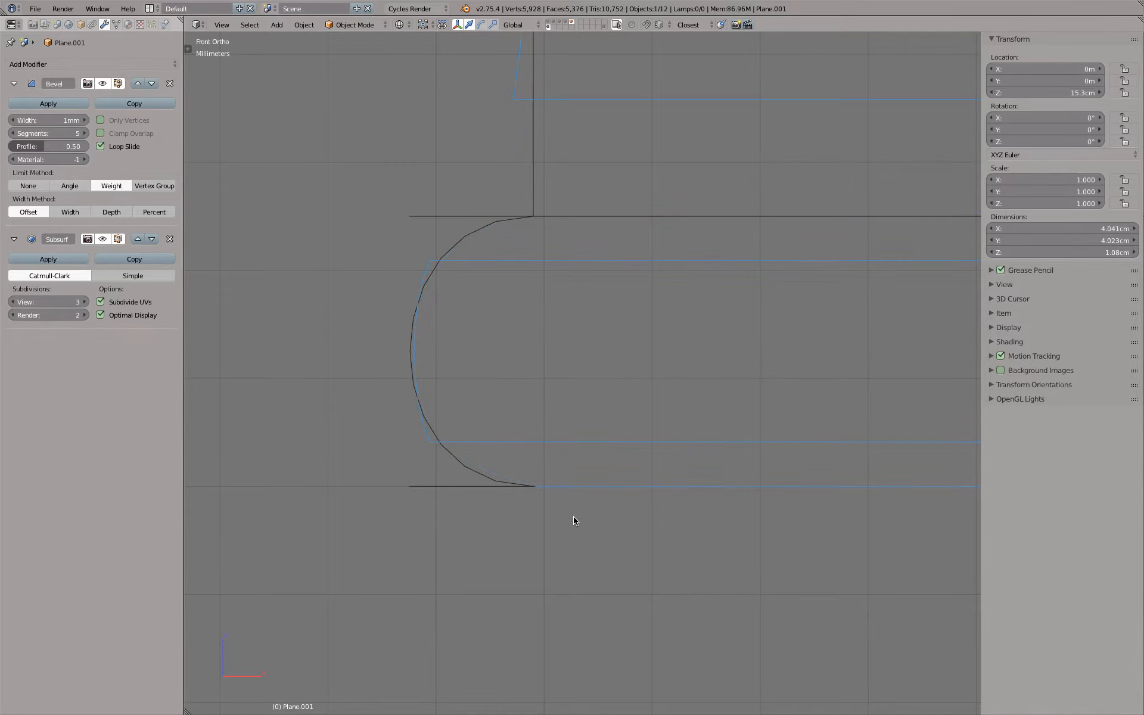
{"action": "key", "text": "z"}
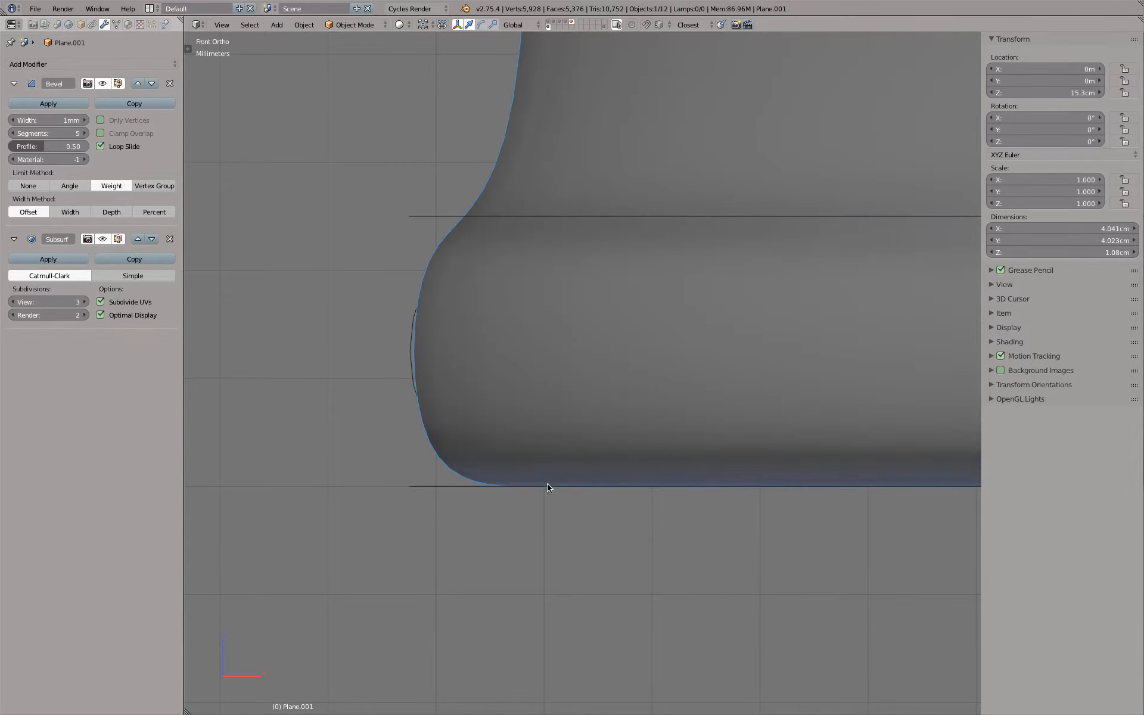
Undo the last change to the side wall's loops and compare the flange profile with the reference outline
{"action": "key", "text": "ctrl+z"}
{"action": "key", "text": "z"}
{"action": "key", "text": "z"}
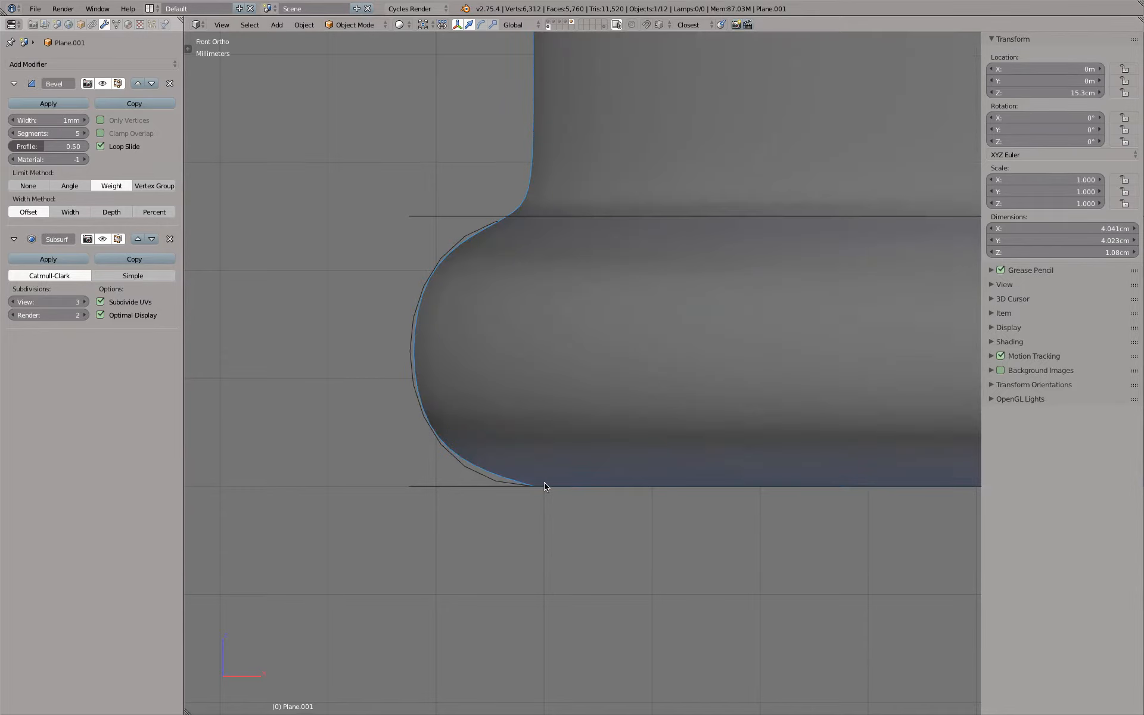
{"action": "key", "text": "z"}
Examine the flange's outer and inner corner vertices one by one in the front-view cage
{"action": "key", "text": "Tab"}
{"action": "scroll", "coordinate": [439, 339], "scroll_direction": "down", "scroll_amount": 3}
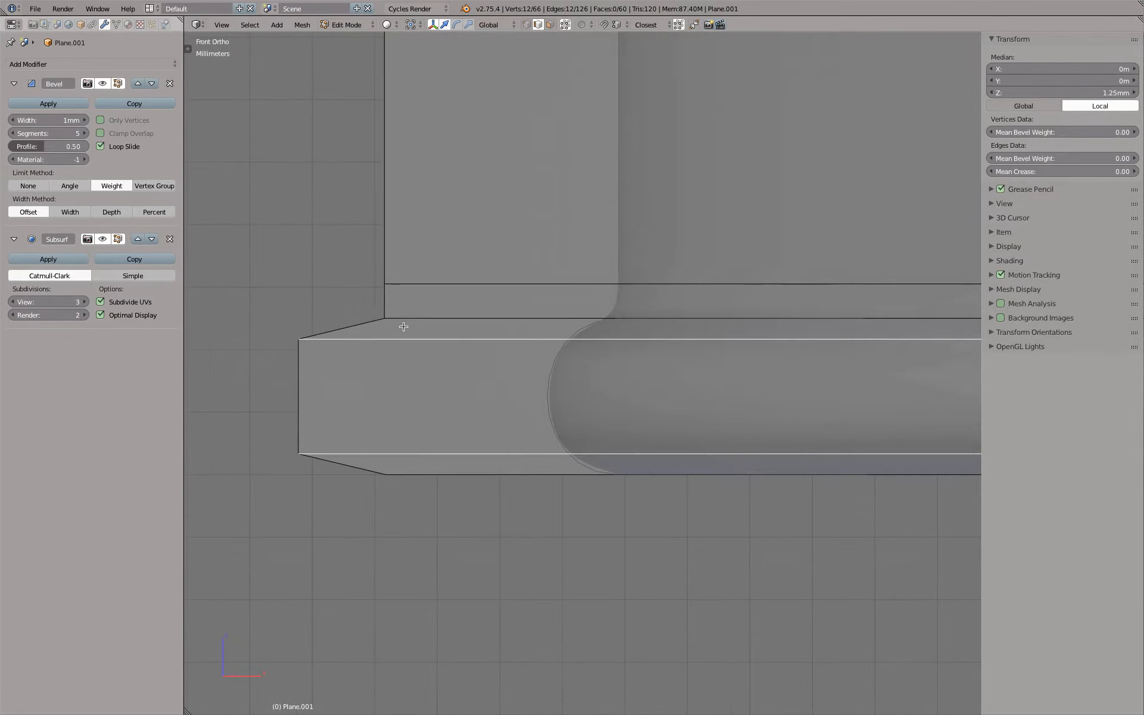
{"action": "left_click", "coordinate": [525, 24]}
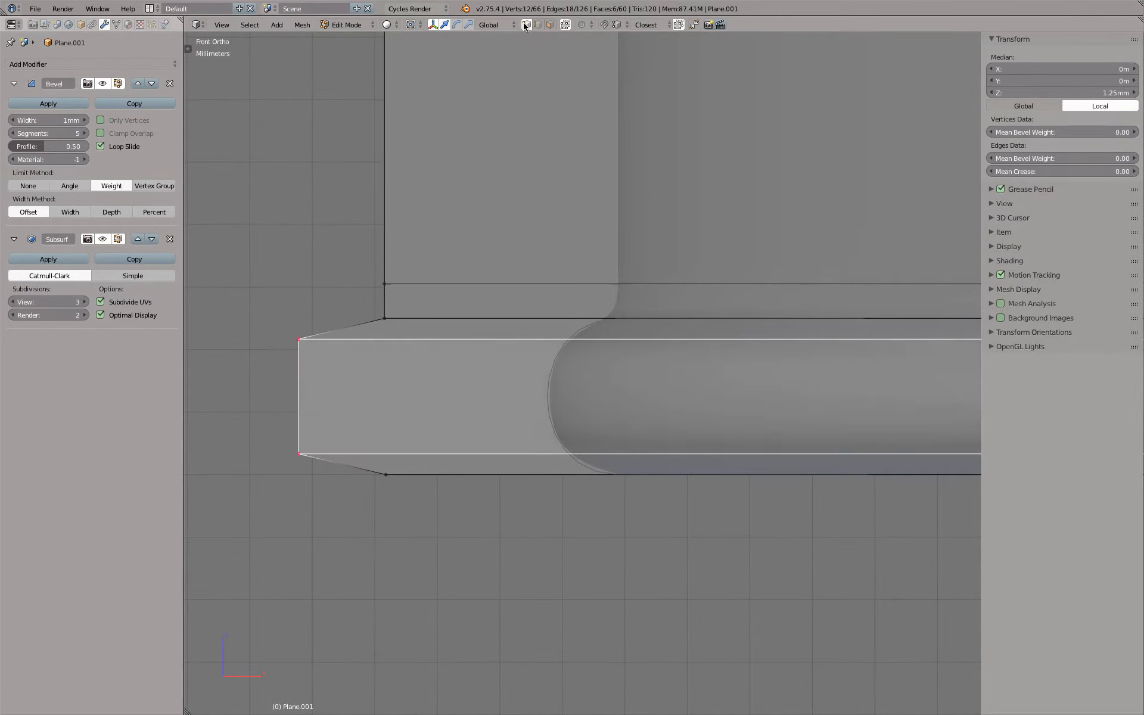
{"action": "right_click", "coordinate": [383, 320]}
{"action": "right_click", "coordinate": [298, 335]}
{"action": "right_click", "coordinate": [299, 452]}
{"action": "right_click", "coordinate": [385, 480]}
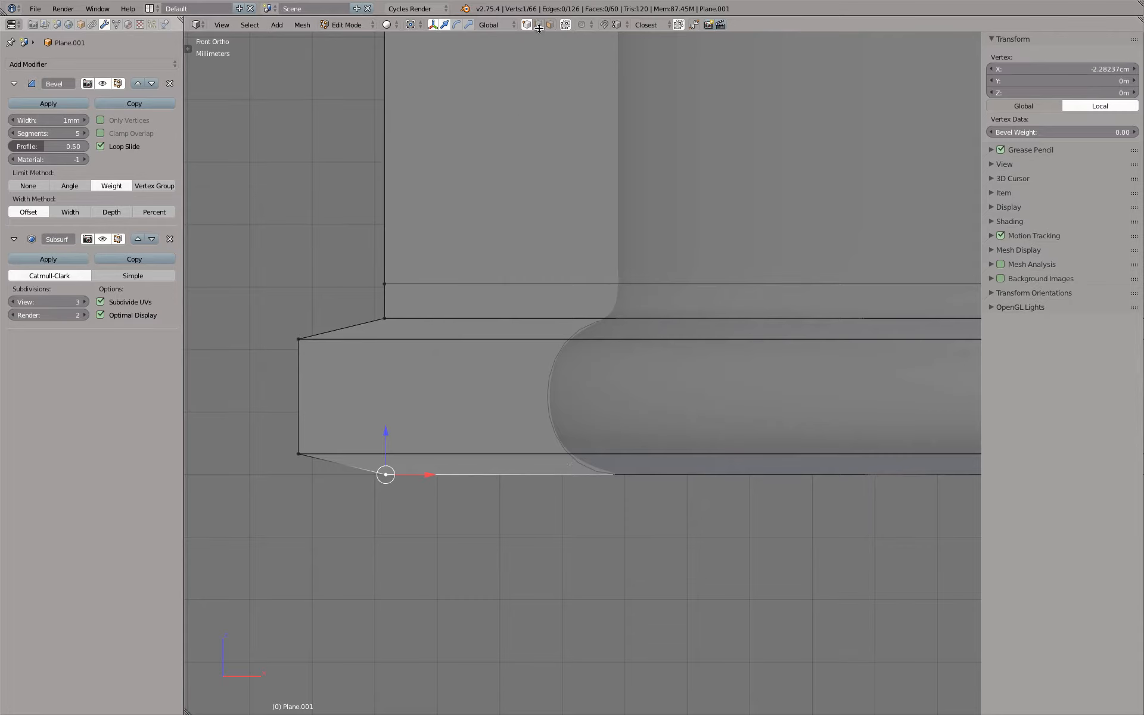
{"action": "key", "text": "a"}
Scale the flange's outer top and bottom loops closer together along Z, to about 0.9
{"action": "right_click", "coordinate": [439, 451], "text": "alt"}
{"action": "right_click", "coordinate": [415, 338], "text": "alt+shift"}
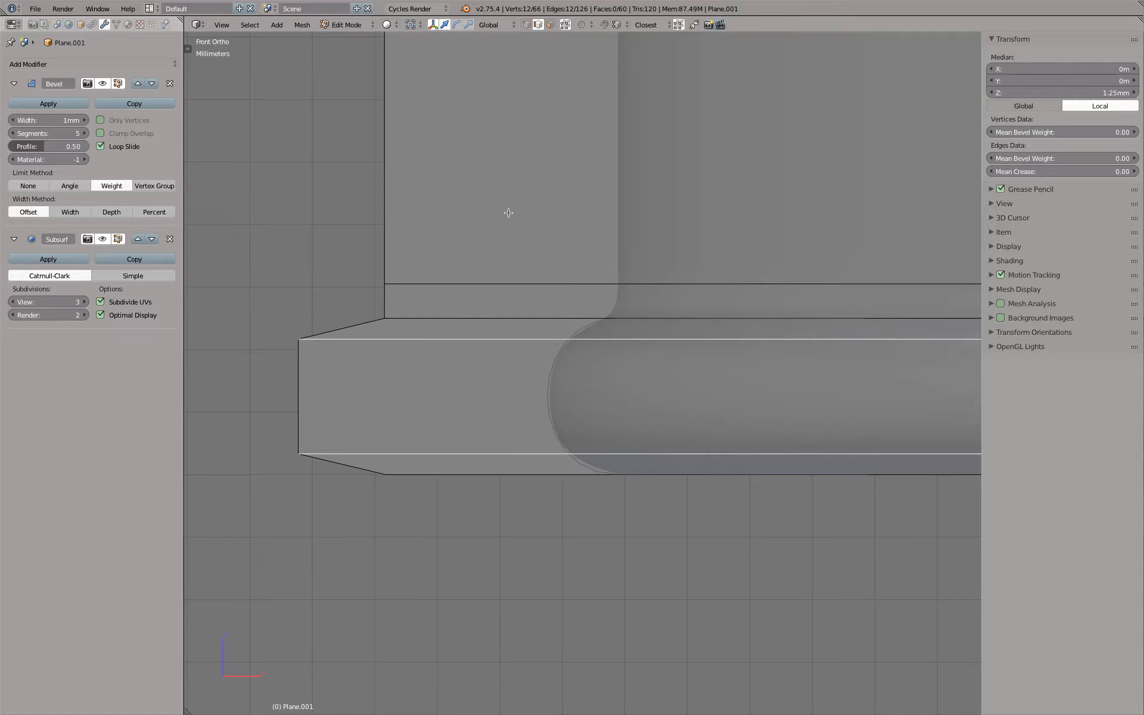
{"action": "key", "text": "s"}
{"action": "key", "text": "shift+z"}
{"action": "key", "text": "shift+z"}
{"action": "key", "text": "z"}
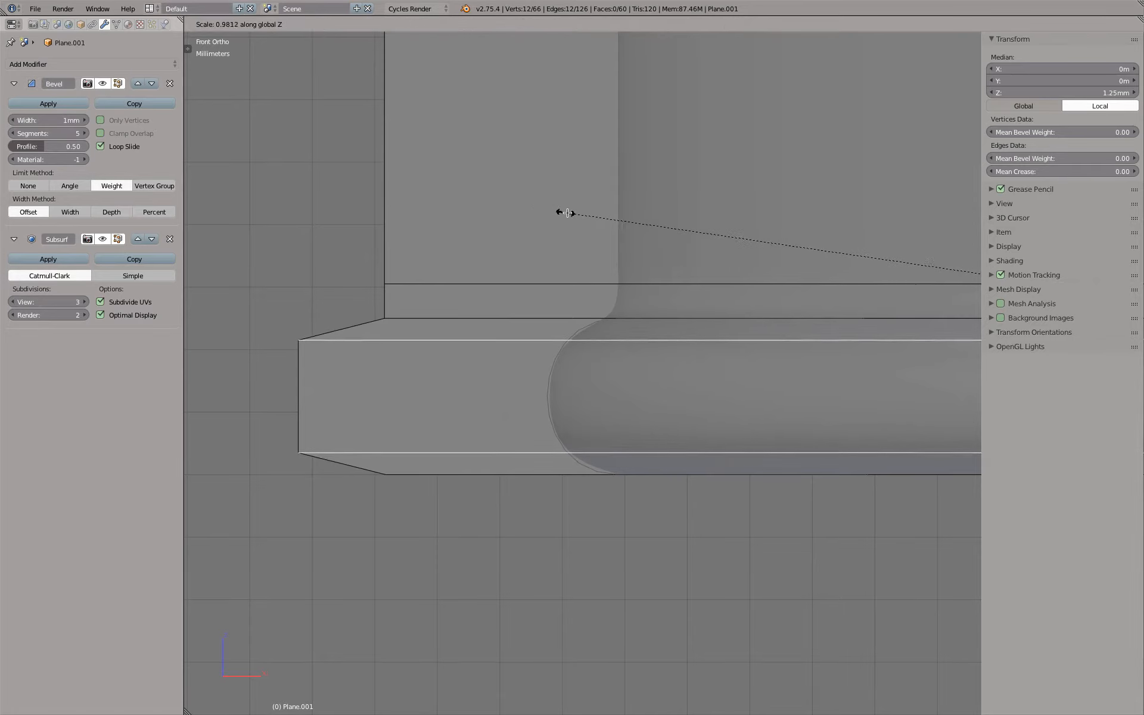
{"action": "left_click", "coordinate": [671, 225]}
Move the lower side-wall loop and the flange's top inner loop up along Z by about 0.09 mm
{"action": "right_click", "coordinate": [438, 315], "text": "alt"}
{"action": "right_click", "coordinate": [454, 288], "text": "alt+shift"}
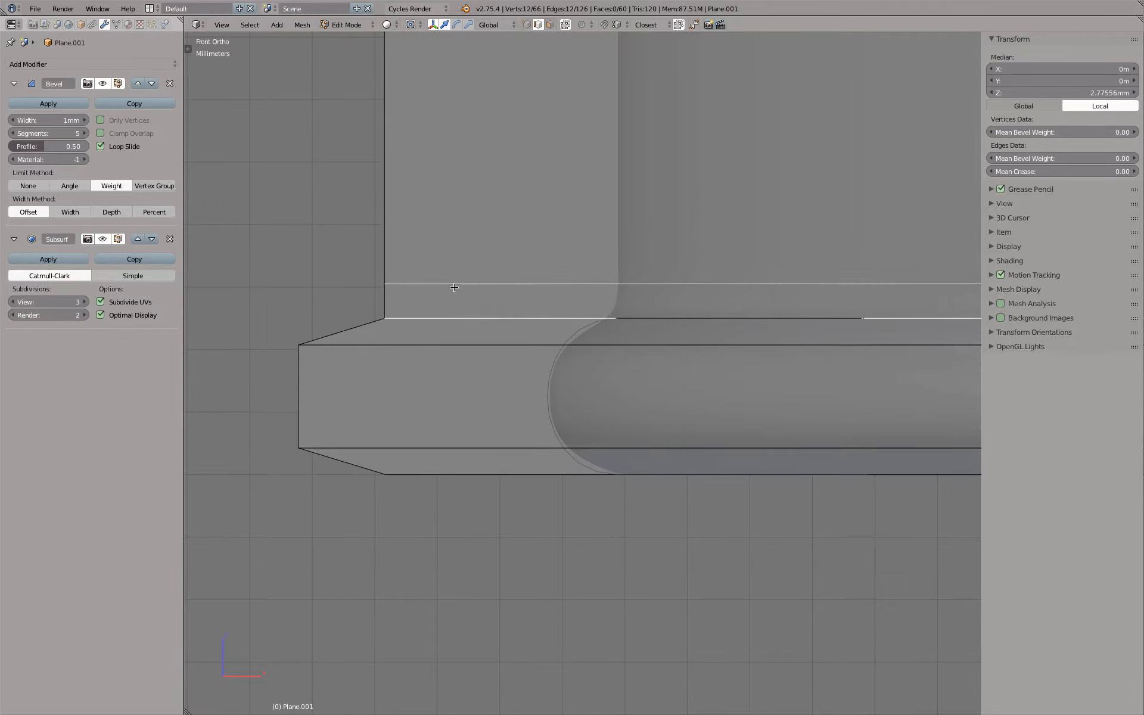
{"action": "key", "text": "g"}
{"action": "key", "text": "z"}
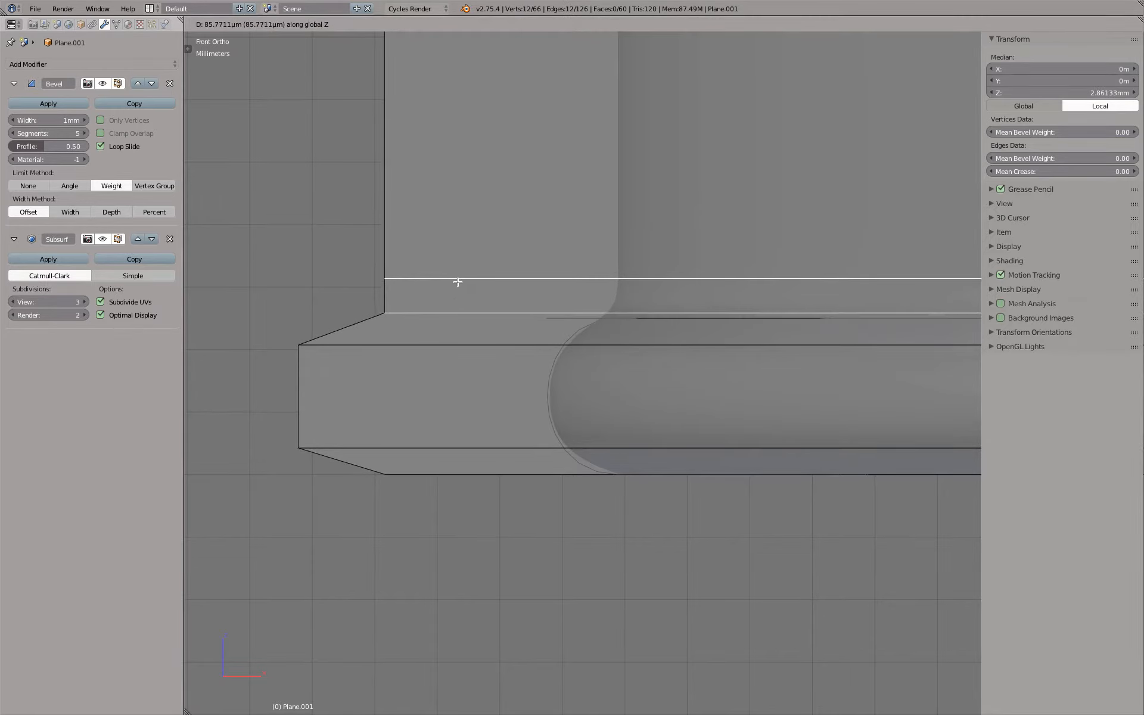
{"action": "left_click", "coordinate": [457, 282]}
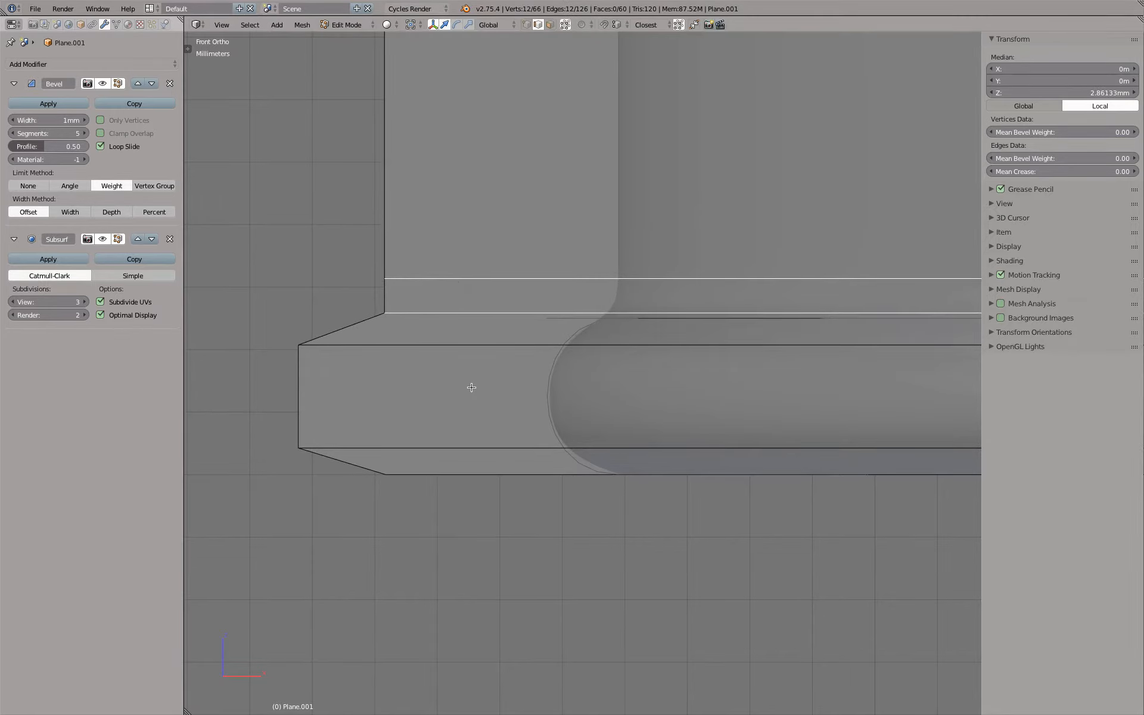
Try moving one edge of the flange's outer bottom loop down along Z by about 0.11 mm
{"action": "right_click", "coordinate": [446, 445], "text": "alt"}
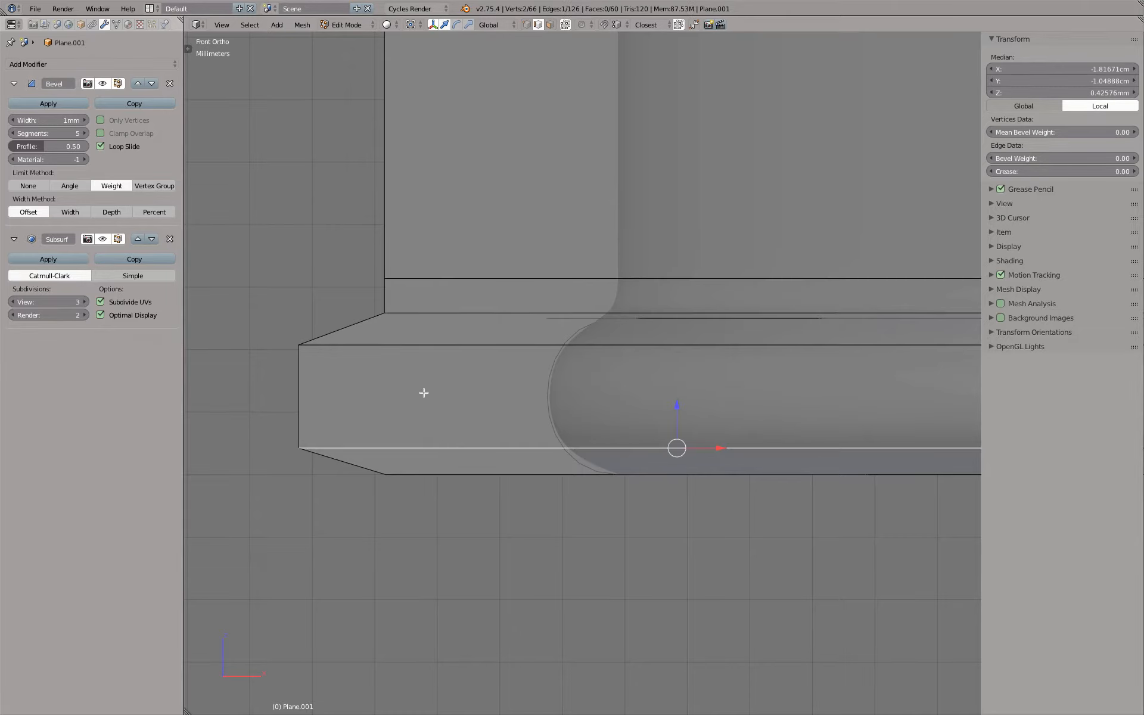
{"action": "key", "text": "g"}
{"action": "key", "text": "z"}
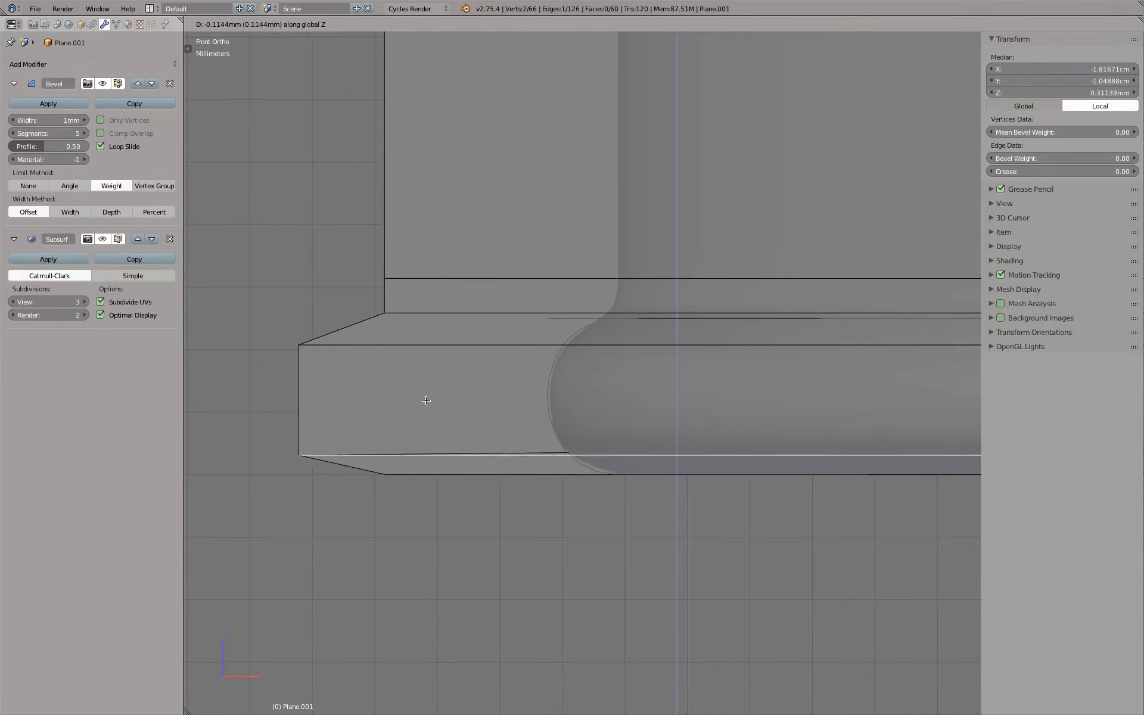
{"action": "left_click", "coordinate": [426, 400]}
Examine the flange against its reference outline from the front, from below and at an angle in wireframe
{"action": "key", "text": "Tab"}
{"action": "scroll", "coordinate": [428, 402], "scroll_direction": "down", "scroll_amount": 6}
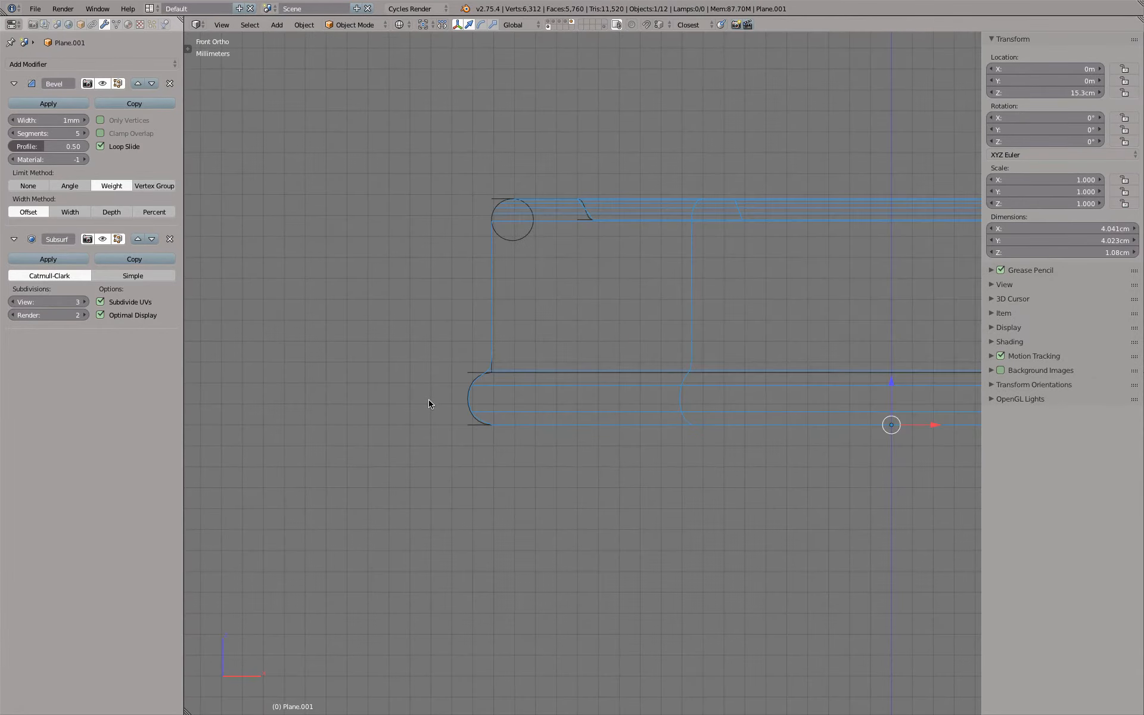
{"action": "scroll", "coordinate": [529, 420], "scroll_direction": "up", "scroll_amount": 4}
{"action": "middle_click_drag", "start_coordinate": [567, 443], "coordinate": [565, 270]}
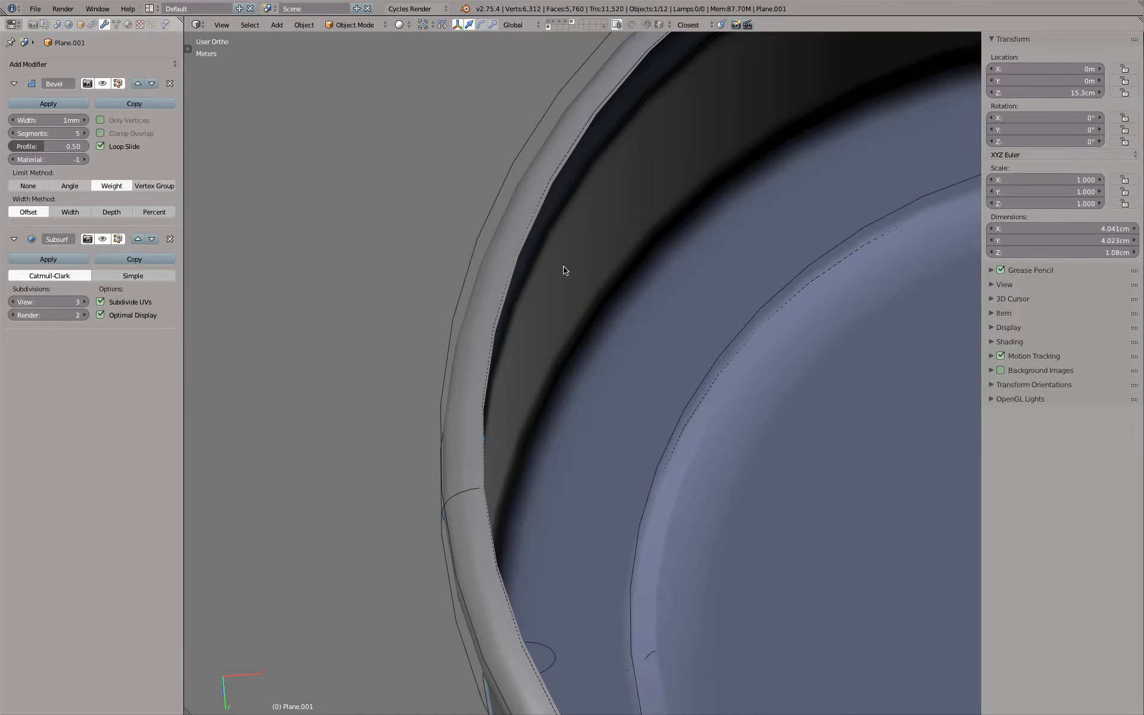
{"action": "key", "text": "KP_1"}
{"action": "key", "text": "z"}
{"action": "scroll", "coordinate": [513, 399], "scroll_direction": "up", "scroll_amount": 4}
{"action": "middle_click_drag", "start_coordinate": [514, 397], "coordinate": [505, 410]}
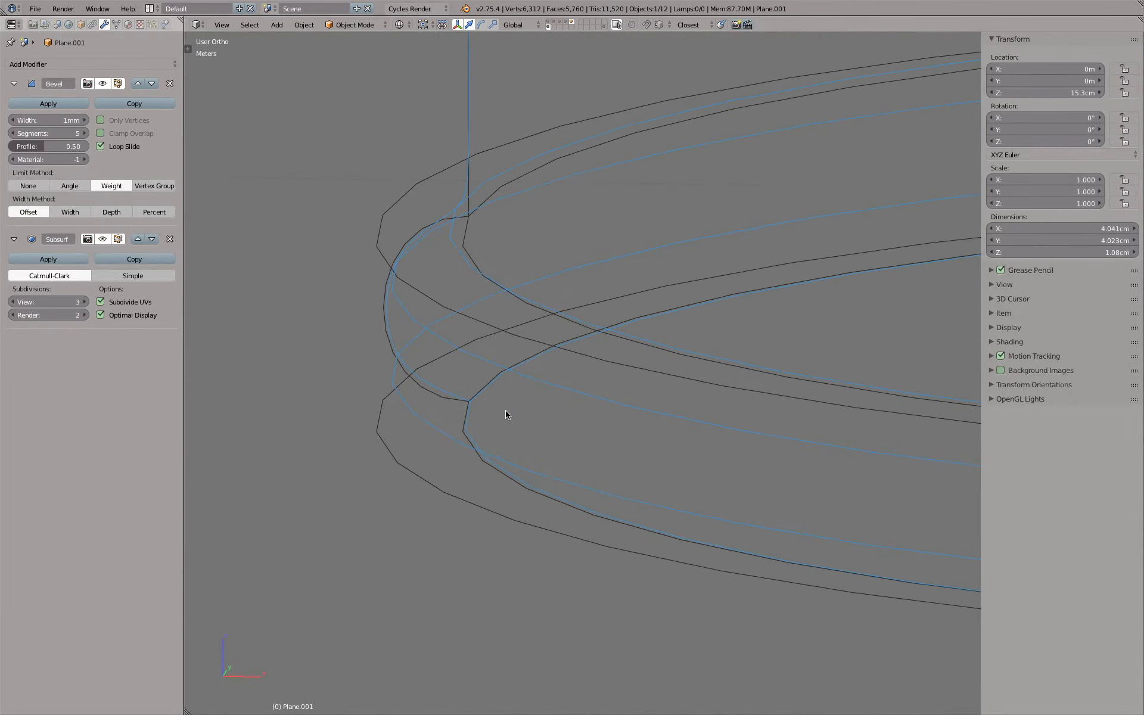
Extrude the edge loop around the flange's bottom opening in place
{"action": "key", "text": "Tab"}
{"action": "right_click", "coordinate": [492, 399], "text": "alt"}
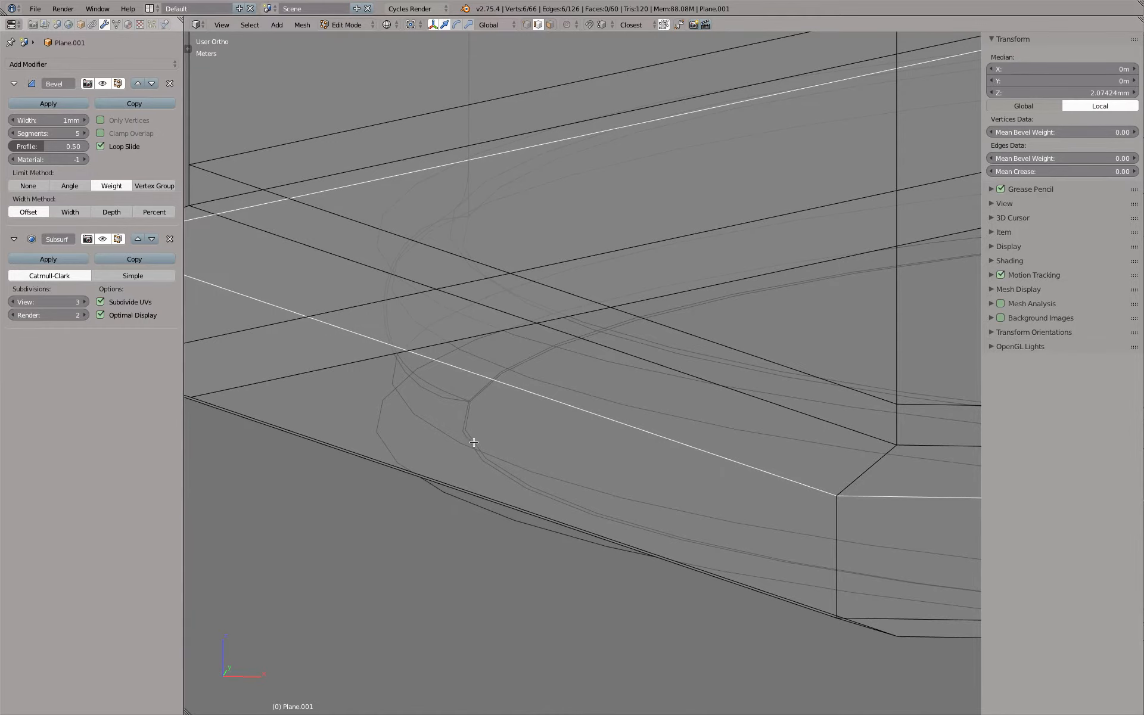
{"action": "scroll", "coordinate": [474, 442], "scroll_direction": "down", "scroll_amount": 5}
{"action": "middle_click_drag", "start_coordinate": [474, 443], "coordinate": [461, 378]}
{"action": "right_click", "coordinate": [416, 431], "text": "alt"}
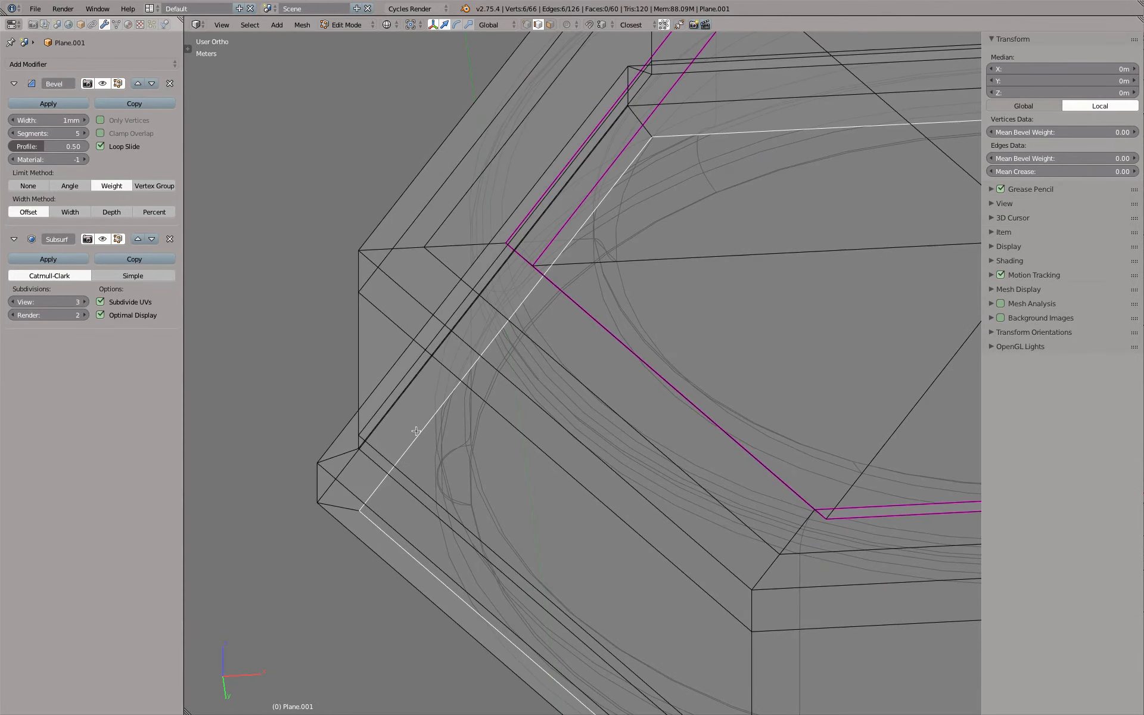
{"action": "key", "text": "z"}
{"action": "key", "text": "KP_1"}
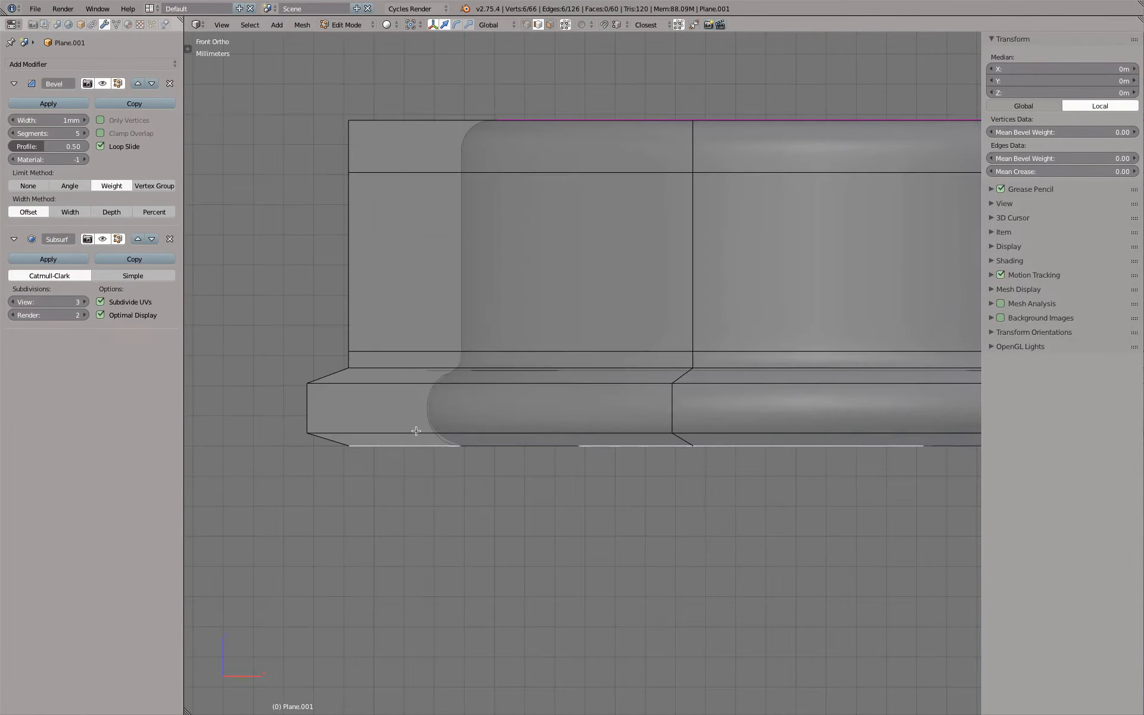
{"action": "key", "text": "z"}
{"action": "scroll", "coordinate": [416, 431], "scroll_direction": "up", "scroll_amount": 4}
{"action": "key", "text": "e"}
{"action": "right_click", "coordinate": [413, 439]}
Raise the extruded bottom loop along Z to about 1 mm inside the flange
{"action": "scroll", "coordinate": [601, 427], "scroll_direction": "down", "scroll_amount": 3}
{"action": "middle_click_drag", "start_coordinate": [739, 419], "coordinate": [594, 433], "text": "shift"}
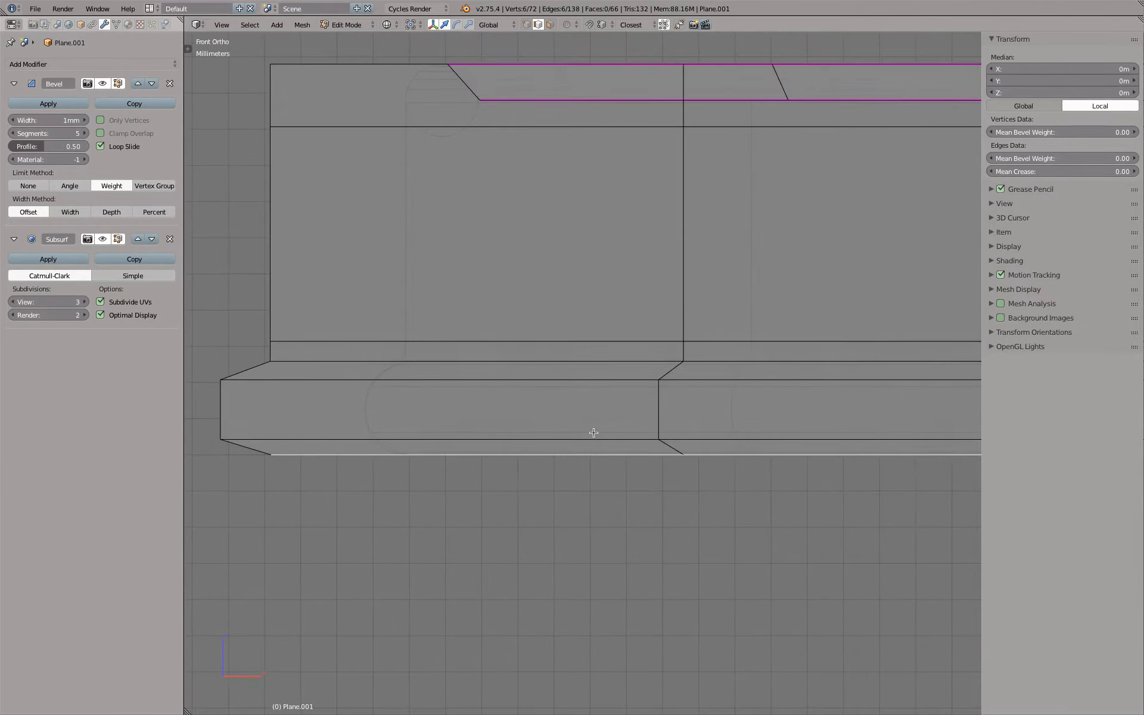
{"action": "key", "text": "g"}
{"action": "key", "text": "z"}
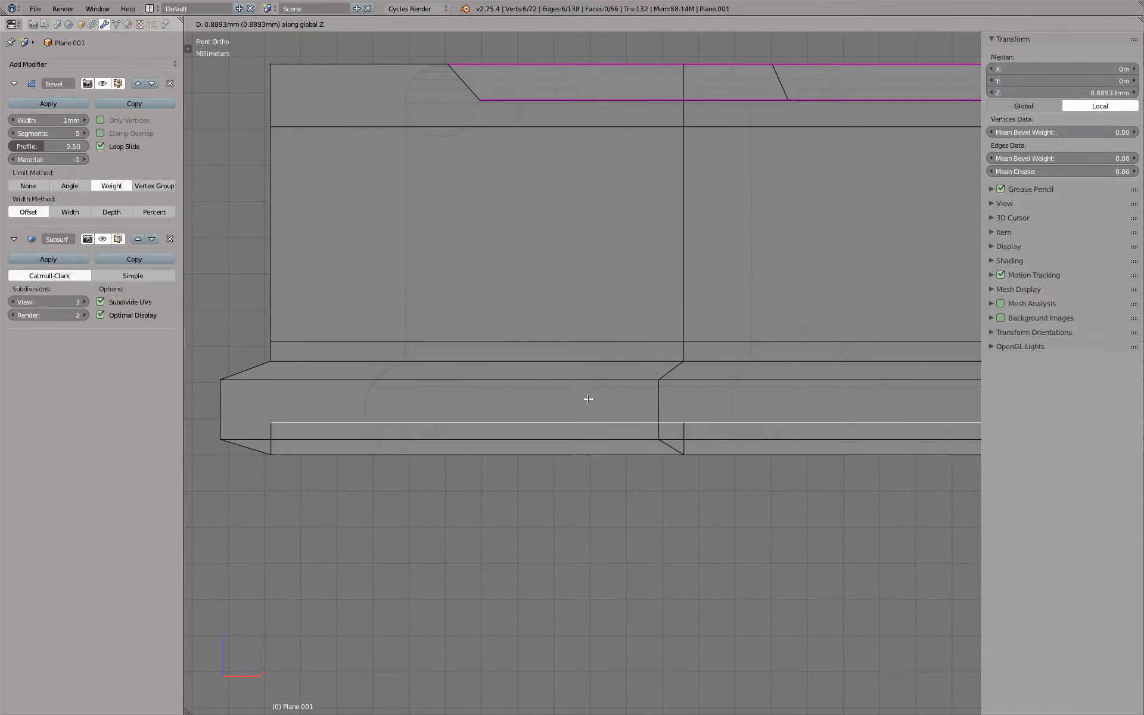
{"action": "left_click", "coordinate": [589, 394]}
Check the flange's bottom curve against the outline and lower the extruded inner loop to about 0.66 mm
{"action": "scroll", "coordinate": [580, 414], "scroll_direction": "down", "scroll_amount": 2}
{"action": "key", "text": "Tab"}
{"action": "scroll", "coordinate": [385, 425], "scroll_direction": "up", "scroll_amount": 5}
{"action": "scroll", "coordinate": [428, 424], "scroll_direction": "down", "scroll_amount": 3}
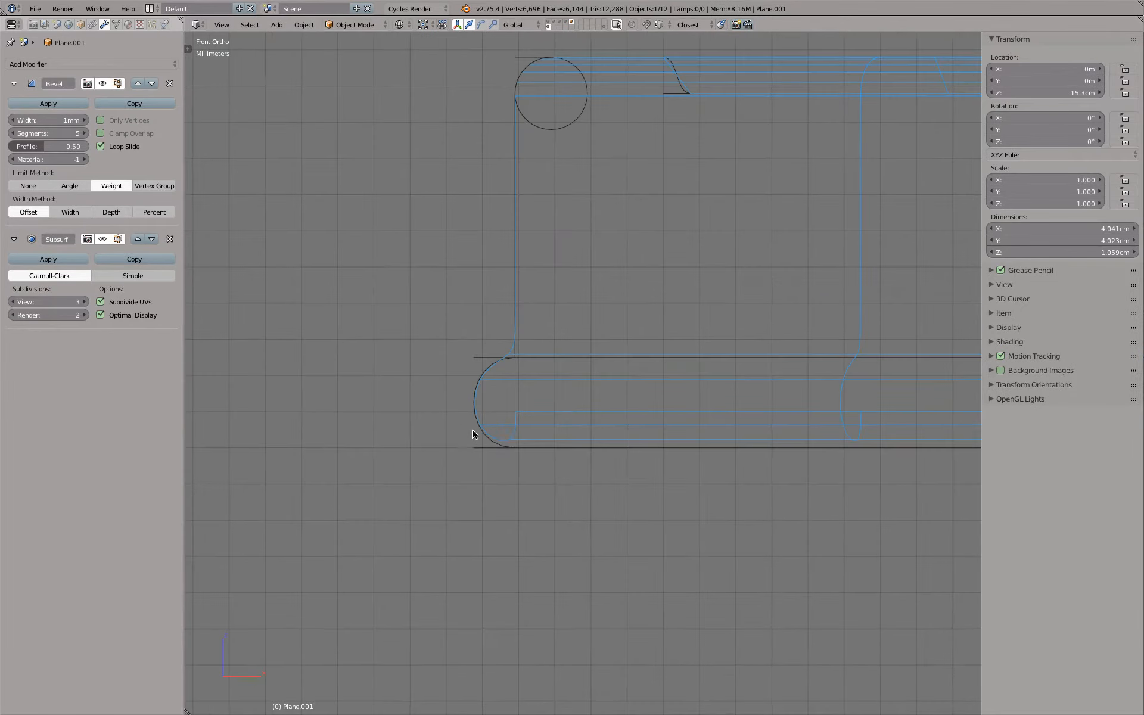
{"action": "scroll", "coordinate": [535, 441], "scroll_direction": "up", "scroll_amount": 4}
{"action": "scroll", "coordinate": [535, 444], "scroll_direction": "up", "scroll_amount": 1}
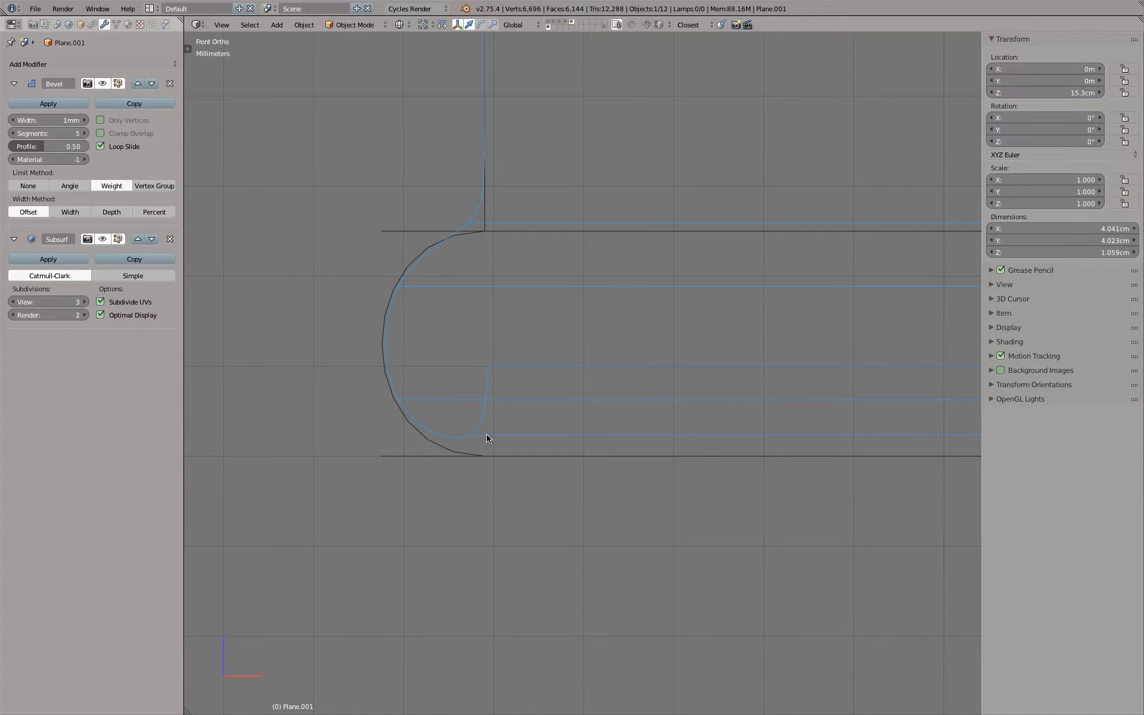
{"action": "key", "text": "Tab"}
{"action": "scroll", "coordinate": [596, 405], "scroll_direction": "down", "scroll_amount": 3}
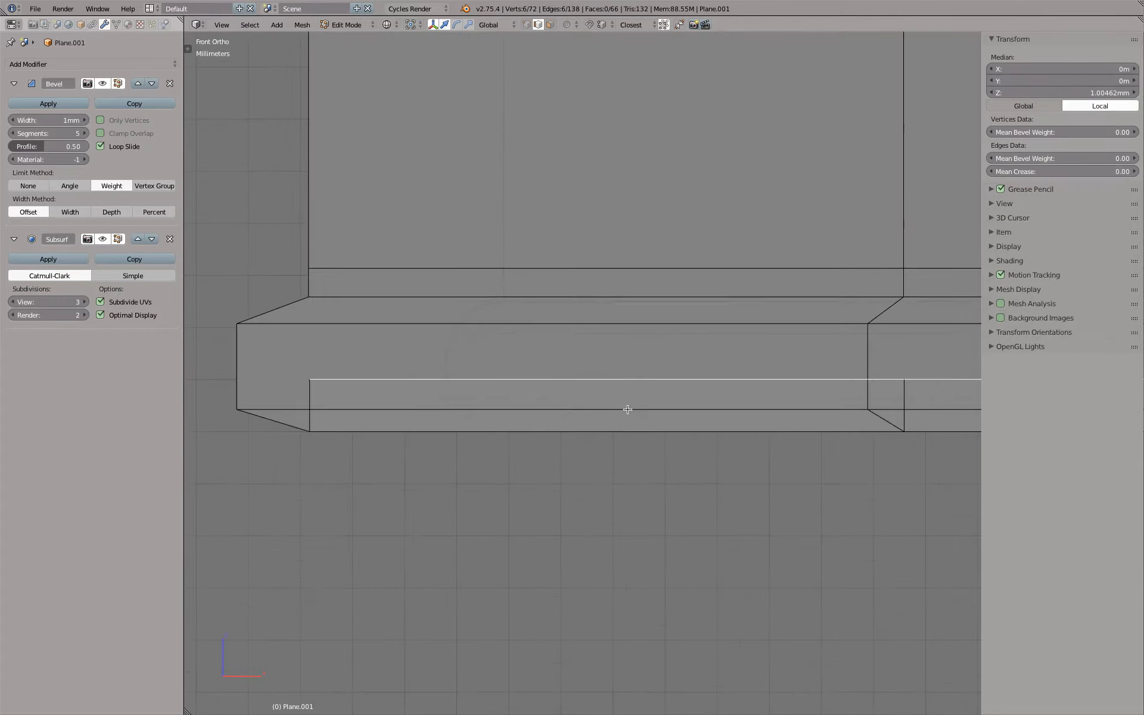
{"action": "left_click_drag", "start_coordinate": [799, 352], "coordinate": [801, 358]}
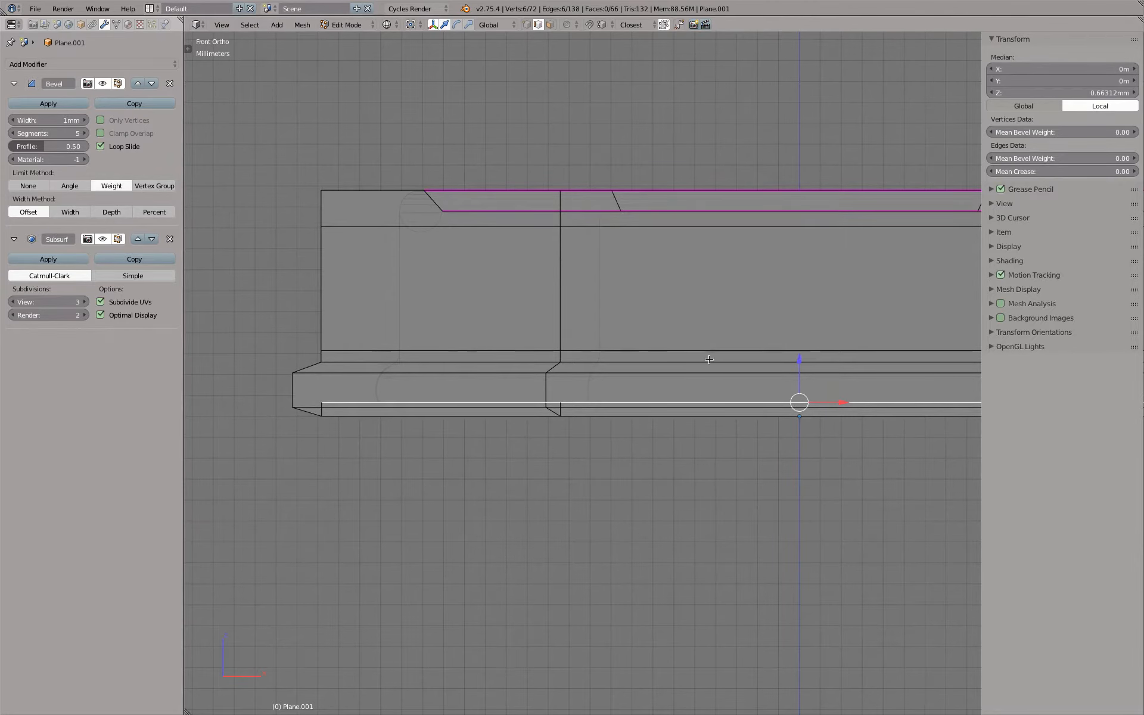
Scale the extruded inner loop slightly outward so it sits under the flange
{"action": "scroll", "coordinate": [388, 352], "scroll_direction": "up", "scroll_amount": 5}
{"action": "key", "text": "s"}
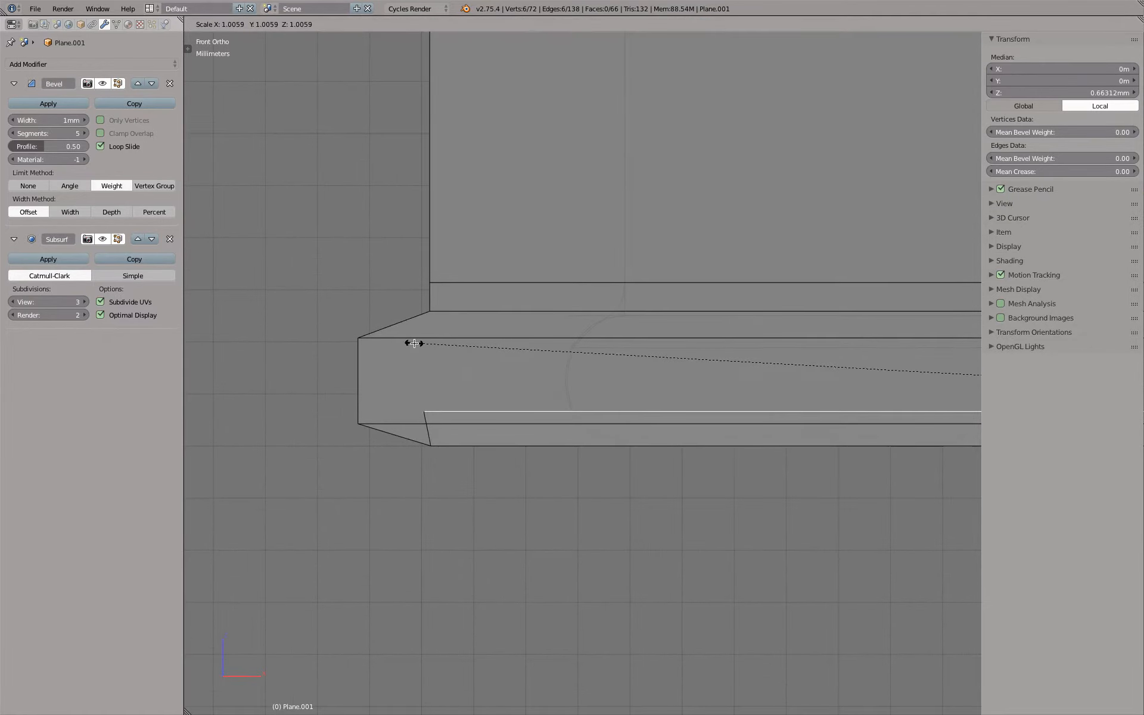
{"action": "left_click", "coordinate": [399, 340]}
{"action": "scroll", "coordinate": [422, 335], "scroll_direction": "down", "scroll_amount": 5}
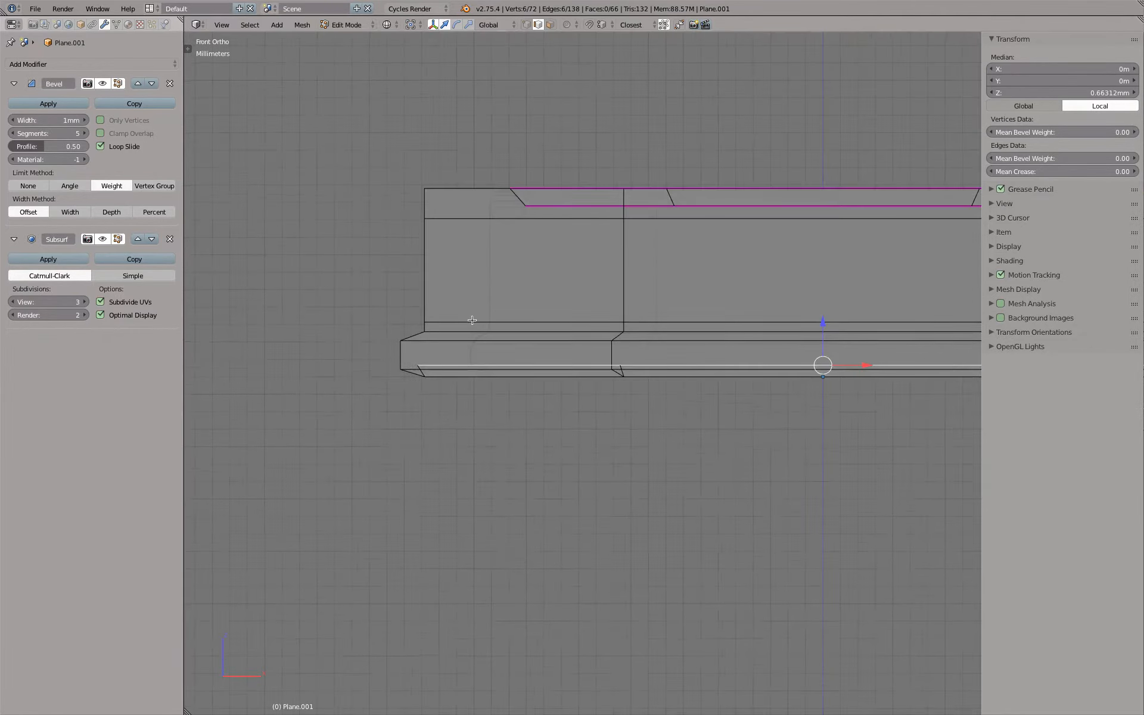
{"action": "middle_click_drag", "start_coordinate": [474, 321], "coordinate": [543, 330]}
{"action": "key", "text": "KP_1"}
{"action": "scroll", "coordinate": [545, 351], "scroll_direction": "up", "scroll_amount": 4}
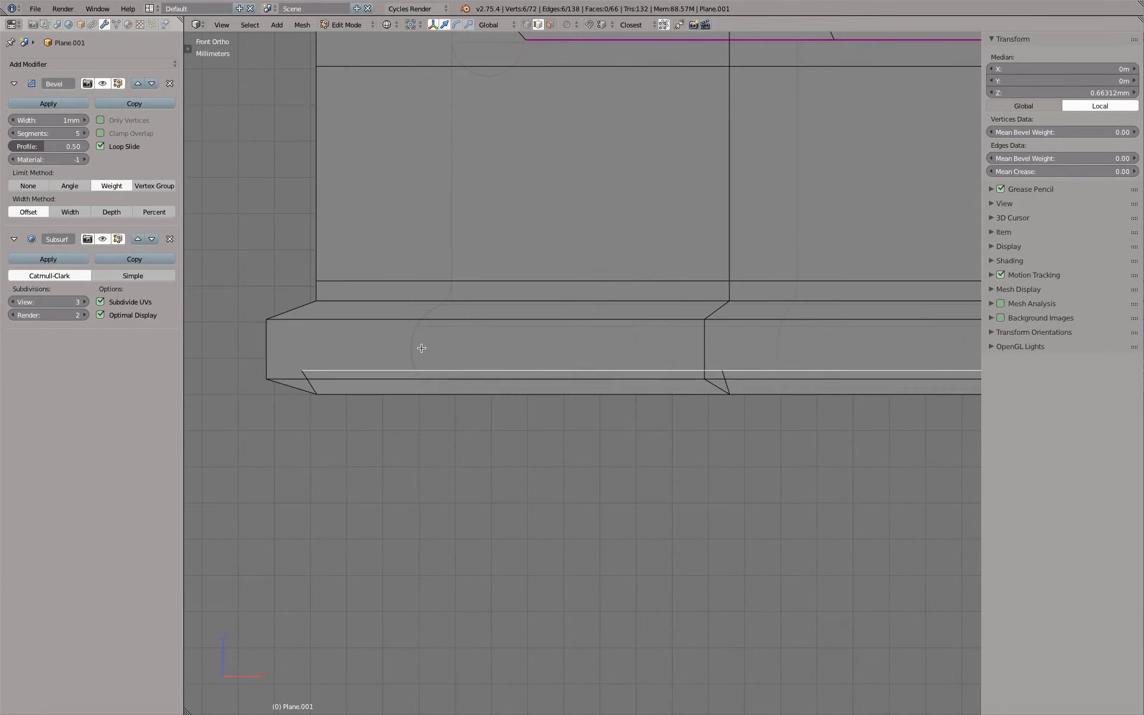
Compare the flange's bottom curve with the reference outline in front view, in wireframe and shaded
{"action": "key", "text": "Tab"}
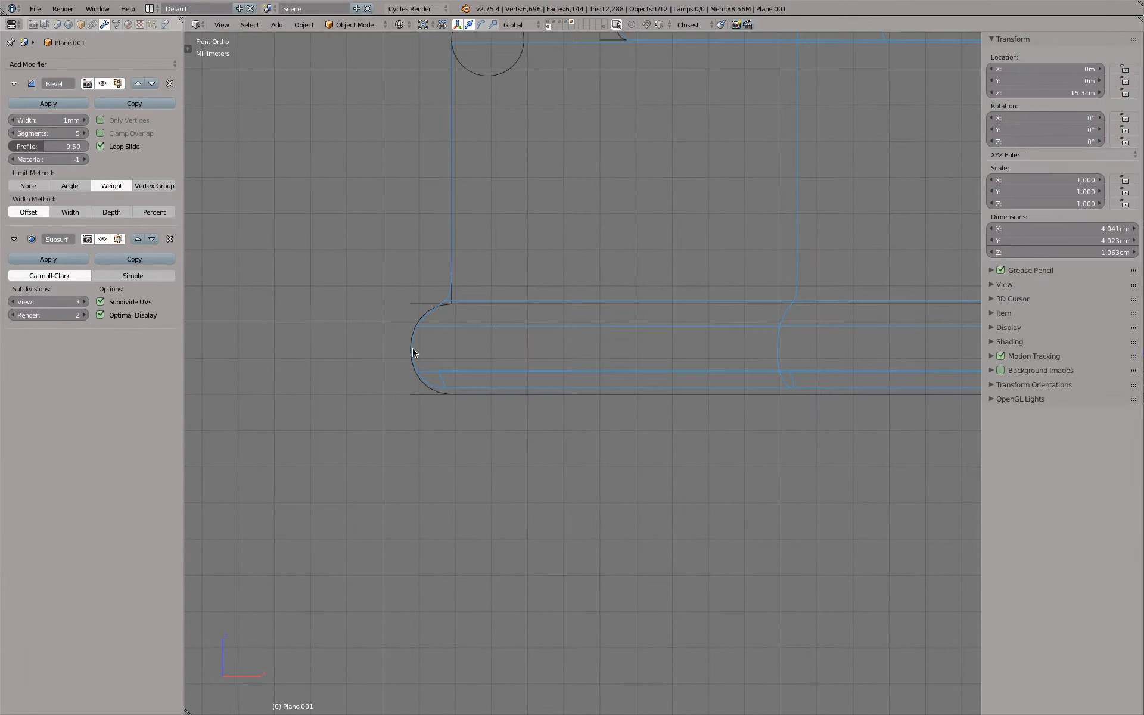
{"action": "scroll", "coordinate": [467, 391], "scroll_direction": "up", "scroll_amount": 5}
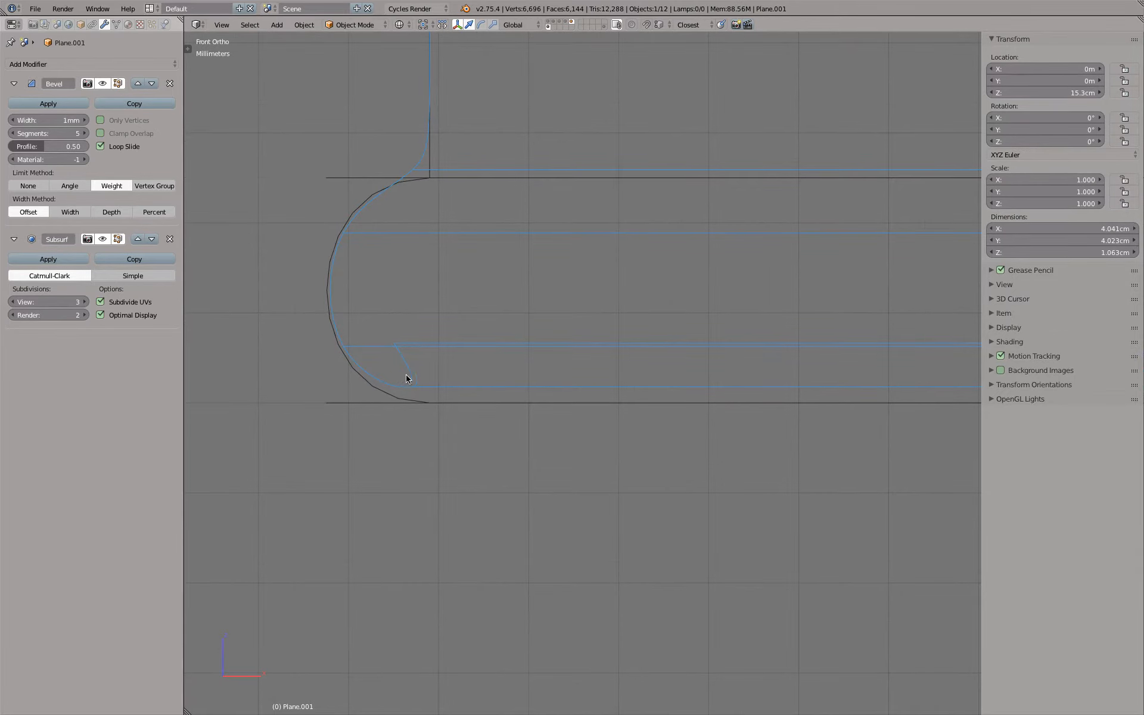
{"action": "key", "text": "Tab"}
{"action": "scroll", "coordinate": [456, 398], "scroll_direction": "down", "scroll_amount": 3}
{"action": "key", "text": "z"}
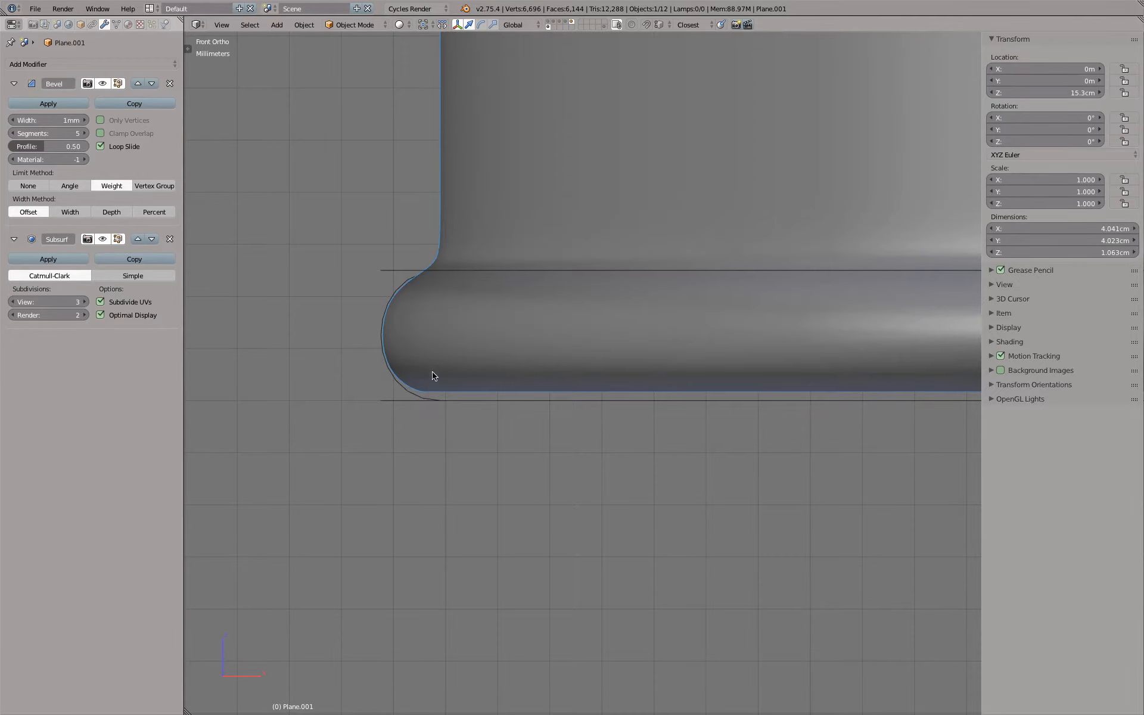
{"action": "scroll", "coordinate": [445, 413], "scroll_direction": "up", "scroll_amount": 3}
Turn off the Bevel modifier's viewport and edit-mode display and show the Subsurf result on the editing cage
{"action": "key", "text": "Tab"}
{"action": "scroll", "coordinate": [444, 414], "scroll_direction": "down", "scroll_amount": 6}
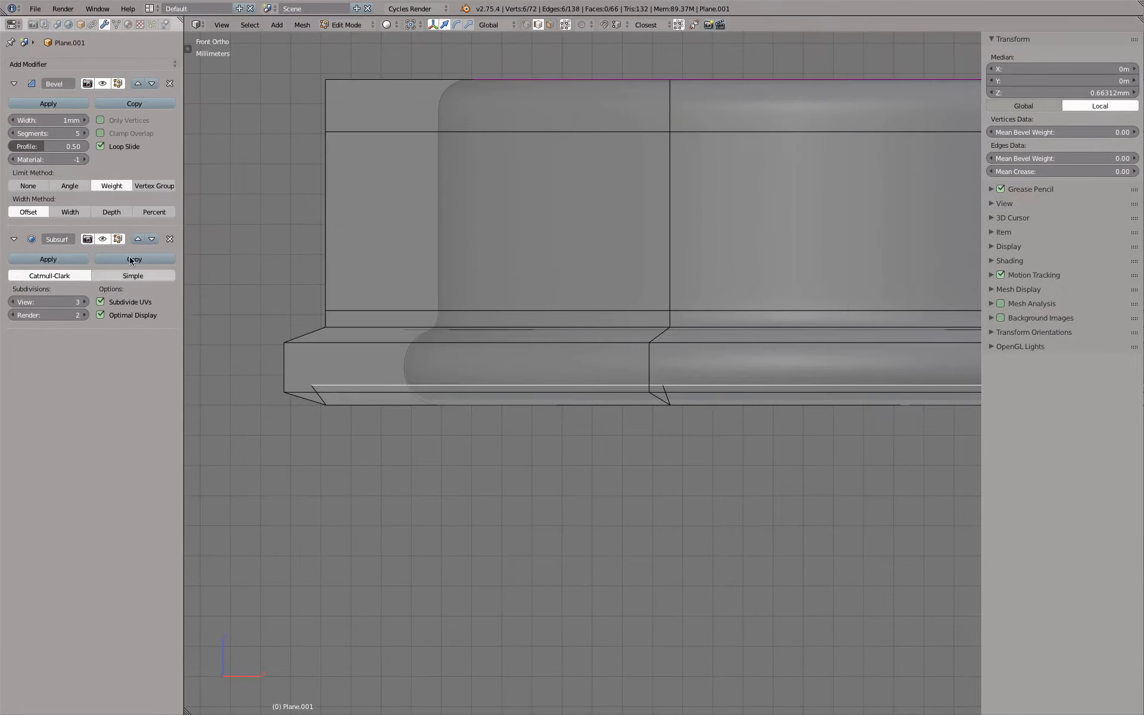
{"action": "left_click", "coordinate": [118, 83]}
{"action": "scroll", "coordinate": [366, 394], "scroll_direction": "up", "scroll_amount": 5}
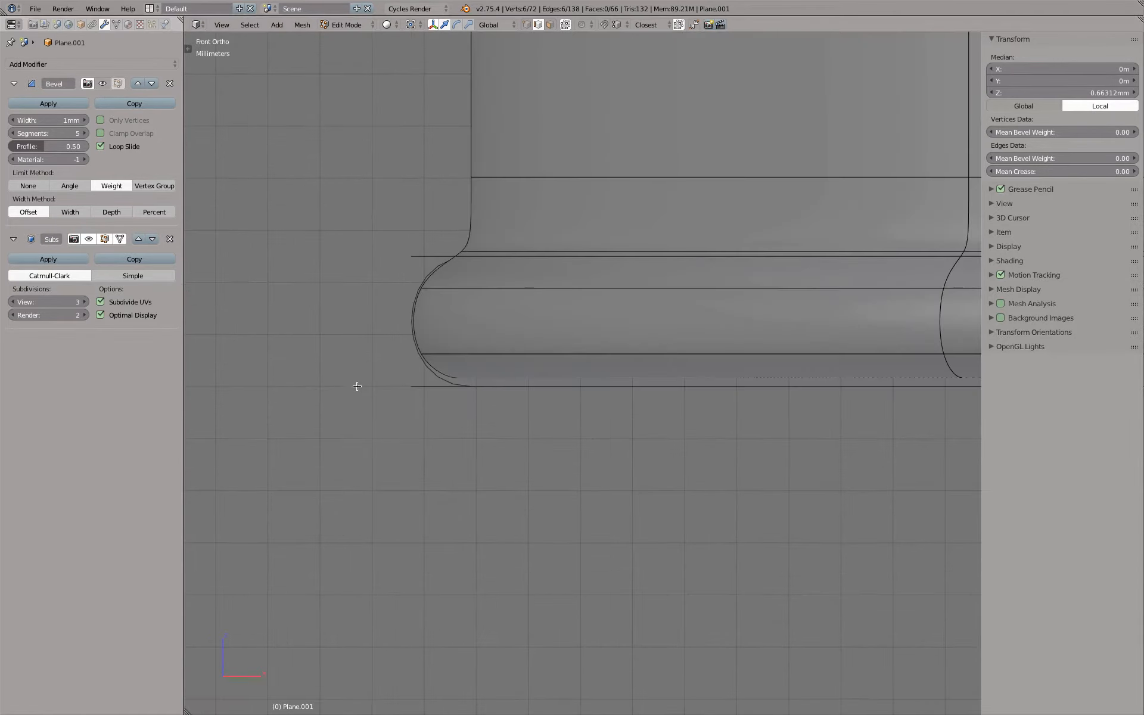
Move the flange's outer bottom loop and bottom opening loop down together along Z to a median height of about 0.14 mm
{"action": "middle_click_drag", "start_coordinate": [378, 367], "coordinate": [518, 414]}
{"action": "right_click", "coordinate": [497, 355], "text": "alt"}
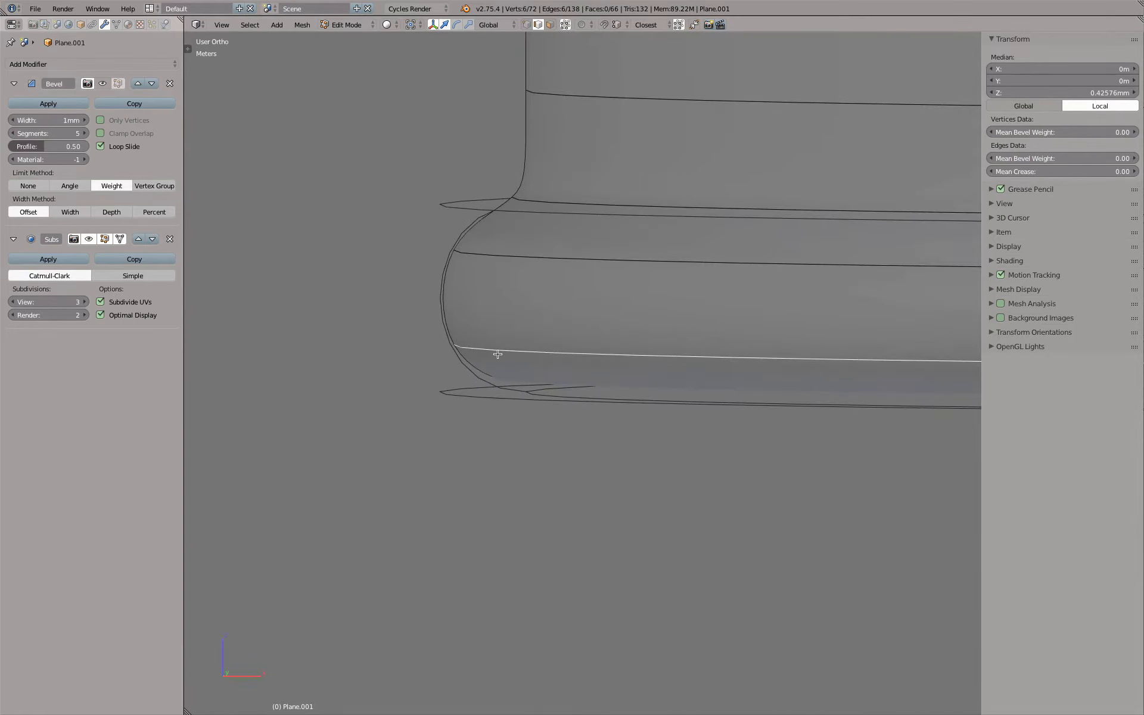
{"action": "key", "text": "KP_1"}
{"action": "middle_click_drag", "start_coordinate": [498, 354], "coordinate": [478, 351]}
{"action": "right_click", "coordinate": [598, 396], "text": "alt+shift"}
{"action": "key", "text": "KP_1"}
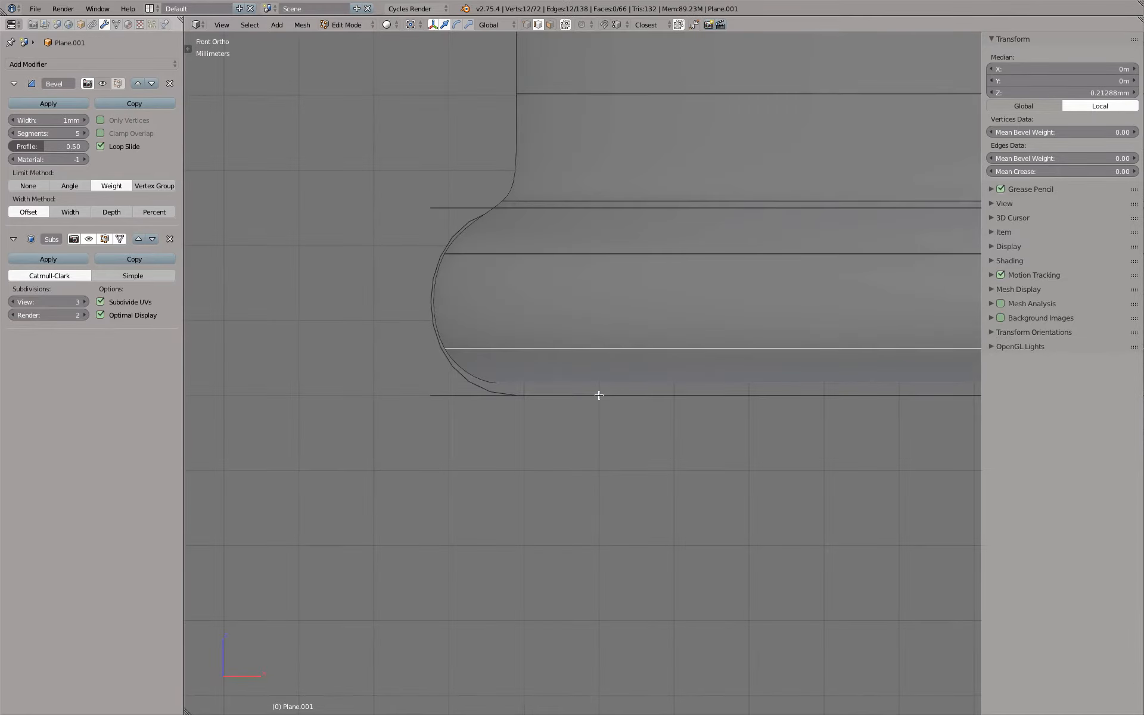
{"action": "scroll", "coordinate": [598, 395], "scroll_direction": "up", "scroll_amount": 2}
{"action": "key", "text": "g"}
{"action": "key", "text": "z"}
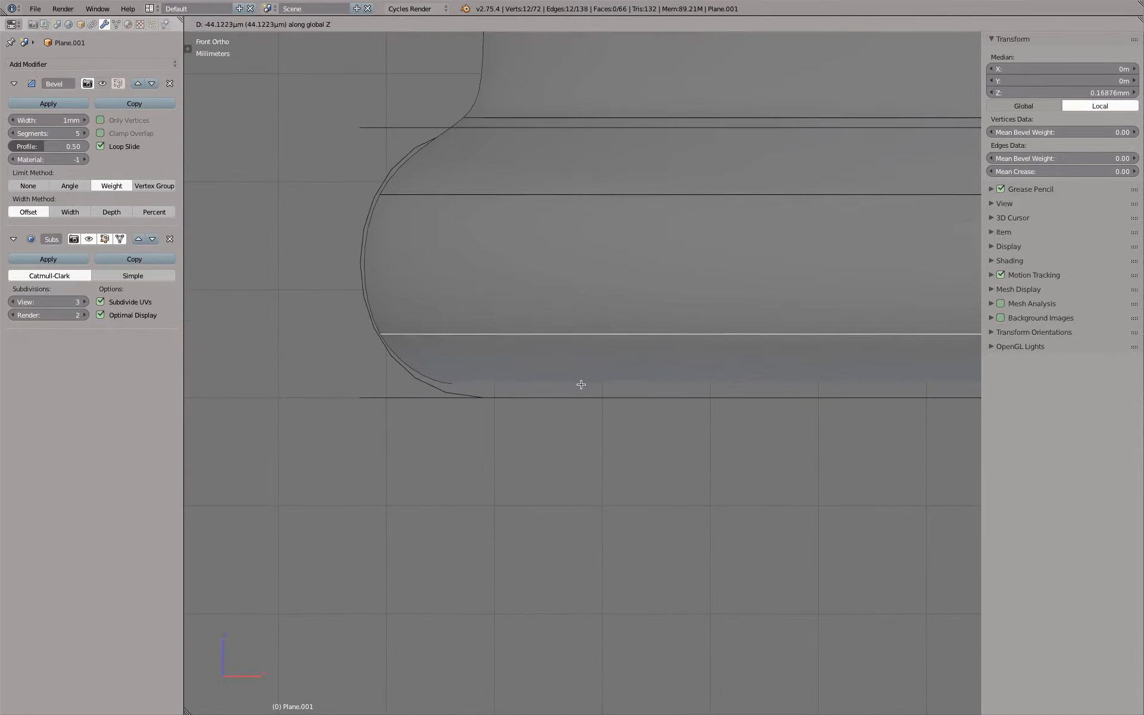
{"action": "left_click", "coordinate": [582, 388]}
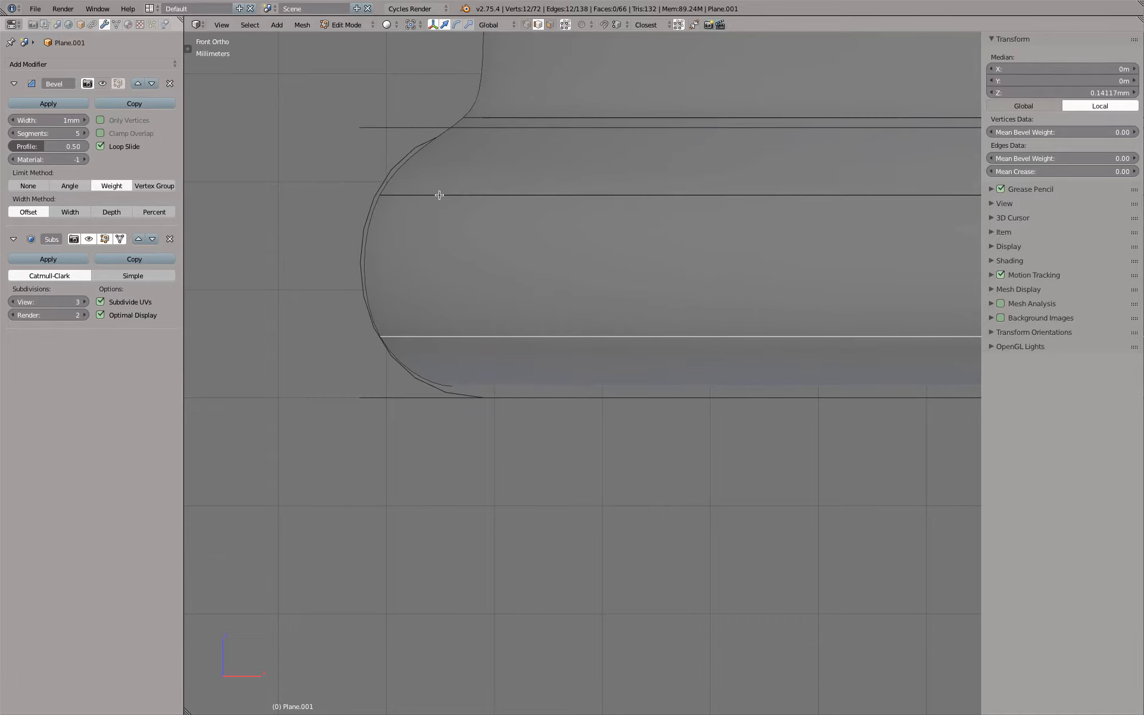
Raise the flange's upper outer loop along Z to a median height of about 2.13 mm
{"action": "right_click", "coordinate": [440, 195], "text": "alt"}
{"action": "key", "text": "g"}
{"action": "key", "text": "z"}
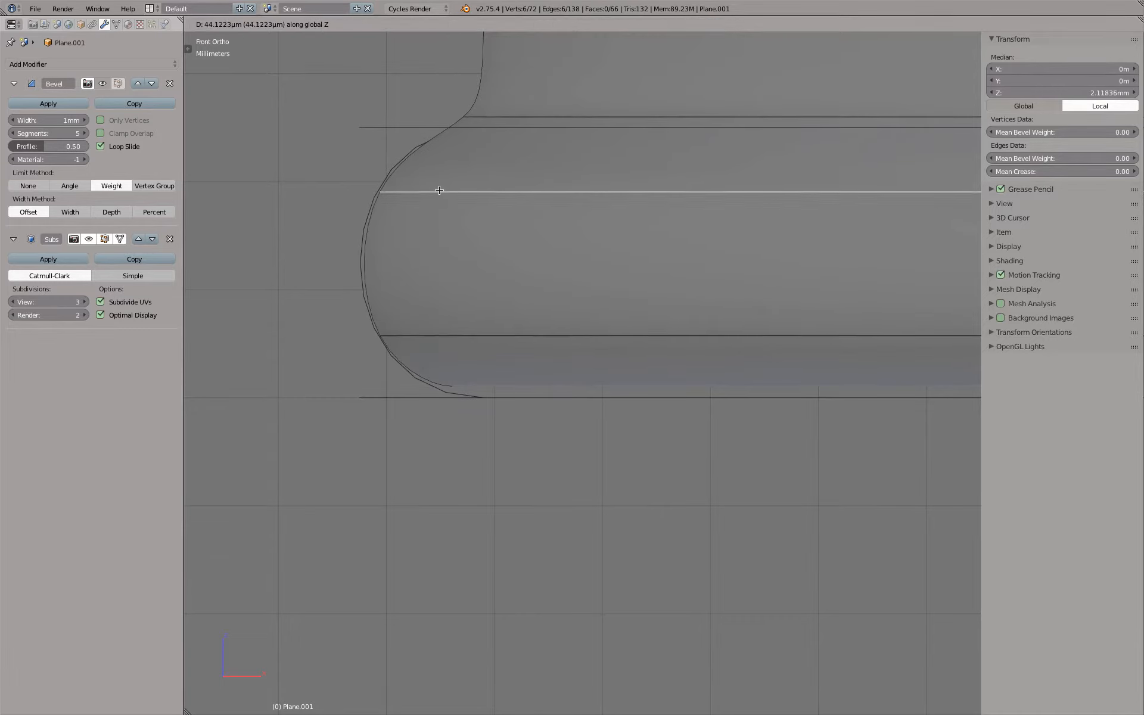
{"action": "left_click", "coordinate": [439, 188]}
Lower the flange's bottom loop along Z to a median height of about -0.23 mm and scale it inward to about 0.978
{"action": "middle_click_drag", "start_coordinate": [475, 287], "coordinate": [468, 274]}
{"action": "right_click", "coordinate": [511, 376], "text": "alt"}
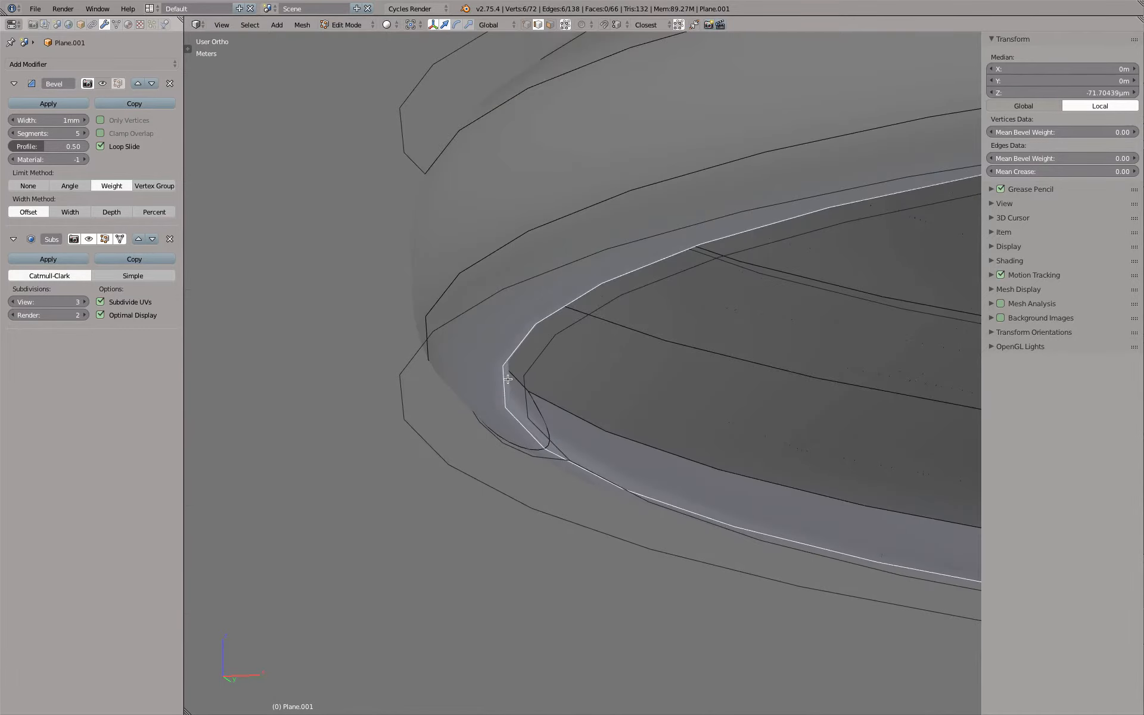
{"action": "key", "text": "KP_1"}
{"action": "scroll", "coordinate": [507, 379], "scroll_direction": "up", "scroll_amount": 2}
{"action": "key", "text": "g"}
{"action": "key", "text": "z"}
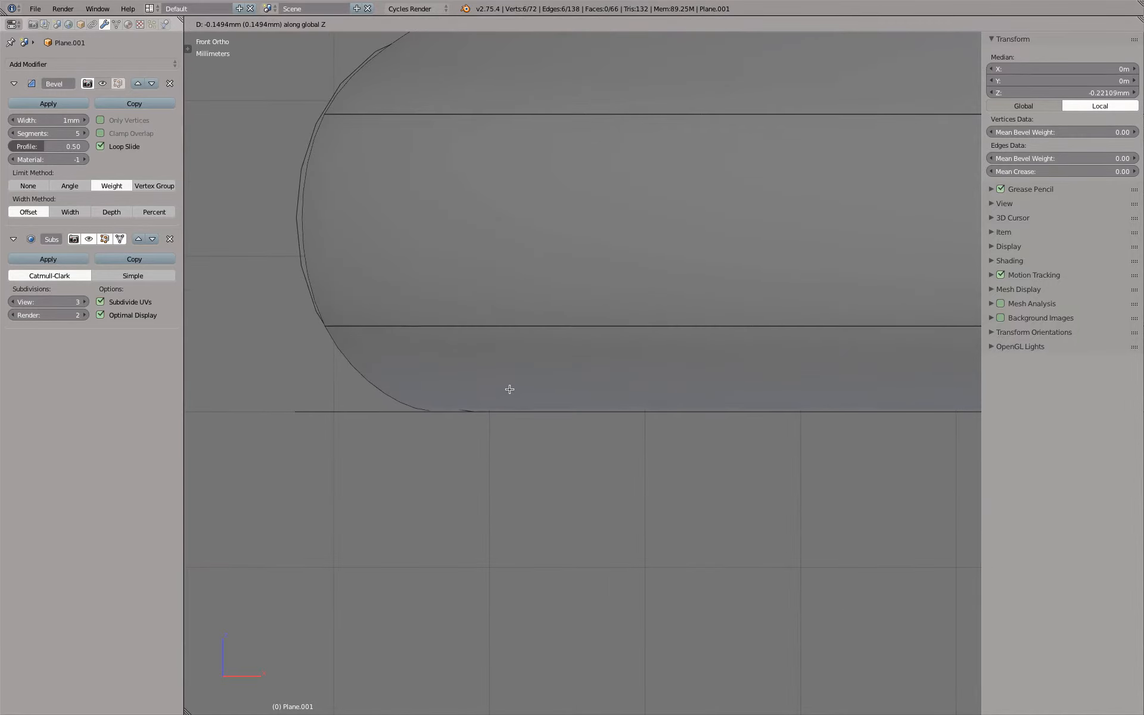
{"action": "left_click", "coordinate": [510, 390]}
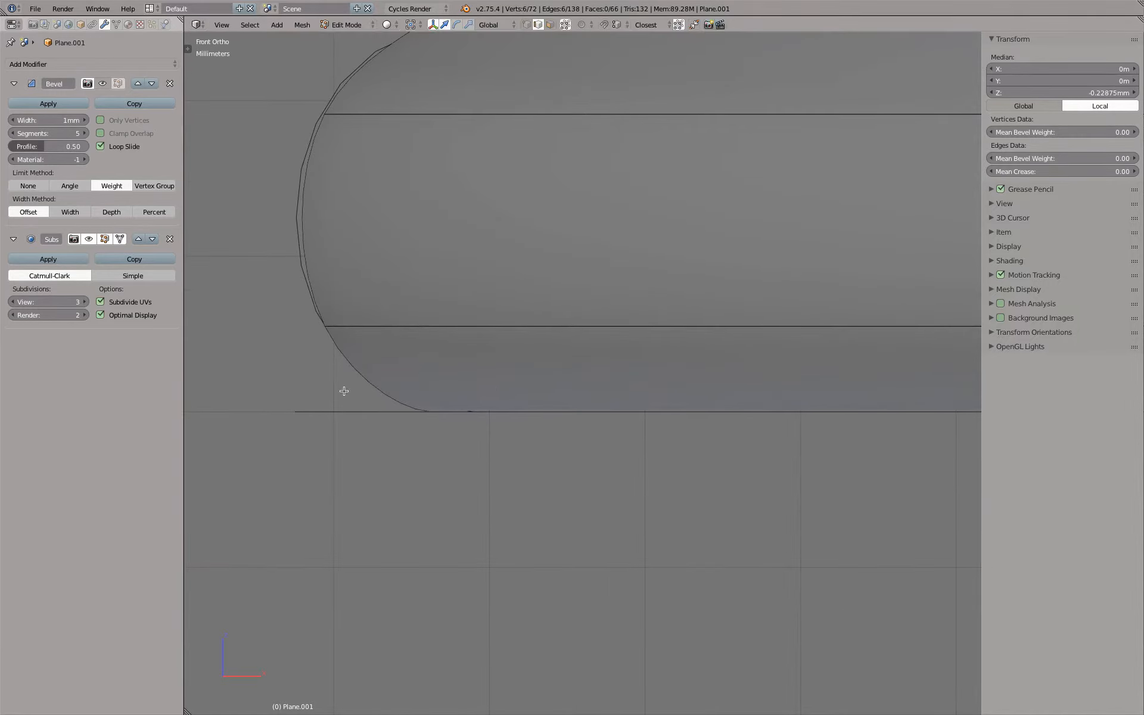
{"action": "key", "text": "s"}
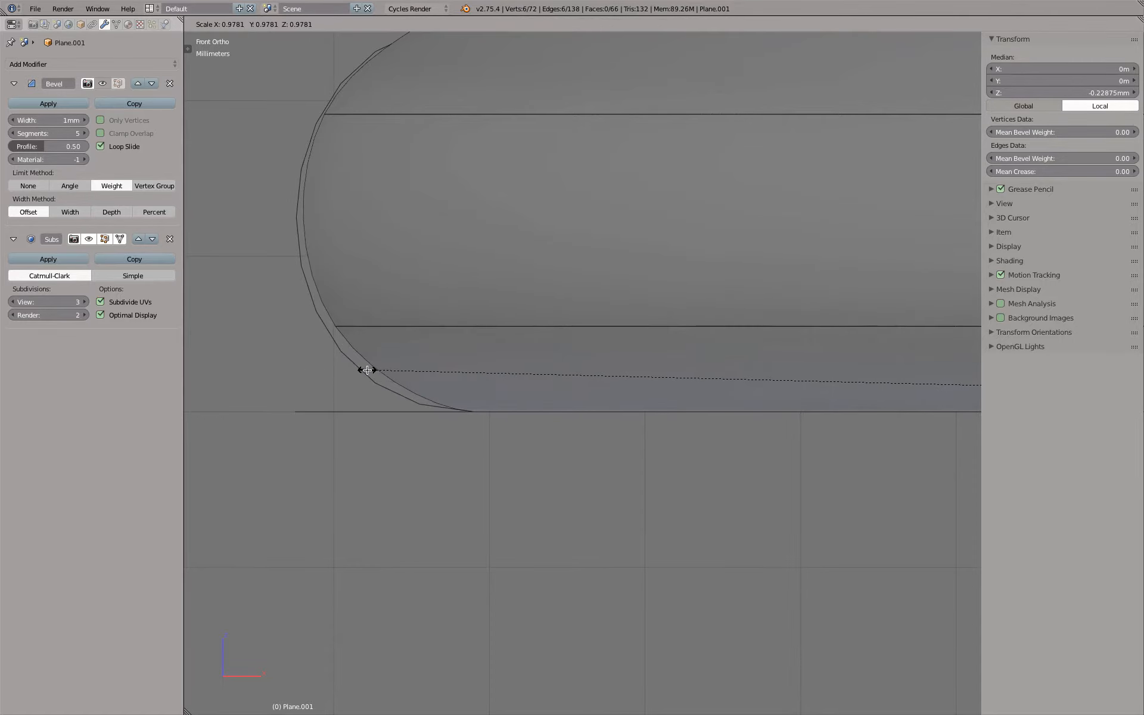
{"action": "left_click", "coordinate": [367, 370]}
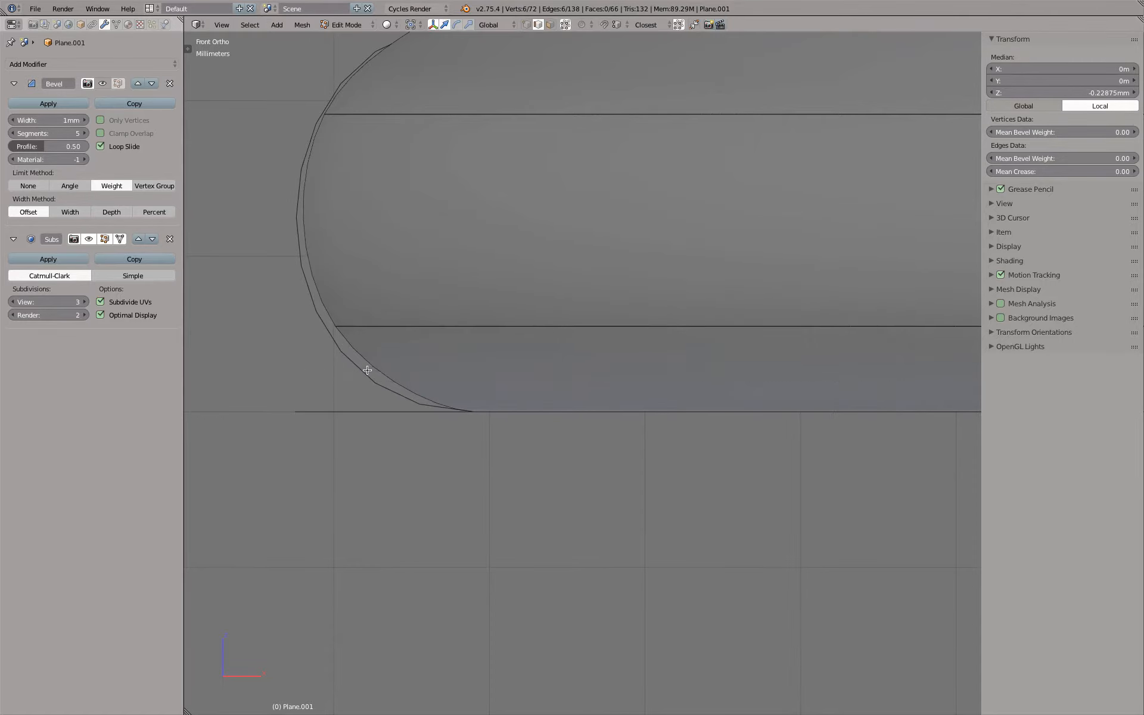
Scale the flange's lower outer loop outward by about 1.003 to meet the reference outline
{"action": "key", "text": "g"}
{"action": "key", "text": "z"}
{"action": "left_click", "coordinate": [405, 297]}
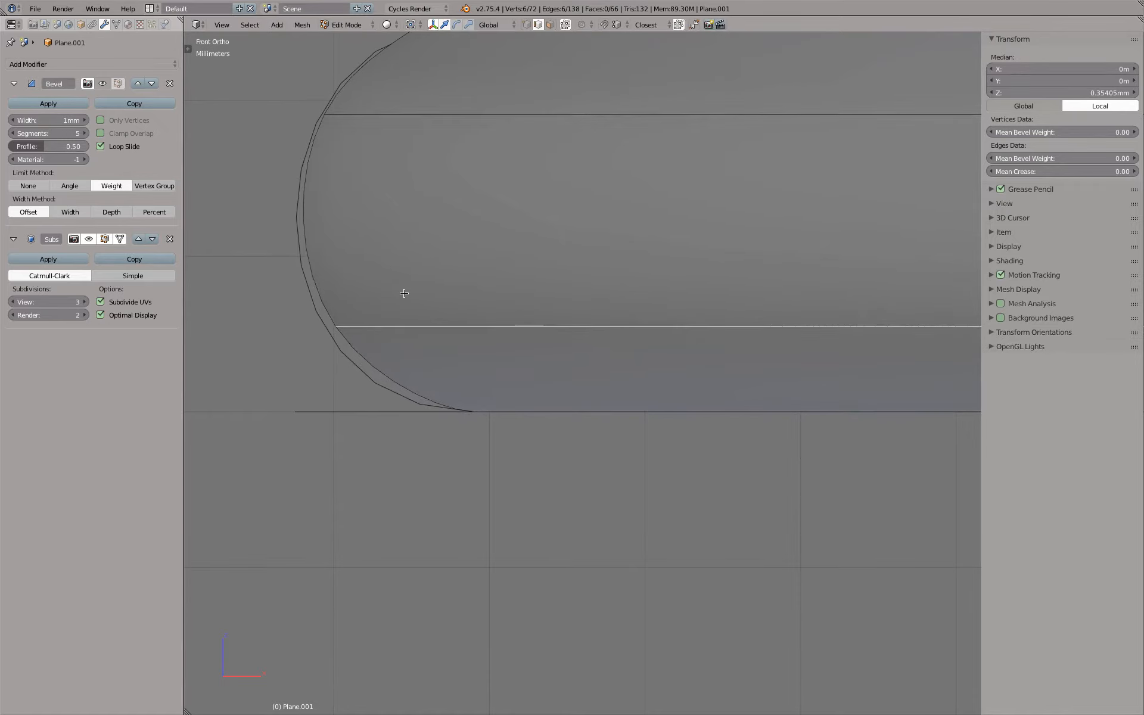
{"action": "key", "text": "s"}
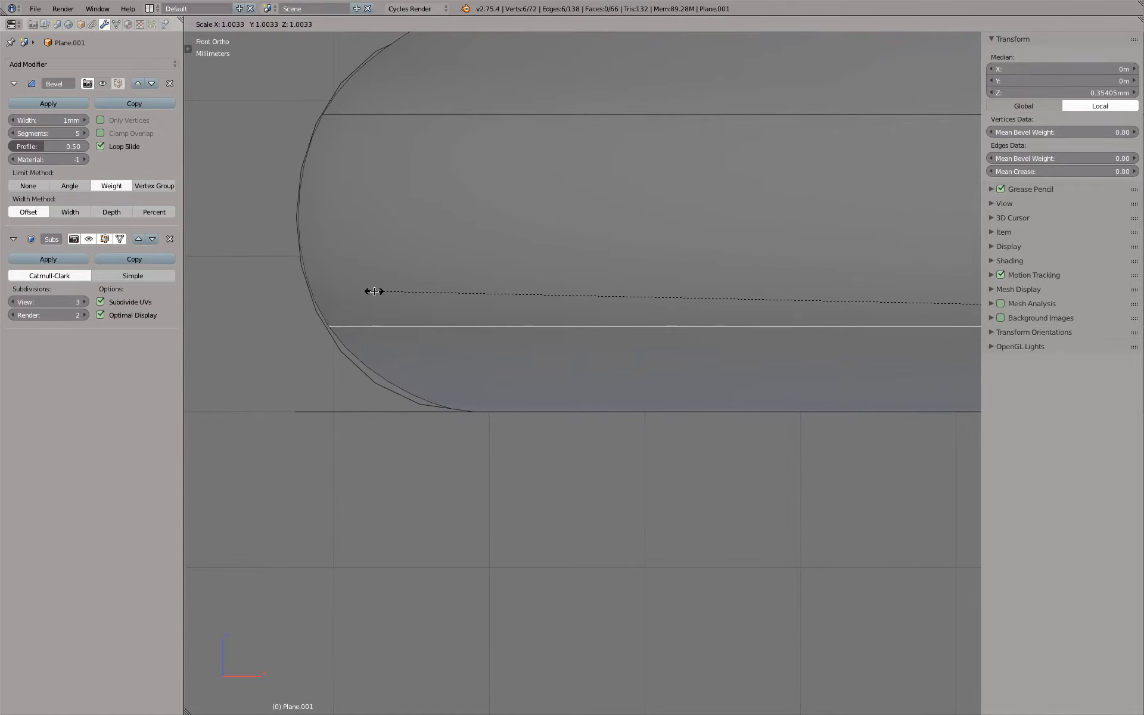
{"action": "left_click", "coordinate": [375, 291]}
Compare the flange's profile with the reference outline in front view and from below, shaded and in wireframe
{"action": "scroll", "coordinate": [419, 351], "scroll_direction": "down", "scroll_amount": 4}
{"action": "scroll", "coordinate": [449, 378], "scroll_direction": "up", "scroll_amount": 3}
{"action": "scroll", "coordinate": [452, 379], "scroll_direction": "down", "scroll_amount": 3}
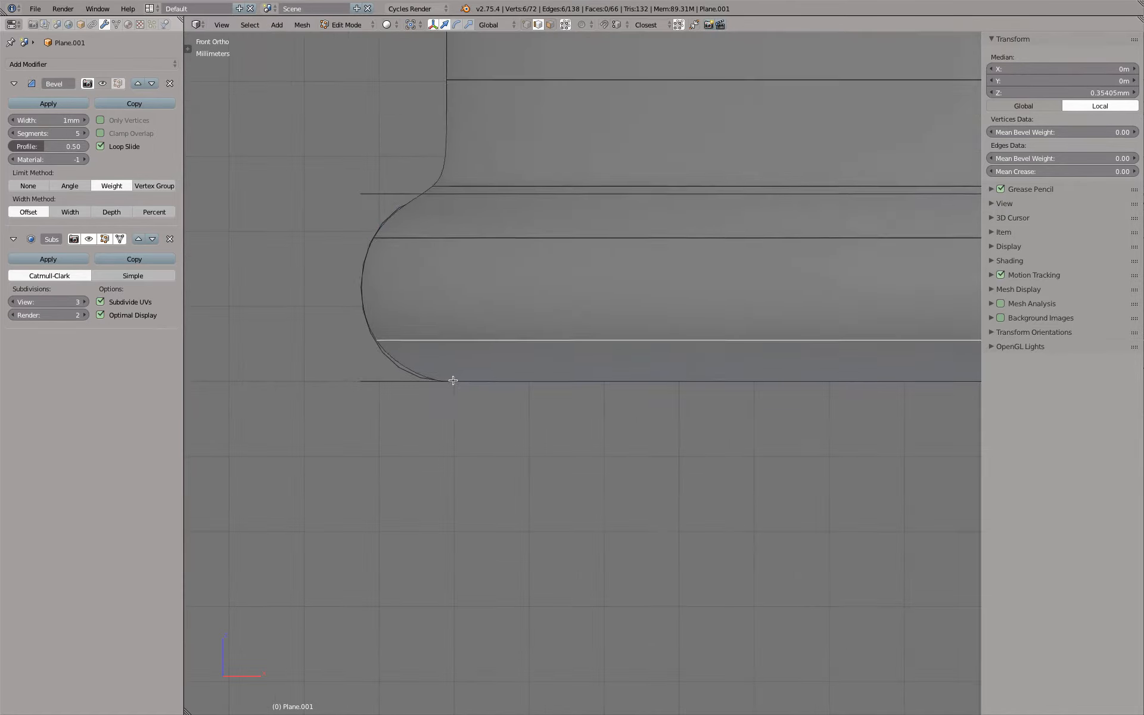
{"action": "key", "text": "Tab"}
{"action": "scroll", "coordinate": [452, 378], "scroll_direction": "down", "scroll_amount": 4}
{"action": "scroll", "coordinate": [473, 399], "scroll_direction": "up", "scroll_amount": 5}
{"action": "mouse_move", "coordinate": [473, 398]}
{"action": "middle_mouse_down"}
{"action": "mouse_move", "coordinate": [467, 375]}
{"action": "mouse_move", "coordinate": [403, 396]}
{"action": "mouse_move", "coordinate": [453, 398]}
{"action": "middle_mouse_up"}
{"action": "key", "text": "z"}
{"action": "key", "text": "KP_1"}
{"action": "key", "text": "Tab"}
{"action": "key", "text": "Tab"}
{"action": "scroll", "coordinate": [463, 397], "scroll_direction": "down", "scroll_amount": 7}
{"action": "scroll", "coordinate": [463, 396], "scroll_direction": "up", "scroll_amount": 6}
{"action": "mouse_move", "coordinate": [463, 396]}
{"action": "middle_mouse_down"}
{"action": "mouse_move", "coordinate": [444, 377]}
{"action": "mouse_move", "coordinate": [458, 384]}
{"action": "mouse_move", "coordinate": [403, 401]}
{"action": "mouse_move", "coordinate": [400, 418]}
{"action": "mouse_move", "coordinate": [420, 427]}
{"action": "middle_mouse_up"}
{"action": "key", "text": "z"}
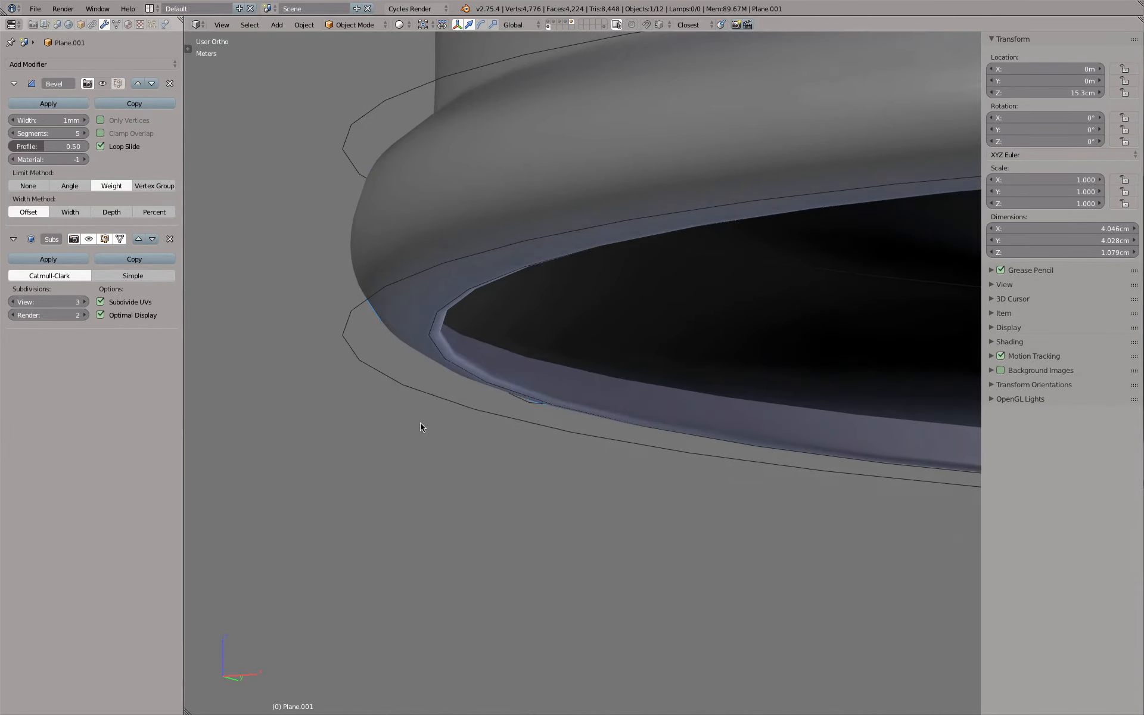
Turn off the Subsurf modifier's editing-cage display and Optimal Display, and return to editing the cap mesh
{"action": "left_click", "coordinate": [119, 241]}
{"action": "scroll", "coordinate": [322, 290], "scroll_direction": "down", "scroll_amount": 2}
{"action": "left_click", "coordinate": [100, 314]}
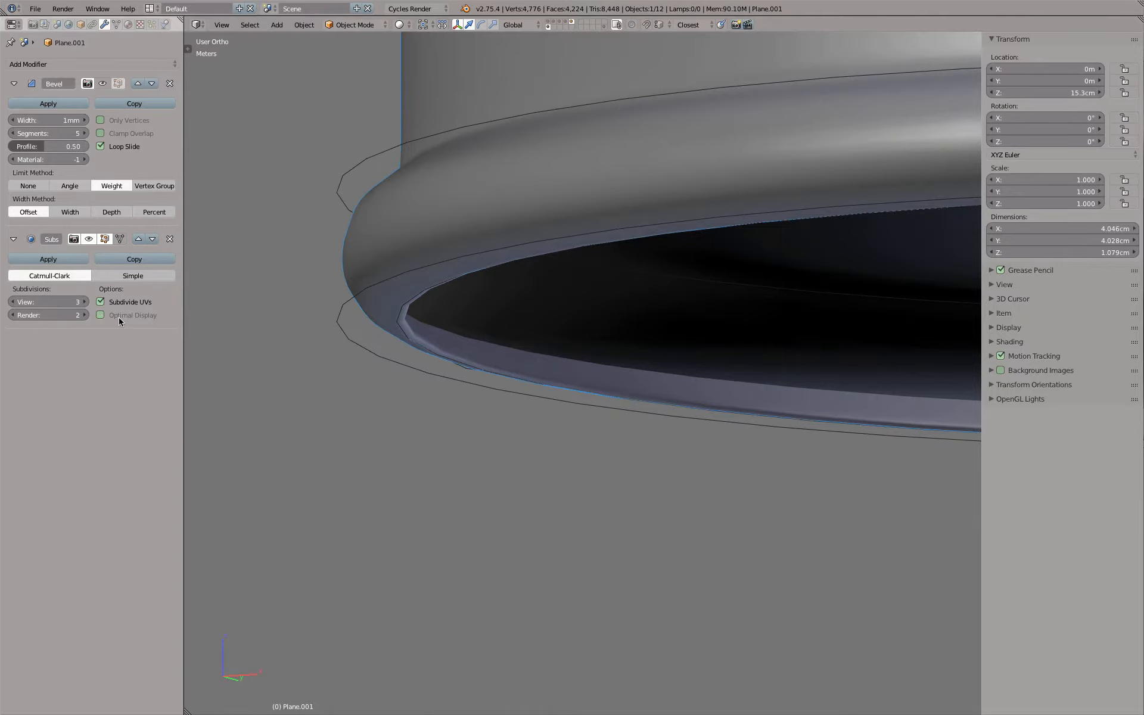
{"action": "key", "text": "Tab"}
Select the flange's open inner edge loop in wireframe and scale it inward in front view
{"action": "middle_click_drag", "start_coordinate": [500, 323], "coordinate": [471, 327]}
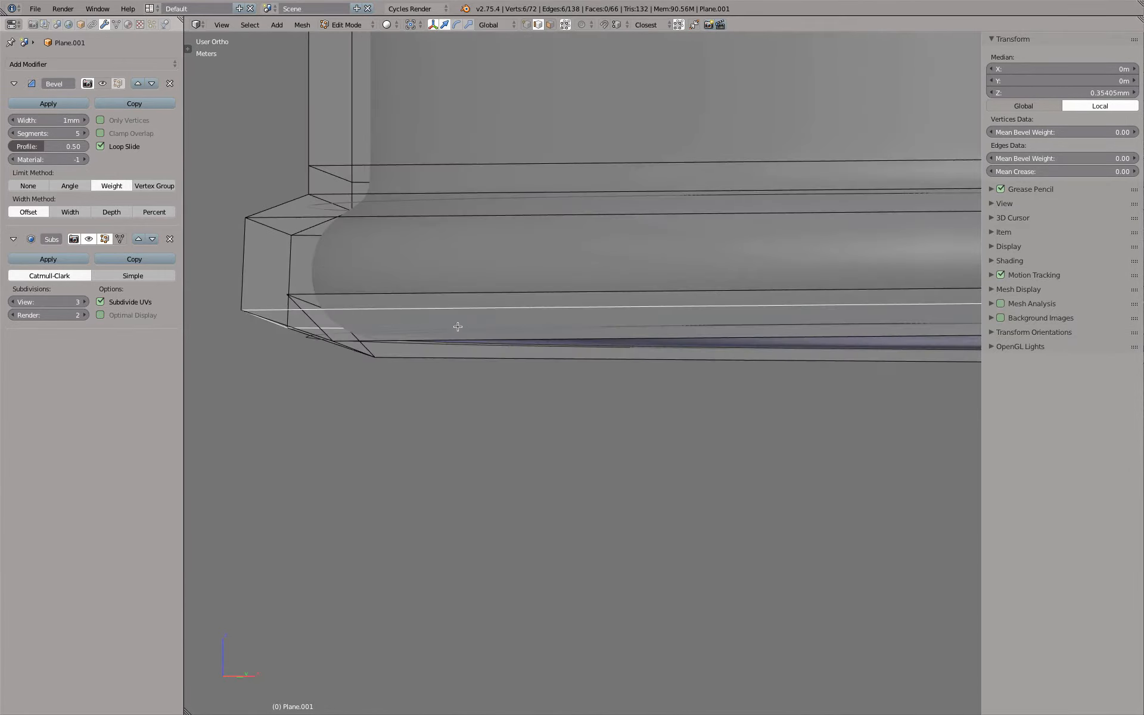
{"action": "right_click", "coordinate": [431, 292]}
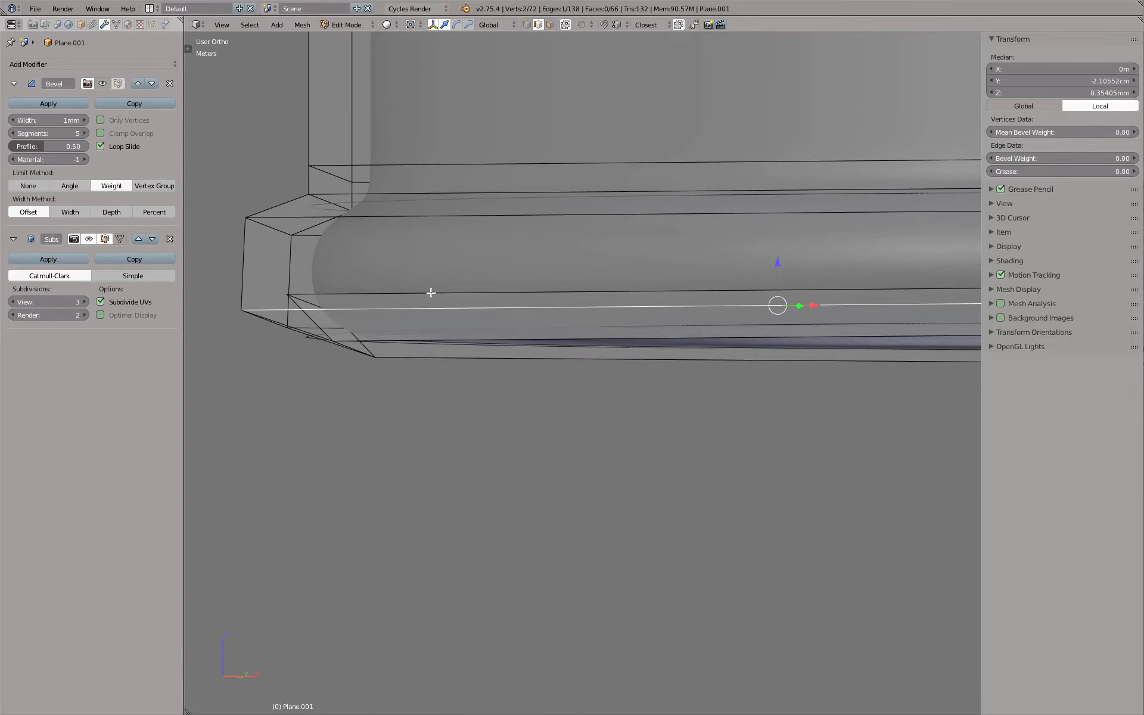
{"action": "key", "text": "KP_3"}
{"action": "scroll", "coordinate": [441, 299], "scroll_direction": "down", "scroll_amount": 5}
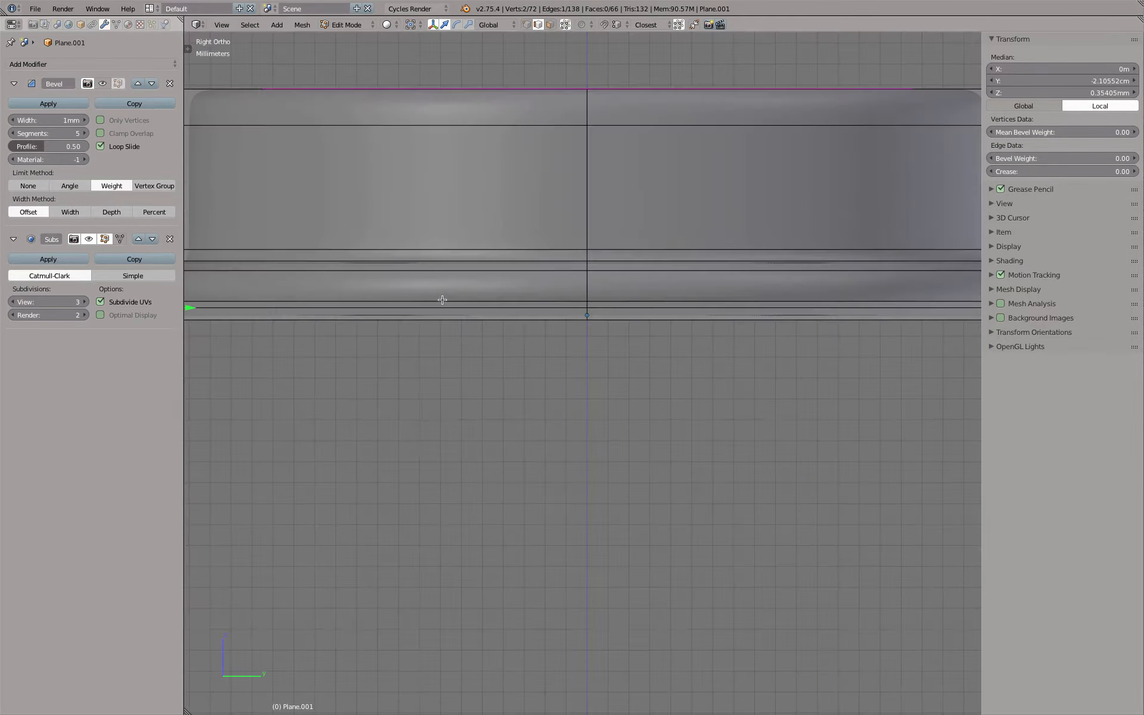
{"action": "middle_click_drag", "start_coordinate": [369, 300], "coordinate": [396, 310]}
{"action": "middle_click_drag", "start_coordinate": [206, 302], "coordinate": [356, 299], "text": "shift"}
{"action": "scroll", "coordinate": [413, 301], "scroll_direction": "up", "scroll_amount": 3}
{"action": "right_click", "coordinate": [393, 305]}
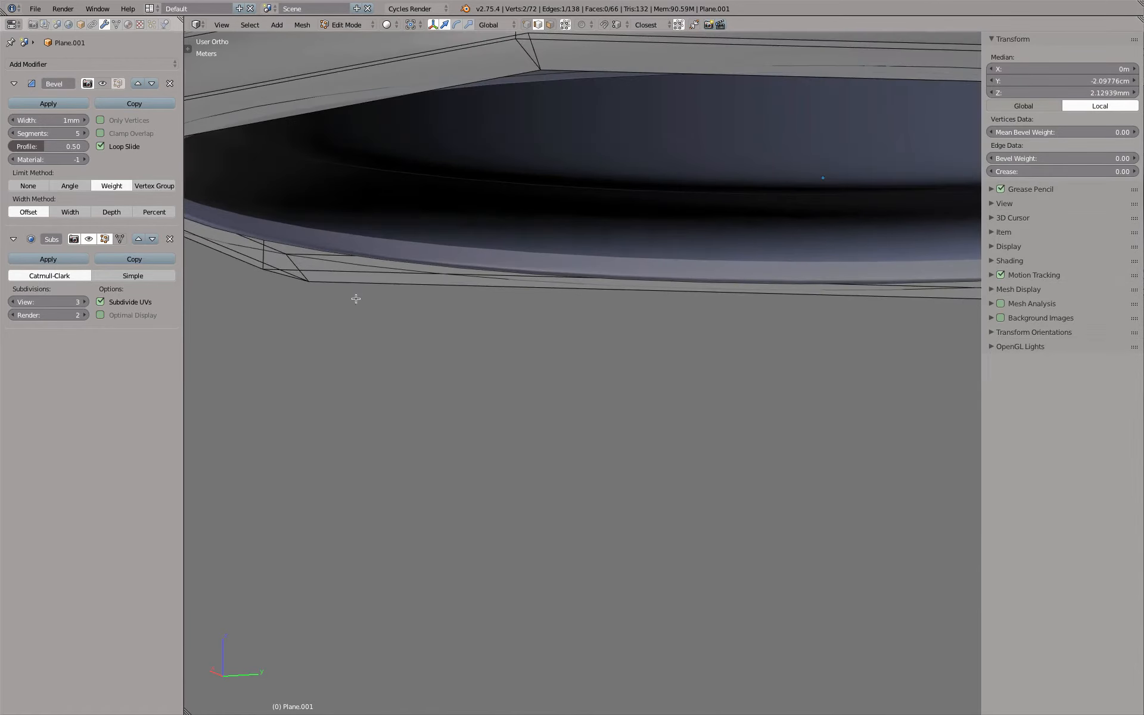
{"action": "key", "text": "z"}
{"action": "right_click", "coordinate": [340, 256]}
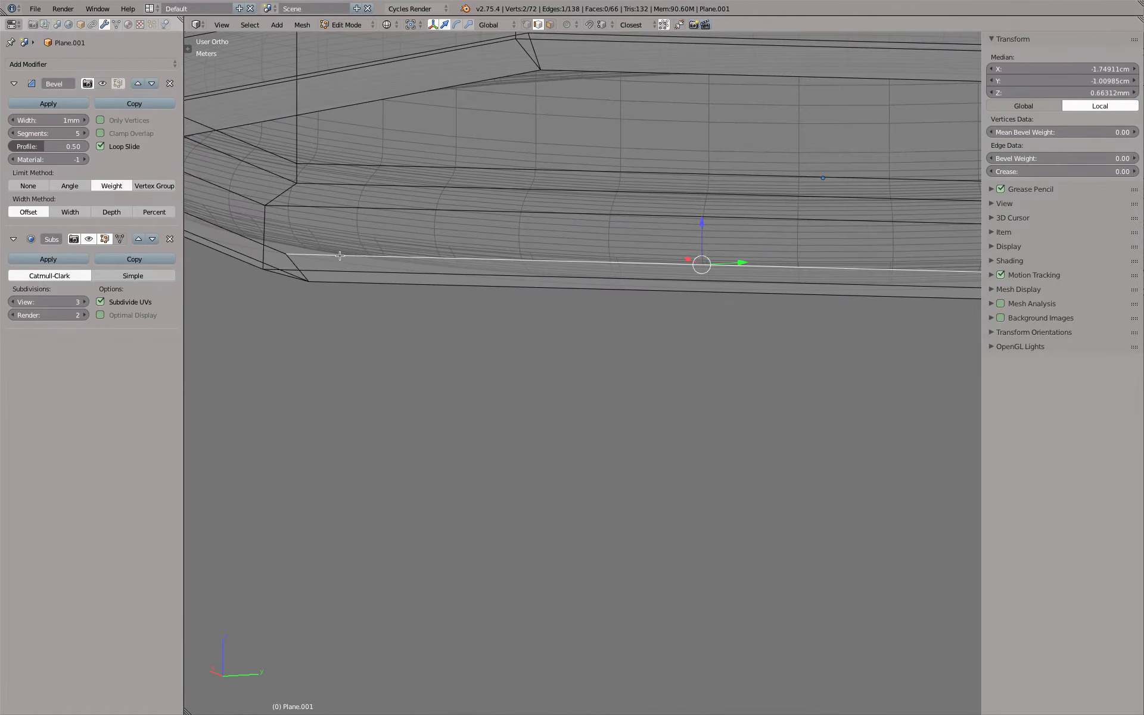
{"action": "right_click", "coordinate": [339, 255], "text": "alt"}
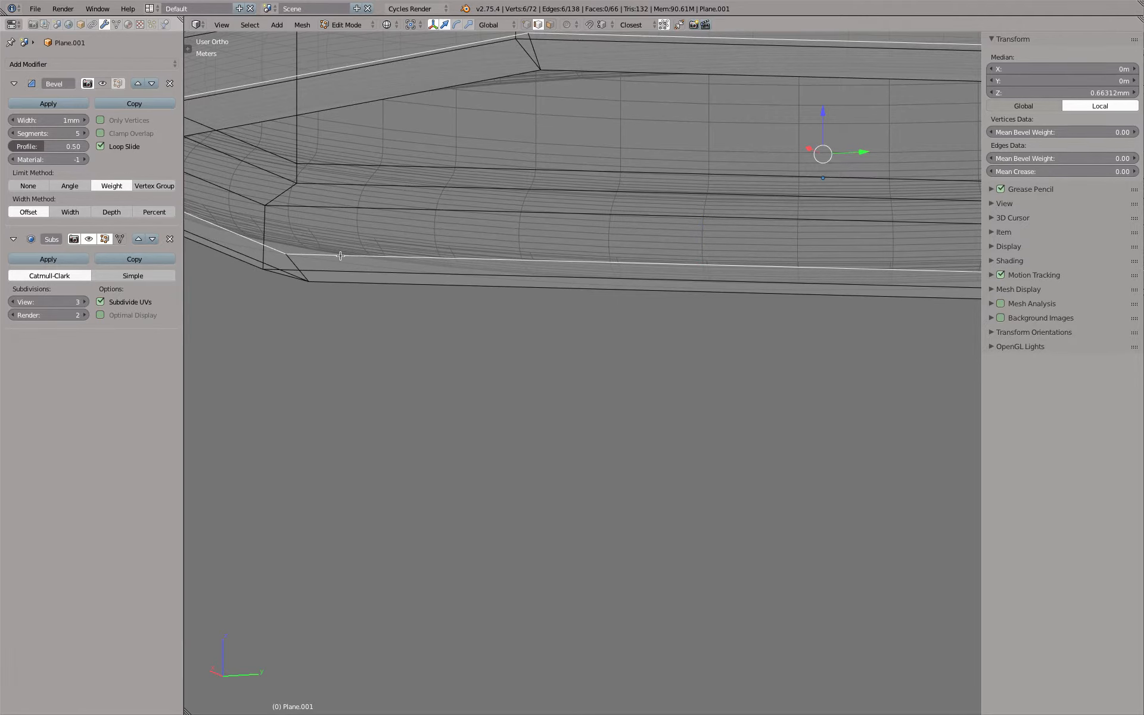
{"action": "key", "text": "KP_1"}
{"action": "key", "text": "g"}
{"action": "key", "text": "g"}
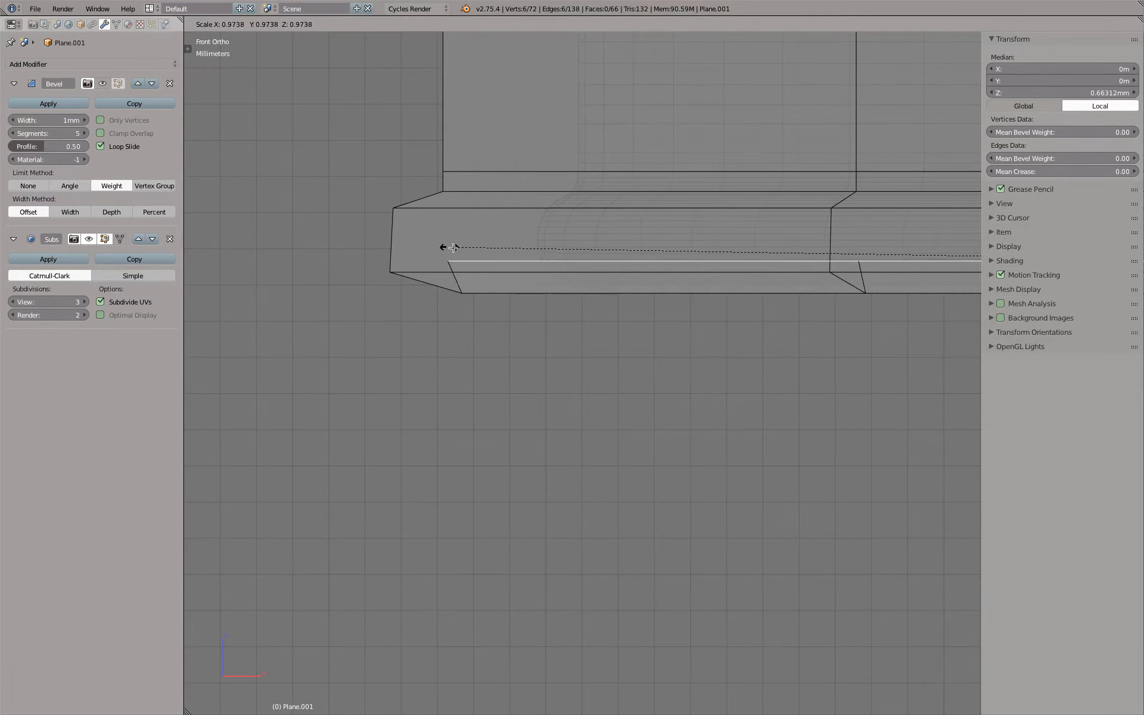
{"action": "left_click", "coordinate": [479, 253]}
Extrude the inner loop, raise the new loop to a median height of about 1.44 mm and scale it slightly outward
{"action": "key", "text": "e"}
{"action": "right_click", "coordinate": [483, 253]}
{"action": "key", "text": "g"}
{"action": "key", "text": "z"}
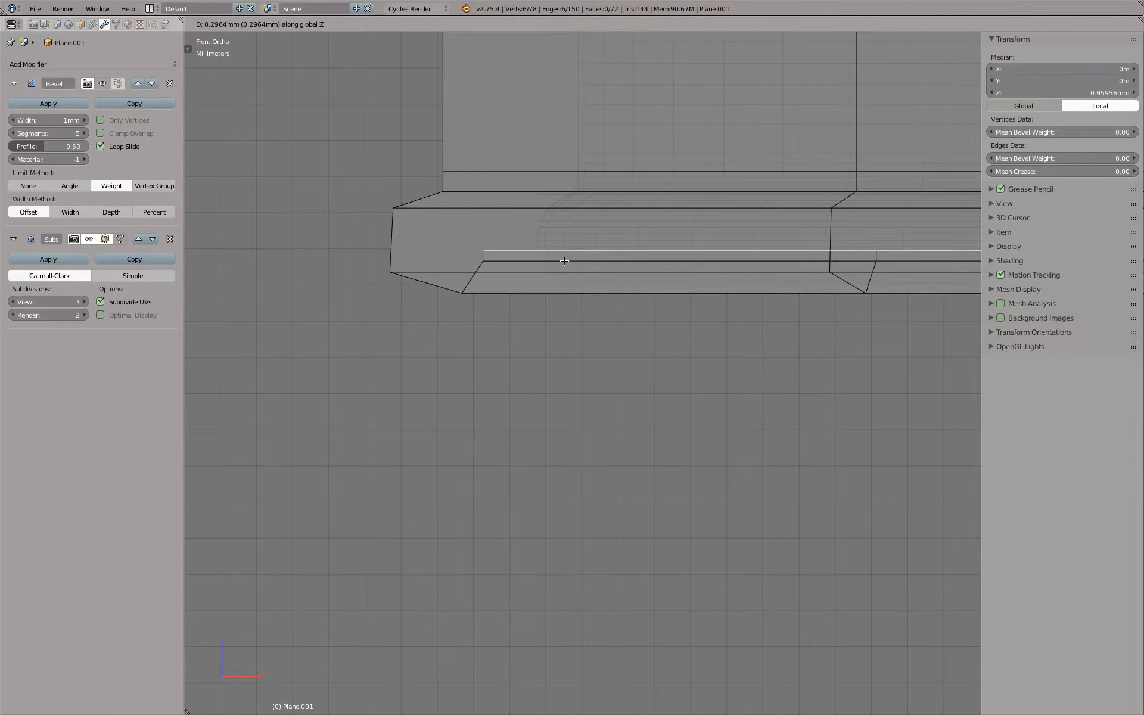
{"action": "left_click", "coordinate": [473, 242]}
{"action": "key", "text": "s"}
{"action": "left_click", "coordinate": [463, 233]}
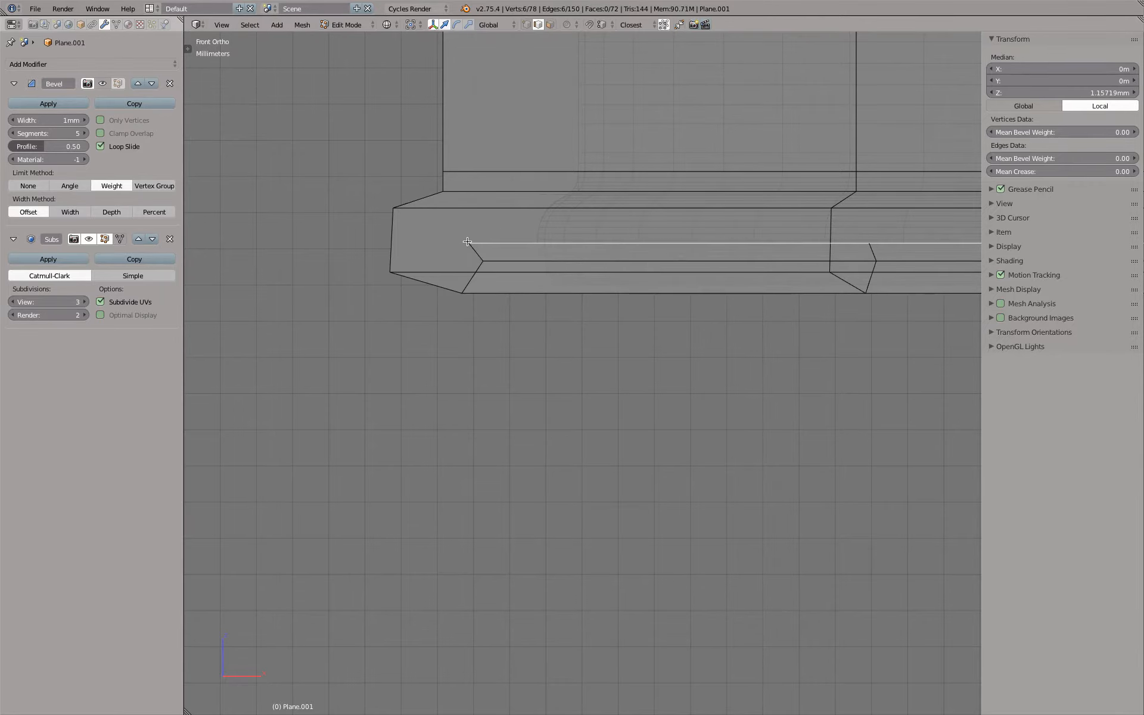
{"action": "key", "text": "g"}
{"action": "left_click", "coordinate": [462, 240]}
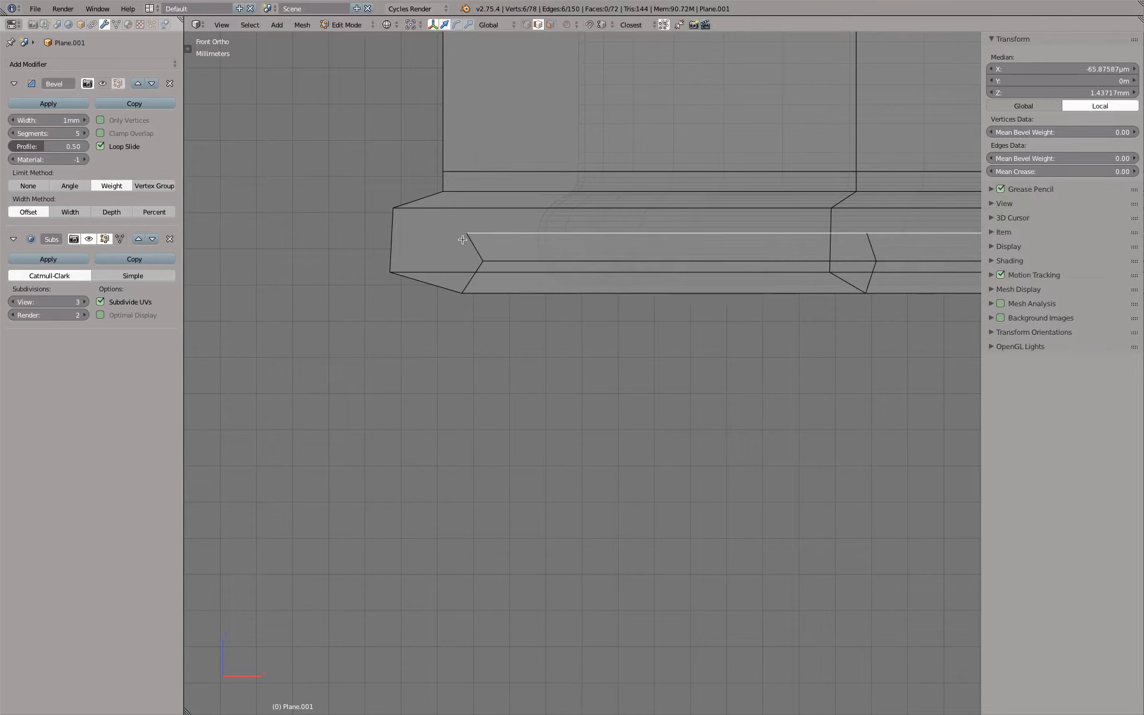
{"action": "right_click", "coordinate": [391, 233]}
{"action": "right_click", "coordinate": [415, 280]}
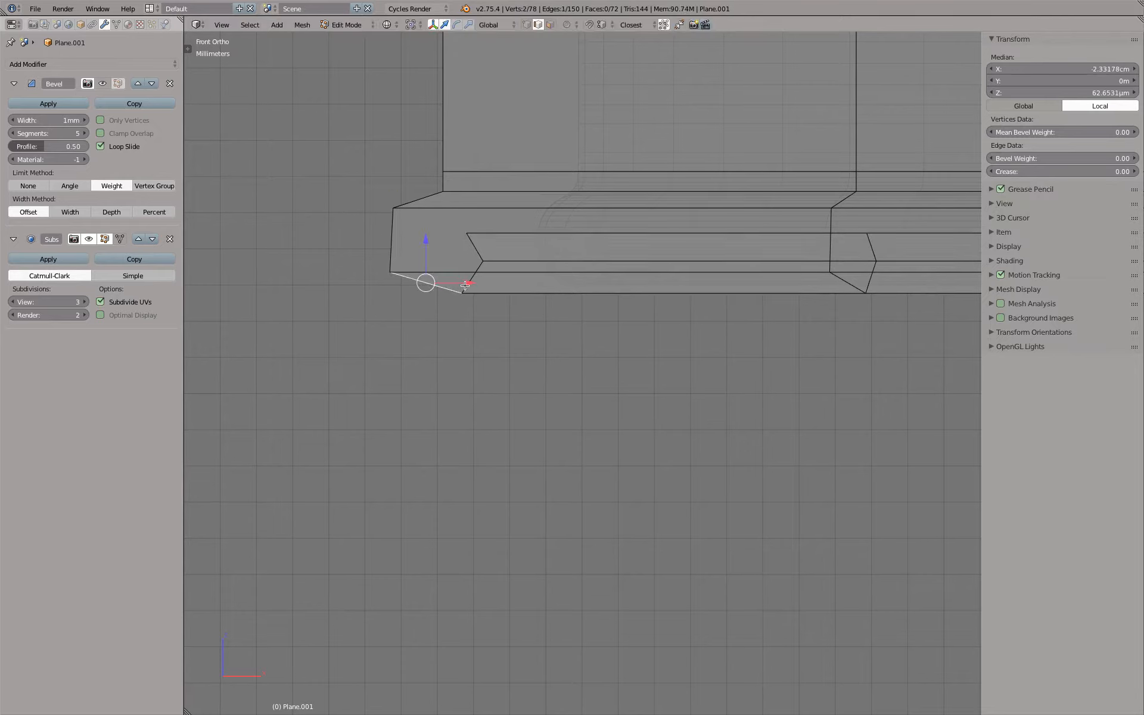
{"action": "right_click", "coordinate": [477, 249]}
{"action": "right_click", "coordinate": [421, 205]}
{"action": "scroll", "coordinate": [499, 231], "scroll_direction": "up", "scroll_amount": 3}
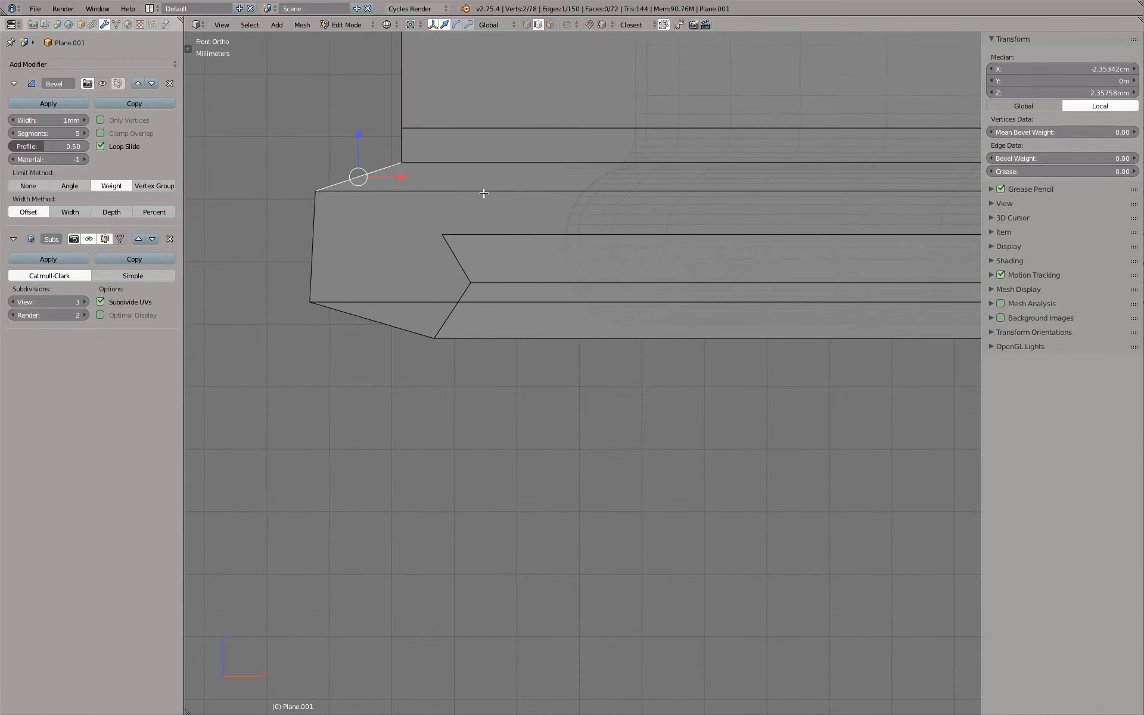
{"action": "right_click", "coordinate": [484, 192], "text": "alt"}
{"action": "scroll", "coordinate": [486, 202], "scroll_direction": "down", "scroll_amount": 4}
{"action": "right_click", "coordinate": [452, 239], "text": "alt"}
{"action": "right_click", "coordinate": [486, 251], "text": "alt"}
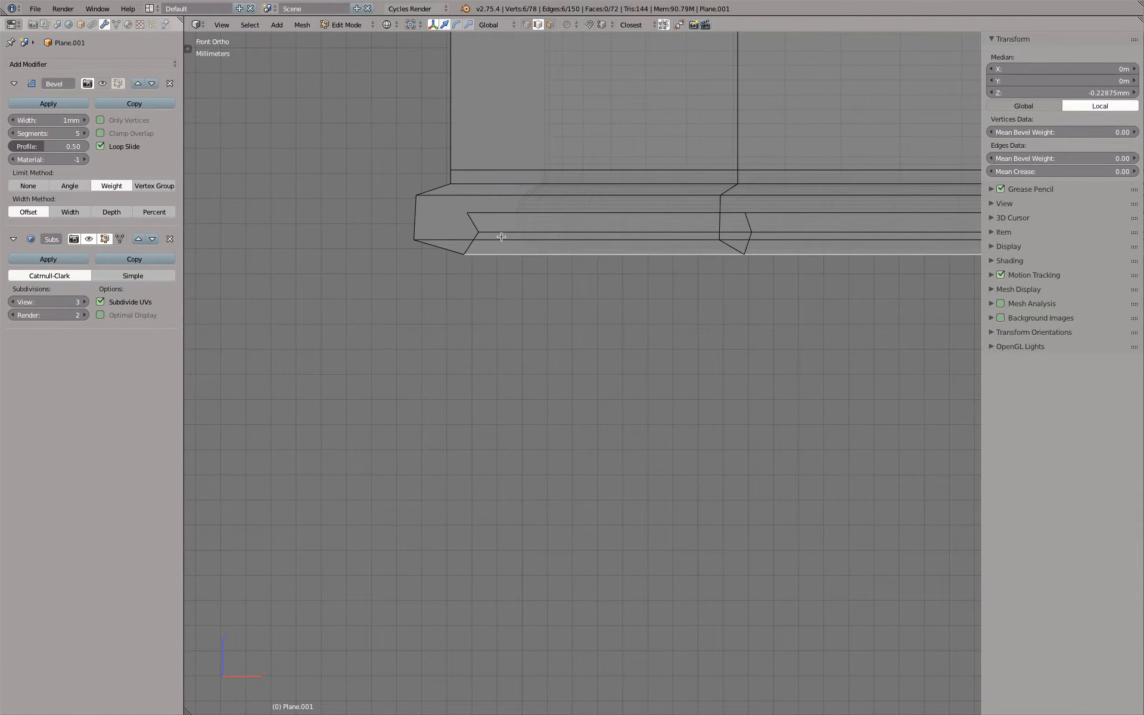
Turn on the Subsurf modifier's Optimal Display and inspect the flange's smoothed inner curve in object mode
{"action": "scroll", "coordinate": [504, 233], "scroll_direction": "up", "scroll_amount": 1}
{"action": "key", "text": "Tab"}
{"action": "scroll", "coordinate": [573, 248], "scroll_direction": "up", "scroll_amount": 3}
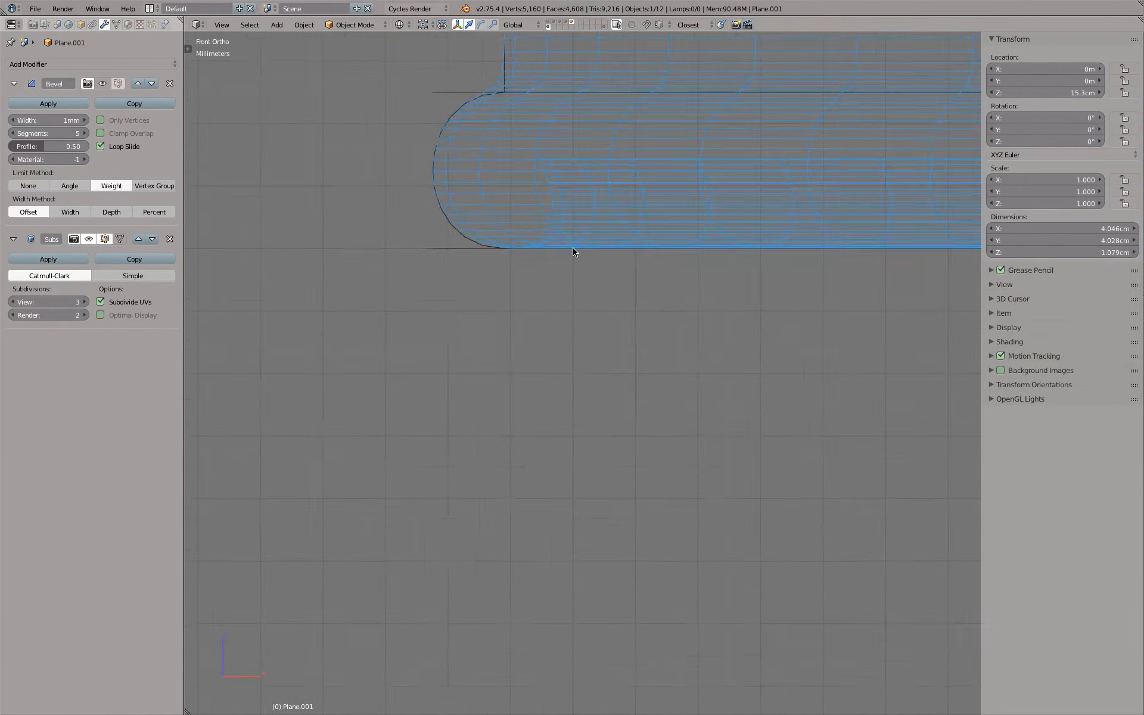
{"action": "scroll", "coordinate": [573, 248], "scroll_direction": "down", "scroll_amount": 1}
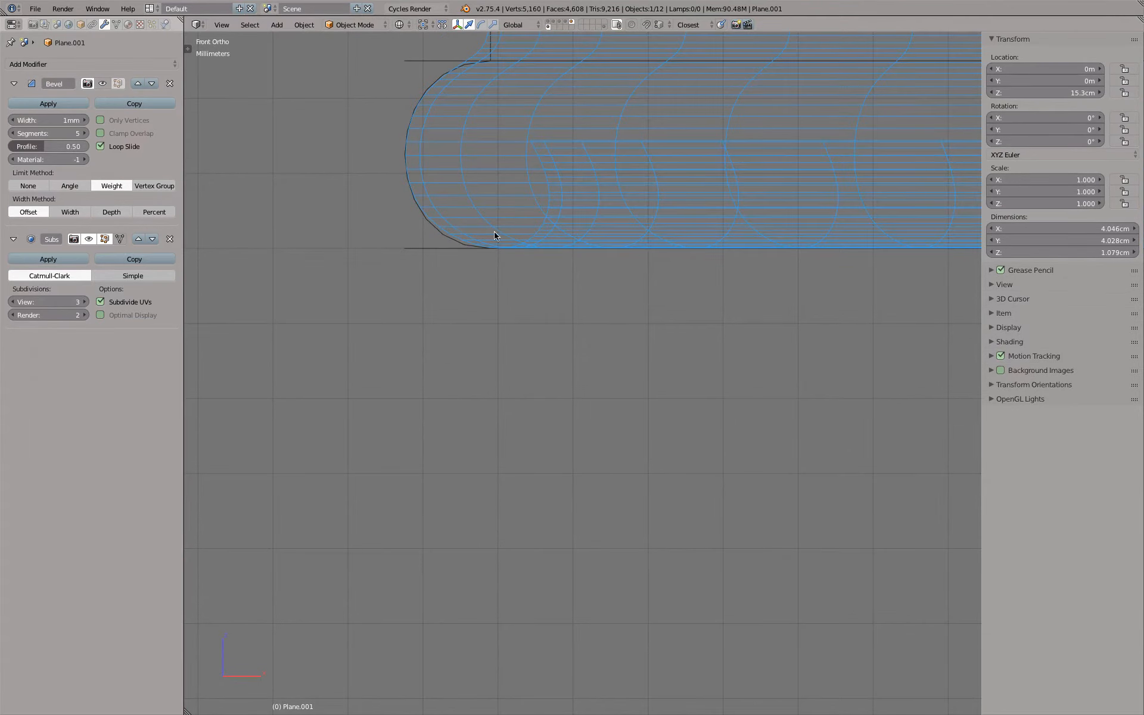
{"action": "left_click", "coordinate": [136, 316]}
{"action": "scroll", "coordinate": [381, 245], "scroll_direction": "down", "scroll_amount": 1}
{"action": "scroll", "coordinate": [402, 256], "scroll_direction": "up", "scroll_amount": 1, "text": "shift"}
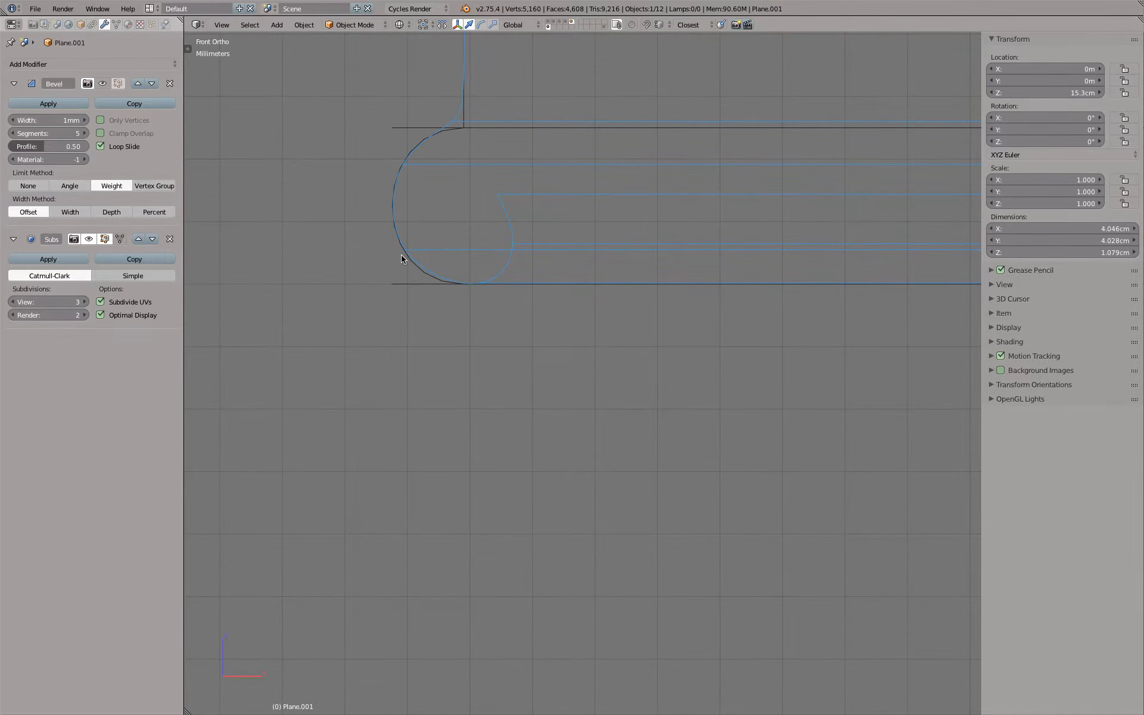
Raise the uppermost inner loop along Z to a median height of about 1.52 mm
{"action": "key", "text": "Tab"}
{"action": "key", "text": "ctrl+r"}
{"action": "scroll", "coordinate": [344, 192], "scroll_direction": "up", "scroll_amount": 1}
{"action": "left_click", "coordinate": [335, 184]}
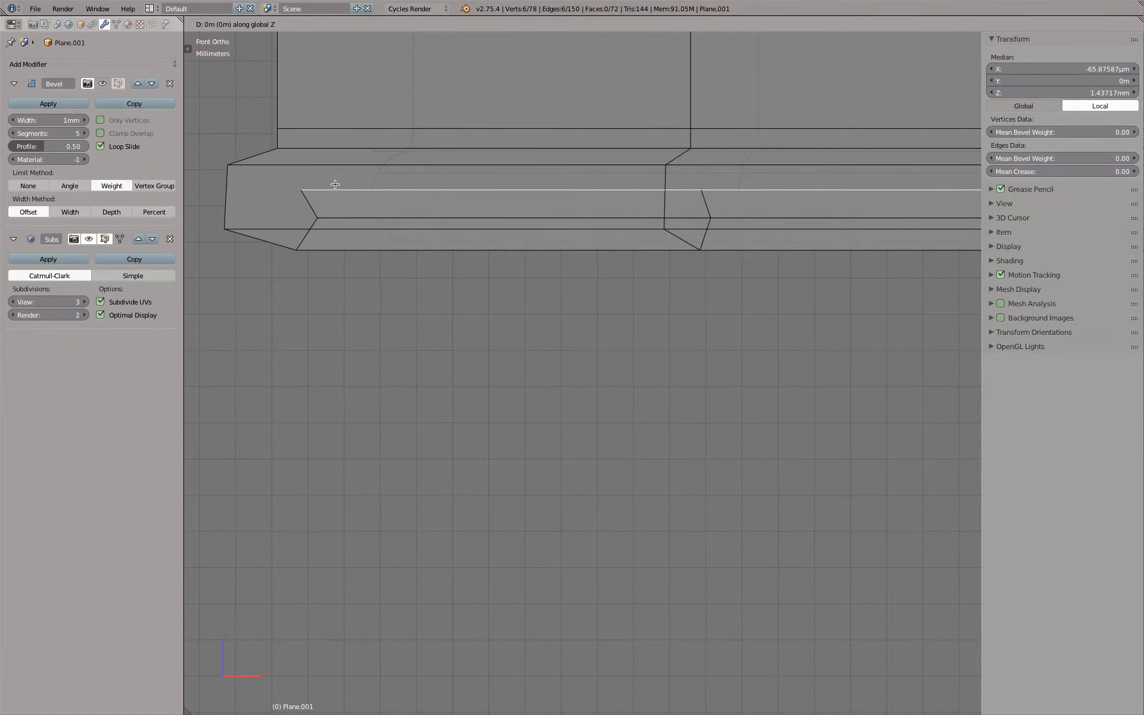
{"action": "left_click", "coordinate": [331, 179]}
Scale the two inner loops outward together by about 1.022 with Z locked, and check the smoothed profile
{"action": "right_click", "coordinate": [344, 217], "text": "alt+shift"}
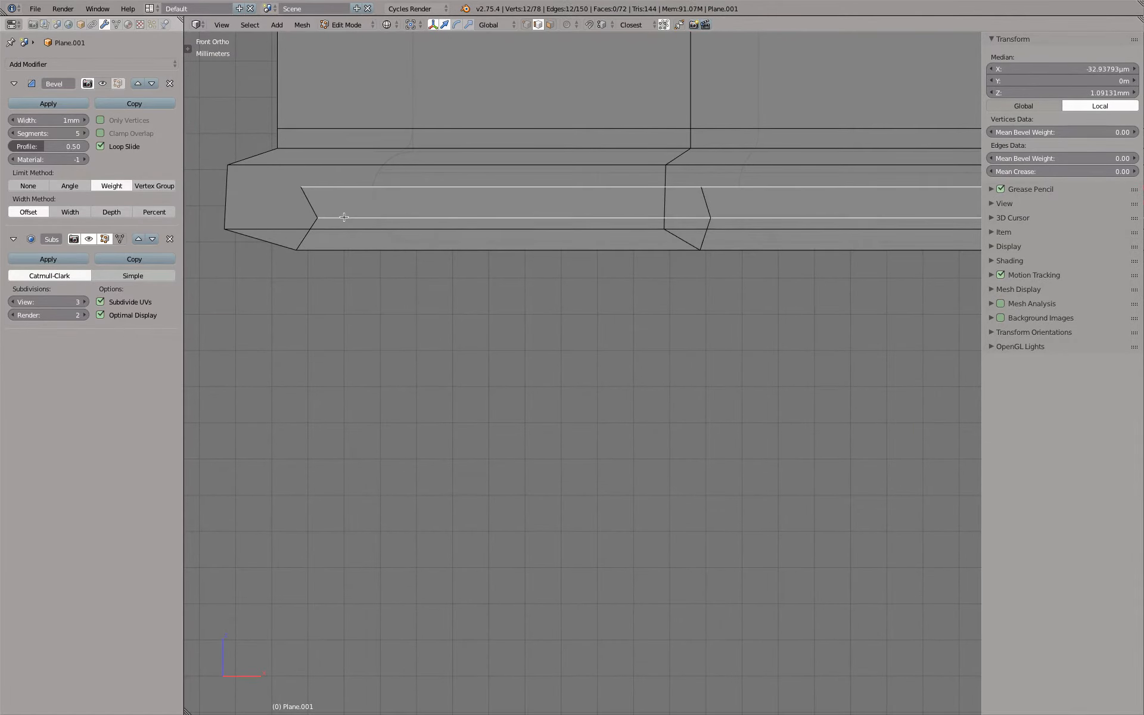
{"action": "key", "text": "s"}
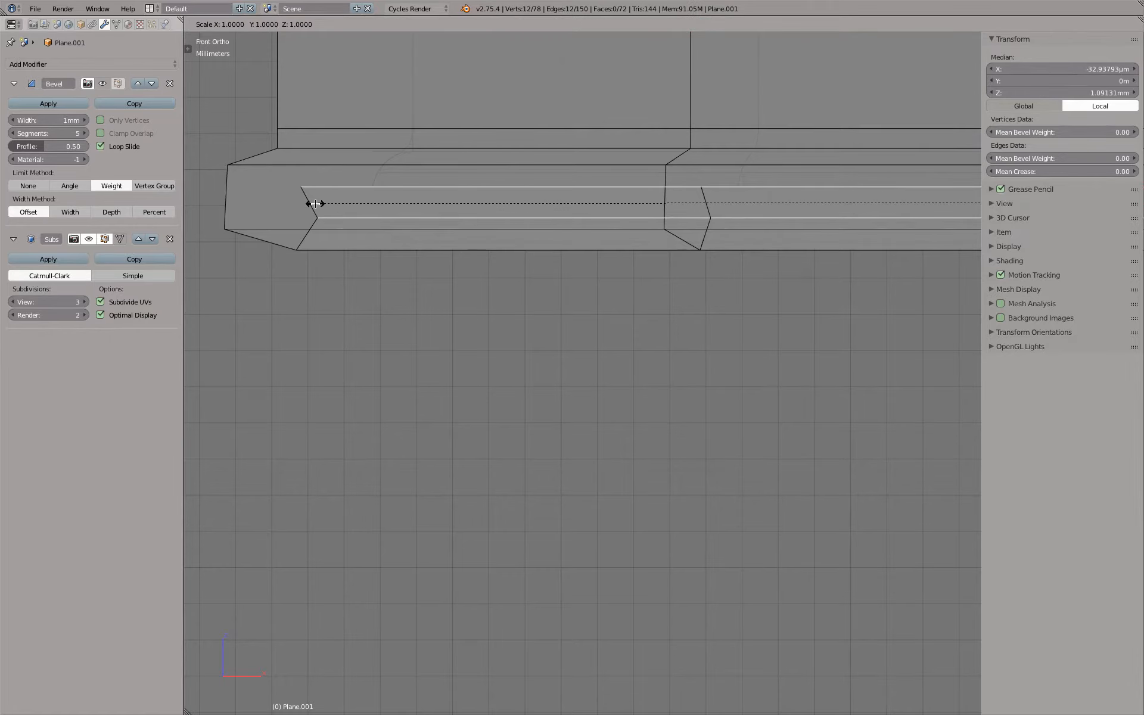
{"action": "key", "text": "shift+z"}
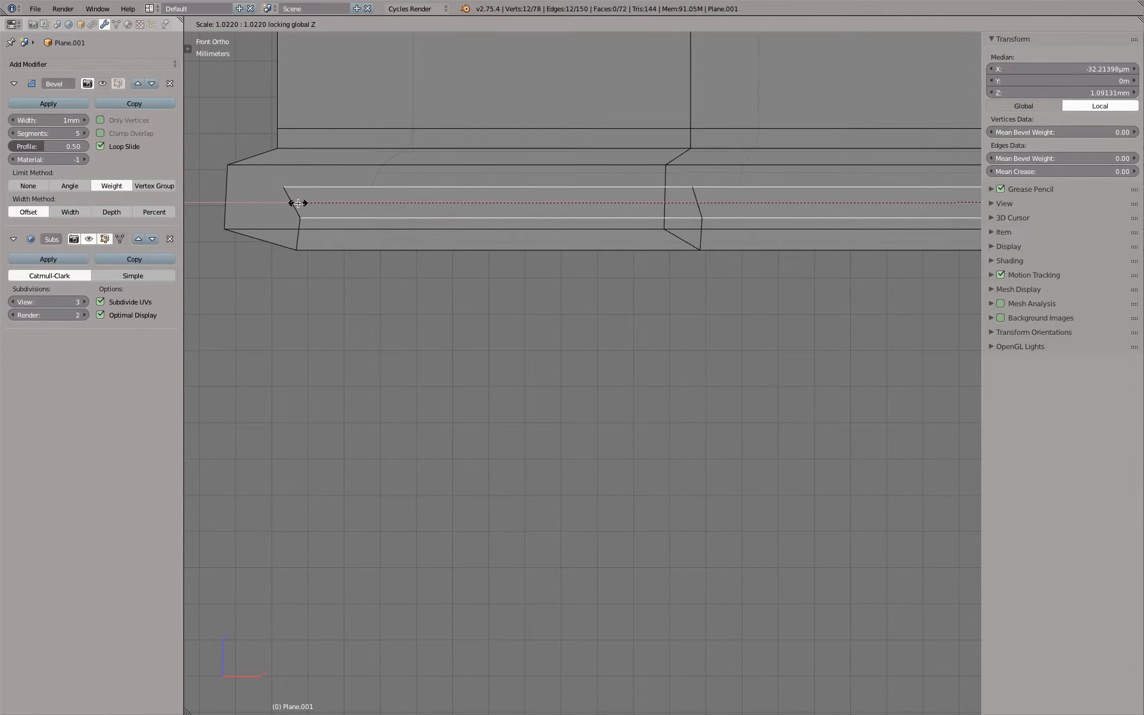
{"action": "left_click", "coordinate": [298, 203]}
{"action": "key", "text": "Tab"}
{"action": "scroll", "coordinate": [384, 234], "scroll_direction": "up", "scroll_amount": 6}
{"action": "scroll", "coordinate": [383, 234], "scroll_direction": "down", "scroll_amount": 2}
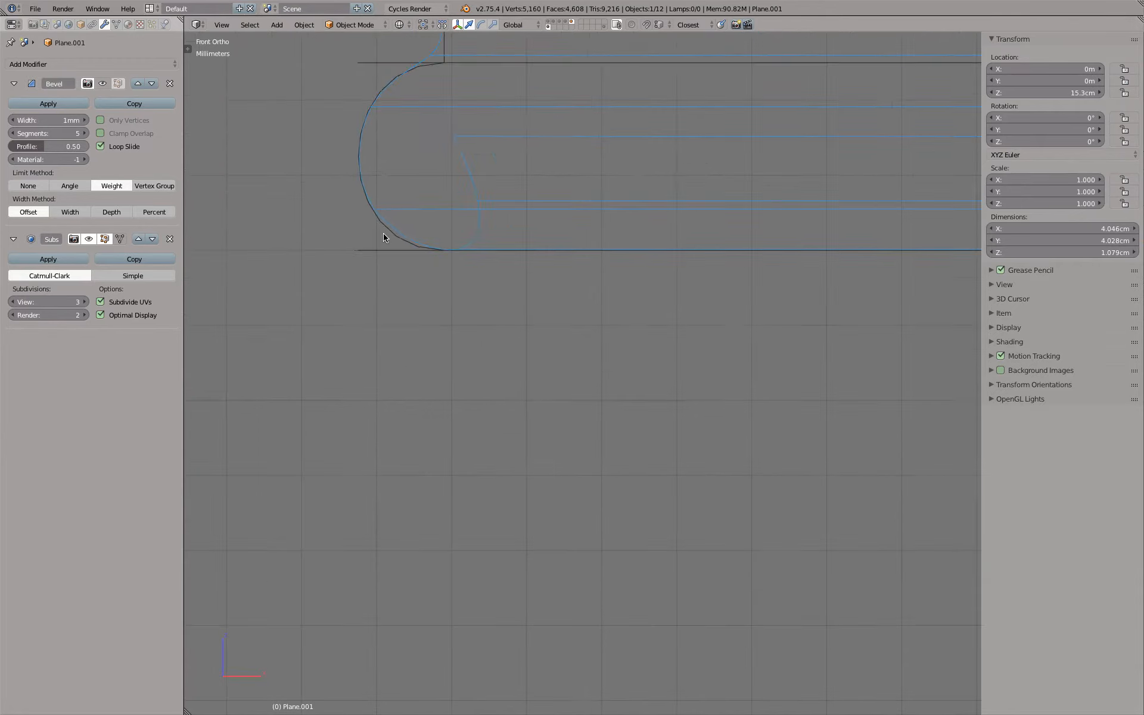
Scale the uppermost inner loop outward by about 1.009 and check the smoothed inner curve
{"action": "key", "text": "Tab"}
{"action": "scroll", "coordinate": [365, 166], "scroll_direction": "up", "scroll_amount": 2}
{"action": "key", "text": "s"}
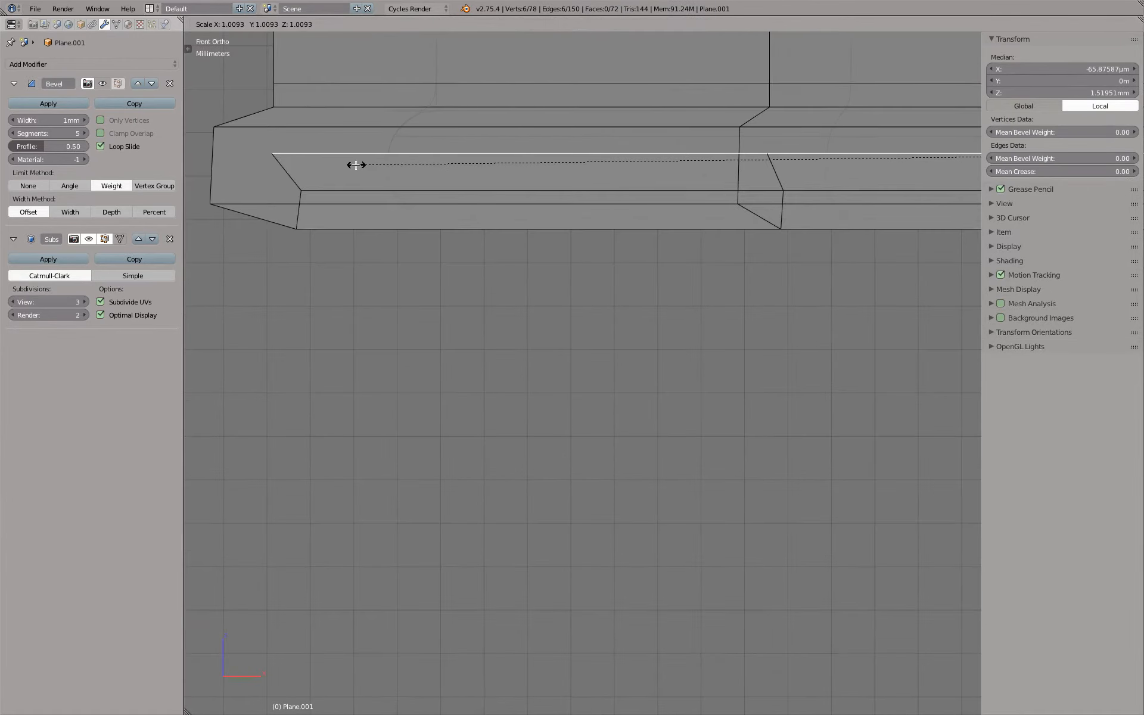
{"action": "left_click", "coordinate": [356, 165]}
{"action": "key", "text": "Tab"}
{"action": "scroll", "coordinate": [395, 231], "scroll_direction": "up", "scroll_amount": 5}
{"action": "key", "text": "Tab"}
{"action": "scroll", "coordinate": [399, 238], "scroll_direction": "down", "scroll_amount": 6}
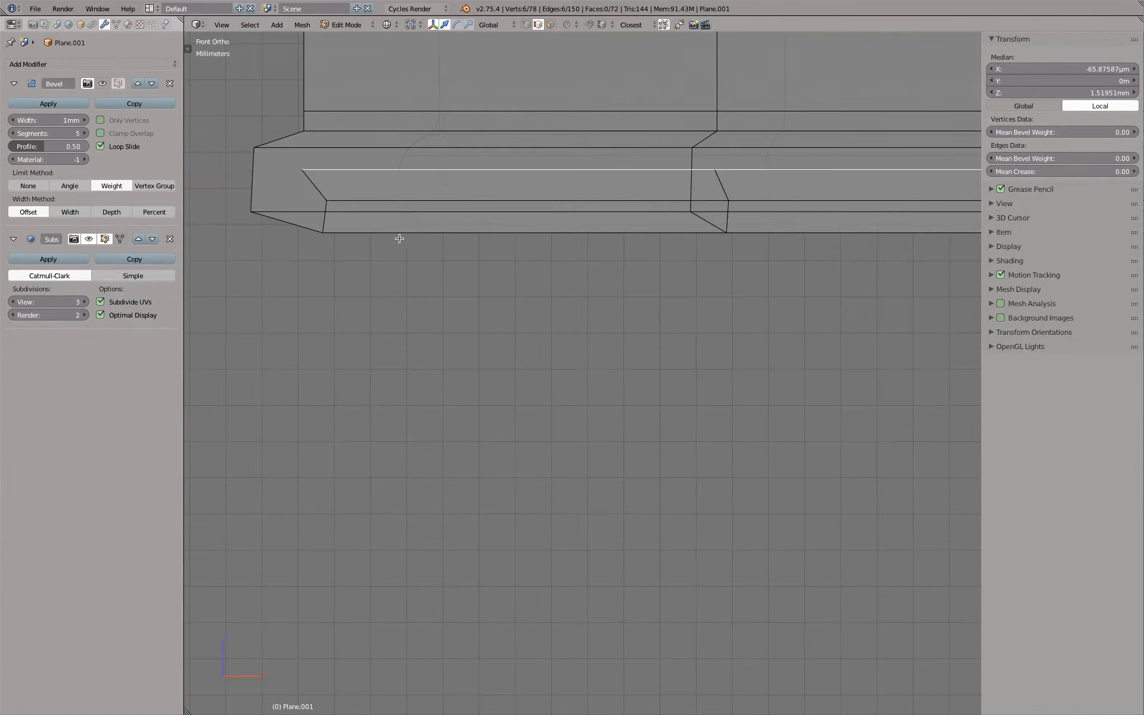
Scale the flange's bottom loop slightly outward and check the profile against the reference outline, shaded and in wireframe
{"action": "right_click", "coordinate": [393, 237]}
{"action": "key", "text": "s"}
{"action": "left_click", "coordinate": [343, 227]}
{"action": "key", "text": "Tab"}
{"action": "scroll", "coordinate": [369, 223], "scroll_direction": "up", "scroll_amount": 4}
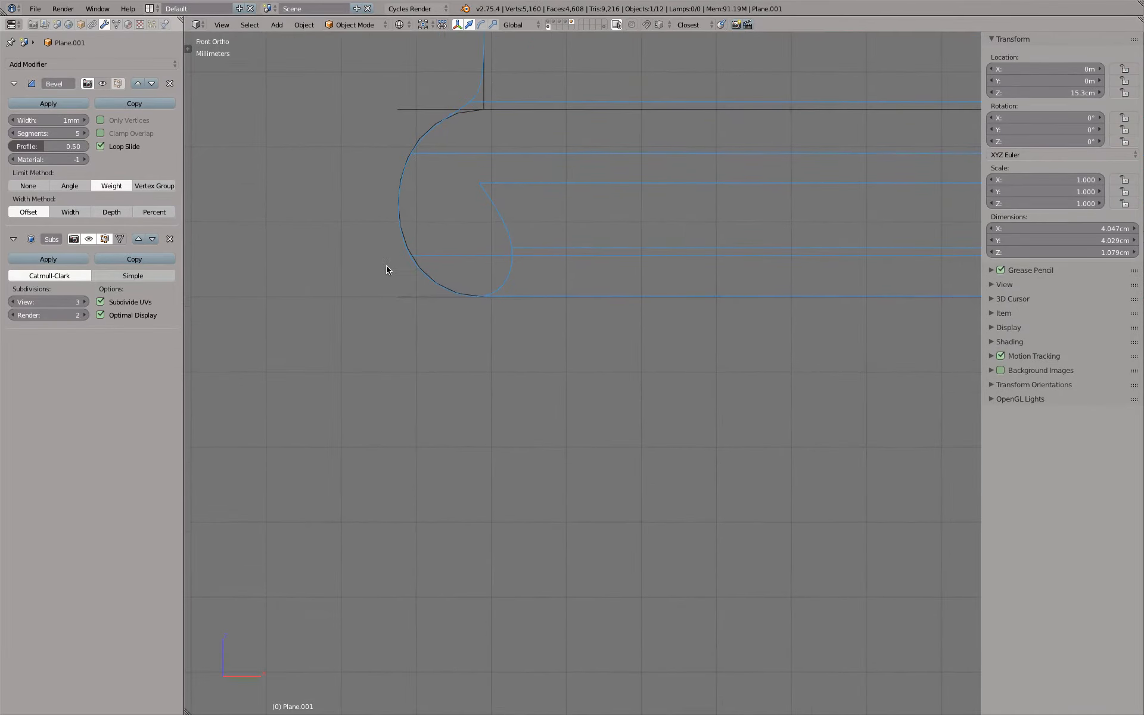
{"action": "scroll", "coordinate": [390, 265], "scroll_direction": "down", "scroll_amount": 11}
{"action": "key", "text": "z"}
{"action": "scroll", "coordinate": [529, 225], "scroll_direction": "up", "scroll_amount": 5}
{"action": "key", "text": "z"}
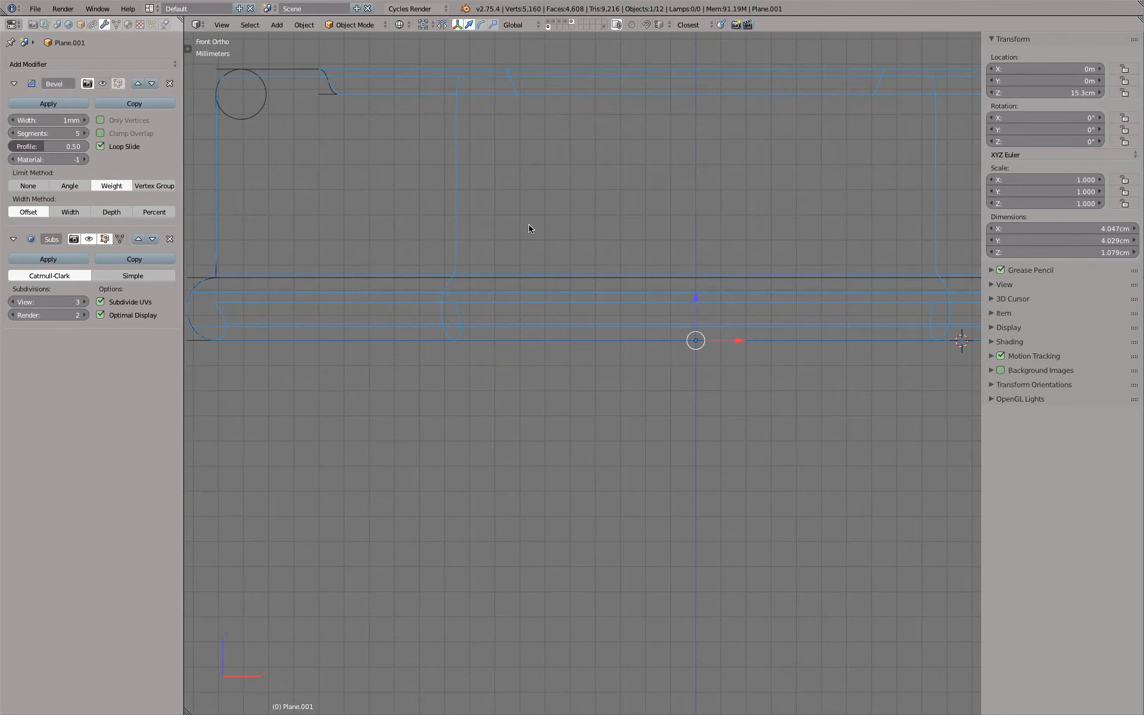
Enable the Bevel modifier's display in the viewport and edit mode, and check the cap's shaded profile from the front
{"action": "scroll", "coordinate": [529, 228], "scroll_direction": "down", "scroll_amount": 5}
{"action": "mouse_move", "coordinate": [549, 248]}
{"action": "middle_mouse_down"}
{"action": "mouse_move", "coordinate": [554, 237]}
{"action": "mouse_move", "coordinate": [539, 280]}
{"action": "middle_mouse_up"}
{"action": "key", "text": "z"}
{"action": "scroll", "coordinate": [542, 281], "scroll_direction": "down", "scroll_amount": 2}
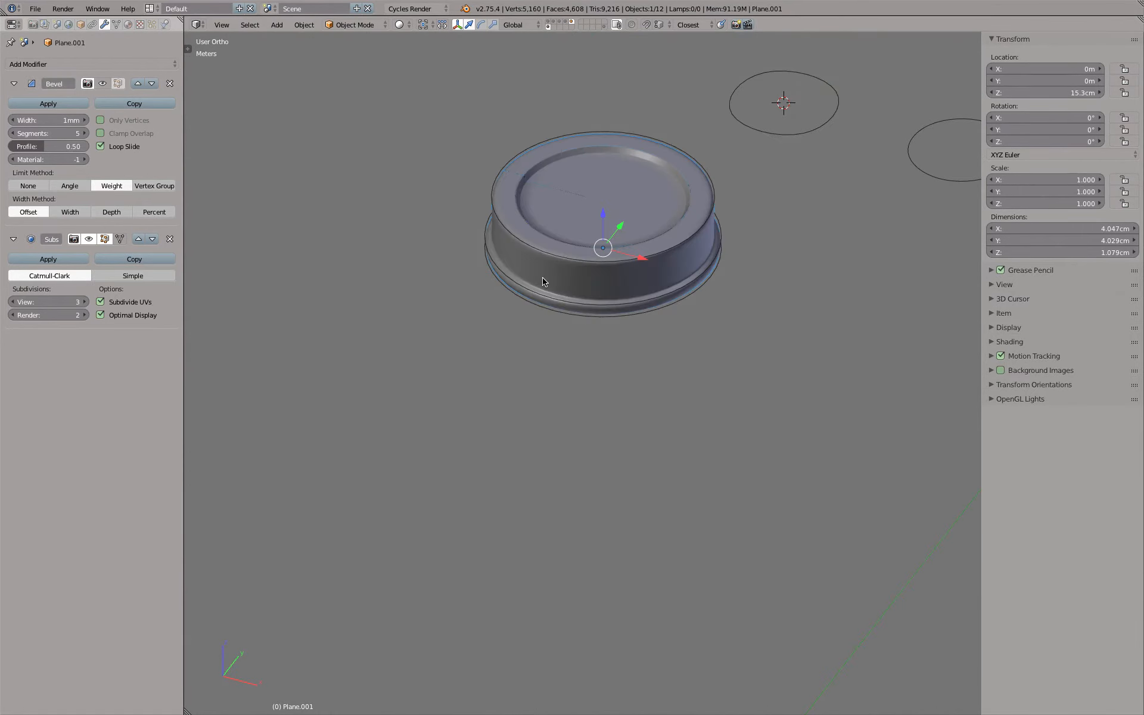
{"action": "key", "text": "KP_1"}
{"action": "scroll", "coordinate": [425, 192], "scroll_direction": "up", "scroll_amount": 8}
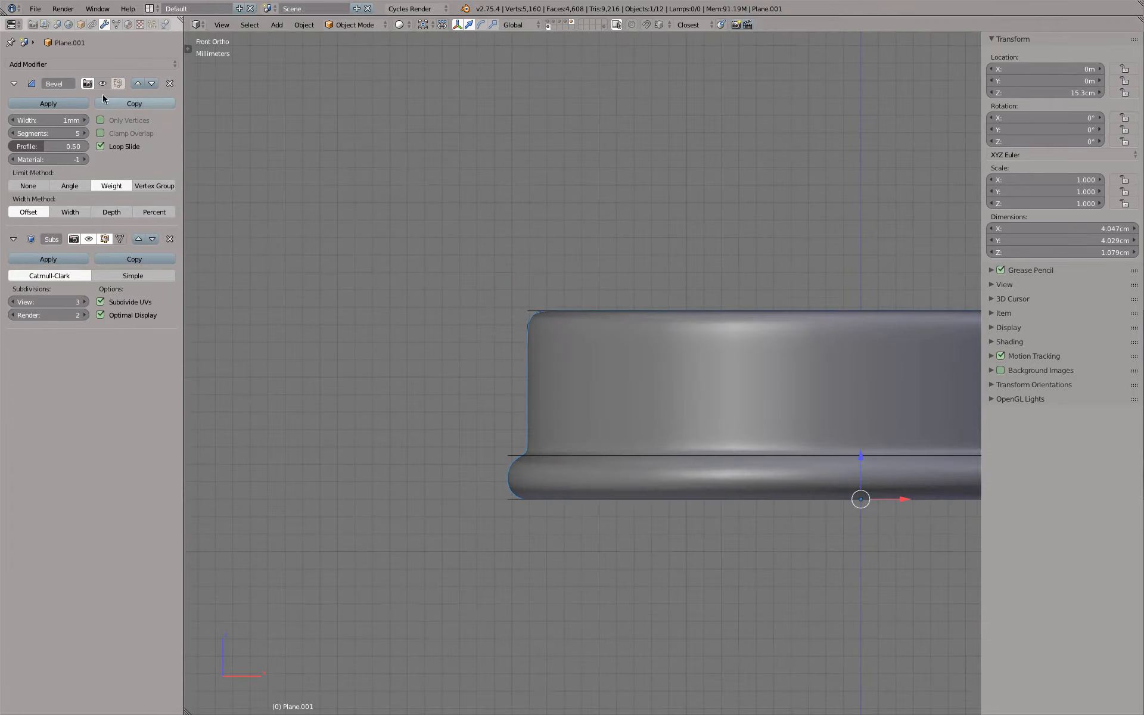
{"action": "scroll", "coordinate": [641, 301], "scroll_direction": "up", "scroll_amount": 3}
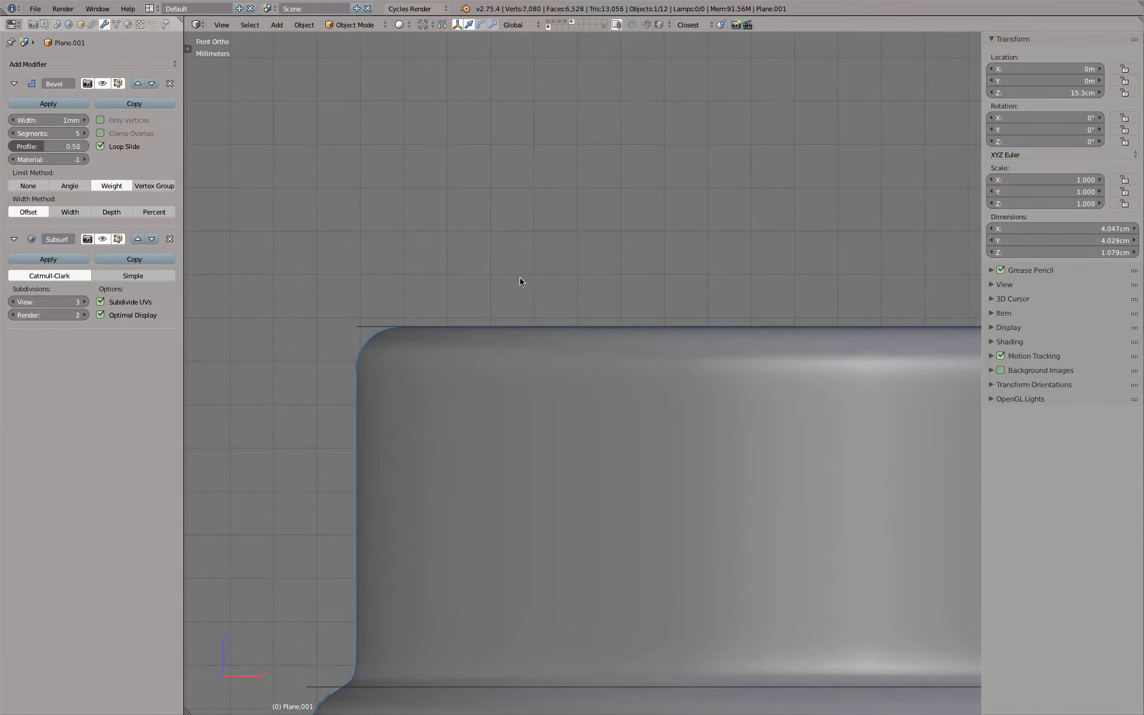
{"action": "scroll", "coordinate": [562, 291], "scroll_direction": "down", "scroll_amount": 3}
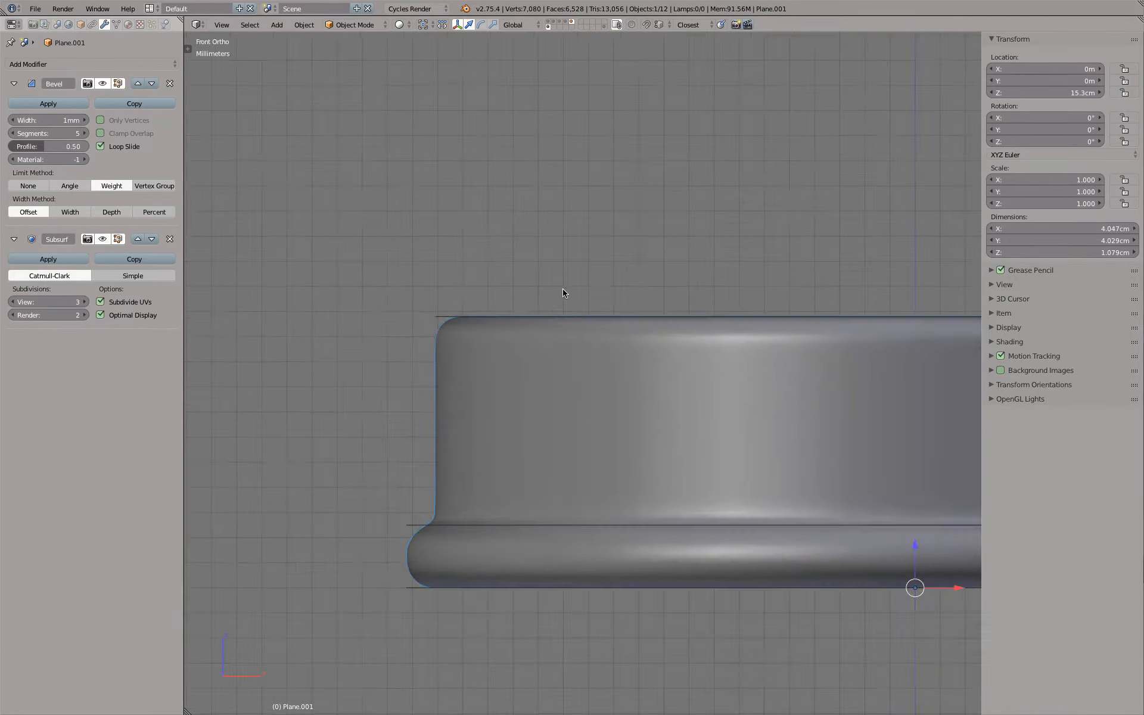
Select the upper and lower edge loops of the cap's top recess and set their mean crease to 0
{"action": "middle_click_drag", "start_coordinate": [563, 291], "coordinate": [595, 301]}
{"action": "scroll", "coordinate": [596, 298], "scroll_direction": "up", "scroll_amount": 5}
{"action": "middle_click_drag", "start_coordinate": [621, 240], "coordinate": [539, 238]}
{"action": "key", "text": "Tab"}
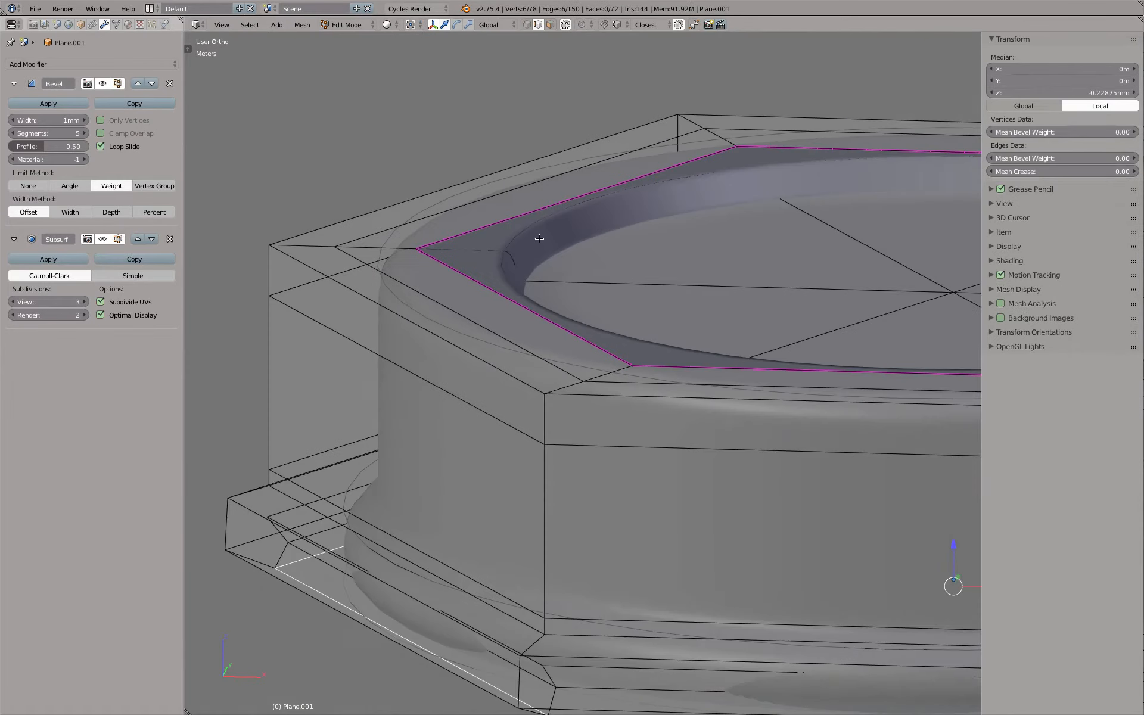
{"action": "key", "text": "z"}
{"action": "right_click", "coordinate": [566, 237], "text": "alt"}
{"action": "right_click", "coordinate": [565, 205], "text": "alt+shift"}
{"action": "left_click", "coordinate": [1065, 172]}
{"action": "type", "text": "0"}
{"action": "key", "text": "Return"}
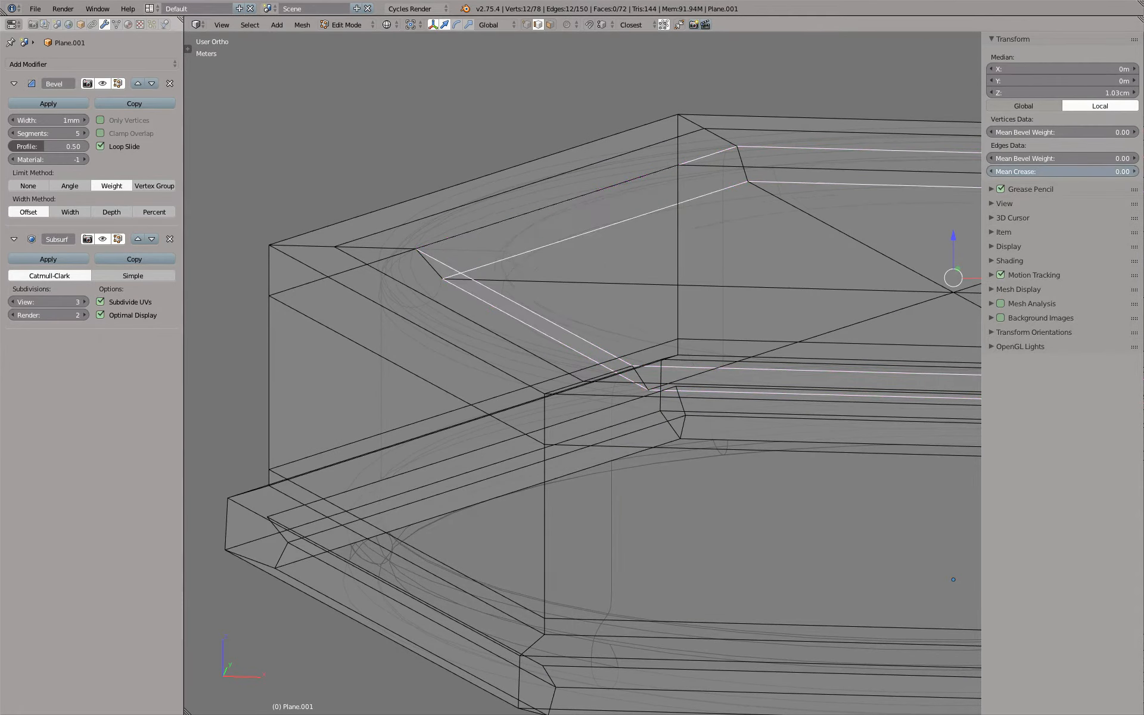
Set the two recess loops' mean edge bevel weight to 0.25 and check the shaded cap
{"action": "left_click", "coordinate": [1038, 157]}
{"action": "key", "text": "Return"}
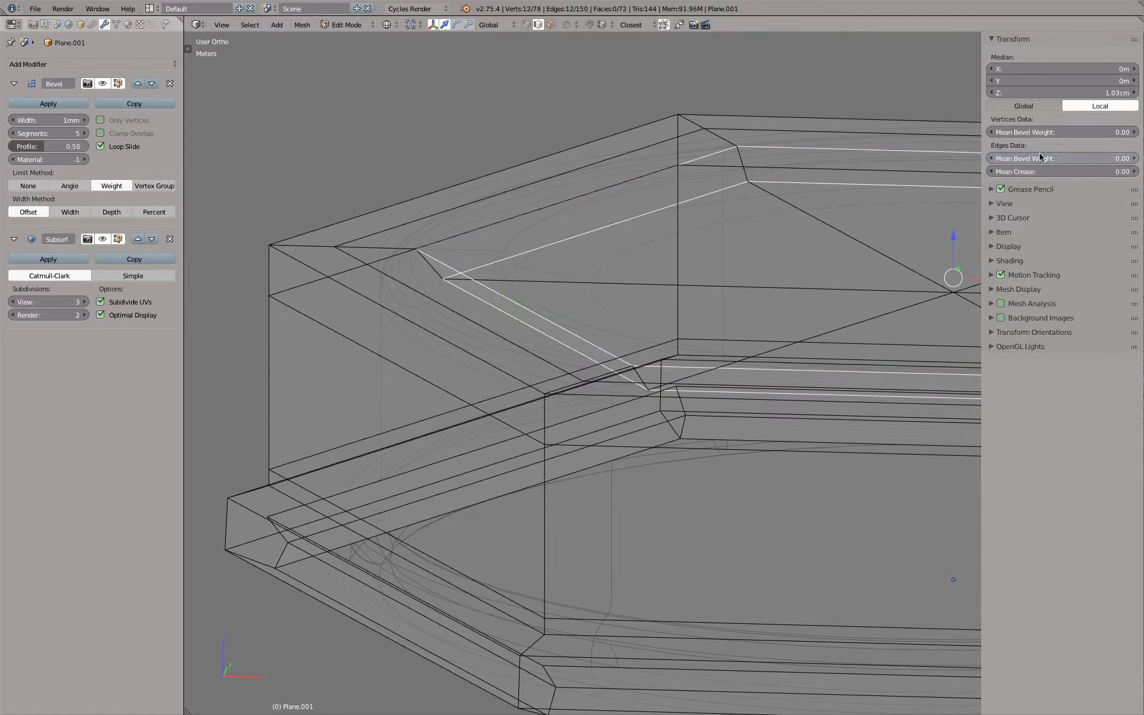
{"action": "left_click", "coordinate": [1040, 156]}
{"action": "type", "text": ".25"}
{"action": "key", "text": "Return"}
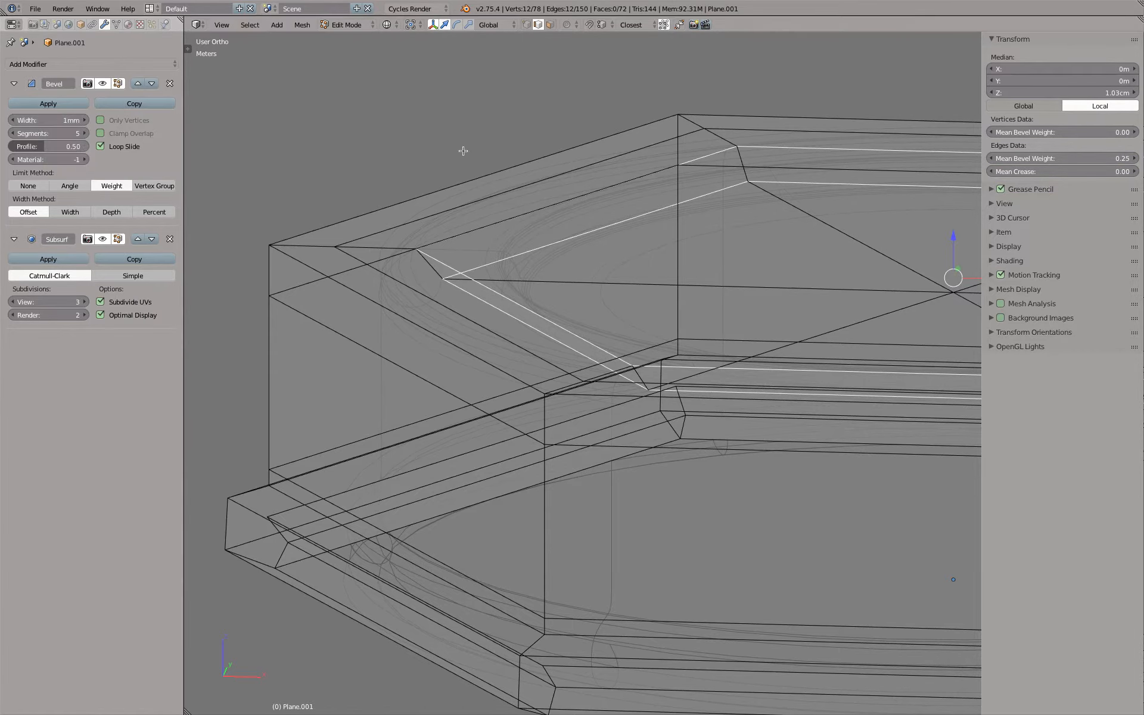
{"action": "key", "text": "Tab"}
{"action": "key", "text": "z"}
{"action": "scroll", "coordinate": [603, 219], "scroll_direction": "down", "scroll_amount": 1}
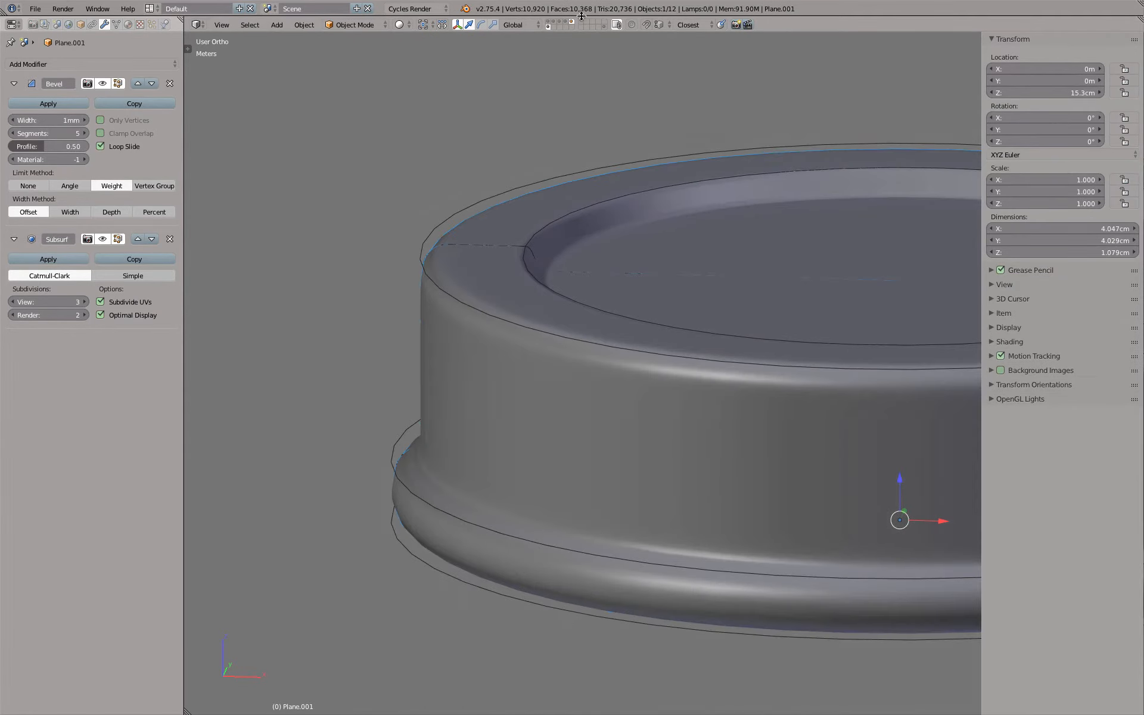
Isolate the cap in local view and set the two recess loops' mean edge bevel weight to 0.50
{"action": "key", "text": "KP_Divide"}
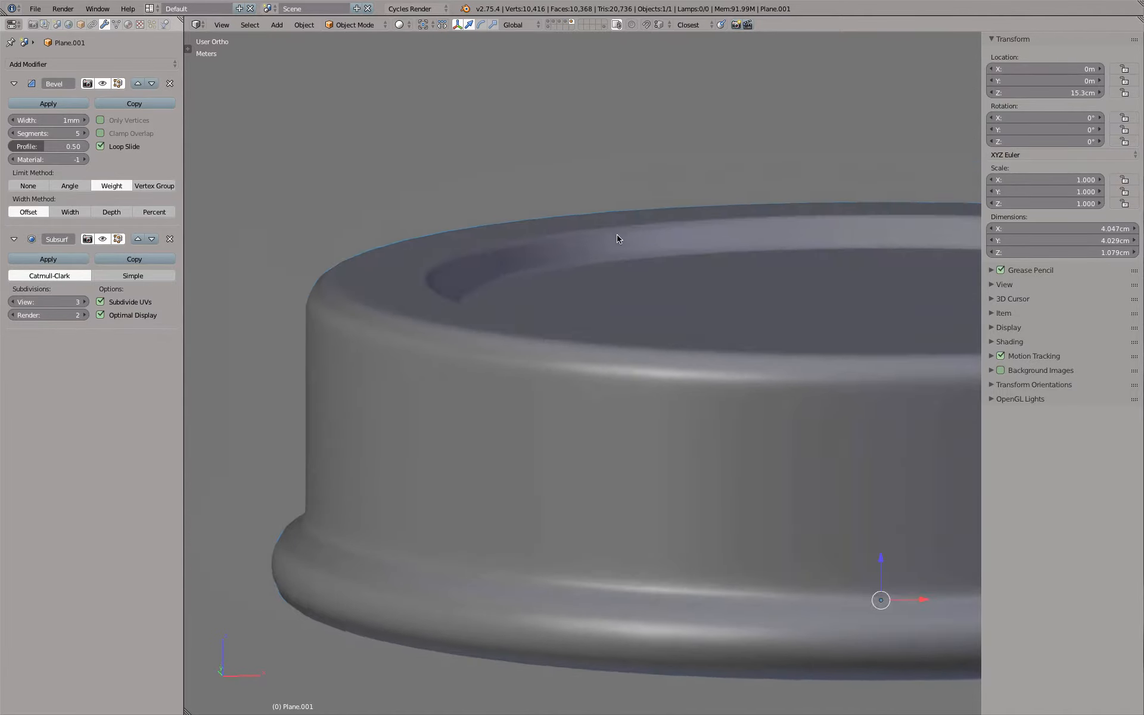
{"action": "middle_click_drag", "start_coordinate": [617, 239], "coordinate": [618, 242]}
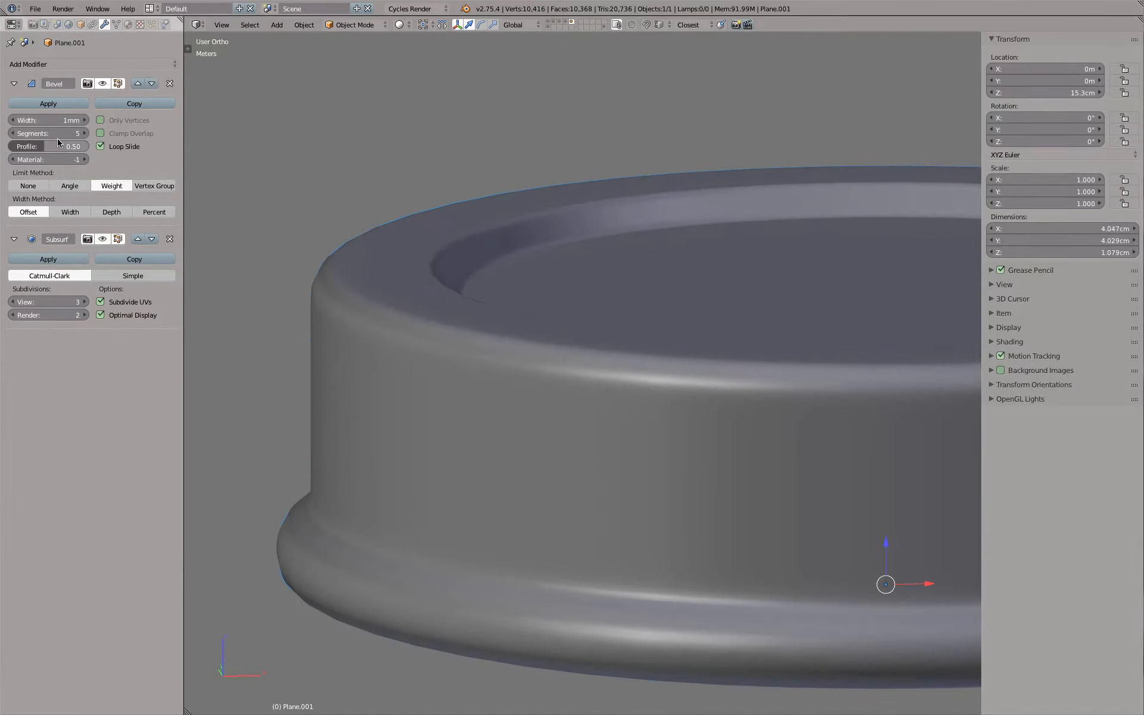
{"action": "key", "text": "Tab"}
{"action": "left_click", "coordinate": [1045, 158]}
{"action": "type", "text": "0.5"}
{"action": "key", "text": "Return"}
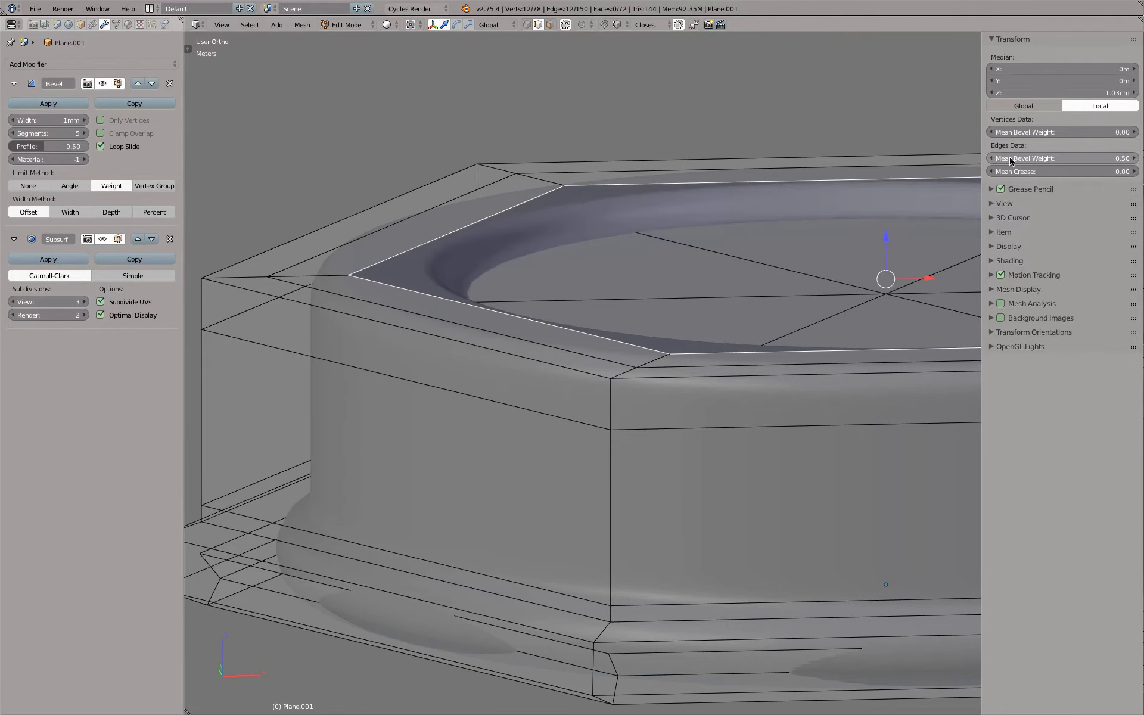
{"action": "key", "text": "z"}
{"action": "scroll", "coordinate": [599, 240], "scroll_direction": "up", "scroll_amount": 1}
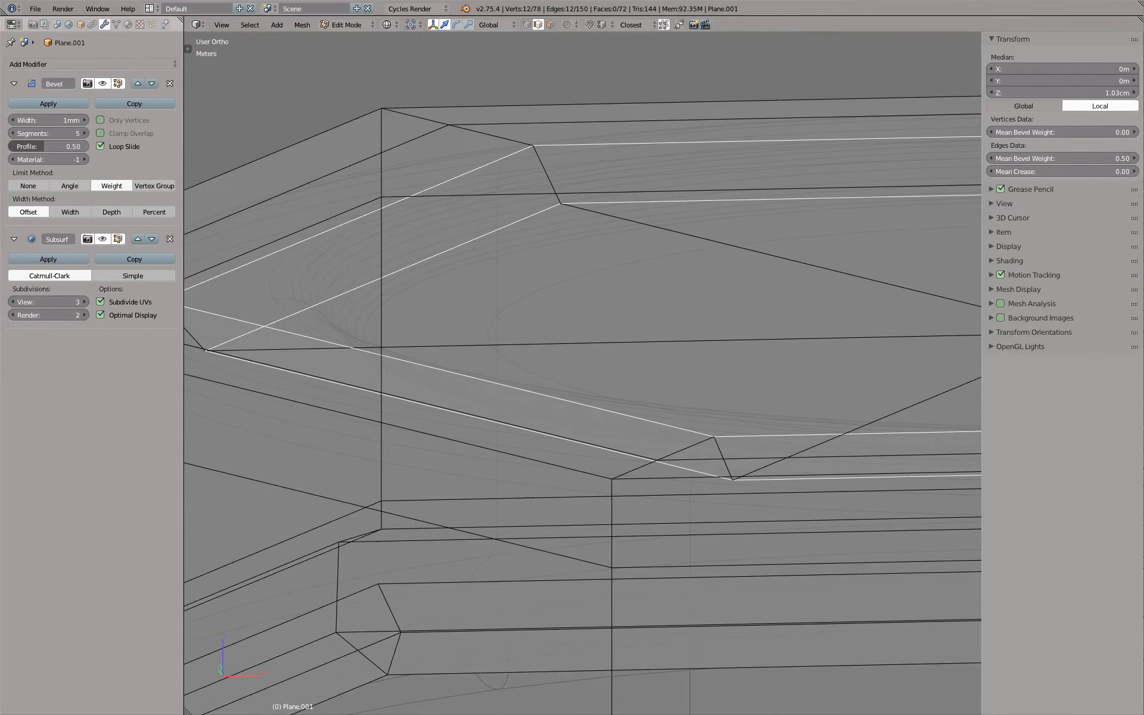
Set the two recess loops' mean edge bevel weight to 0.40 and compare the rounding in shaded and wireframe display
{"action": "left_click", "coordinate": [1064, 157]}
{"action": "key", "text": "BackSpace"}
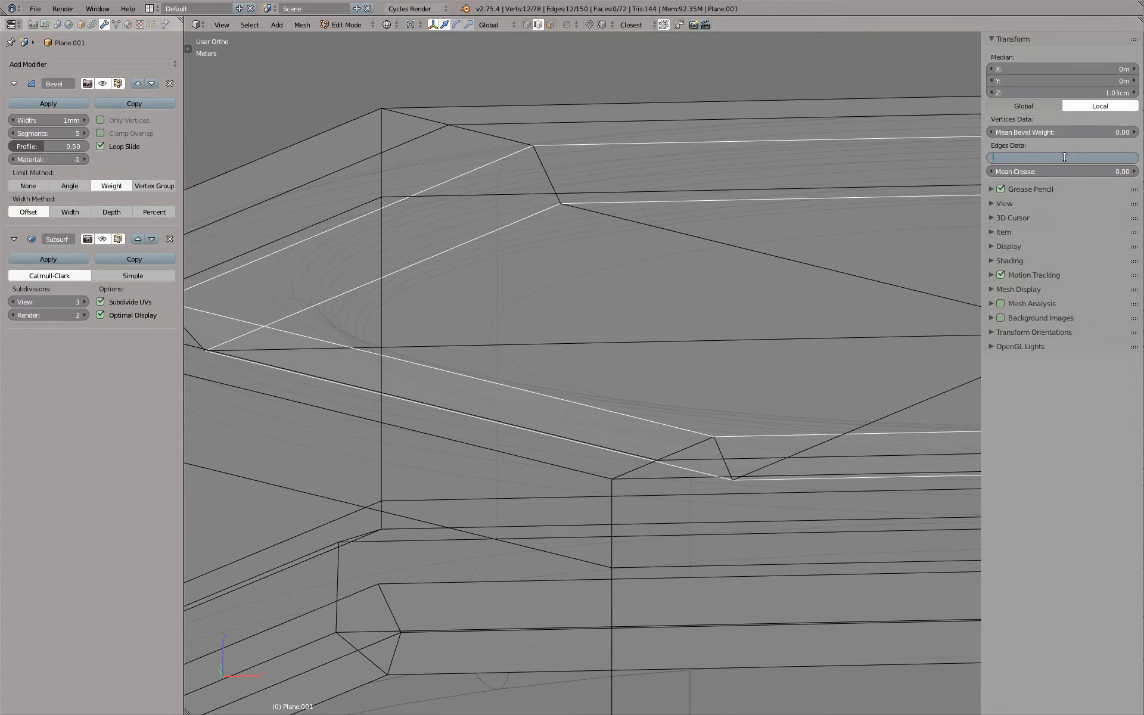
{"action": "type", "text": ".4"}
{"action": "key", "text": "Return"}
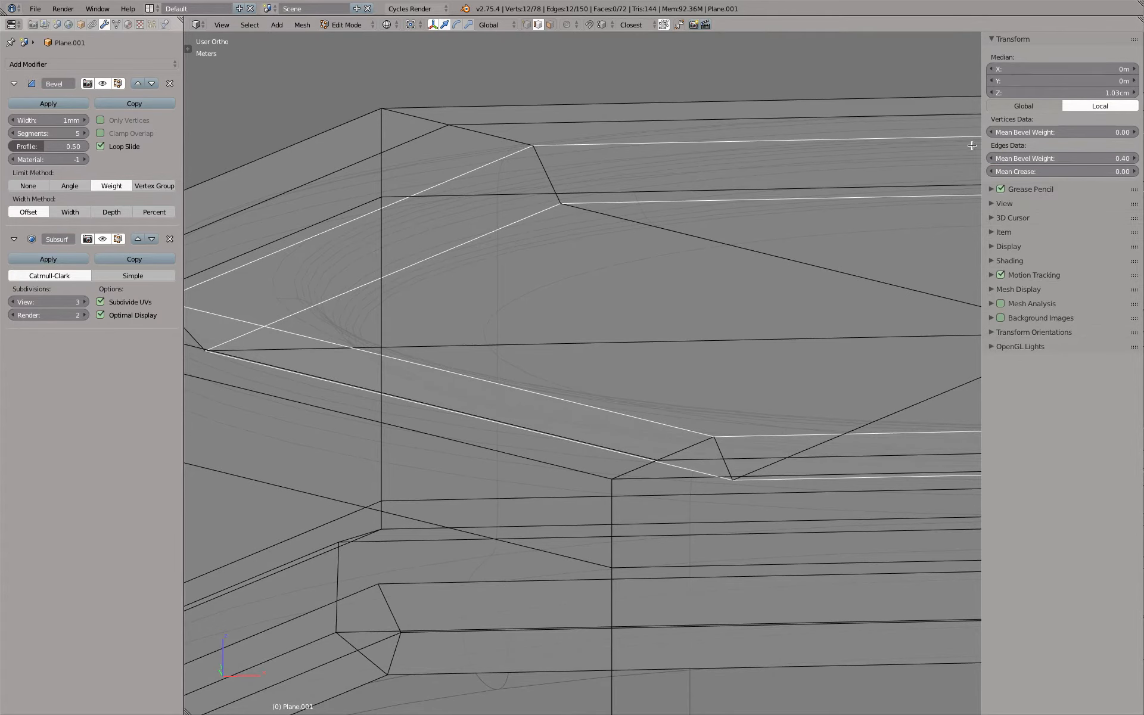
{"action": "key", "text": "z"}
{"action": "scroll", "coordinate": [527, 209], "scroll_direction": "down", "scroll_amount": 2}
{"action": "scroll", "coordinate": [527, 208], "scroll_direction": "up", "scroll_amount": 1}
{"action": "key", "text": "z"}
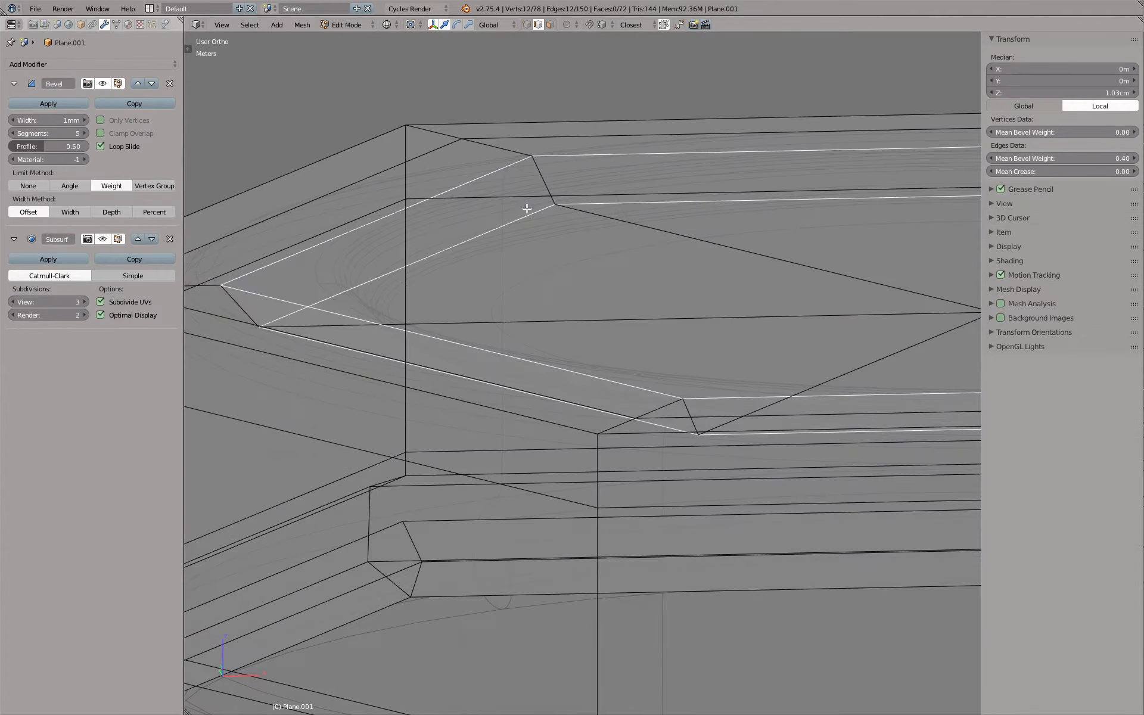
Leave mesh editing, raise the Subsurf viewport subdivisions to 4 and inspect the shaded top recess
{"action": "key", "text": "Tab"}
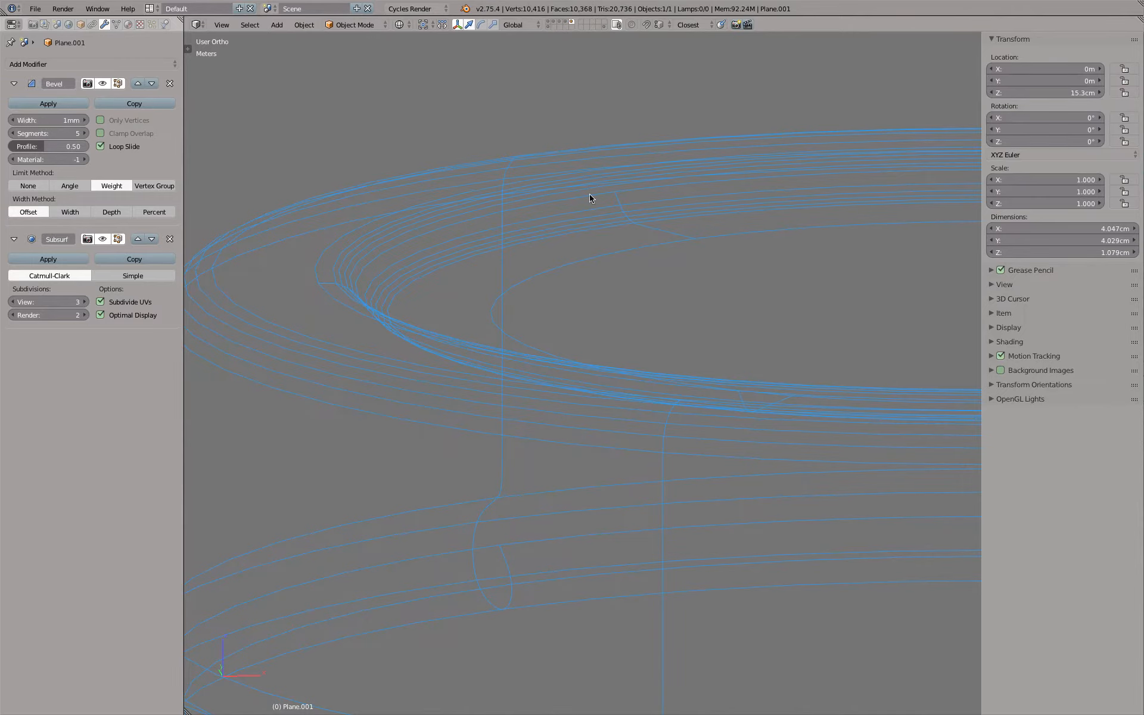
{"action": "key", "text": "z"}
{"action": "middle_click_drag", "start_coordinate": [626, 268], "coordinate": [513, 251]}
{"action": "left_click", "coordinate": [85, 301]}
{"action": "middle_click_drag", "start_coordinate": [312, 289], "coordinate": [629, 373]}
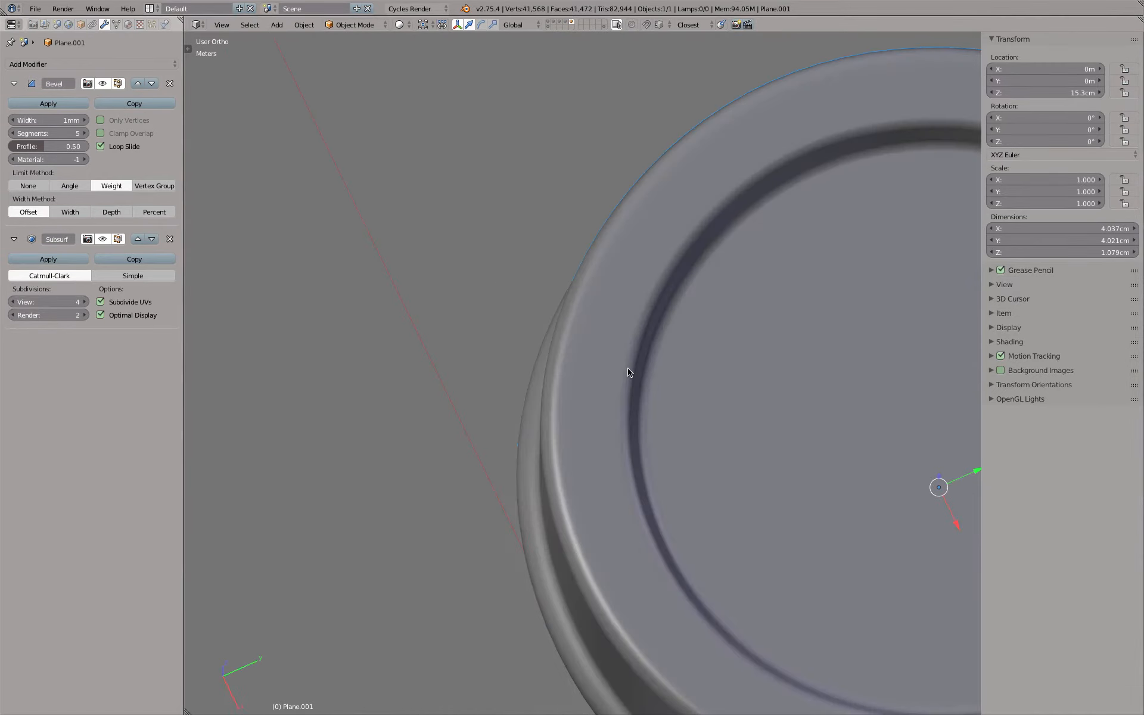
Clip the top view to a narrow strip across the cap's edge, examine the cross-section from the front, and clear the clipping
{"action": "key", "text": "KP_7"}
{"action": "scroll", "coordinate": [620, 370], "scroll_direction": "down", "scroll_amount": 4}
{"action": "scroll", "coordinate": [595, 280], "scroll_direction": "up", "scroll_amount": 1}
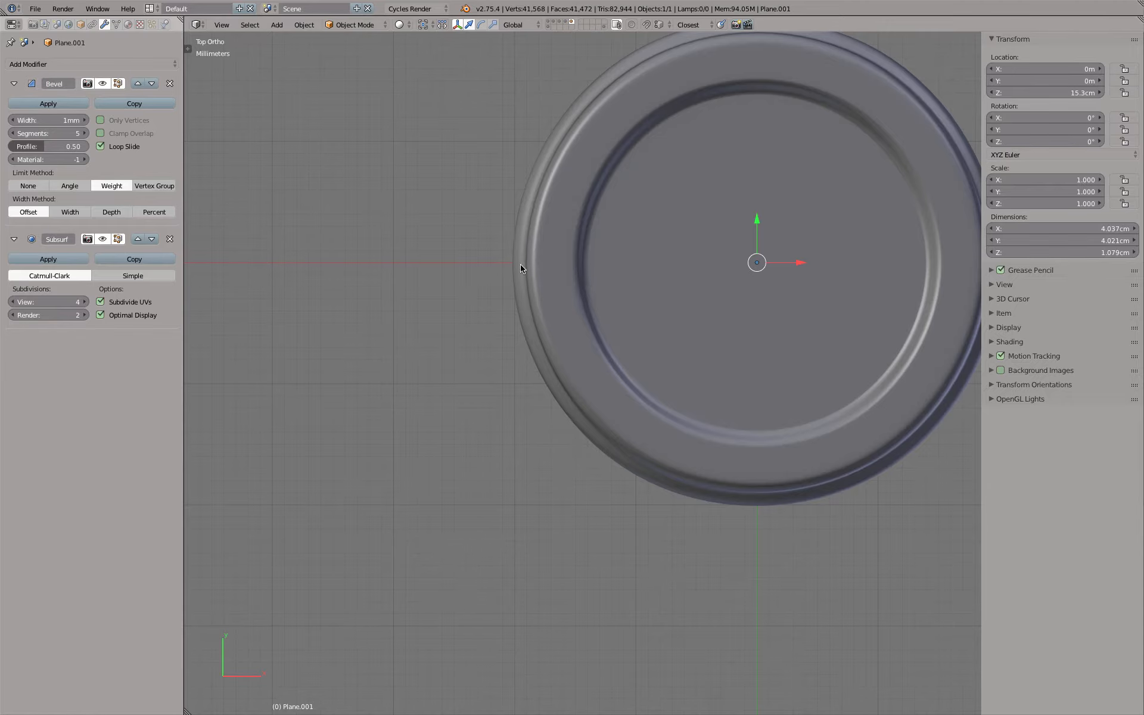
{"action": "key", "text": "b"}
{"action": "left_click_drag", "start_coordinate": [466, 243], "coordinate": [624, 266]}
{"action": "key", "text": "KP_1"}
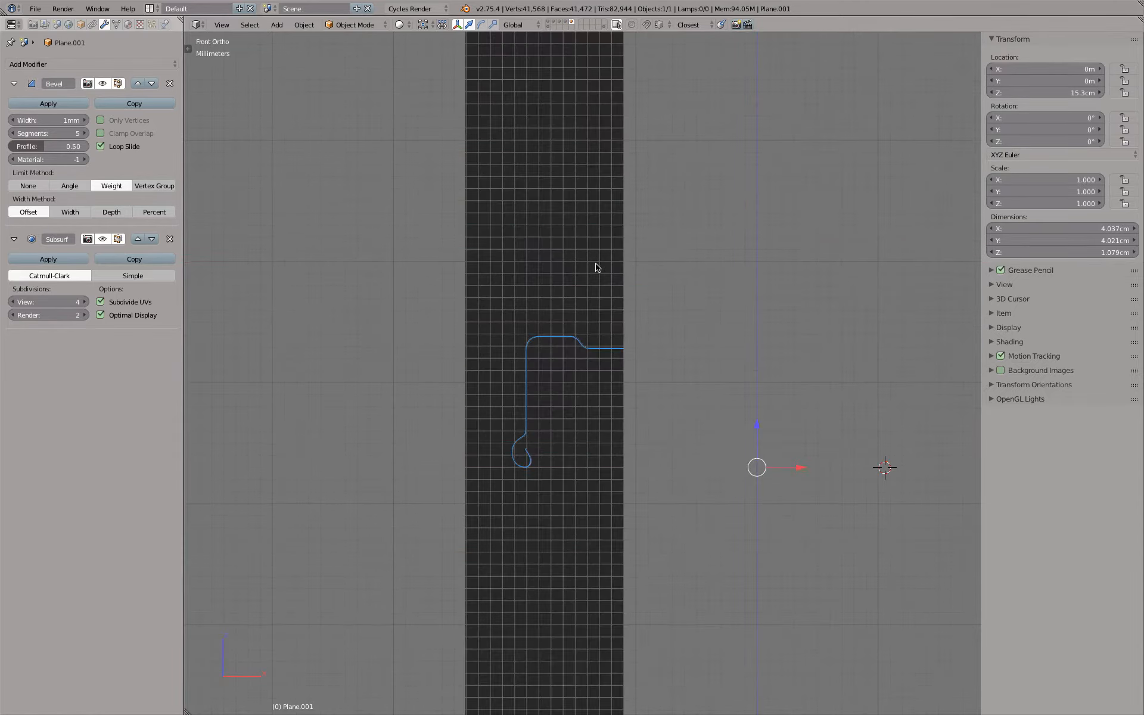
{"action": "scroll", "coordinate": [594, 265], "scroll_direction": "up", "scroll_amount": 6}
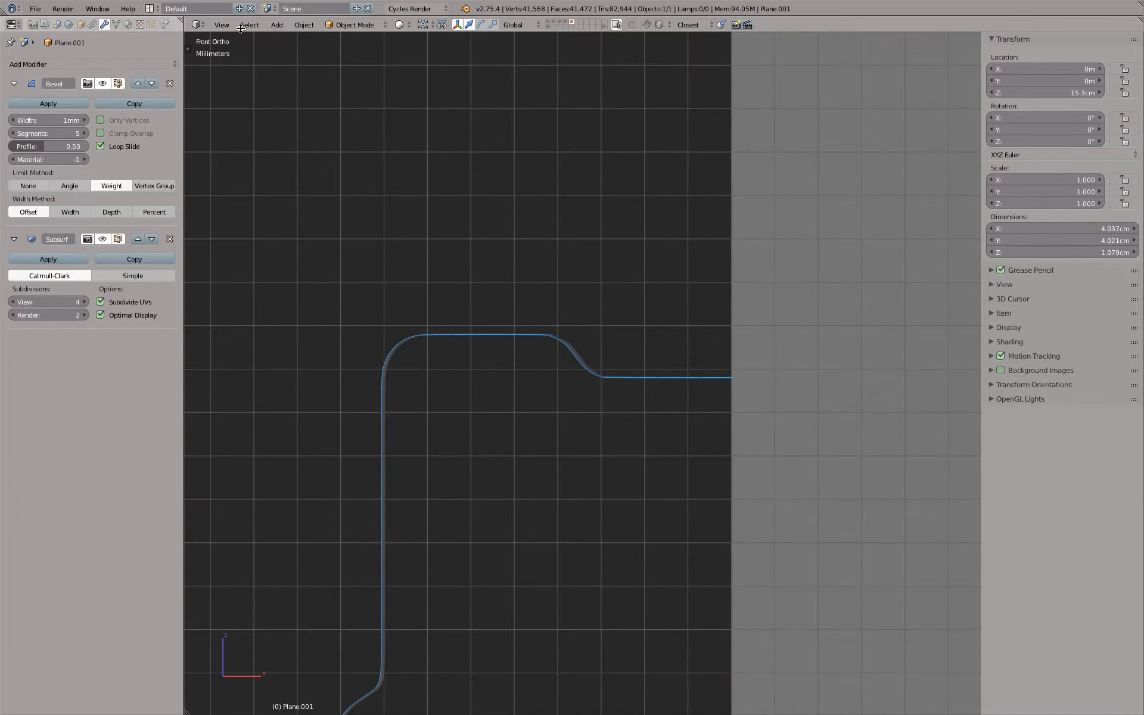
{"action": "left_click", "coordinate": [222, 26]}
{"action": "key", "text": "alt+b"}
{"action": "scroll", "coordinate": [526, 264], "scroll_direction": "down", "scroll_amount": 4}
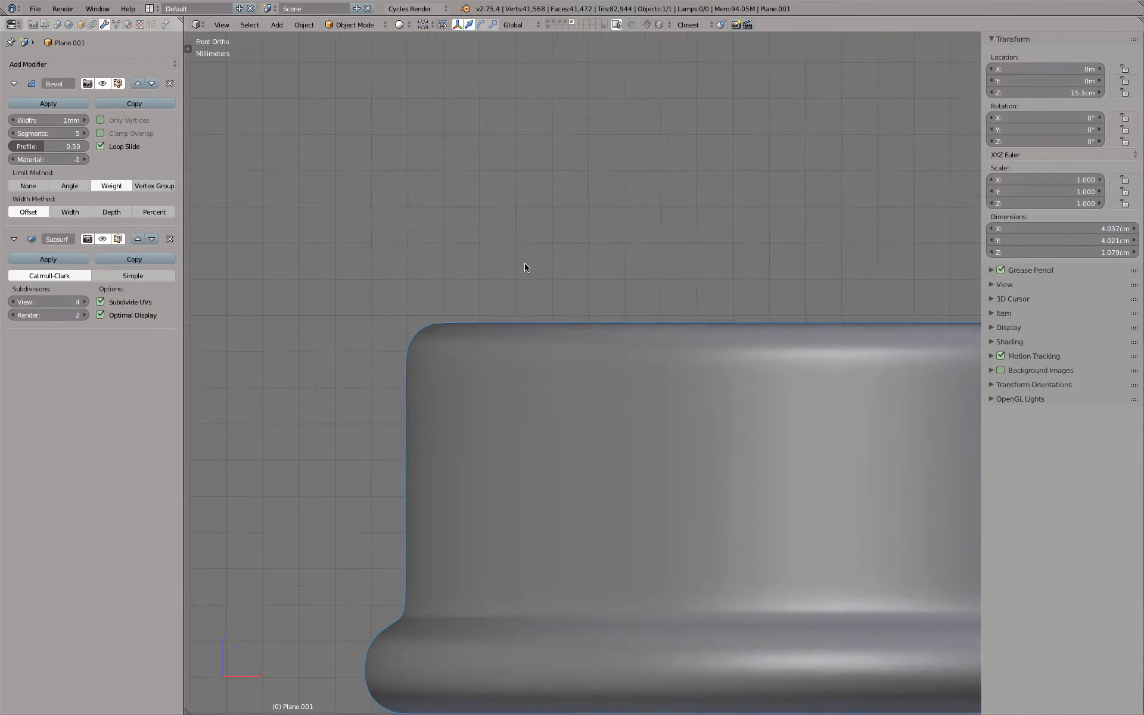
Clip the front view to a section of the cap's side wall, inspect it at an angle, and clear the clipping
{"action": "key", "text": "b"}
{"action": "left_click_drag", "start_coordinate": [410, 303], "coordinate": [506, 529]}
{"action": "middle_click_drag", "start_coordinate": [549, 442], "coordinate": [670, 294]}
{"action": "key", "text": "alt+b"}
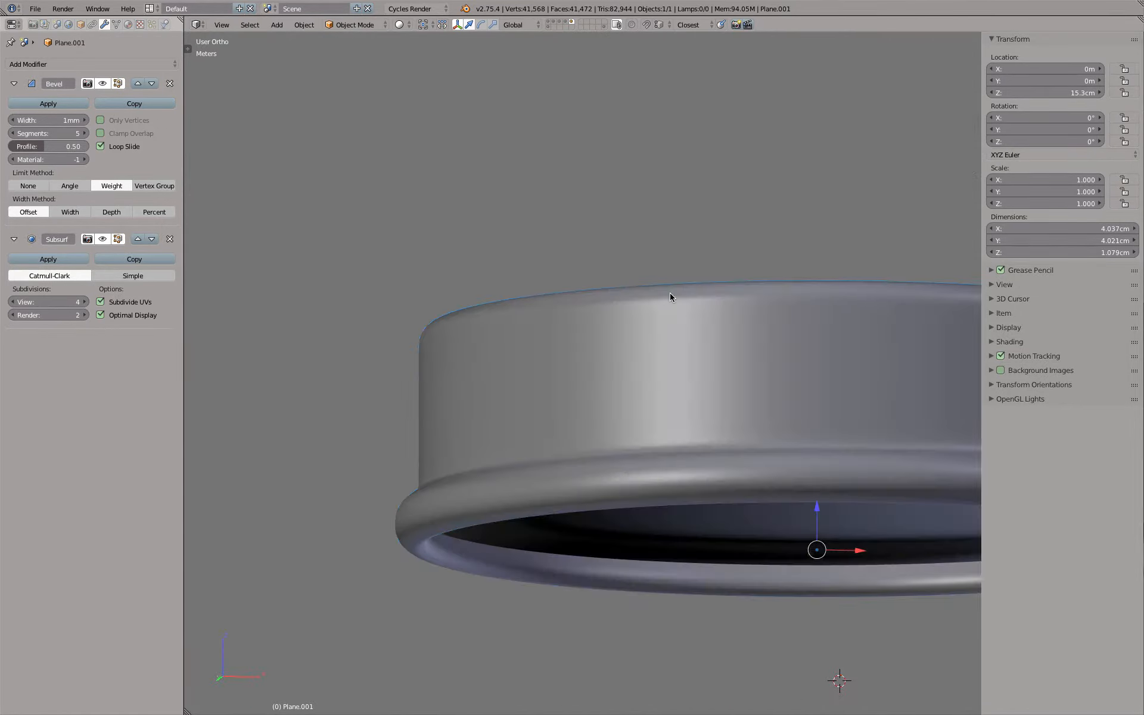
Add a Solidify modifier to the cap with a thickness of 0.1 mm
{"action": "key", "text": "KP_1"}
{"action": "scroll", "coordinate": [669, 292], "scroll_direction": "down", "scroll_amount": 5}
{"action": "middle_click_drag", "start_coordinate": [673, 295], "coordinate": [558, 299], "text": "shift"}
{"action": "scroll", "coordinate": [559, 302], "scroll_direction": "up", "scroll_amount": 4}
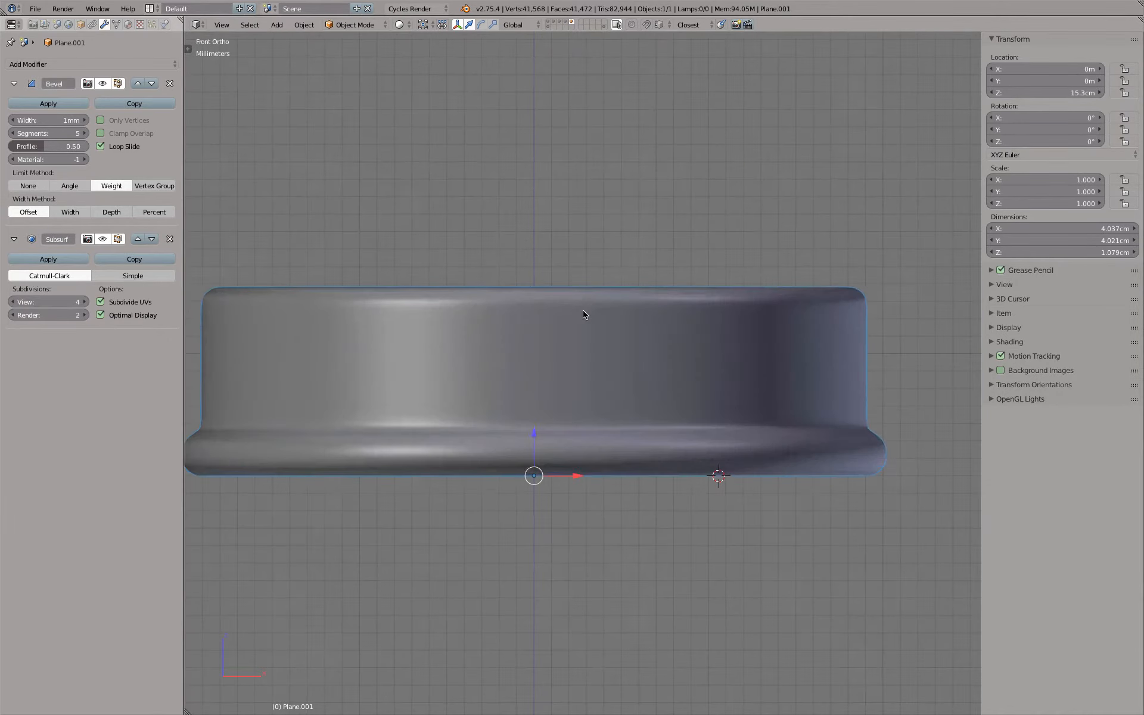
{"action": "key", "text": "z"}
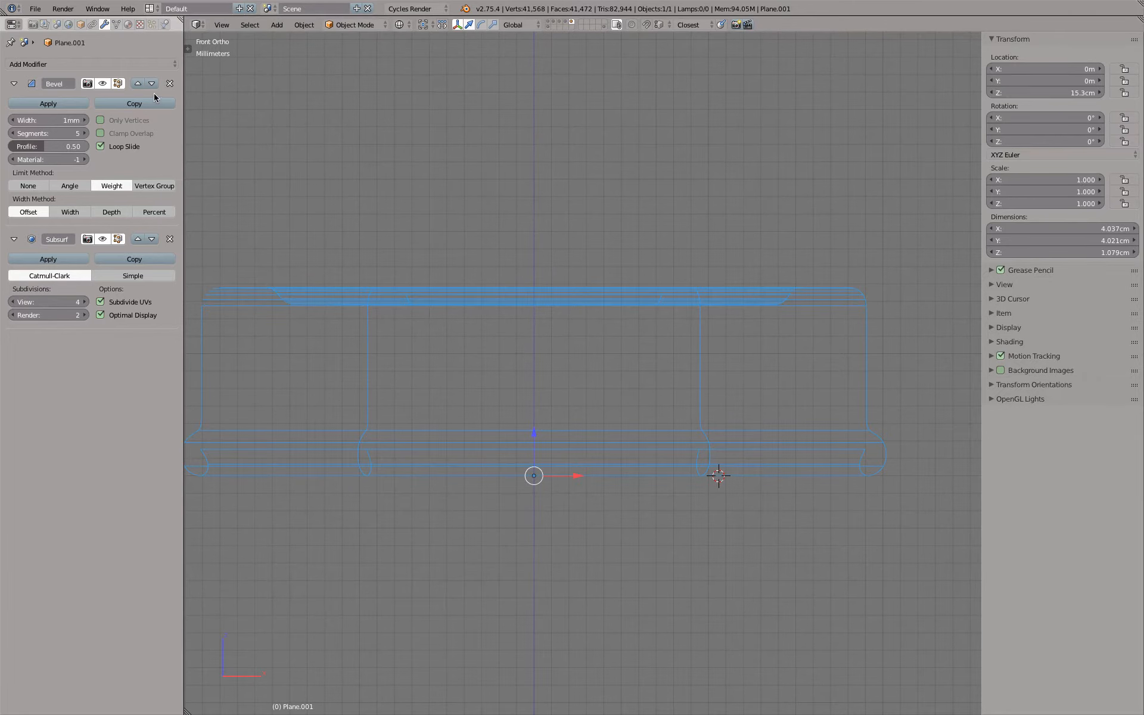
{"action": "left_click", "coordinate": [108, 62]}
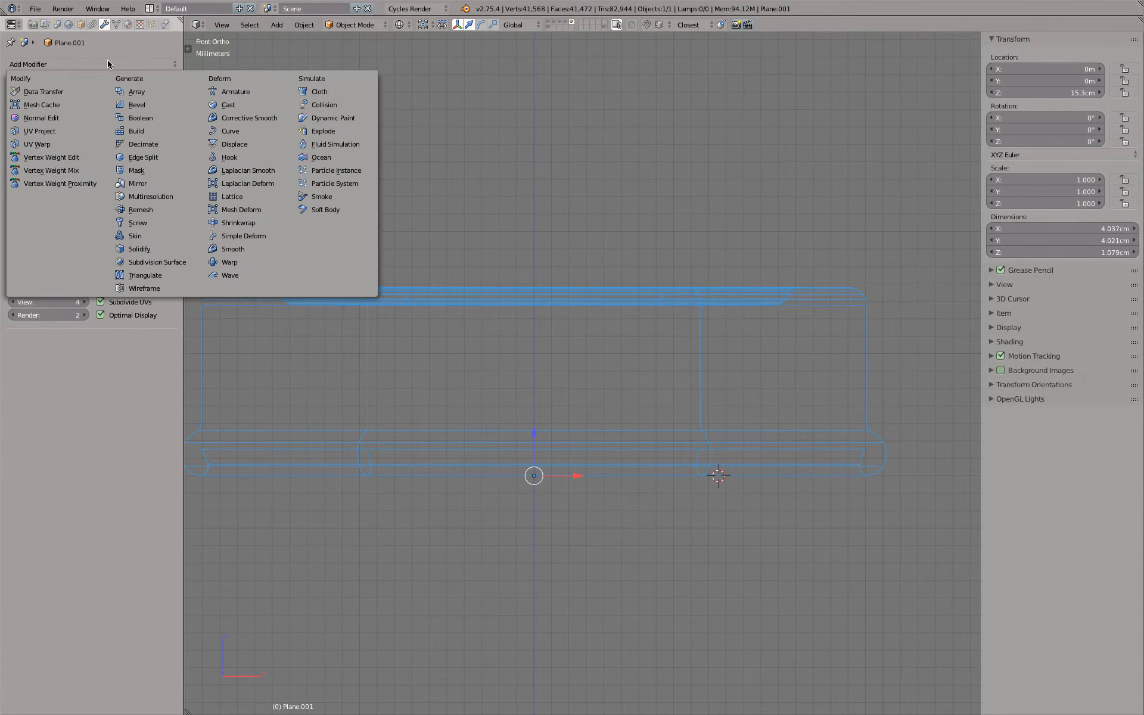
{"action": "left_click", "coordinate": [171, 247]}
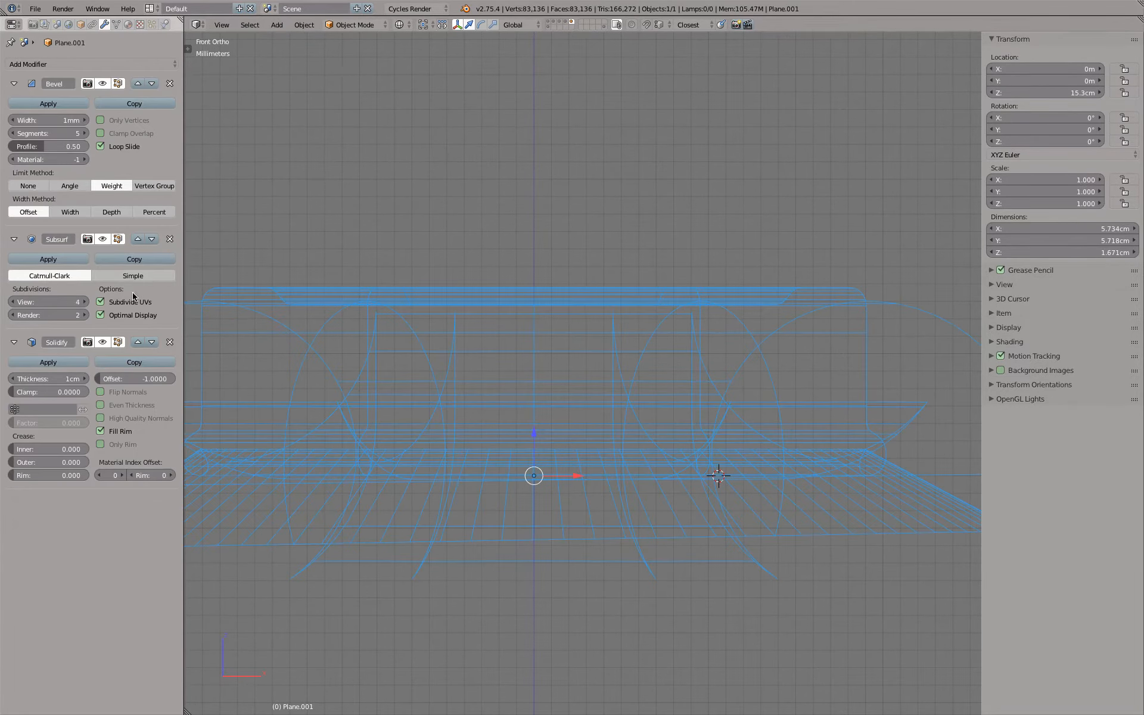
{"action": "left_click", "coordinate": [47, 378]}
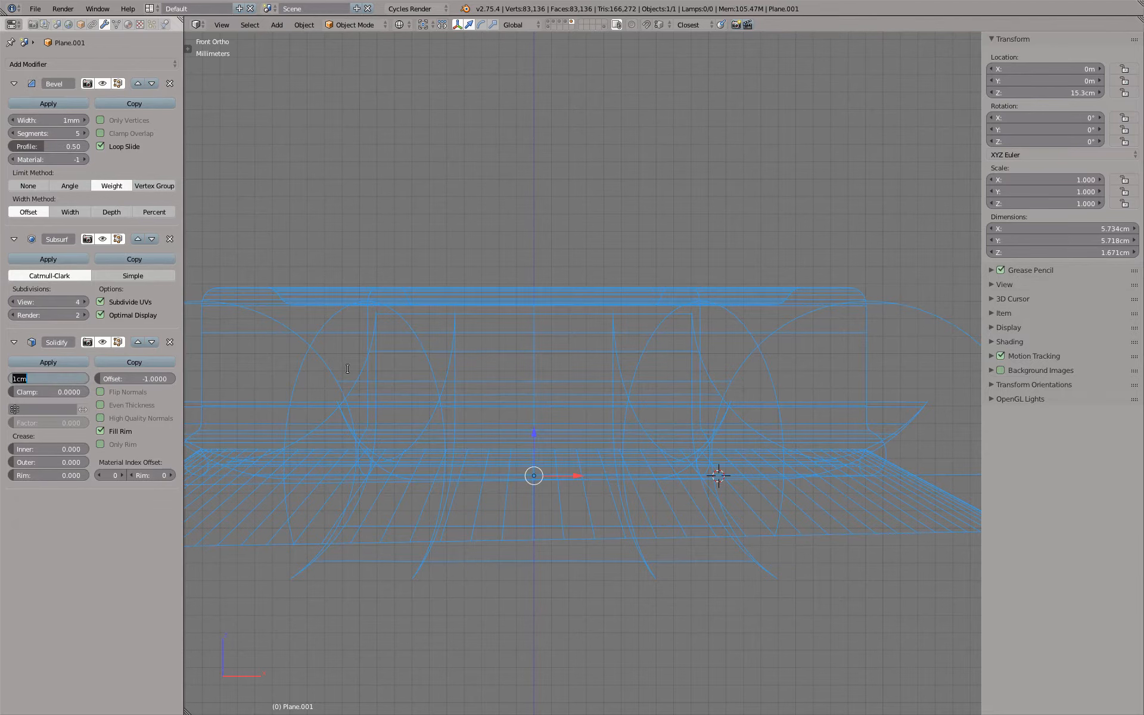
{"action": "key", "text": "BackSpace"}
{"action": "type", "text": ".1mm"}
{"action": "key", "text": "Return"}
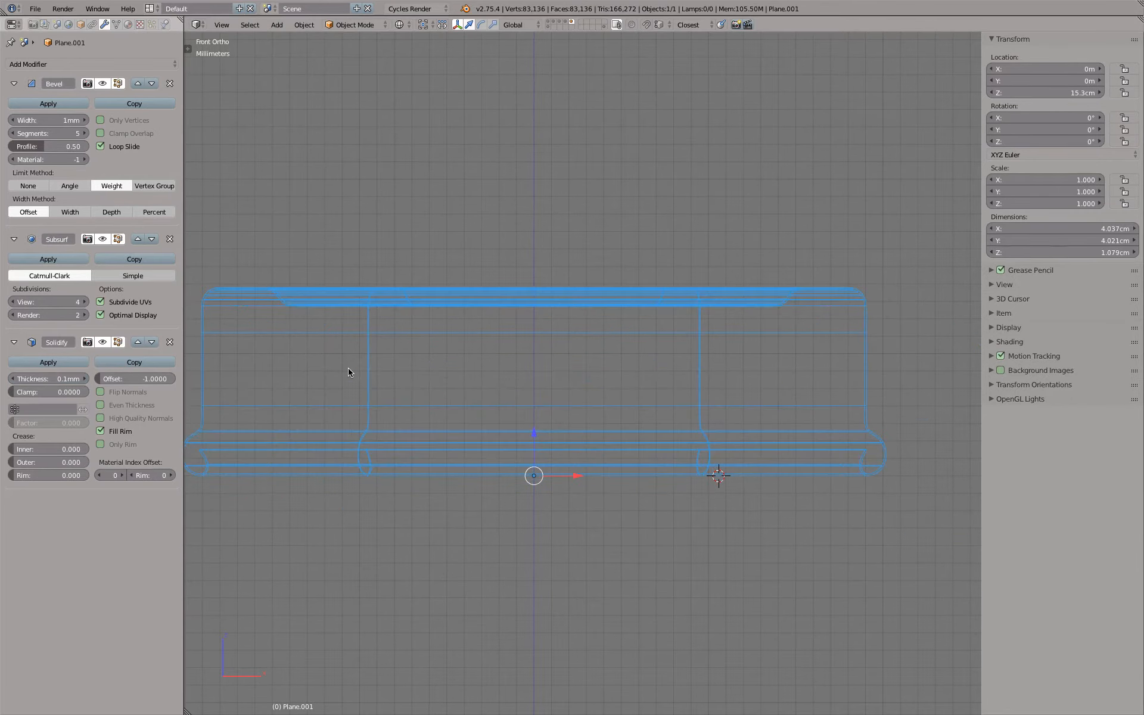
Enable Even Thickness and High Quality Normals on the Solidify modifier and inspect the cap in wireframe and shaded display
{"action": "middle_click_drag", "start_coordinate": [281, 355], "coordinate": [362, 330], "text": "shift"}
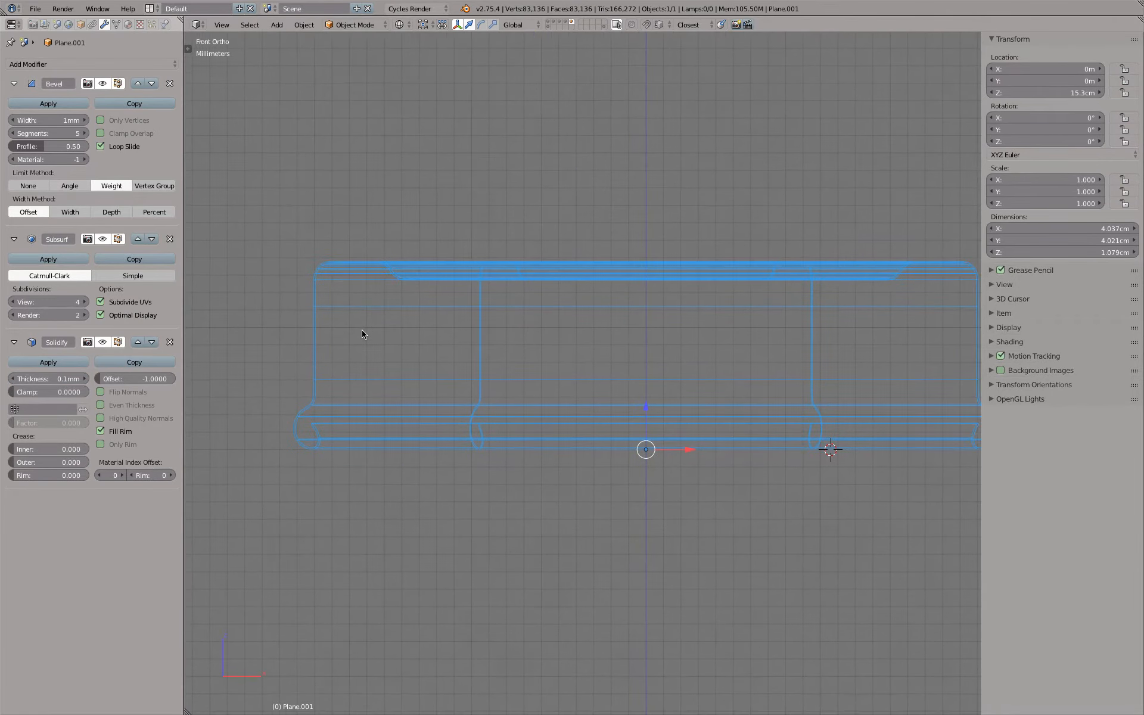
{"action": "left_click", "coordinate": [134, 404]}
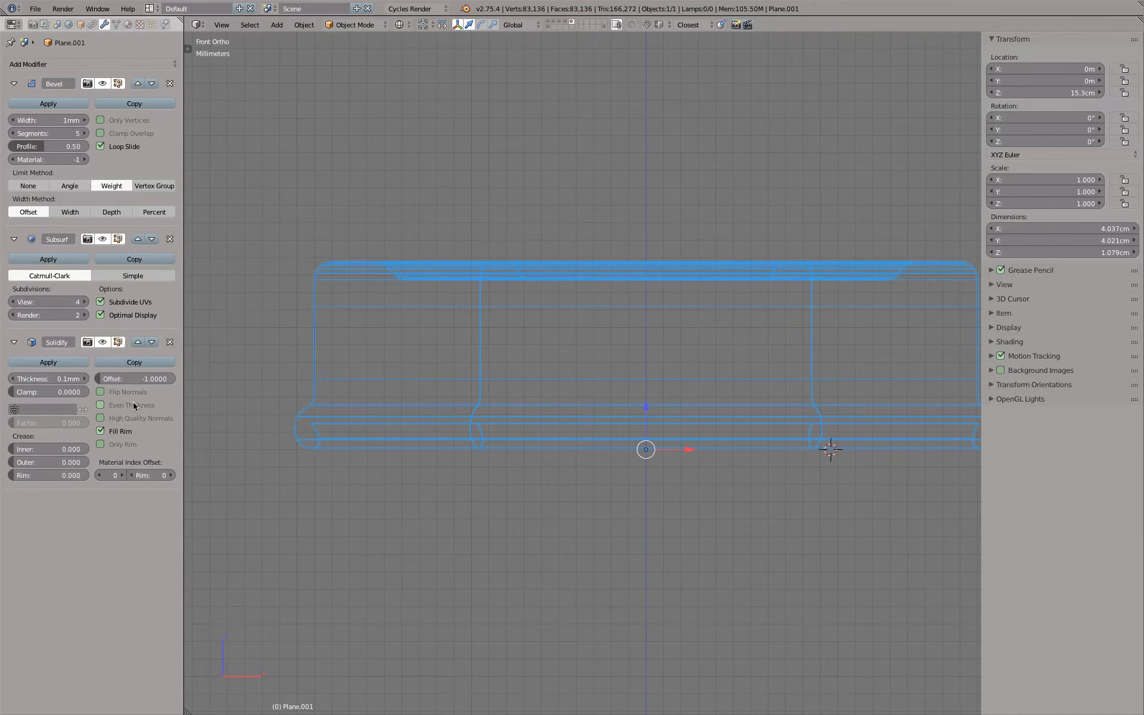
{"action": "left_click", "coordinate": [134, 418]}
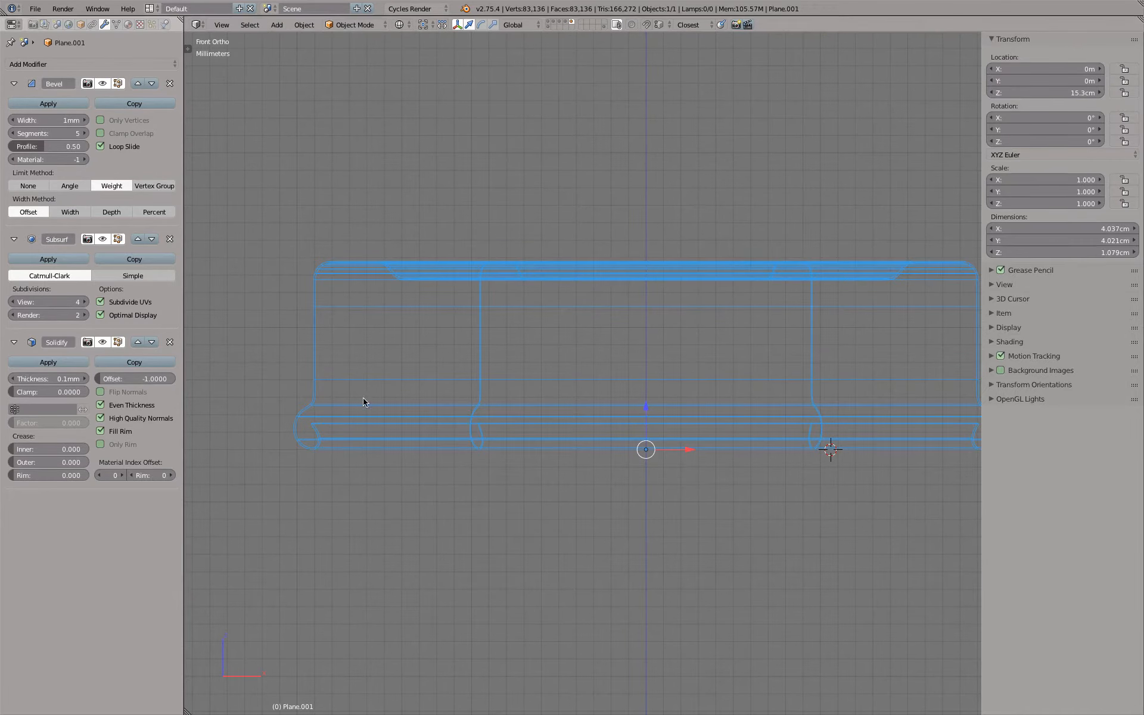
{"action": "scroll", "coordinate": [316, 408], "scroll_direction": "up", "scroll_amount": 5}
{"action": "scroll", "coordinate": [315, 413], "scroll_direction": "down", "scroll_amount": 4}
{"action": "scroll", "coordinate": [322, 414], "scroll_direction": "up", "scroll_amount": 2}
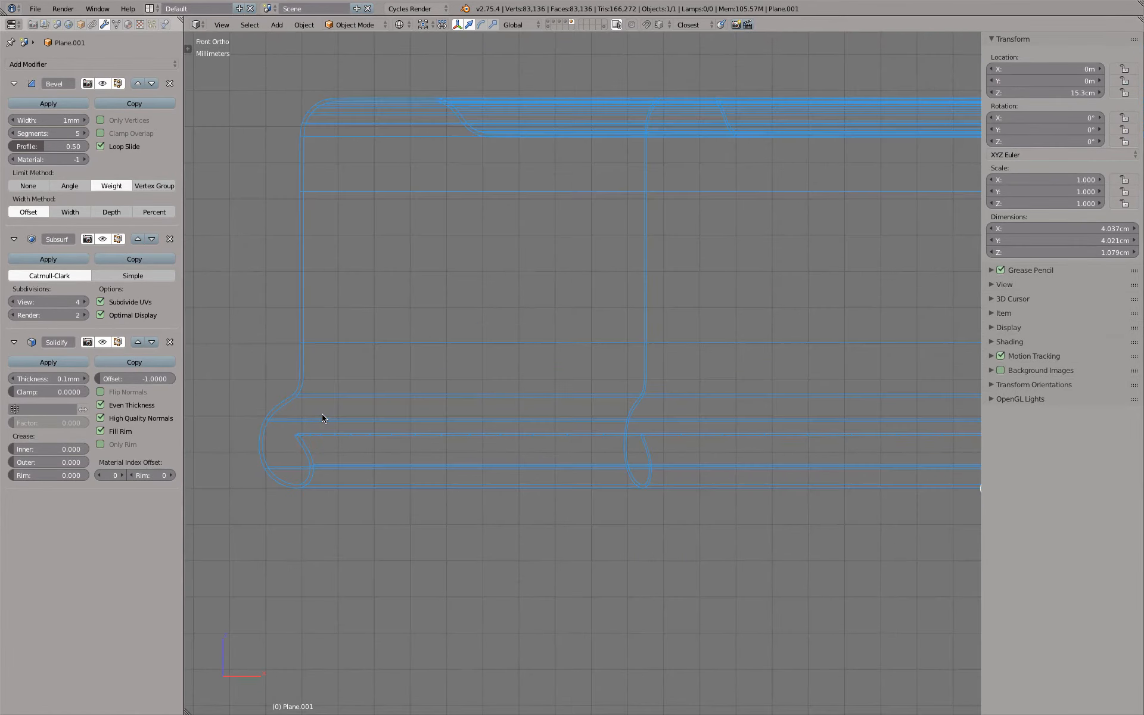
{"action": "scroll", "coordinate": [321, 413], "scroll_direction": "down", "scroll_amount": 3}
{"action": "key", "text": "z"}
{"action": "scroll", "coordinate": [417, 437], "scroll_direction": "down", "scroll_amount": 4}
{"action": "middle_click_drag", "start_coordinate": [463, 459], "coordinate": [467, 546]}
{"action": "scroll", "coordinate": [455, 401], "scroll_direction": "up", "scroll_amount": 5}
{"action": "scroll", "coordinate": [456, 401], "scroll_direction": "down", "scroll_amount": 5}
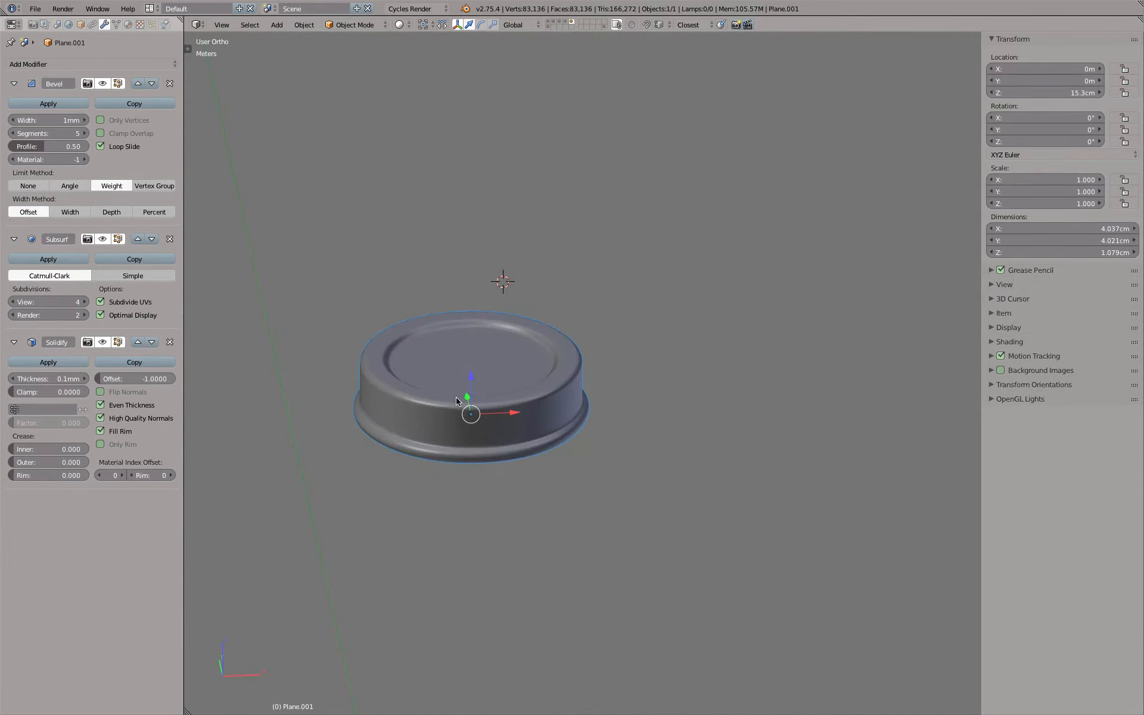
{"action": "key", "text": "KP_1"}
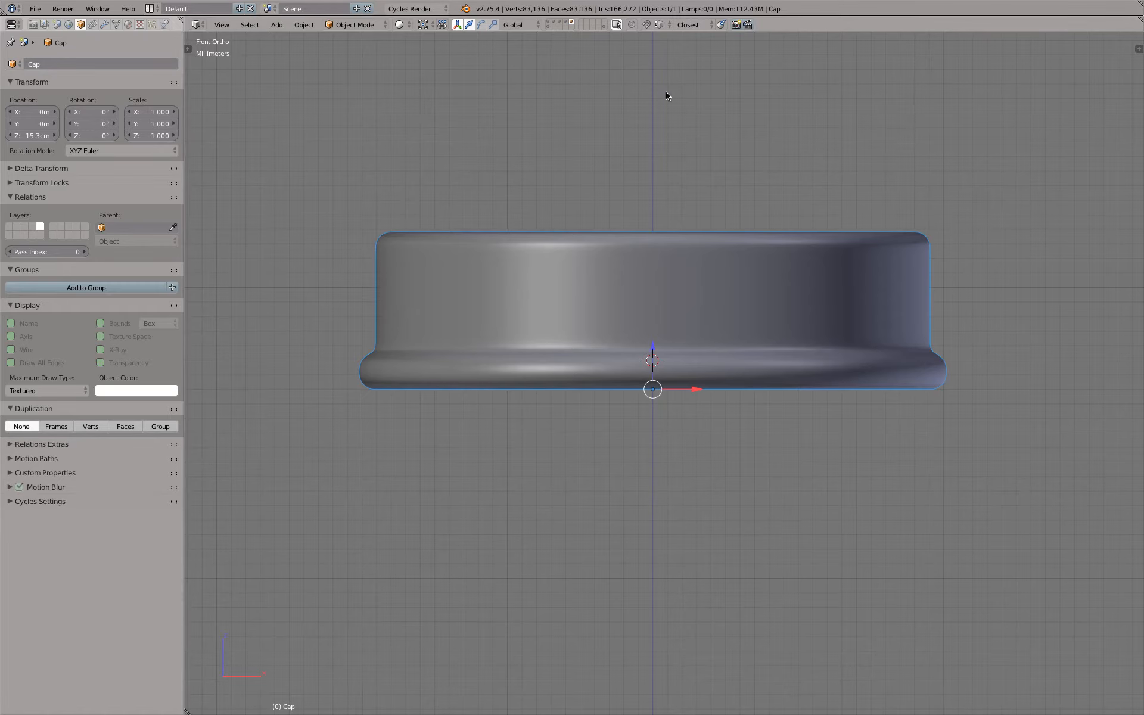
Show the bottle's layer together with an empty layer and add a mesh plane at the 3D cursor
{"action": "left_click", "coordinate": [565, 23]}
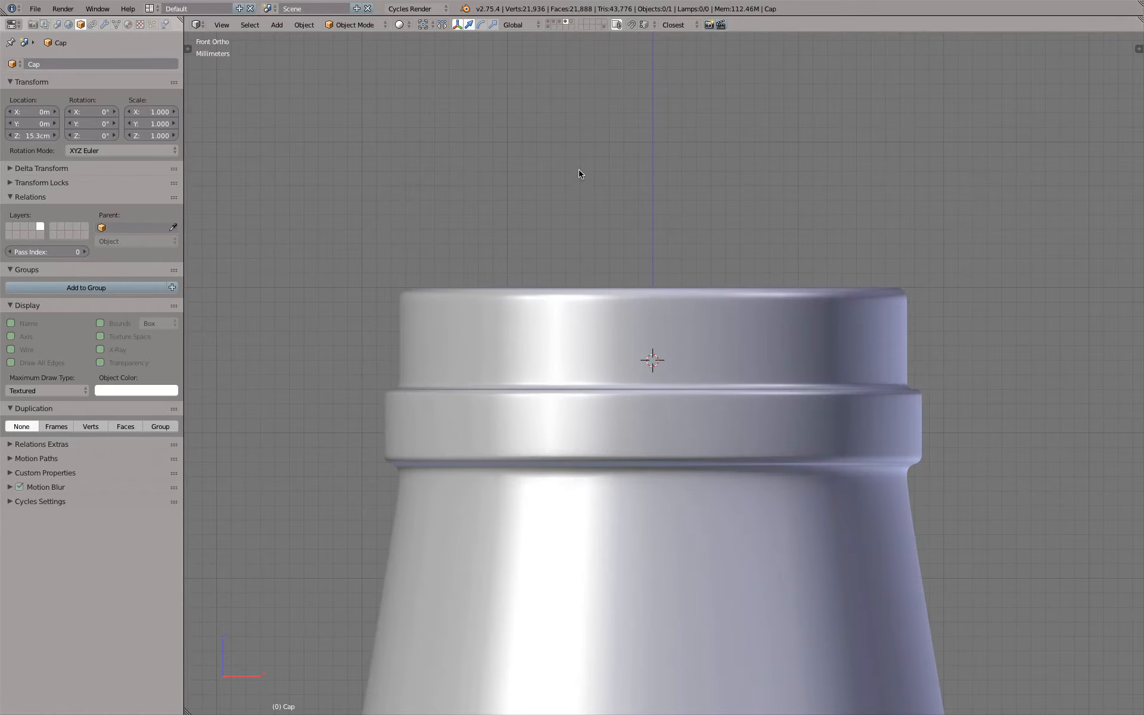
{"action": "left_click", "coordinate": [581, 23], "text": "shift"}
{"action": "key", "text": "n"}
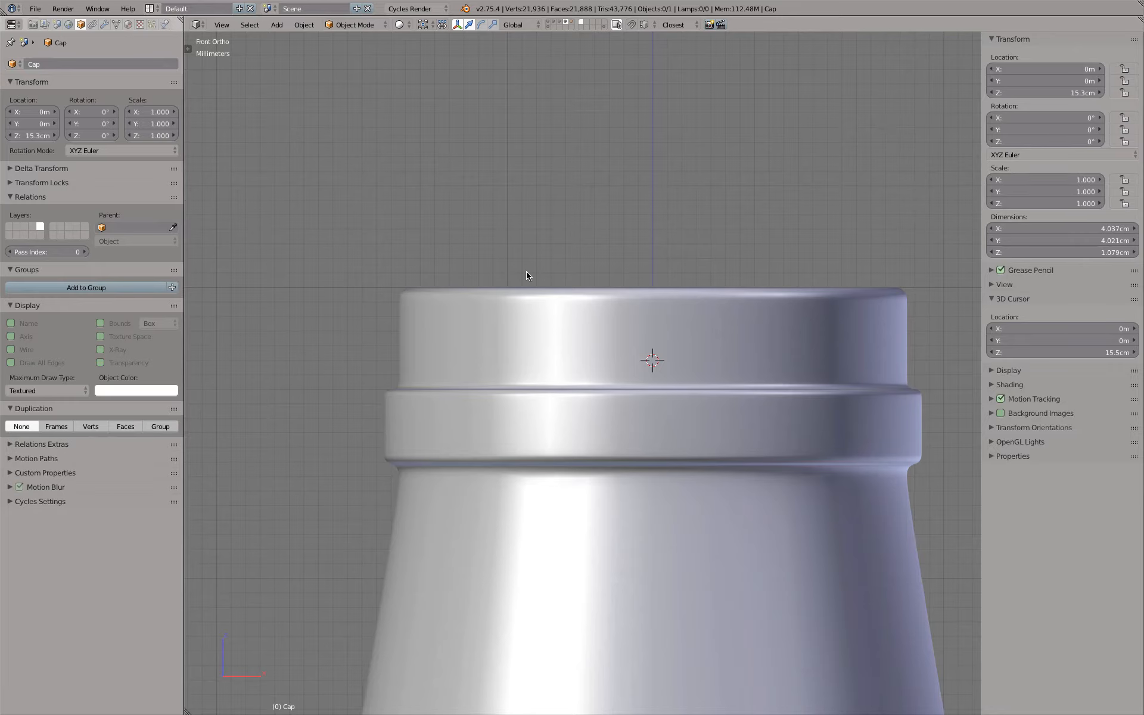
{"action": "key", "text": "shift+a"}
{"action": "mouse_move", "coordinate": [526, 273]}
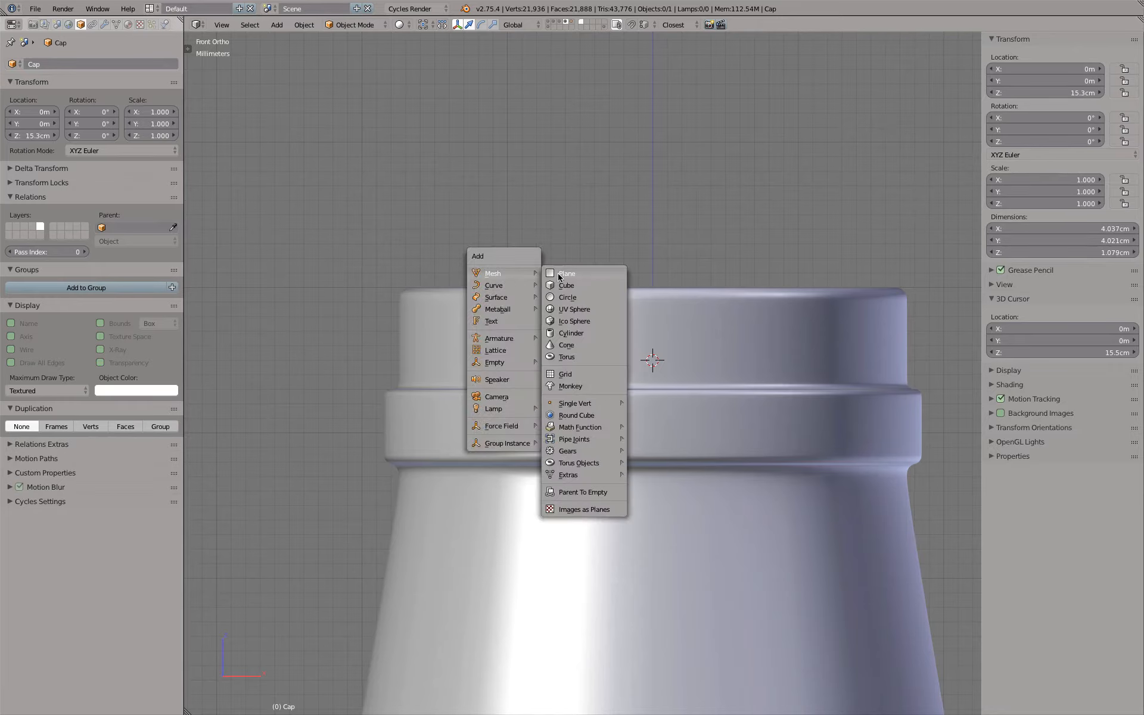
{"action": "left_click", "coordinate": [559, 274]}
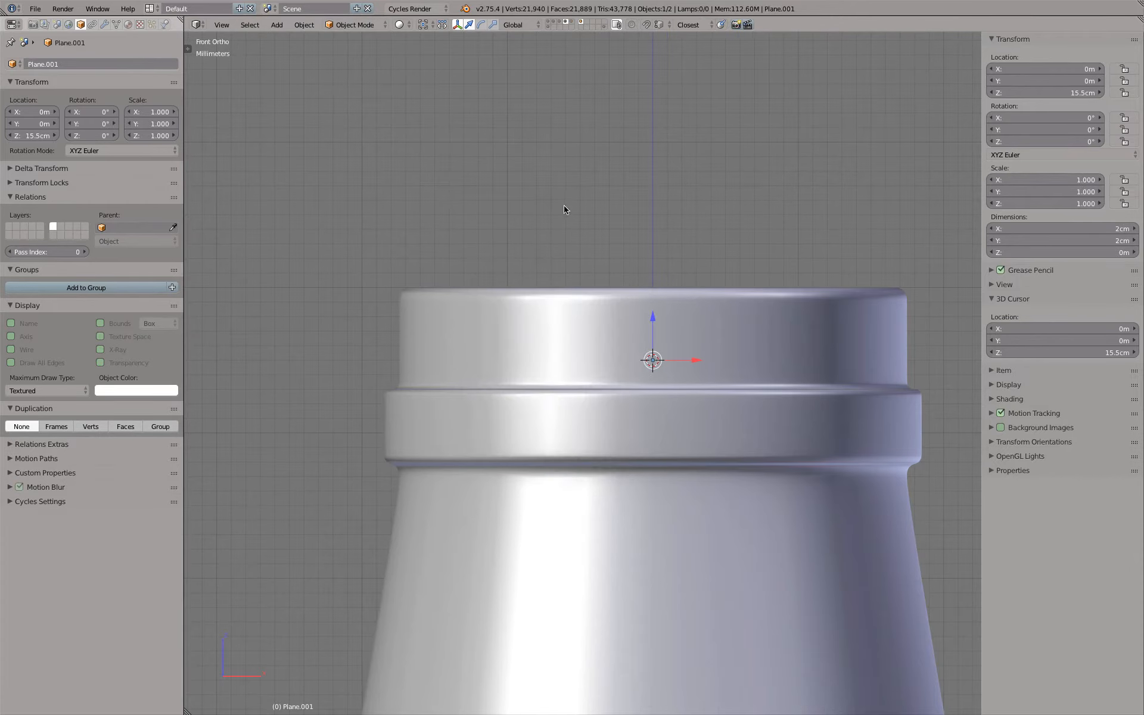
{"action": "key", "text": "F6"}
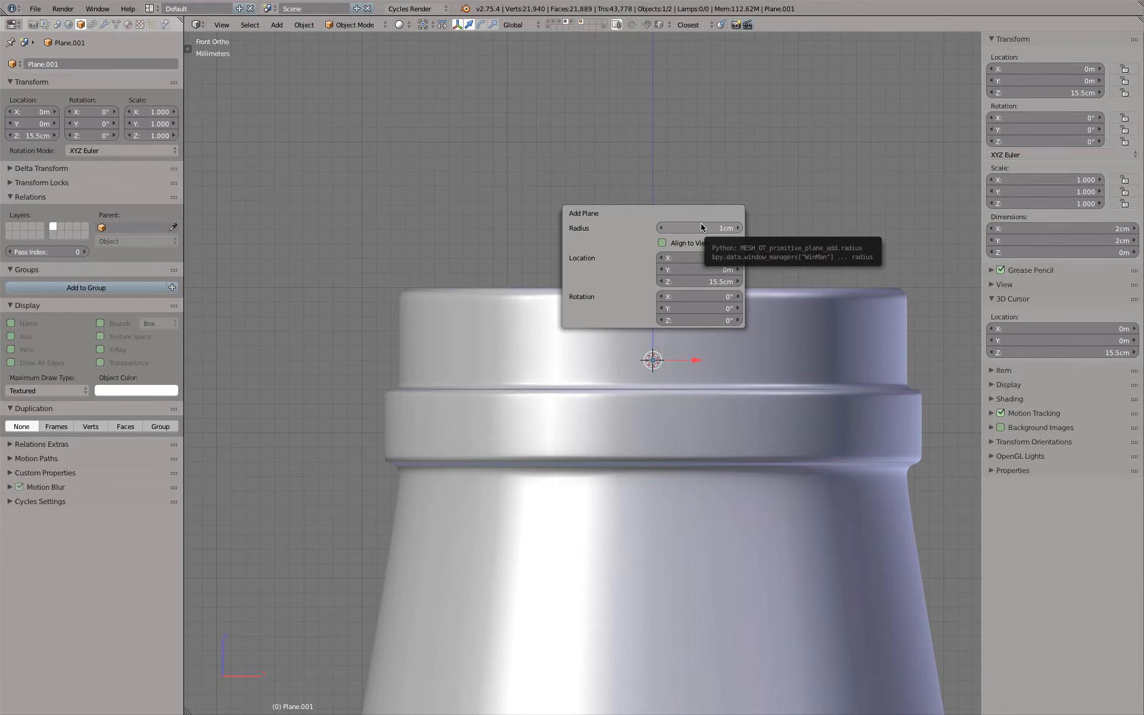
Switch to wireframe display and rotate the plane's geometry 90° about the global X axis in Edit Mode
{"action": "key", "text": "z"}
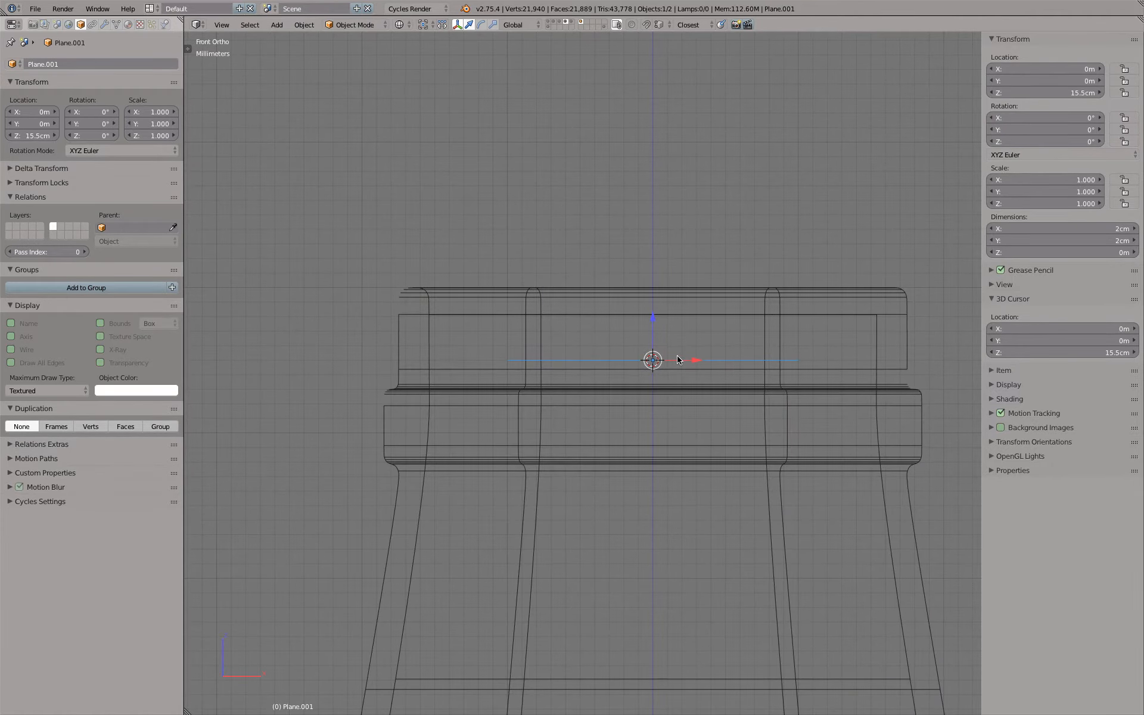
{"action": "key", "text": "Tab"}
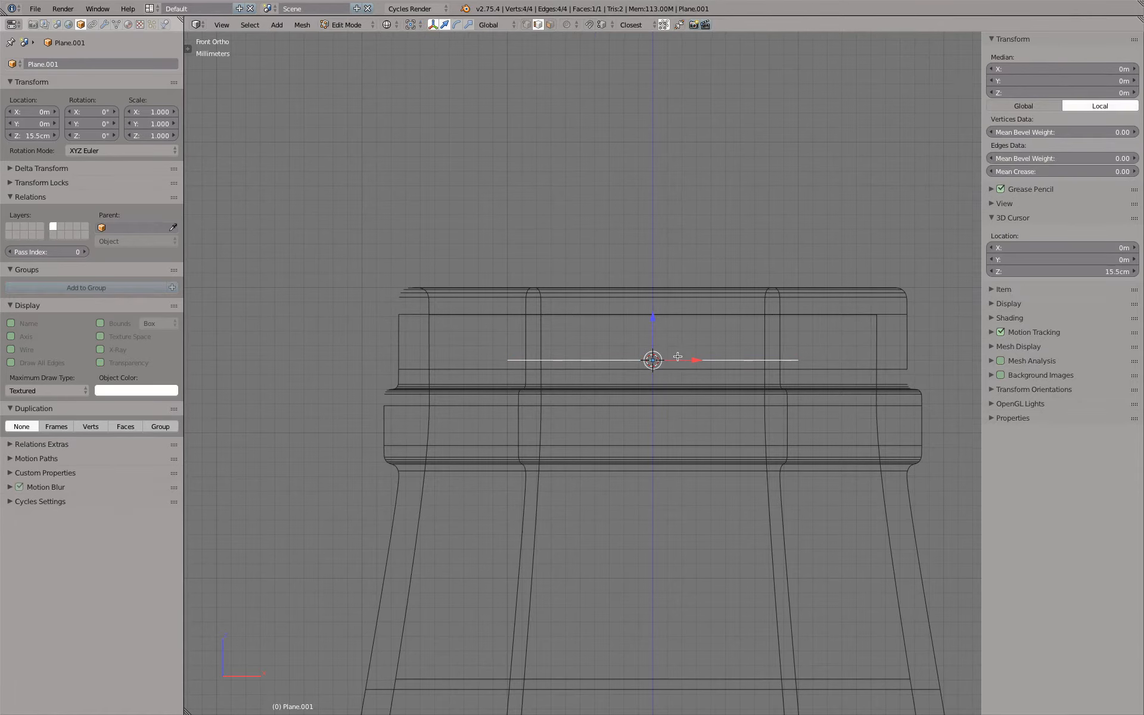
{"action": "key", "text": "r"}
{"action": "type", "text": "x"}
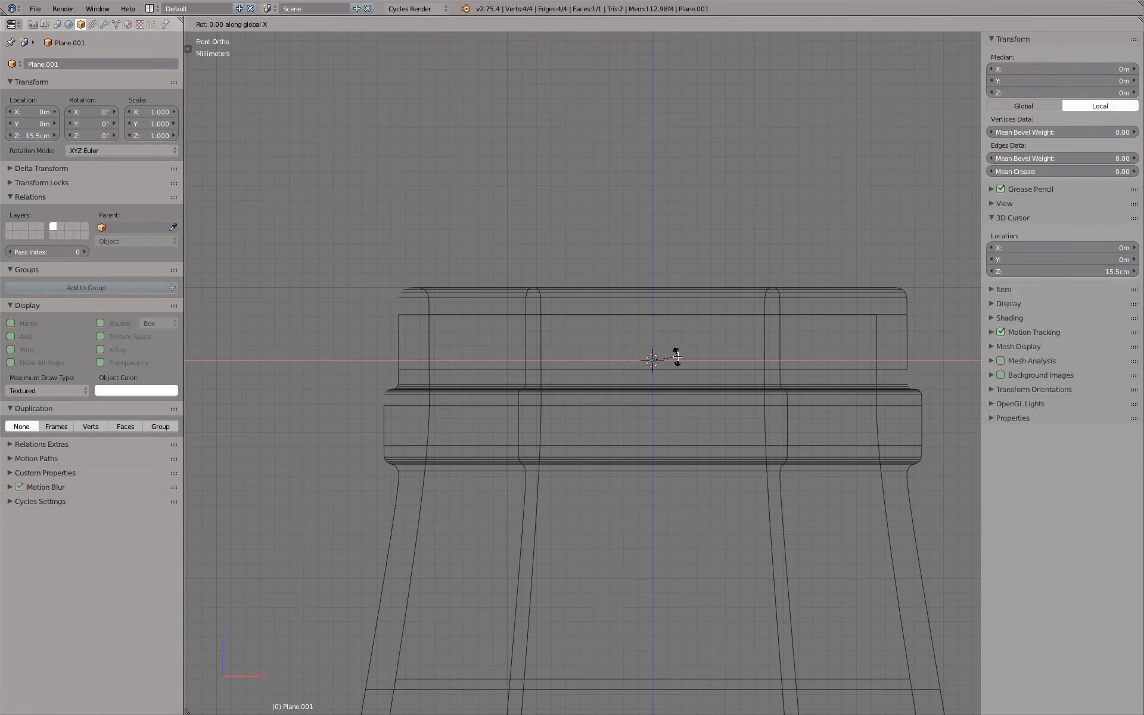
{"action": "type", "text": "90"}
{"action": "key", "text": "Return"}
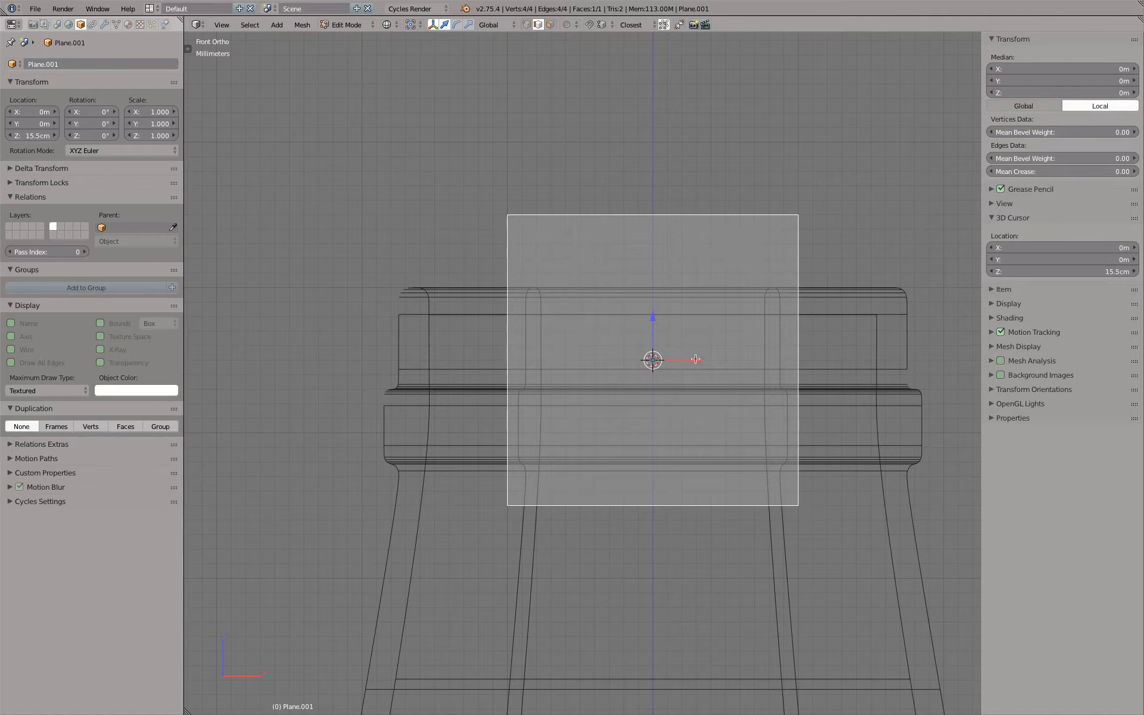
Move the plane along X to the side wall of the bottle's neck and pull its inner edge outward, leaving an upright strip about 0.6 mm wide
{"action": "left_click_drag", "start_coordinate": [696, 360], "coordinate": [580, 355]}
{"action": "right_click", "coordinate": [676, 331]}
{"action": "key", "text": "g"}
{"action": "key", "text": "x"}
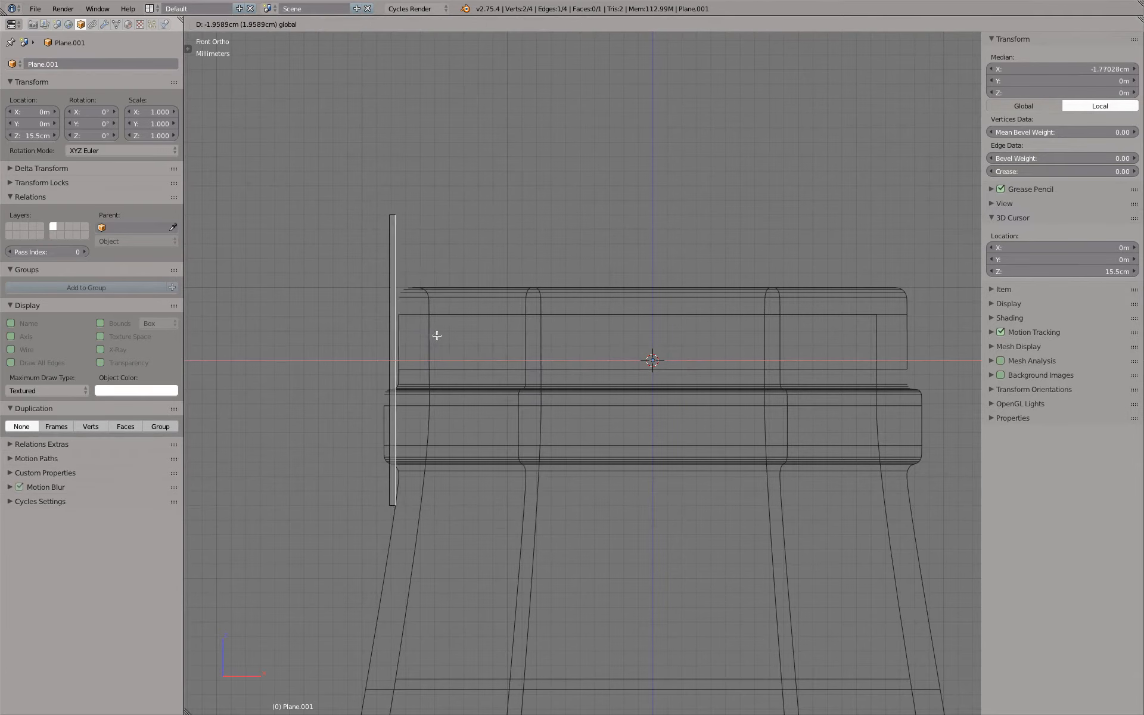
{"action": "left_click", "coordinate": [435, 335]}
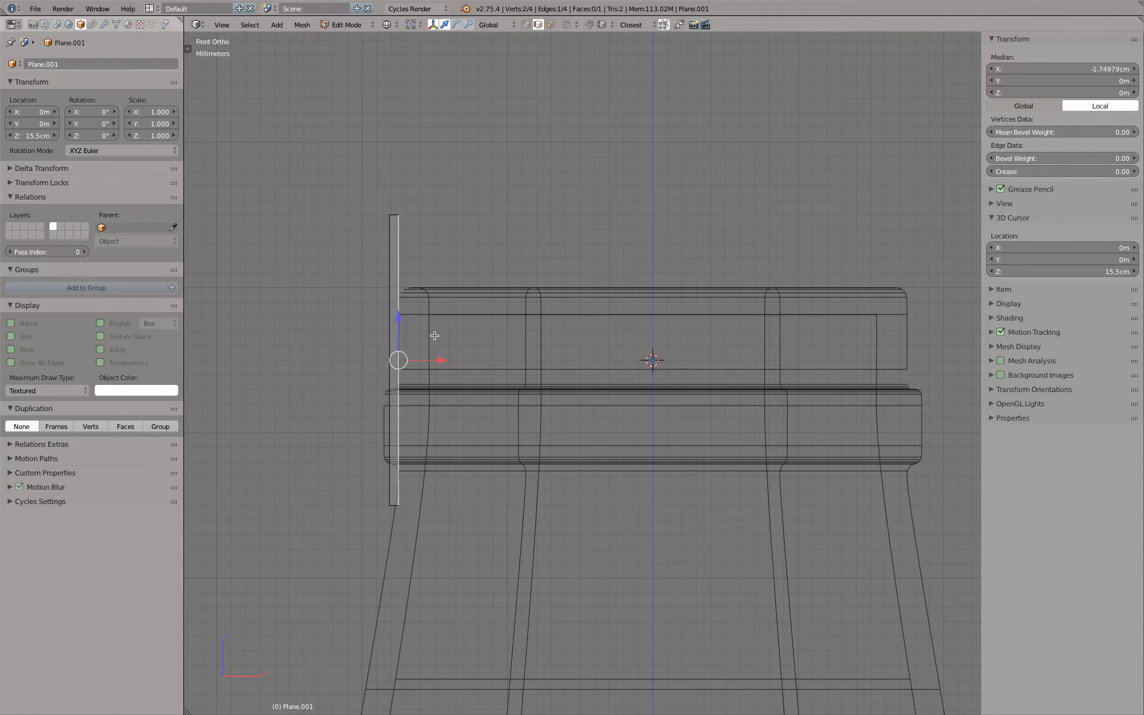
Set the strip's dimensions to 2 mm in Z and 0.5 mm in X, and apply its scale
{"action": "key", "text": "Tab"}
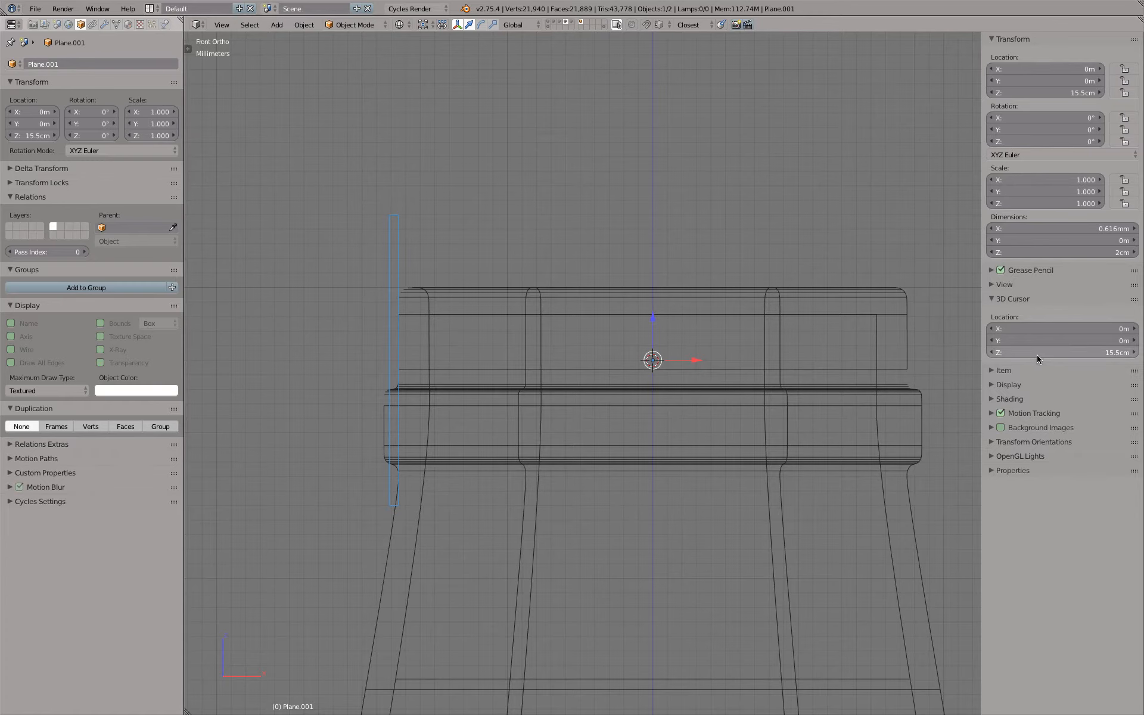
{"action": "left_click", "coordinate": [1057, 252]}
{"action": "type", "text": "2mm"}
{"action": "key", "text": "Return"}
{"action": "left_click", "coordinate": [1048, 229]}
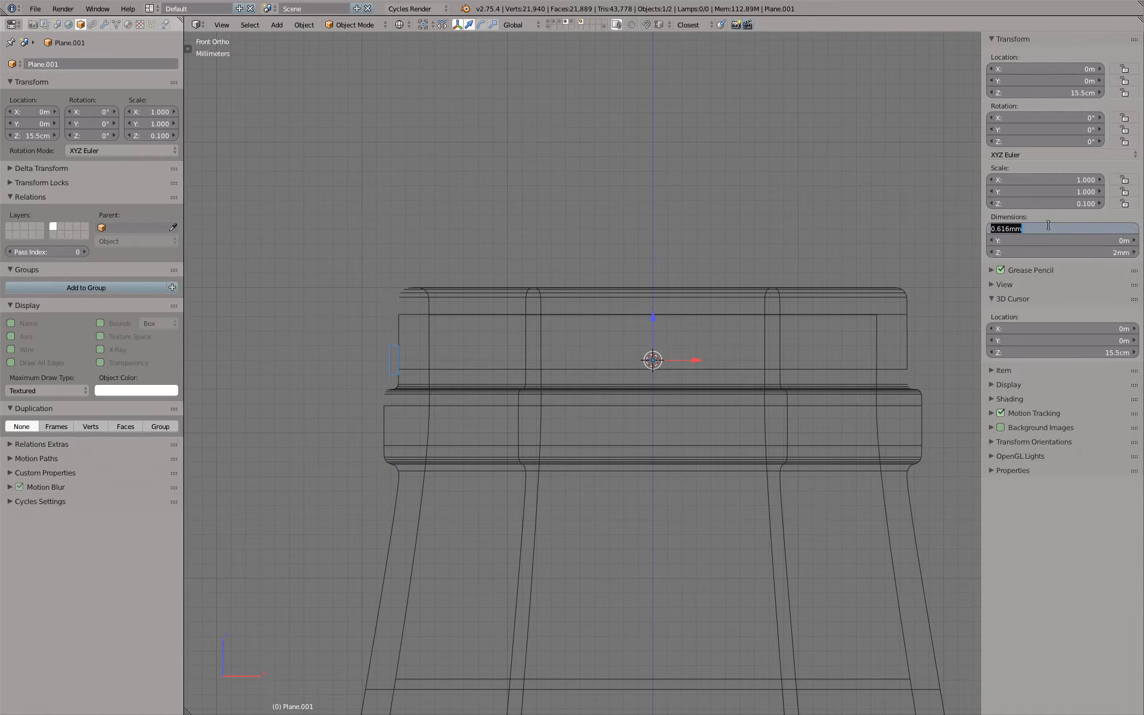
{"action": "key", "text": "BackSpace"}
{"action": "type", "text": ".5"}
{"action": "key", "text": "Return"}
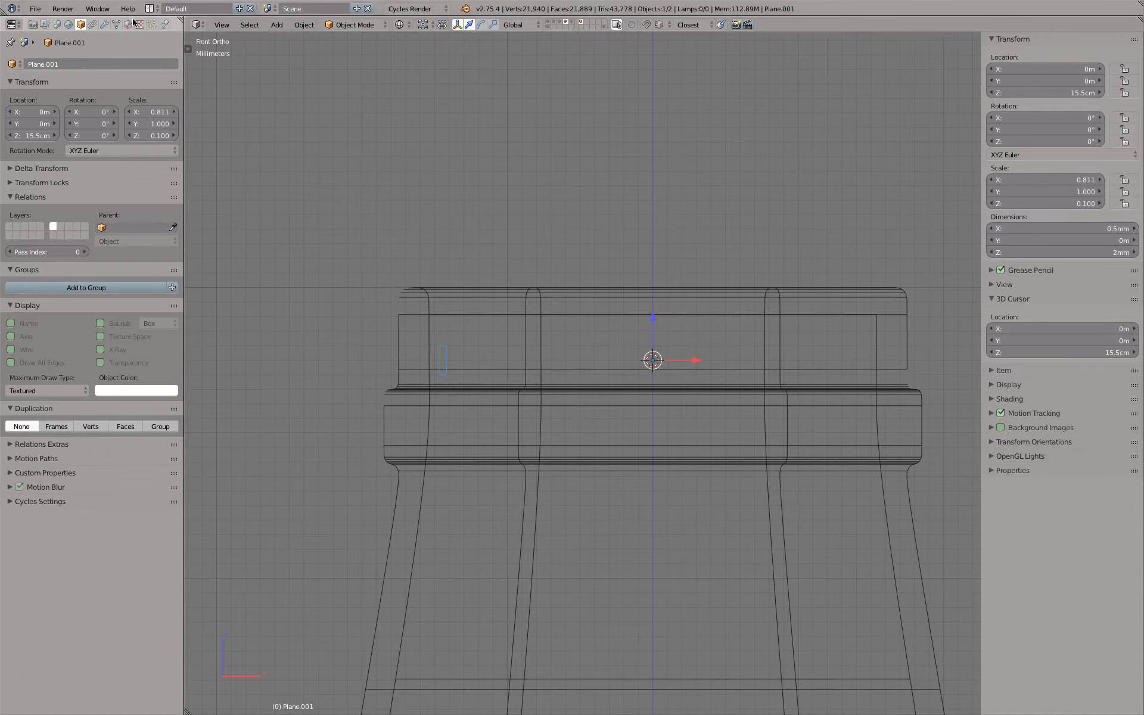
{"action": "left_click", "coordinate": [303, 25]}
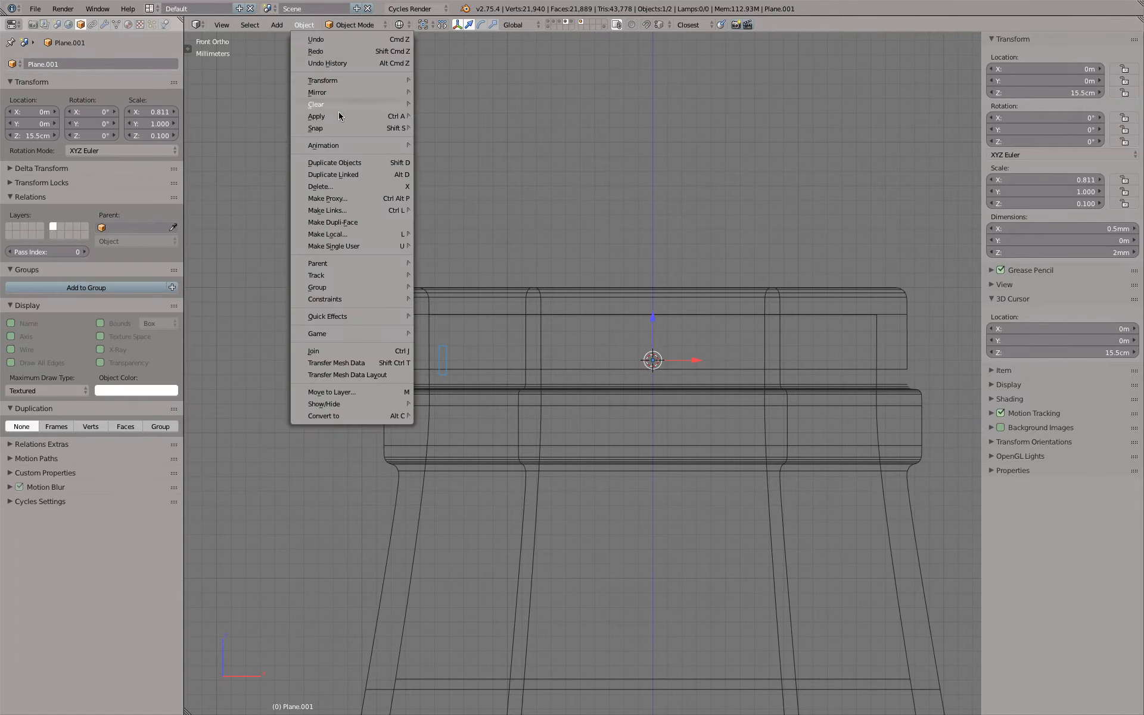
{"action": "mouse_move", "coordinate": [338, 118]}
{"action": "left_click", "coordinate": [459, 151]}
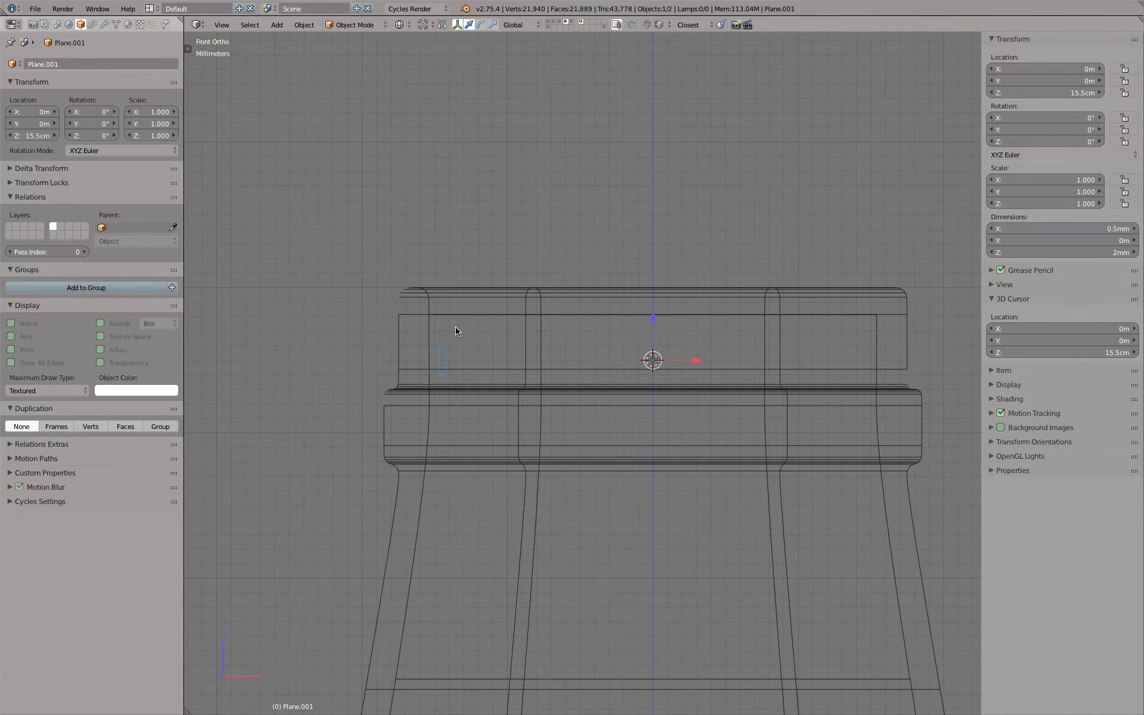
Move the whole strip's geometry along X until it sits against the outside of the bottle's neck, checking it in shaded display
{"action": "key", "text": "Tab"}
{"action": "key", "text": "a"}
{"action": "key", "text": "a"}
{"action": "left_click_drag", "start_coordinate": [487, 365], "coordinate": [444, 363]}
{"action": "scroll", "coordinate": [412, 365], "scroll_direction": "up", "scroll_amount": 7}
{"action": "scroll", "coordinate": [382, 333], "scroll_direction": "up", "scroll_amount": 5}
{"action": "middle_click_drag", "start_coordinate": [406, 343], "coordinate": [498, 331], "text": "shift"}
{"action": "left_click_drag", "start_coordinate": [482, 364], "coordinate": [440, 367]}
{"action": "left_click", "coordinate": [440, 366]}
{"action": "key", "text": "Tab"}
{"action": "scroll", "coordinate": [440, 366], "scroll_direction": "down", "scroll_amount": 8}
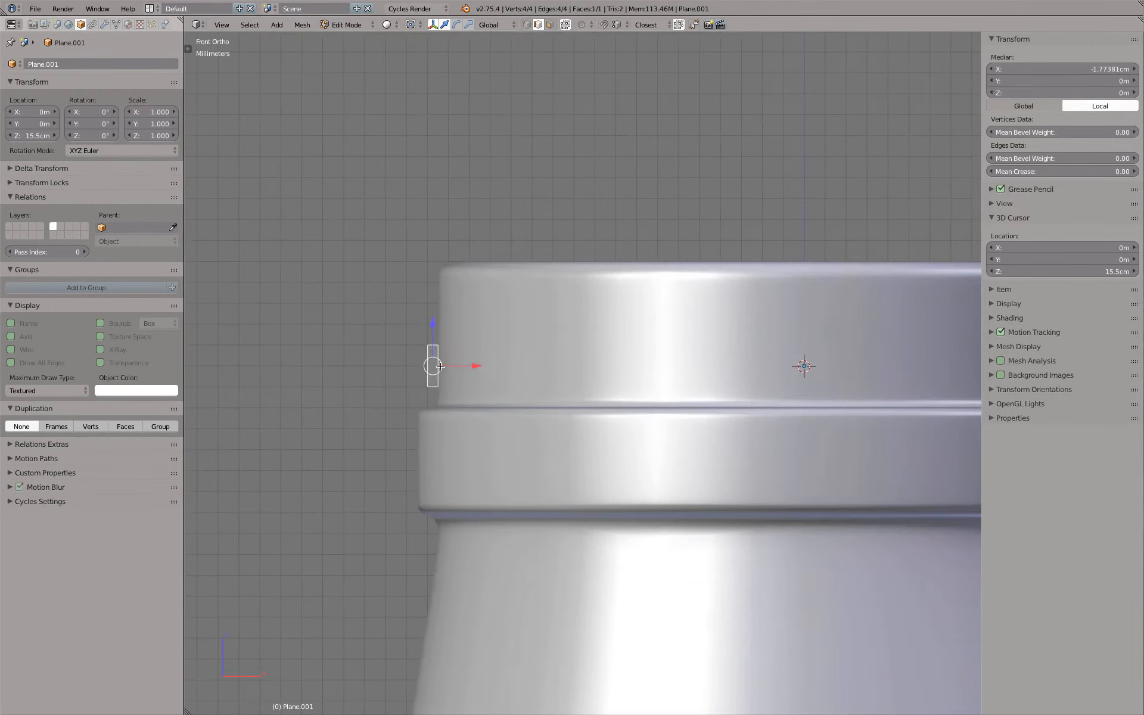
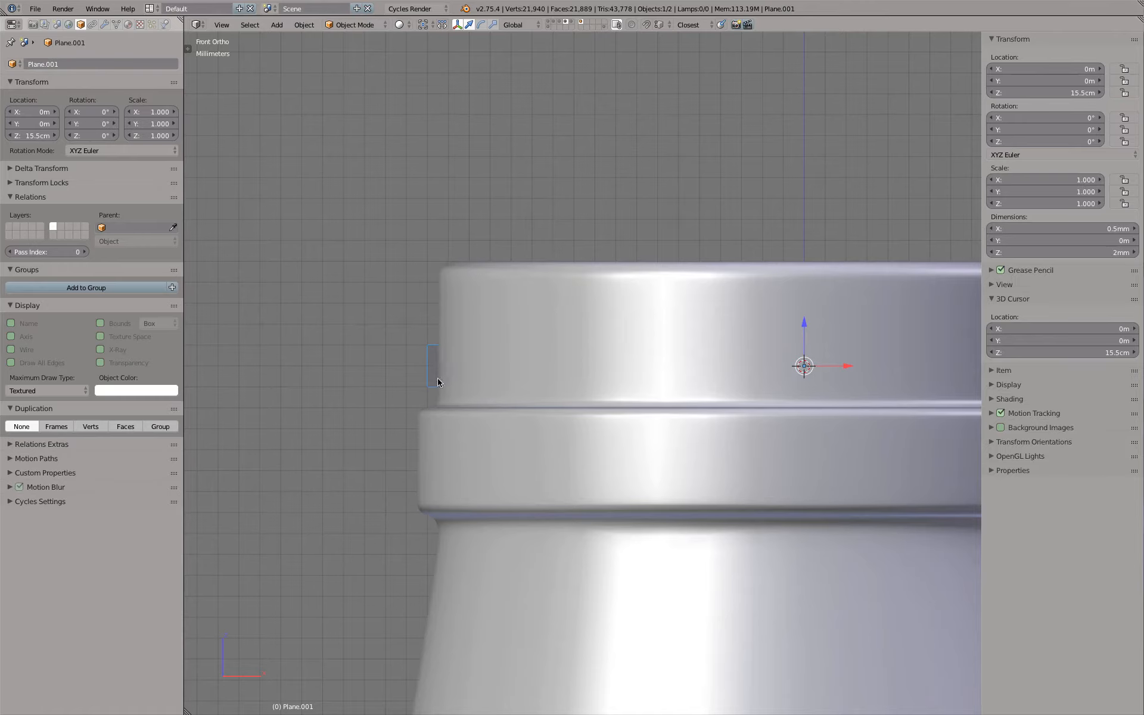
Raise the strip along Z to about 15.66 cm, roughly midway up the neck's upper collar
{"action": "left_click_drag", "start_coordinate": [804, 327], "coordinate": [801, 294]}
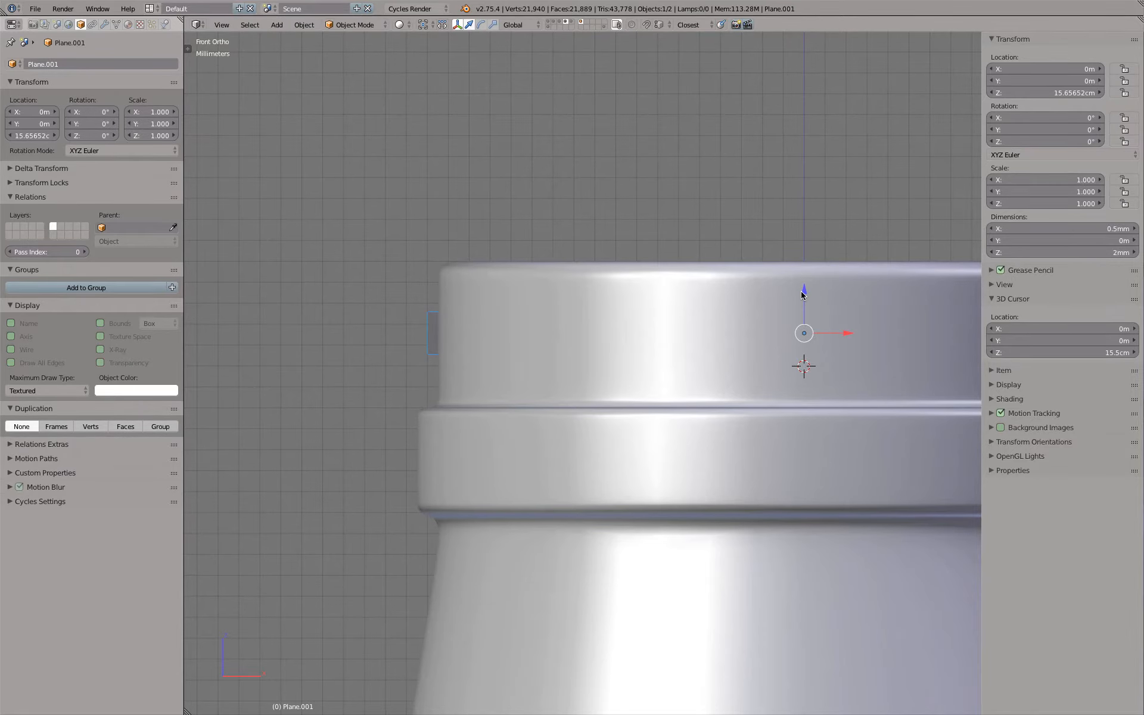
{"action": "scroll", "coordinate": [803, 294], "scroll_direction": "down", "scroll_amount": 4}
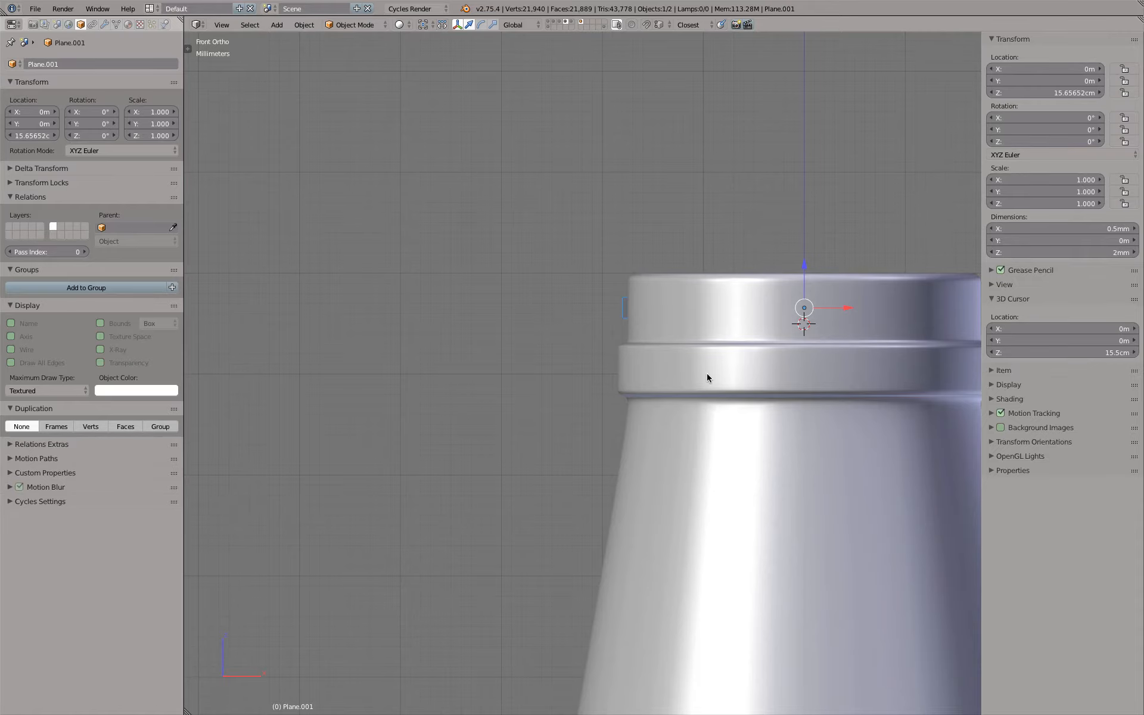
{"action": "middle_click_drag", "start_coordinate": [656, 307], "coordinate": [729, 334]}
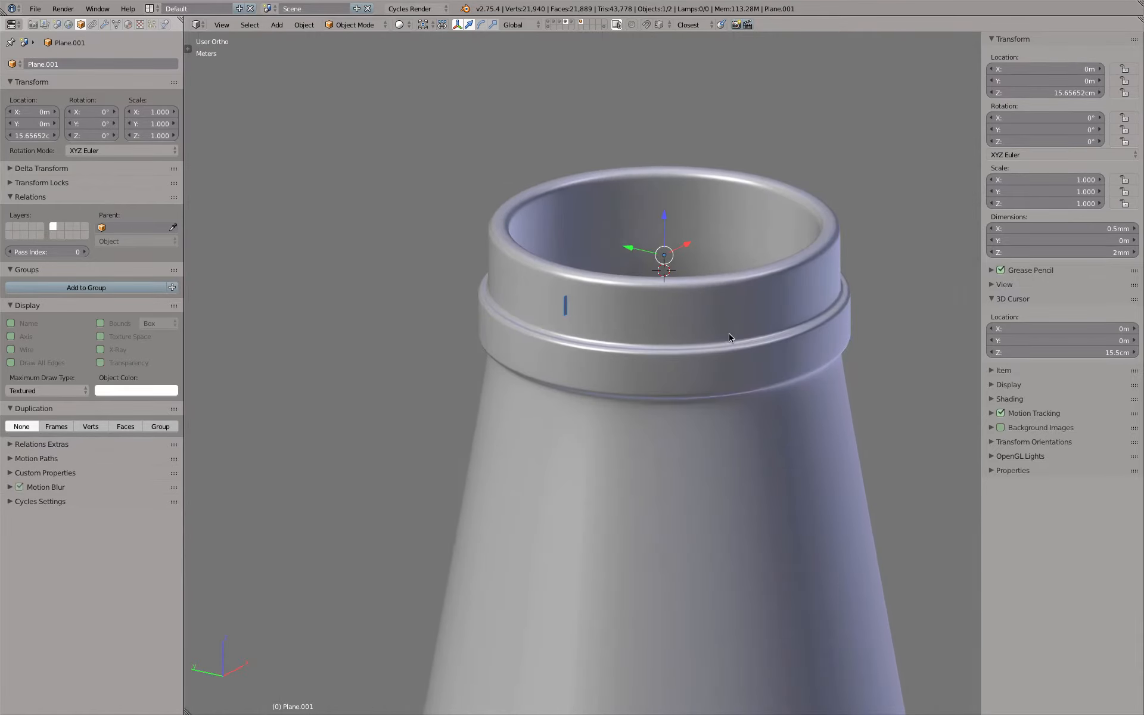
Delete the strip's inner vertical edge, the one touching the bottle's neck, in Edit Mode
{"action": "scroll", "coordinate": [613, 301], "scroll_direction": "up", "scroll_amount": 3}
{"action": "key", "text": "Tab"}
{"action": "scroll", "coordinate": [495, 319], "scroll_direction": "up", "scroll_amount": 4}
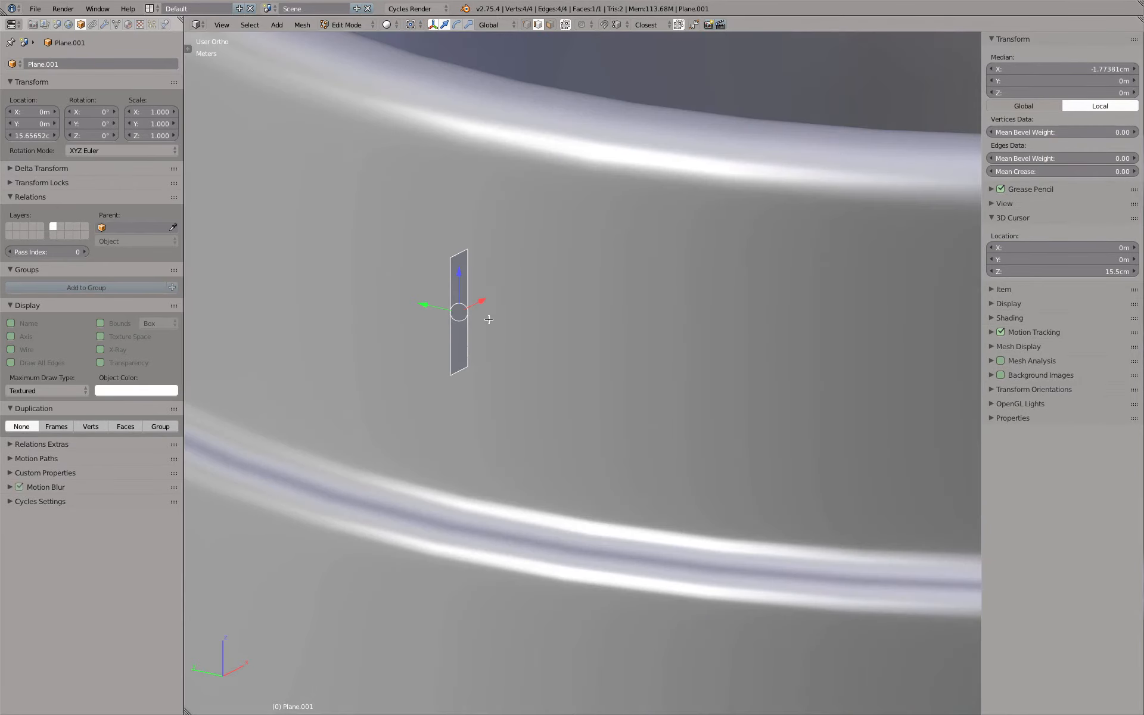
{"action": "right_click", "coordinate": [474, 329]}
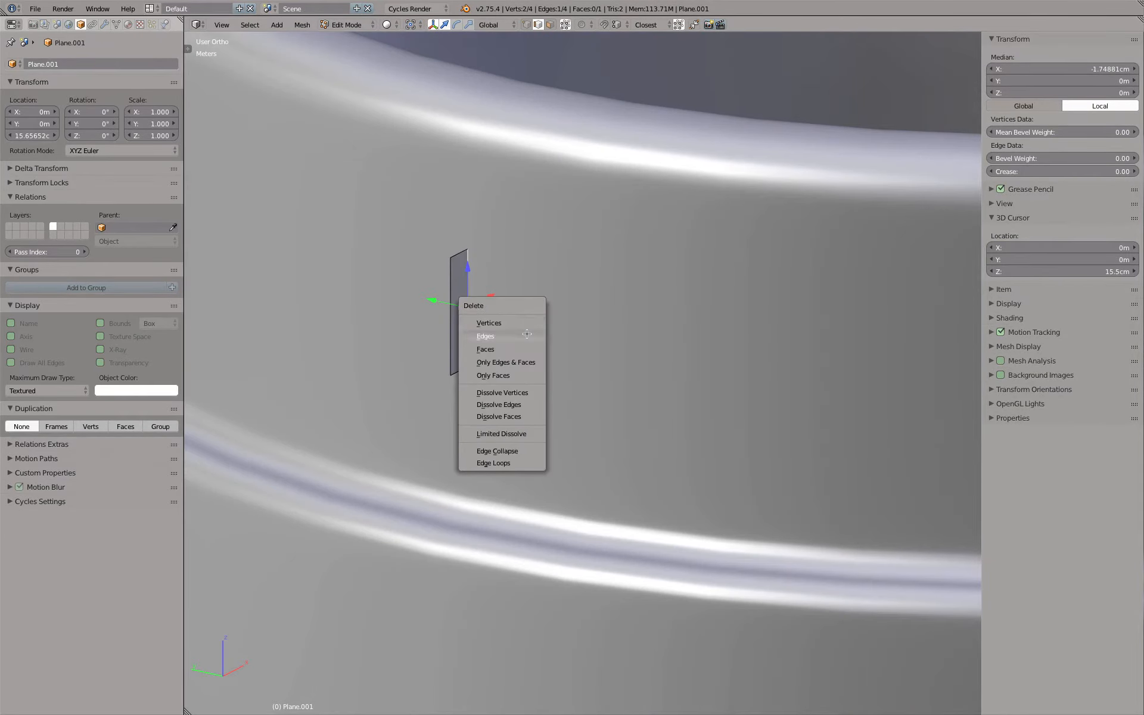
{"action": "left_click", "coordinate": [487, 336]}
Scale down the remaining outer vertical edge so the open profile tapers outward, and return to Object Mode
{"action": "right_click", "coordinate": [452, 298]}
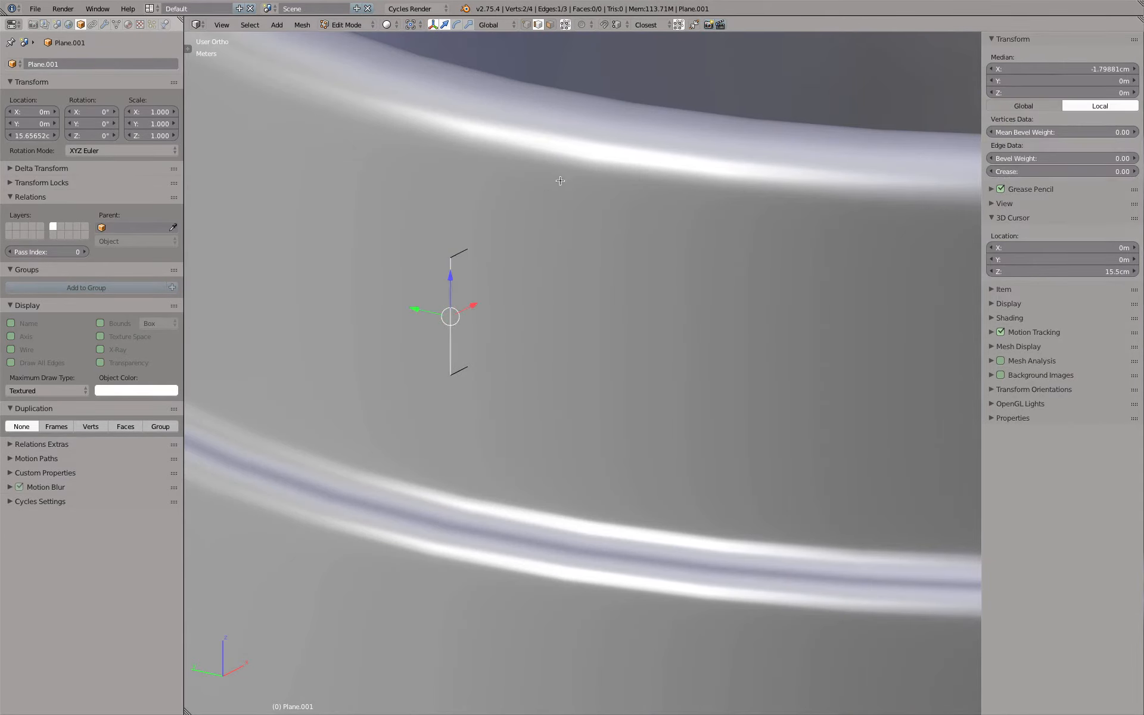
{"action": "key", "text": "s"}
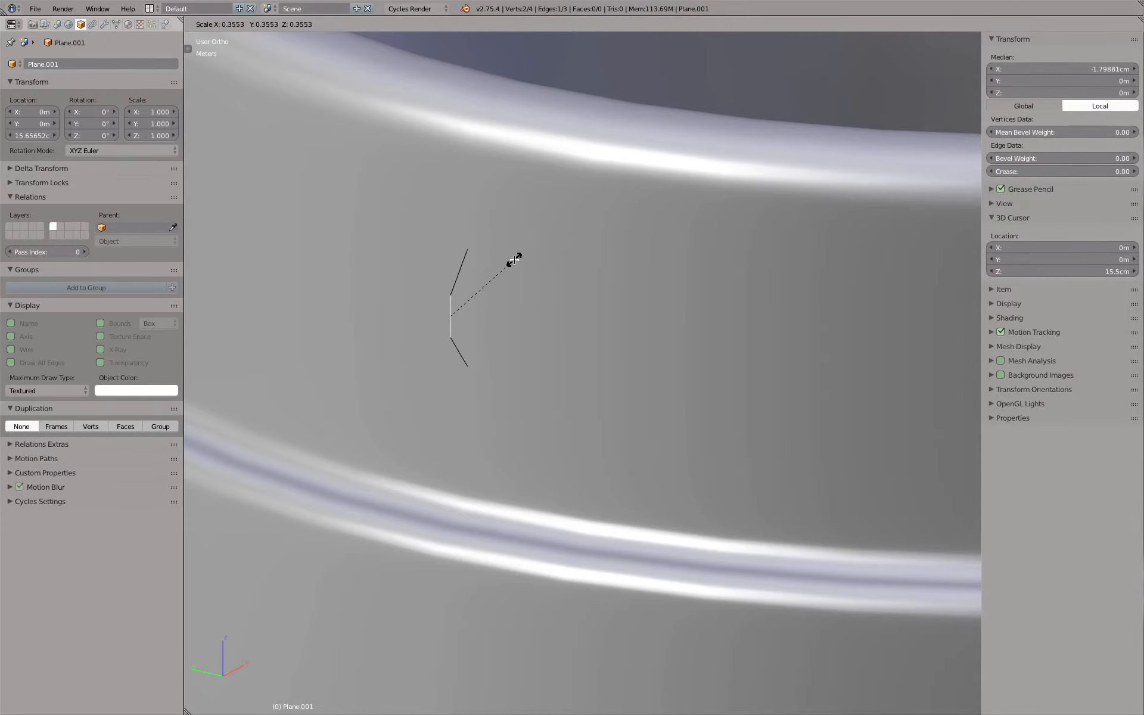
{"action": "left_click", "coordinate": [523, 239]}
{"action": "key", "text": "Tab"}
{"action": "scroll", "coordinate": [557, 246], "scroll_direction": "down", "scroll_amount": 7}
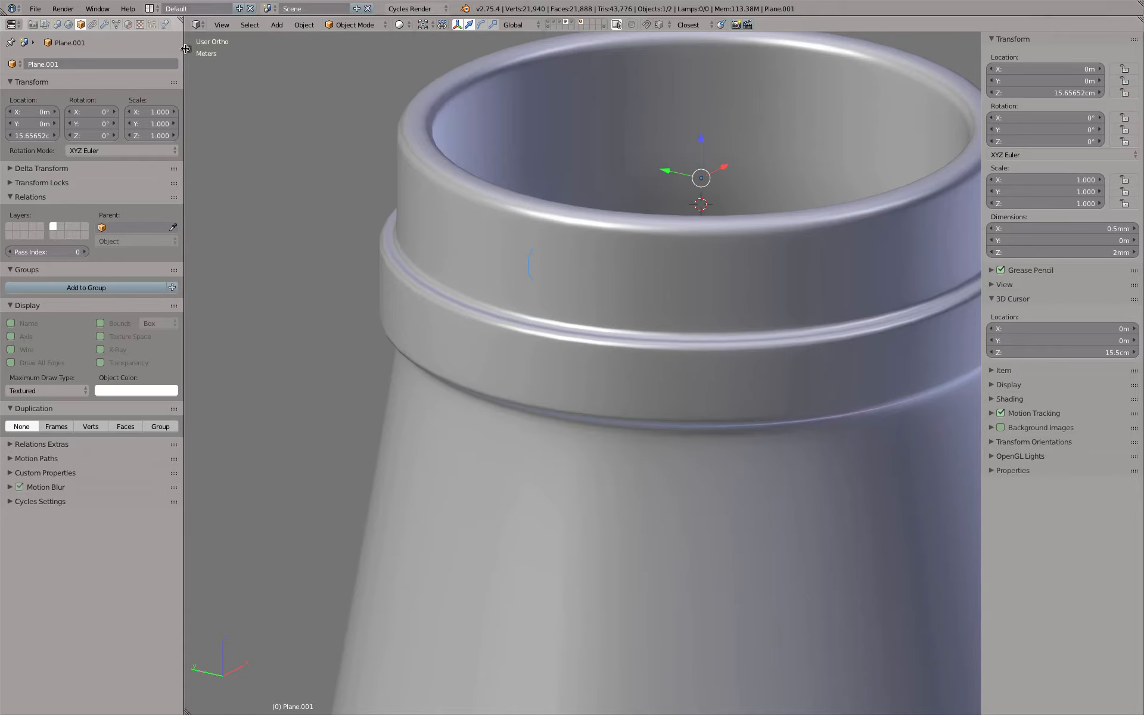
{"action": "scroll", "coordinate": [352, 177], "scroll_direction": "down", "scroll_amount": 1}
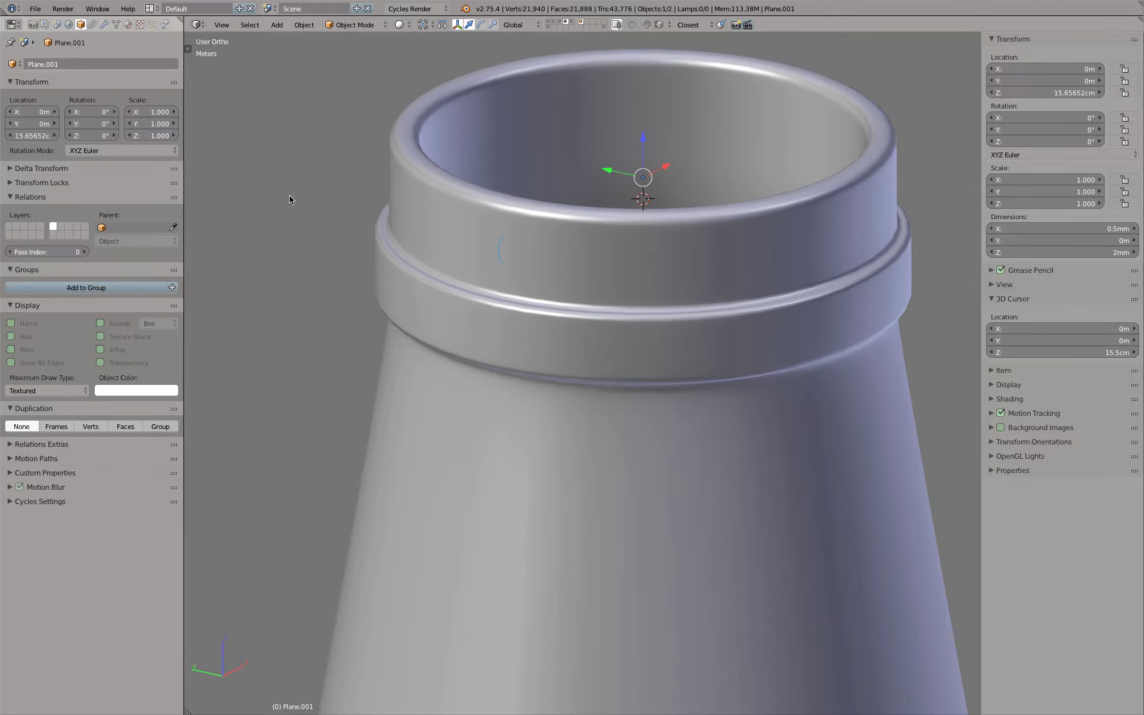
Add a Screw modifier to the profile with 64 steps and 64 render steps
{"action": "left_click", "coordinate": [104, 24]}
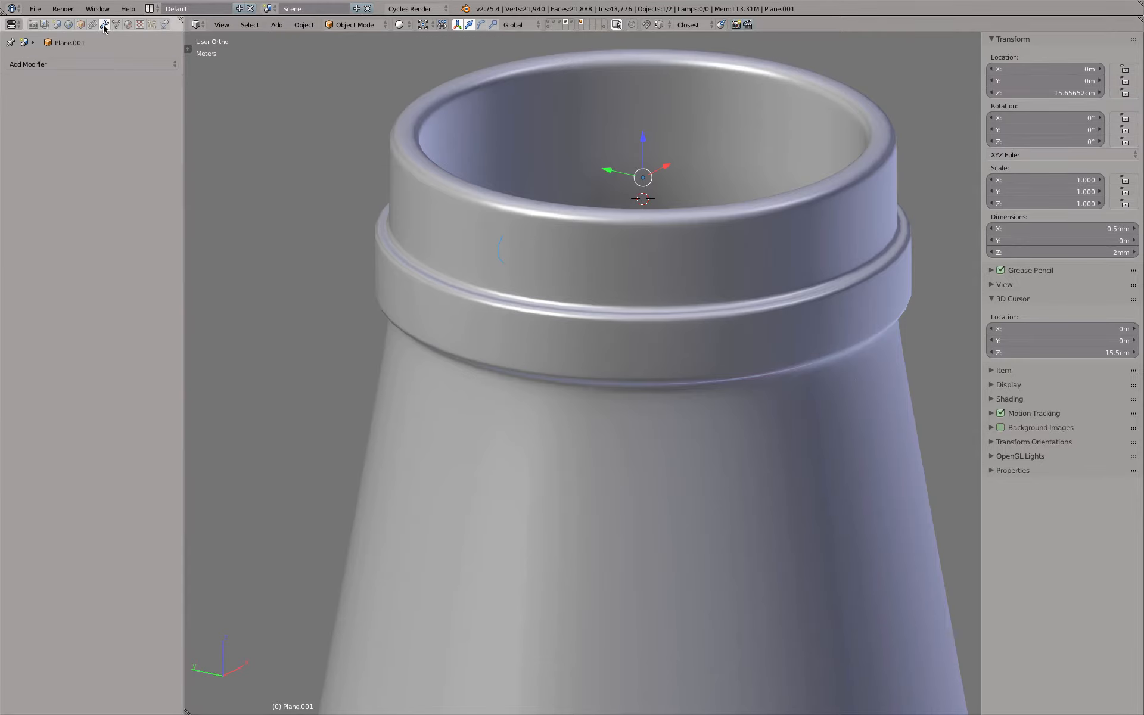
{"action": "left_click", "coordinate": [76, 63]}
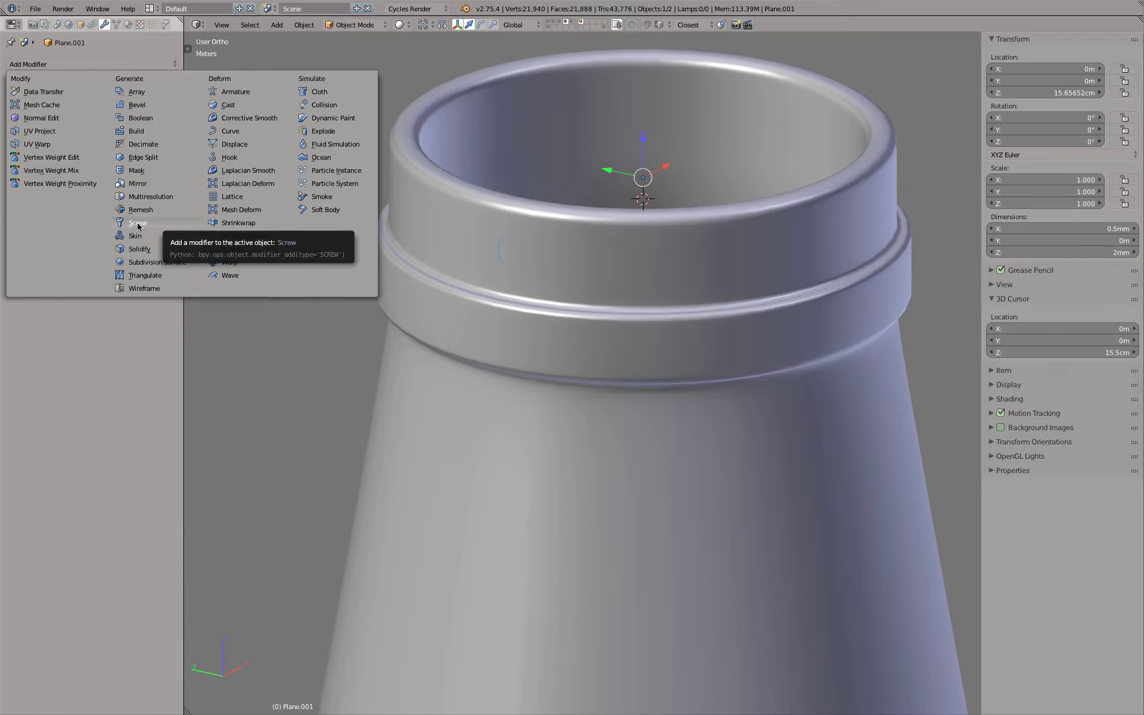
{"action": "left_click", "coordinate": [138, 224]}
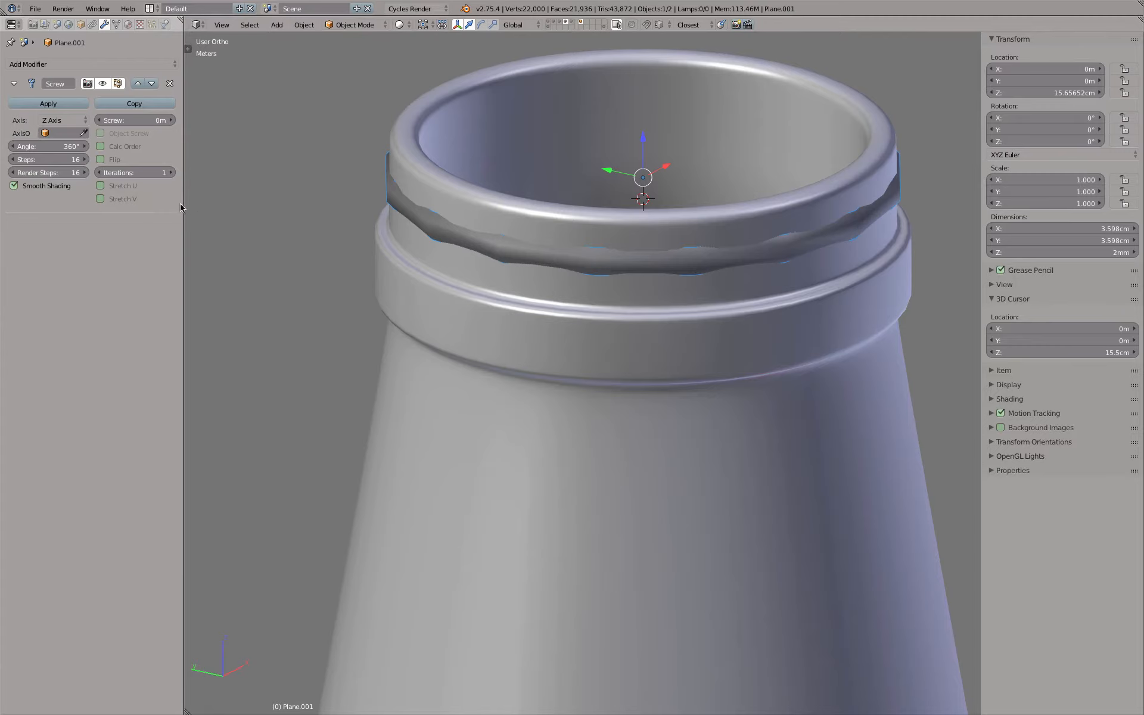
{"action": "left_click_drag", "start_coordinate": [60, 159], "coordinate": [59, 173]}
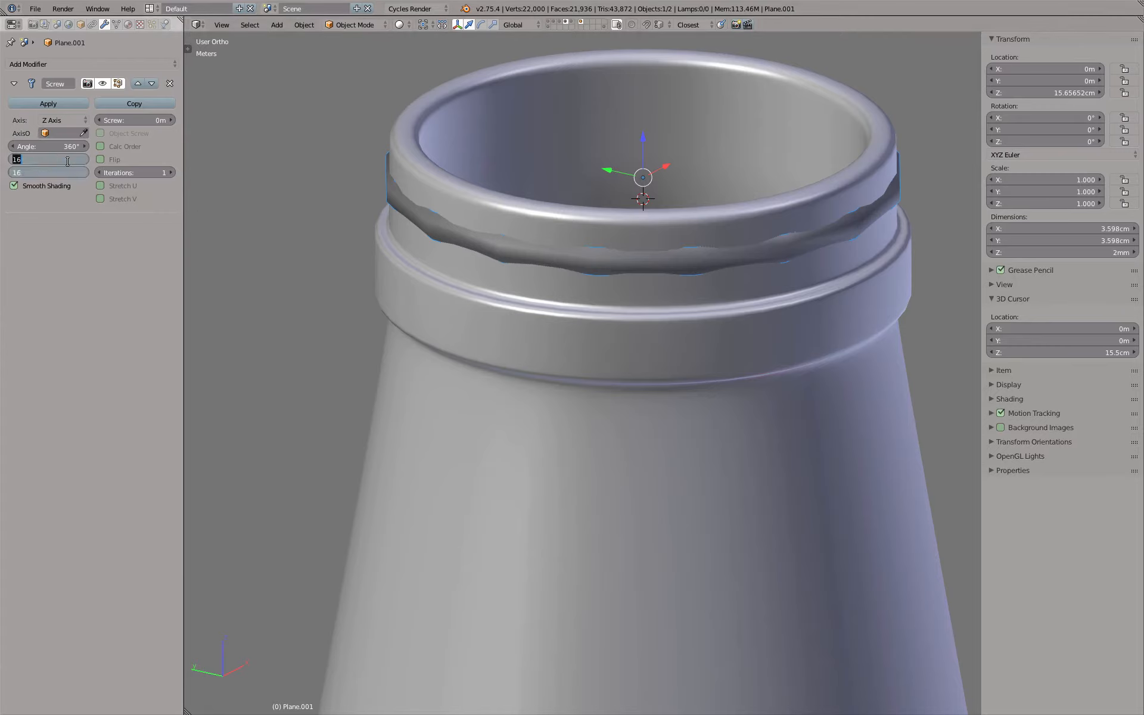
{"action": "type", "text": "64"}
{"action": "key", "text": "Tab"}
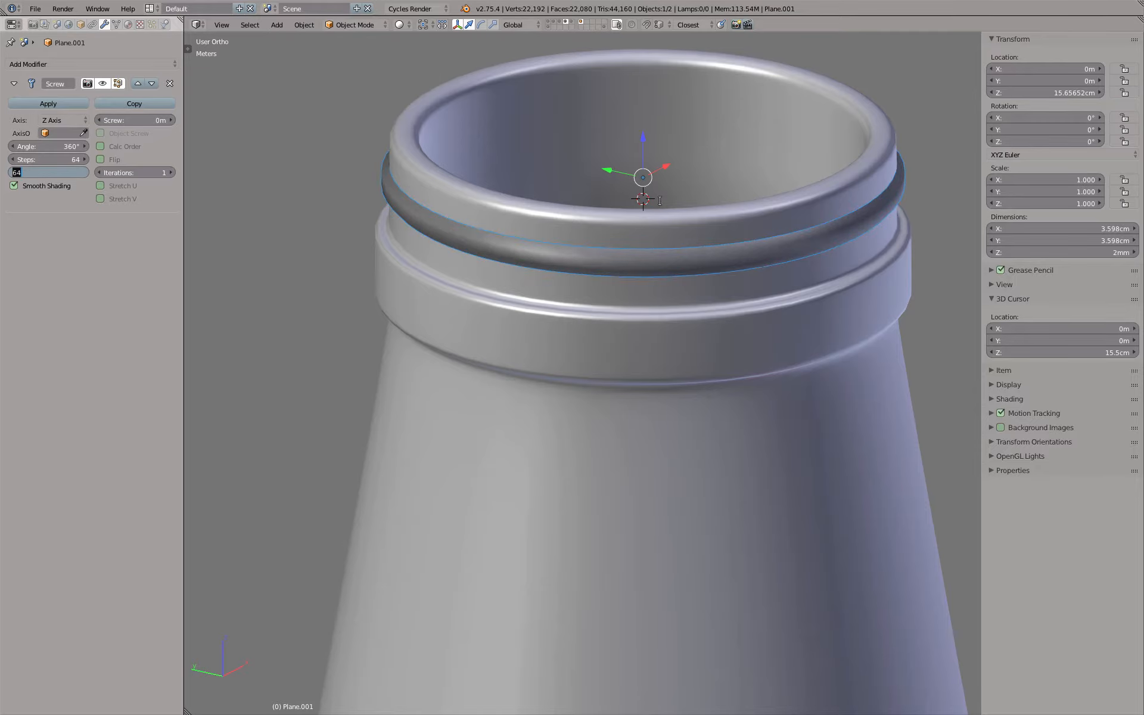
{"action": "key", "text": "Return"}
Set the Screw modifier's screw offset to 2 mm and check the resulting thread turn from the side
{"action": "middle_click_drag", "start_coordinate": [883, 284], "coordinate": [560, 268]}
{"action": "scroll", "coordinate": [561, 270], "scroll_direction": "up", "scroll_amount": 4}
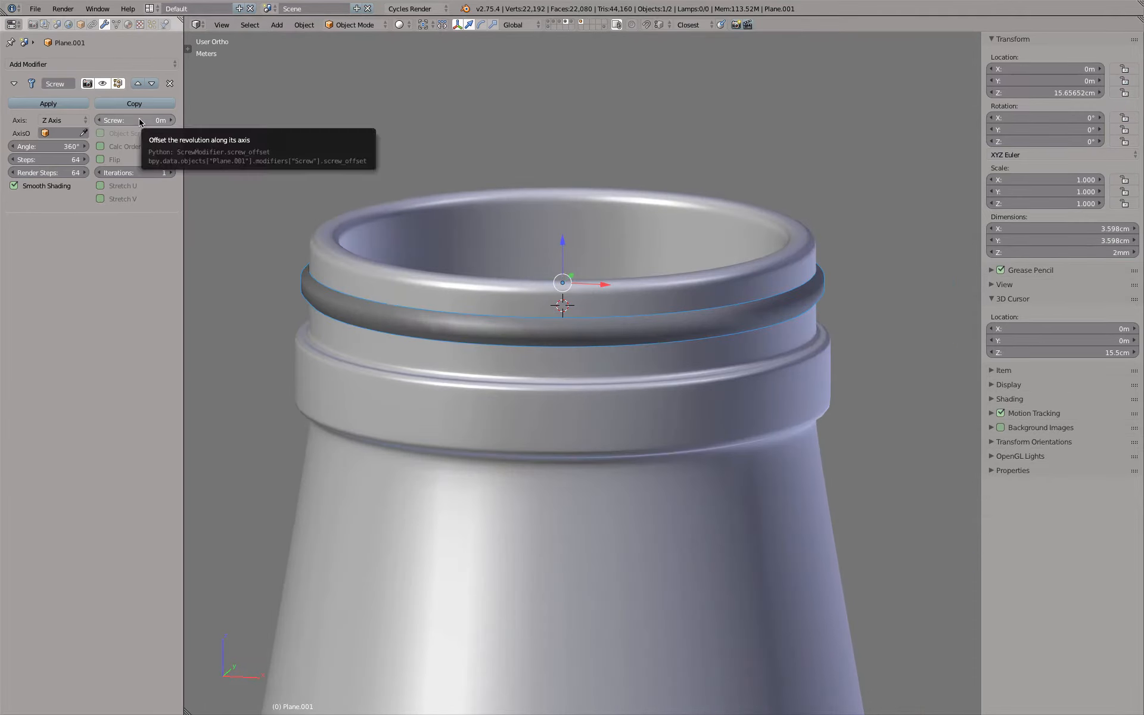
{"action": "left_click", "coordinate": [140, 121]}
{"action": "type", "text": "2mm"}
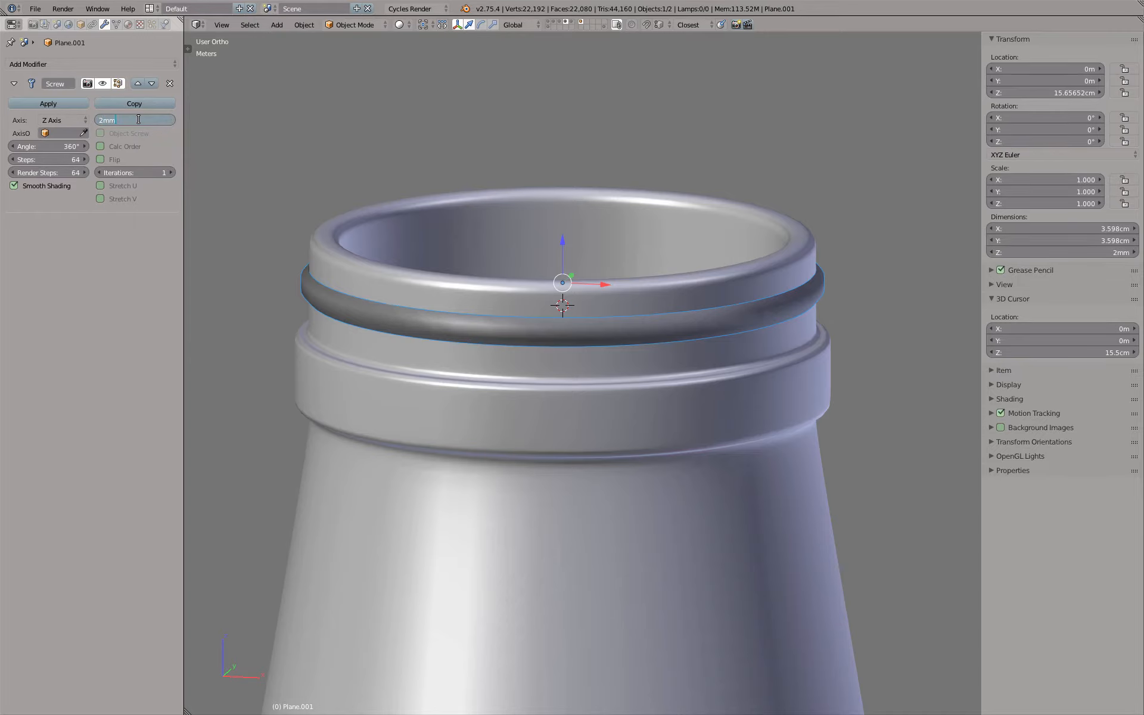
{"action": "key", "text": "Return"}
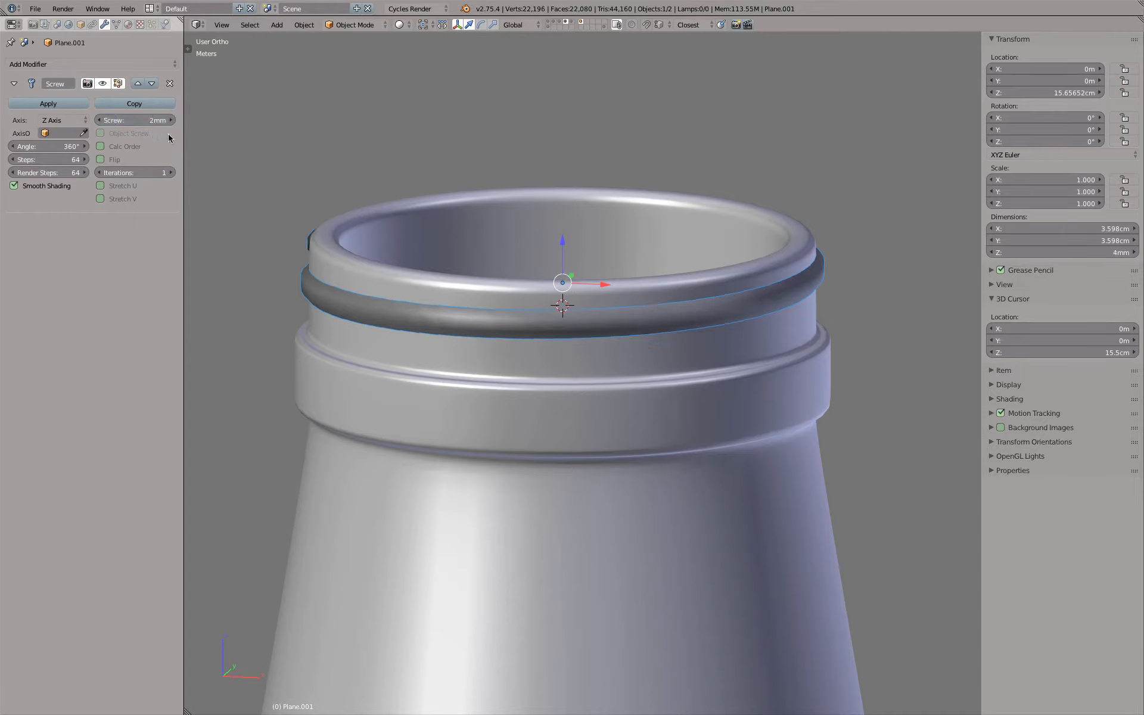
{"action": "scroll", "coordinate": [319, 192], "scroll_direction": "down", "scroll_amount": 3}
{"action": "middle_click_drag", "start_coordinate": [371, 227], "coordinate": [403, 217]}
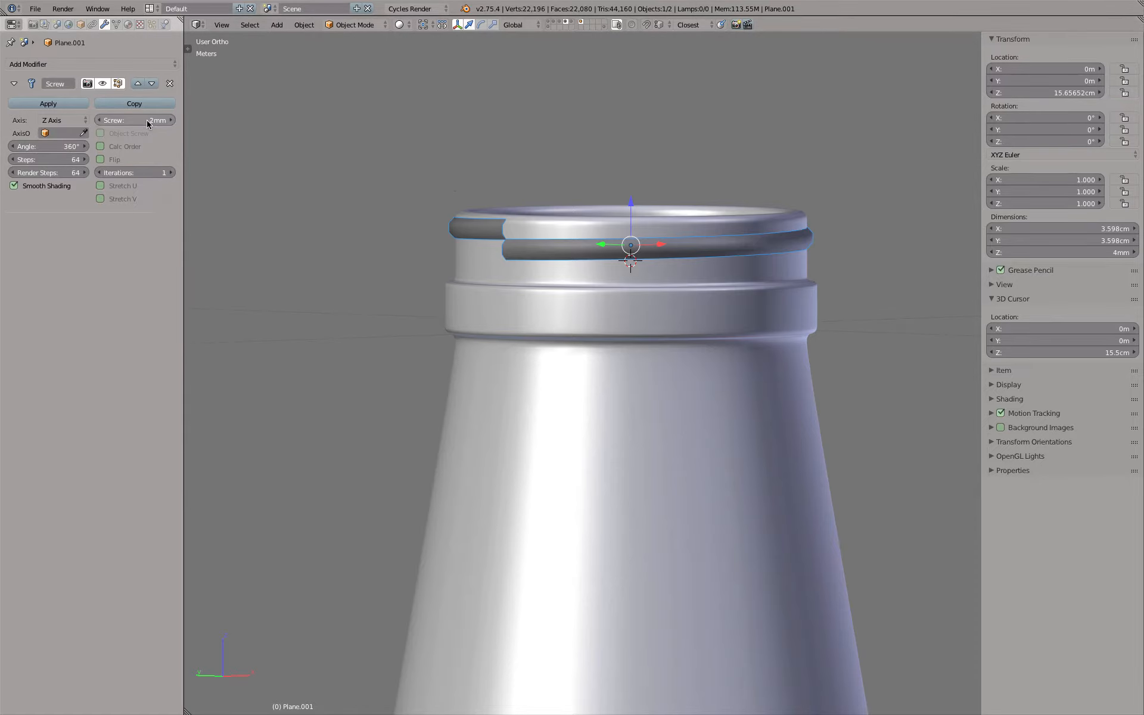
Increase the Screw modifier's iterations to 8
{"action": "left_click", "coordinate": [170, 173]}
{"action": "left_click", "coordinate": [170, 173]}
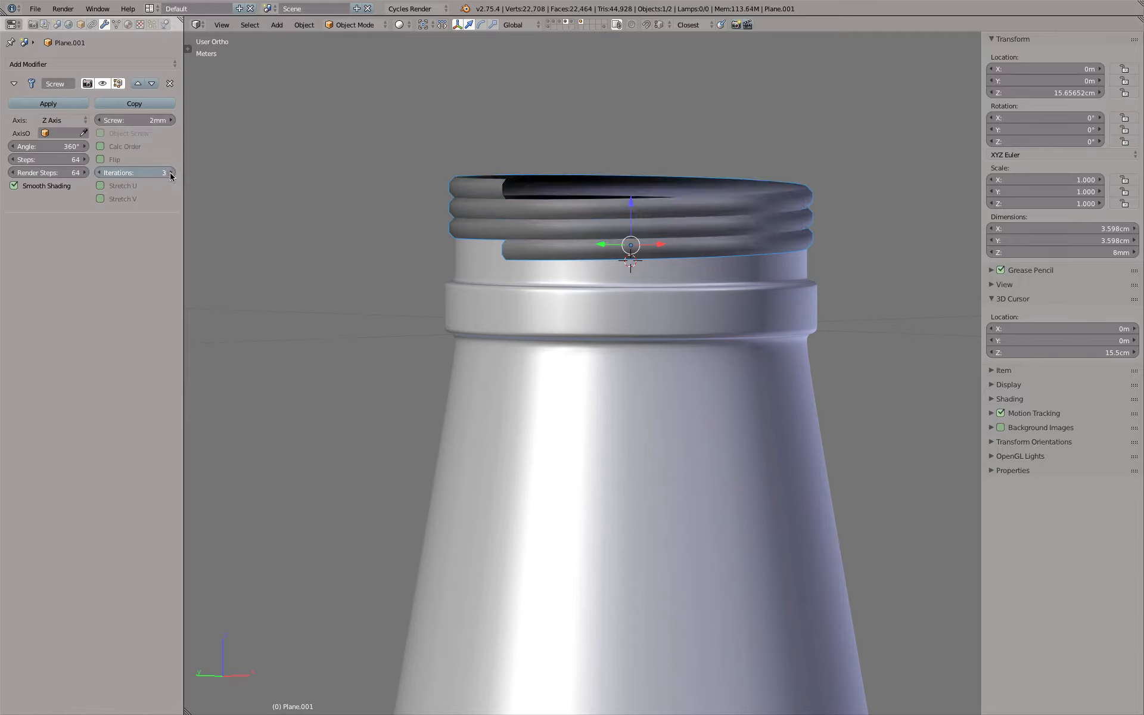
{"action": "left_click", "coordinate": [169, 173]}
{"action": "left_click", "coordinate": [170, 173]}
{"action": "left_click", "coordinate": [170, 173]}
{"action": "left_click", "coordinate": [170, 173]}
{"action": "left_click", "coordinate": [169, 173]}
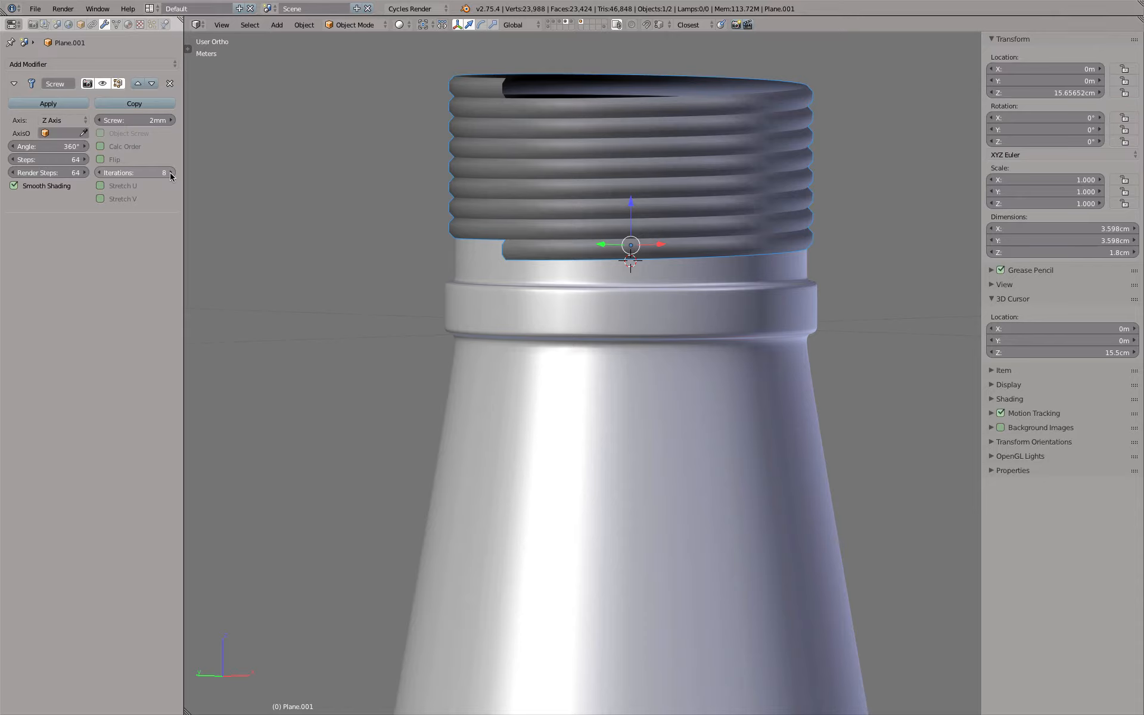
Set the Screw modifier's screw offset to 3 mm
{"action": "left_click", "coordinate": [134, 119]}
{"action": "type", "text": "3"}
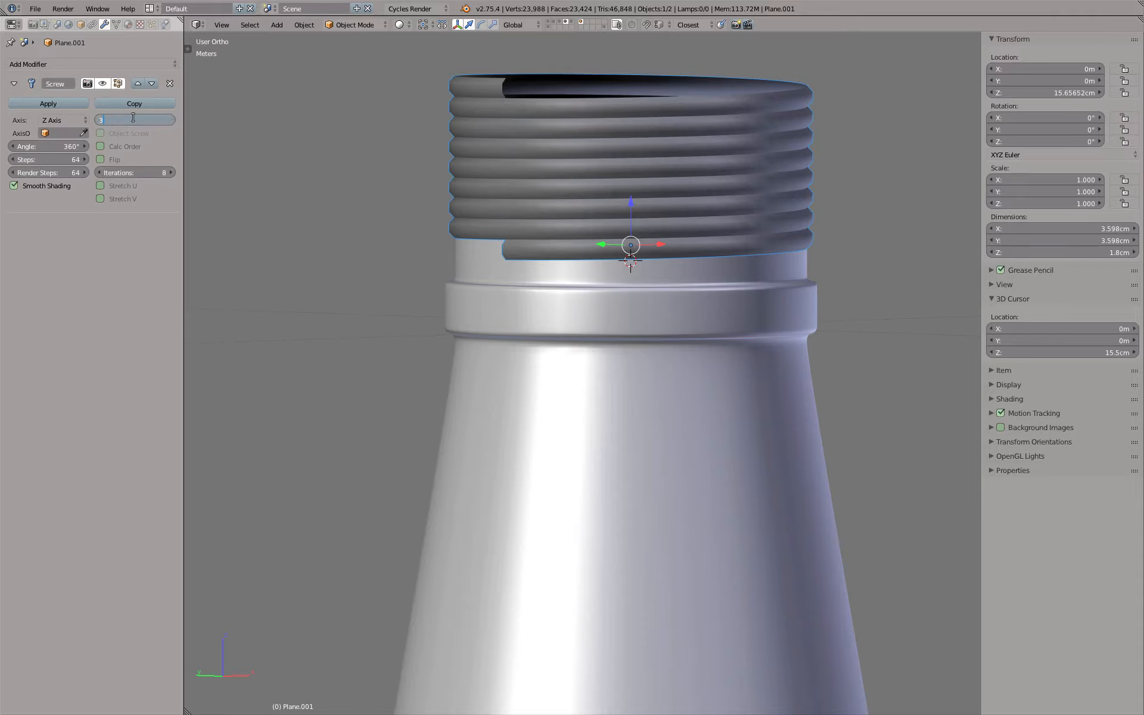
{"action": "key", "text": "Return"}
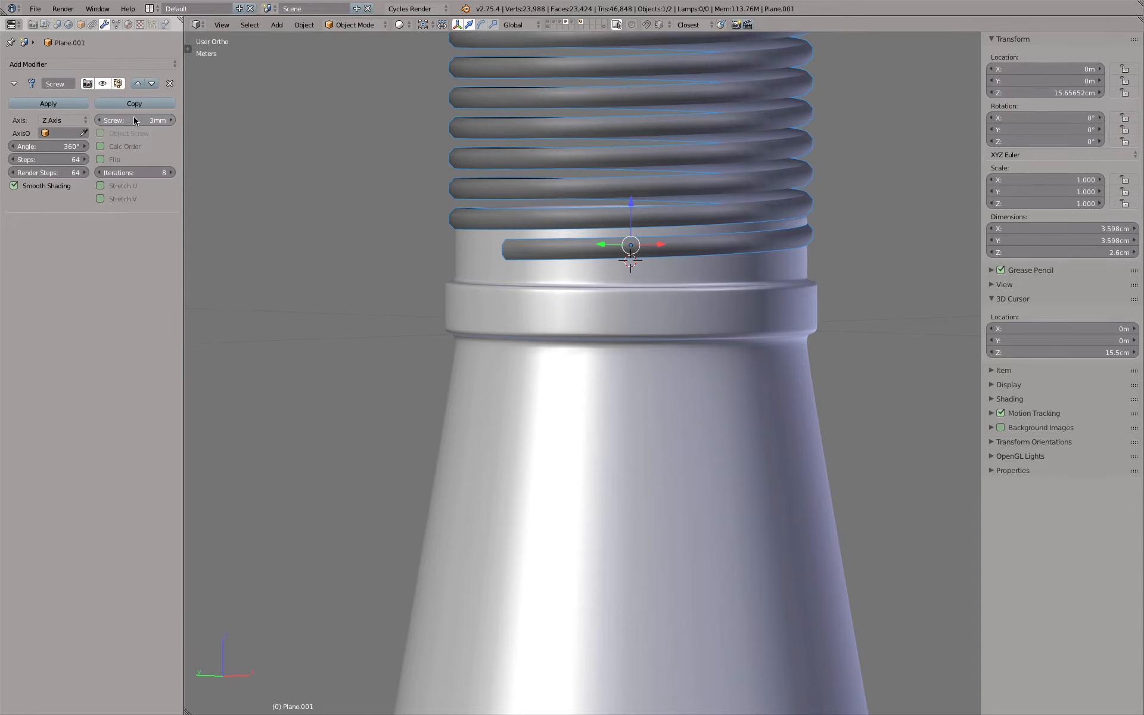
Examine the spacing of the thread turns and the thread's open starting end against the neck
{"action": "scroll", "coordinate": [263, 181], "scroll_direction": "down", "scroll_amount": 4}
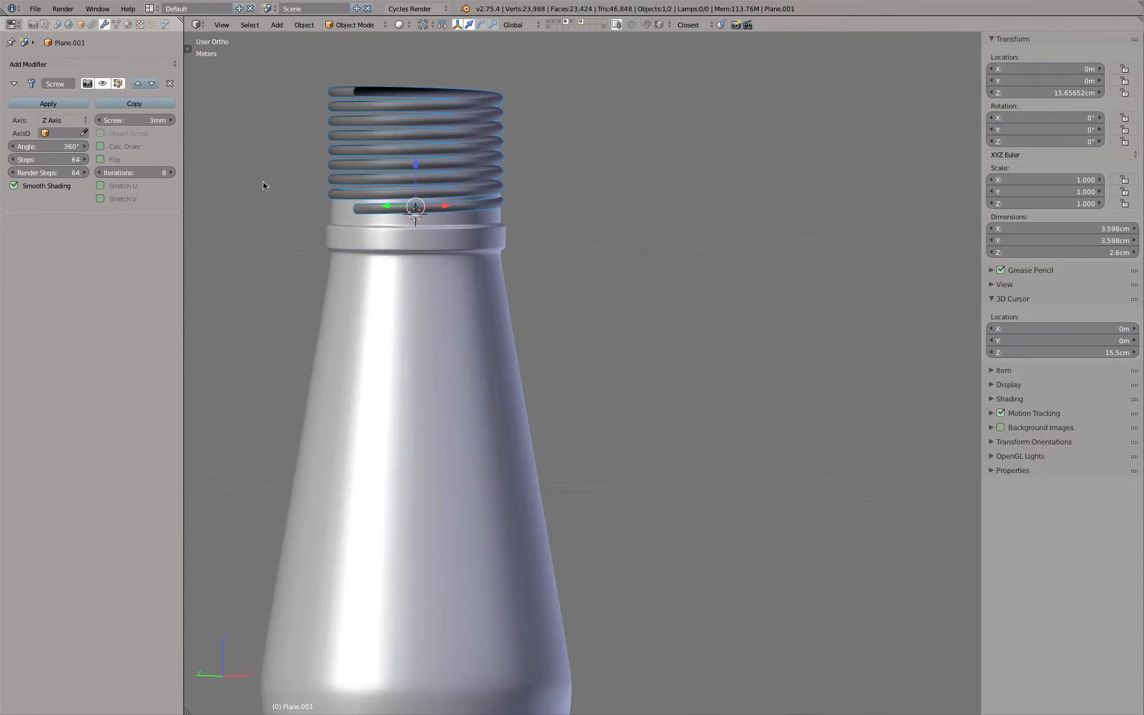
{"action": "key", "text": "KP_1"}
{"action": "middle_click_drag", "start_coordinate": [377, 172], "coordinate": [480, 289], "text": "shift"}
{"action": "scroll", "coordinate": [480, 288], "scroll_direction": "up", "scroll_amount": 6}
{"action": "scroll", "coordinate": [492, 310], "scroll_direction": "down", "scroll_amount": 4}
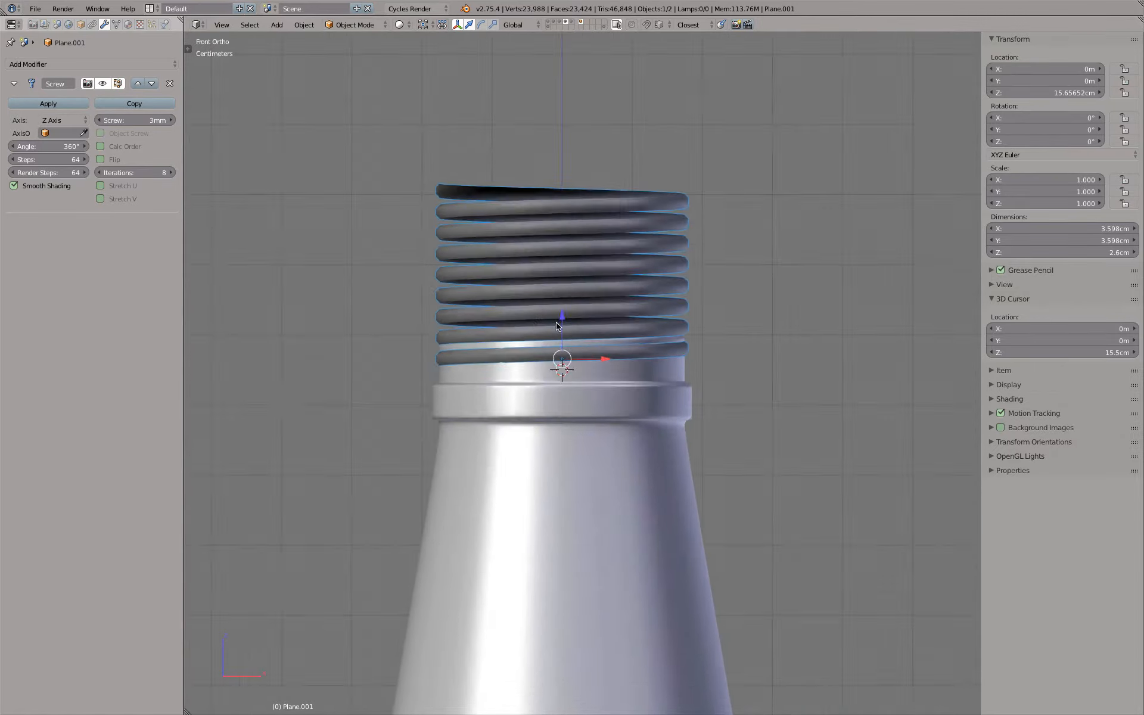
{"action": "middle_click_drag", "start_coordinate": [551, 315], "coordinate": [786, 323]}
{"action": "middle_click_drag", "start_coordinate": [668, 316], "coordinate": [412, 298], "text": "shift"}
{"action": "scroll", "coordinate": [543, 333], "scroll_direction": "up", "scroll_amount": 3}
{"action": "scroll", "coordinate": [544, 336], "scroll_direction": "up", "scroll_amount": 2}
{"action": "middle_click_drag", "start_coordinate": [548, 307], "coordinate": [691, 410], "text": "shift"}
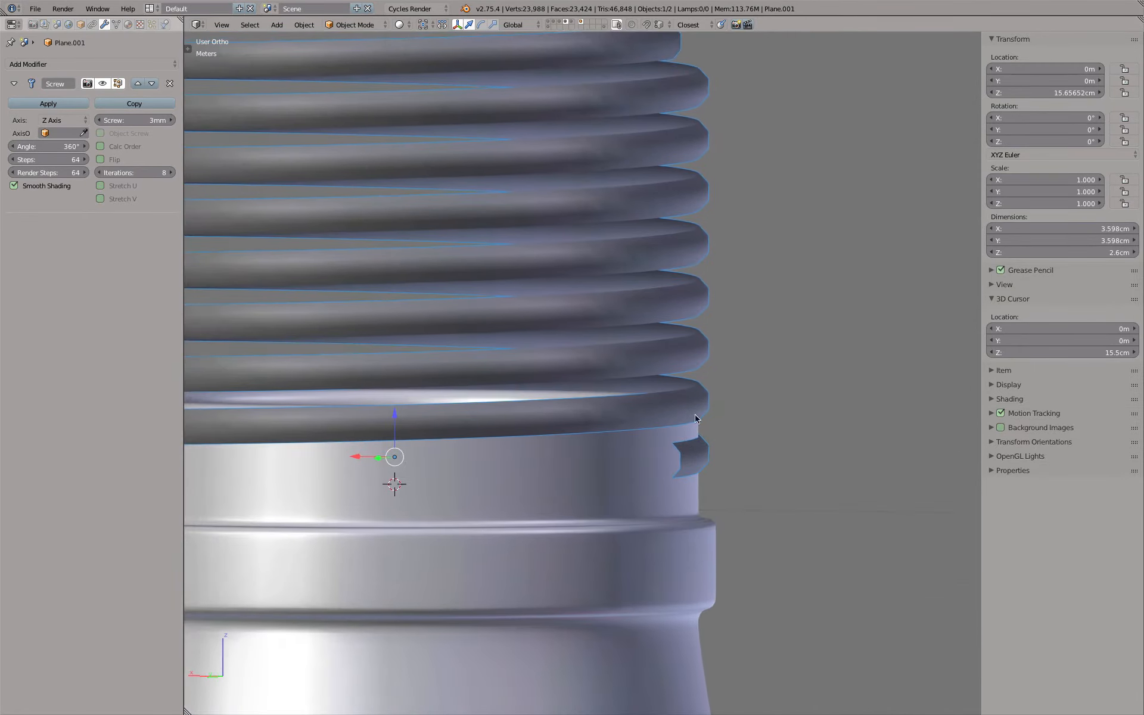
{"action": "scroll", "coordinate": [696, 444], "scroll_direction": "up", "scroll_amount": 1}
{"action": "key", "text": "Tab"}
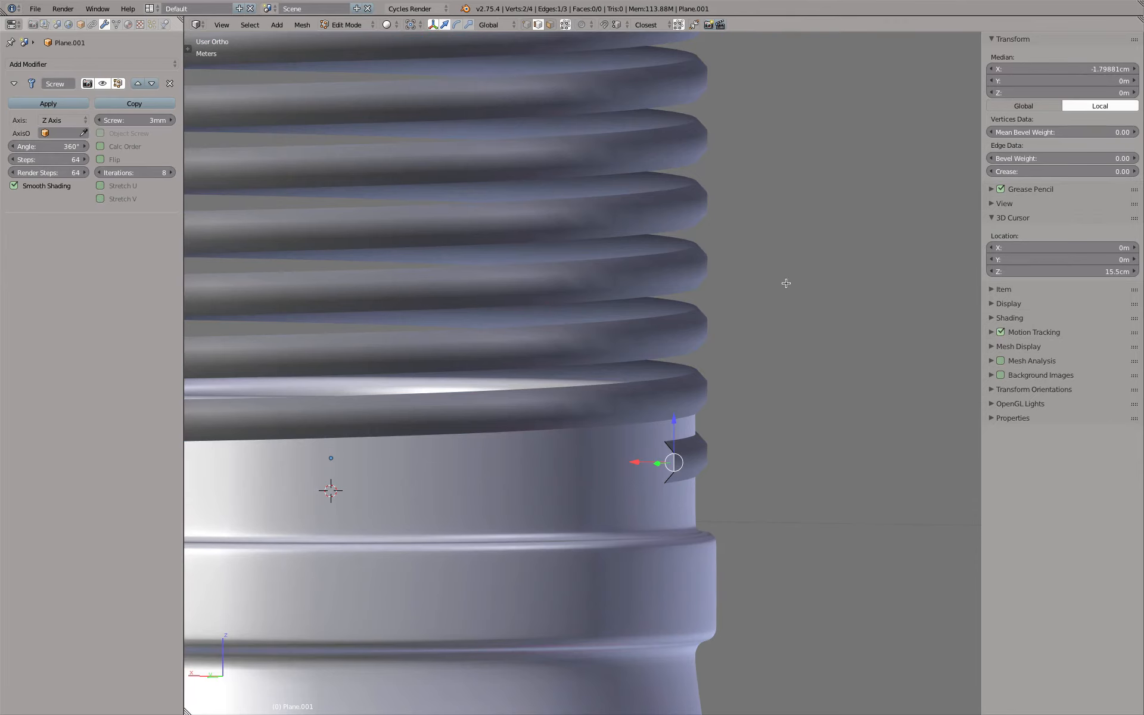
{"action": "key", "text": "s"}
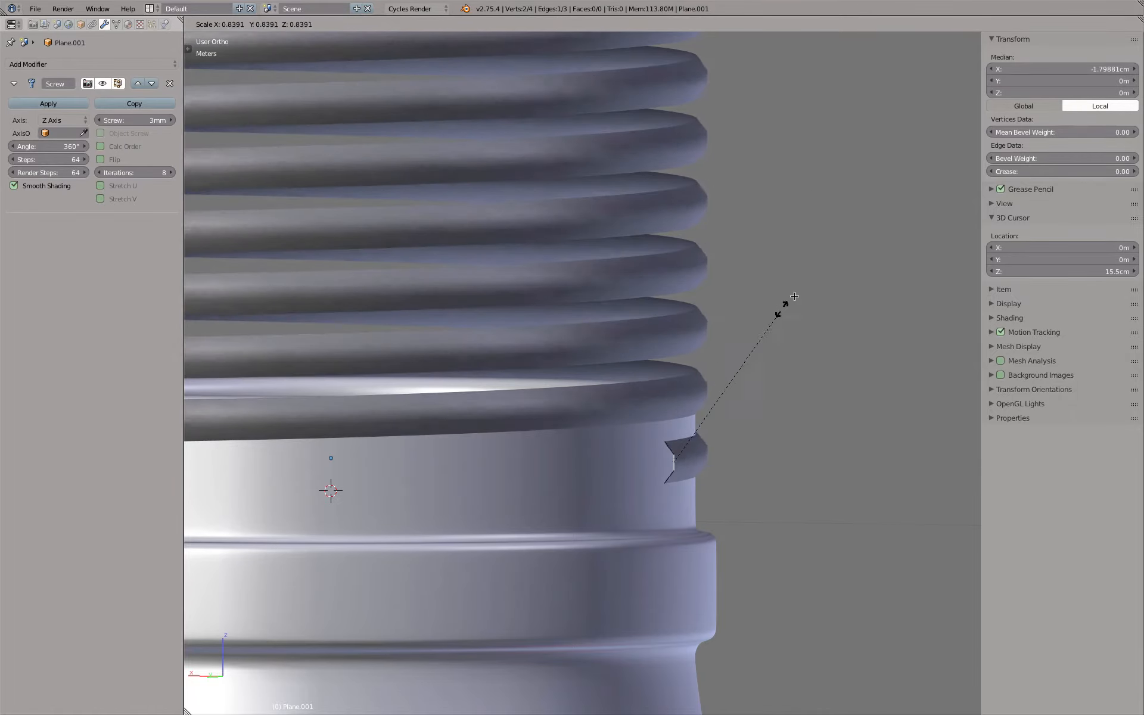
{"action": "left_click", "coordinate": [776, 348]}
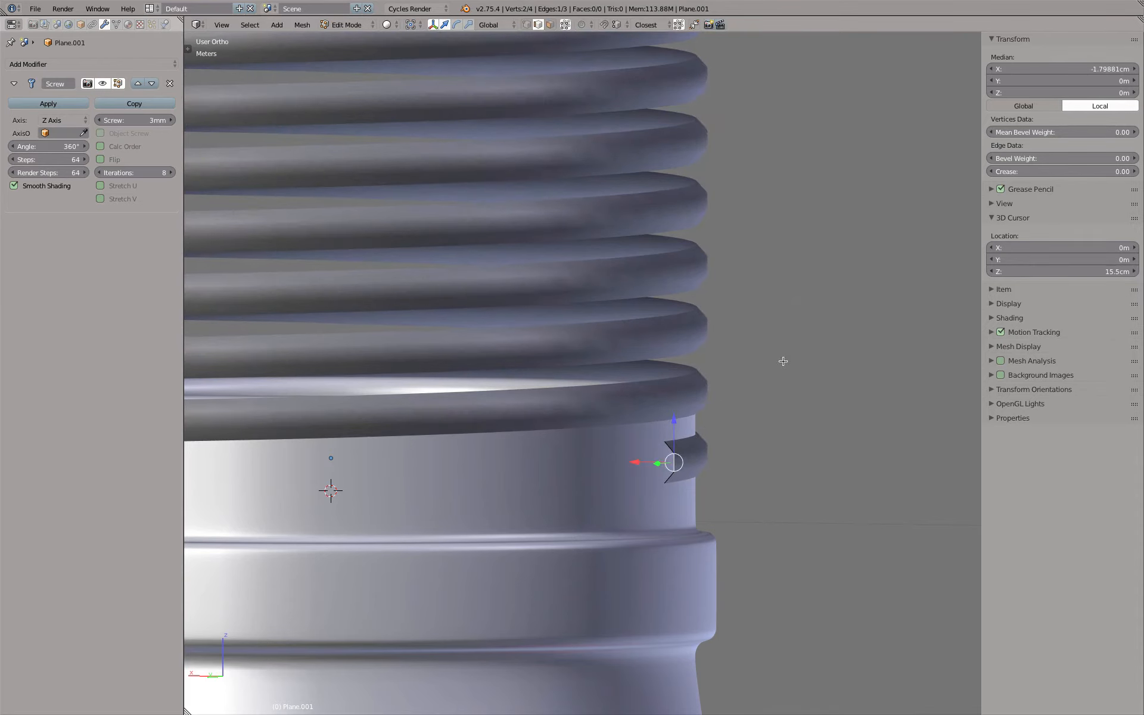
{"action": "key", "text": "Tab"}
Set the Screw modifier's iterations to 1, keeping the screw offset at 3 mm
{"action": "key", "text": "KP_1"}
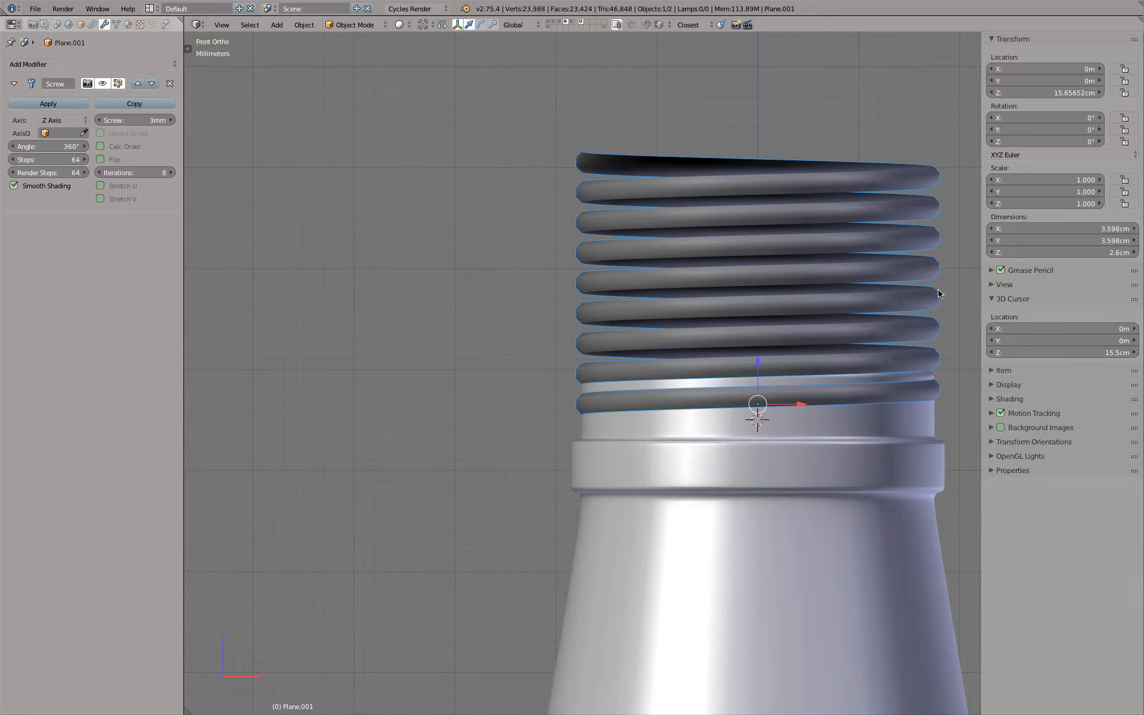
{"action": "left_click", "coordinate": [134, 171]}
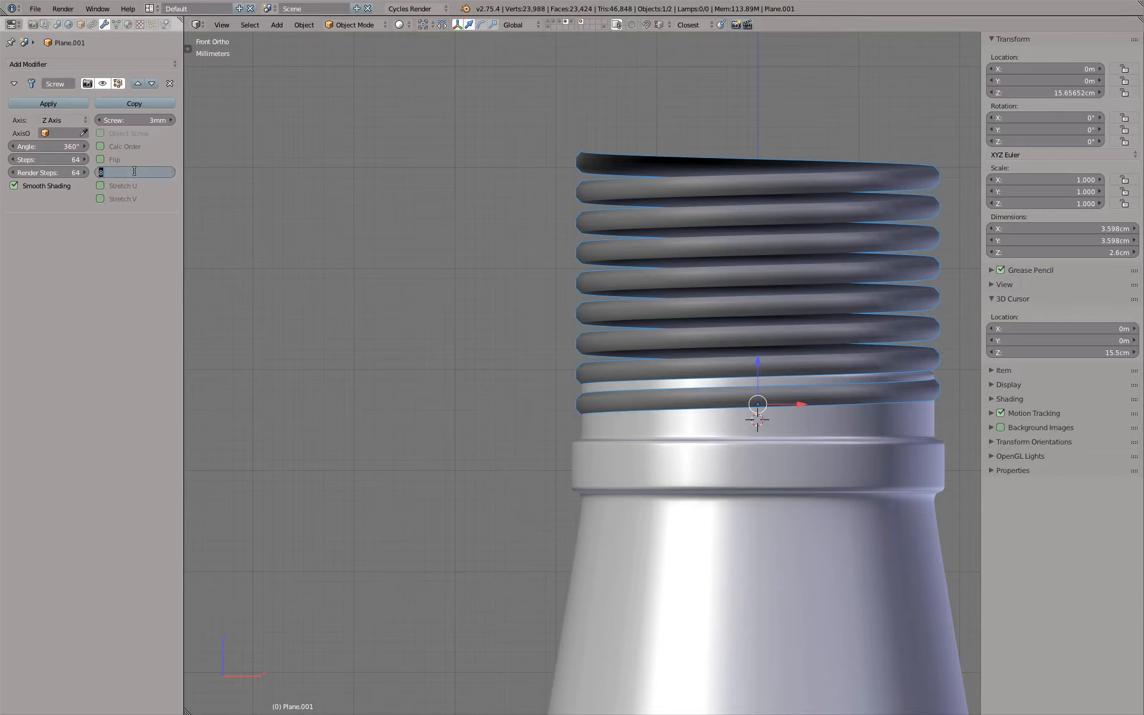
{"action": "type", "text": "1"}
{"action": "key", "text": "Return"}
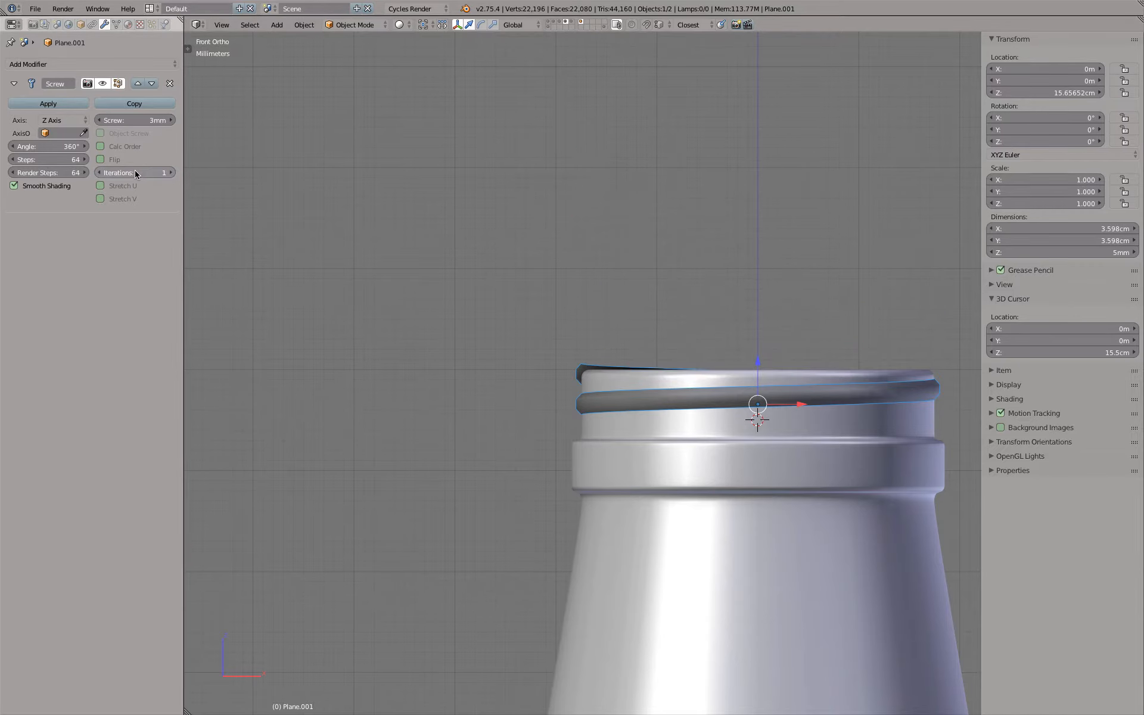
{"action": "left_click", "coordinate": [130, 119]}
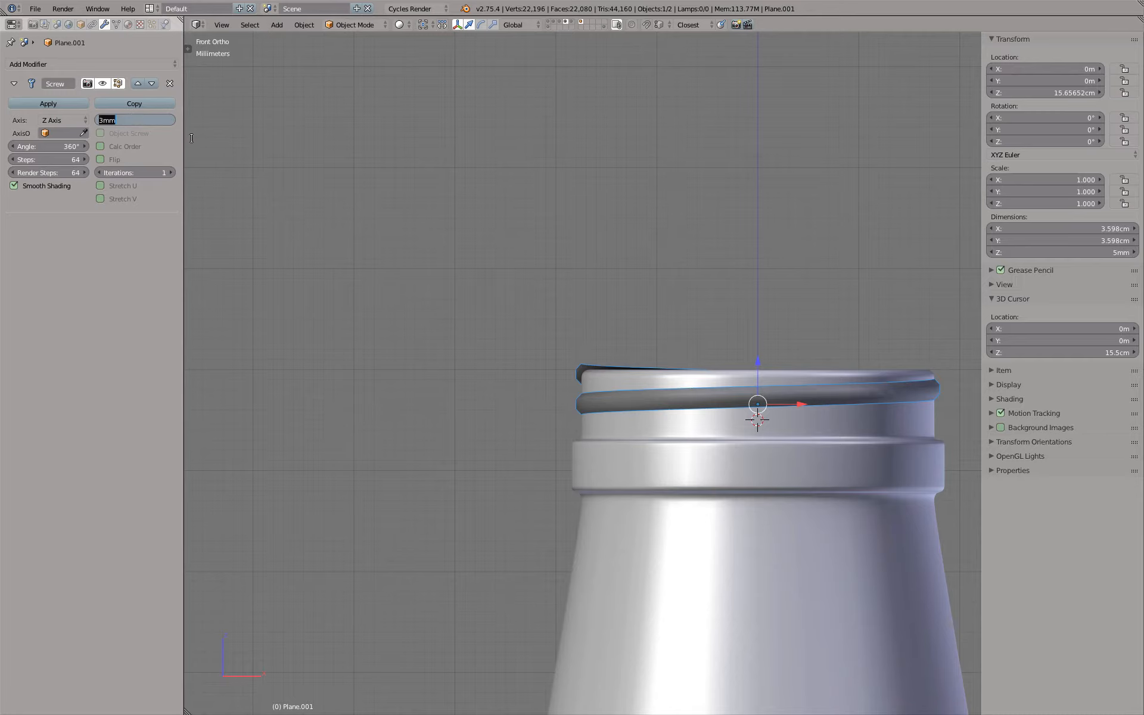
{"action": "key", "text": "Return"}
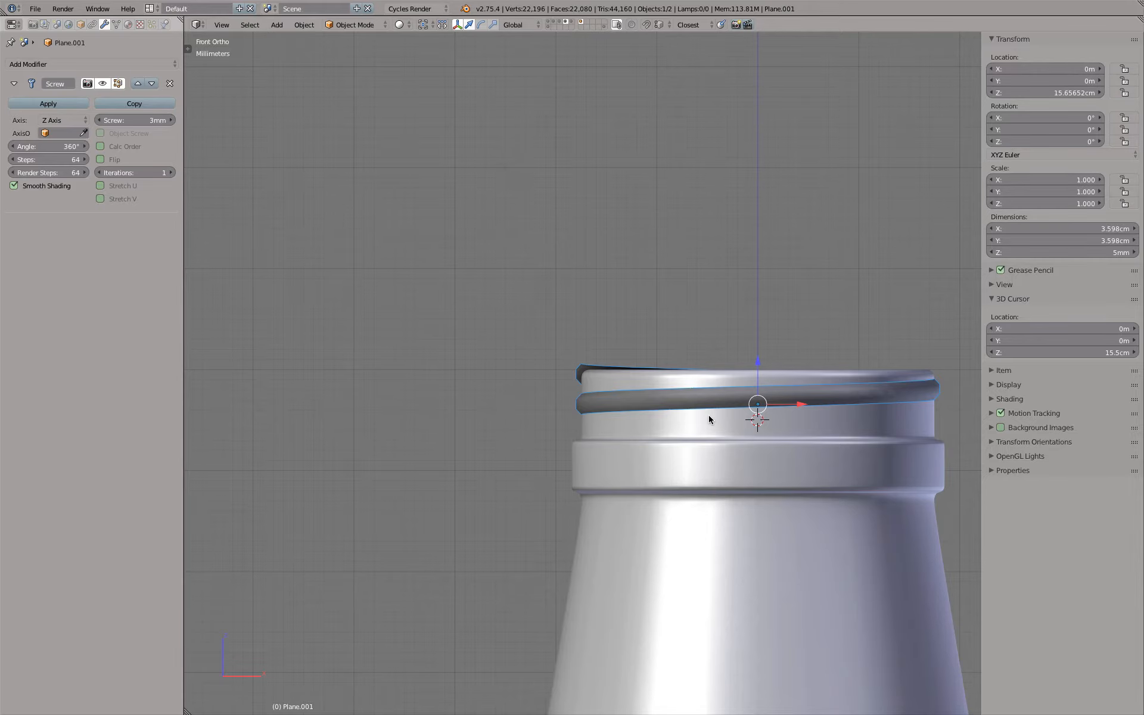
Set the Screw modifier's angle to 360/4, shortening the thread to a 90° segment
{"action": "scroll", "coordinate": [660, 402], "scroll_direction": "up", "scroll_amount": 3}
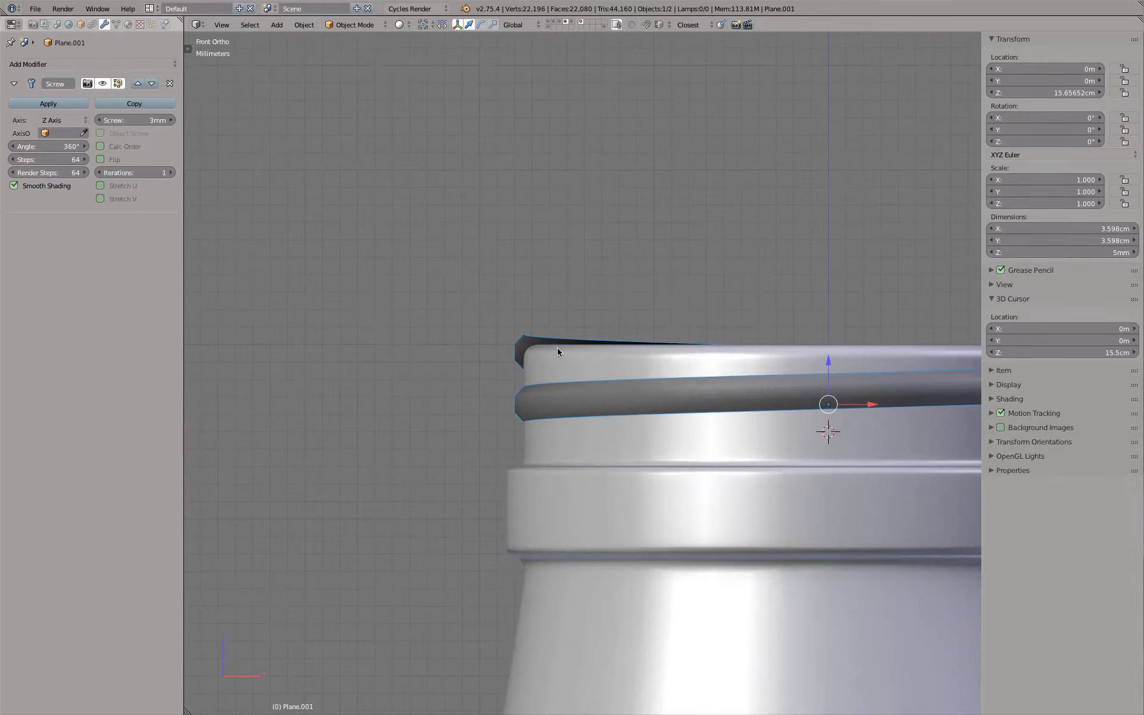
{"action": "scroll", "coordinate": [557, 348], "scroll_direction": "down", "scroll_amount": 2}
{"action": "key", "text": "KP_7"}
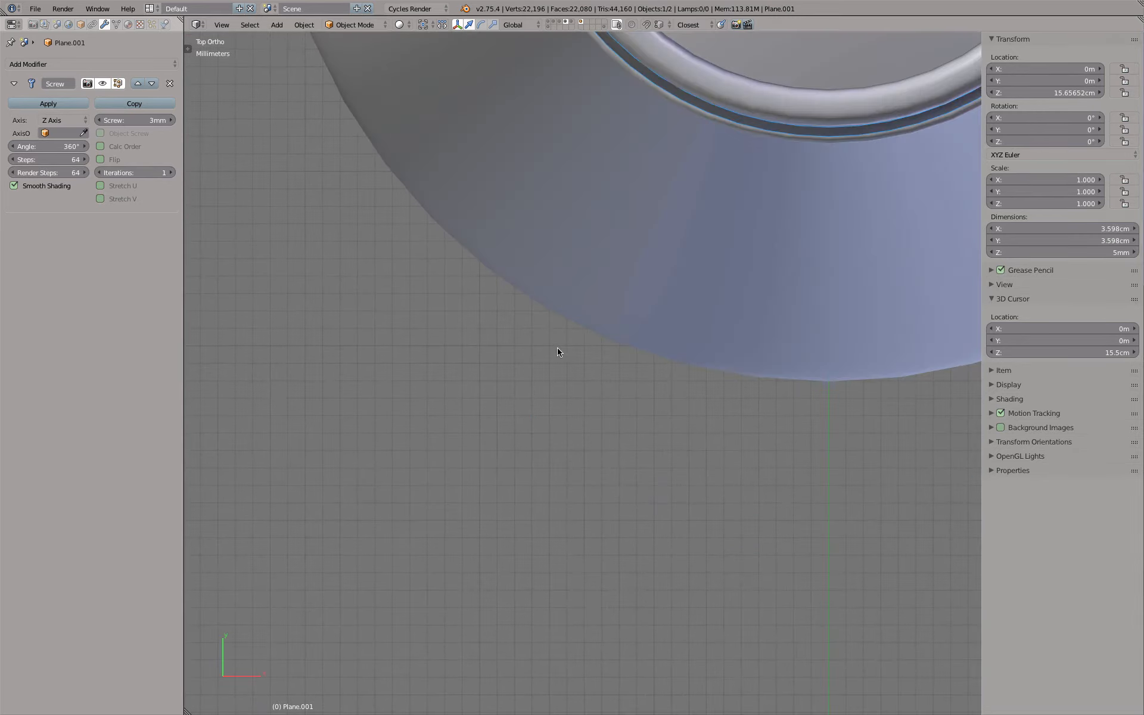
{"action": "middle_click_drag", "start_coordinate": [633, 391], "coordinate": [728, 296]}
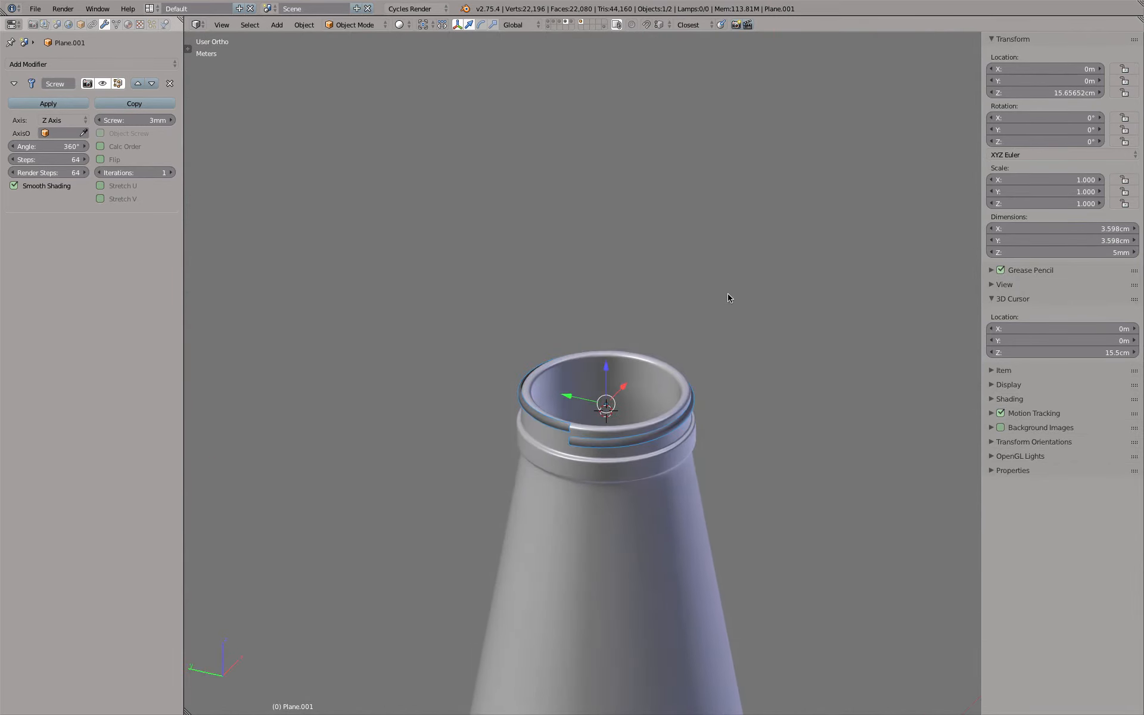
{"action": "left_click", "coordinate": [48, 146]}
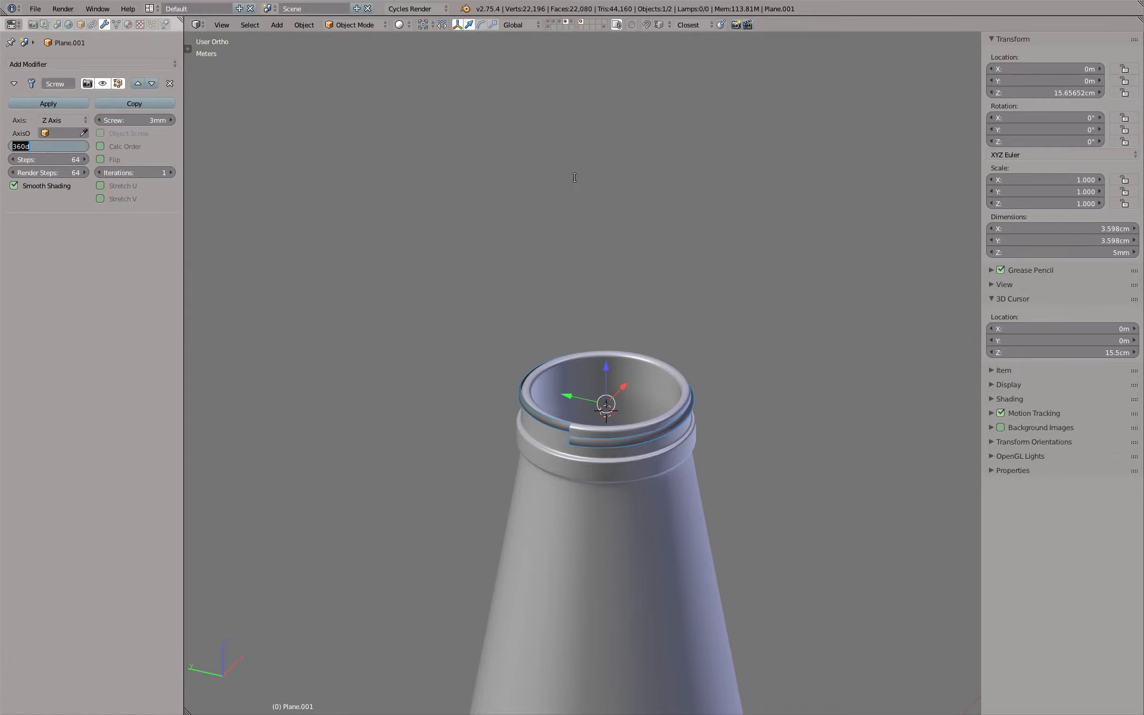
{"action": "type", "text": "360/4"}
{"action": "key", "text": "Return"}
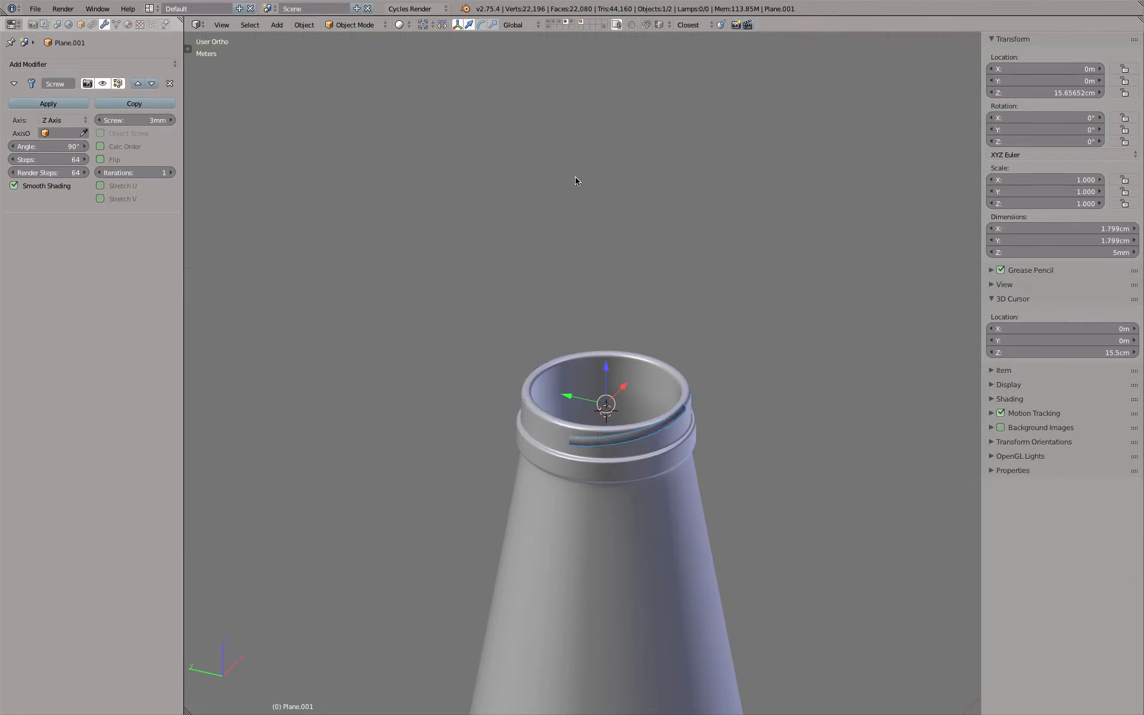
In the top view, rotate the thread segment by -45° around the neck, giving it a Z rotation of 45°
{"action": "key", "text": "KP_1"}
{"action": "scroll", "coordinate": [512, 351], "scroll_direction": "up", "scroll_amount": 6}
{"action": "middle_click_drag", "start_coordinate": [513, 351], "coordinate": [654, 415]}
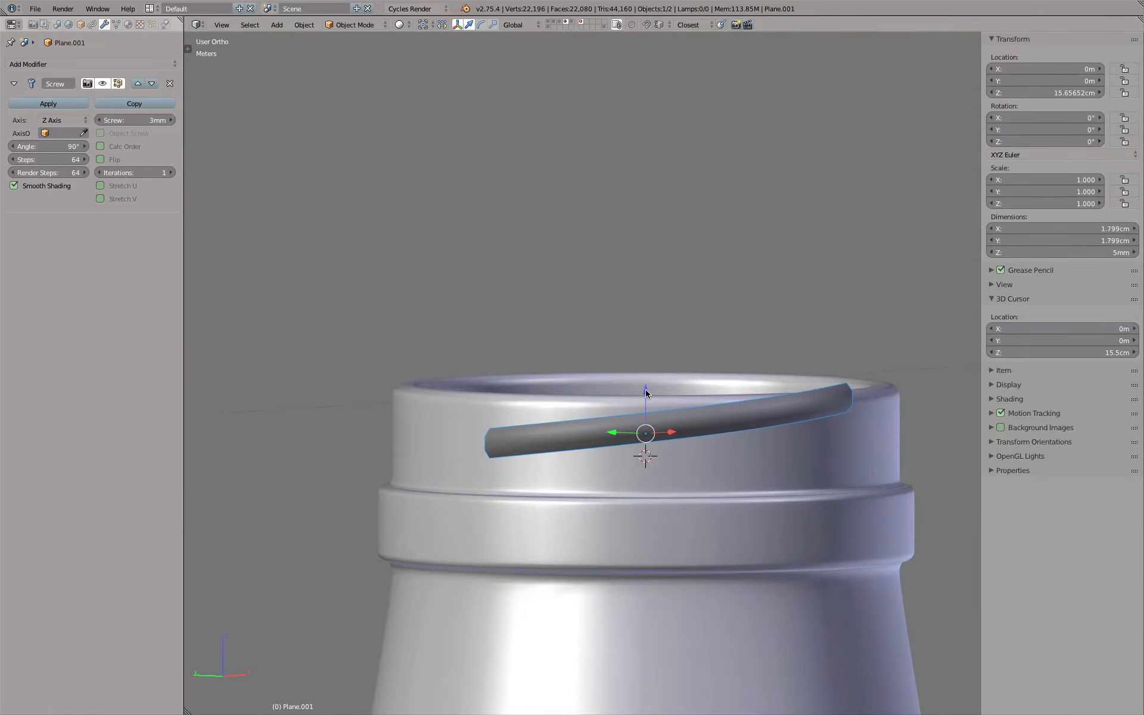
{"action": "key", "text": "KP_1"}
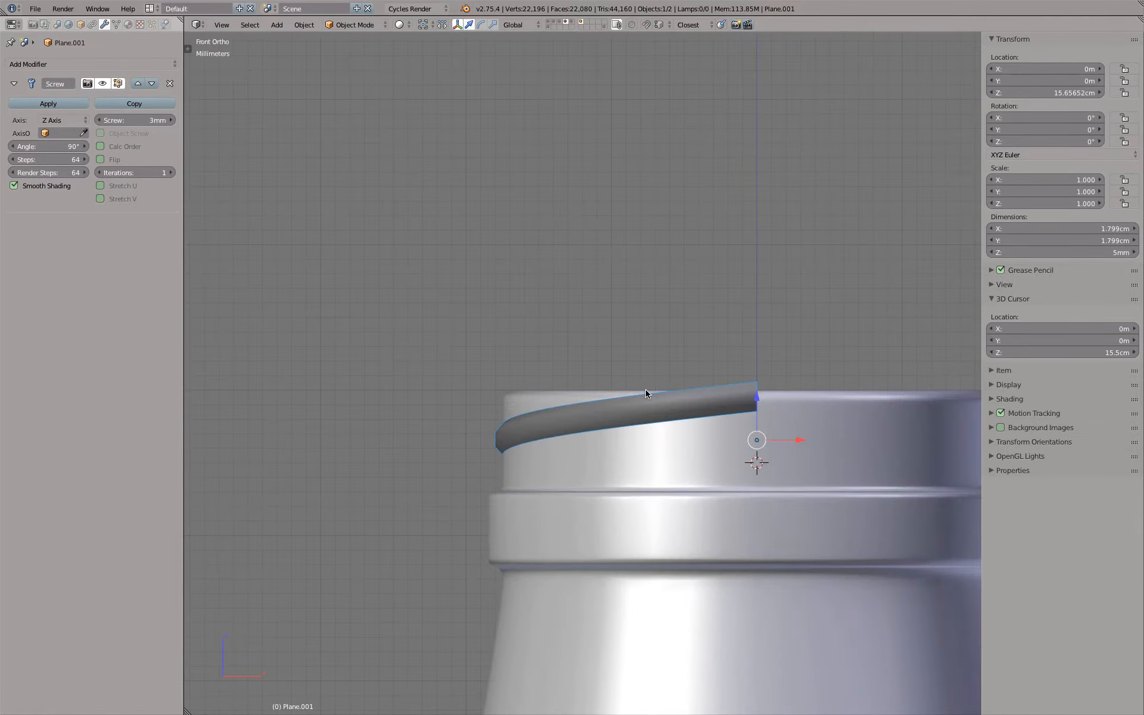
{"action": "key", "text": "KP_7"}
{"action": "scroll", "coordinate": [597, 379], "scroll_direction": "down", "scroll_amount": 5}
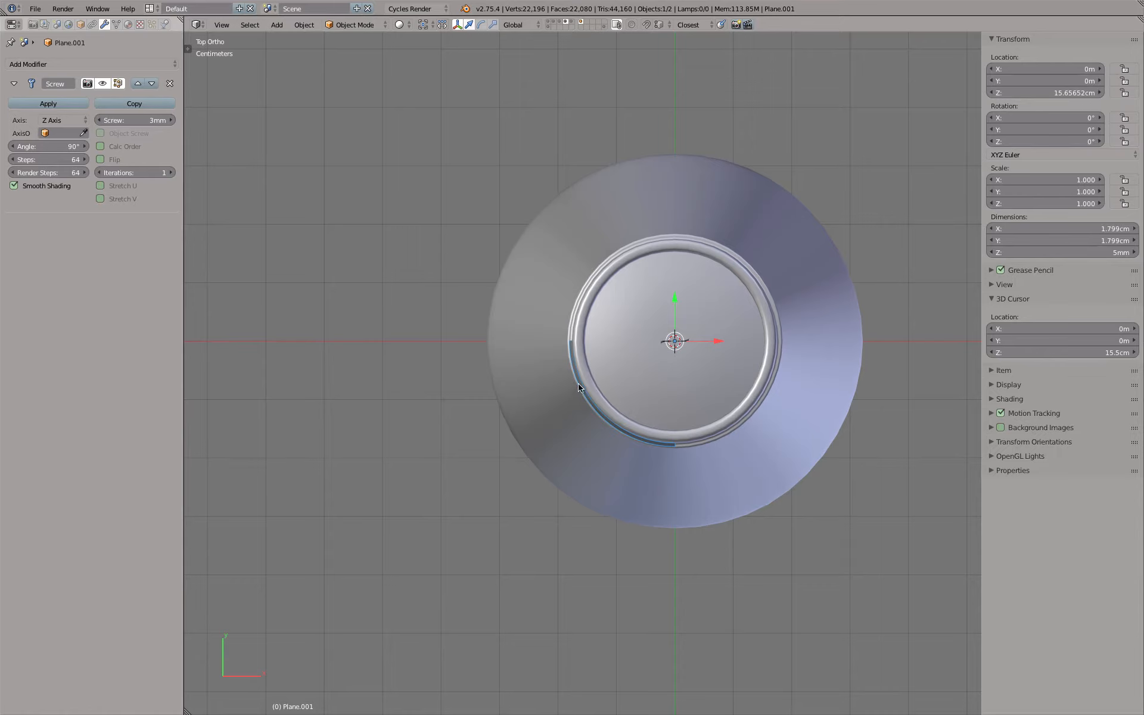
{"action": "key", "text": "r"}
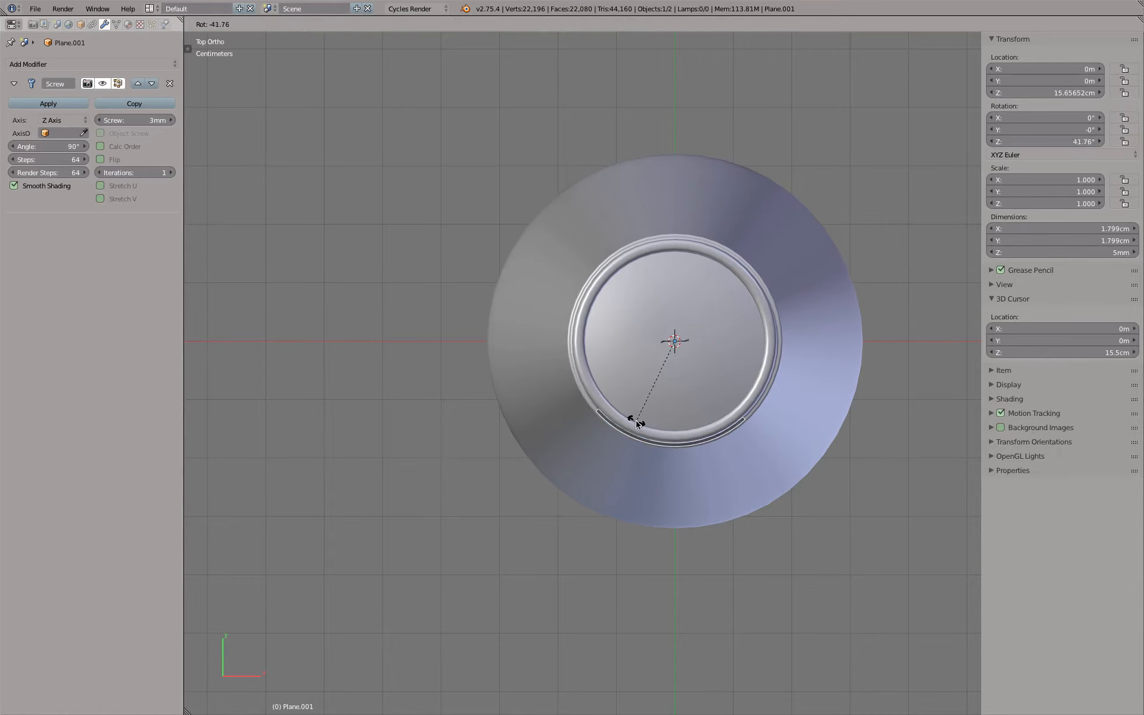
{"action": "type", "text": "45"}
{"action": "key", "text": "minus"}
{"action": "key", "text": "Return"}
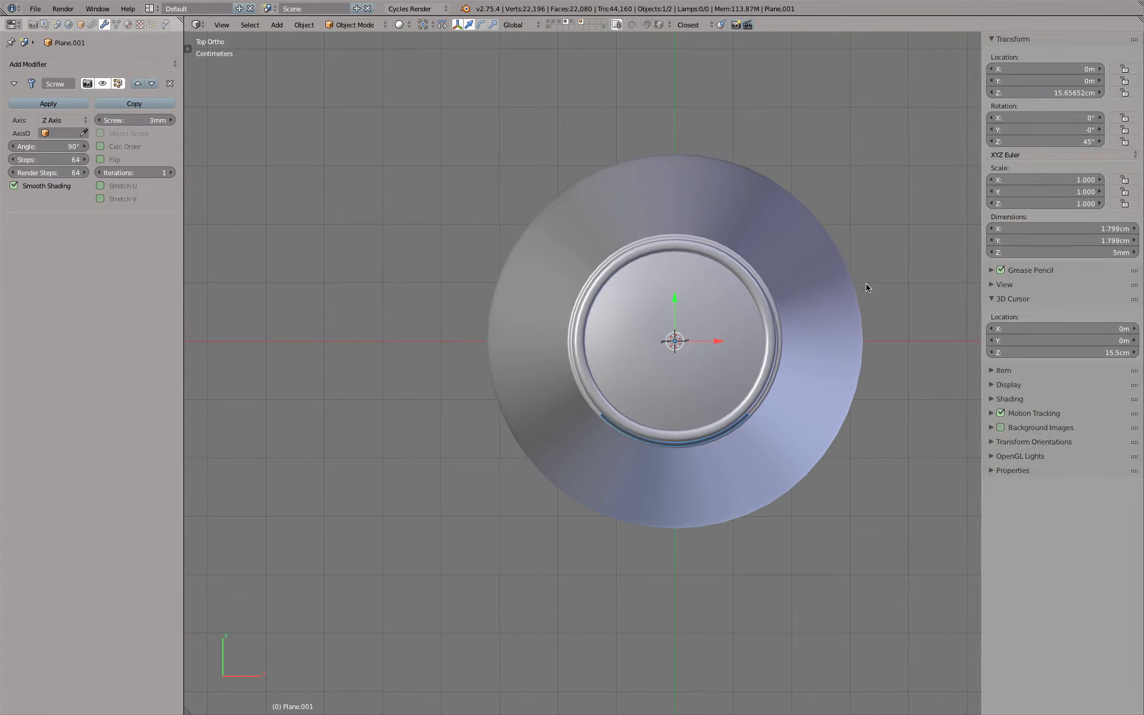
In the front view, lower the thread segment about 0.6 mm along Z until its upper end is level with the neck's rim
{"action": "key", "text": "KP_1"}
{"action": "scroll", "coordinate": [738, 400], "scroll_direction": "up", "scroll_amount": 6}
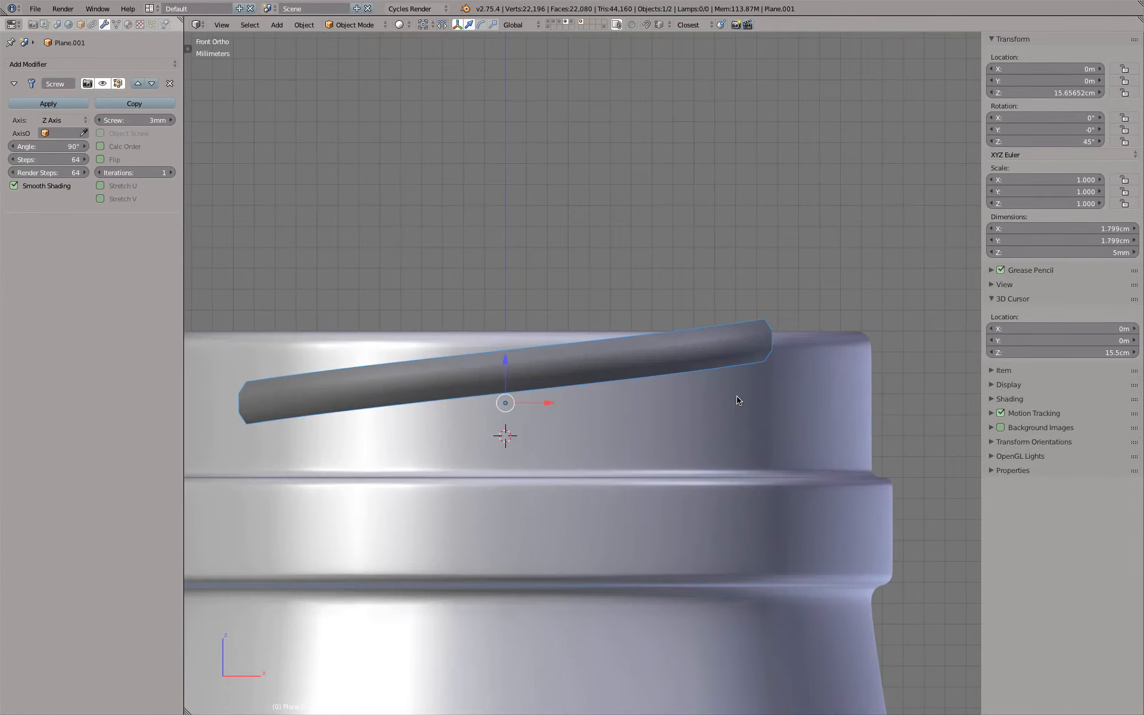
{"action": "scroll", "coordinate": [738, 400], "scroll_direction": "down", "scroll_amount": 3}
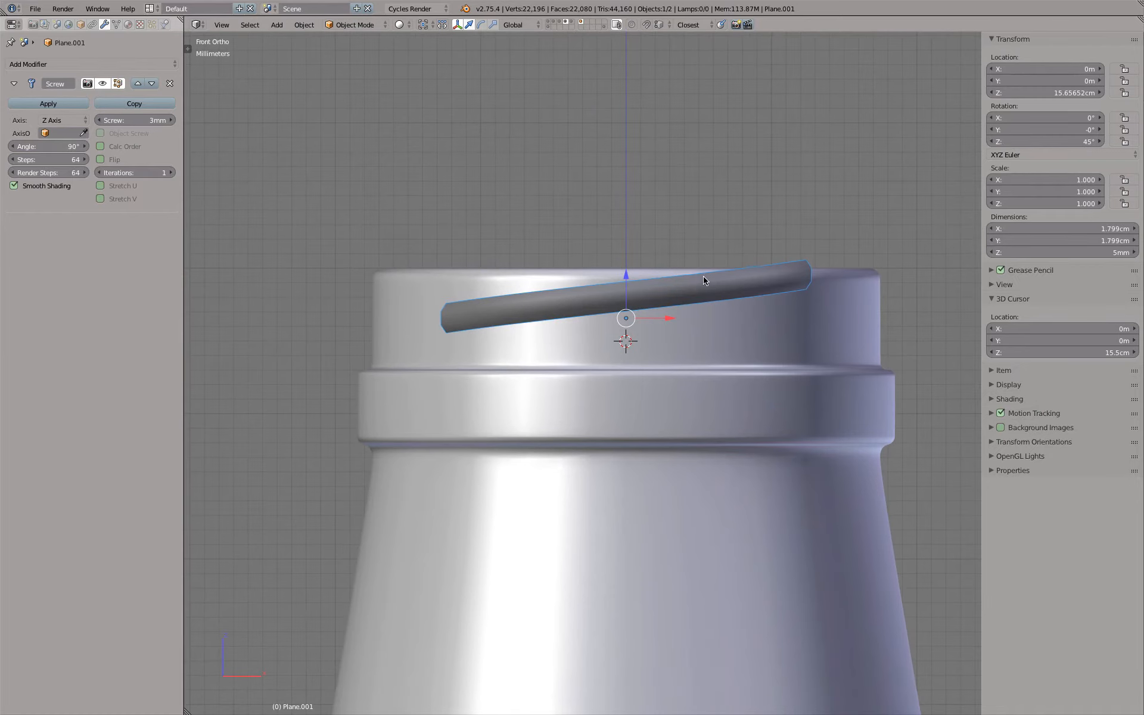
{"action": "scroll", "coordinate": [685, 276], "scroll_direction": "up", "scroll_amount": 2}
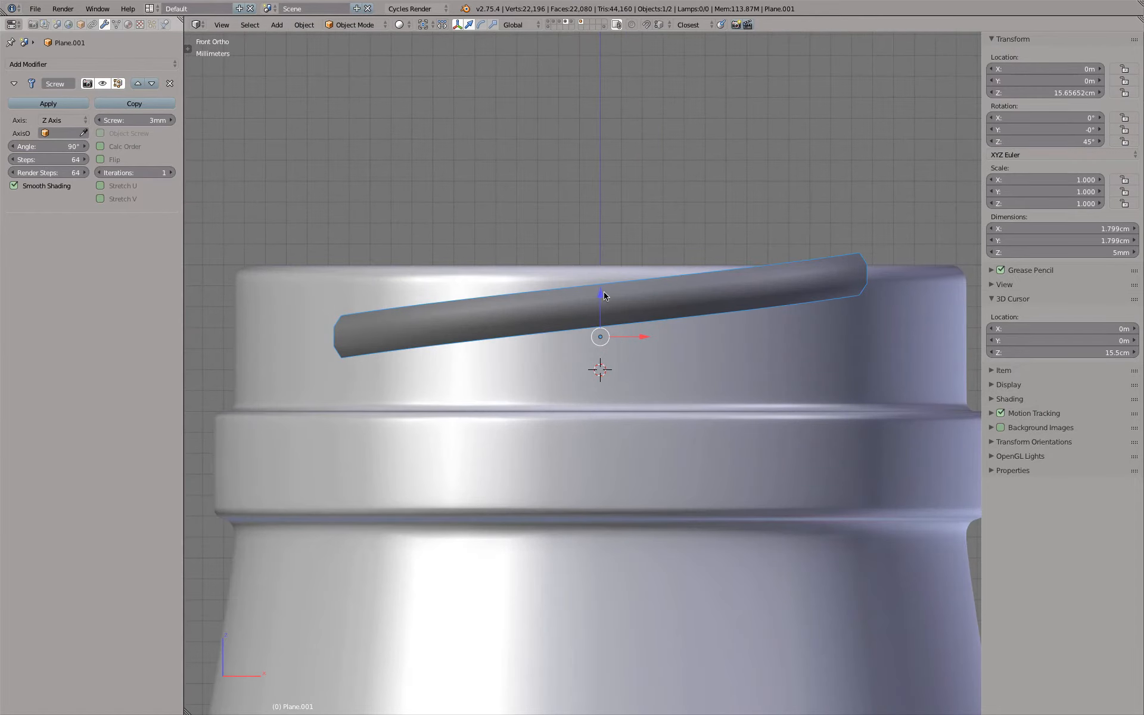
{"action": "left_click_drag", "start_coordinate": [600, 294], "coordinate": [600, 307]}
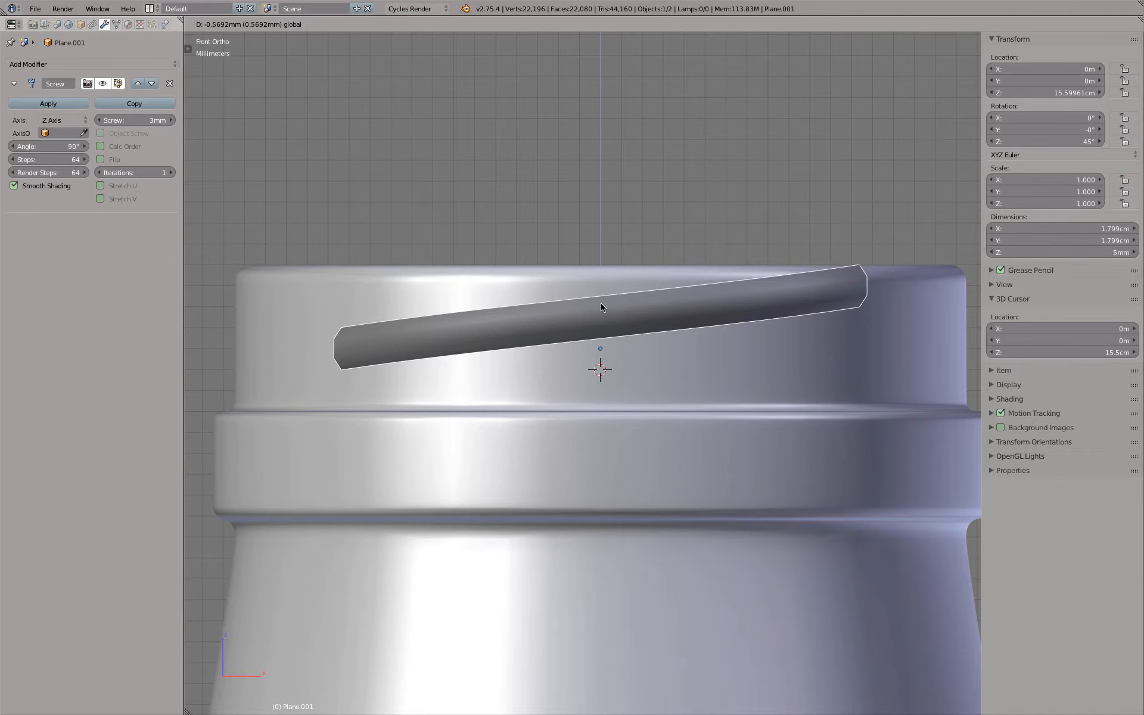
{"action": "left_click_drag", "start_coordinate": [600, 306], "coordinate": [600, 307]}
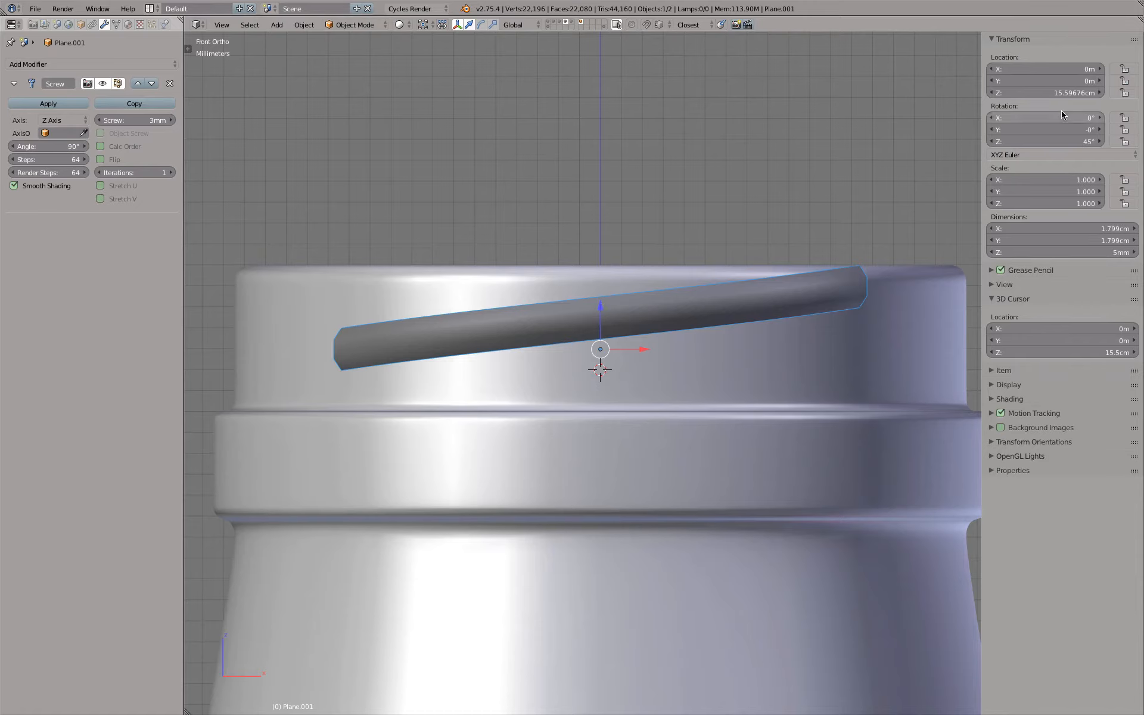
Set the thread segment's Z location to 15.3 cm
{"action": "left_click", "coordinate": [1064, 92]}
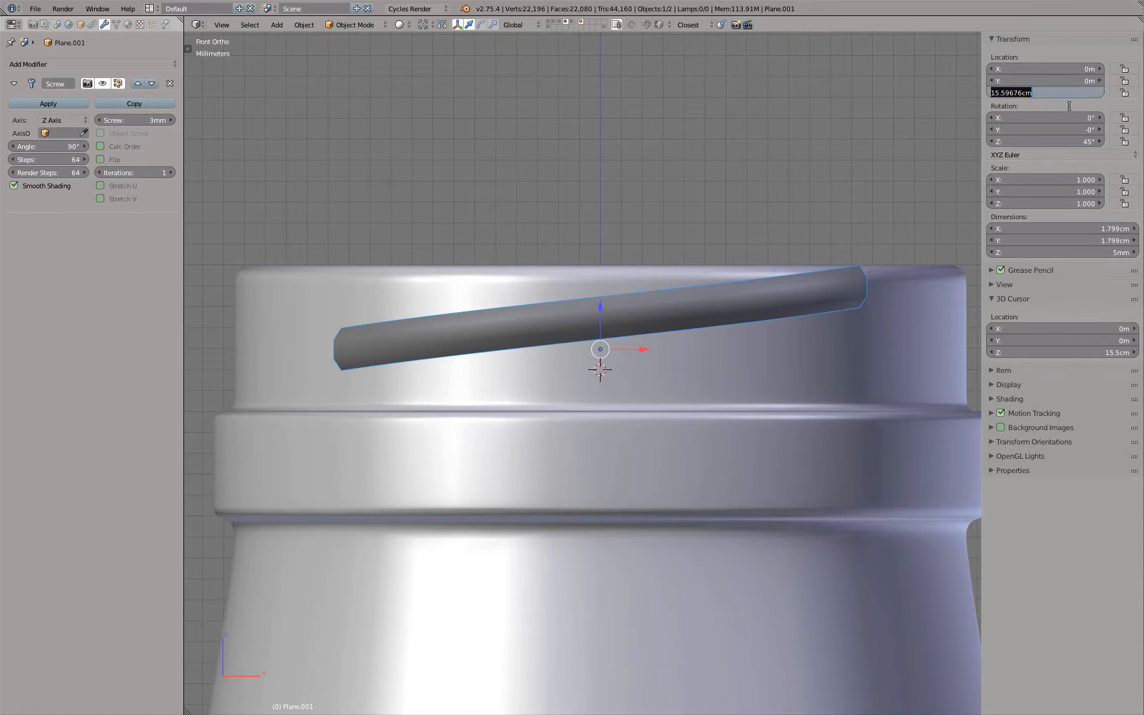
{"action": "key", "text": "Right"}
{"action": "key", "text": "Left"}
{"action": "key", "text": "Left"}
{"action": "key", "text": "BackSpace"}
{"action": "key", "text": "BackSpace"}
{"action": "key", "text": "BackSpace"}
{"action": "key", "text": "BackSpace"}
{"action": "key", "text": "BackSpace"}
{"action": "type", "text": "3"}
{"action": "key", "text": "Return"}
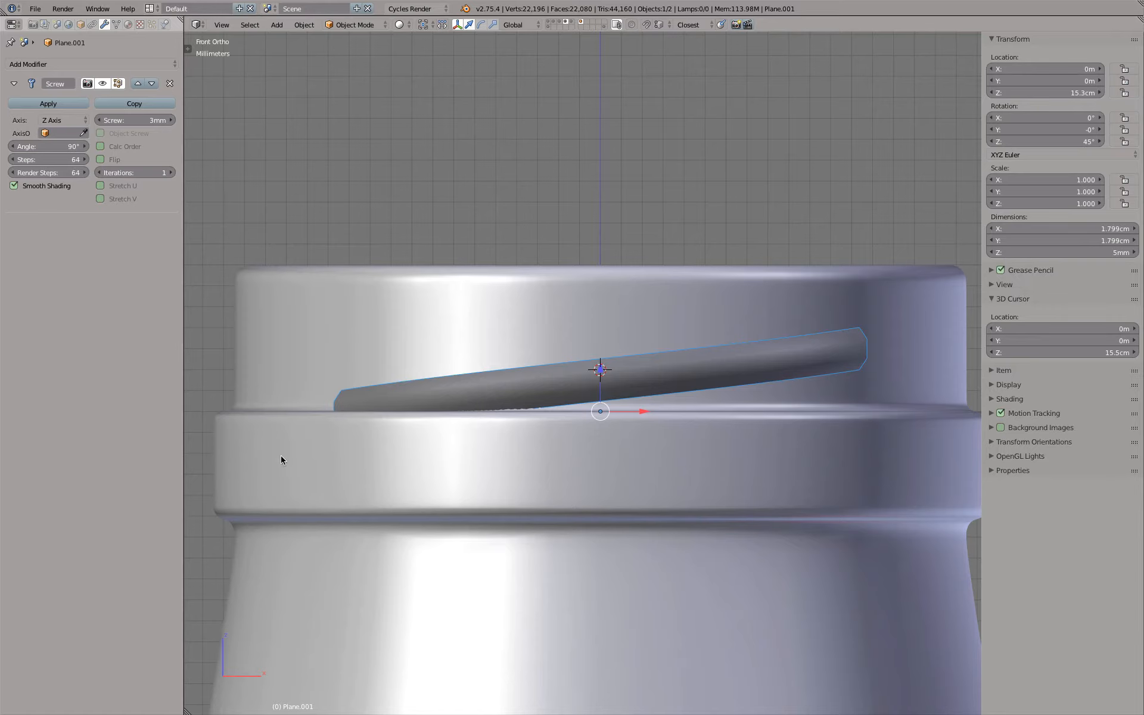
Set the Screw modifier's screw offset to 4 mm
{"action": "left_click", "coordinate": [132, 120]}
{"action": "key", "text": "Home"}
{"action": "key", "text": "Delete"}
{"action": "type", "text": "4"}
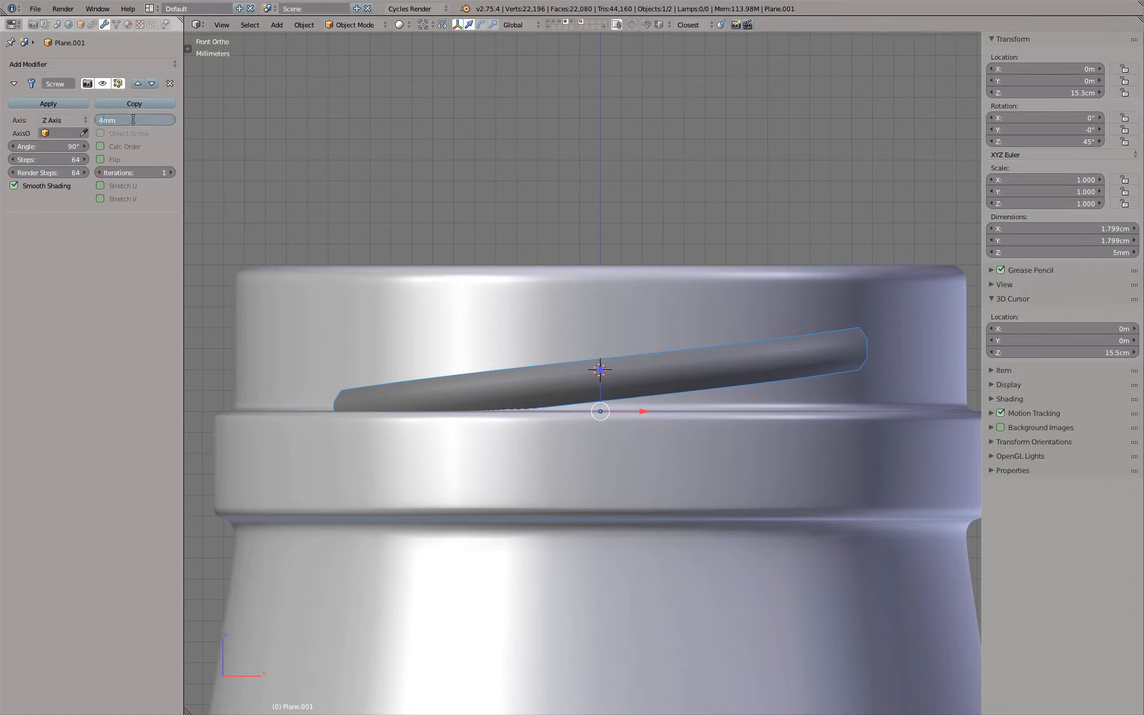
{"action": "key", "text": "Return"}
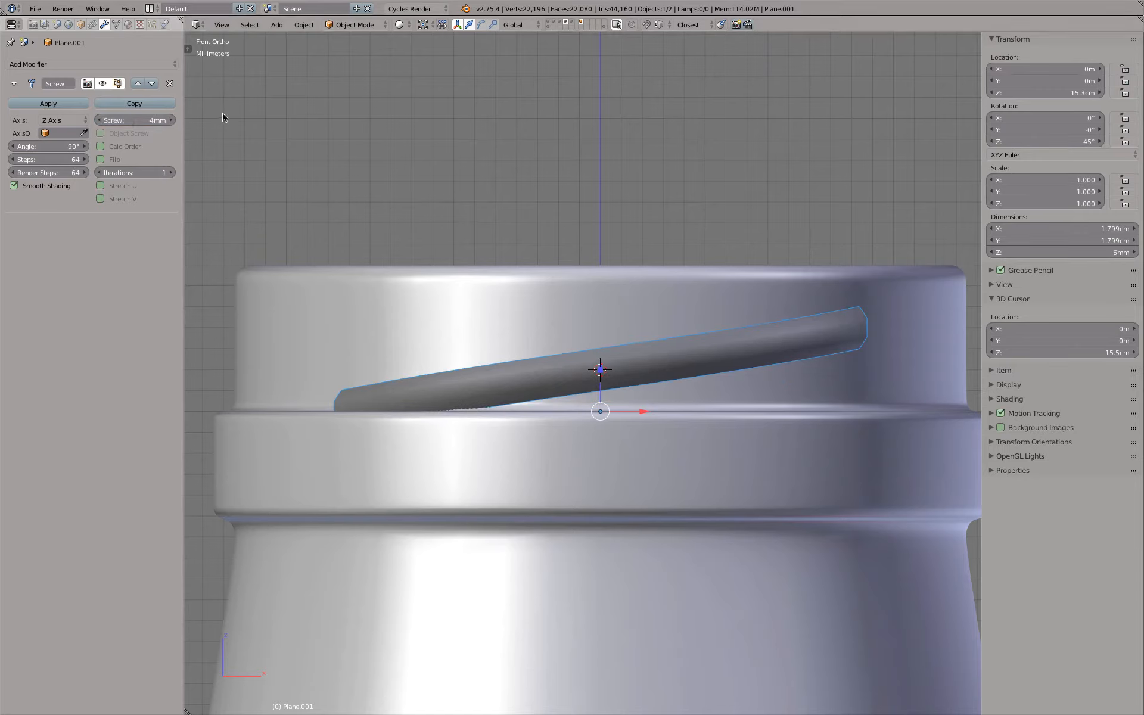
Raise the thread segment about 2 mm along Z, to about 15.5 cm, so its upper end meets the neck's rim
{"action": "left_click_drag", "start_coordinate": [600, 370], "coordinate": [603, 334]}
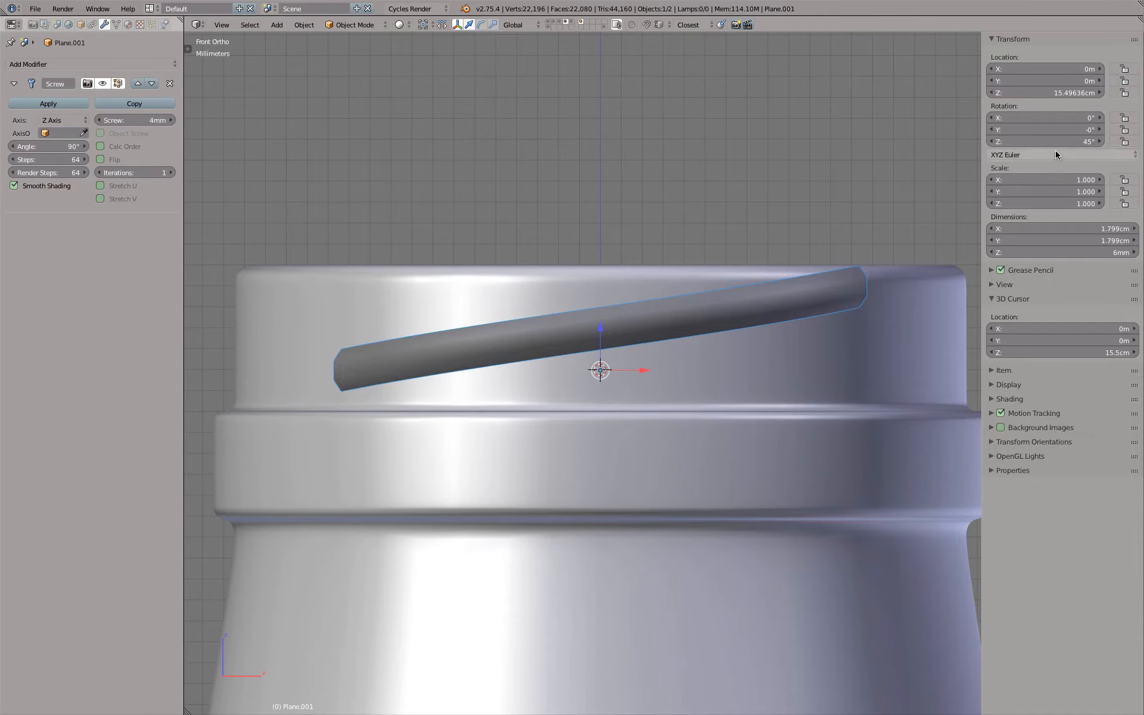
{"action": "left_click", "coordinate": [1043, 90]}
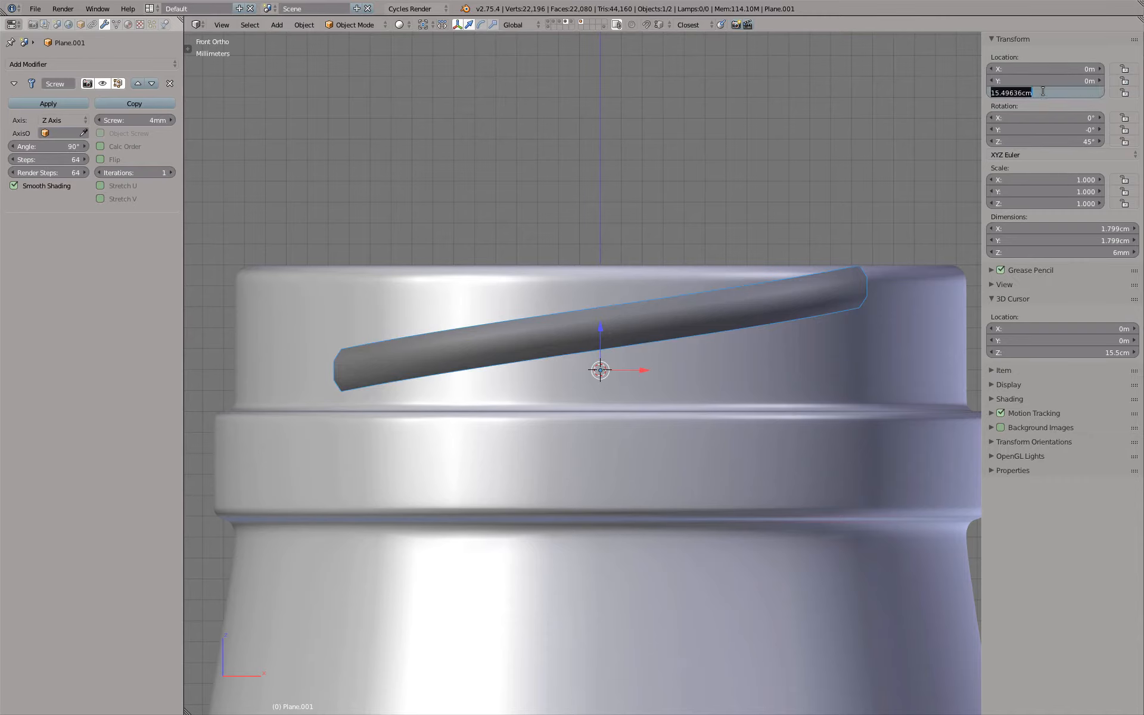
{"action": "key", "text": "Left"}
{"action": "key", "text": "Right"}
{"action": "key", "text": "Escape"}
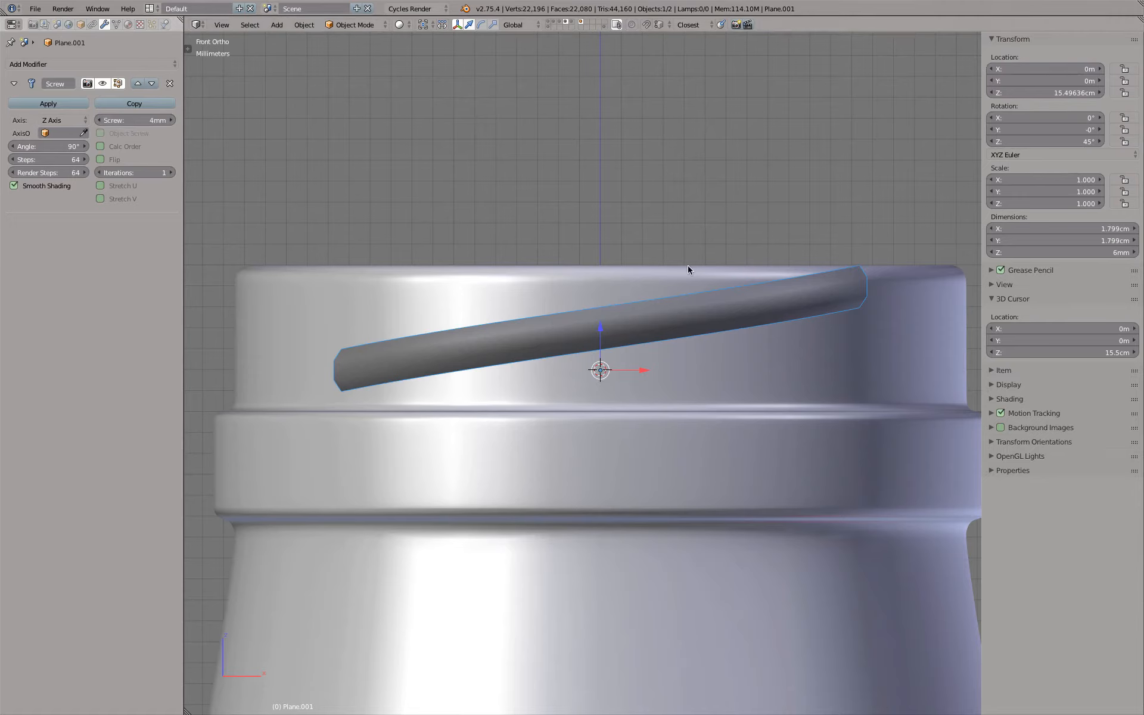
Move the thread segment down 3 mm along the global Z axis
{"action": "key", "text": "g"}
{"action": "key", "text": "z"}
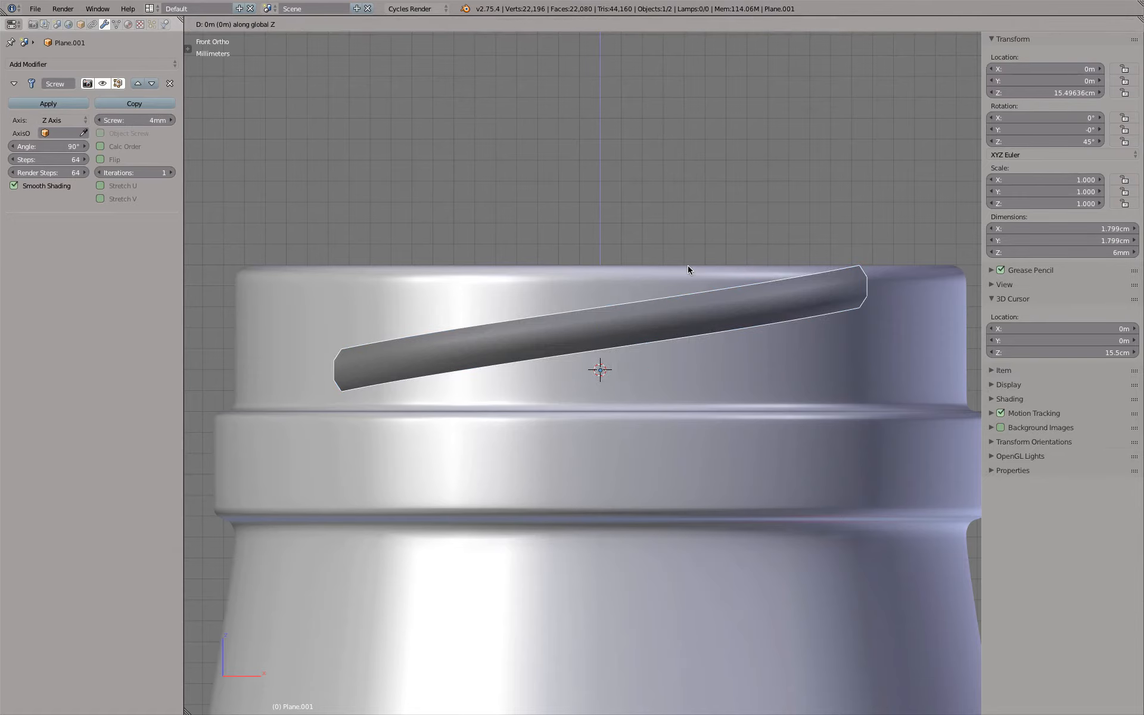
{"action": "type", "text": "-.003"}
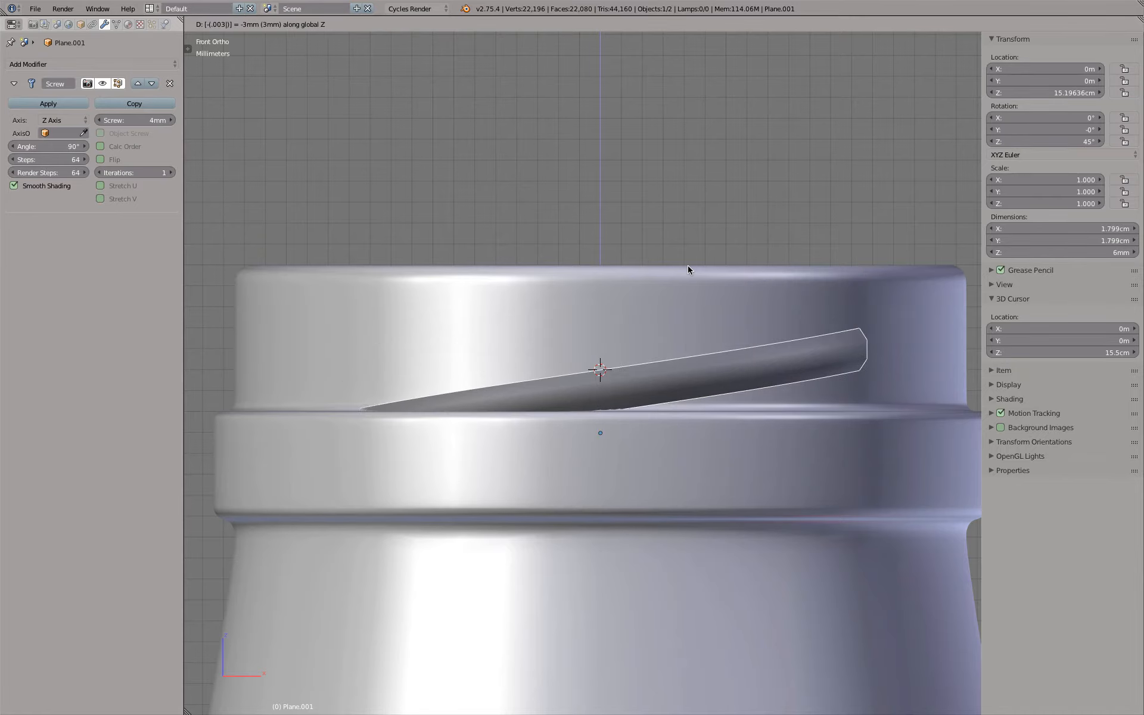
{"action": "key", "text": "Return"}
Check the thread's lower end against the collar in wireframe and solid shading, and raise the thread segment 1 mm along Z
{"action": "scroll", "coordinate": [699, 356], "scroll_direction": "down", "scroll_amount": 1}
{"action": "scroll", "coordinate": [703, 363], "scroll_direction": "down", "scroll_amount": 1}
{"action": "mouse_move", "coordinate": [703, 363]}
{"action": "middle_mouse_down"}
{"action": "mouse_move", "coordinate": [577, 398]}
{"action": "mouse_move", "coordinate": [654, 353]}
{"action": "mouse_move", "coordinate": [782, 415]}
{"action": "mouse_move", "coordinate": [846, 392]}
{"action": "middle_mouse_up"}
{"action": "scroll", "coordinate": [761, 434], "scroll_direction": "up", "scroll_amount": 2}
{"action": "key", "text": "z"}
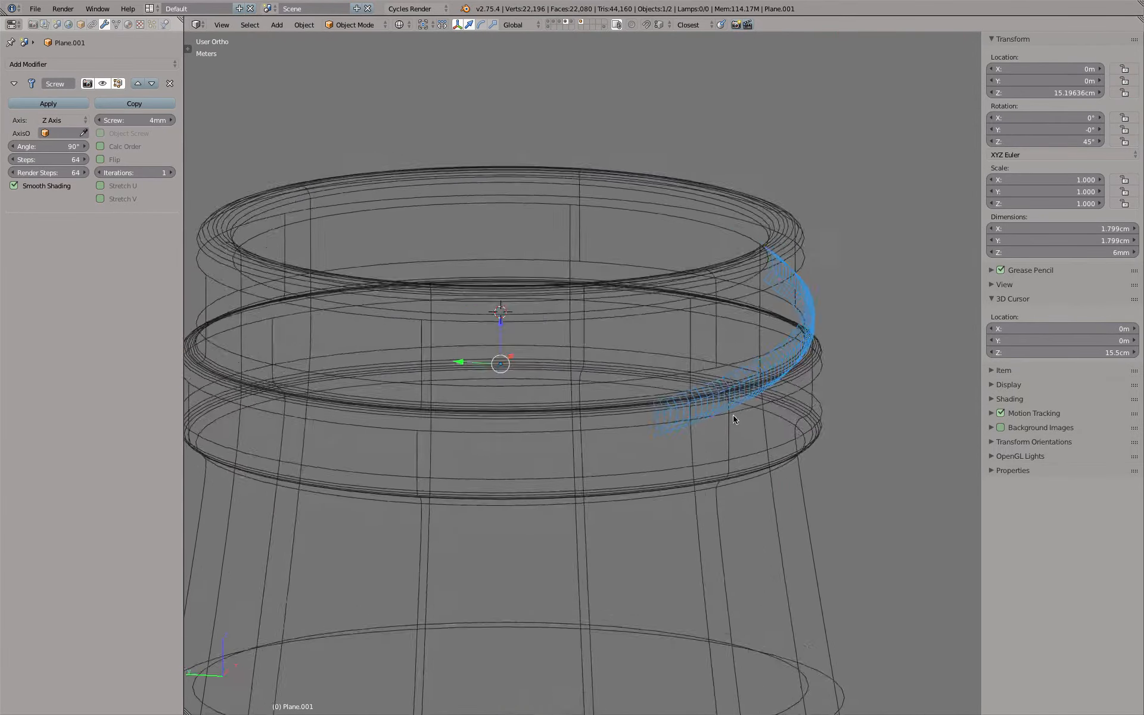
{"action": "mouse_move", "coordinate": [734, 419]}
{"action": "middle_mouse_down"}
{"action": "mouse_move", "coordinate": [823, 390]}
{"action": "mouse_move", "coordinate": [632, 403]}
{"action": "middle_mouse_up"}
{"action": "key", "text": "z"}
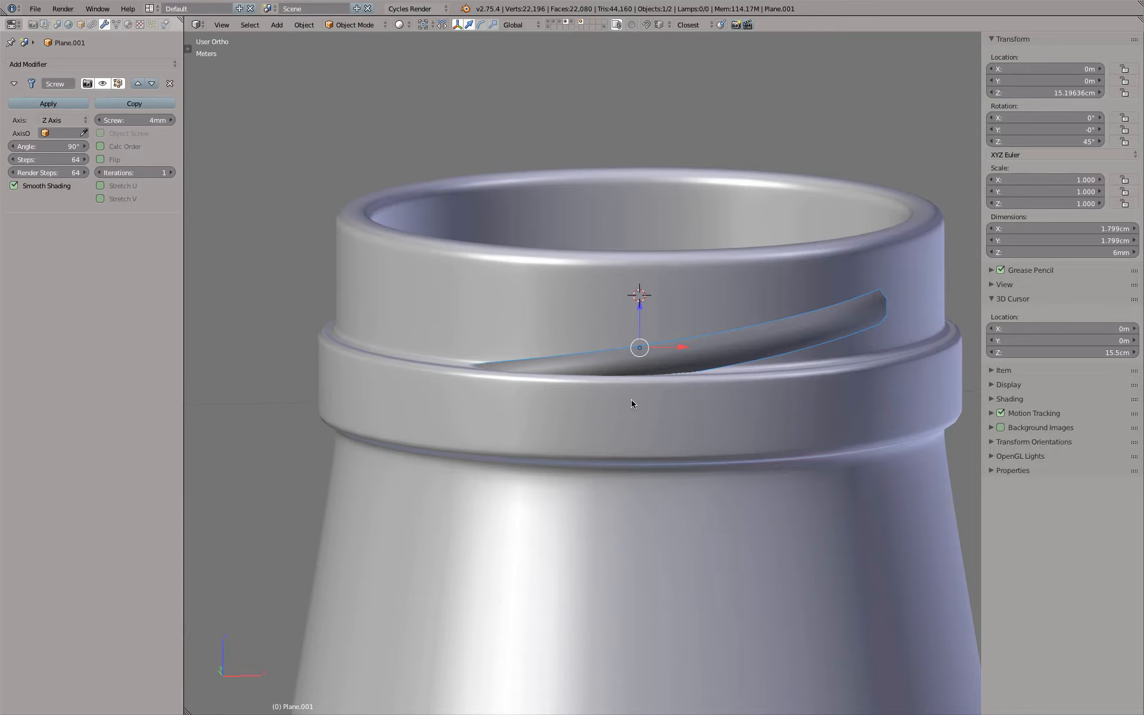
{"action": "key", "text": "g"}
{"action": "key", "text": "z"}
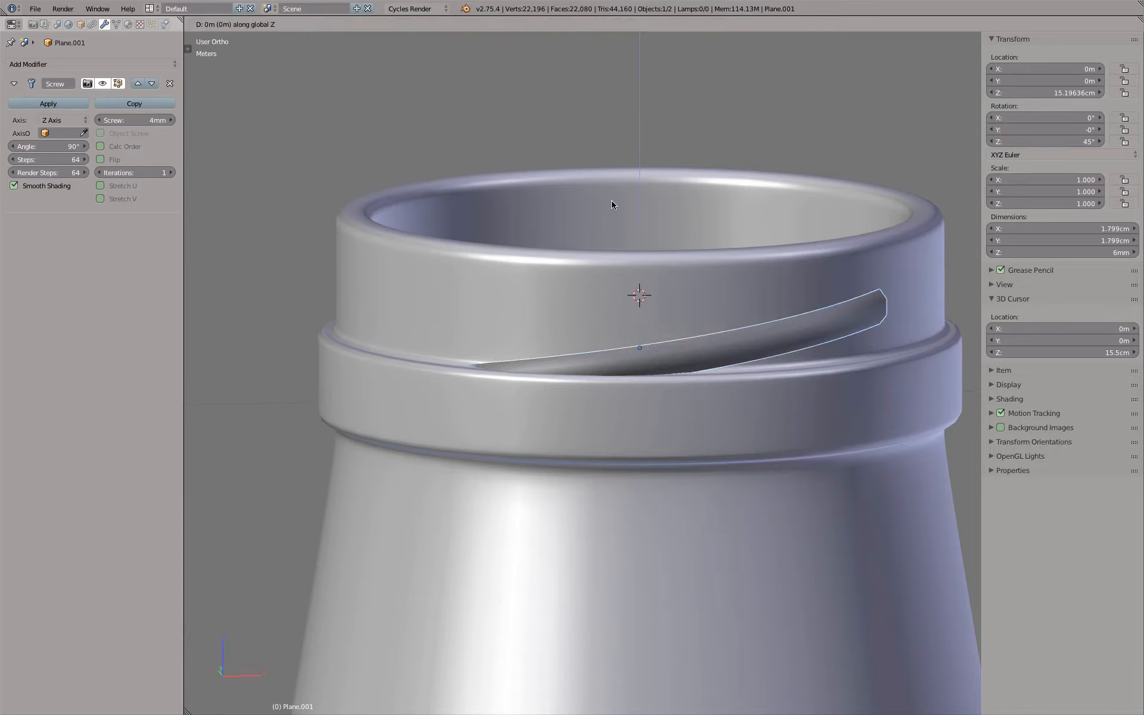
{"action": "type", "text": ".001"}
{"action": "key", "text": "Return"}
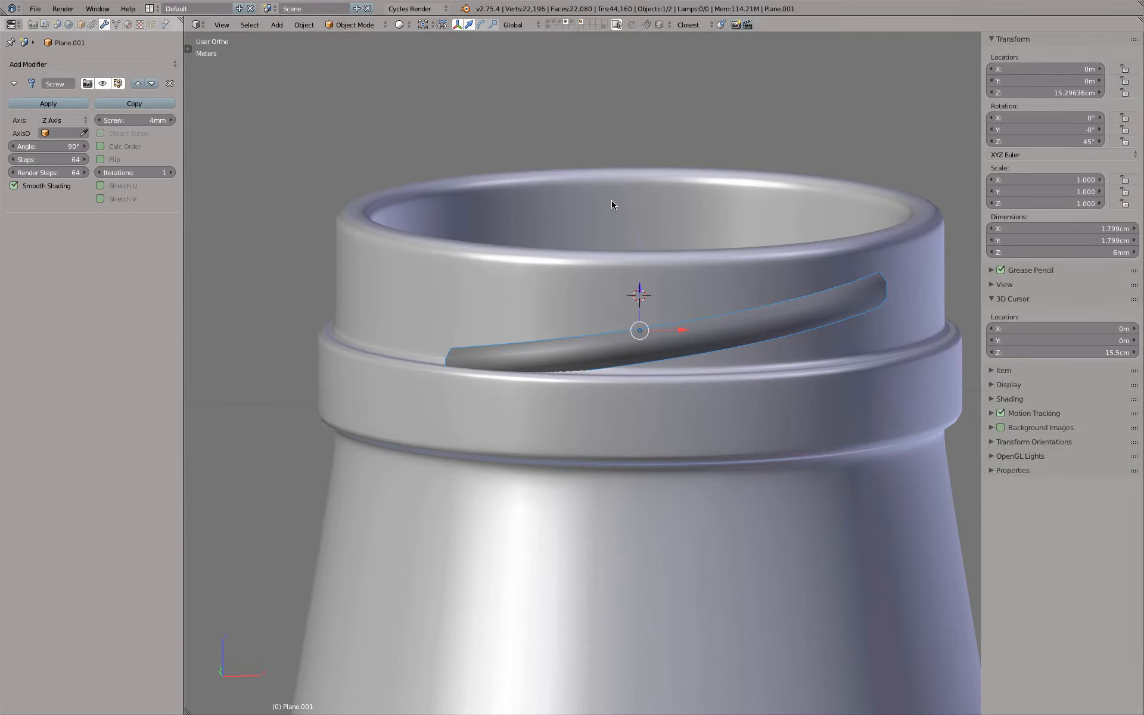
Increase the Screw modifier's screw offset to 5 mm for a steeper thread segment
{"action": "middle_click_drag", "start_coordinate": [547, 358], "coordinate": [628, 362]}
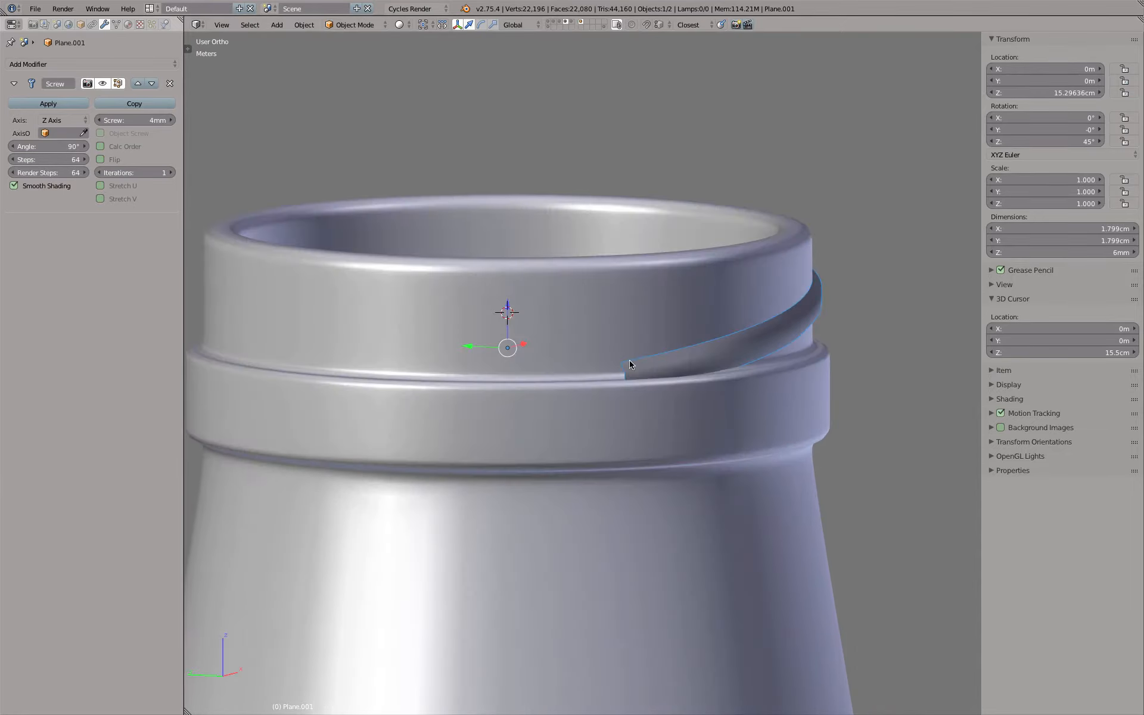
{"action": "left_click", "coordinate": [140, 120]}
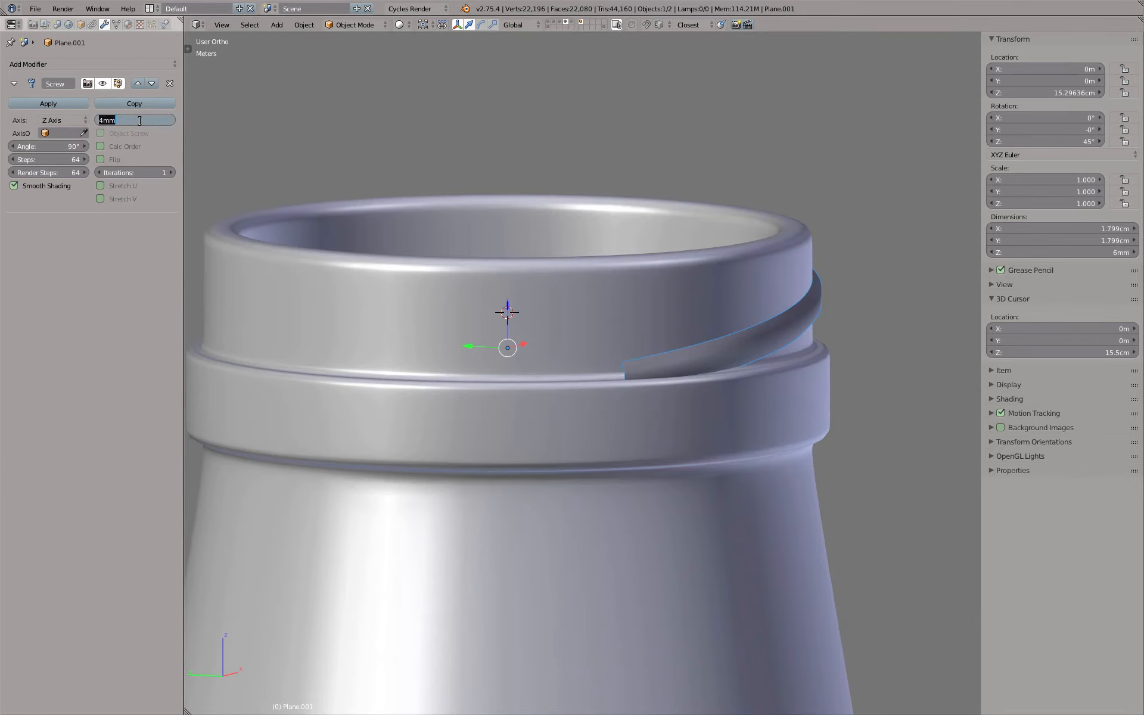
{"action": "type", "text": "5m"}
{"action": "key", "text": "Return"}
In the front view, raise the thread segment about 1 mm along Z so its upper end reaches the neck's rim
{"action": "middle_click_drag", "start_coordinate": [477, 237], "coordinate": [589, 231]}
{"action": "key", "text": "KP_1"}
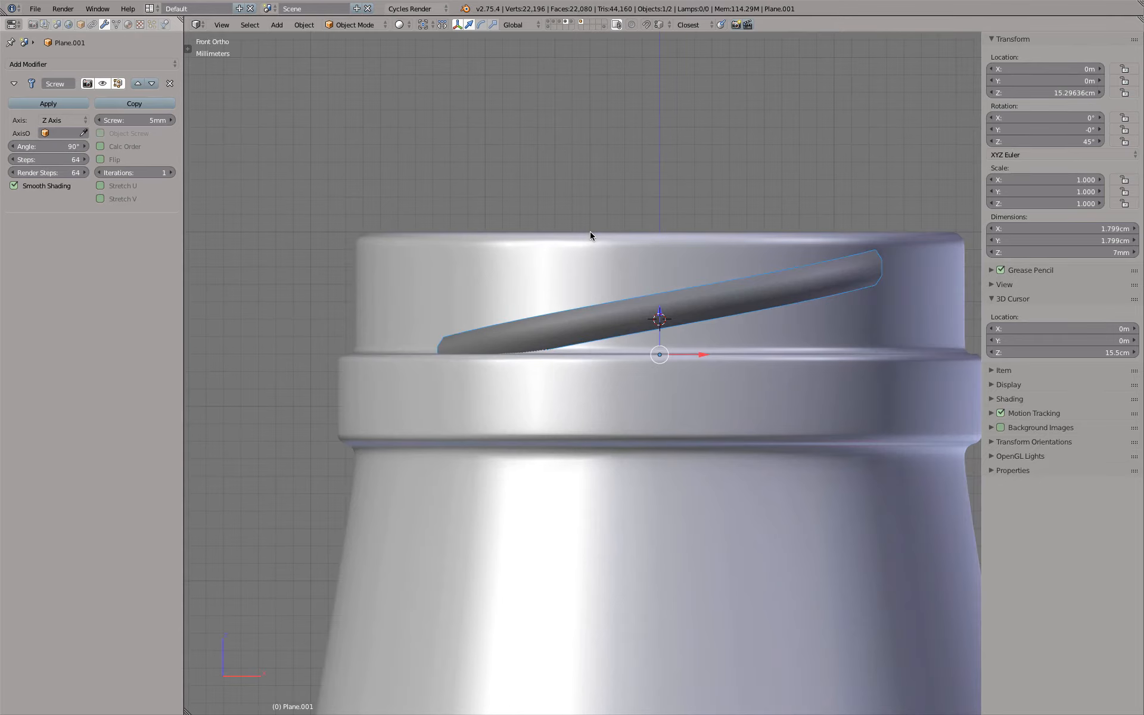
{"action": "key", "text": "g"}
{"action": "key", "text": "z"}
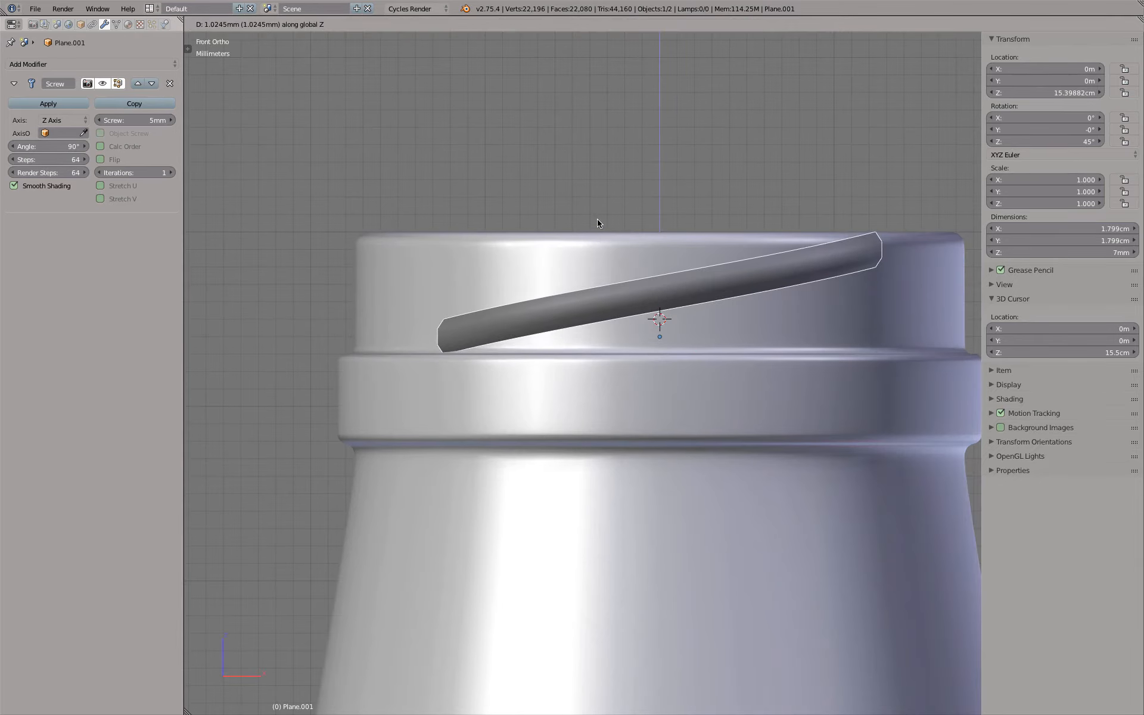
{"action": "left_click", "coordinate": [597, 224]}
Lower the thread segment 2 mm along the global Z axis
{"action": "type", "text": "gz"}
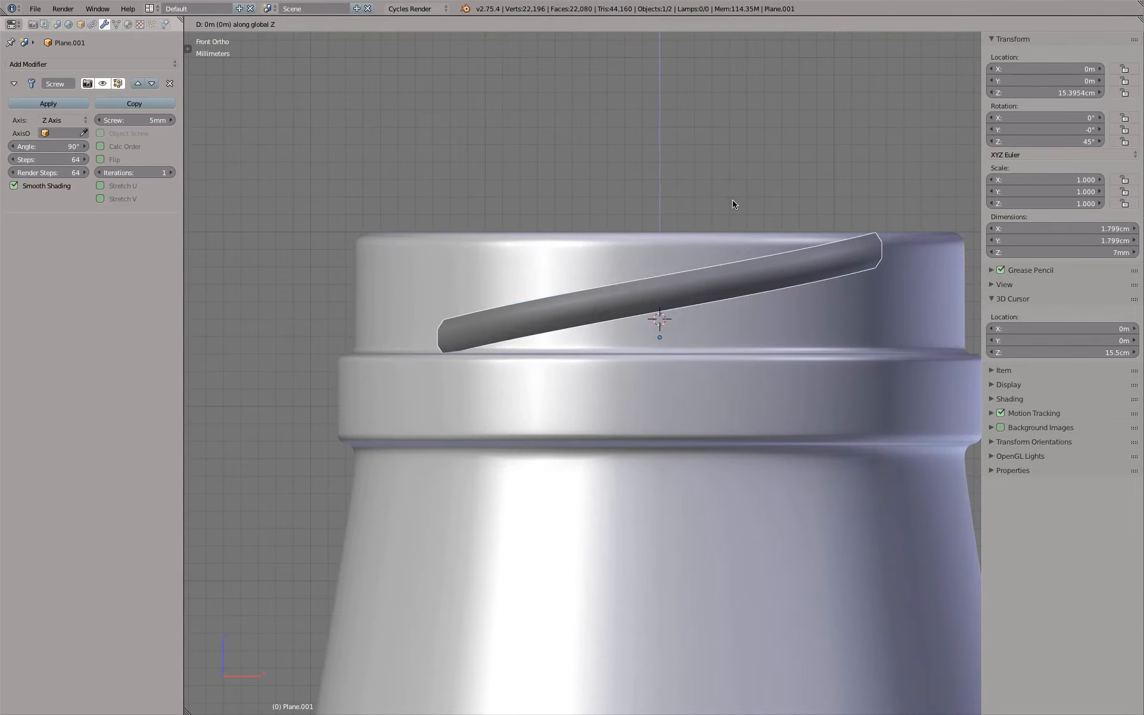
{"action": "type", "text": ".002-"}
{"action": "key", "text": "Return"}
Clip the view to a narrow region across the neck and examine where the thread's lower end meets the collar in cross-section
{"action": "mouse_move", "coordinate": [567, 299]}
{"action": "middle_mouse_down"}
{"action": "mouse_move", "coordinate": [567, 365]}
{"action": "mouse_move", "coordinate": [554, 383]}
{"action": "mouse_move", "coordinate": [707, 350]}
{"action": "mouse_move", "coordinate": [562, 399]}
{"action": "mouse_move", "coordinate": [615, 402]}
{"action": "mouse_move", "coordinate": [608, 382]}
{"action": "mouse_move", "coordinate": [618, 412]}
{"action": "middle_mouse_up"}
{"action": "key", "text": "z"}
{"action": "key", "text": "z"}
{"action": "key", "text": "KP_5"}
{"action": "key", "text": "KP_5"}
{"action": "scroll", "coordinate": [608, 382], "scroll_direction": "down", "scroll_amount": 4}
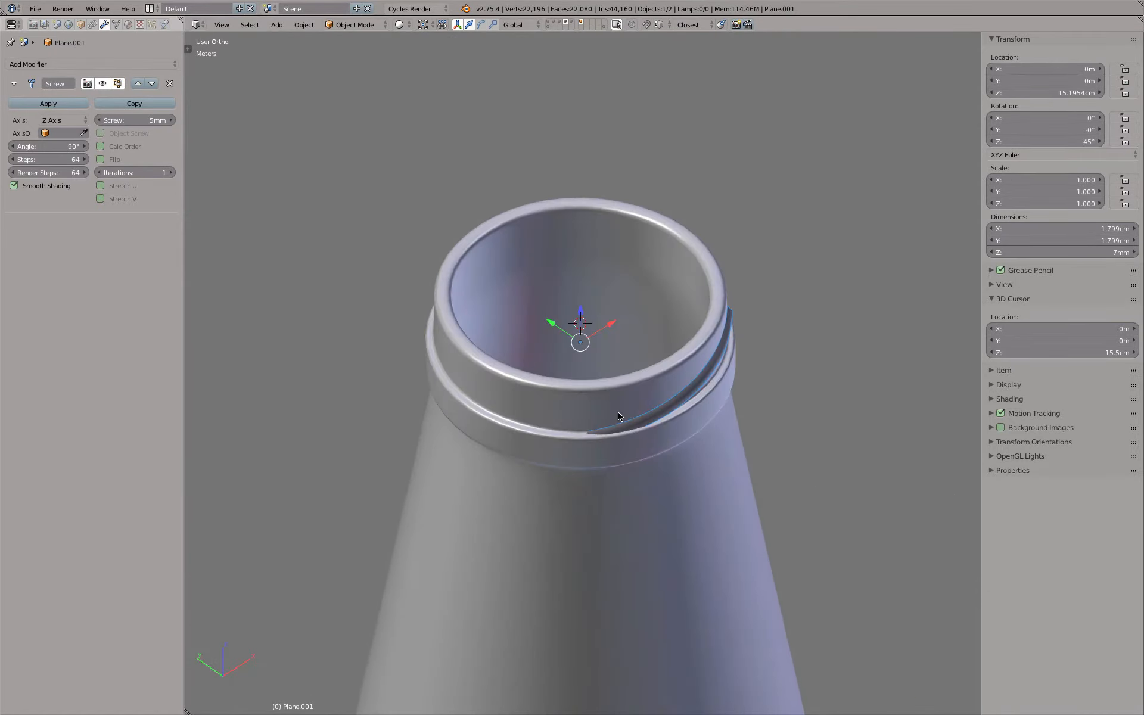
{"action": "key", "text": "b"}
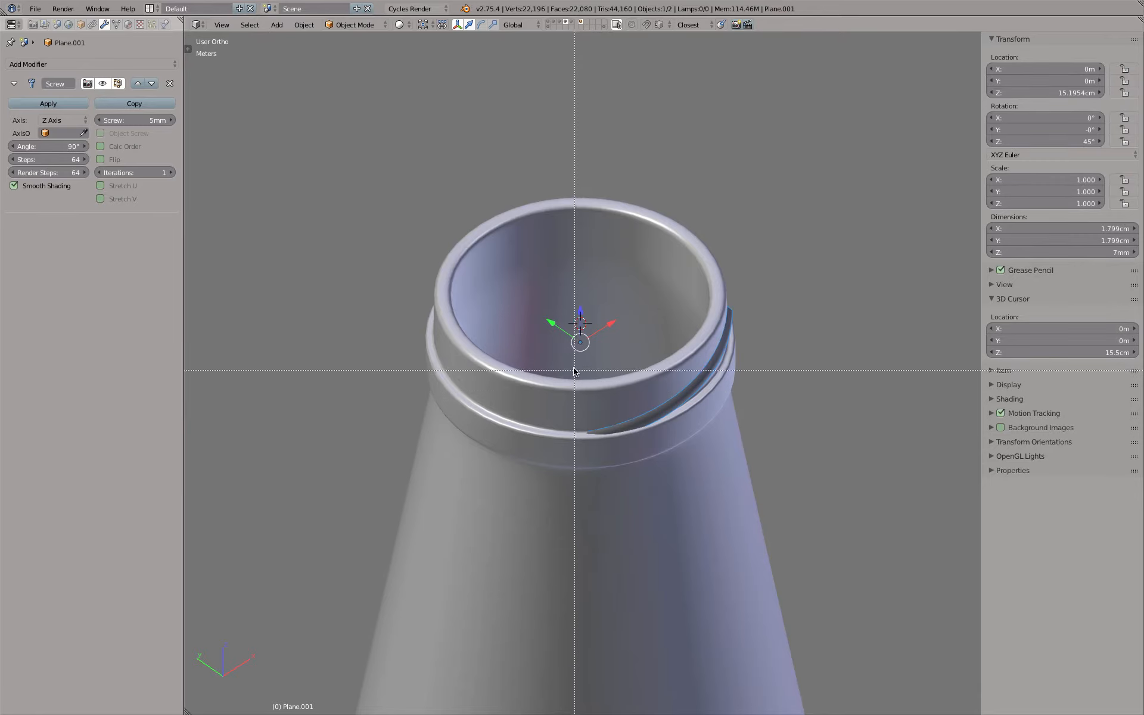
{"action": "left_click_drag", "start_coordinate": [573, 369], "coordinate": [609, 469]}
{"action": "middle_click_drag", "start_coordinate": [672, 448], "coordinate": [542, 401]}
{"action": "scroll", "coordinate": [574, 366], "scroll_direction": "up", "scroll_amount": 8}
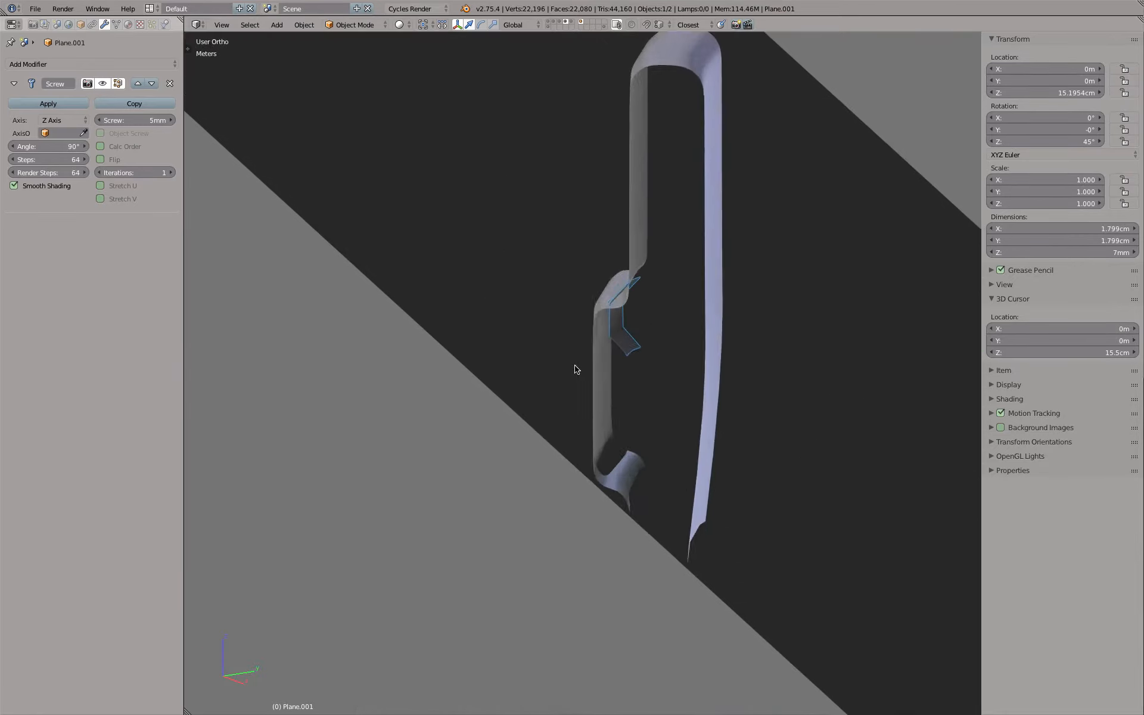
Examine the thread segment's cross-section against the neck and collar, and remove the view clipping
{"action": "mouse_move", "coordinate": [609, 349]}
{"action": "middle_mouse_down"}
{"action": "mouse_move", "coordinate": [597, 337]}
{"action": "mouse_move", "coordinate": [599, 363]}
{"action": "middle_mouse_up"}
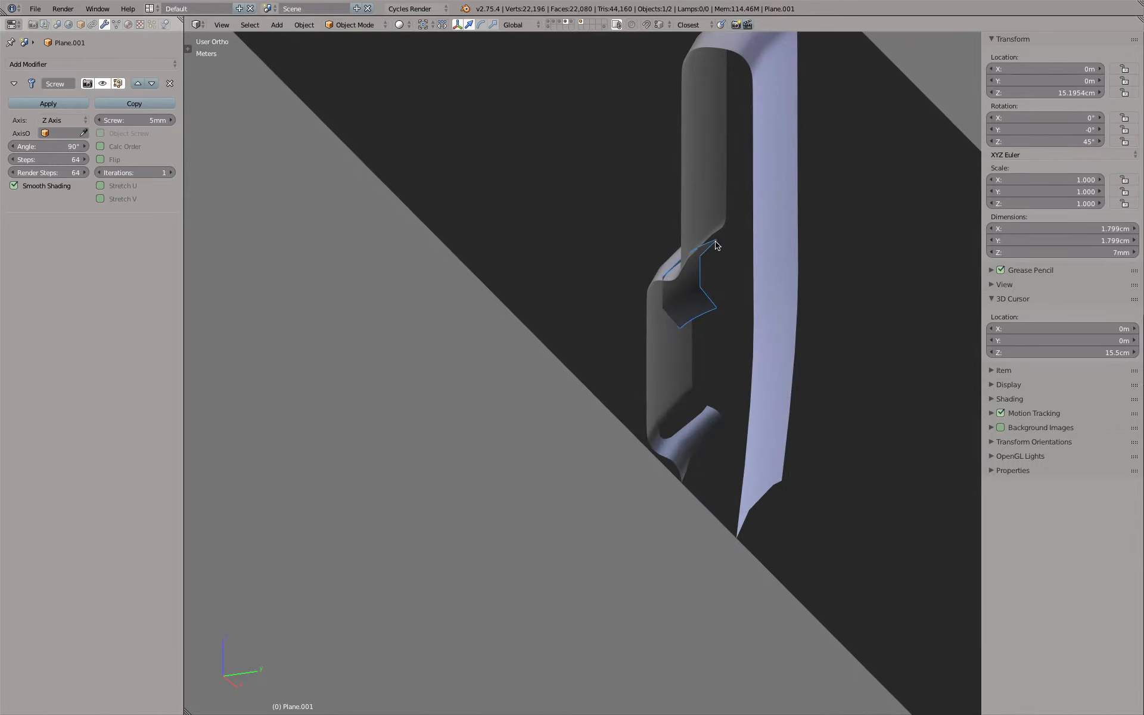
{"action": "scroll", "coordinate": [697, 319], "scroll_direction": "down", "scroll_amount": 4}
{"action": "middle_click_drag", "start_coordinate": [695, 315], "coordinate": [768, 318]}
{"action": "key", "text": "alt+b"}
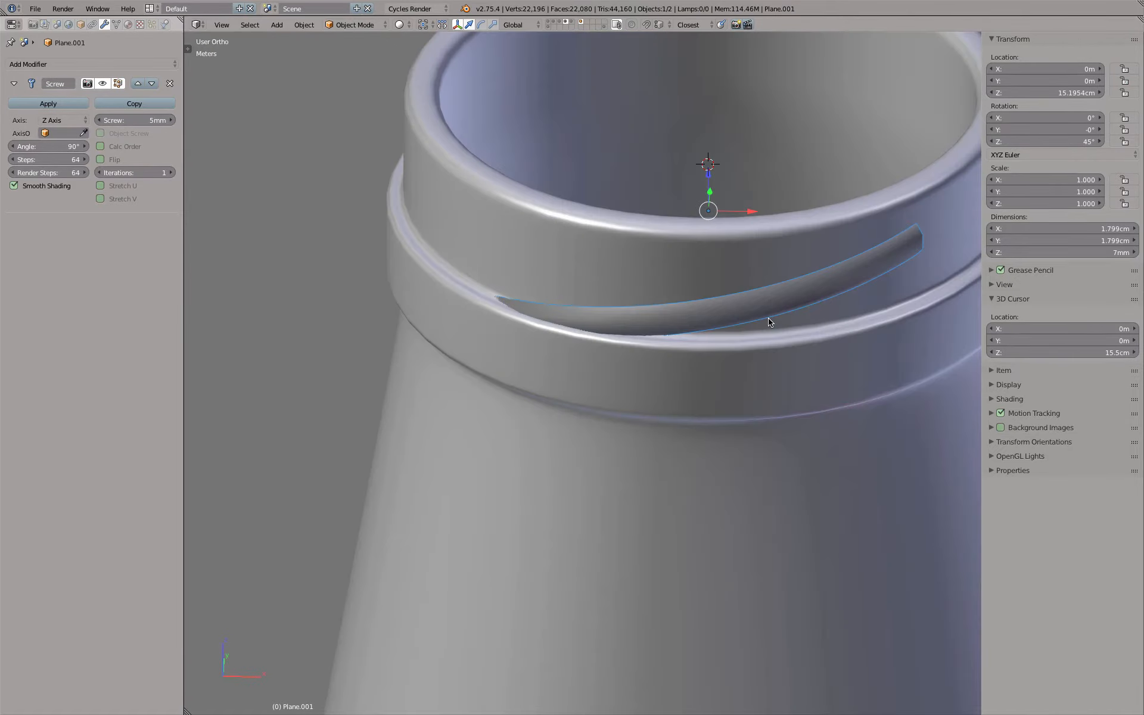
Examine how the single thread segment runs around the bottle's neck from the front and from above
{"action": "key", "text": "KP_1"}
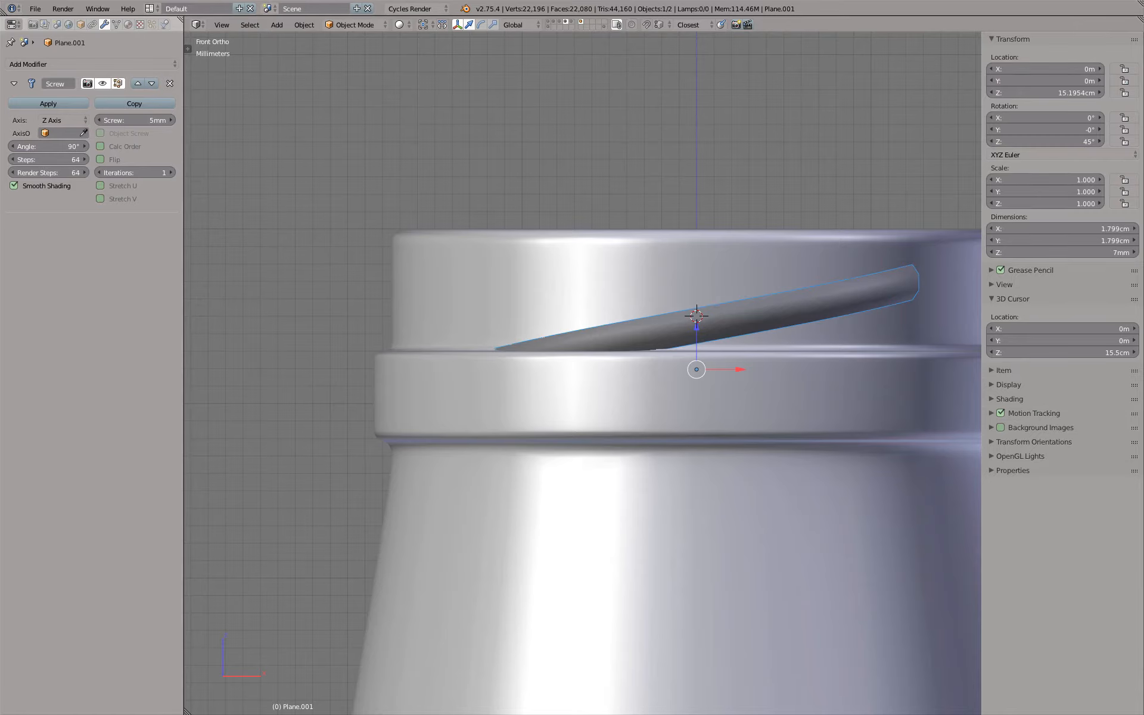
{"action": "scroll", "coordinate": [871, 303], "scroll_direction": "down", "scroll_amount": 4}
{"action": "middle_click_drag", "start_coordinate": [871, 302], "coordinate": [821, 323]}
{"action": "middle_click_drag", "start_coordinate": [821, 323], "coordinate": [643, 325], "text": "shift"}
{"action": "scroll", "coordinate": [754, 353], "scroll_direction": "up", "scroll_amount": 4}
{"action": "middle_click_drag", "start_coordinate": [755, 353], "coordinate": [645, 305]}
{"action": "key", "text": "KP_7"}
{"action": "scroll", "coordinate": [666, 304], "scroll_direction": "down", "scroll_amount": 4}
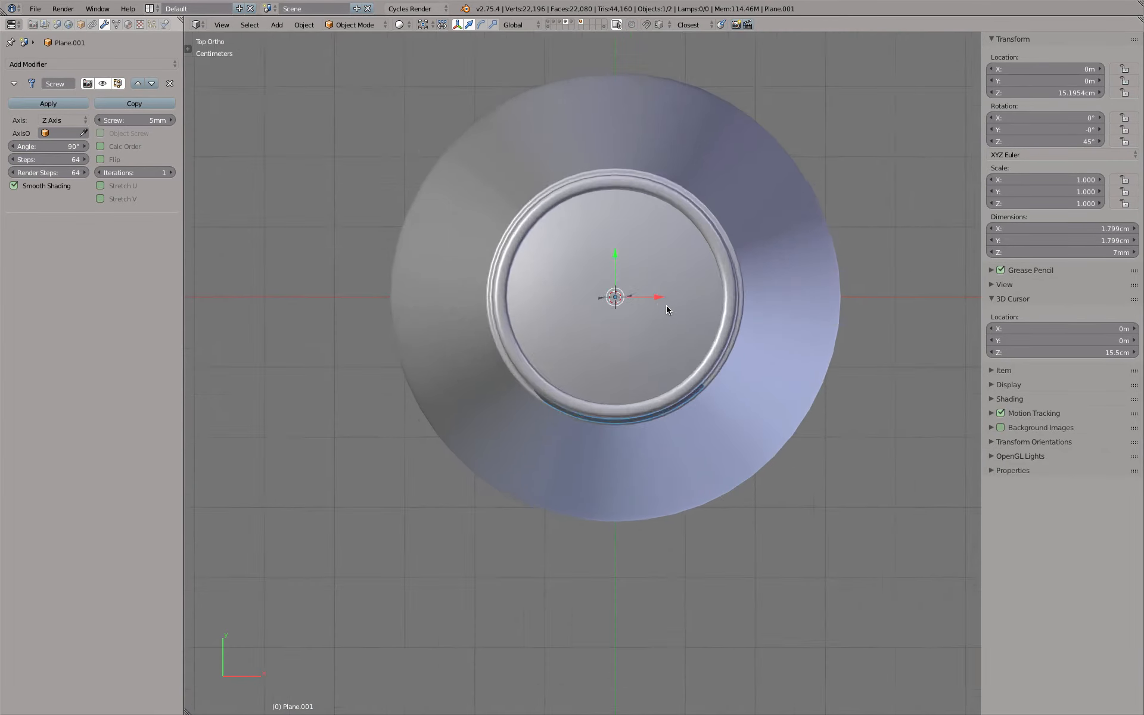
{"action": "scroll", "coordinate": [666, 305], "scroll_direction": "up", "scroll_amount": 2}
{"action": "scroll", "coordinate": [666, 305], "scroll_direction": "down", "scroll_amount": 1}
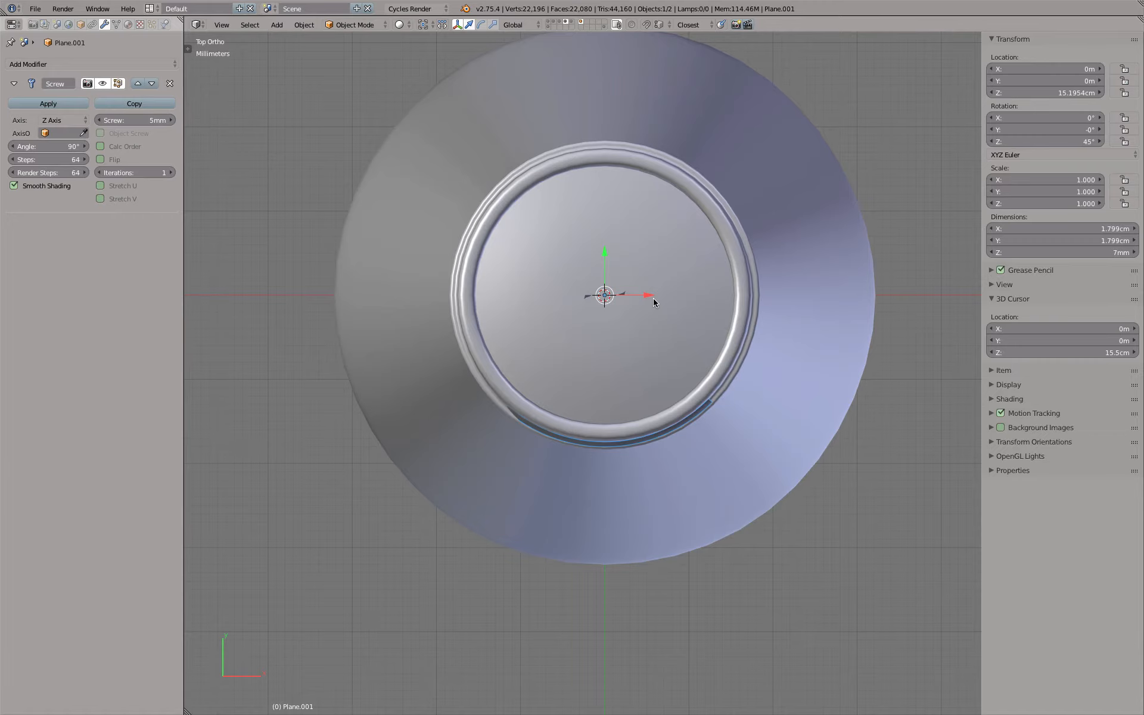
{"action": "left_click", "coordinate": [303, 25]}
{"action": "key", "text": "shift+d"}
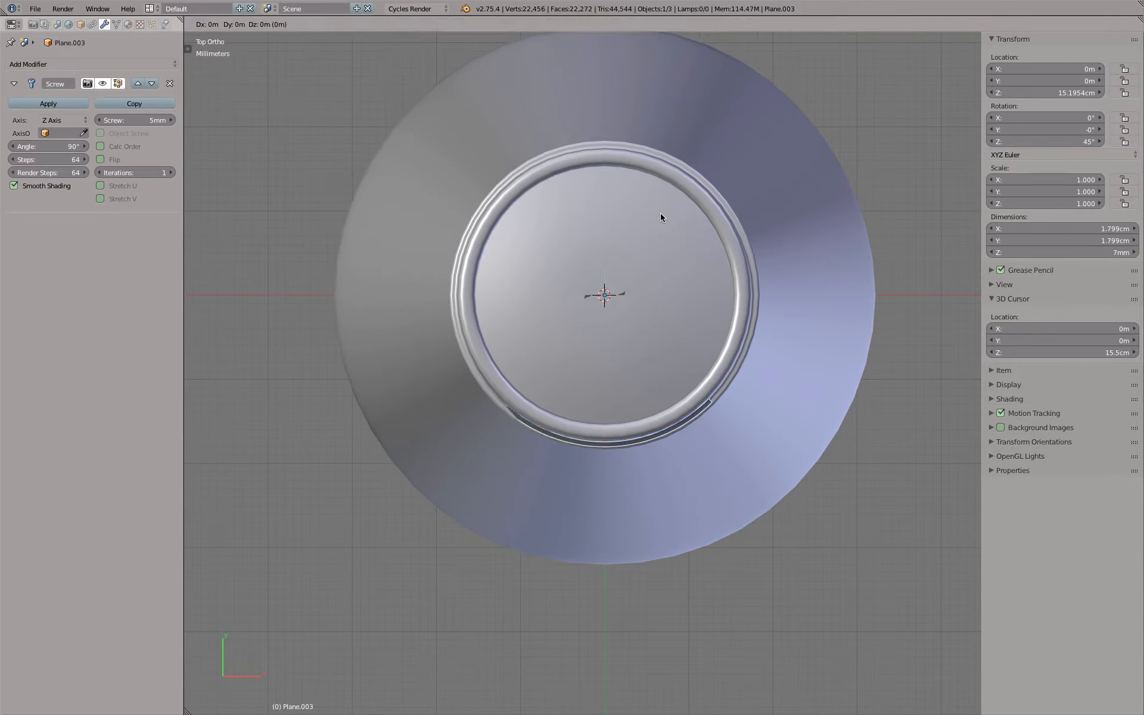
{"action": "type", "text": "x: [90"}
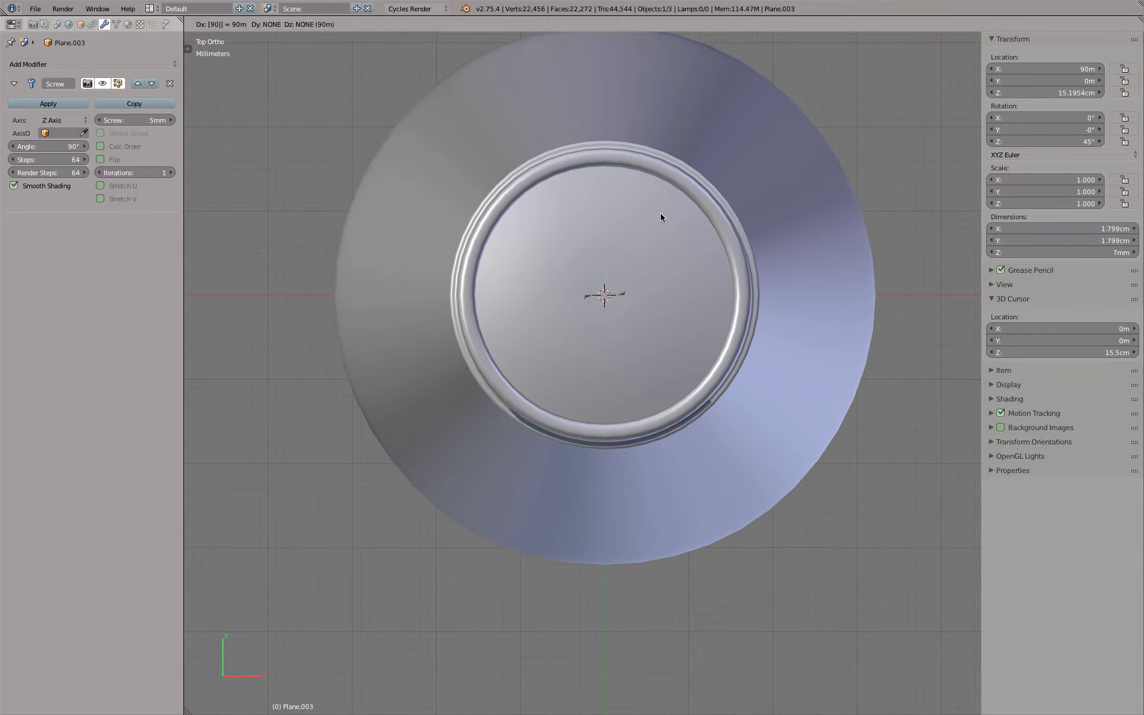
{"action": "key", "text": "Return"}
{"action": "key", "text": "z"}
{"action": "middle_click_drag", "start_coordinate": [660, 217], "coordinate": [699, 159]}
{"action": "key", "text": "ctrl+z"}
In the top view, make a linked duplicate of the thread segment and rotate it 90° around the neck
{"action": "key", "text": "KP_7"}
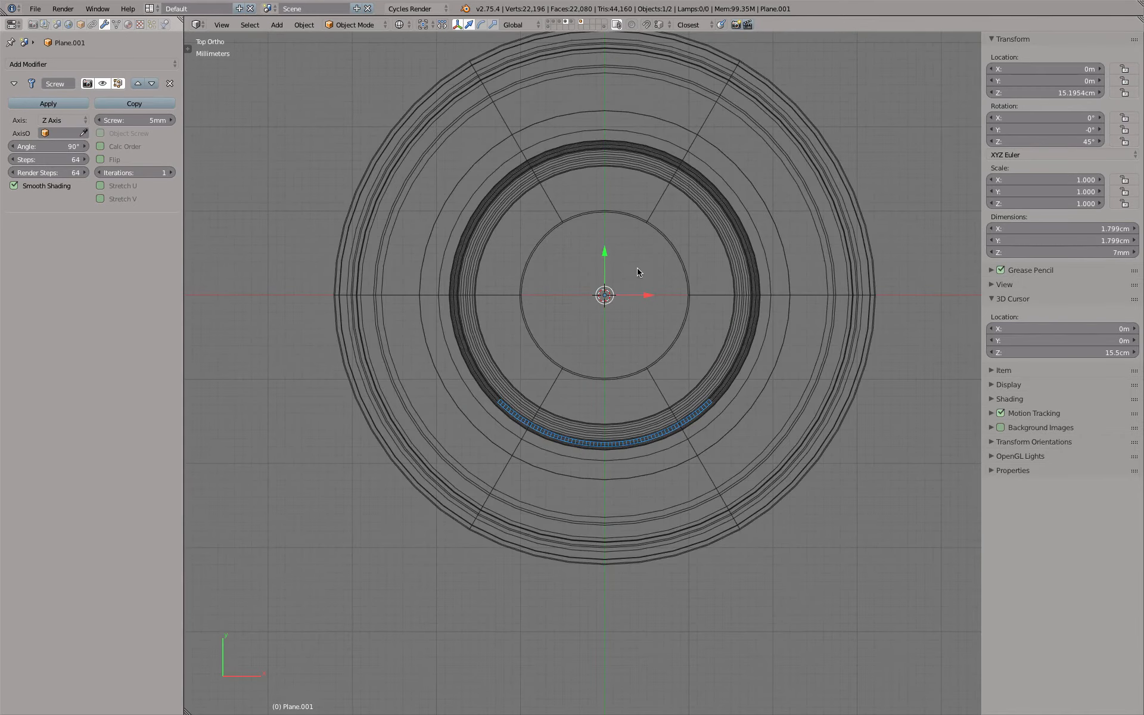
{"action": "key", "text": "g"}
{"action": "key", "text": "Escape"}
{"action": "key", "text": "shift+d"}
{"action": "type", "text": "r"}
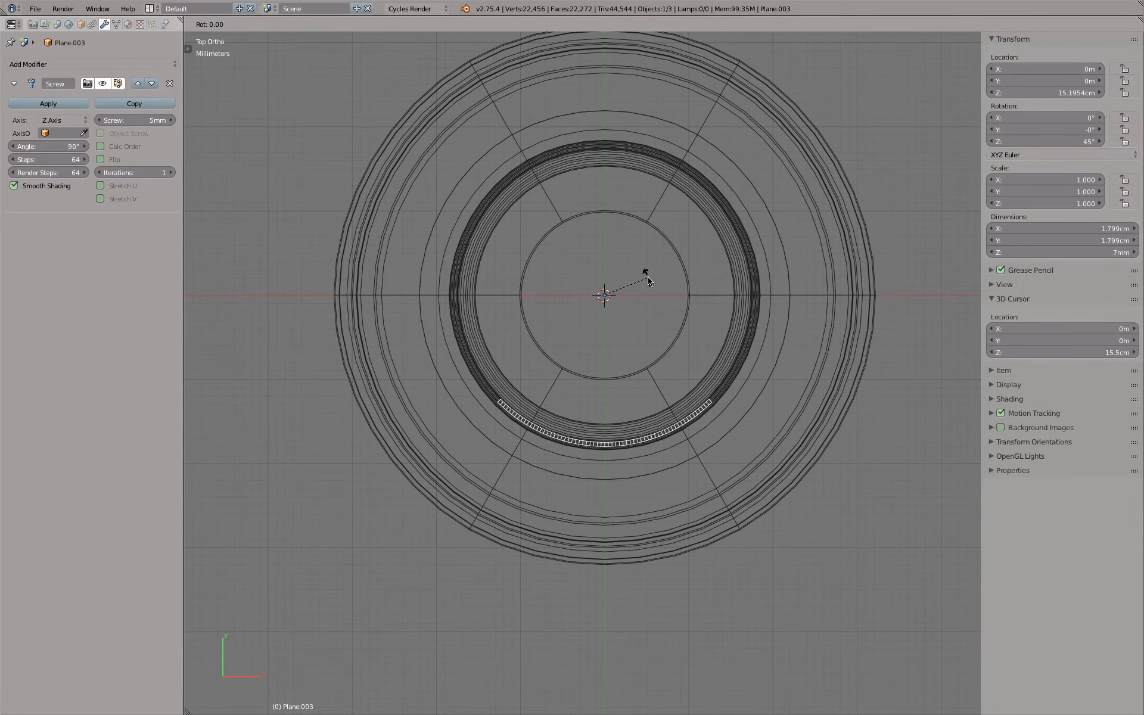
{"action": "type", "text": "90"}
{"action": "key", "text": "Return"}
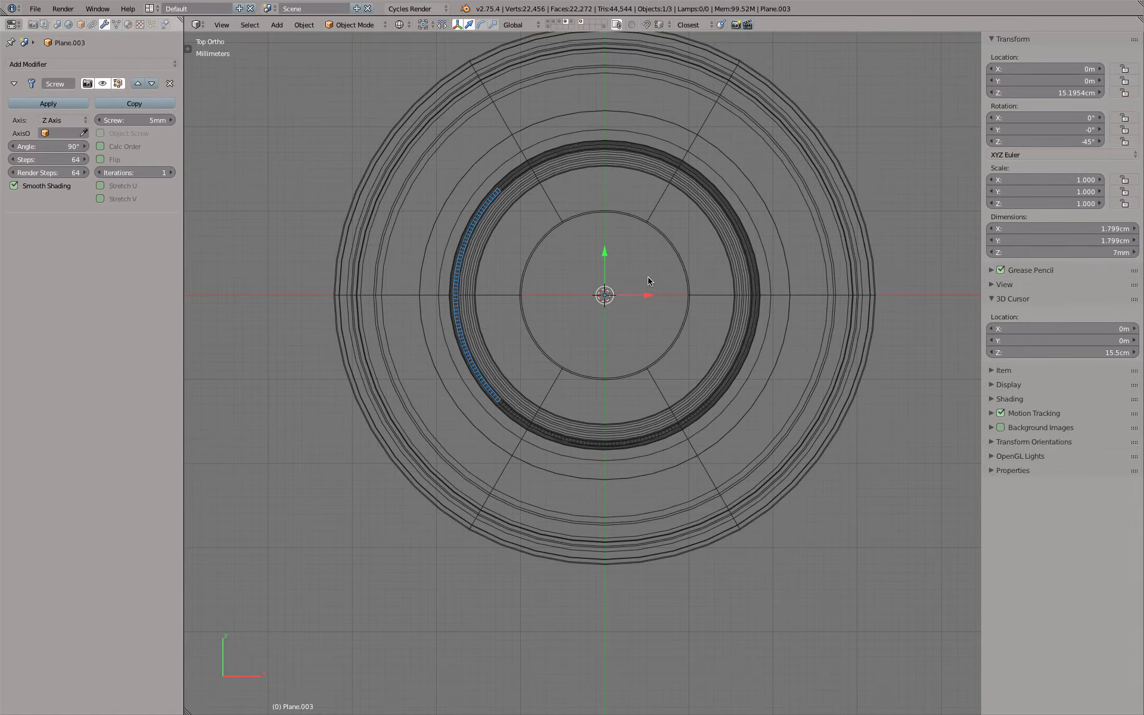
Add two more linked duplicates of the thread segment, each rotated a further 90°, and return to solid shading
{"action": "key", "text": "shift+d"}
{"action": "type", "text": "r90"}
{"action": "key", "text": "Return"}
{"action": "key", "text": "shift+d"}
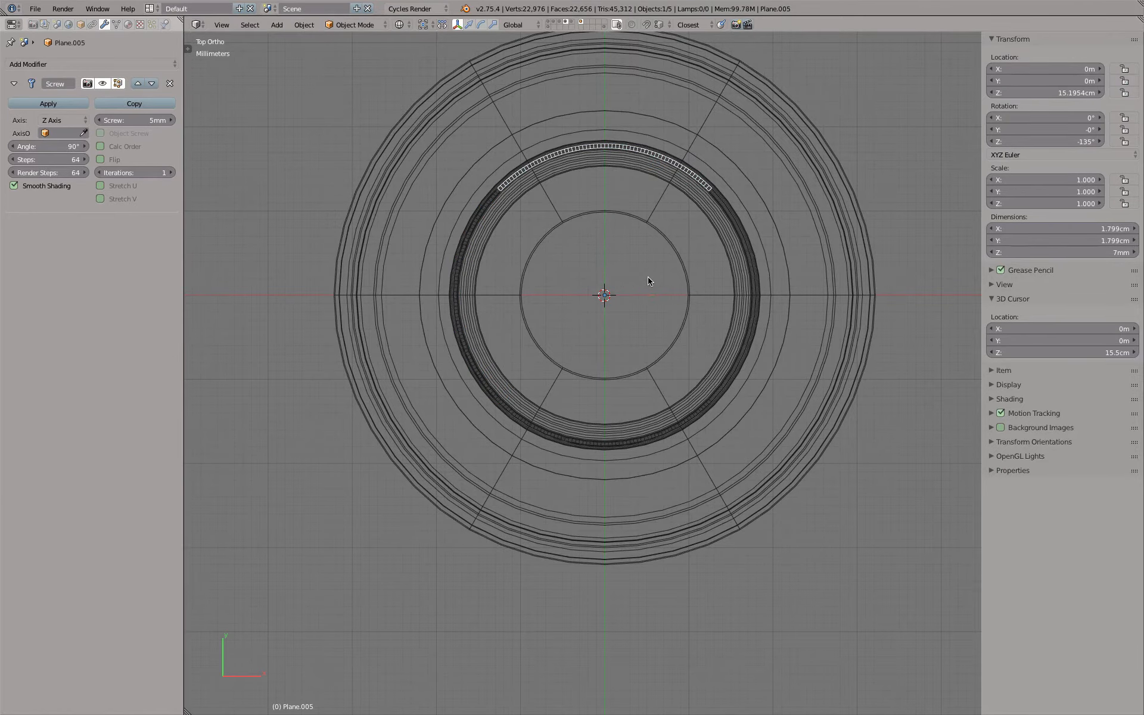
{"action": "type", "text": "r90"}
{"action": "key", "text": "Return"}
{"action": "key", "text": "z"}
{"action": "middle_click_drag", "start_coordinate": [649, 281], "coordinate": [685, 400]}
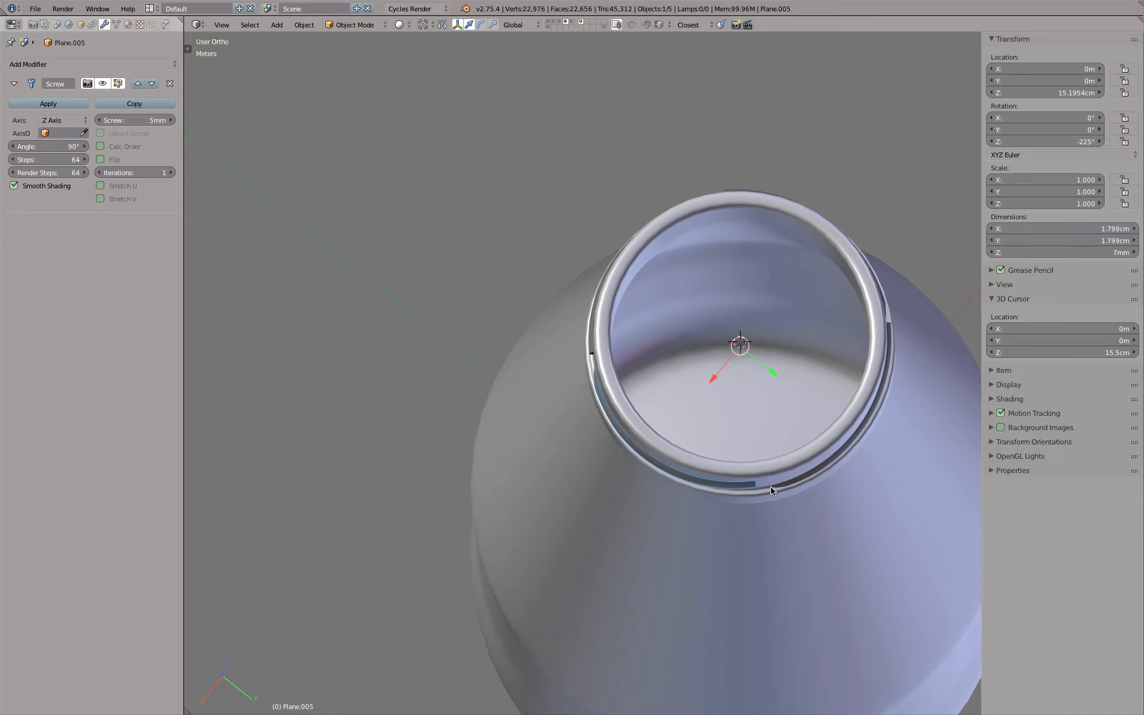
{"action": "middle_click_drag", "start_coordinate": [771, 491], "coordinate": [820, 391]}
{"action": "middle_click_drag", "start_coordinate": [810, 389], "coordinate": [768, 372]}
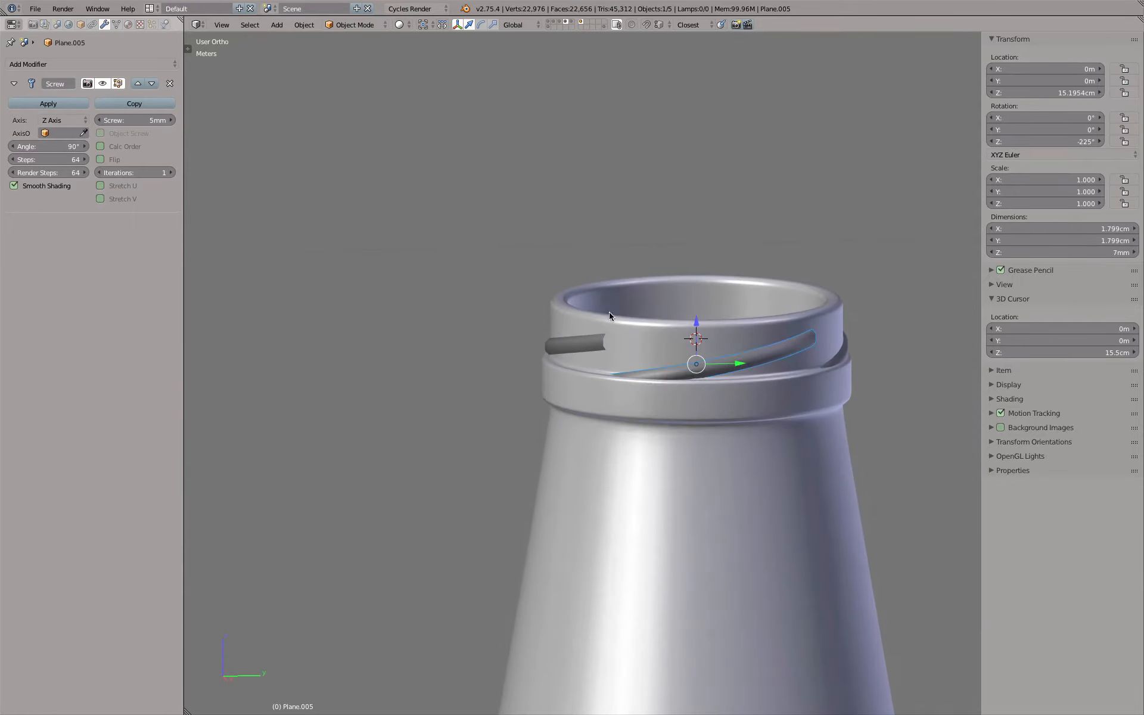
Select all four thread segments and set the active segment's Screw modifier angle to 120°
{"action": "right_click", "coordinate": [591, 343], "text": "shift"}
{"action": "middle_click_drag", "start_coordinate": [691, 319], "coordinate": [570, 349]}
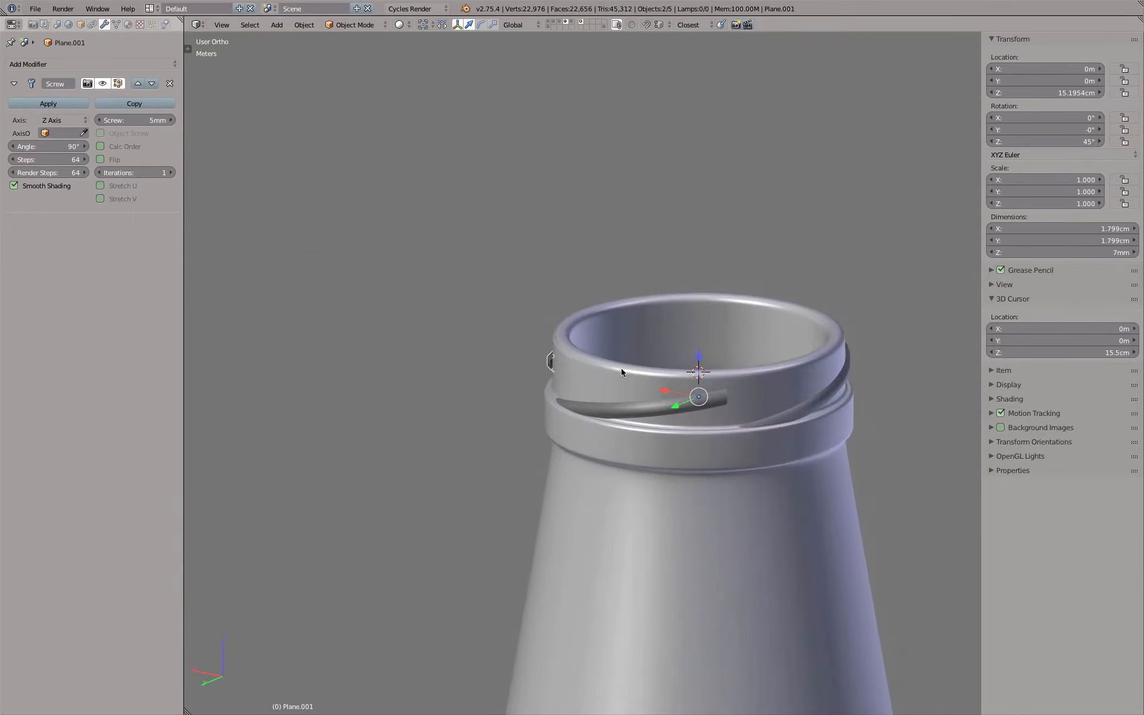
{"action": "right_click", "coordinate": [727, 400], "text": "shift"}
{"action": "right_click", "coordinate": [853, 366], "text": "shift"}
{"action": "mouse_move", "coordinate": [877, 356]}
{"action": "middle_mouse_down"}
{"action": "mouse_move", "coordinate": [846, 360]}
{"action": "mouse_move", "coordinate": [974, 345]}
{"action": "mouse_move", "coordinate": [874, 338]}
{"action": "middle_mouse_up"}
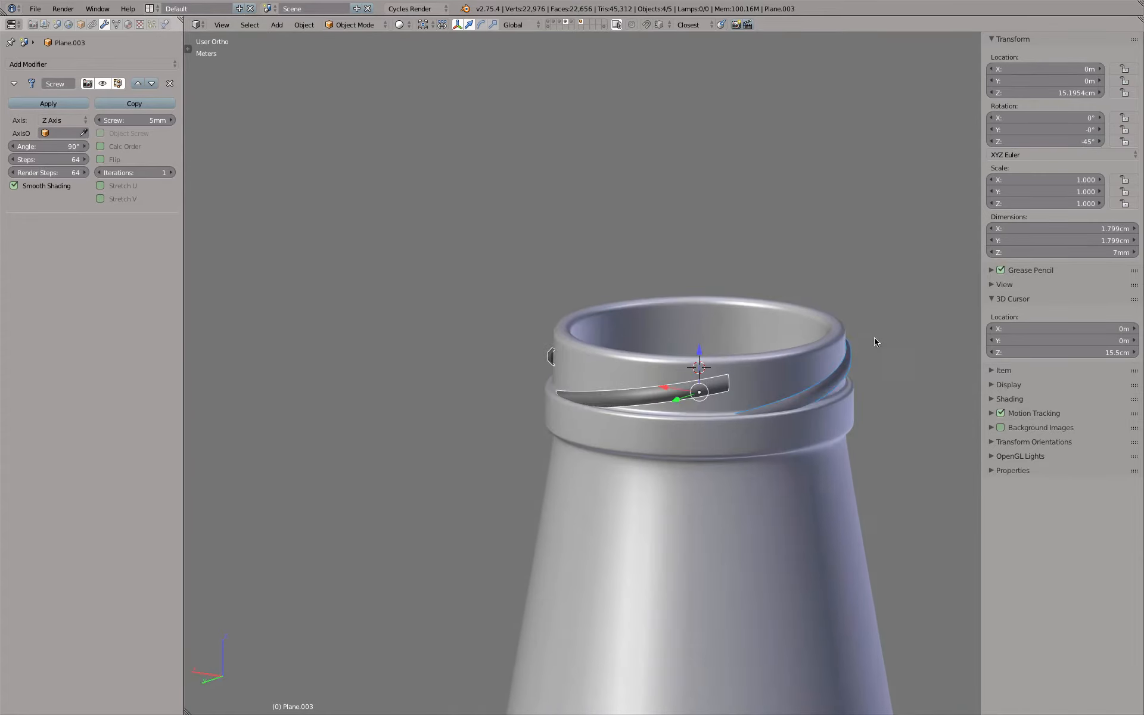
{"action": "left_click", "coordinate": [46, 146]}
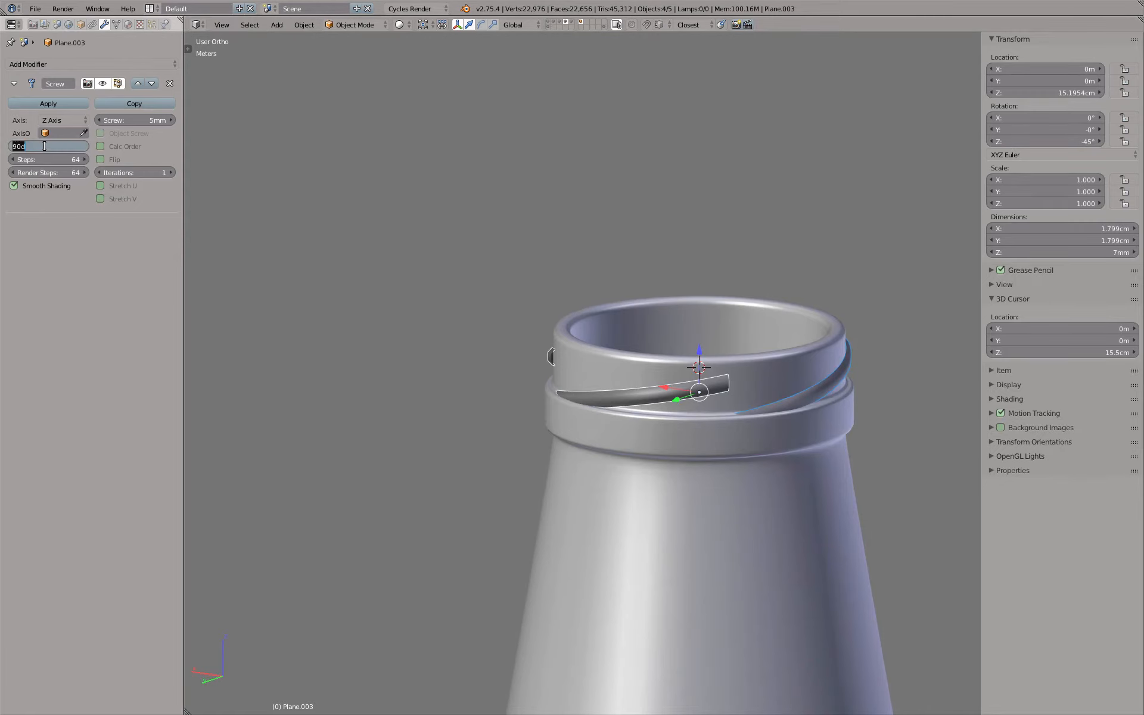
{"action": "type", "text": "100"}
{"action": "key", "text": "Return"}
{"action": "middle_click_drag", "start_coordinate": [716, 300], "coordinate": [608, 287]}
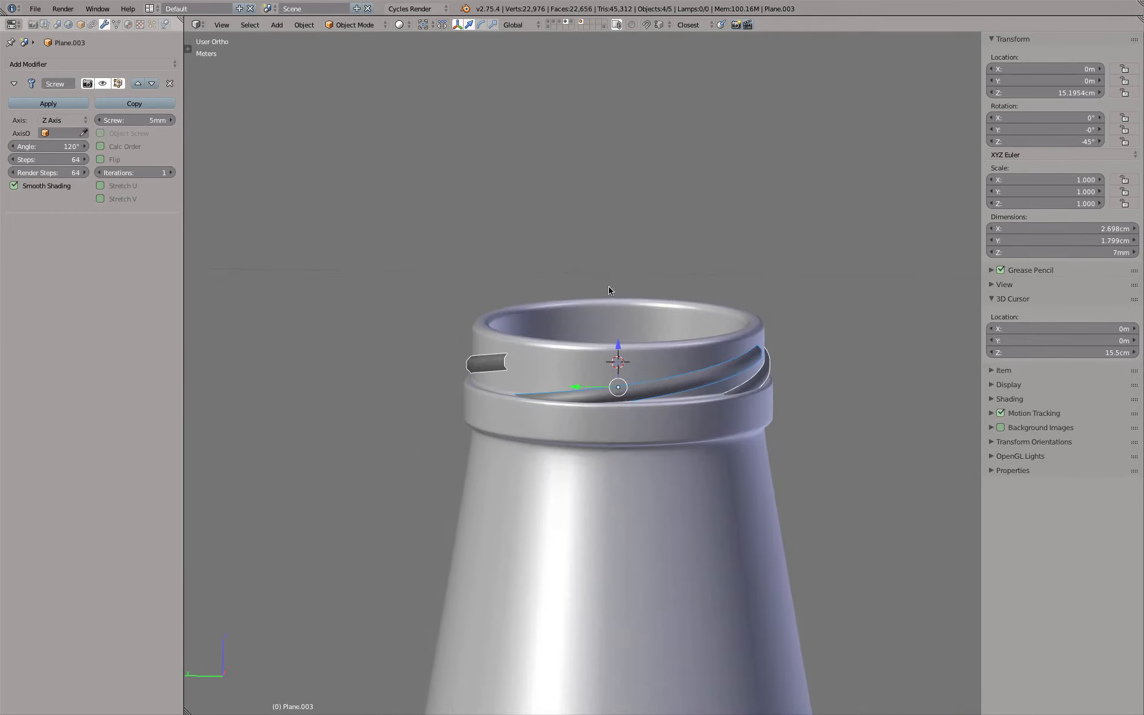
Apply the 120° Screw angle to all four selected thread segments at once
{"action": "left_click", "coordinate": [48, 148]}
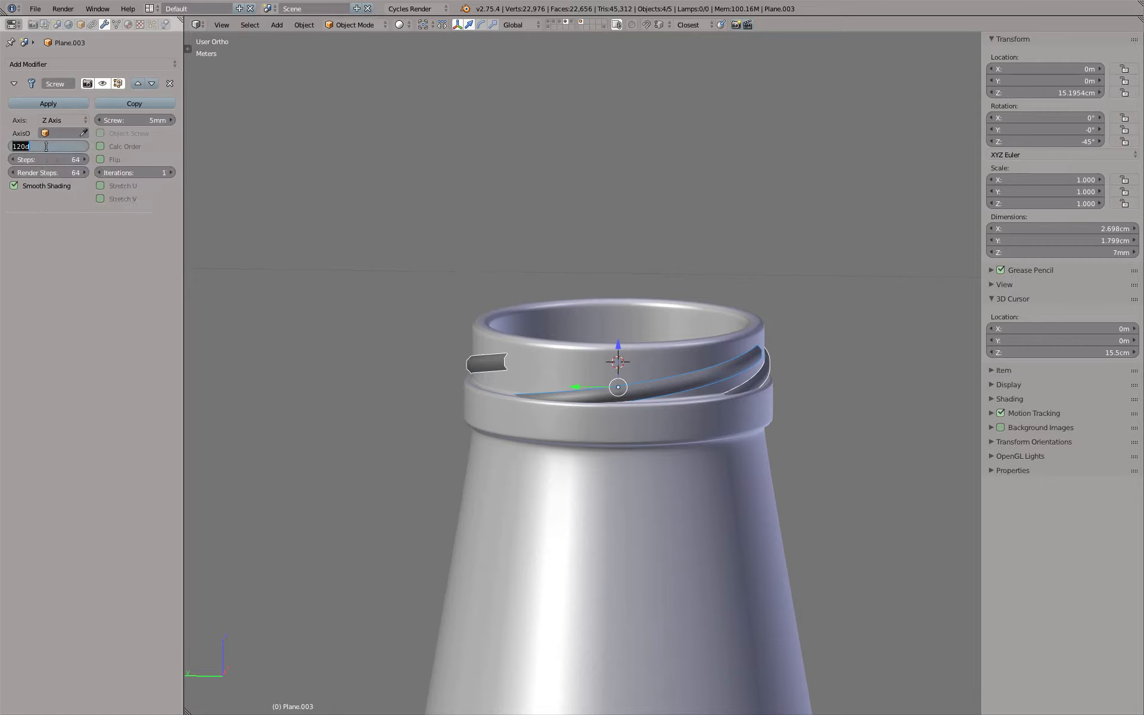
{"action": "type", "text": "120"}
{"action": "key", "text": "Return"}
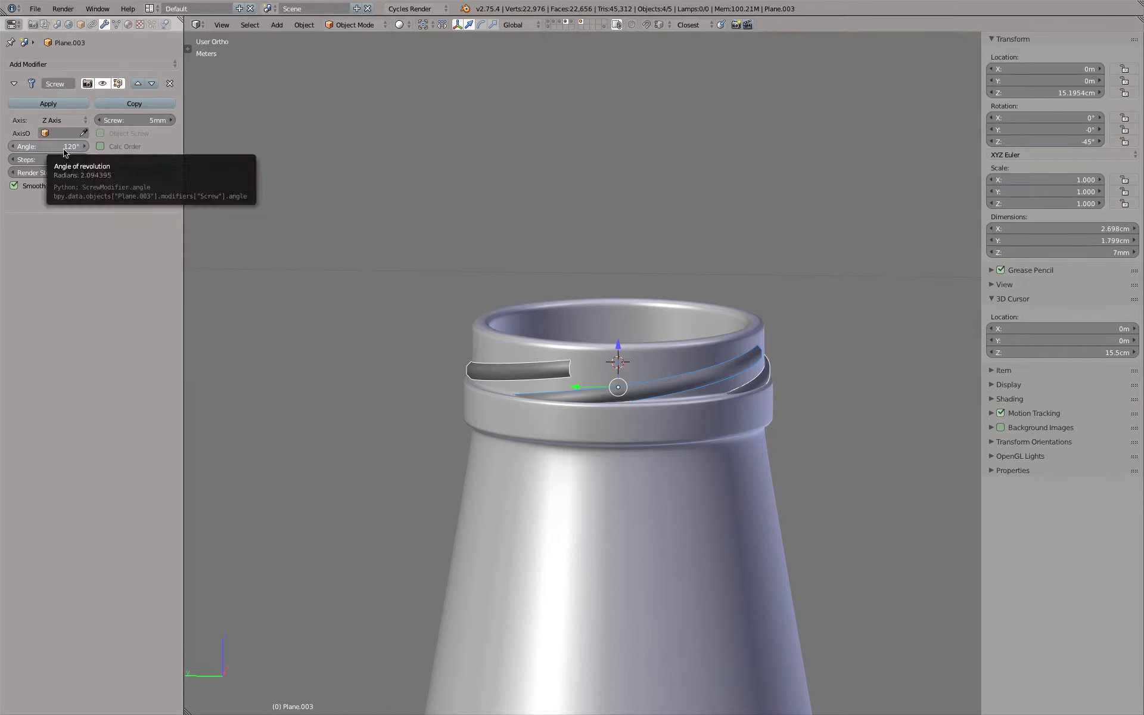
{"action": "middle_click_drag", "start_coordinate": [538, 280], "coordinate": [897, 317]}
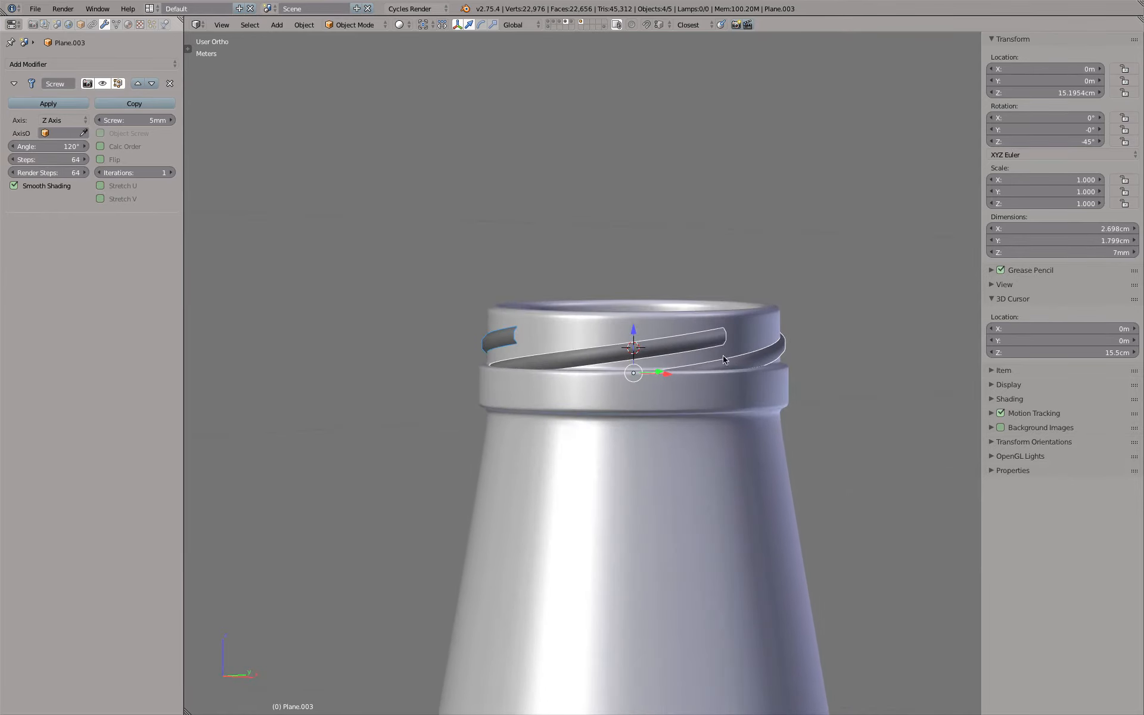
{"action": "middle_click_drag", "start_coordinate": [825, 312], "coordinate": [1112, 335]}
{"action": "middle_click_drag", "start_coordinate": [647, 338], "coordinate": [646, 369]}
Inspect the active thread segment's profile in Edit Mode, in both solid and wireframe shading around the neck
{"action": "key", "text": "KP_1"}
{"action": "scroll", "coordinate": [855, 296], "scroll_direction": "up", "scroll_amount": 2}
{"action": "scroll", "coordinate": [459, 327], "scroll_direction": "up", "scroll_amount": 4}
{"action": "key", "text": "Tab"}
{"action": "scroll", "coordinate": [511, 355], "scroll_direction": "down", "scroll_amount": 5}
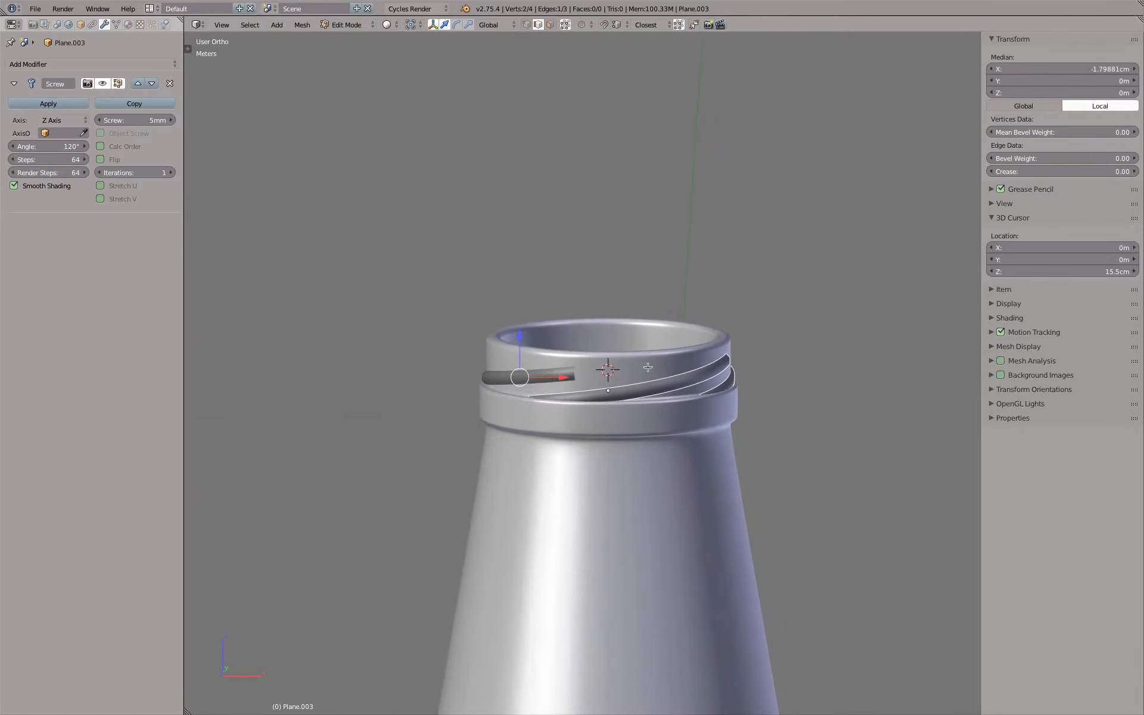
{"action": "scroll", "coordinate": [528, 373], "scroll_direction": "up", "scroll_amount": 4}
{"action": "scroll", "coordinate": [523, 370], "scroll_direction": "down", "scroll_amount": 4}
{"action": "mouse_move", "coordinate": [523, 369]}
{"action": "middle_mouse_down"}
{"action": "mouse_move", "coordinate": [683, 360]}
{"action": "mouse_move", "coordinate": [754, 411]}
{"action": "mouse_move", "coordinate": [758, 462]}
{"action": "mouse_move", "coordinate": [794, 459]}
{"action": "middle_mouse_up"}
{"action": "key", "text": "z"}
{"action": "scroll", "coordinate": [758, 462], "scroll_direction": "up", "scroll_amount": 3}
{"action": "scroll", "coordinate": [758, 462], "scroll_direction": "up", "scroll_amount": 2}
{"action": "middle_click_drag", "start_coordinate": [804, 406], "coordinate": [598, 420], "text": "shift"}
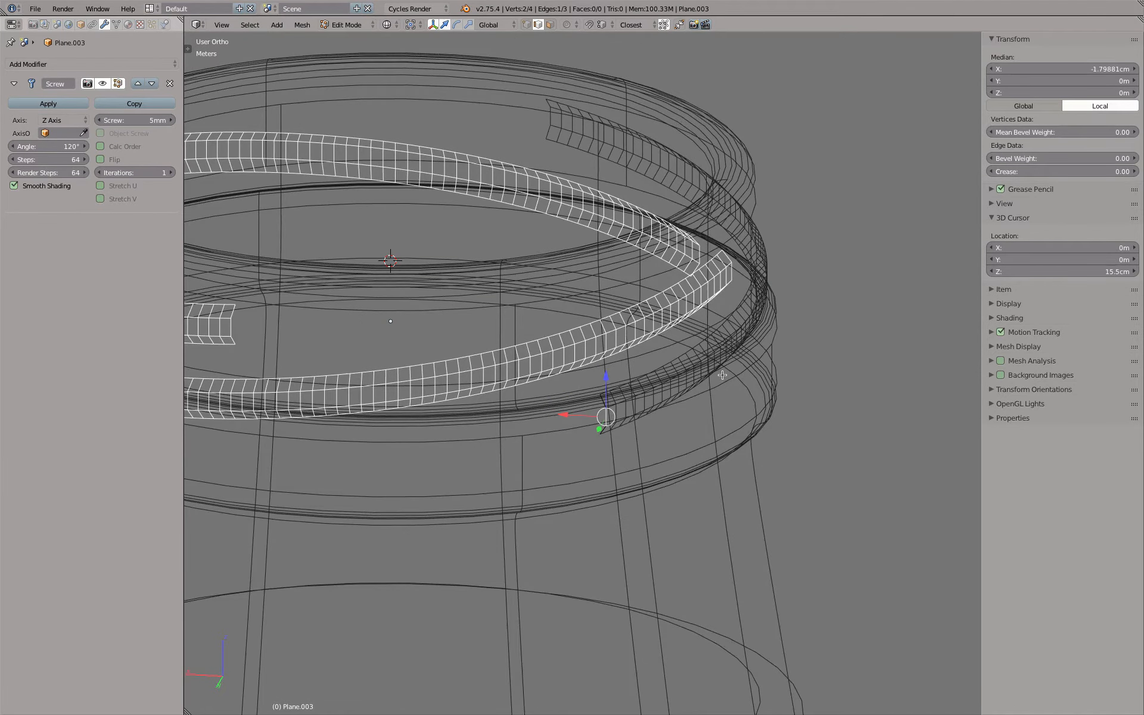
{"action": "key", "text": "z"}
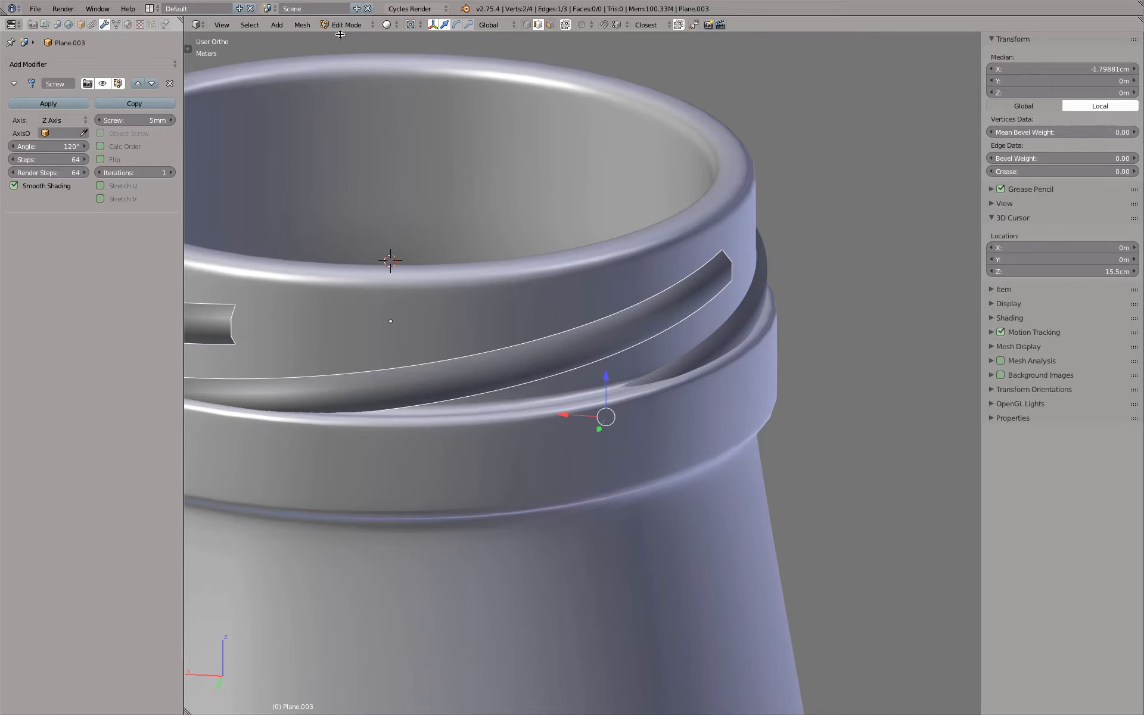
Rename the thread segment's mesh data to "Threading Mesh"
{"action": "left_click", "coordinate": [117, 24]}
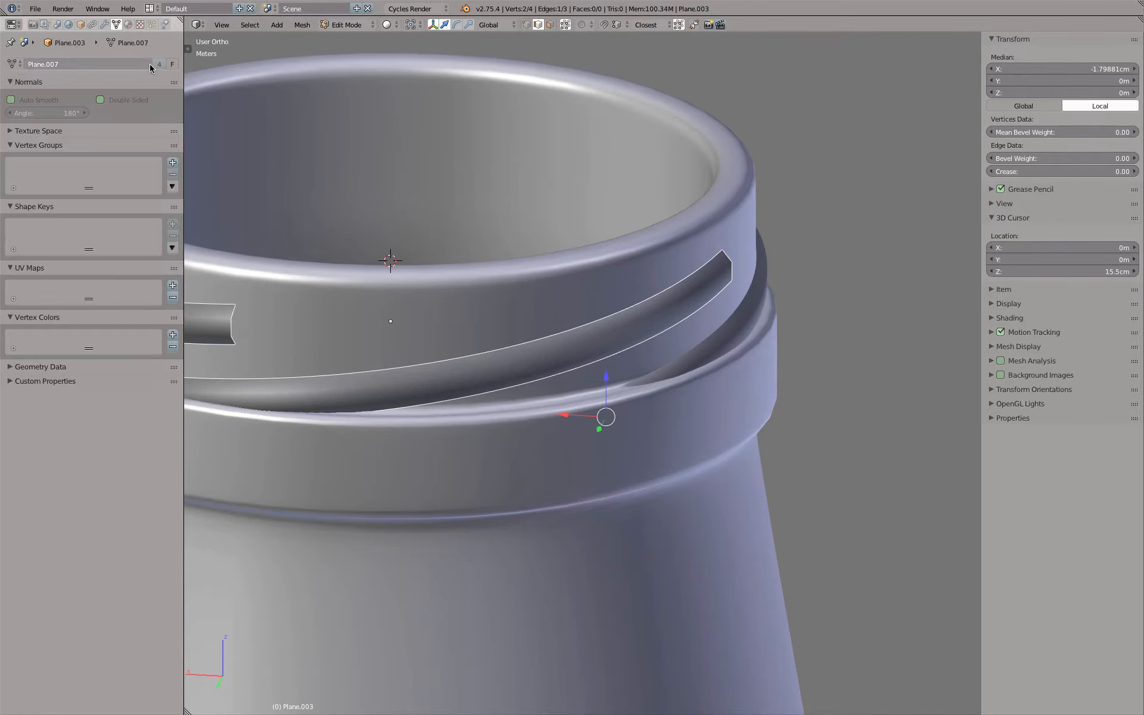
{"action": "left_click", "coordinate": [122, 64]}
{"action": "type", "text": "Threading Mesh"}
{"action": "key", "text": "Return"}
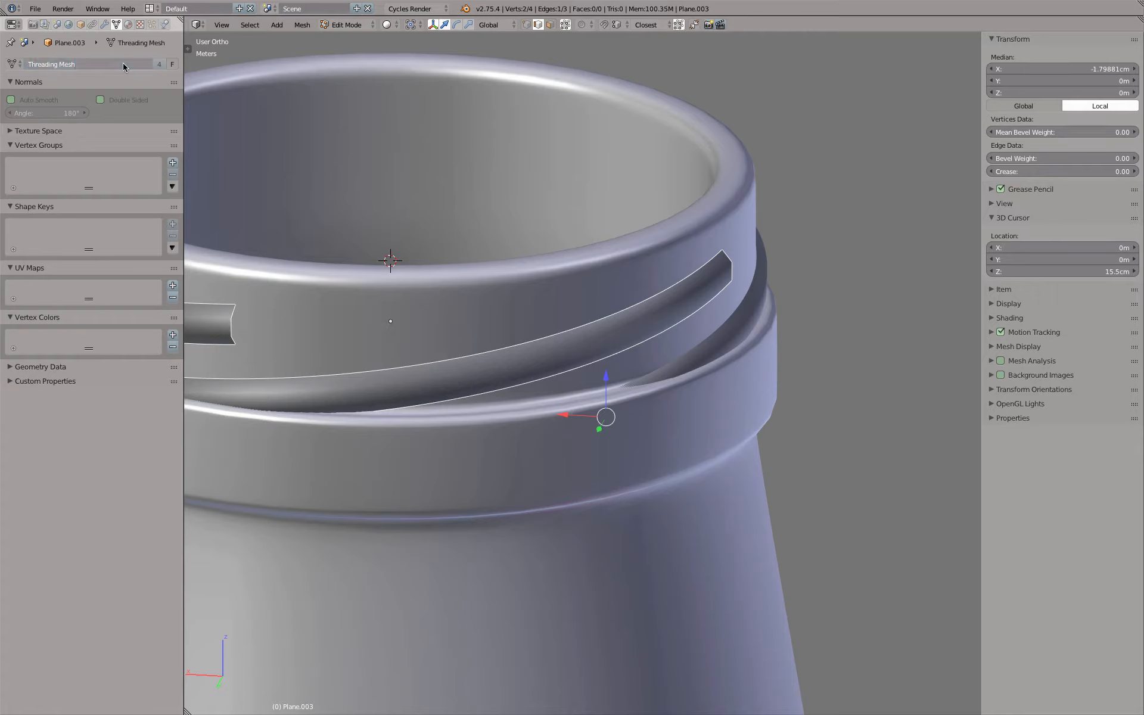
Leave Edit Mode, check which mesh data the individual thread segments use, and look up the Duplicate Linked command
{"action": "left_click", "coordinate": [80, 25]}
{"action": "scroll", "coordinate": [500, 304], "scroll_direction": "down", "scroll_amount": 5}
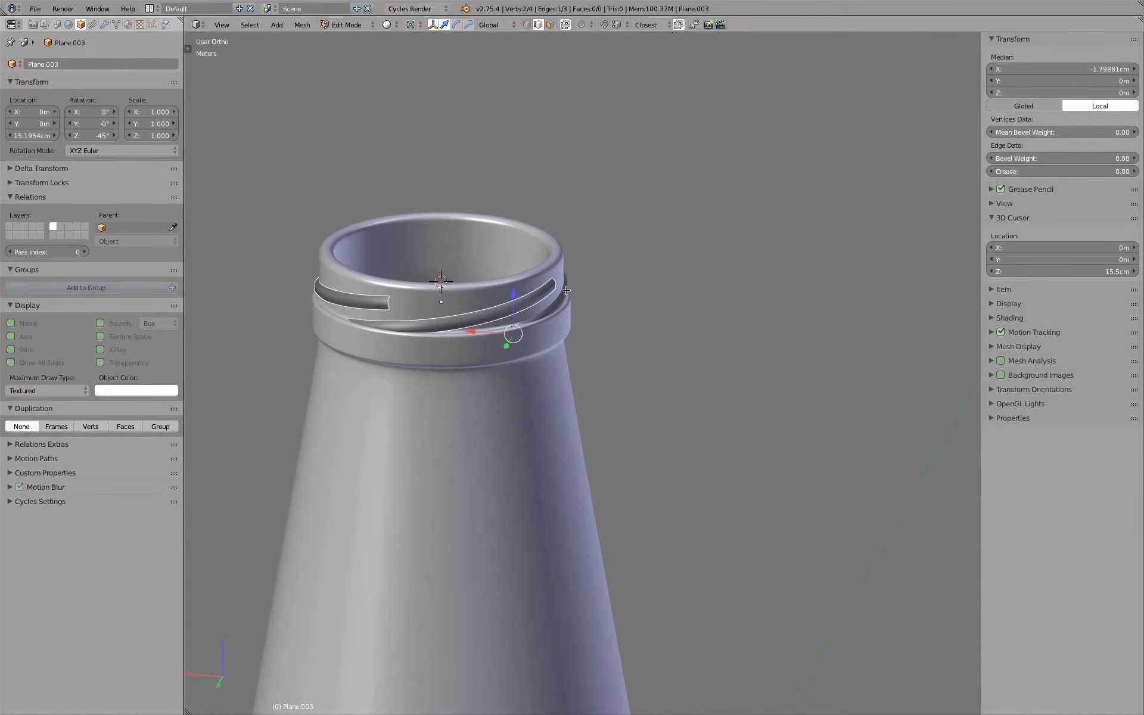
{"action": "key", "text": "Tab"}
{"action": "right_click", "coordinate": [377, 305]}
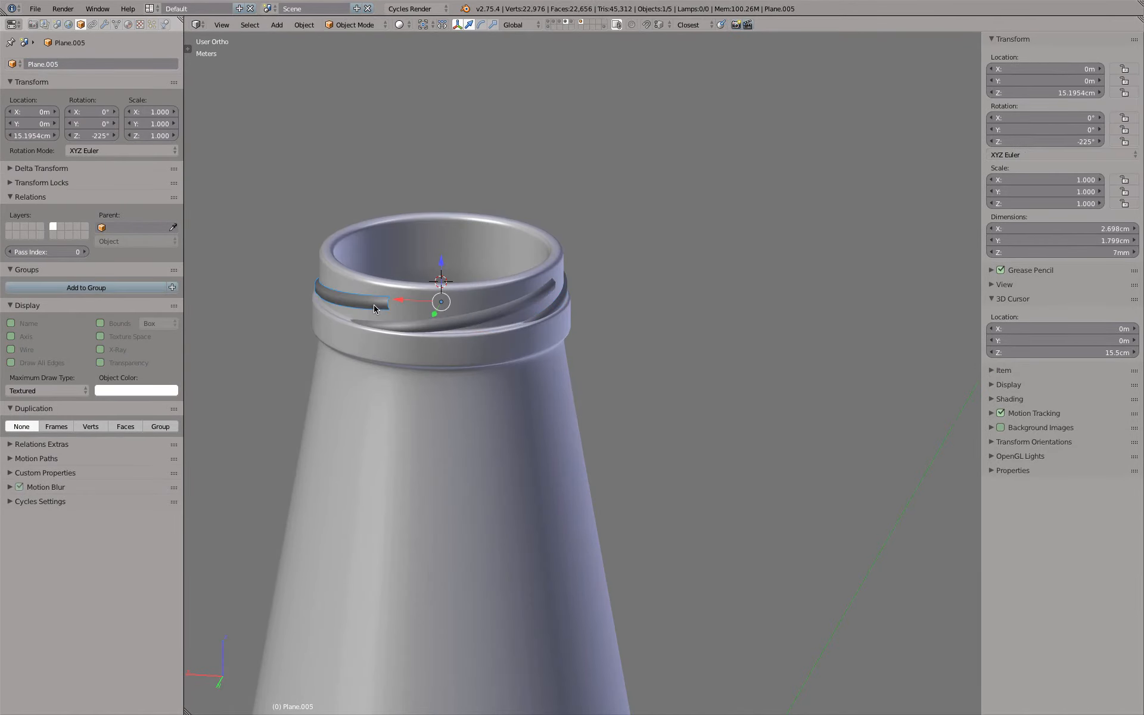
{"action": "right_click", "coordinate": [541, 296]}
{"action": "right_click", "coordinate": [569, 280]}
{"action": "middle_click_drag", "start_coordinate": [572, 280], "coordinate": [547, 264]}
{"action": "left_click", "coordinate": [116, 24]}
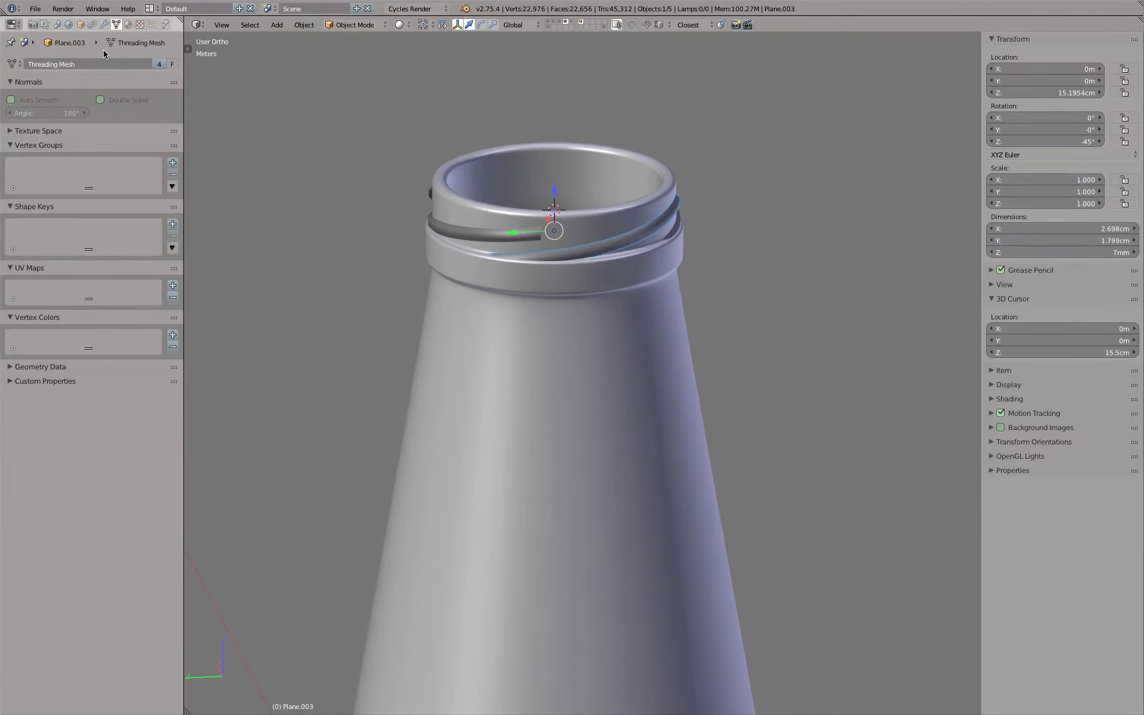
{"action": "right_click", "coordinate": [433, 211]}
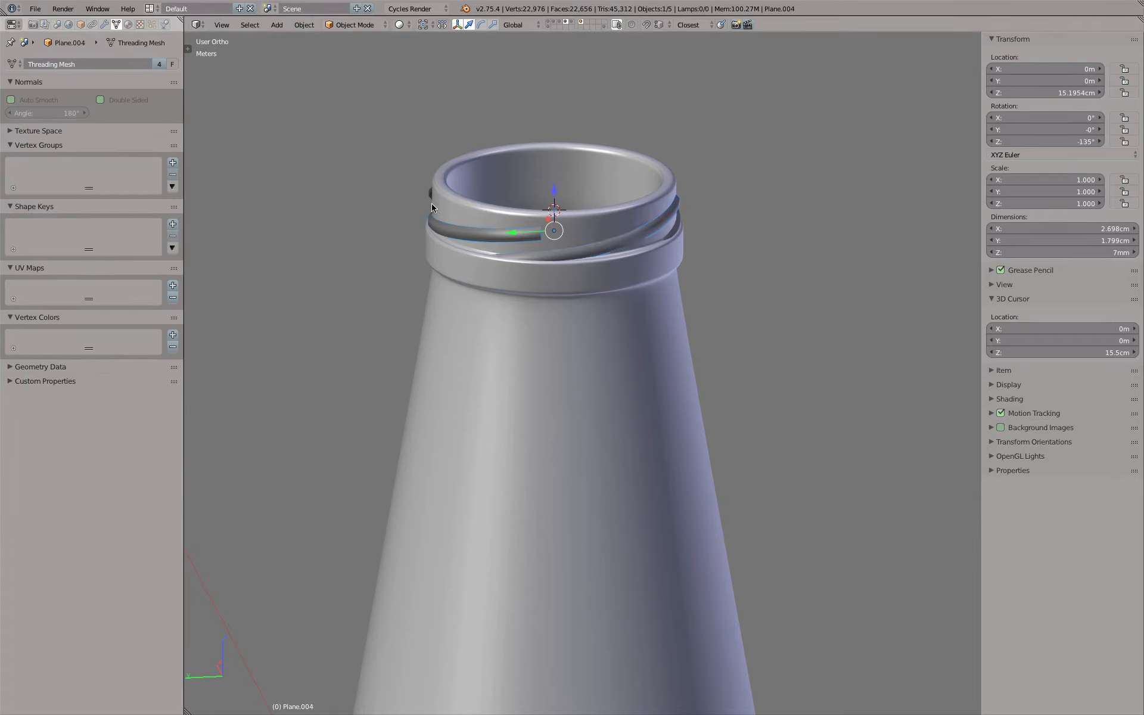
{"action": "left_click", "coordinate": [302, 25]}
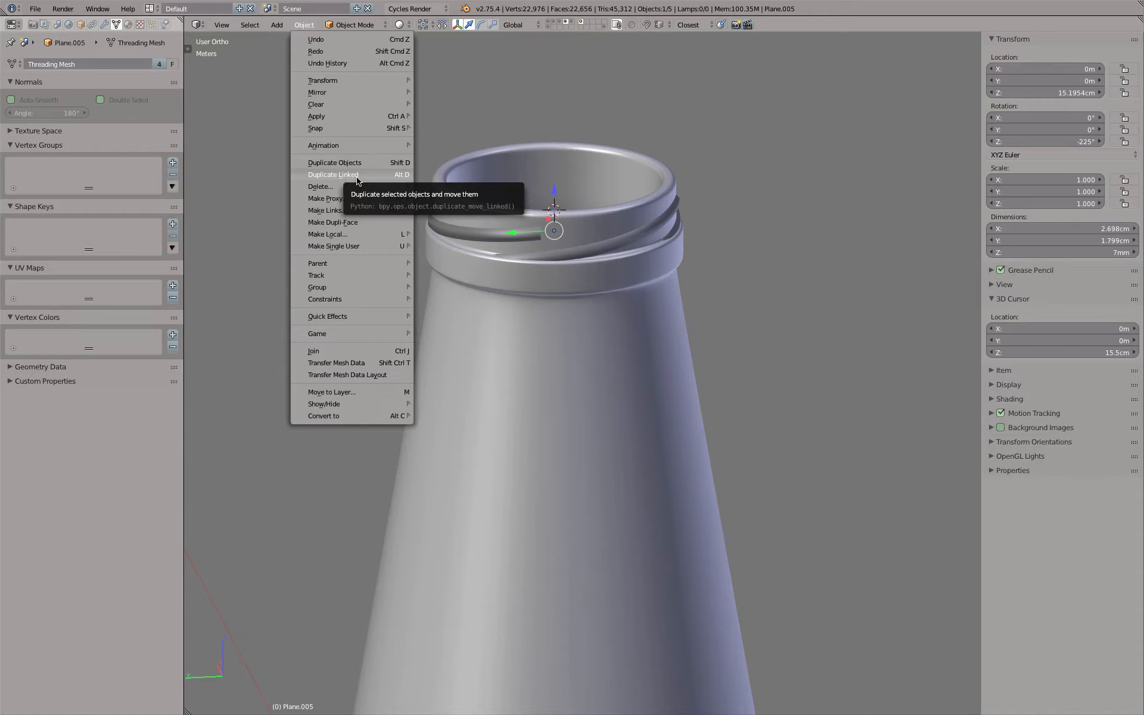
Compare the linked thread segments around the neck in wireframe, viewing the profile geometry they share
{"action": "scroll", "coordinate": [770, 184], "scroll_direction": "up", "scroll_amount": 4}
{"action": "middle_click_drag", "start_coordinate": [784, 189], "coordinate": [733, 194]}
{"action": "key", "text": "Tab"}
{"action": "middle_click_drag", "start_coordinate": [529, 190], "coordinate": [694, 210], "text": "shift"}
{"action": "key", "text": "z"}
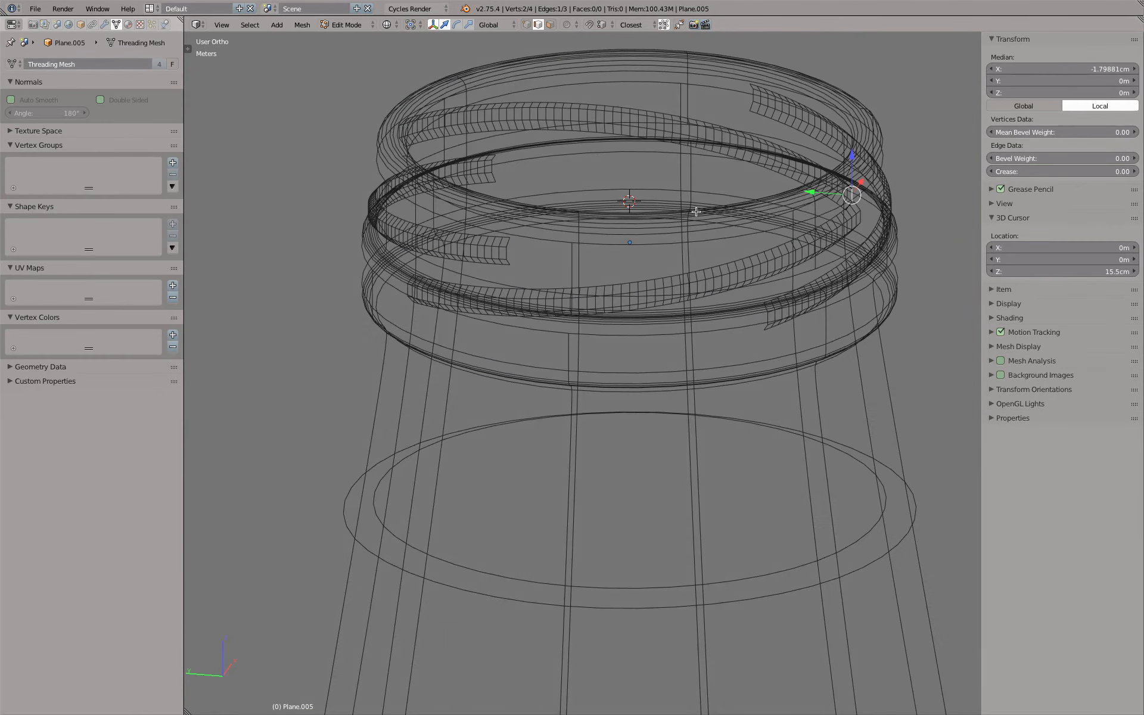
{"action": "key", "text": "Tab"}
{"action": "right_click", "coordinate": [857, 217]}
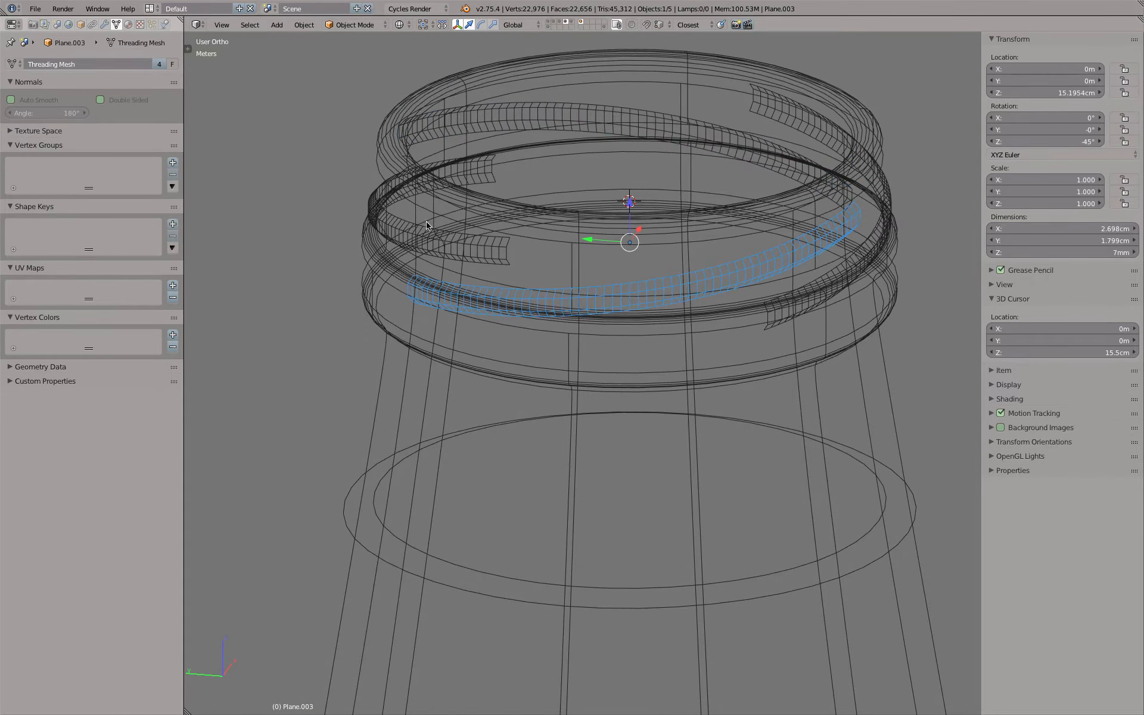
{"action": "right_click", "coordinate": [501, 250]}
{"action": "right_click", "coordinate": [538, 112]}
In Edit Mode, move the outer edge of the shared thread profile far outward from the neck, and return to solid Object Mode
{"action": "key", "text": "Tab"}
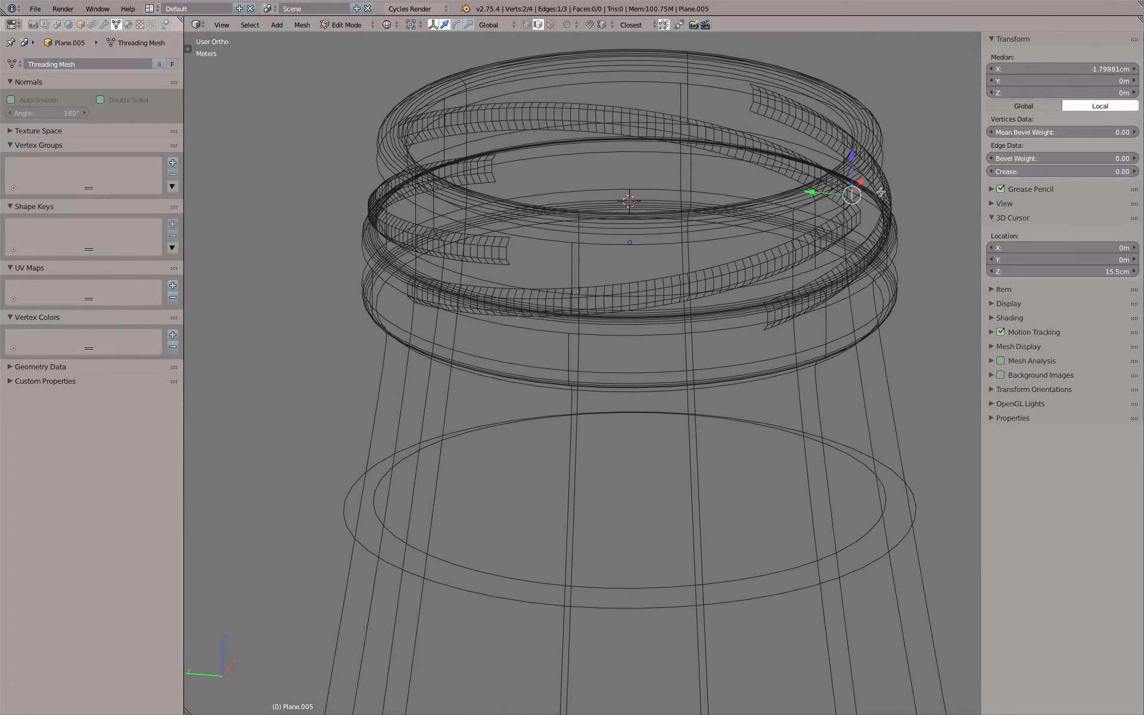
{"action": "left_click_drag", "start_coordinate": [861, 183], "coordinate": [910, 130]}
{"action": "key", "text": "Tab"}
{"action": "key", "text": "z"}
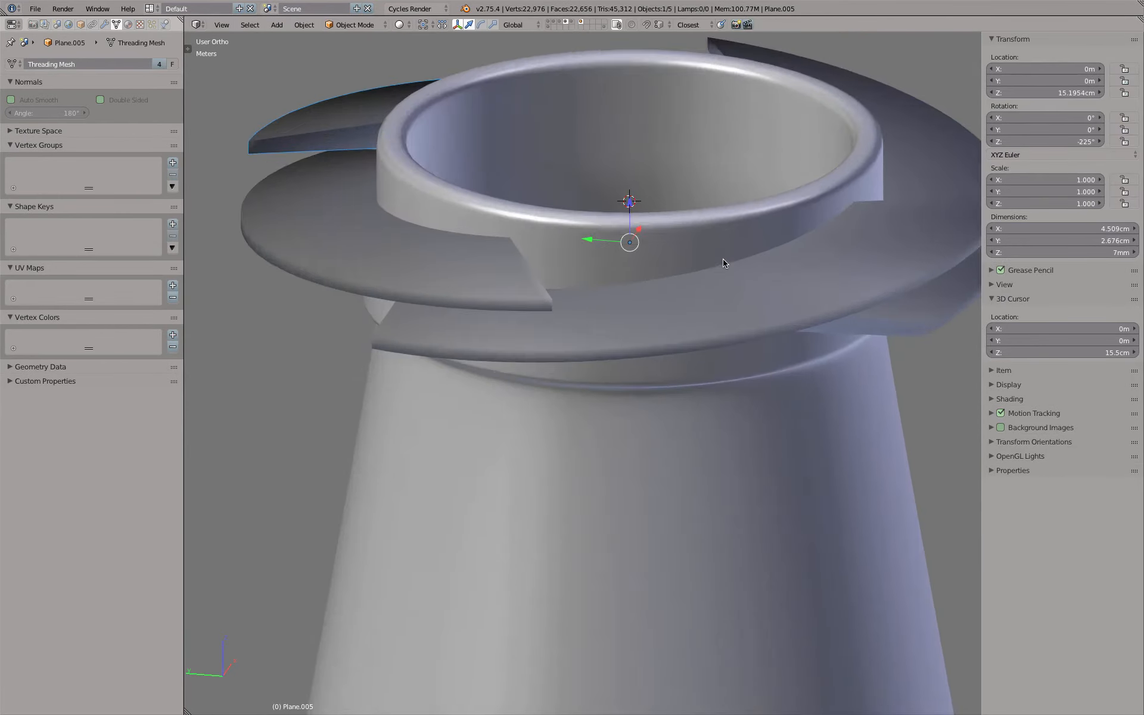
{"action": "scroll", "coordinate": [724, 263], "scroll_direction": "down", "scroll_amount": 6}
{"action": "mouse_move", "coordinate": [725, 262]}
{"action": "middle_mouse_down"}
{"action": "mouse_move", "coordinate": [664, 245]}
{"action": "mouse_move", "coordinate": [513, 362]}
{"action": "mouse_move", "coordinate": [835, 282]}
{"action": "mouse_move", "coordinate": [753, 235]}
{"action": "mouse_move", "coordinate": [716, 280]}
{"action": "middle_mouse_up"}
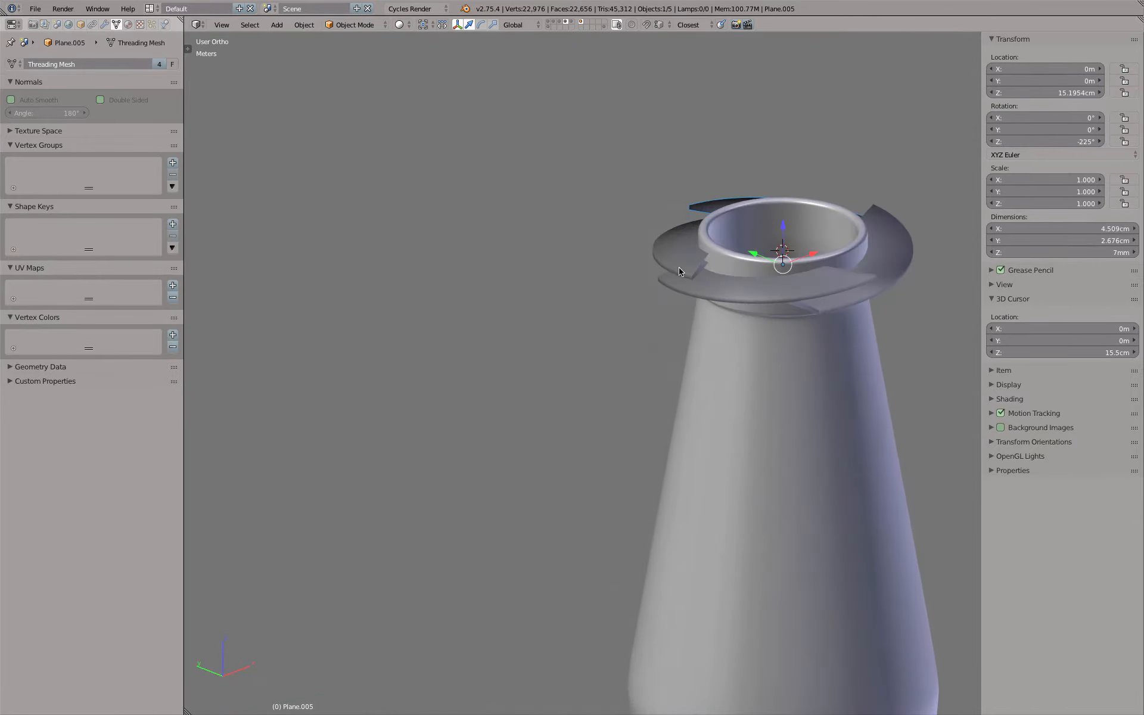
Select all four linked thread segments around the bottle's neck
{"action": "scroll", "coordinate": [716, 277], "scroll_direction": "up", "scroll_amount": 8}
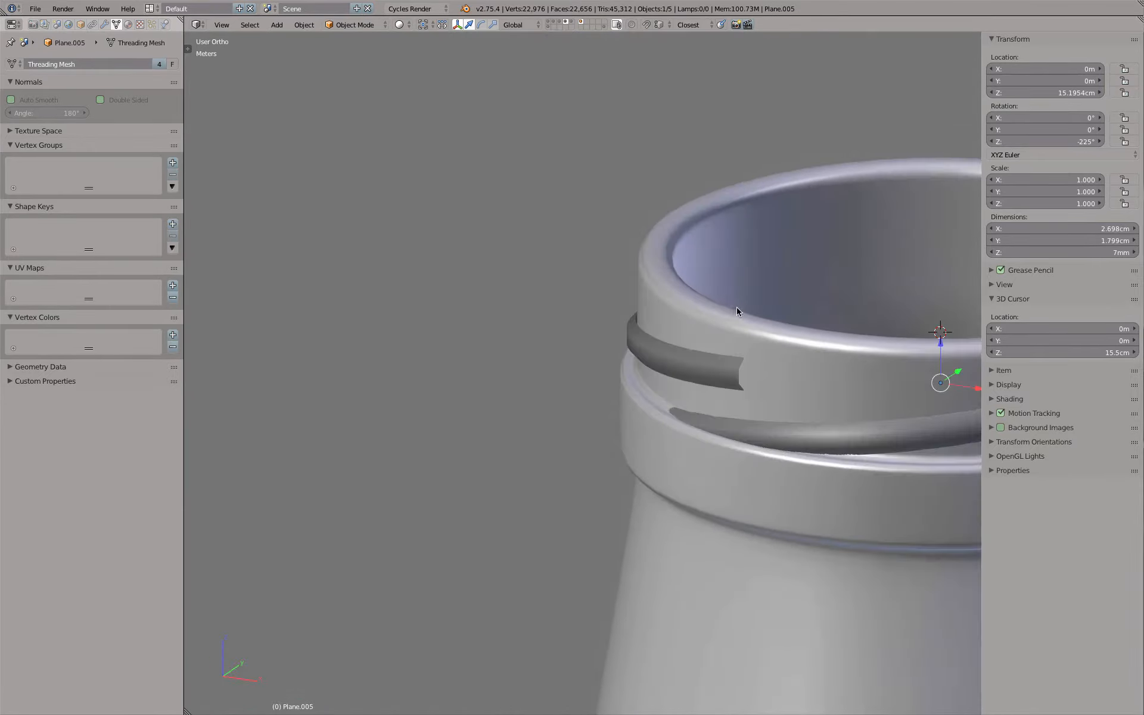
{"action": "scroll", "coordinate": [736, 307], "scroll_direction": "down", "scroll_amount": 4}
{"action": "middle_click_drag", "start_coordinate": [736, 307], "coordinate": [503, 301], "text": "shift"}
{"action": "middle_click_drag", "start_coordinate": [656, 380], "coordinate": [774, 356]}
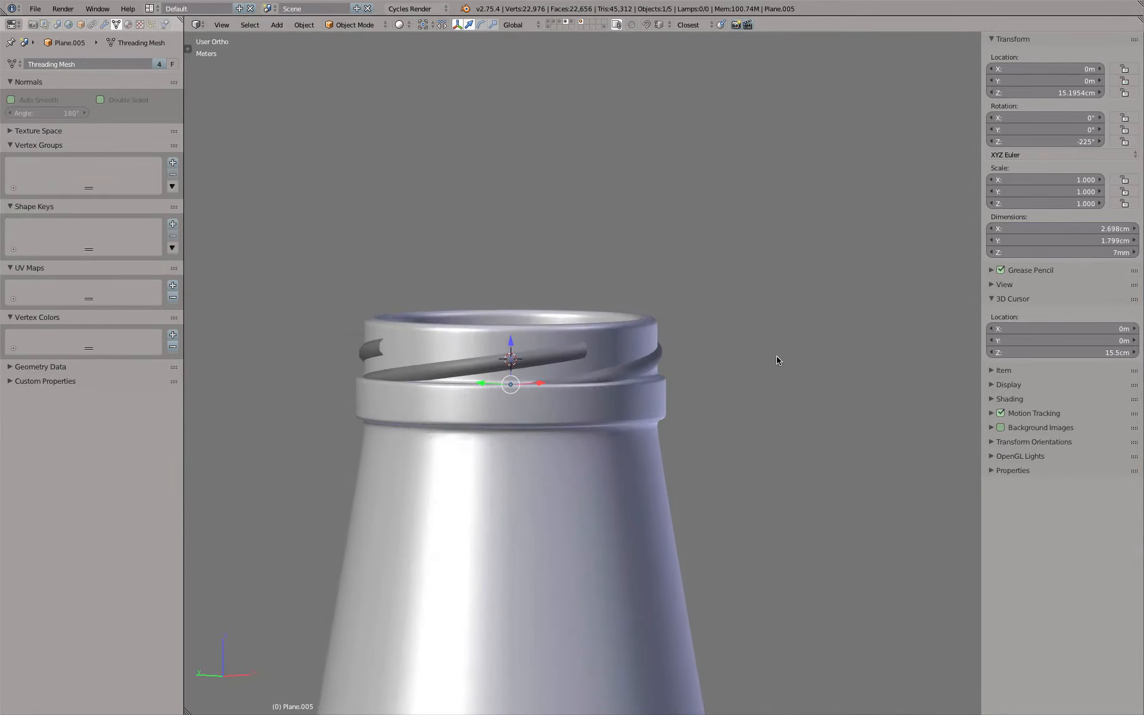
{"action": "middle_click_drag", "start_coordinate": [560, 292], "coordinate": [486, 300]}
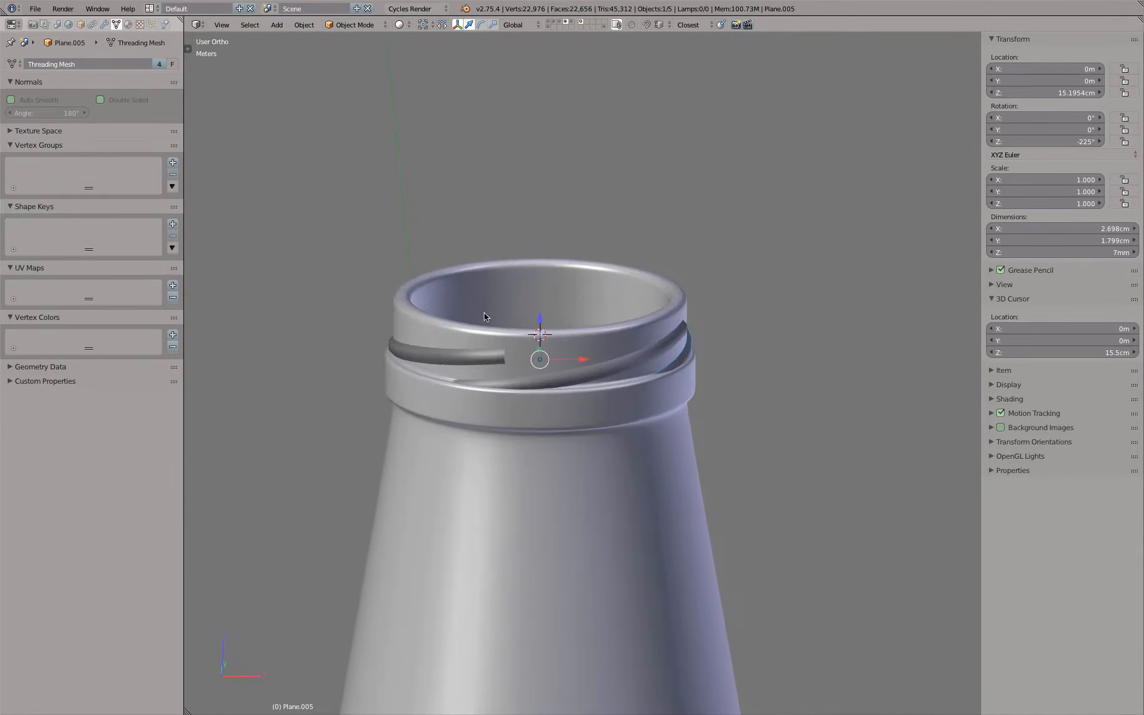
{"action": "middle_click_drag", "start_coordinate": [493, 356], "coordinate": [493, 309]}
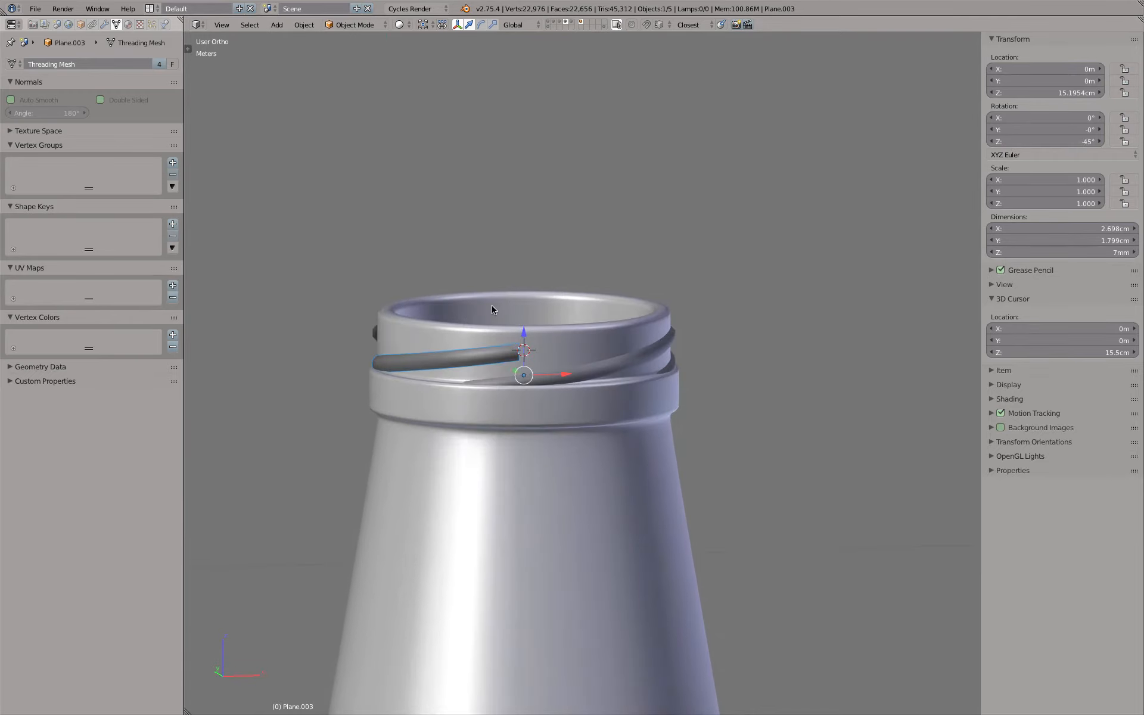
{"action": "left_click", "coordinate": [666, 354], "text": "shift"}
{"action": "left_click", "coordinate": [678, 359], "text": "shift"}
{"action": "middle_click_drag", "start_coordinate": [677, 360], "coordinate": [506, 417]}
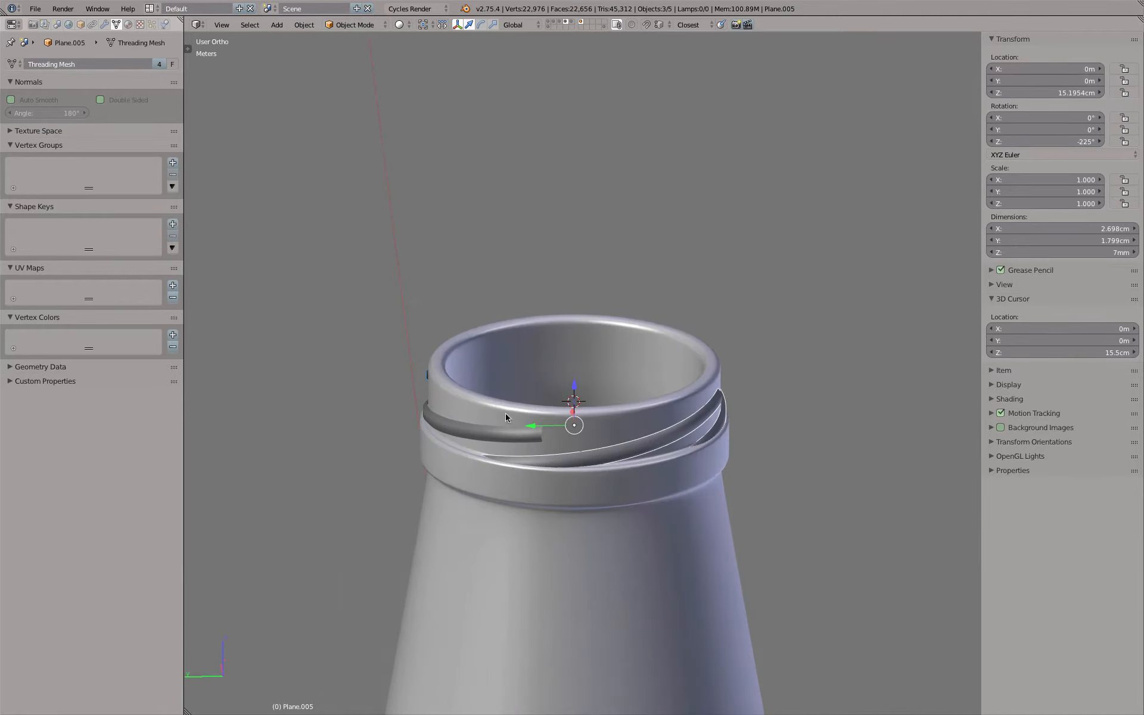
{"action": "left_click", "coordinate": [486, 440], "text": "shift"}
Set the Screw modifier's angle to 140° on all four selected thread segments
{"action": "left_click", "coordinate": [104, 25]}
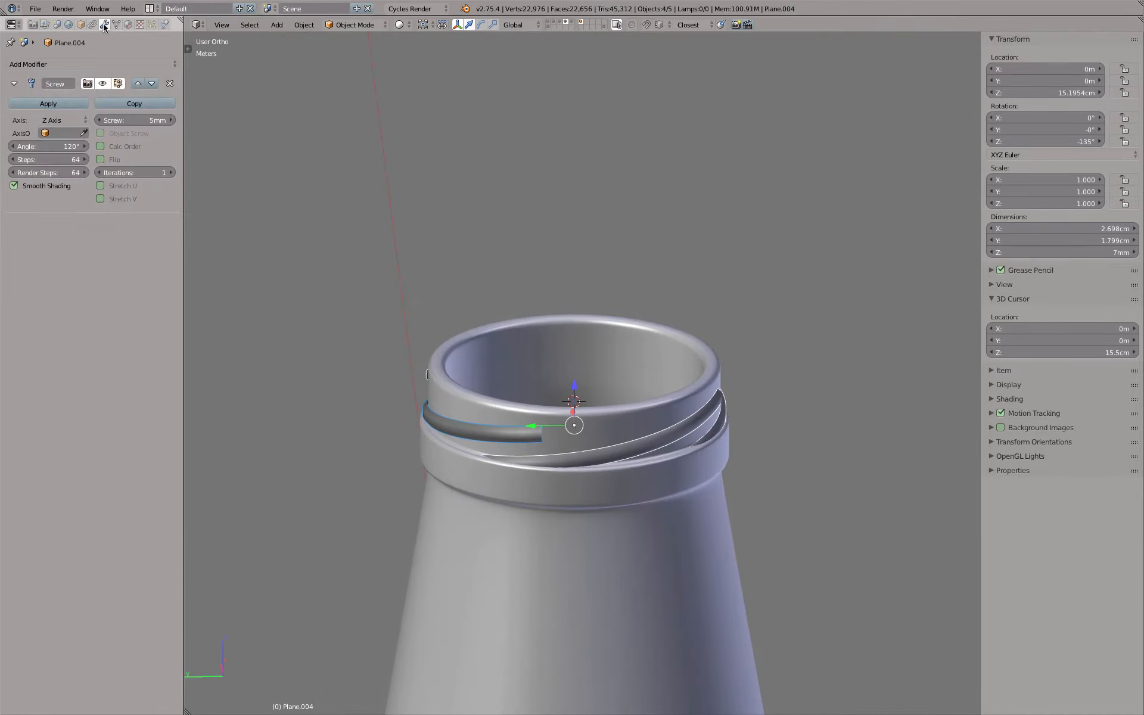
{"action": "left_click", "coordinate": [52, 147]}
{"action": "type", "text": "140"}
{"action": "key", "text": "Return"}
{"action": "middle_click_drag", "start_coordinate": [475, 299], "coordinate": [471, 362]}
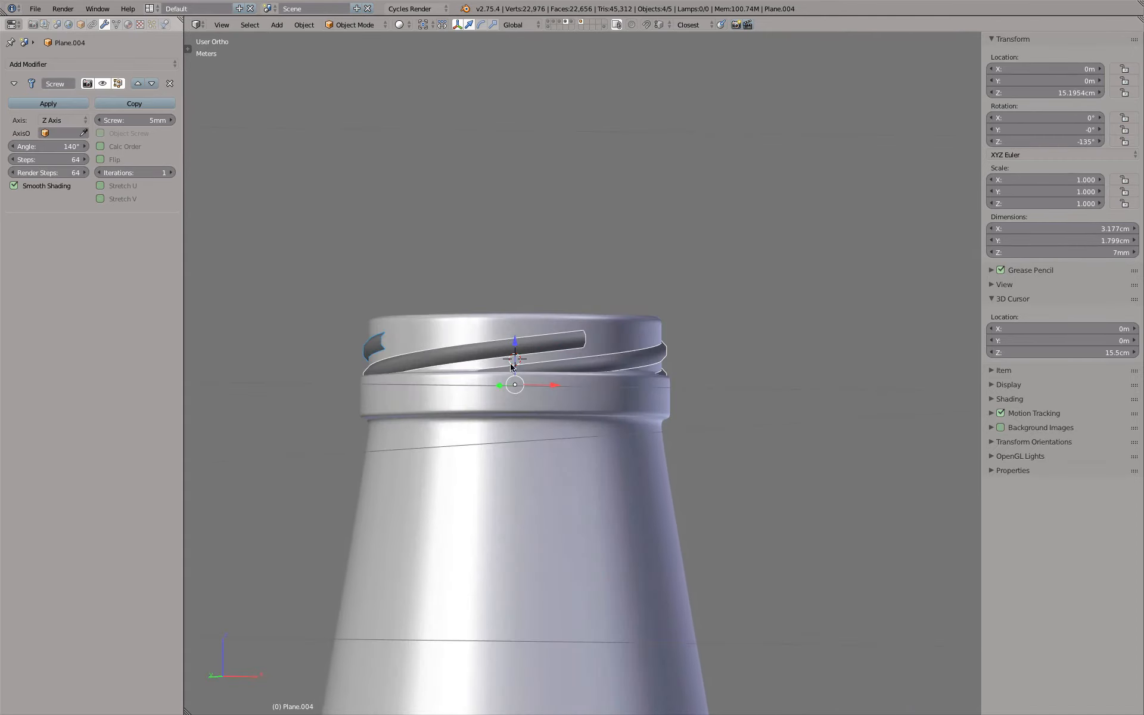
Examine the lengthened threads from several sides, closely checking where their open ends meet the neck wall
{"action": "middle_click_drag", "start_coordinate": [648, 370], "coordinate": [584, 357]}
{"action": "scroll", "coordinate": [553, 315], "scroll_direction": "up", "scroll_amount": 8}
{"action": "key", "text": "KP_7"}
{"action": "middle_click_drag", "start_coordinate": [391, 287], "coordinate": [541, 265], "text": "shift"}
{"action": "scroll", "coordinate": [433, 358], "scroll_direction": "up", "scroll_amount": 5}
{"action": "scroll", "coordinate": [395, 374], "scroll_direction": "down", "scroll_amount": 3}
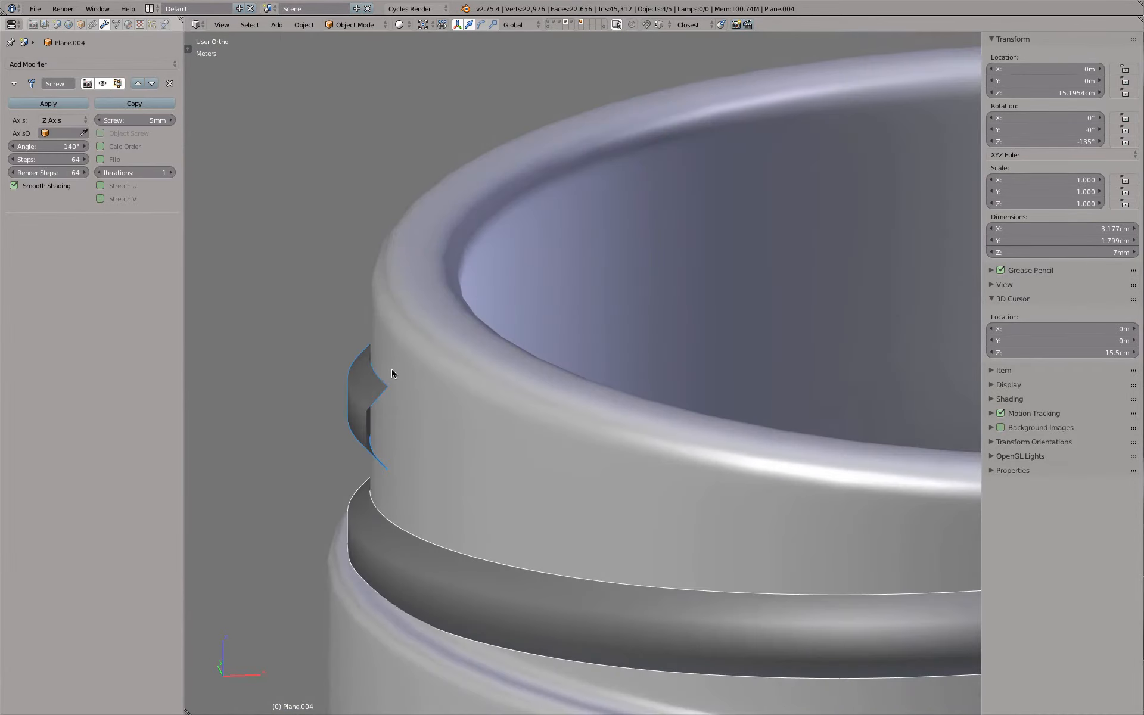
{"action": "scroll", "coordinate": [391, 377], "scroll_direction": "up", "scroll_amount": 2}
Enter Edit Mode on the active thread segment and select the two inner vertices of its profile in vertex select mode
{"action": "key", "text": "Tab"}
{"action": "scroll", "coordinate": [393, 375], "scroll_direction": "down", "scroll_amount": 6}
{"action": "middle_click_drag", "start_coordinate": [395, 373], "coordinate": [550, 363]}
{"action": "middle_click_drag", "start_coordinate": [467, 410], "coordinate": [546, 438], "text": "shift"}
{"action": "scroll", "coordinate": [544, 436], "scroll_direction": "up", "scroll_amount": 6}
{"action": "key", "text": "z"}
{"action": "scroll", "coordinate": [536, 431], "scroll_direction": "down", "scroll_amount": 3}
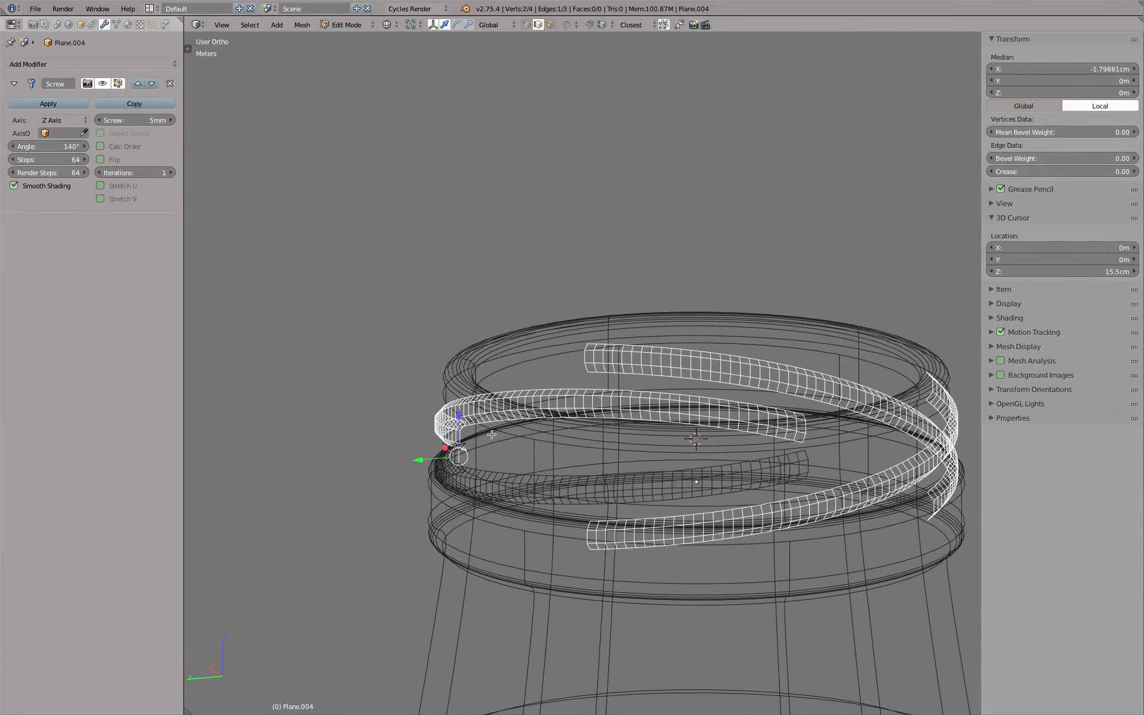
{"action": "scroll", "coordinate": [497, 441], "scroll_direction": "up", "scroll_amount": 4}
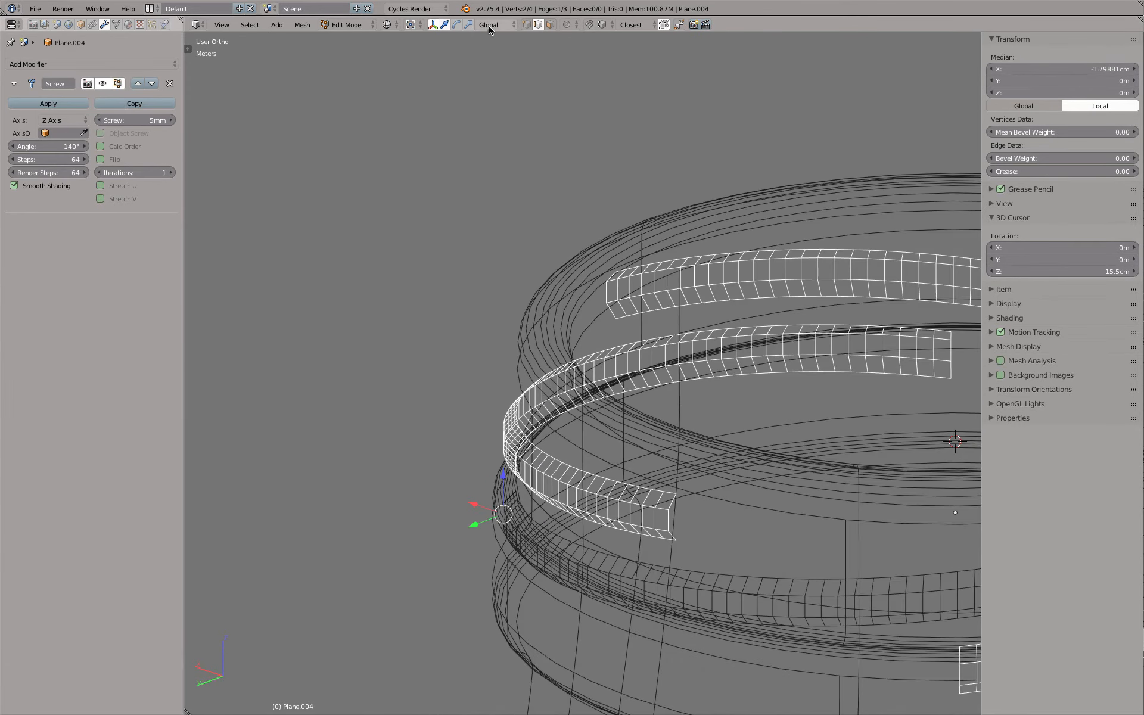
{"action": "left_click", "coordinate": [529, 25]}
{"action": "right_click", "coordinate": [528, 500]}
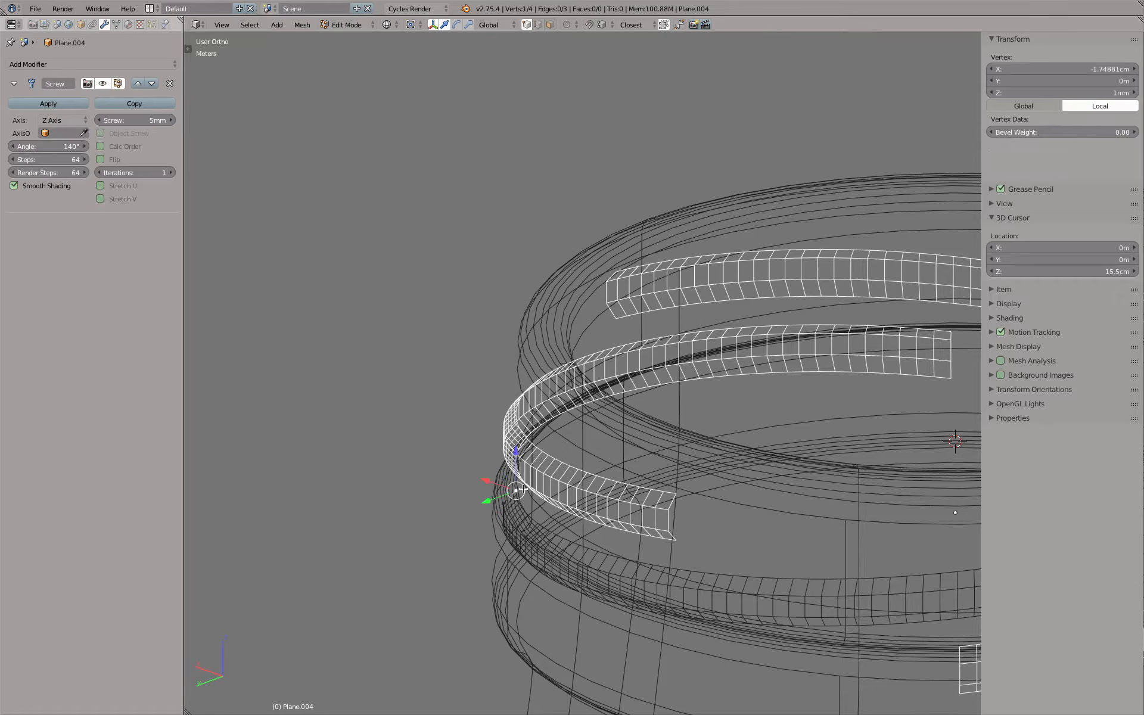
{"action": "right_click", "coordinate": [525, 542], "text": "shift"}
{"action": "key", "text": "z"}
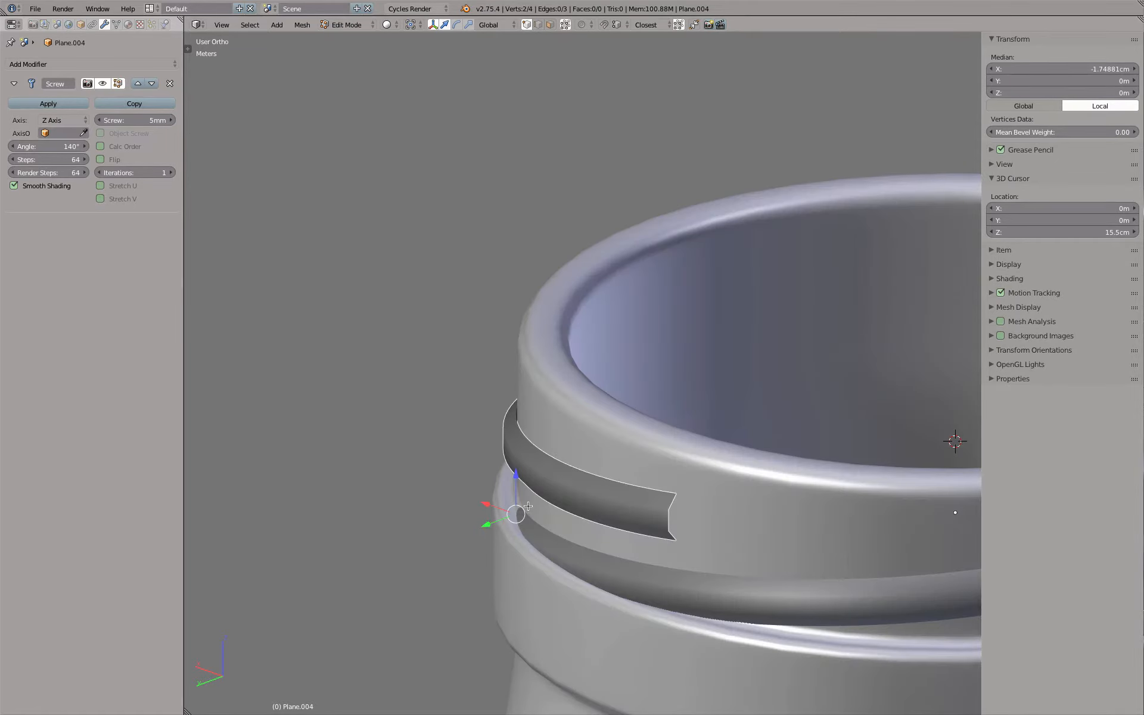
Try moving the two inner profile vertices into the neck along the global Y axis in top view, and inspect the threads in solid shading
{"action": "scroll", "coordinate": [539, 505], "scroll_direction": "down", "scroll_amount": 4}
{"action": "key", "text": "KP_7"}
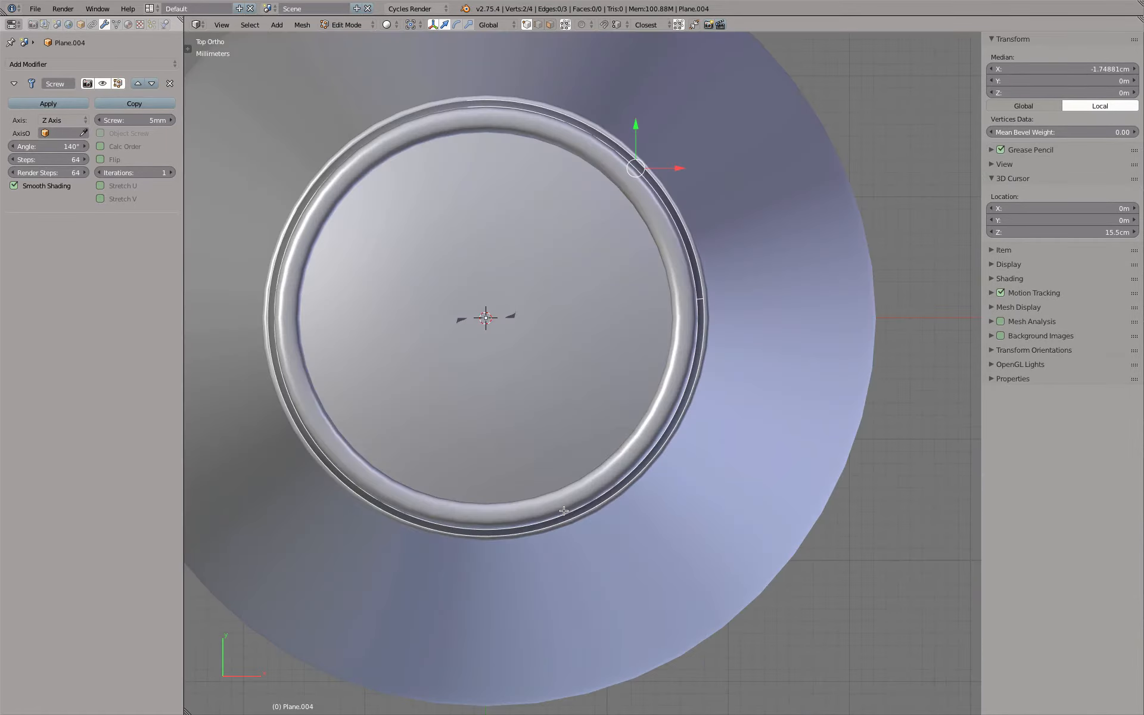
{"action": "key", "text": "z"}
{"action": "scroll", "coordinate": [620, 260], "scroll_direction": "up", "scroll_amount": 4}
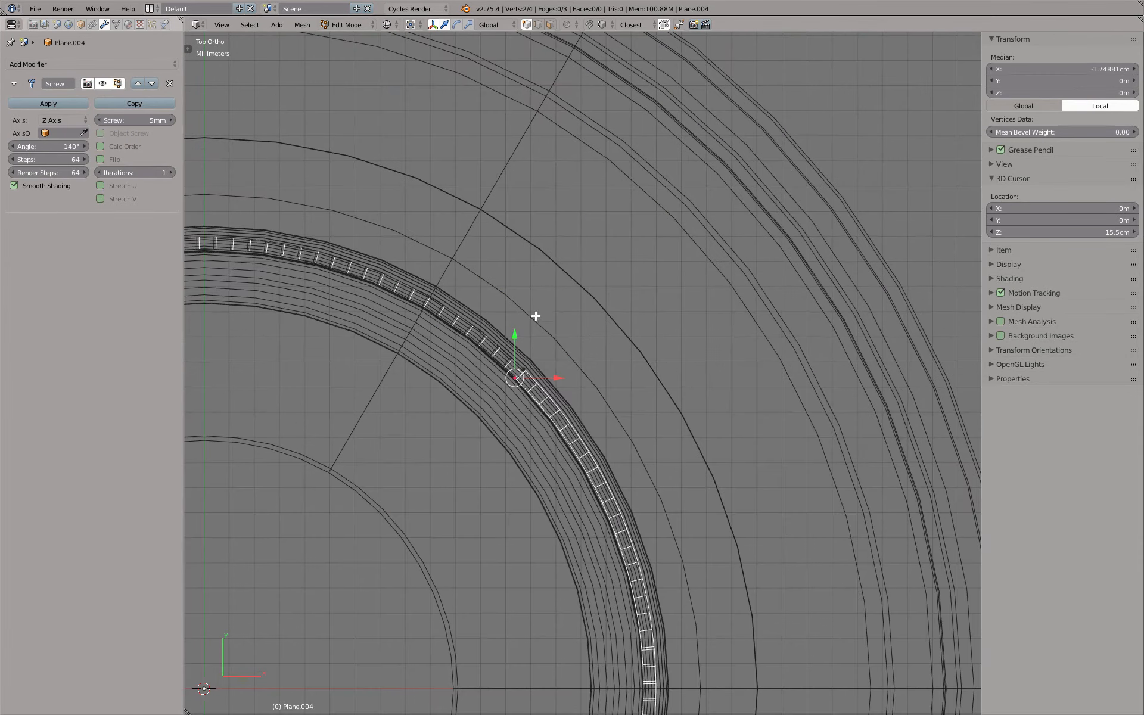
{"action": "left_click_drag", "start_coordinate": [512, 331], "coordinate": [506, 424]}
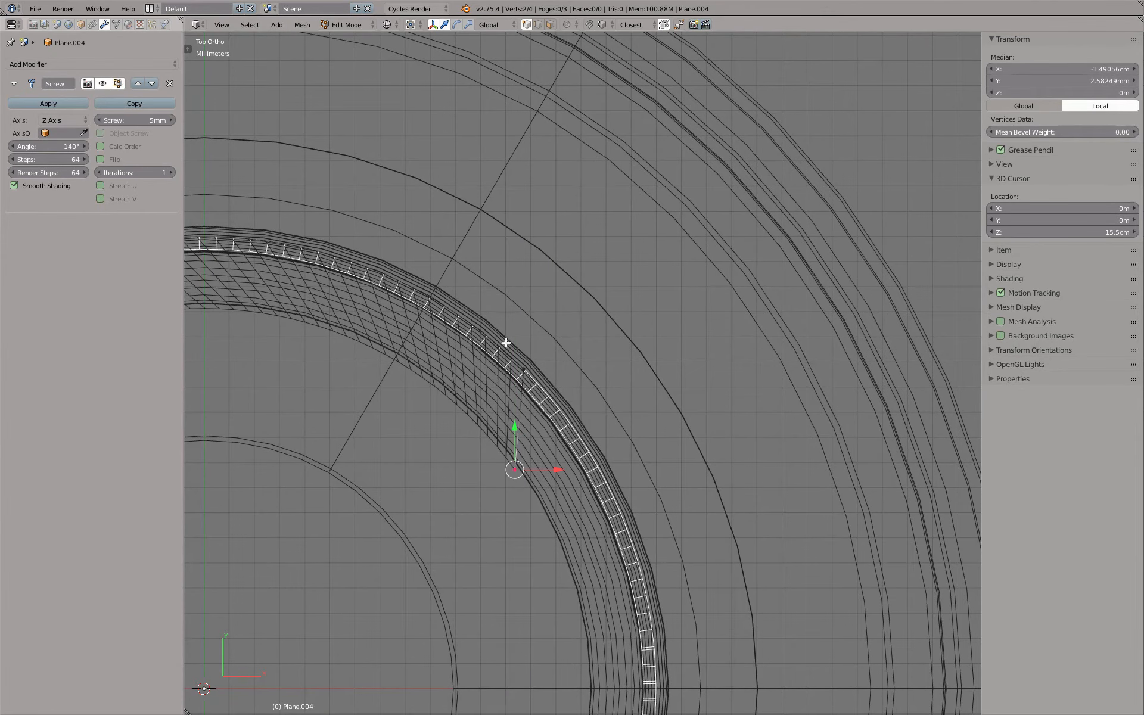
{"action": "scroll", "coordinate": [508, 299], "scroll_direction": "down", "scroll_amount": 5}
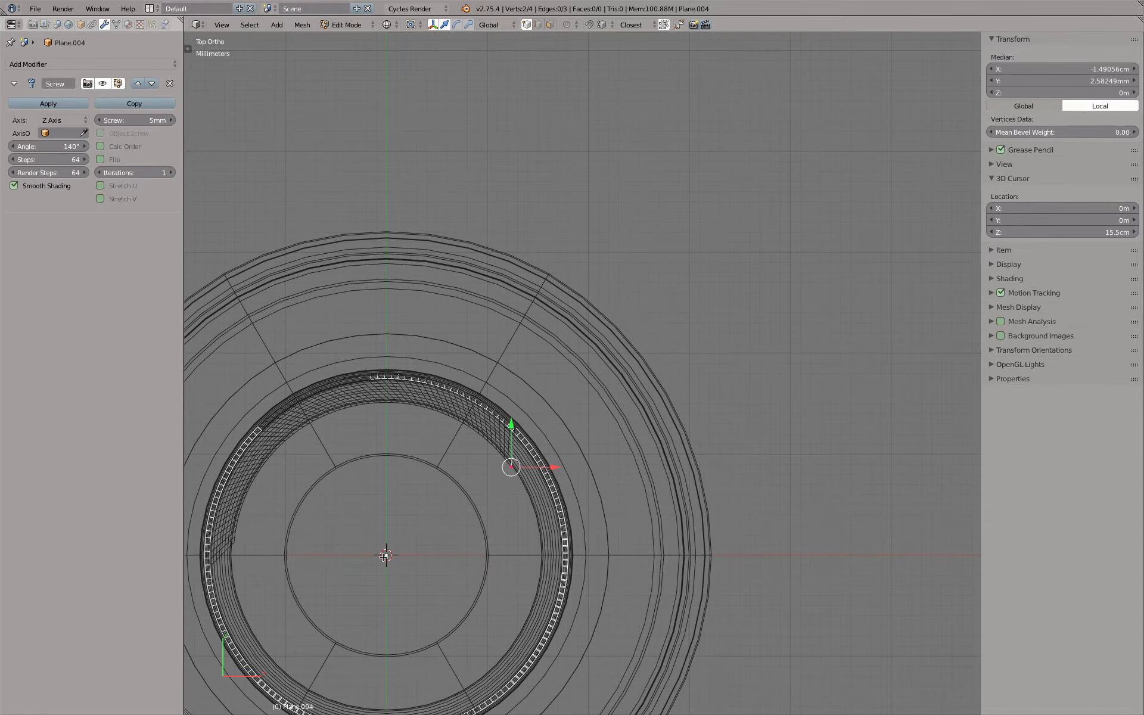
{"action": "scroll", "coordinate": [511, 424], "scroll_direction": "up", "scroll_amount": 4}
{"action": "middle_click_drag", "start_coordinate": [668, 444], "coordinate": [529, 356]}
{"action": "key", "text": "z"}
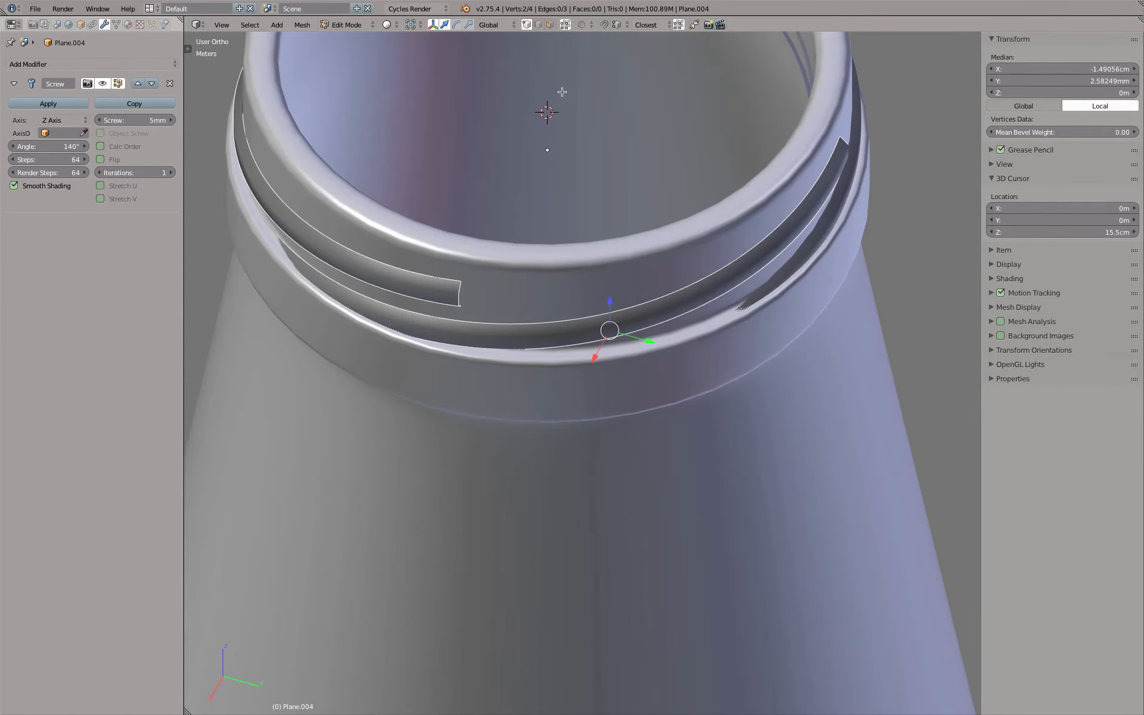
Compare the Global and Local transform orientations on the selected vertices, and keep Local
{"action": "left_click", "coordinate": [504, 25]}
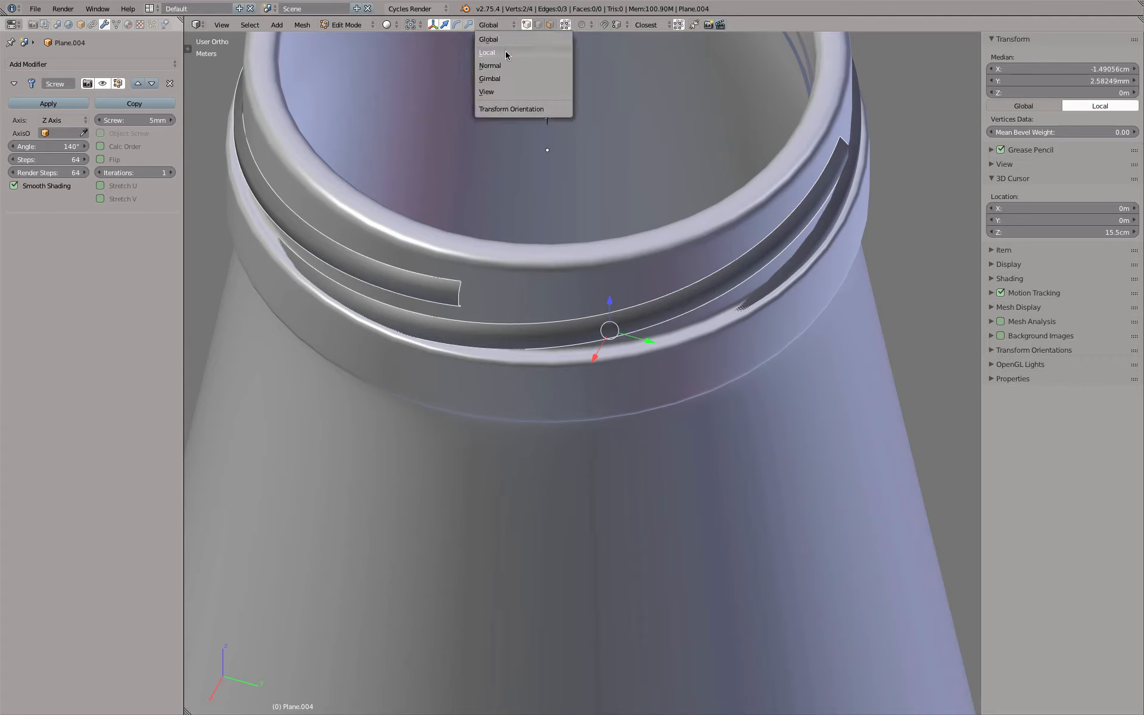
{"action": "left_click", "coordinate": [505, 55]}
{"action": "left_click", "coordinate": [499, 27]}
{"action": "left_click", "coordinate": [502, 40]}
{"action": "left_click", "coordinate": [501, 27]}
{"action": "left_click", "coordinate": [503, 52]}
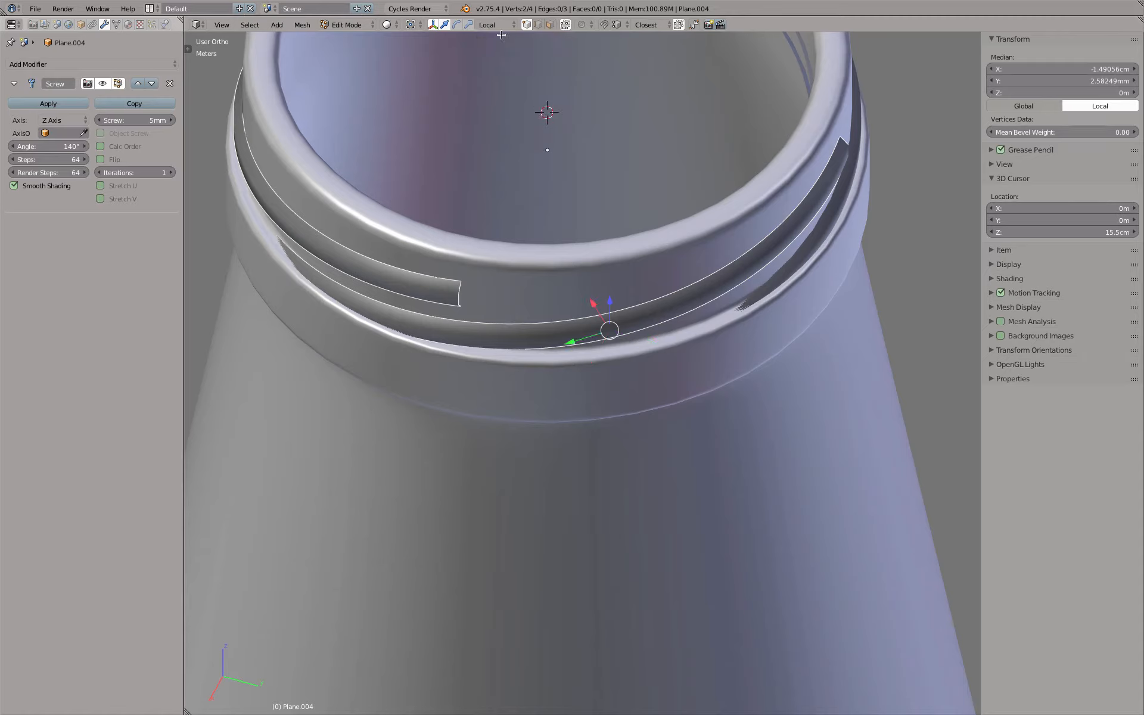
{"action": "left_click", "coordinate": [499, 25]}
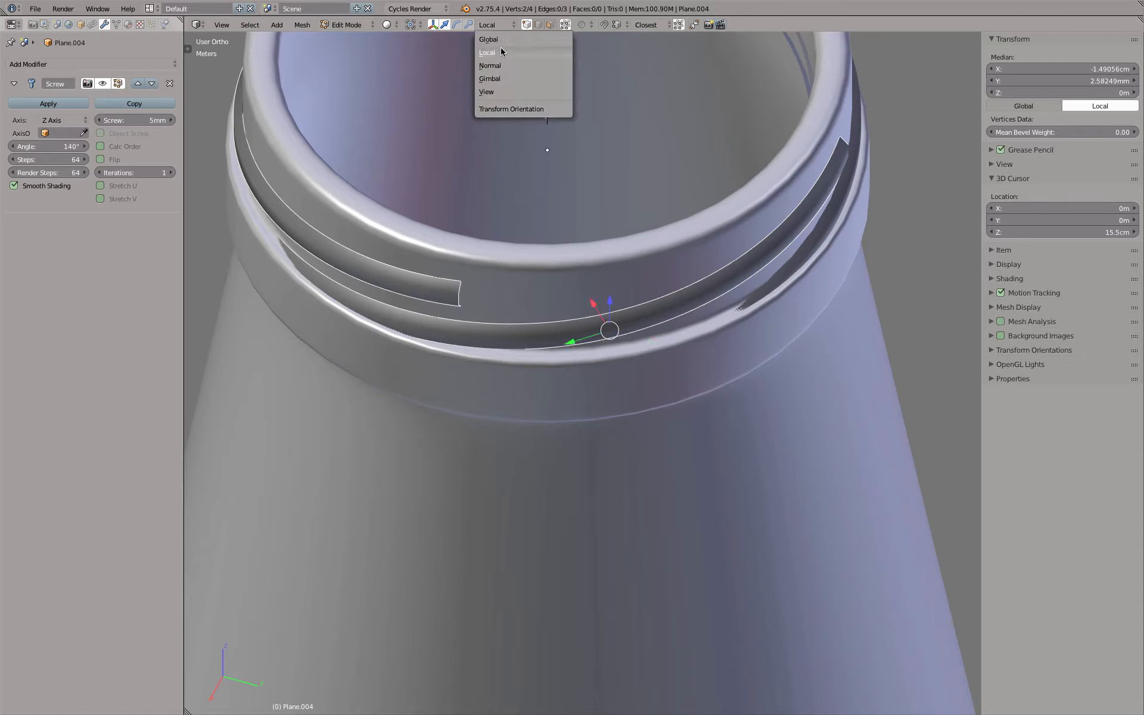
{"action": "left_click", "coordinate": [501, 52]}
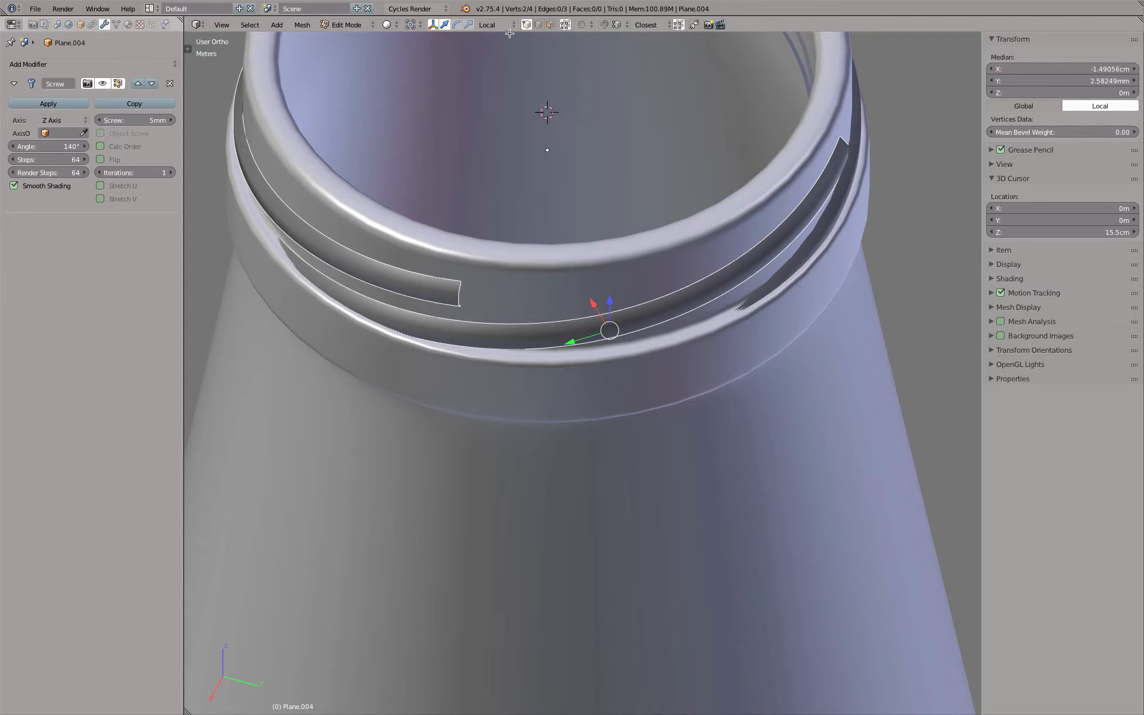
{"action": "left_click", "coordinate": [499, 24]}
{"action": "left_click", "coordinate": [489, 40]}
{"action": "left_click", "coordinate": [497, 24]}
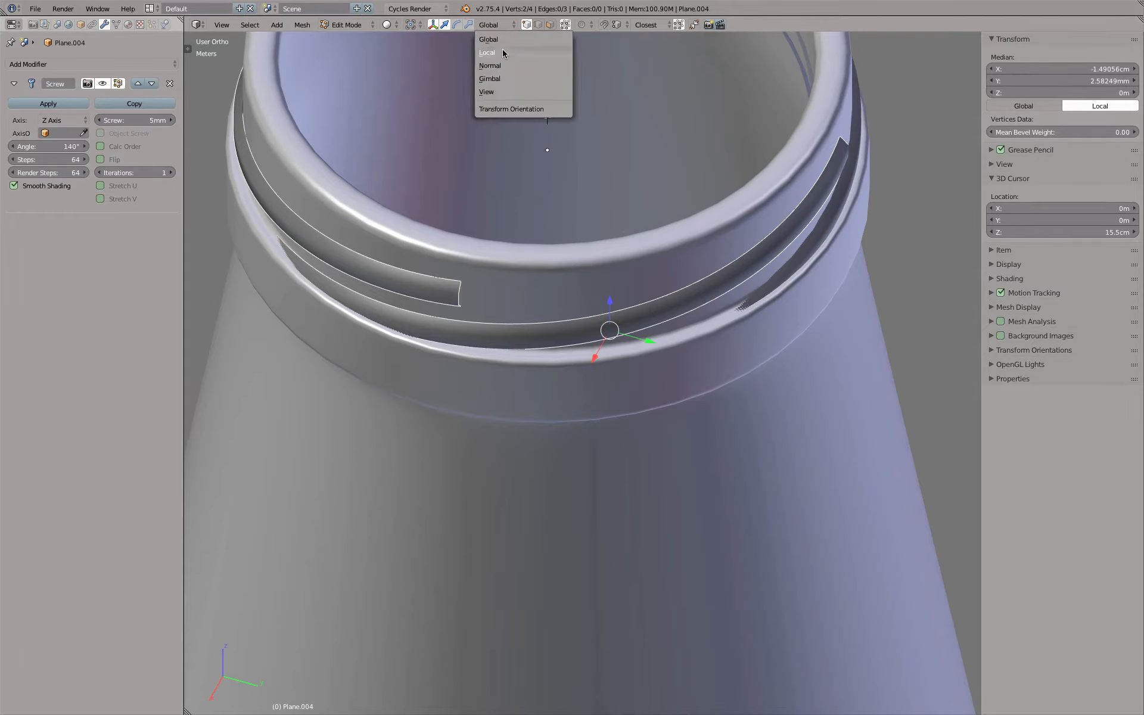
{"action": "left_click", "coordinate": [502, 51]}
Undo the global-axis vertex move, and in top wireframe view move the two inner vertices about 0.6 mm inward along local X
{"action": "middle_click_drag", "start_coordinate": [590, 235], "coordinate": [615, 286]}
{"action": "key", "text": "KP_7"}
{"action": "key", "text": "z"}
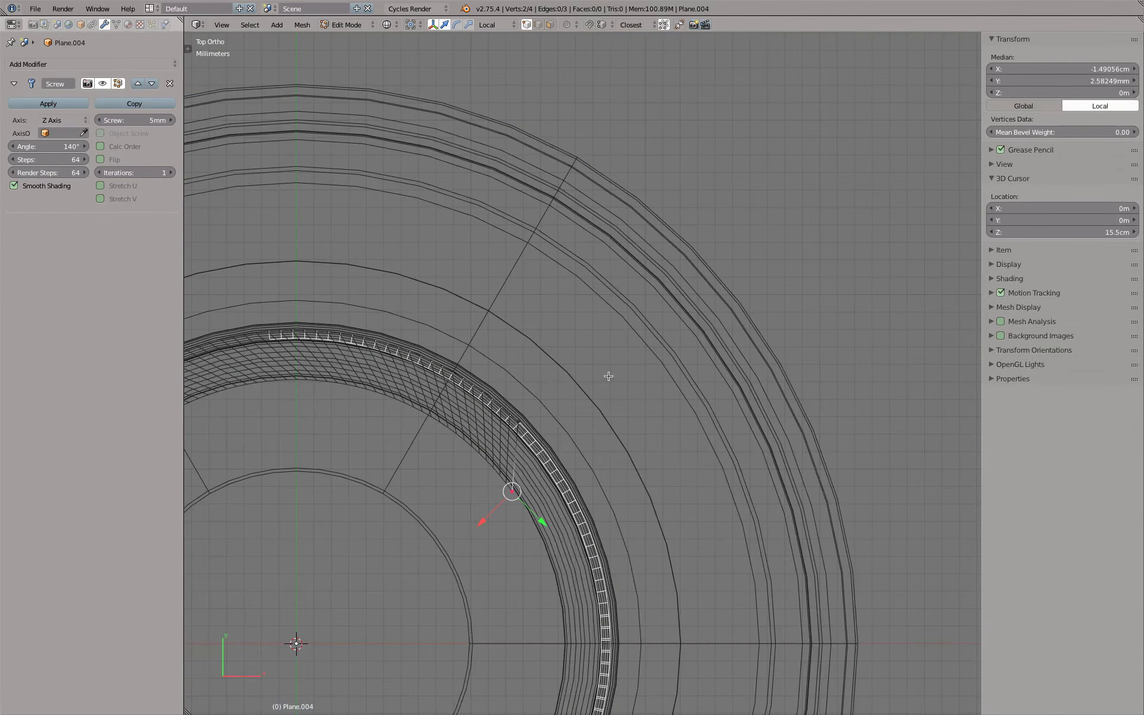
{"action": "key", "text": "ctrl+z"}
{"action": "scroll", "coordinate": [518, 456], "scroll_direction": "up", "scroll_amount": 2}
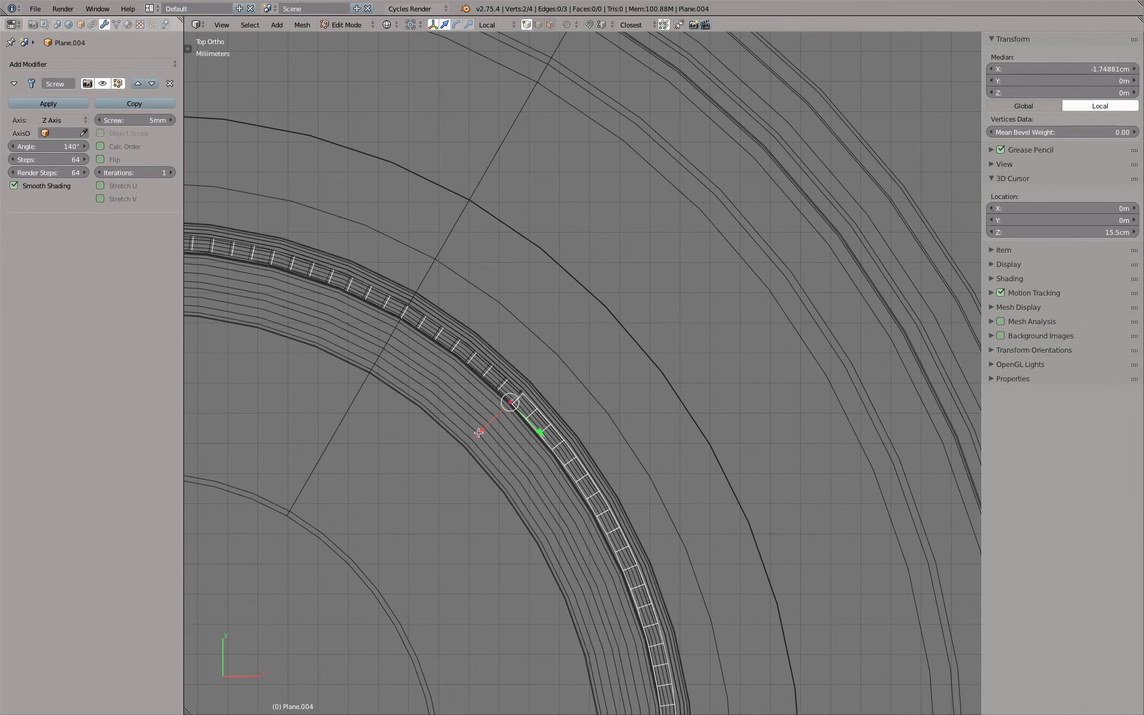
{"action": "key", "text": "g"}
{"action": "key", "text": "x"}
{"action": "key", "text": "x"}
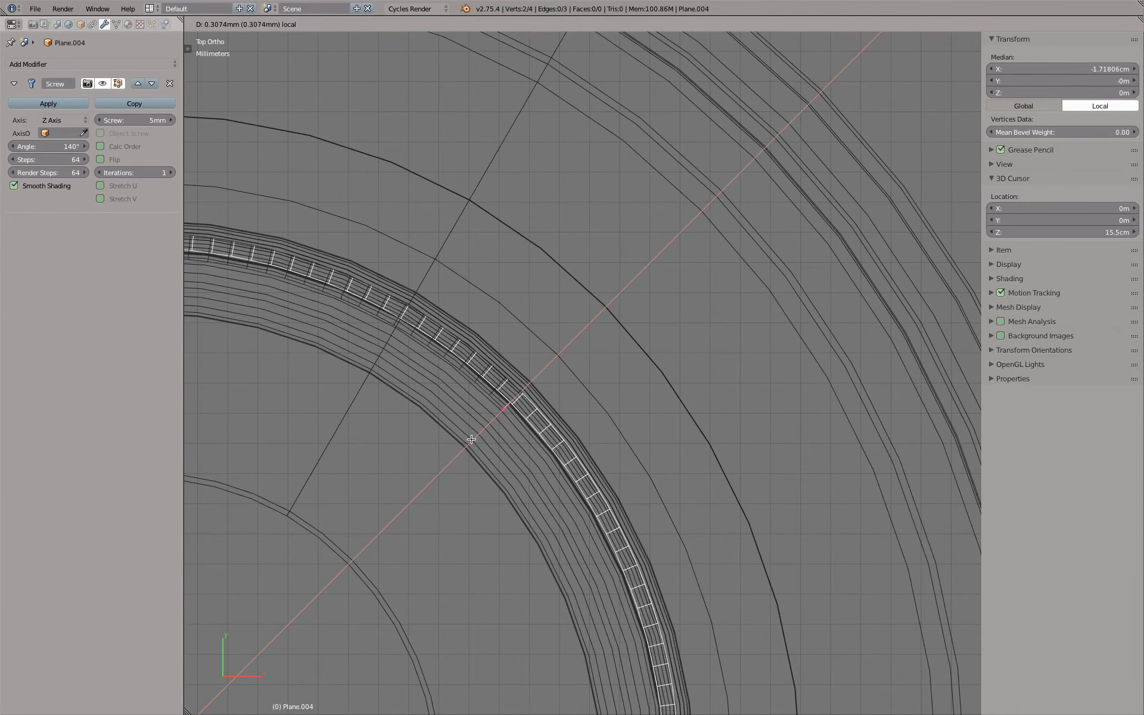
{"action": "left_click", "coordinate": [465, 444]}
{"action": "scroll", "coordinate": [465, 444], "scroll_direction": "down", "scroll_amount": 3}
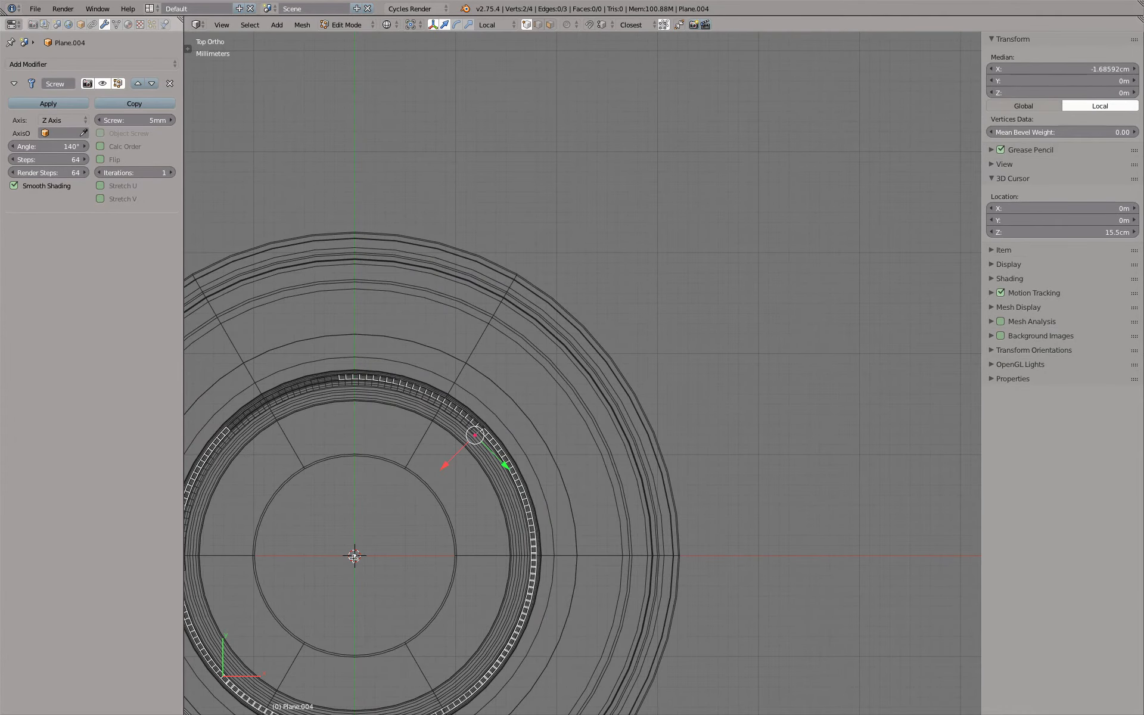
Return to Object Mode and check the shared profile on the thread segment rotated 45° by briefly entering its Edit Mode
{"action": "middle_click_drag", "start_coordinate": [419, 537], "coordinate": [423, 468]}
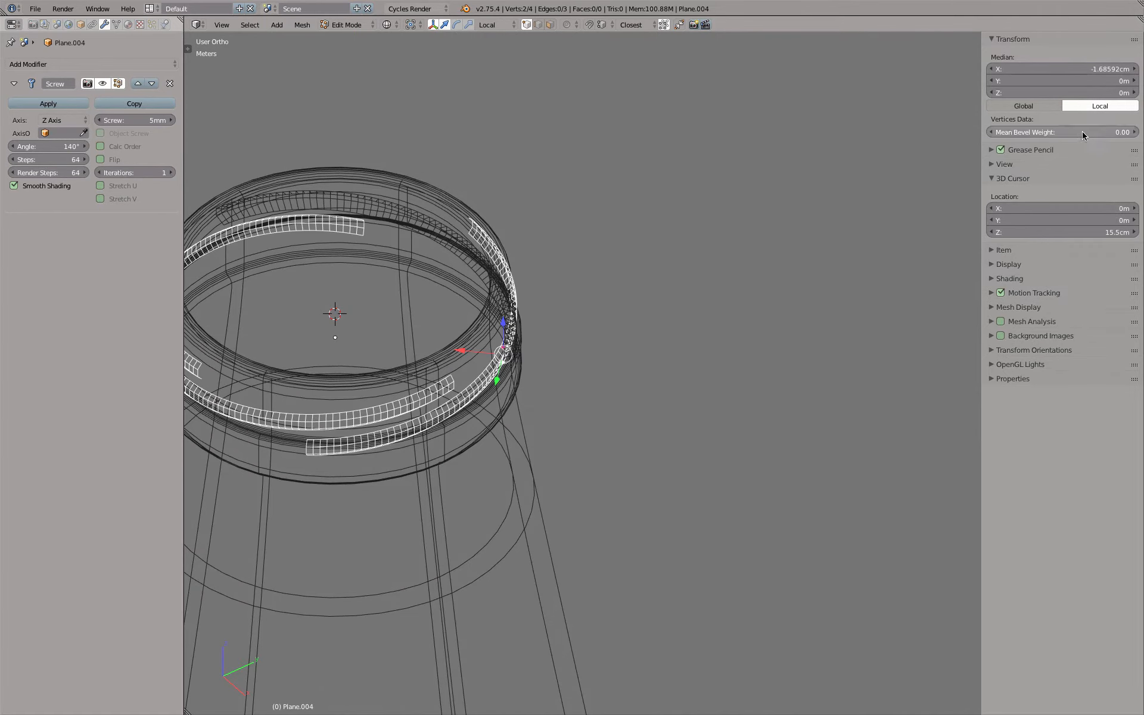
{"action": "key", "text": "Tab"}
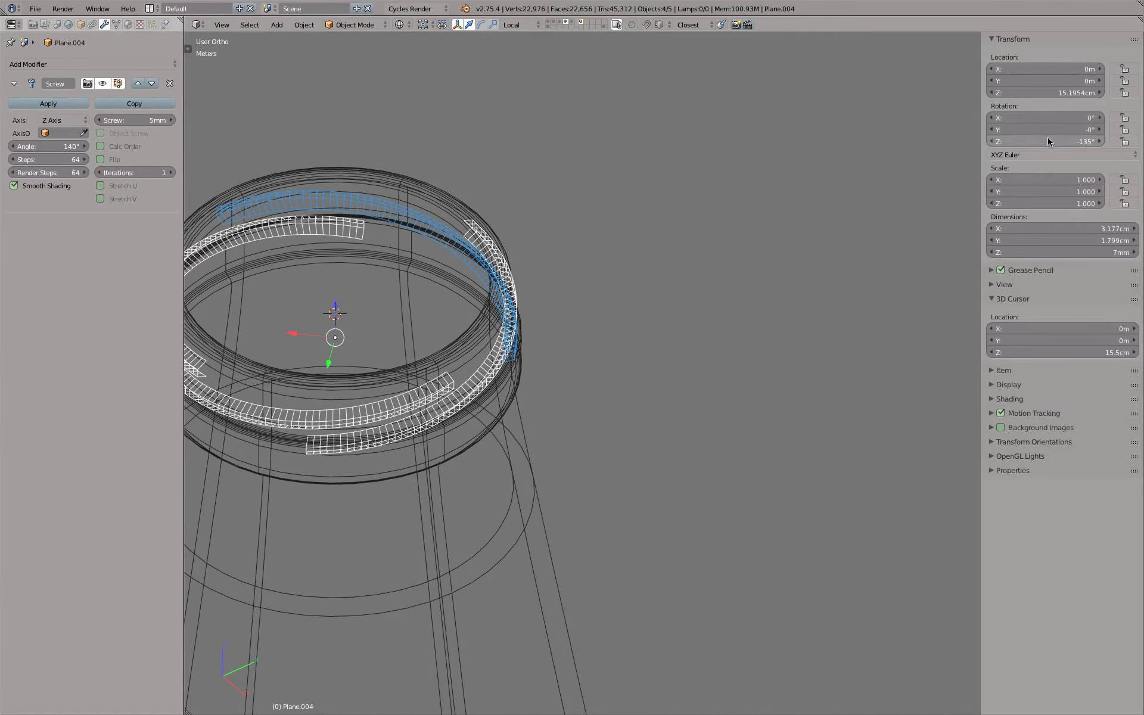
{"action": "middle_click_drag", "start_coordinate": [523, 356], "coordinate": [583, 320]}
{"action": "right_click", "coordinate": [450, 386]}
{"action": "key", "text": "Tab"}
Select the thread segment rotated -225°, check its profile in Edit Mode, and return to solid Object Mode
{"action": "key", "text": "Tab"}
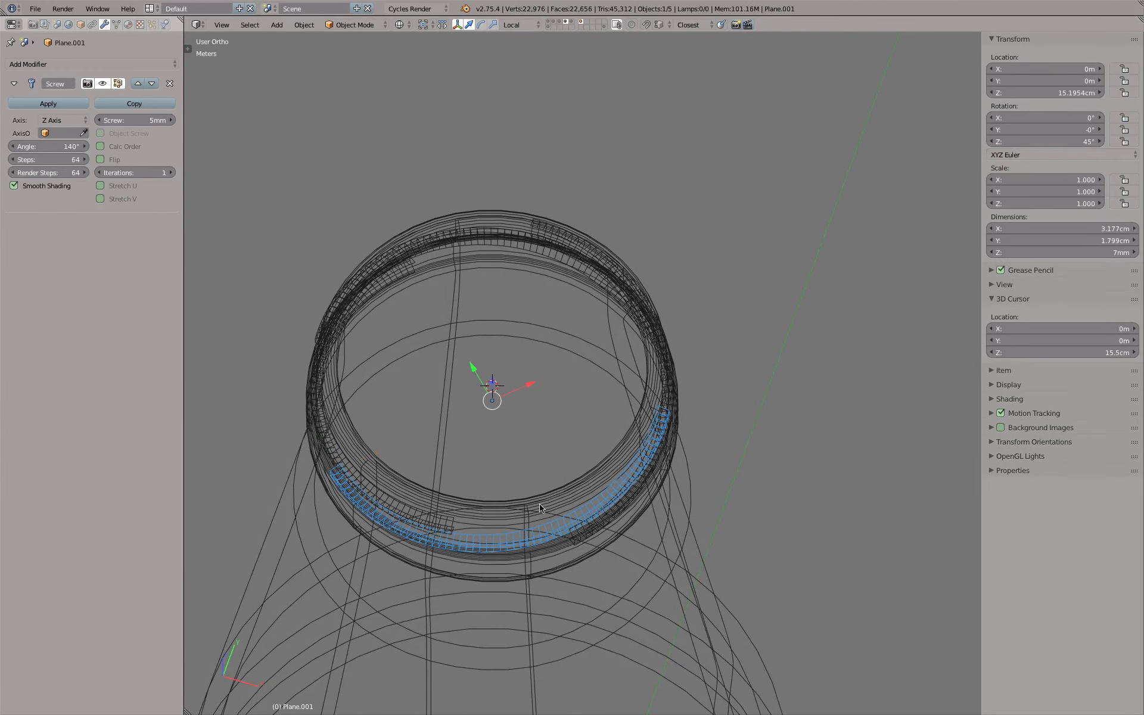
{"action": "right_click", "coordinate": [579, 545]}
{"action": "right_click", "coordinate": [577, 534]}
{"action": "key", "text": "Tab"}
{"action": "mouse_move", "coordinate": [550, 500]}
{"action": "left_mouse_down"}
{"action": "mouse_move", "coordinate": [506, 414]}
{"action": "mouse_move", "coordinate": [515, 456]}
{"action": "left_mouse_up"}
{"action": "right_click", "coordinate": [516, 455]}
{"action": "key", "text": "z"}
{"action": "mouse_move", "coordinate": [623, 496]}
{"action": "middle_mouse_down"}
{"action": "mouse_move", "coordinate": [633, 467]}
{"action": "mouse_move", "coordinate": [617, 460]}
{"action": "mouse_move", "coordinate": [632, 448]}
{"action": "middle_mouse_up"}
{"action": "scroll", "coordinate": [598, 485], "scroll_direction": "up", "scroll_amount": 4}
{"action": "key", "text": "Tab"}
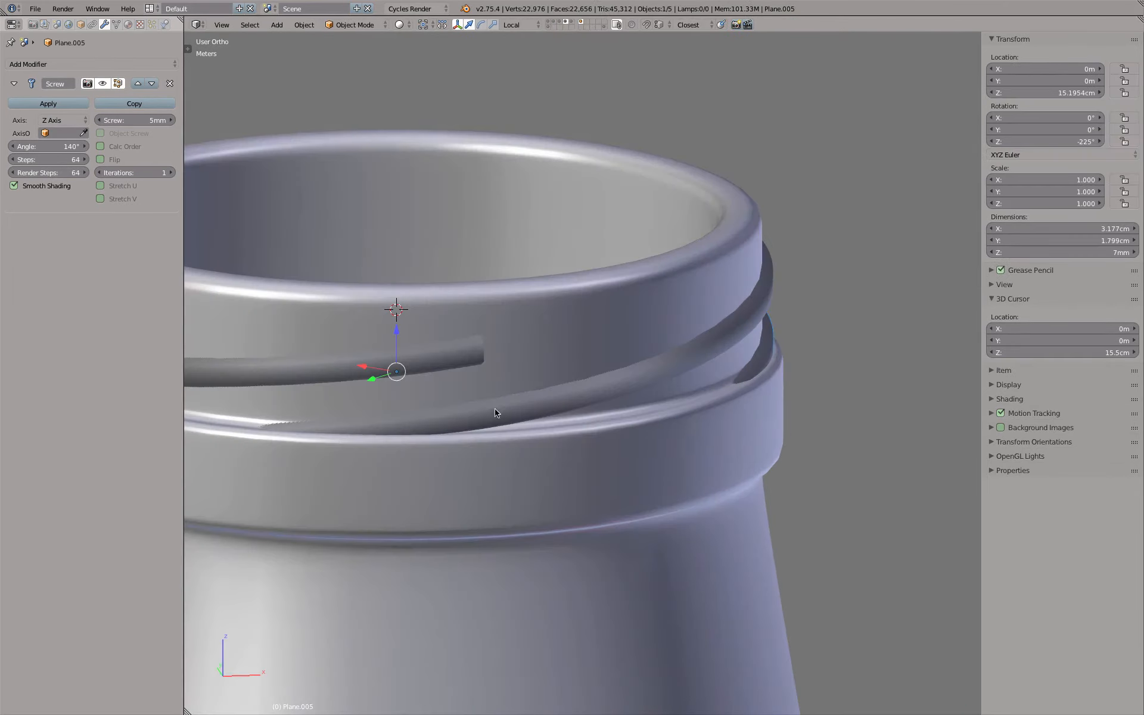
Inspect the thread's end up close to check how its profile sinks into the neck wall
{"action": "middle_click_drag", "start_coordinate": [619, 373], "coordinate": [451, 371]}
{"action": "scroll", "coordinate": [458, 373], "scroll_direction": "down", "scroll_amount": 2}
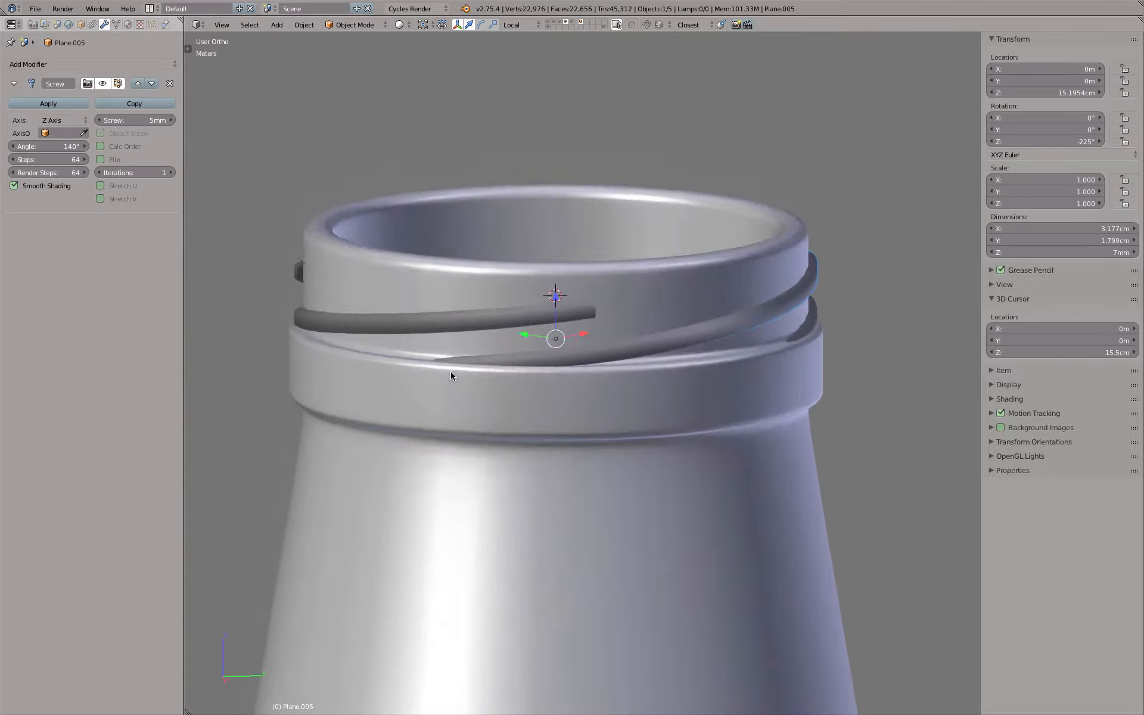
{"action": "scroll", "coordinate": [450, 376], "scroll_direction": "up", "scroll_amount": 6}
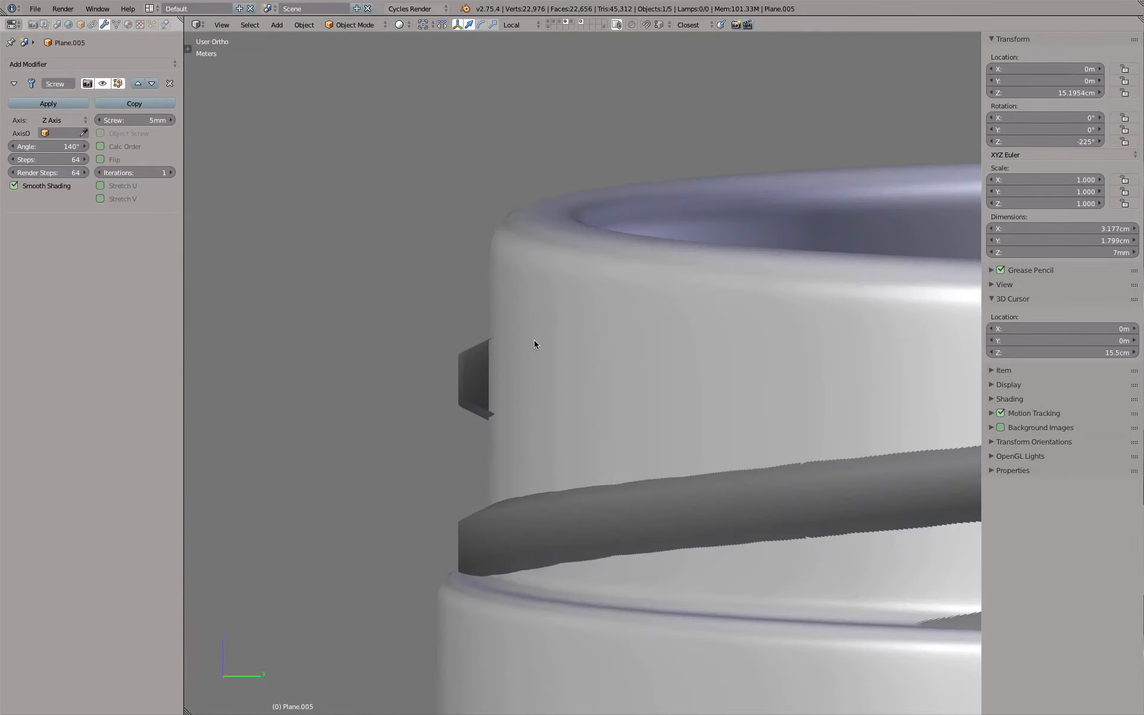
{"action": "key", "text": "shift+b"}
{"action": "left_click_drag", "start_coordinate": [379, 249], "coordinate": [524, 464]}
{"action": "middle_click_drag", "start_coordinate": [610, 433], "coordinate": [639, 484]}
{"action": "scroll", "coordinate": [577, 499], "scroll_direction": "down", "scroll_amount": 6}
{"action": "scroll", "coordinate": [638, 484], "scroll_direction": "down", "scroll_amount": 4}
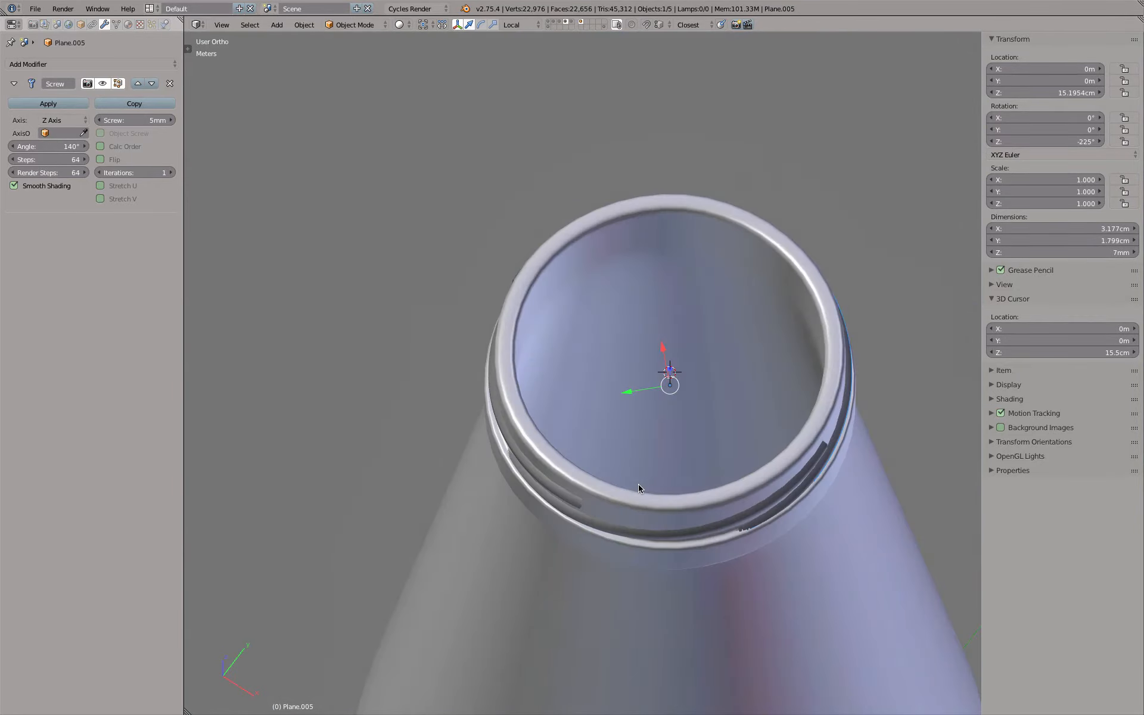
From the front view, clip the displayed geometry to a thin band across the threads and view the cut from above
{"action": "key", "text": "KP_1"}
{"action": "key", "text": "b"}
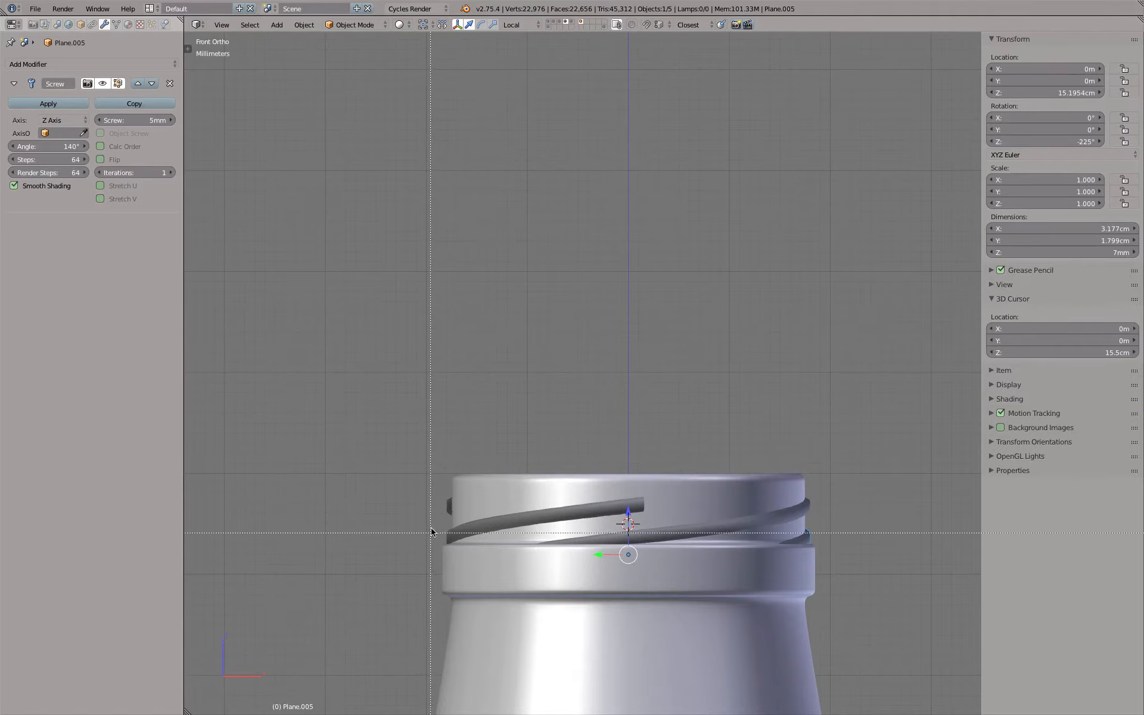
{"action": "left_click_drag", "start_coordinate": [431, 508], "coordinate": [873, 544]}
{"action": "middle_click_drag", "start_coordinate": [873, 544], "coordinate": [724, 570]}
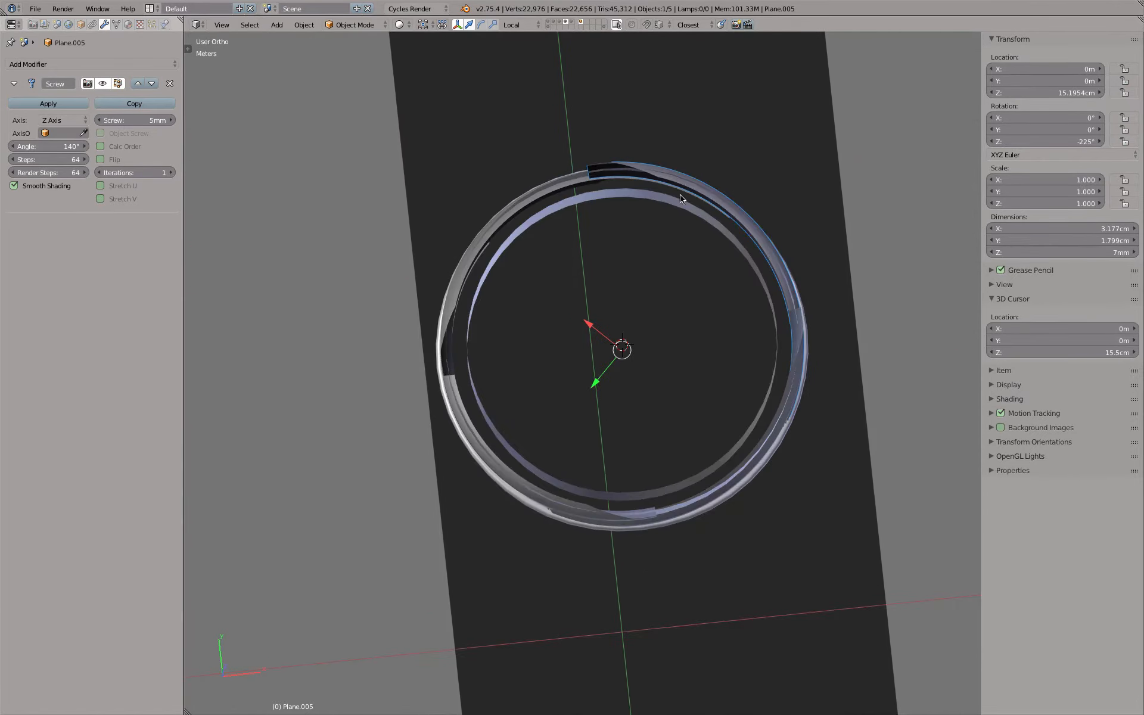
Examine the clipped cut through the neck and threads, clear the view clipping, and deselect everything
{"action": "scroll", "coordinate": [685, 194], "scroll_direction": "up", "scroll_amount": 4}
{"action": "middle_click_drag", "start_coordinate": [719, 277], "coordinate": [574, 358]}
{"action": "scroll", "coordinate": [573, 358], "scroll_direction": "down", "scroll_amount": 6}
{"action": "key", "text": "alt+b"}
{"action": "key", "text": "KP_1"}
{"action": "key", "text": "a"}
{"action": "scroll", "coordinate": [528, 454], "scroll_direction": "up", "scroll_amount": 4}
{"action": "scroll", "coordinate": [557, 381], "scroll_direction": "down", "scroll_amount": 5}
{"action": "middle_click_drag", "start_coordinate": [603, 343], "coordinate": [617, 448]}
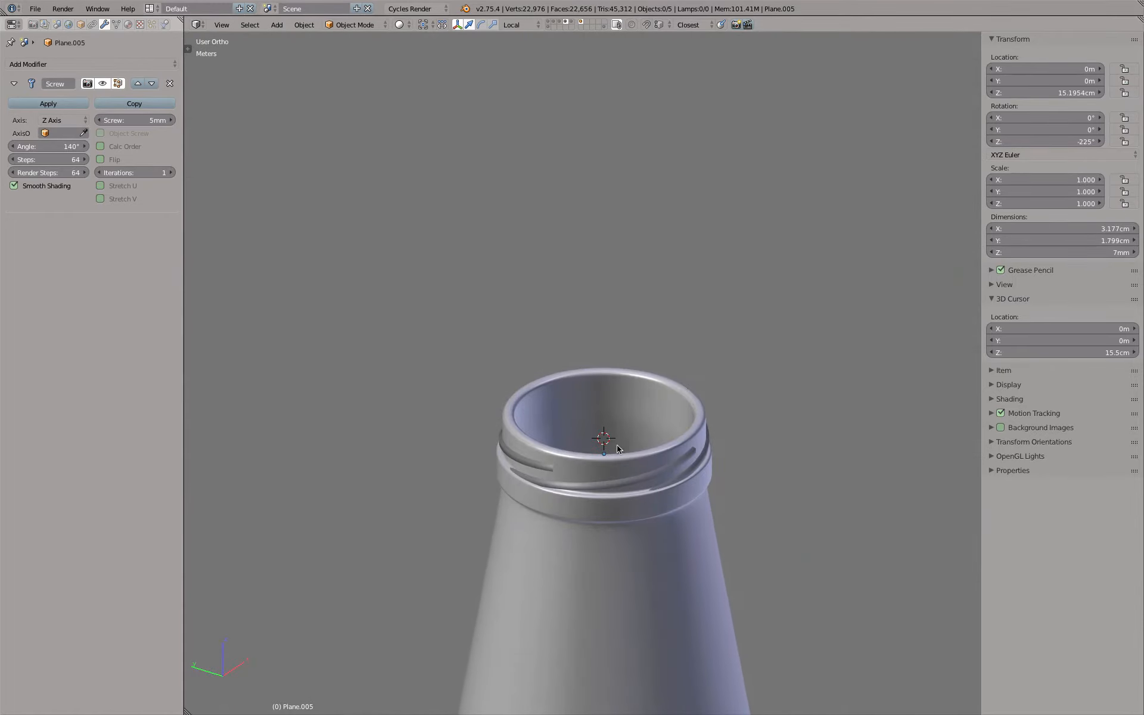
Select the bottle, rename its material to Modeling, and set the material's viewport color to cyan-blue
{"action": "right_click", "coordinate": [576, 383]}
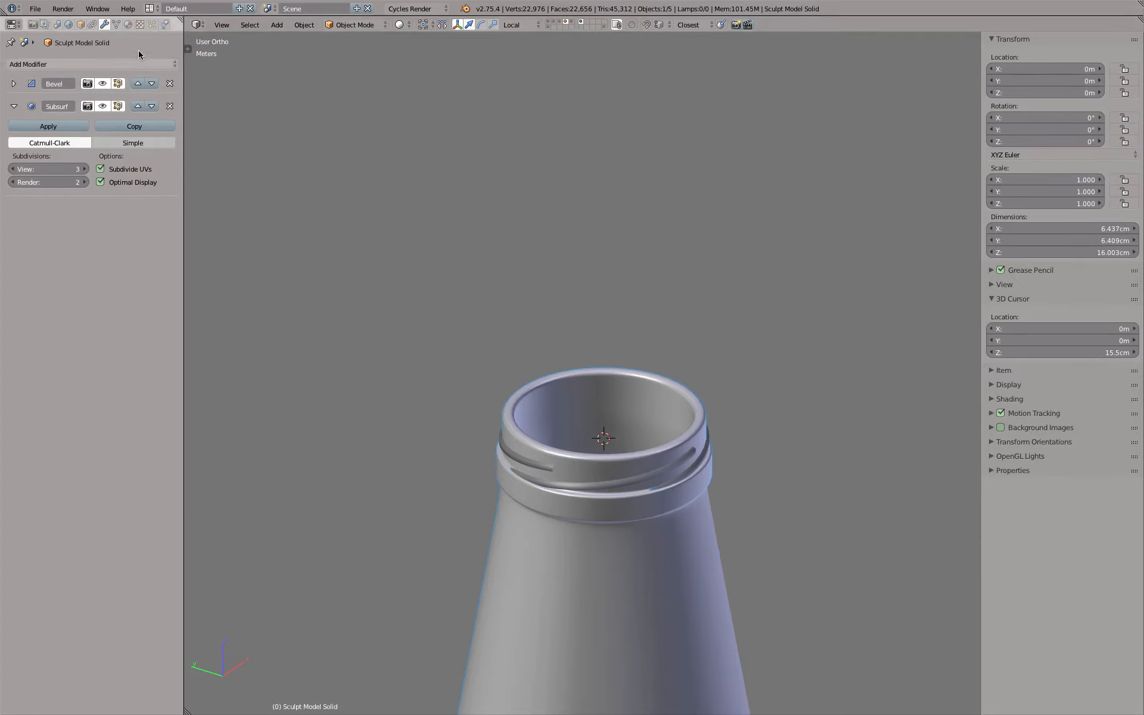
{"action": "left_click", "coordinate": [128, 24]}
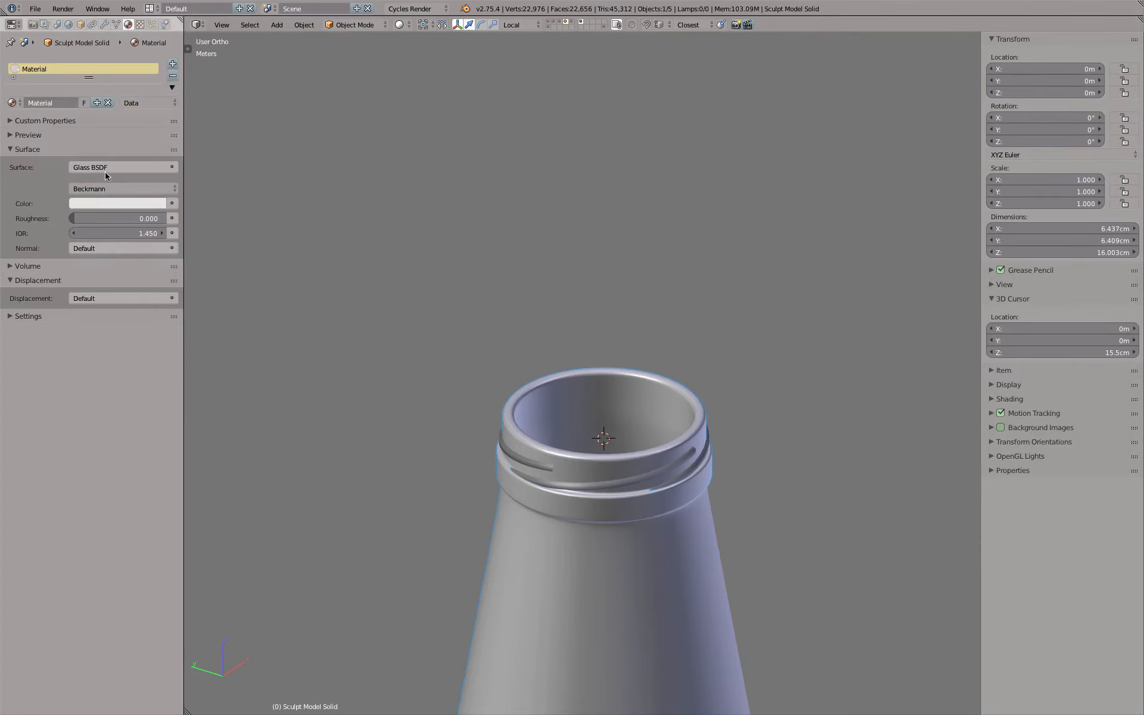
{"action": "double_click", "coordinate": [59, 102]}
{"action": "type", "text": "Ma"}
{"action": "left_click", "coordinate": [12, 315]}
{"action": "left_click", "coordinate": [47, 407]}
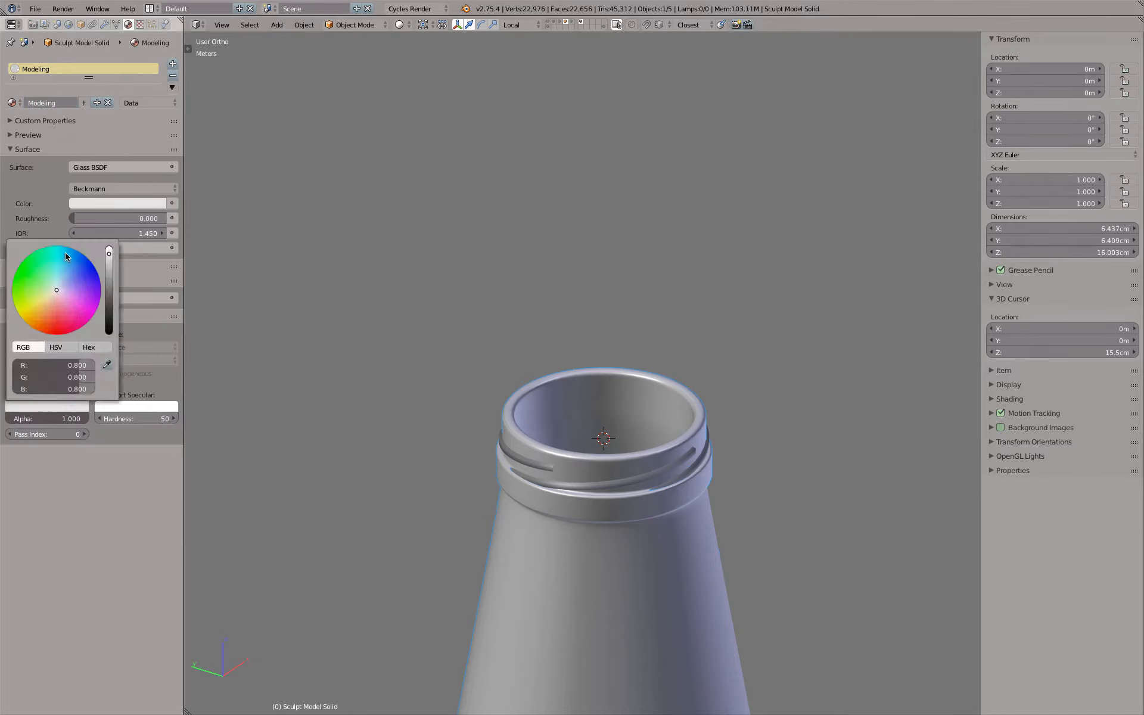
{"action": "left_click", "coordinate": [64, 256]}
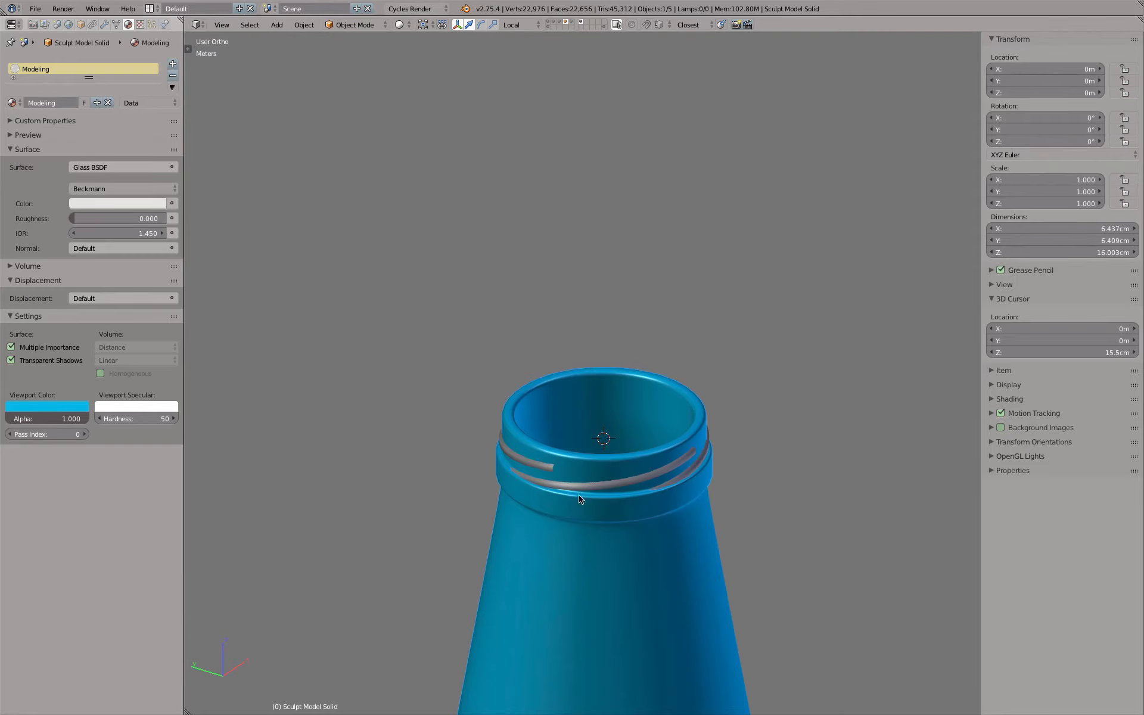
Select the thread segment rotated -135°, rename its material to Boolean, and set its viewport color to orange
{"action": "right_click", "coordinate": [547, 467]}
{"action": "left_click", "coordinate": [87, 106]}
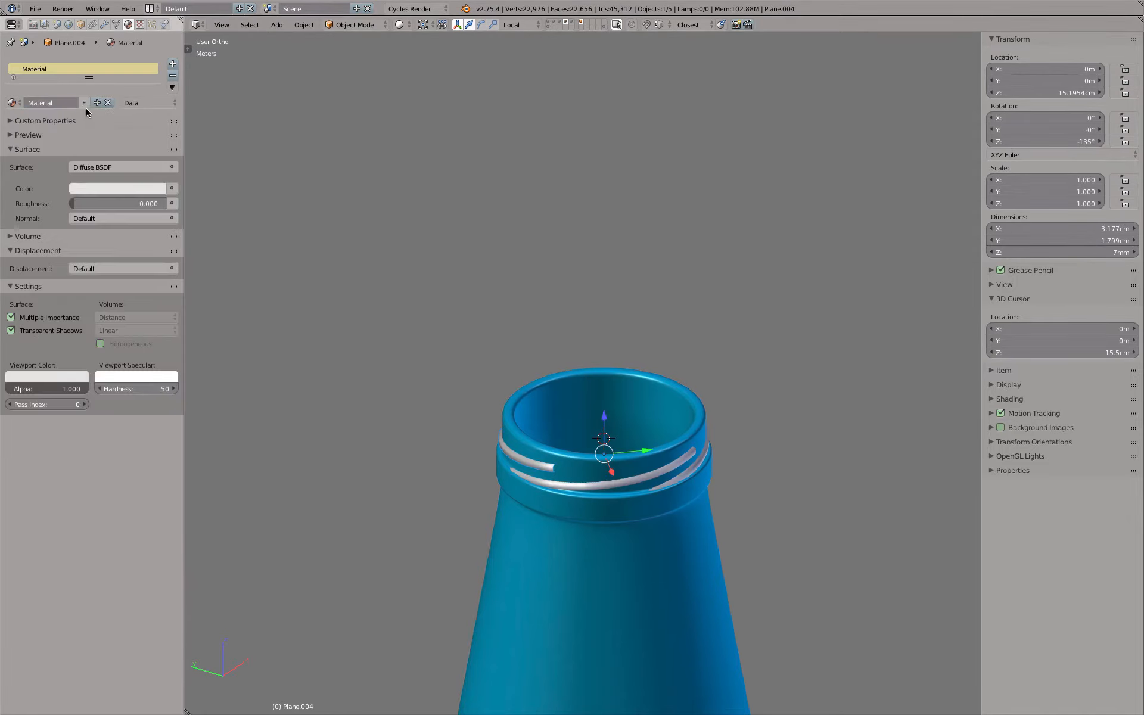
{"action": "type", "text": "Boolean"}
{"action": "key", "text": "Return"}
{"action": "left_click", "coordinate": [89, 188]}
{"action": "left_click", "coordinate": [38, 294]}
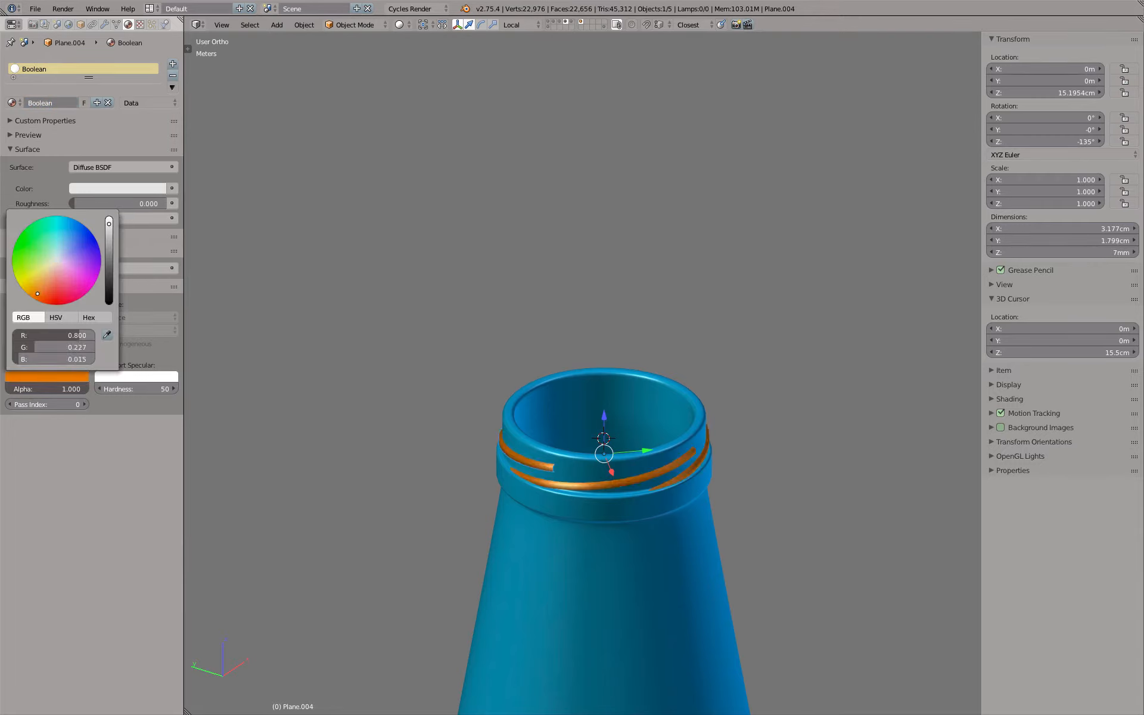
Deselect everything, clip the front view to a band across the threads to examine the cut, and clear the clipping
{"action": "middle_click_drag", "start_coordinate": [513, 309], "coordinate": [717, 423]}
{"action": "key", "text": "a"}
{"action": "key", "text": "KP_1"}
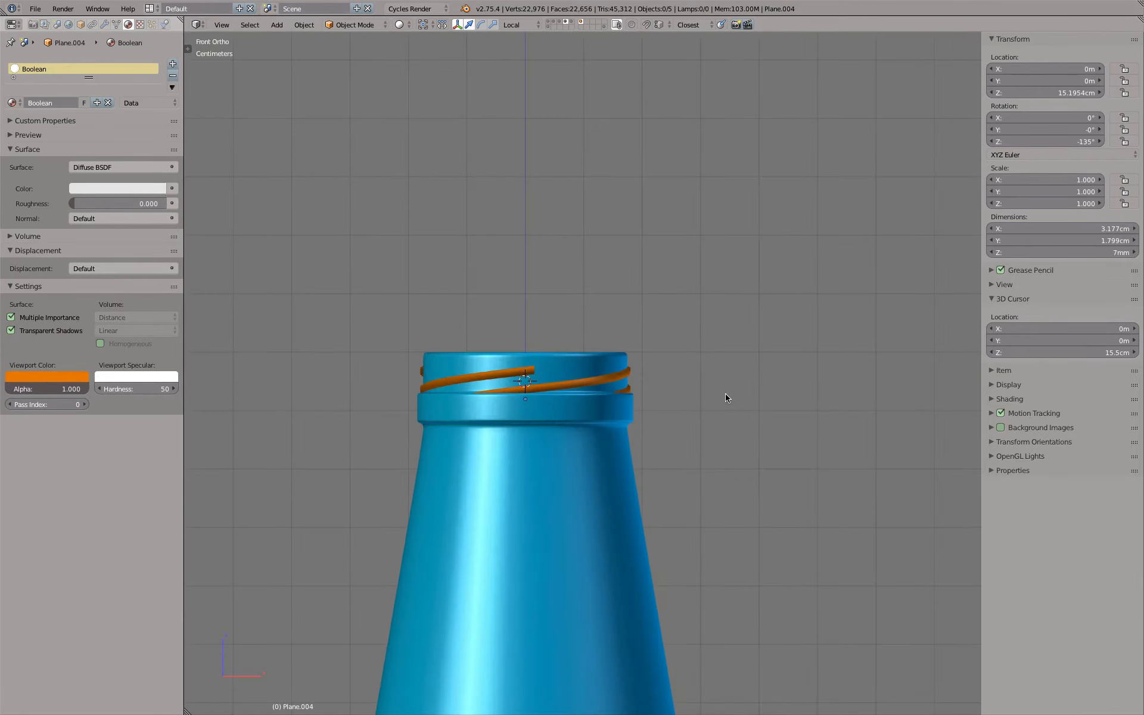
{"action": "left_click_drag", "start_coordinate": [406, 370], "coordinate": [653, 395]}
{"action": "middle_click_drag", "start_coordinate": [653, 396], "coordinate": [638, 360]}
{"action": "key", "text": "alt+b"}
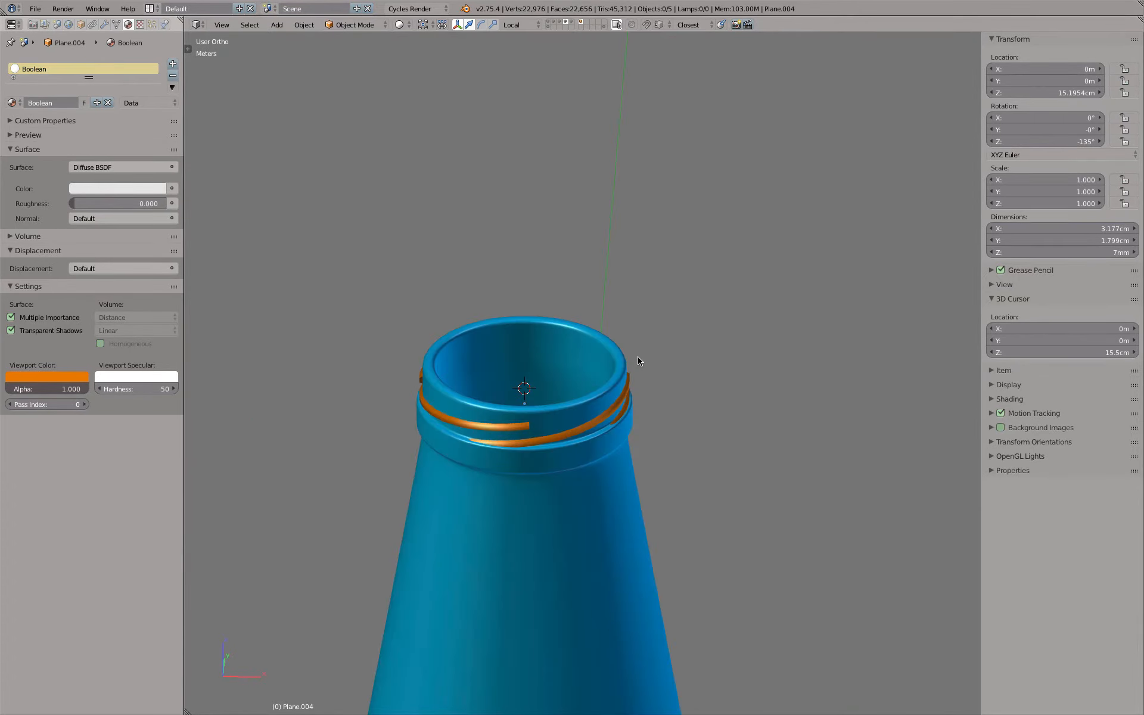
Inspect the orange thread ends against the blue neck from the front, close up at the side, and from above
{"action": "key", "text": "KP_1"}
{"action": "scroll", "coordinate": [637, 339], "scroll_direction": "up", "scroll_amount": 6}
{"action": "middle_click_drag", "start_coordinate": [627, 332], "coordinate": [577, 393]}
{"action": "scroll", "coordinate": [627, 395], "scroll_direction": "down", "scroll_amount": 6}
{"action": "key", "text": "KP_1"}
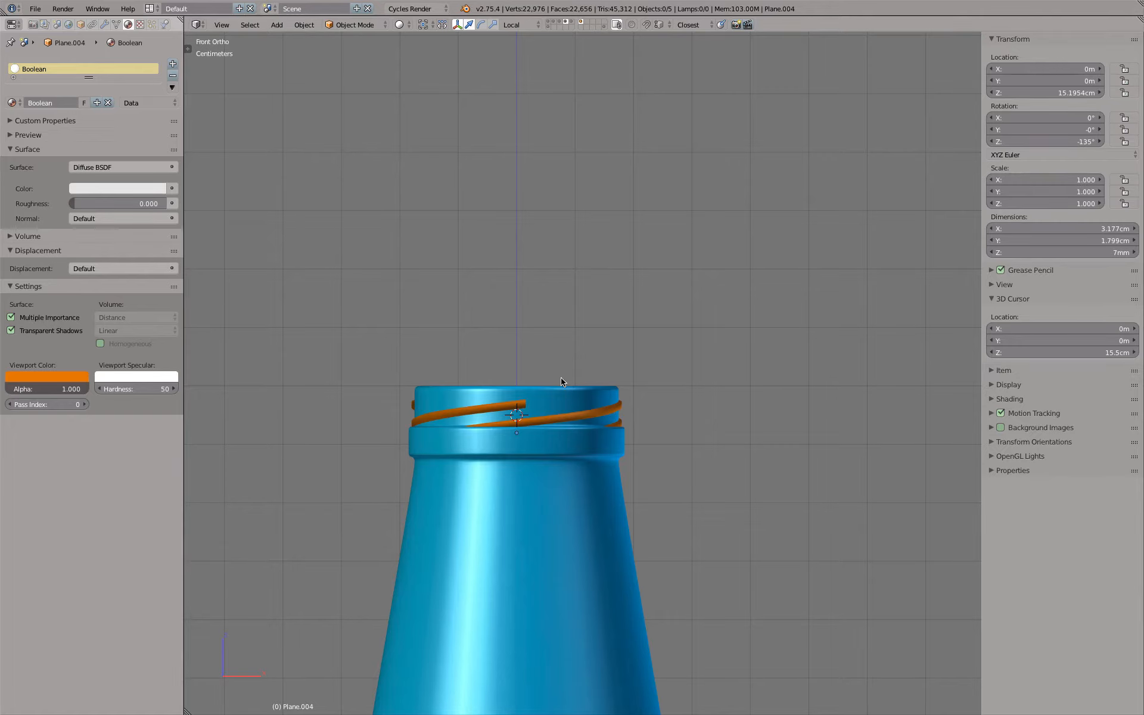
{"action": "scroll", "coordinate": [560, 421], "scroll_direction": "up", "scroll_amount": 6}
{"action": "middle_click_drag", "start_coordinate": [574, 424], "coordinate": [446, 421]}
{"action": "middle_click_drag", "start_coordinate": [392, 391], "coordinate": [706, 440], "text": "shift"}
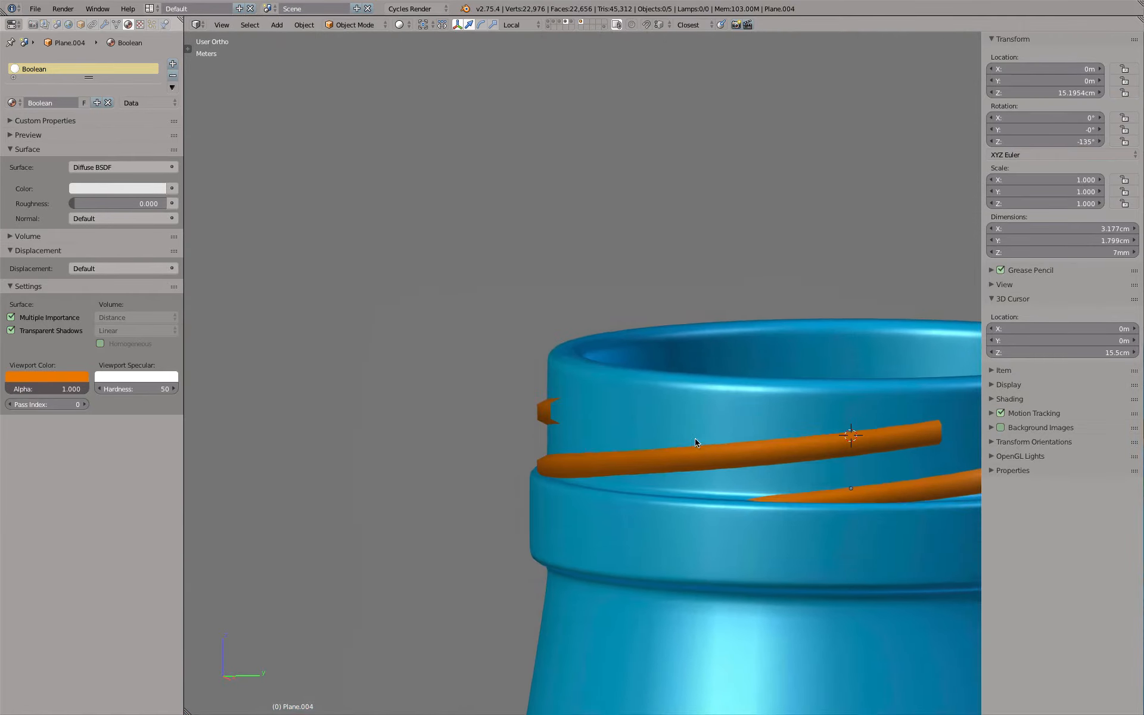
{"action": "scroll", "coordinate": [642, 433], "scroll_direction": "up", "scroll_amount": 6}
{"action": "middle_click_drag", "start_coordinate": [628, 430], "coordinate": [609, 425]}
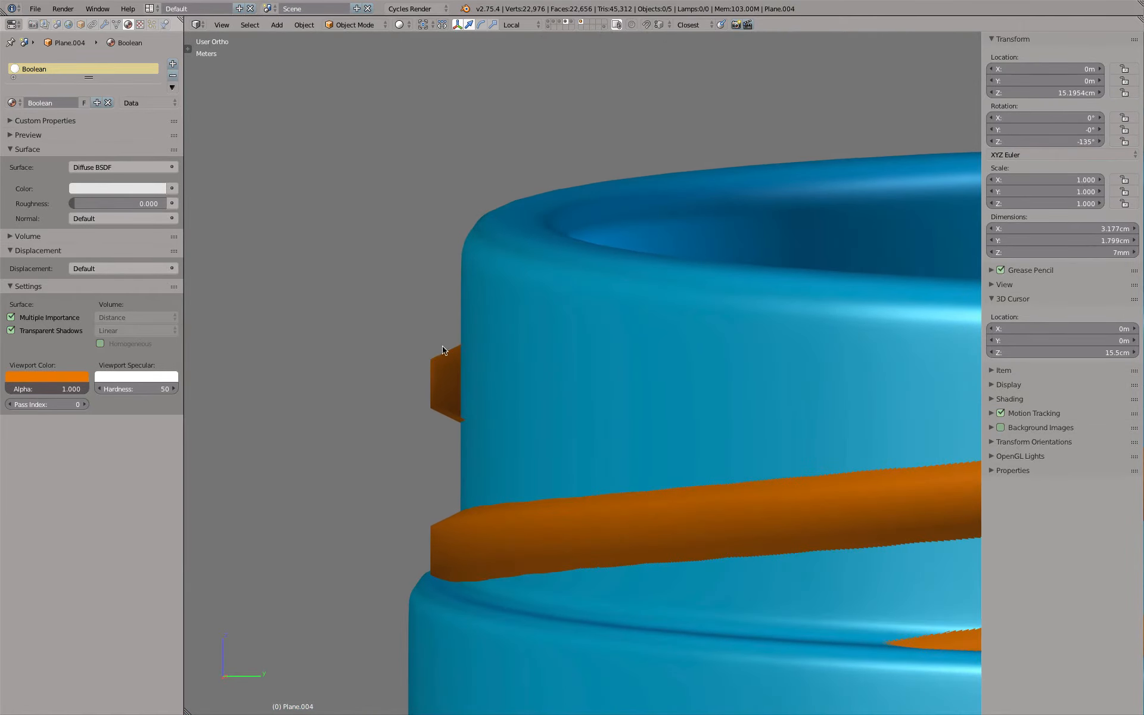
{"action": "scroll", "coordinate": [451, 386], "scroll_direction": "down", "scroll_amount": 3}
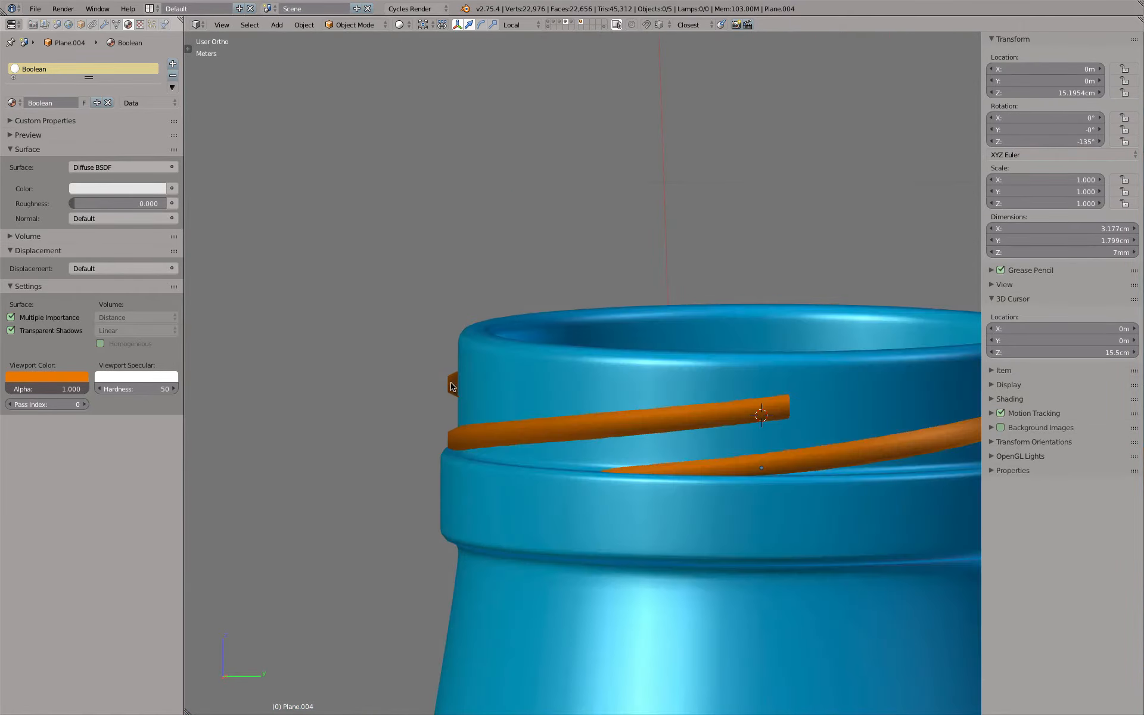
{"action": "scroll", "coordinate": [502, 391], "scroll_direction": "down", "scroll_amount": 2}
{"action": "scroll", "coordinate": [501, 391], "scroll_direction": "down", "scroll_amount": 3}
{"action": "key", "text": "KP_7"}
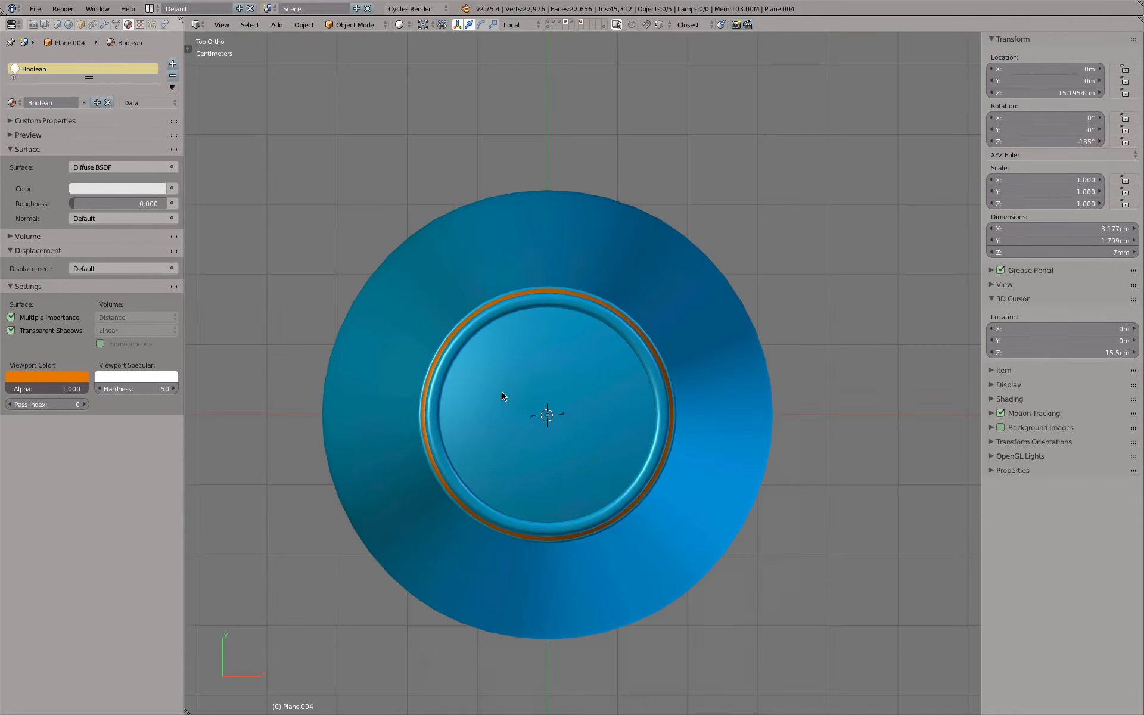
{"action": "key", "text": "KP_1"}
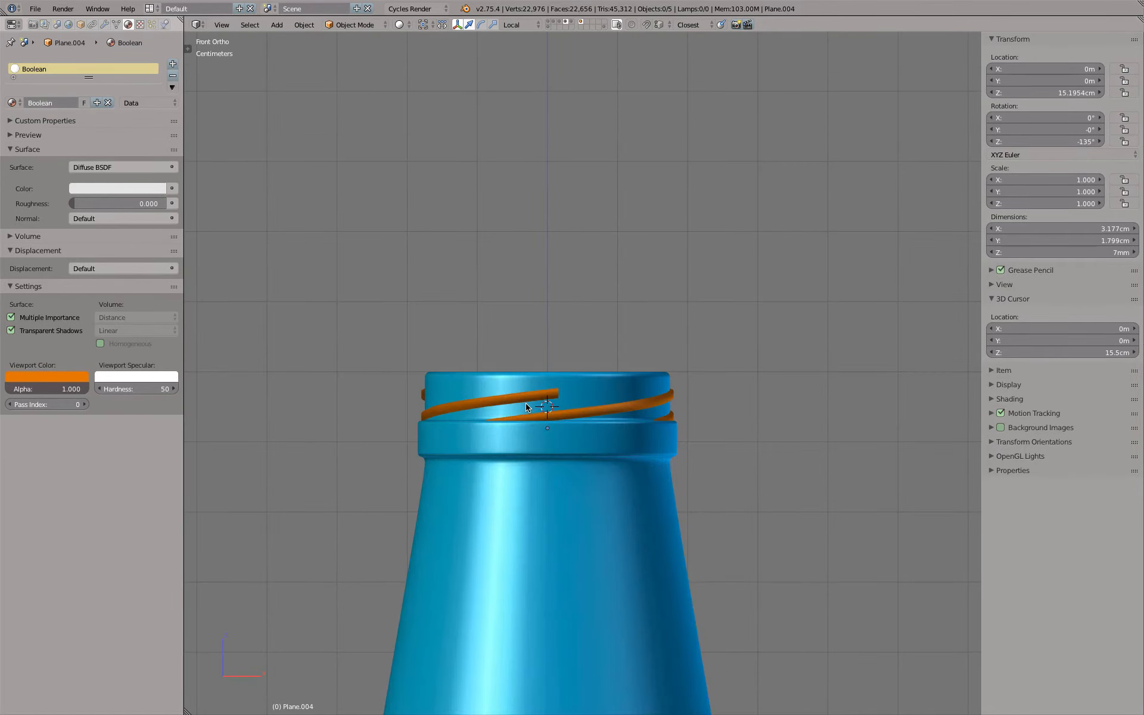
Duplicate the thread segment rotated -45° in place and move the copy to a separate layer
{"action": "right_click", "coordinate": [528, 403]}
{"action": "key", "text": "shift+d"}
{"action": "right_click", "coordinate": [528, 403]}
{"action": "key", "text": "x"}
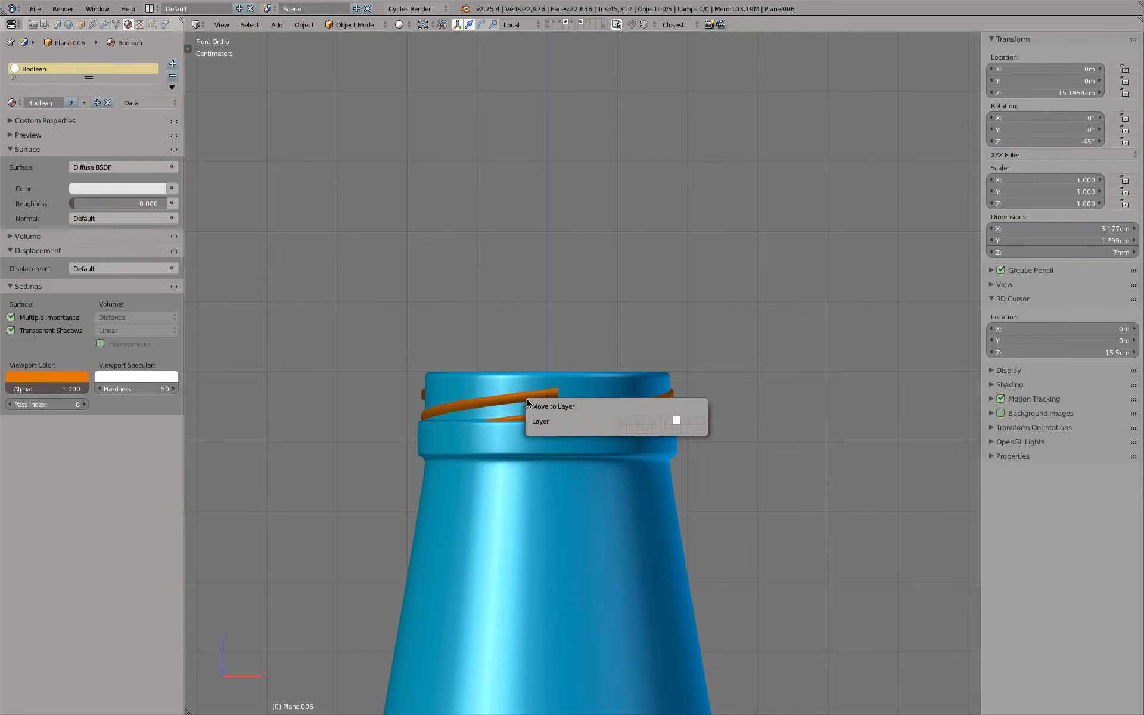
{"action": "left_click", "coordinate": [676, 416]}
Hide the original threads' layer and show the copied segment's layer together with the bottle
{"action": "left_click", "coordinate": [581, 23], "text": "shift"}
{"action": "left_click", "coordinate": [586, 22], "text": "shift"}
{"action": "scroll", "coordinate": [524, 438], "scroll_direction": "up", "scroll_amount": 6}
{"action": "scroll", "coordinate": [524, 441], "scroll_direction": "down", "scroll_amount": 4}
{"action": "middle_click_drag", "start_coordinate": [600, 377], "coordinate": [364, 360]}
Set the copied thread's Screw modifier Steps and Render Steps first to 32 and finally to 12
{"action": "left_click", "coordinate": [105, 25]}
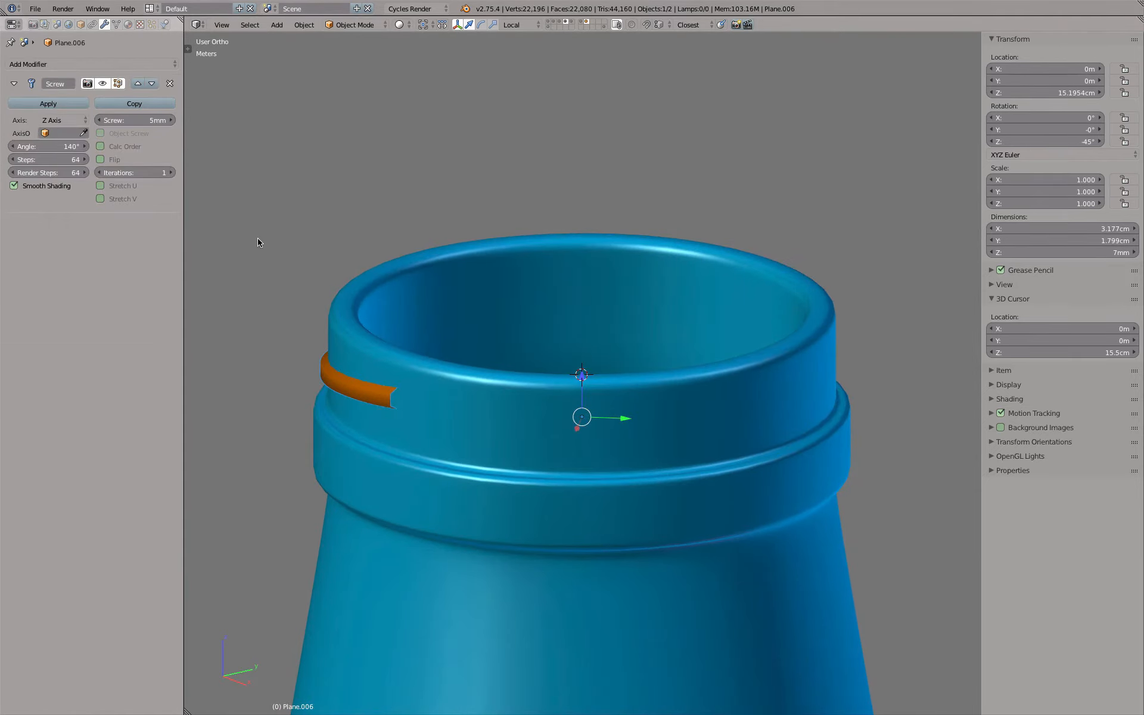
{"action": "middle_click_drag", "start_coordinate": [258, 237], "coordinate": [389, 256], "text": "shift"}
{"action": "left_click_drag", "start_coordinate": [48, 159], "coordinate": [48, 173]}
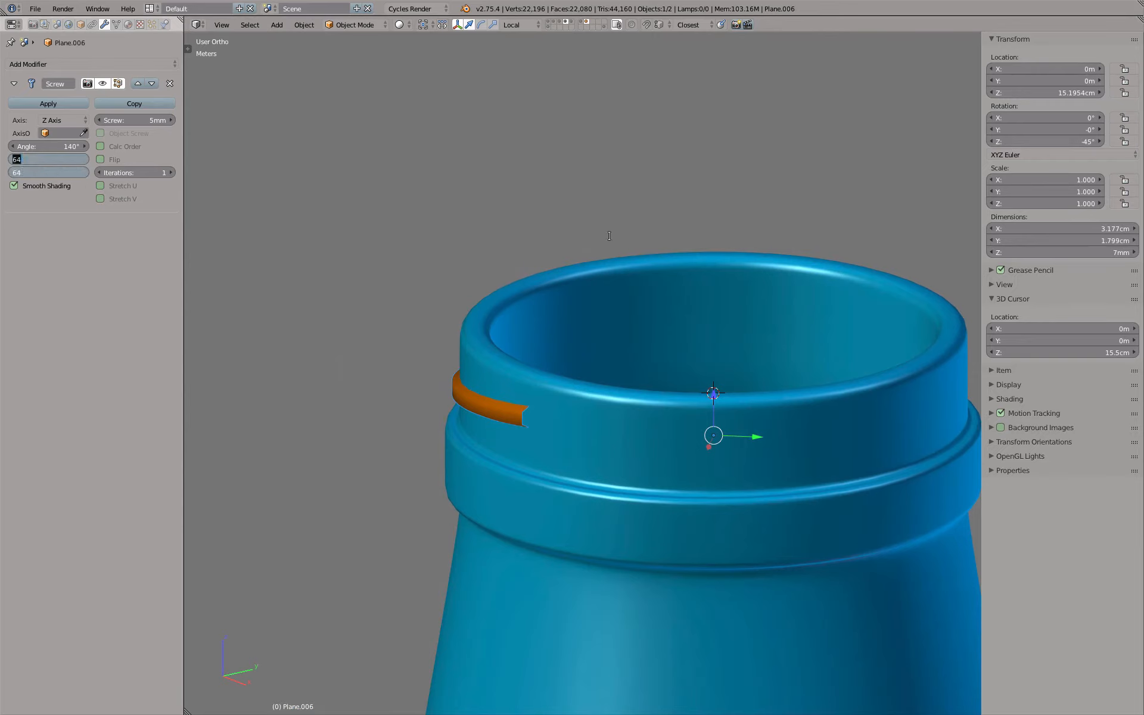
{"action": "key", "text": "Return"}
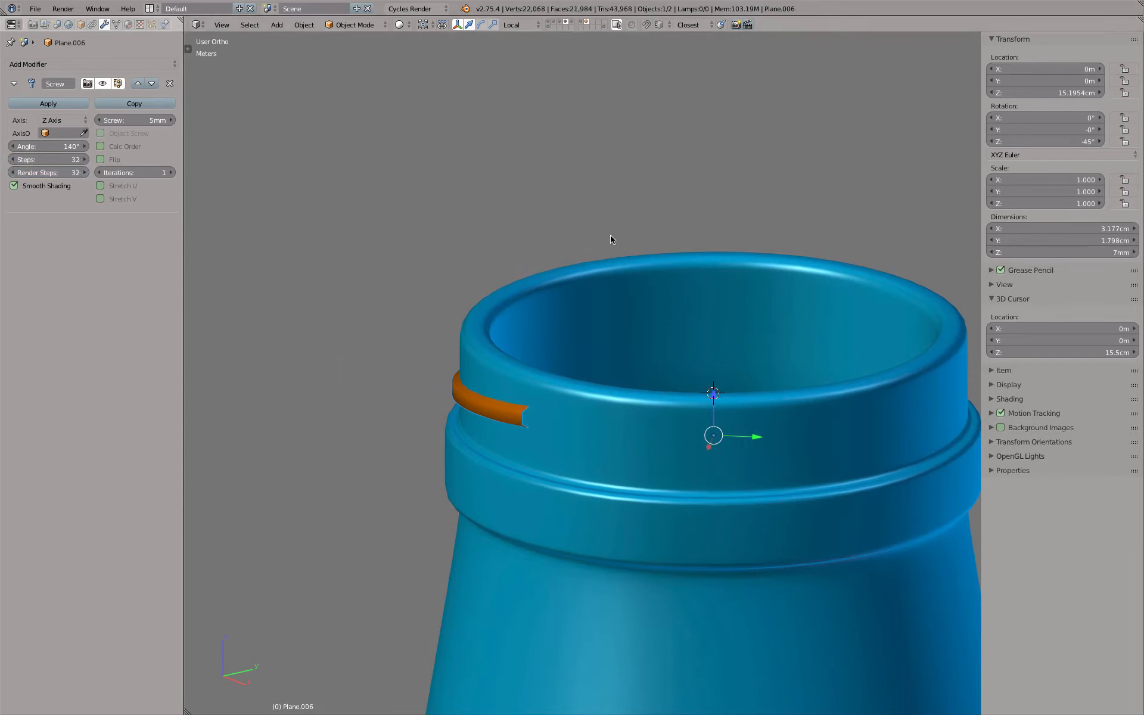
{"action": "left_click_drag", "start_coordinate": [48, 159], "coordinate": [48, 173]}
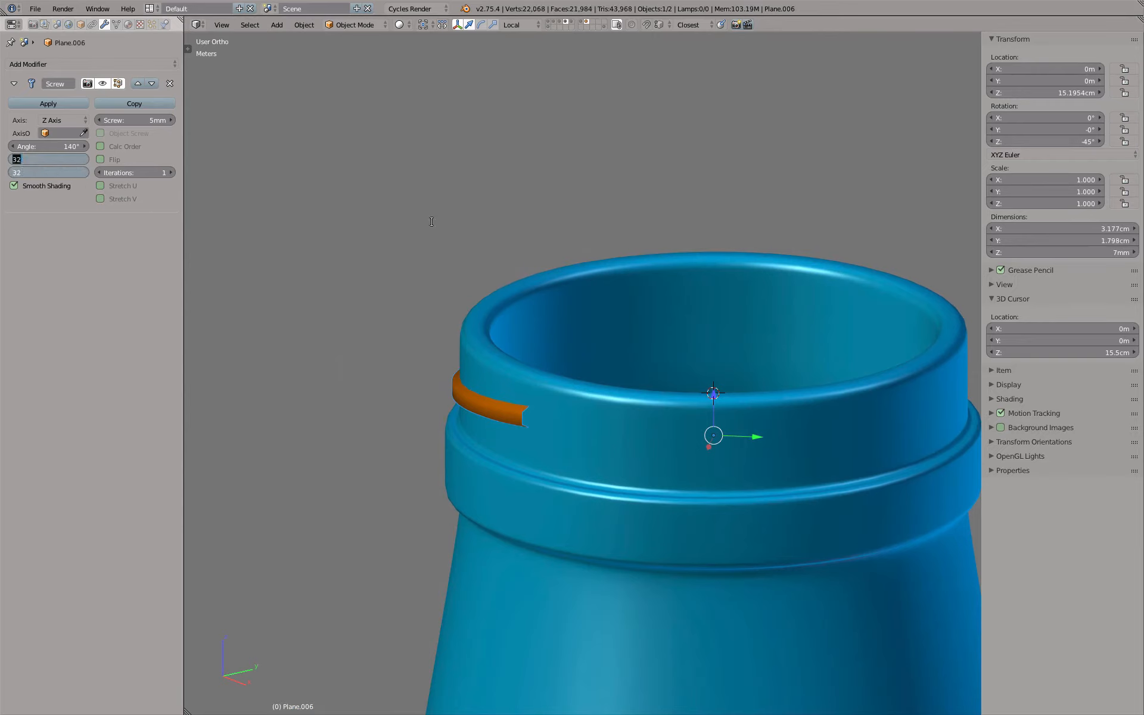
{"action": "type", "text": "12"}
{"action": "key", "text": "Return"}
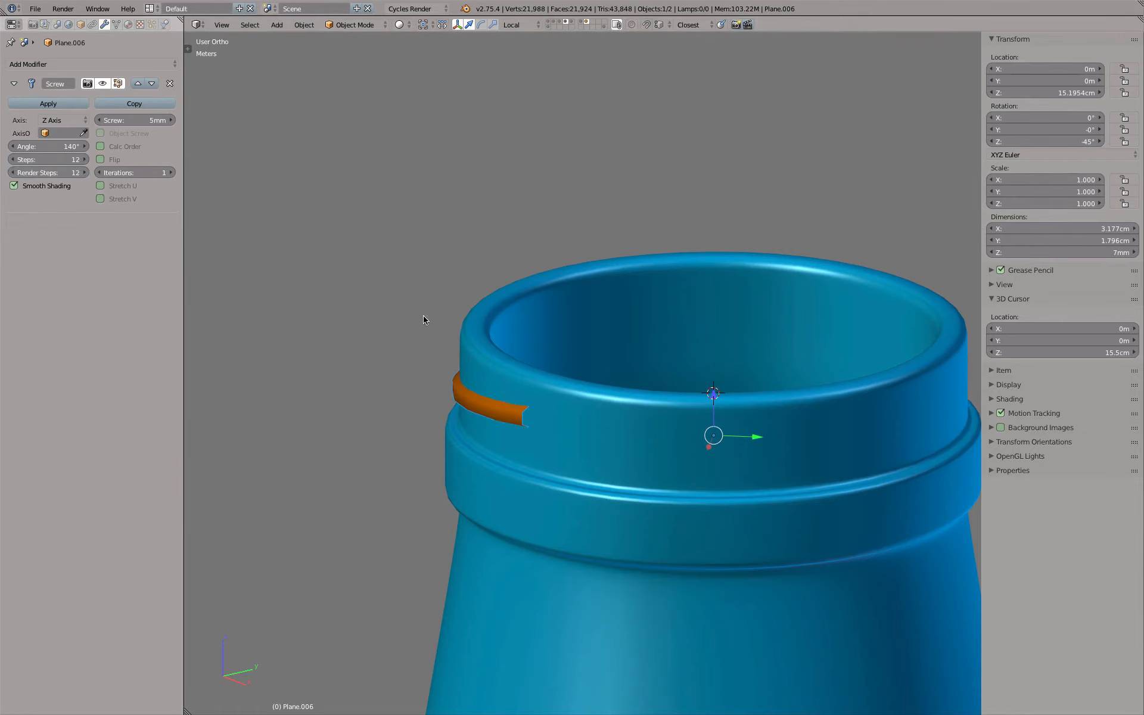
Add a Subdivision Surface modifier with 2 view subdivisions to the copied thread and check its rounded profile from the side
{"action": "key", "text": "KP_7"}
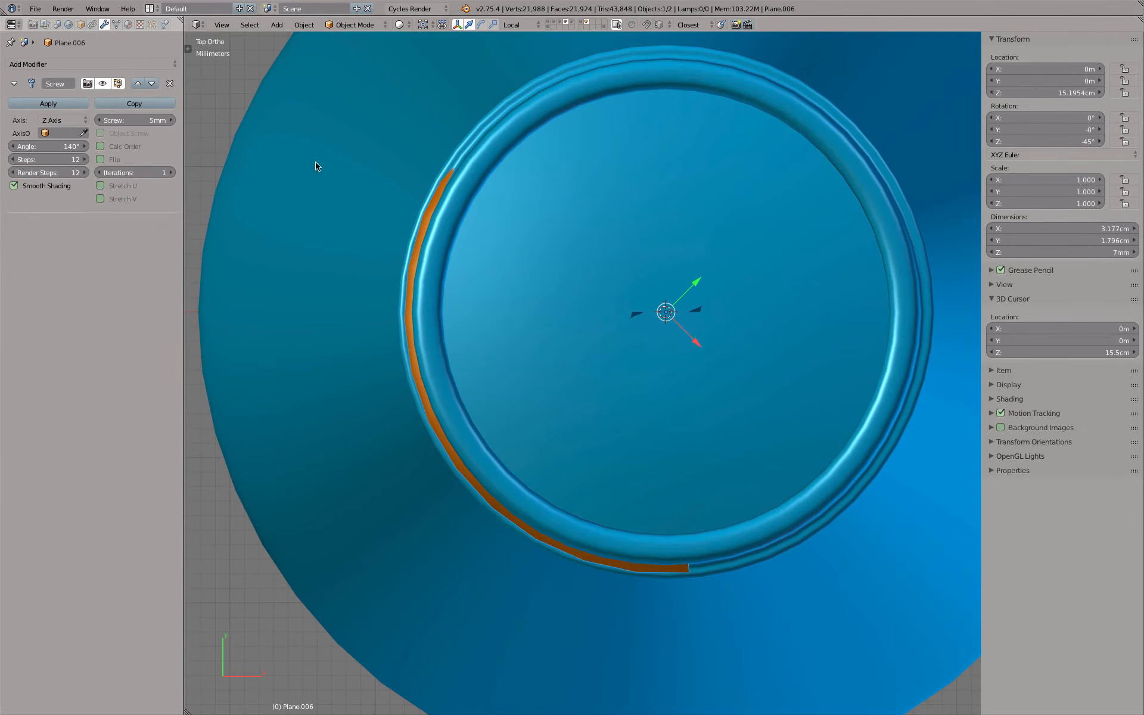
{"action": "left_click", "coordinate": [128, 65]}
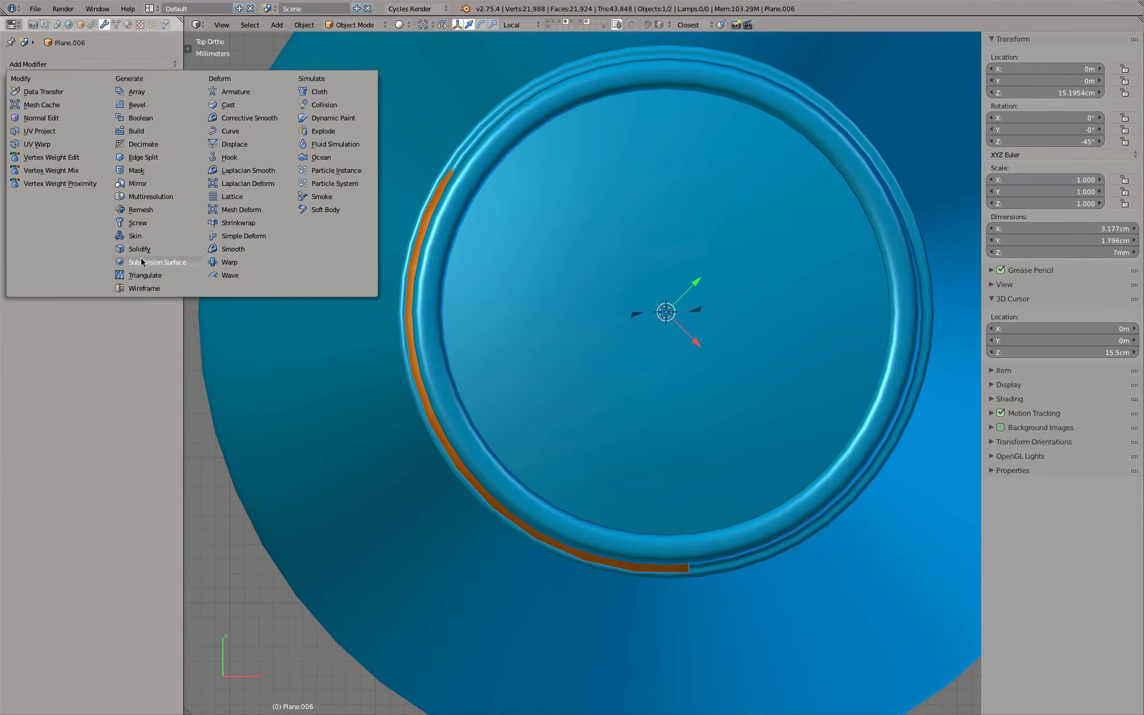
{"action": "left_click", "coordinate": [141, 258]}
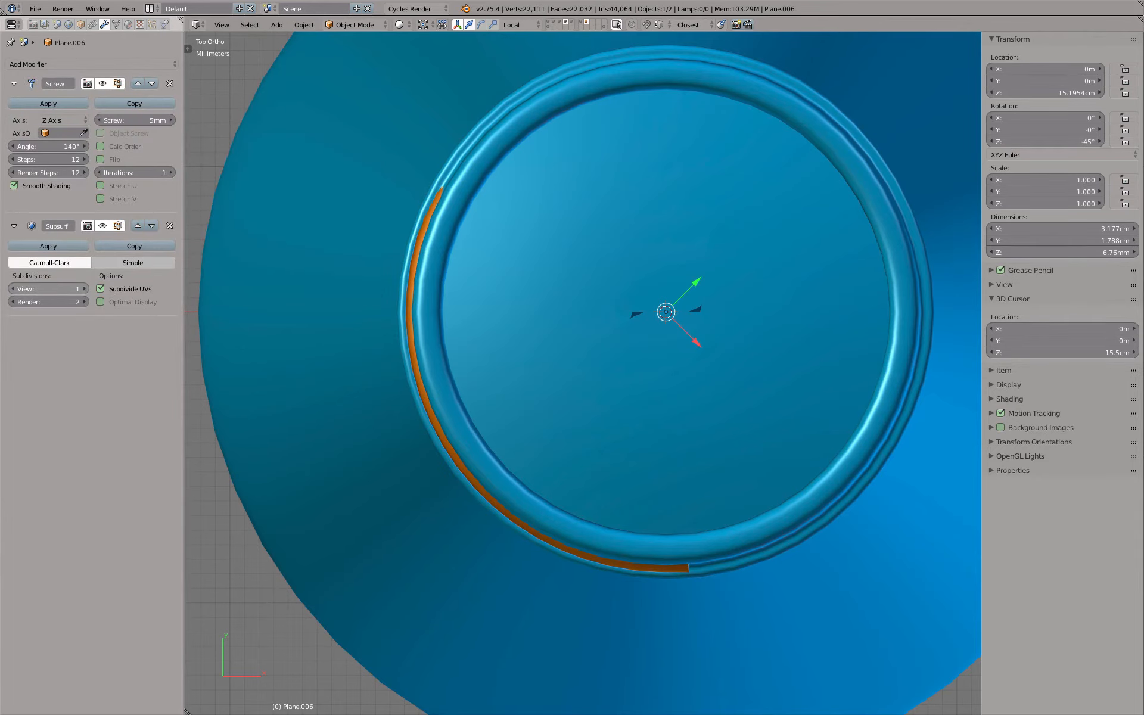
{"action": "key", "text": "ctrl+2"}
{"action": "key", "text": "KP_3"}
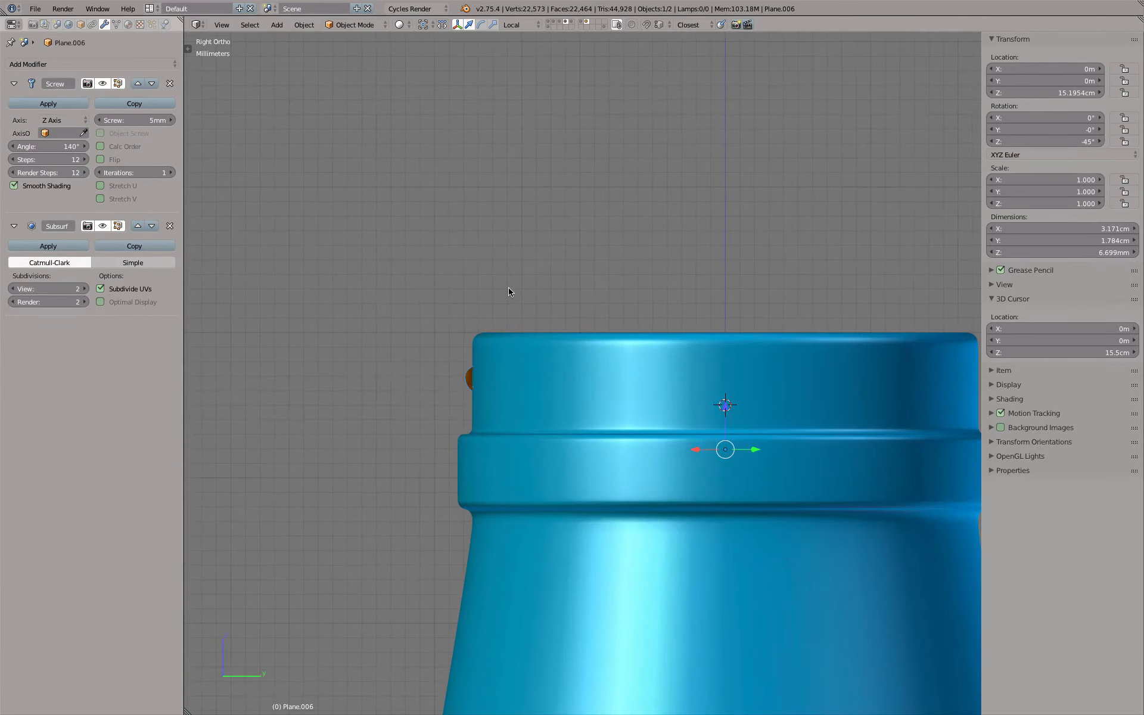
{"action": "scroll", "coordinate": [451, 409], "scroll_direction": "up", "scroll_amount": 7}
{"action": "scroll", "coordinate": [513, 273], "scroll_direction": "down", "scroll_amount": 6}
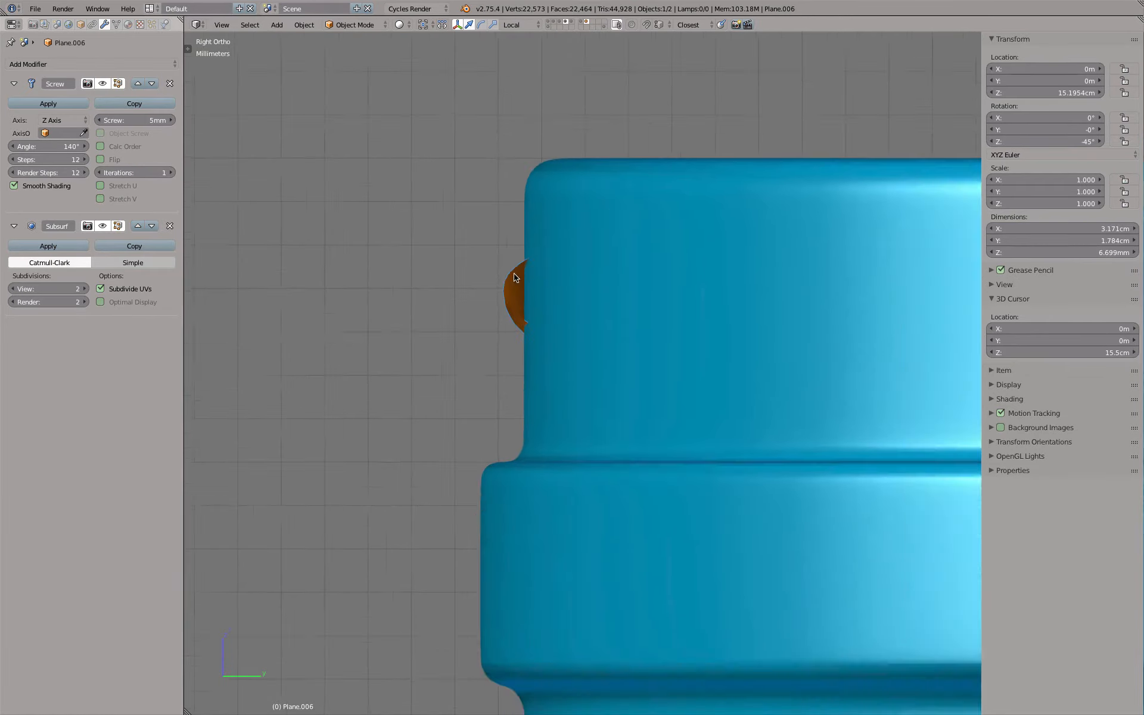
{"action": "middle_click_drag", "start_coordinate": [515, 265], "coordinate": [522, 393]}
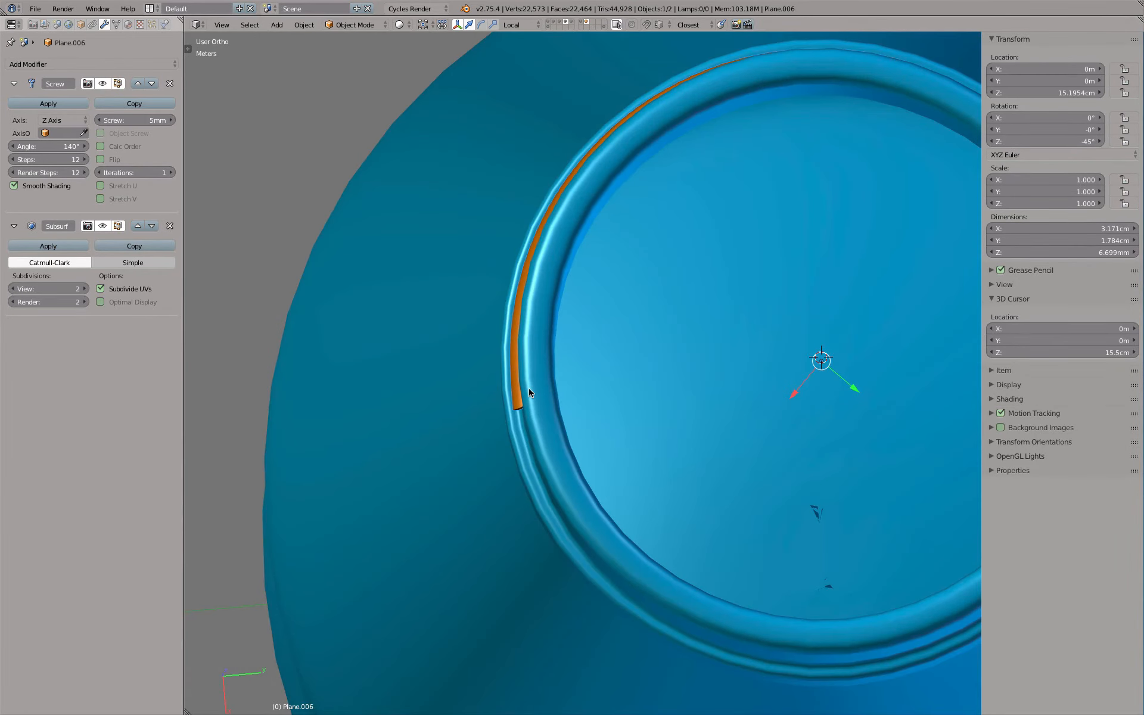
Display the model as wireframe from above and set the copied thread's Z rotation to 0°
{"action": "key", "text": "KP_7"}
{"action": "key", "text": "z"}
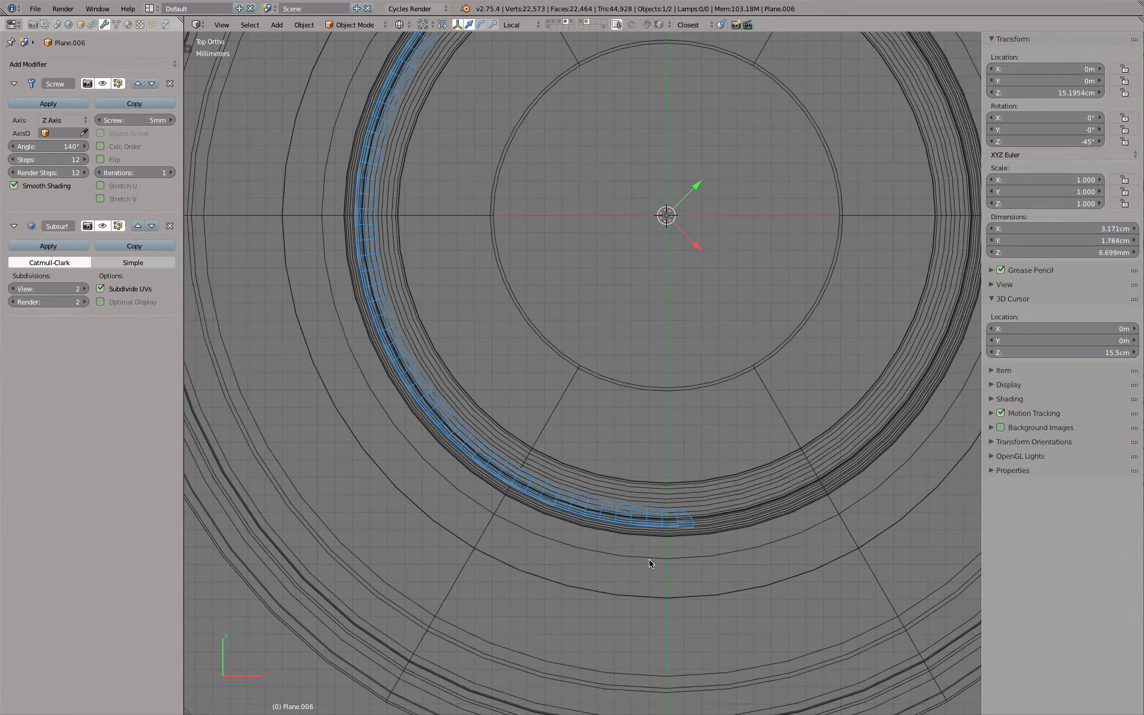
{"action": "scroll", "coordinate": [645, 527], "scroll_direction": "down", "scroll_amount": 3}
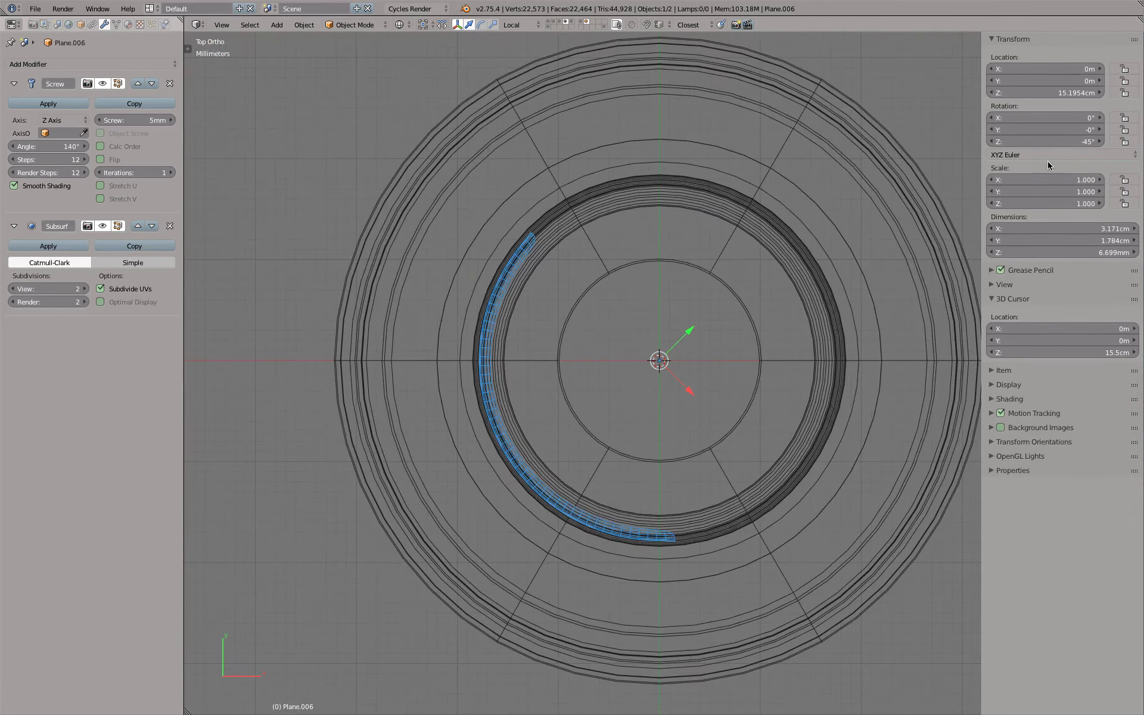
{"action": "left_click", "coordinate": [1034, 142]}
{"action": "type", "text": "0"}
{"action": "key", "text": "Return"}
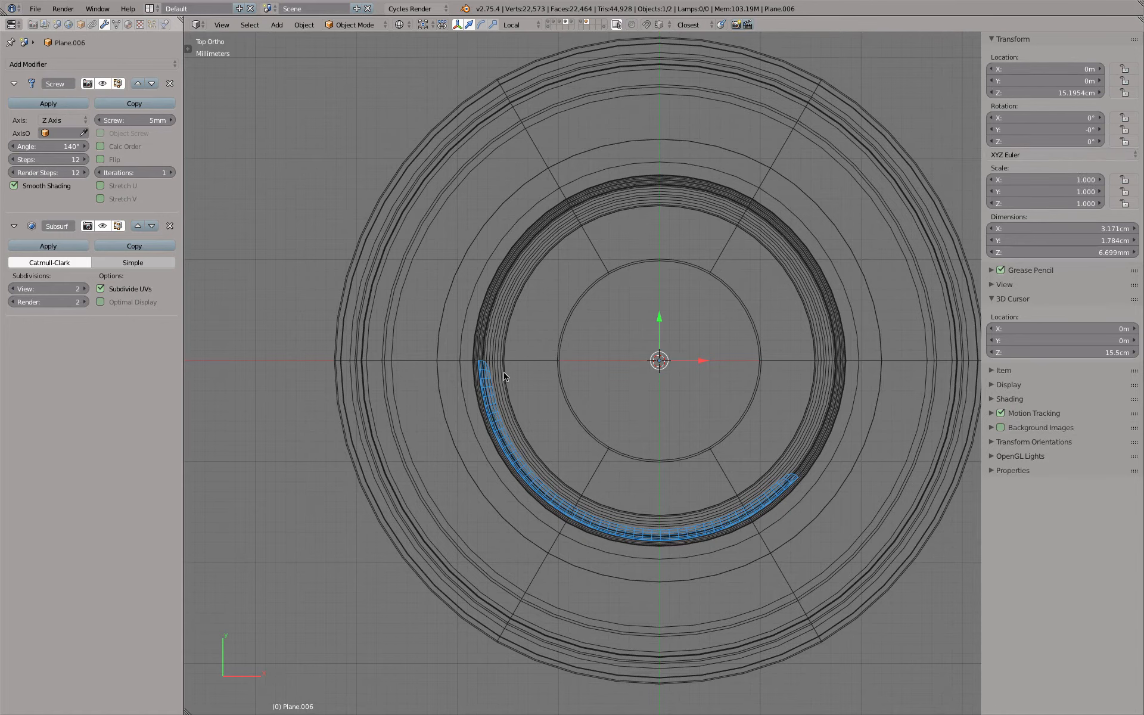
From the front view, enter Edit Mode on the copied thread and select the outer vertical edge of its profile
{"action": "key", "text": "KP_1"}
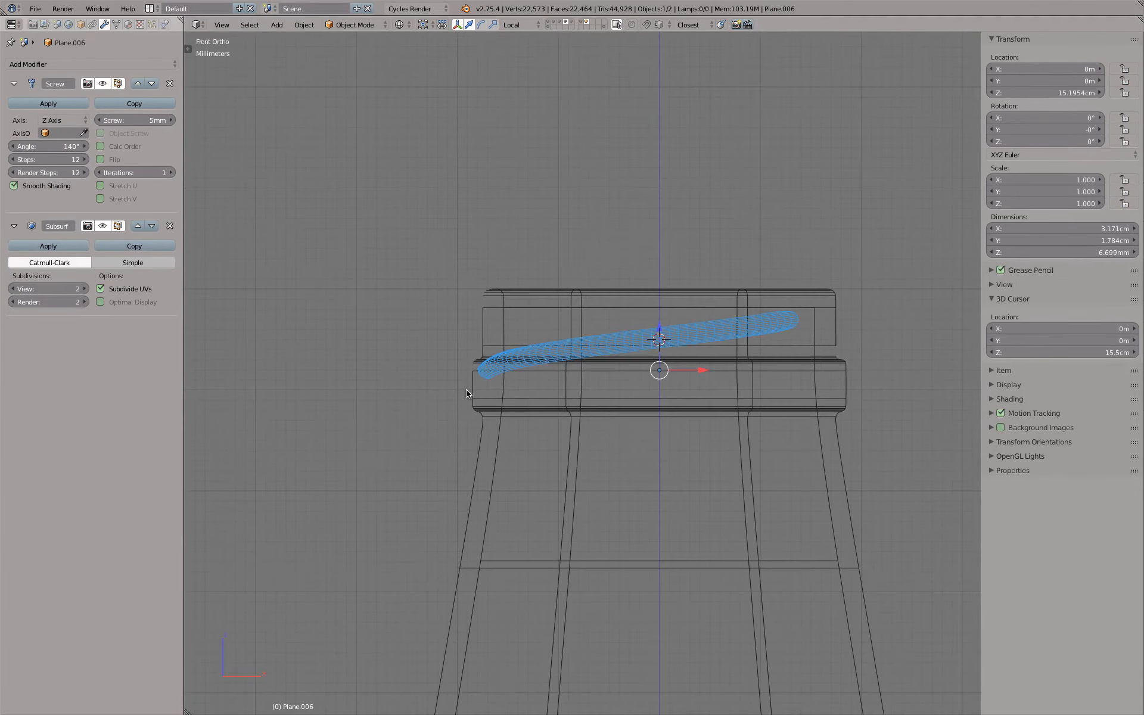
{"action": "scroll", "coordinate": [466, 391], "scroll_direction": "up", "scroll_amount": 5}
{"action": "key", "text": "z"}
{"action": "key", "text": "z"}
{"action": "key", "text": "Tab"}
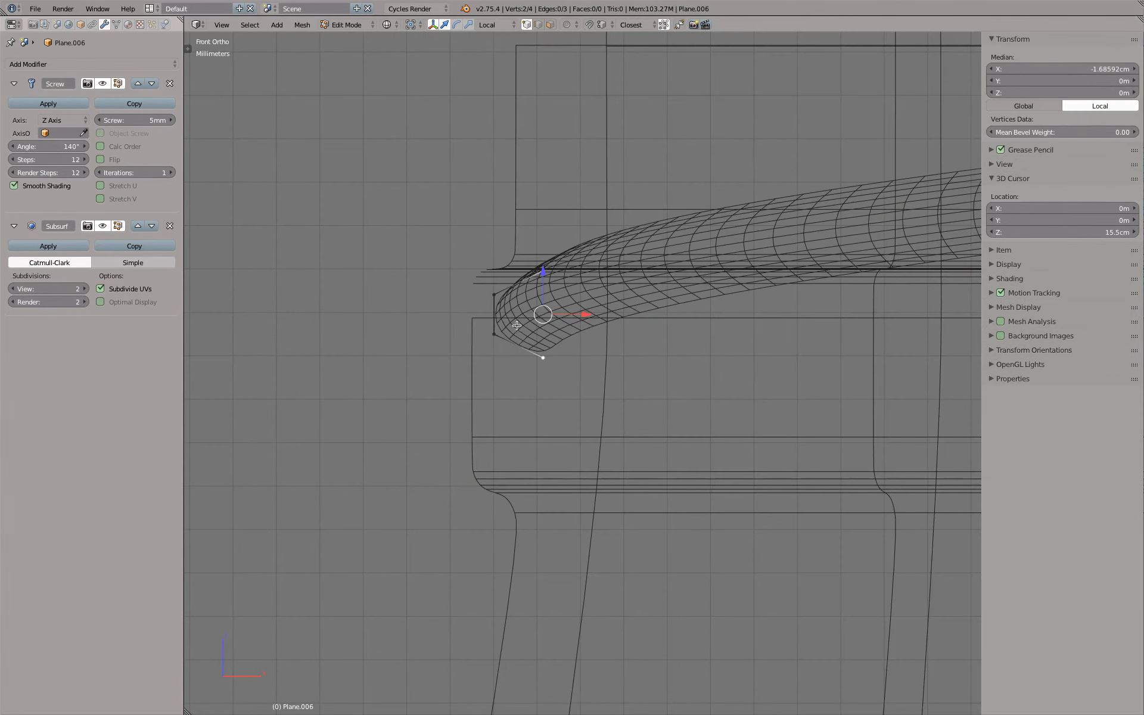
{"action": "right_click", "coordinate": [495, 300]}
{"action": "right_click", "coordinate": [498, 327], "text": "shift"}
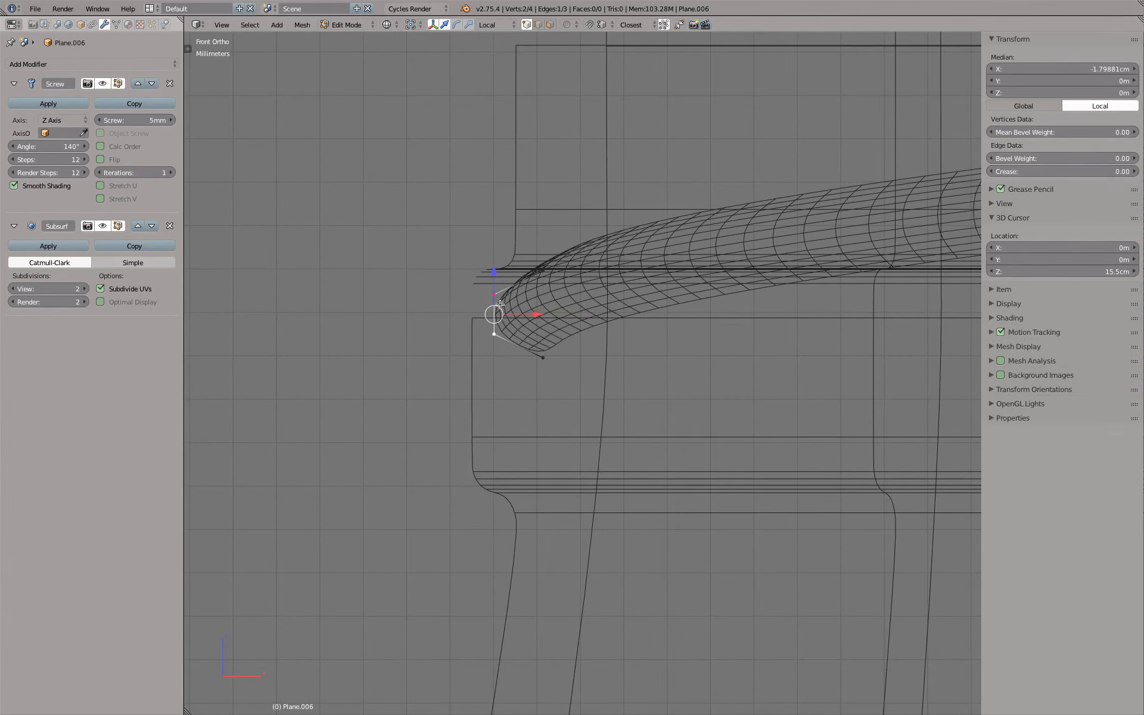
{"action": "scroll", "coordinate": [509, 269], "scroll_direction": "up", "scroll_amount": 2}
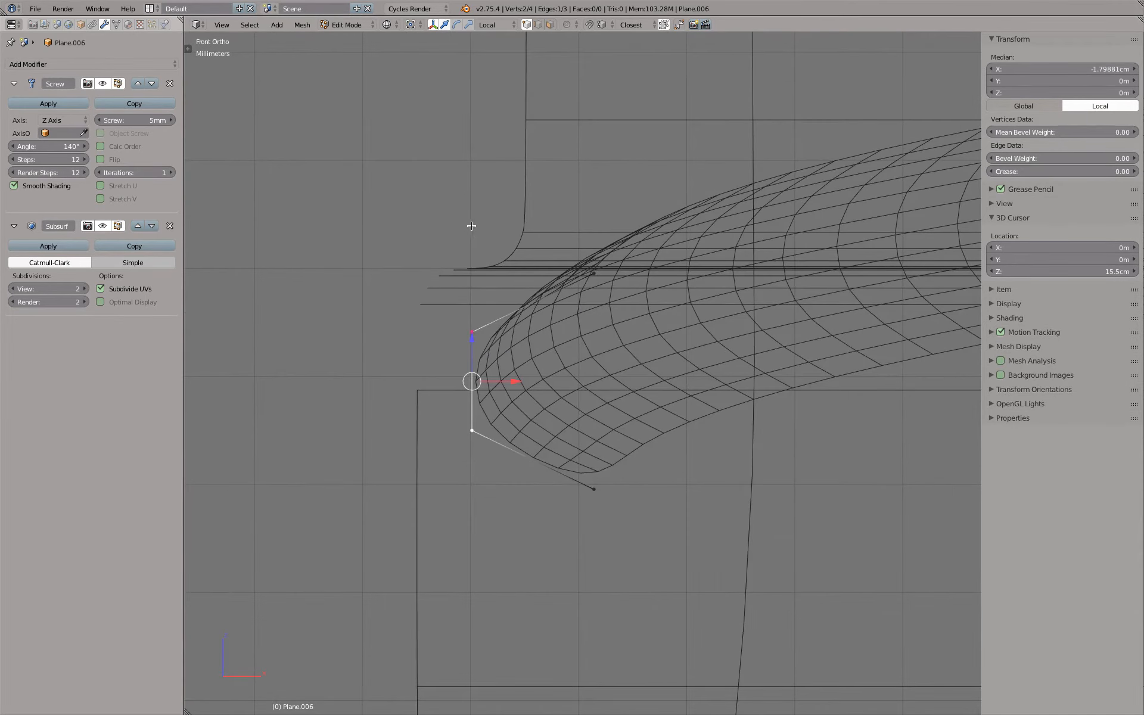
Measure the horizontal gap between the thread profile's outer edge and the bottle neck's wall with the Ruler, then discard the ruler
{"action": "left_click", "coordinate": [188, 49]}
{"action": "left_click", "coordinate": [190, 301]}
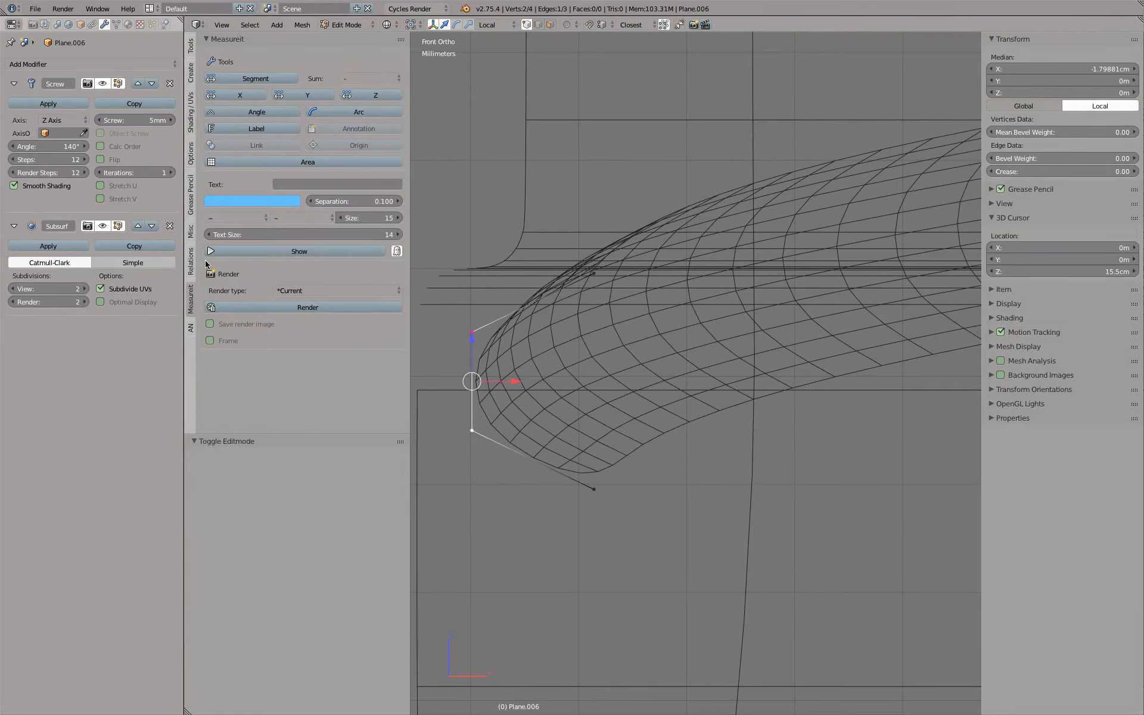
{"action": "left_click", "coordinate": [190, 205]}
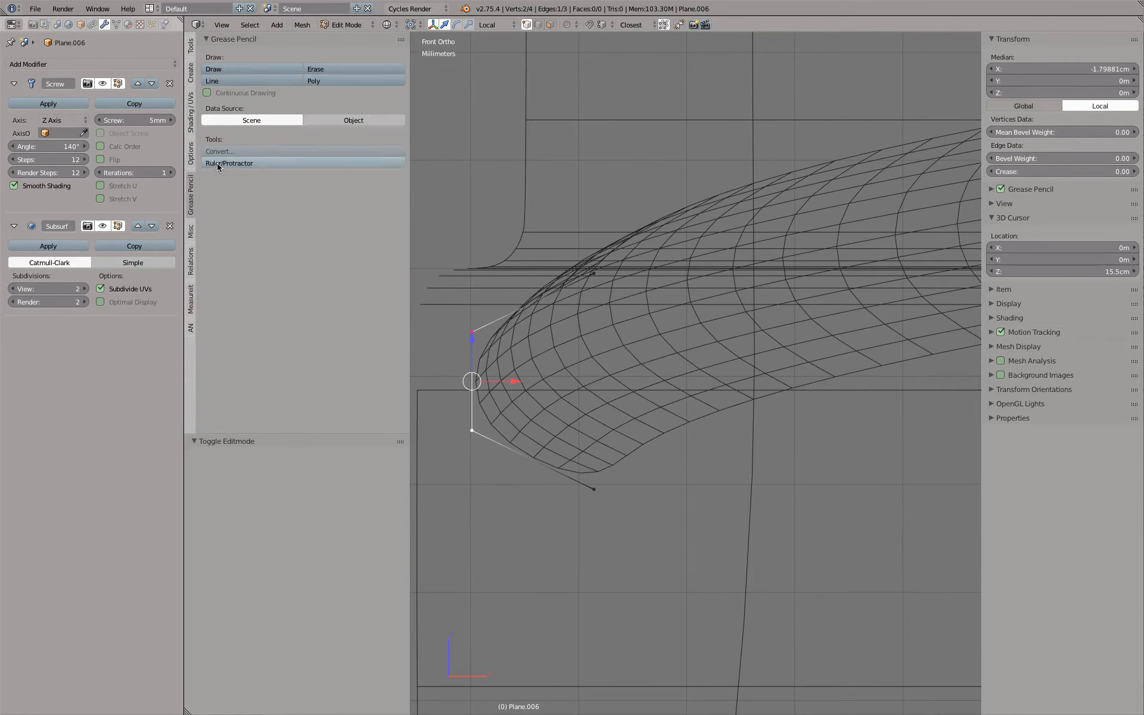
{"action": "left_click", "coordinate": [218, 166]}
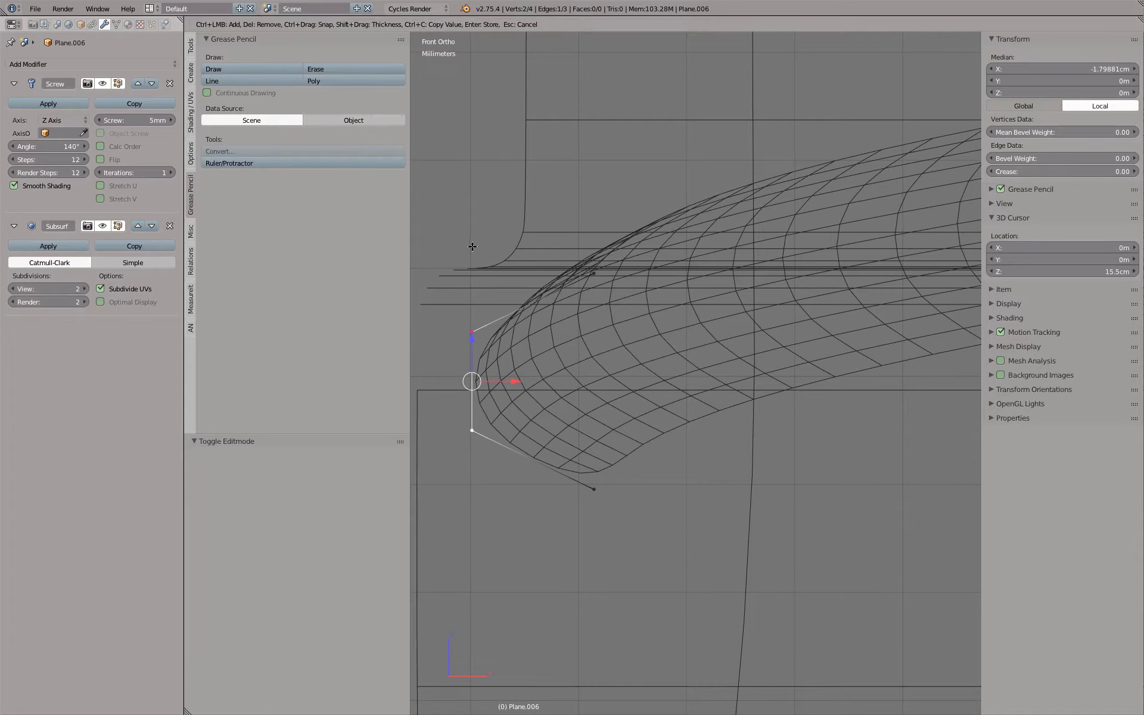
{"action": "left_click_drag", "start_coordinate": [470, 245], "coordinate": [528, 246]}
{"action": "key", "text": "Escape"}
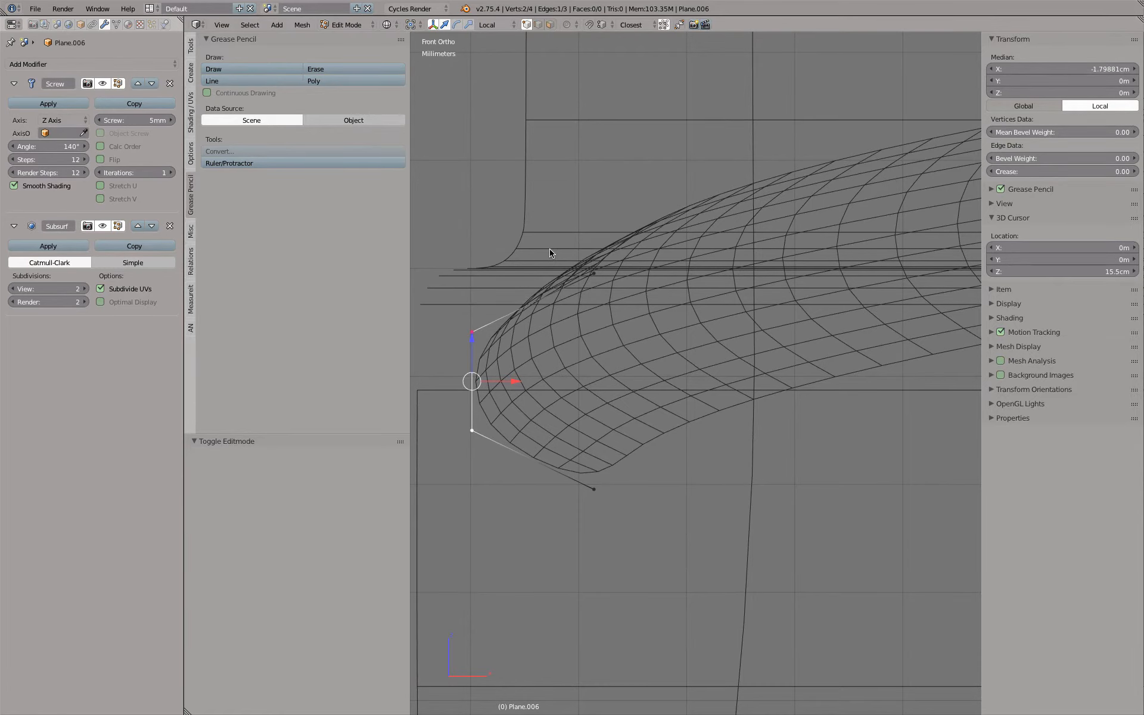
{"action": "key", "text": "t"}
Move the selected outer edge of the thread profile outward to local X of about -1.804 cm, check it shaded, and leave Edit Mode
{"action": "scroll", "coordinate": [491, 388], "scroll_direction": "up", "scroll_amount": 2}
{"action": "left_click_drag", "start_coordinate": [500, 390], "coordinate": [493, 391]}
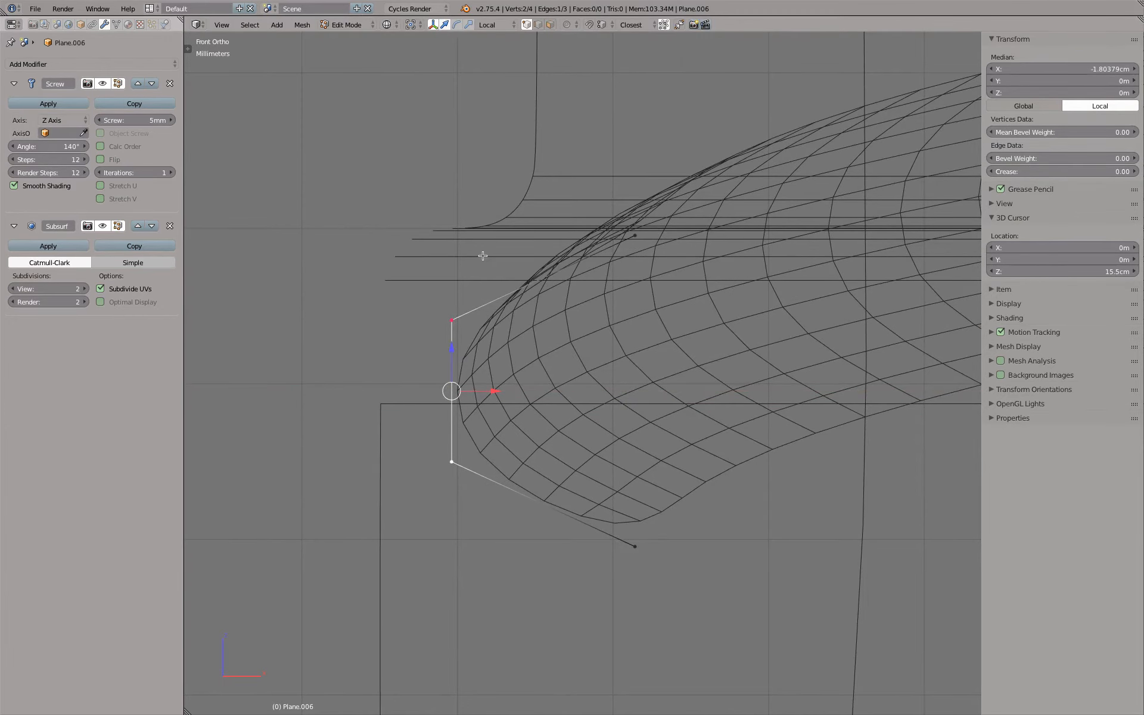
{"action": "scroll", "coordinate": [482, 255], "scroll_direction": "down", "scroll_amount": 3}
{"action": "scroll", "coordinate": [534, 259], "scroll_direction": "up", "scroll_amount": 1}
{"action": "key", "text": "z"}
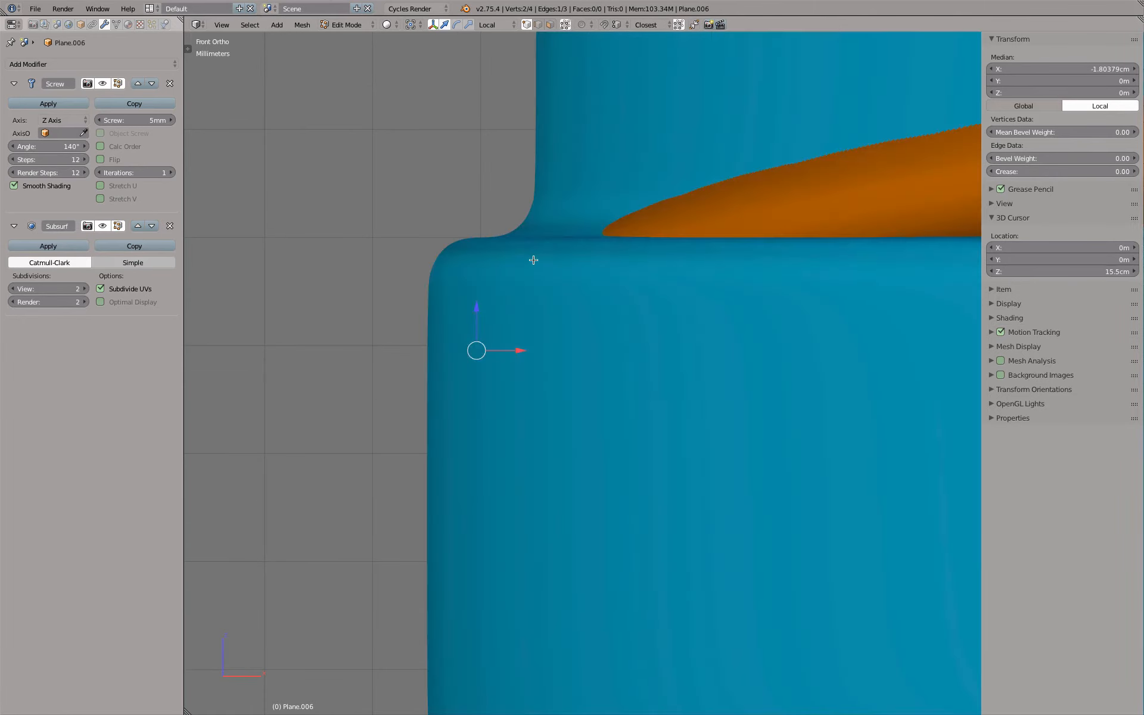
{"action": "key", "text": "z"}
{"action": "key", "text": "Tab"}
Set the copied thread's Screw modifier Steps and Render Steps to 6 and view it in wireframe from above
{"action": "scroll", "coordinate": [532, 258], "scroll_direction": "down", "scroll_amount": 2}
{"action": "scroll", "coordinate": [533, 258], "scroll_direction": "up", "scroll_amount": 2}
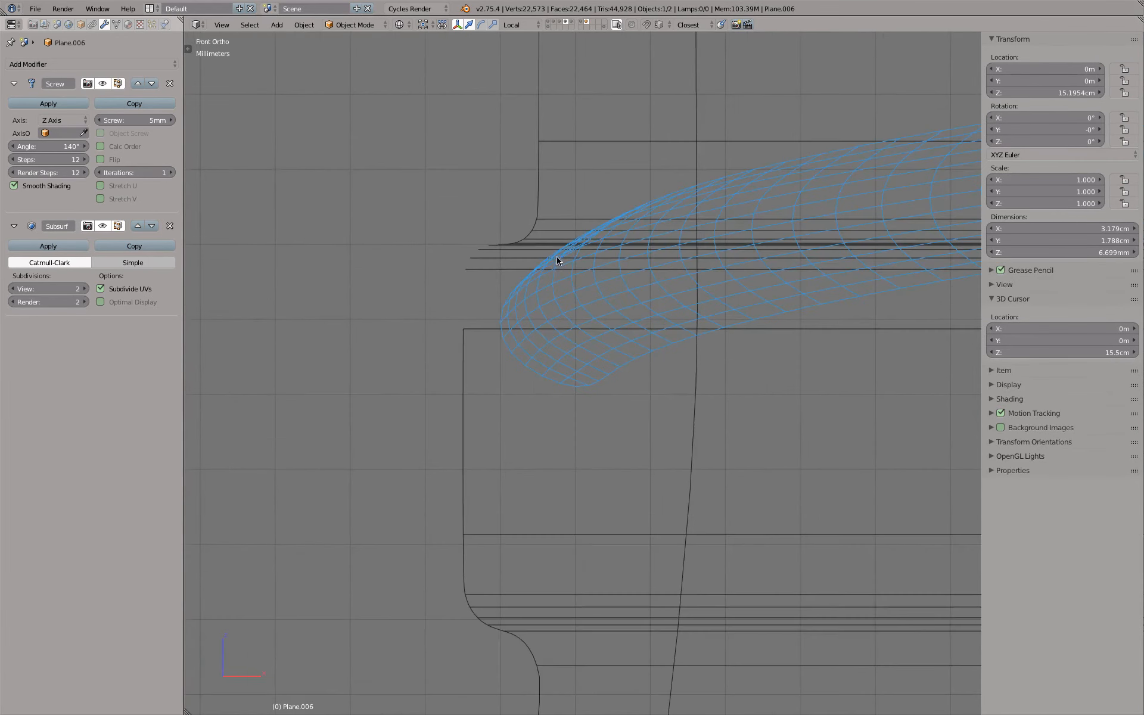
{"action": "scroll", "coordinate": [557, 257], "scroll_direction": "down", "scroll_amount": 2}
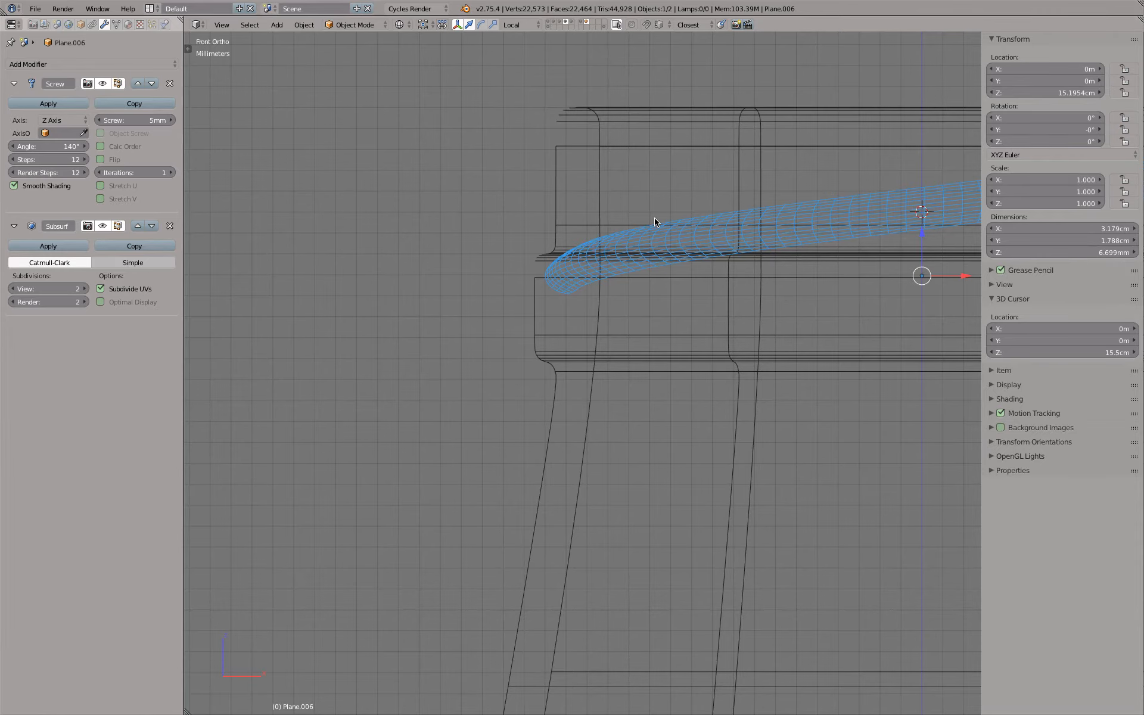
{"action": "middle_click_drag", "start_coordinate": [638, 182], "coordinate": [631, 230]}
{"action": "key", "text": "z"}
{"action": "mouse_move", "coordinate": [478, 287]}
{"action": "middle_mouse_down"}
{"action": "mouse_move", "coordinate": [677, 286]}
{"action": "mouse_move", "coordinate": [620, 299]}
{"action": "middle_mouse_up"}
{"action": "key", "text": "z"}
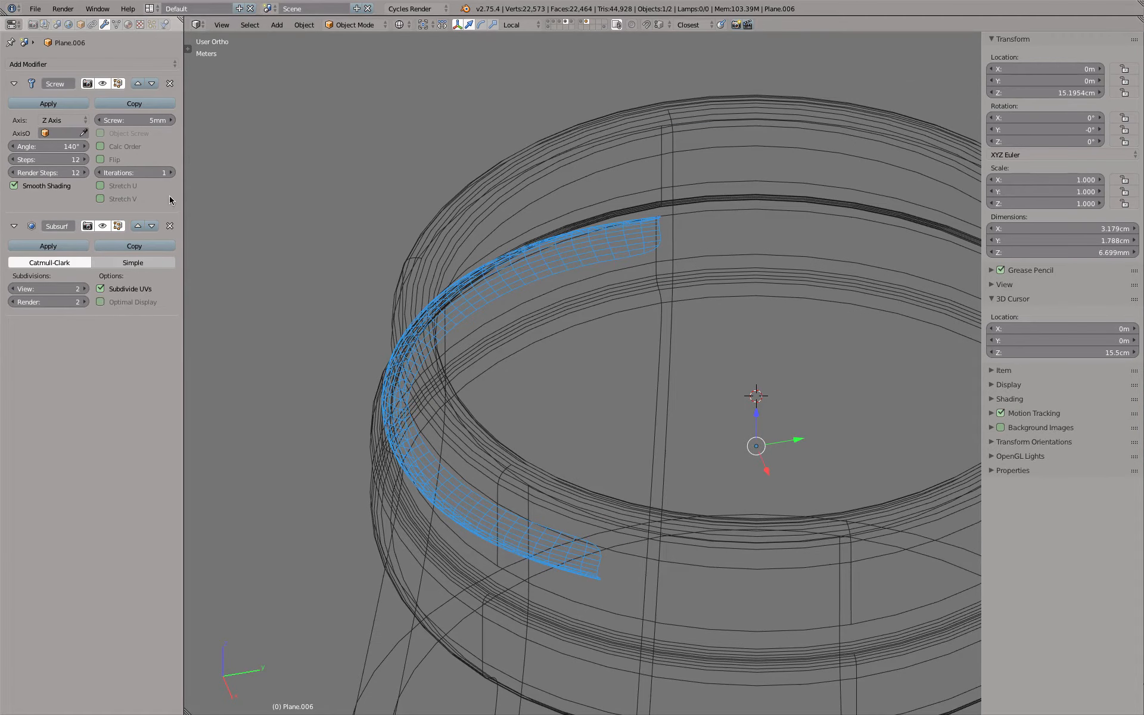
{"action": "left_click_drag", "start_coordinate": [48, 159], "coordinate": [47, 172]}
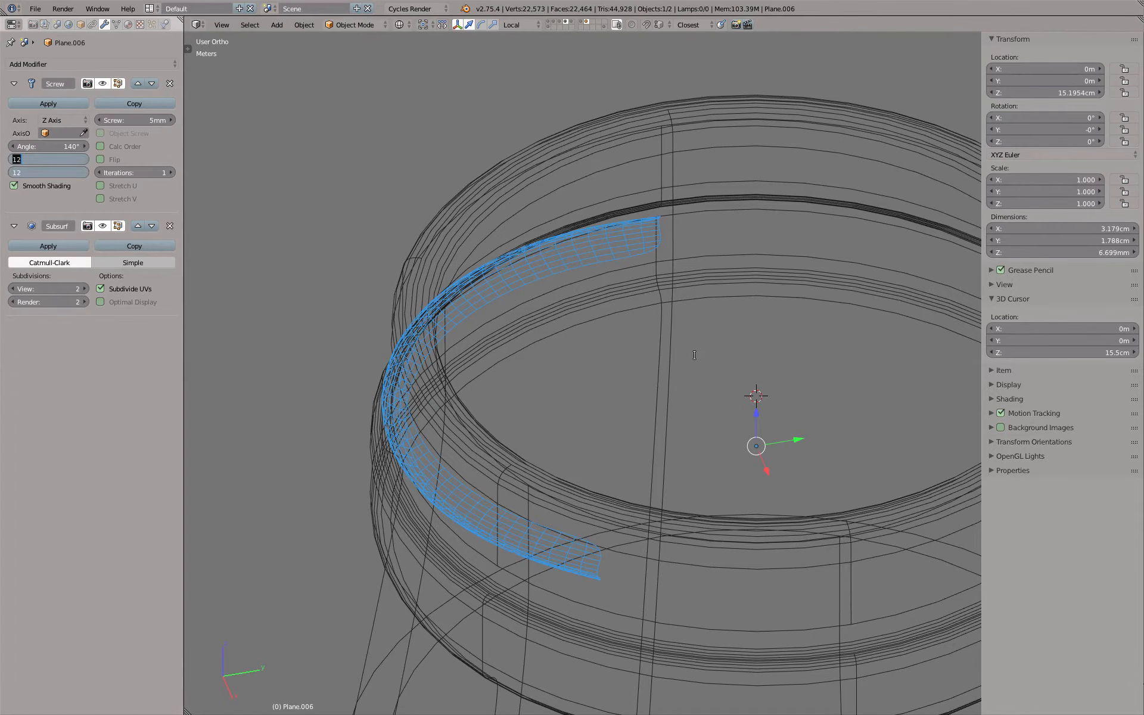
{"action": "type", "text": "6"}
{"action": "key", "text": "Return"}
{"action": "key", "text": "KP_7"}
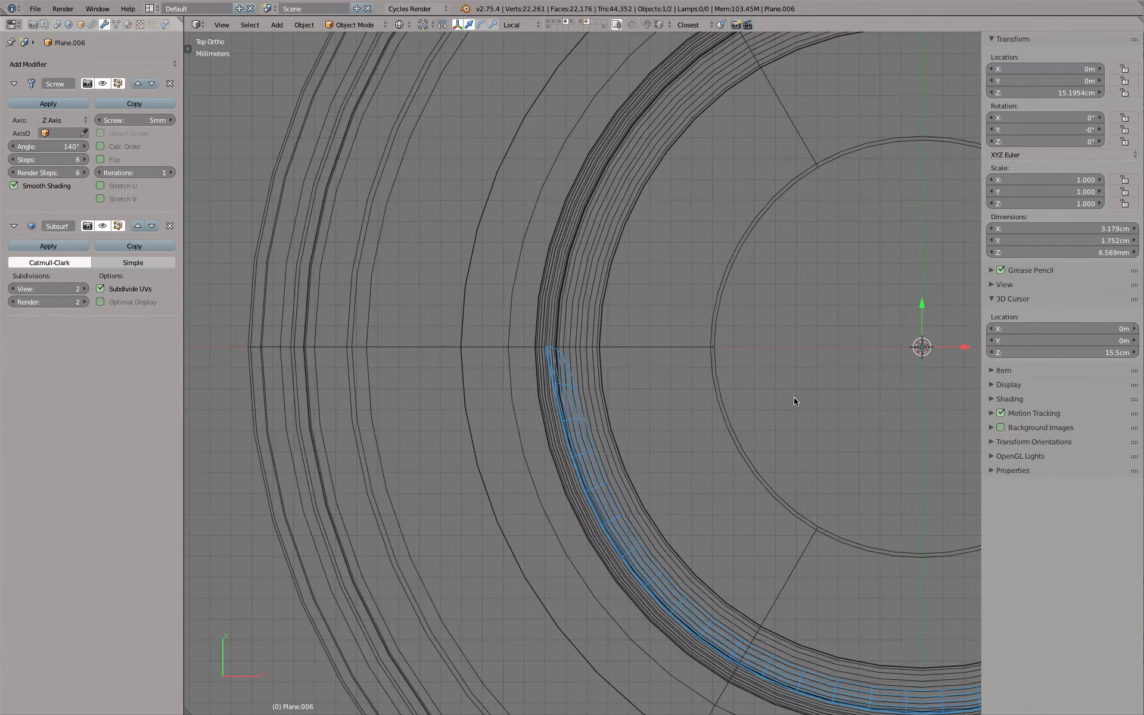
{"action": "middle_click_drag", "start_coordinate": [606, 419], "coordinate": [472, 327], "text": "shift"}
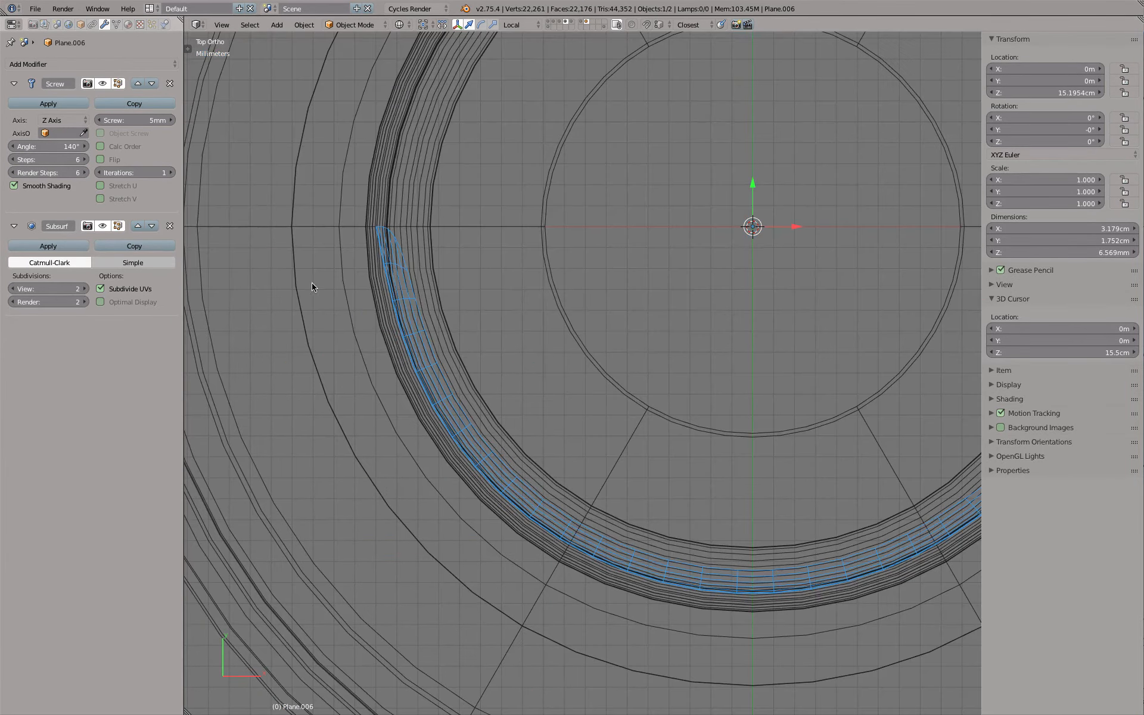
Try other Steps values for the Screw modifier, ending at 10, and view the thread shaded on the neck
{"action": "left_click", "coordinate": [85, 160]}
{"action": "left_click", "coordinate": [84, 160]}
{"action": "left_click", "coordinate": [85, 160]}
{"action": "left_click", "coordinate": [84, 160]}
{"action": "left_click", "coordinate": [18, 160]}
{"action": "left_click", "coordinate": [18, 159]}
{"action": "left_click", "coordinate": [17, 160]}
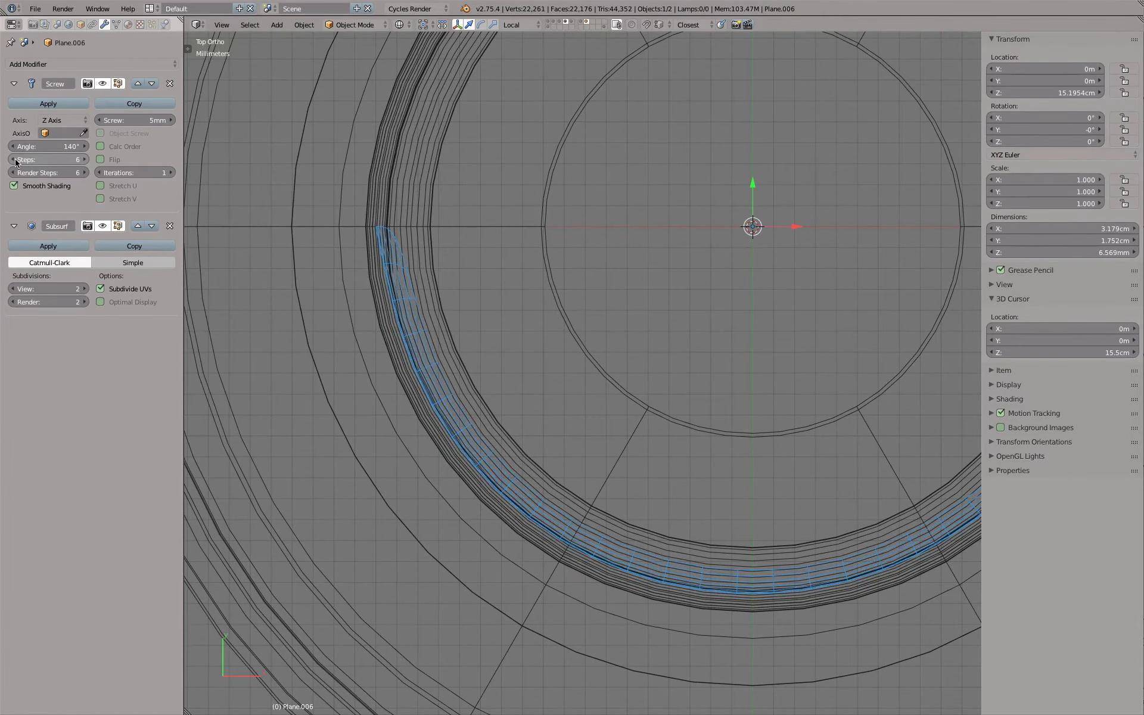
{"action": "left_click", "coordinate": [87, 159]}
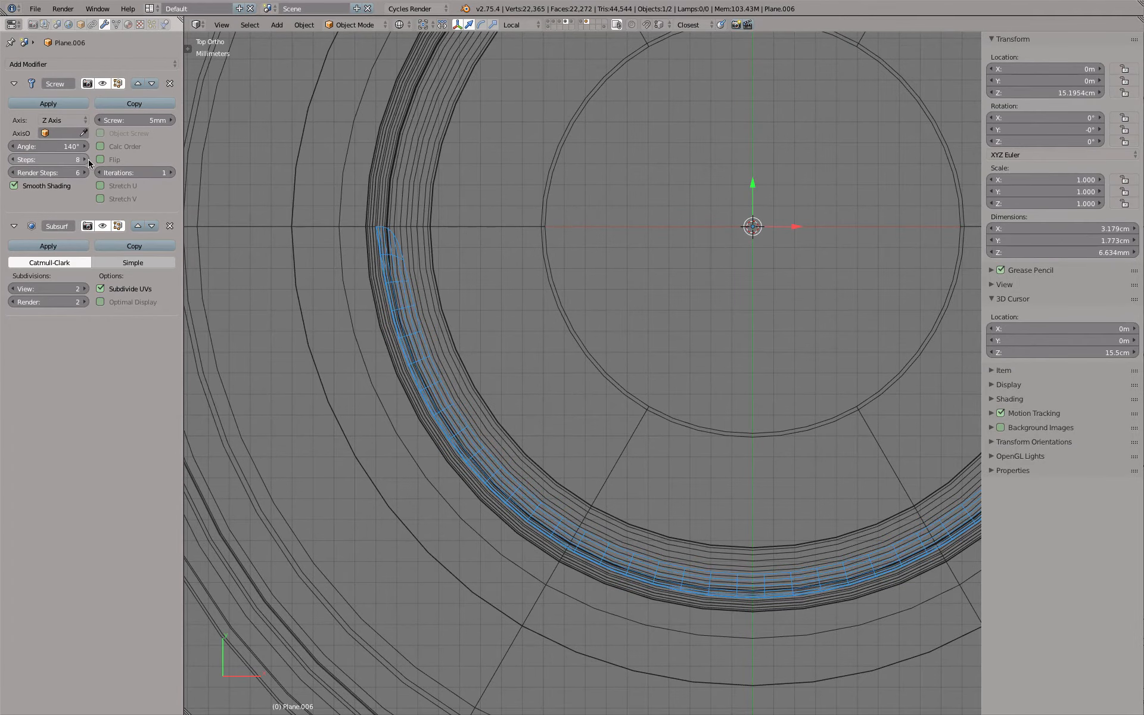
{"action": "left_click", "coordinate": [88, 159]}
{"action": "left_click", "coordinate": [87, 159]}
{"action": "middle_click_drag", "start_coordinate": [492, 340], "coordinate": [486, 277]}
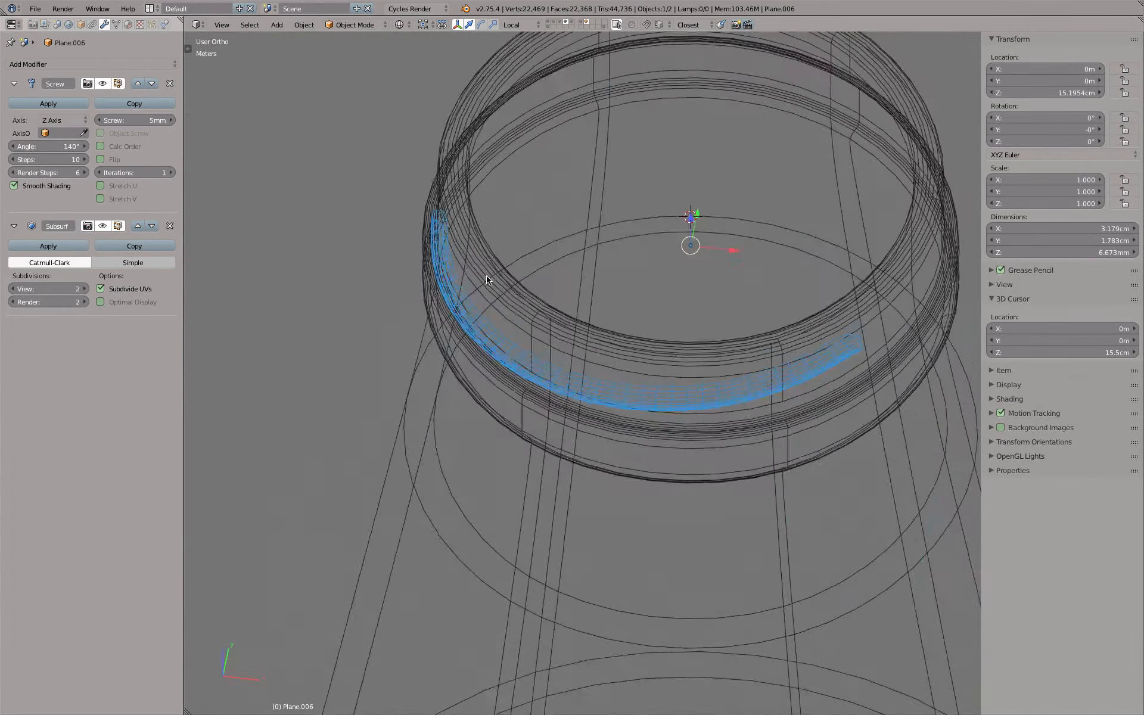
{"action": "key", "text": "z"}
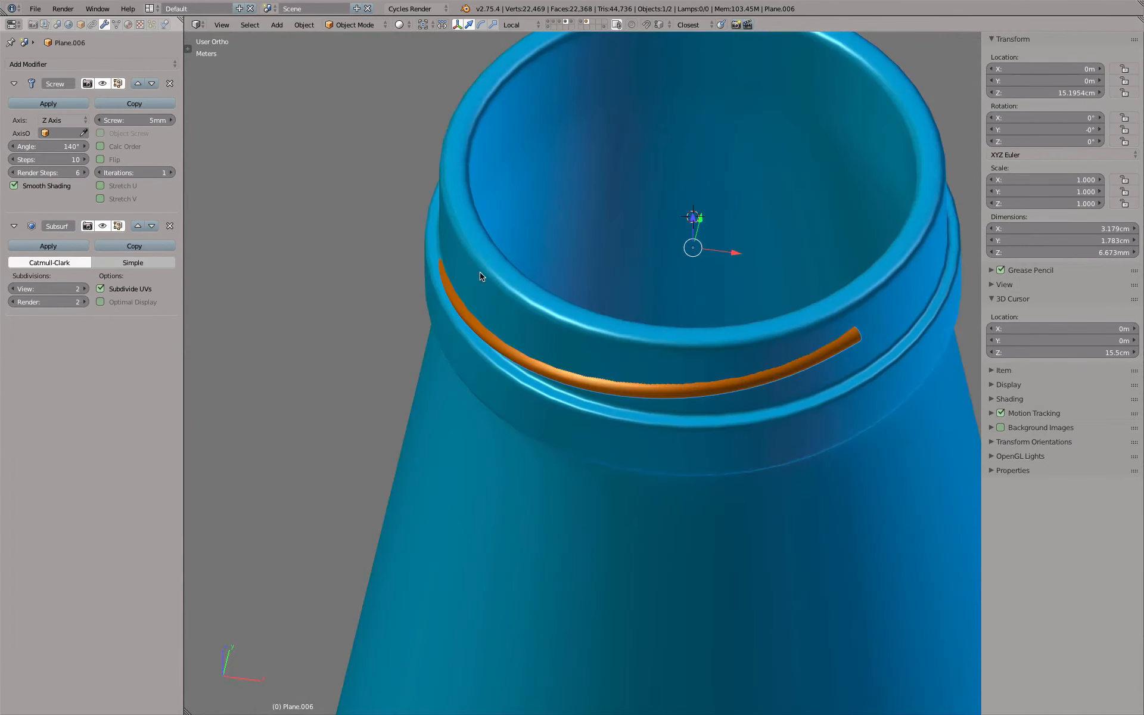
Try applying the 10-step Screw modifier, inspect its mesh, undo the application, and set Steps to 6
{"action": "left_click", "coordinate": [43, 105]}
{"action": "key", "text": "Tab"}
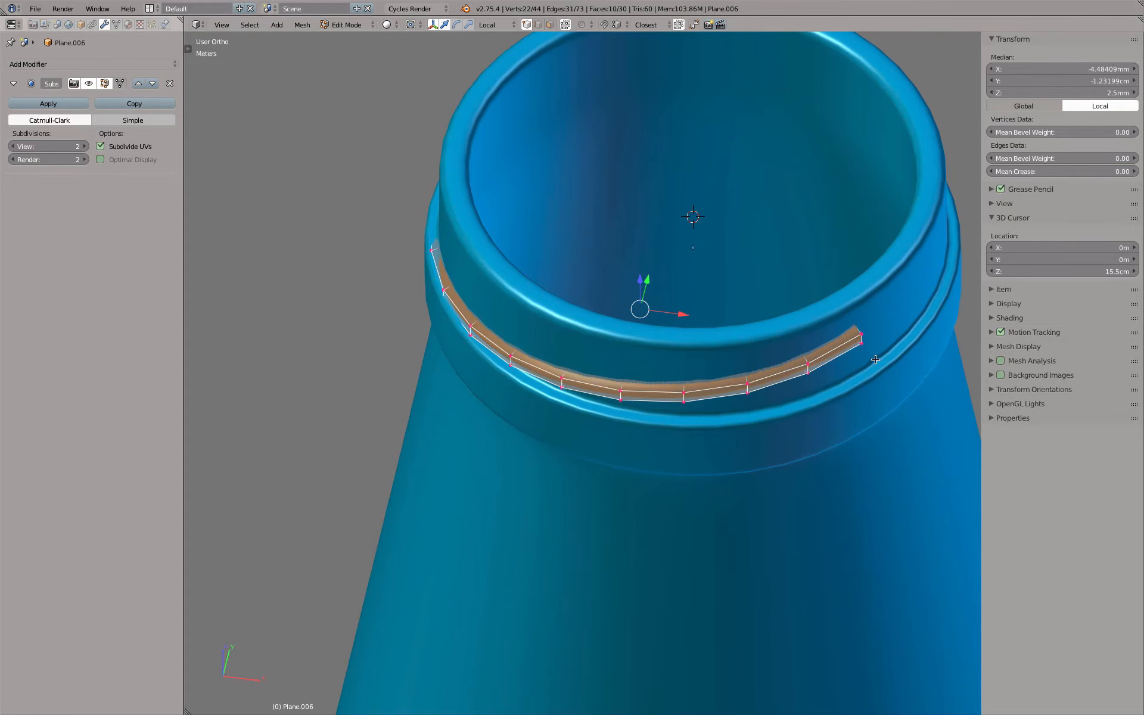
{"action": "key", "text": "Tab"}
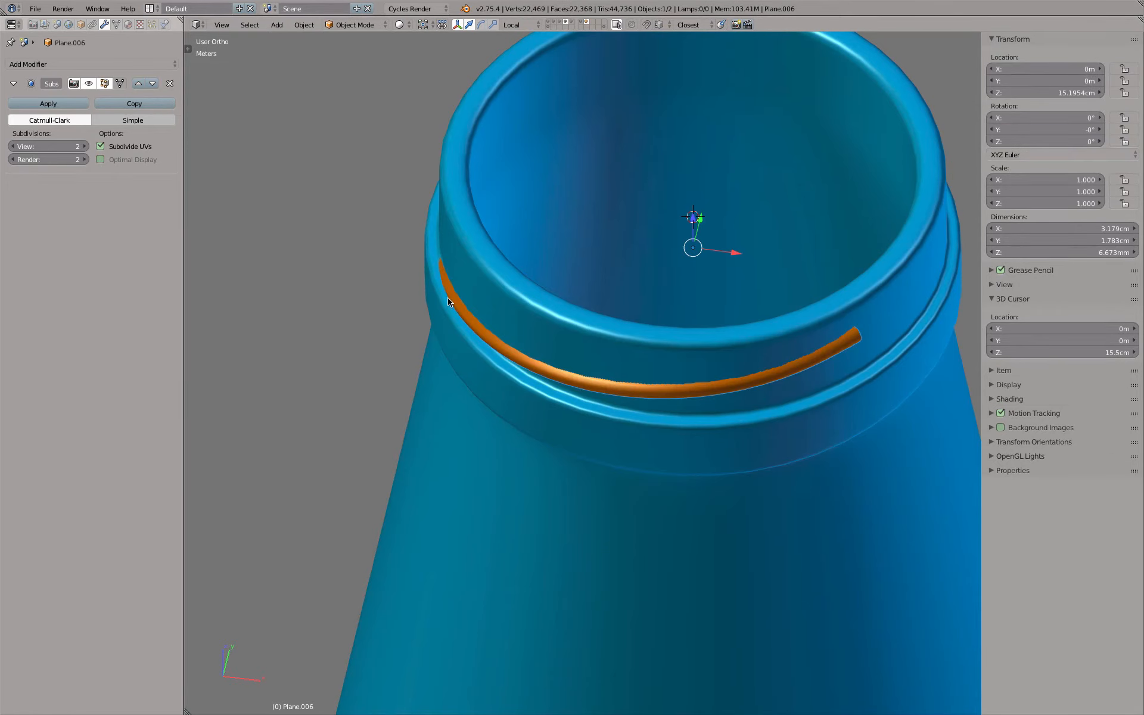
{"action": "key", "text": "z"}
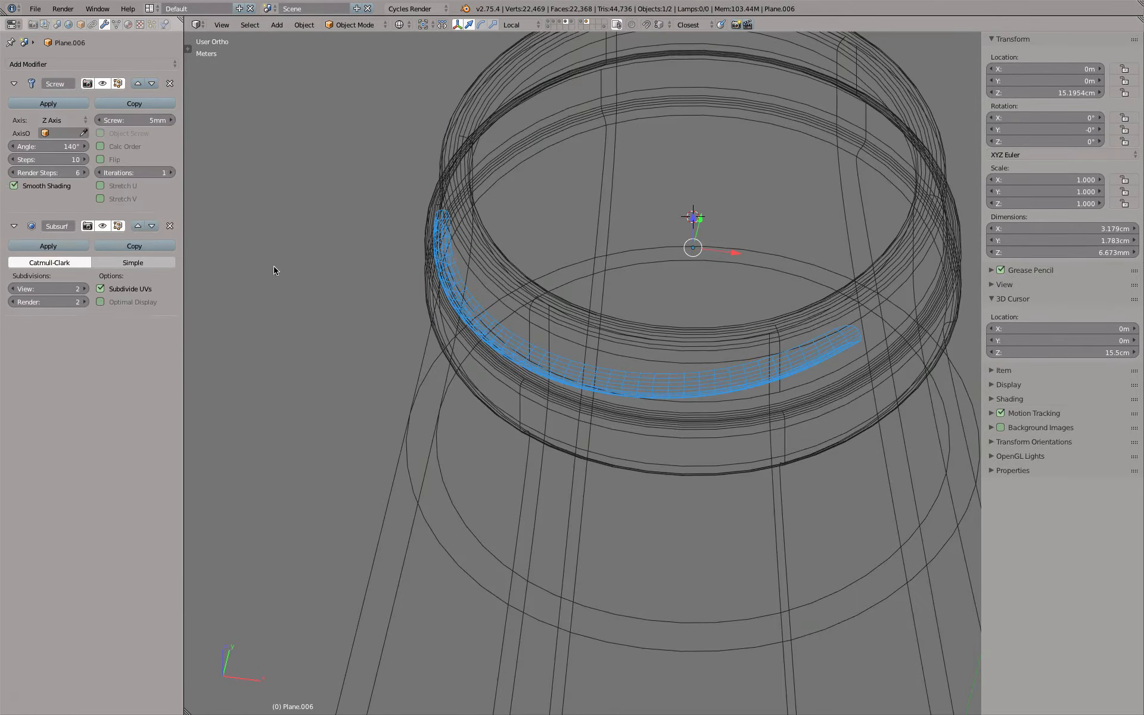
{"action": "left_click", "coordinate": [63, 162]}
{"action": "key", "text": "Return"}
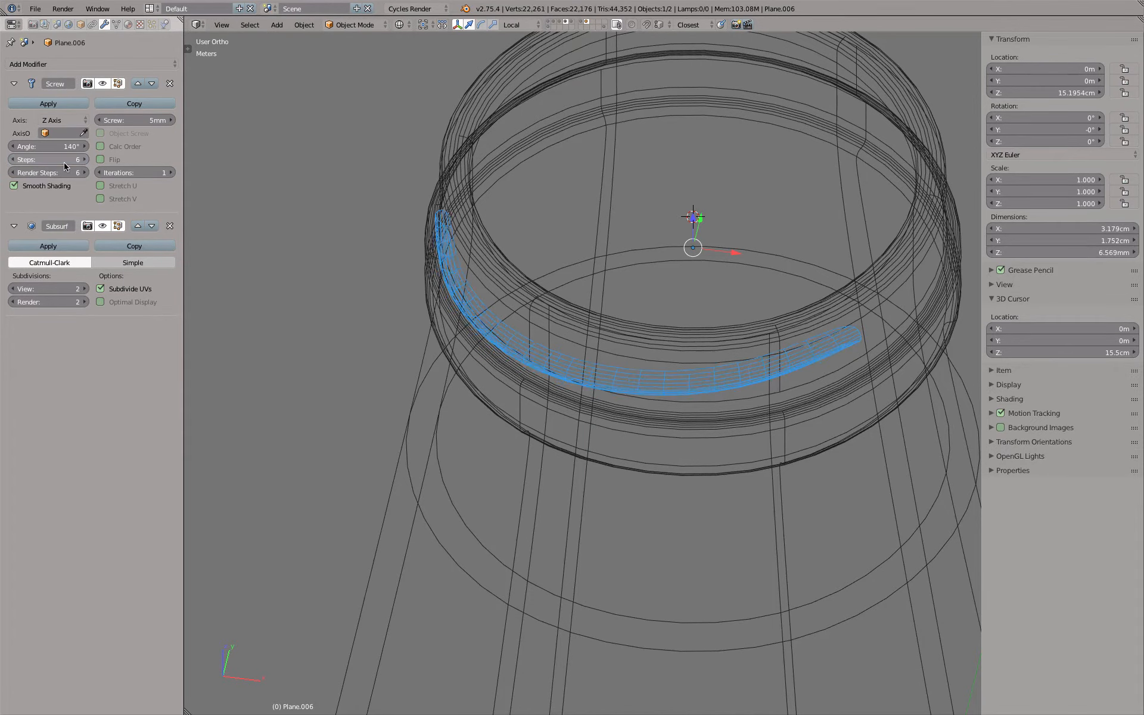
Try applying the 6-step Screw modifier, inspect the resulting mesh in Edit Mode, and undo the application
{"action": "left_click", "coordinate": [77, 104]}
{"action": "key", "text": "Tab"}
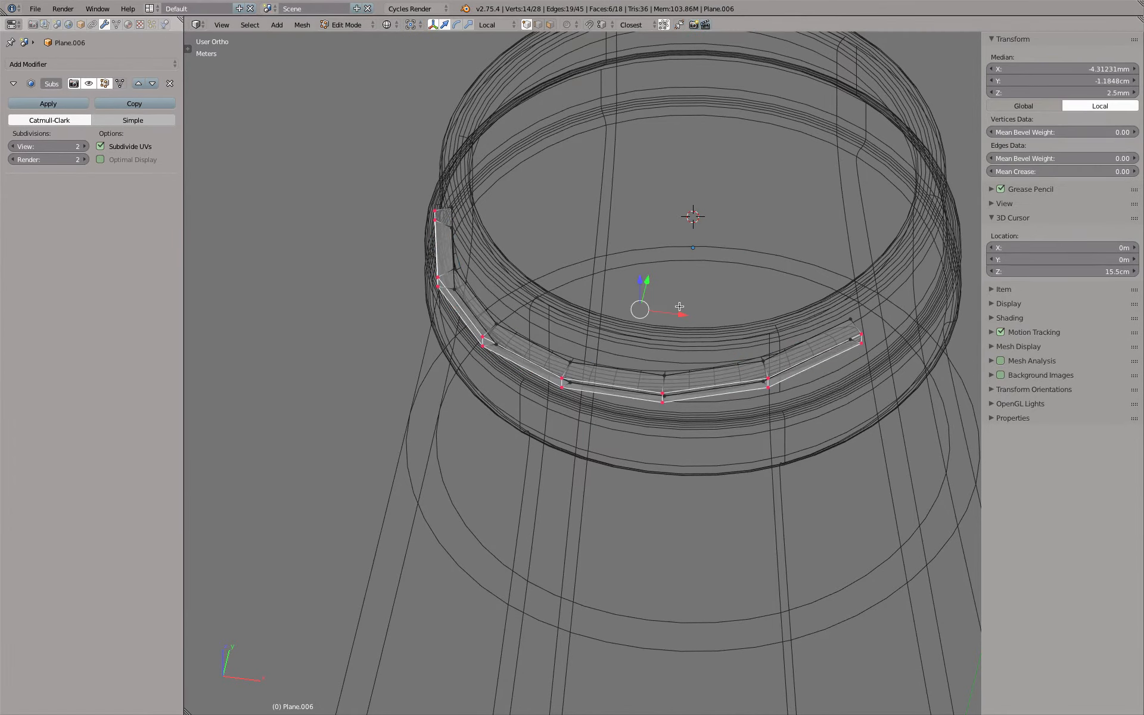
{"action": "key", "text": "z"}
{"action": "key", "text": "z"}
{"action": "key", "text": "Tab"}
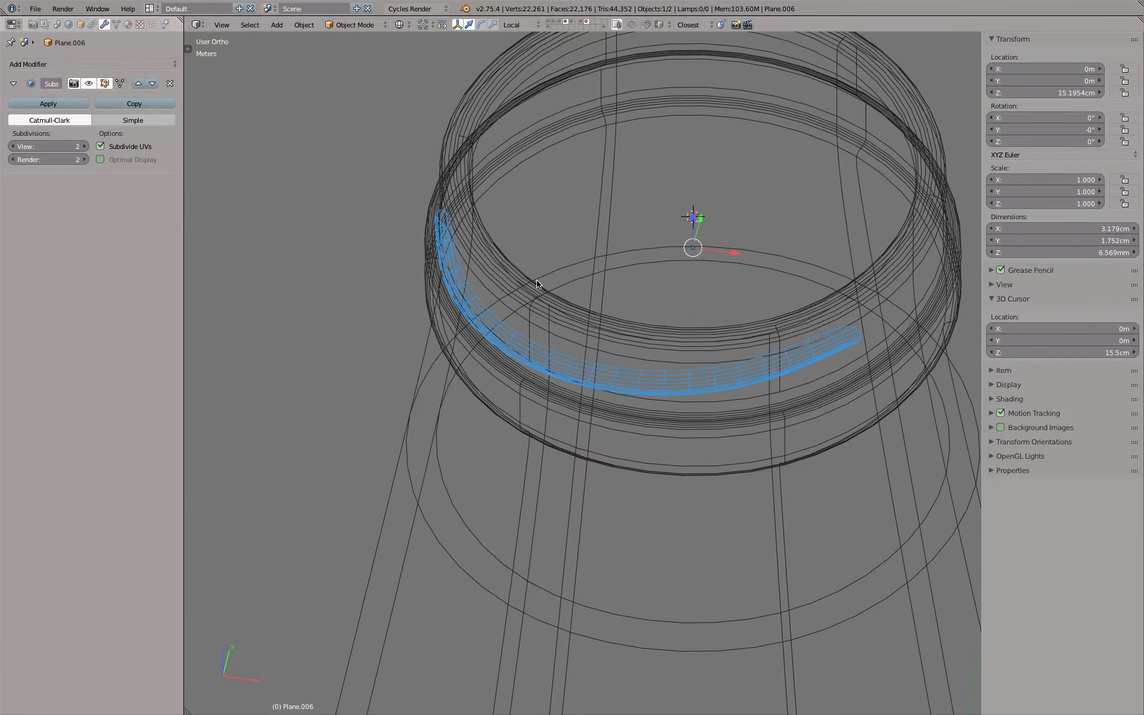
{"action": "key", "text": "ctrl+z"}
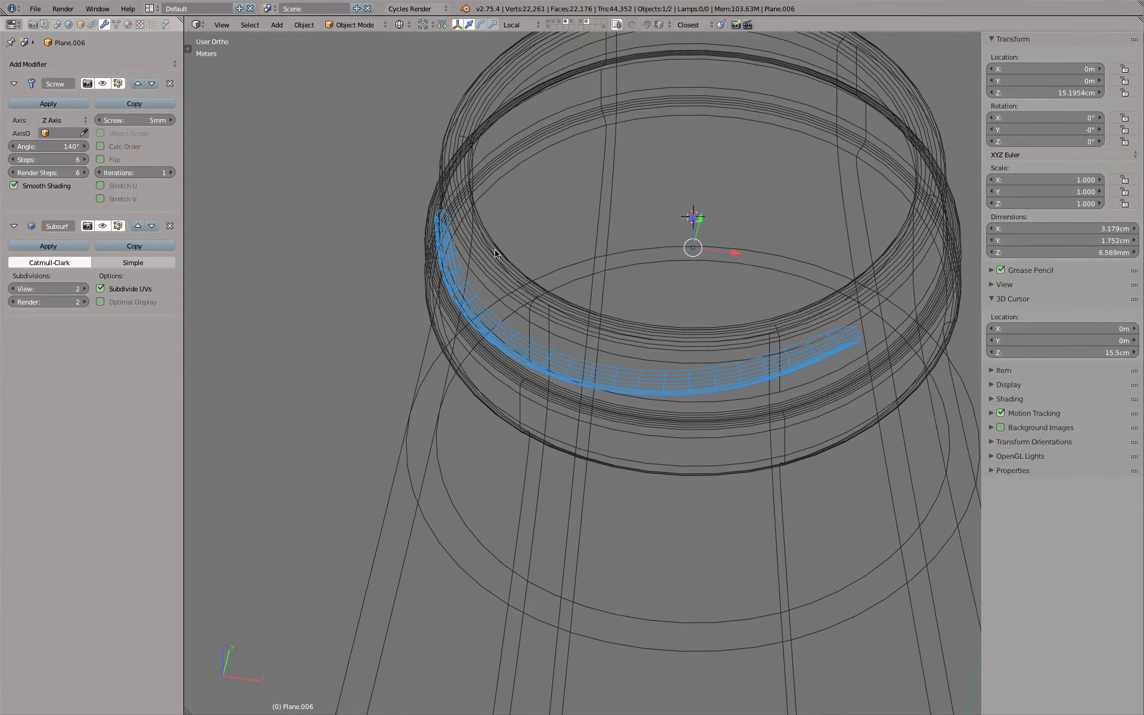
Examine the thread's fit against the bottle neck from the front in shaded and wireframe display, and enter Edit Mode
{"action": "key", "text": "KP_1"}
{"action": "scroll", "coordinate": [378, 298], "scroll_direction": "up", "scroll_amount": 6}
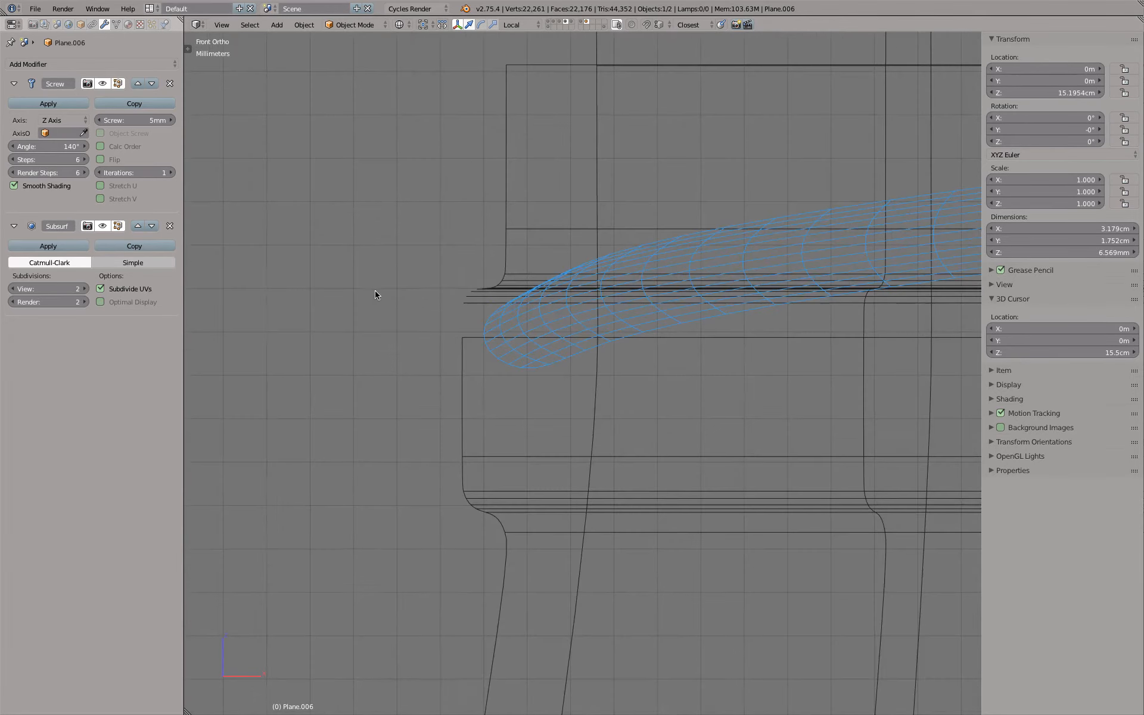
{"action": "scroll", "coordinate": [504, 303], "scroll_direction": "down", "scroll_amount": 4}
{"action": "key", "text": "z"}
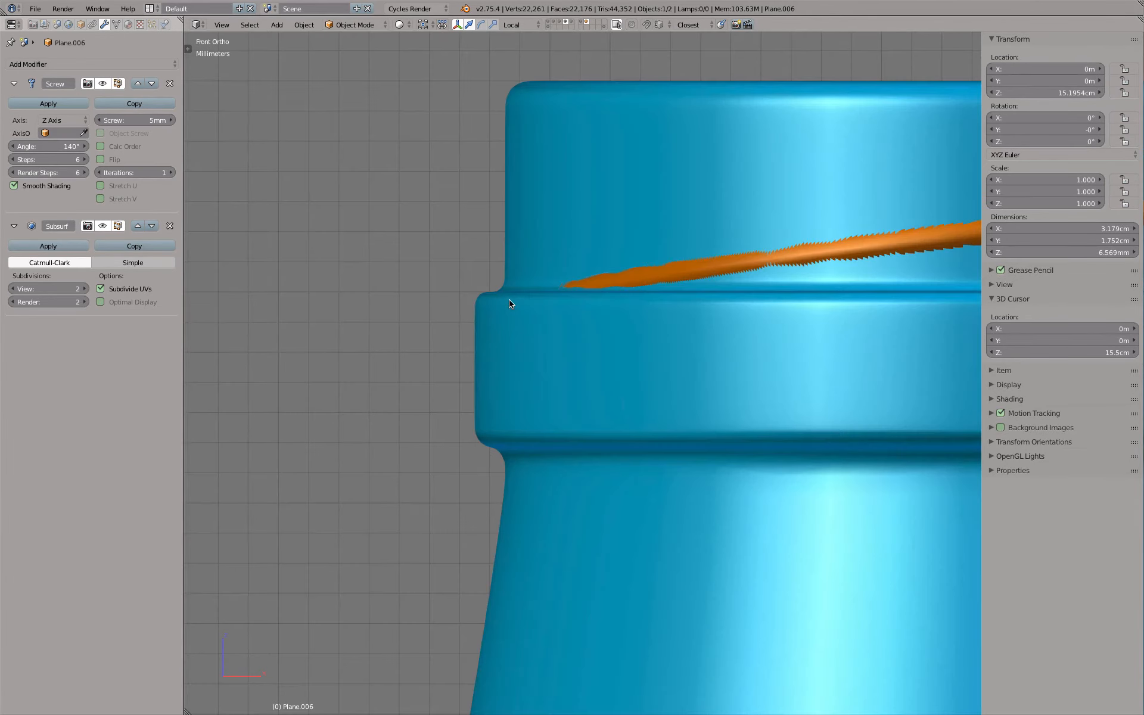
{"action": "key", "text": "KP_7"}
{"action": "key", "text": "KP_1"}
{"action": "key", "text": "z"}
{"action": "key", "text": "Tab"}
{"action": "scroll", "coordinate": [513, 301], "scroll_direction": "up", "scroll_amount": 3}
{"action": "scroll", "coordinate": [515, 302], "scroll_direction": "down", "scroll_amount": 5}
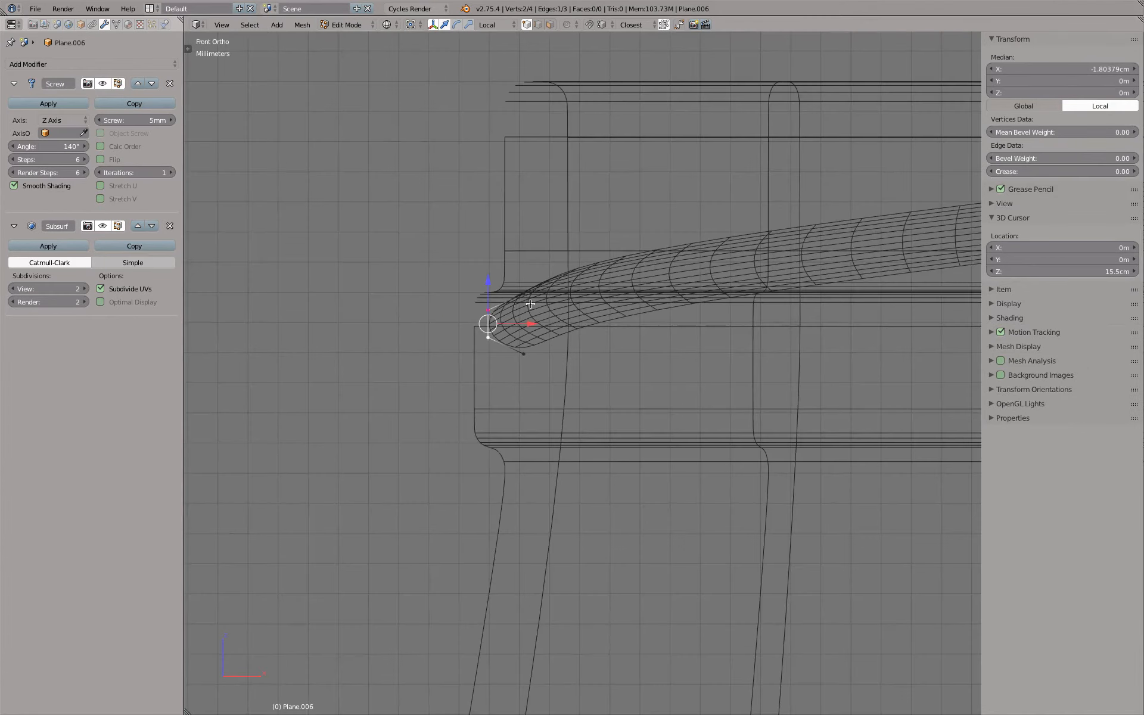
Examine how far the thread protrudes from the neck in the right and top views
{"action": "key", "text": "KP_3"}
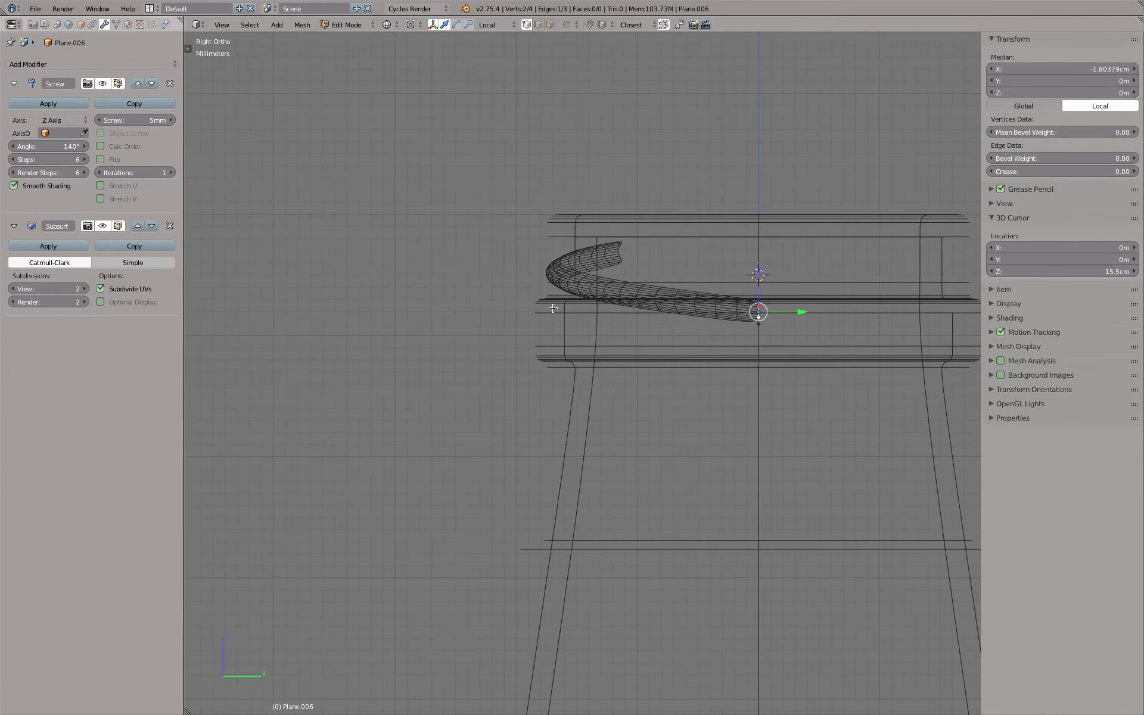
{"action": "scroll", "coordinate": [551, 261], "scroll_direction": "up", "scroll_amount": 7}
{"action": "key", "text": "z"}
{"action": "key", "text": "z"}
{"action": "scroll", "coordinate": [566, 286], "scroll_direction": "up", "scroll_amount": 2}
{"action": "scroll", "coordinate": [565, 286], "scroll_direction": "down", "scroll_amount": 6}
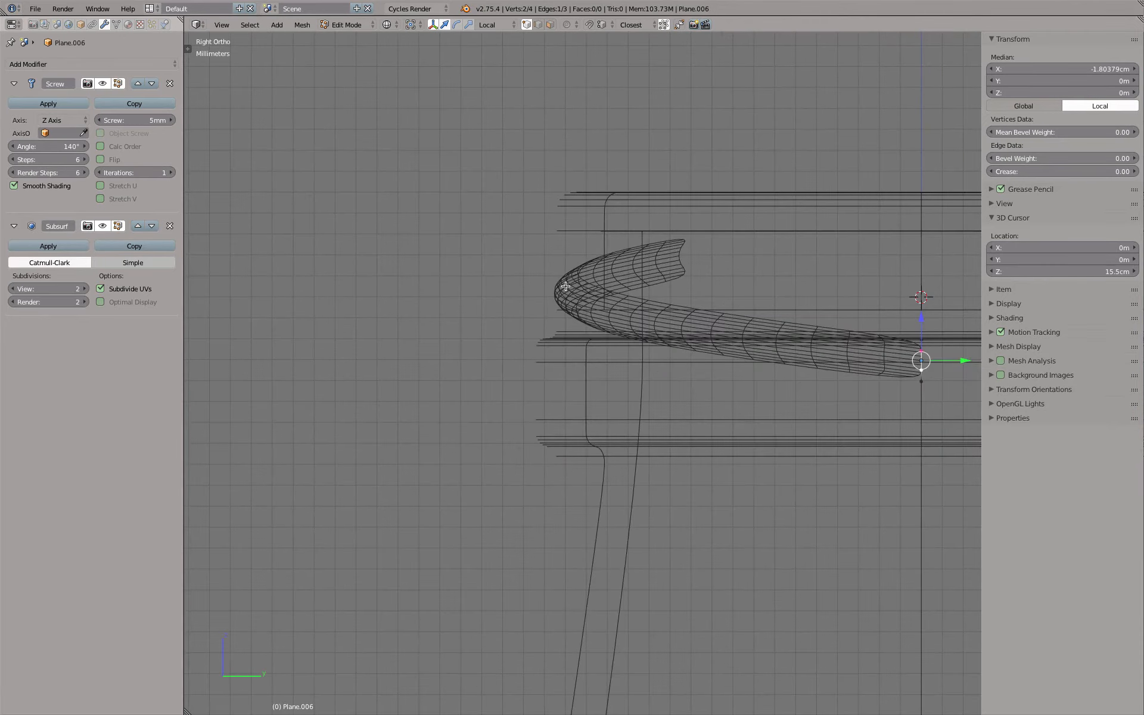
{"action": "key", "text": "KP_7"}
{"action": "scroll", "coordinate": [623, 306], "scroll_direction": "down", "scroll_amount": 3}
{"action": "key", "text": "z"}
{"action": "scroll", "coordinate": [687, 318], "scroll_direction": "up", "scroll_amount": 5}
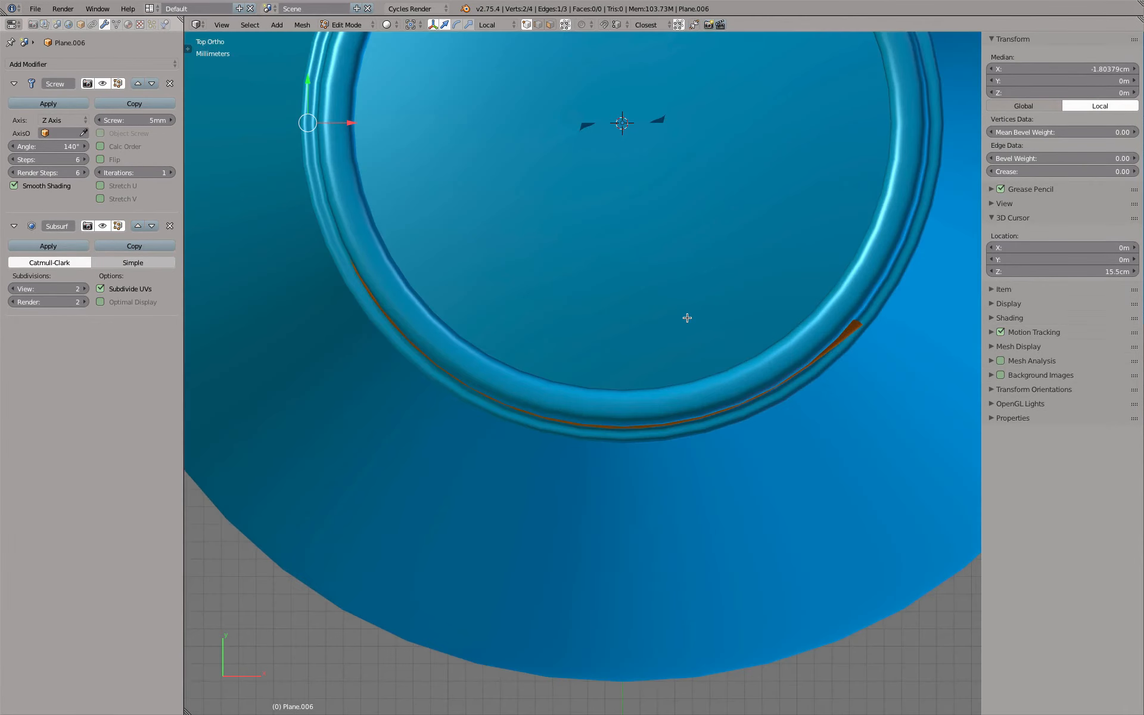
{"action": "scroll", "coordinate": [686, 317], "scroll_direction": "down", "scroll_amount": 2}
{"action": "scroll", "coordinate": [685, 316], "scroll_direction": "up", "scroll_amount": 3}
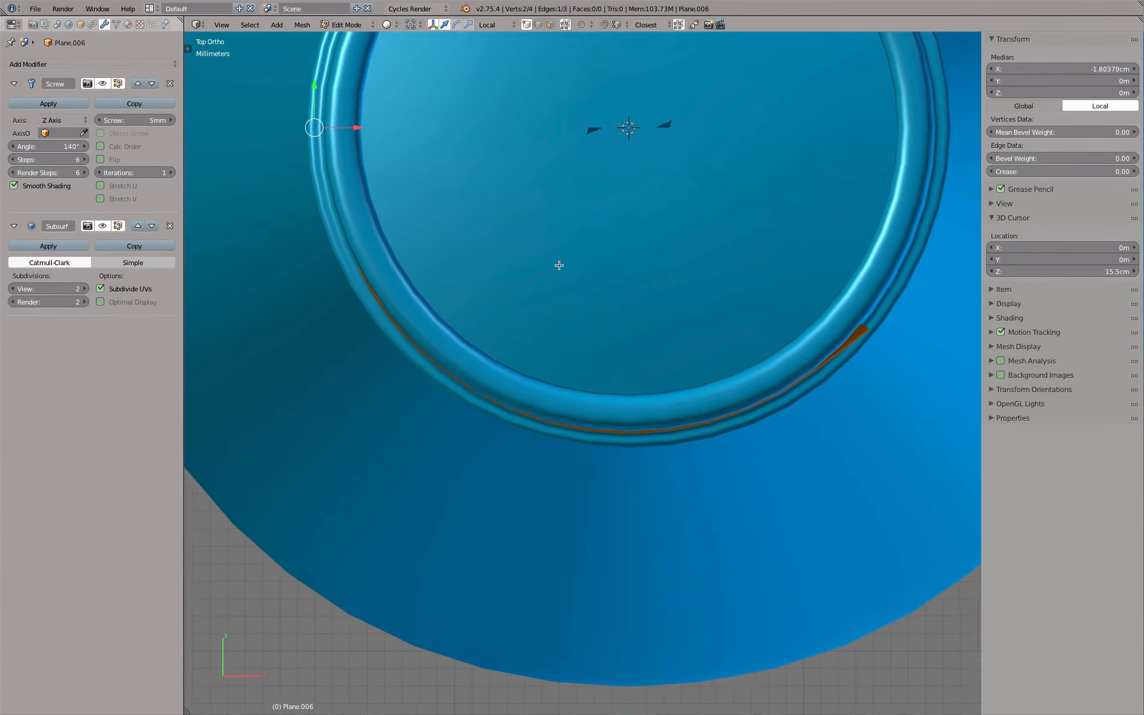
Select the entire thread profile and move it outward along its local X axis to a median of about -1.806 cm
{"action": "middle_click_drag", "start_coordinate": [526, 250], "coordinate": [587, 277], "text": "shift"}
{"action": "key", "text": "a"}
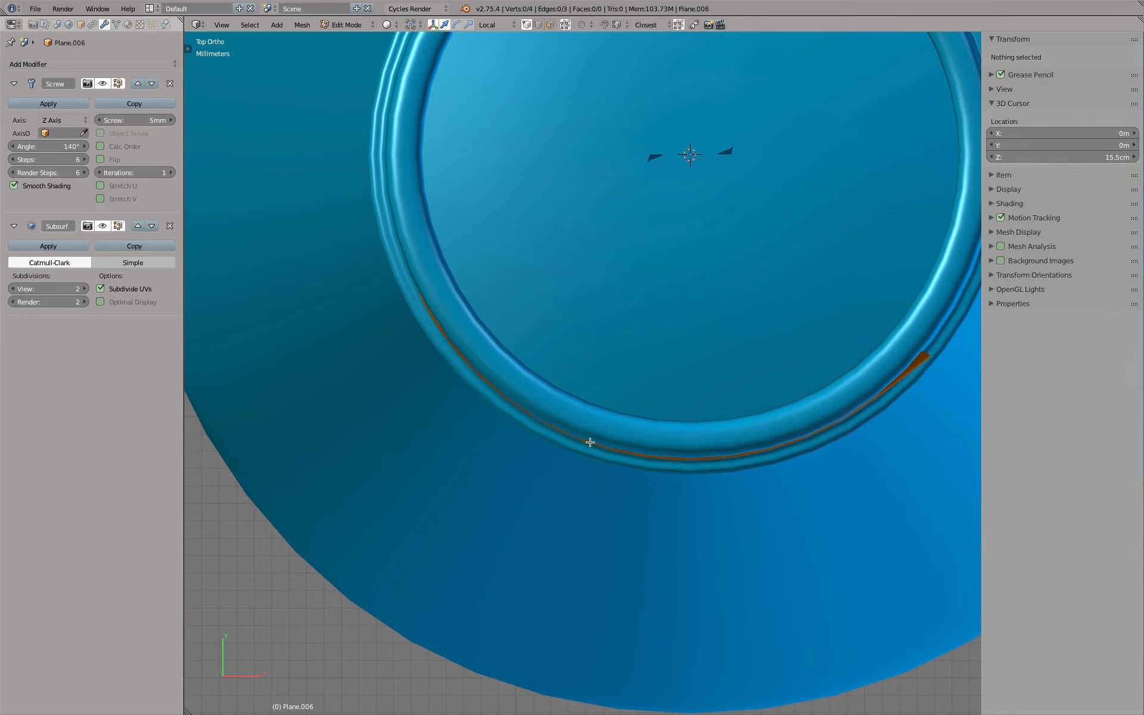
{"action": "key", "text": "z"}
{"action": "key", "text": "Tab"}
{"action": "key", "text": "Tab"}
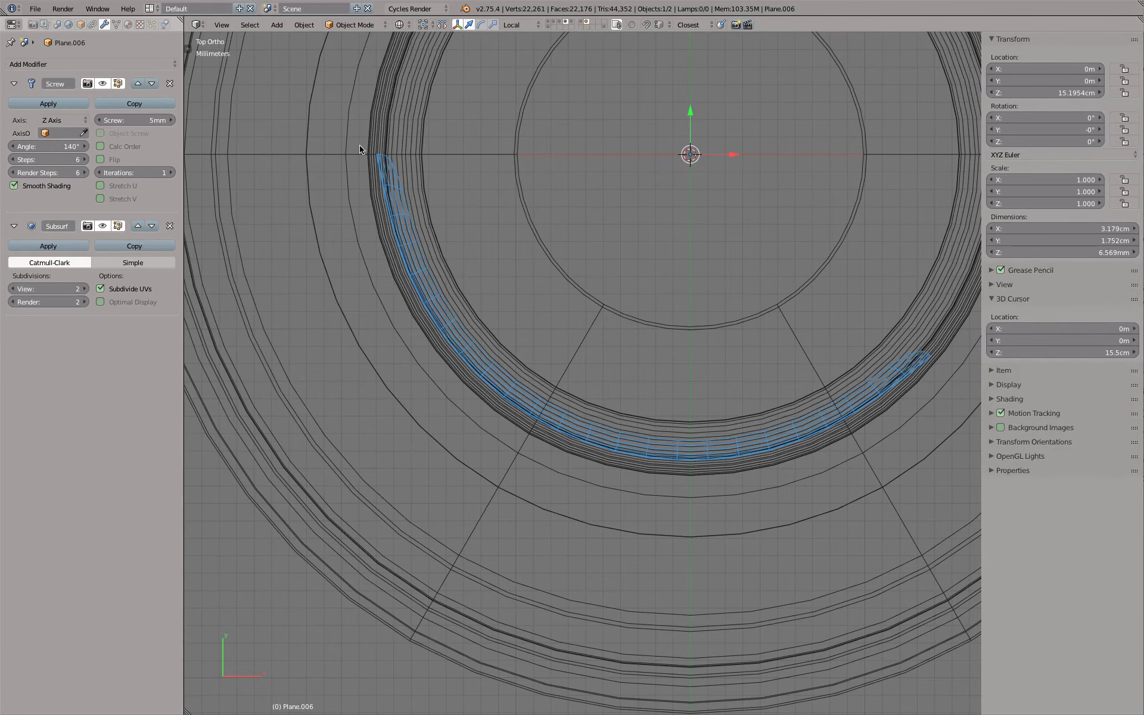
{"action": "key", "text": "a"}
{"action": "key", "text": "z"}
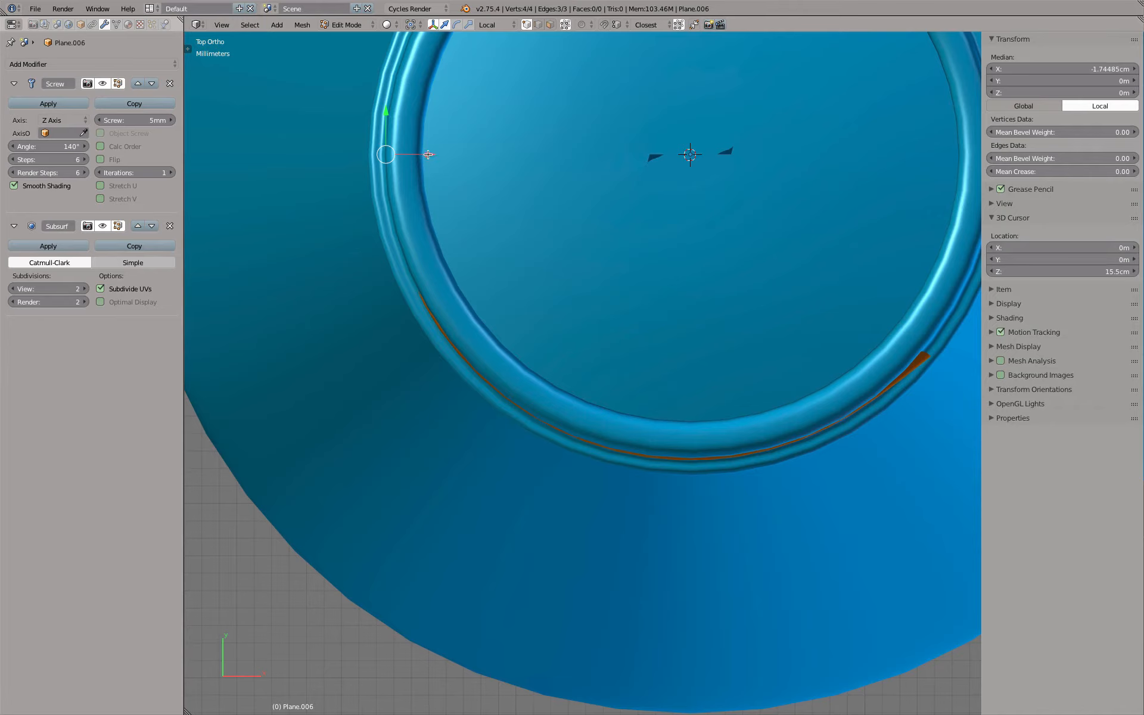
{"action": "left_click_drag", "start_coordinate": [428, 154], "coordinate": [419, 158]}
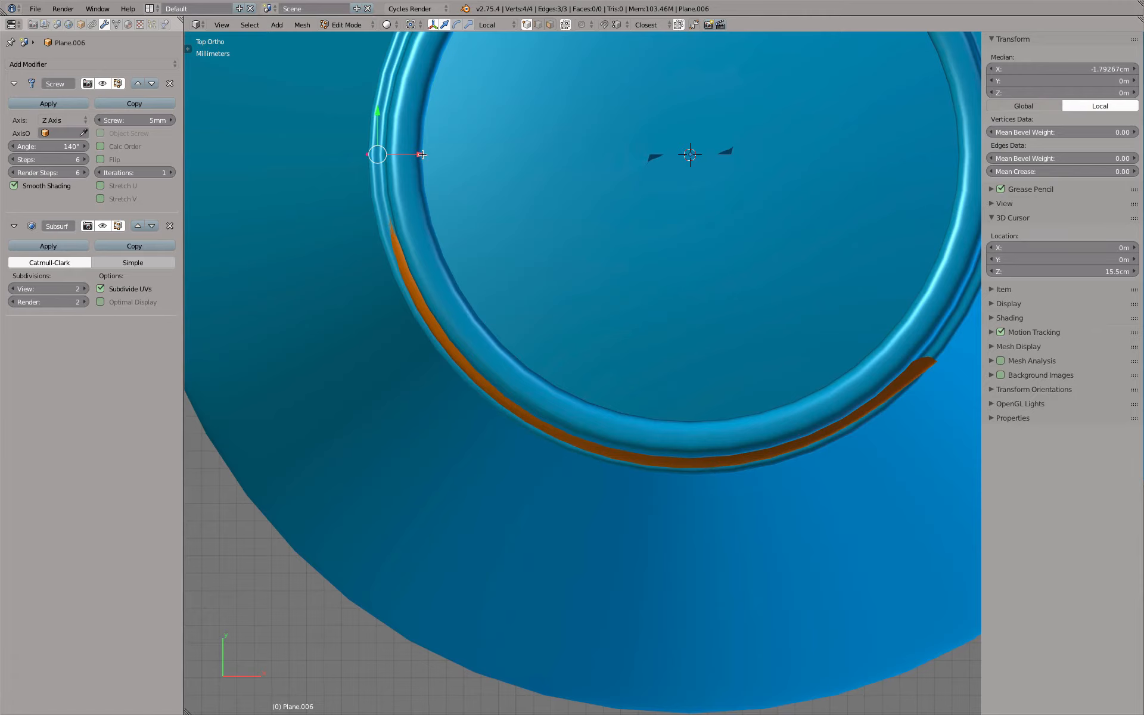
{"action": "left_click_drag", "start_coordinate": [422, 155], "coordinate": [417, 155]}
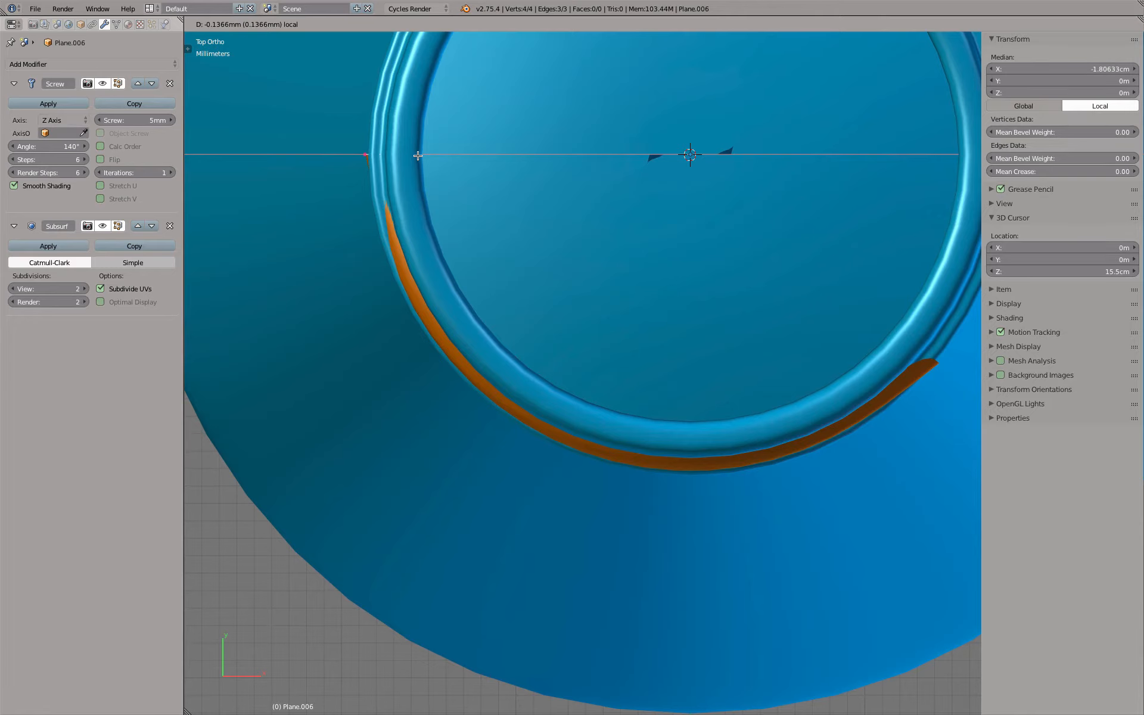
Check in the right view how far the shifted thread profile protrudes from the bottle neck
{"action": "left_click_drag", "start_coordinate": [418, 156], "coordinate": [419, 156]}
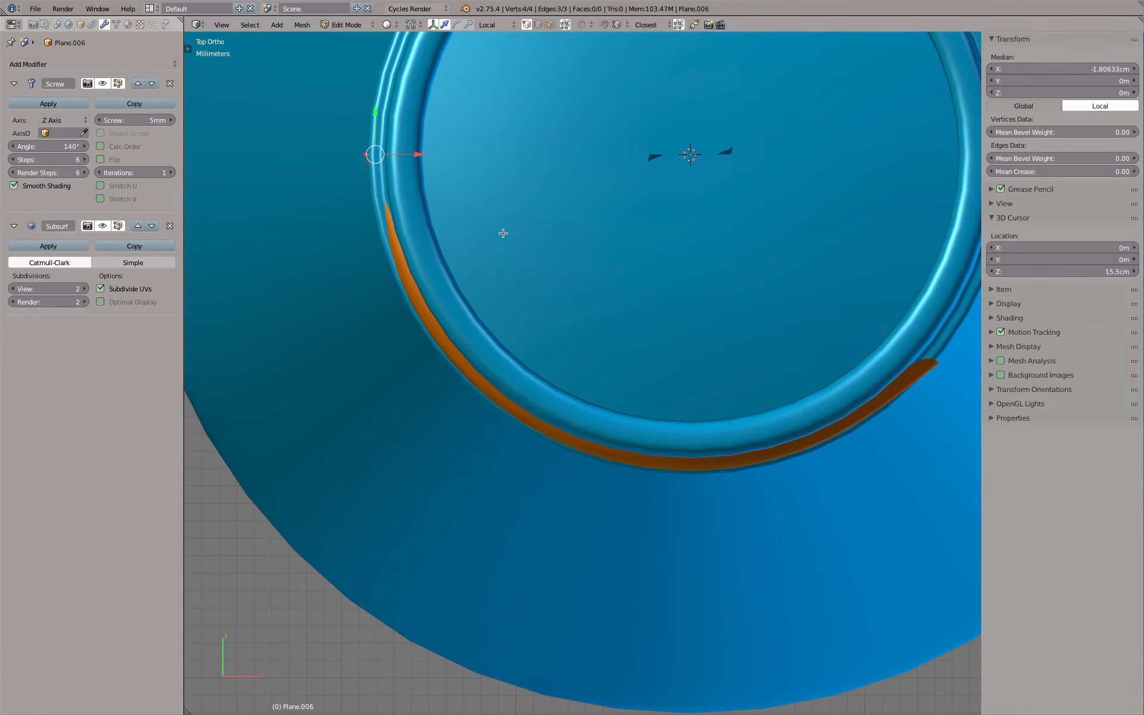
{"action": "key", "text": "KP_3"}
{"action": "scroll", "coordinate": [621, 276], "scroll_direction": "up", "scroll_amount": 5}
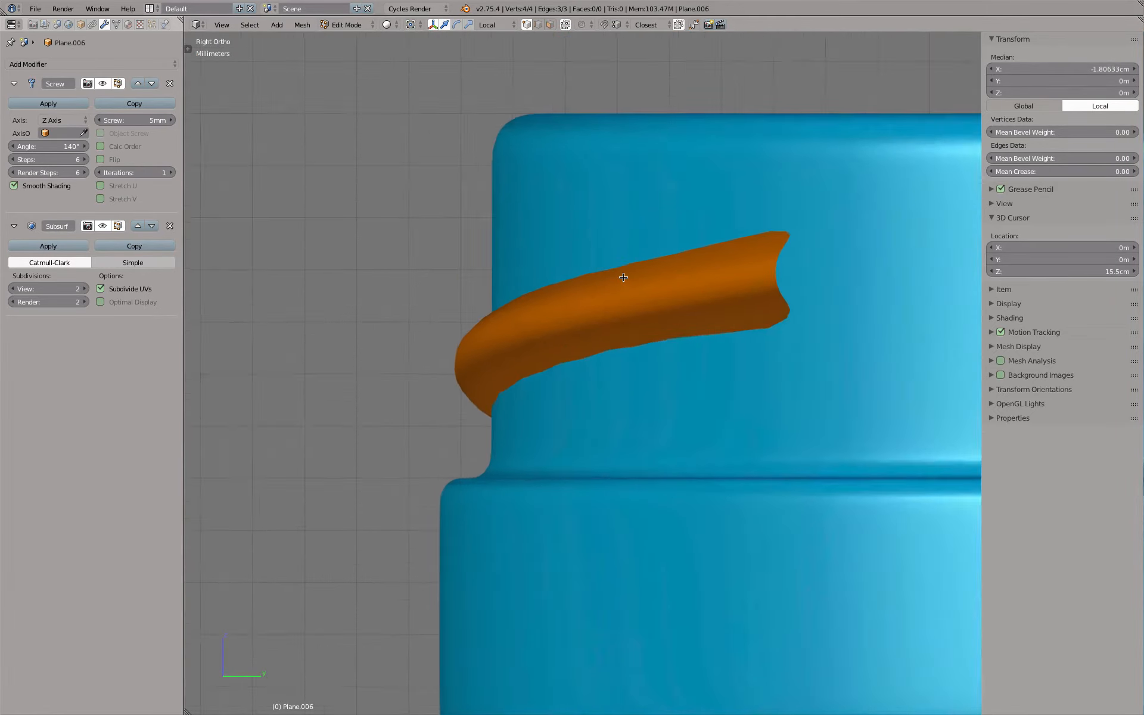
{"action": "scroll", "coordinate": [444, 349], "scroll_direction": "up", "scroll_amount": 5}
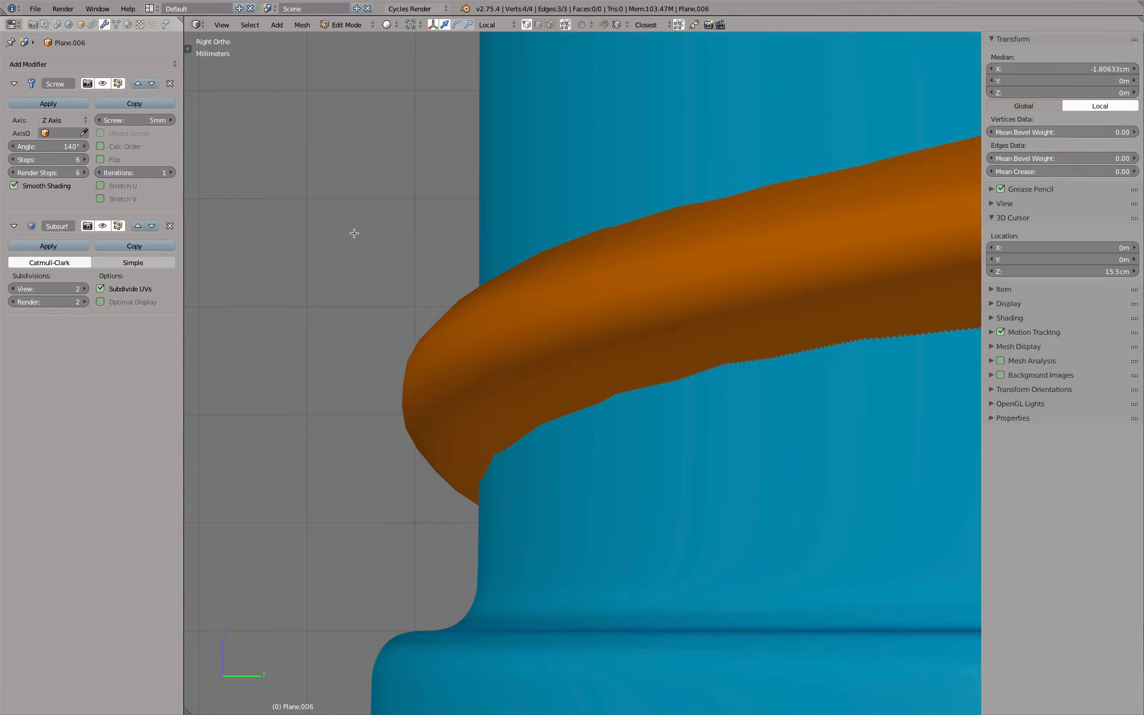
{"action": "key", "text": "g"}
{"action": "key", "text": "x"}
{"action": "key", "text": "x"}
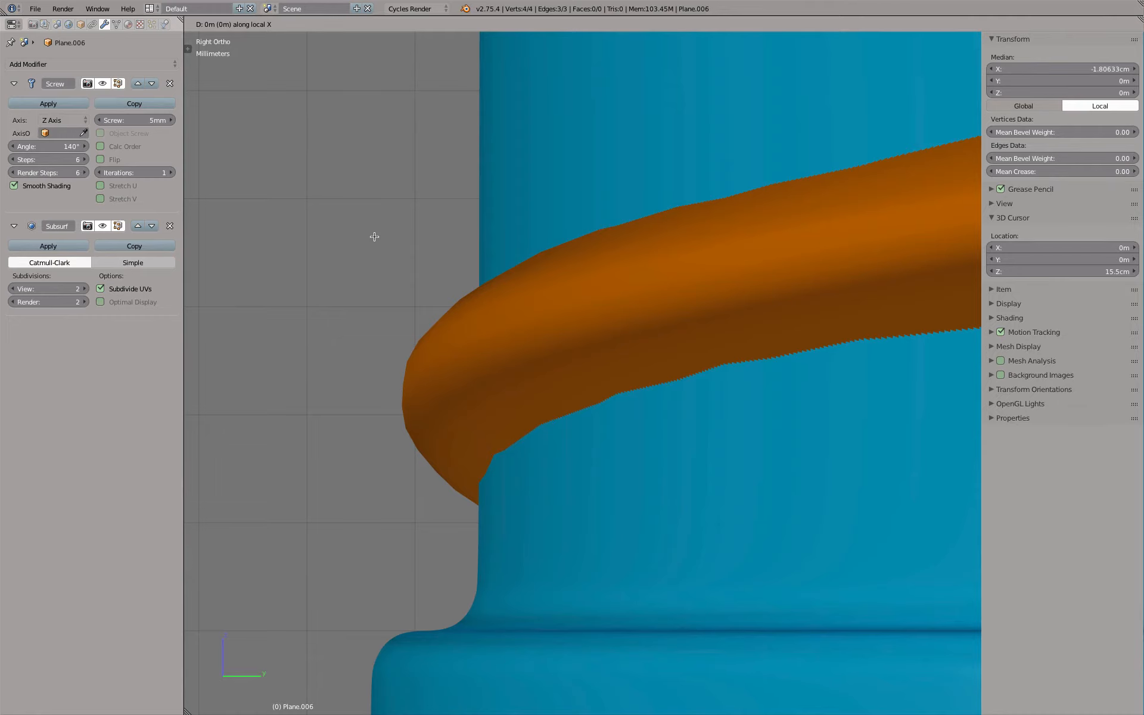
{"action": "right_click", "coordinate": [362, 231]}
{"action": "scroll", "coordinate": [362, 231], "scroll_direction": "down", "scroll_amount": 5}
{"action": "middle_click_drag", "start_coordinate": [363, 239], "coordinate": [432, 292]}
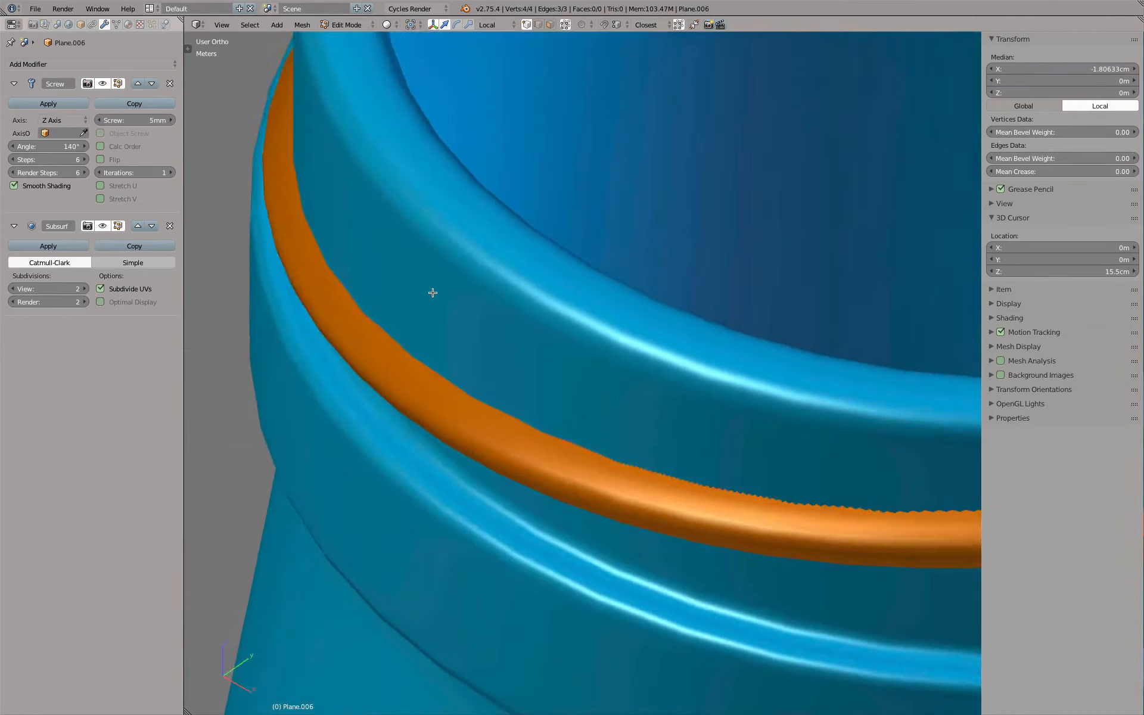
{"action": "scroll", "coordinate": [432, 291], "scroll_direction": "down", "scroll_amount": 6}
{"action": "key", "text": "g"}
{"action": "key", "text": "x"}
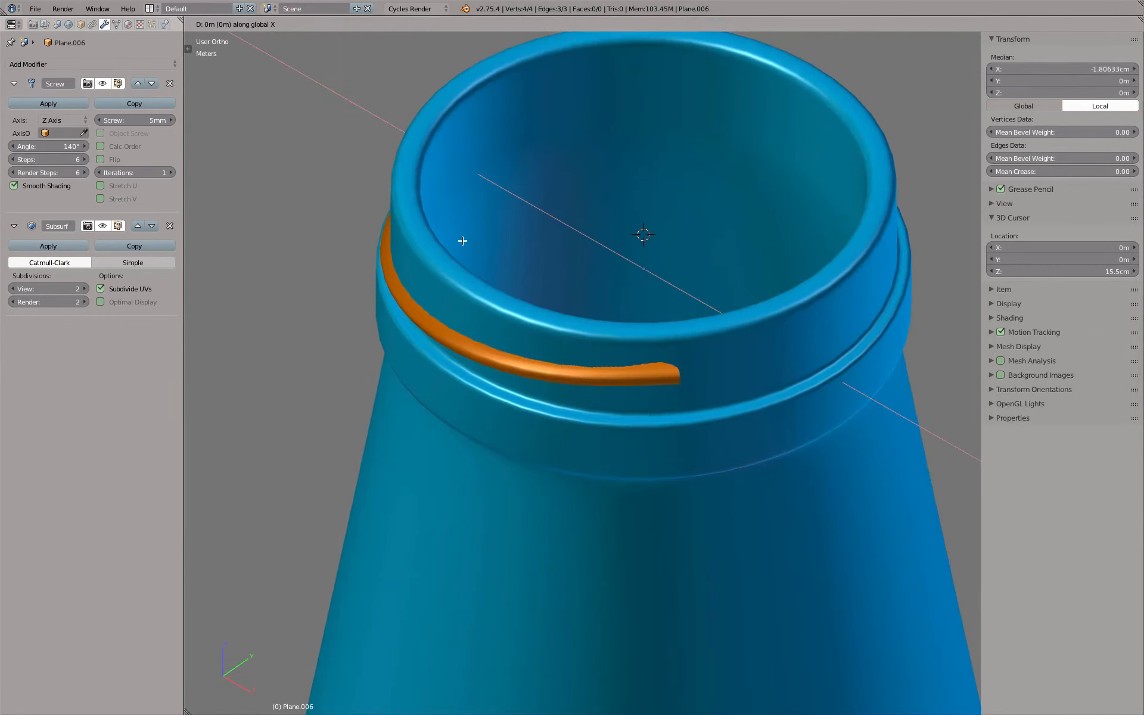
{"action": "key", "text": "x"}
{"action": "right_click", "coordinate": [468, 243]}
{"action": "key", "text": "KP_1"}
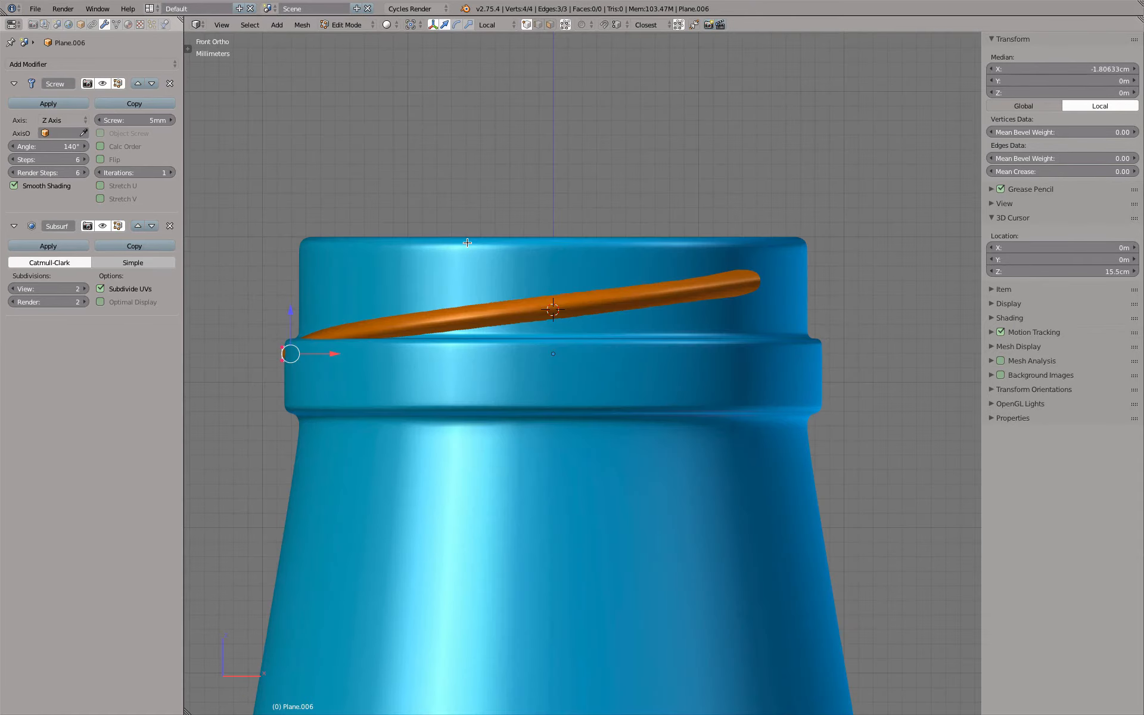
{"action": "key", "text": "KP_3"}
{"action": "scroll", "coordinate": [465, 250], "scroll_direction": "up", "scroll_amount": 8}
{"action": "key", "text": "g"}
{"action": "key", "text": "x"}
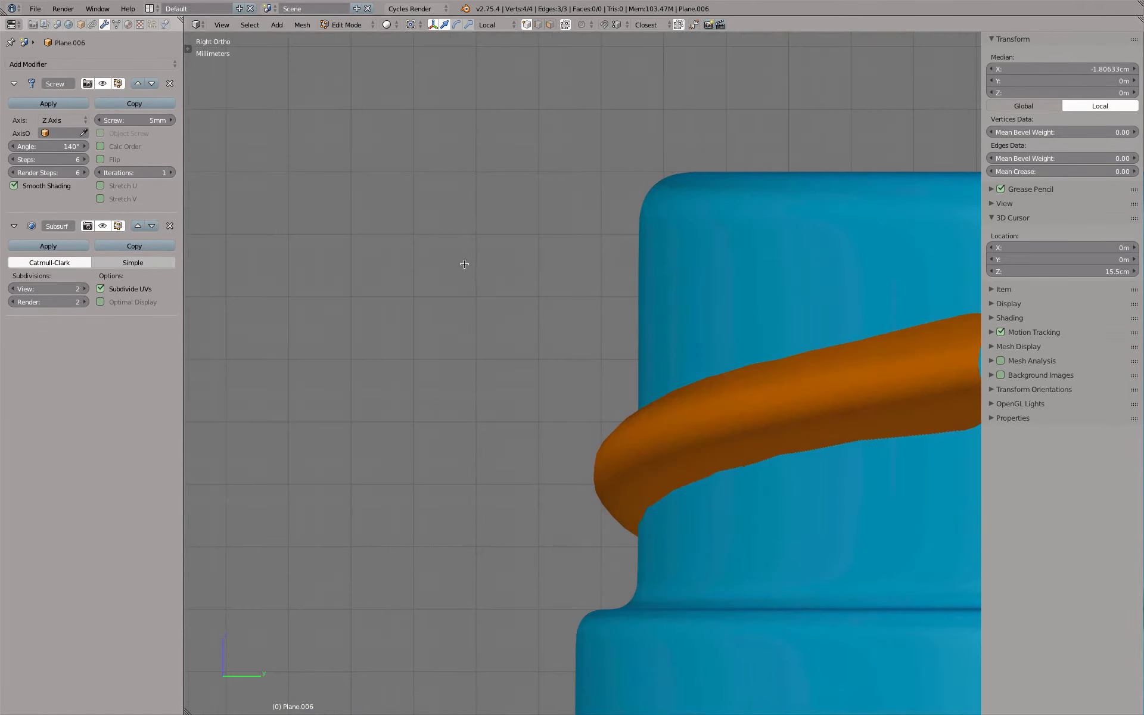
{"action": "key", "text": "x"}
{"action": "right_click", "coordinate": [481, 267]}
{"action": "scroll", "coordinate": [485, 269], "scroll_direction": "down", "scroll_amount": 3}
{"action": "middle_click_drag", "start_coordinate": [486, 268], "coordinate": [490, 269]}
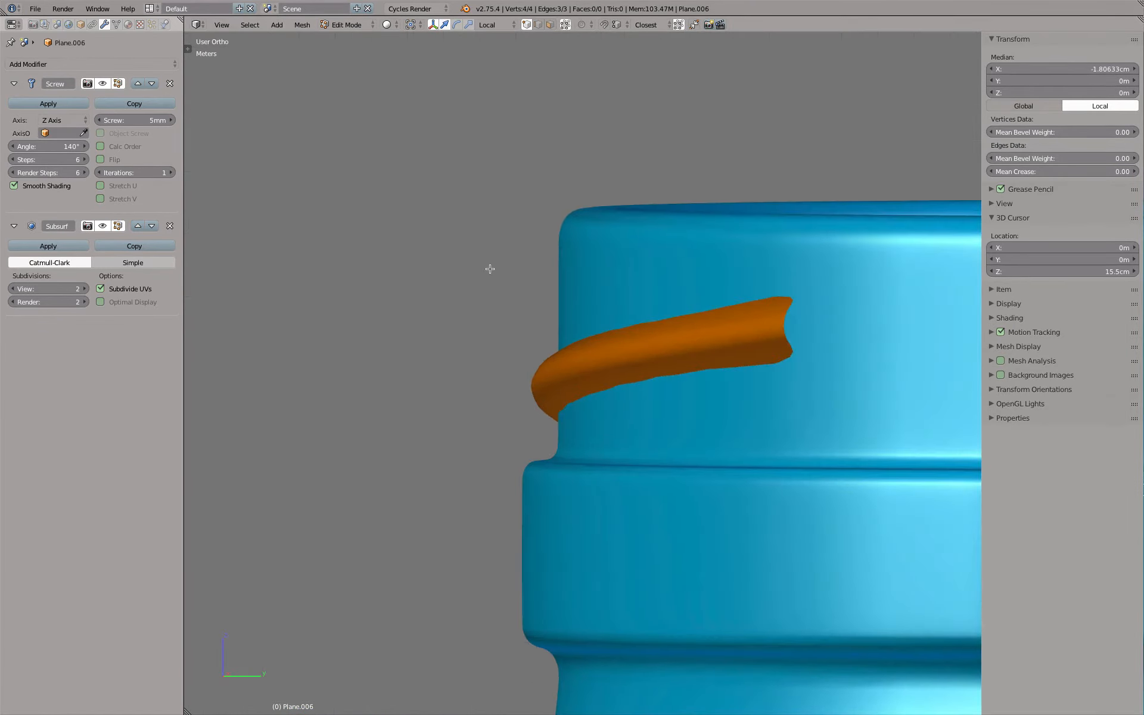
Move the thread profile along its local X axis in the top view to a median of about -1.794 cm
{"action": "key", "text": "KP_1"}
{"action": "key", "text": "KP_3"}
{"action": "key", "text": "KP_7"}
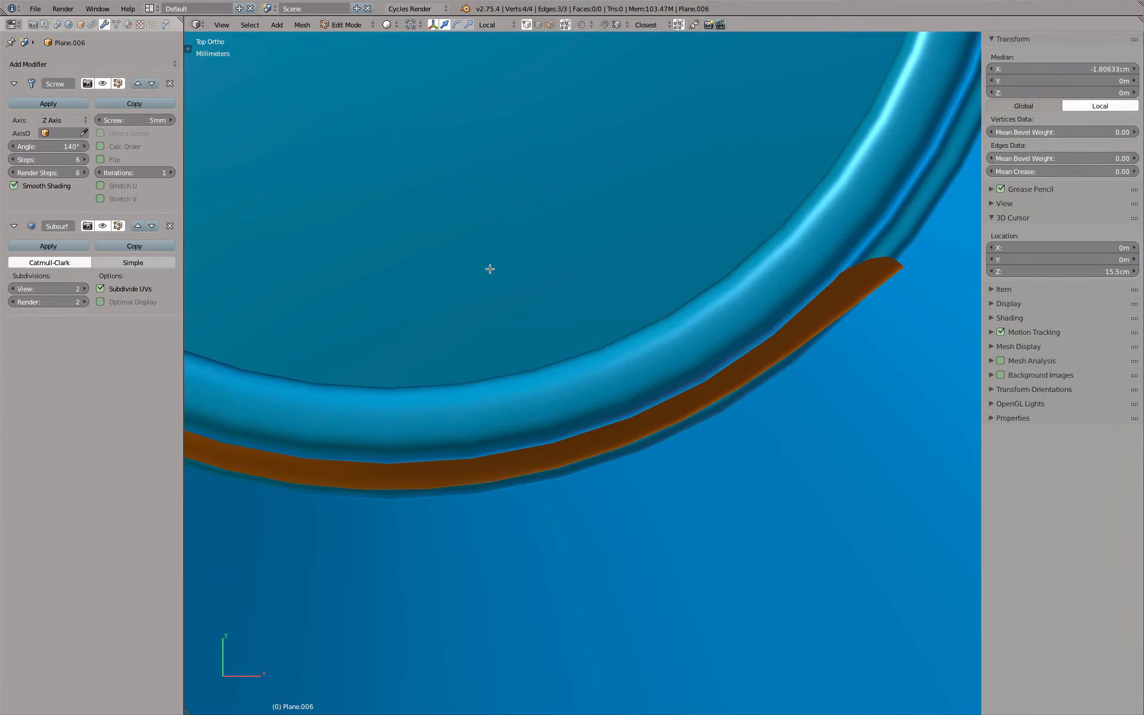
{"action": "scroll", "coordinate": [482, 372], "scroll_direction": "down", "scroll_amount": 5}
{"action": "middle_click_drag", "start_coordinate": [290, 209], "coordinate": [415, 266], "text": "shift"}
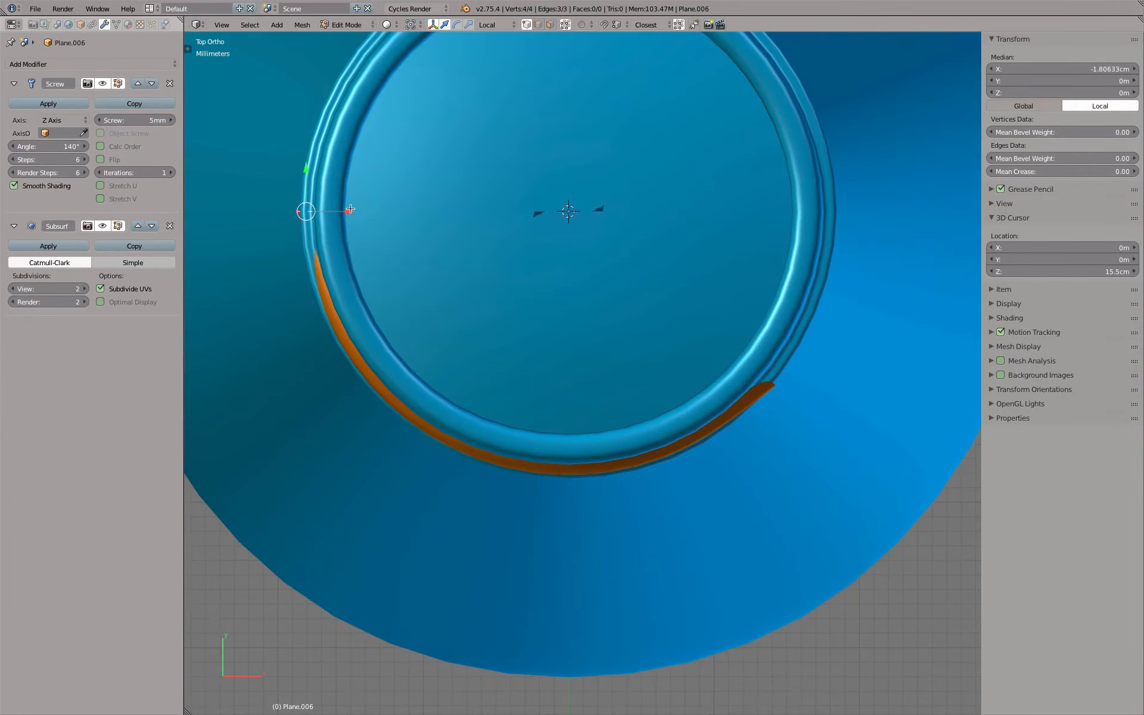
{"action": "left_click_drag", "start_coordinate": [351, 211], "coordinate": [353, 213]}
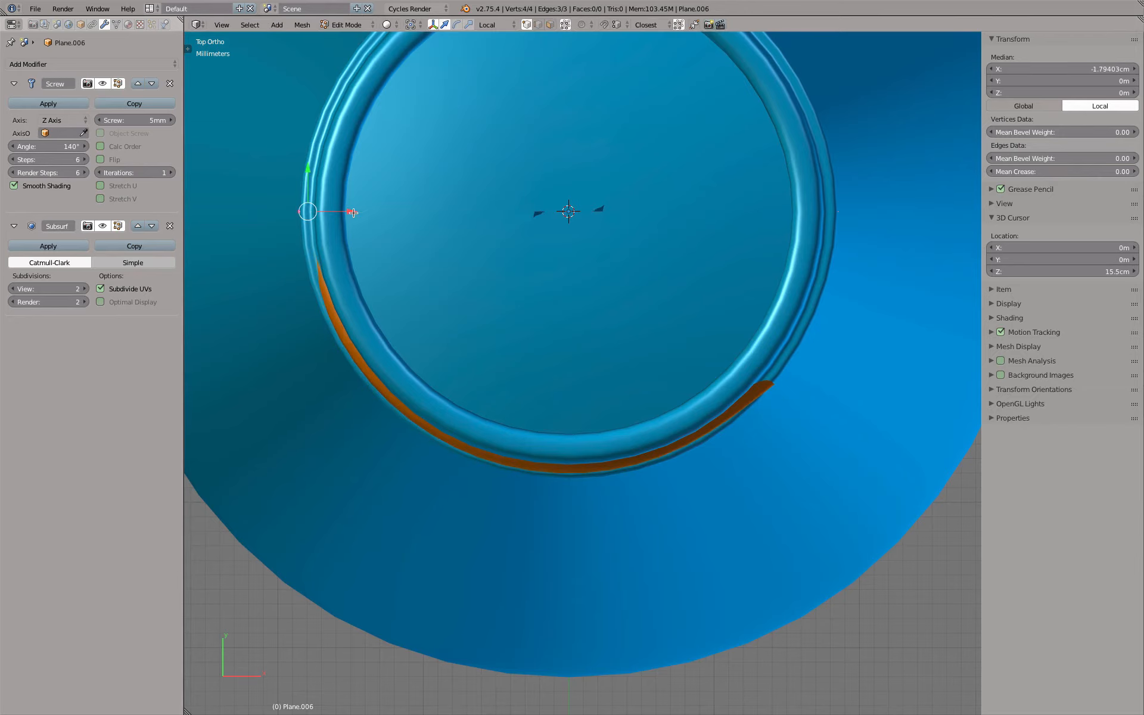
Set the thread's Subdivision Surface view level to 3 and check its smoothness against the neck
{"action": "key", "text": "KP_3"}
{"action": "scroll", "coordinate": [542, 370], "scroll_direction": "up", "scroll_amount": 5}
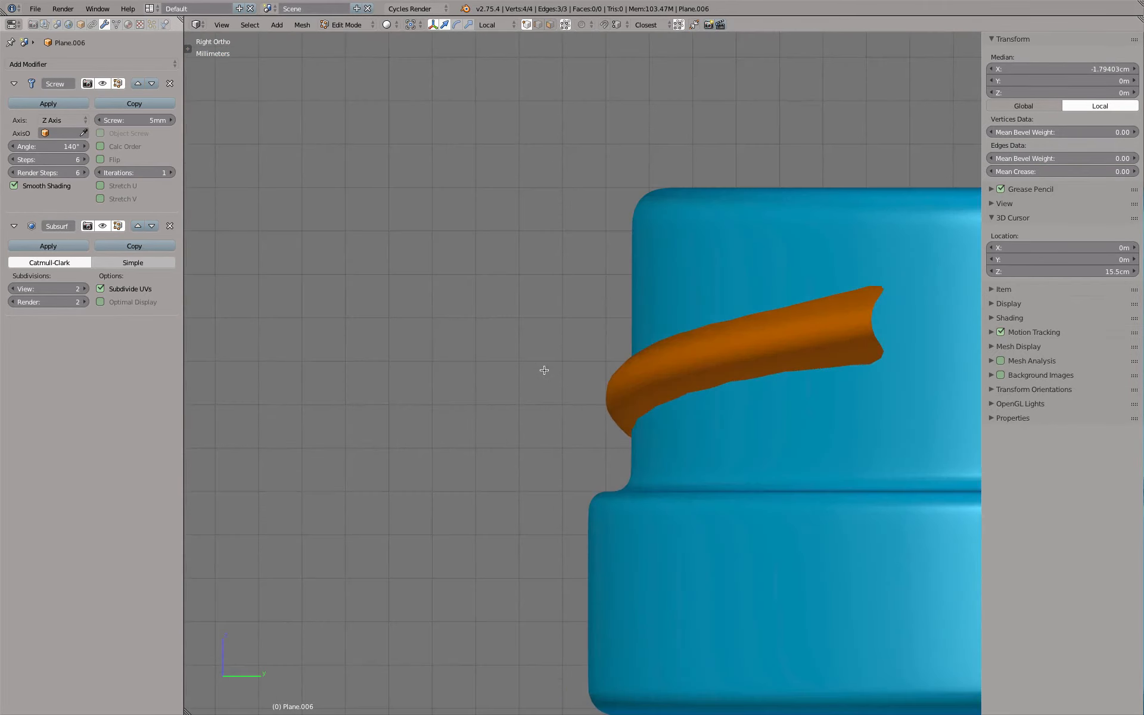
{"action": "scroll", "coordinate": [603, 401], "scroll_direction": "up", "scroll_amount": 3}
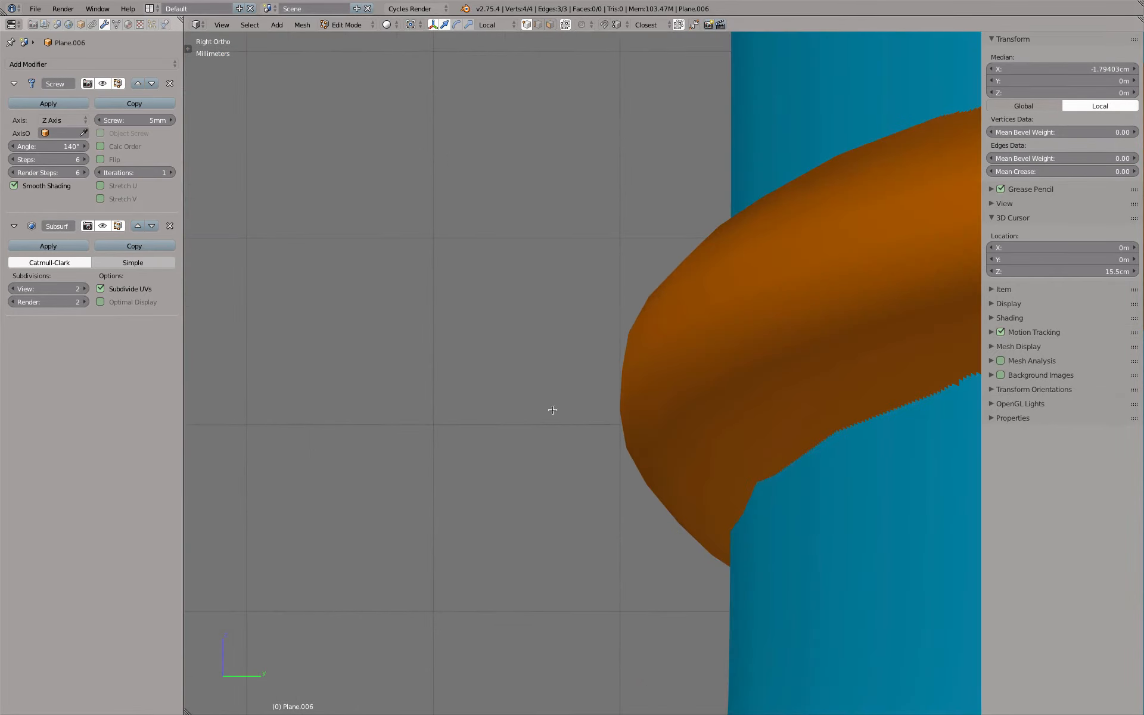
{"action": "left_click", "coordinate": [84, 288]}
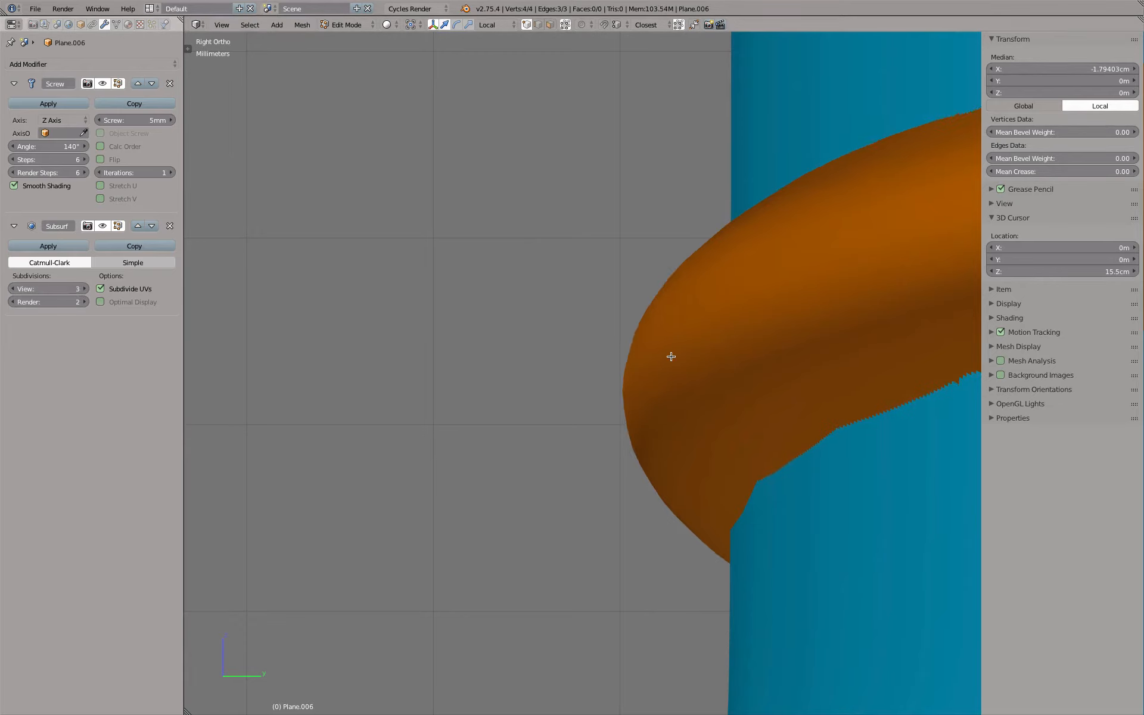
{"action": "scroll", "coordinate": [671, 357], "scroll_direction": "down", "scroll_amount": 2}
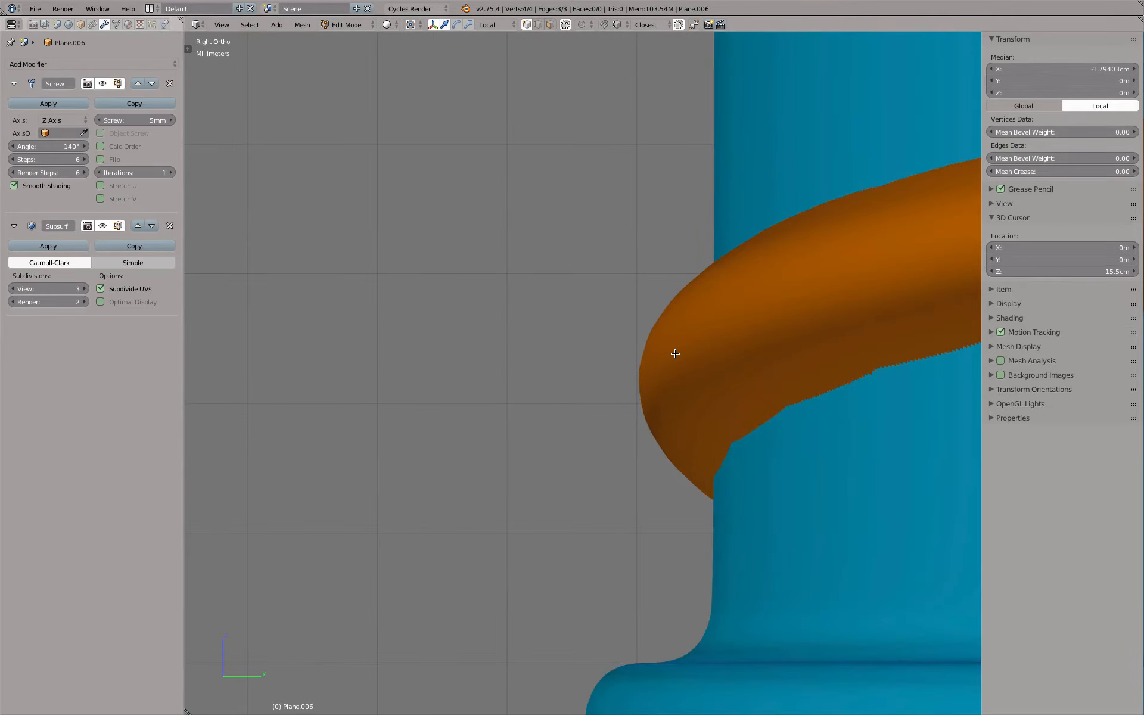
{"action": "scroll", "coordinate": [674, 351], "scroll_direction": "down", "scroll_amount": 4}
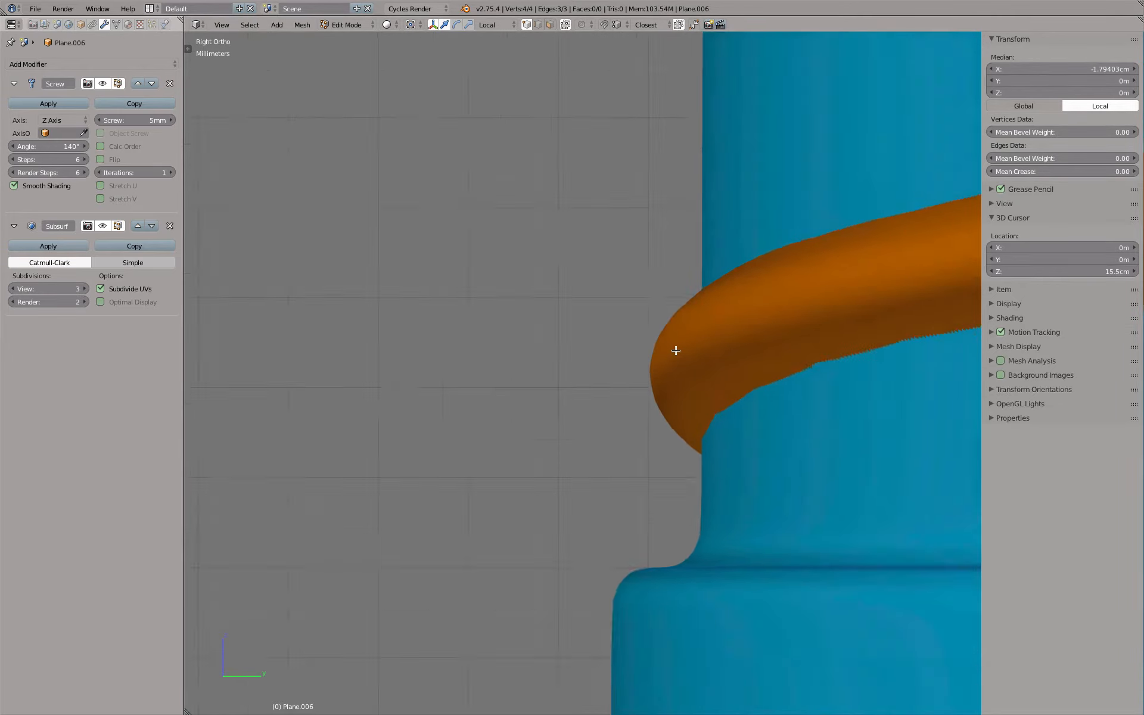
{"action": "middle_click_drag", "start_coordinate": [610, 330], "coordinate": [745, 344]}
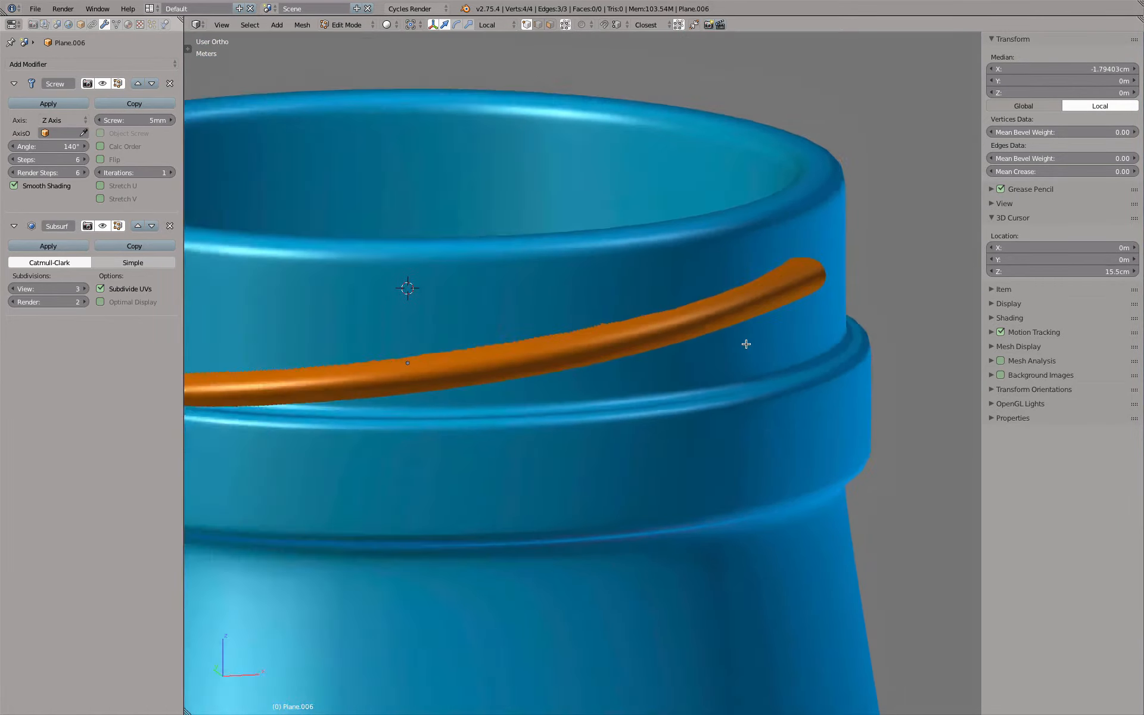
{"action": "scroll", "coordinate": [746, 344], "scroll_direction": "down", "scroll_amount": 5}
{"action": "scroll", "coordinate": [720, 337], "scroll_direction": "up", "scroll_amount": 4}
Return to Object Mode, duplicate the thread in place and move the duplicate to a separate layer
{"action": "key", "text": "Tab"}
{"action": "scroll", "coordinate": [560, 277], "scroll_direction": "down", "scroll_amount": 3}
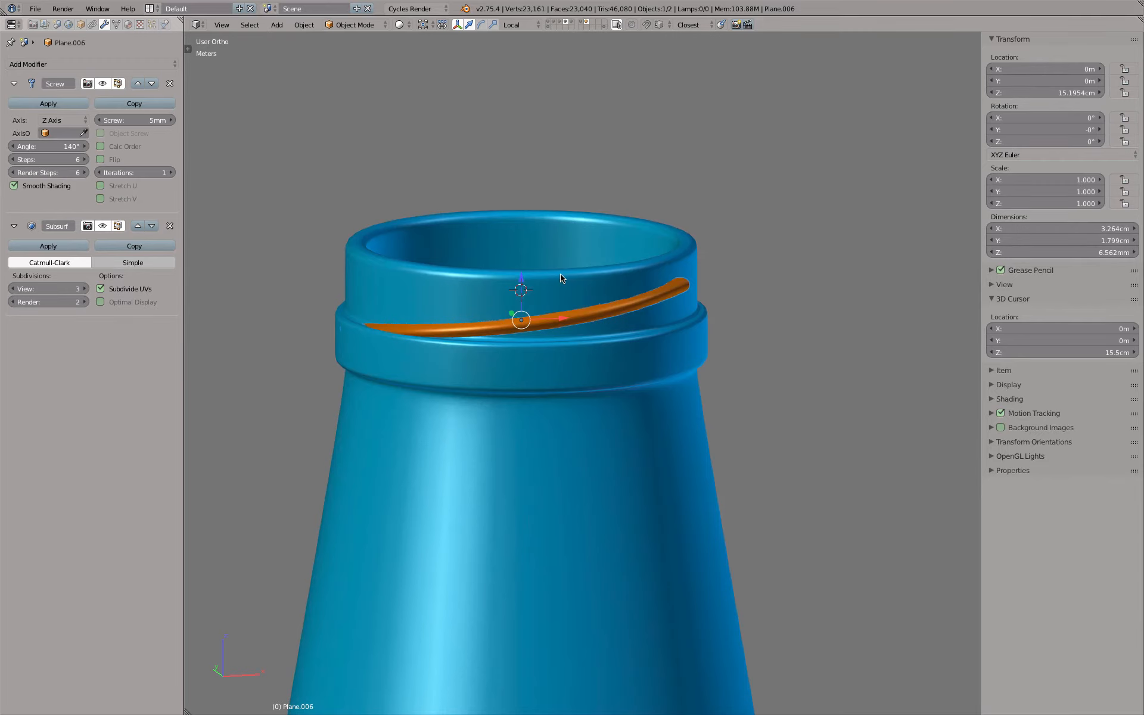
{"action": "key", "text": "shift+d"}
{"action": "key", "text": "Escape"}
{"action": "key", "text": "m"}
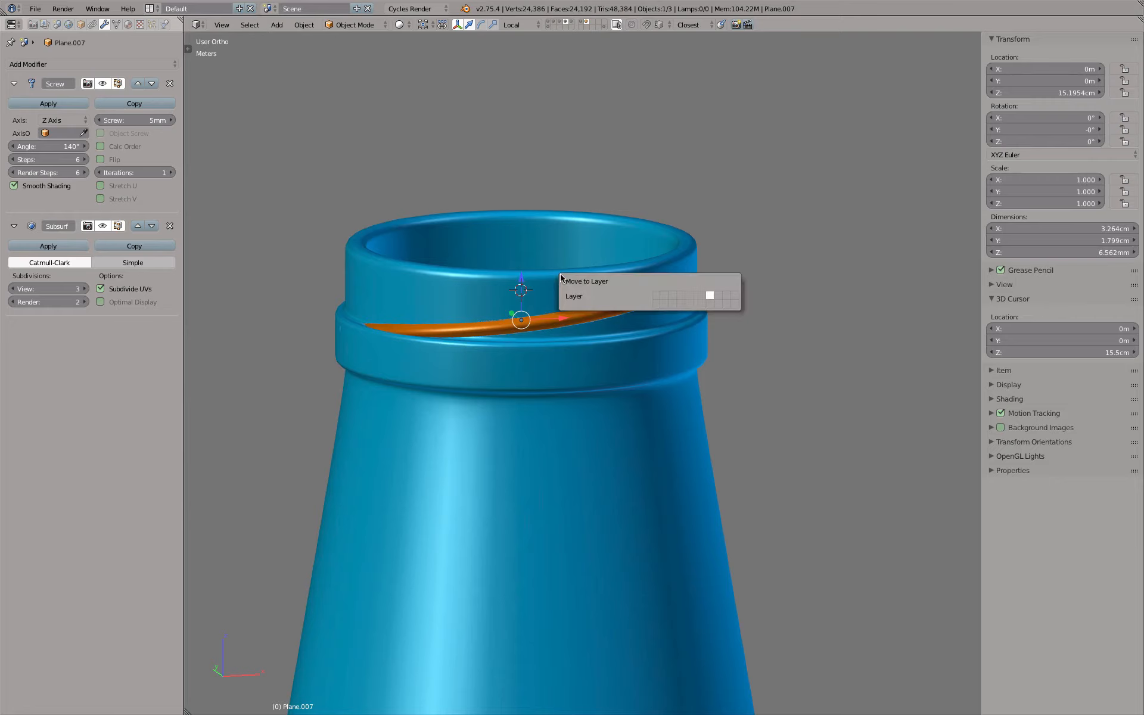
{"action": "left_click", "coordinate": [711, 305]}
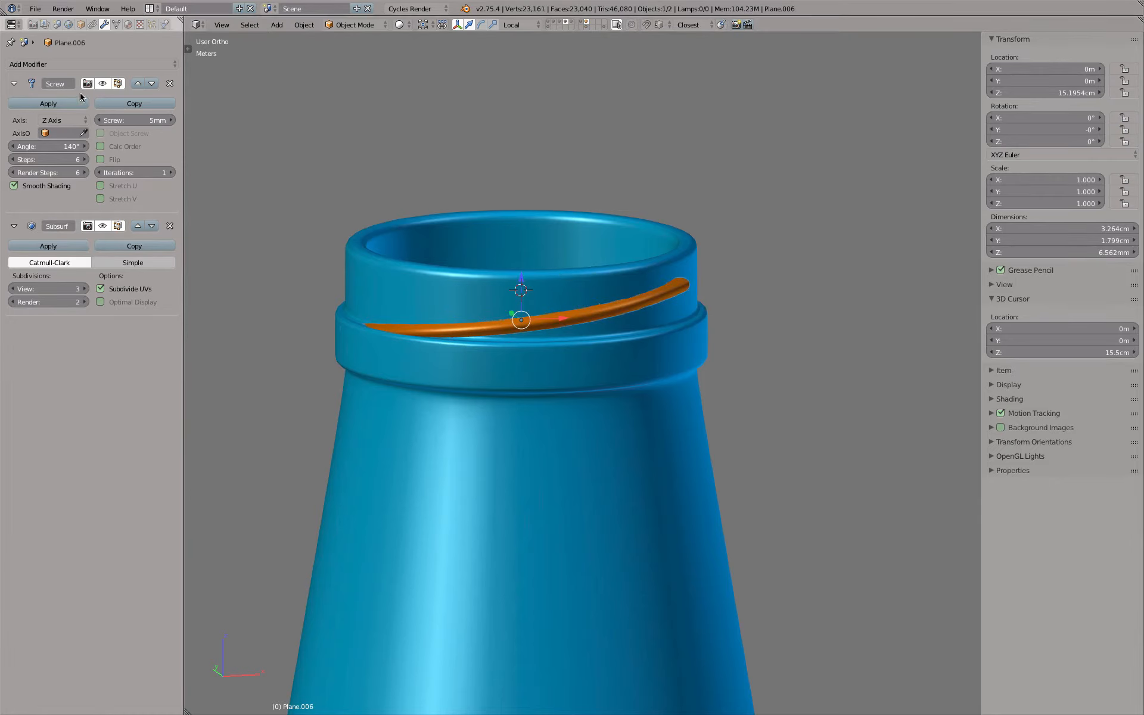
Apply the Screw modifier on the original thread and open its mesh in Edit Mode
{"action": "left_click", "coordinate": [48, 104]}
{"action": "scroll", "coordinate": [646, 301], "scroll_direction": "up", "scroll_amount": 4}
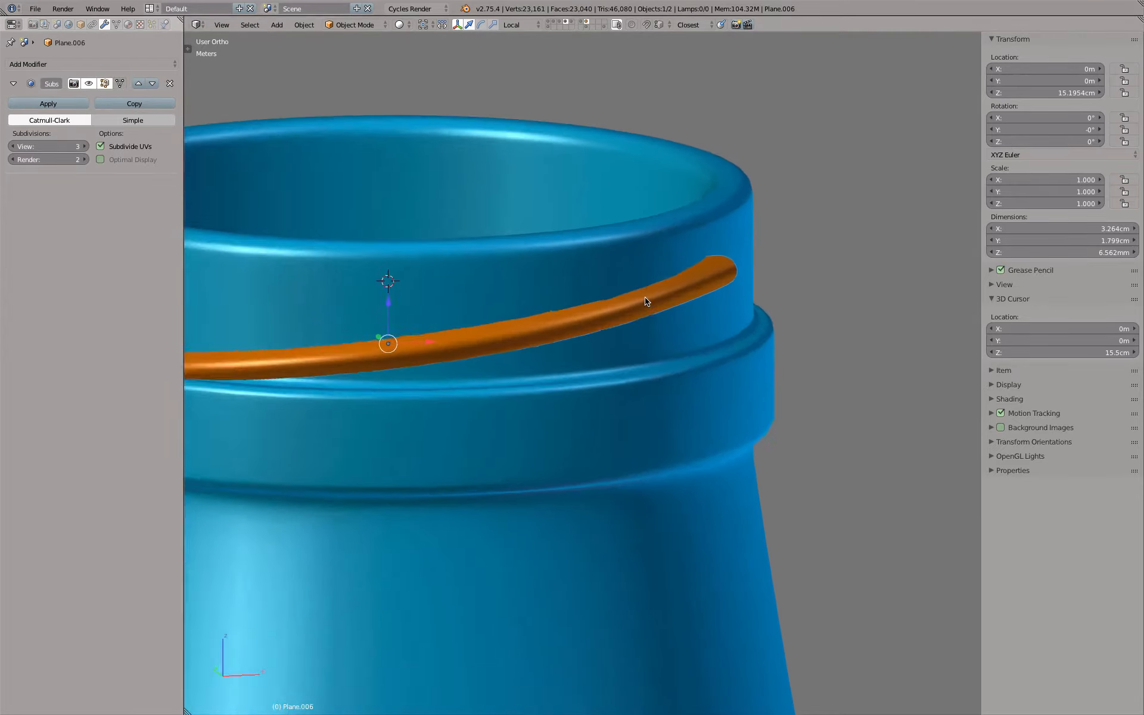
{"action": "scroll", "coordinate": [451, 287], "scroll_direction": "down", "scroll_amount": 3}
{"action": "middle_click_drag", "start_coordinate": [451, 286], "coordinate": [447, 316]}
{"action": "key", "text": "Tab"}
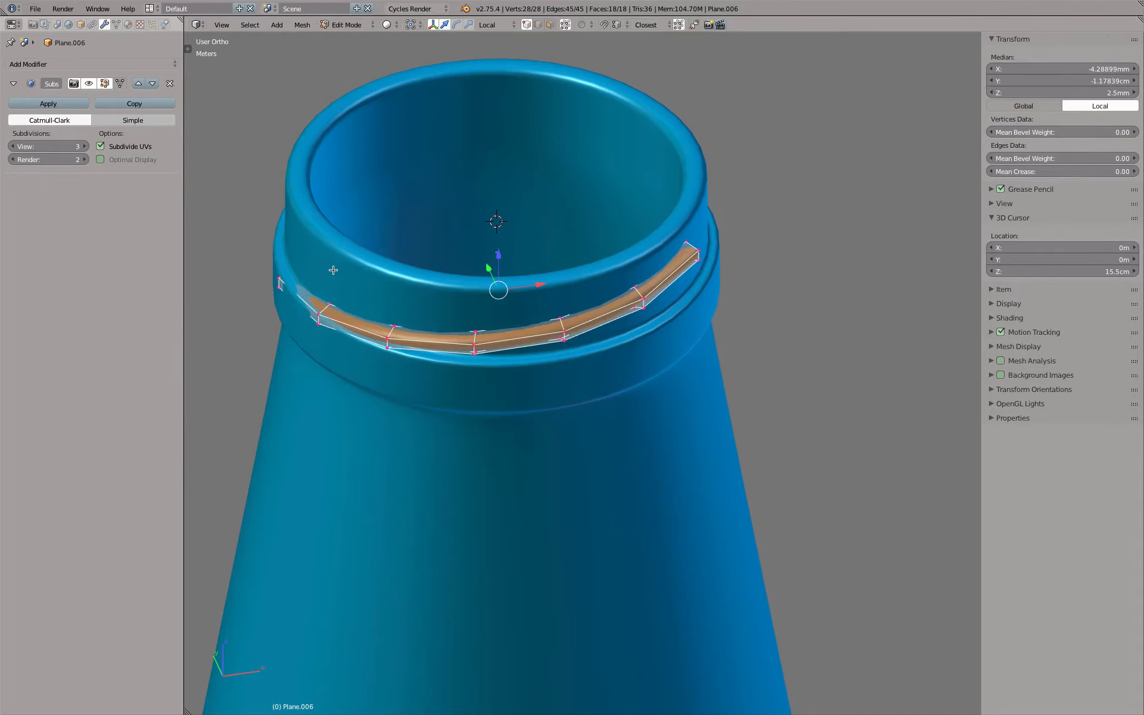
Box-select the profile at the thread's lower end in wireframe display
{"action": "middle_click_drag", "start_coordinate": [320, 275], "coordinate": [482, 309], "text": "shift"}
{"action": "key", "text": "z"}
{"action": "scroll", "coordinate": [482, 309], "scroll_direction": "up", "scroll_amount": 4}
{"action": "key", "text": "a"}
{"action": "key", "text": "b"}
{"action": "left_click_drag", "start_coordinate": [364, 273], "coordinate": [465, 311]}
Examine the thread's lower end against the neck in shaded display, in both Object Mode and Edit Mode
{"action": "key", "text": "z"}
{"action": "key", "text": "Tab"}
{"action": "scroll", "coordinate": [466, 311], "scroll_direction": "down", "scroll_amount": 5}
{"action": "middle_click_drag", "start_coordinate": [740, 370], "coordinate": [560, 435], "text": "shift"}
{"action": "scroll", "coordinate": [713, 373], "scroll_direction": "up", "scroll_amount": 5}
{"action": "key", "text": "Tab"}
{"action": "middle_click_drag", "start_coordinate": [694, 326], "coordinate": [670, 312]}
{"action": "scroll", "coordinate": [670, 313], "scroll_direction": "down", "scroll_amount": 5}
{"action": "middle_click_drag", "start_coordinate": [536, 255], "coordinate": [679, 412]}
{"action": "scroll", "coordinate": [679, 412], "scroll_direction": "up", "scroll_amount": 5}
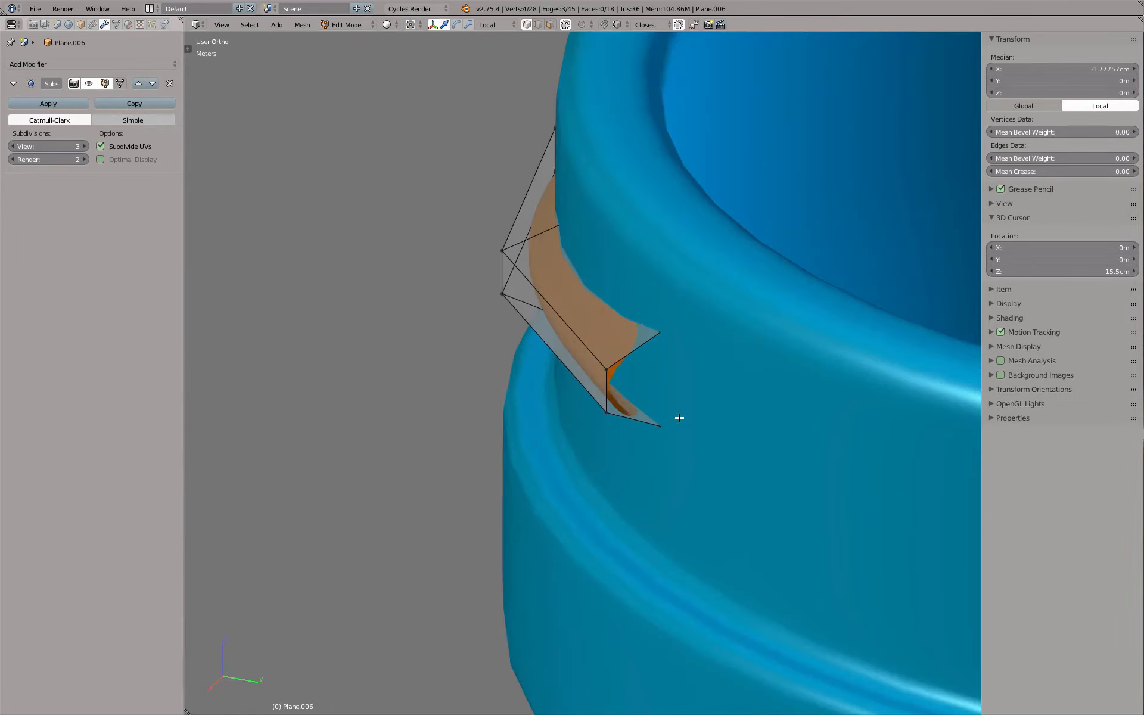
In edge selection, select the thread's lengthwise edge loops and end profiles, set their mean crease to 1.00, and check the shape
{"action": "scroll", "coordinate": [680, 413], "scroll_direction": "down", "scroll_amount": 5}
{"action": "left_click", "coordinate": [537, 25]}
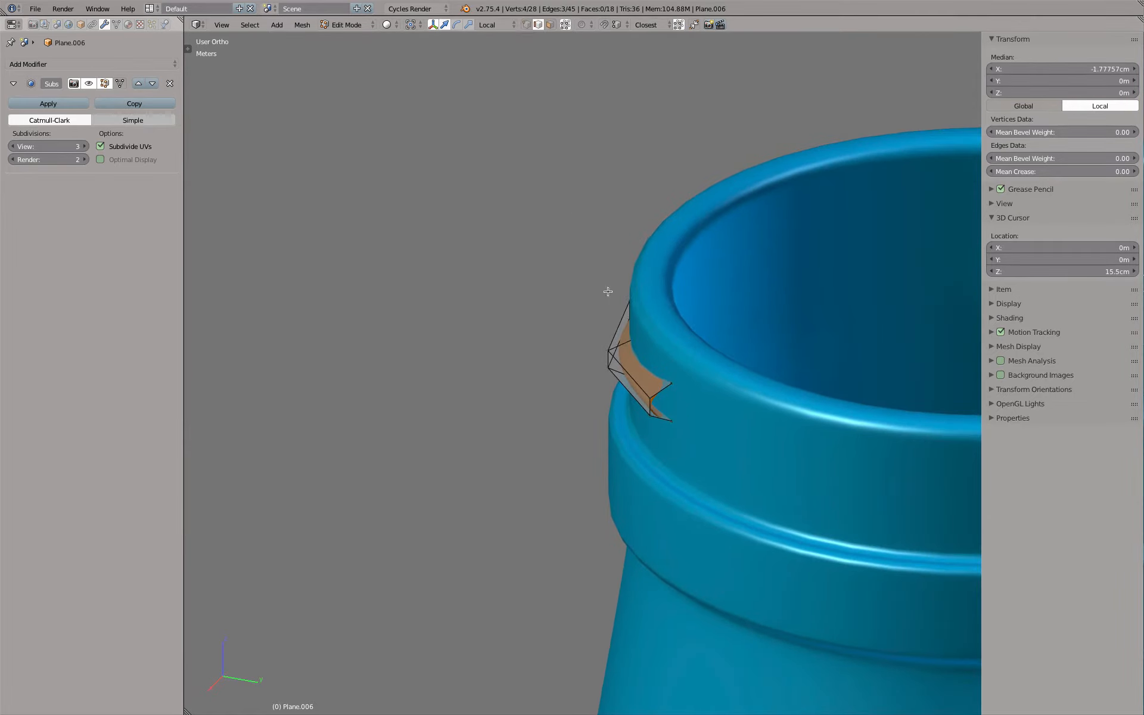
{"action": "scroll", "coordinate": [608, 292], "scroll_direction": "up", "scroll_amount": 2}
{"action": "left_click", "coordinate": [622, 379], "text": "alt"}
{"action": "right_click", "coordinate": [683, 381], "text": "alt+shift"}
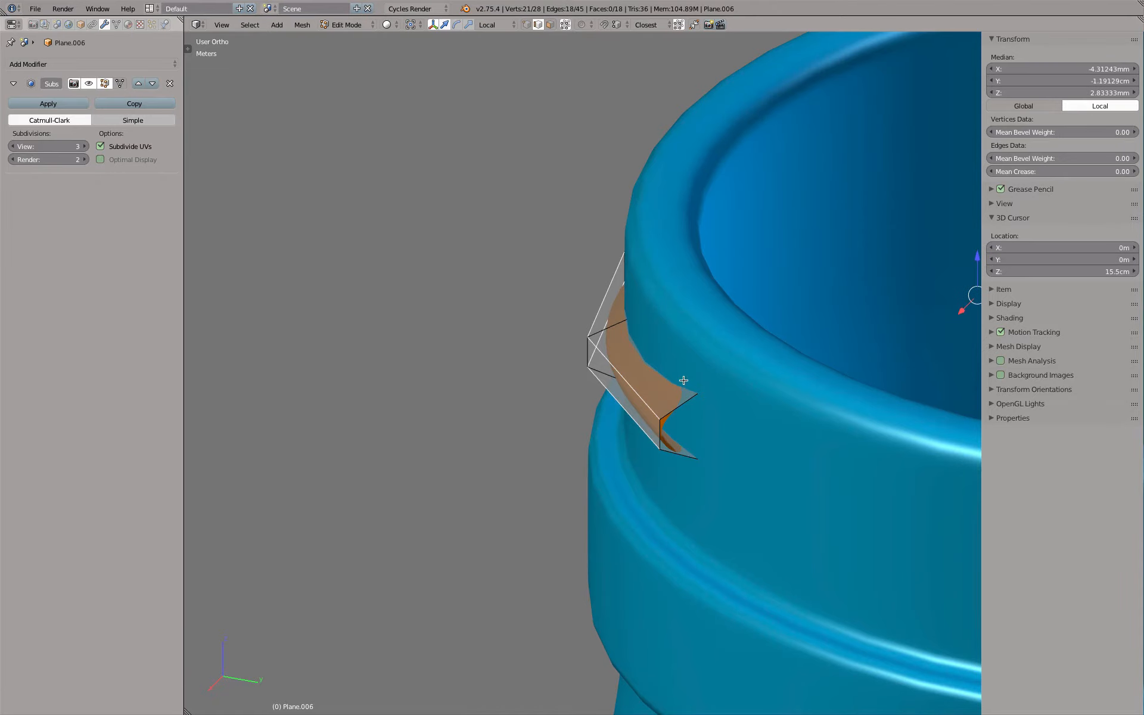
{"action": "right_click", "coordinate": [685, 442], "text": "alt+shift"}
{"action": "key", "text": "x"}
{"action": "key", "text": "z"}
{"action": "right_click", "coordinate": [687, 456], "text": "alt+shift"}
{"action": "middle_click_drag", "start_coordinate": [686, 378], "coordinate": [930, 311]}
{"action": "left_click_drag", "start_coordinate": [1020, 171], "coordinate": [1120, 171]}
{"action": "key", "text": "z"}
{"action": "key", "text": "Tab"}
{"action": "mouse_move", "coordinate": [710, 365]}
{"action": "middle_mouse_down"}
{"action": "mouse_move", "coordinate": [735, 403]}
{"action": "mouse_move", "coordinate": [588, 392]}
{"action": "mouse_move", "coordinate": [574, 408]}
{"action": "mouse_move", "coordinate": [618, 397]}
{"action": "mouse_move", "coordinate": [631, 487]}
{"action": "mouse_move", "coordinate": [628, 449]}
{"action": "mouse_move", "coordinate": [656, 498]}
{"action": "mouse_move", "coordinate": [636, 441]}
{"action": "middle_mouse_up"}
Select only the two outer lengthwise edge loops of the thread, set their mean crease to 0.00, and check the upper end
{"action": "key", "text": "Tab"}
{"action": "key", "text": "a"}
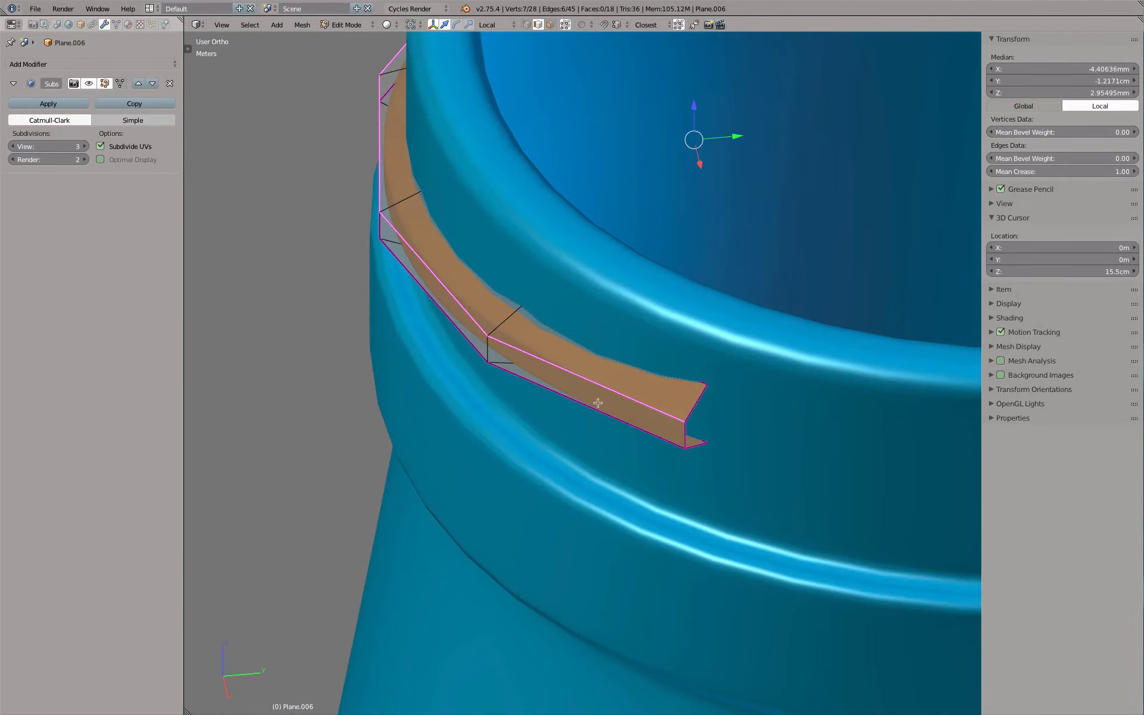
{"action": "right_click", "coordinate": [628, 396], "text": "alt"}
{"action": "key", "text": "a"}
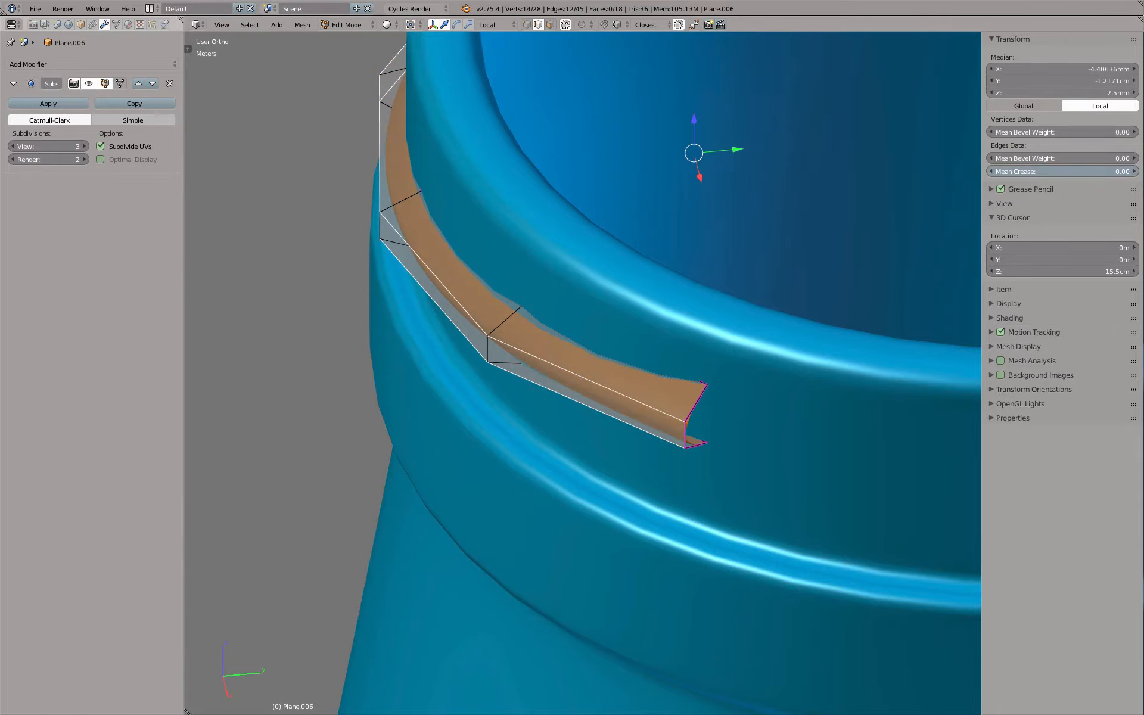
{"action": "key", "text": "Tab"}
{"action": "middle_click_drag", "start_coordinate": [700, 334], "coordinate": [853, 391]}
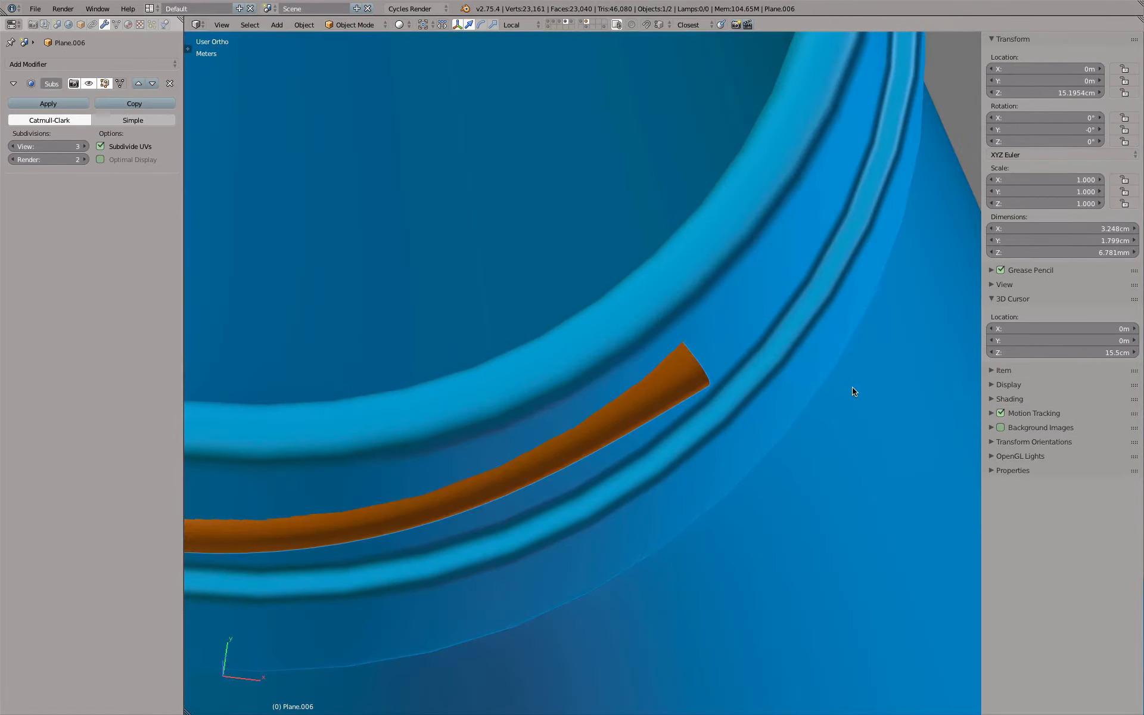
Select the profile edges at the thread's upper end in the top view and switch to wireframe display
{"action": "key", "text": "KP_7"}
{"action": "key", "text": "Tab"}
{"action": "scroll", "coordinate": [853, 391], "scroll_direction": "down", "scroll_amount": 3}
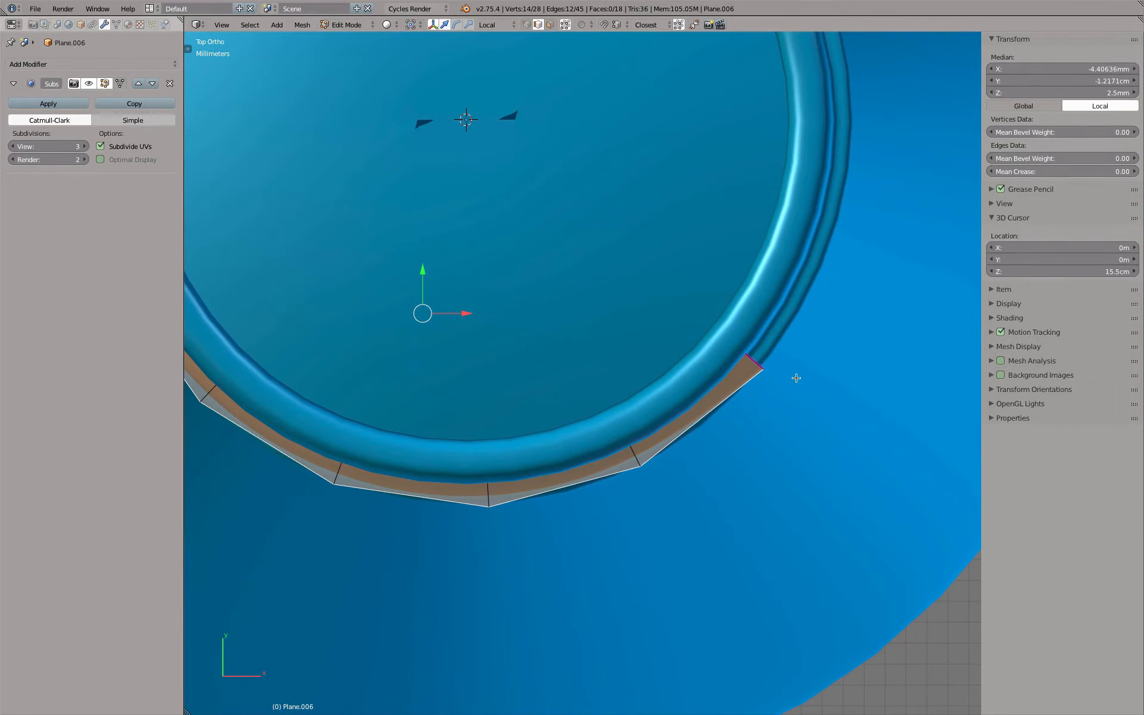
{"action": "key", "text": "a"}
{"action": "right_click", "coordinate": [756, 363], "text": "alt"}
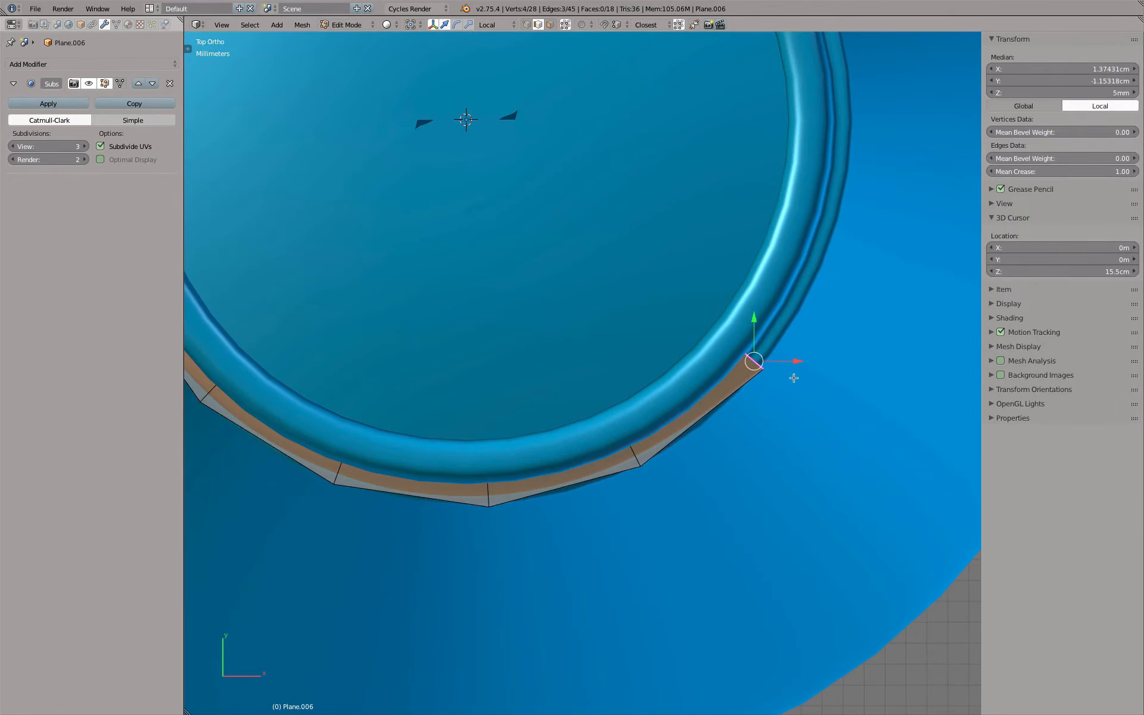
{"action": "key", "text": "z"}
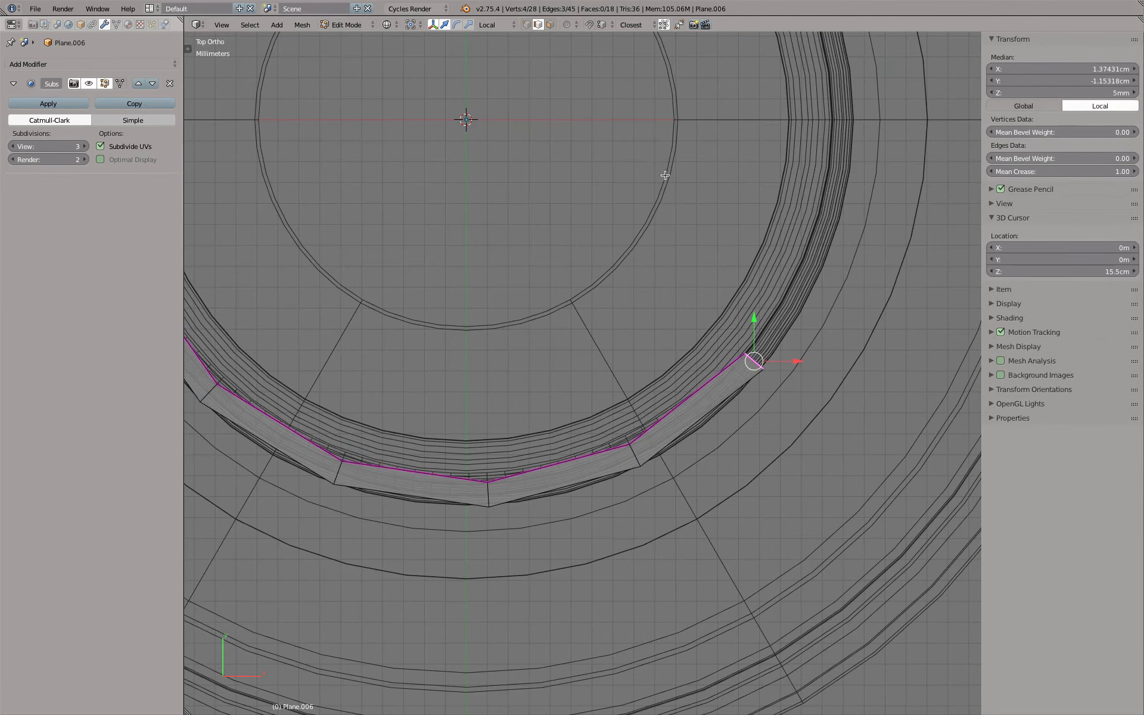
{"action": "scroll", "coordinate": [760, 333], "scroll_direction": "up", "scroll_amount": 3}
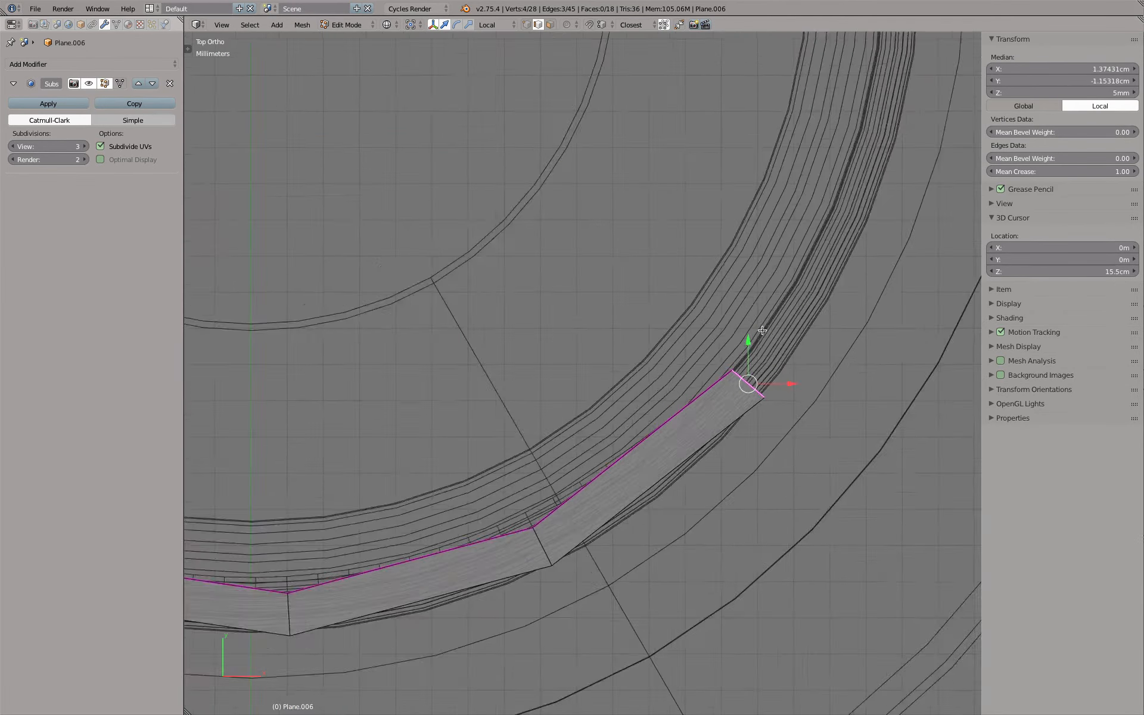
{"action": "scroll", "coordinate": [763, 334], "scroll_direction": "down", "scroll_amount": 4}
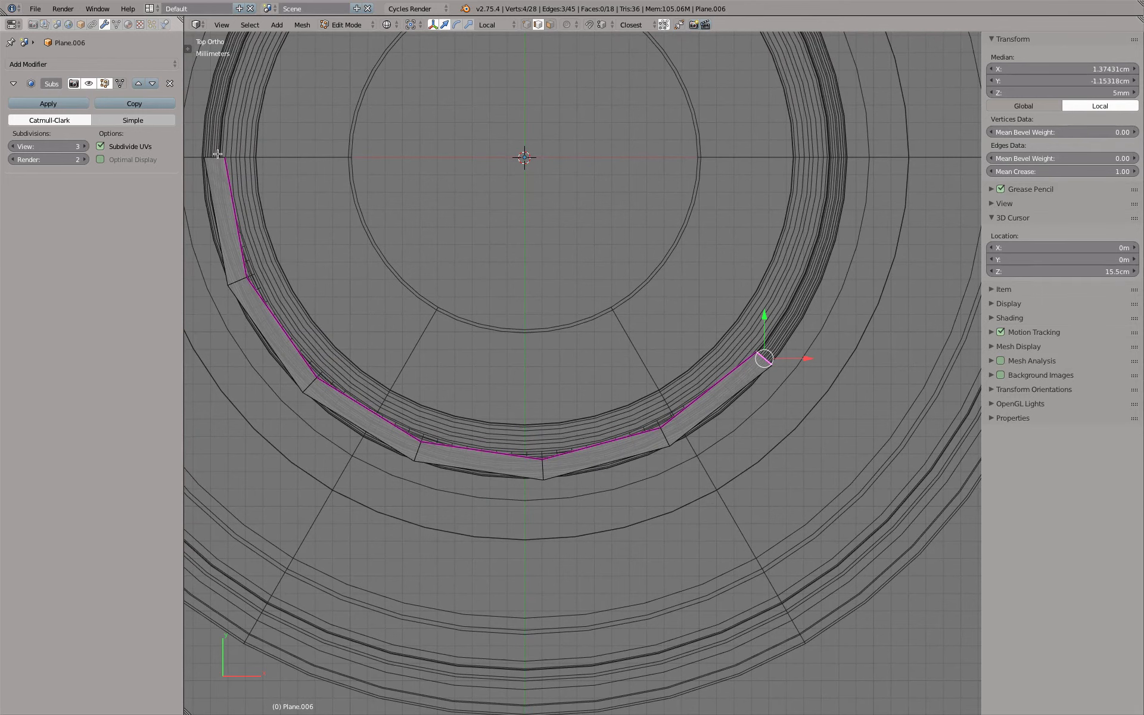
Set the transform orientation to Global in Edit Mode
{"action": "key", "text": "Tab"}
{"action": "key", "text": "Tab"}
{"action": "left_click", "coordinate": [500, 24]}
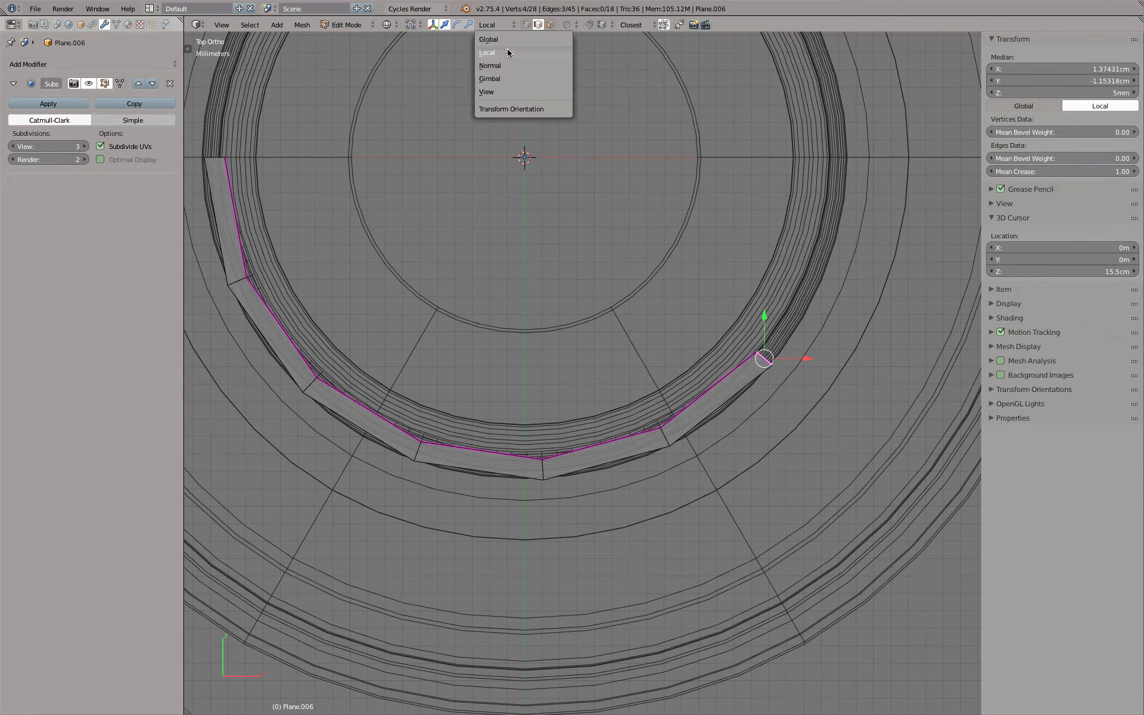
{"action": "left_click", "coordinate": [489, 39]}
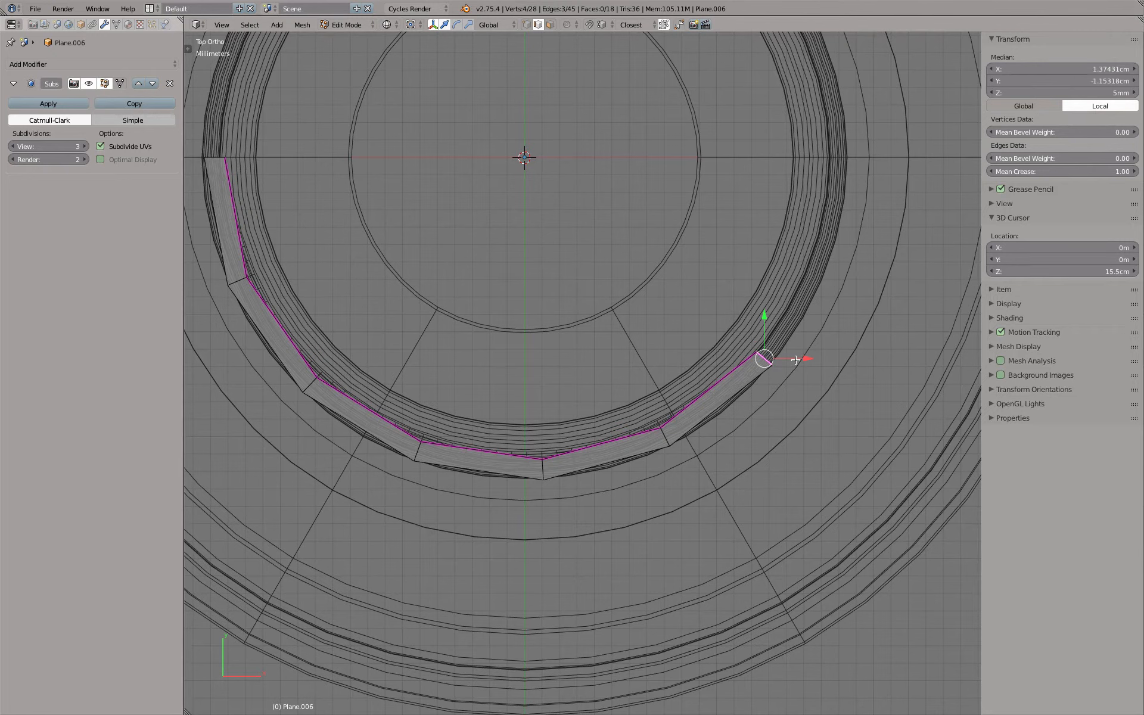
Set the pivot point to 3D Cursor and display the thread's upper end with solid shading
{"action": "left_click", "coordinate": [489, 24]}
{"action": "left_click", "coordinate": [386, 24]}
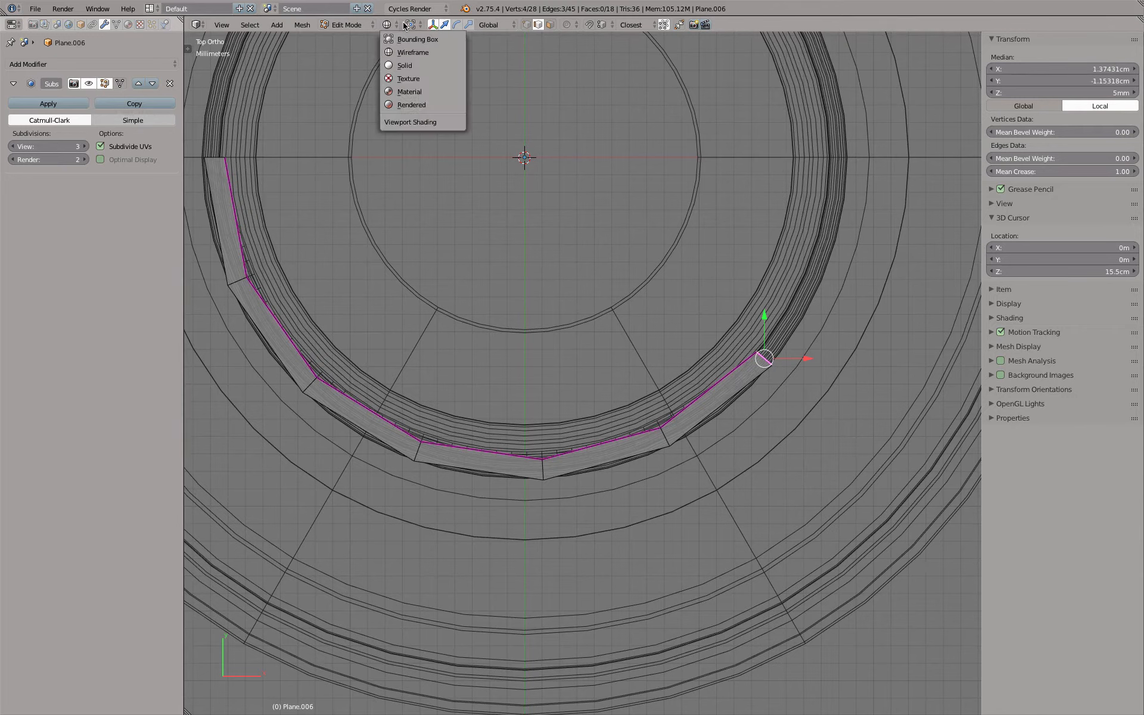
{"action": "left_click", "coordinate": [411, 24]}
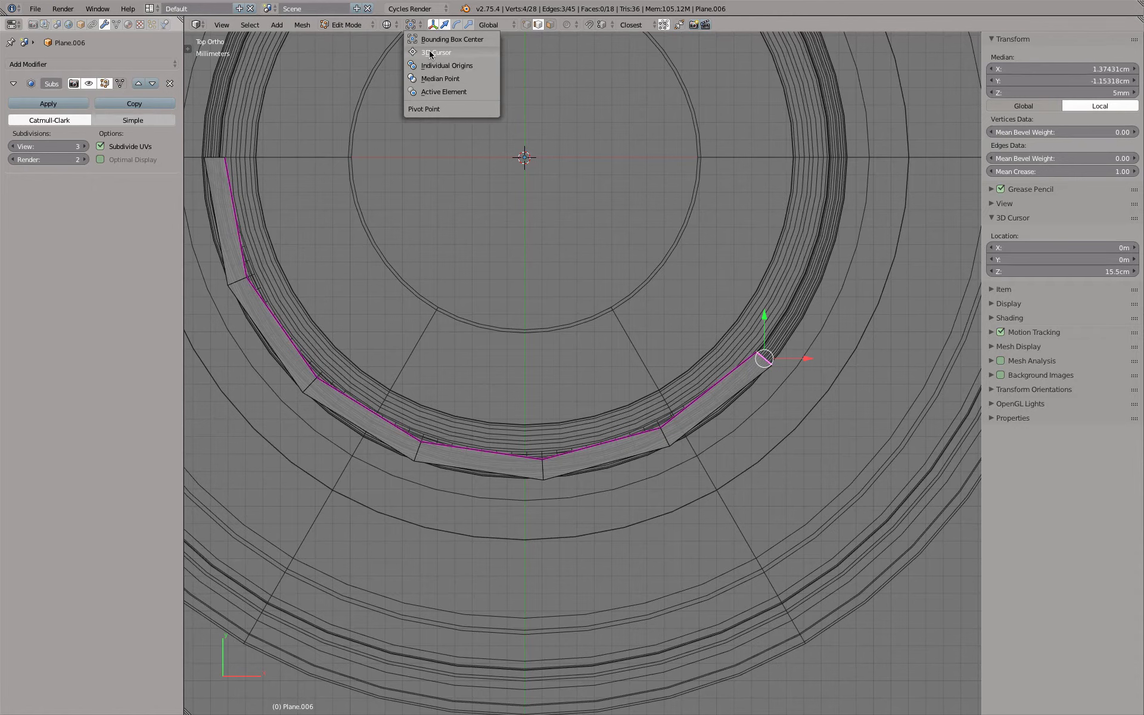
{"action": "left_click", "coordinate": [431, 54]}
{"action": "mouse_move", "coordinate": [798, 365]}
{"action": "middle_mouse_down"}
{"action": "mouse_move", "coordinate": [712, 302]}
{"action": "mouse_move", "coordinate": [641, 332]}
{"action": "middle_mouse_up"}
{"action": "key", "text": "z"}
{"action": "mouse_move", "coordinate": [667, 375]}
{"action": "middle_mouse_down"}
{"action": "mouse_move", "coordinate": [642, 383]}
{"action": "mouse_move", "coordinate": [677, 369]}
{"action": "mouse_move", "coordinate": [658, 380]}
{"action": "mouse_move", "coordinate": [564, 125]}
{"action": "middle_mouse_up"}
{"action": "middle_click_drag", "start_coordinate": [694, 437], "coordinate": [541, 371], "text": "shift"}
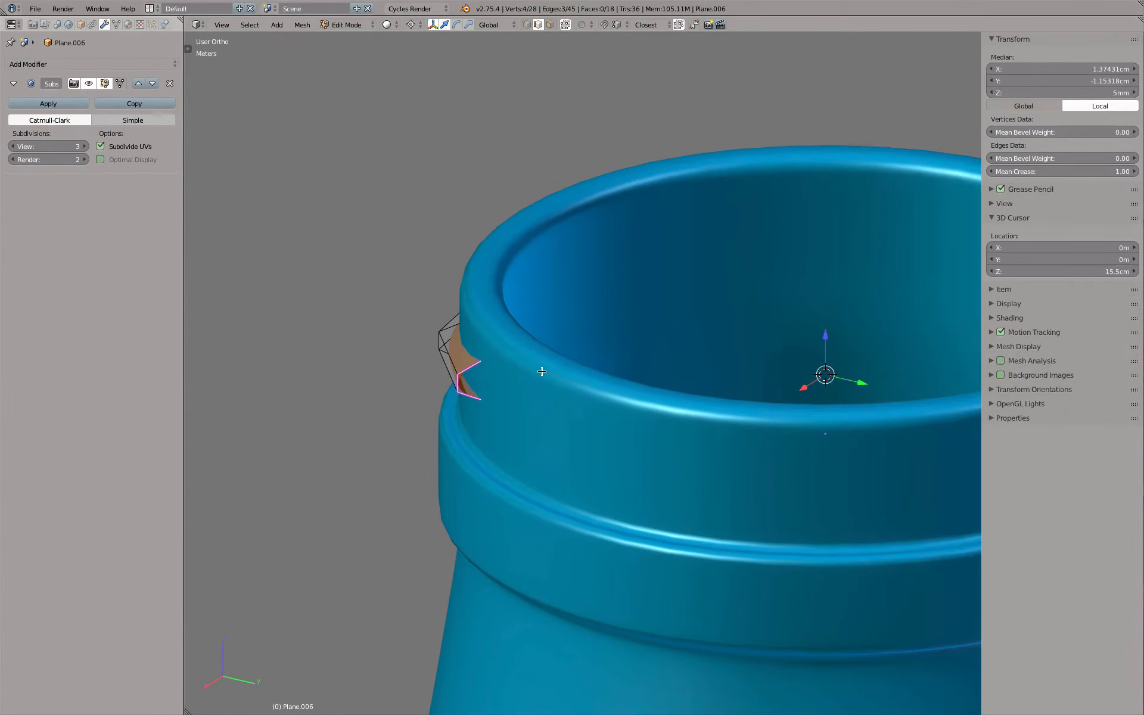
In vertex selection, scale the two outer vertices of the upper end profile to about 0.96 toward the 3D cursor, excluding Z
{"action": "left_click", "coordinate": [526, 25]}
{"action": "scroll", "coordinate": [476, 388], "scroll_direction": "up", "scroll_amount": 3}
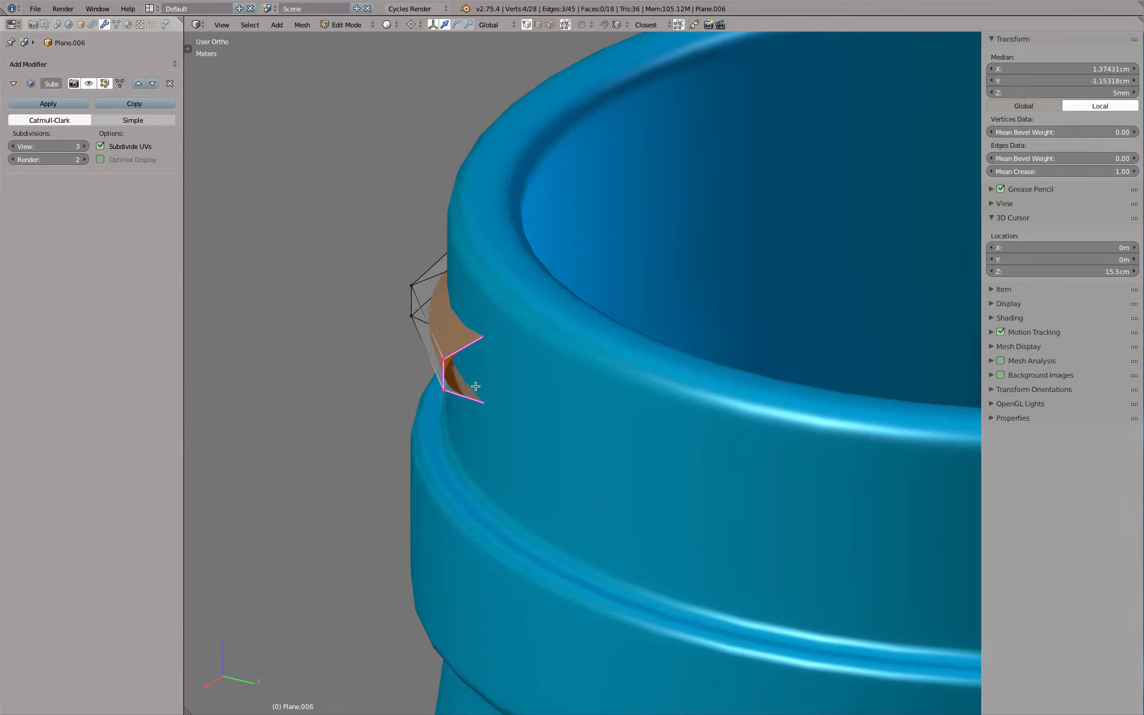
{"action": "right_click", "coordinate": [441, 358]}
{"action": "right_click", "coordinate": [443, 391], "text": "shift"}
{"action": "scroll", "coordinate": [549, 409], "scroll_direction": "down", "scroll_amount": 3}
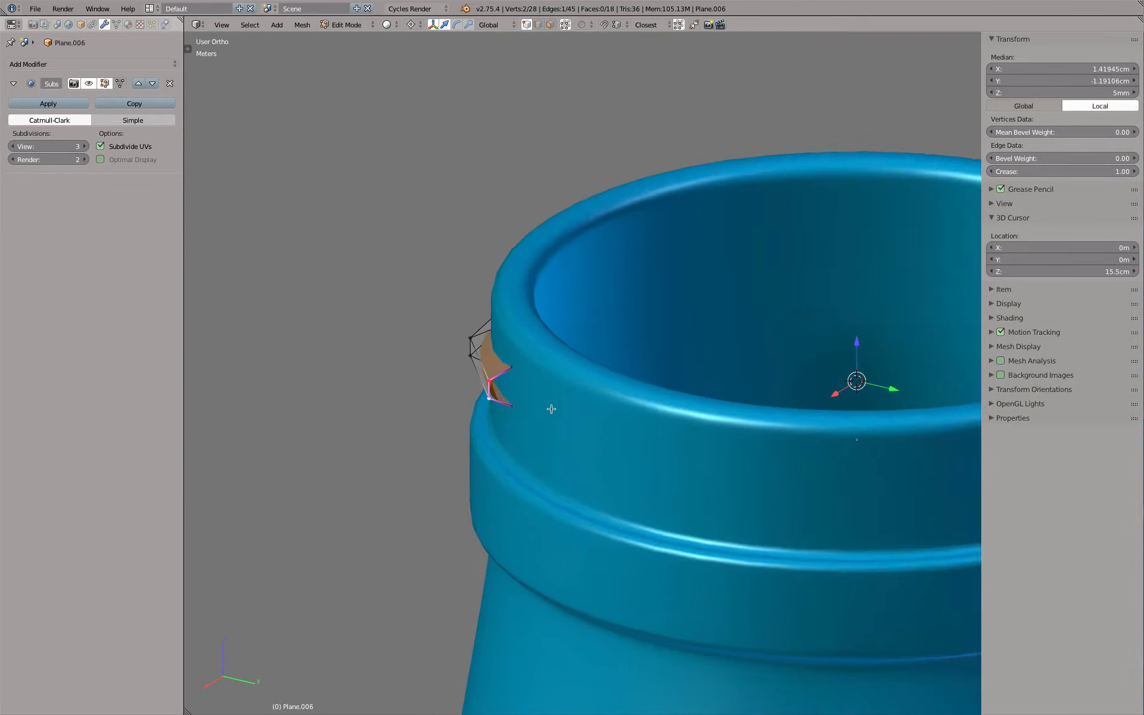
{"action": "key", "text": "s"}
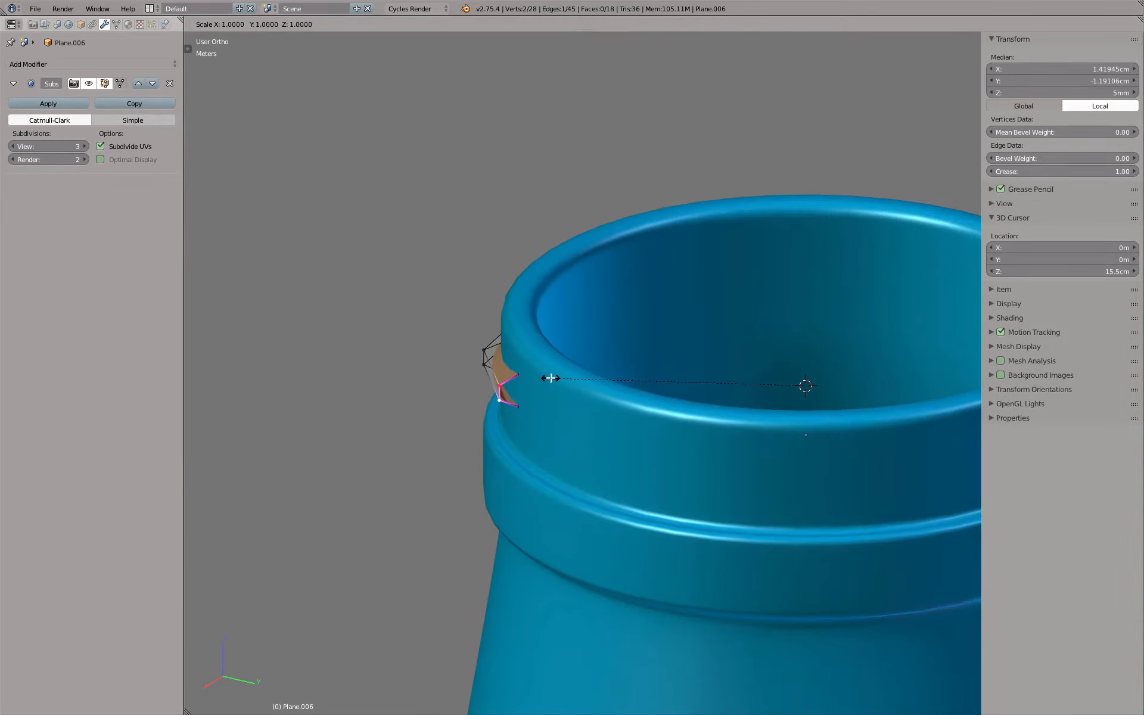
{"action": "key", "text": "shift+z"}
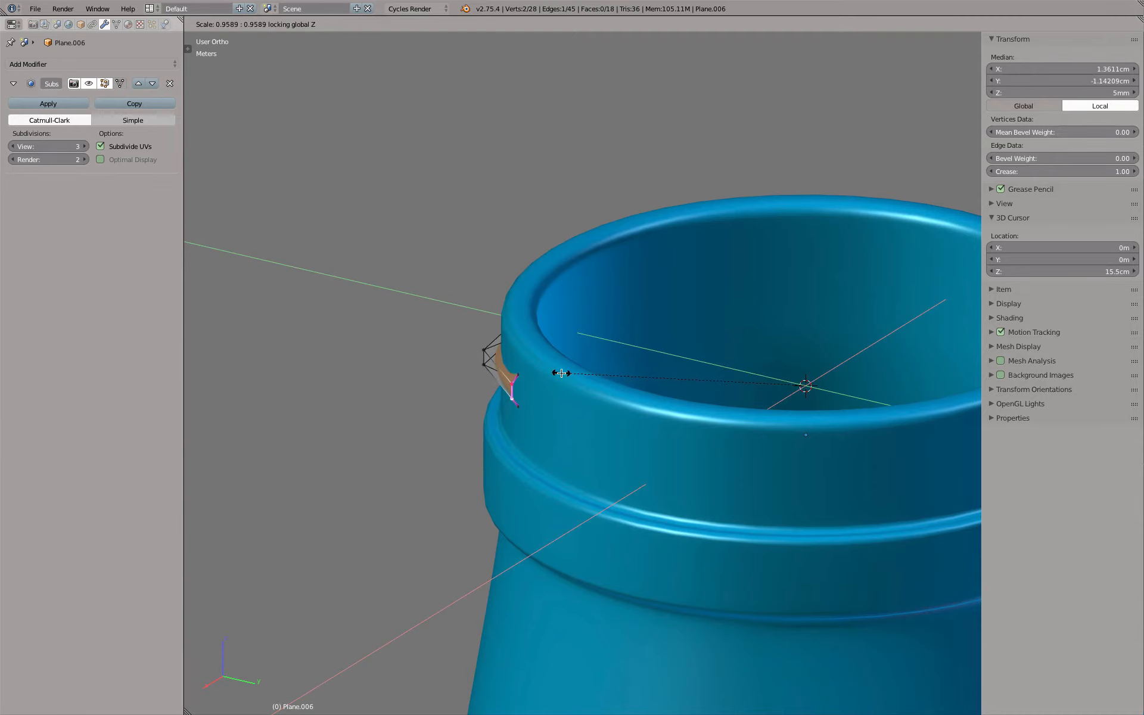
{"action": "left_click", "coordinate": [559, 373]}
Select all four vertices of the upper end profile and scale them to about 0.97, excluding Z, to sink it into the neck
{"action": "right_click", "coordinate": [526, 396], "text": "shift"}
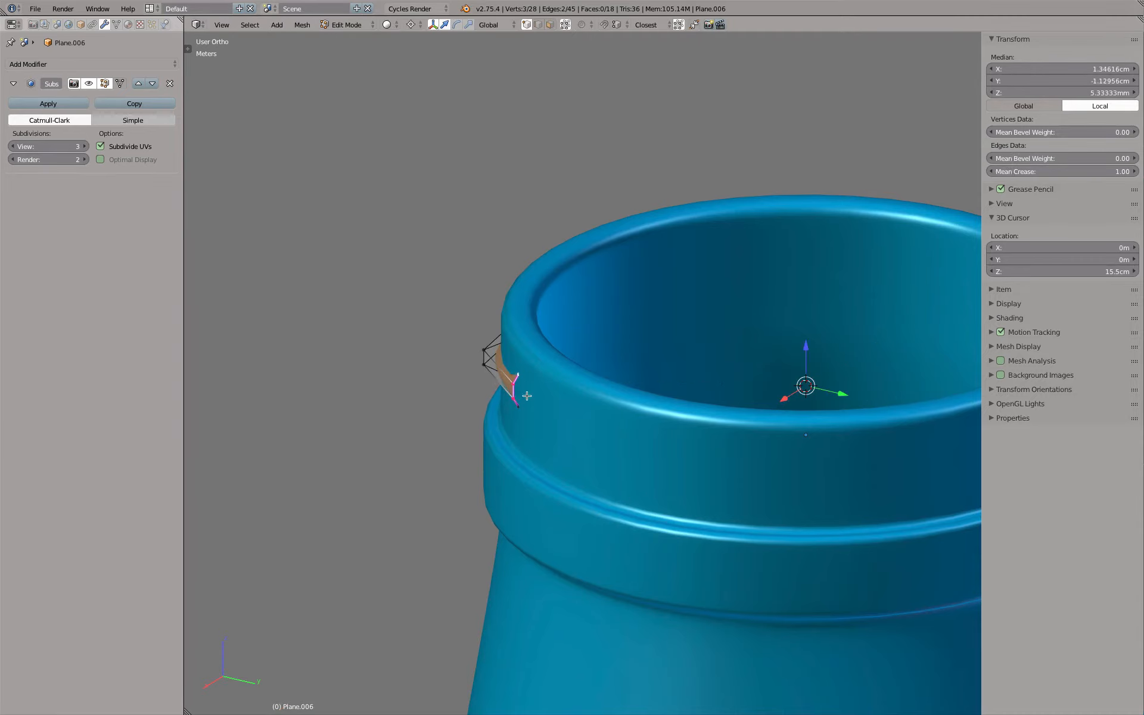
{"action": "right_click", "coordinate": [526, 407], "text": "shift"}
{"action": "scroll", "coordinate": [525, 341], "scroll_direction": "up", "scroll_amount": 2}
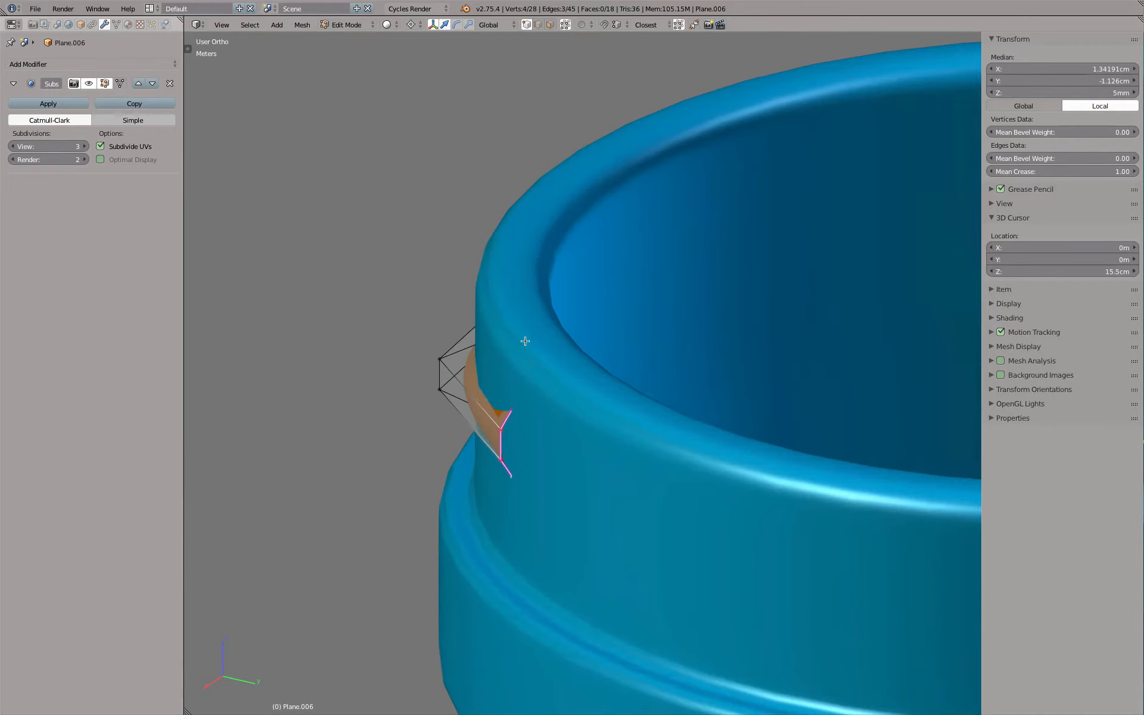
{"action": "key", "text": "s"}
{"action": "key", "text": "shift+z"}
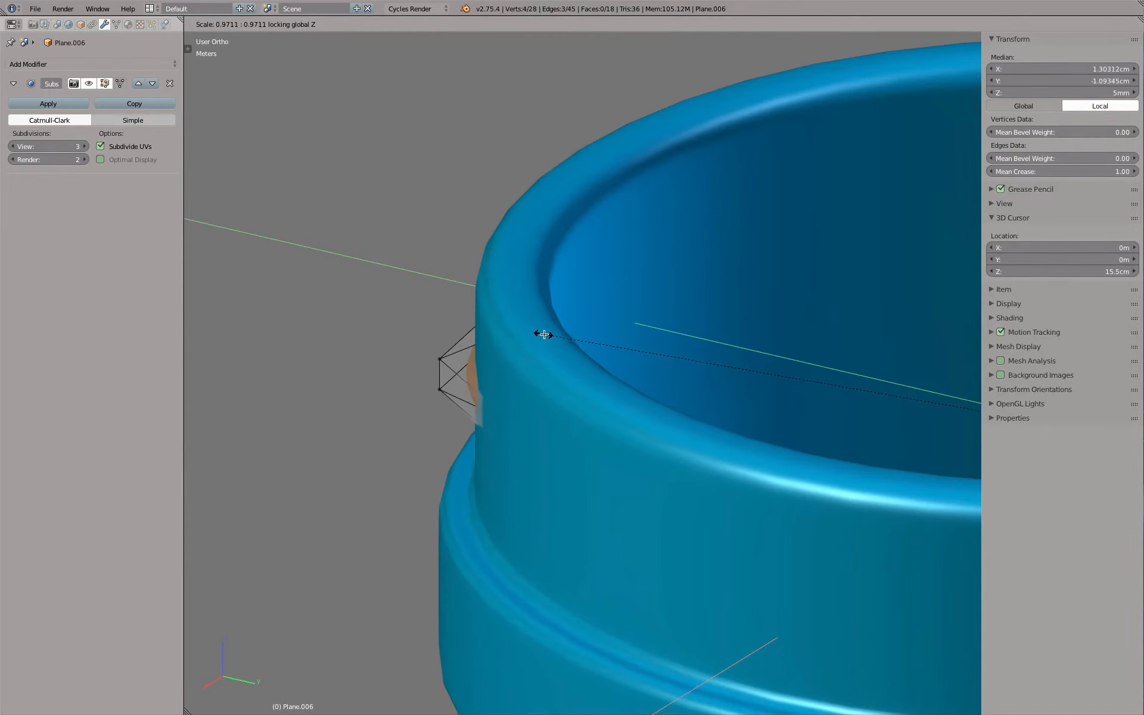
{"action": "left_click", "coordinate": [545, 333]}
Leave Edit Mode and examine how the thread's upper end runs into the bottle neck
{"action": "key", "text": "z"}
{"action": "mouse_move", "coordinate": [543, 332]}
{"action": "middle_mouse_down"}
{"action": "mouse_move", "coordinate": [608, 442]}
{"action": "mouse_move", "coordinate": [583, 432]}
{"action": "mouse_move", "coordinate": [575, 413]}
{"action": "mouse_move", "coordinate": [656, 437]}
{"action": "middle_mouse_up"}
{"action": "key", "text": "z"}
{"action": "key", "text": "Tab"}
{"action": "scroll", "coordinate": [531, 452], "scroll_direction": "down", "scroll_amount": 3}
{"action": "mouse_move", "coordinate": [530, 453]}
{"action": "middle_mouse_down"}
{"action": "mouse_move", "coordinate": [661, 433]}
{"action": "mouse_move", "coordinate": [642, 403]}
{"action": "mouse_move", "coordinate": [473, 431]}
{"action": "mouse_move", "coordinate": [613, 422]}
{"action": "mouse_move", "coordinate": [417, 431]}
{"action": "mouse_move", "coordinate": [746, 431]}
{"action": "middle_mouse_up"}
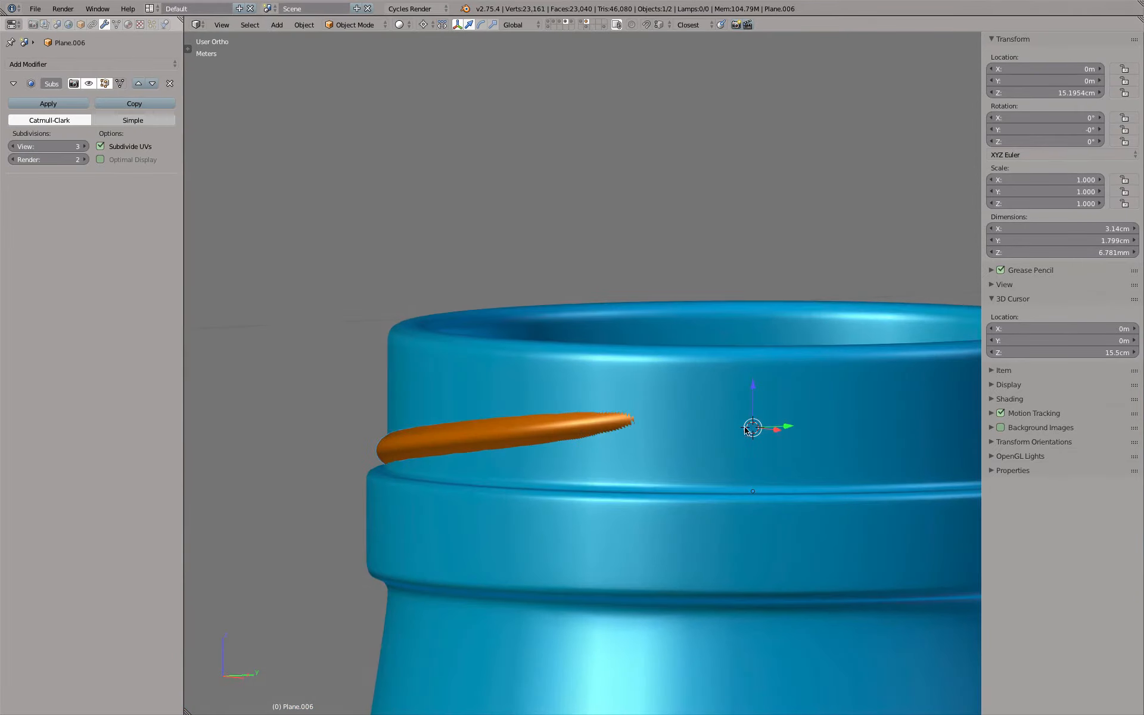
{"action": "key", "text": "KP_5"}
{"action": "scroll", "coordinate": [636, 424], "scroll_direction": "down", "scroll_amount": 2}
{"action": "middle_click_drag", "start_coordinate": [636, 424], "coordinate": [678, 454]}
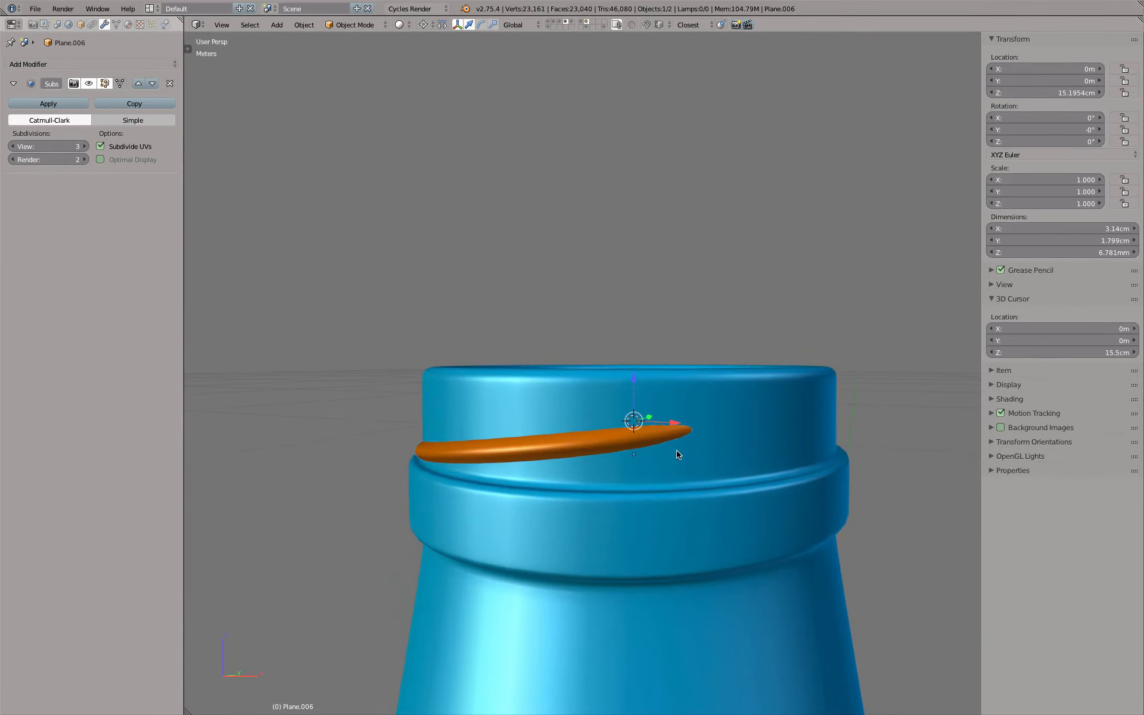
In the front view in Edit Mode, select the second profile from the thread's upper end and set the pivot to Median Point
{"action": "key", "text": "KP_1"}
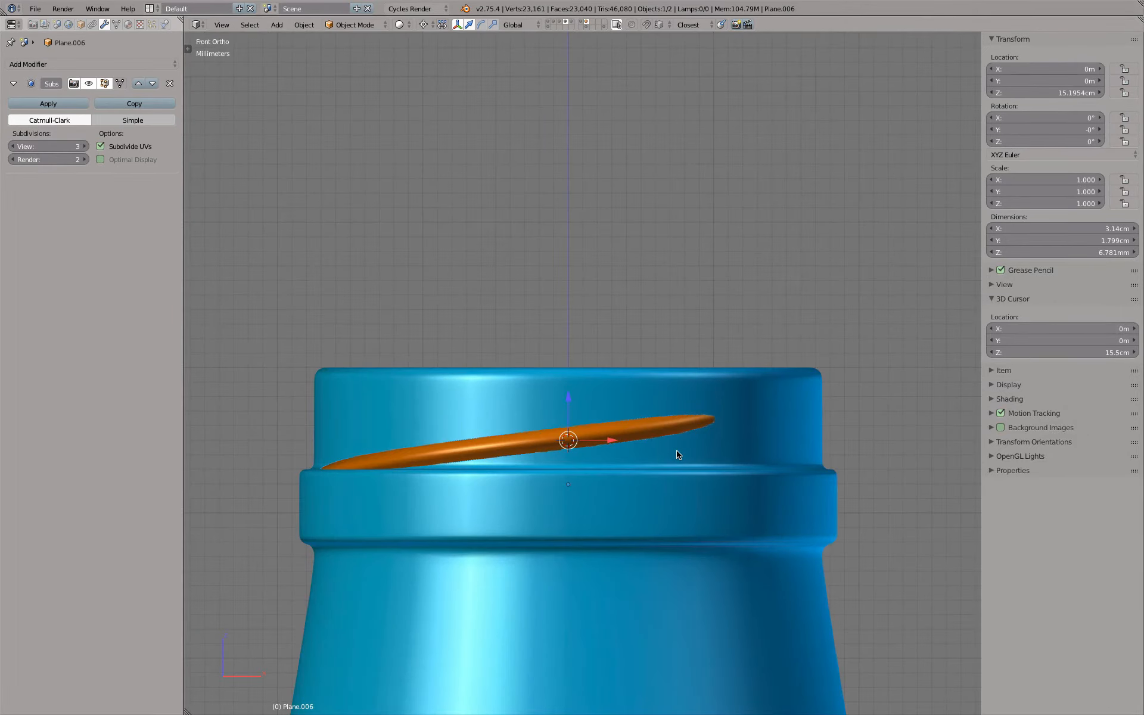
{"action": "scroll", "coordinate": [677, 454], "scroll_direction": "up", "scroll_amount": 5}
{"action": "key", "text": "Tab"}
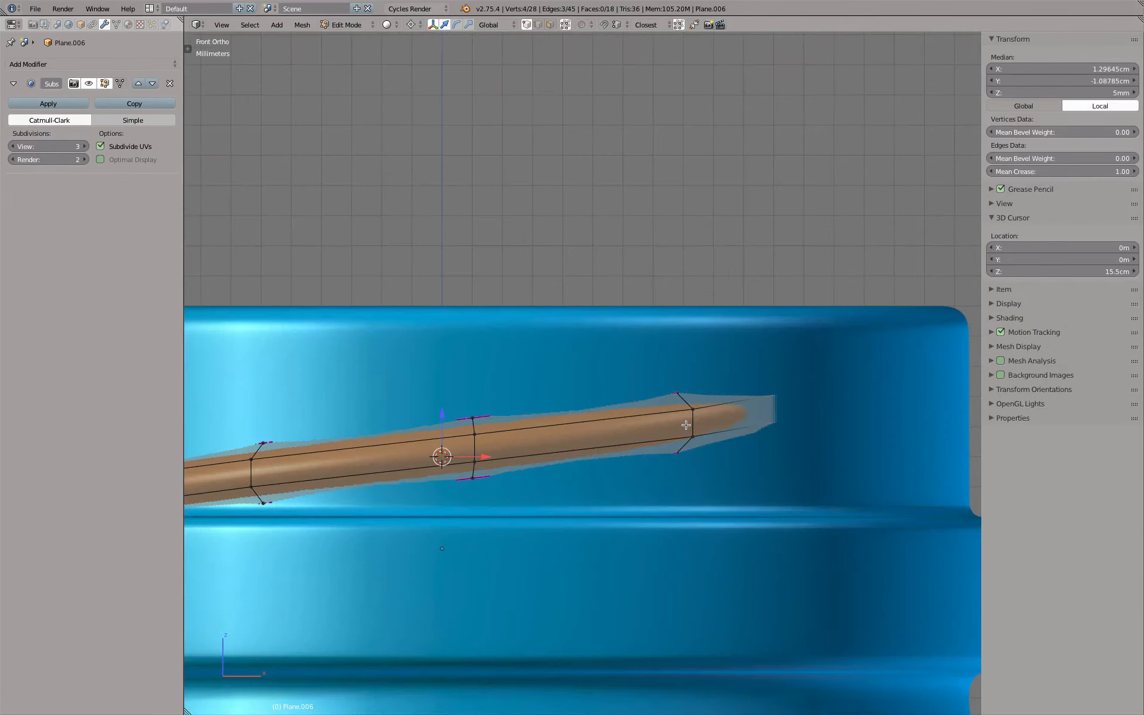
{"action": "right_click", "coordinate": [676, 389]}
{"action": "right_click", "coordinate": [690, 417], "text": "alt"}
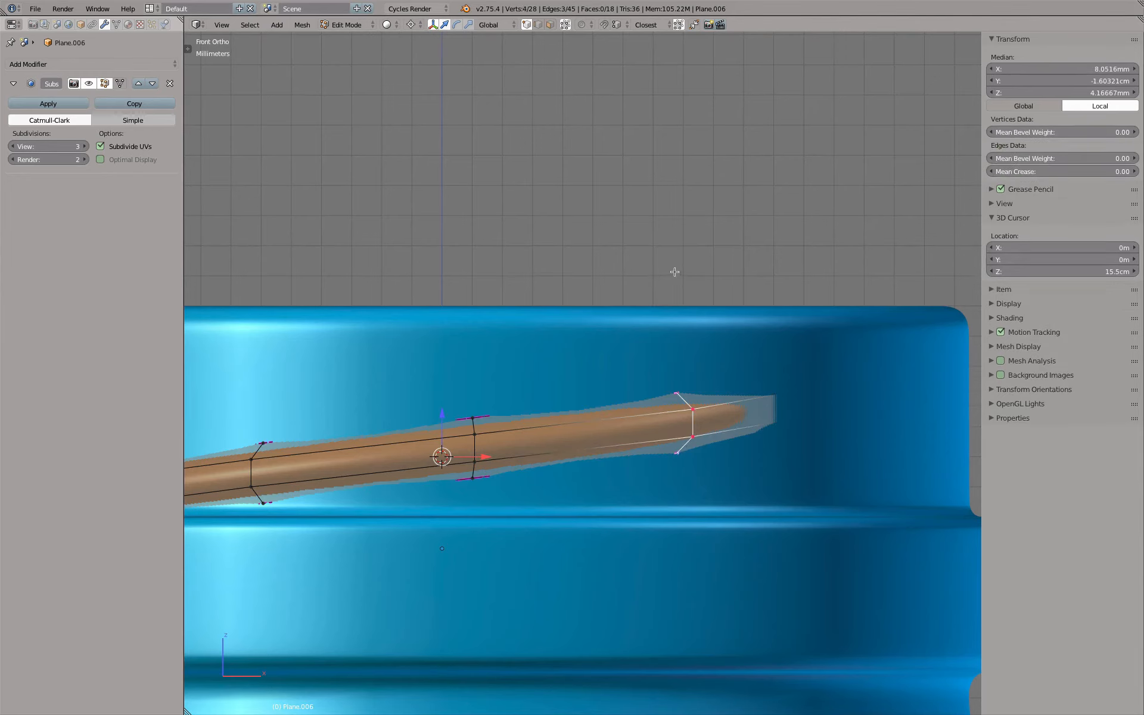
{"action": "key", "text": "ctrl+comma"}
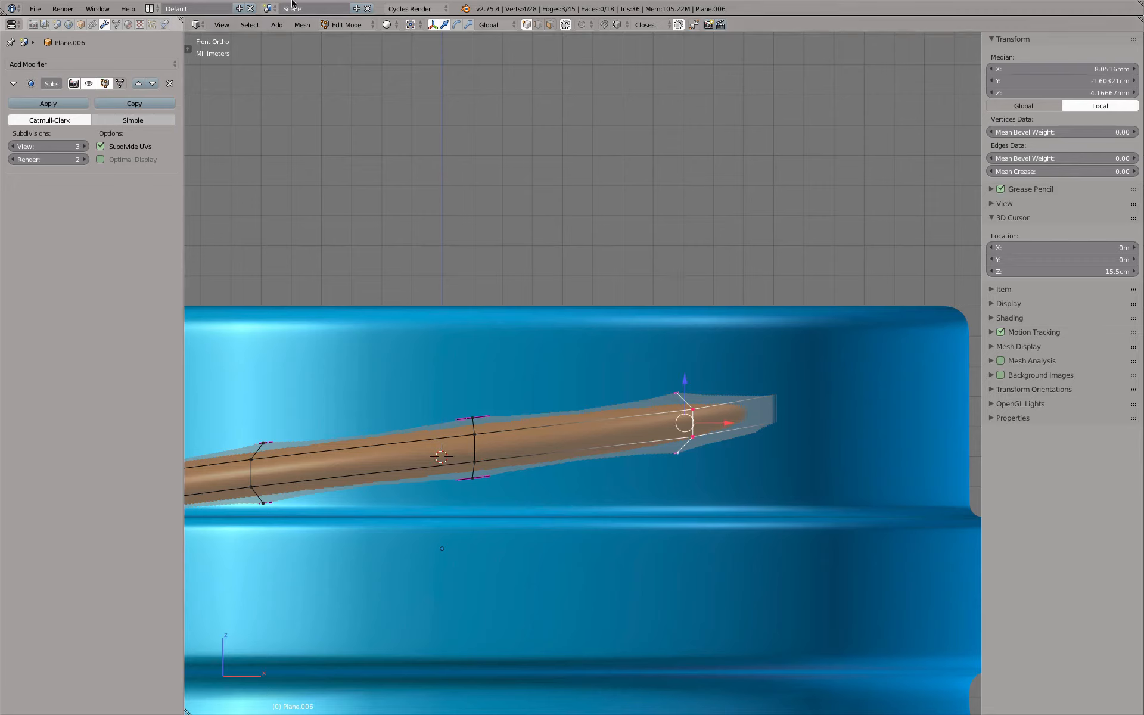
{"action": "left_click", "coordinate": [410, 26]}
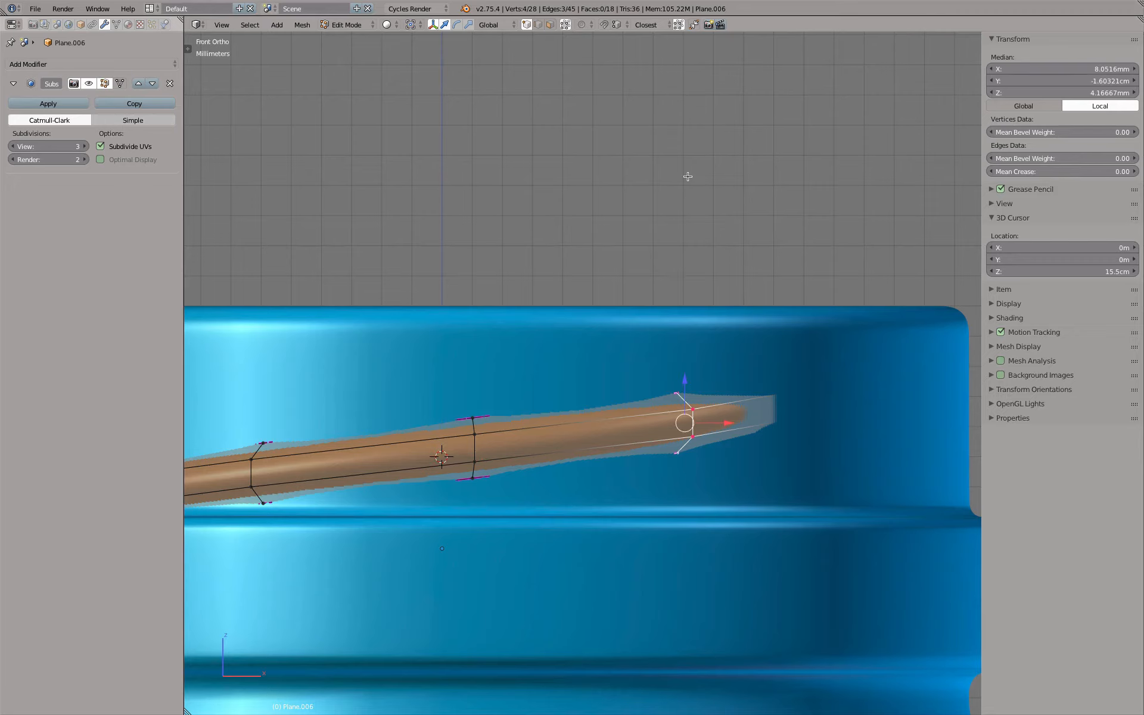
Scale down the second profile and the end profile along Z to taper the thread's upper end
{"action": "key", "text": "s"}
{"action": "key", "text": "z"}
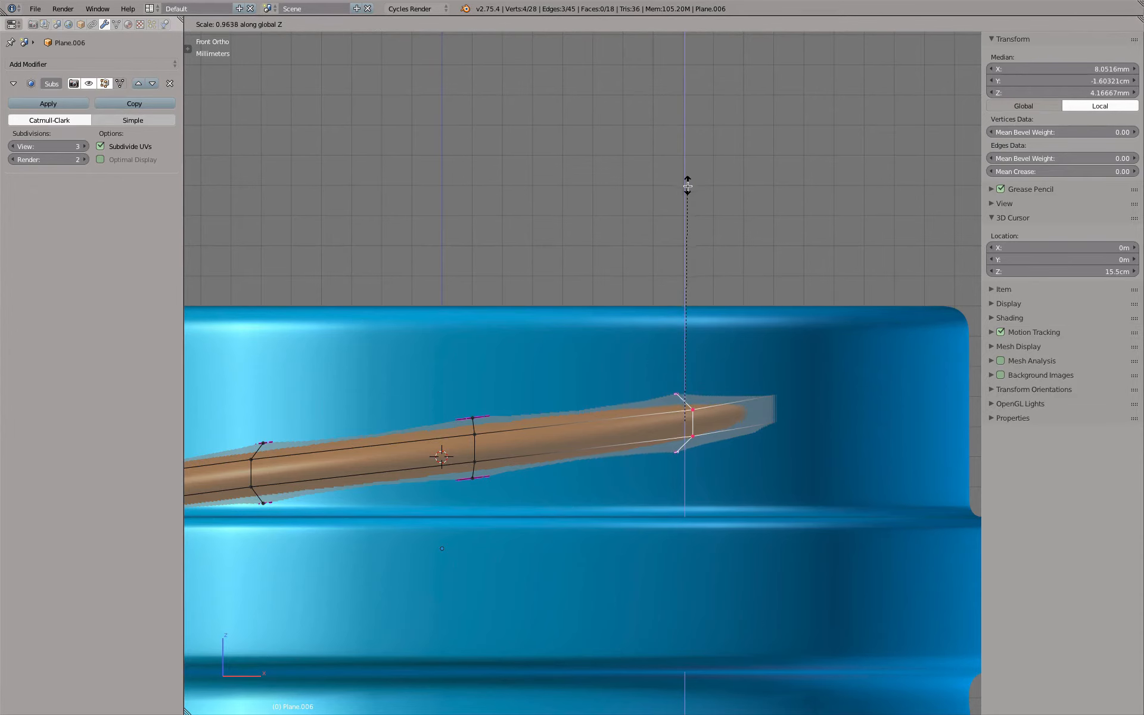
{"action": "left_click", "coordinate": [688, 206]}
{"action": "key", "text": "z"}
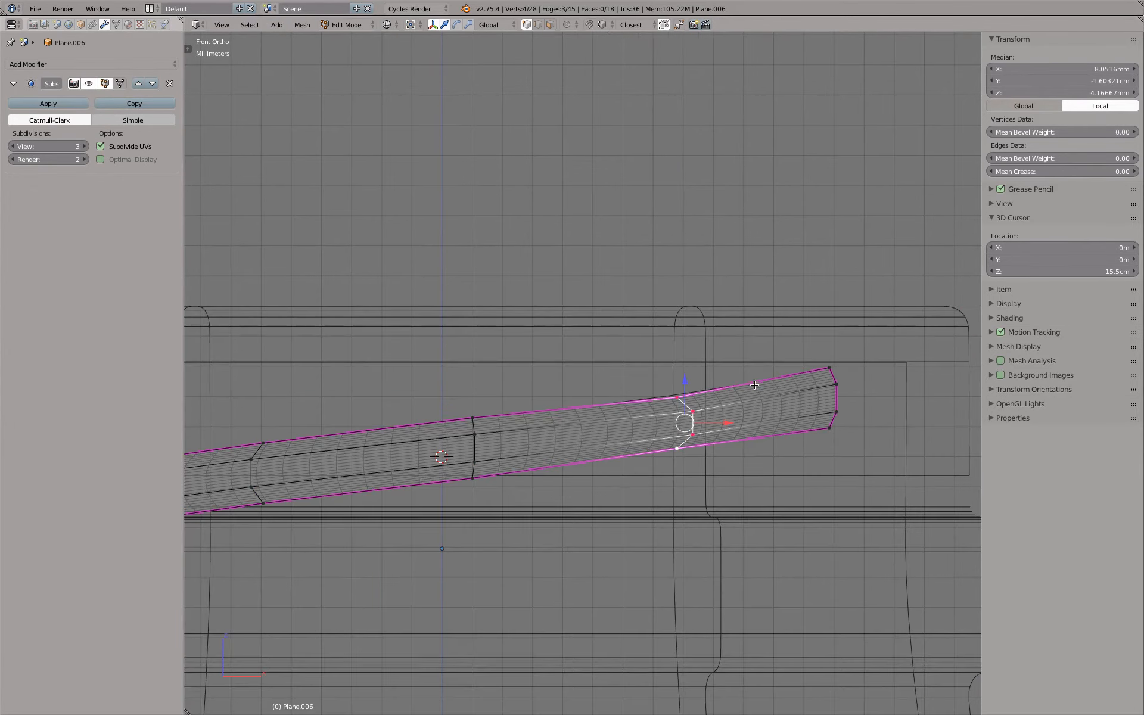
{"action": "right_click", "coordinate": [836, 398], "text": "alt"}
{"action": "key", "text": "s"}
{"action": "key", "text": "z"}
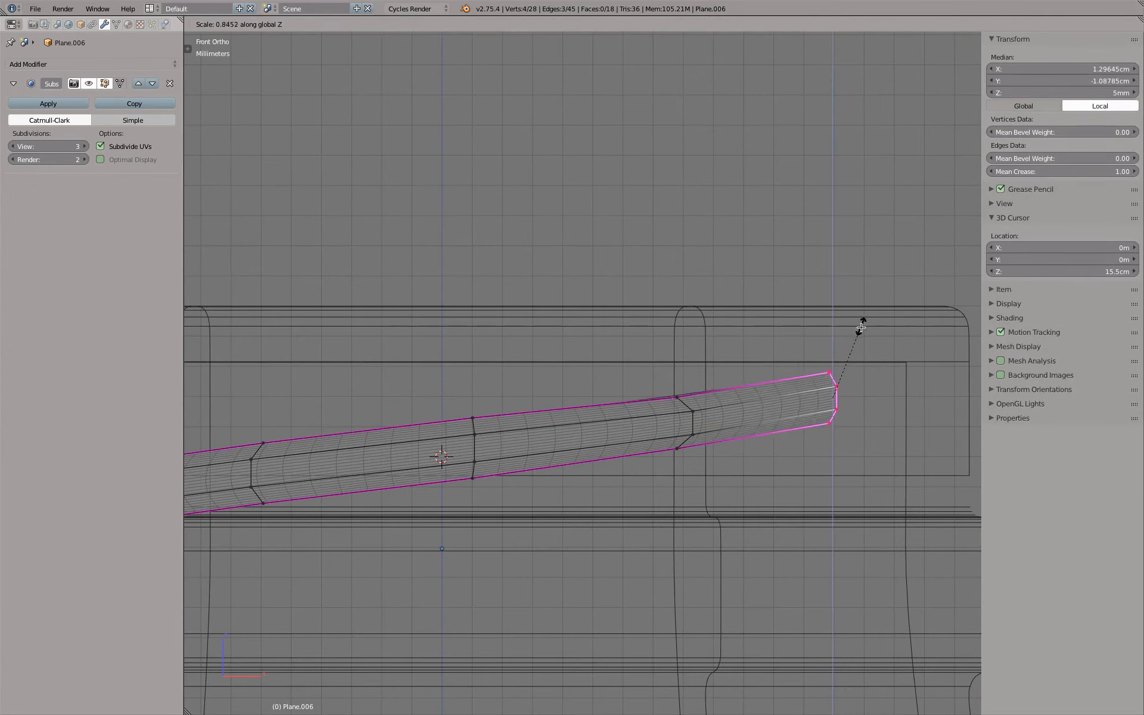
{"action": "left_click", "coordinate": [860, 338]}
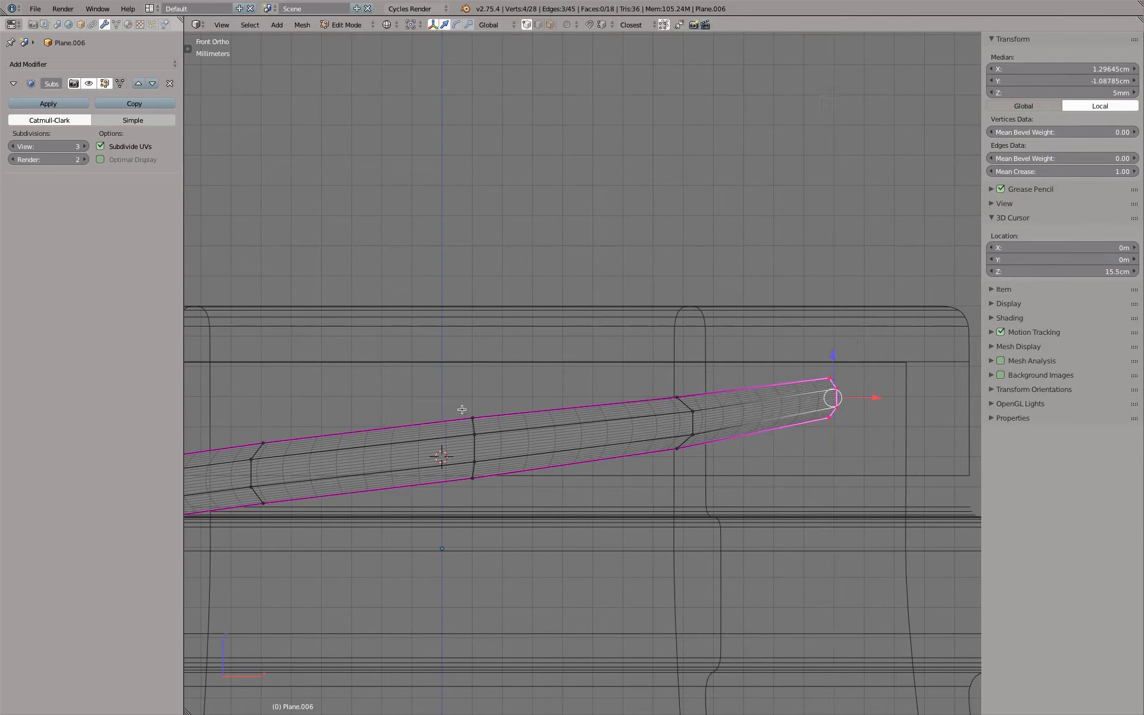
Box-select the second and third profiles from the upper end and scale them down together along Z
{"action": "key", "text": "a"}
{"action": "key", "text": "b"}
{"action": "left_click_drag", "start_coordinate": [453, 395], "coordinate": [763, 497]}
{"action": "key", "text": "s"}
{"action": "key", "text": "z"}
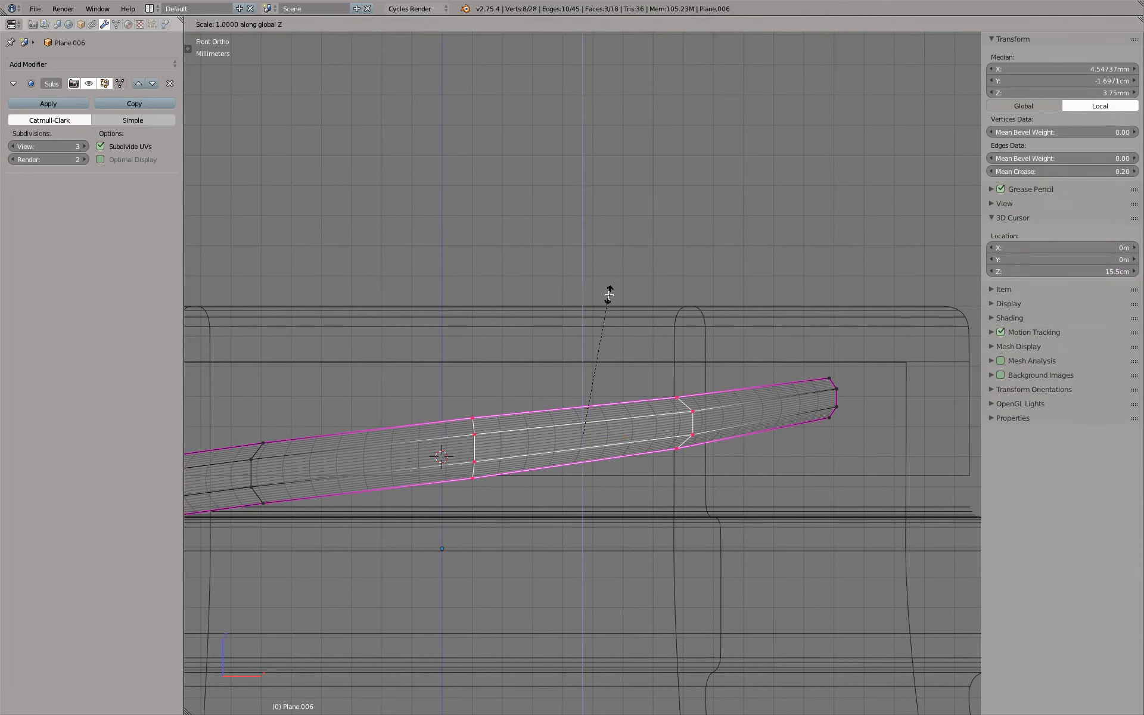
{"action": "left_click", "coordinate": [605, 303]}
Box-select the upper end profile, scale it down further along Z, and view the taper solid in Object Mode
{"action": "key", "text": "a"}
{"action": "key", "text": "b"}
{"action": "left_click_drag", "start_coordinate": [799, 352], "coordinate": [871, 450]}
{"action": "key", "text": "s"}
{"action": "key", "text": "z"}
{"action": "left_click", "coordinate": [855, 335]}
{"action": "key", "text": "Tab"}
{"action": "key", "text": "z"}
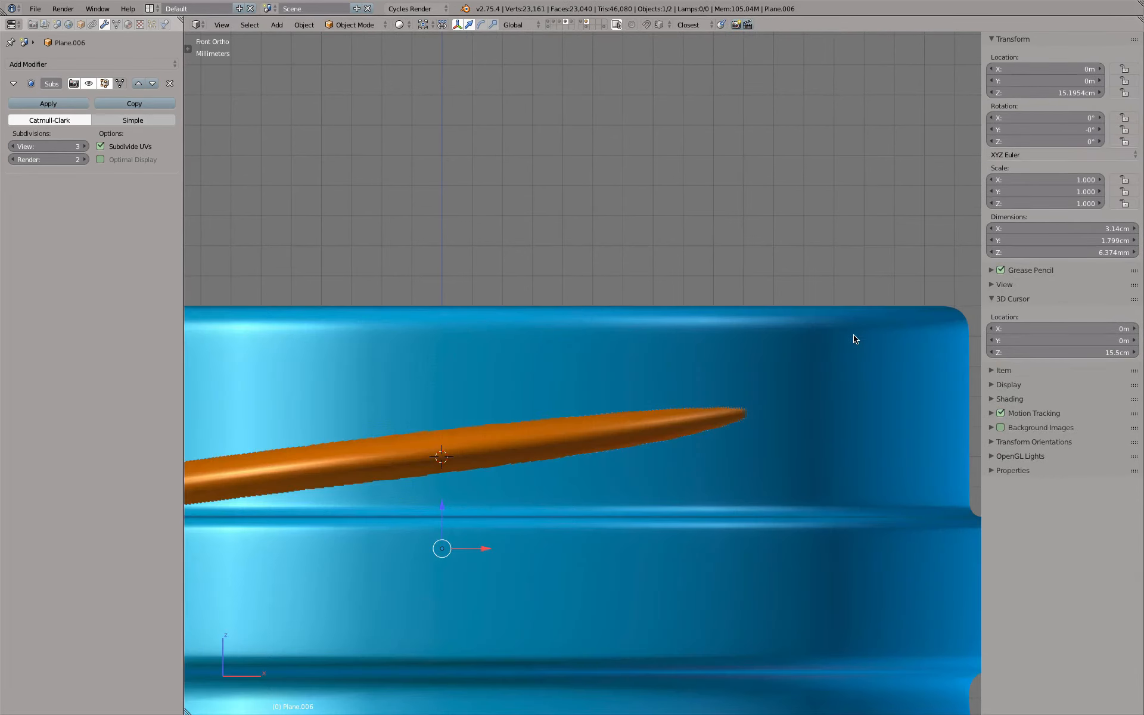
Undo all scaling of the thread's upper profiles and return to Edit Mode in wireframe display
{"action": "key", "text": "z"}
{"action": "key", "text": "z"}
{"action": "key", "text": "z"}
{"action": "key", "text": "ctrl+z"}
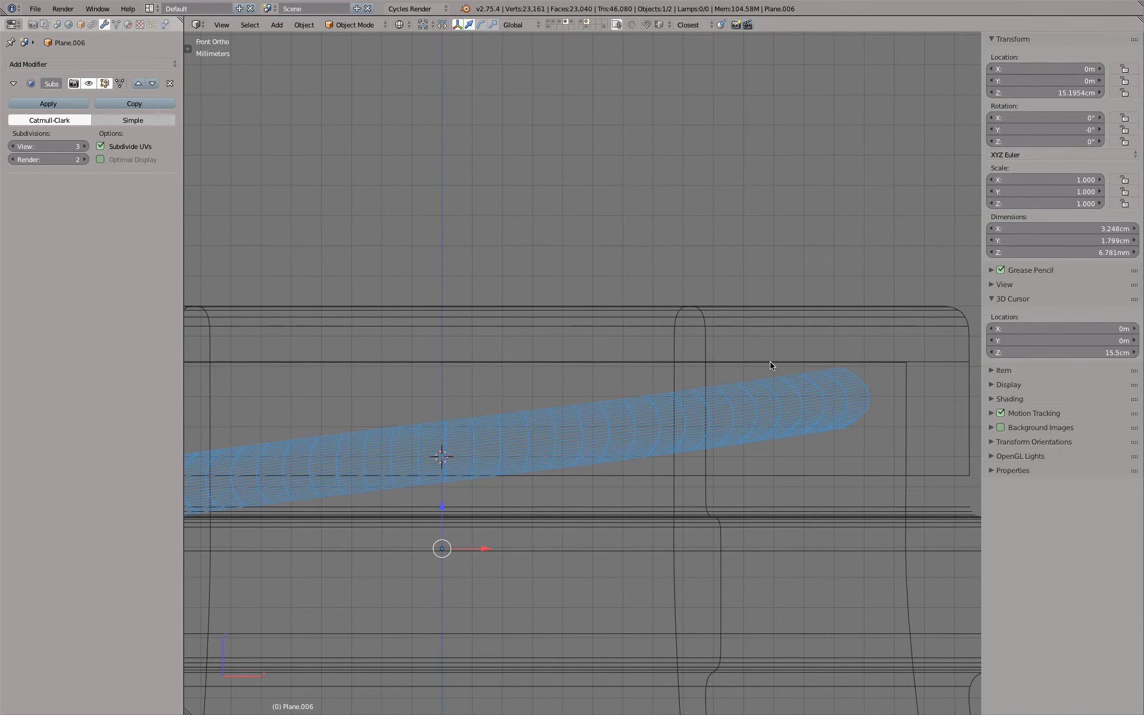
{"action": "key", "text": "Tab"}
{"action": "scroll", "coordinate": [771, 363], "scroll_direction": "down", "scroll_amount": 1}
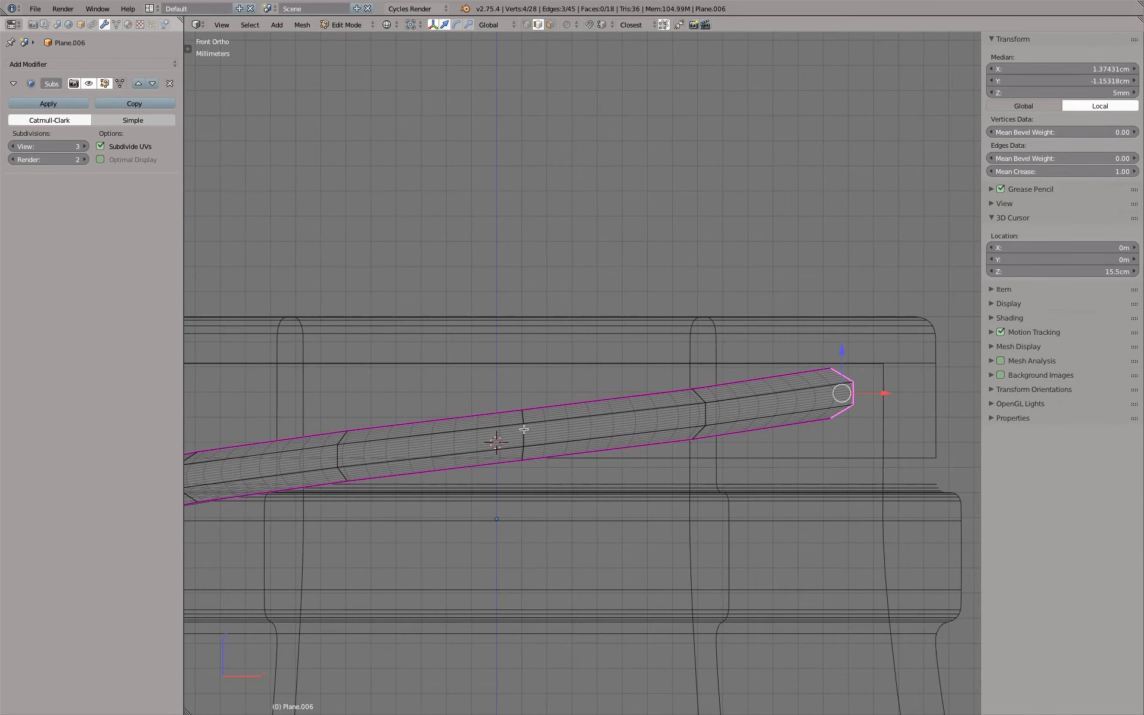
{"action": "right_click", "coordinate": [710, 413], "text": "alt"}
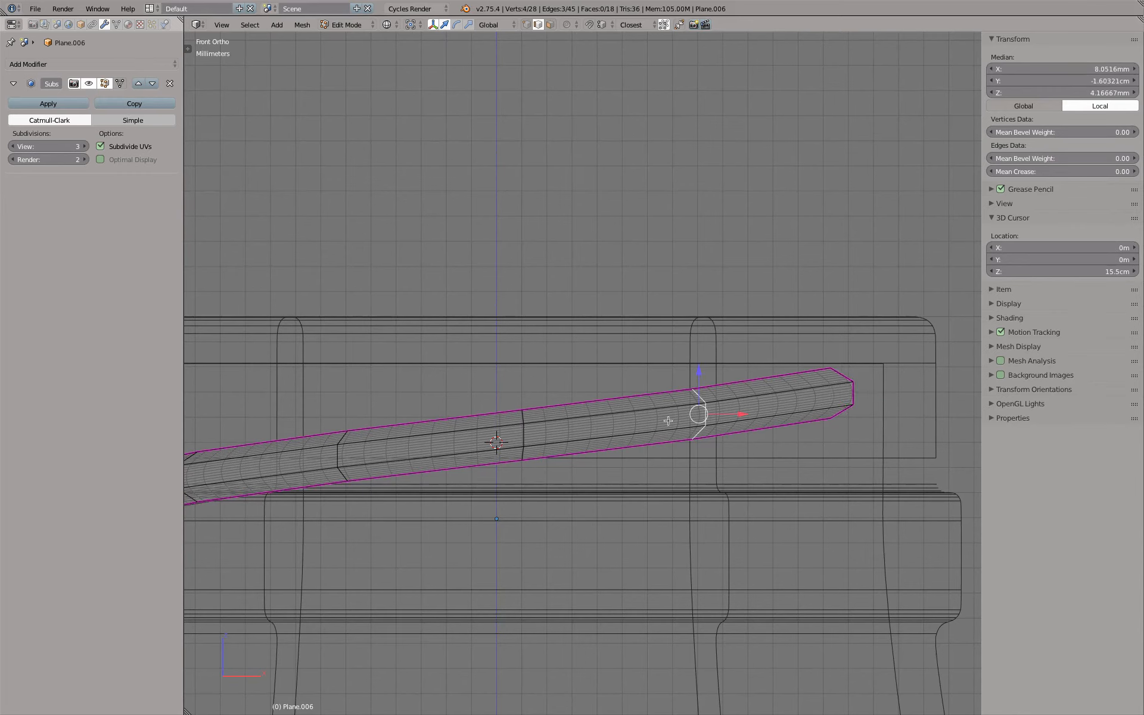
{"action": "right_click", "coordinate": [521, 436], "text": "alt+shift"}
{"action": "key", "text": "s"}
{"action": "key", "text": "z"}
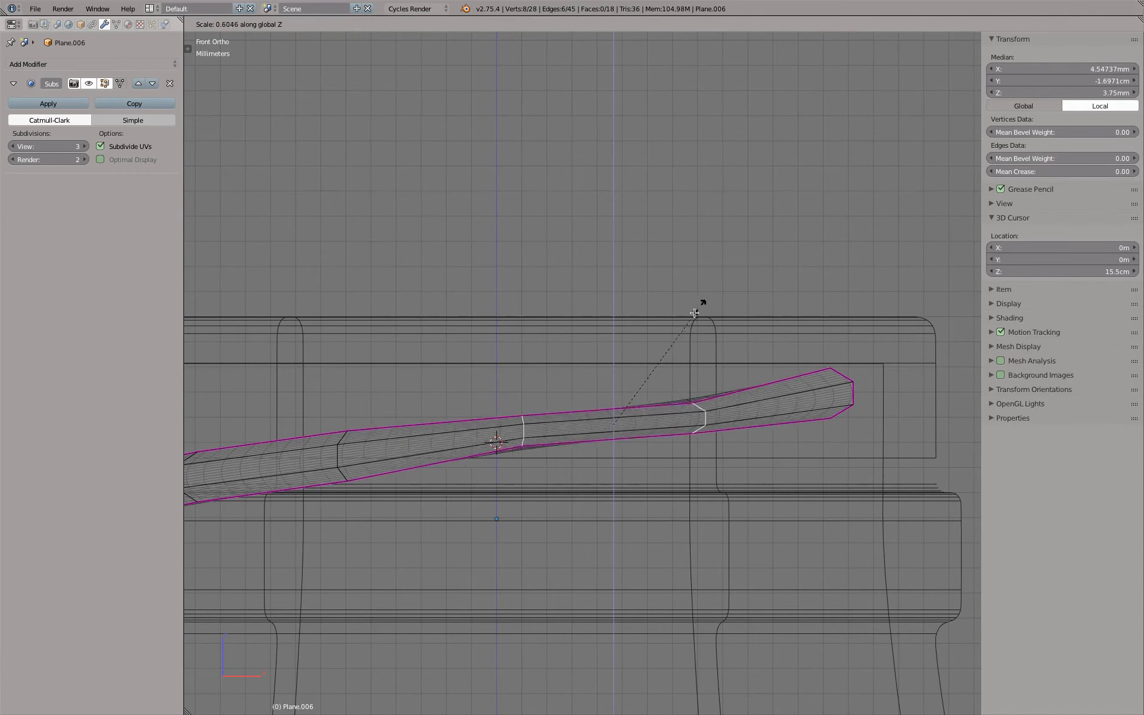
{"action": "key", "text": "Escape"}
Try scaling the upper end profile to about 0.91 along Z, and undo the change
{"action": "scroll", "coordinate": [843, 391], "scroll_direction": "up", "scroll_amount": 2}
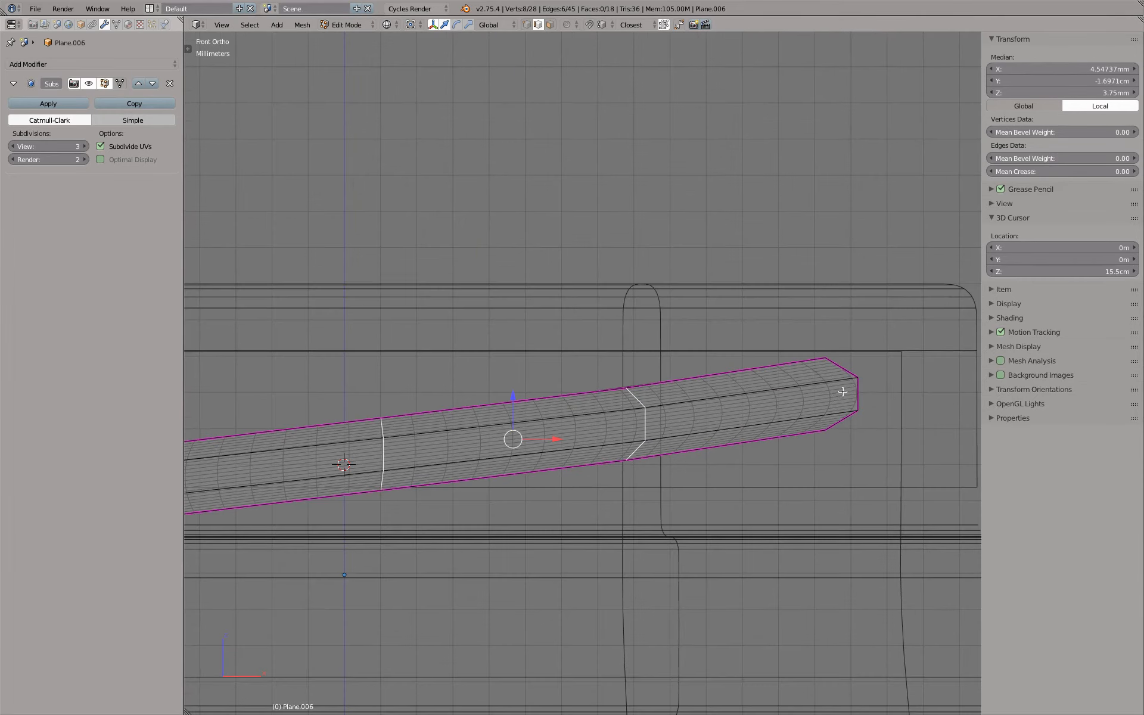
{"action": "right_click", "coordinate": [866, 391], "text": "alt"}
{"action": "key", "text": "s"}
{"action": "key", "text": "z"}
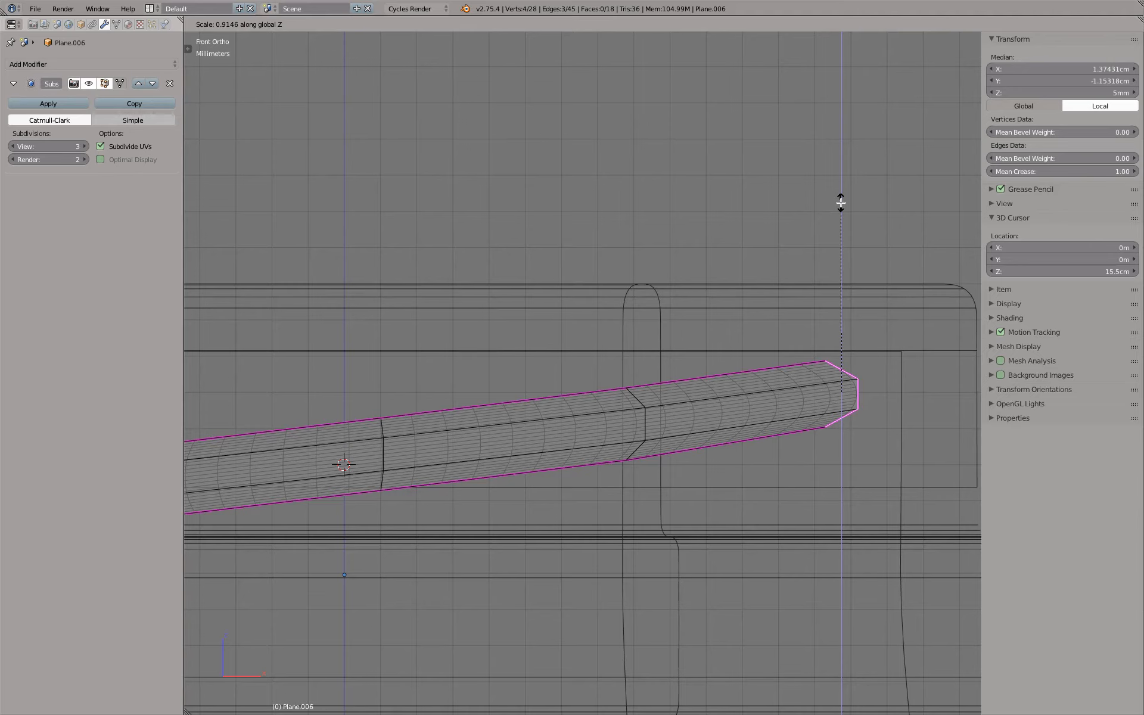
{"action": "left_click", "coordinate": [841, 204]}
{"action": "right_click", "coordinate": [646, 425], "text": "alt"}
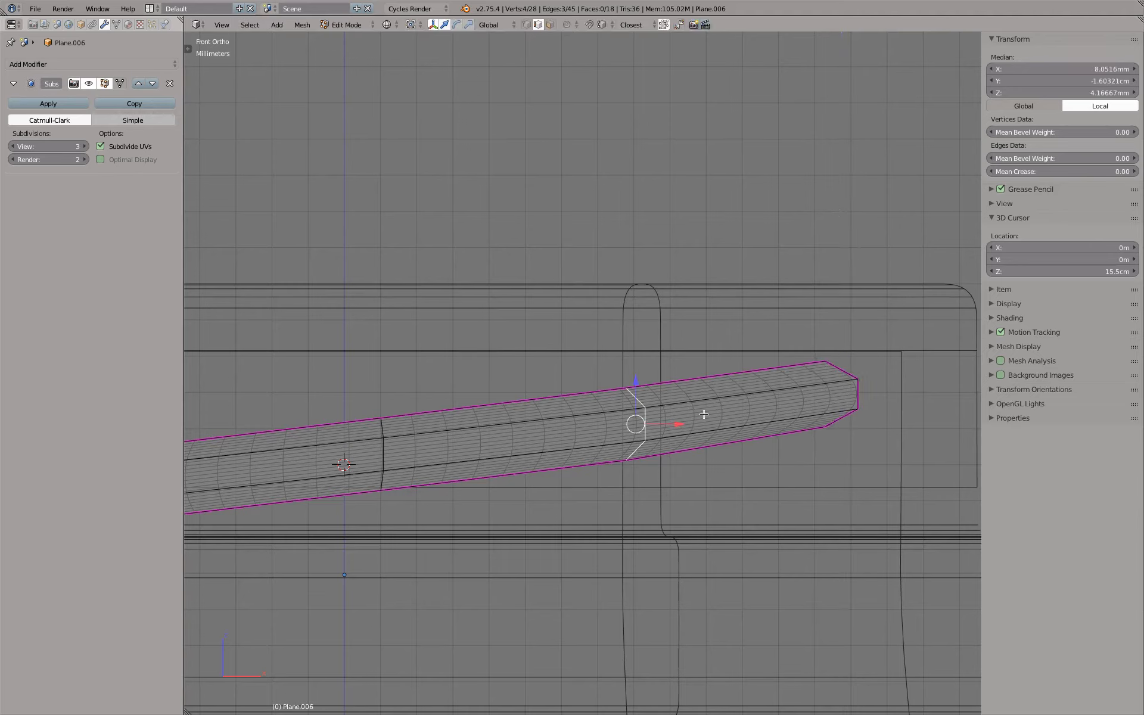
{"action": "right_click", "coordinate": [401, 455], "text": "alt"}
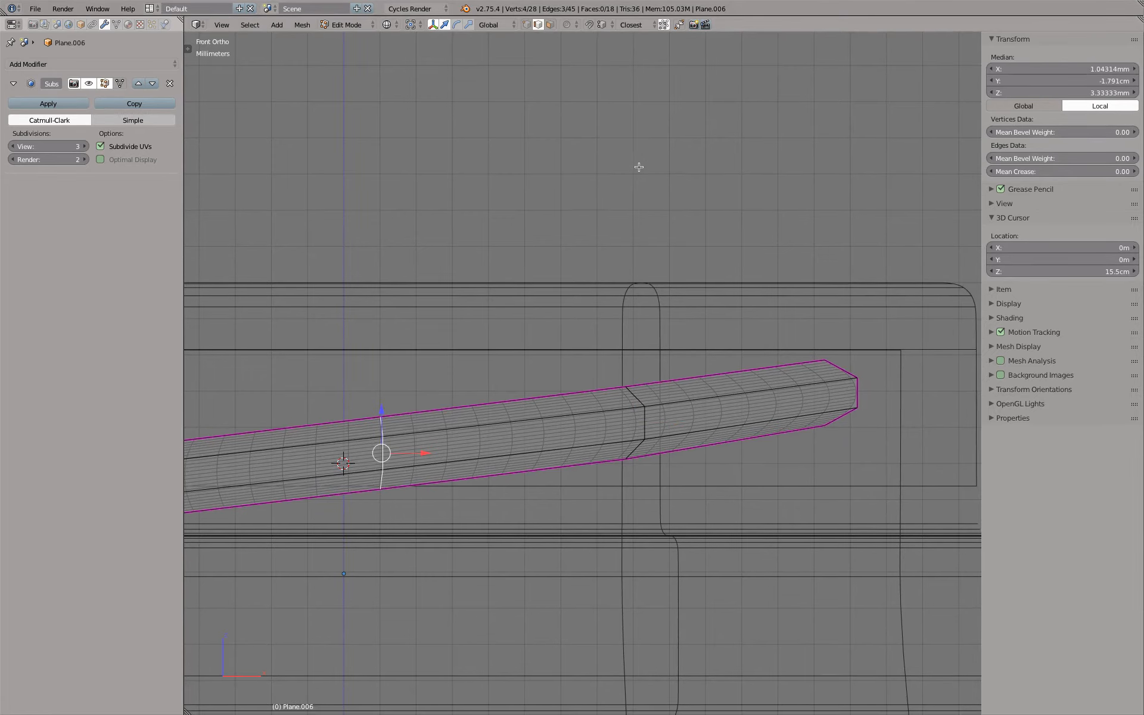
{"action": "key", "text": "ctrl+z"}
{"action": "key", "text": "ctrl+z"}
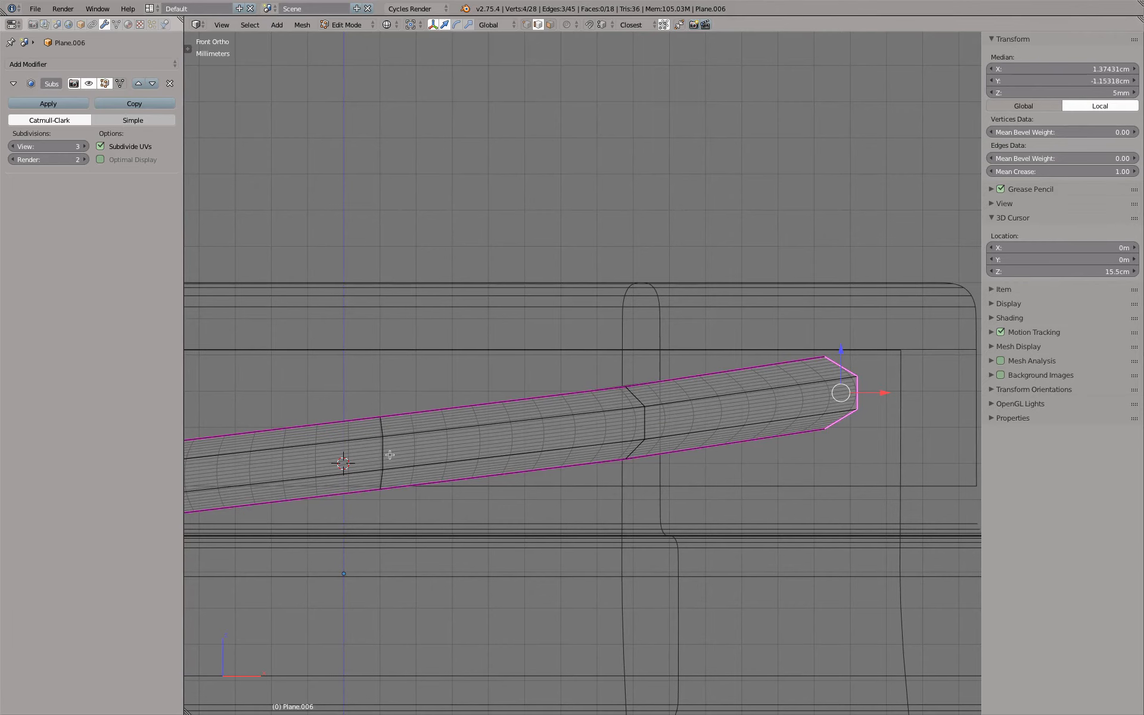
Scale the third profile from the thread's upper end to about 0.95 along Z
{"action": "key", "text": "ctrl+shift+z"}
{"action": "key", "text": "ctrl+shift+z"}
{"action": "key", "text": "s"}
{"action": "key", "text": "z"}
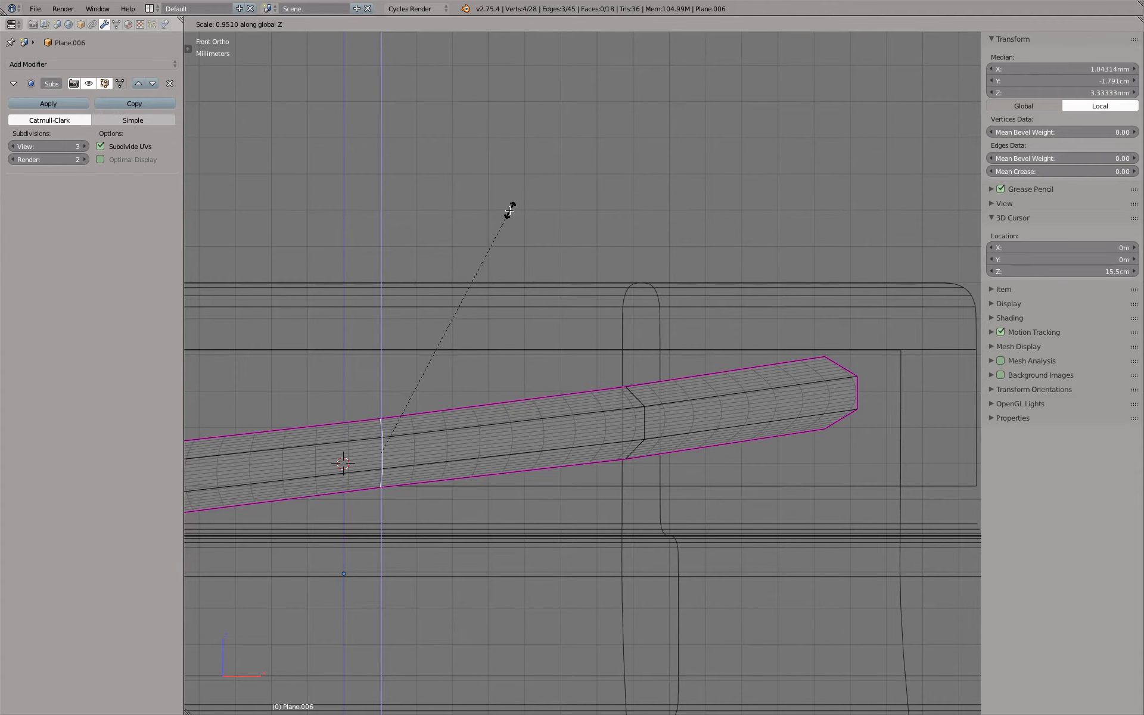
{"action": "left_click", "coordinate": [510, 210]}
Select the second profile from the upper end and scale it to about 0.90 along Z
{"action": "right_click", "coordinate": [644, 417], "text": "alt"}
{"action": "key", "text": "s"}
{"action": "key", "text": "z"}
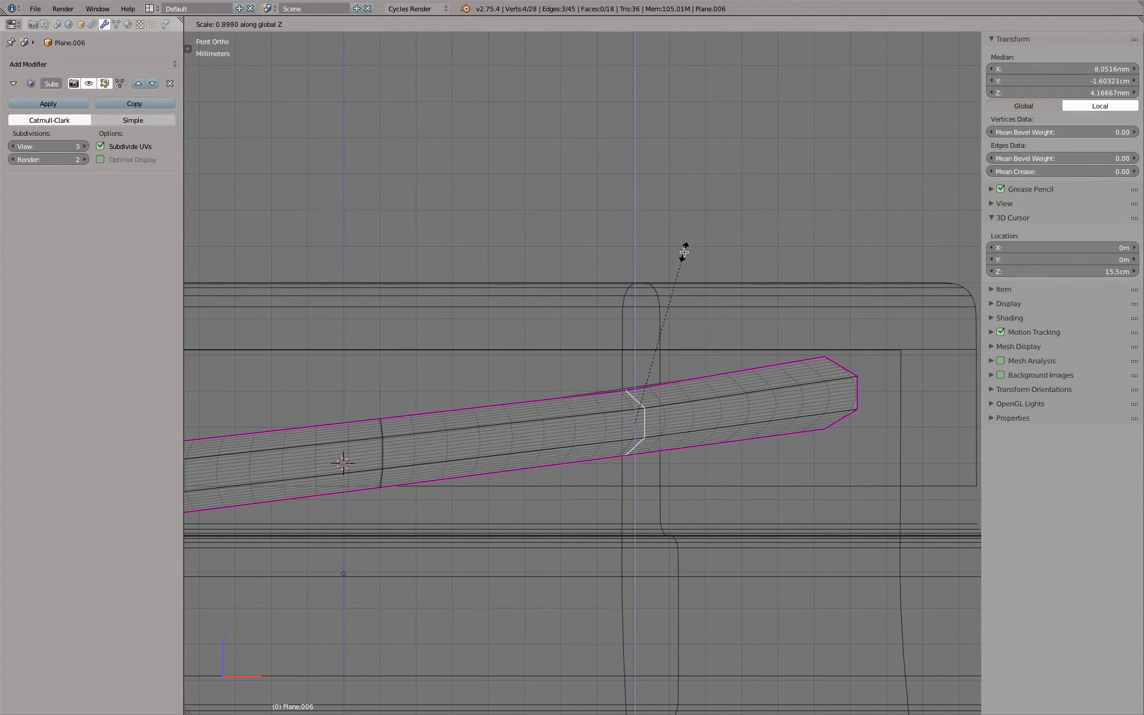
{"action": "left_click", "coordinate": [684, 251]}
Select the thread's upper end profile and scale it to about 0.85 along Z
{"action": "right_click", "coordinate": [871, 396], "text": "alt"}
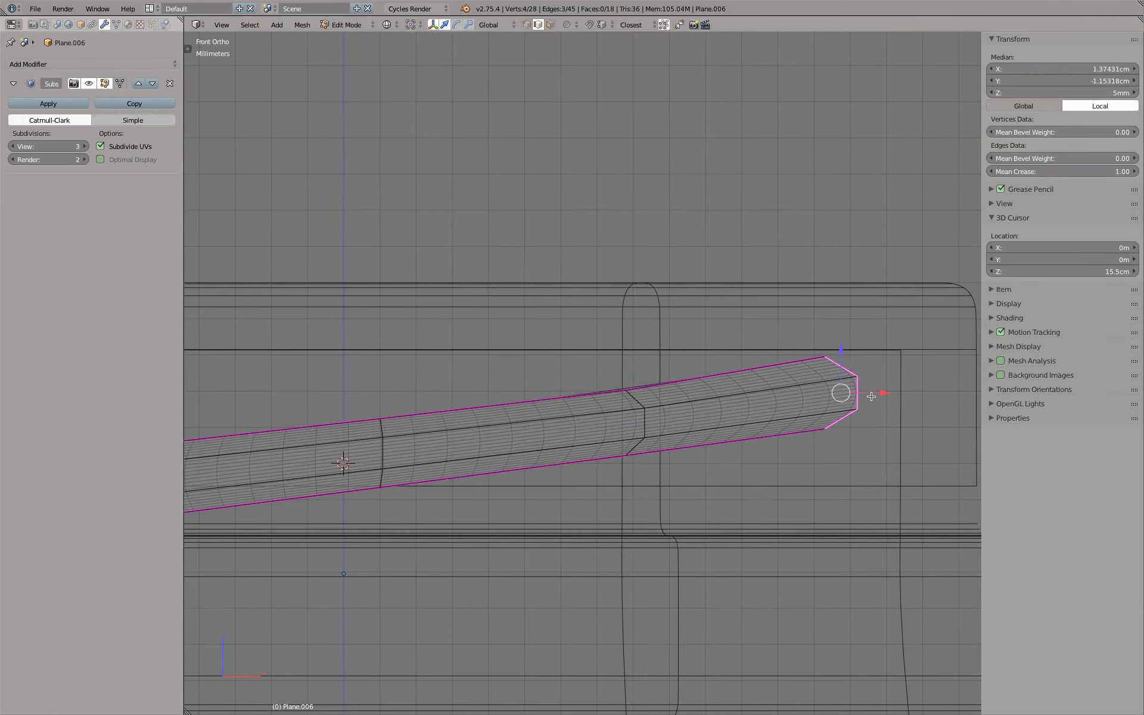
{"action": "key", "text": "s"}
{"action": "key", "text": "z"}
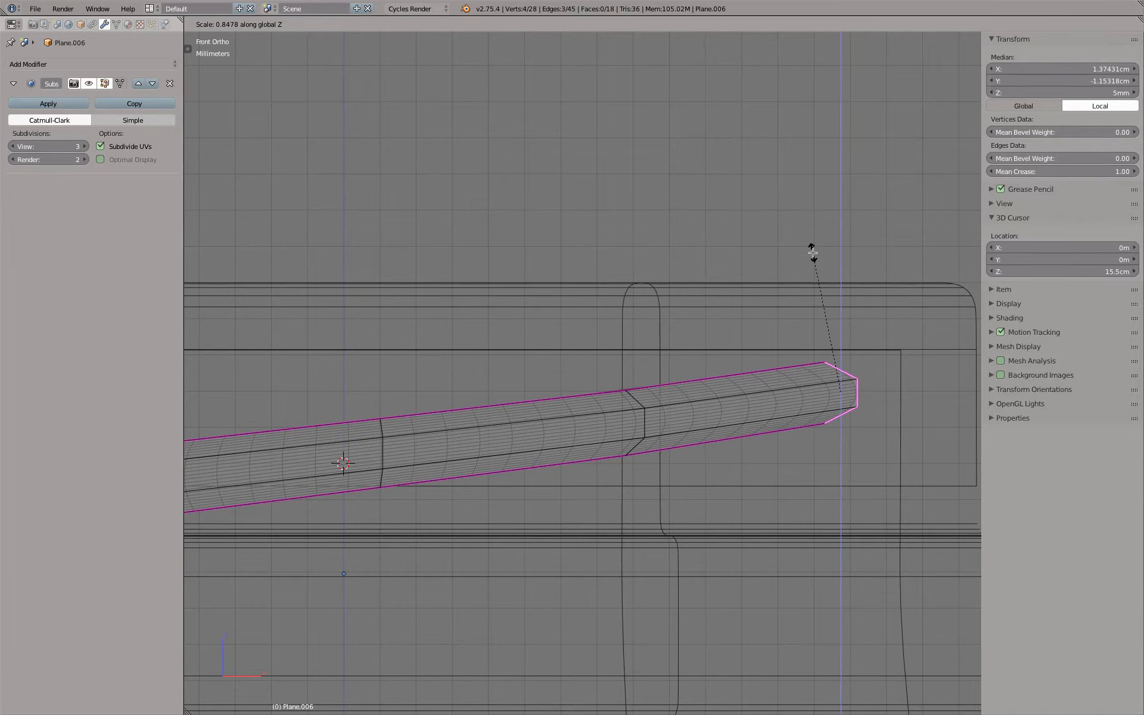
{"action": "left_click", "coordinate": [813, 252]}
In solid display, set the pivot point to the 3D cursor and scale the upper end's outer edge inward with Z locked
{"action": "scroll", "coordinate": [777, 286], "scroll_direction": "down", "scroll_amount": 1}
{"action": "mouse_move", "coordinate": [775, 296]}
{"action": "middle_mouse_down"}
{"action": "mouse_move", "coordinate": [743, 327]}
{"action": "mouse_move", "coordinate": [661, 337]}
{"action": "mouse_move", "coordinate": [672, 308]}
{"action": "mouse_move", "coordinate": [621, 289]}
{"action": "middle_mouse_up"}
{"action": "key", "text": "z"}
{"action": "key", "text": "a"}
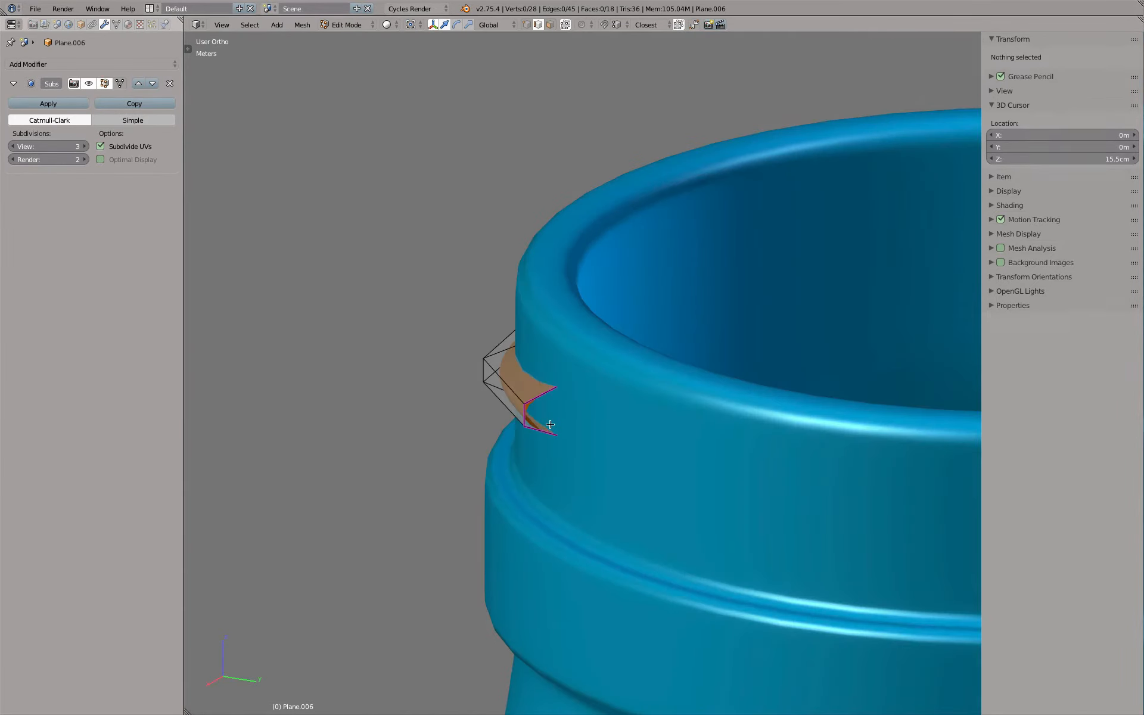
{"action": "left_click", "coordinate": [411, 25]}
{"action": "left_click", "coordinate": [436, 55]}
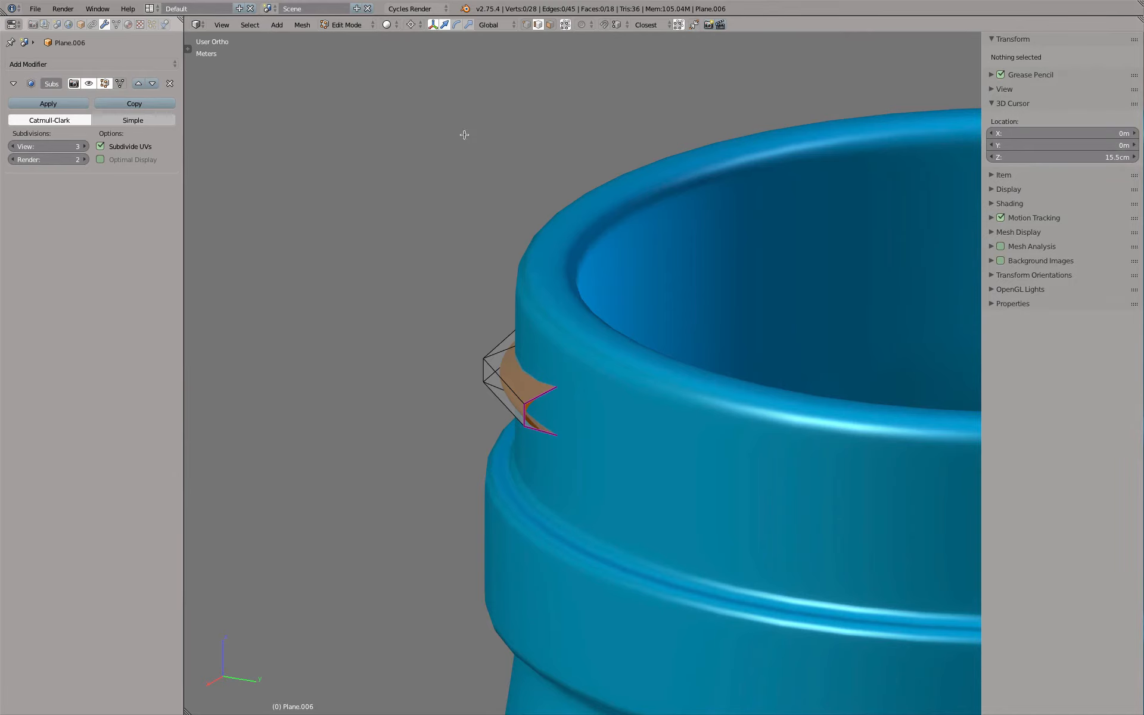
{"action": "right_click", "coordinate": [527, 418]}
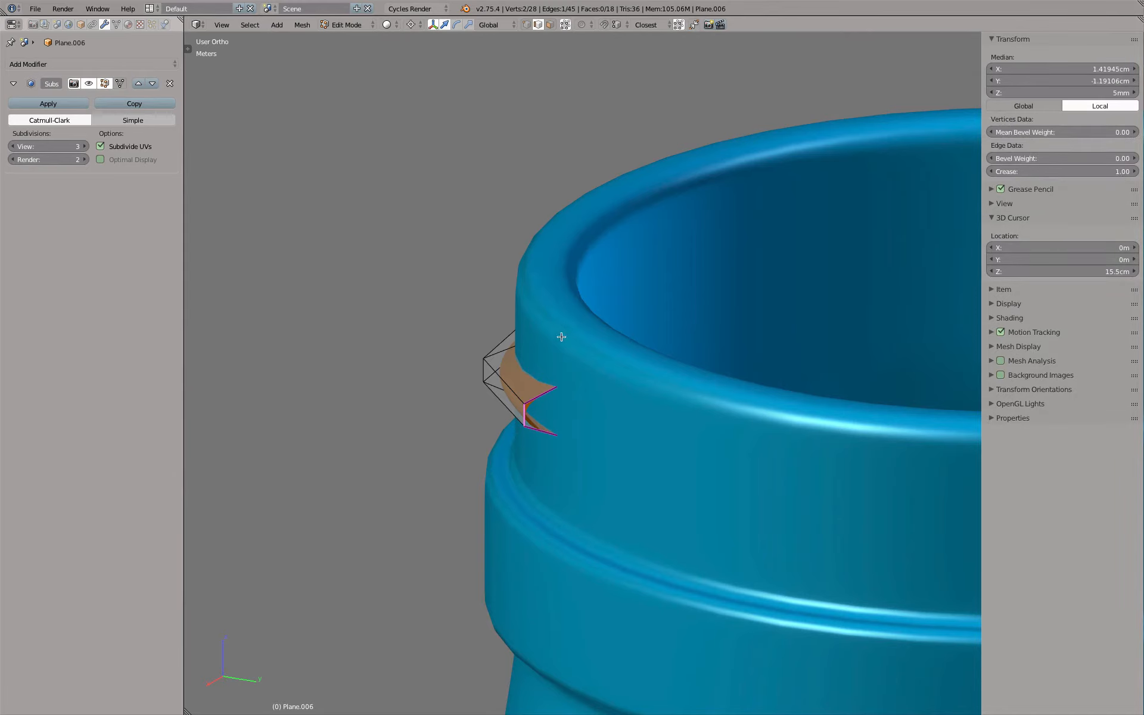
{"action": "key", "text": "s"}
{"action": "key", "text": "shift+z"}
{"action": "left_click", "coordinate": [584, 336]}
Scale the whole upper end profile inward to about 0.98 with Z locked so it sinks into the neck, and return to Object Mode
{"action": "right_click", "coordinate": [559, 396], "text": "shift"}
{"action": "right_click", "coordinate": [556, 430], "text": "shift"}
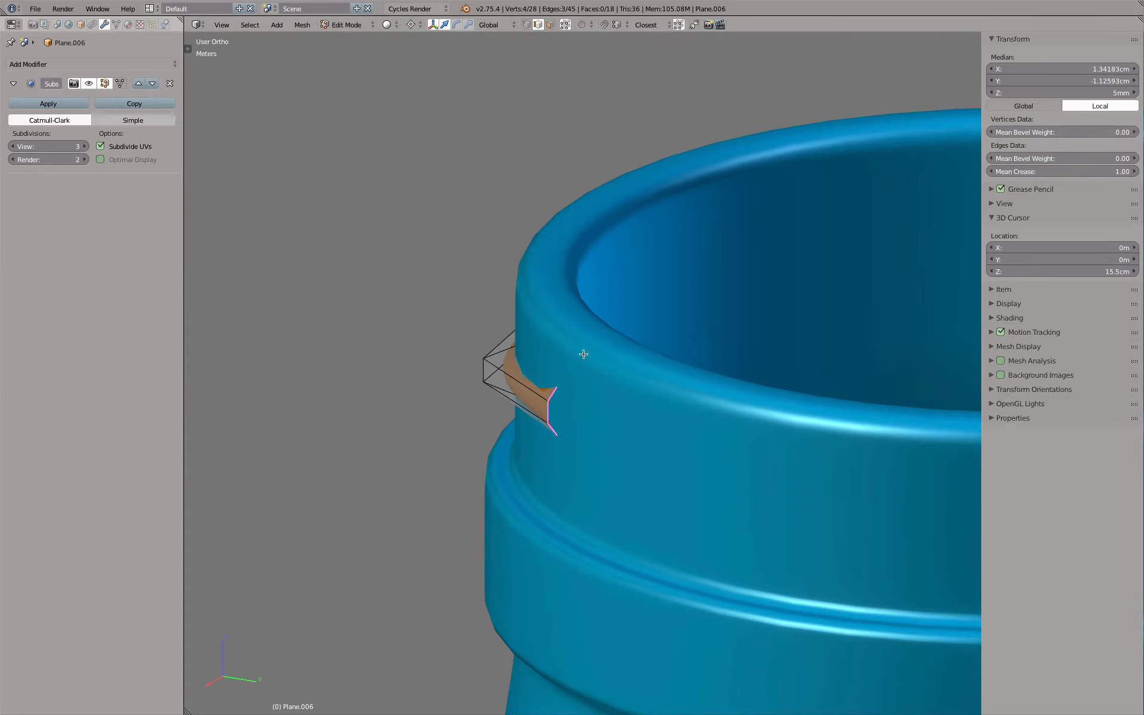
{"action": "key", "text": "s"}
{"action": "key", "text": "shift+z"}
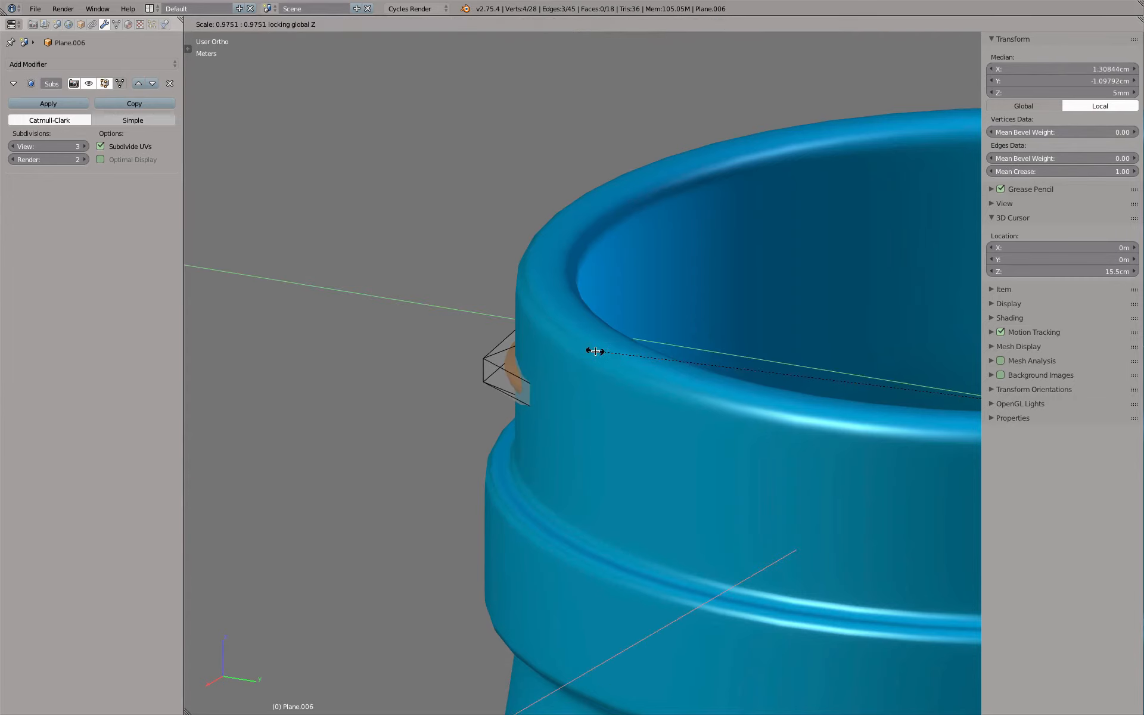
{"action": "left_click", "coordinate": [588, 350]}
{"action": "key", "text": "Tab"}
Rename the thread object as Threading Sculpted
{"action": "scroll", "coordinate": [585, 349], "scroll_direction": "down", "scroll_amount": 4}
{"action": "middle_click_drag", "start_coordinate": [585, 349], "coordinate": [693, 371]}
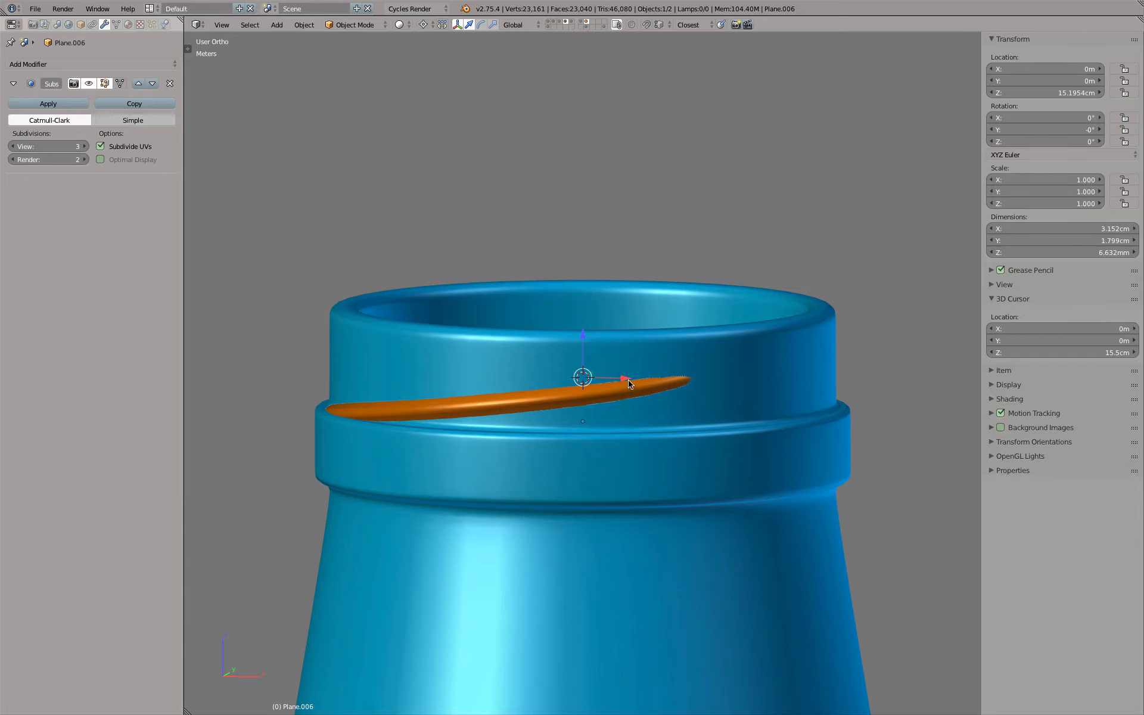
{"action": "scroll", "coordinate": [388, 432], "scroll_direction": "down", "scroll_amount": 1}
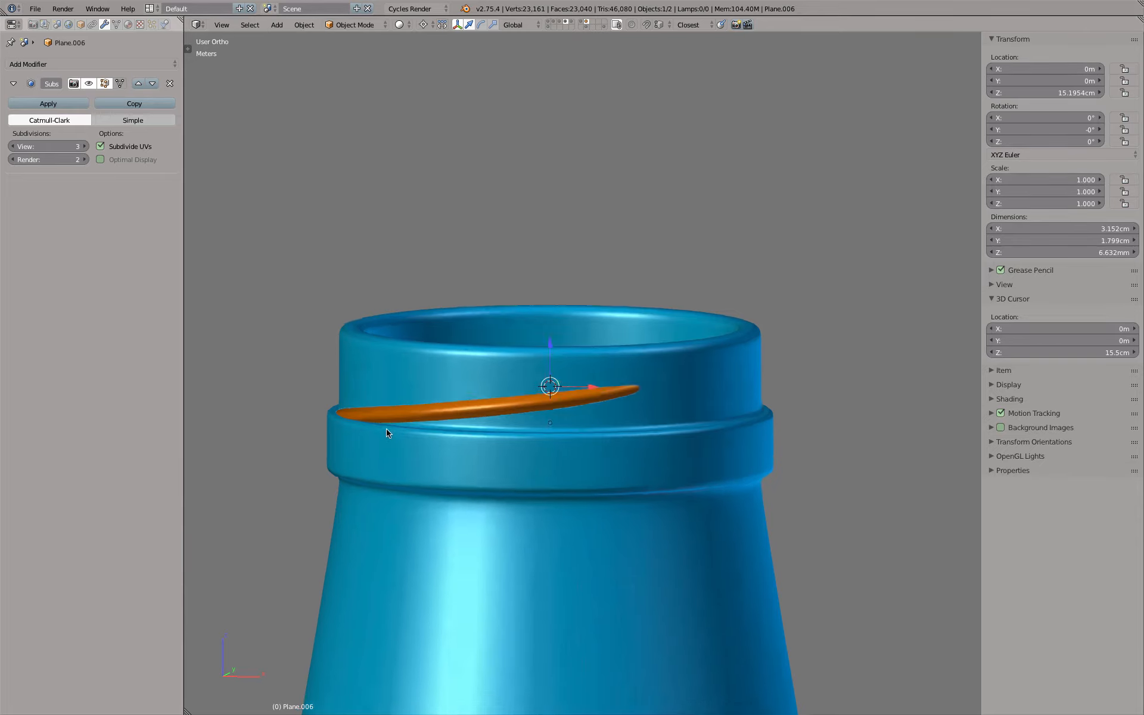
{"action": "mouse_move", "coordinate": [388, 433]}
{"action": "middle_mouse_down"}
{"action": "mouse_move", "coordinate": [352, 462]}
{"action": "mouse_move", "coordinate": [368, 434]}
{"action": "middle_mouse_up"}
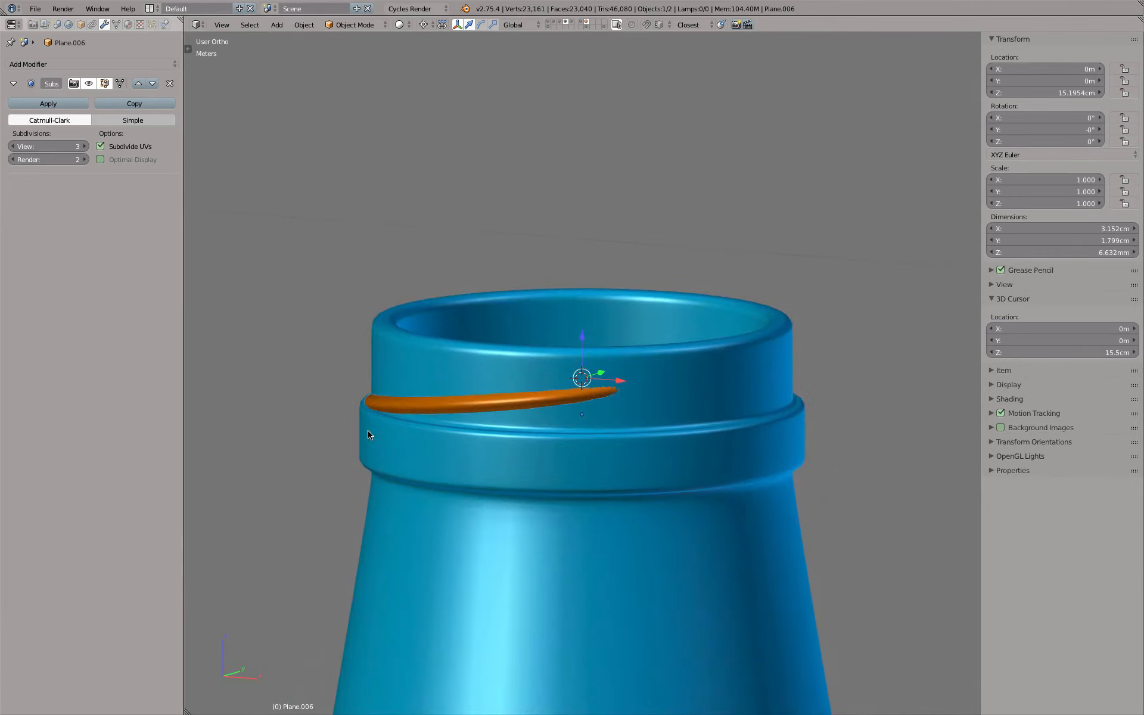
{"action": "key", "text": "KP_7"}
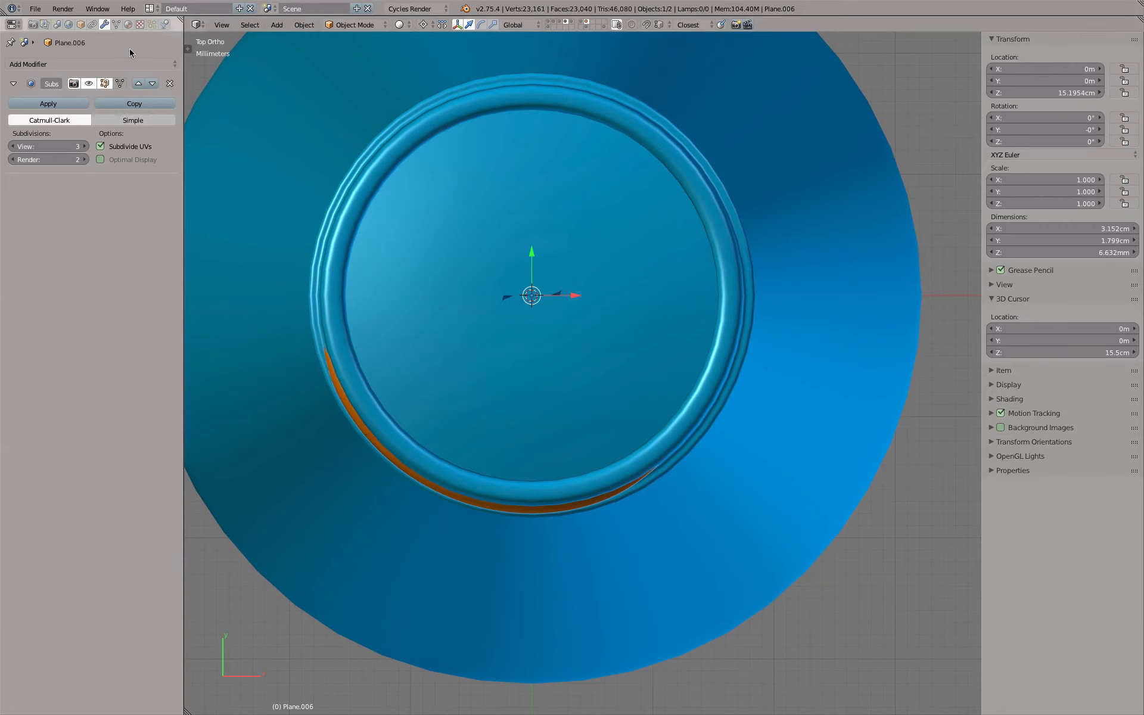
{"action": "left_click", "coordinate": [80, 24]}
{"action": "left_click", "coordinate": [96, 64]}
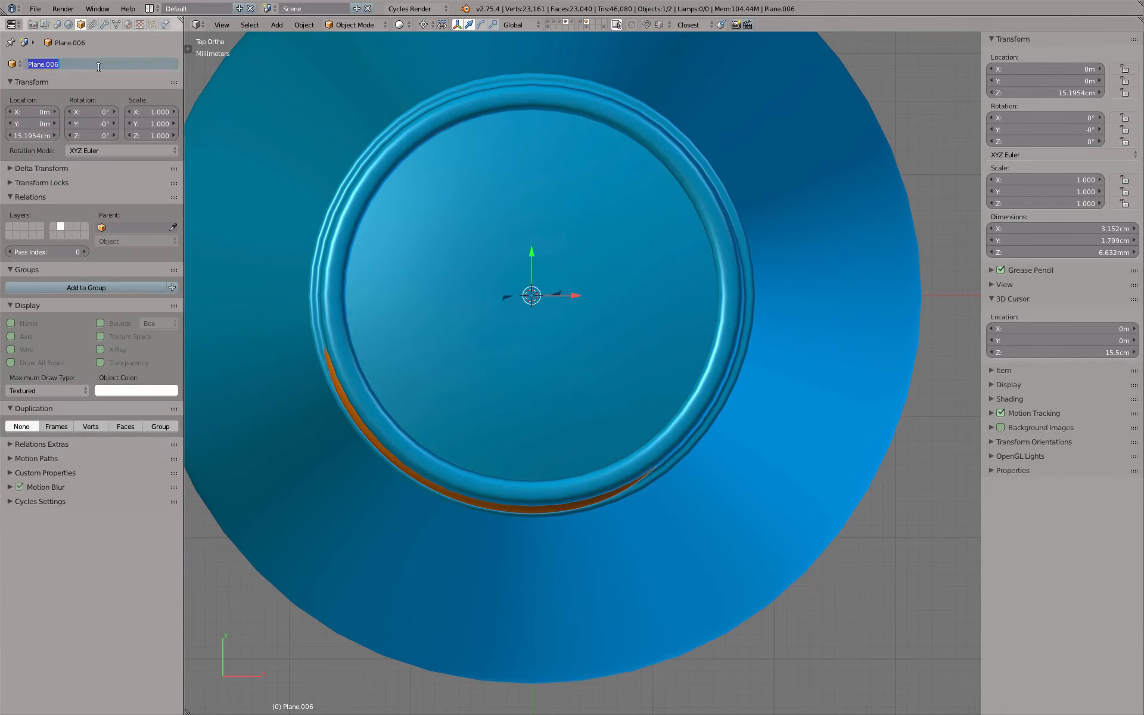
{"action": "type", "text": "Threading Sculpted"}
{"action": "key", "text": "Return"}
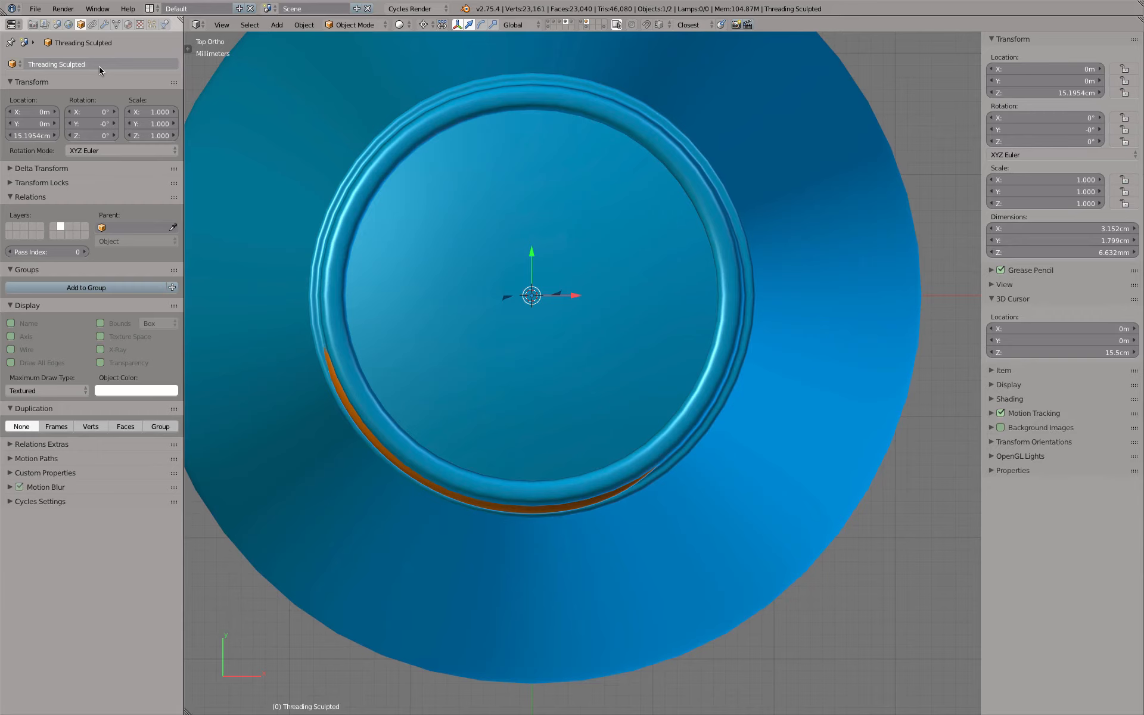
Duplicate the thread in place and rotate the copy 90° about the neck's vertical axis in top view
{"action": "middle_click_drag", "start_coordinate": [331, 171], "coordinate": [424, 259]}
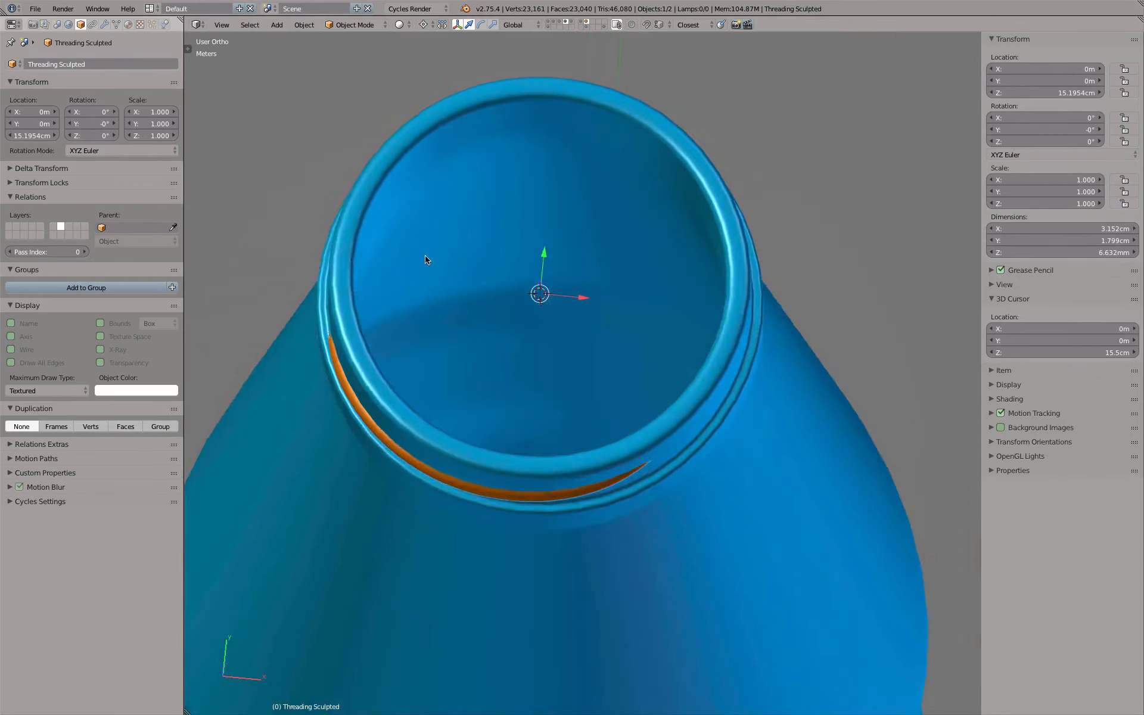
{"action": "key", "text": "z"}
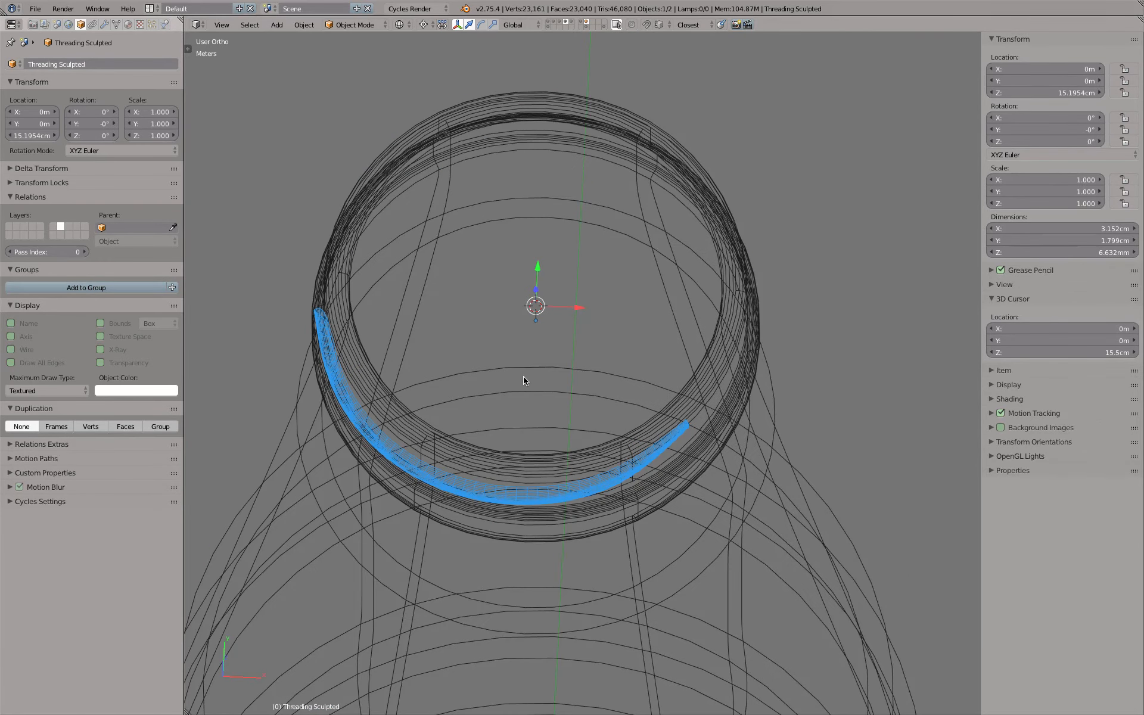
{"action": "key", "text": "KP_7"}
{"action": "key", "text": "shift+d"}
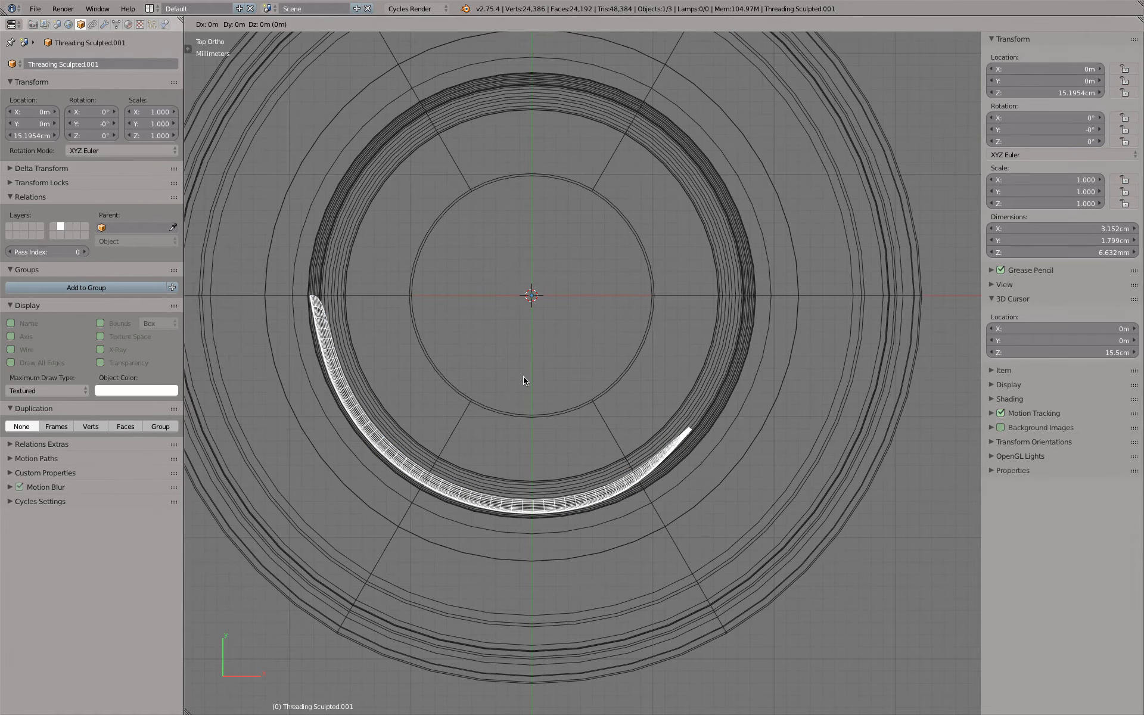
{"action": "key", "text": "r"}
{"action": "type", "text": "90"}
{"action": "key", "text": "Return"}
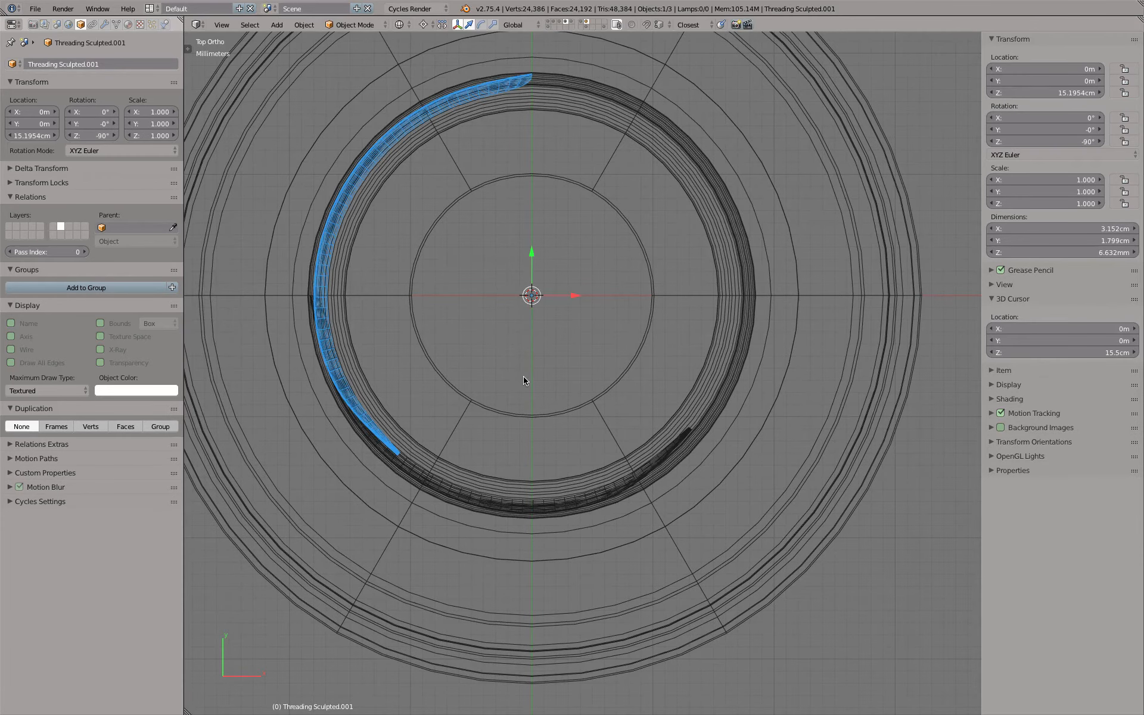
Add two more thread copies, each rotated a further 90° around the neck, and return to solid display
{"action": "key", "text": "shift+d"}
{"action": "type", "text": "r90"}
{"action": "key", "text": "Return"}
{"action": "key", "text": "shift+d"}
{"action": "type", "text": "r90"}
{"action": "key", "text": "Return"}
{"action": "key", "text": "z"}
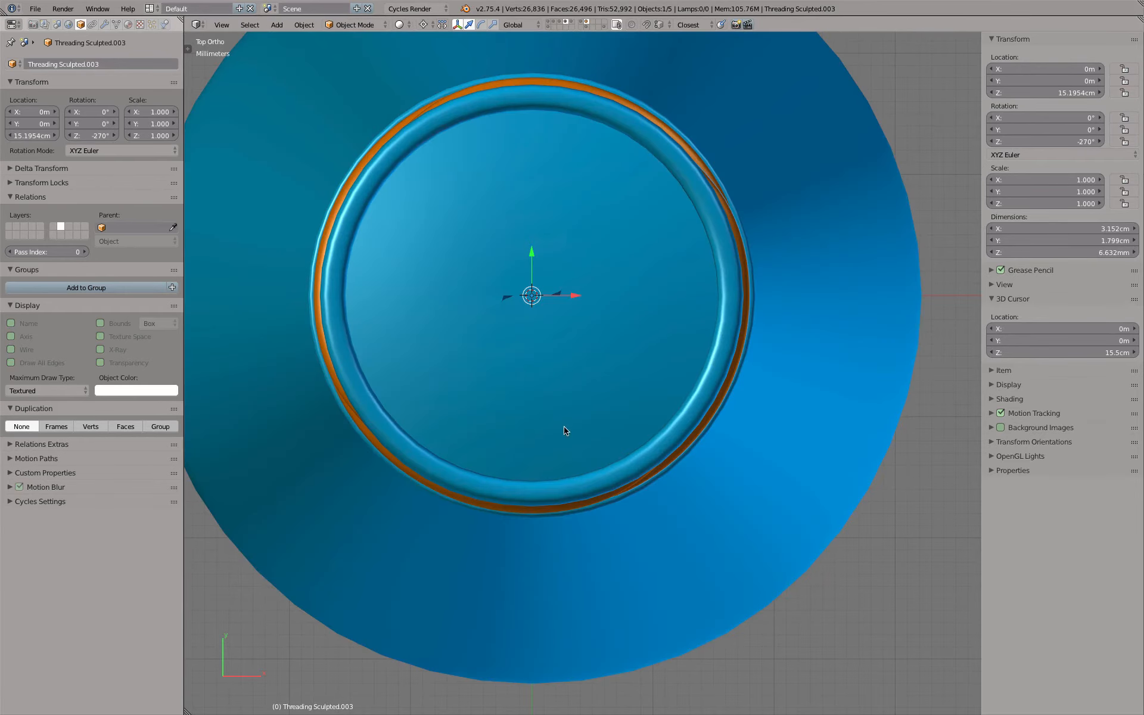
Save the file over the existing one and show only the layer holding the bottle
{"action": "middle_click_drag", "start_coordinate": [564, 429], "coordinate": [572, 361]}
{"action": "key", "text": "a"}
{"action": "mouse_move", "coordinate": [740, 405]}
{"action": "middle_mouse_down"}
{"action": "mouse_move", "coordinate": [314, 410]}
{"action": "mouse_move", "coordinate": [766, 378]}
{"action": "mouse_move", "coordinate": [567, 395]}
{"action": "mouse_move", "coordinate": [760, 417]}
{"action": "middle_mouse_up"}
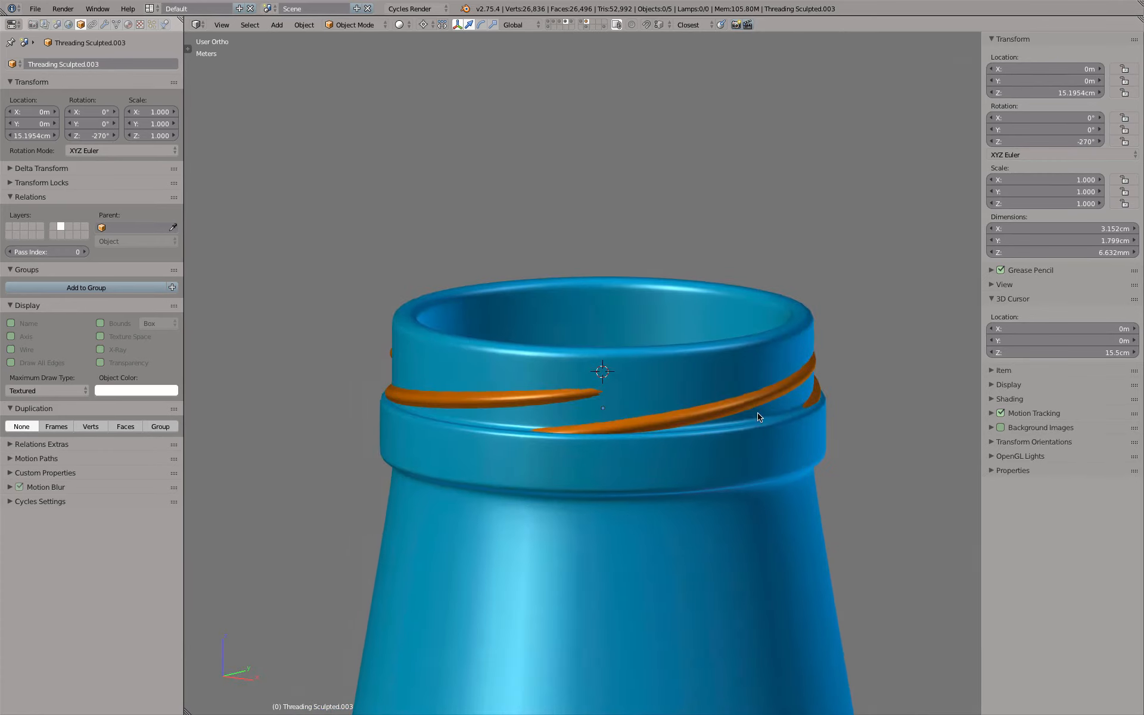
{"action": "scroll", "coordinate": [687, 278], "scroll_direction": "down", "scroll_amount": 2}
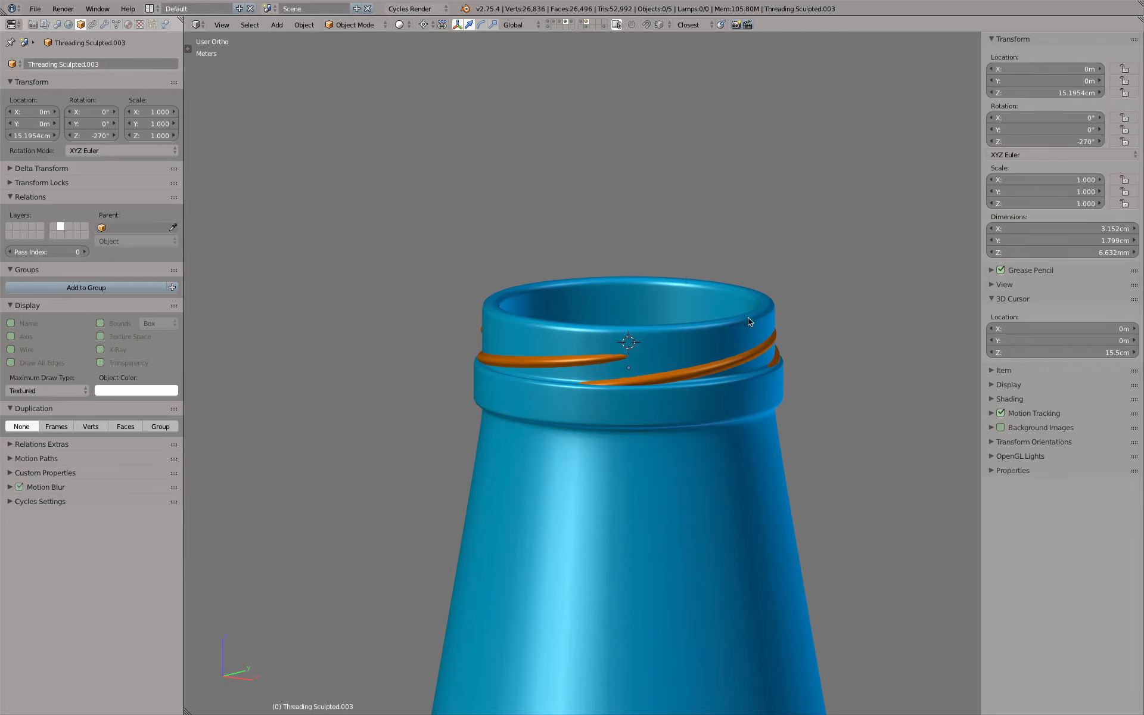
{"action": "right_click", "coordinate": [784, 337]}
{"action": "right_click", "coordinate": [532, 360]}
{"action": "key", "text": "ctrl+s"}
{"action": "left_click", "coordinate": [532, 360]}
{"action": "left_click", "coordinate": [568, 27]}
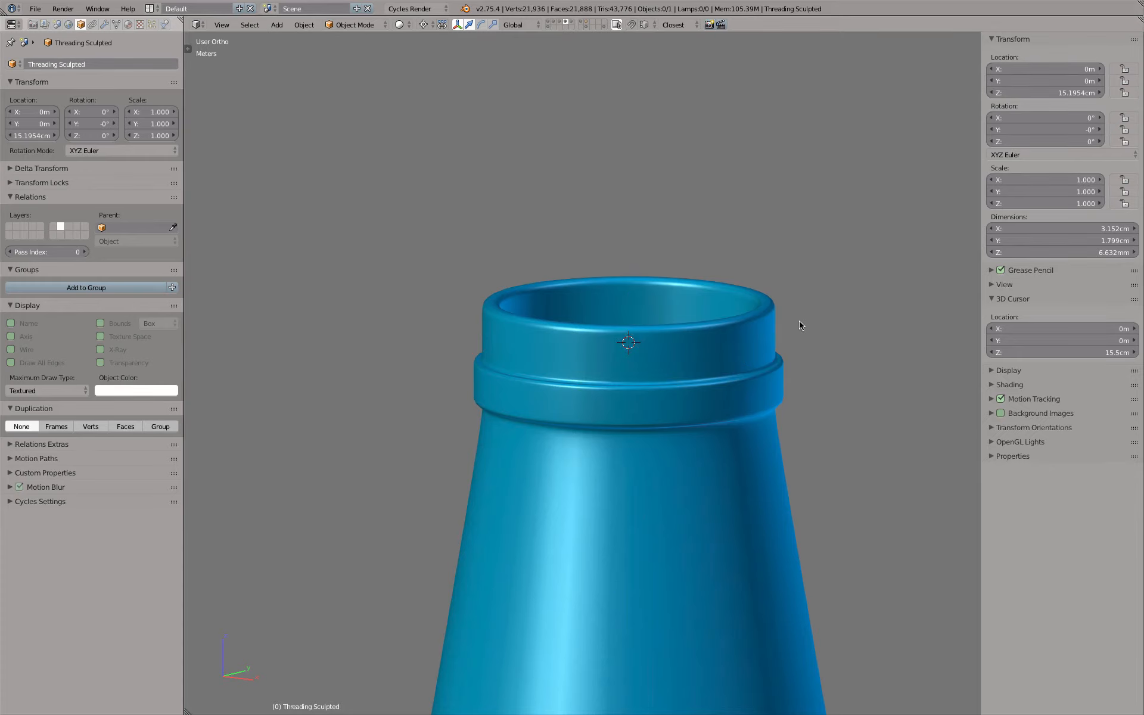
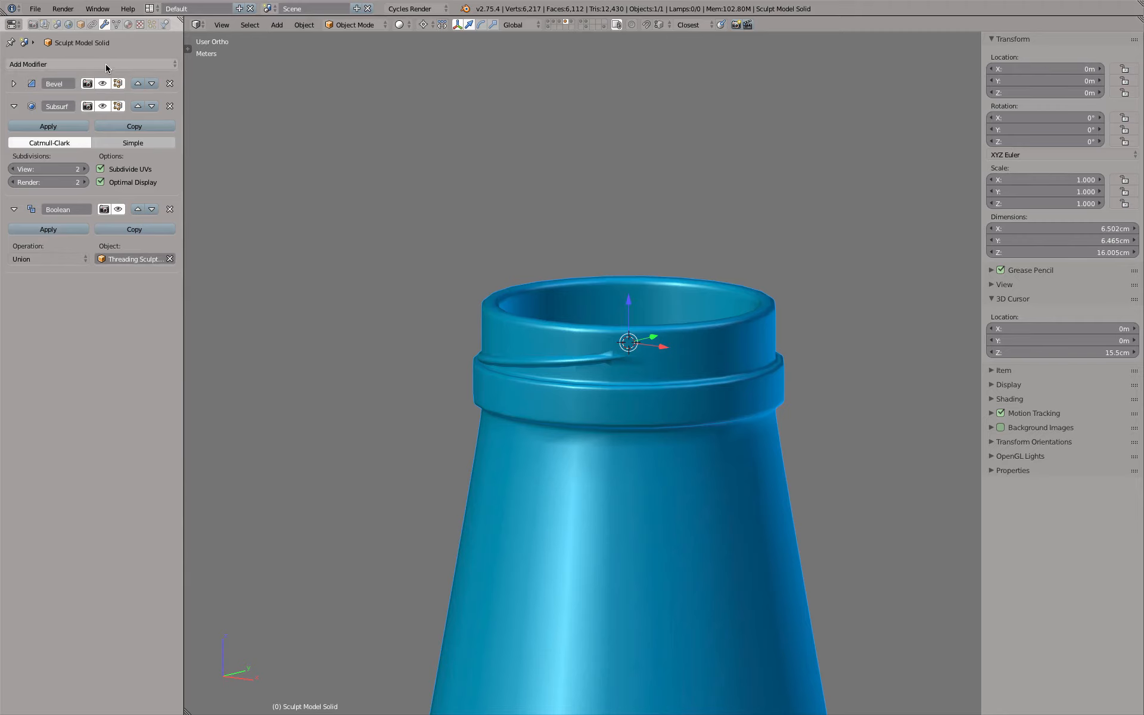
Add a second Boolean modifier to the bottle, set to Union with another sculpted thread object
{"action": "left_click", "coordinate": [107, 65]}
{"action": "left_click", "coordinate": [155, 116]}
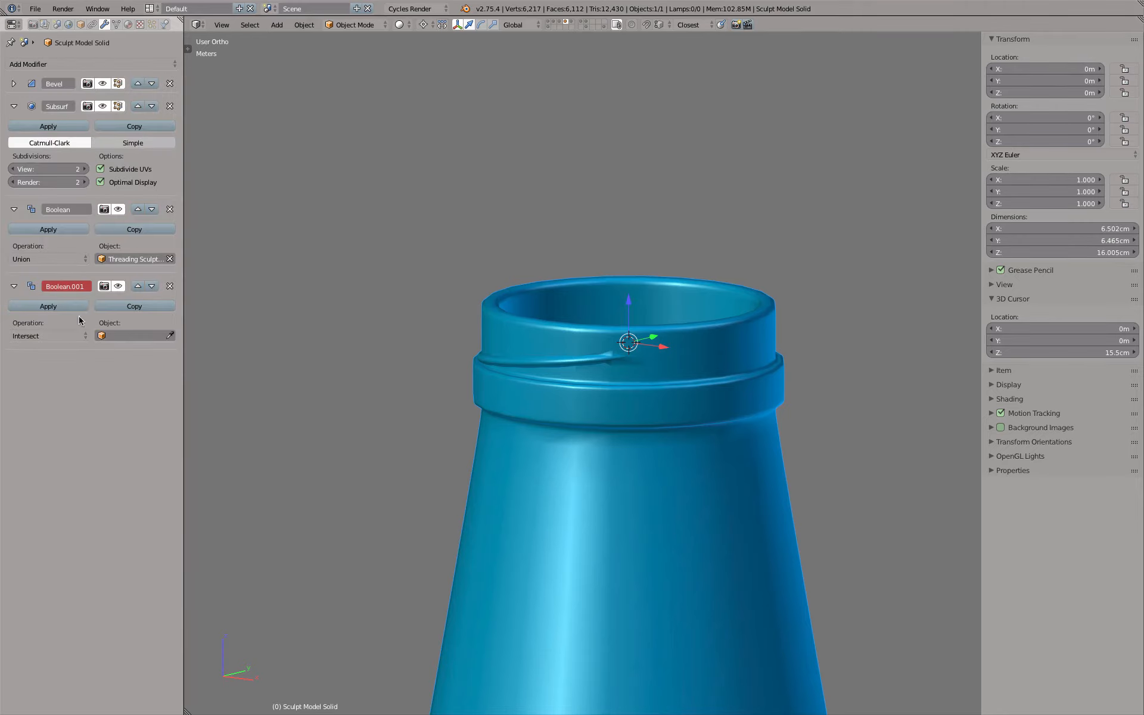
{"action": "left_click", "coordinate": [45, 337]}
{"action": "left_click", "coordinate": [21, 308]}
{"action": "left_click", "coordinate": [120, 334]}
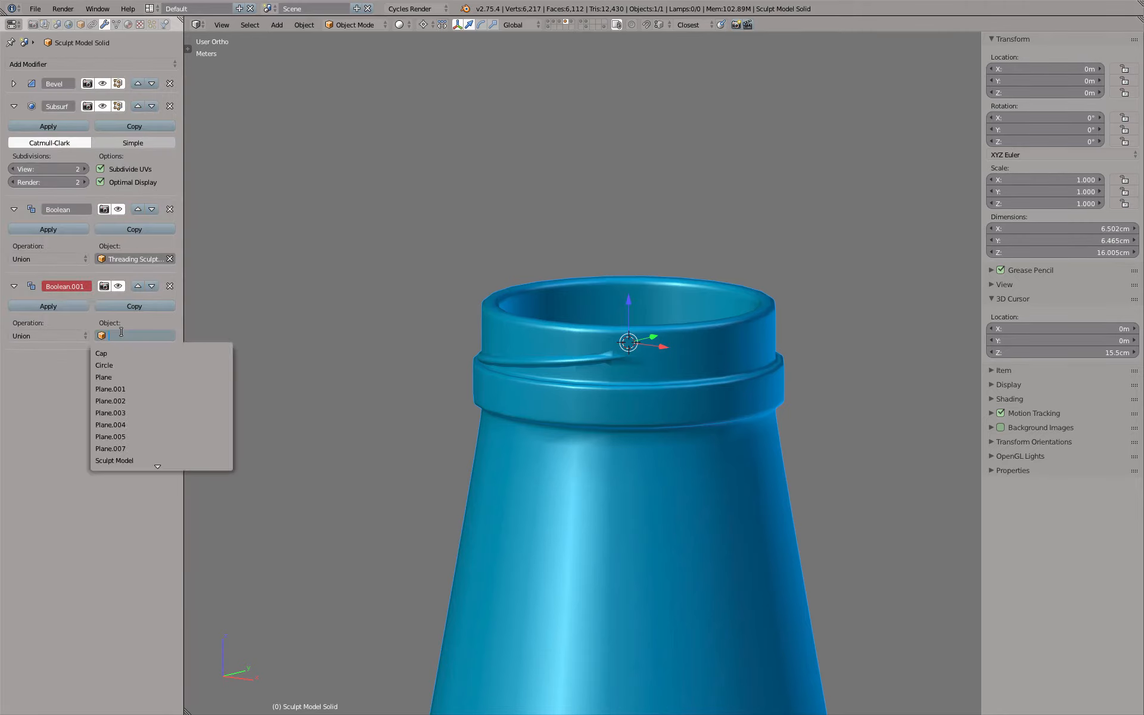
{"action": "type", "text": "thre"}
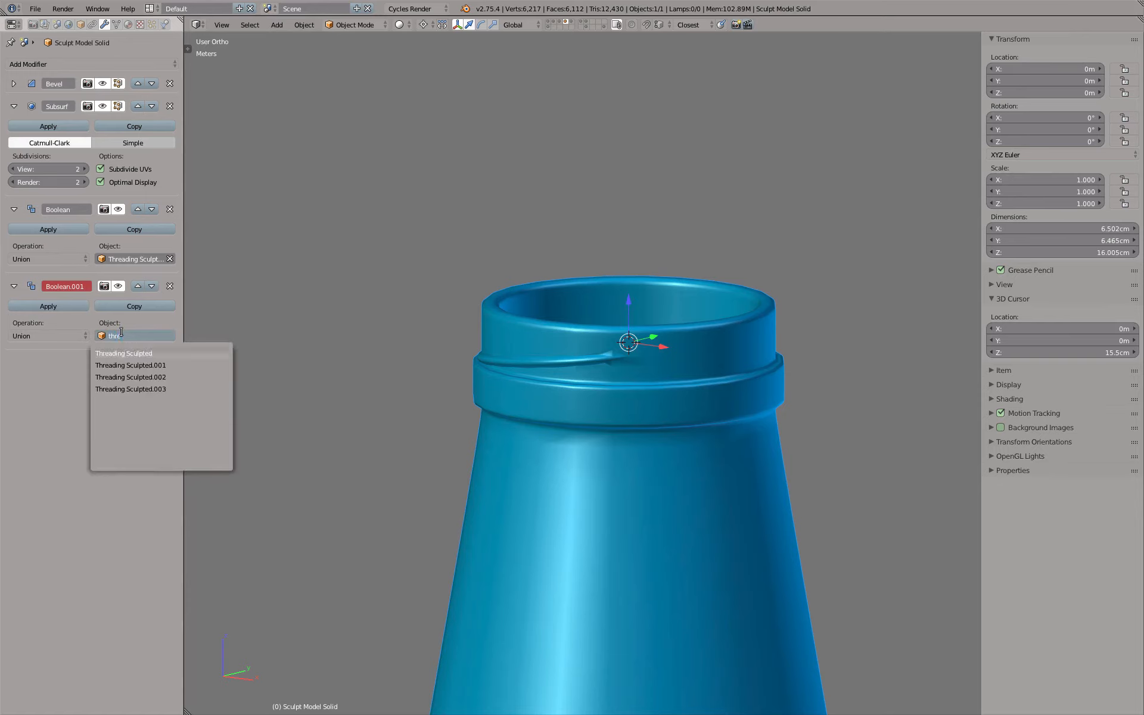
{"action": "key", "text": "Return"}
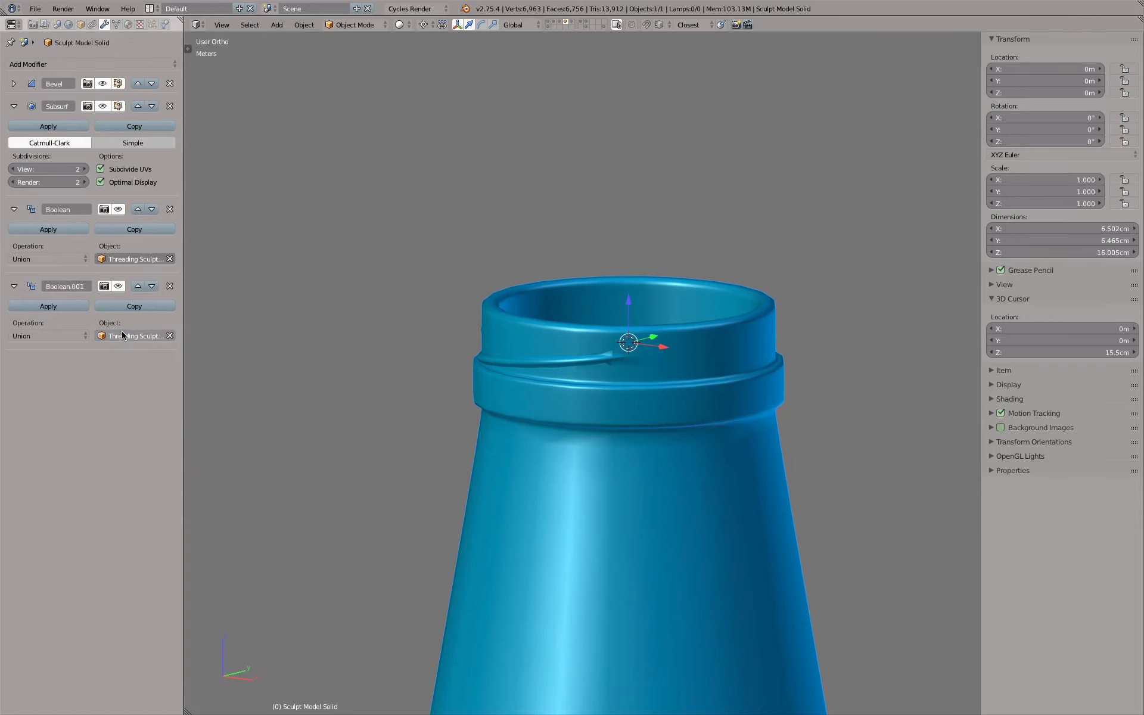
Set the bottle's Subsurf view subdivisions to 3 and examine the threading around the neck
{"action": "mouse_move", "coordinate": [451, 314]}
{"action": "middle_mouse_down"}
{"action": "mouse_move", "coordinate": [520, 322]}
{"action": "mouse_move", "coordinate": [603, 307]}
{"action": "mouse_move", "coordinate": [574, 386]}
{"action": "mouse_move", "coordinate": [538, 329]}
{"action": "mouse_move", "coordinate": [538, 263]}
{"action": "mouse_move", "coordinate": [524, 381]}
{"action": "mouse_move", "coordinate": [555, 411]}
{"action": "middle_mouse_up"}
{"action": "key", "text": "z"}
{"action": "key", "text": "z"}
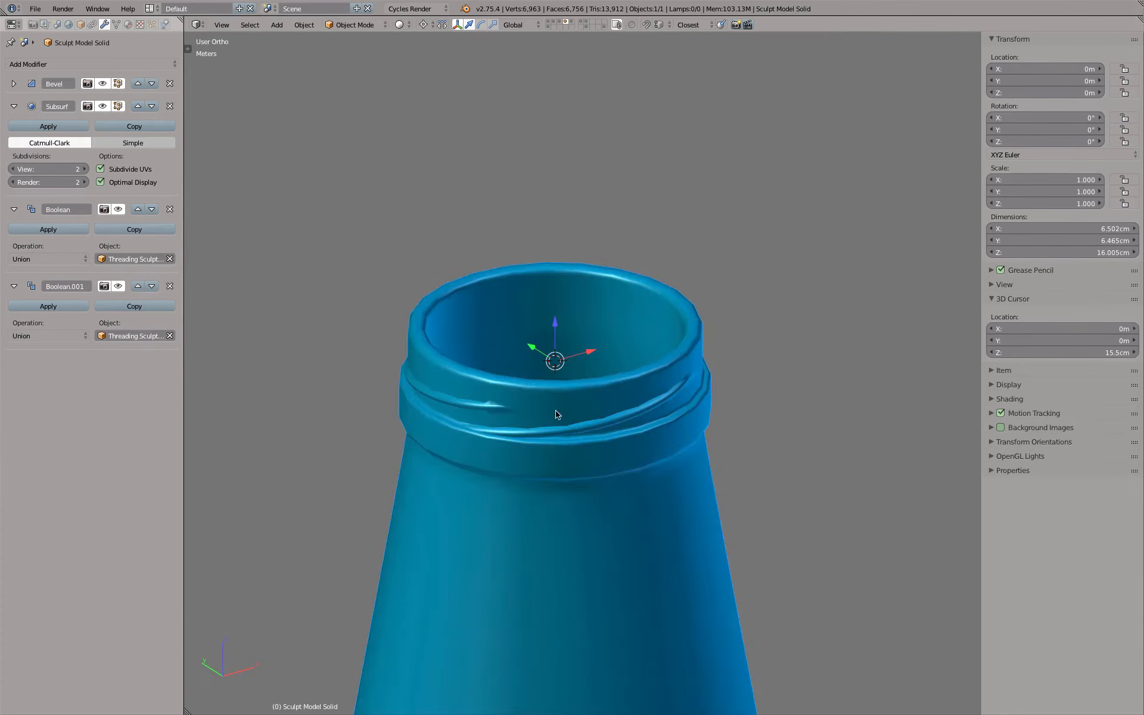
{"action": "scroll", "coordinate": [471, 449], "scroll_direction": "up", "scroll_amount": 2}
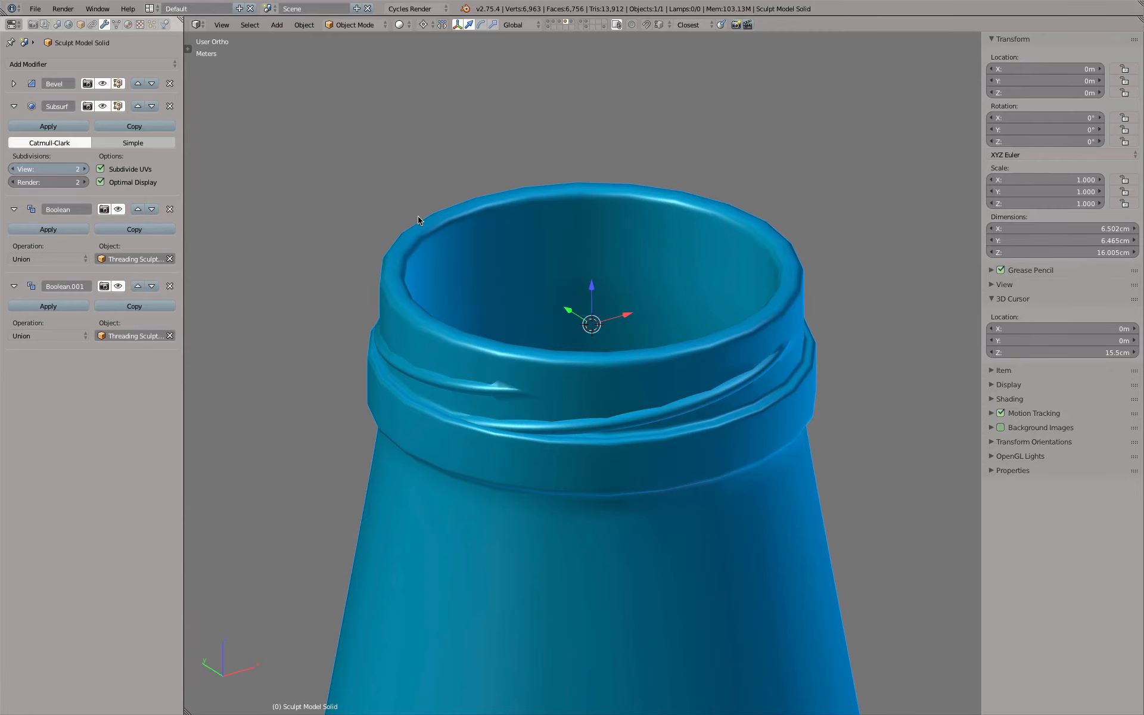
{"action": "key", "text": "ctrl+3"}
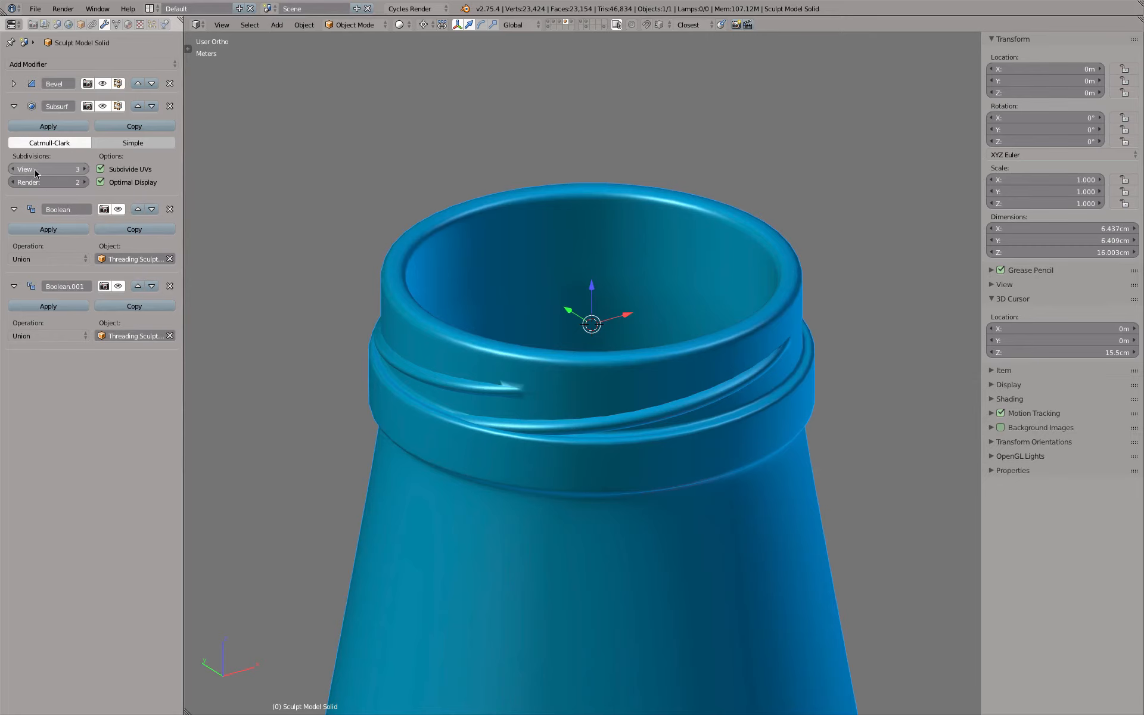
{"action": "middle_click_drag", "start_coordinate": [454, 248], "coordinate": [625, 265]}
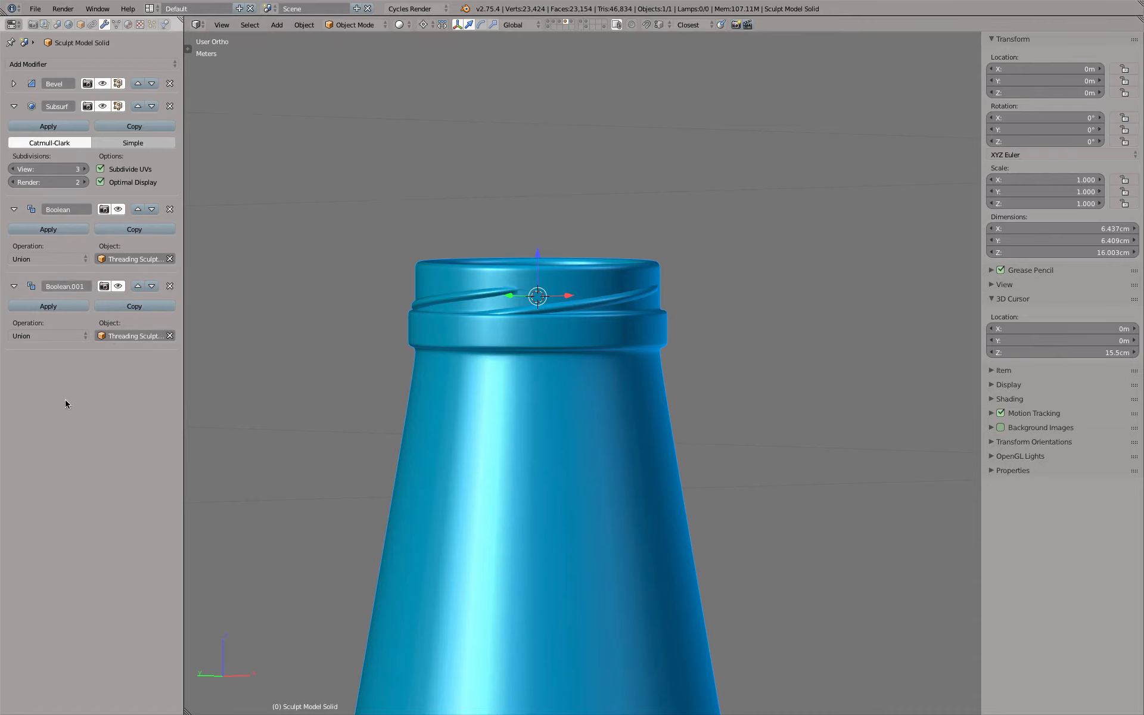
Remove the bottle's second Boolean modifier and rename the remaining one Threading
{"action": "left_click", "coordinate": [169, 286]}
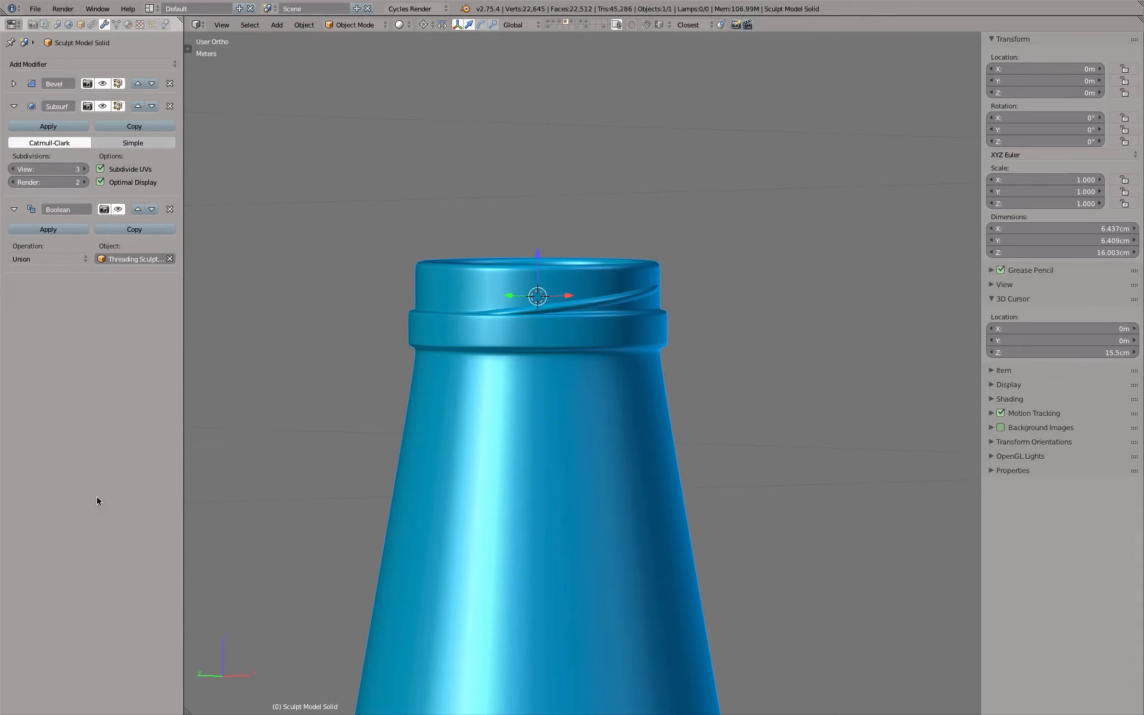
{"action": "type", "text": "Thre"}
{"action": "type", "text": "ado"}
{"action": "type", "text": "ng"}
{"action": "key", "text": "Return"}
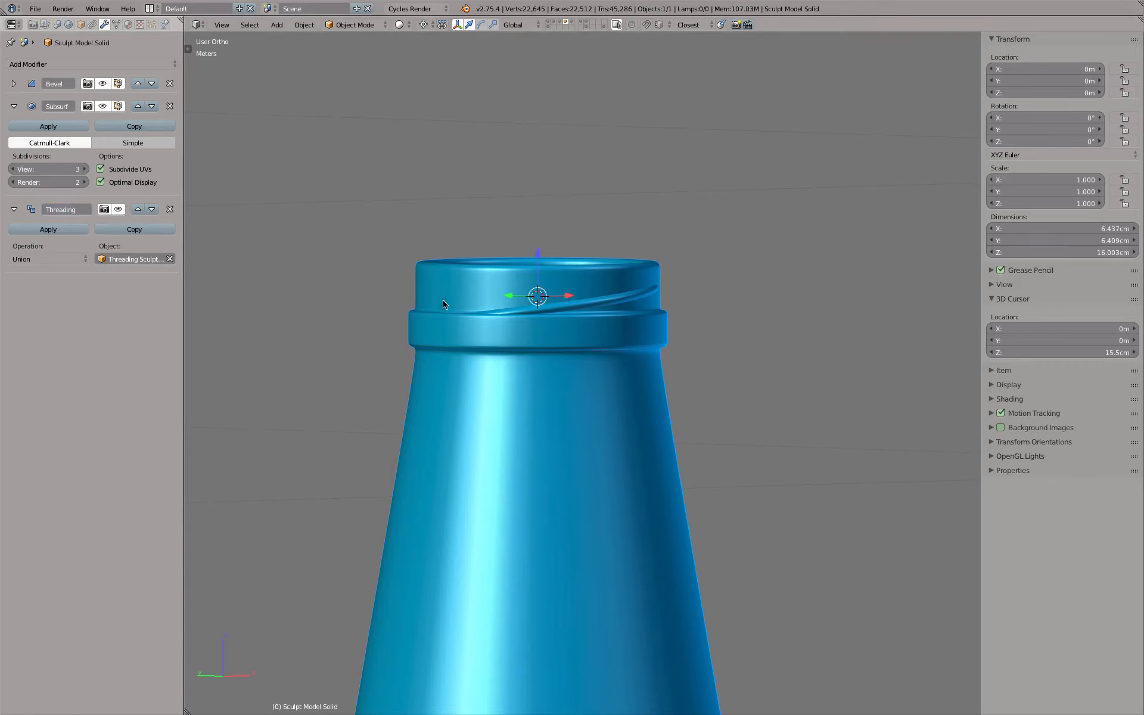
Show only the threads' layer and add a Boolean Union modifier to Threading Sculpted that joins the neighbouring thread copy
{"action": "left_click", "coordinate": [587, 22]}
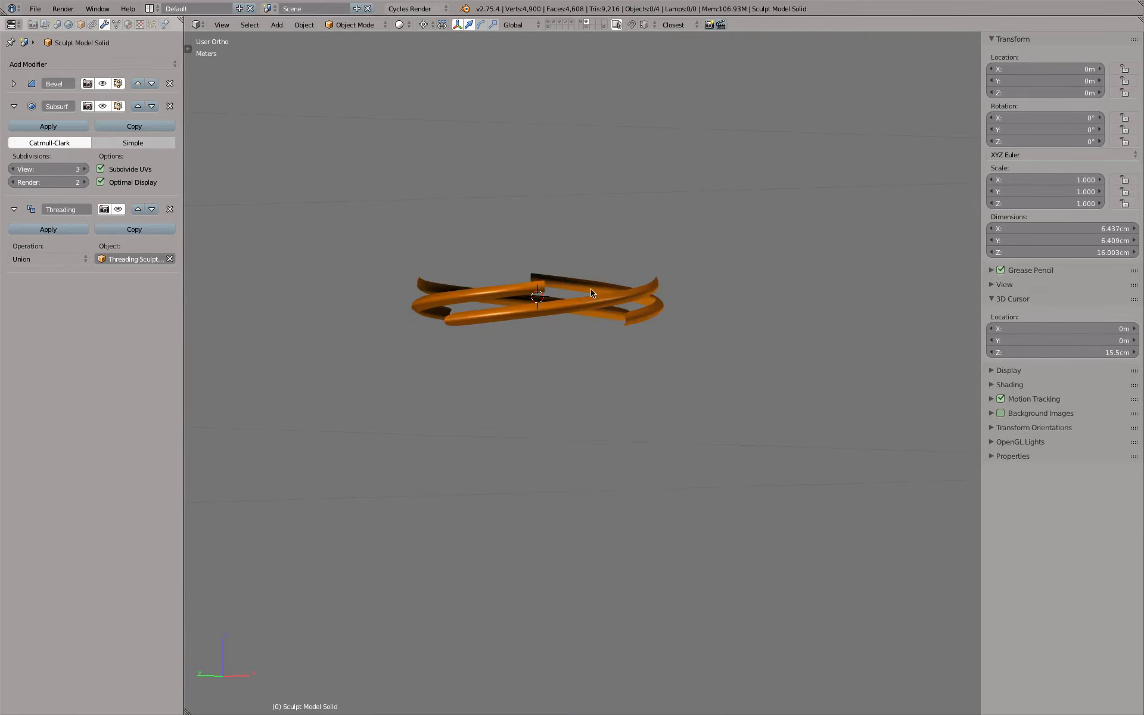
{"action": "right_click", "coordinate": [519, 324]}
{"action": "middle_click_drag", "start_coordinate": [523, 324], "coordinate": [523, 349]}
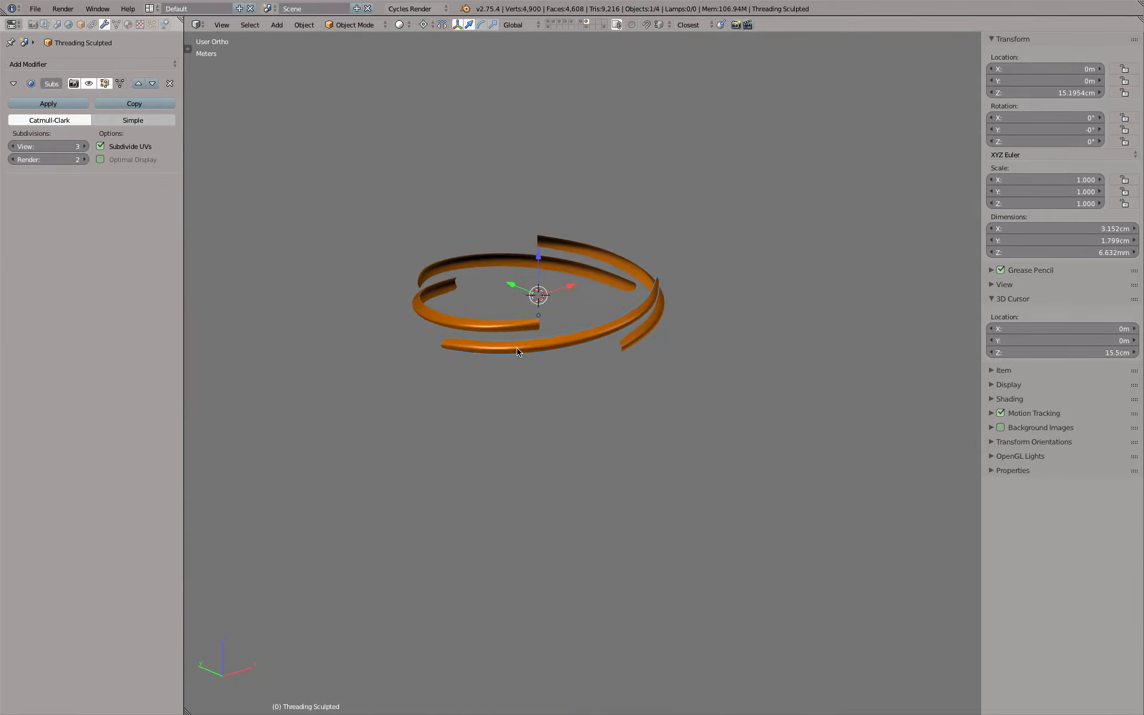
{"action": "left_click", "coordinate": [81, 63]}
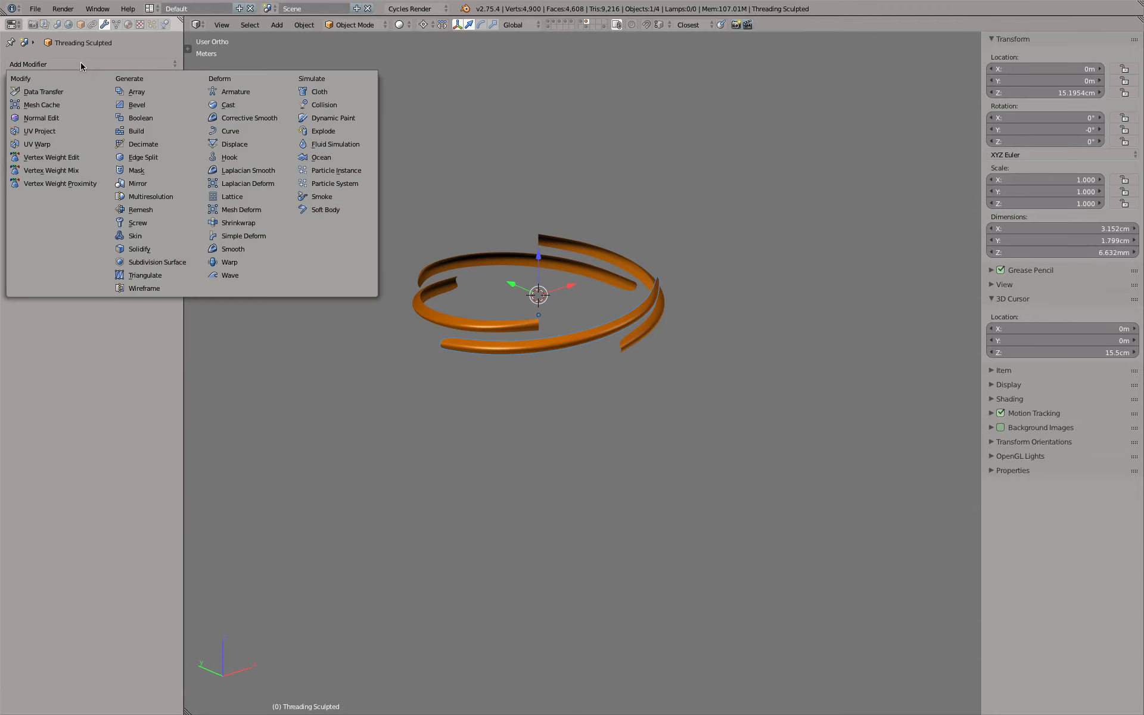
{"action": "left_click", "coordinate": [181, 117]}
{"action": "left_click", "coordinate": [24, 236]}
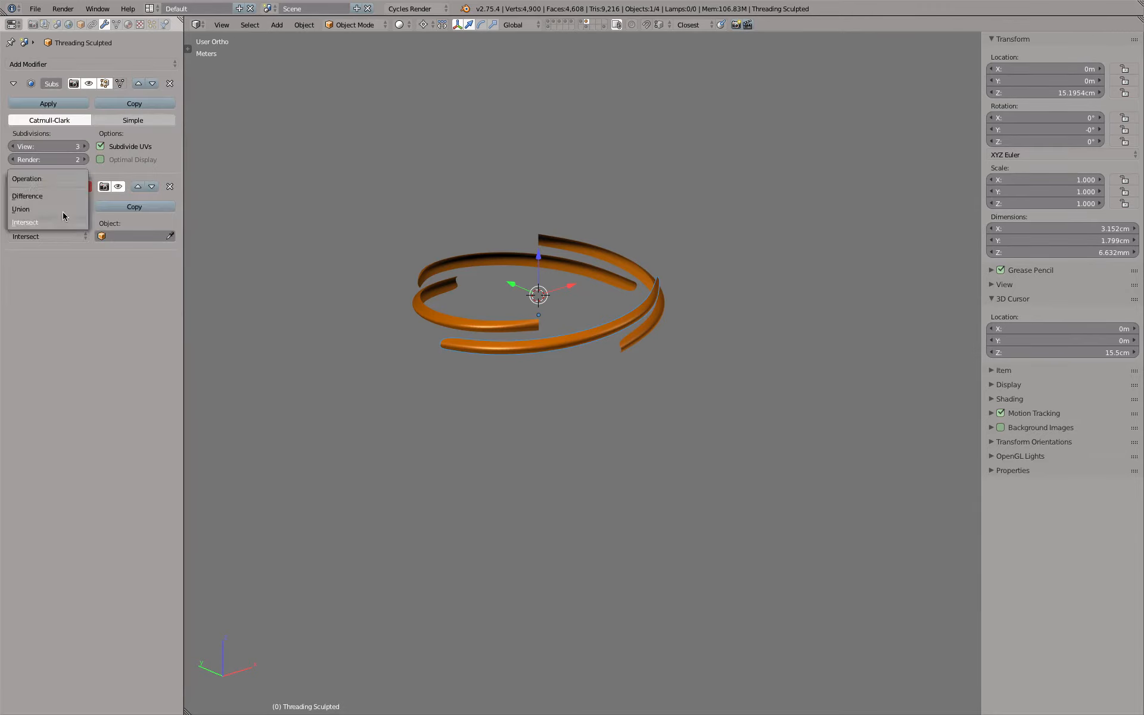
{"action": "left_click", "coordinate": [169, 236]}
{"action": "left_click", "coordinate": [417, 291]}
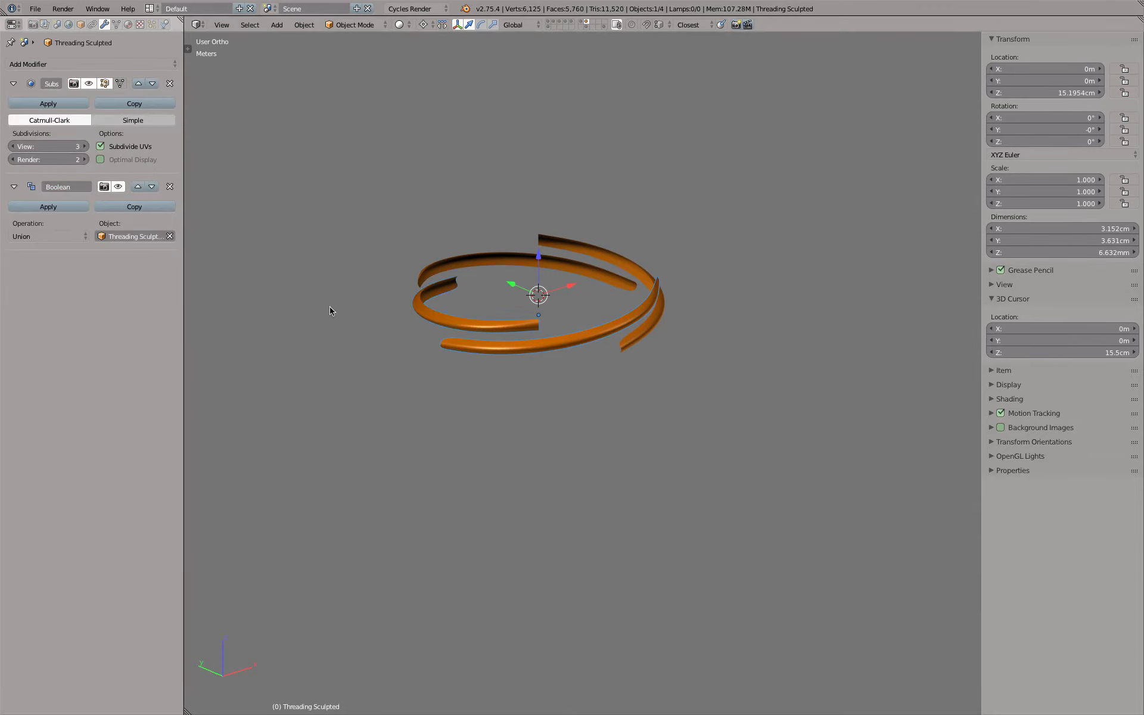
Add a second Boolean modifier to Threading Sculpted, set to Union with the thread copy on the far side
{"action": "left_click", "coordinate": [113, 65]}
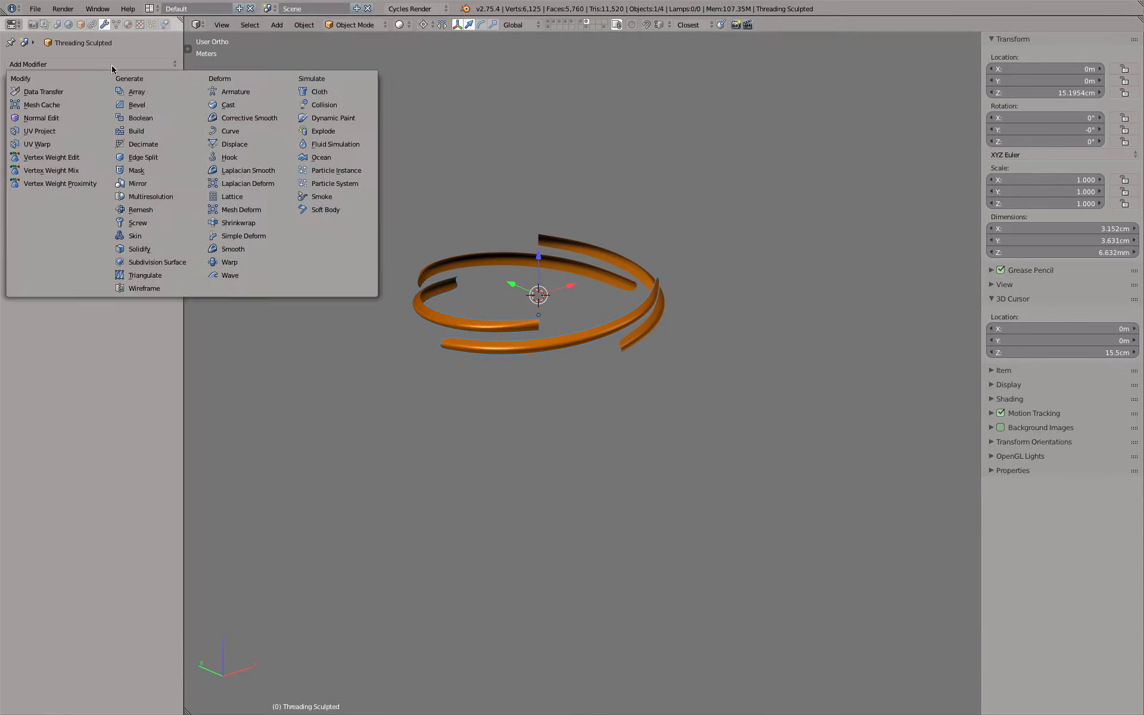
{"action": "left_click", "coordinate": [154, 120]}
{"action": "left_click", "coordinate": [69, 314]}
{"action": "left_click", "coordinate": [56, 286]}
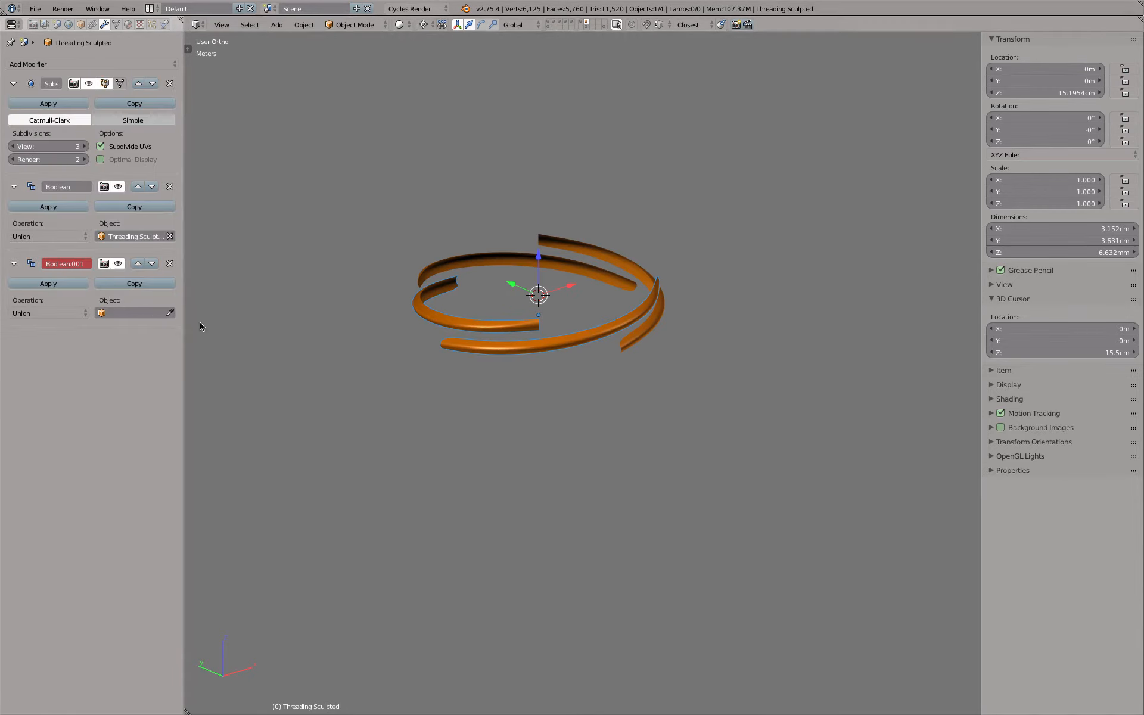
{"action": "left_click", "coordinate": [170, 312]}
{"action": "left_click", "coordinate": [439, 257]}
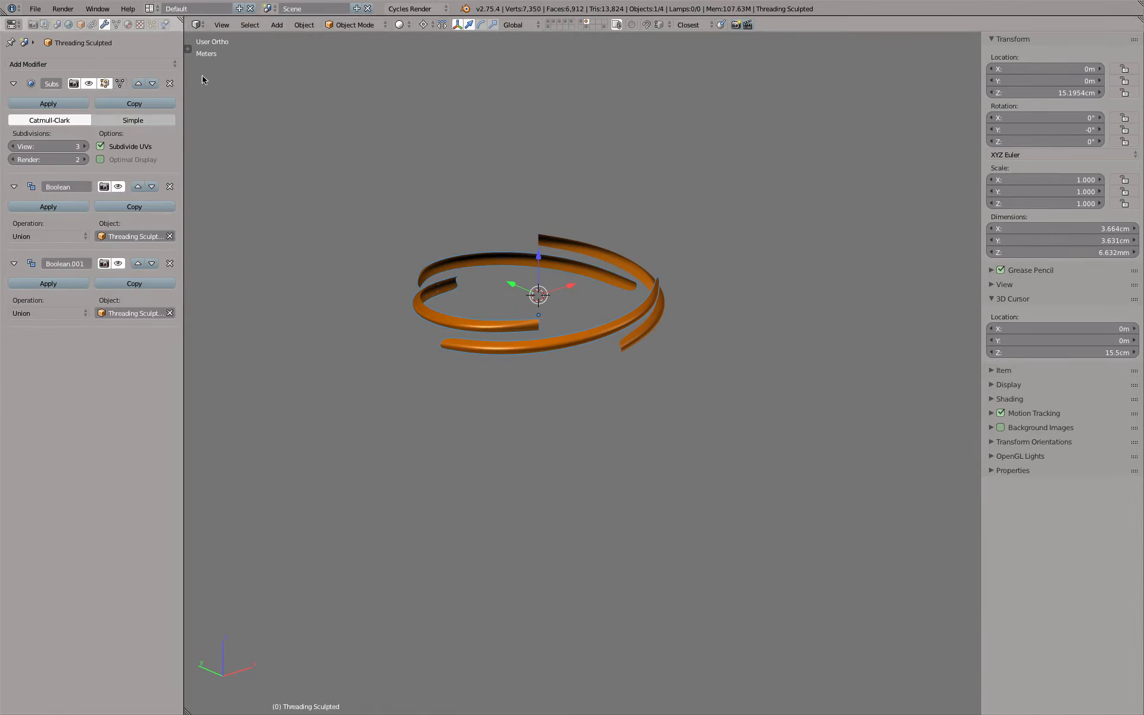
Add a third Boolean modifier to Threading Sculpted, set to Union with the last remaining thread copy
{"action": "left_click", "coordinate": [104, 65]}
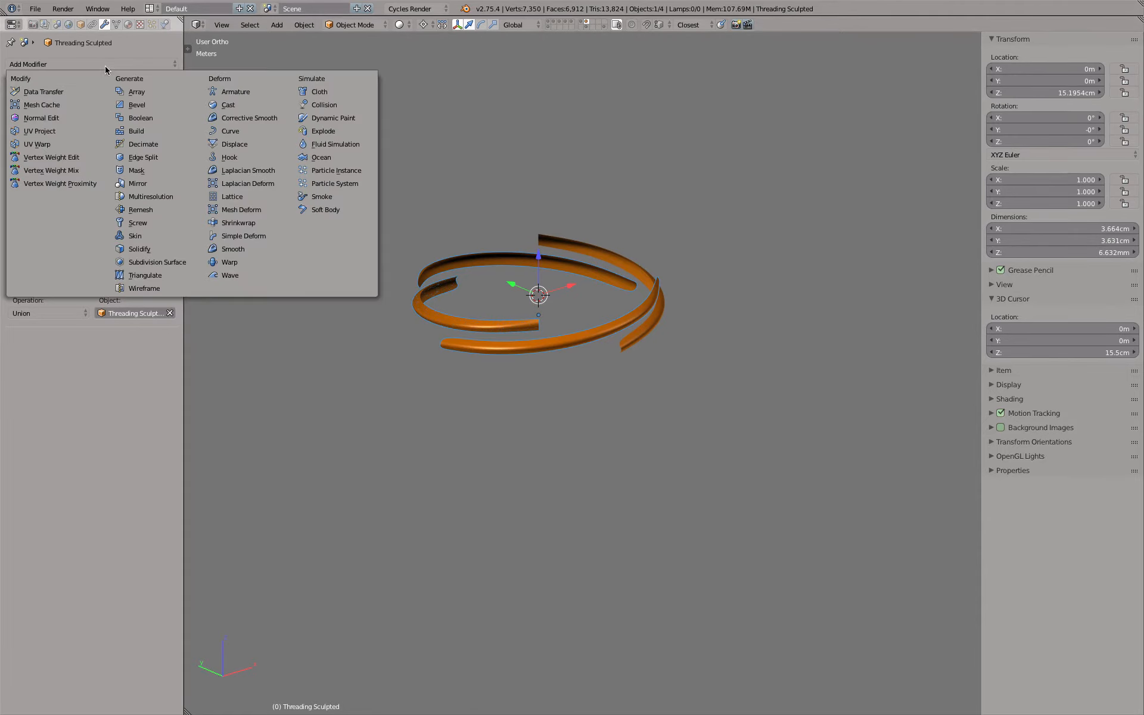
{"action": "left_click", "coordinate": [155, 117]}
{"action": "left_click", "coordinate": [62, 388]}
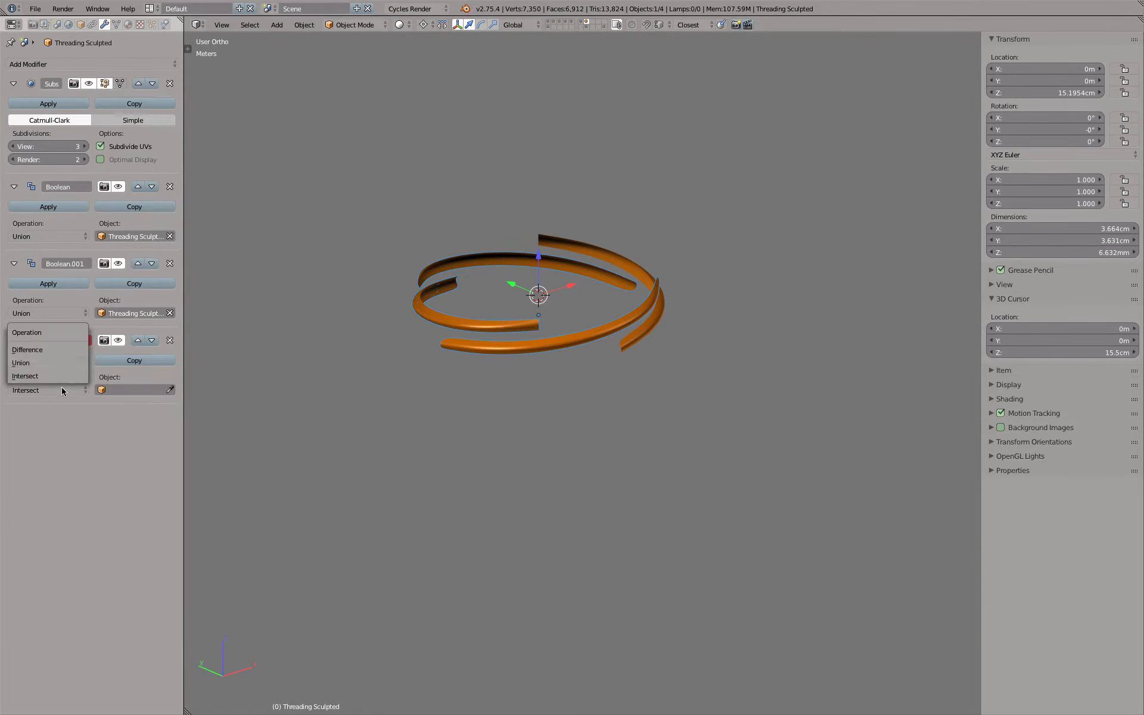
{"action": "left_click", "coordinate": [20, 362]}
{"action": "left_click", "coordinate": [169, 389]}
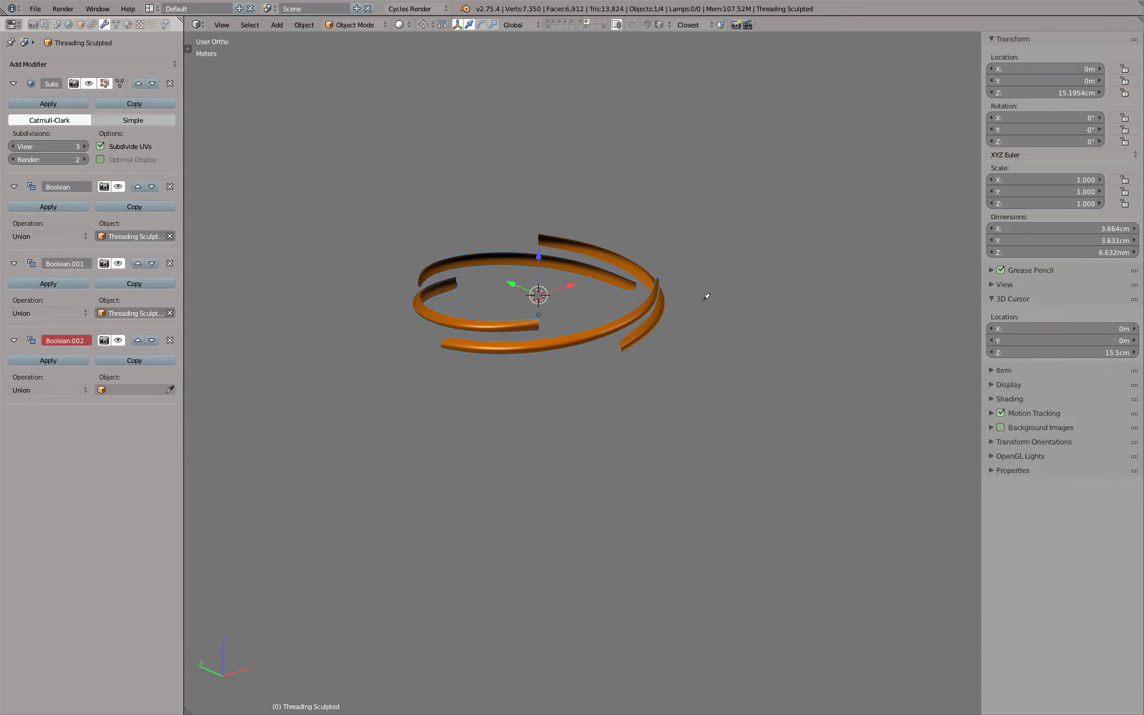
{"action": "left_click", "coordinate": [635, 255]}
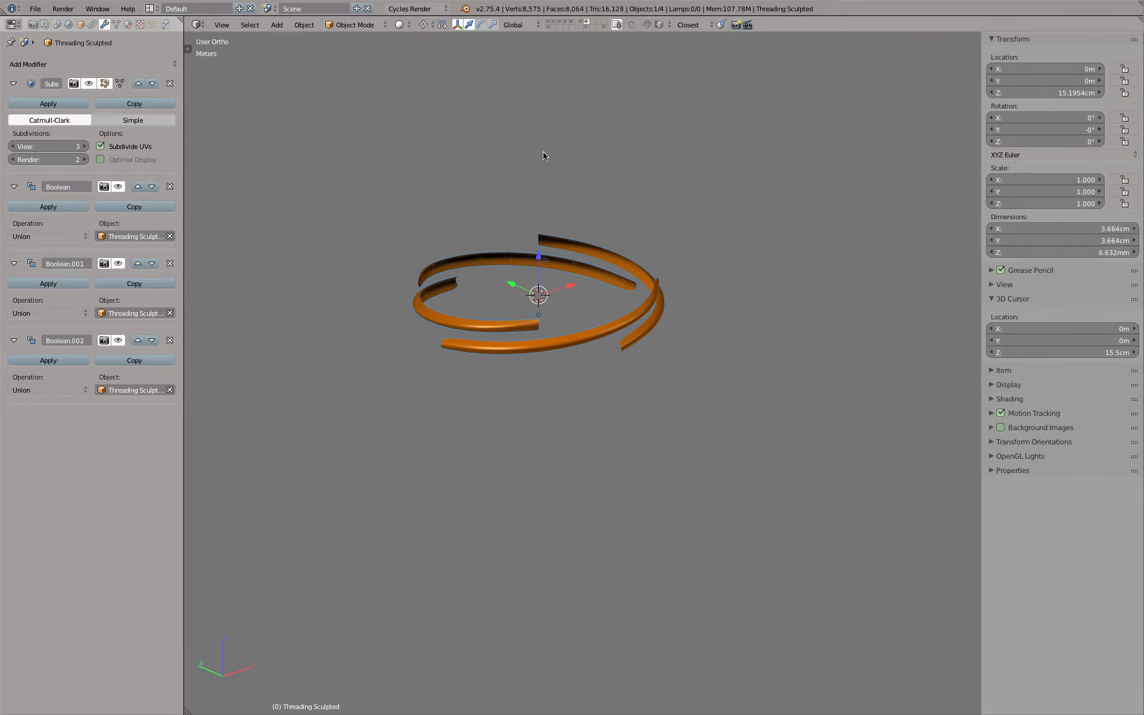
Select the thread objects one after another in wireframe display to examine which geometry each one contains
{"action": "key", "text": "z"}
{"action": "left_click", "coordinate": [496, 323]}
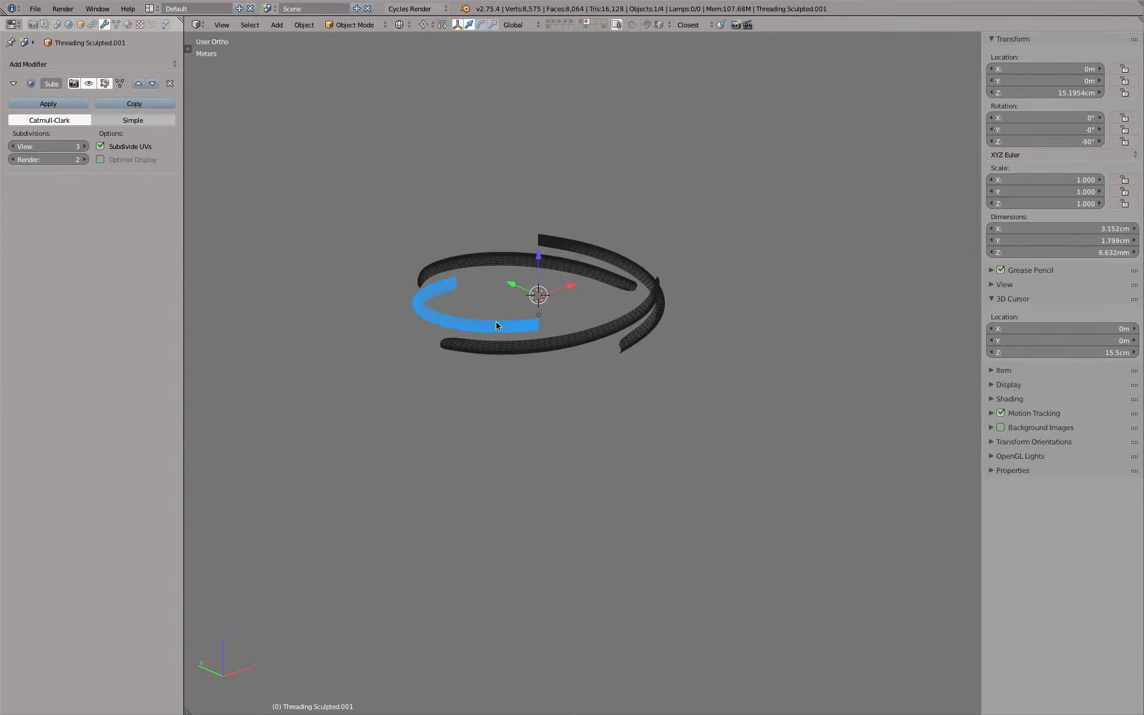
{"action": "left_click", "coordinate": [485, 264]}
{"action": "left_click", "coordinate": [605, 258]}
{"action": "left_click", "coordinate": [605, 257]}
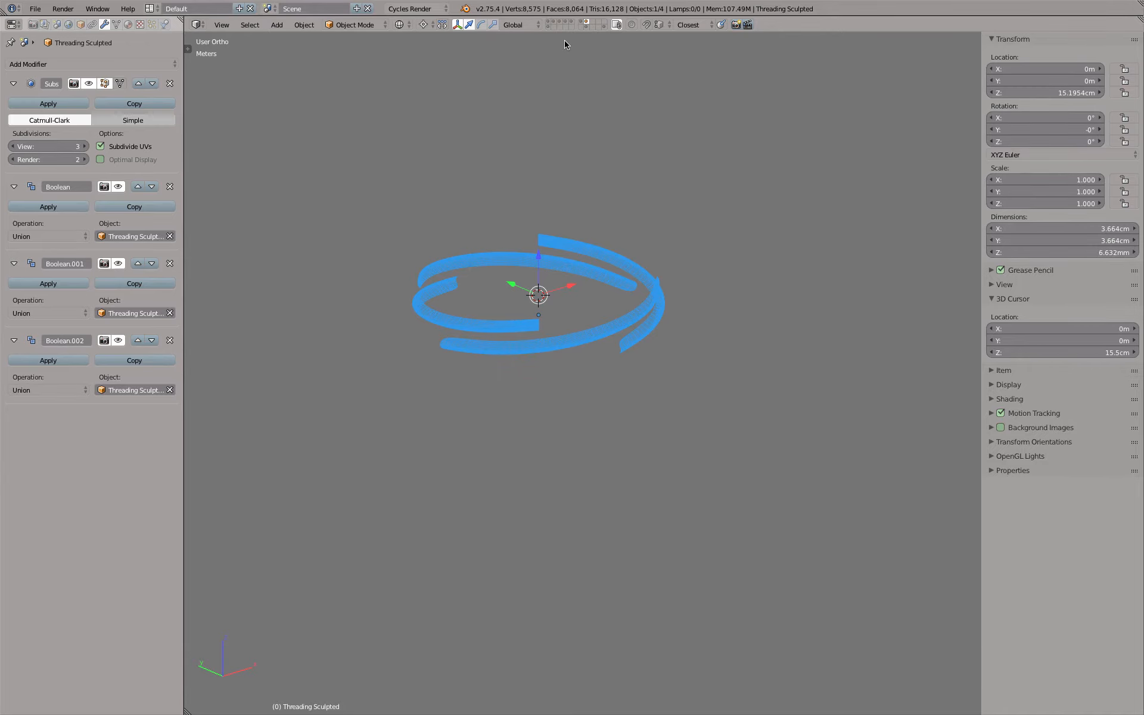
Return to the bottle's layer in solid display and refresh the bottle's Threading Boolean by toggling its viewport visibility
{"action": "left_click", "coordinate": [566, 23]}
{"action": "key", "text": "z"}
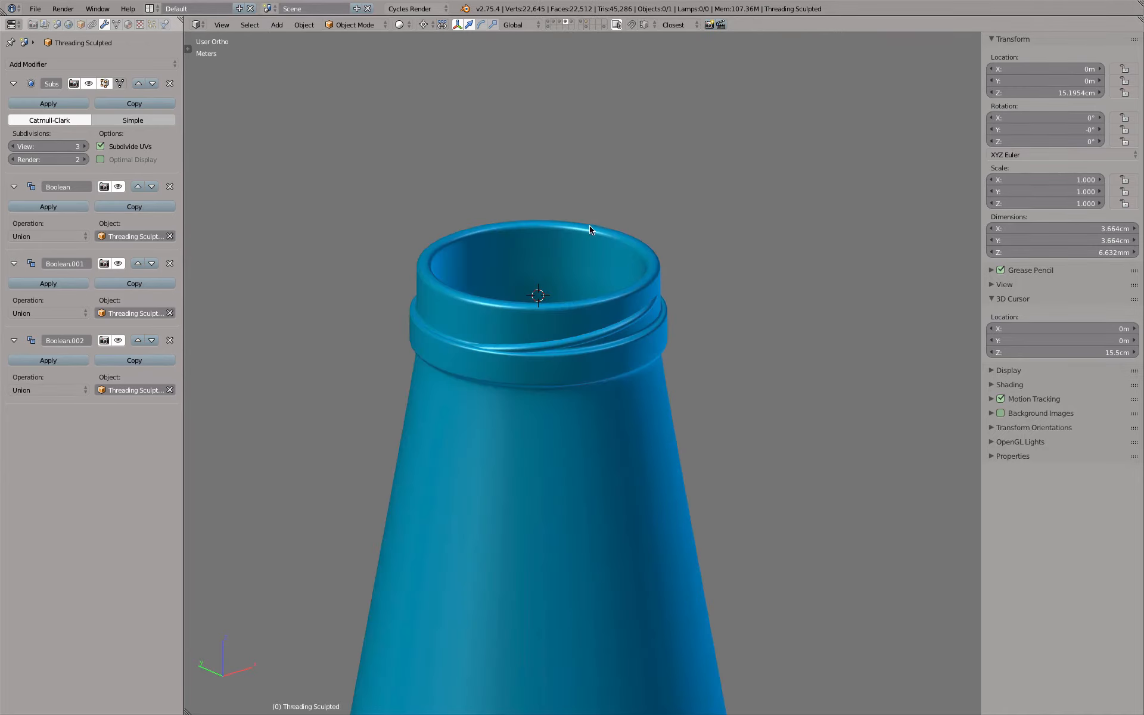
{"action": "right_click", "coordinate": [615, 222]}
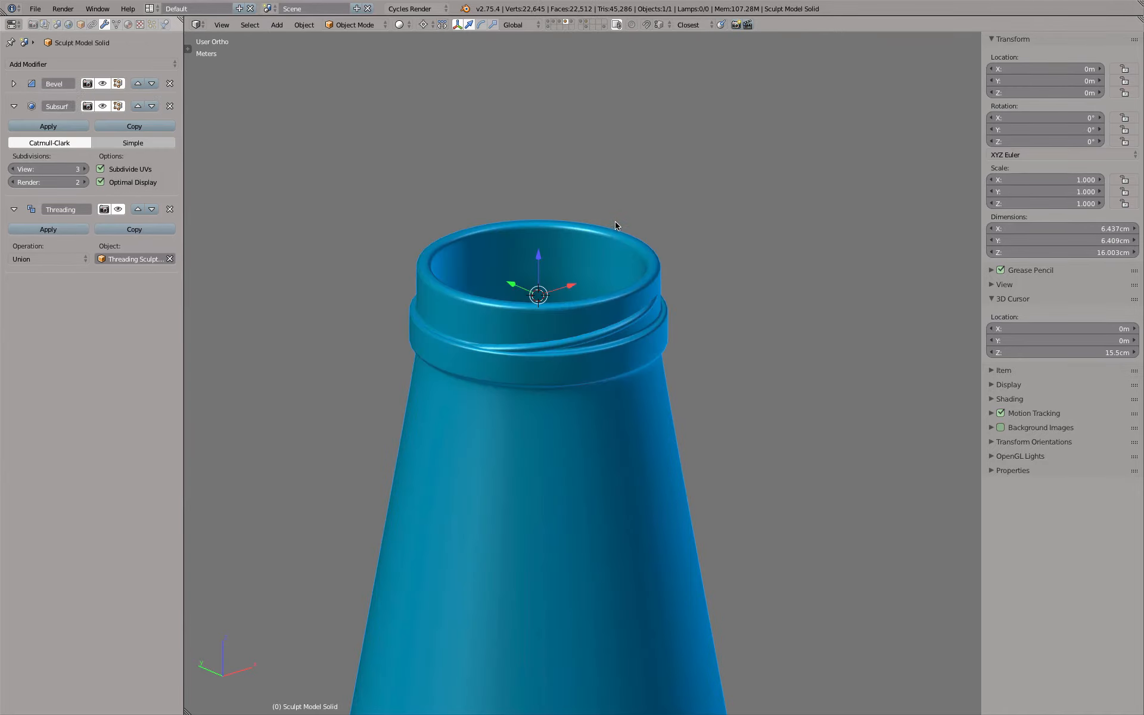
{"action": "left_click", "coordinate": [118, 209]}
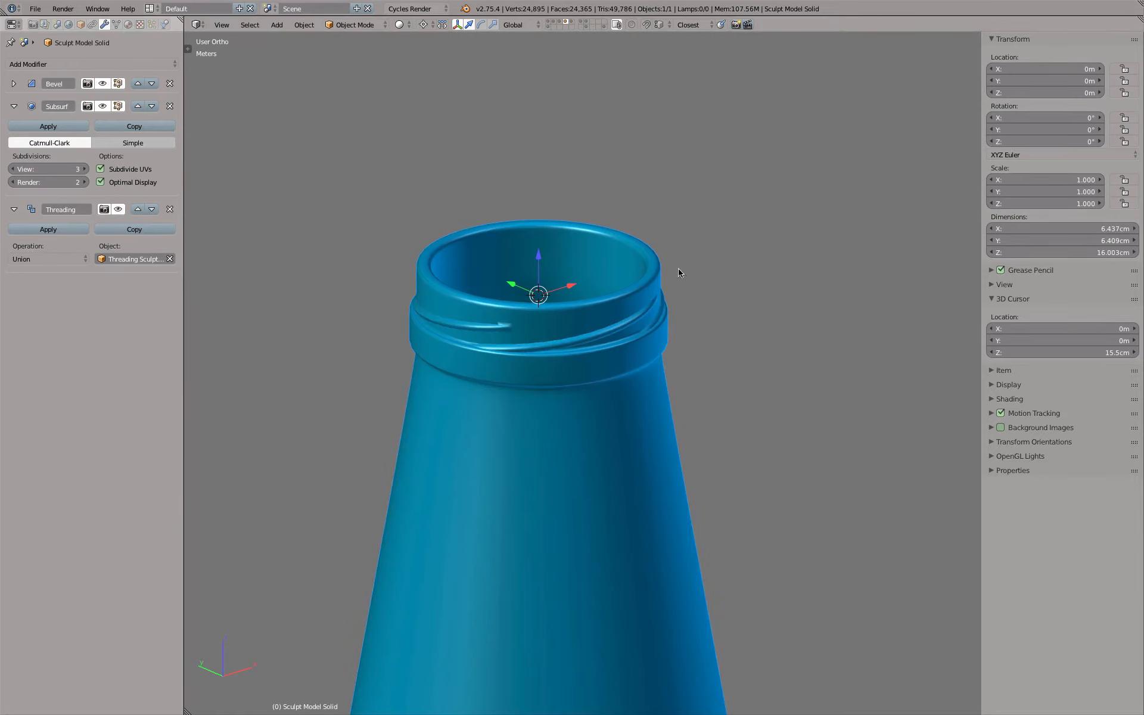
{"action": "middle_click_drag", "start_coordinate": [679, 273], "coordinate": [764, 288]}
{"action": "scroll", "coordinate": [667, 295], "scroll_direction": "up", "scroll_amount": 5}
{"action": "scroll", "coordinate": [658, 289], "scroll_direction": "down", "scroll_amount": 5}
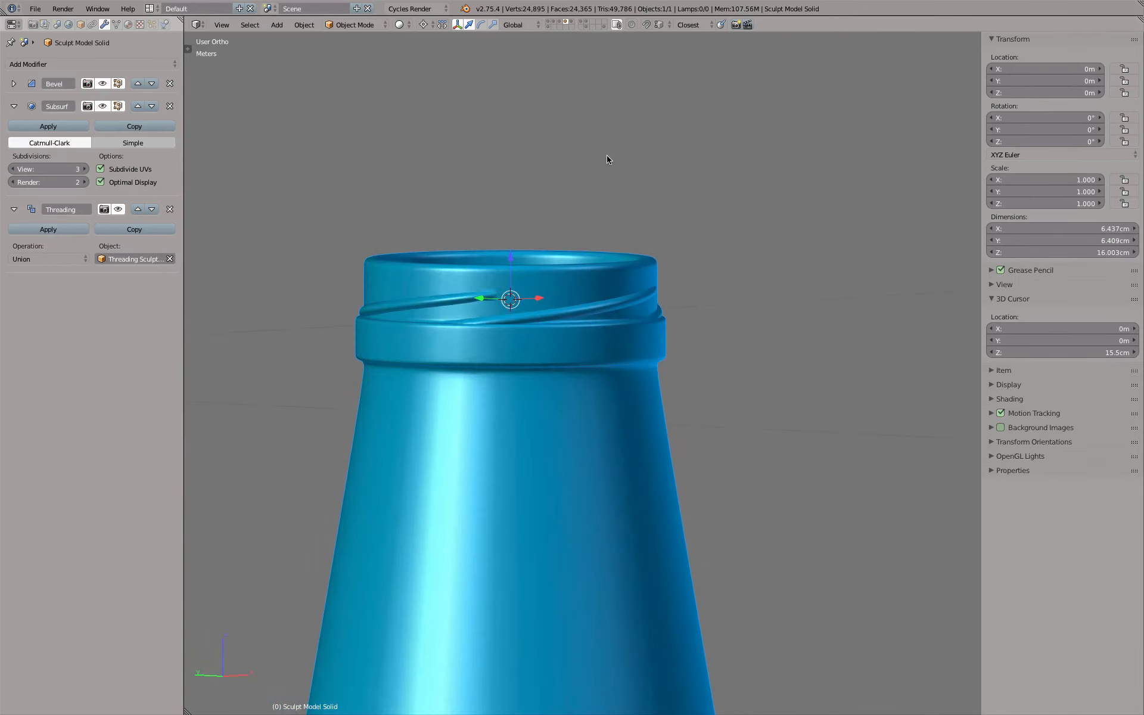
On the threads' layer, edit Threading Sculpted.001 and pull its middle outer edge outward to a local Y of about -2.1 cm
{"action": "left_click", "coordinate": [572, 23]}
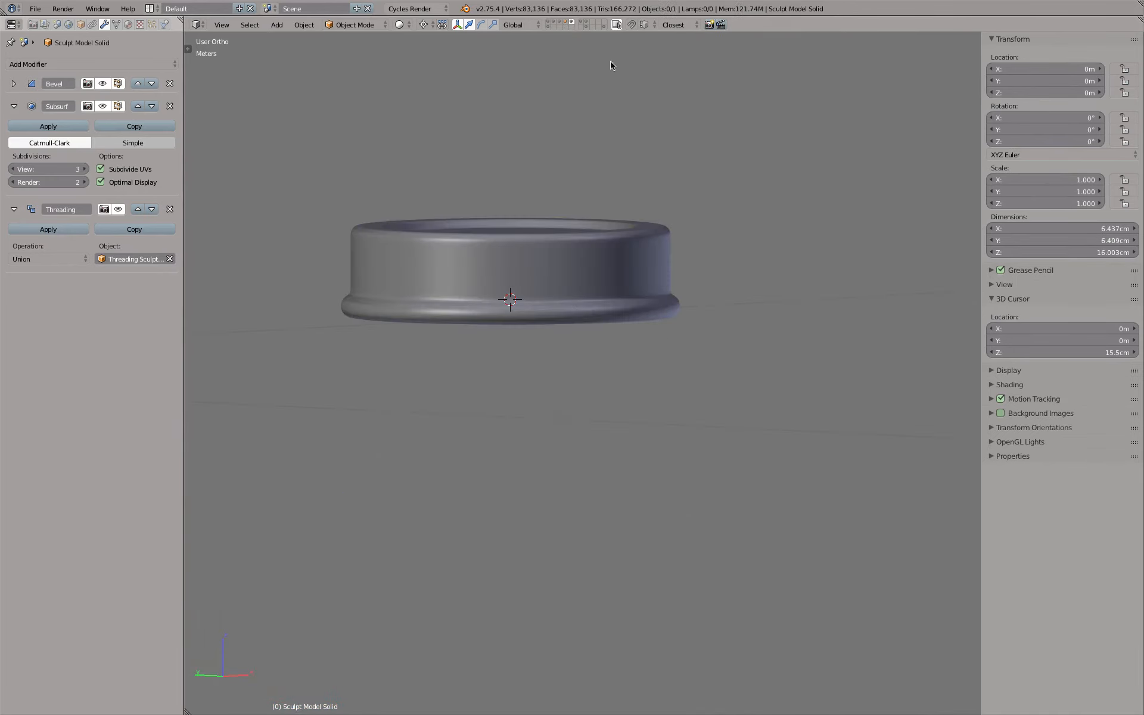
{"action": "left_click", "coordinate": [583, 25]}
{"action": "right_click", "coordinate": [494, 287]}
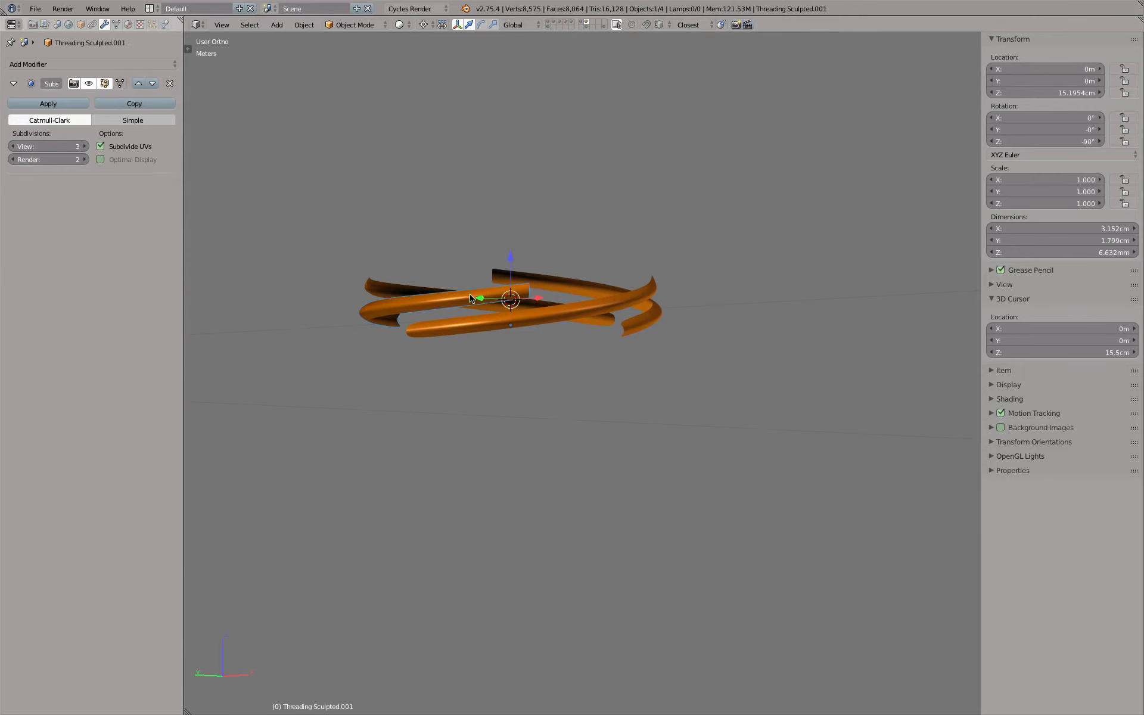
{"action": "middle_click_drag", "start_coordinate": [494, 291], "coordinate": [416, 332]}
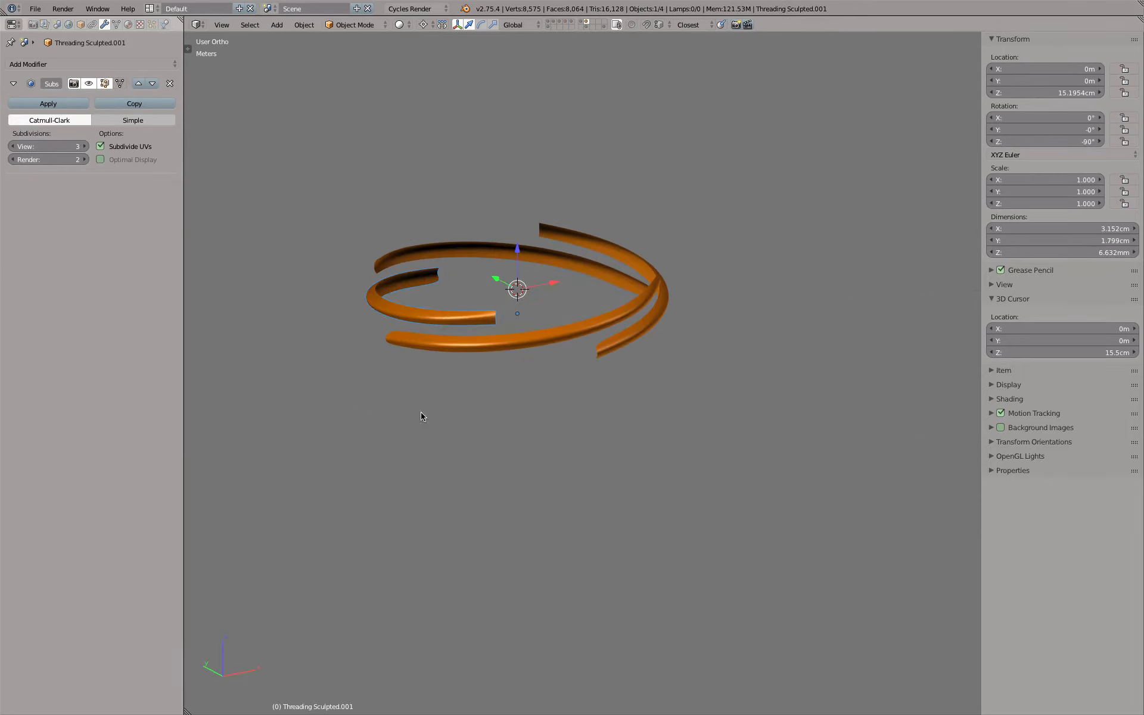
{"action": "key", "text": "Tab"}
{"action": "scroll", "coordinate": [359, 340], "scroll_direction": "up", "scroll_amount": 3}
{"action": "right_click", "coordinate": [365, 293]}
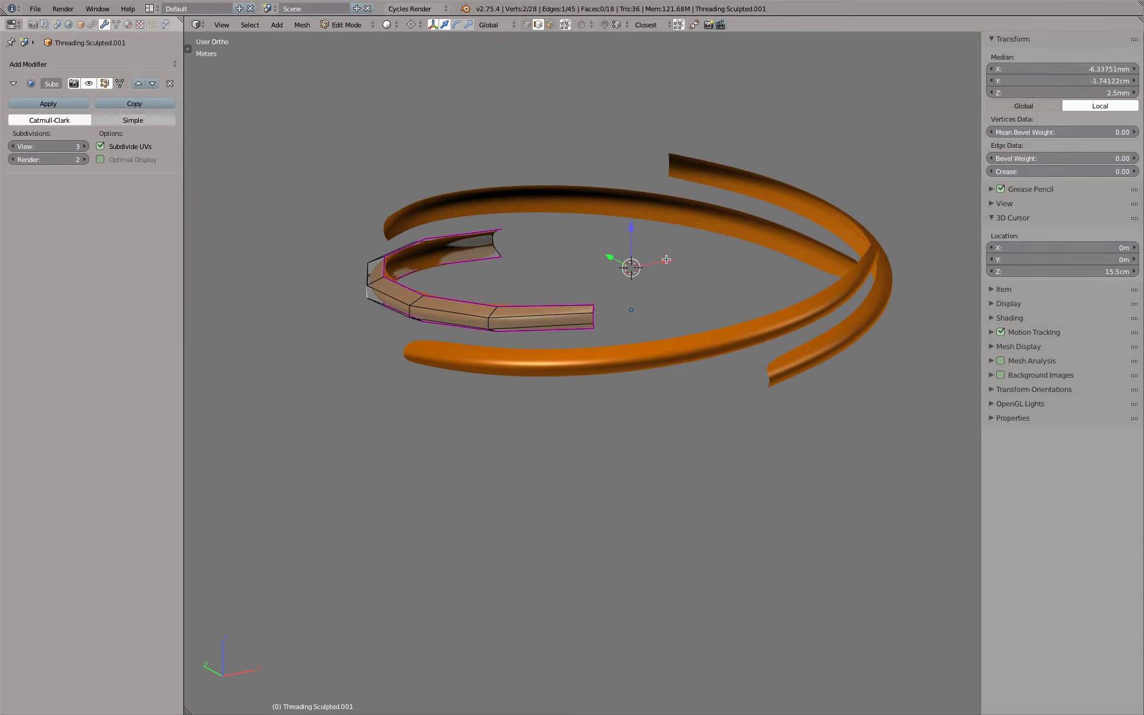
{"action": "left_click_drag", "start_coordinate": [666, 259], "coordinate": [620, 265]}
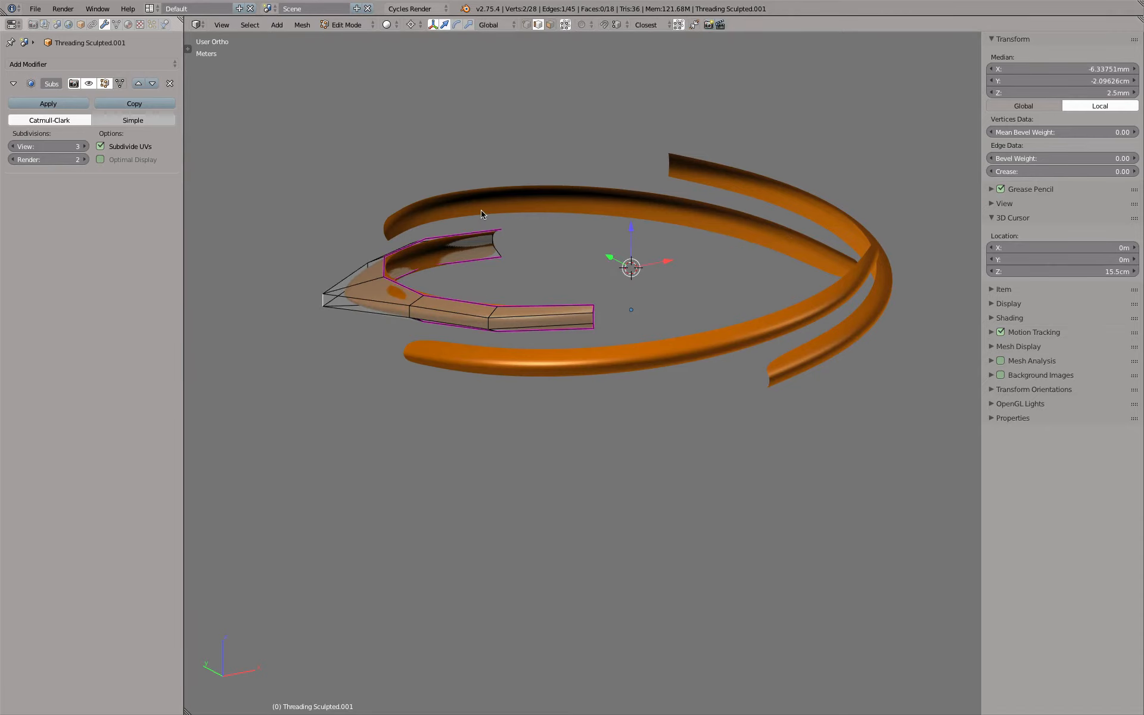
{"action": "key", "text": "Tab"}
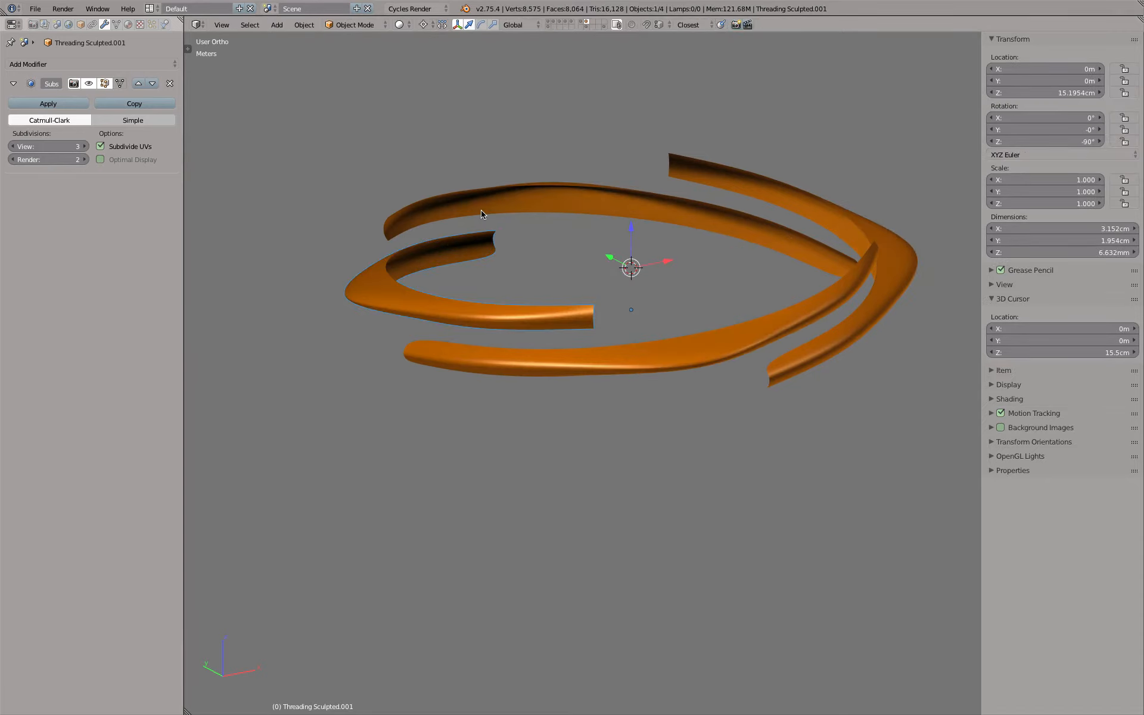
Return to the bottle's layer, refresh the bottle's Threading Boolean by toggling Edit Mode, and examine the altered threads in front view
{"action": "left_click", "coordinate": [567, 27]}
{"action": "right_click", "coordinate": [580, 306]}
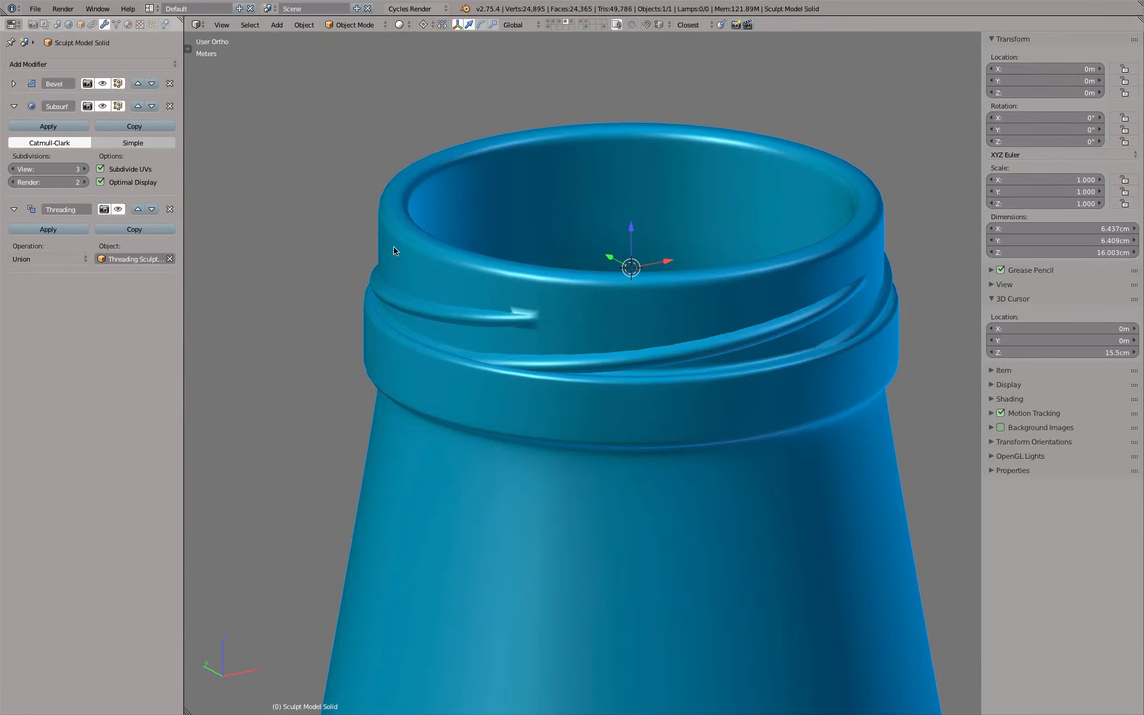
{"action": "key", "text": "Tab"}
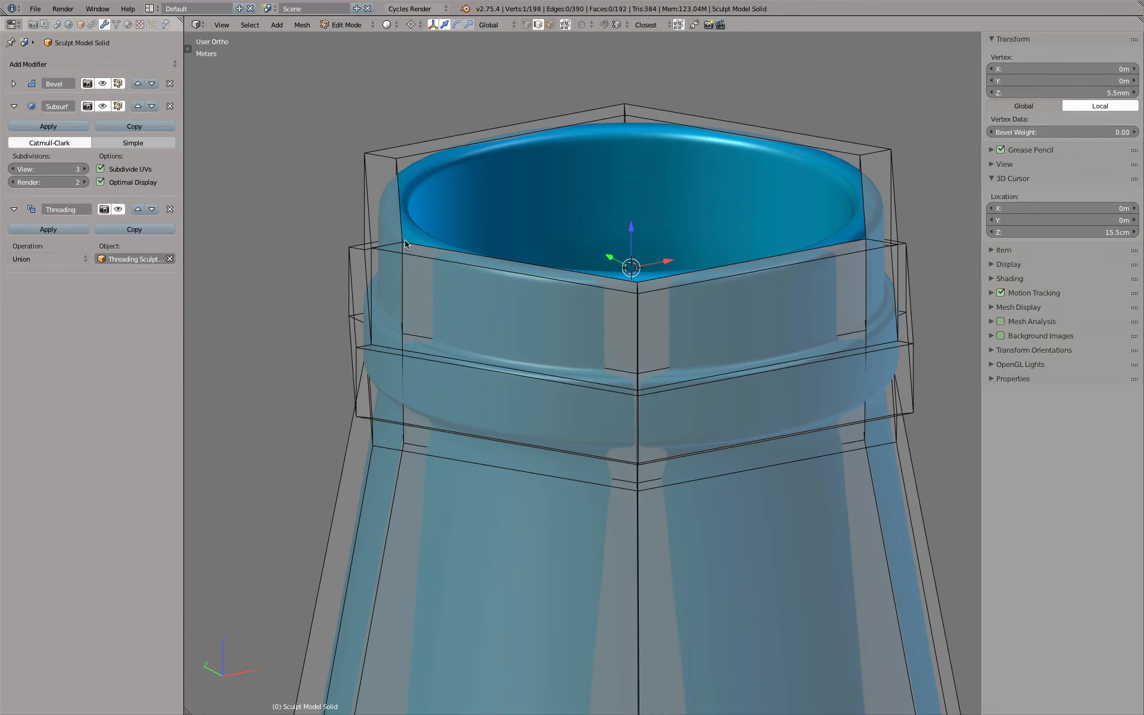
{"action": "key", "text": "Tab"}
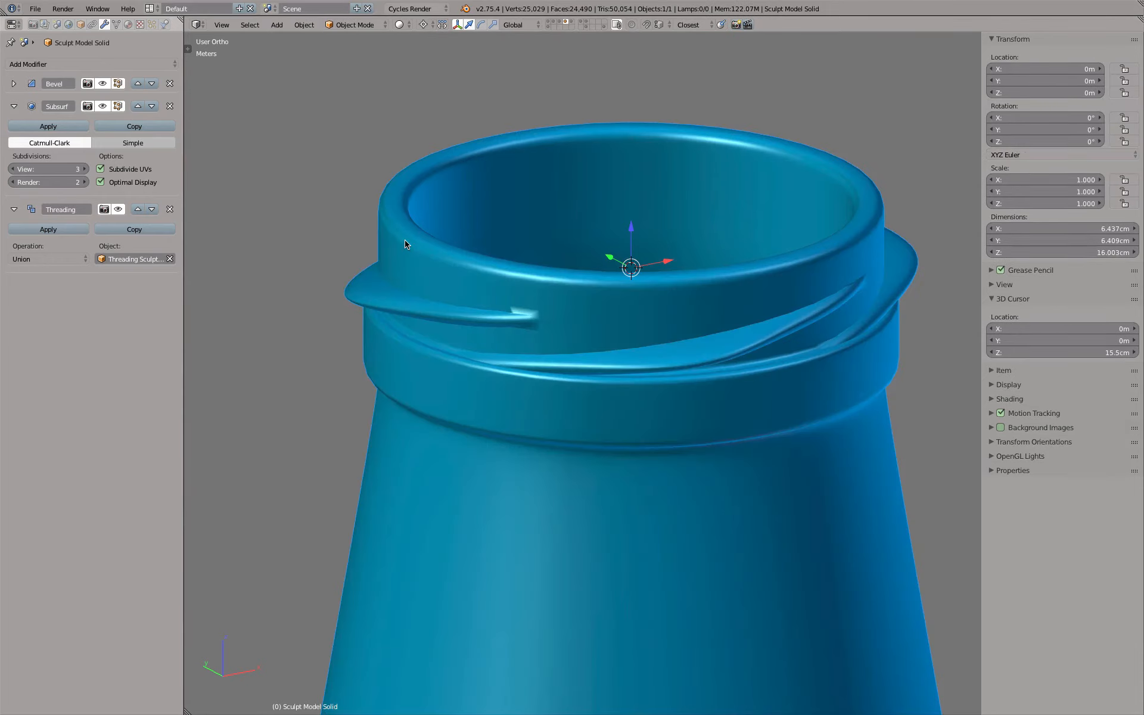
{"action": "scroll", "coordinate": [527, 175], "scroll_direction": "down", "scroll_amount": 4}
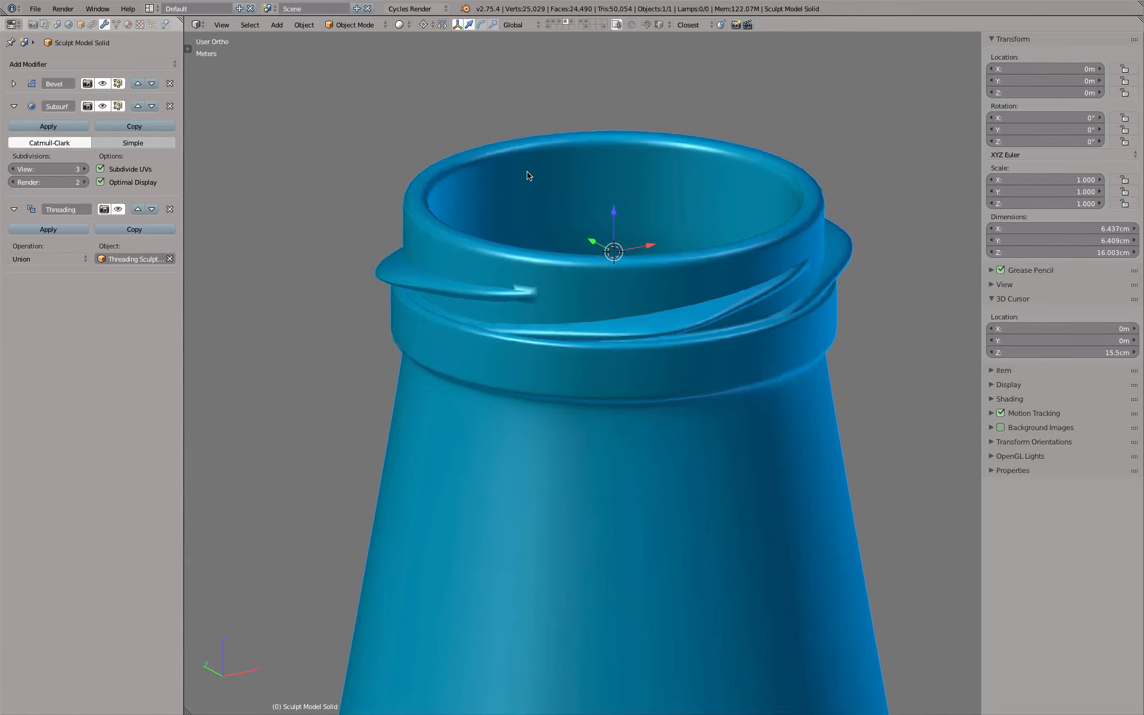
{"action": "key", "text": "KP_1"}
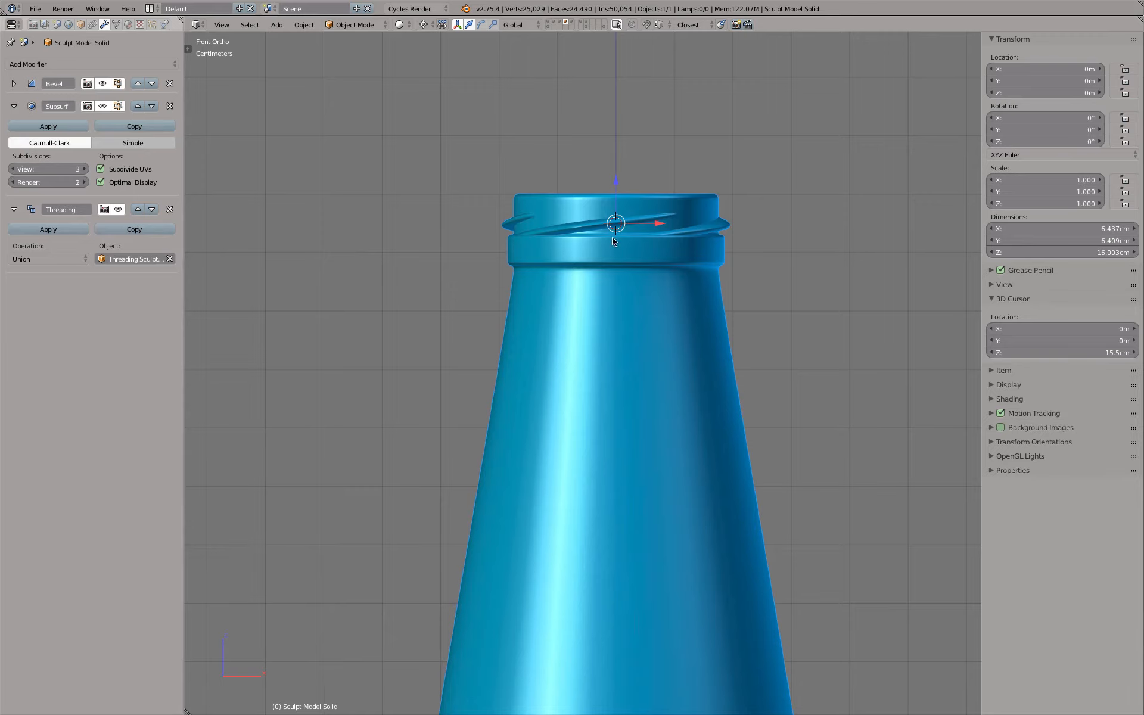
{"action": "scroll", "coordinate": [529, 135], "scroll_direction": "down", "scroll_amount": 3}
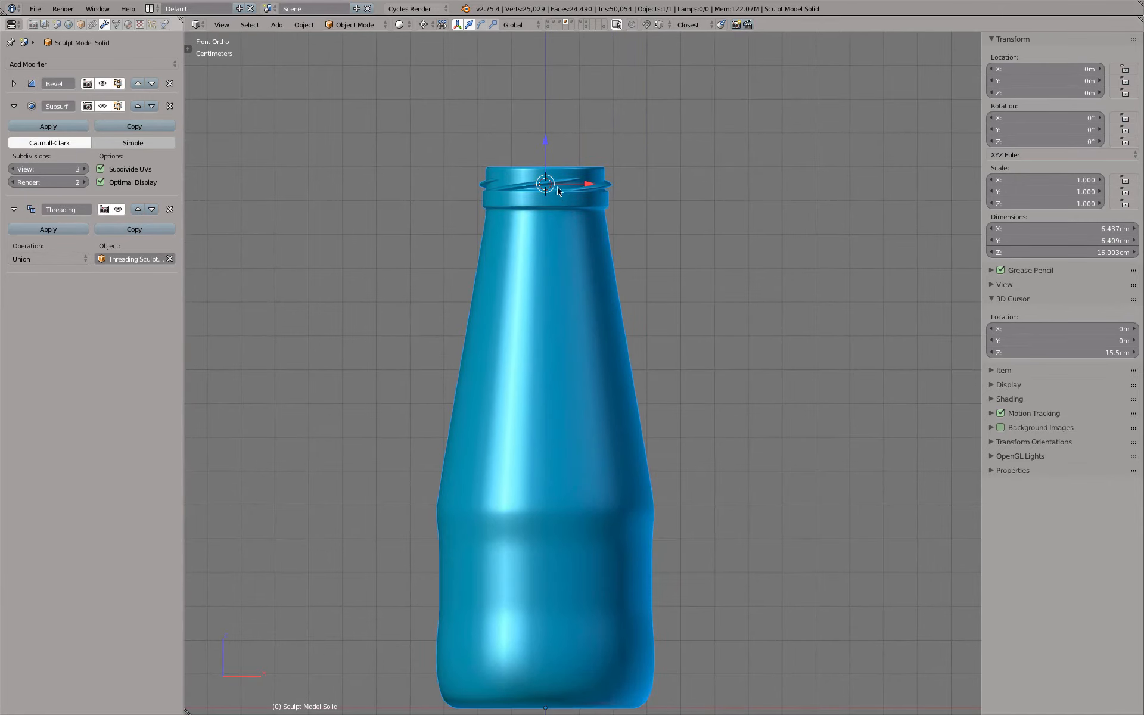
{"action": "scroll", "coordinate": [559, 193], "scroll_direction": "up", "scroll_amount": 4}
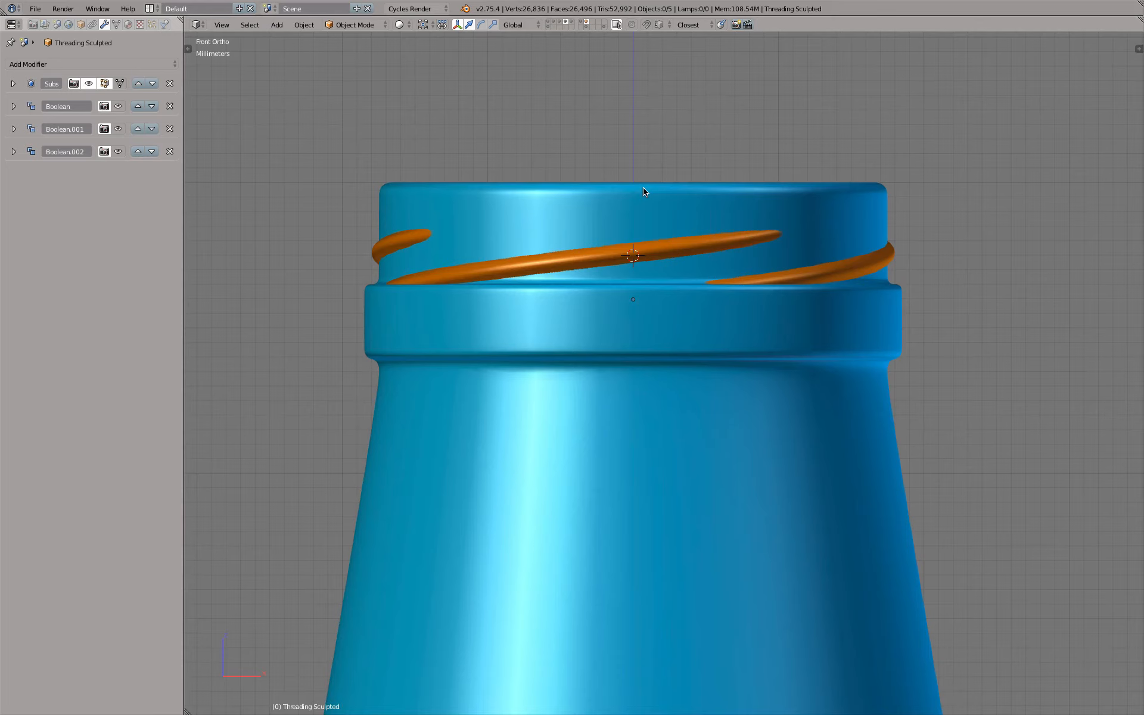
Compare the bottle neck alone, with the original single thread segment, and with the merged sculpted threads by switching layers
{"action": "left_click", "coordinate": [568, 28]}
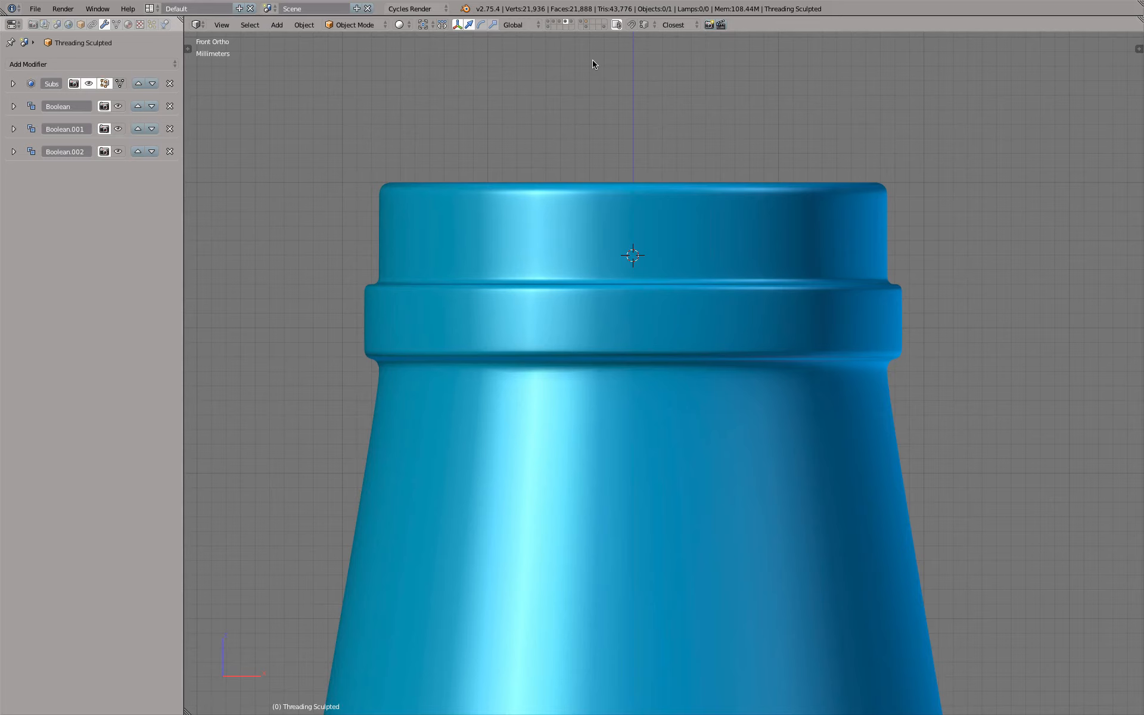
{"action": "left_click", "coordinate": [587, 26], "text": "shift"}
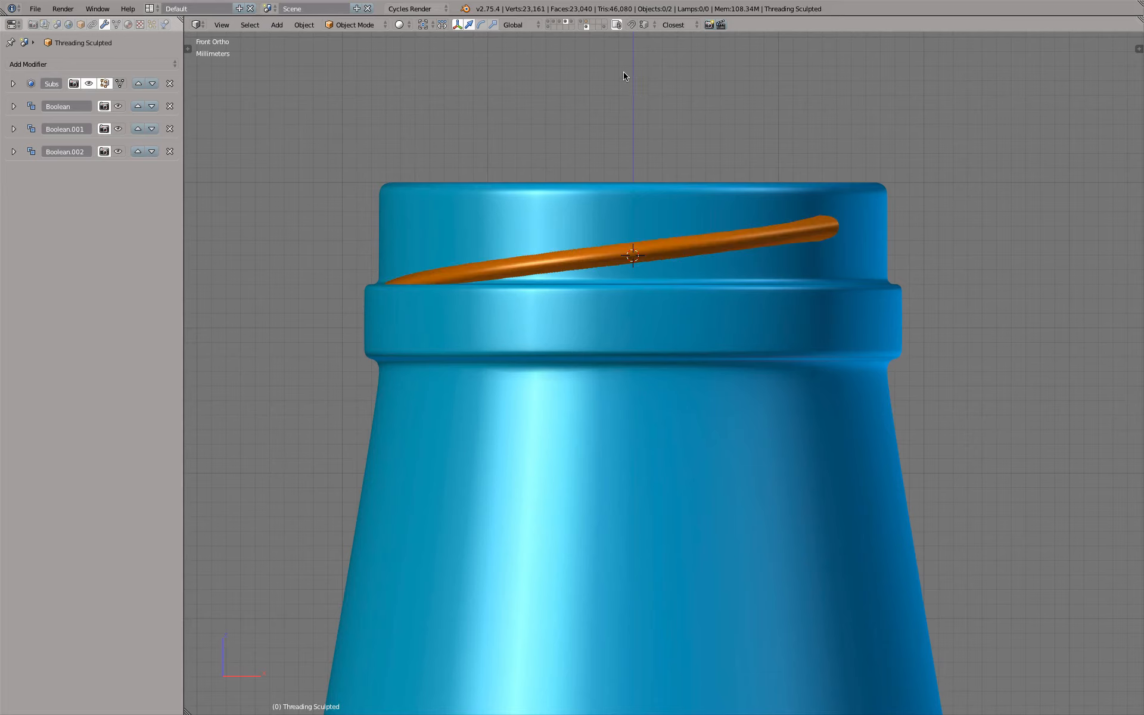
{"action": "left_click", "coordinate": [587, 22], "text": "shift"}
{"action": "left_click", "coordinate": [587, 27], "text": "shift"}
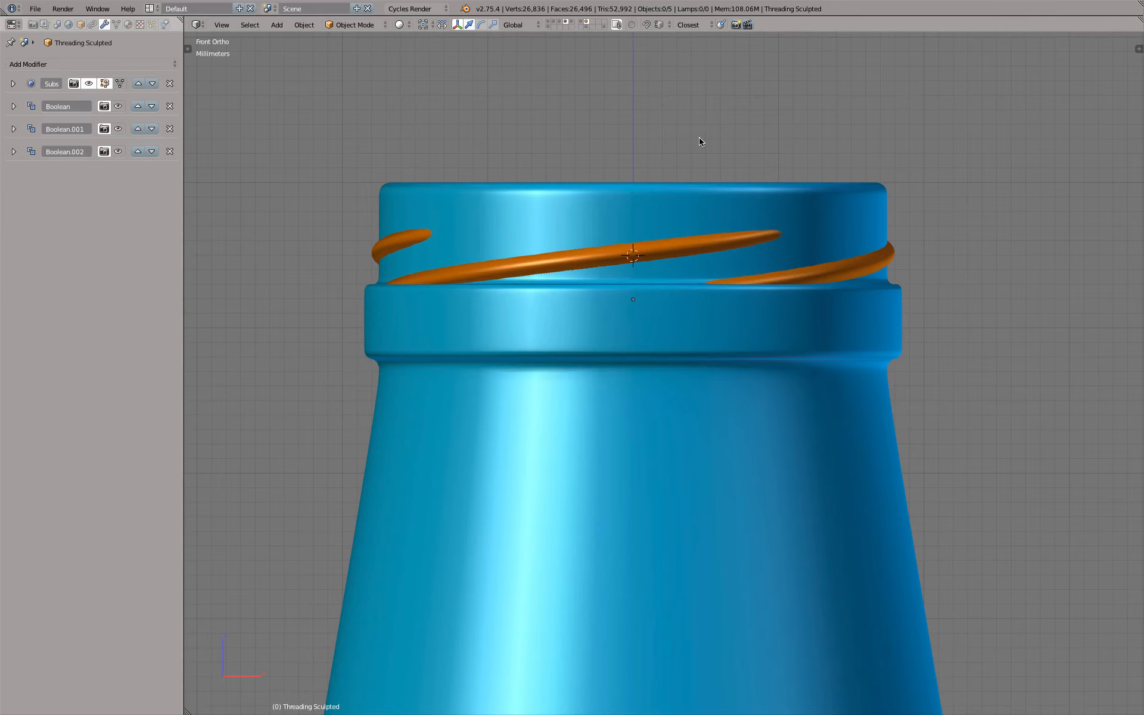
{"action": "key", "text": "a"}
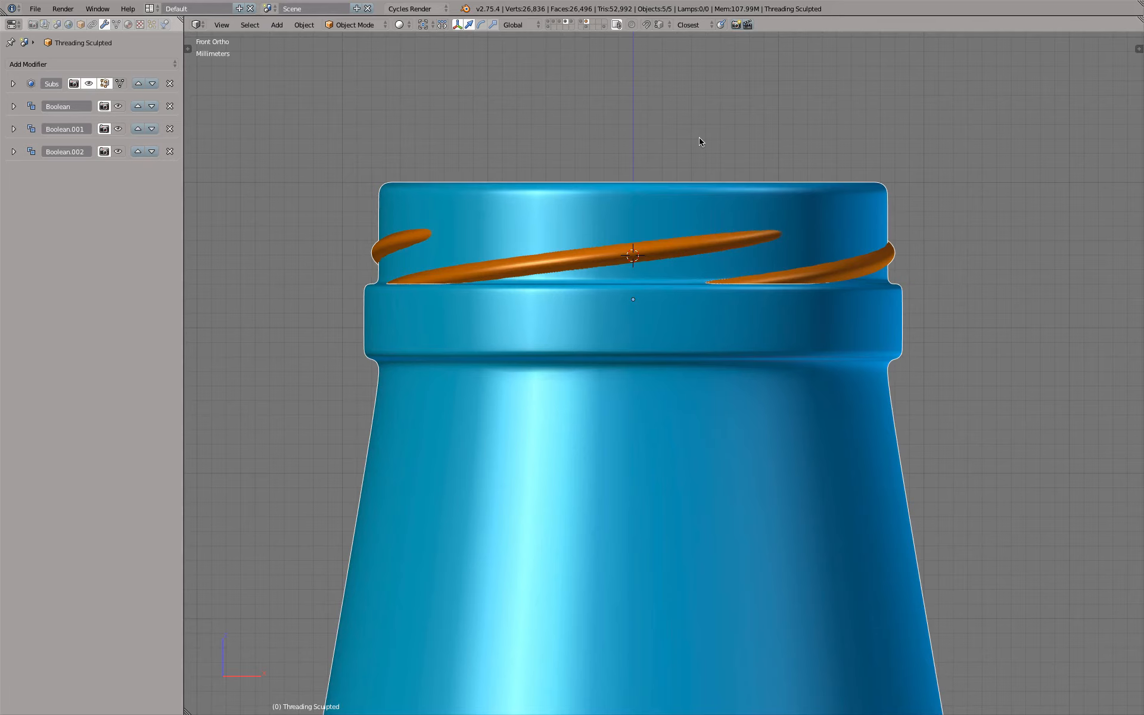
Show the bottle, cap and cap guide layers together, select everything and remove the bottle from the selection
{"action": "left_click", "coordinate": [564, 22]}
{"action": "left_click", "coordinate": [548, 27]}
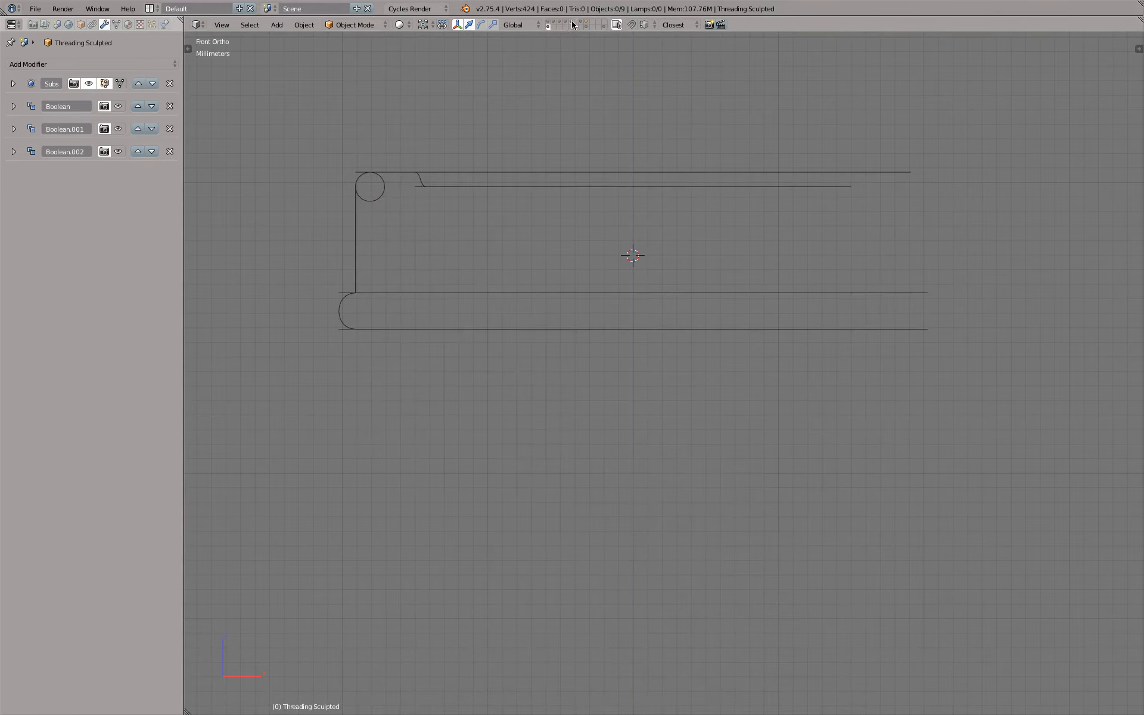
{"action": "left_click", "coordinate": [572, 23], "text": "shift"}
{"action": "key", "text": "a"}
{"action": "key", "text": "z"}
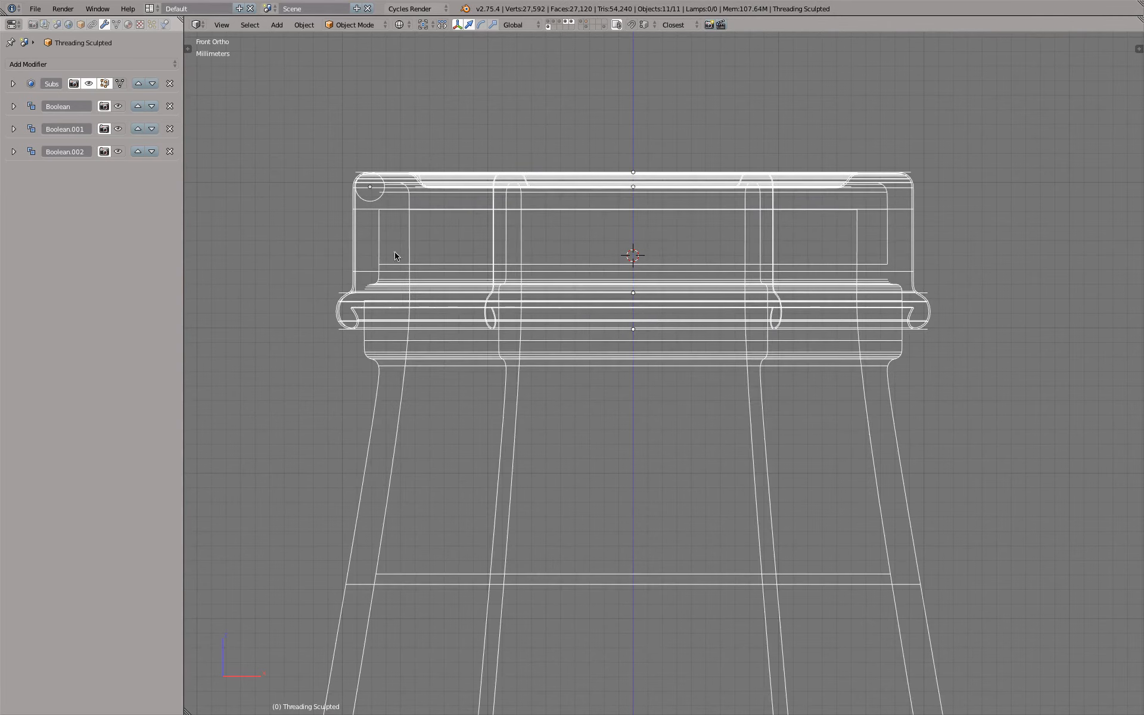
{"action": "key", "text": "b"}
{"action": "middle_click_drag", "start_coordinate": [314, 420], "coordinate": [423, 464]}
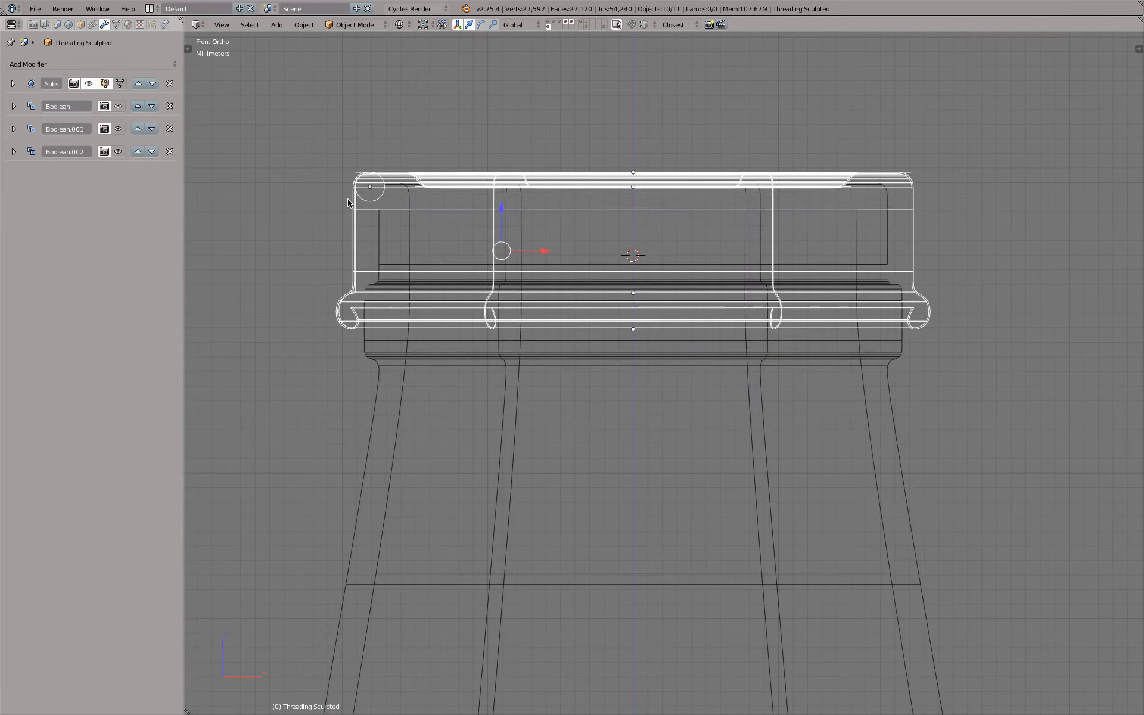
{"action": "scroll", "coordinate": [349, 203], "scroll_direction": "up", "scroll_amount": 4}
{"action": "scroll", "coordinate": [372, 192], "scroll_direction": "down", "scroll_amount": 2}
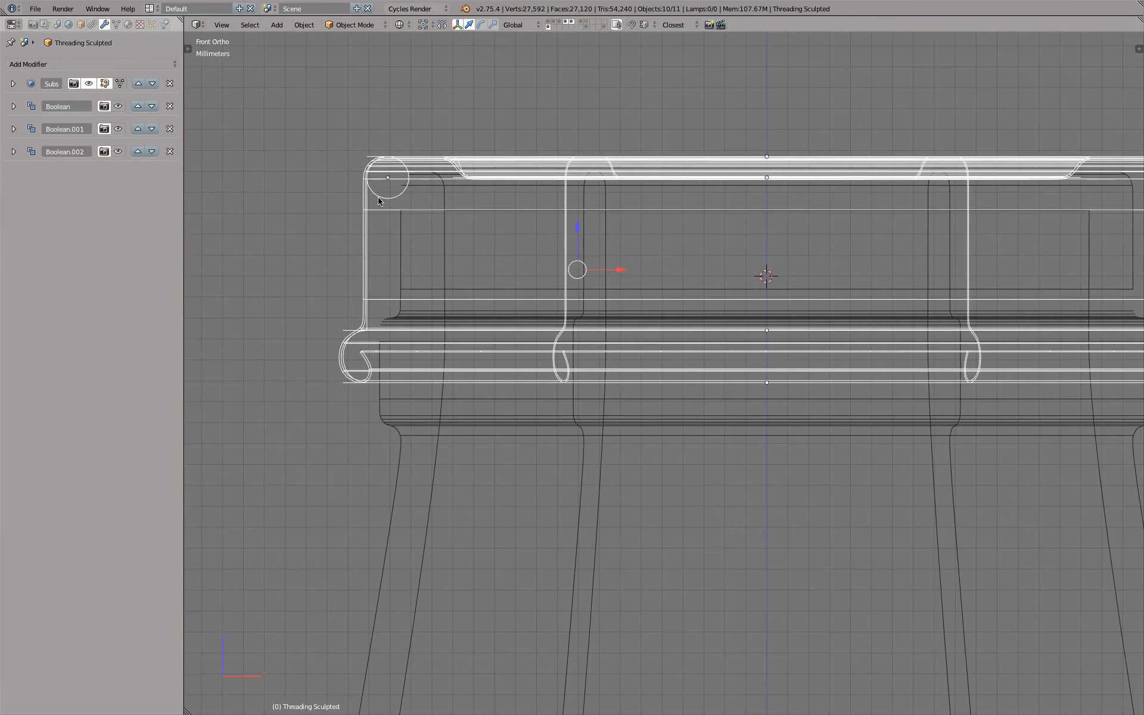
{"action": "key", "text": "z"}
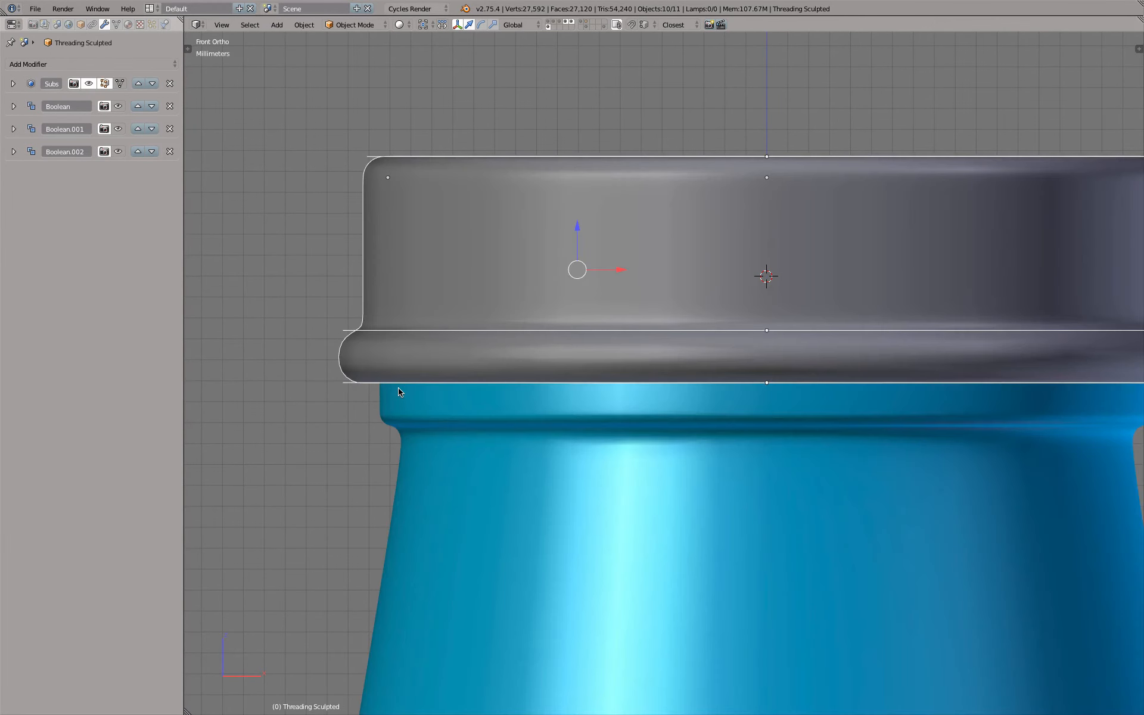
Try to raise the selected cap and its guides about 2.3 mm along the global Z axis
{"action": "key", "text": "z"}
{"action": "key", "text": "g"}
{"action": "key", "text": "z"}
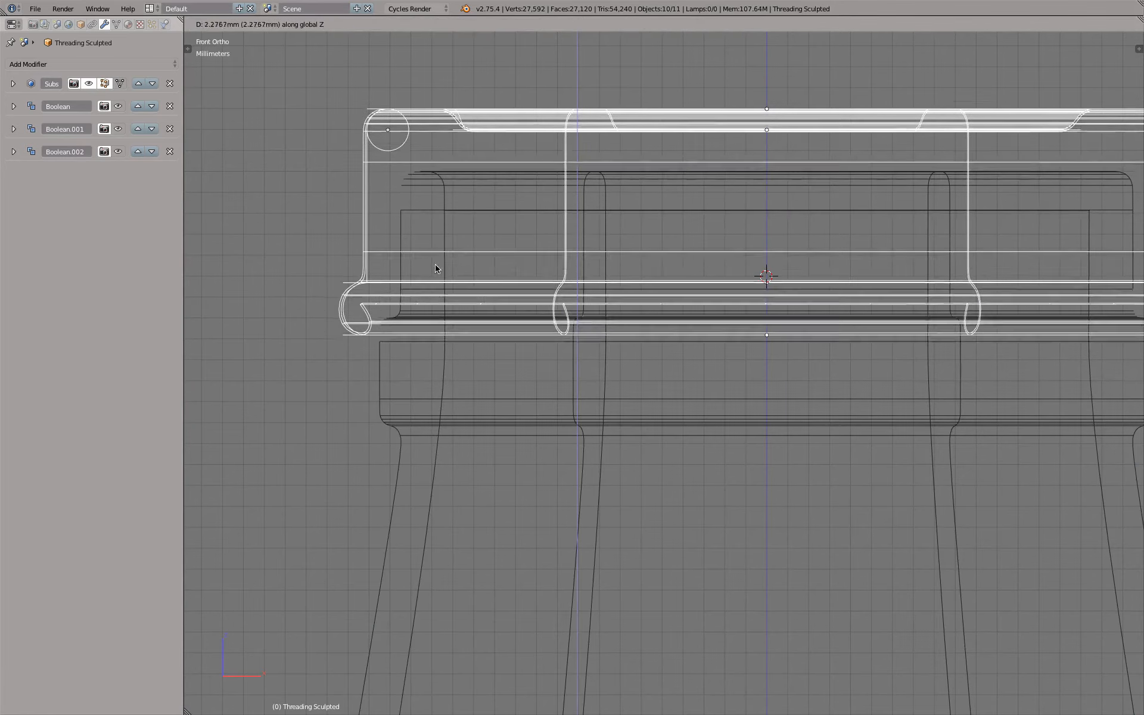
{"action": "right_click", "coordinate": [434, 262]}
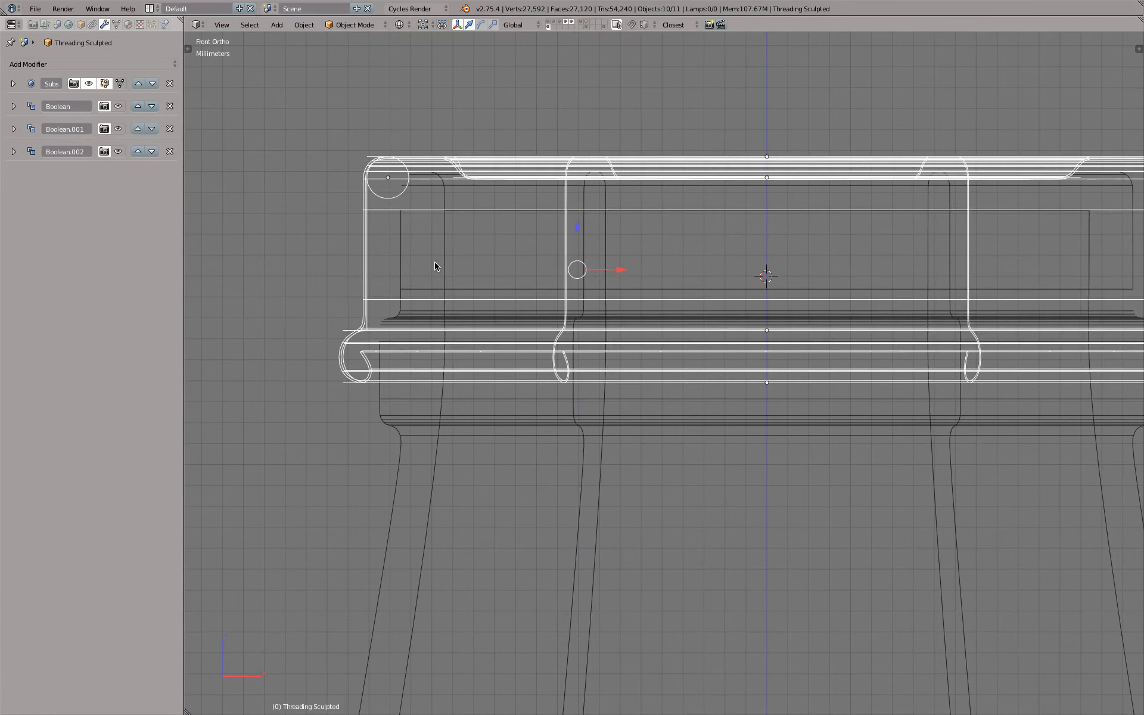
{"action": "scroll", "coordinate": [439, 152], "scroll_direction": "up", "scroll_amount": 2}
{"action": "scroll", "coordinate": [443, 170], "scroll_direction": "down", "scroll_amount": 6}
{"action": "key", "text": "z"}
{"action": "scroll", "coordinate": [444, 171], "scroll_direction": "down", "scroll_amount": 1}
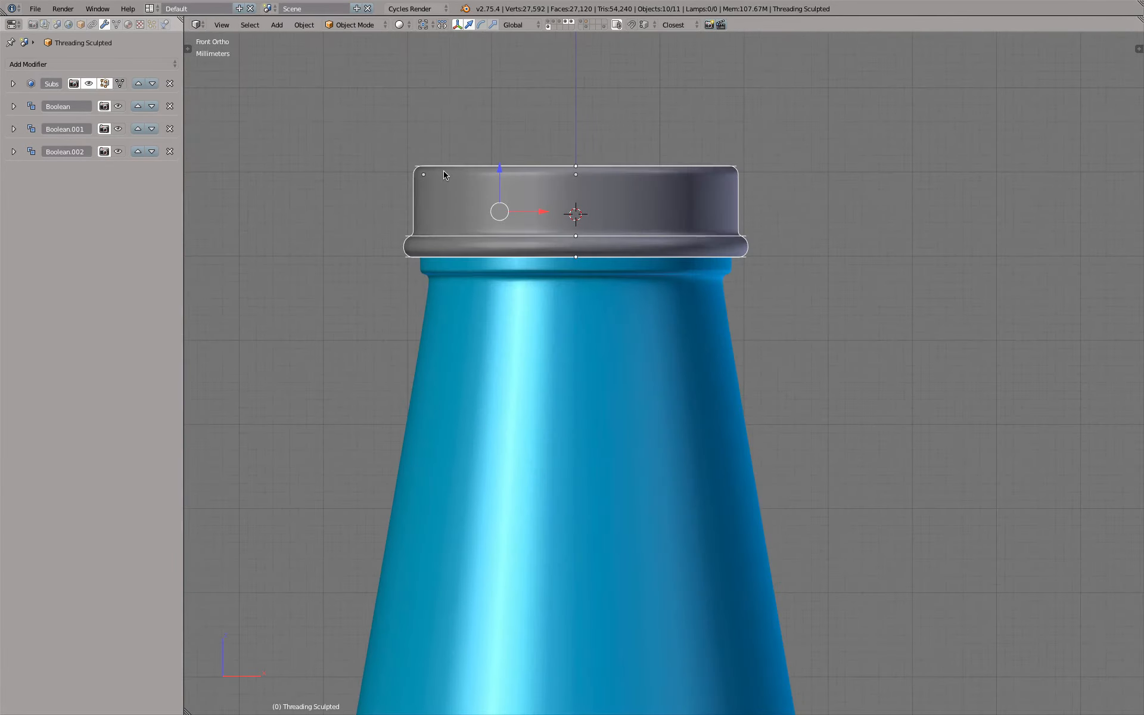
Isolate the cap's layer in top view, deselect everything and add a cube at the 3D cursor
{"action": "key", "text": "KP_7"}
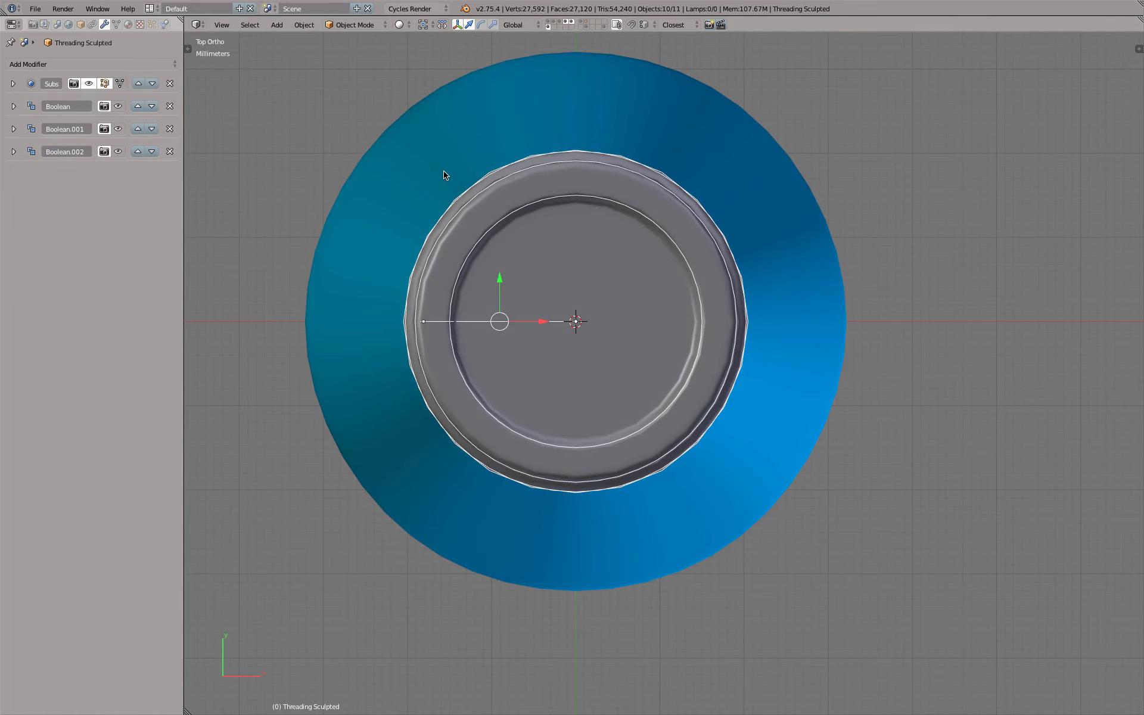
{"action": "left_click", "coordinate": [572, 21]}
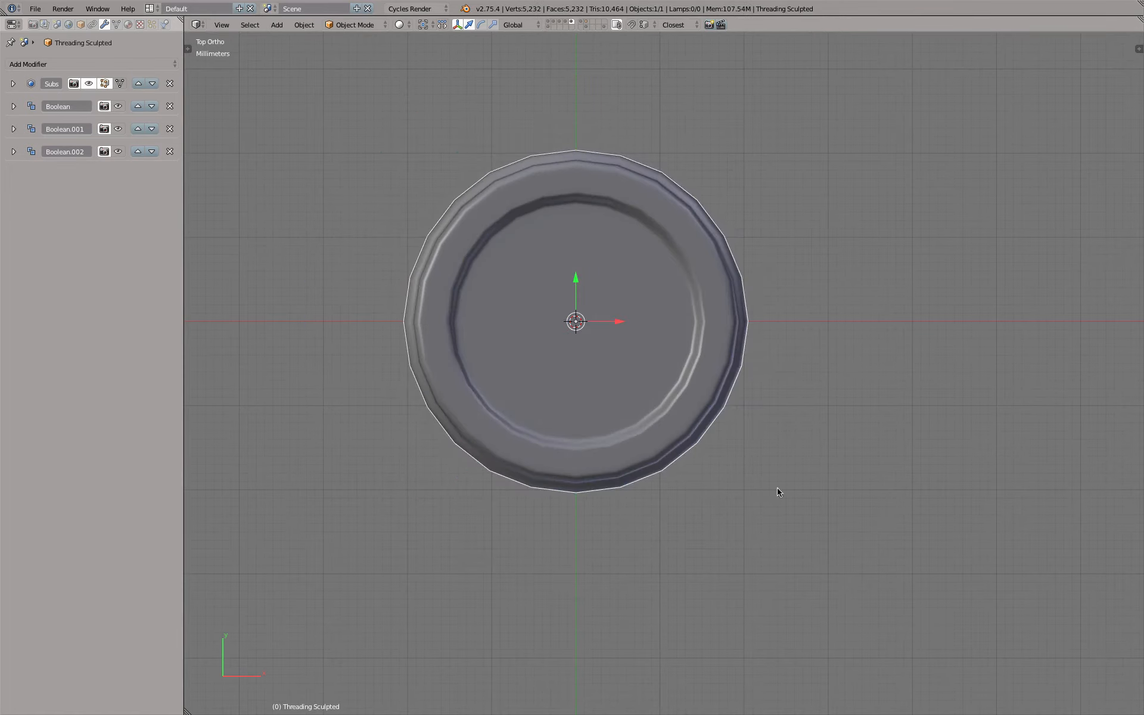
{"action": "key", "text": "a"}
{"action": "scroll", "coordinate": [594, 399], "scroll_direction": "down", "scroll_amount": 2}
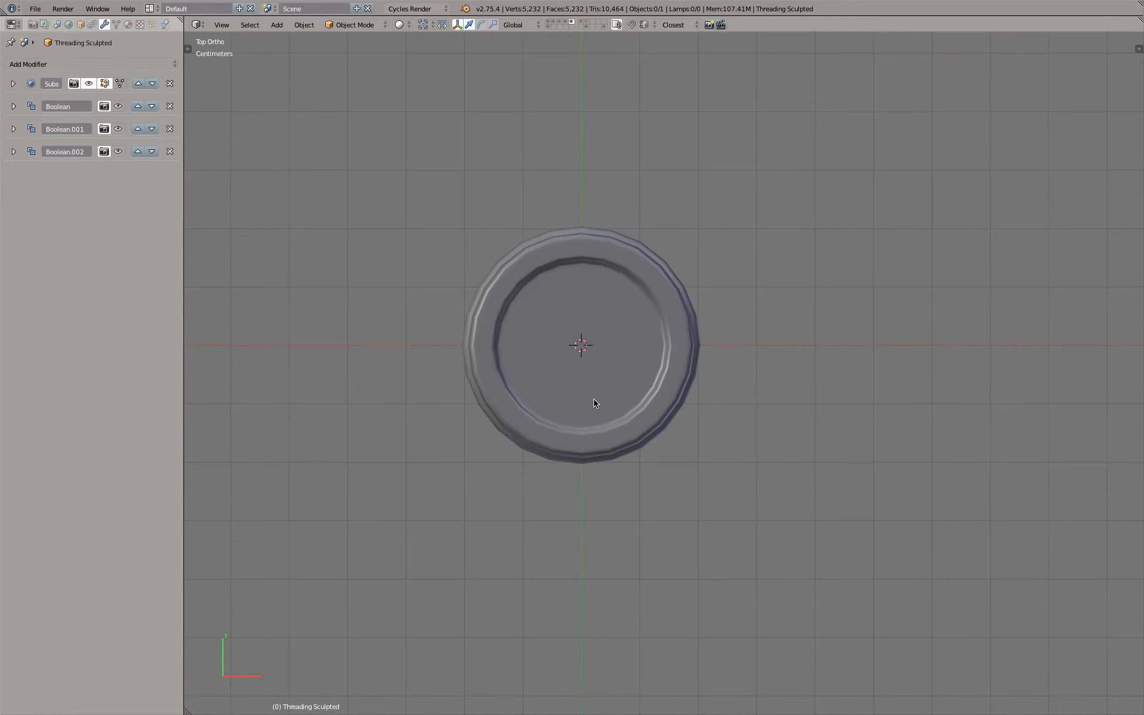
{"action": "key", "text": "shift+a"}
{"action": "mouse_move", "coordinate": [594, 400]}
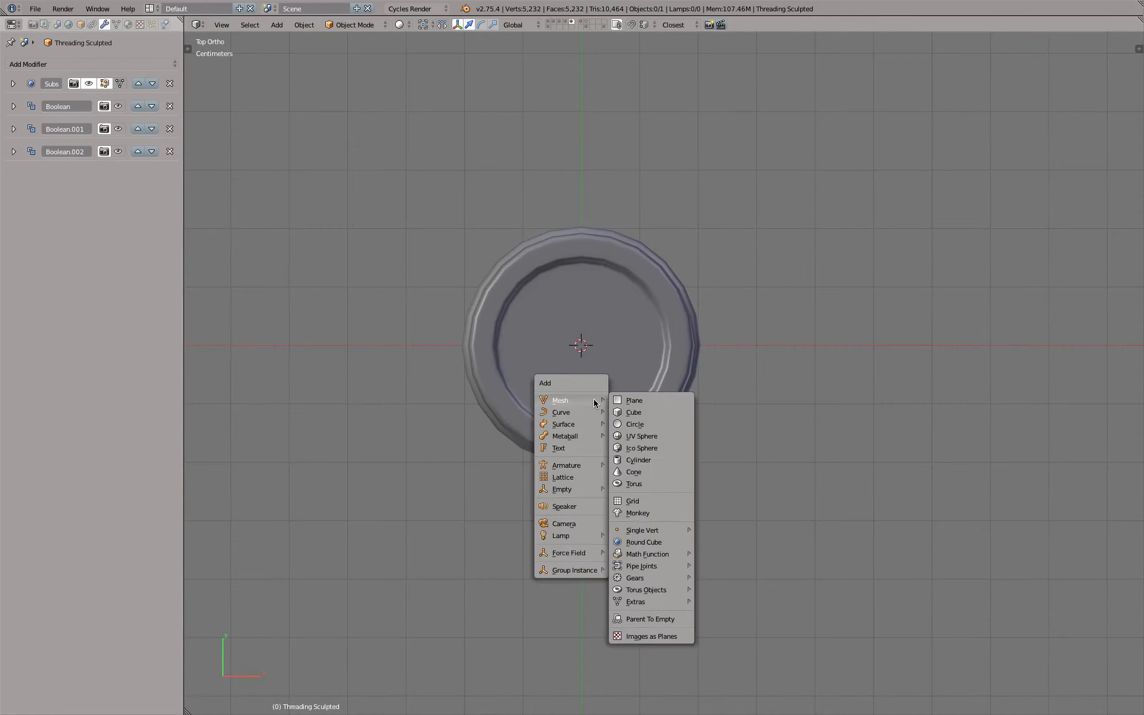
{"action": "left_click", "coordinate": [634, 412]}
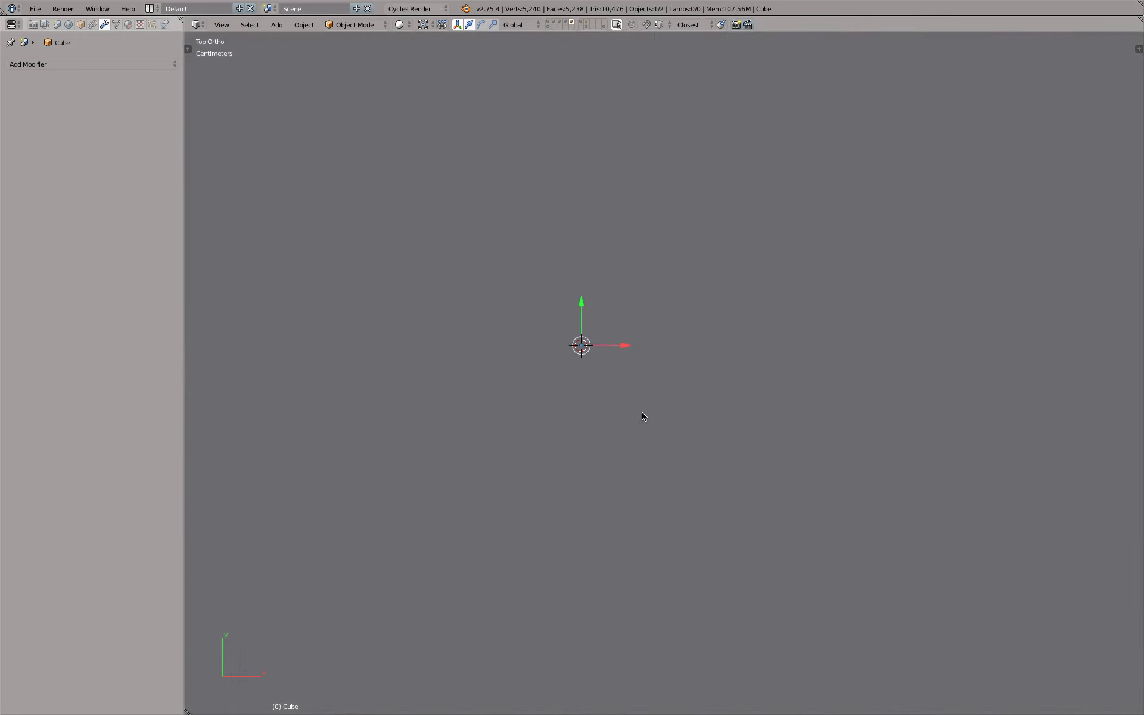
Scale the cube slightly wider than the cap and move it about 2.4 cm along negative Y to cover the cap's front half
{"action": "key", "text": "s"}
{"action": "left_click", "coordinate": [649, 310]}
{"action": "key", "text": "s"}
{"action": "left_click", "coordinate": [636, 295]}
{"action": "key", "text": "s"}
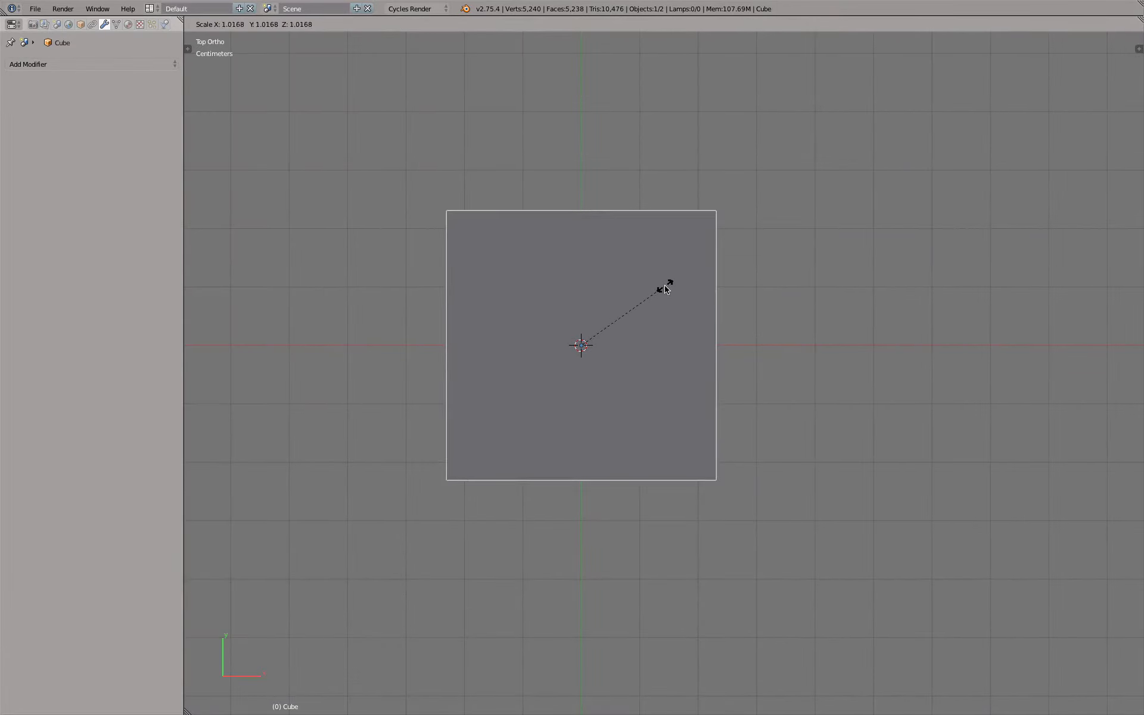
{"action": "left_click", "coordinate": [667, 287]}
{"action": "key", "text": "g"}
{"action": "key", "text": "y"}
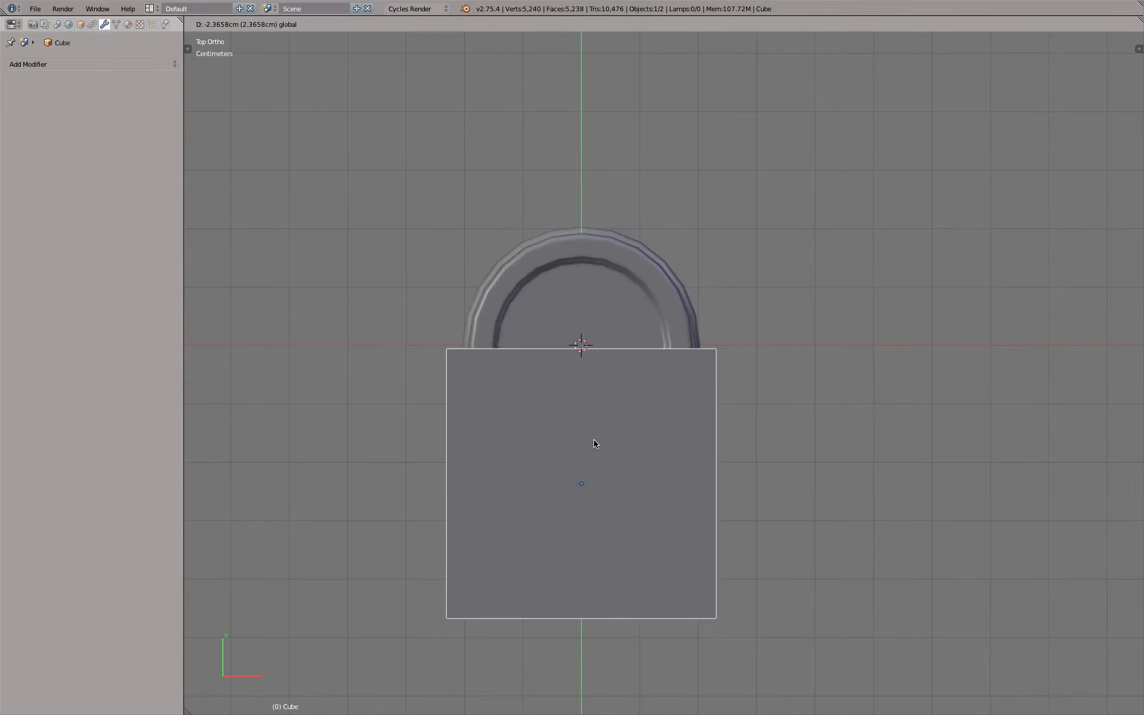
{"action": "left_click", "coordinate": [597, 439]}
Move the cube's front face along Y in Edit Mode until it sits just outside the cap's rim
{"action": "middle_click_drag", "start_coordinate": [638, 446], "coordinate": [614, 297], "text": "shift"}
{"action": "key", "text": "Tab"}
{"action": "key", "text": "z"}
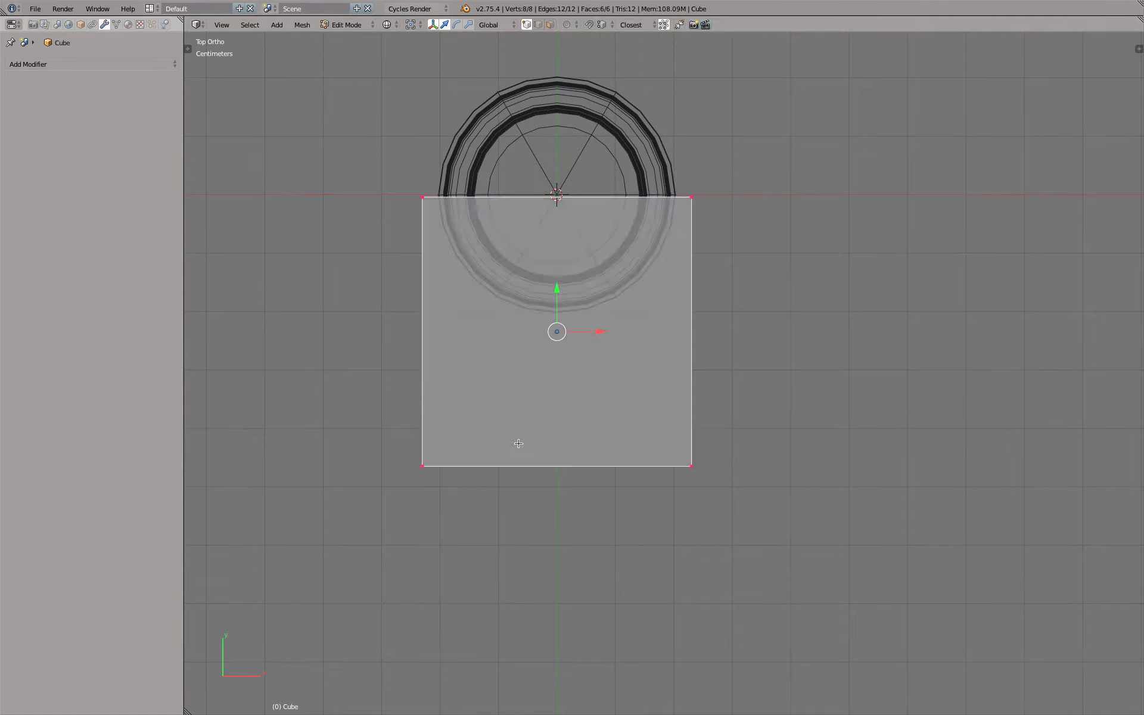
{"action": "key", "text": "a"}
{"action": "key", "text": "b"}
{"action": "left_click_drag", "start_coordinate": [342, 403], "coordinate": [843, 544]}
{"action": "key", "text": "g"}
{"action": "key", "text": "y"}
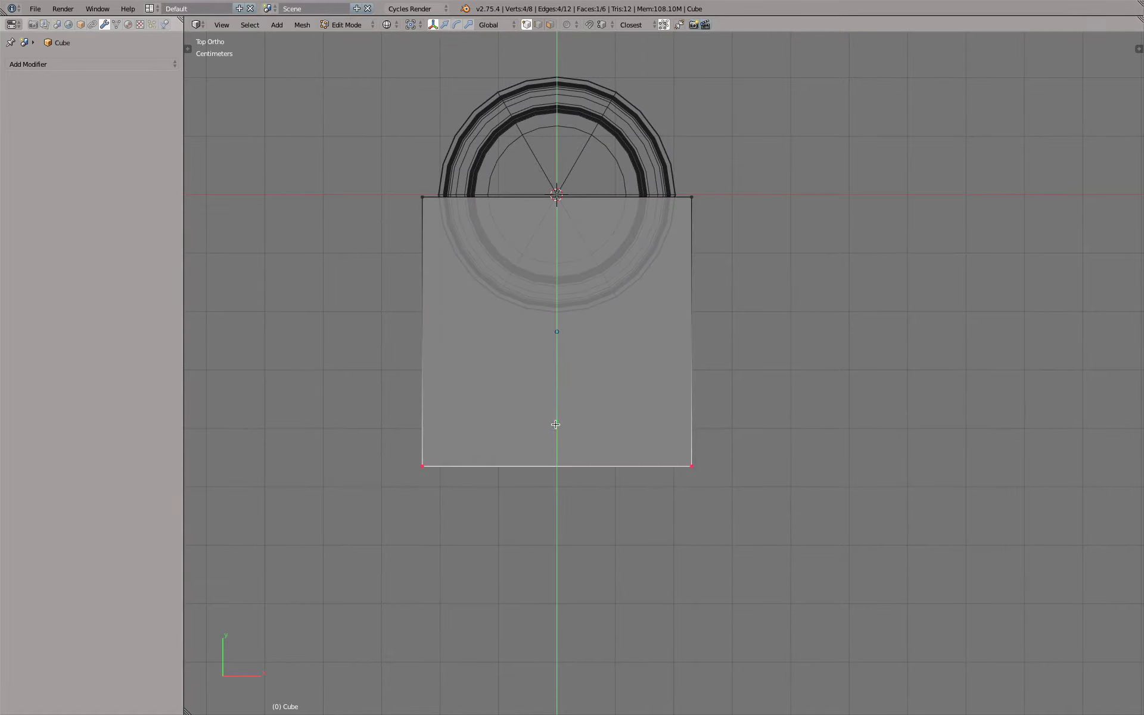
{"action": "left_click", "coordinate": [584, 284]}
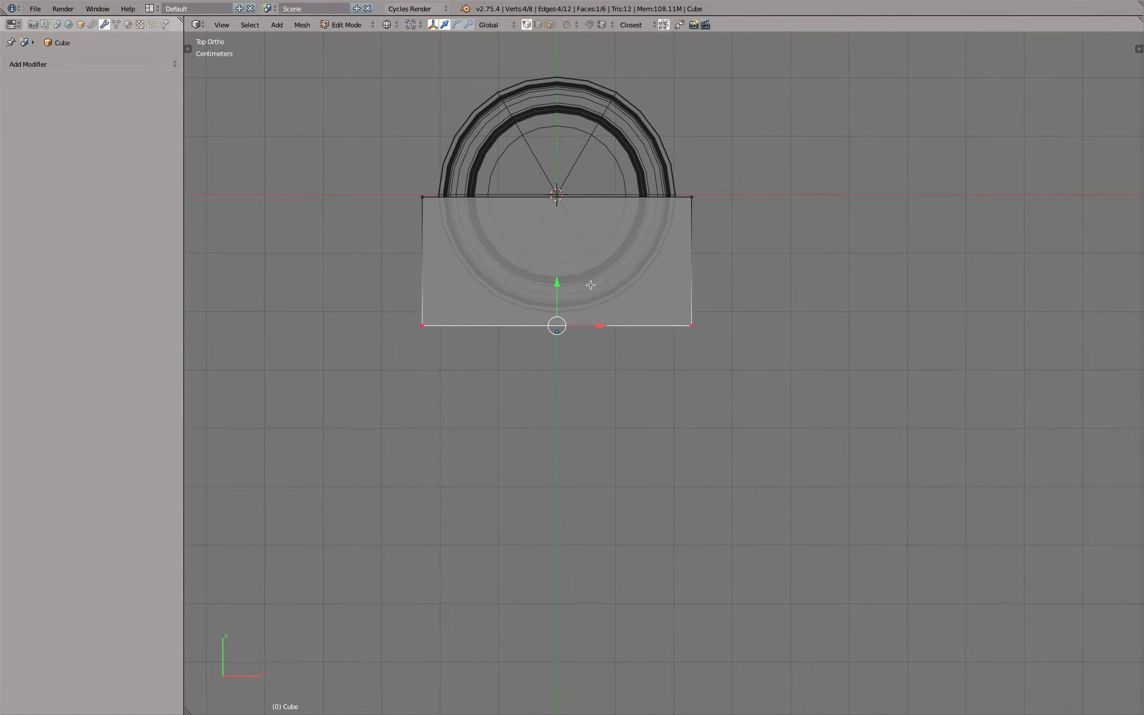
{"action": "key", "text": "Tab"}
Scale the cube's whole mesh along Z in Edit Mode until it is only slightly taller than the cap
{"action": "scroll", "coordinate": [590, 284], "scroll_direction": "down", "scroll_amount": 3}
{"action": "mouse_move", "coordinate": [769, 356]}
{"action": "middle_mouse_down"}
{"action": "mouse_move", "coordinate": [685, 275]}
{"action": "mouse_move", "coordinate": [683, 251]}
{"action": "middle_mouse_up"}
{"action": "key", "text": "z"}
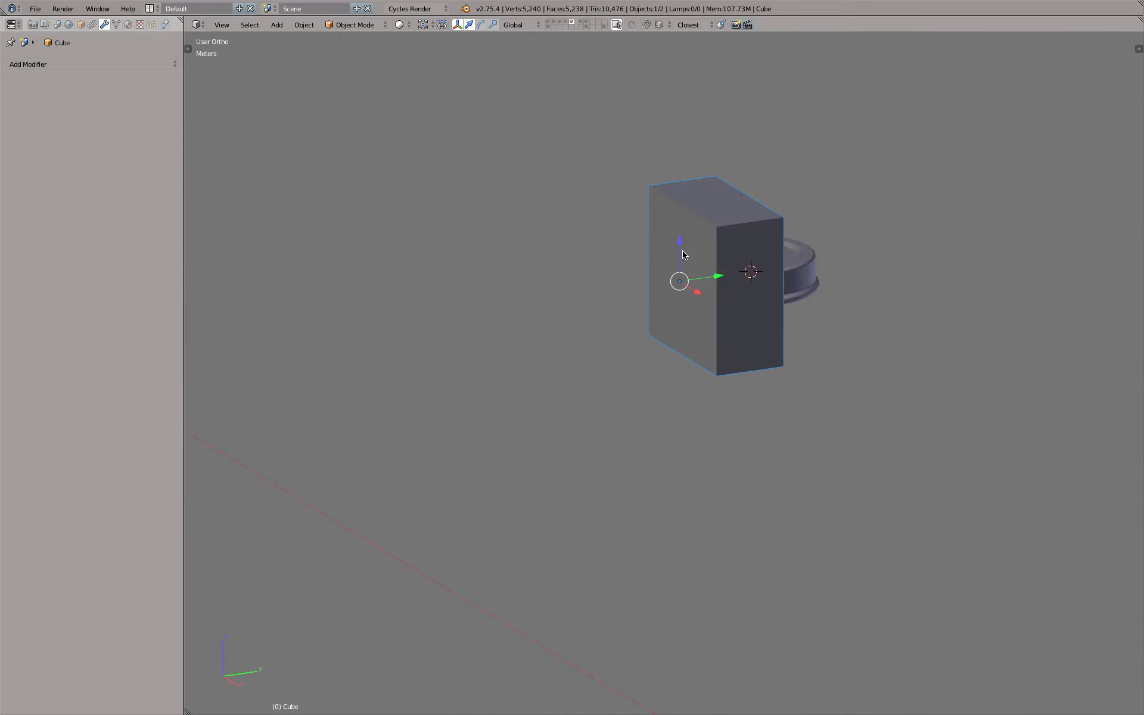
{"action": "key", "text": "KP_7"}
{"action": "key", "text": "KP_3"}
{"action": "key", "text": "z"}
{"action": "key", "text": "Tab"}
{"action": "key", "text": "a"}
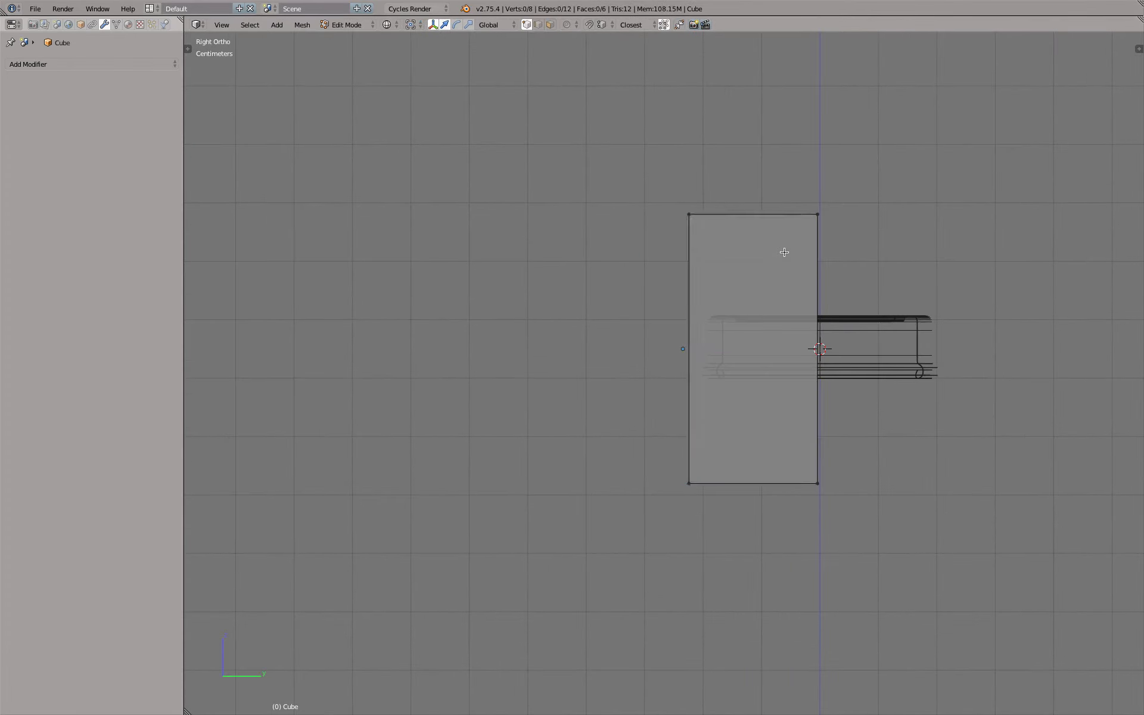
{"action": "key", "text": "a"}
{"action": "key", "text": "s"}
{"action": "key", "text": "z"}
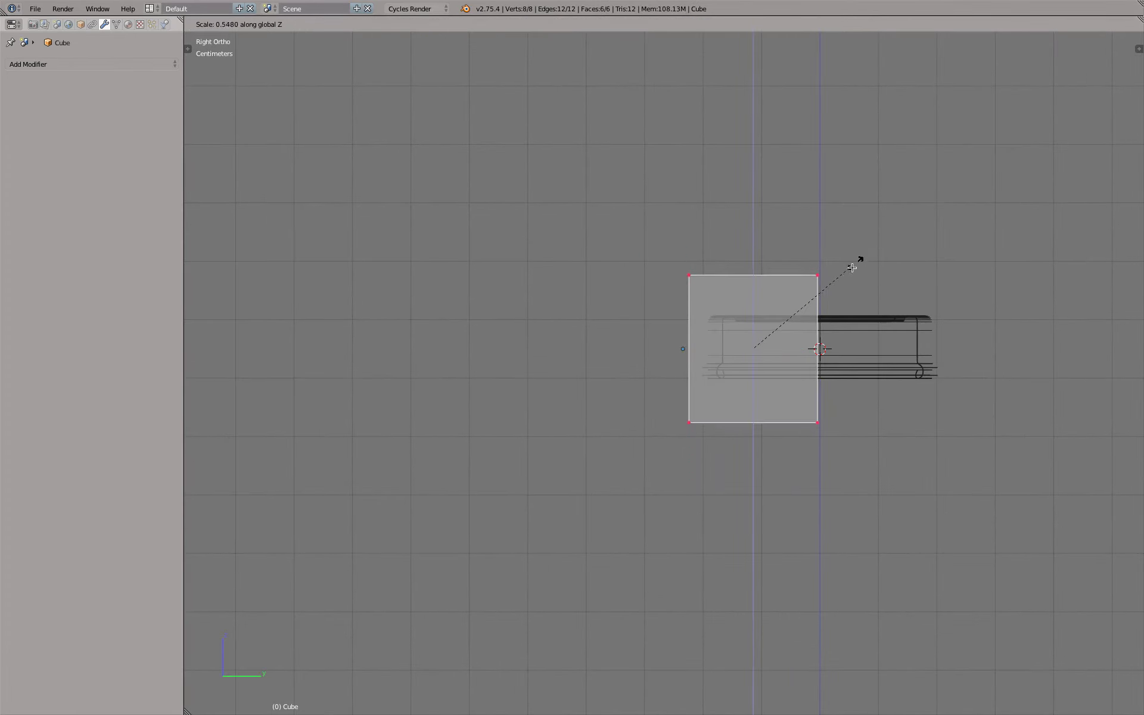
{"action": "left_click", "coordinate": [816, 295]}
{"action": "key", "text": "Tab"}
{"action": "key", "text": "z"}
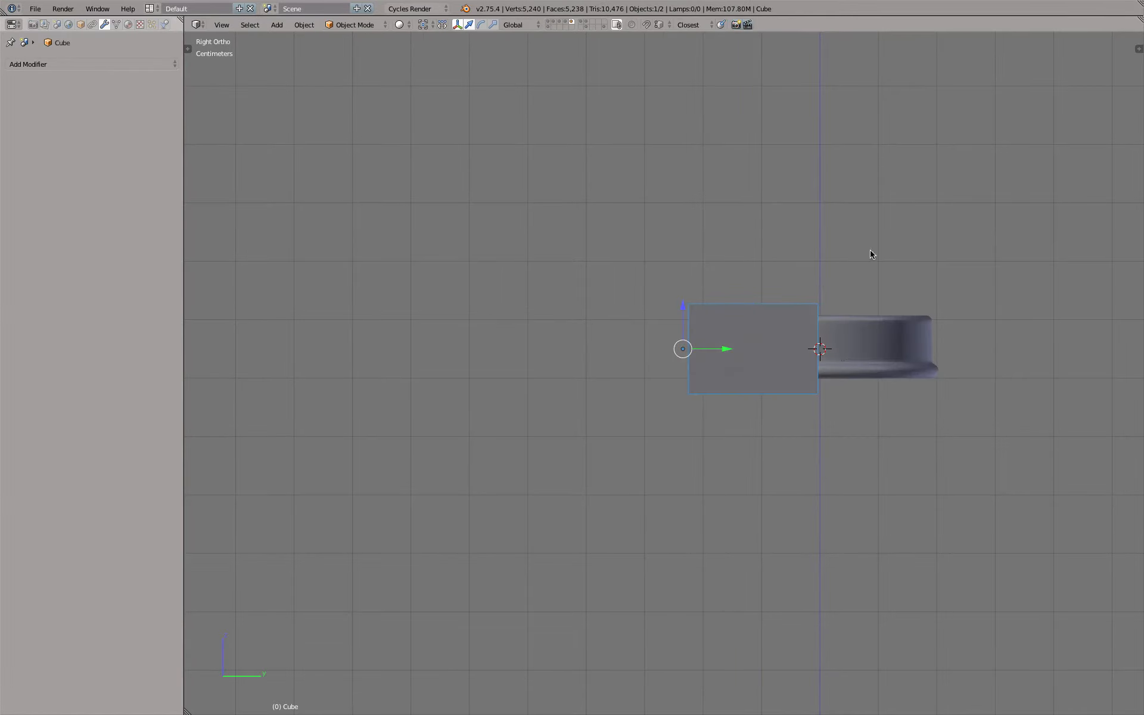
Examine the cube's back edge against the cap's centre line in top wireframe view
{"action": "middle_click_drag", "start_coordinate": [869, 250], "coordinate": [871, 269]}
{"action": "key", "text": "z"}
{"action": "key", "text": "KP_7"}
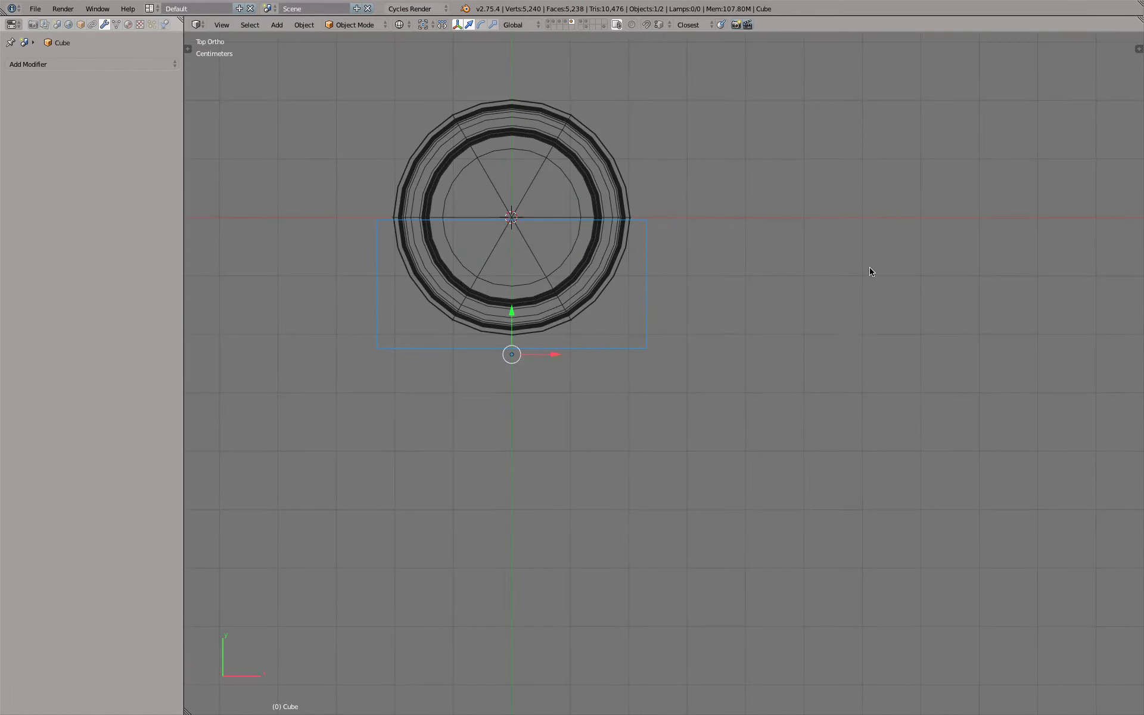
{"action": "scroll", "coordinate": [604, 220], "scroll_direction": "up", "scroll_amount": 6}
{"action": "middle_click_drag", "start_coordinate": [662, 231], "coordinate": [944, 260], "text": "shift"}
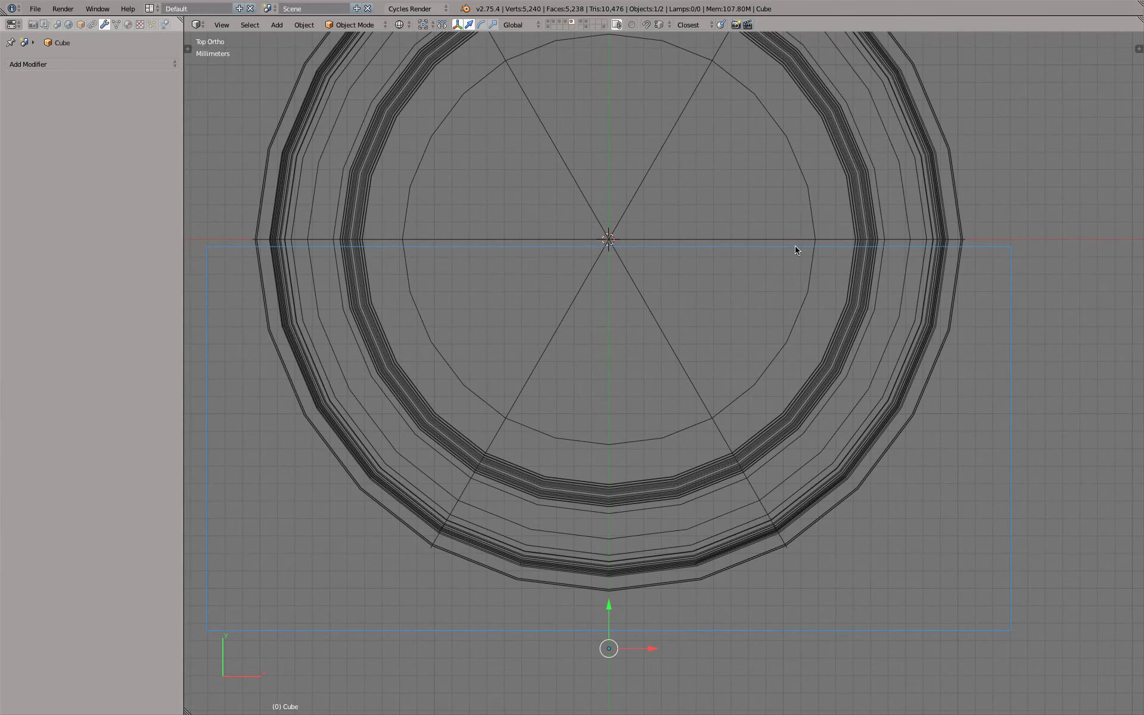
Move the cube along positive Y to about -2.26 cm so its back edge sits slightly past the cap's centre line
{"action": "key", "text": "z"}
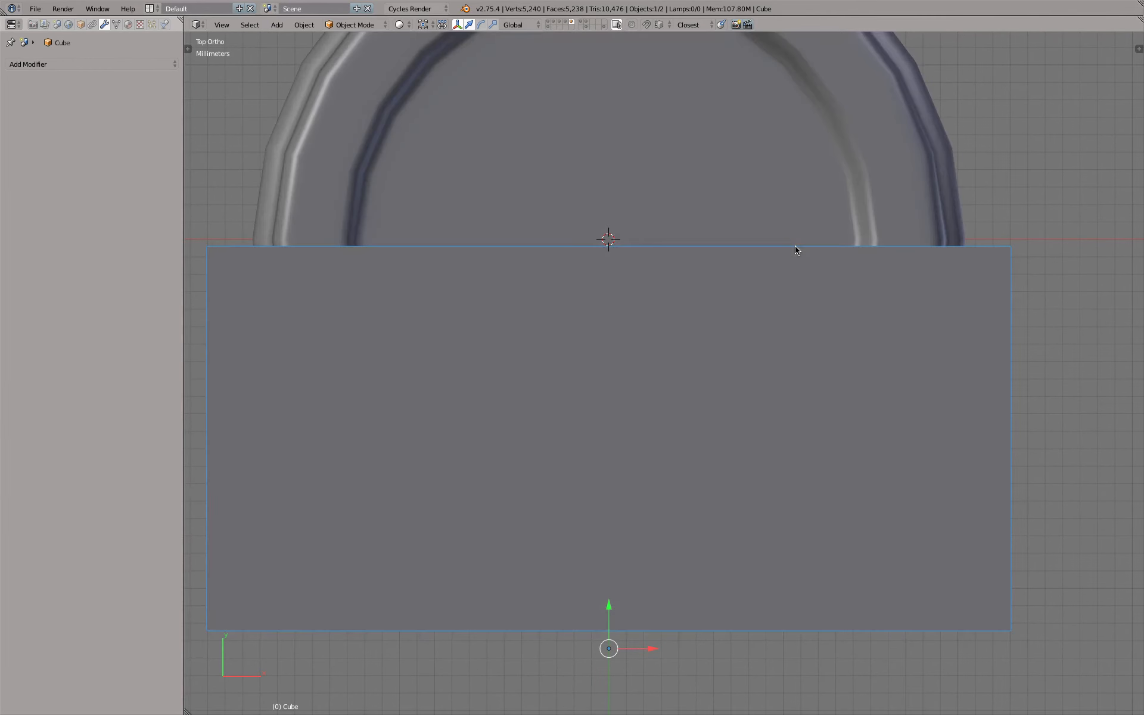
{"action": "key", "text": "z"}
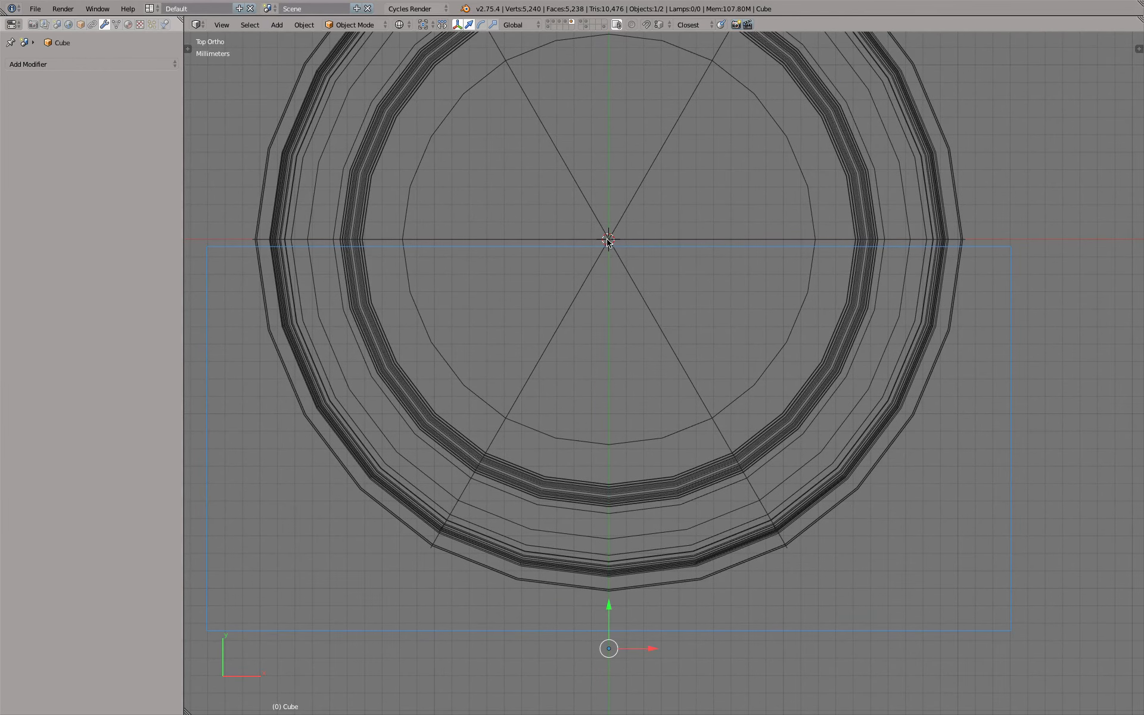
{"action": "mouse_move", "coordinate": [609, 603]}
{"action": "left_mouse_down"}
{"action": "mouse_move", "coordinate": [605, 575]}
{"action": "mouse_move", "coordinate": [604, 612]}
{"action": "mouse_move", "coordinate": [604, 587]}
{"action": "left_mouse_up"}
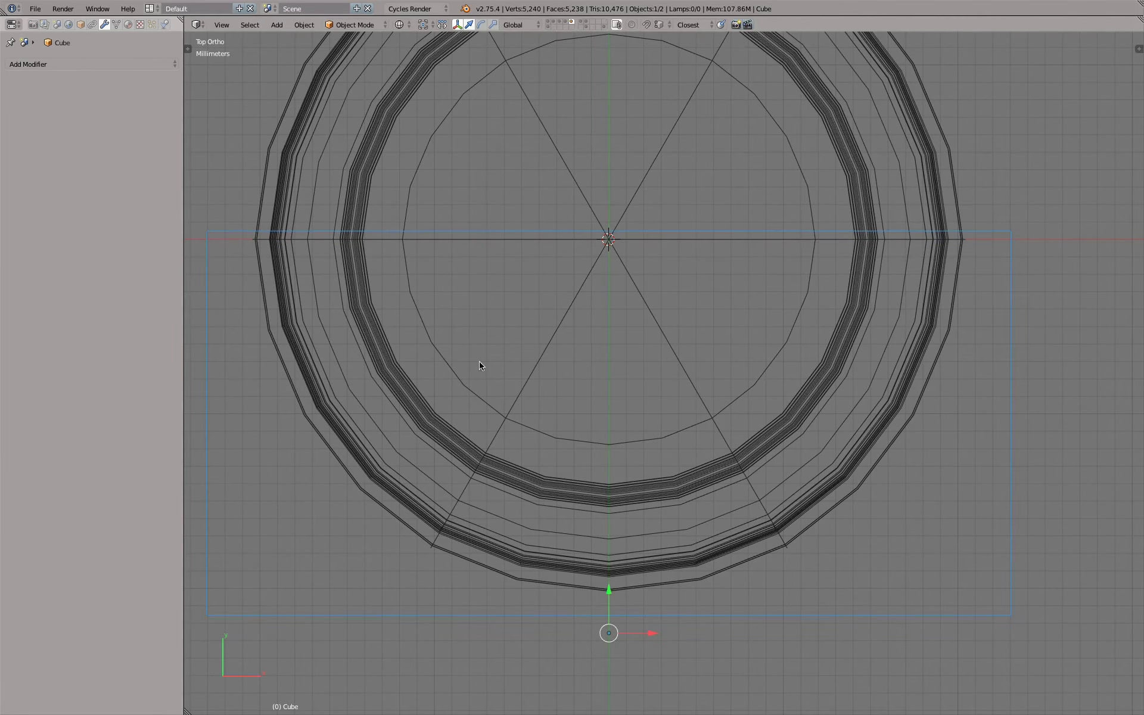
Rename the cube as Cap CutSection
{"action": "left_click", "coordinate": [80, 25]}
{"action": "left_click", "coordinate": [83, 62]}
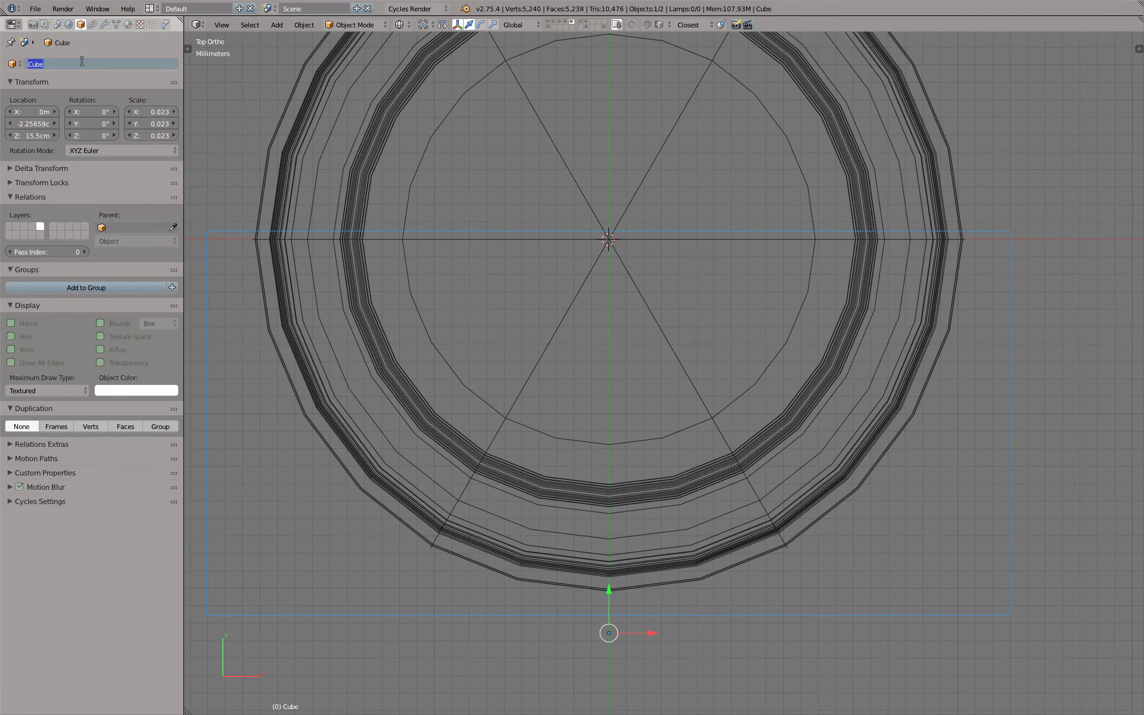
{"action": "type", "text": "Cap CutSection"}
{"action": "key", "text": "Return"}
Assign the existing Modeling material to the cap
{"action": "left_click", "coordinate": [129, 25]}
{"action": "left_click", "coordinate": [12, 102]}
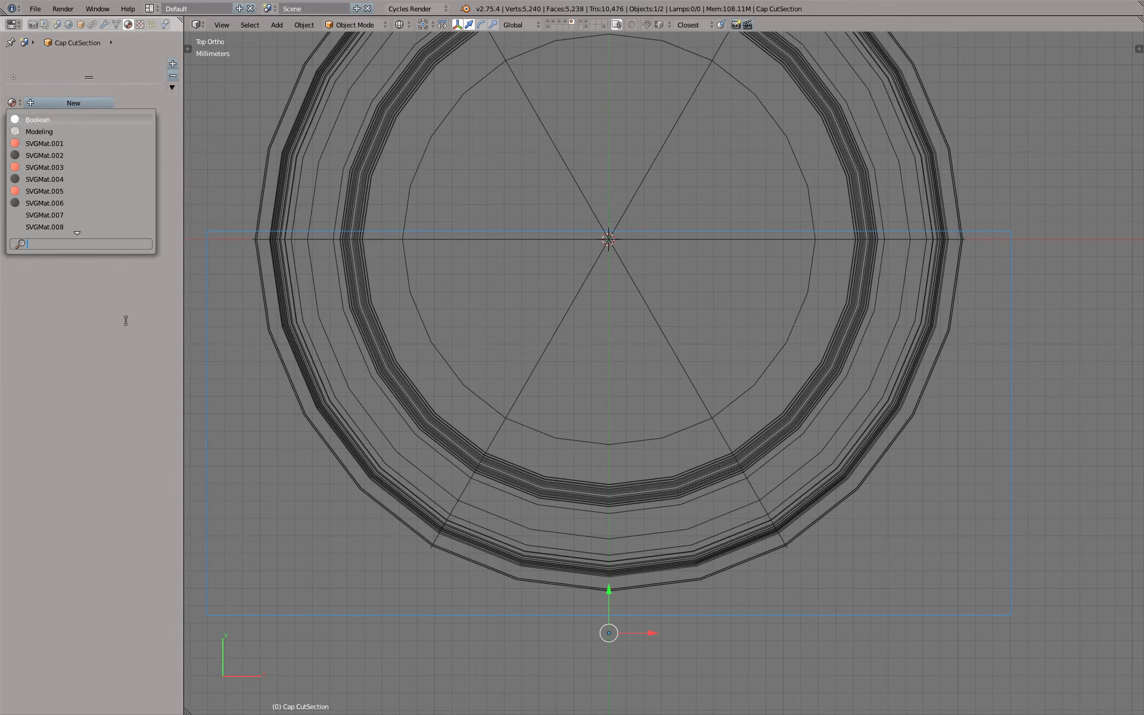
{"action": "scroll", "coordinate": [500, 255], "scroll_direction": "down", "scroll_amount": 5}
{"action": "key", "text": "z"}
{"action": "mouse_move", "coordinate": [501, 255]}
{"action": "middle_mouse_down"}
{"action": "mouse_move", "coordinate": [641, 314]}
{"action": "mouse_move", "coordinate": [439, 191]}
{"action": "mouse_move", "coordinate": [514, 198]}
{"action": "mouse_move", "coordinate": [498, 225]}
{"action": "middle_mouse_up"}
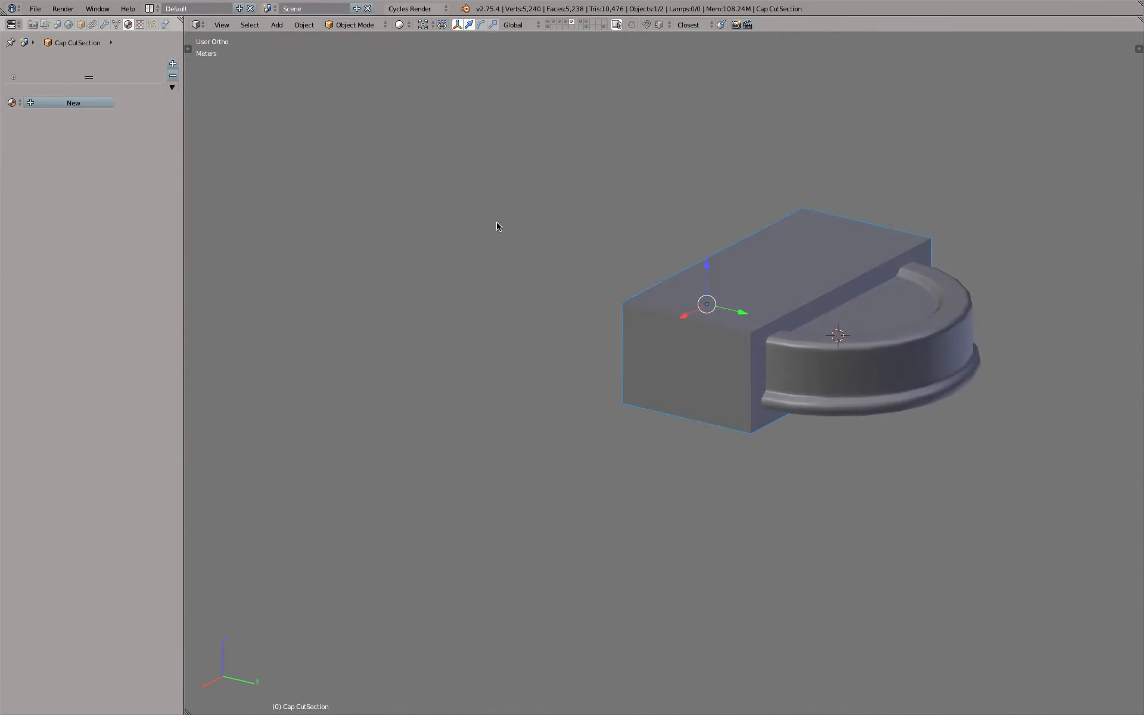
{"action": "right_click", "coordinate": [947, 286]}
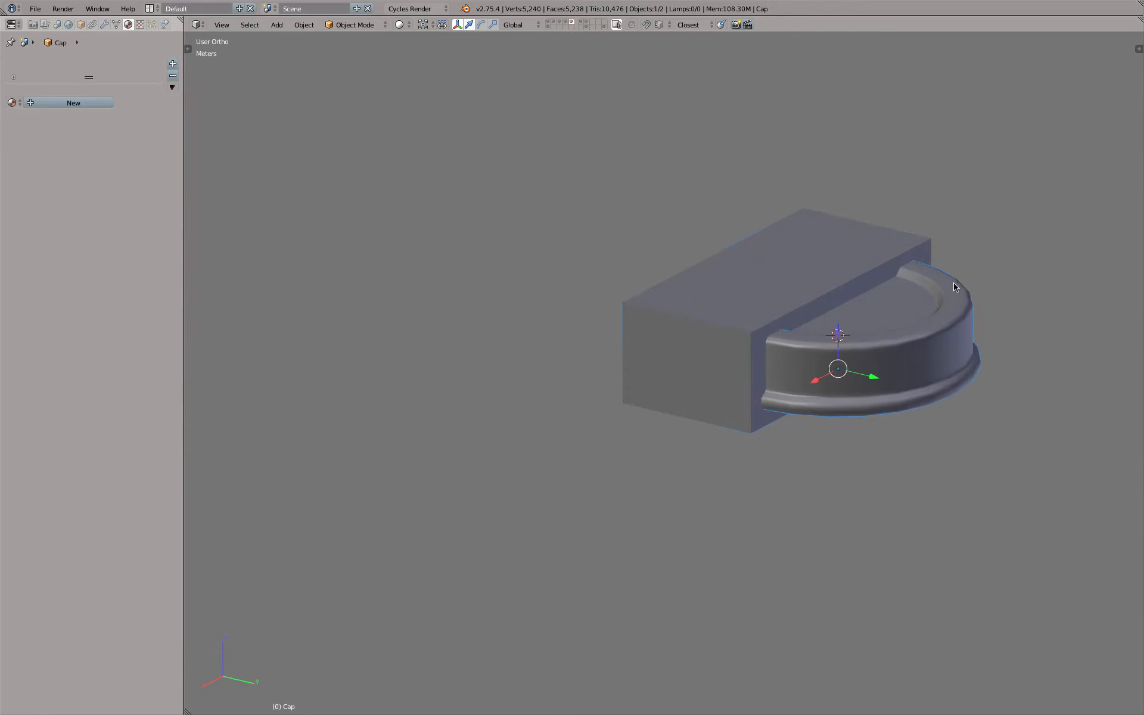
{"action": "left_click", "coordinate": [11, 102]}
{"action": "type", "text": "mo"}
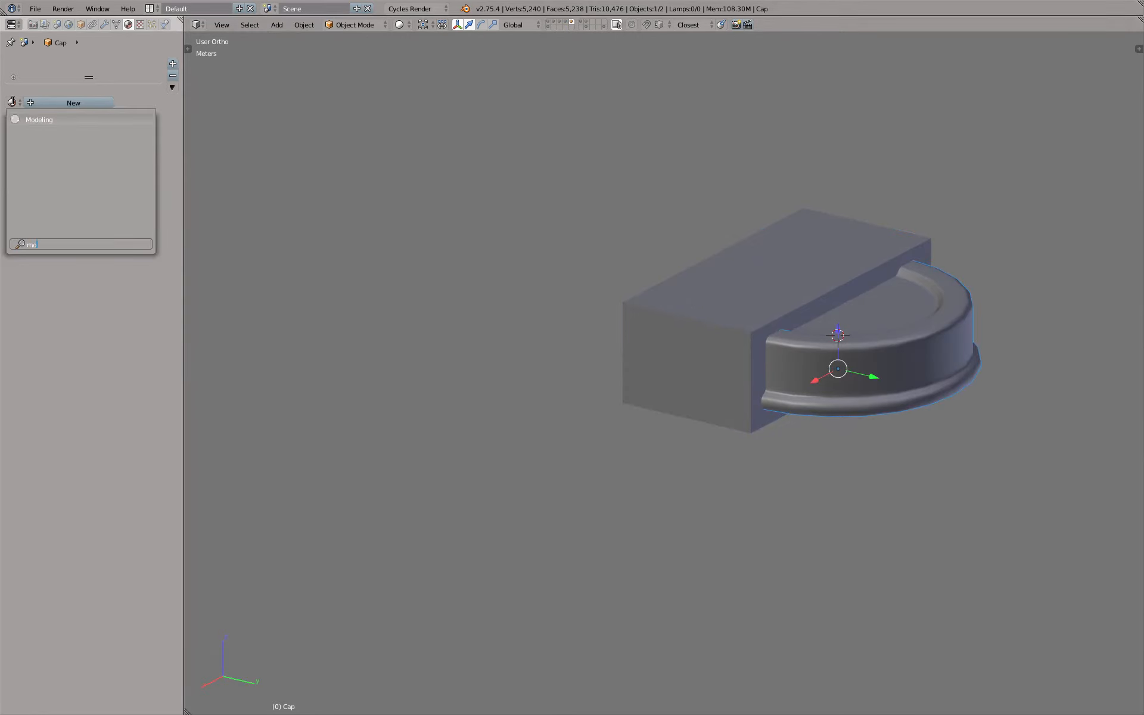
{"action": "key", "text": "Return"}
Assign the existing Boolean material to the Cap CutSection cube
{"action": "right_click", "coordinate": [629, 307]}
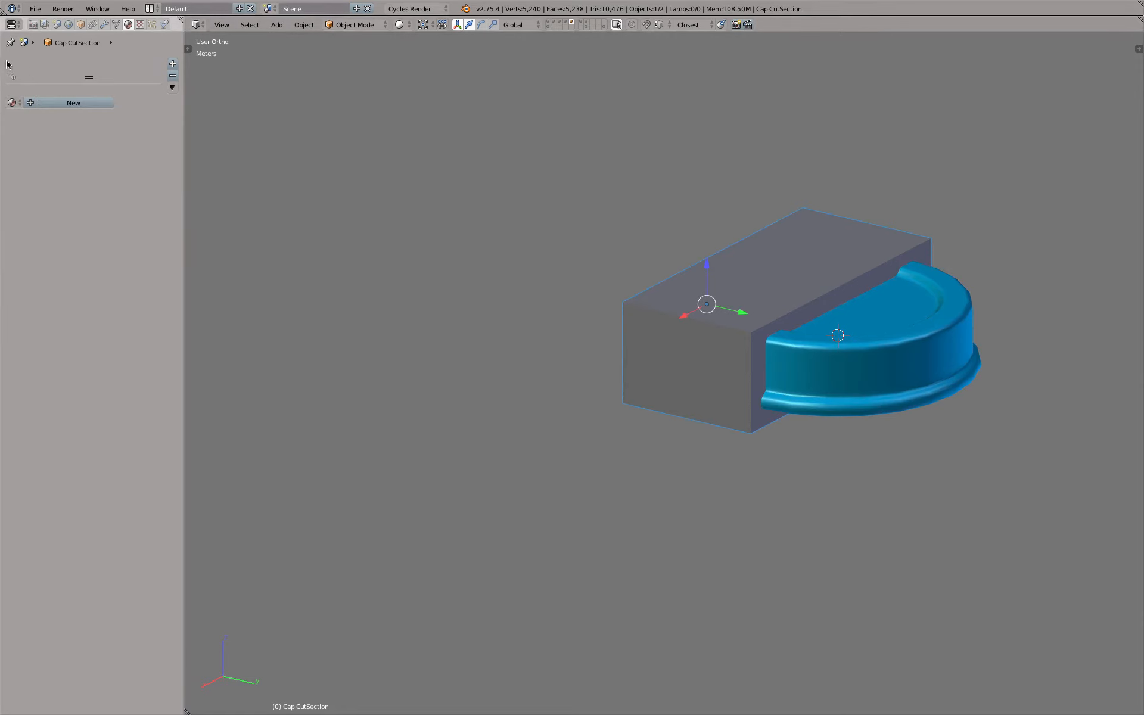
{"action": "left_click", "coordinate": [12, 102]}
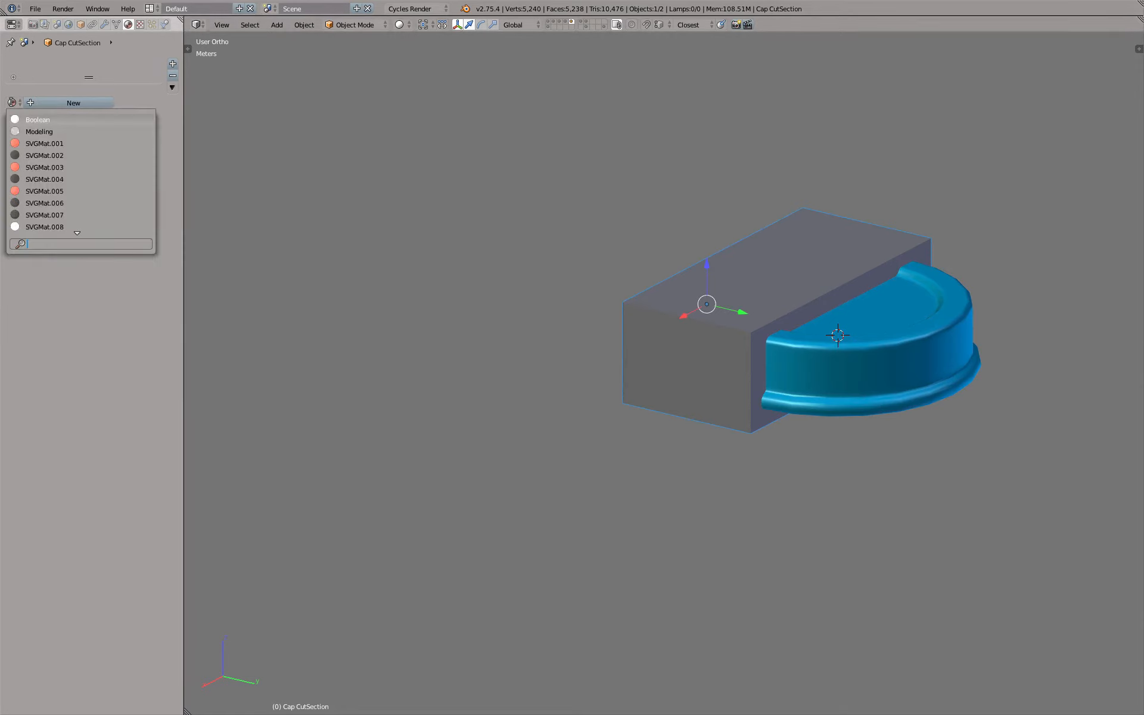
{"action": "key", "text": "Return"}
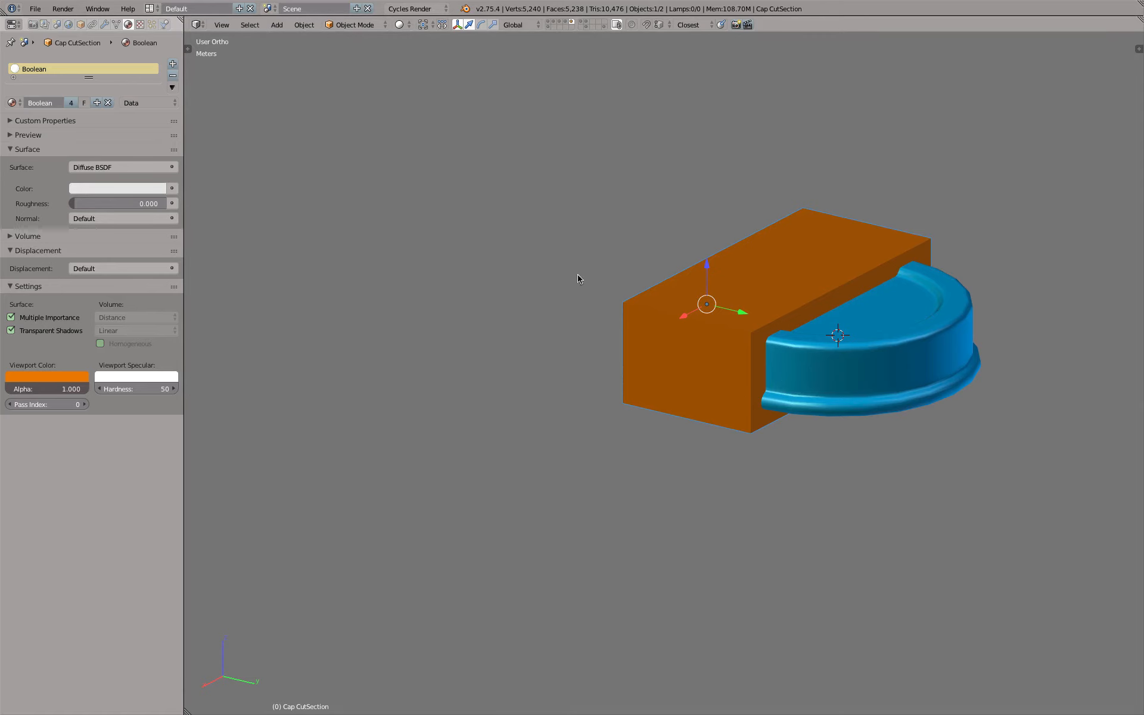
Set the Cap CutSection cube's maximum draw type to Wire
{"action": "left_click", "coordinate": [81, 24]}
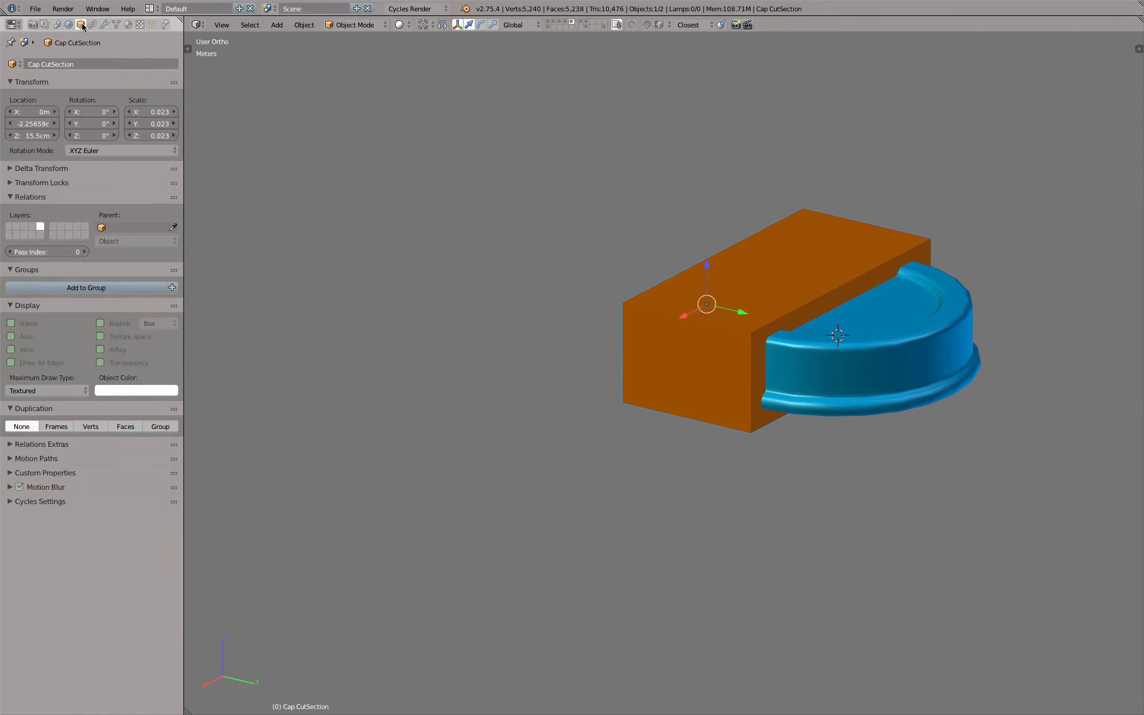
{"action": "left_click", "coordinate": [49, 390]}
{"action": "left_click", "coordinate": [41, 391]}
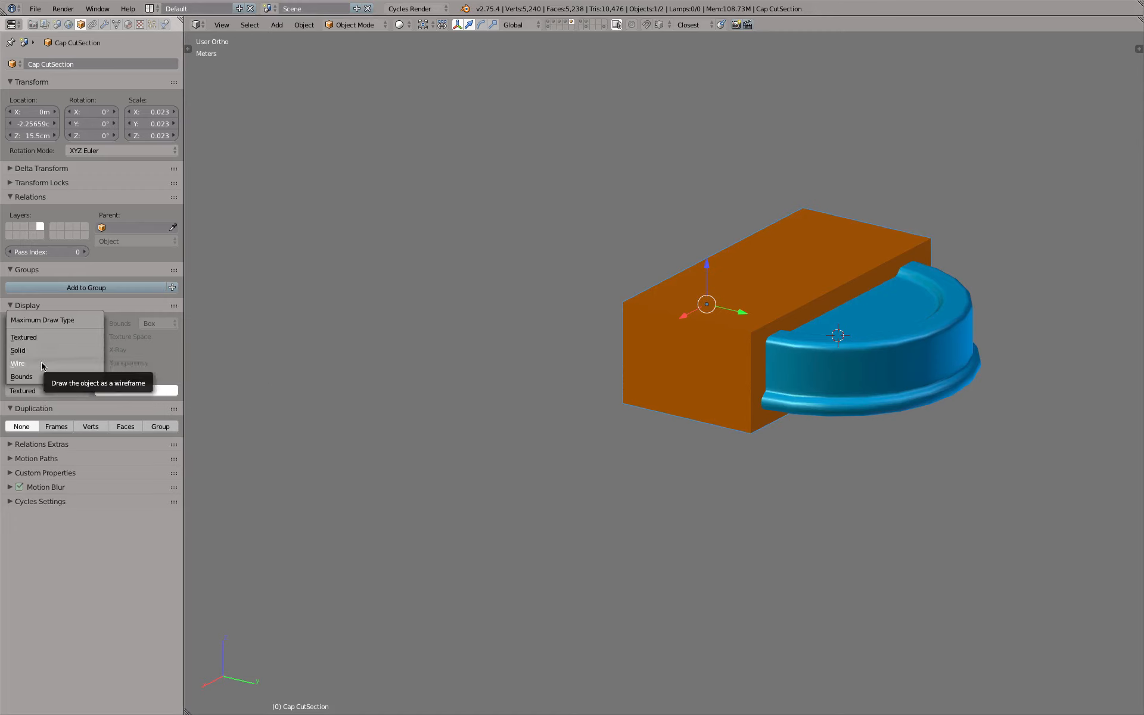
{"action": "left_click", "coordinate": [43, 365]}
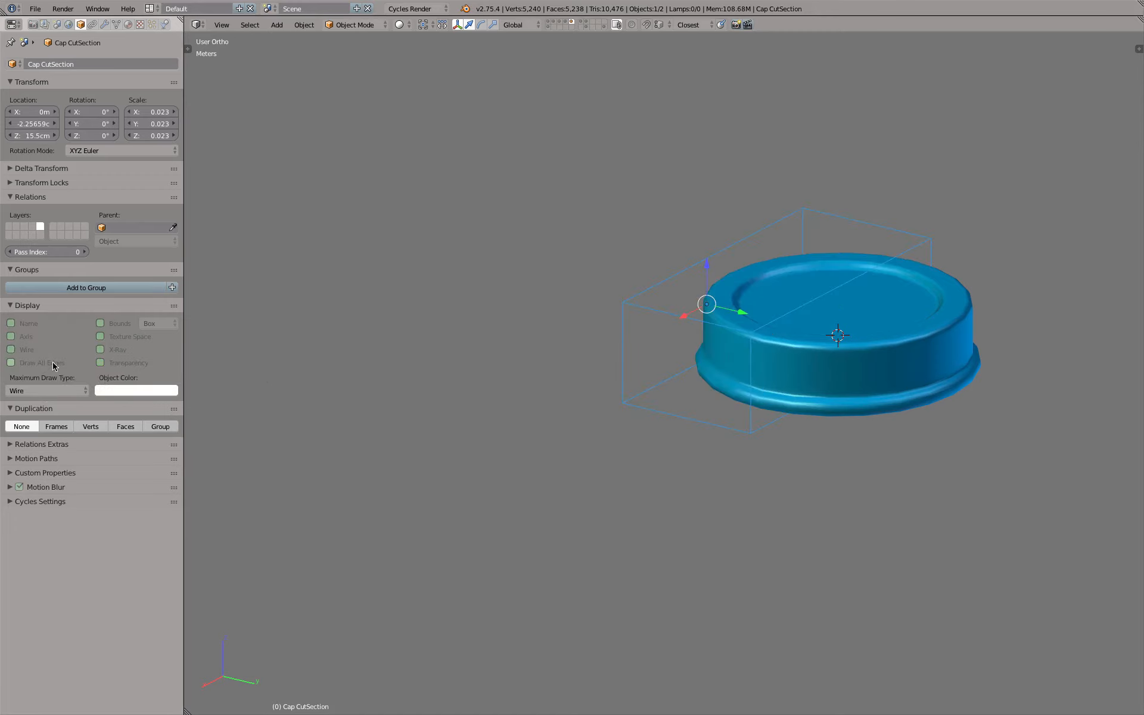
Try Wire as the cap's maximum draw type and set it to Solid instead
{"action": "right_click", "coordinate": [858, 370]}
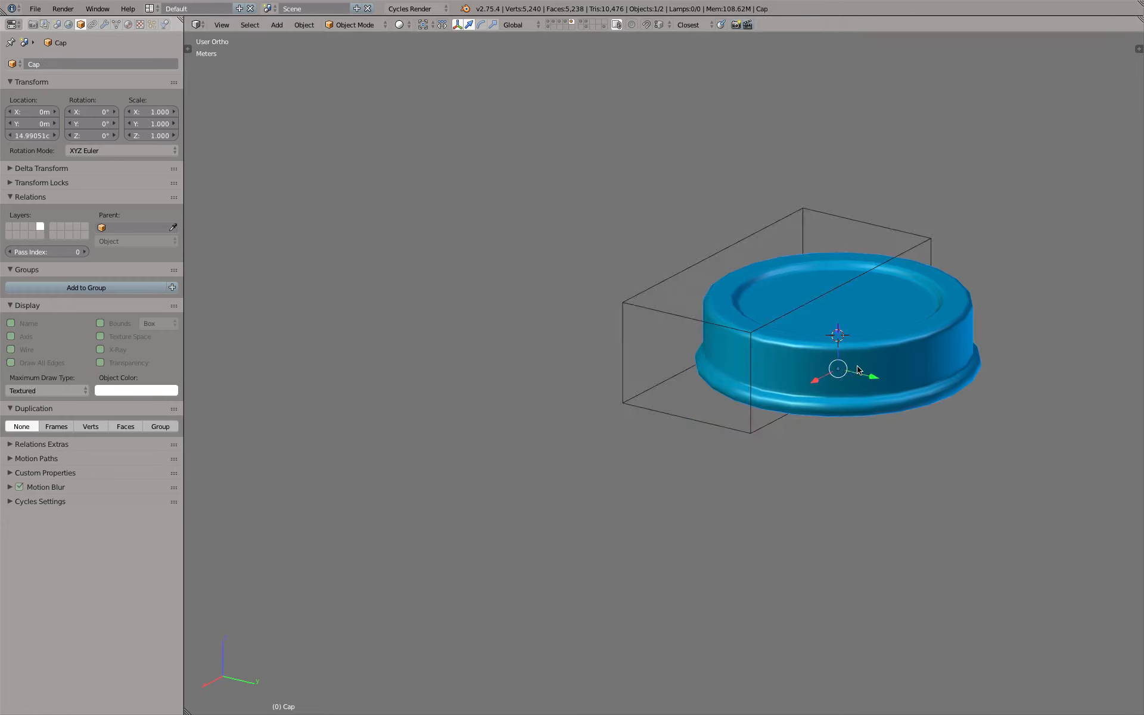
{"action": "left_click", "coordinate": [36, 390]}
{"action": "left_click", "coordinate": [35, 366]}
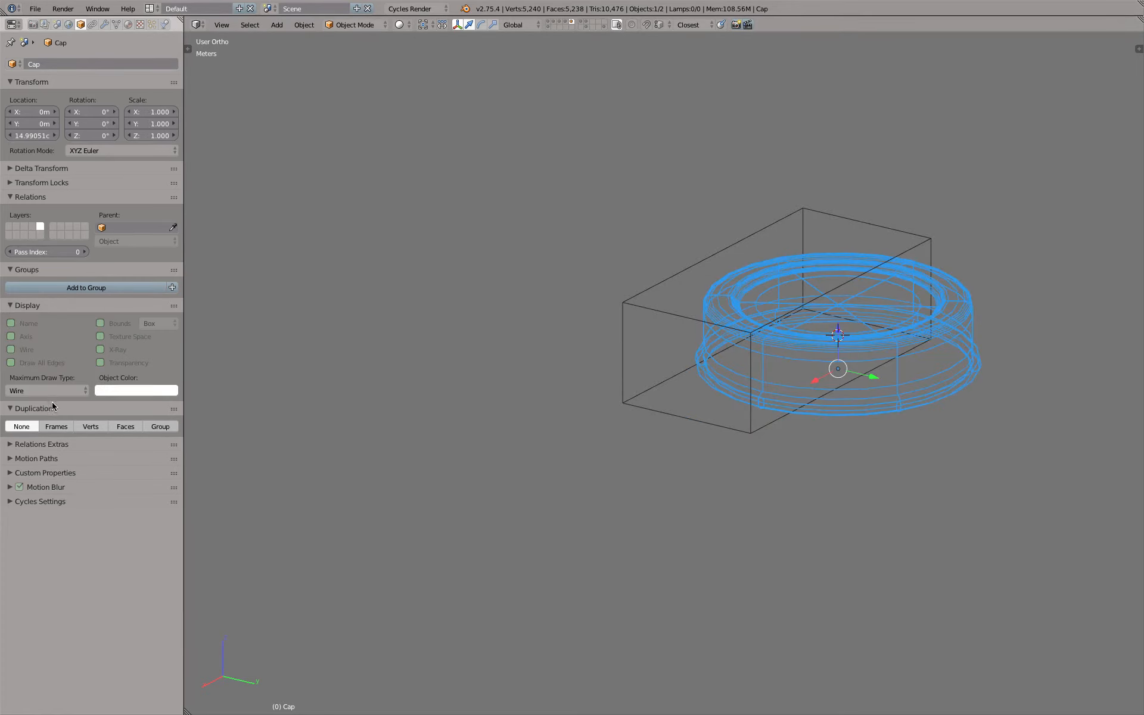
{"action": "left_click", "coordinate": [400, 25]}
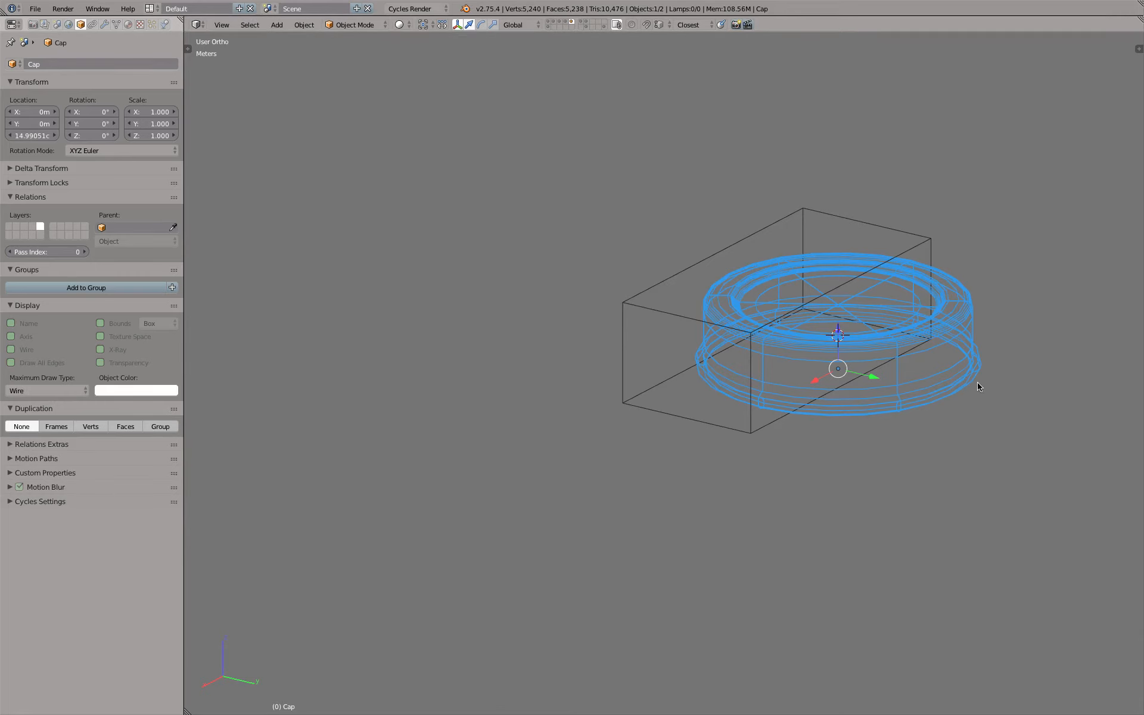
{"action": "left_click", "coordinate": [58, 389]}
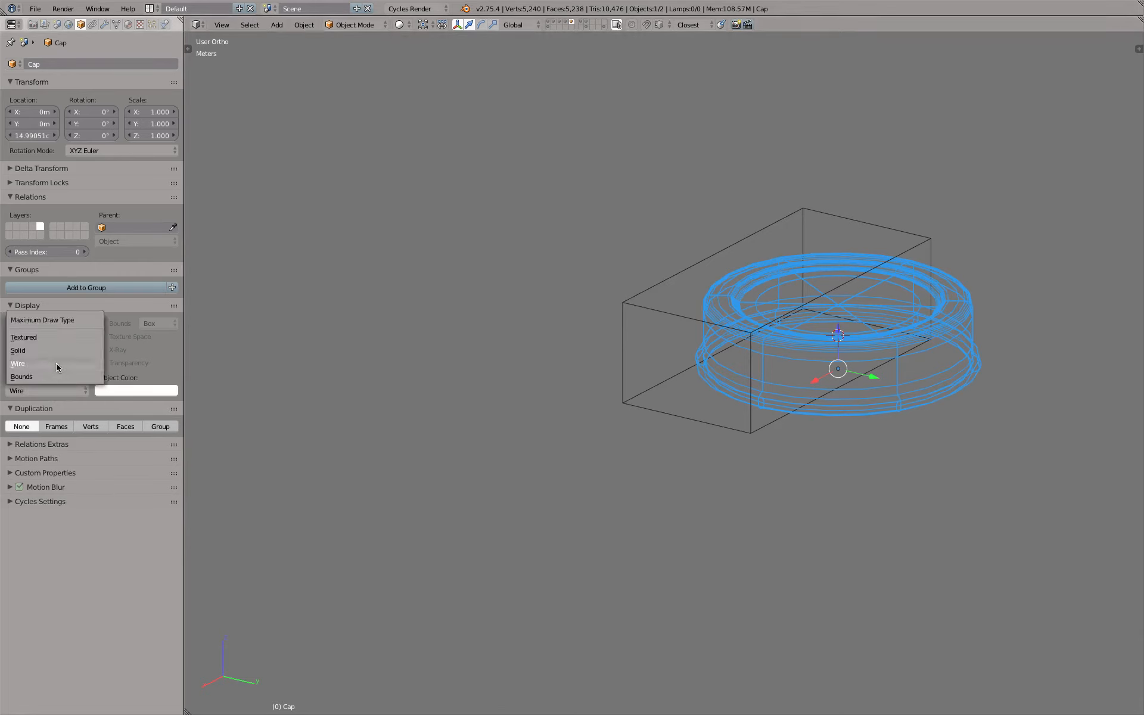
{"action": "left_click", "coordinate": [55, 349]}
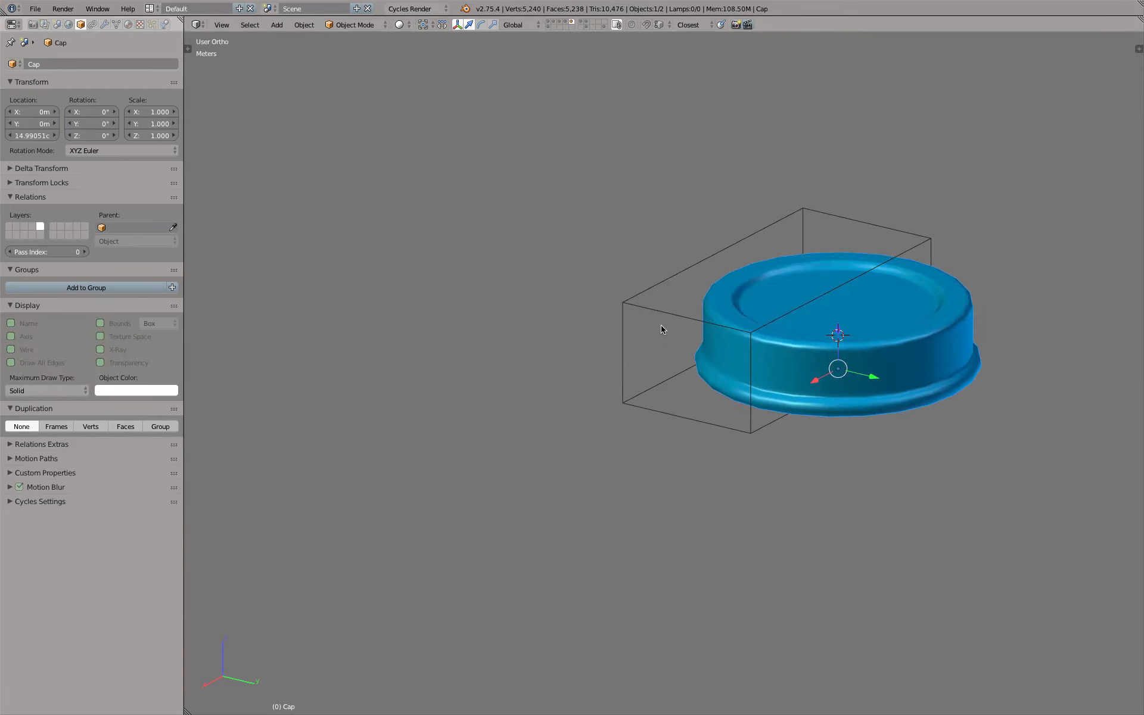
Add a Boolean modifier to the cap with the Difference operation, using Cap CutSection as the cutting object
{"action": "left_click", "coordinate": [106, 25]}
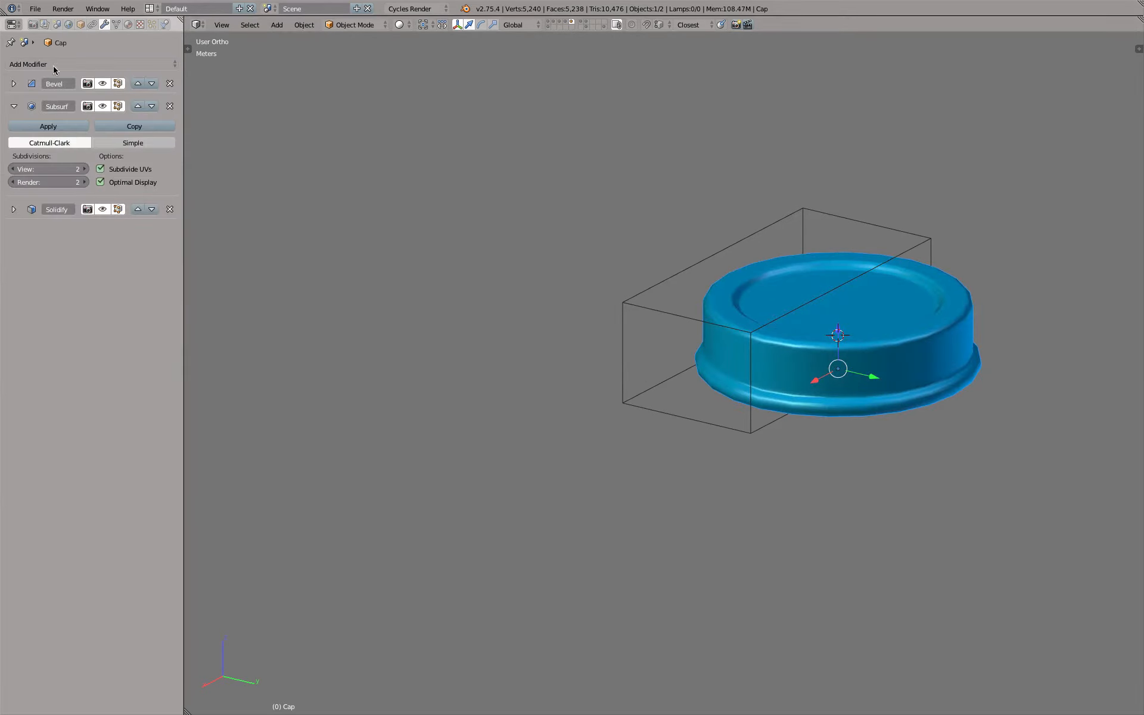
{"action": "left_click", "coordinate": [28, 65]}
{"action": "left_click", "coordinate": [173, 119]}
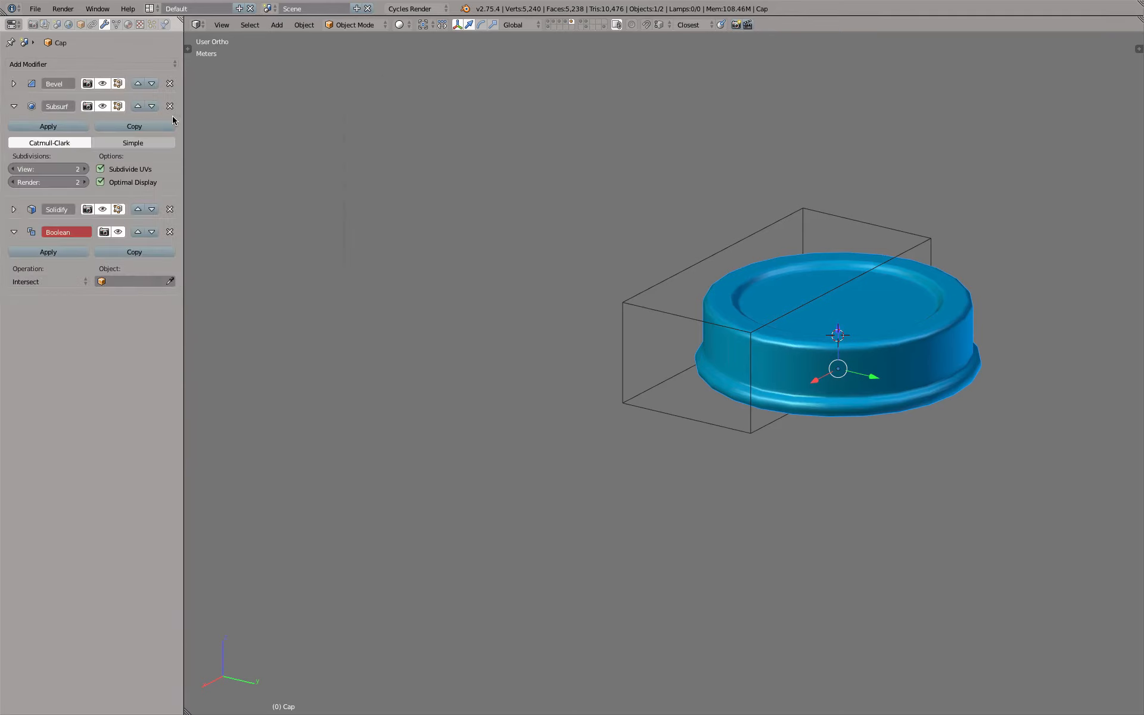
{"action": "left_click", "coordinate": [51, 280]}
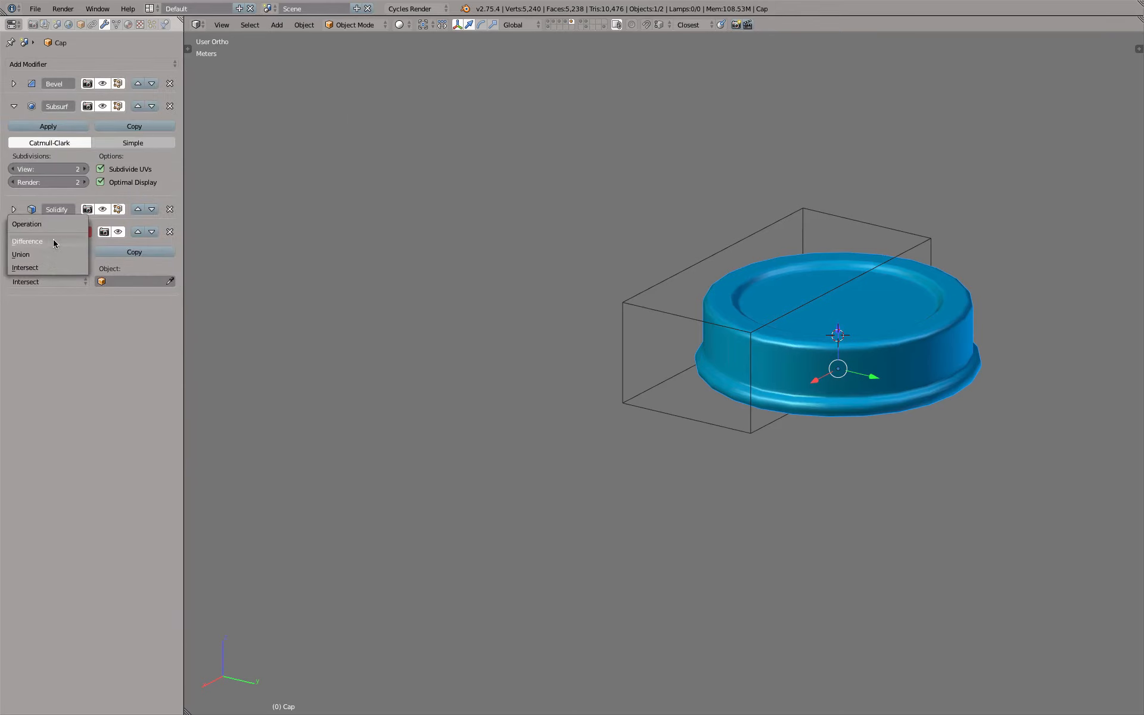
{"action": "left_click", "coordinate": [55, 242]}
{"action": "left_click", "coordinate": [170, 280]}
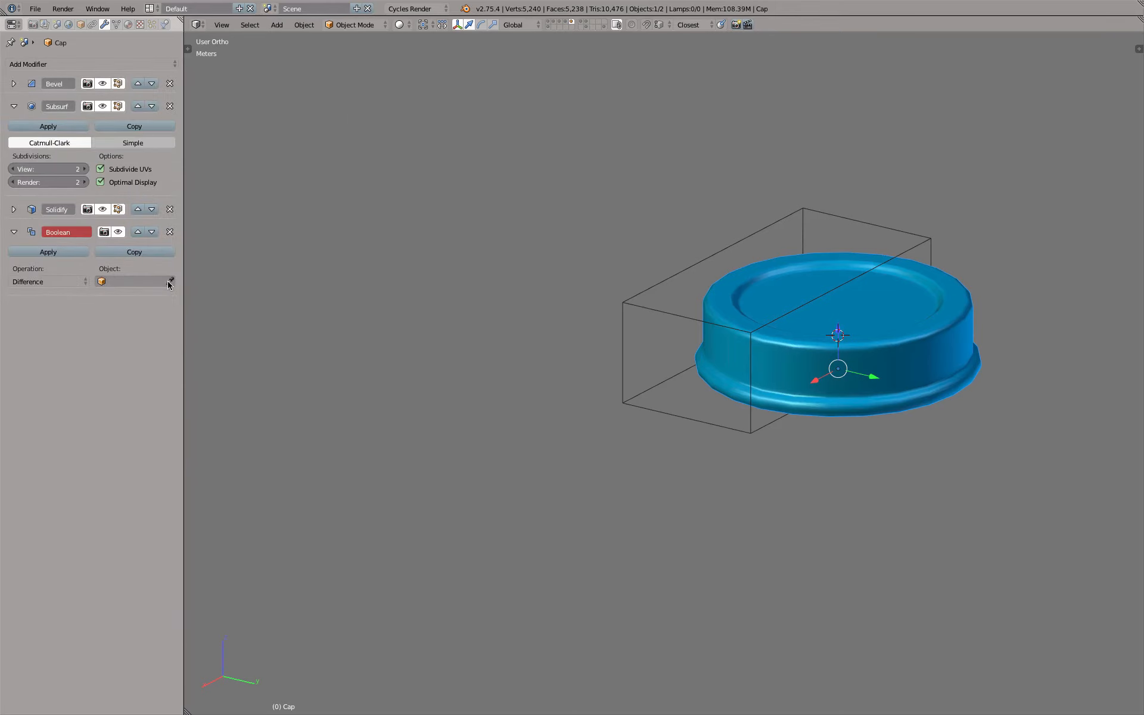
{"action": "left_click", "coordinate": [634, 294]}
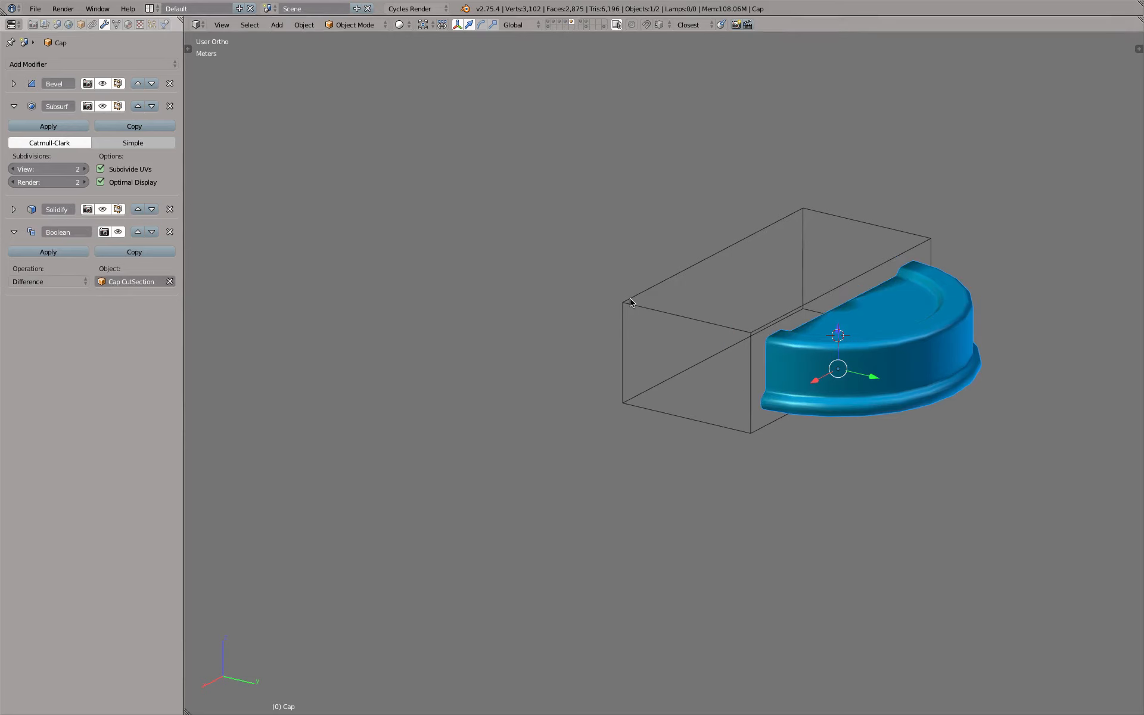
Try moving the Cap CutSection cube along negative Y away from the cap
{"action": "right_click", "coordinate": [631, 302]}
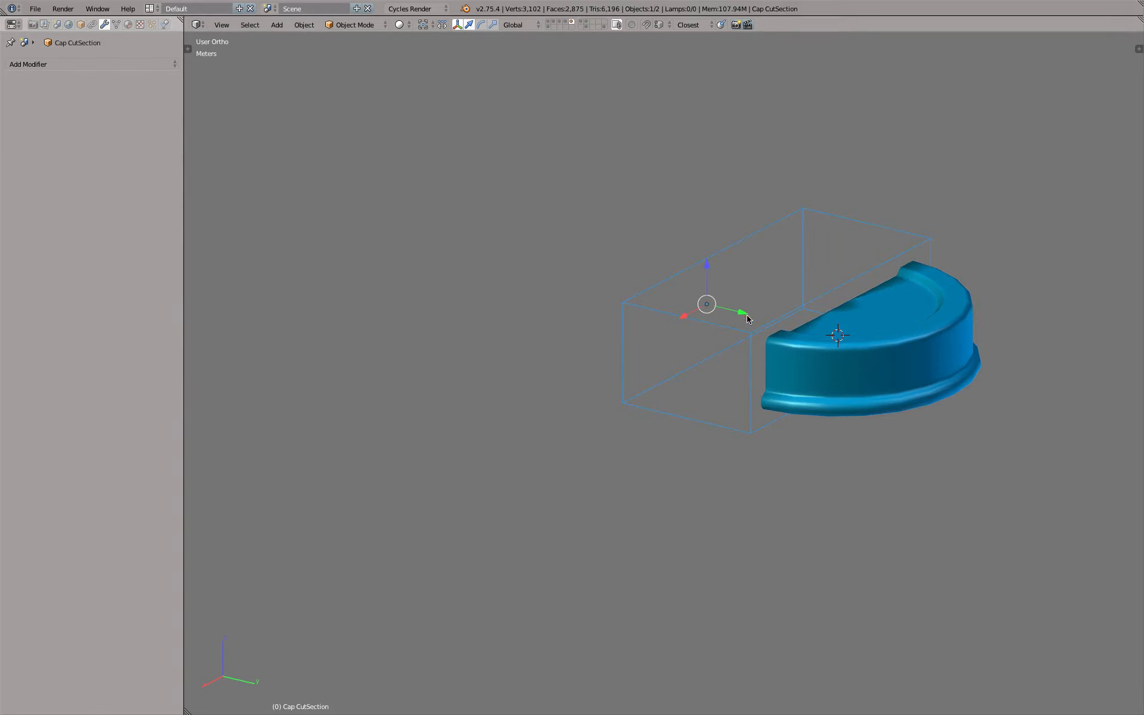
{"action": "left_click_drag", "start_coordinate": [744, 318], "coordinate": [720, 310]}
{"action": "right_click", "coordinate": [720, 309]}
Show the bottle and screw-thread layers together with the cut cap in front view
{"action": "key", "text": "KP_1"}
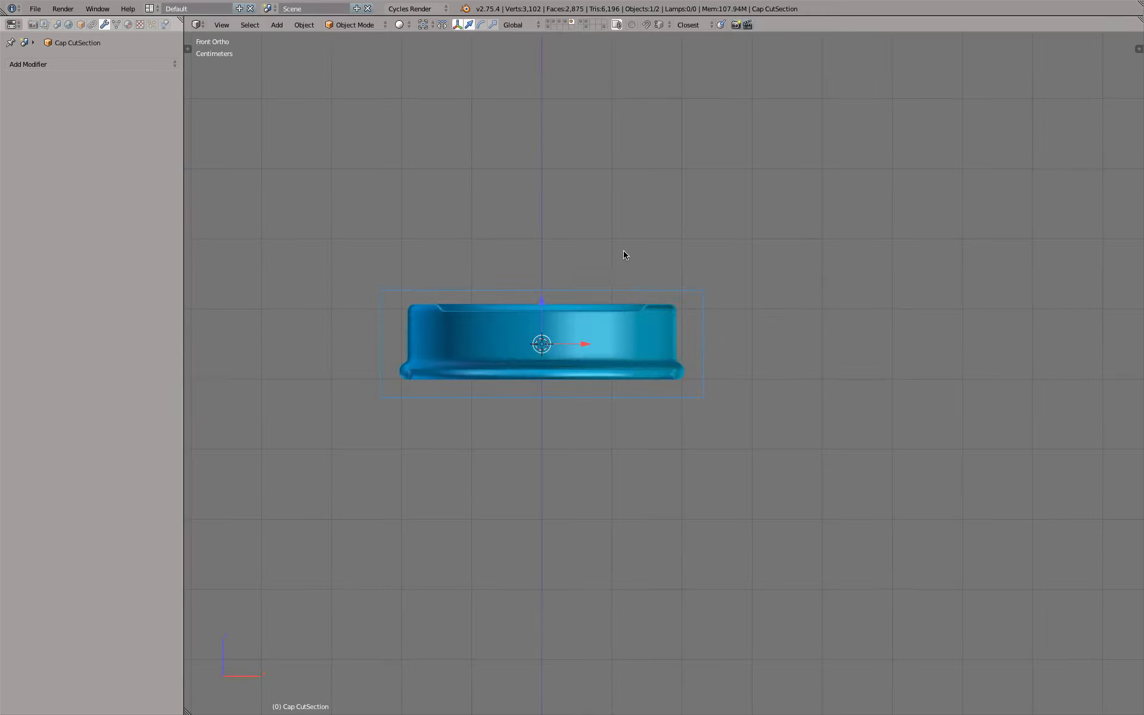
{"action": "scroll", "coordinate": [613, 251], "scroll_direction": "up", "scroll_amount": 2}
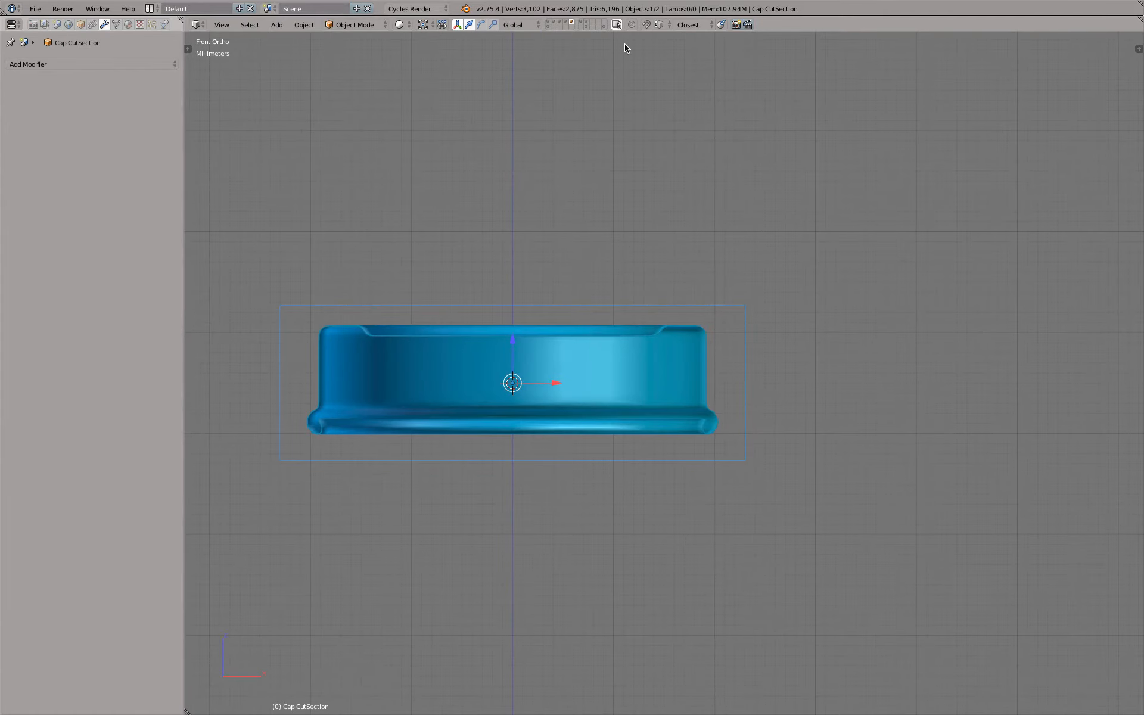
{"action": "left_click", "coordinate": [565, 22], "text": "shift"}
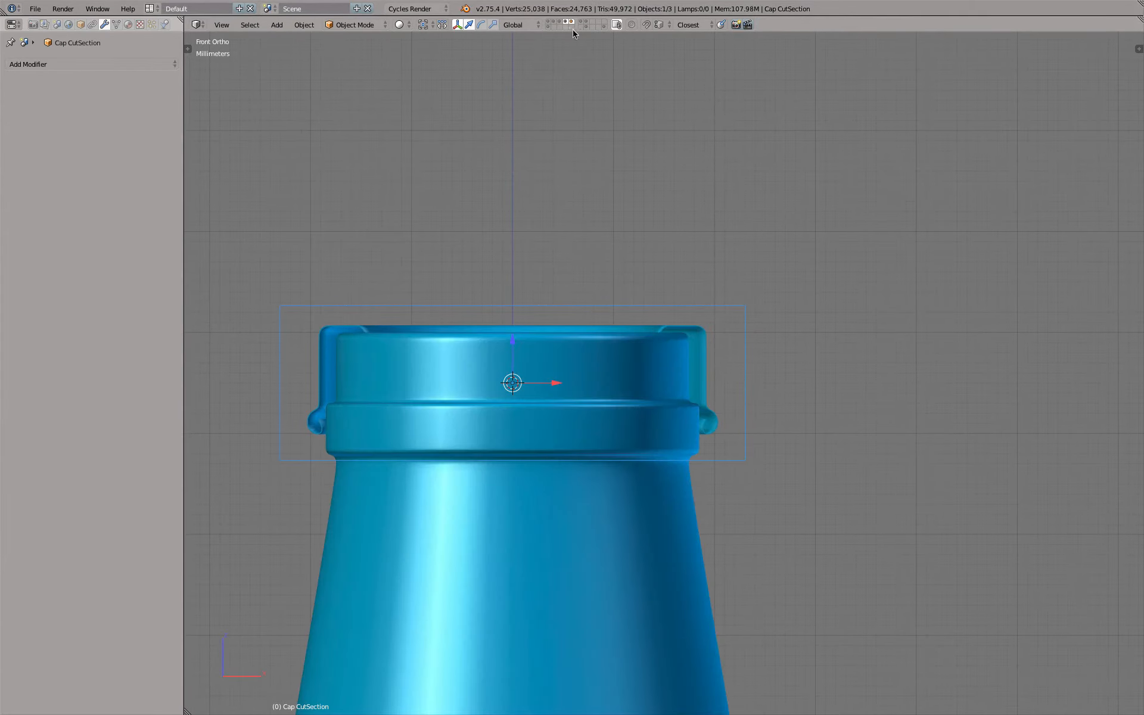
{"action": "left_click", "coordinate": [586, 23], "text": "shift"}
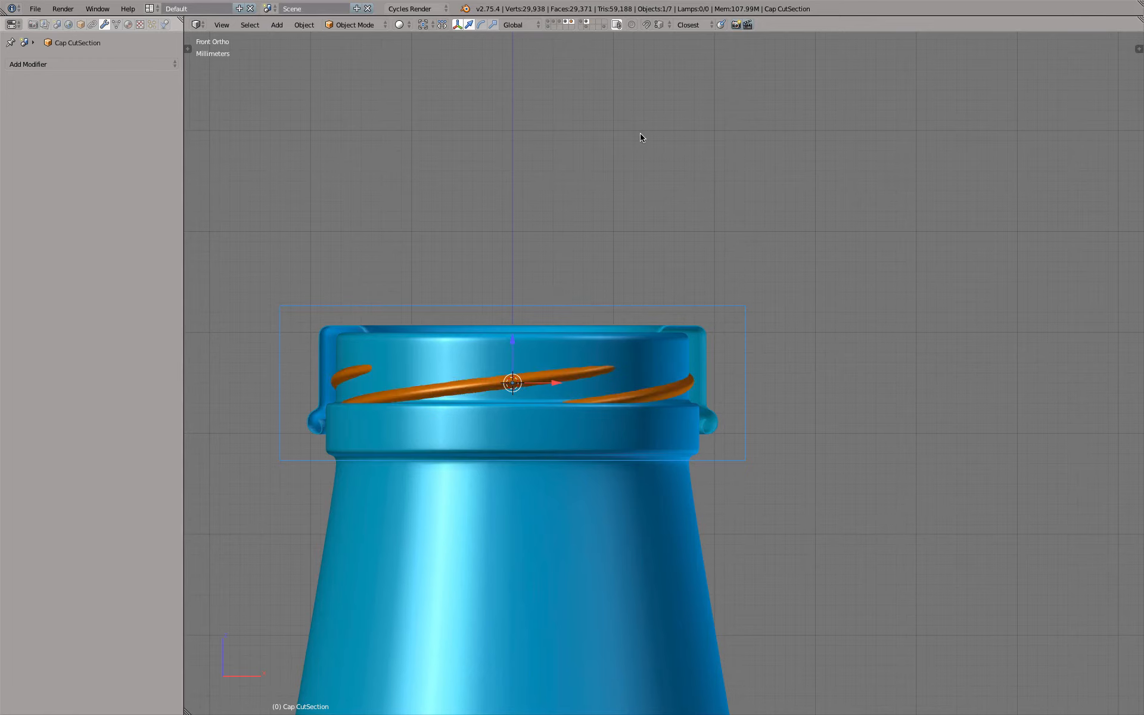
Move the Cap CutSection cube to the hidden layer directly below the cap's layer in the layer grid
{"action": "scroll", "coordinate": [351, 349], "scroll_direction": "up", "scroll_amount": 5}
{"action": "middle_click_drag", "start_coordinate": [291, 384], "coordinate": [466, 287], "text": "shift"}
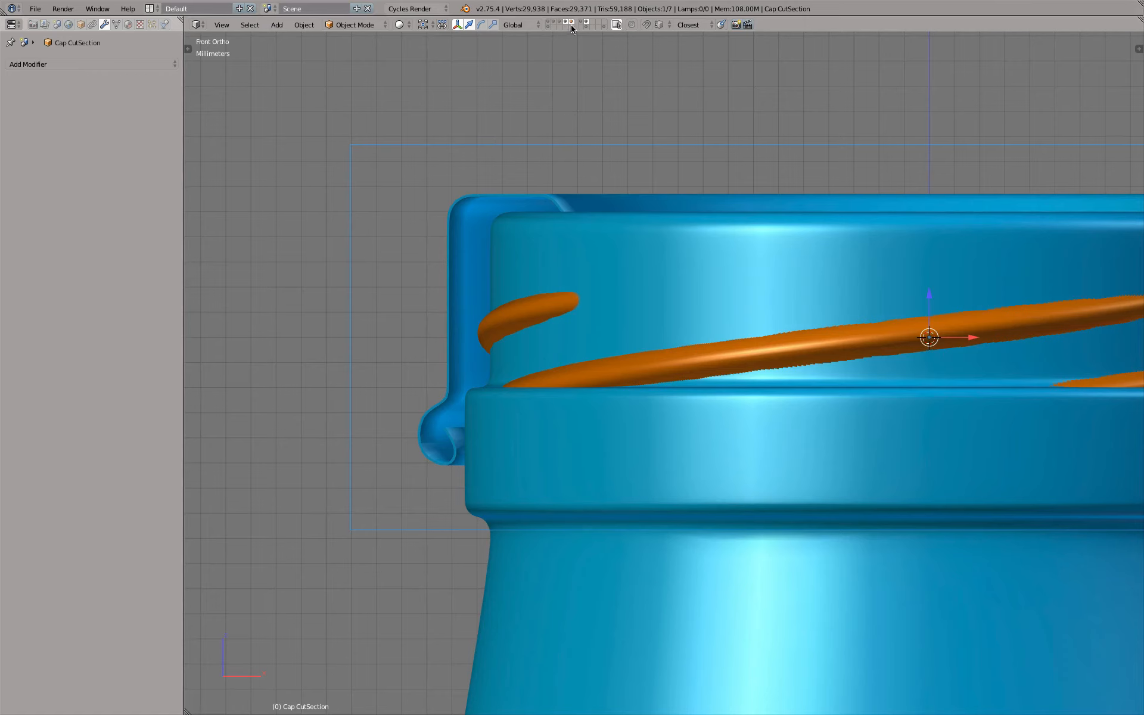
{"action": "key", "text": "m"}
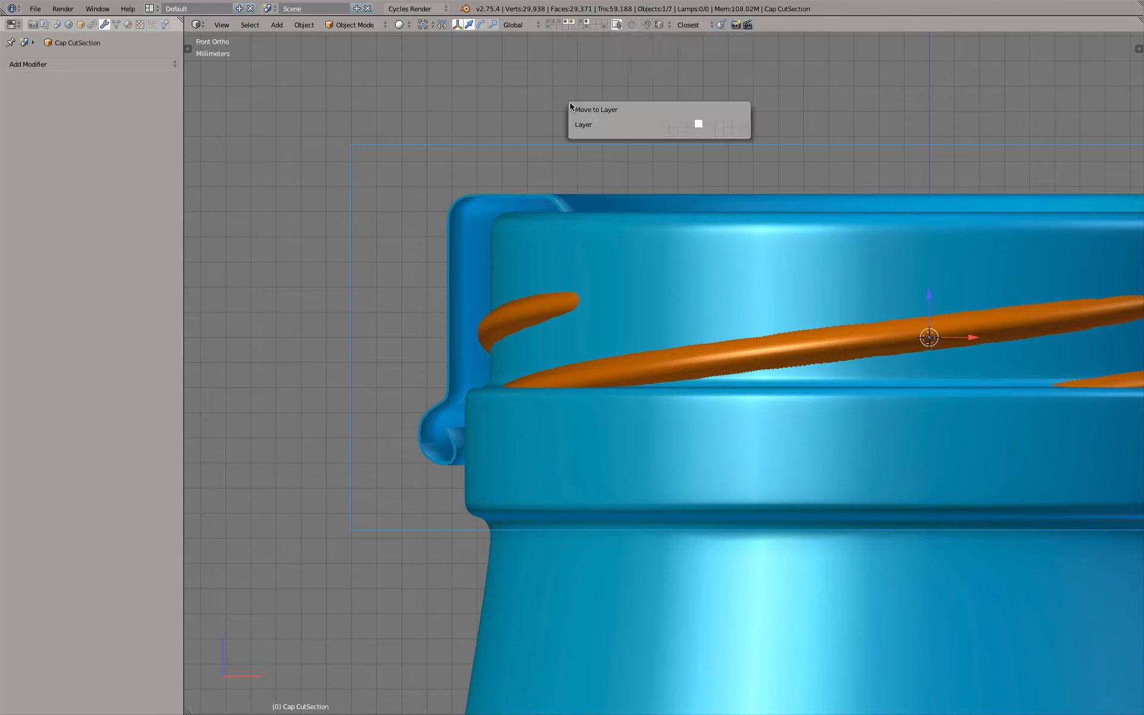
{"action": "left_click", "coordinate": [700, 130]}
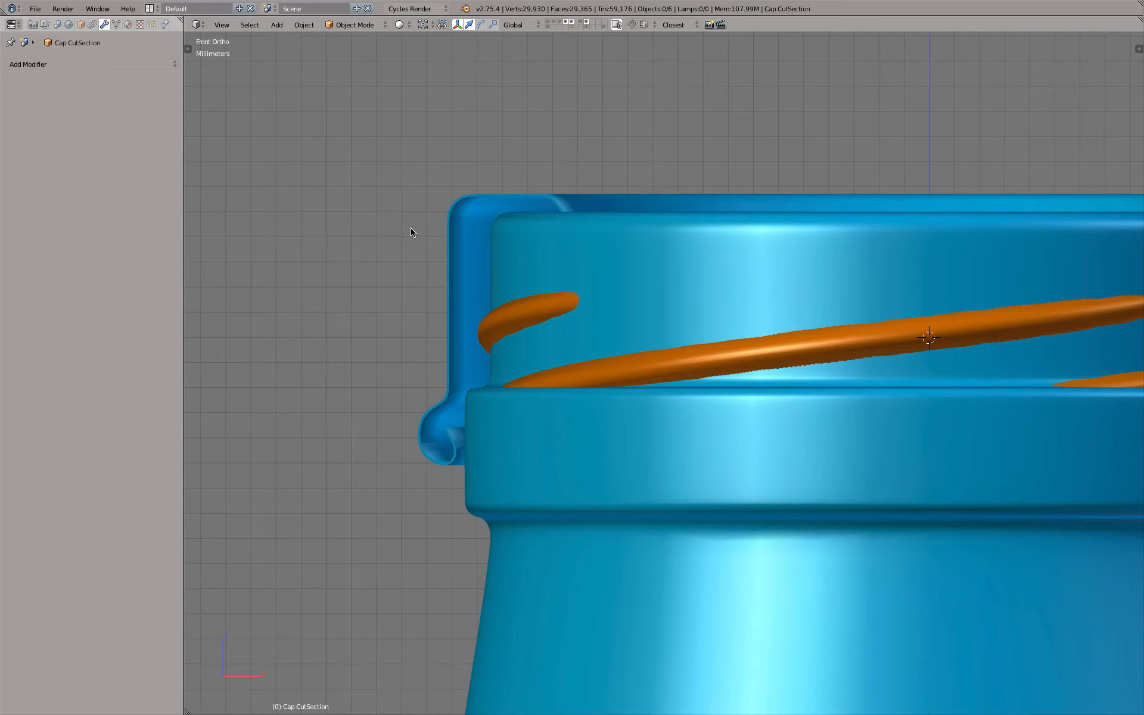
Examine the bottle's screw threads against the cut cap's inner wall in front view
{"action": "scroll", "coordinate": [456, 174], "scroll_direction": "down", "scroll_amount": 6}
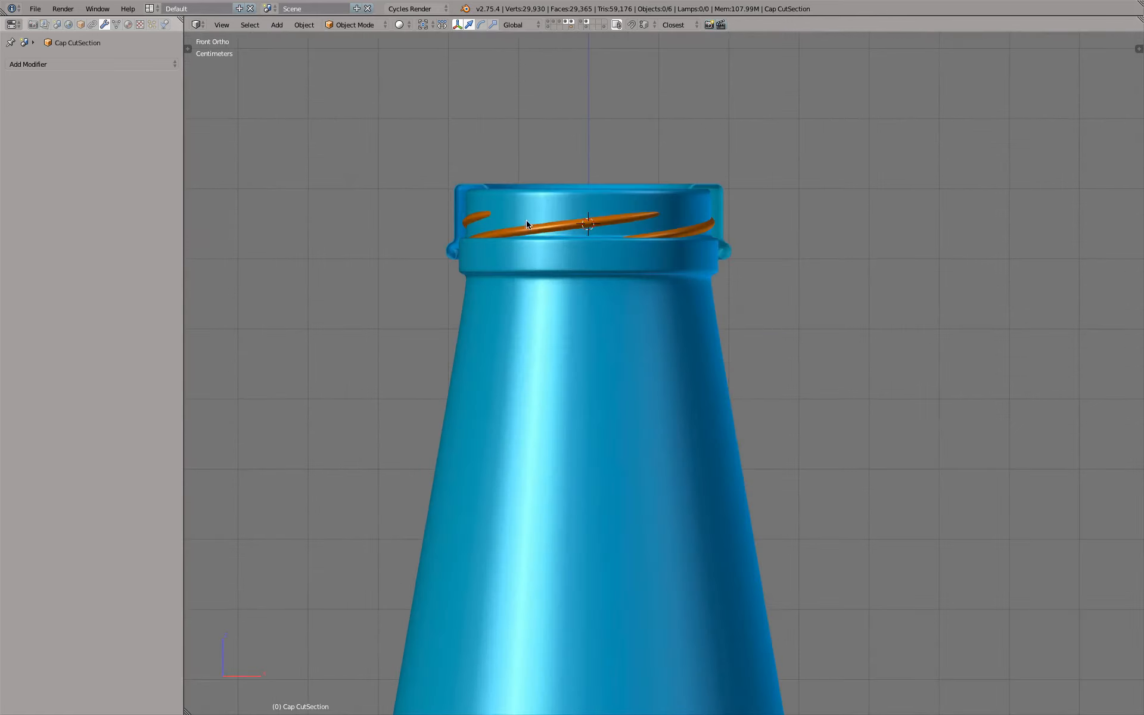
{"action": "scroll", "coordinate": [517, 206], "scroll_direction": "up", "scroll_amount": 4}
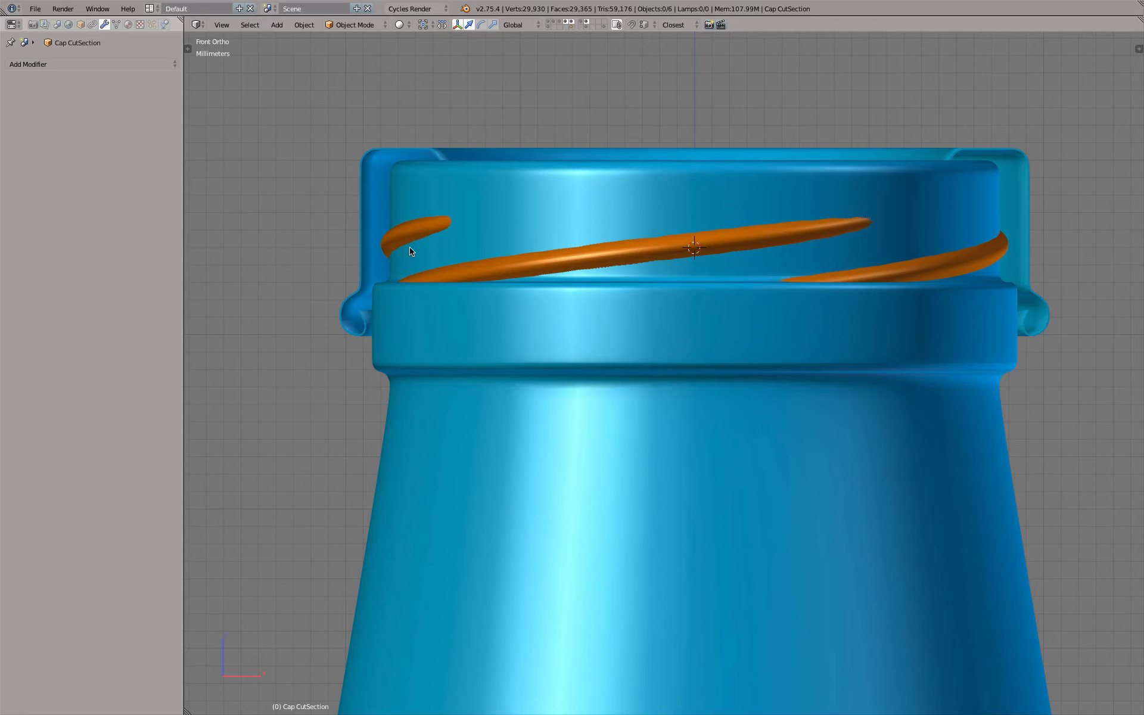
{"action": "scroll", "coordinate": [629, 280], "scroll_direction": "up", "scroll_amount": 3}
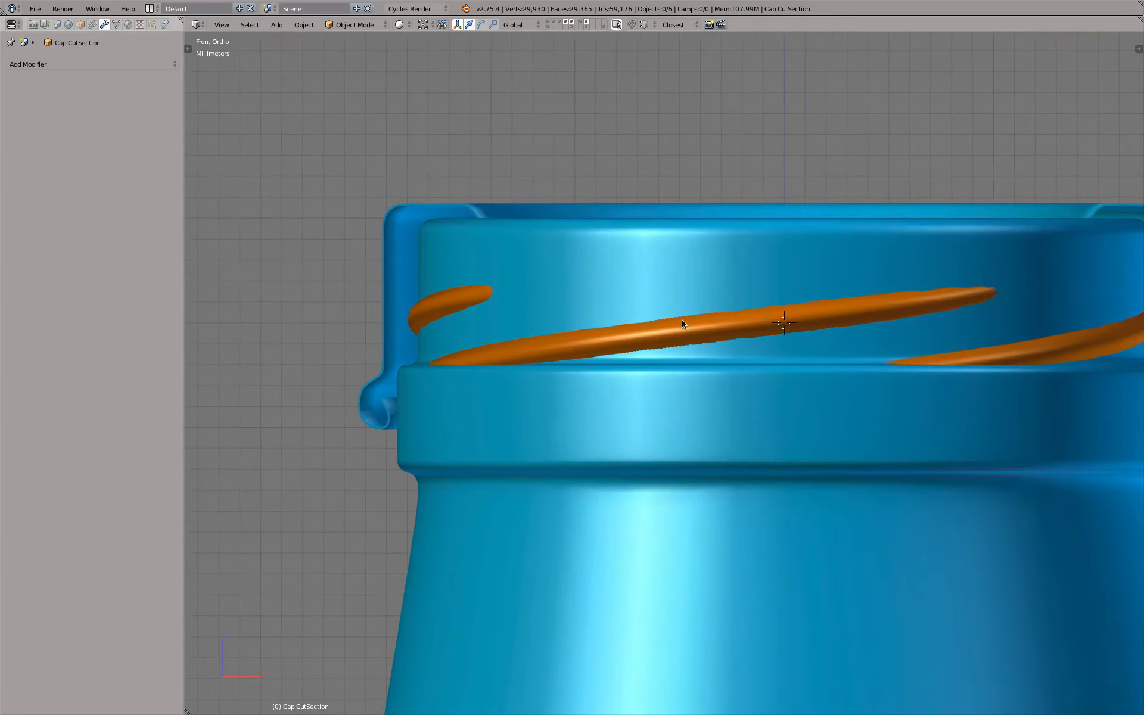
{"action": "key", "text": "shift+a"}
{"action": "mouse_move", "coordinate": [691, 314]}
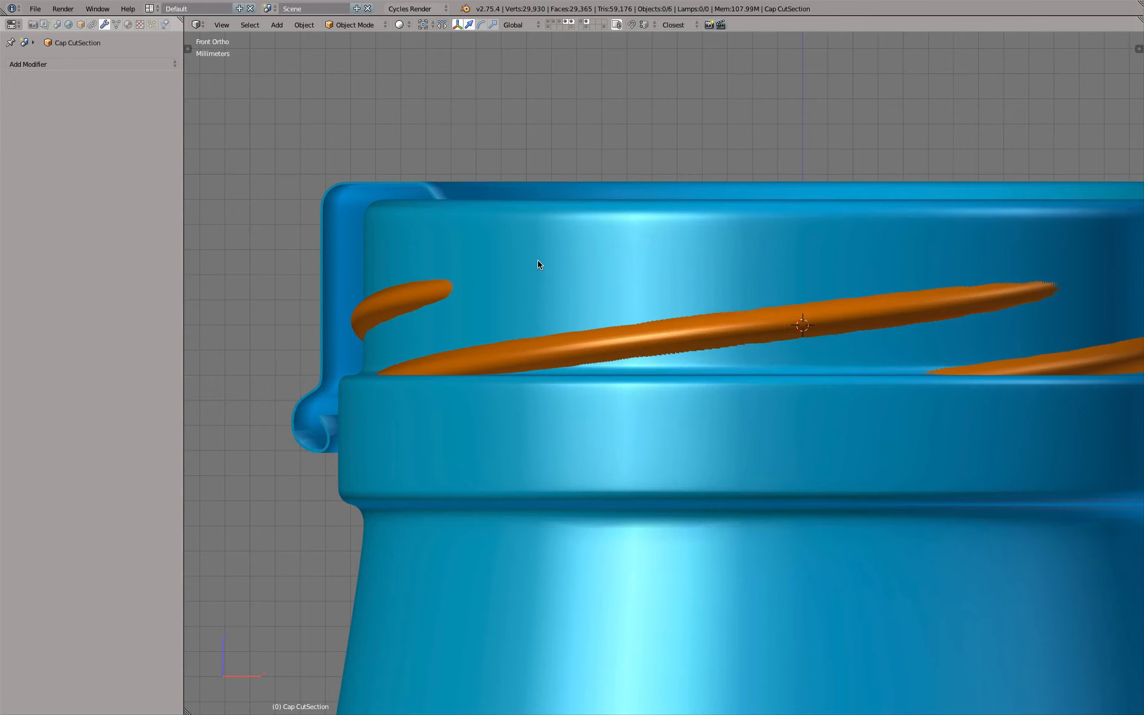
Add a plane at the 3D cursor and rotate its mesh 90° about the X axis so it stands upright
{"action": "key", "text": "n"}
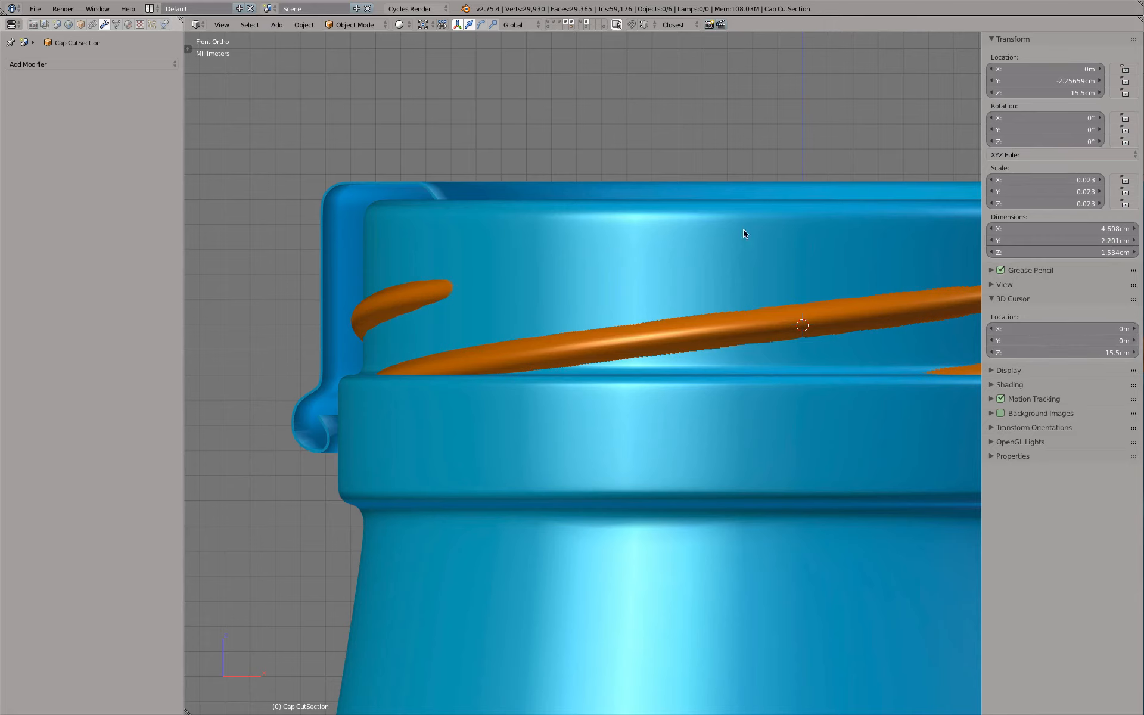
{"action": "key", "text": "n"}
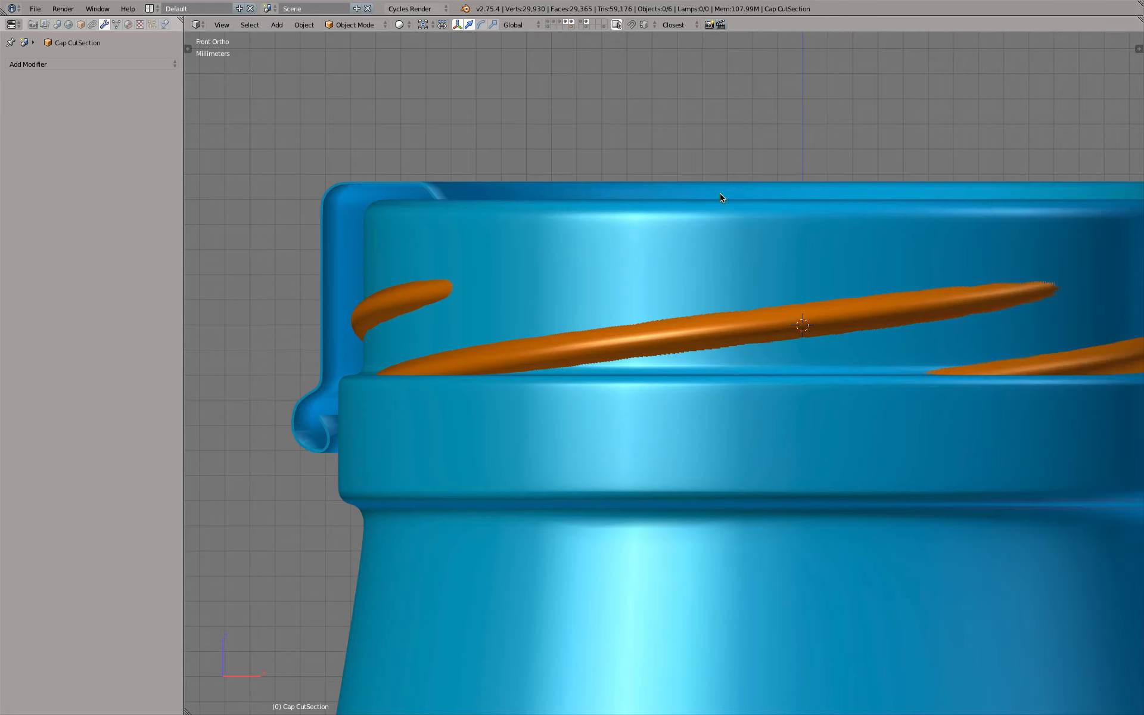
{"action": "key", "text": "shift+a"}
{"action": "mouse_move", "coordinate": [719, 193]}
{"action": "left_click", "coordinate": [759, 201]}
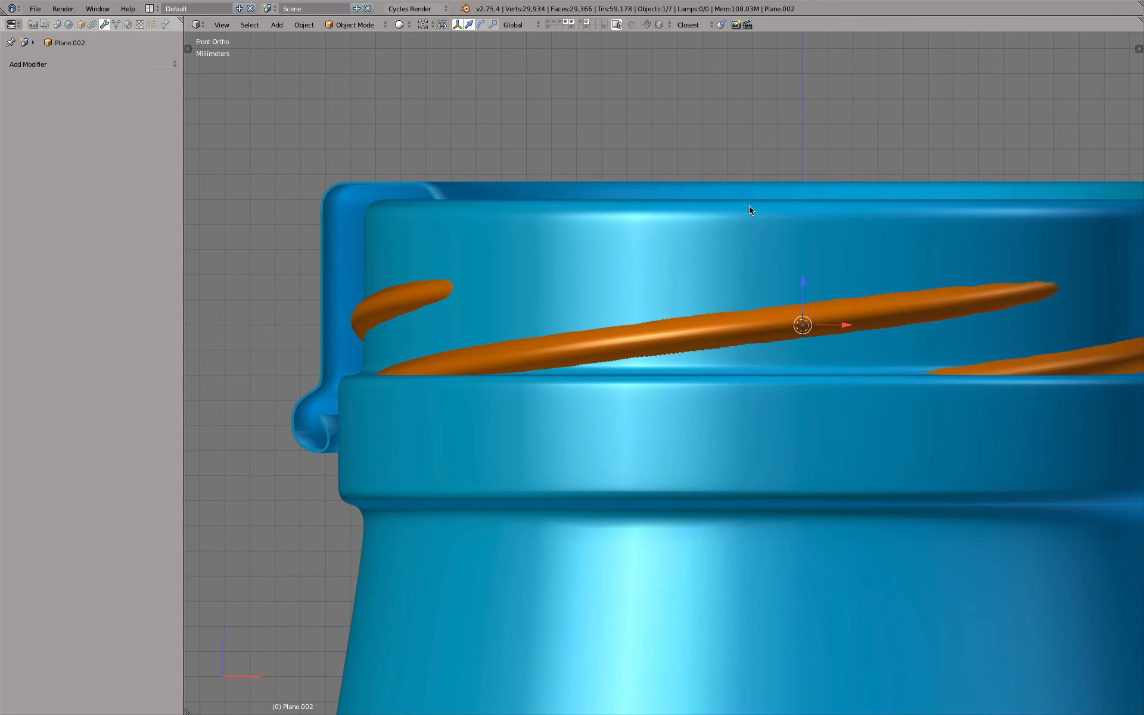
{"action": "key", "text": "z"}
{"action": "key", "text": "Tab"}
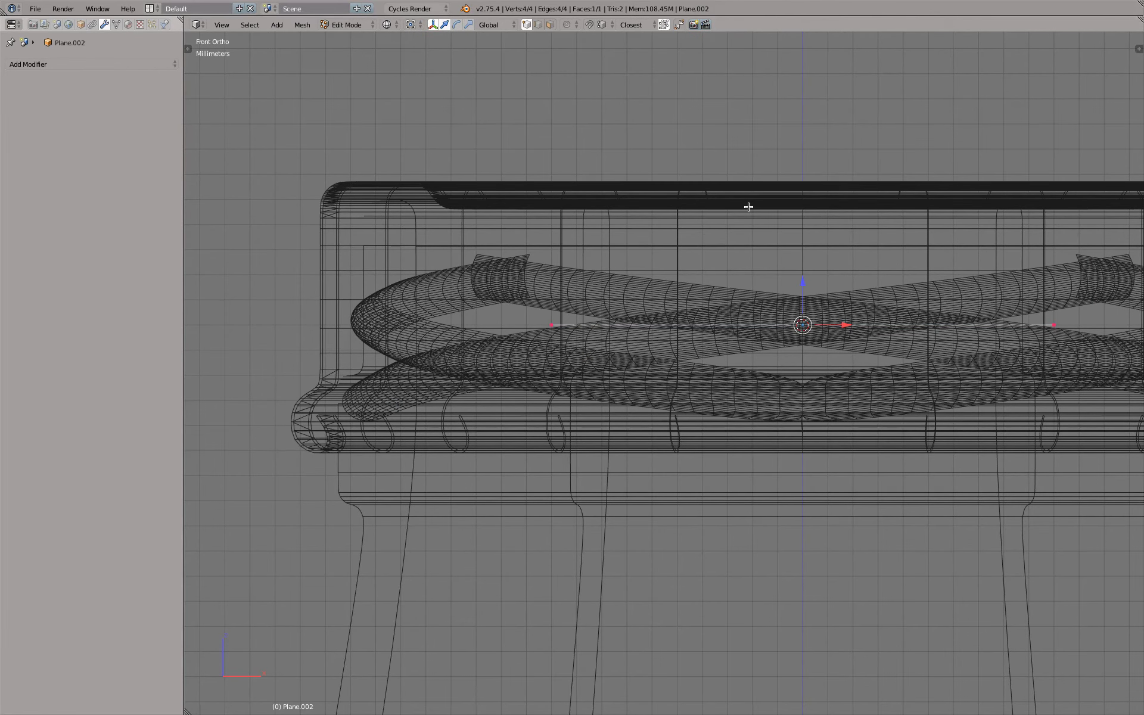
{"action": "type", "text": "rx"}
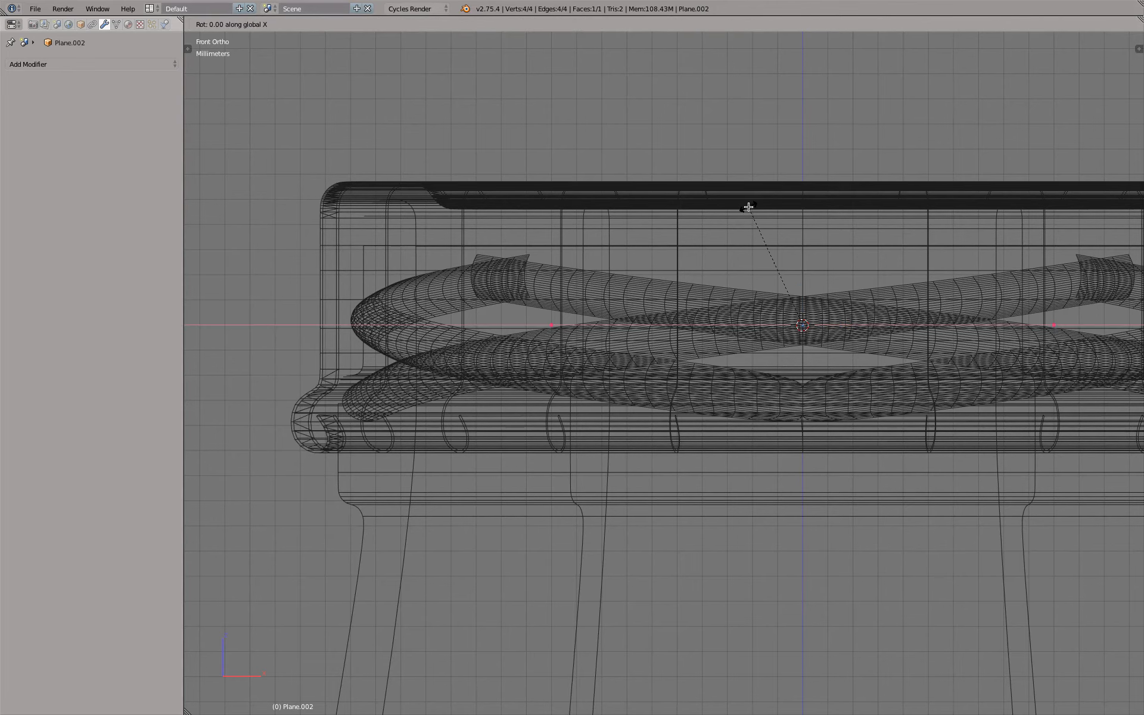
{"action": "type", "text": "90"}
{"action": "key", "text": "Return"}
{"action": "key", "text": "z"}
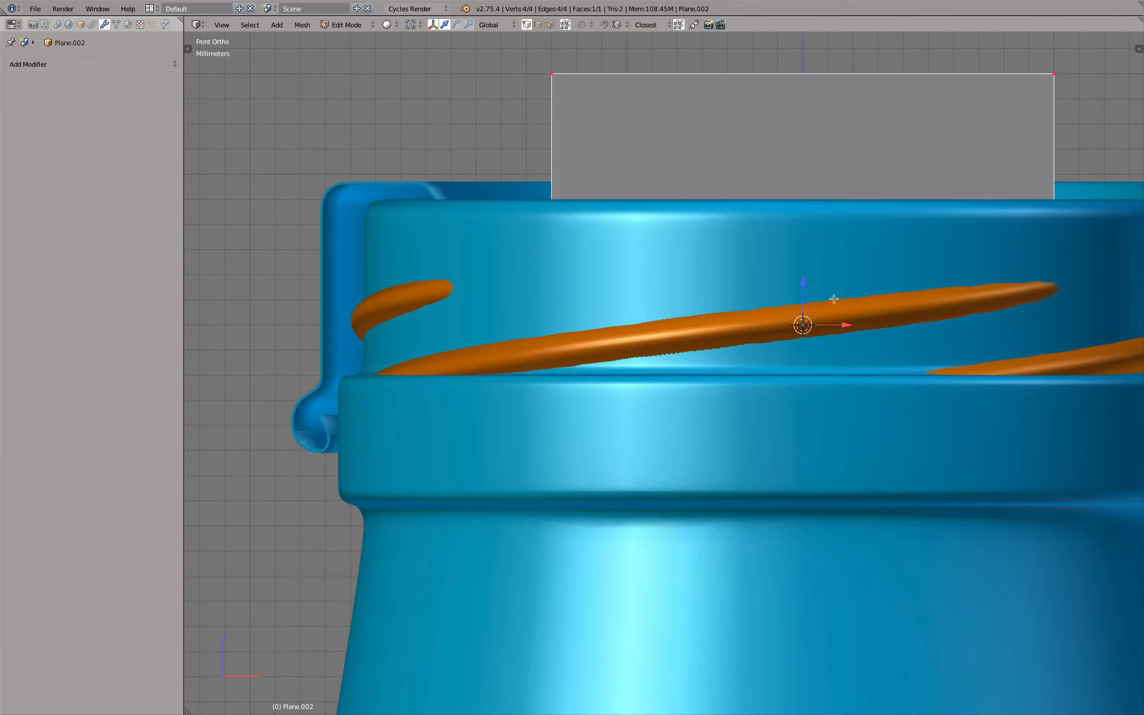
Move the upright plane about 7.7 mm along negative X and delete its lower-right vertex
{"action": "key", "text": "g"}
{"action": "key", "text": "x"}
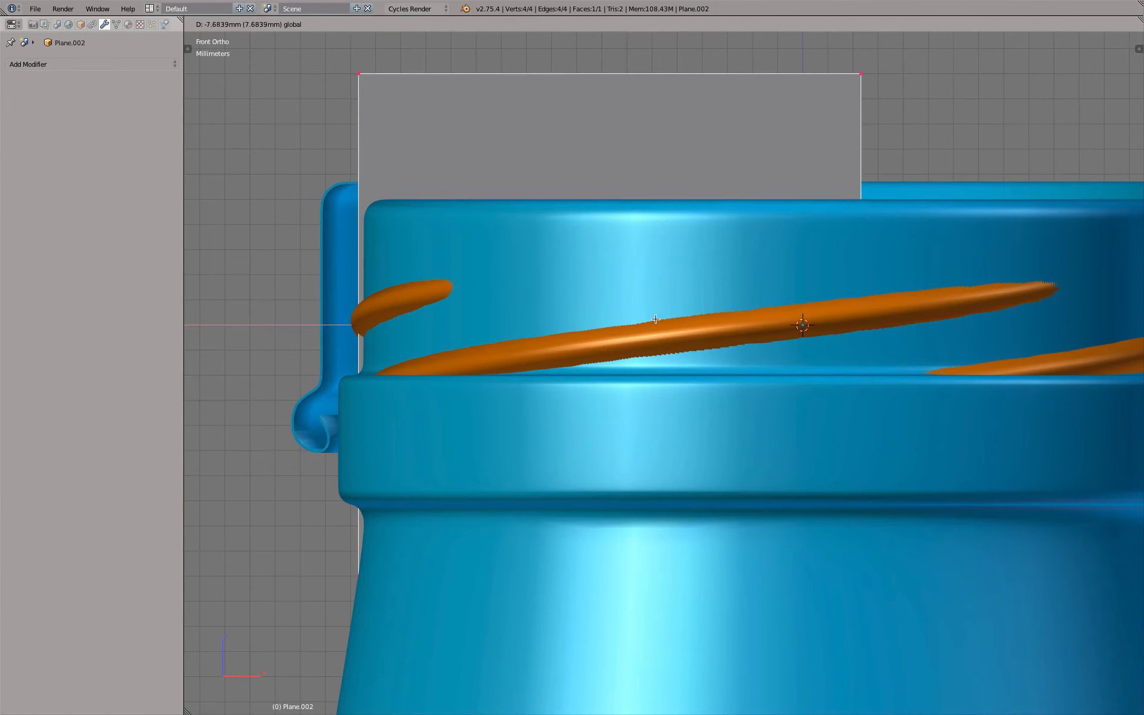
{"action": "key", "text": "Return"}
{"action": "key", "text": "z"}
{"action": "right_click", "coordinate": [860, 576]}
{"action": "key", "text": "x"}
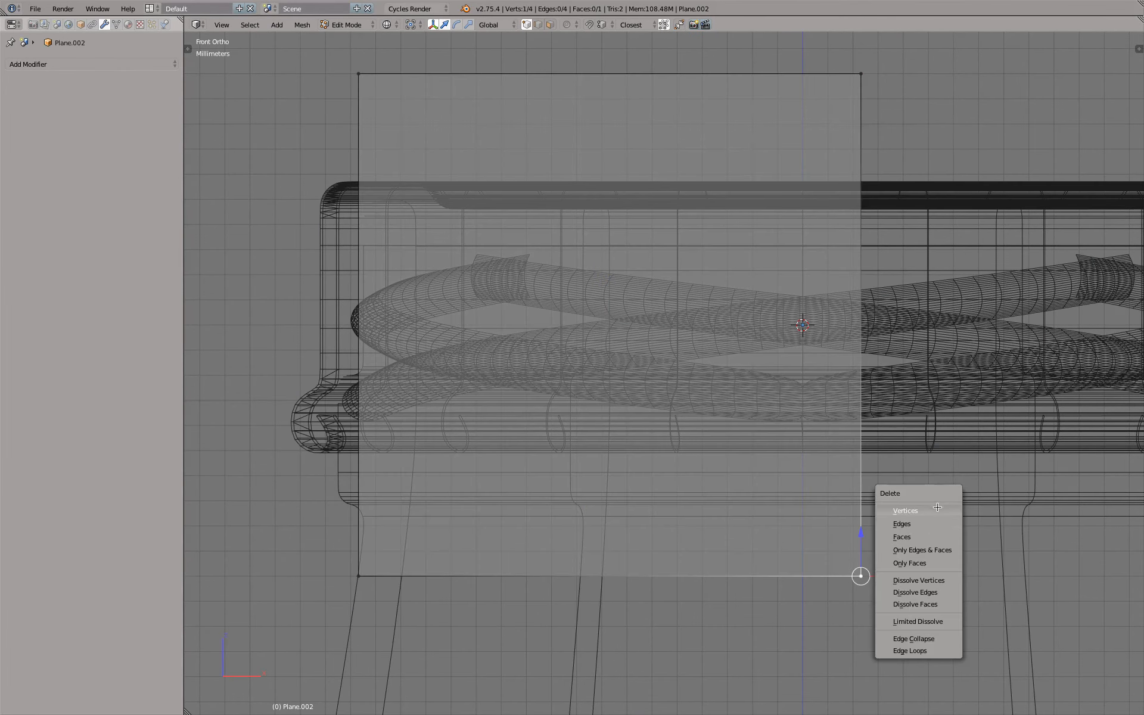
{"action": "left_click", "coordinate": [938, 507]}
Shorten the profile's top edge along X and lower it into the gap between the cap's top and the bottle rim
{"action": "key", "text": "z"}
{"action": "right_click", "coordinate": [861, 74]}
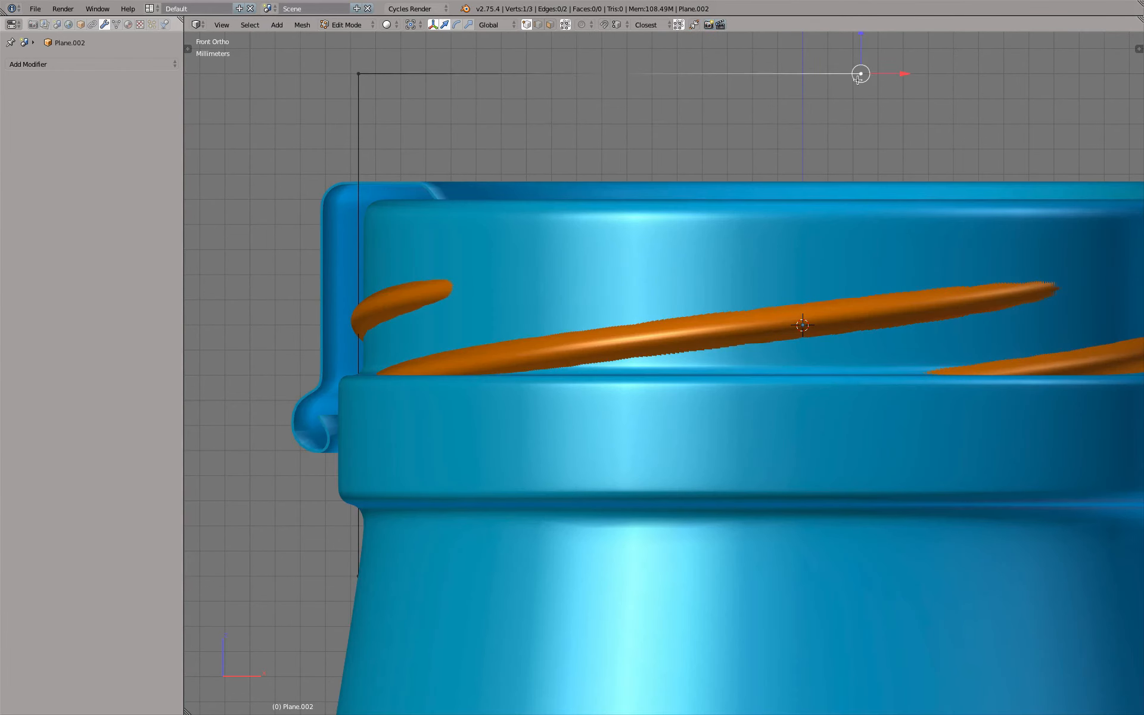
{"action": "key", "text": "g"}
{"action": "key", "text": "x"}
{"action": "key", "text": "Return"}
{"action": "right_click", "coordinate": [358, 74], "text": "shift"}
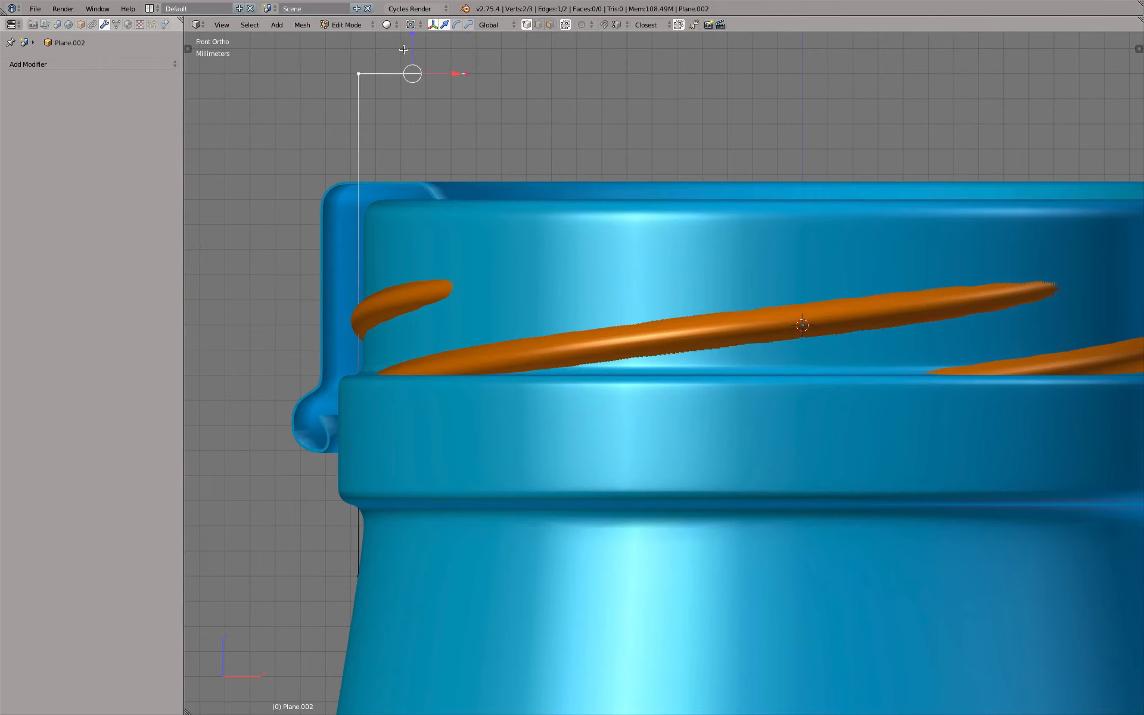
{"action": "left_click_drag", "start_coordinate": [414, 36], "coordinate": [441, 176]}
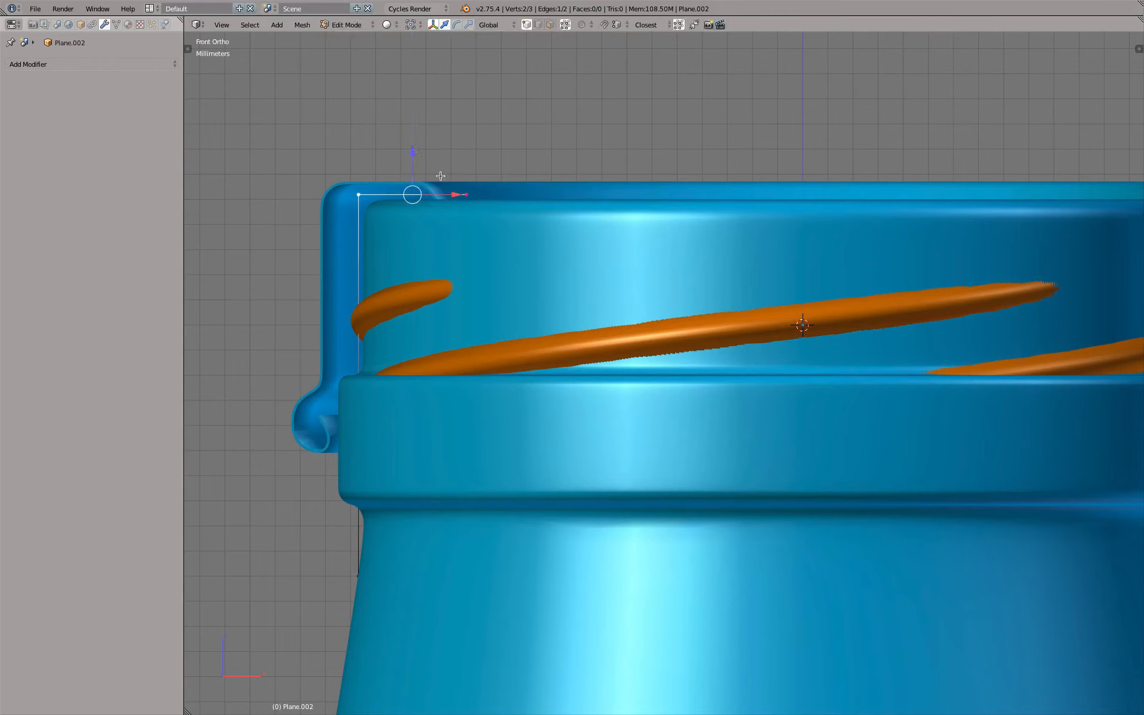
{"action": "key", "text": "g"}
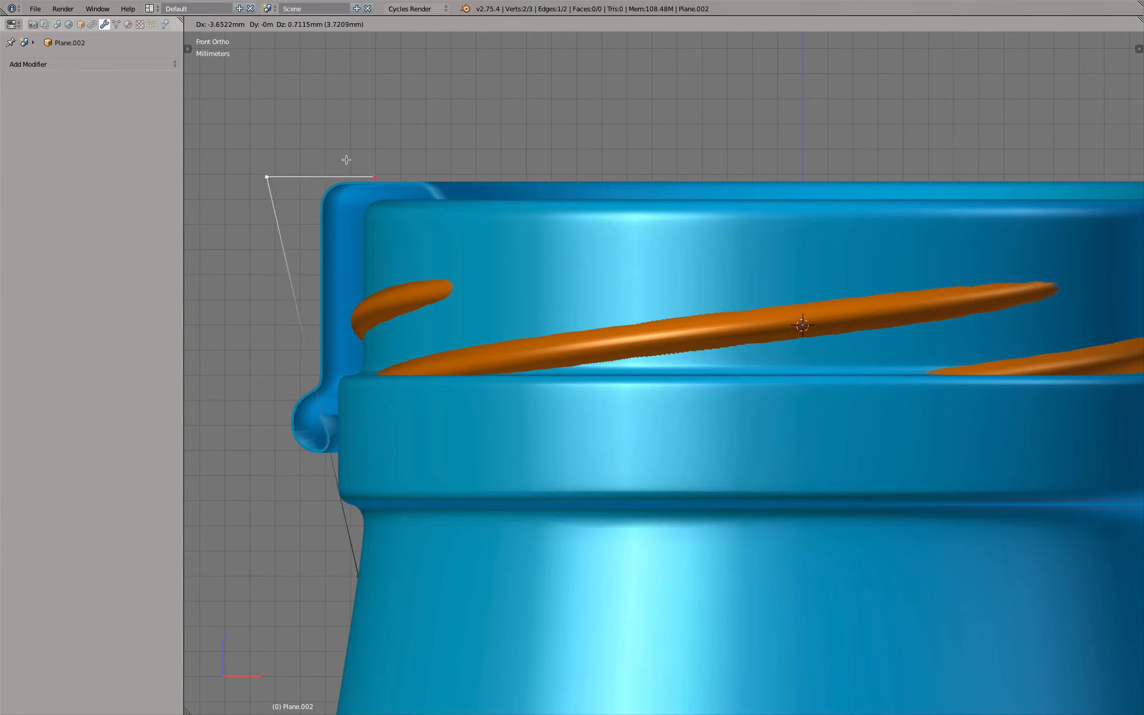
{"action": "key", "text": "Escape"}
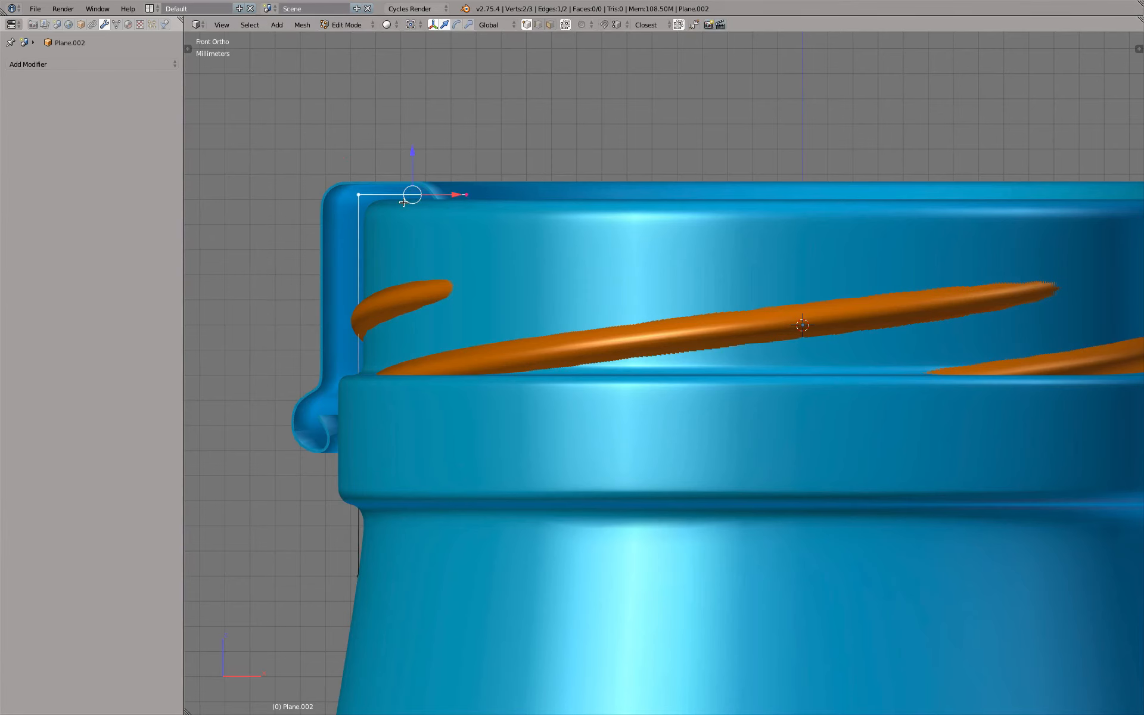
Raise the profile's bottom vertex along Z to just above the bottle's collar
{"action": "right_click", "coordinate": [361, 587]}
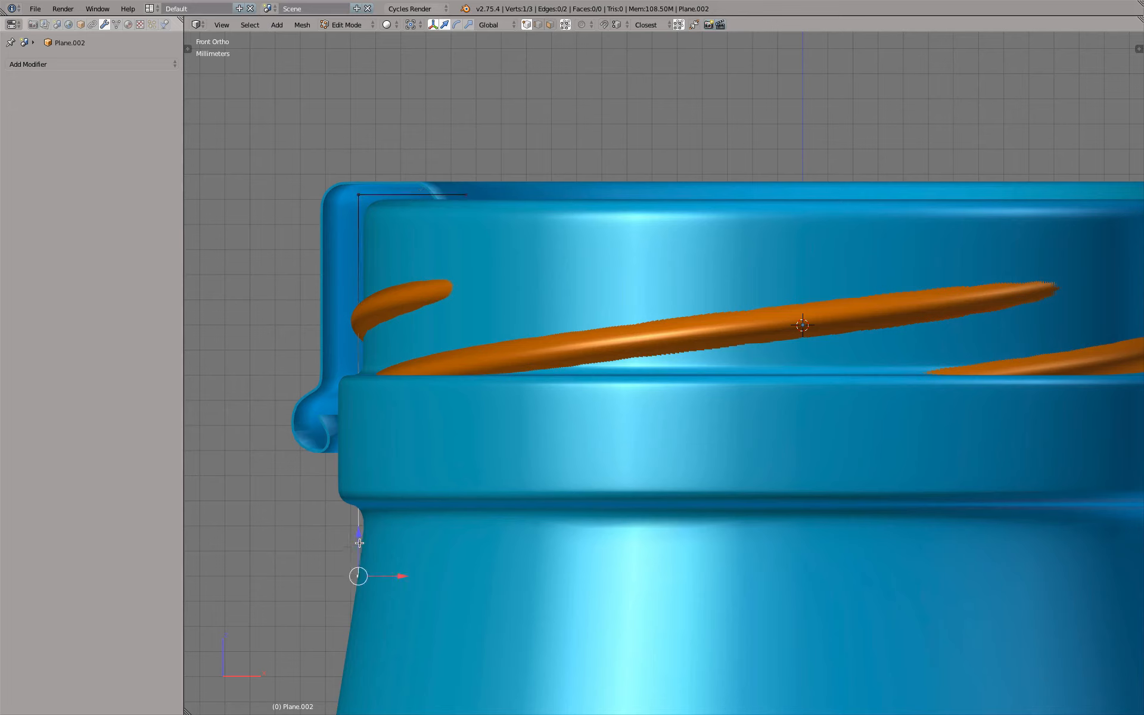
{"action": "key", "text": "g"}
{"action": "key", "text": "z"}
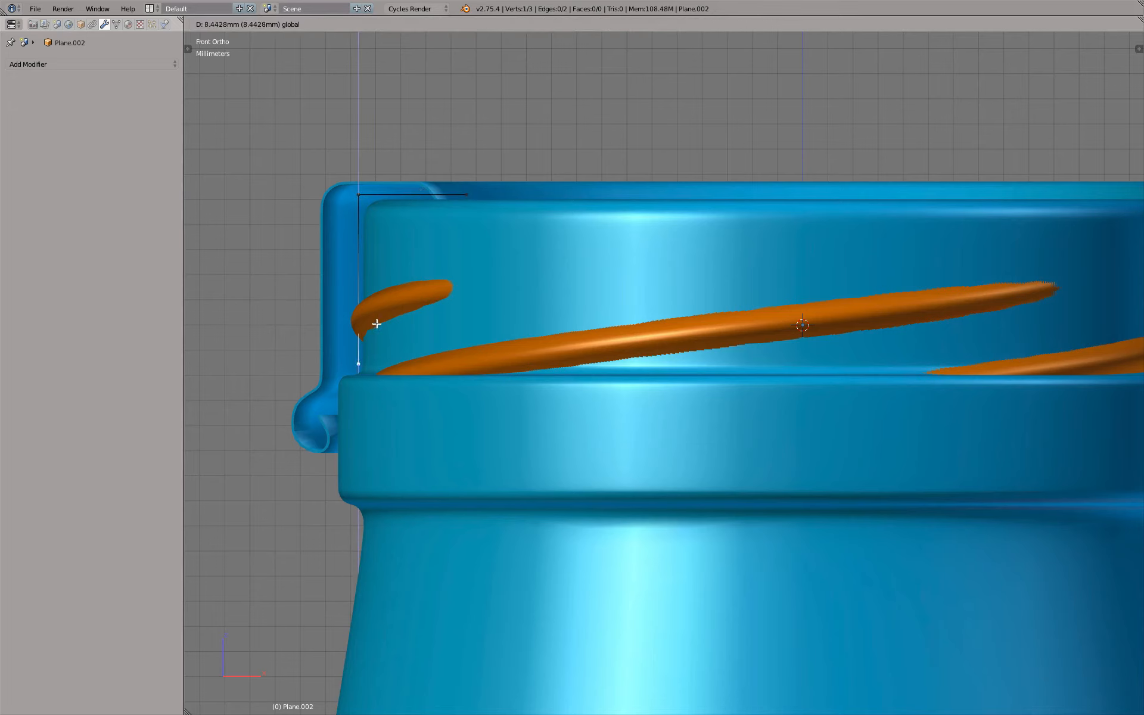
{"action": "left_click", "coordinate": [380, 319]}
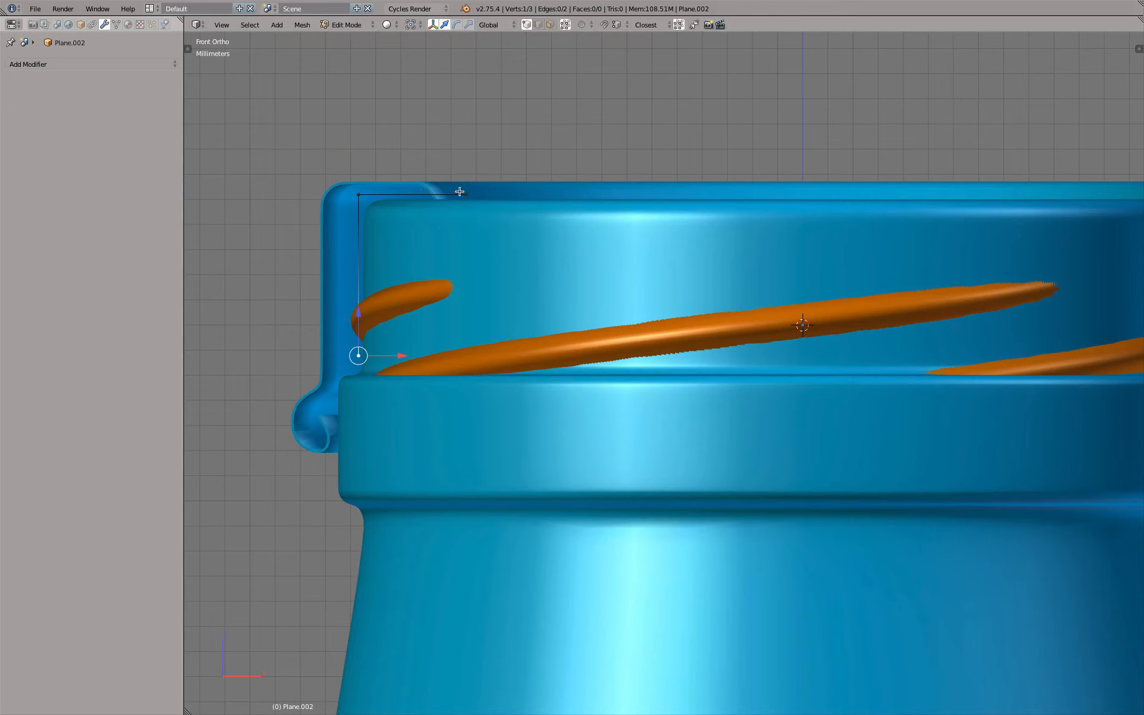
Move the inner end vertex of the profile's top edge along X back to where the cap's top begins to step down
{"action": "right_click", "coordinate": [467, 195]}
{"action": "left_click_drag", "start_coordinate": [506, 194], "coordinate": [491, 194]}
{"action": "key", "text": "KP_8"}
{"action": "middle_click_drag", "start_coordinate": [513, 207], "coordinate": [606, 406], "text": "shift"}
{"action": "scroll", "coordinate": [557, 294], "scroll_direction": "up", "scroll_amount": 4}
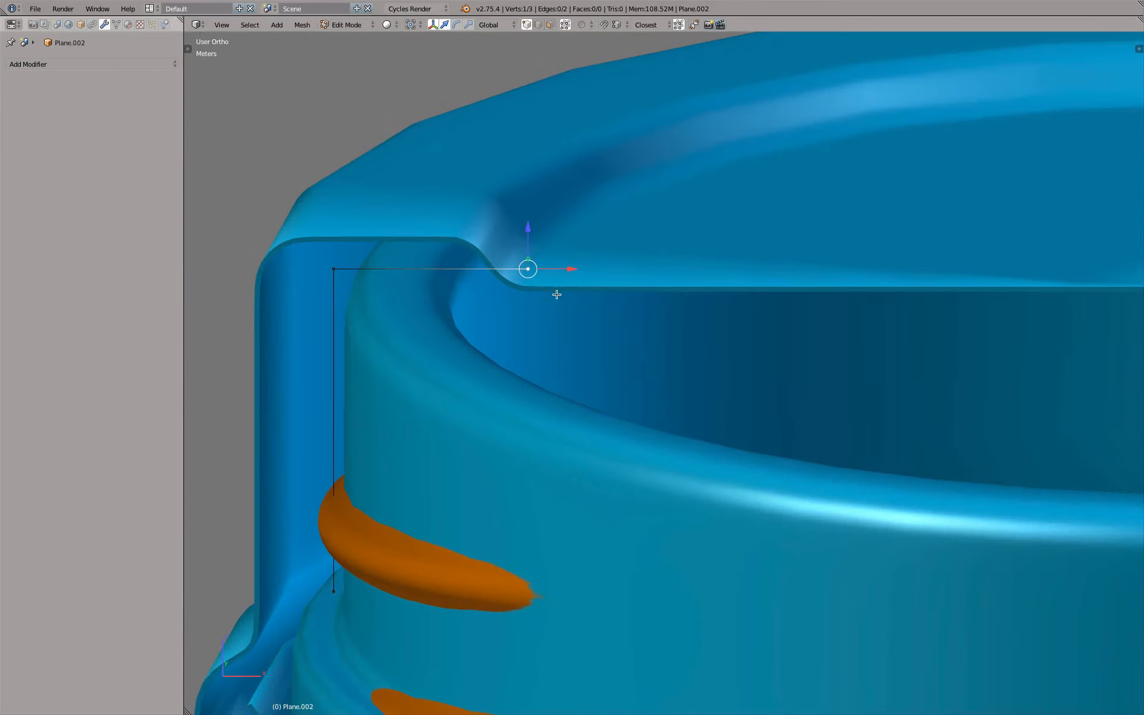
{"action": "left_click_drag", "start_coordinate": [572, 269], "coordinate": [499, 269]}
{"action": "key", "text": "KP_1"}
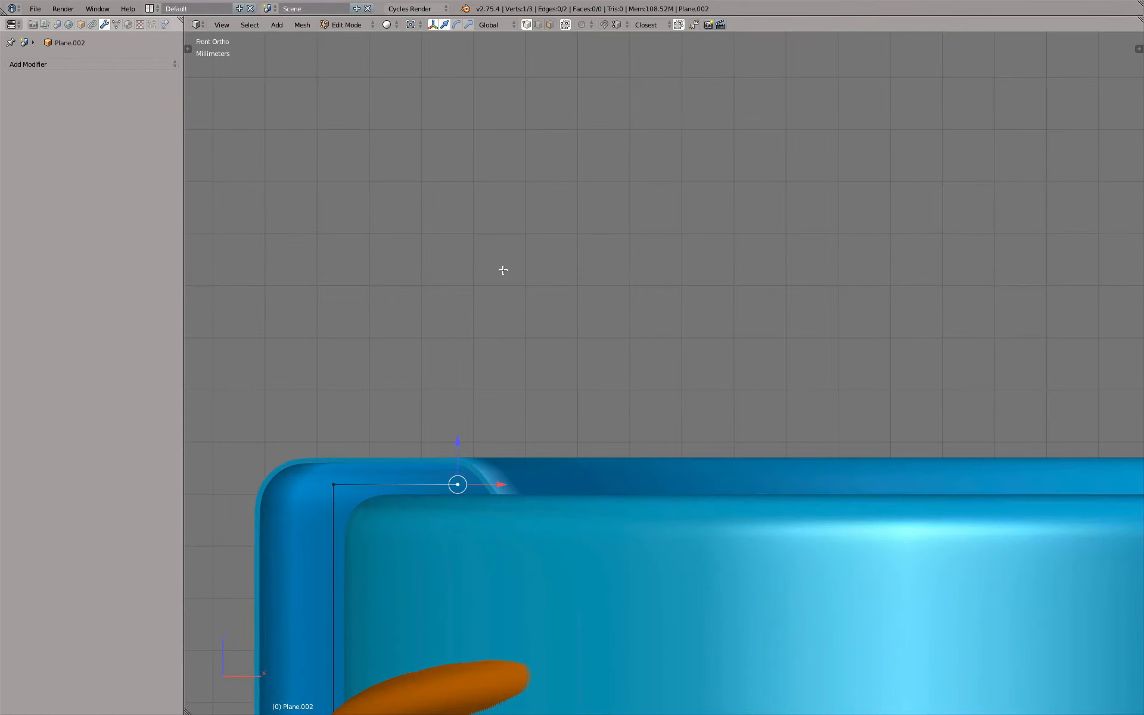
Hide the bottle's layer and reopen the profile mesh for editing near the cap's stepped top
{"action": "scroll", "coordinate": [499, 559], "scroll_direction": "up", "scroll_amount": 2}
{"action": "scroll", "coordinate": [496, 565], "scroll_direction": "down", "scroll_amount": 7}
{"action": "scroll", "coordinate": [511, 562], "scroll_direction": "up", "scroll_amount": 3}
{"action": "key", "text": "Tab"}
{"action": "scroll", "coordinate": [511, 420], "scroll_direction": "down", "scroll_amount": 3}
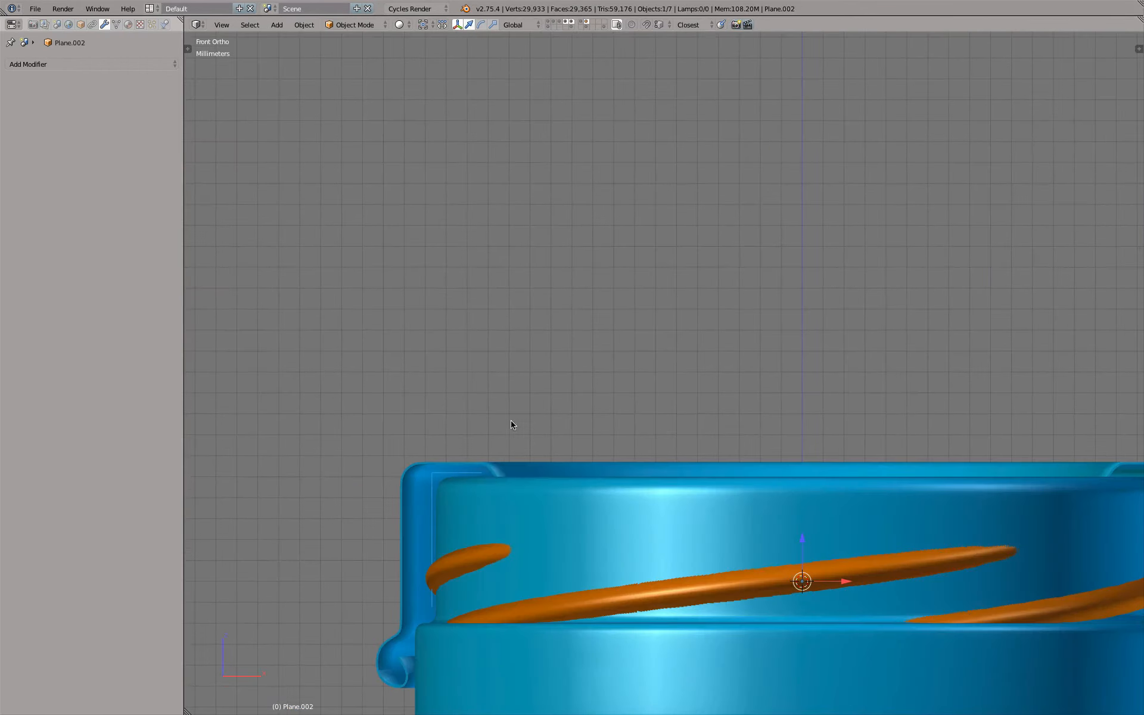
{"action": "left_click", "coordinate": [566, 23], "text": "shift"}
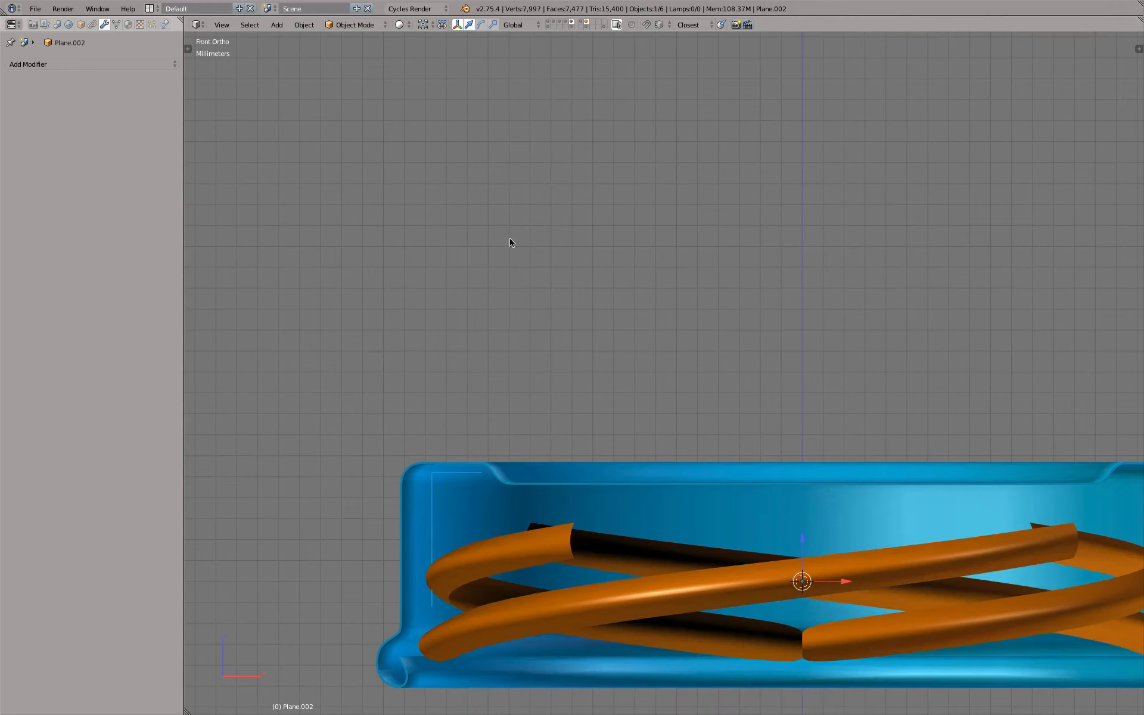
{"action": "scroll", "coordinate": [460, 547], "scroll_direction": "up", "scroll_amount": 5}
{"action": "middle_click_drag", "start_coordinate": [472, 533], "coordinate": [469, 361], "text": "shift"}
{"action": "key", "text": "Tab"}
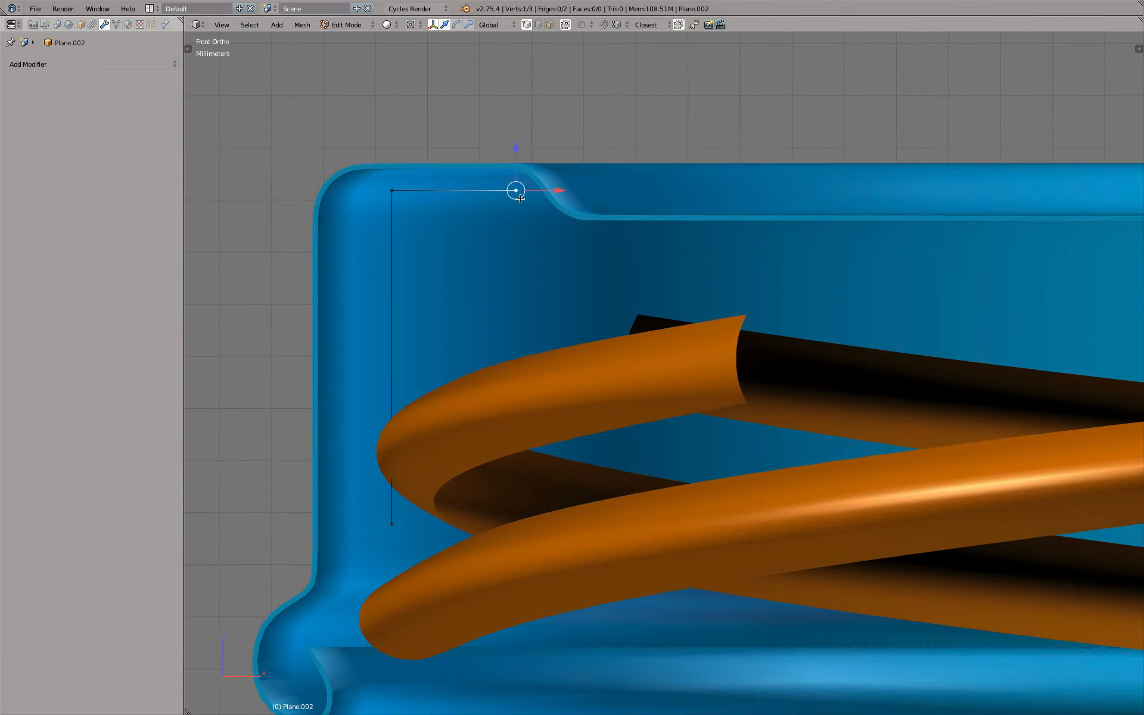
Extrude the profile's inner end vertex diagonally down along the cap's step, and extrude a short horizontal segment along X from it
{"action": "key", "text": "e"}
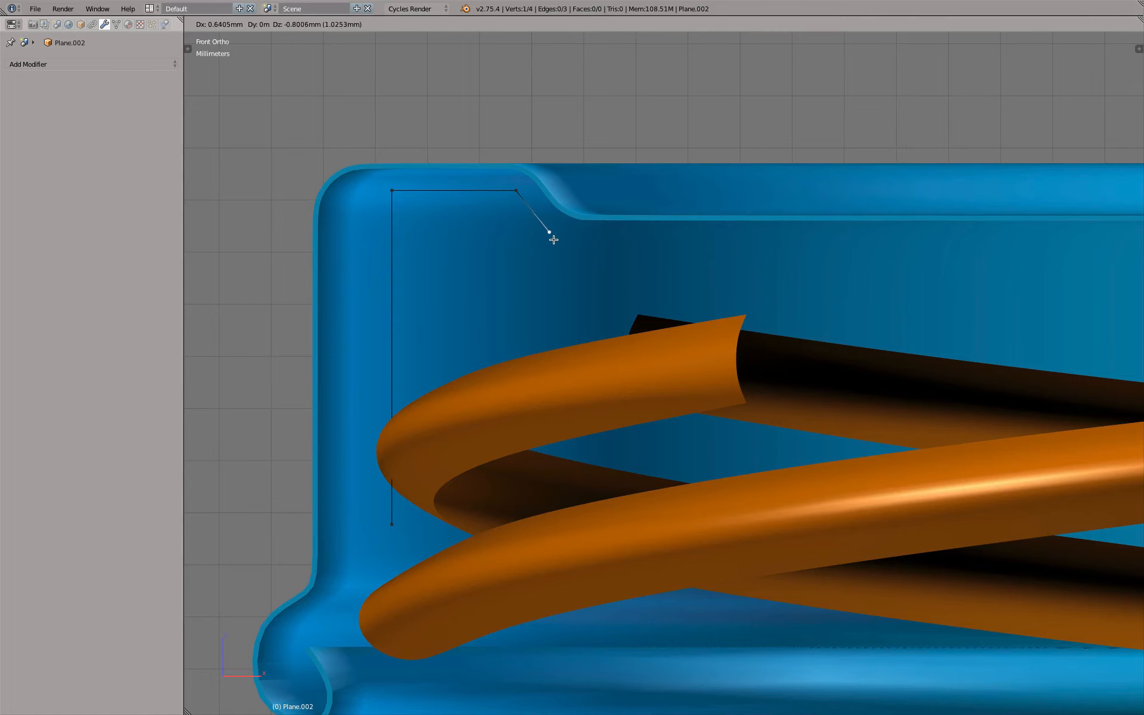
{"action": "left_click", "coordinate": [554, 241]}
{"action": "key", "text": "e"}
{"action": "key", "text": "x"}
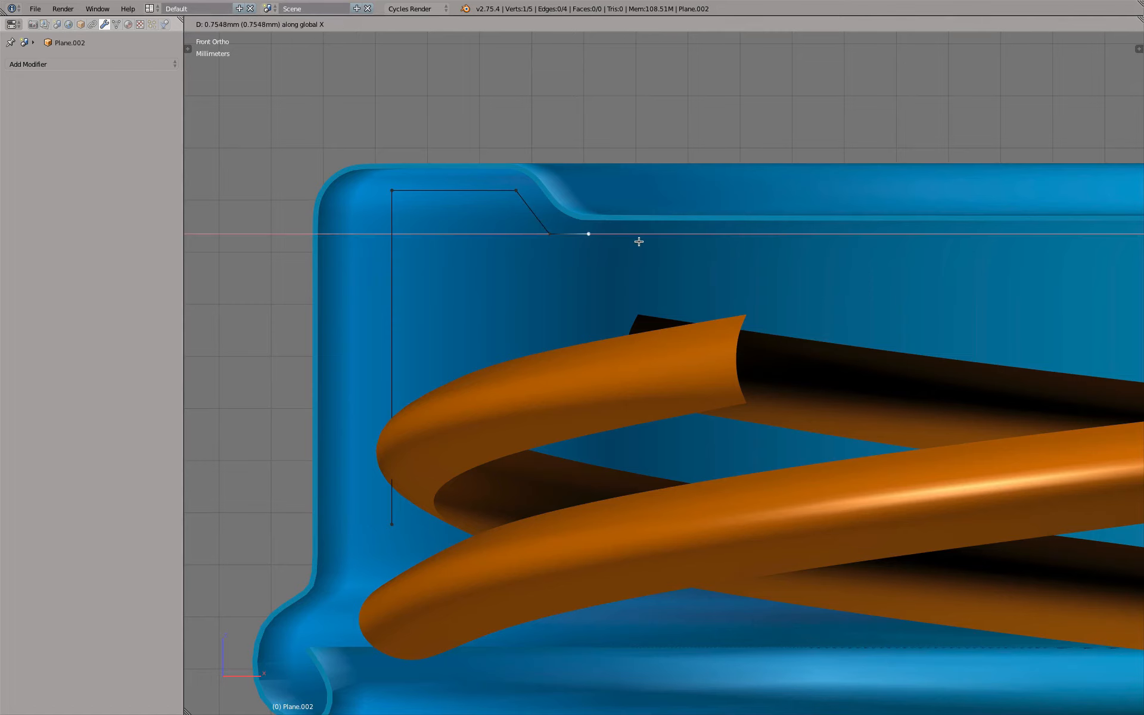
{"action": "left_click", "coordinate": [644, 242]}
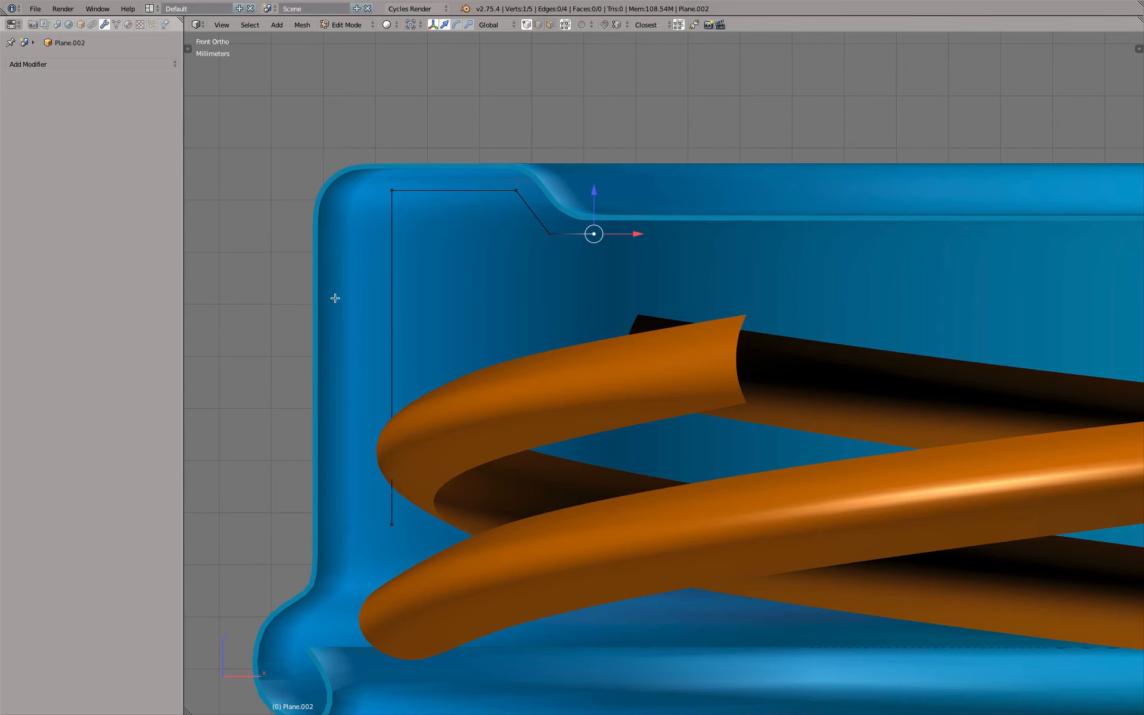
Show the bottle's layer again and move the profile's vertical edge slightly along X toward the bottle neck
{"action": "scroll", "coordinate": [416, 316], "scroll_direction": "down", "scroll_amount": 4}
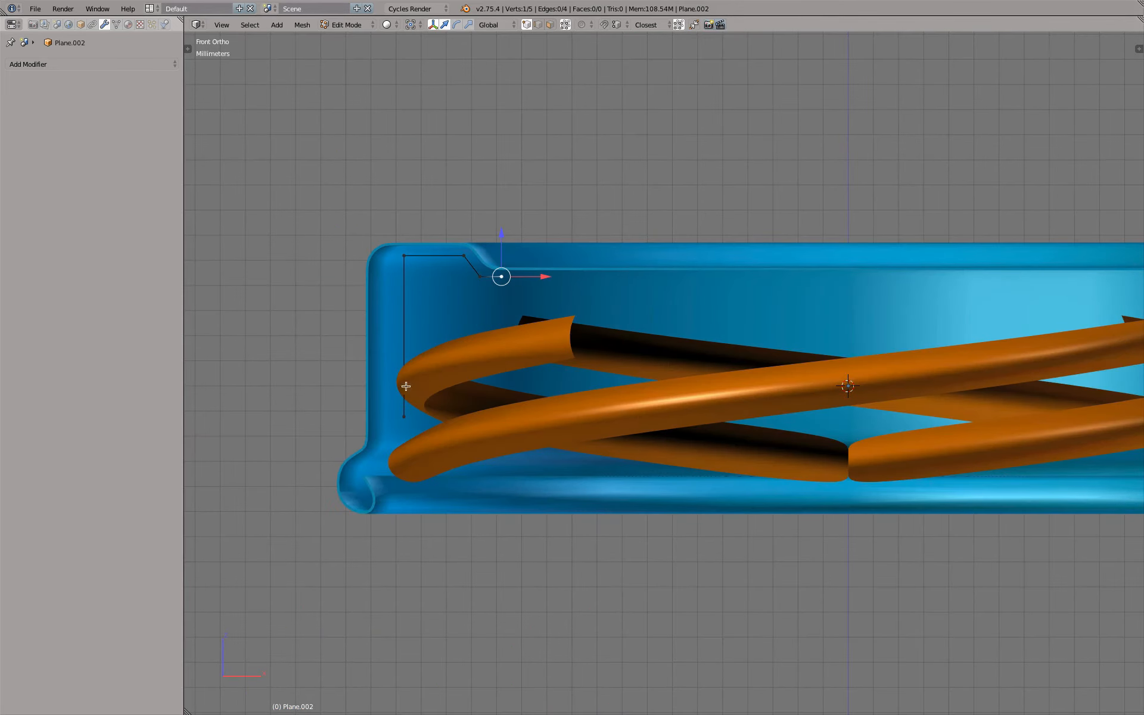
{"action": "right_click", "coordinate": [399, 305]}
{"action": "right_click", "coordinate": [405, 417], "text": "shift"}
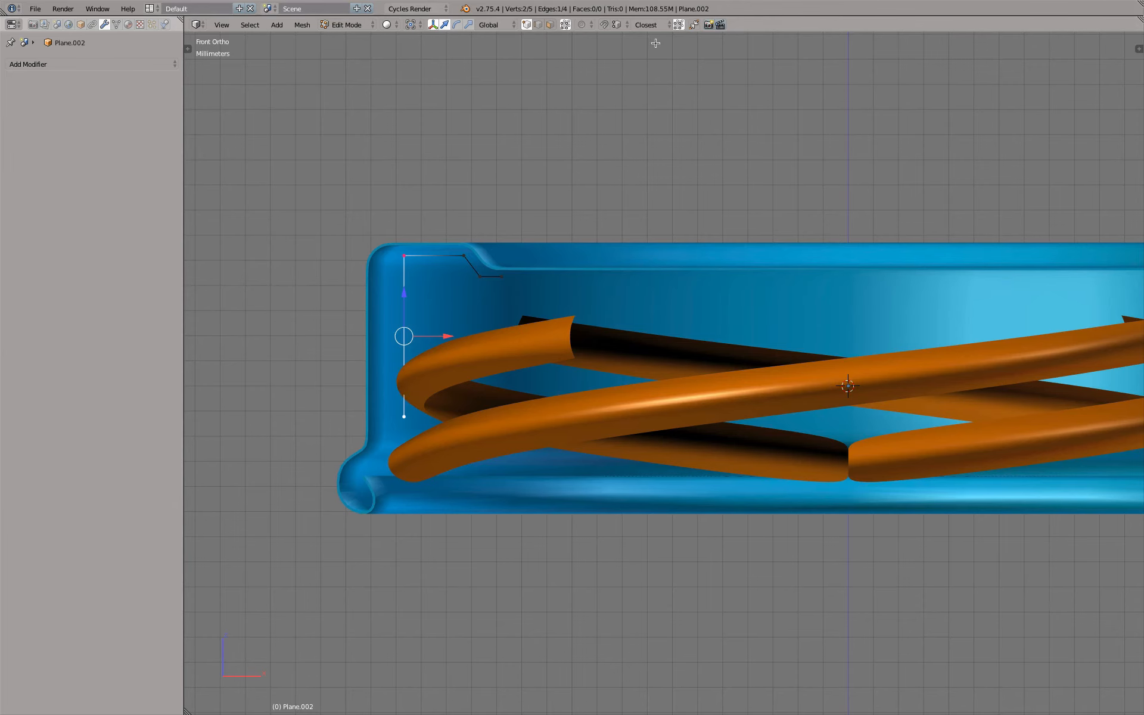
{"action": "key", "text": "Tab"}
{"action": "left_click", "coordinate": [565, 22], "text": "shift"}
{"action": "scroll", "coordinate": [399, 370], "scroll_direction": "up", "scroll_amount": 1}
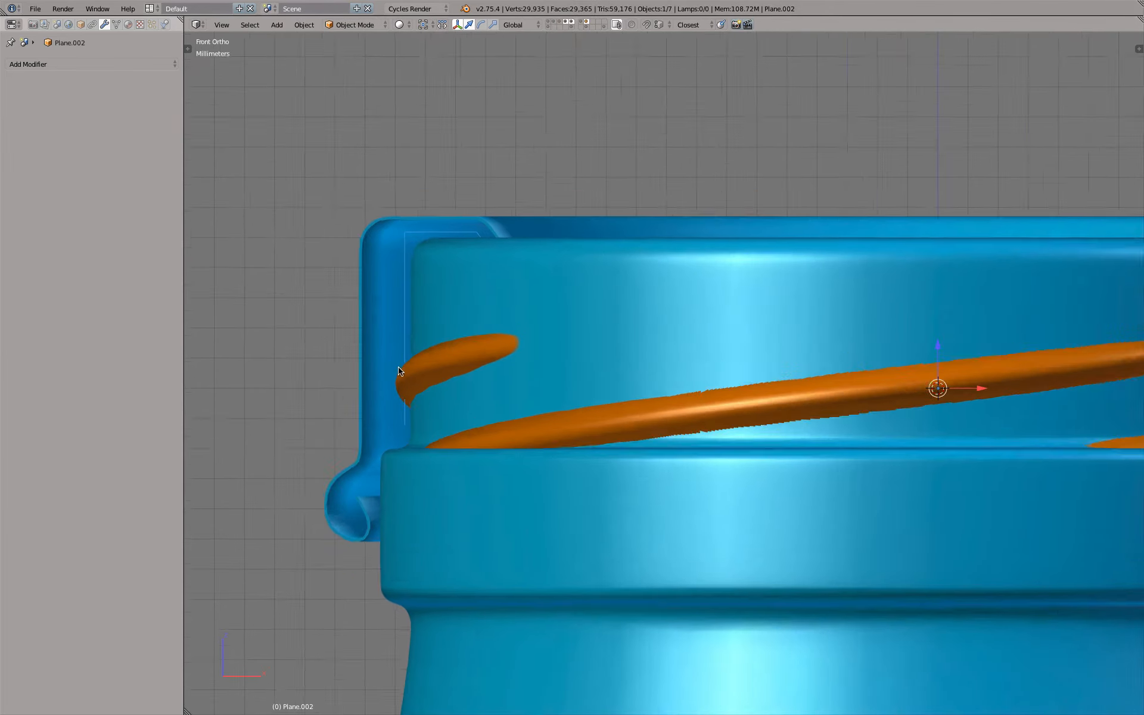
{"action": "scroll", "coordinate": [399, 370], "scroll_direction": "up", "scroll_amount": 1}
{"action": "key", "text": "Tab"}
{"action": "key", "text": "g"}
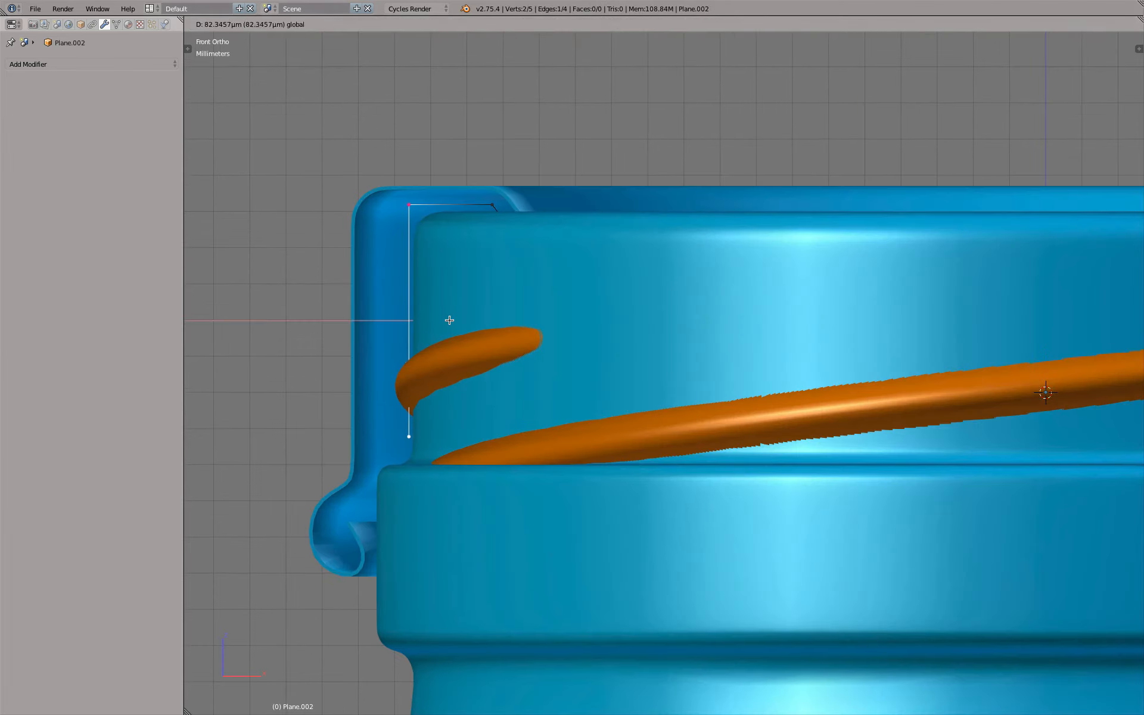
{"action": "left_click", "coordinate": [451, 320]}
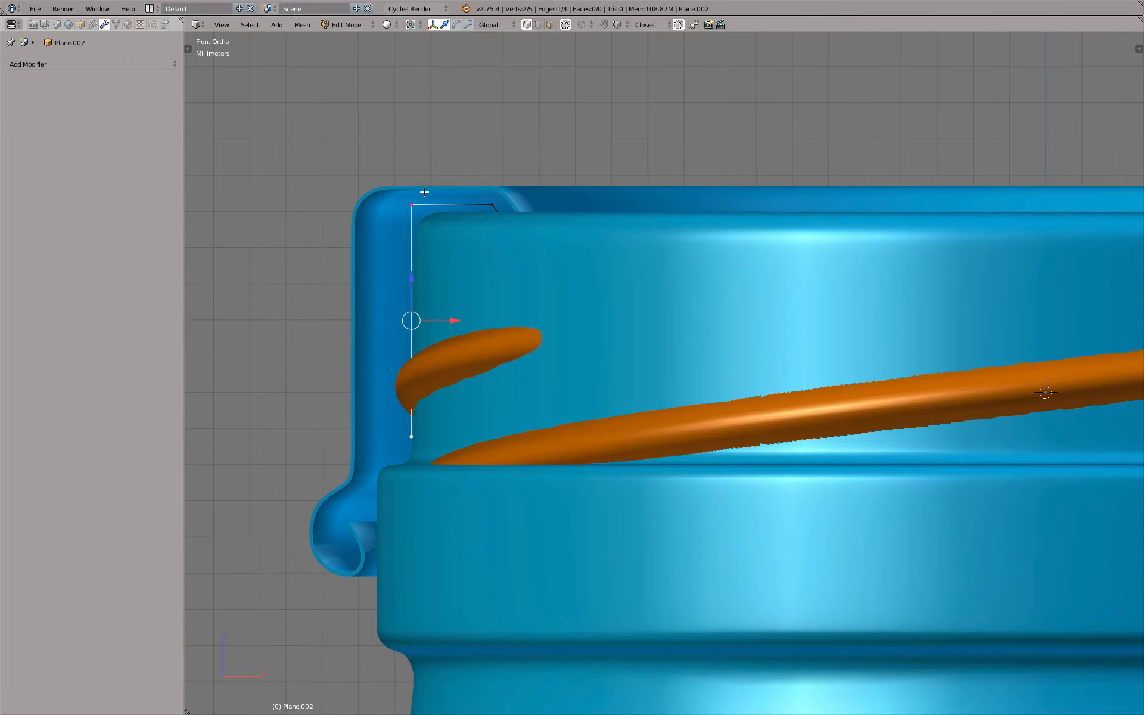
Lower the profile's top horizontal edge along Z to the height of the bottle's rim
{"action": "right_click", "coordinate": [419, 198]}
{"action": "right_click", "coordinate": [502, 201], "text": "shift"}
{"action": "scroll", "coordinate": [452, 159], "scroll_direction": "up", "scroll_amount": 4}
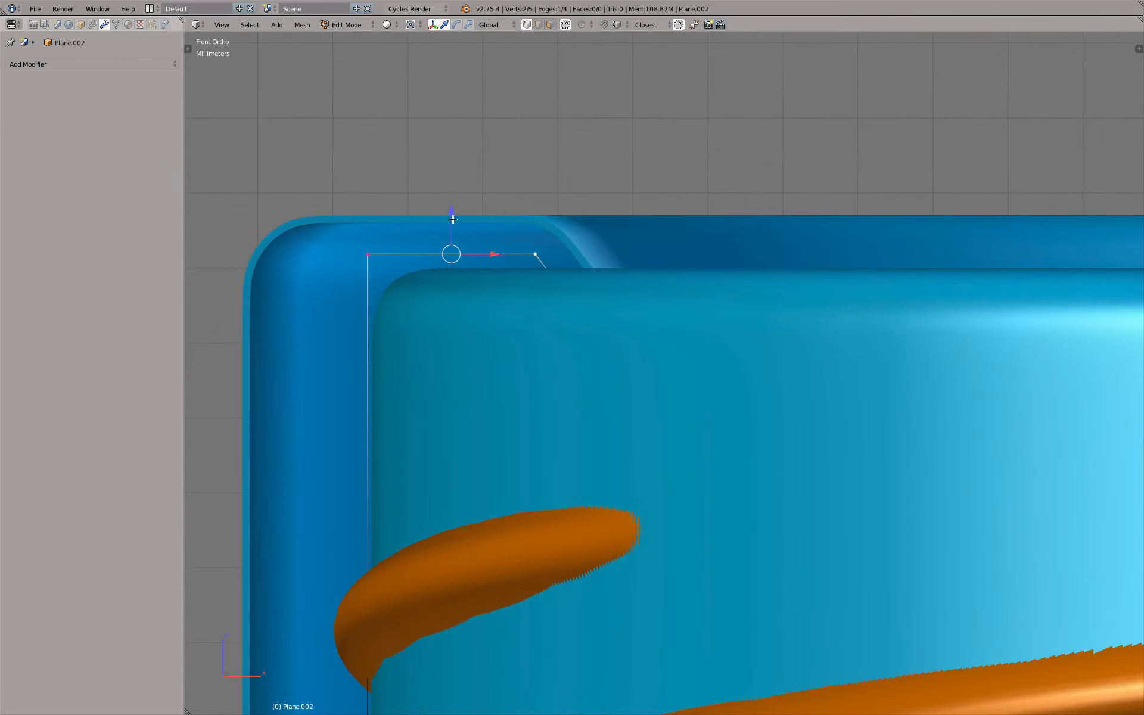
{"action": "left_click_drag", "start_coordinate": [451, 209], "coordinate": [455, 224]}
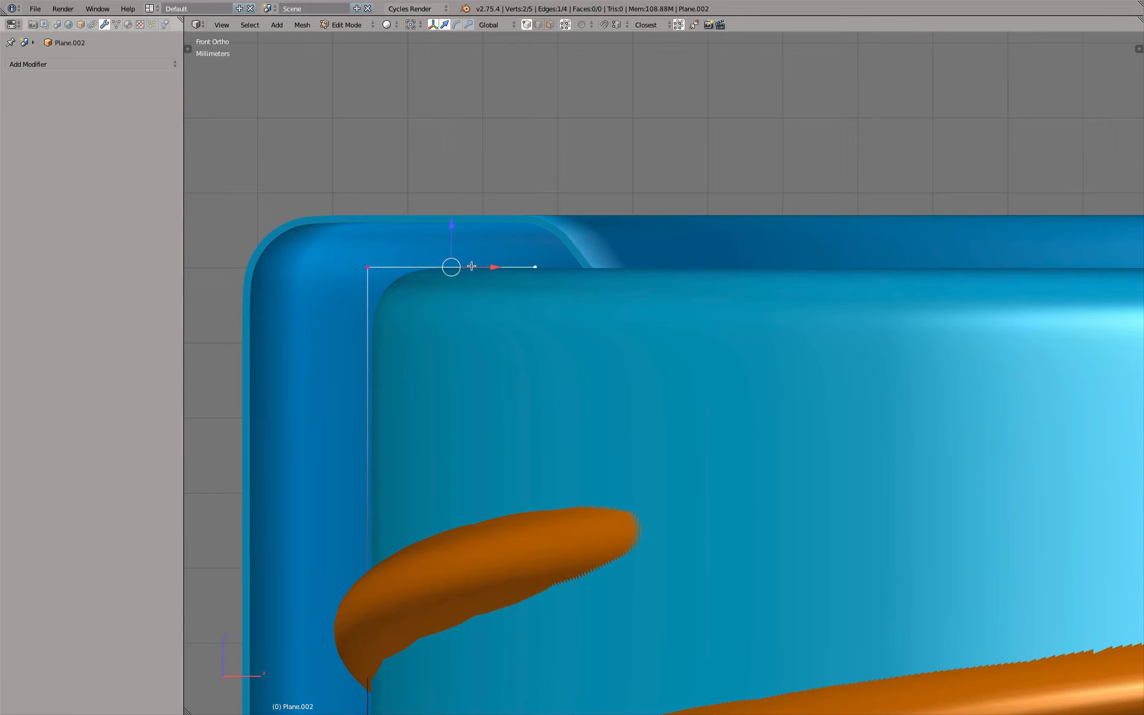
Raise the bottom vertex of the profile's vertical edge about 0.13 mm along Z above the bottle's collar
{"action": "scroll", "coordinate": [487, 281], "scroll_direction": "down", "scroll_amount": 2}
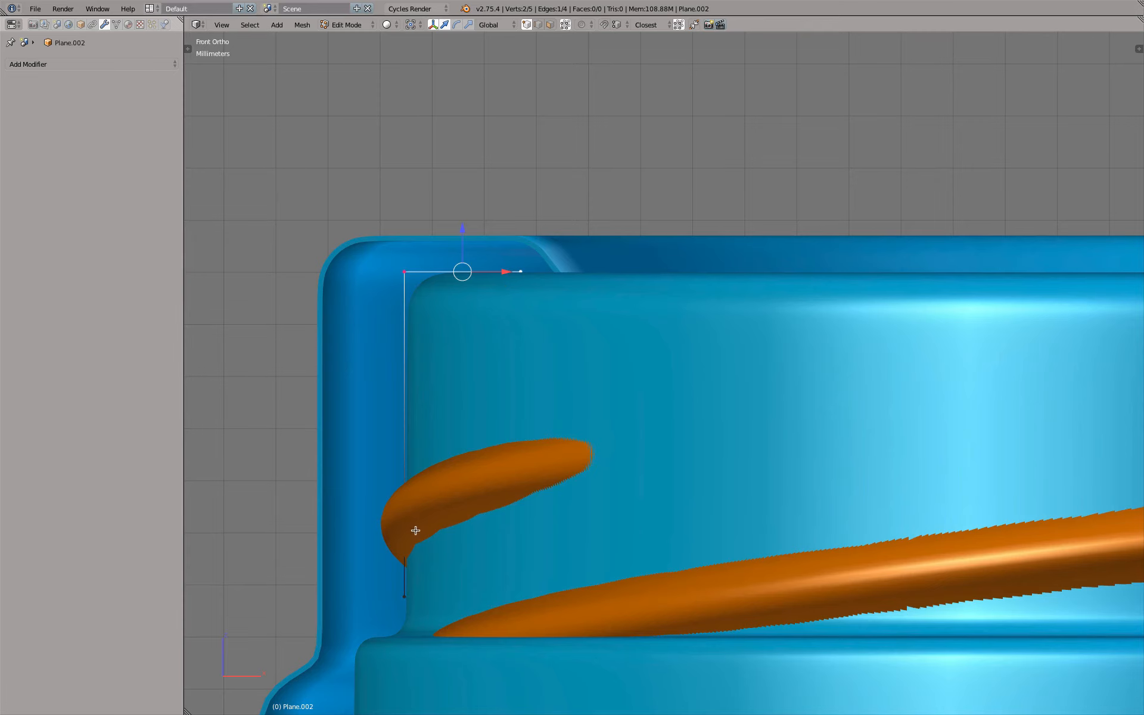
{"action": "middle_click_drag", "start_coordinate": [422, 549], "coordinate": [482, 396], "text": "shift"}
{"action": "right_click", "coordinate": [473, 438]}
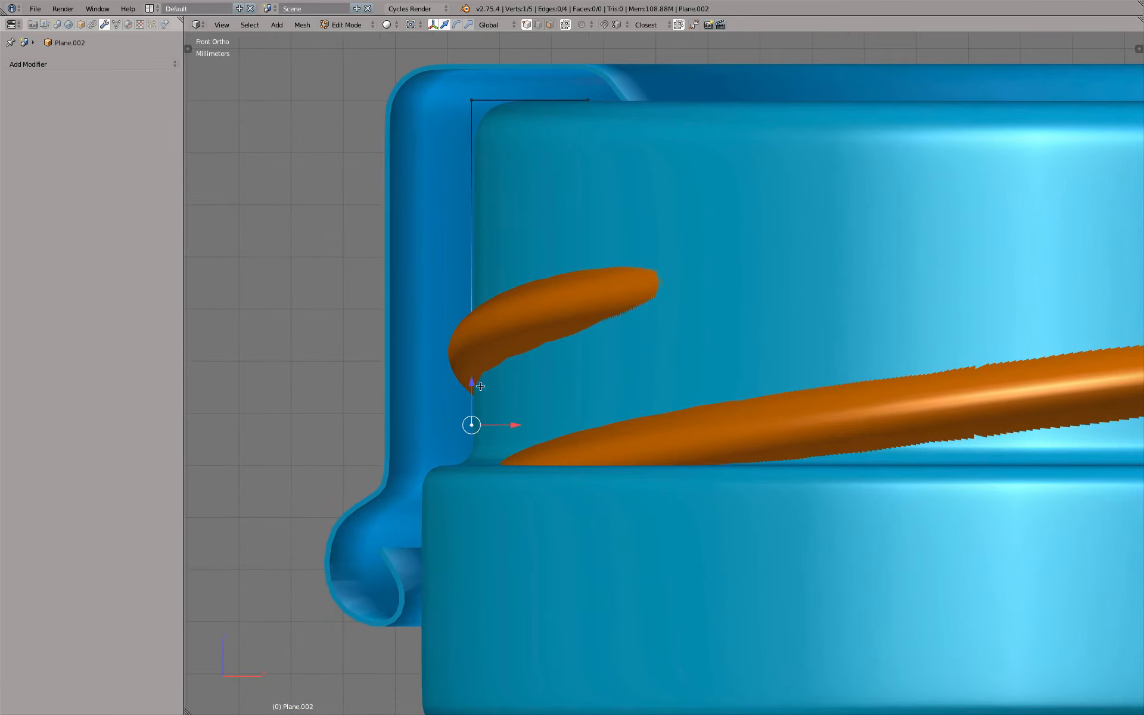
{"action": "key", "text": "g"}
{"action": "key", "text": "z"}
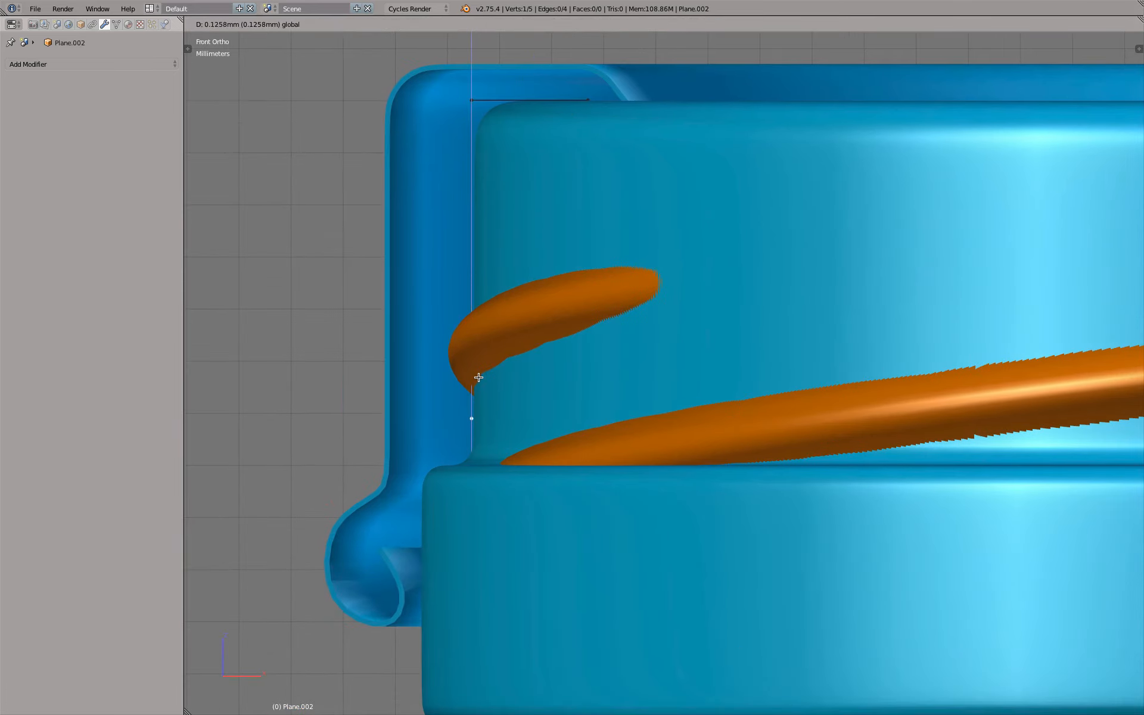
{"action": "left_click", "coordinate": [480, 377]}
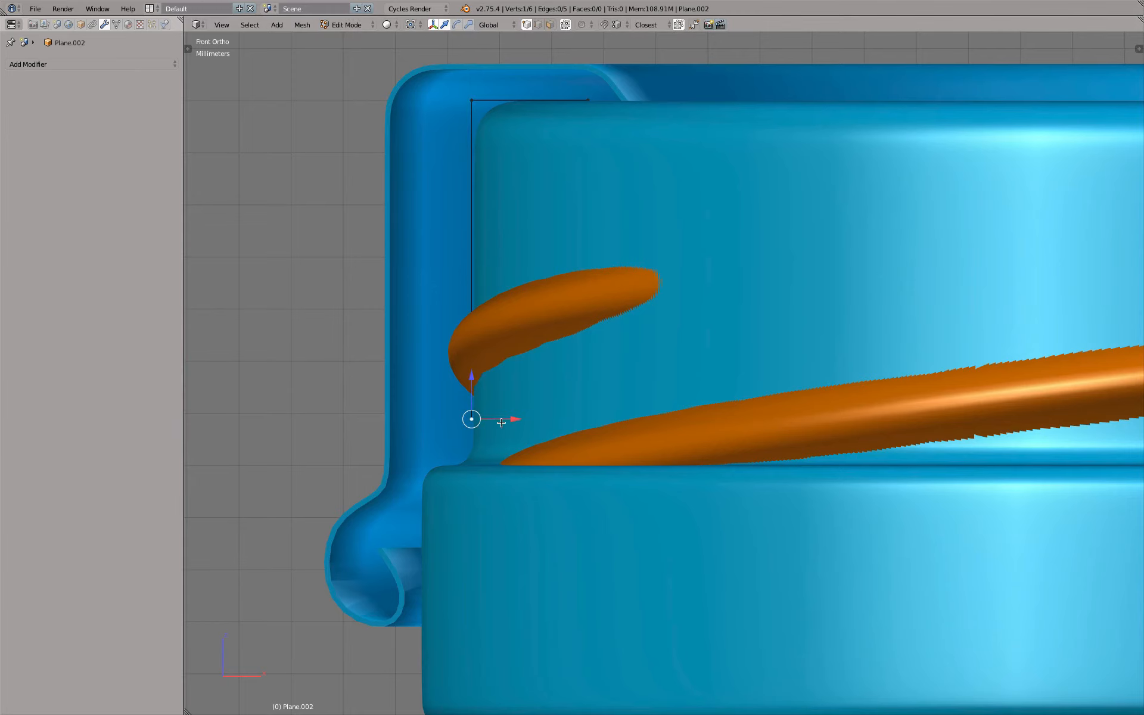
Extrude the profile's bottom vertex along X toward the cap's outer wall, and extrude a long vertical segment up along Z from it
{"action": "key", "text": "g"}
{"action": "key", "text": "x"}
{"action": "left_click", "coordinate": [451, 417]}
{"action": "middle_click_drag", "start_coordinate": [440, 236], "coordinate": [441, 312], "text": "shift"}
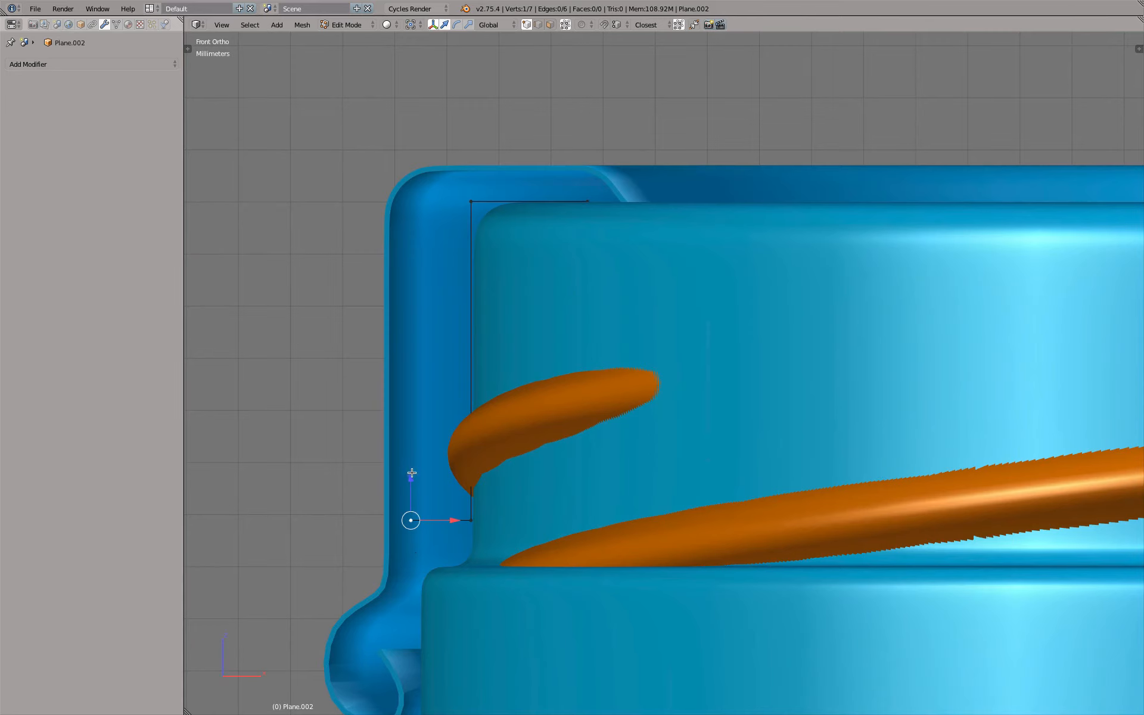
{"action": "key", "text": "e"}
{"action": "key", "text": "z"}
{"action": "left_click", "coordinate": [410, 245]}
Move the profile's outer vertical edge about 0.35 mm along negative X to the inside of the cap wall
{"action": "right_click", "coordinate": [411, 520], "text": "shift"}
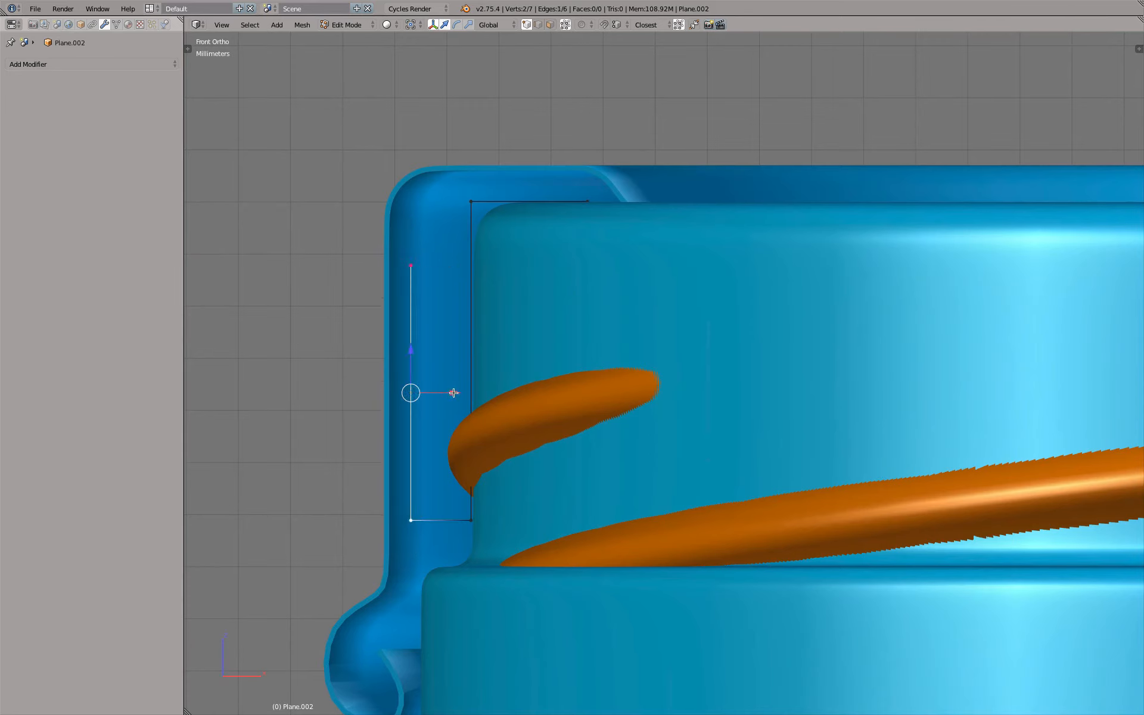
{"action": "key", "text": "g"}
{"action": "key", "text": "x"}
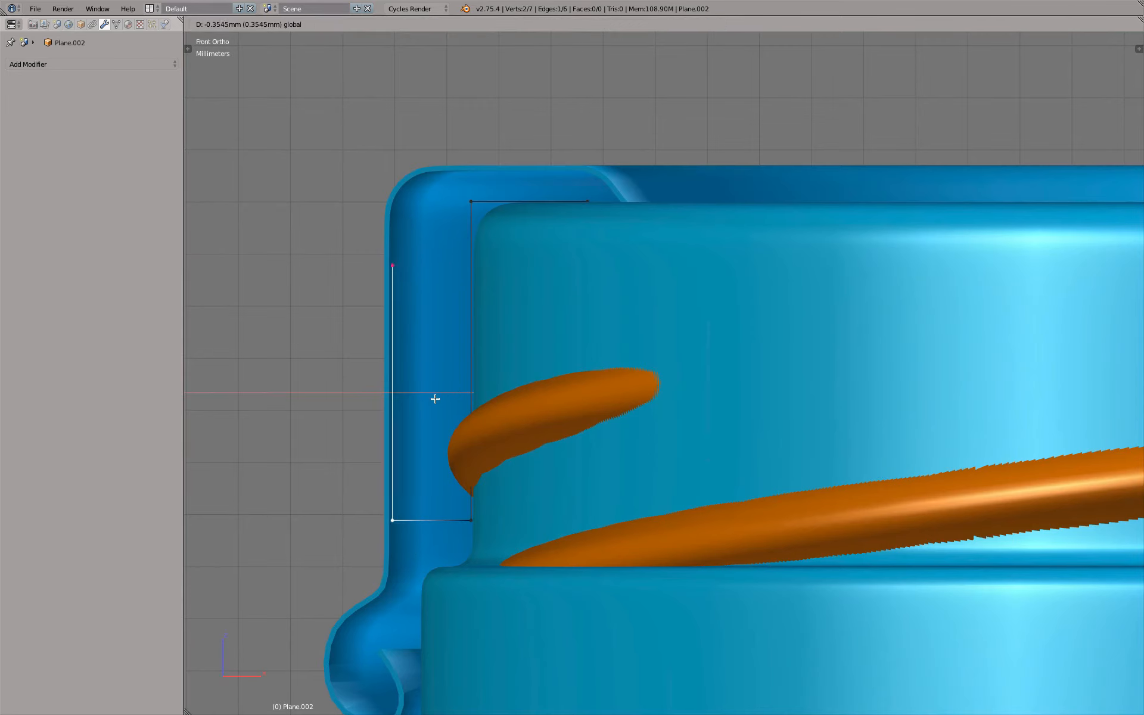
{"action": "left_click", "coordinate": [435, 398]}
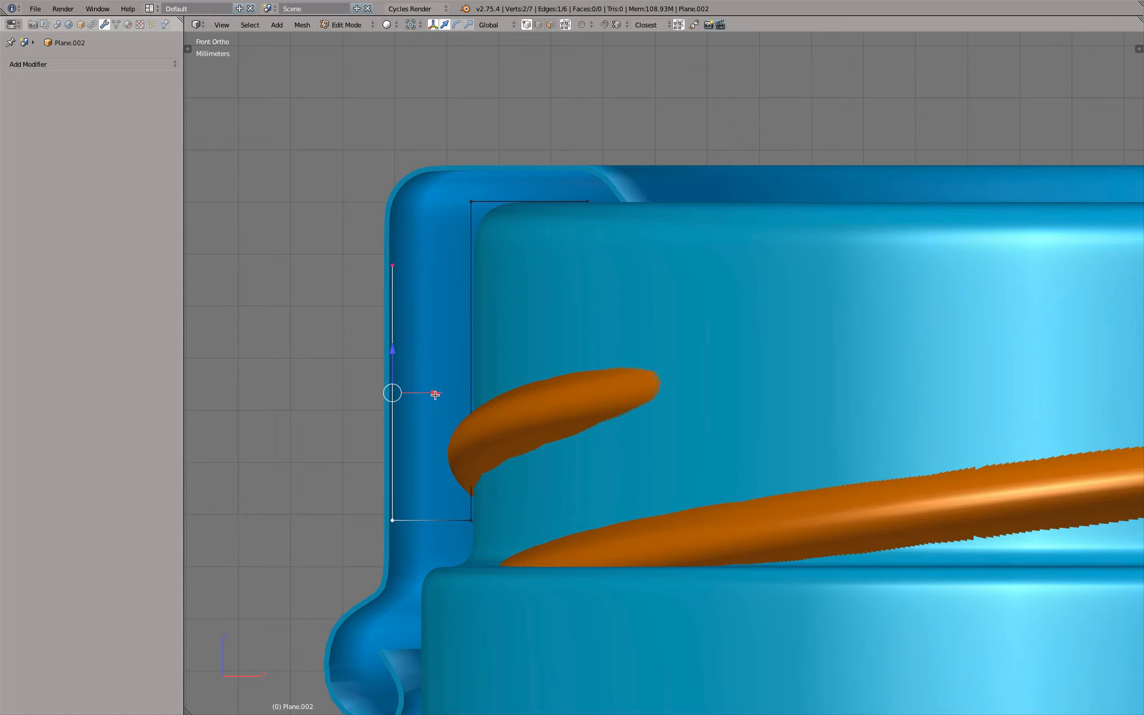
Raise the top vertex of the profile's outer vertical edge about 0.73 mm along Z toward the cap's rounded corner
{"action": "right_click", "coordinate": [407, 265]}
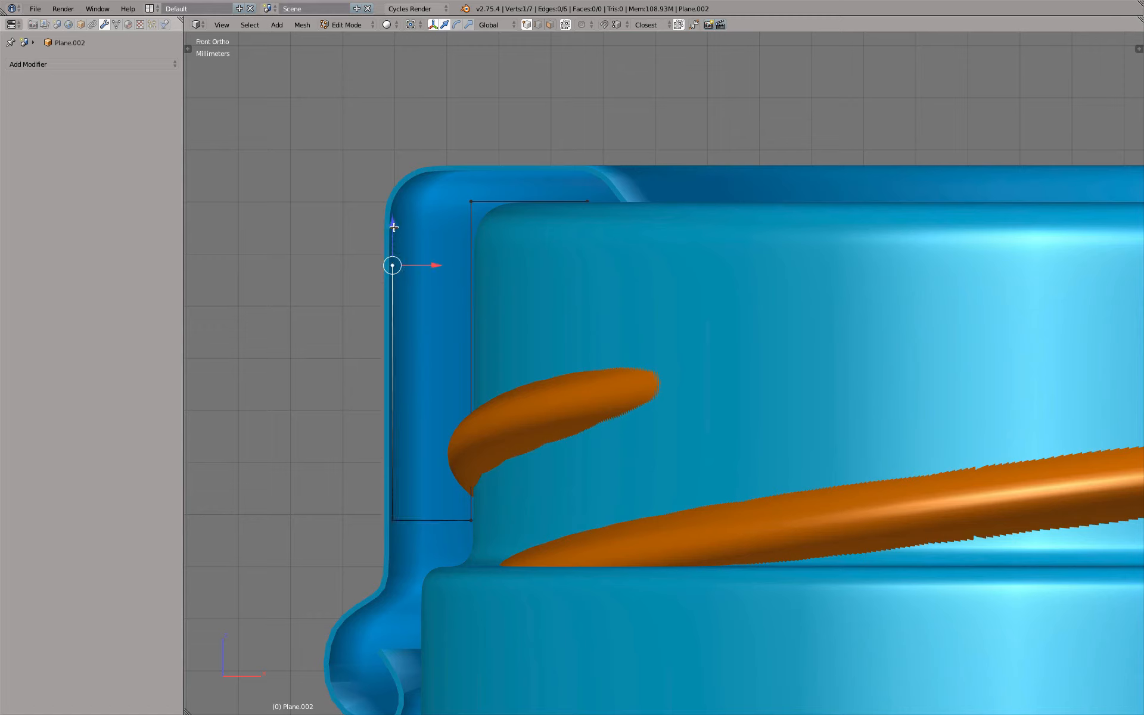
{"action": "left_click_drag", "start_coordinate": [393, 227], "coordinate": [393, 188]}
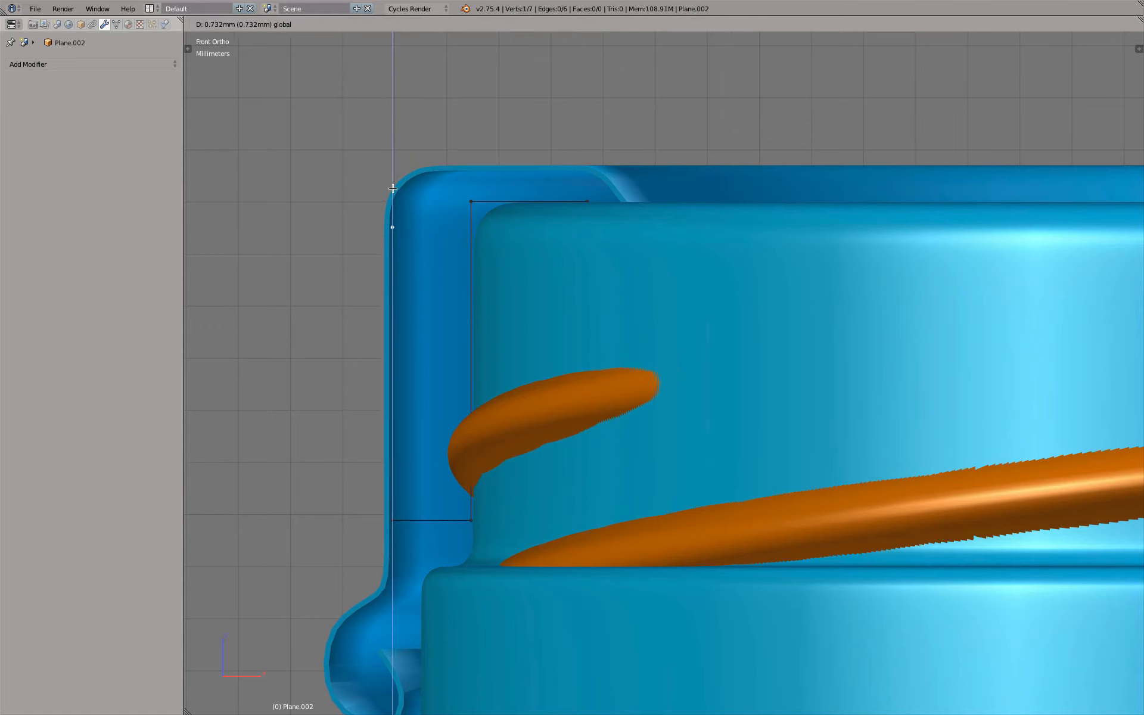
{"action": "right_click", "coordinate": [392, 188]}
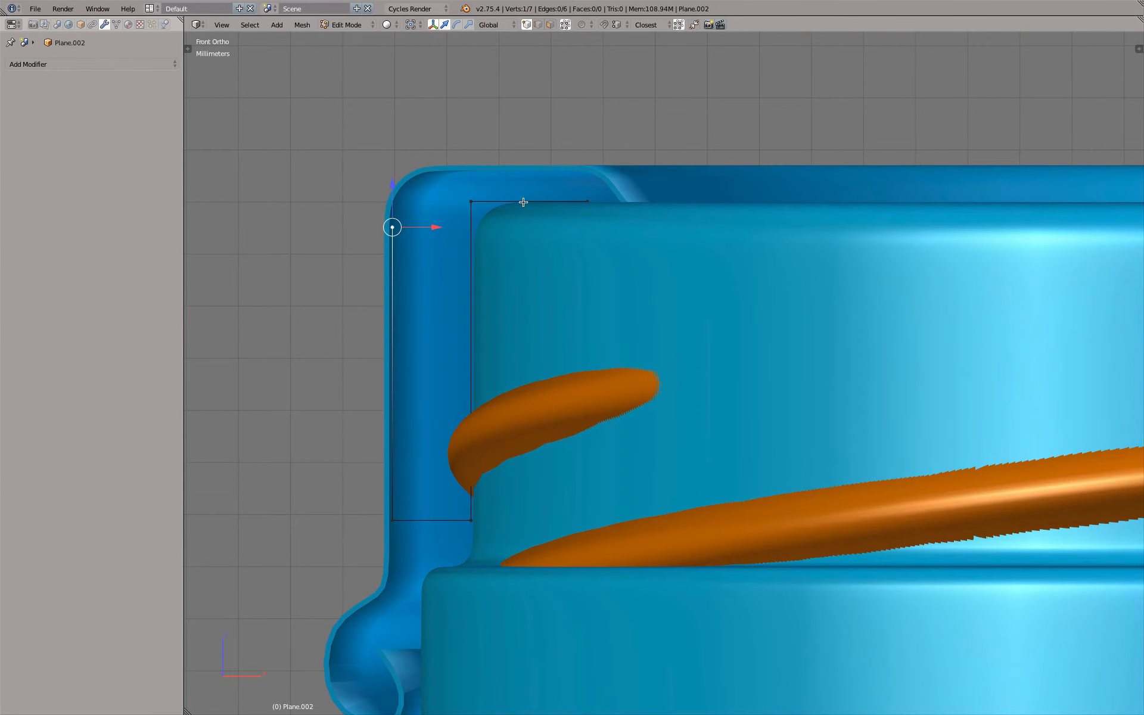
Examine the profile's inner end and the cap's top mesh in solid and wireframe display to compare their shapes
{"action": "key", "text": "z"}
{"action": "right_click", "coordinate": [663, 234]}
{"action": "scroll", "coordinate": [665, 241], "scroll_direction": "up", "scroll_amount": 5}
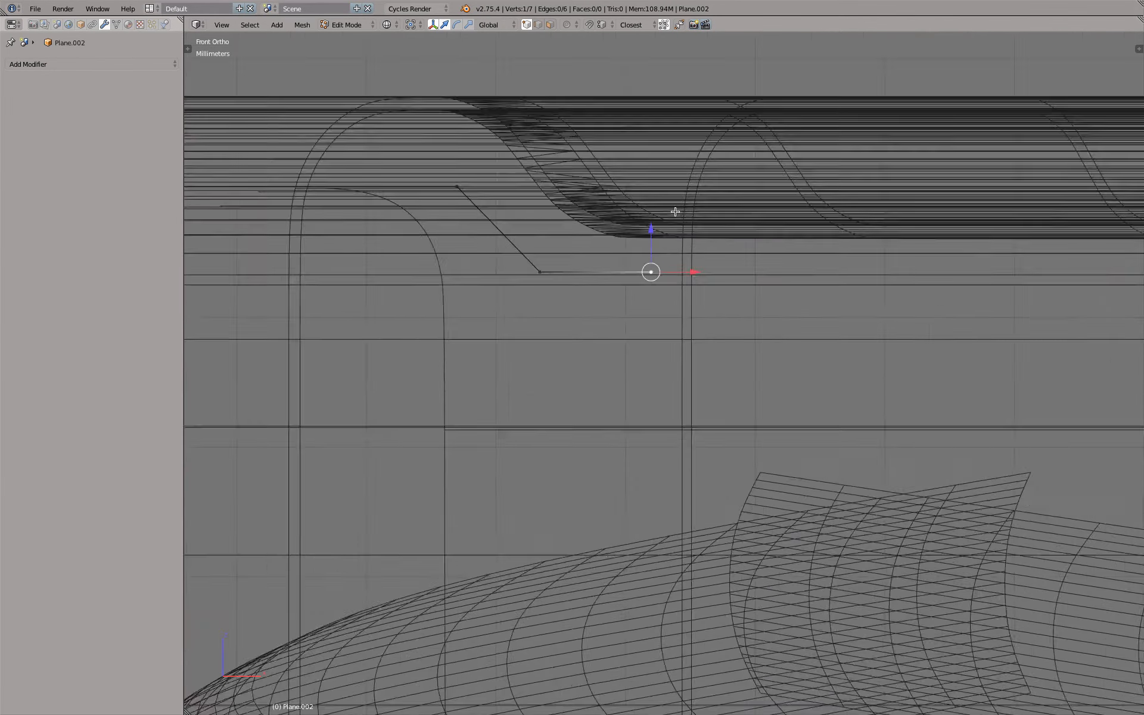
{"action": "scroll", "coordinate": [665, 245], "scroll_direction": "down", "scroll_amount": 4}
{"action": "key", "text": "z"}
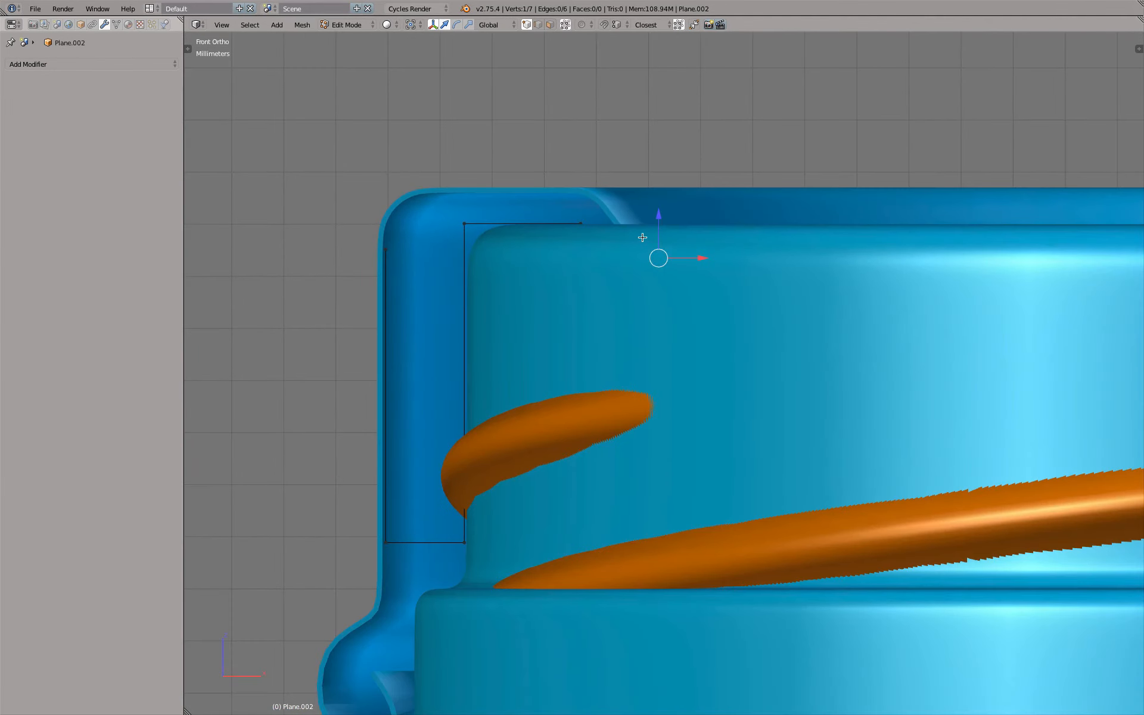
{"action": "key", "text": "Tab"}
{"action": "right_click", "coordinate": [598, 209]}
{"action": "key", "text": "Tab"}
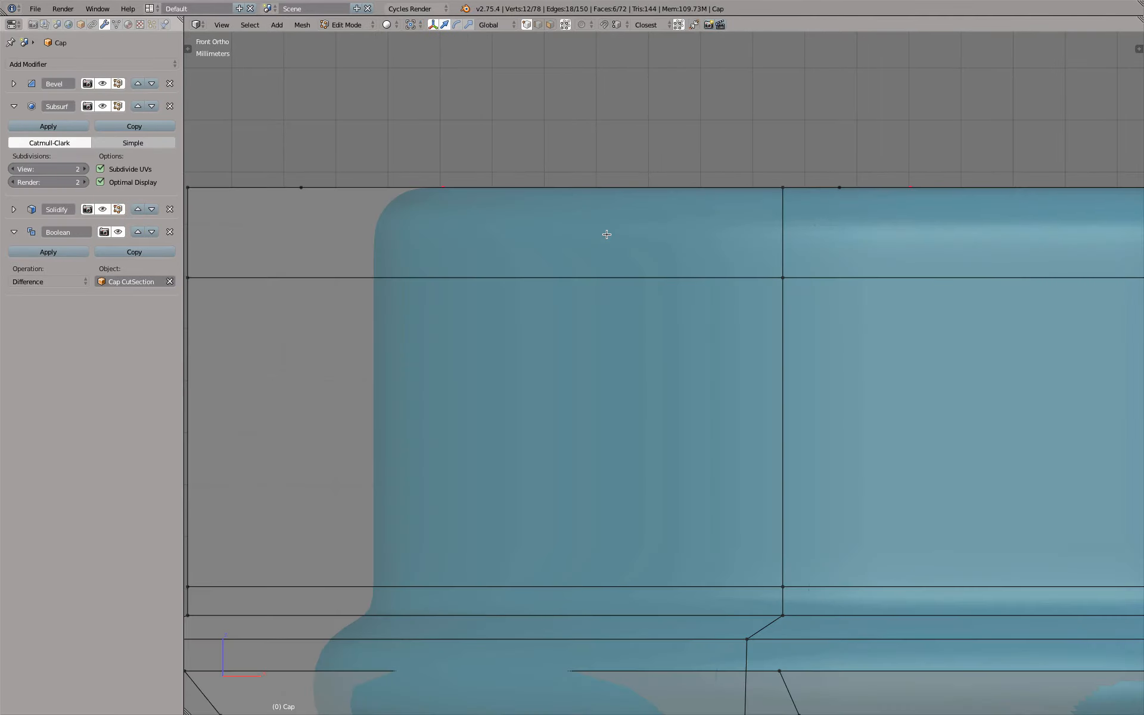
{"action": "scroll", "coordinate": [606, 234], "scroll_direction": "down", "scroll_amount": 5}
{"action": "middle_click_drag", "start_coordinate": [607, 234], "coordinate": [725, 131]}
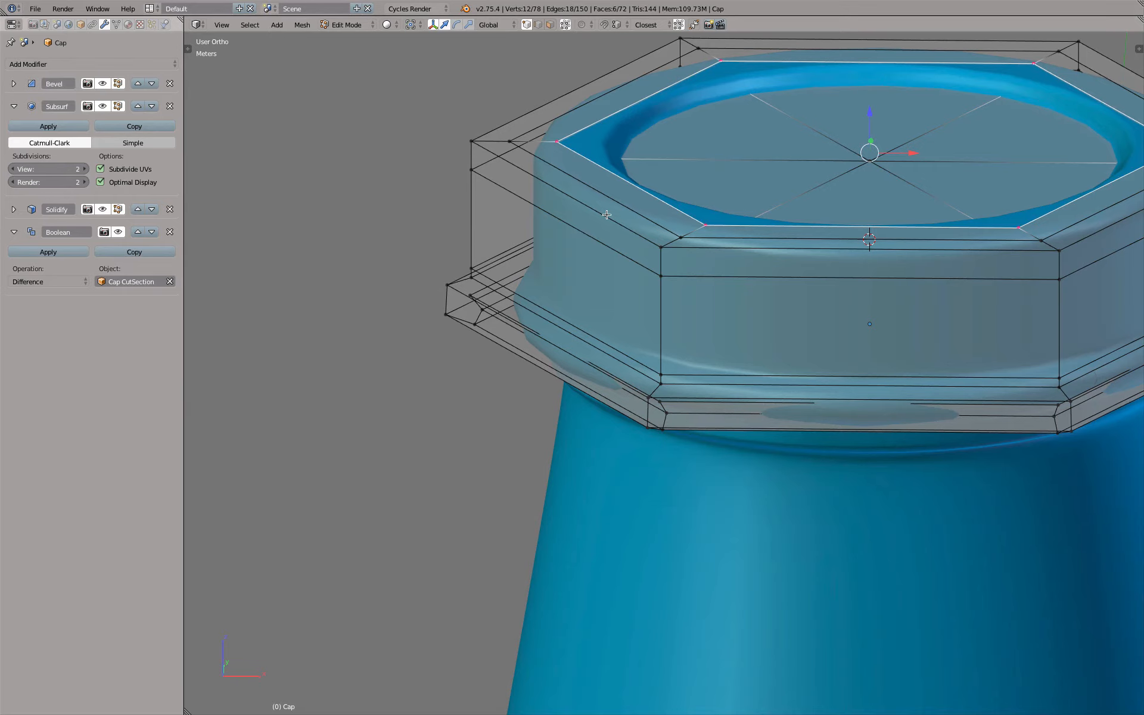
{"action": "key", "text": "KP_1"}
{"action": "key", "text": "Tab"}
{"action": "key", "text": "z"}
{"action": "scroll", "coordinate": [582, 198], "scroll_direction": "up", "scroll_amount": 5}
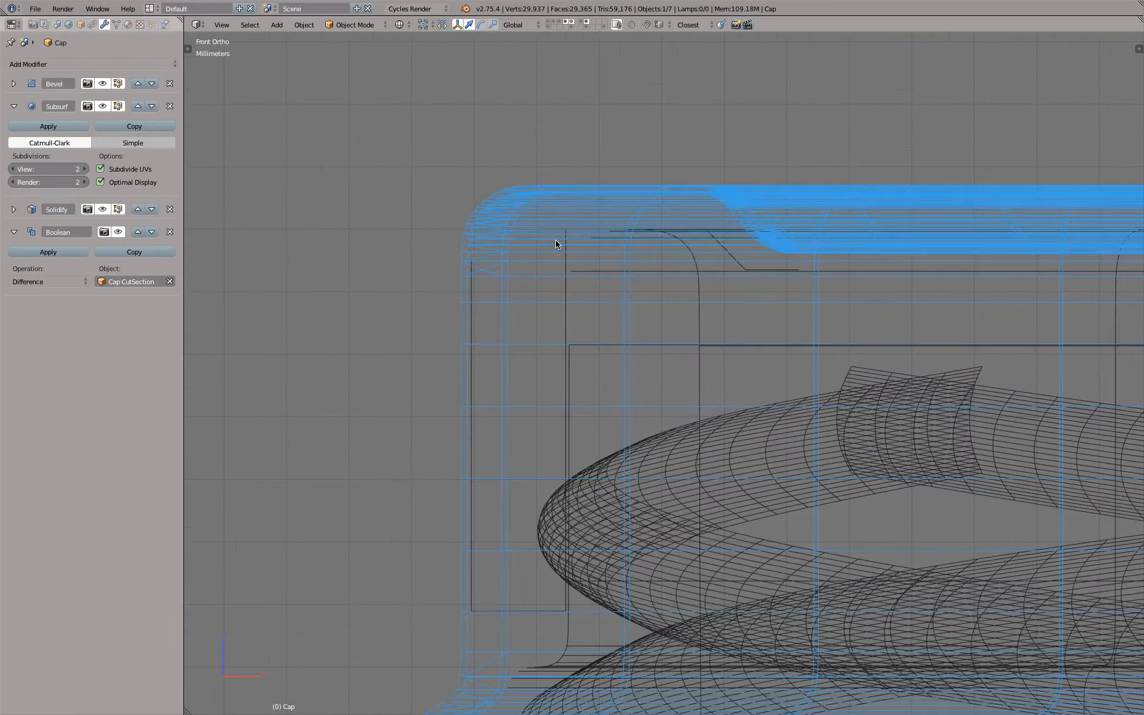
{"action": "key", "text": "z"}
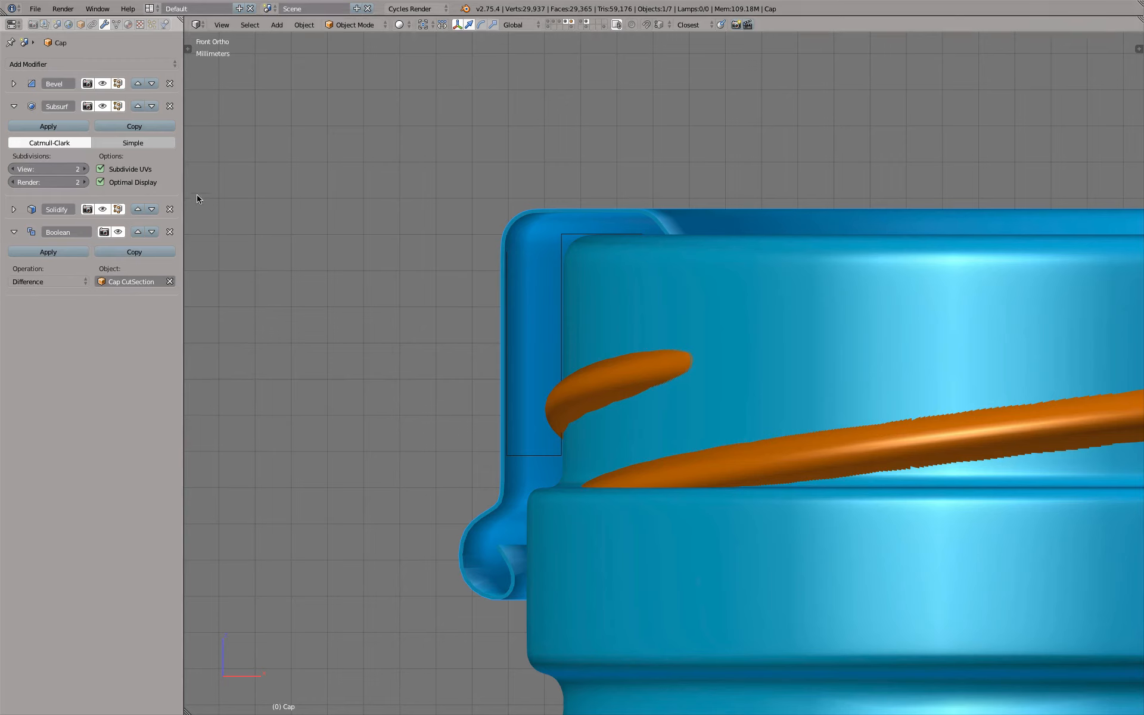
Duplicate the cap in place and apply the duplicate's Bevel modifier
{"action": "key", "text": "shift+d"}
{"action": "right_click", "coordinate": [332, 214]}
{"action": "left_click", "coordinate": [34, 87]}
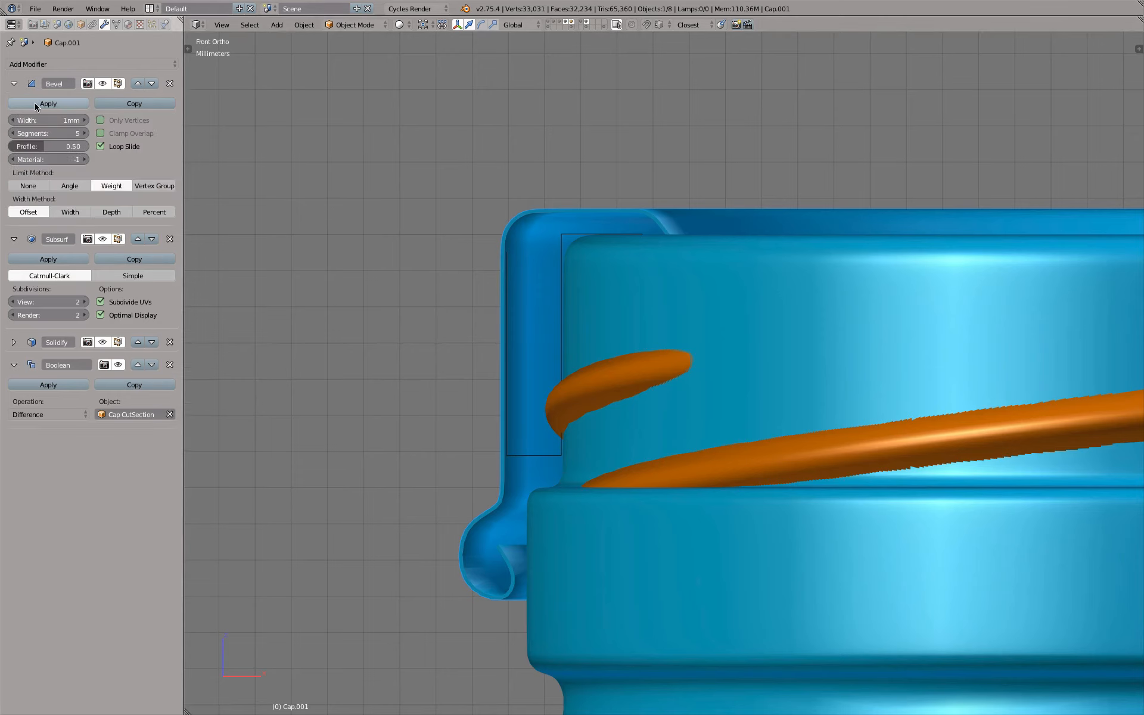
{"action": "left_click", "coordinate": [35, 102]}
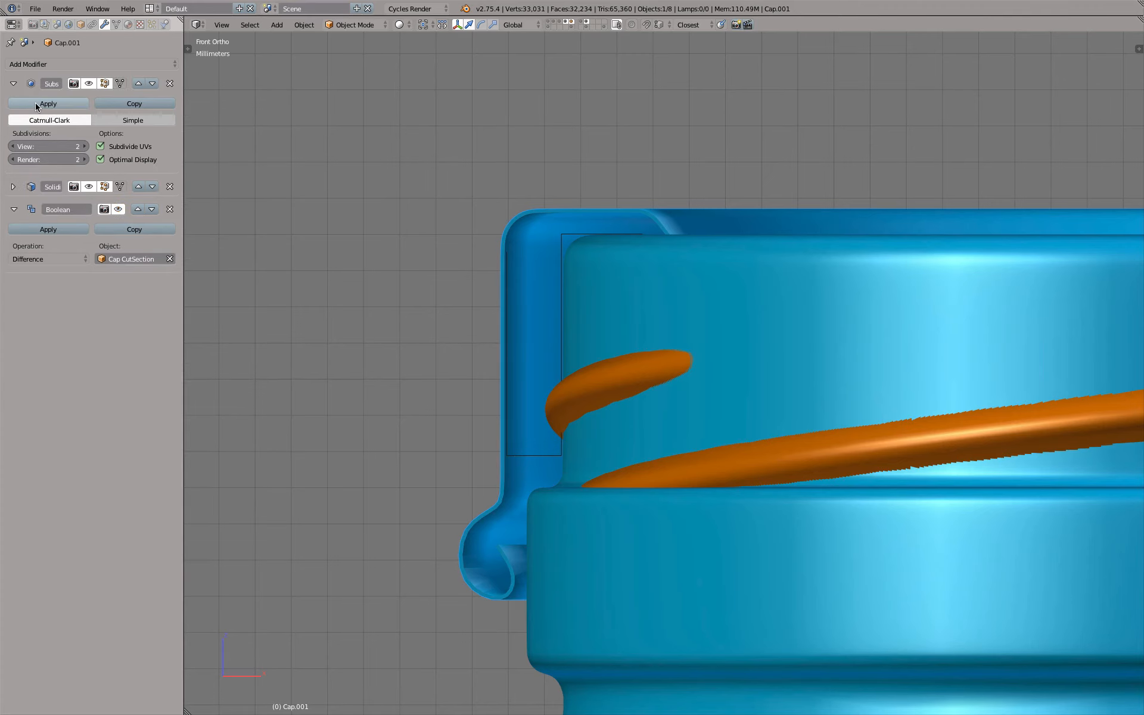
Check the duplicate cap's beveled mesh and apply its Solidify modifier
{"action": "key", "text": "Tab"}
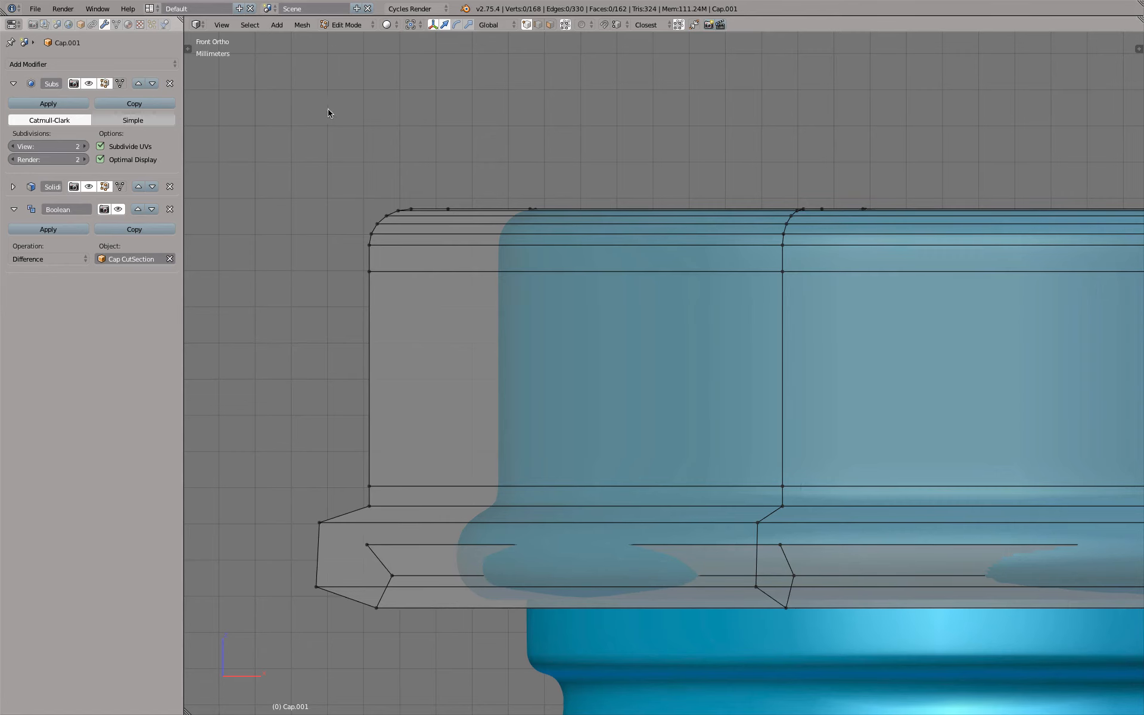
{"action": "key", "text": "Tab"}
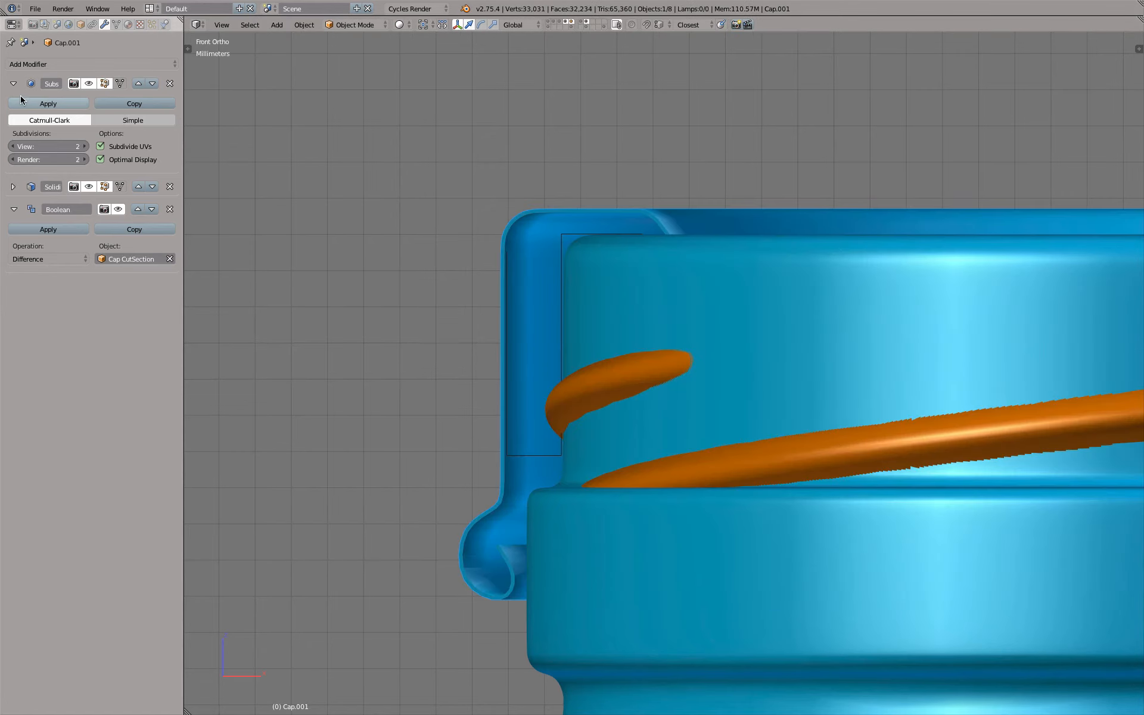
{"action": "left_click", "coordinate": [13, 187]}
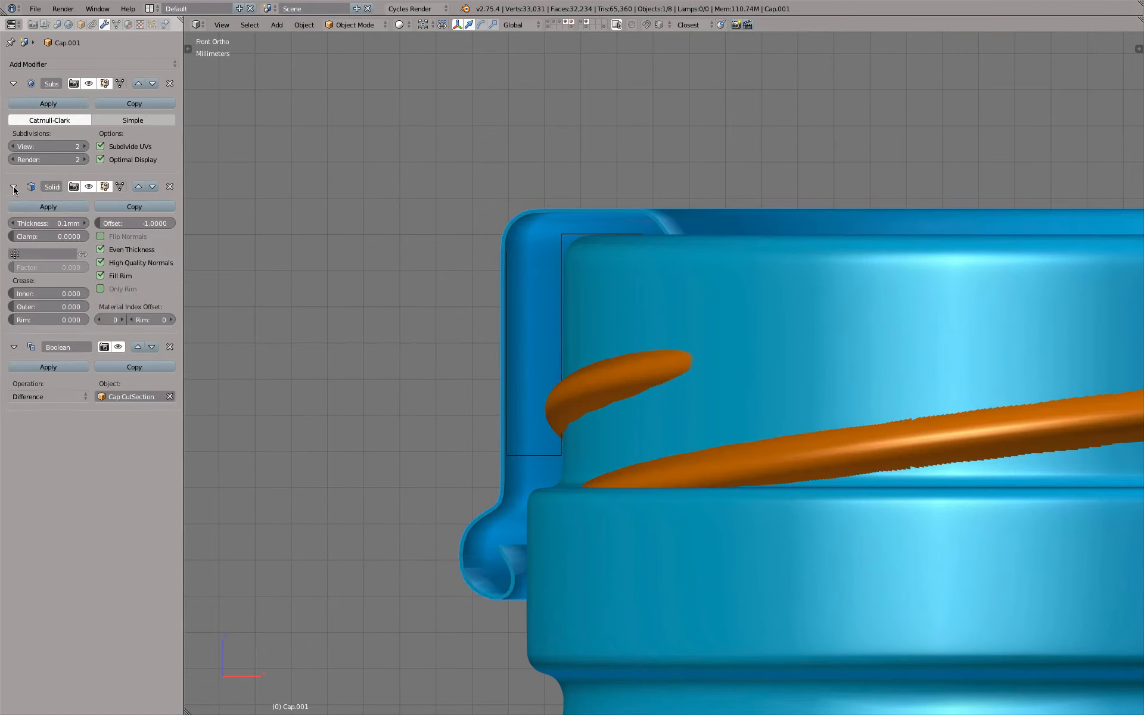
{"action": "left_click", "coordinate": [64, 206]}
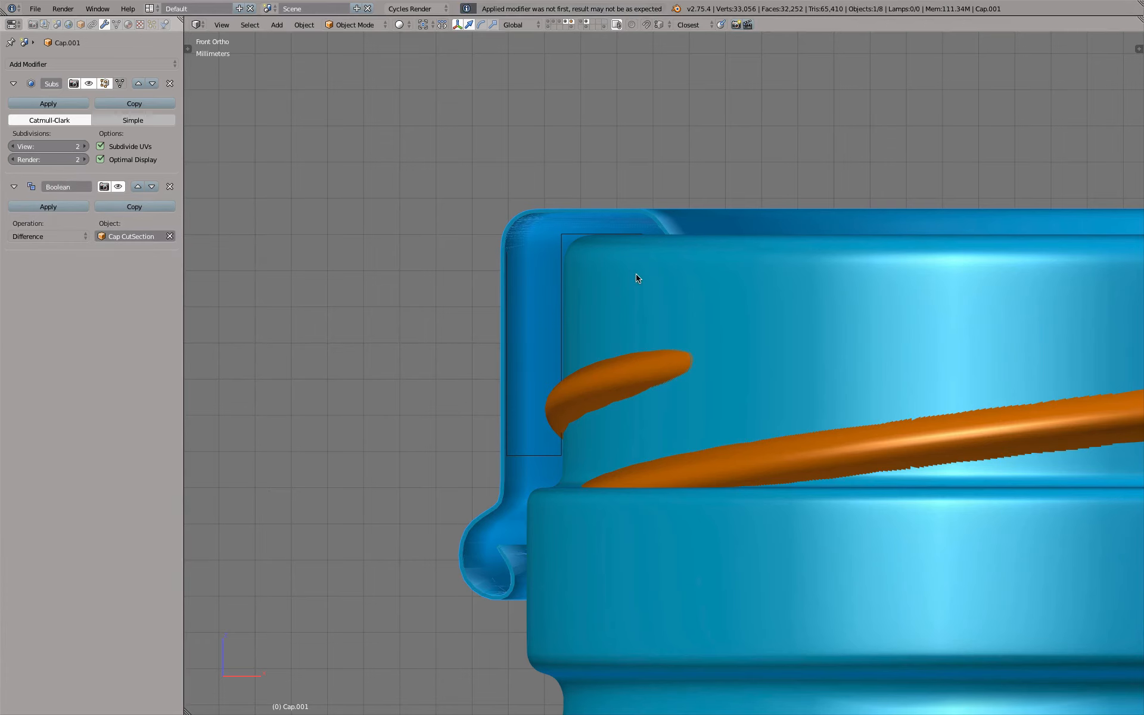
Examine the duplicate cap's doubled inner and outer walls around the top step and rounded corner in edit mode
{"action": "scroll", "coordinate": [548, 222], "scroll_direction": "up", "scroll_amount": 5}
{"action": "key", "text": "z"}
{"action": "key", "text": "Tab"}
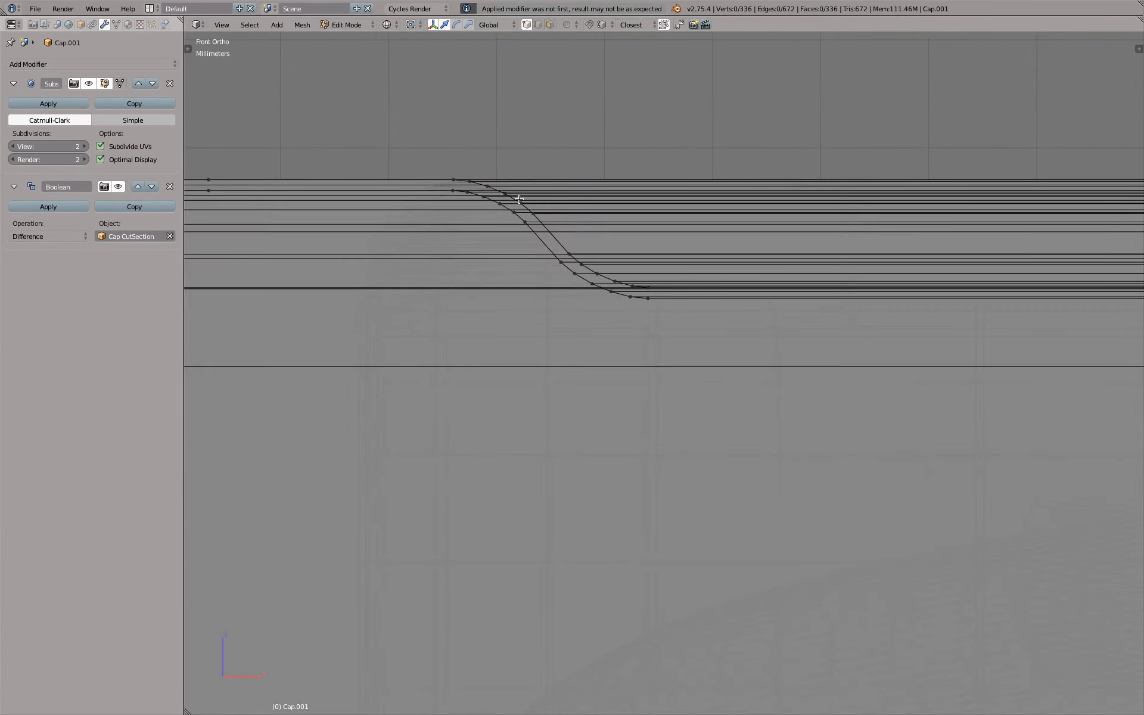
{"action": "key", "text": "z"}
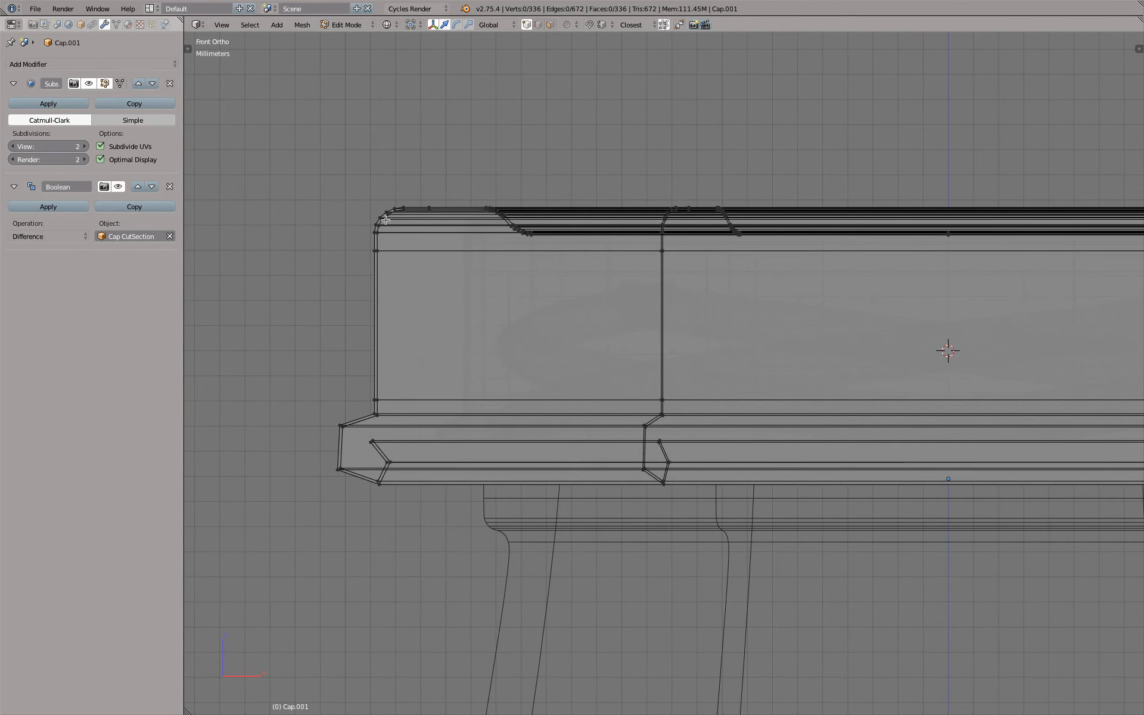
{"action": "scroll", "coordinate": [406, 223], "scroll_direction": "up", "scroll_amount": 6}
{"action": "scroll", "coordinate": [404, 215], "scroll_direction": "down", "scroll_amount": 5}
{"action": "key", "text": "z"}
{"action": "middle_click_drag", "start_coordinate": [505, 201], "coordinate": [517, 231]}
{"action": "key", "text": "z"}
{"action": "mouse_move", "coordinate": [486, 152]}
{"action": "middle_mouse_down", "text": "shift"}
{"action": "mouse_move", "coordinate": [614, 339]}
{"action": "mouse_move", "coordinate": [632, 346]}
{"action": "middle_mouse_up", "text": "shift"}
{"action": "key", "text": "z"}
{"action": "scroll", "coordinate": [517, 371], "scroll_direction": "up", "scroll_amount": 4}
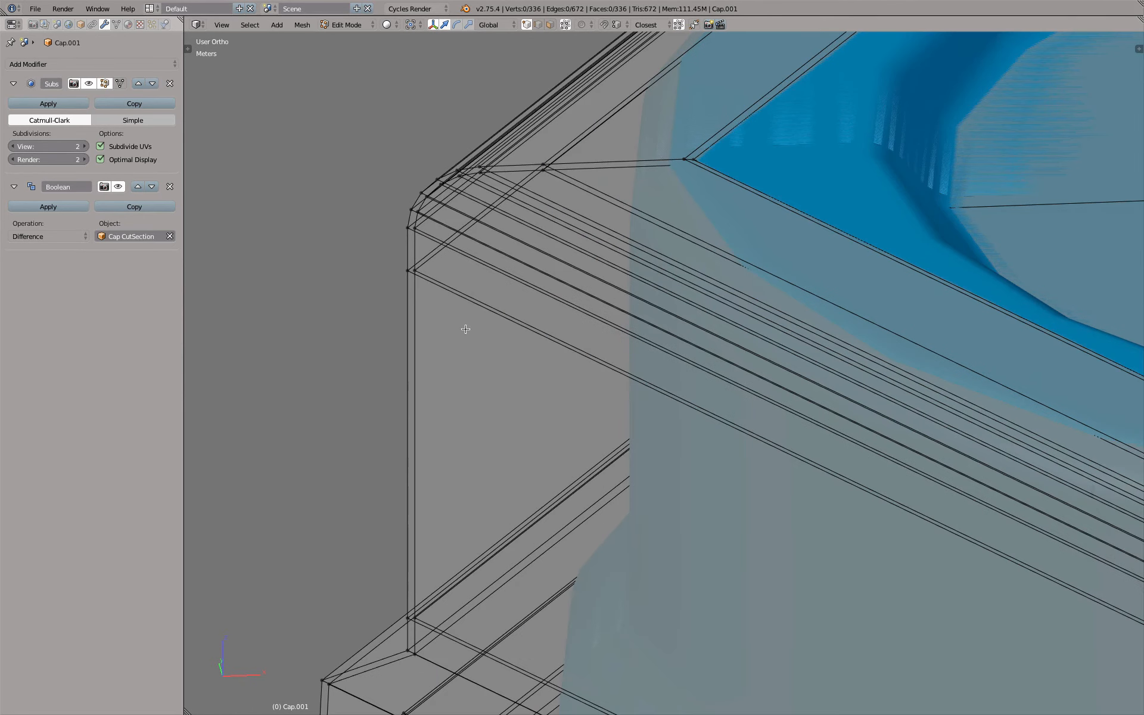
Select the outer wall's edge loop just below the duplicate cap's rounded top corner and delete its vertices
{"action": "key", "text": "2"}
{"action": "right_click", "coordinate": [459, 296]}
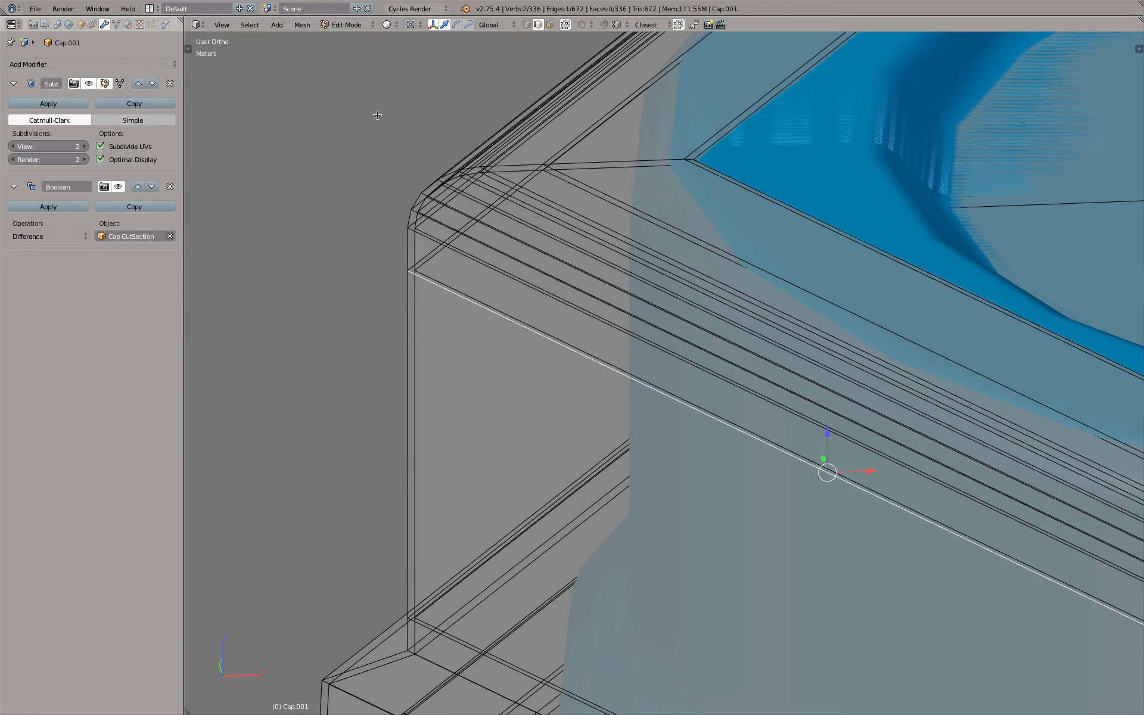
{"action": "left_click", "coordinate": [250, 26]}
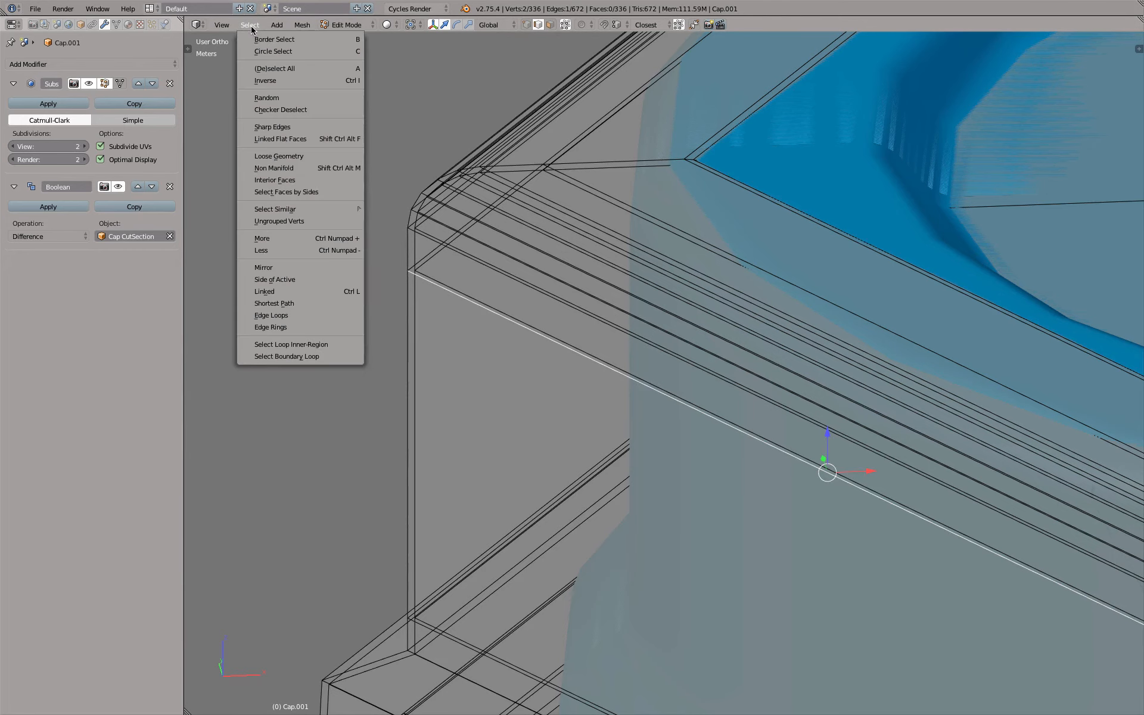
{"action": "left_click", "coordinate": [312, 311]}
{"action": "key", "text": "x"}
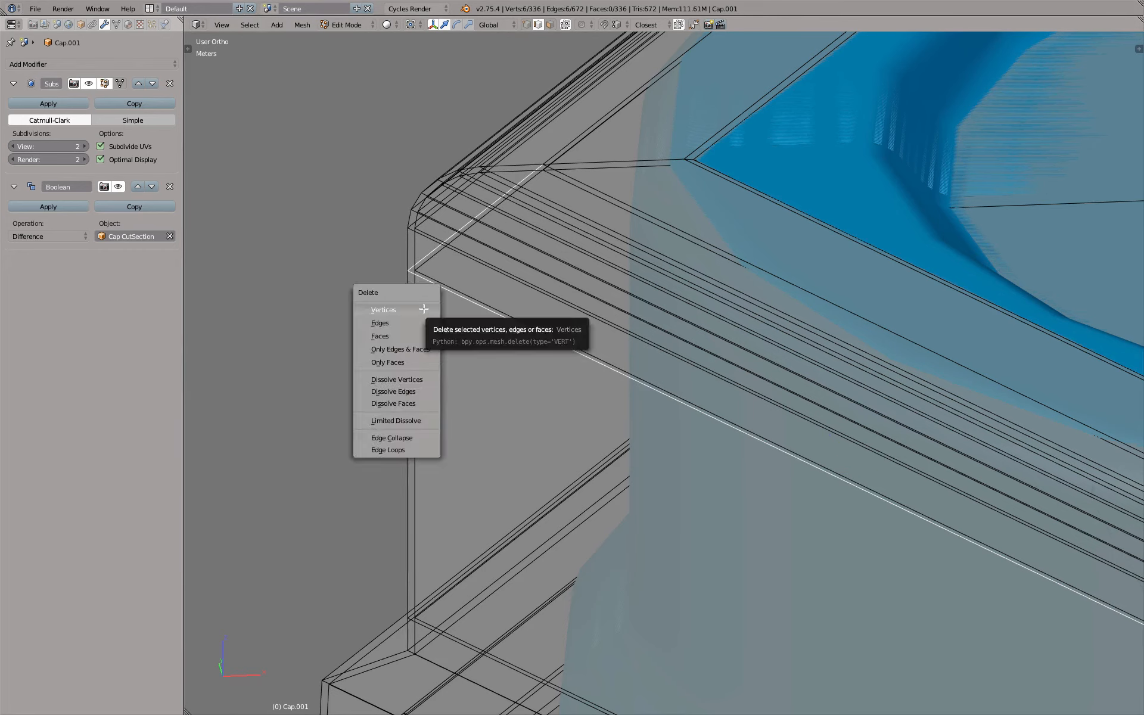
{"action": "left_click", "coordinate": [424, 309]}
Examine where the duplicate cap's outer and inner shells still connect, from the lower rim to the rounded top
{"action": "scroll", "coordinate": [422, 309], "scroll_direction": "down", "scroll_amount": 3}
{"action": "scroll", "coordinate": [398, 398], "scroll_direction": "up", "scroll_amount": 3}
{"action": "scroll", "coordinate": [399, 399], "scroll_direction": "up", "scroll_amount": 2}
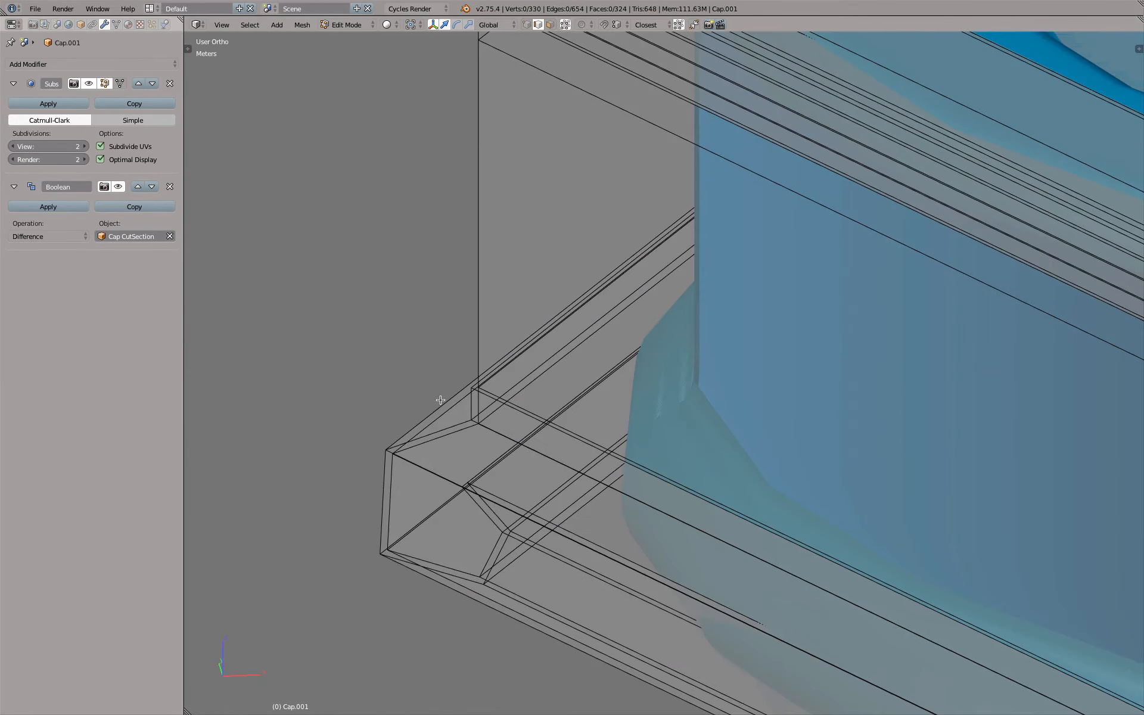
{"action": "scroll", "coordinate": [434, 396], "scroll_direction": "down", "scroll_amount": 5}
{"action": "key", "text": "KP_1"}
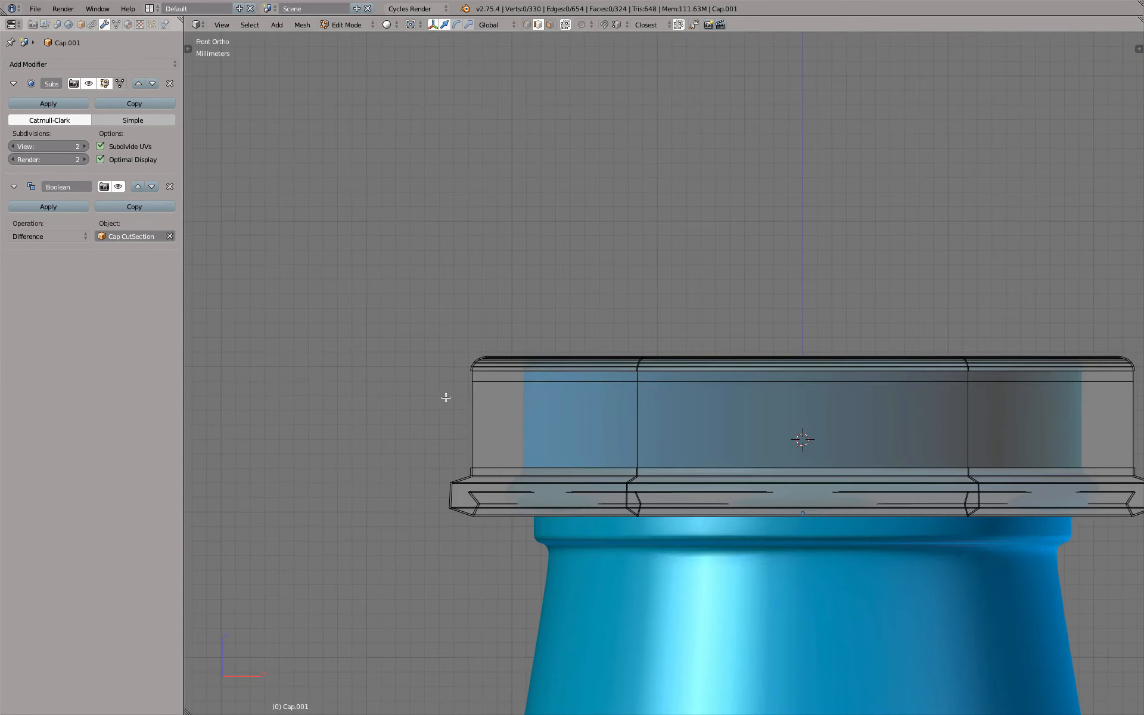
{"action": "scroll", "coordinate": [469, 370], "scroll_direction": "up", "scroll_amount": 6}
{"action": "middle_click_drag", "start_coordinate": [479, 361], "coordinate": [479, 369]}
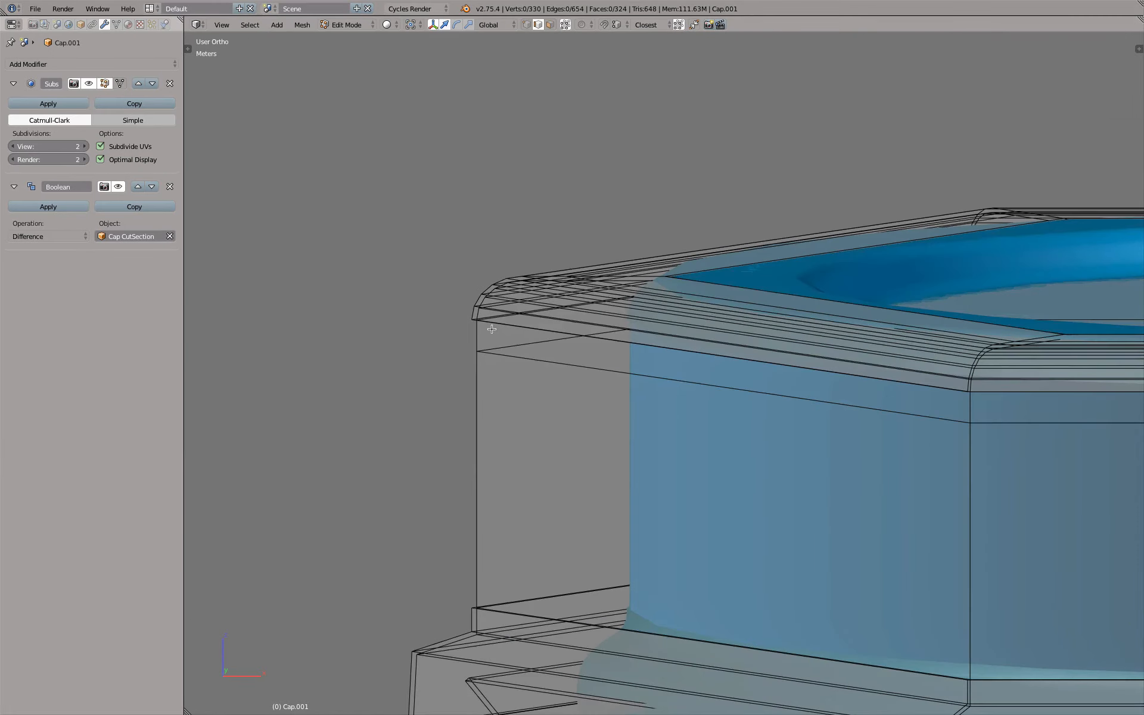
{"action": "right_click", "coordinate": [475, 299]}
{"action": "key", "text": "a"}
{"action": "key", "text": "a"}
{"action": "scroll", "coordinate": [477, 299], "scroll_direction": "down", "scroll_amount": 3}
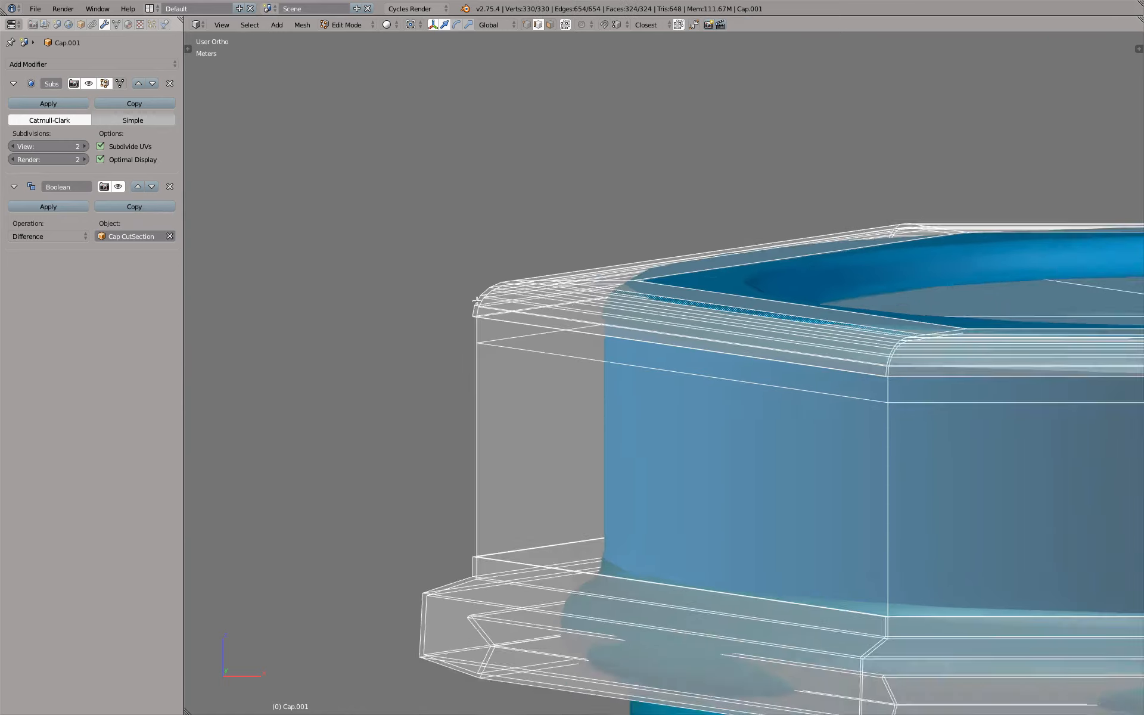
{"action": "middle_click_drag", "start_coordinate": [610, 285], "coordinate": [390, 315], "text": "shift"}
{"action": "middle_click_drag", "start_coordinate": [703, 285], "coordinate": [500, 349]}
Delete the short edges joining the outer and inner shells at the center of the duplicate cap's top
{"action": "scroll", "coordinate": [618, 427], "scroll_direction": "up", "scroll_amount": 6}
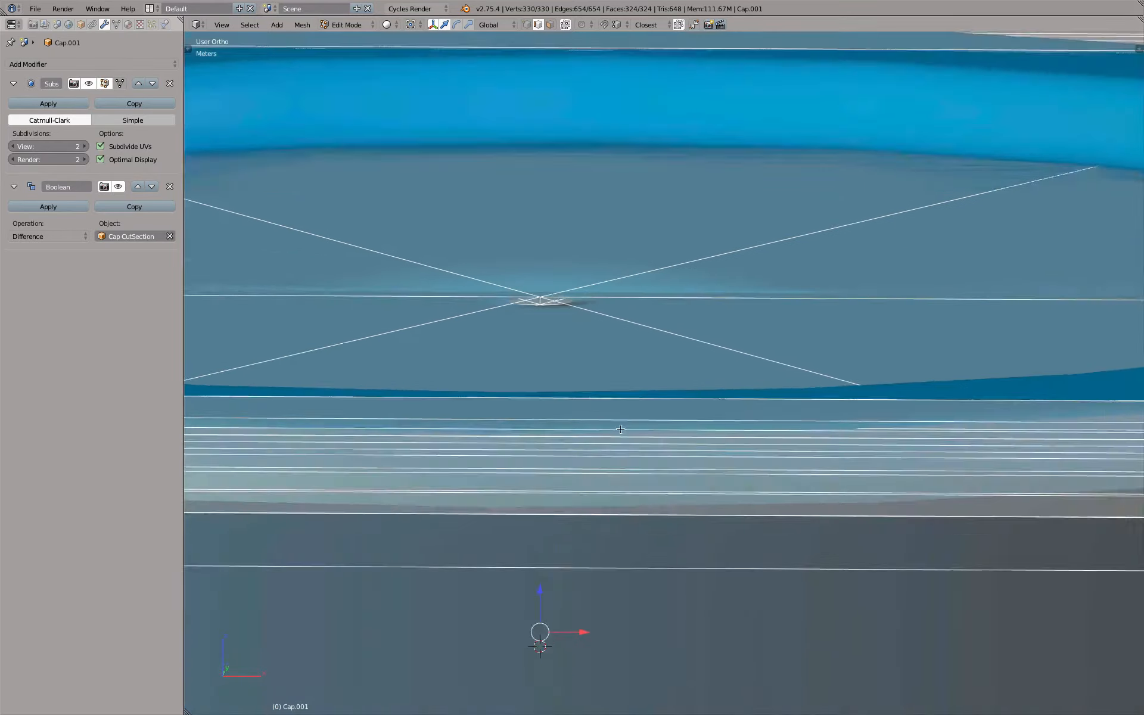
{"action": "scroll", "coordinate": [555, 295], "scroll_direction": "up", "scroll_amount": 6}
{"action": "key", "text": "z"}
{"action": "scroll", "coordinate": [533, 281], "scroll_direction": "up", "scroll_amount": 2}
{"action": "middle_click_drag", "start_coordinate": [533, 280], "coordinate": [581, 268], "text": "shift"}
{"action": "scroll", "coordinate": [501, 277], "scroll_direction": "up", "scroll_amount": 3}
{"action": "key", "text": "a"}
{"action": "key", "text": "b"}
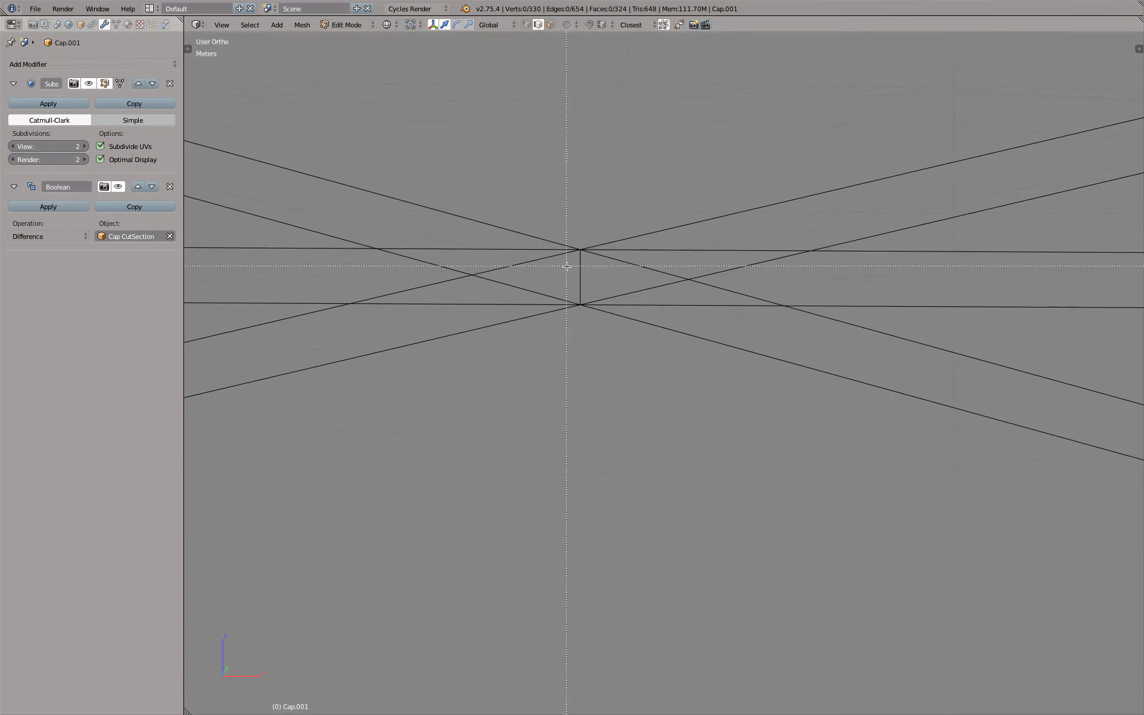
{"action": "left_click_drag", "start_coordinate": [567, 267], "coordinate": [594, 277]}
{"action": "key", "text": "x"}
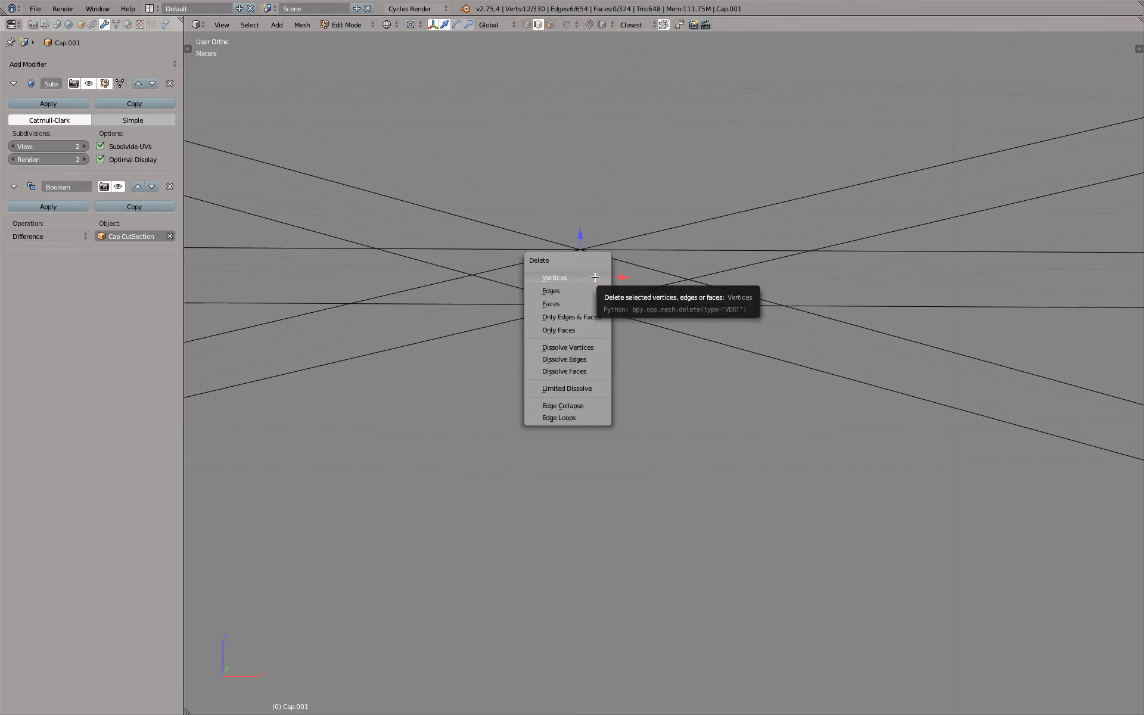
{"action": "left_click", "coordinate": [589, 292]}
Select the linked outer shell piece of the cap's rounded top, move it up clear of the cap and delete its vertices
{"action": "scroll", "coordinate": [589, 292], "scroll_direction": "down", "scroll_amount": 16}
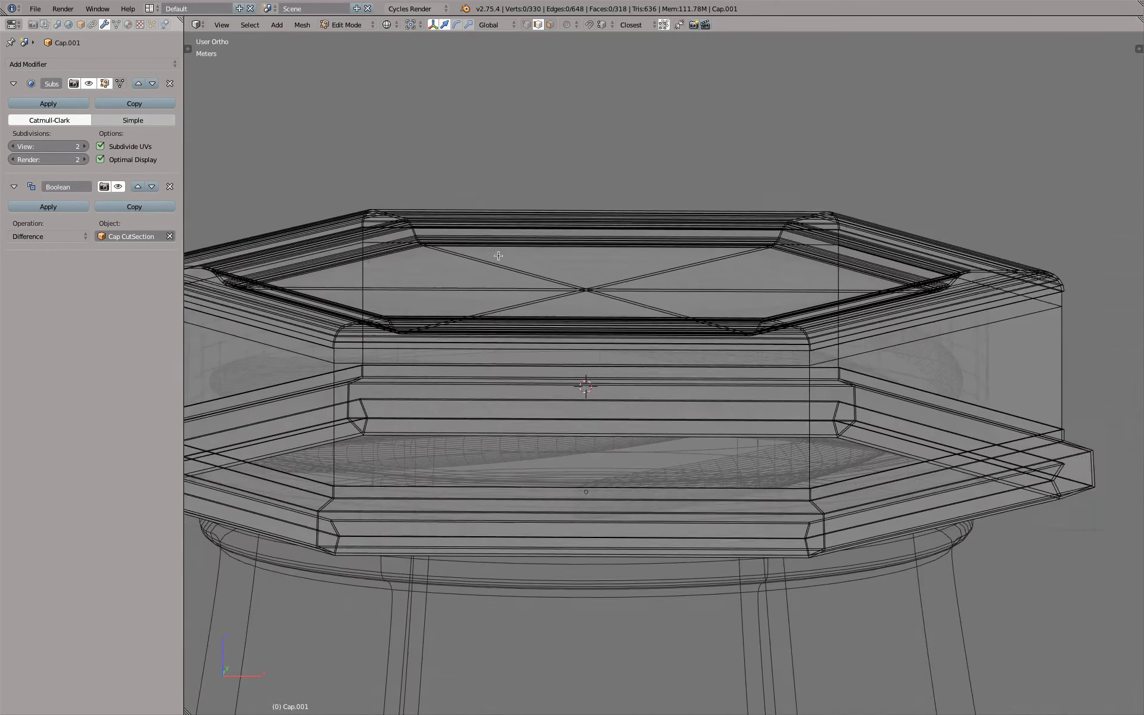
{"action": "middle_click_drag", "start_coordinate": [498, 255], "coordinate": [845, 236], "text": "shift"}
{"action": "scroll", "coordinate": [527, 263], "scroll_direction": "up", "scroll_amount": 6}
{"action": "right_click", "coordinate": [322, 263]}
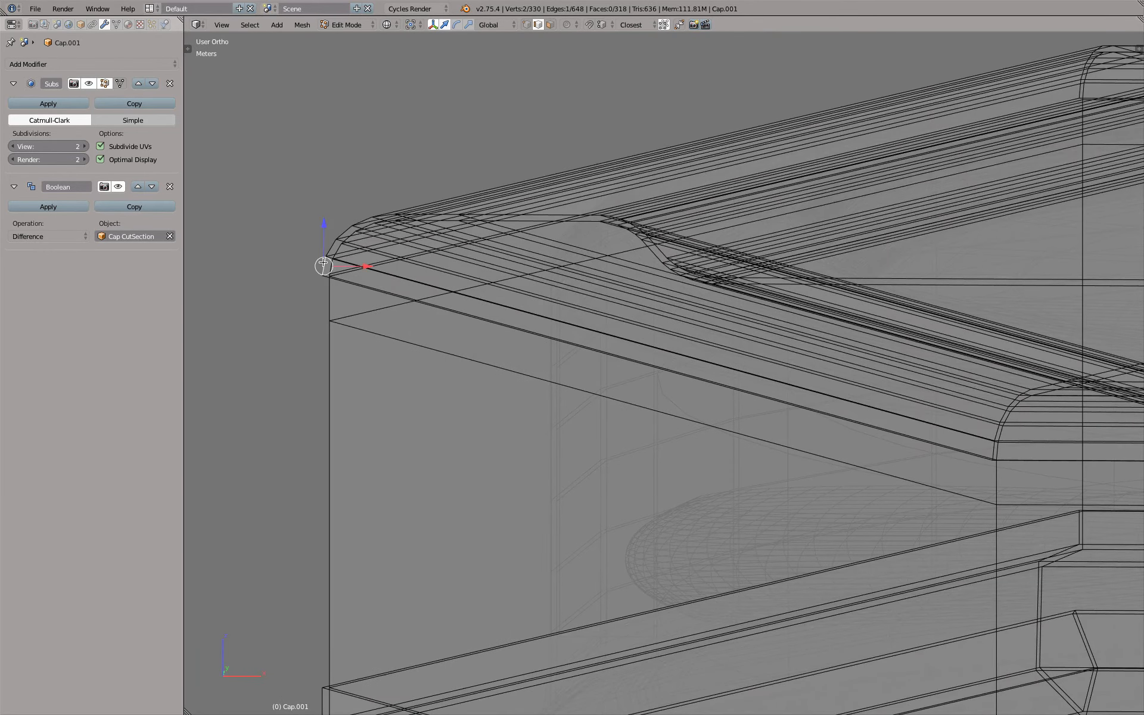
{"action": "key", "text": "ctrl+l"}
{"action": "scroll", "coordinate": [417, 263], "scroll_direction": "down", "scroll_amount": 6}
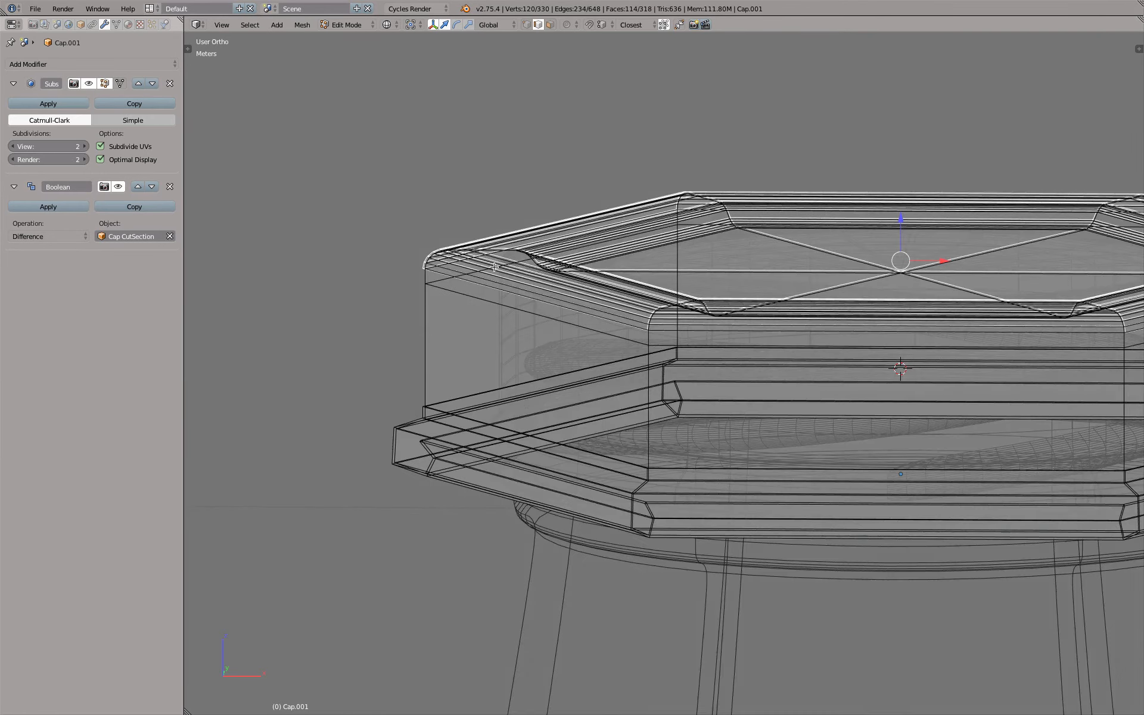
{"action": "key", "text": "z"}
{"action": "left_click_drag", "start_coordinate": [901, 218], "coordinate": [867, 73]}
{"action": "key", "text": "z"}
{"action": "middle_click_drag", "start_coordinate": [783, 162], "coordinate": [709, 258], "text": "shift"}
{"action": "key", "text": "z"}
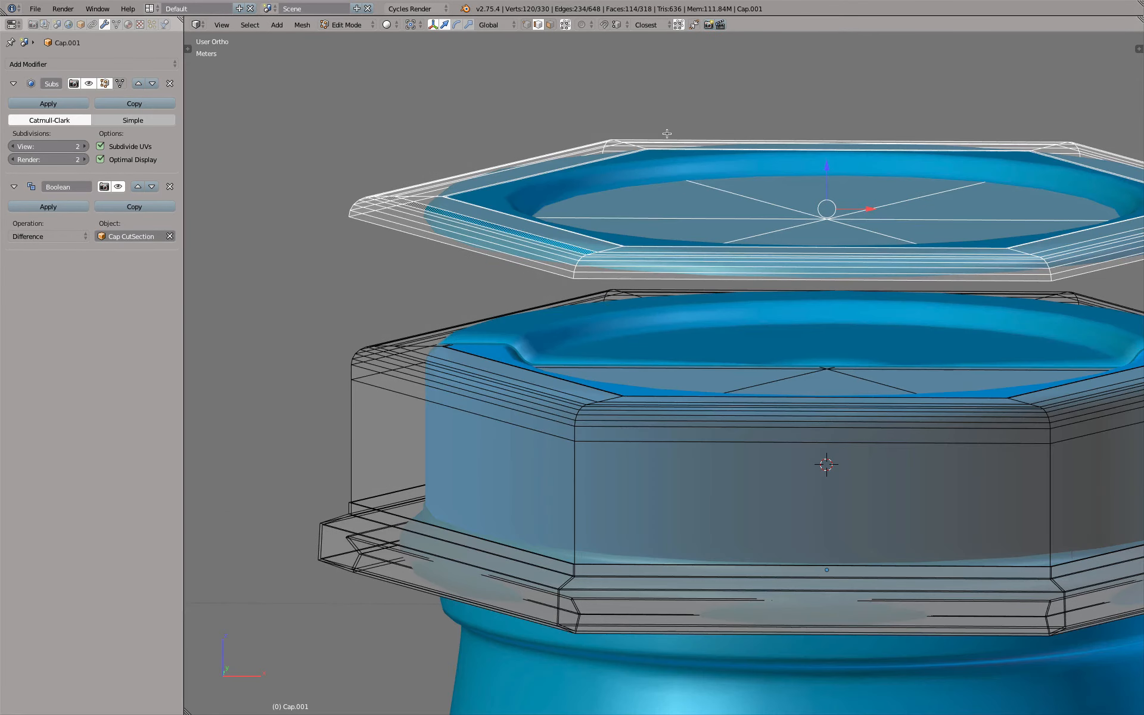
{"action": "key", "text": "x"}
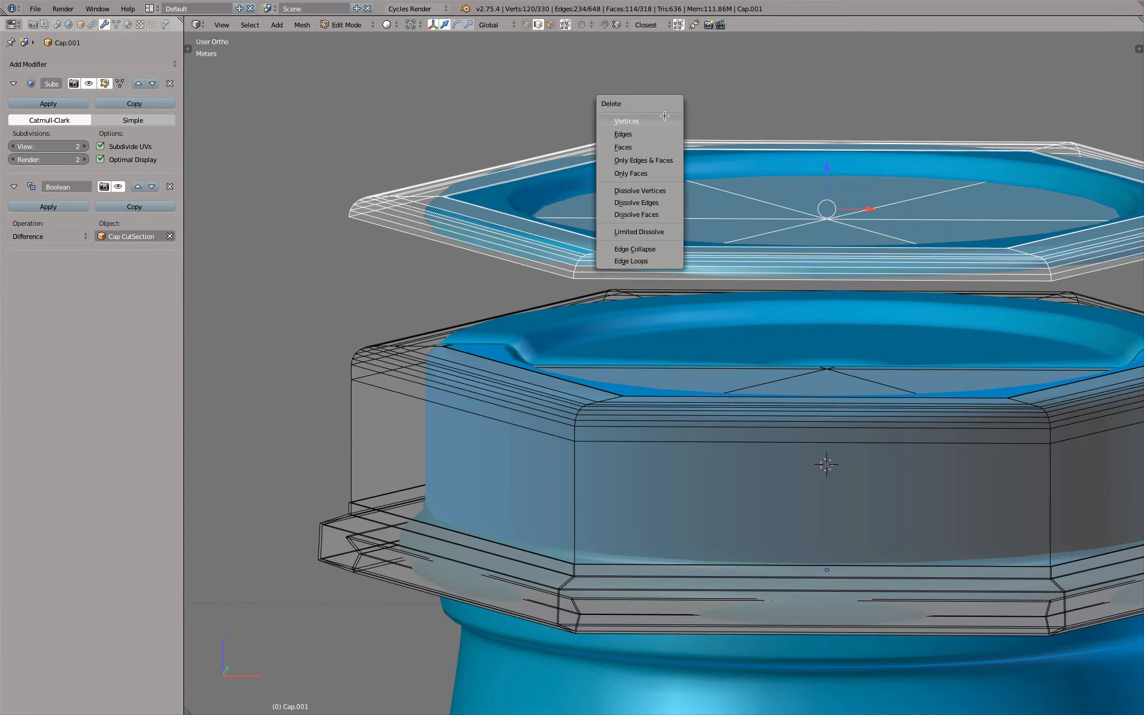
{"action": "left_click", "coordinate": [664, 117]}
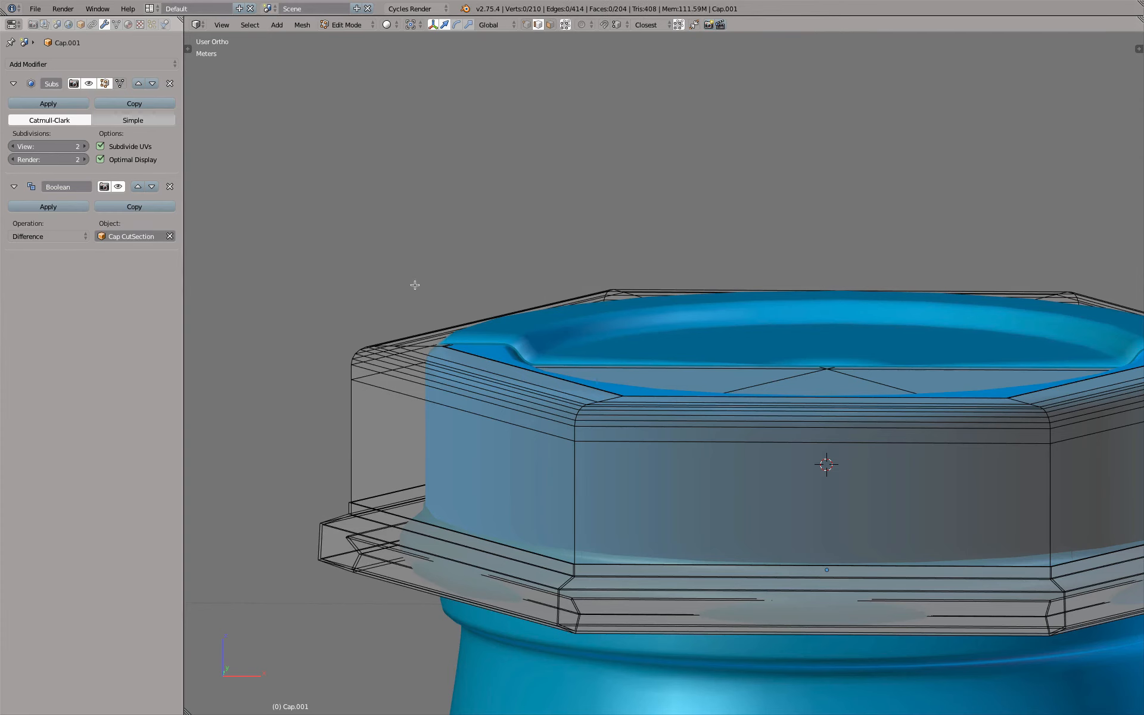
Select the outer shell's two edge loops at the step just above the lower flange and delete their vertices
{"action": "scroll", "coordinate": [368, 435], "scroll_direction": "up", "scroll_amount": 5}
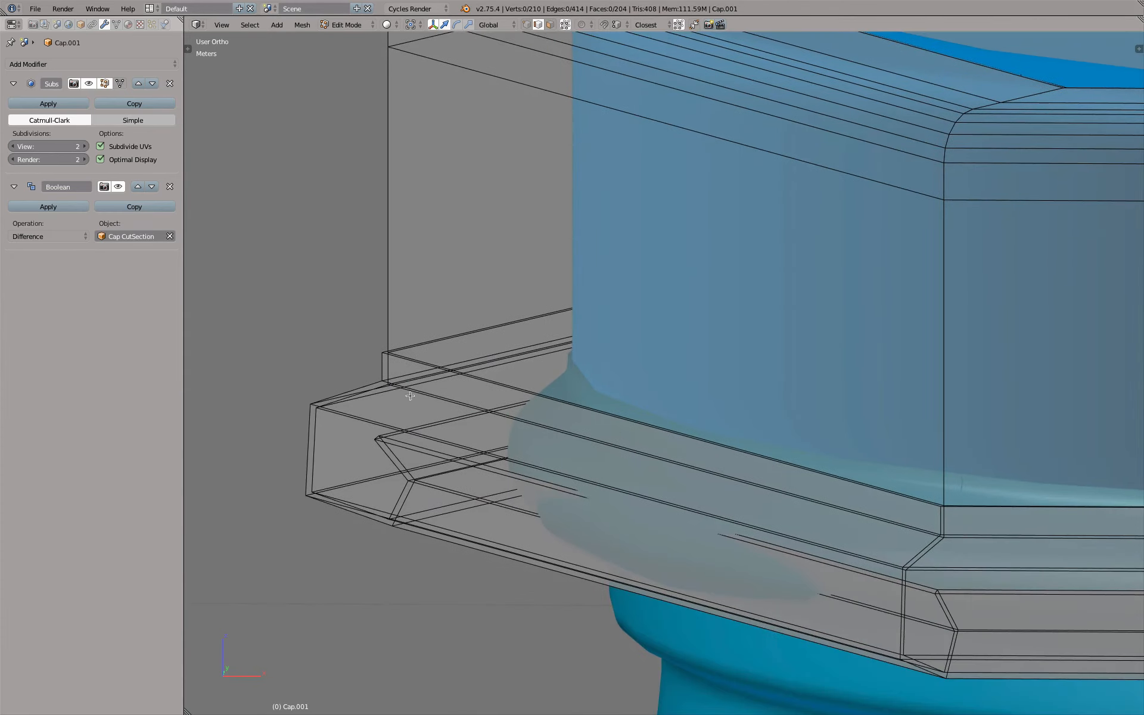
{"action": "scroll", "coordinate": [402, 386], "scroll_direction": "up", "scroll_amount": 3}
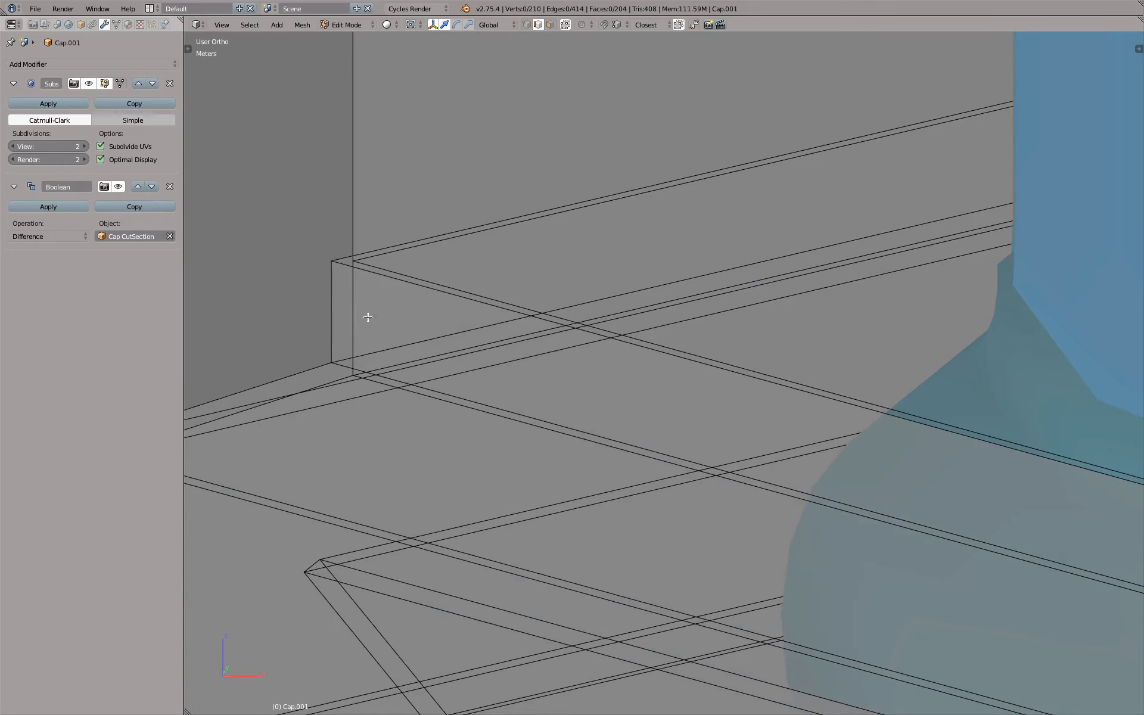
{"action": "right_click", "coordinate": [379, 285], "text": "alt"}
{"action": "right_click", "coordinate": [443, 394], "text": "alt+shift"}
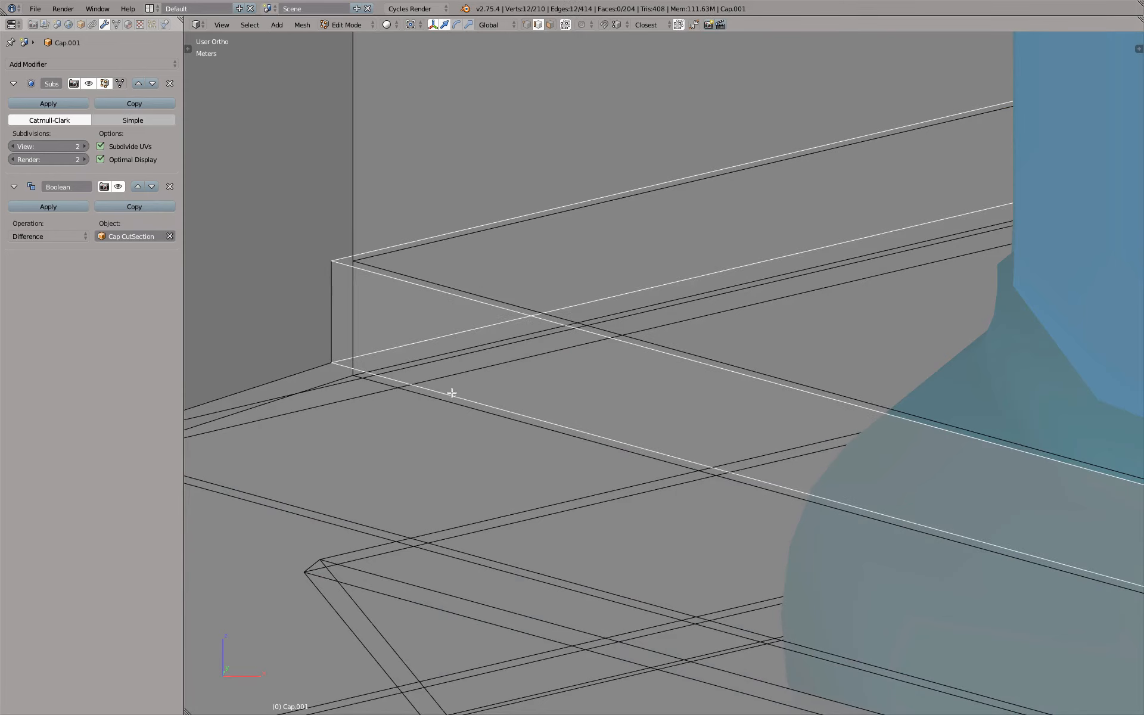
{"action": "key", "text": "x"}
{"action": "left_click", "coordinate": [440, 306]}
{"action": "scroll", "coordinate": [439, 306], "scroll_direction": "down", "scroll_amount": 5}
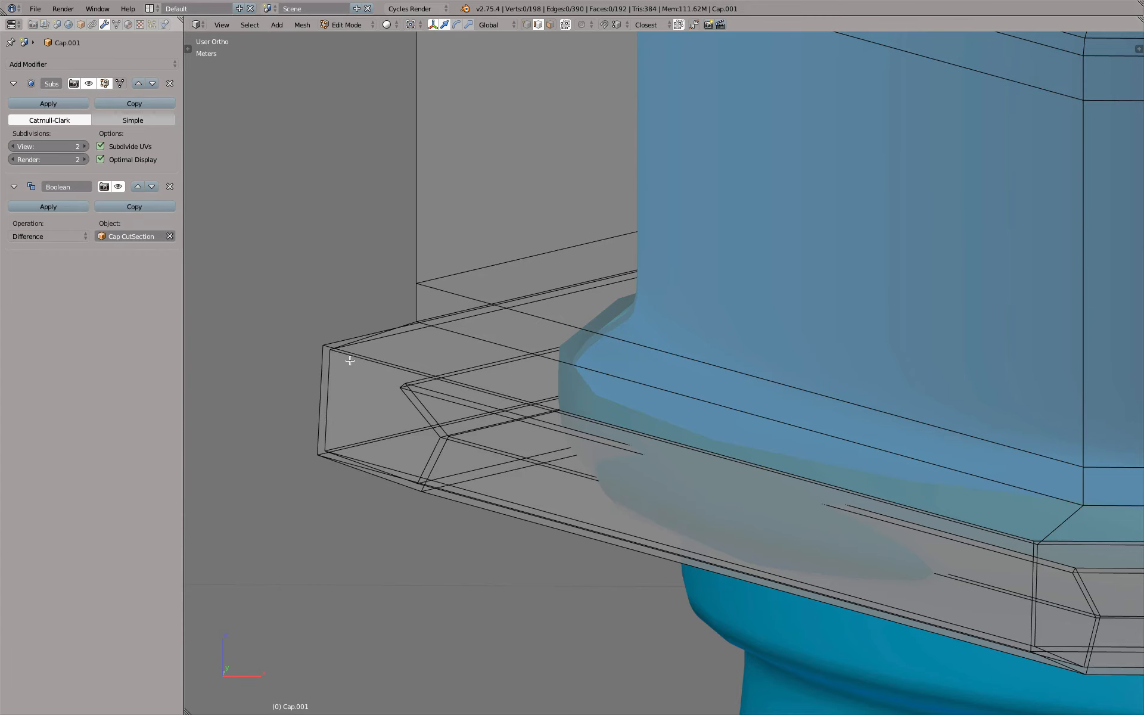
Try to select the edge loop joining the remaining cap wall to the upper corner of the lower flange
{"action": "right_click", "coordinate": [350, 356], "text": "alt"}
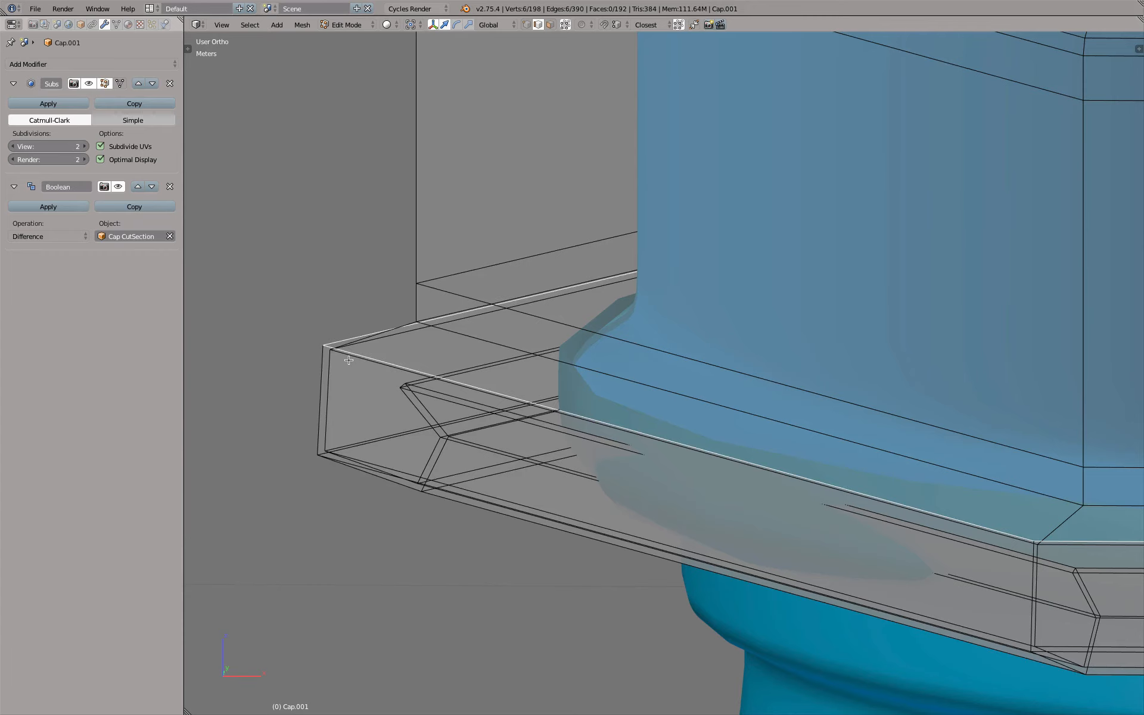
{"action": "scroll", "coordinate": [359, 360], "scroll_direction": "up", "scroll_amount": 4}
{"action": "right_click", "coordinate": [371, 332], "text": "alt"}
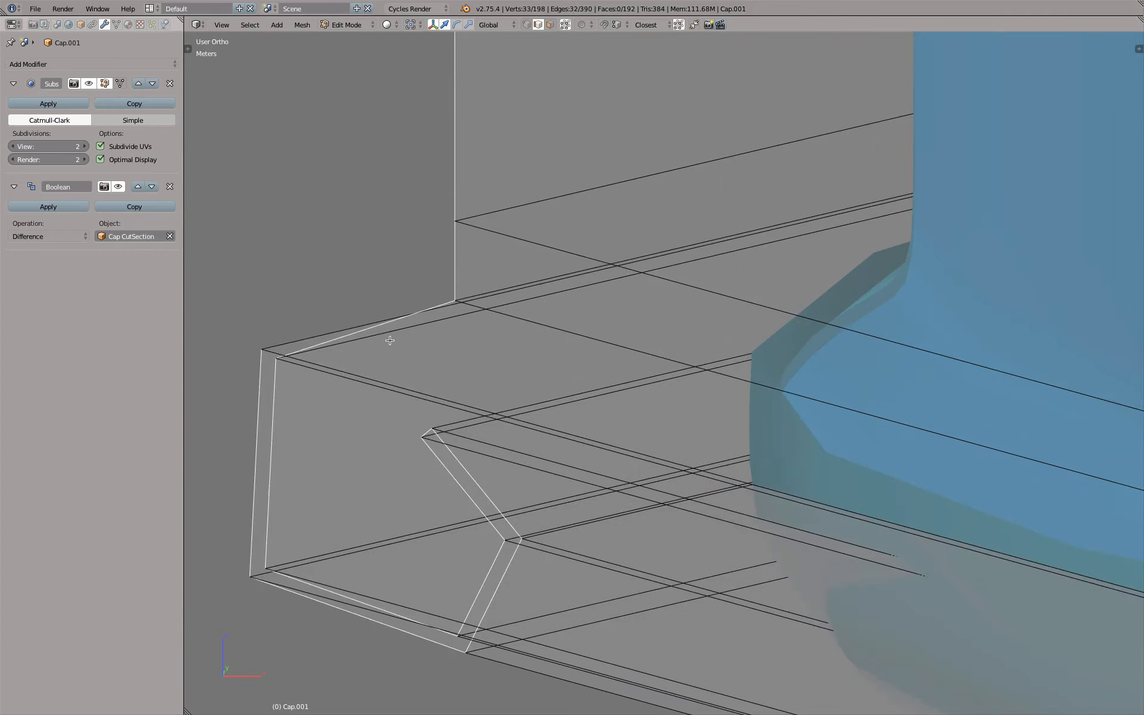
{"action": "key", "text": "z"}
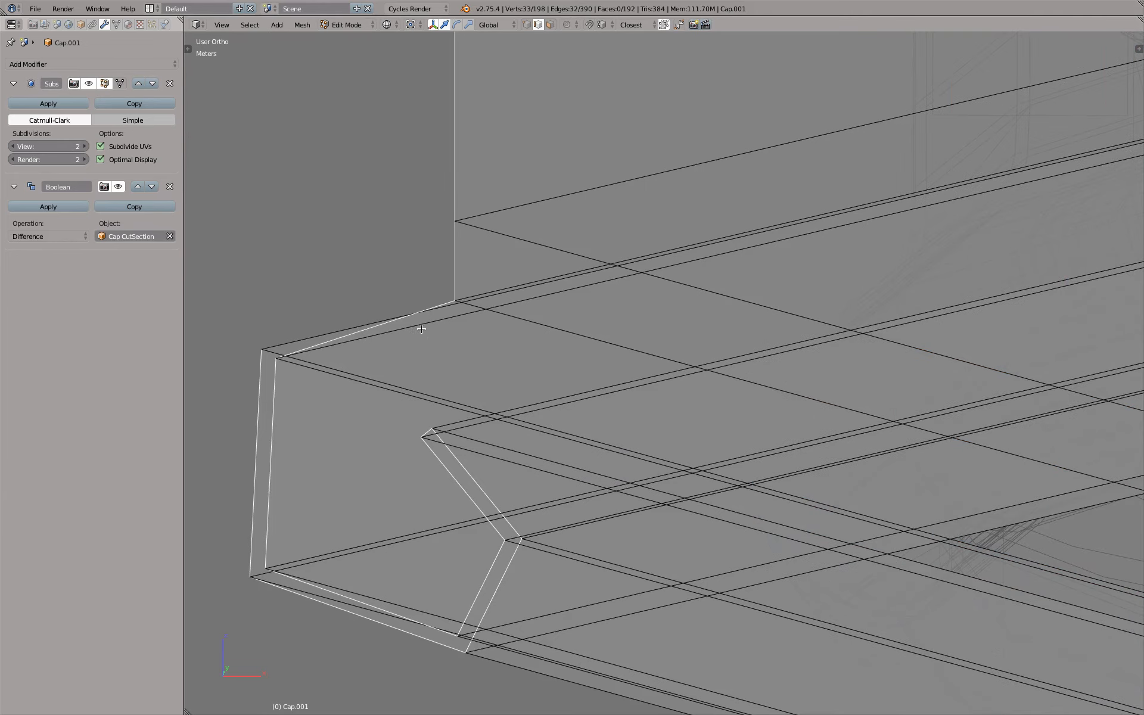
{"action": "right_click", "coordinate": [422, 327], "text": "alt"}
{"action": "key", "text": "z"}
{"action": "scroll", "coordinate": [422, 326], "scroll_direction": "down", "scroll_amount": 3}
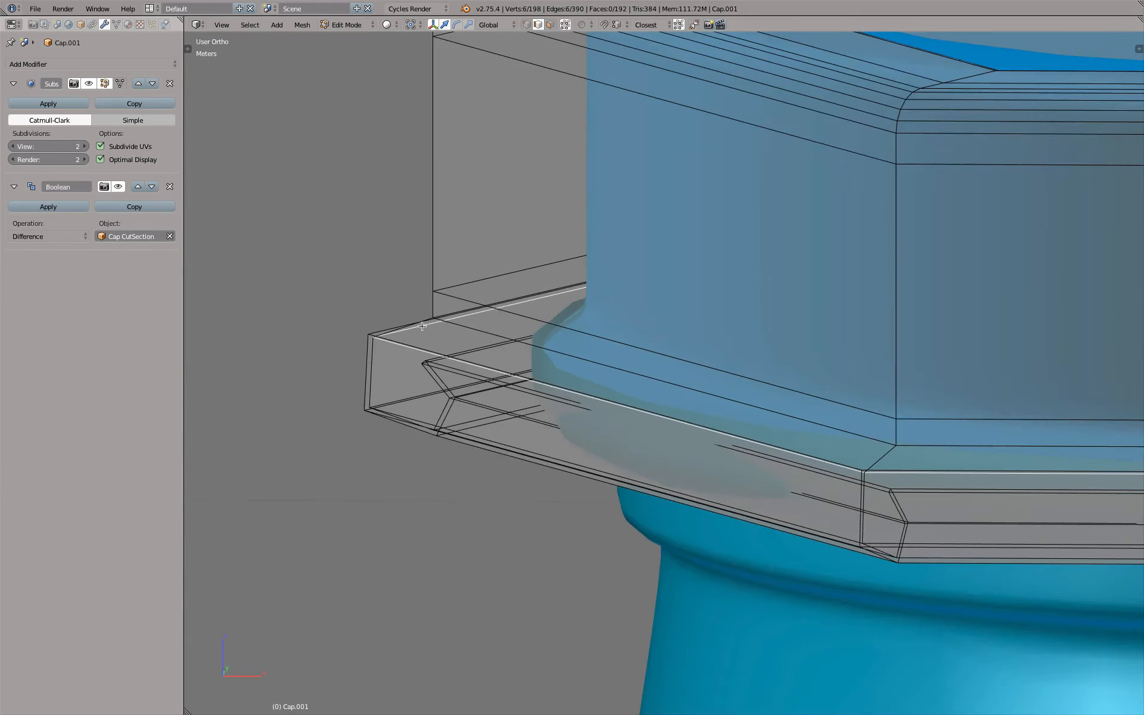
{"action": "right_click", "coordinate": [417, 334], "text": "alt"}
{"action": "right_click", "coordinate": [411, 343], "text": "alt"}
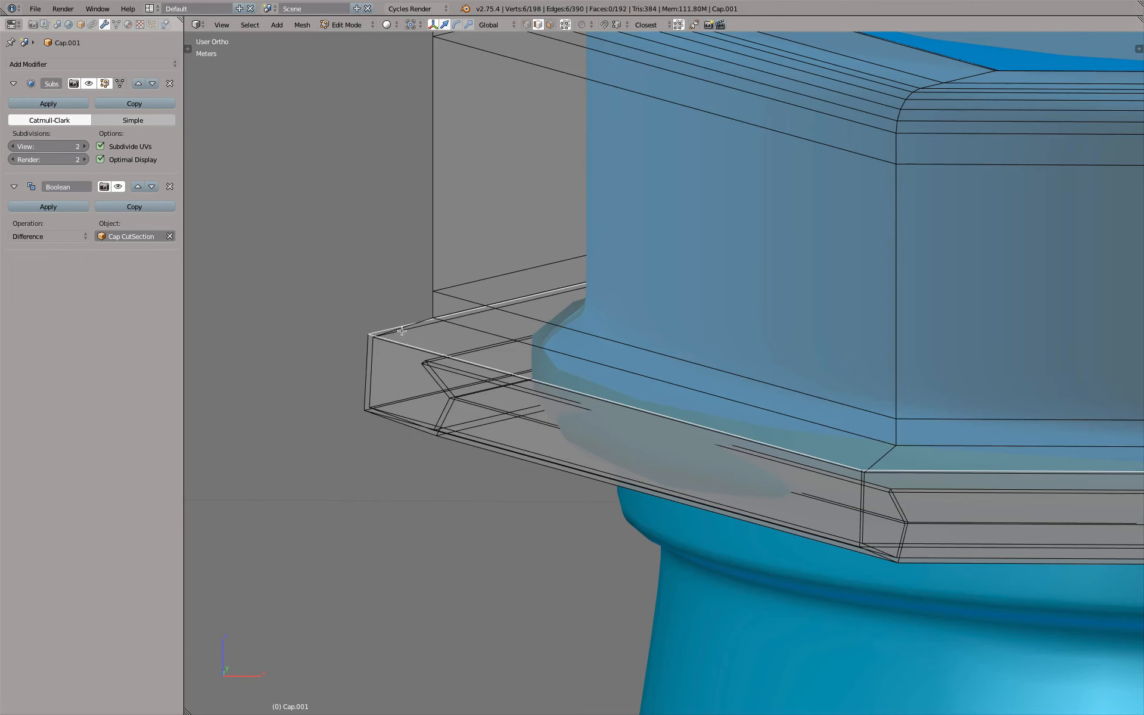
{"action": "right_click", "coordinate": [430, 313], "text": "alt"}
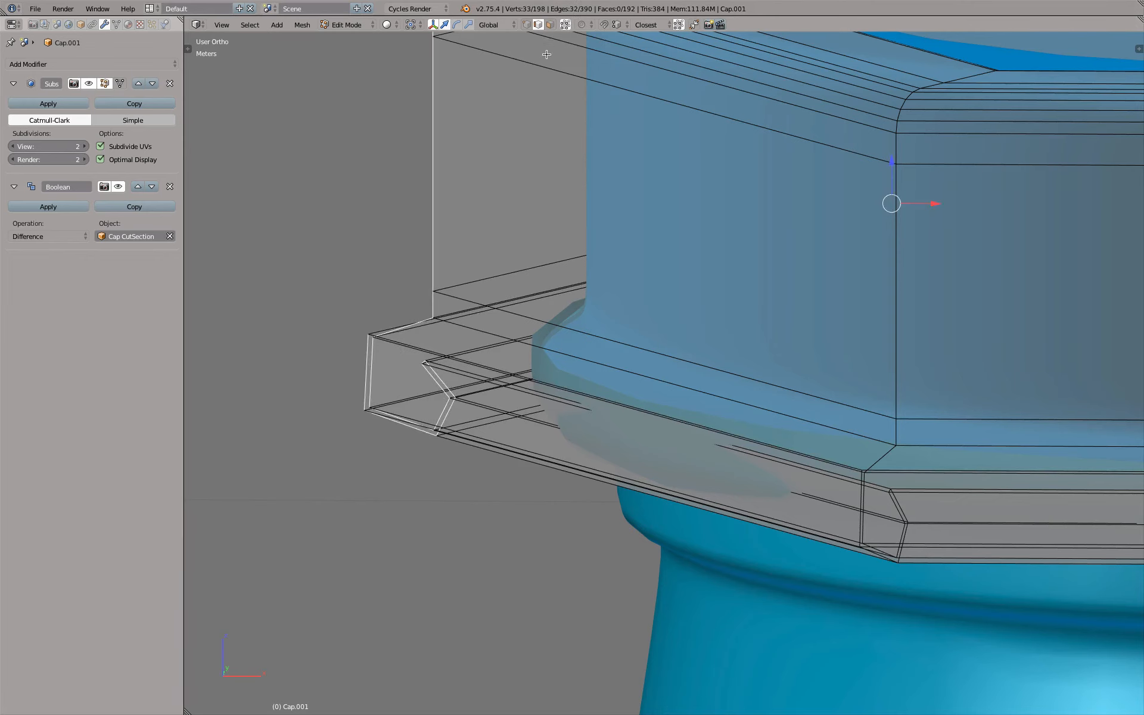
Allow selection of hidden geometry and delete the vertices of the edge loop joining the cap wall to the lower flange's upper corner
{"action": "left_click", "coordinate": [566, 24]}
{"action": "scroll", "coordinate": [392, 396], "scroll_direction": "up", "scroll_amount": 4}
{"action": "right_click", "coordinate": [410, 249], "text": "alt"}
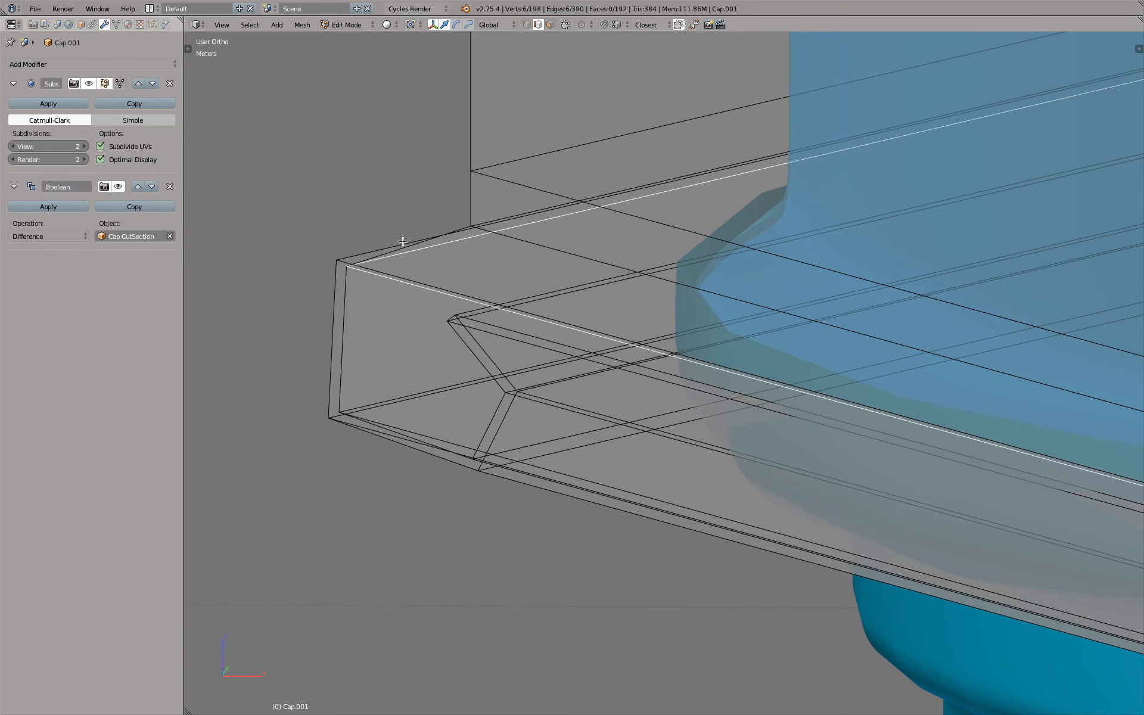
{"action": "right_click", "coordinate": [481, 329], "text": "alt"}
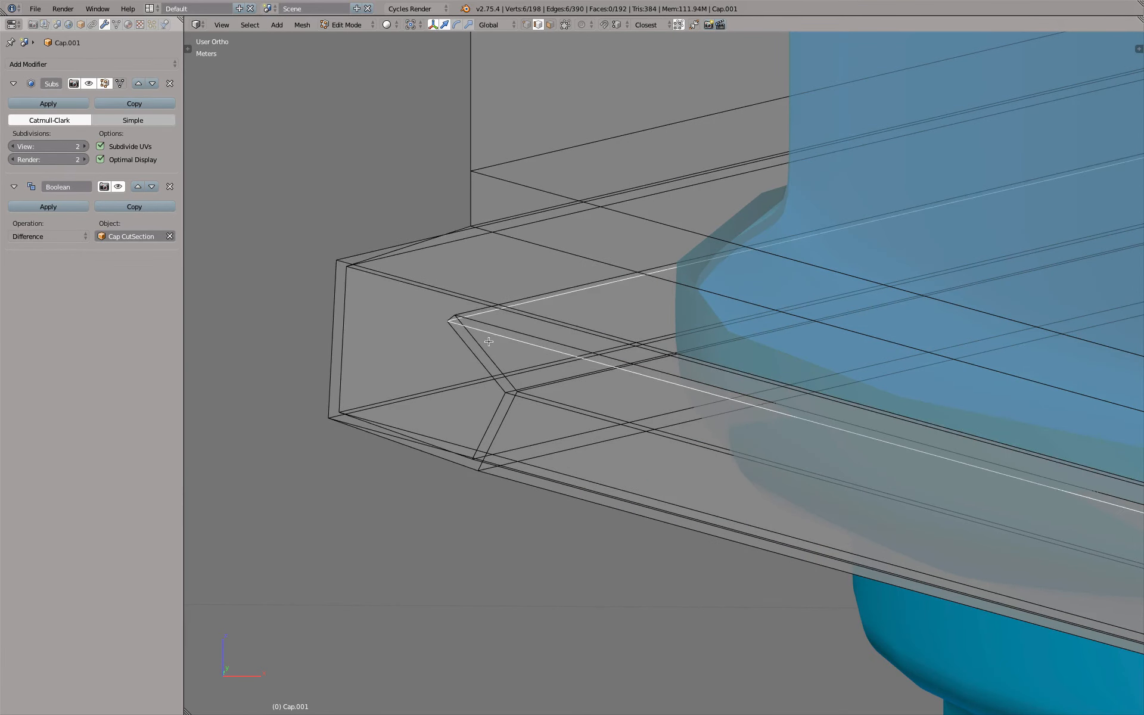
{"action": "left_click", "coordinate": [565, 25]}
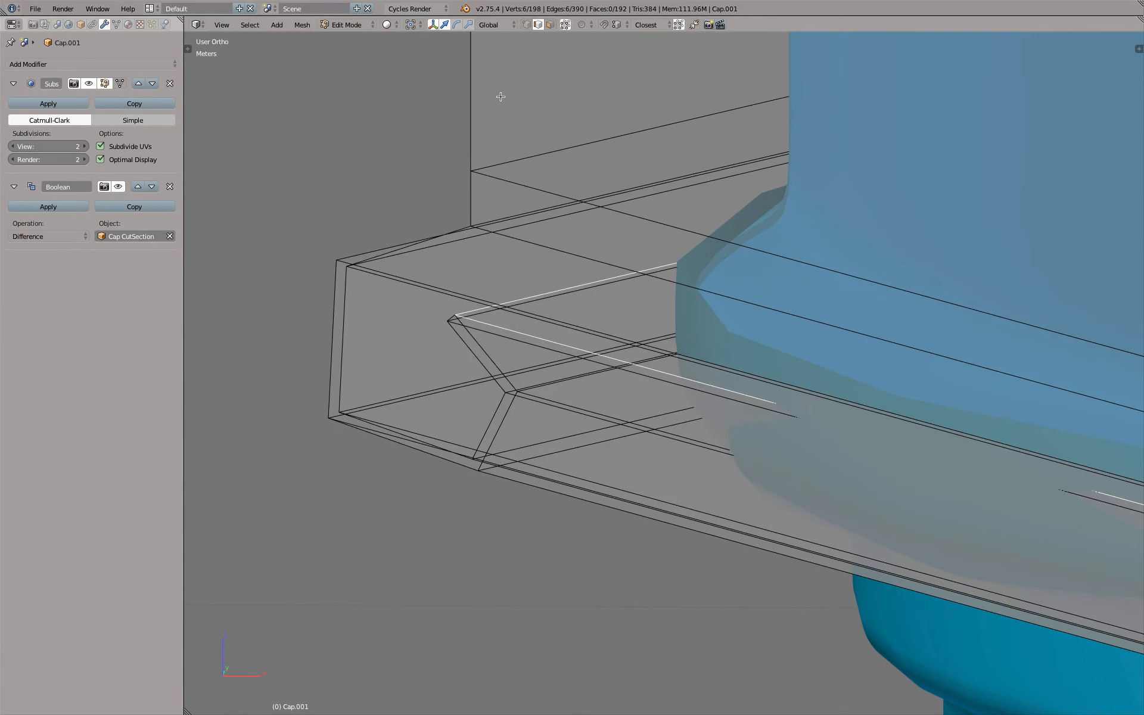
{"action": "left_click", "coordinate": [564, 25]}
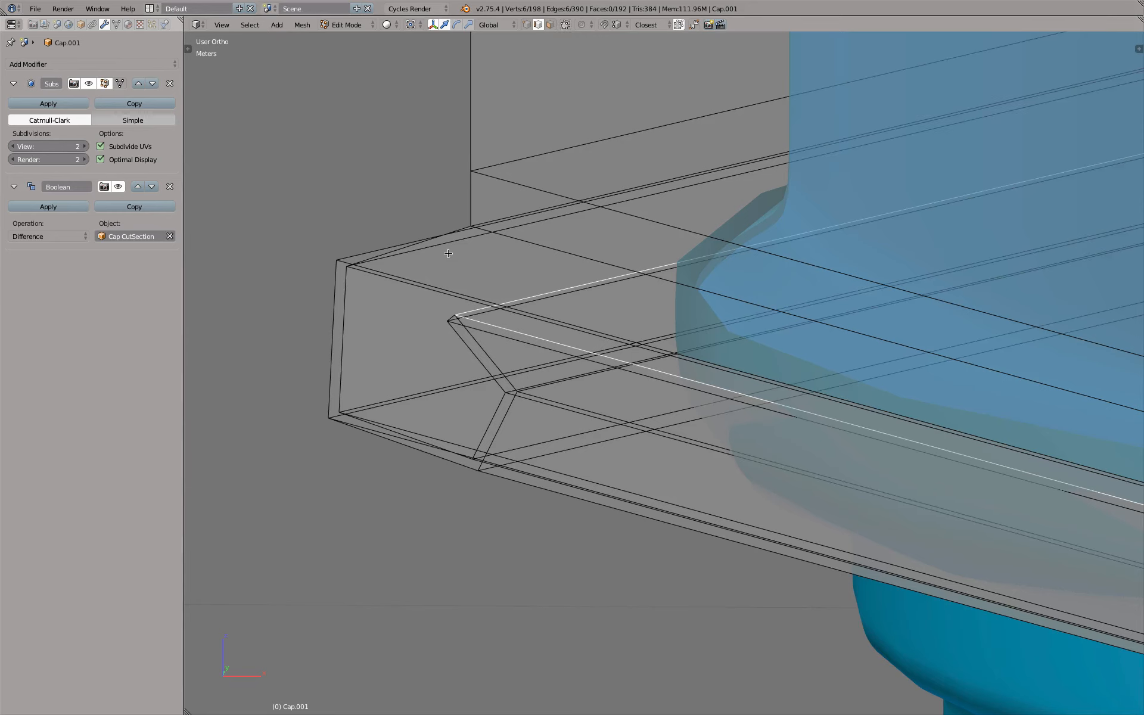
{"action": "key", "text": "x"}
{"action": "left_click", "coordinate": [467, 275]}
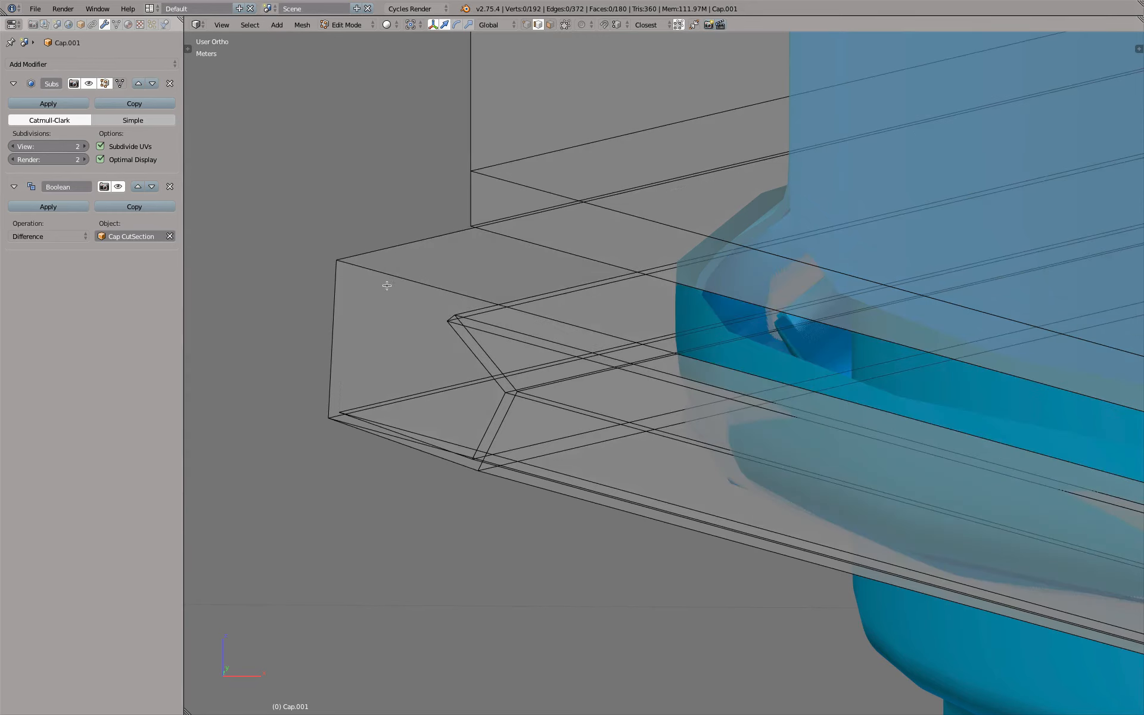
Select the linked lower flange piece, move it down along Z clear of the cap wall and delete its vertices
{"action": "scroll", "coordinate": [454, 316], "scroll_direction": "down", "scroll_amount": 5}
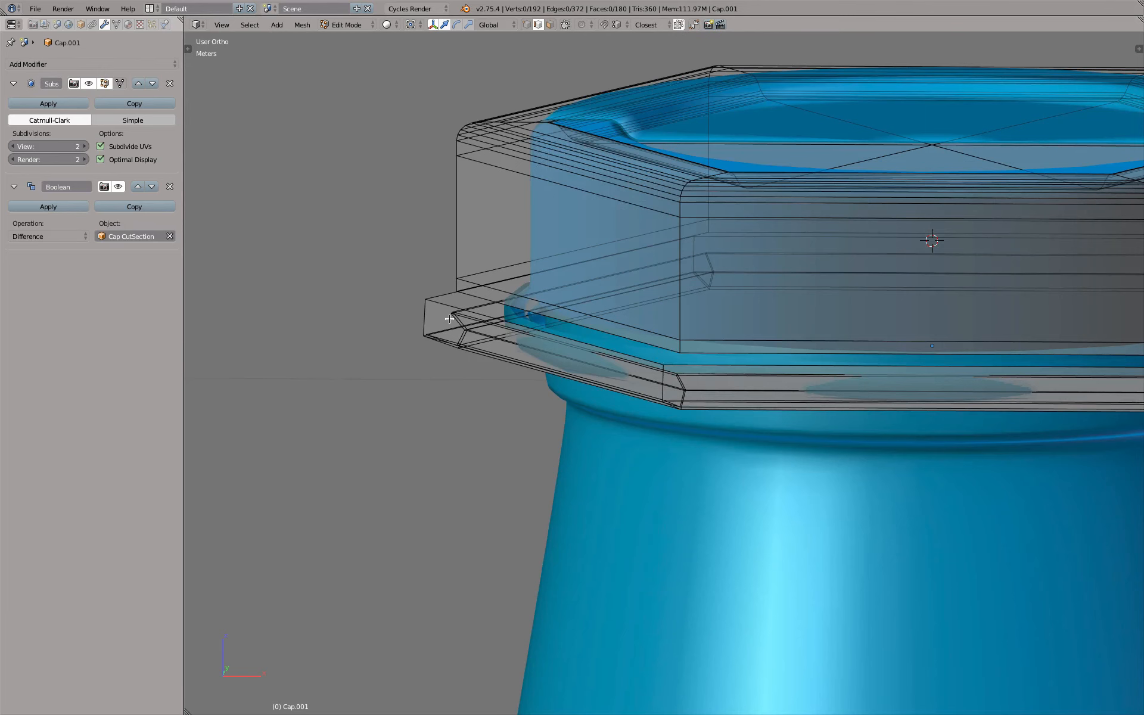
{"action": "key", "text": "l"}
{"action": "key", "text": "g"}
{"action": "key", "text": "z"}
{"action": "left_click", "coordinate": [410, 344]}
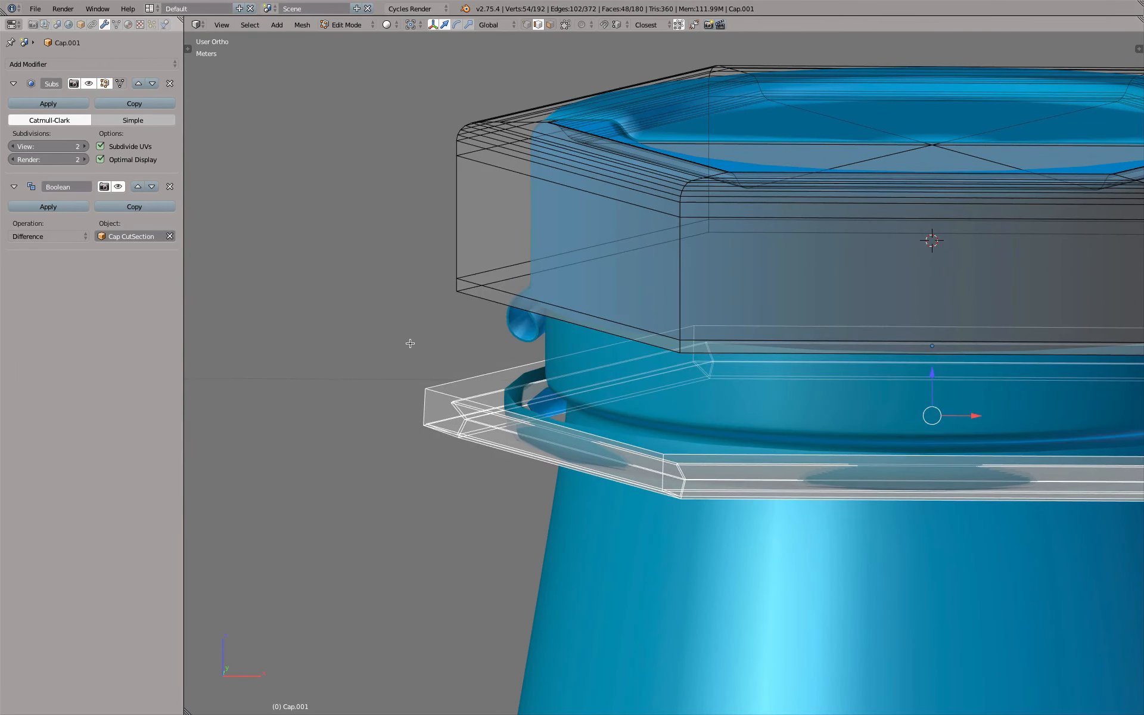
{"action": "key", "text": "z"}
{"action": "key", "text": "x"}
{"action": "left_click", "coordinate": [410, 343]}
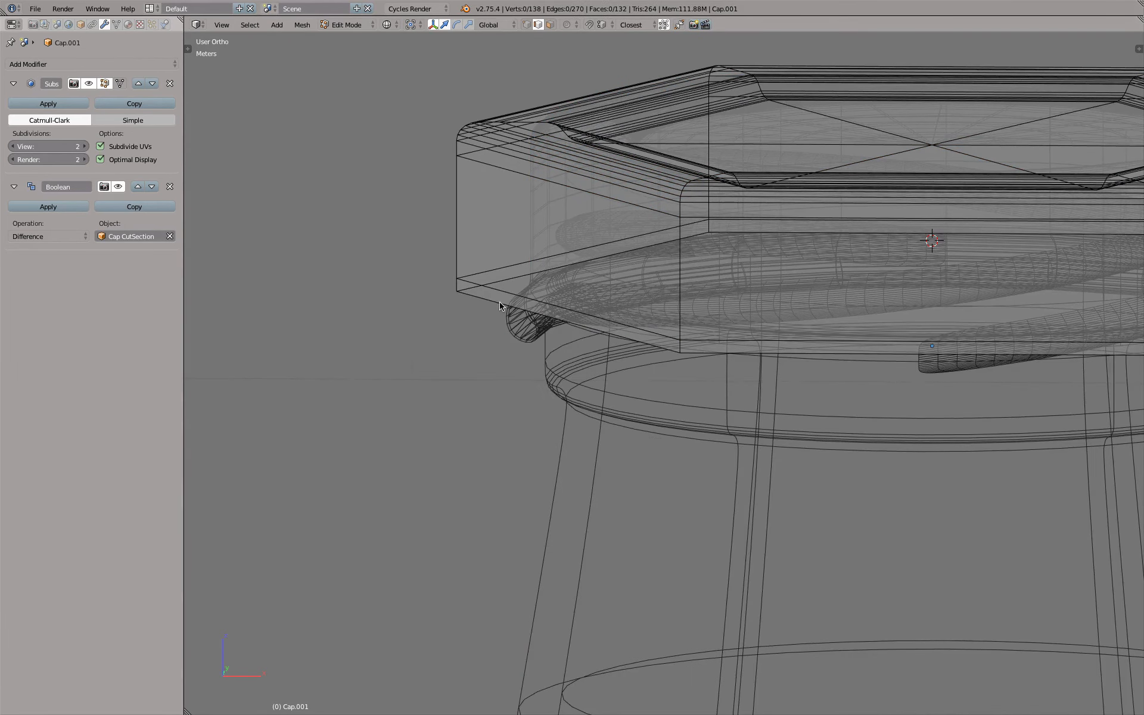
Return to object mode in front view and remove the Boolean modifier from the duplicate cap
{"action": "key", "text": "Tab"}
{"action": "key", "text": "KP_1"}
{"action": "key", "text": "z"}
{"action": "scroll", "coordinate": [547, 234], "scroll_direction": "up", "scroll_amount": 2}
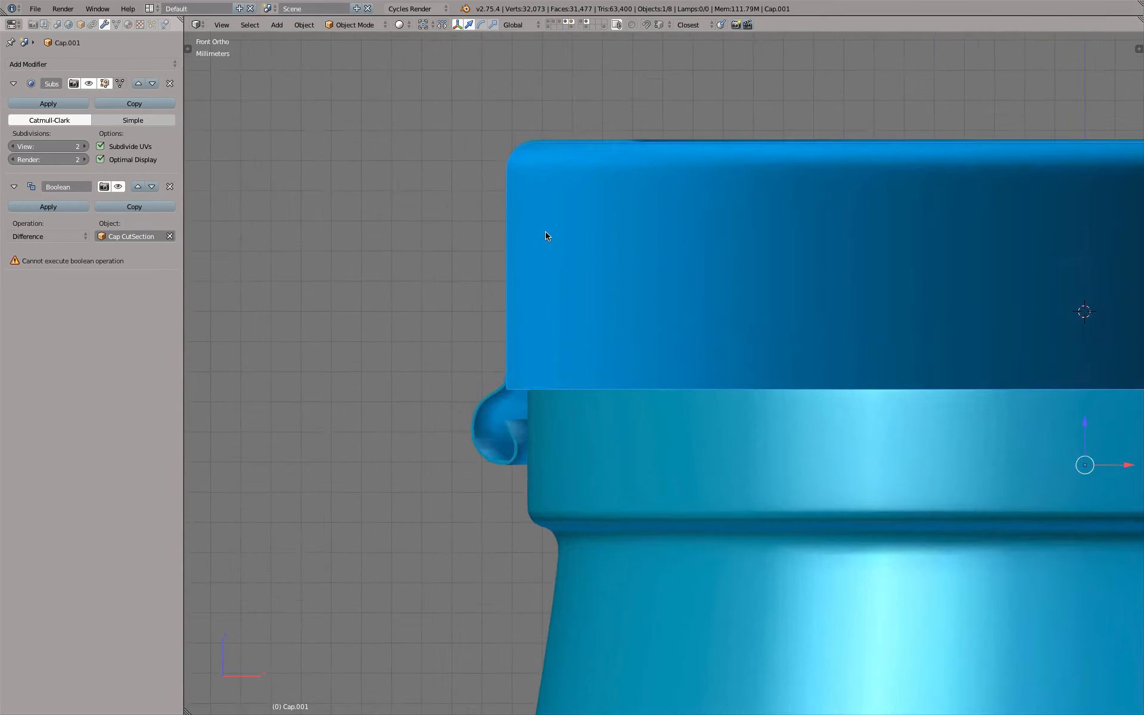
{"action": "scroll", "coordinate": [547, 234], "scroll_direction": "down", "scroll_amount": 4}
{"action": "left_click", "coordinate": [170, 187]}
Examine the remaining shell against the original cap and thread in wireframe and solid shading
{"action": "key", "text": "z"}
{"action": "scroll", "coordinate": [613, 251], "scroll_direction": "up", "scroll_amount": 2}
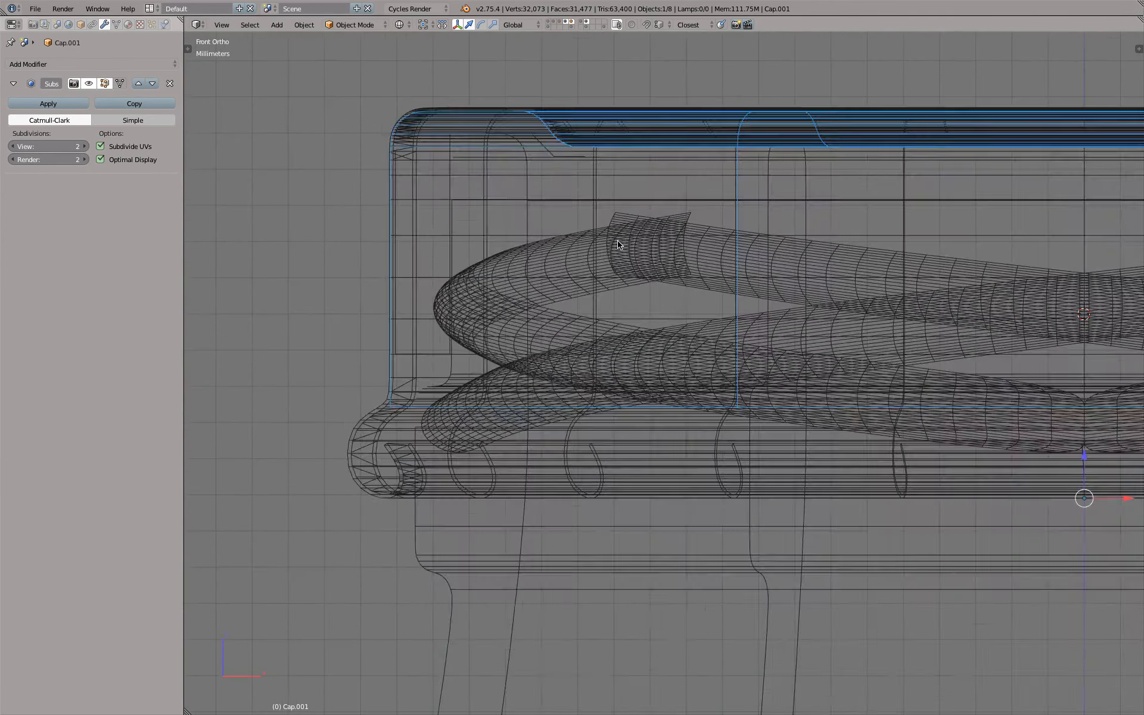
{"action": "scroll", "coordinate": [612, 252], "scroll_direction": "down", "scroll_amount": 2}
{"action": "scroll", "coordinate": [562, 225], "scroll_direction": "up", "scroll_amount": 2}
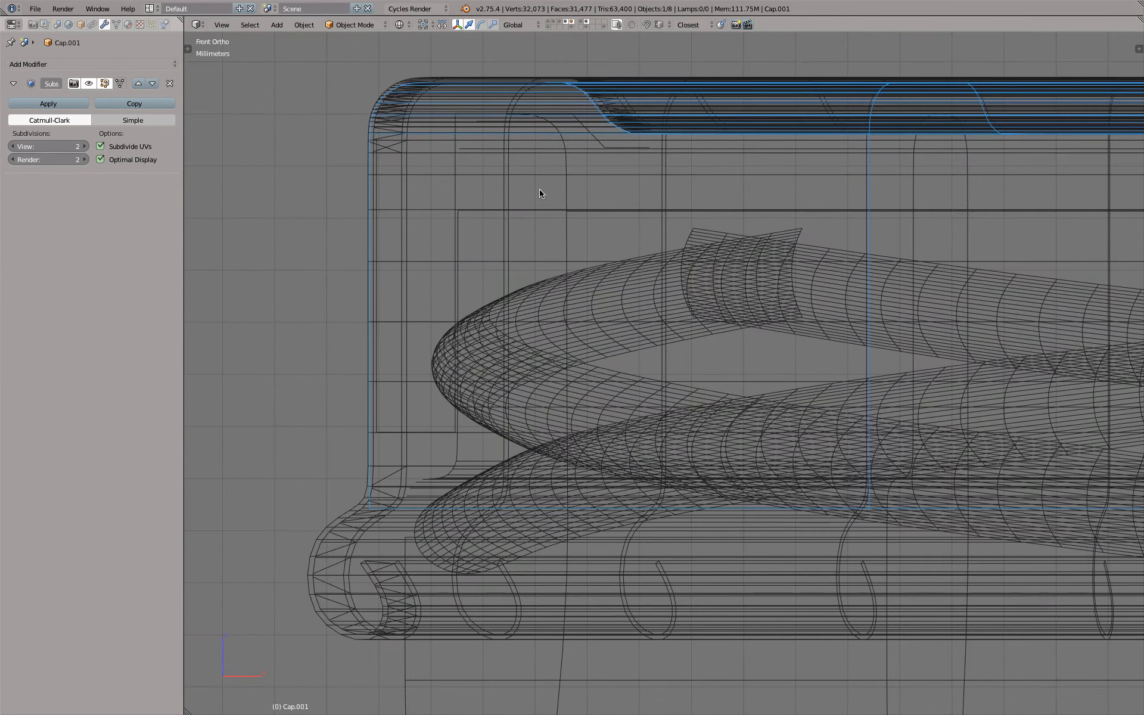
{"action": "key", "text": "z"}
{"action": "mouse_move", "coordinate": [510, 309]}
{"action": "middle_mouse_down"}
{"action": "mouse_move", "coordinate": [548, 268]}
{"action": "mouse_move", "coordinate": [550, 296]}
{"action": "mouse_move", "coordinate": [509, 306]}
{"action": "mouse_move", "coordinate": [520, 303]}
{"action": "middle_mouse_up"}
{"action": "middle_click_drag", "start_coordinate": [600, 231], "coordinate": [517, 332], "text": "shift"}
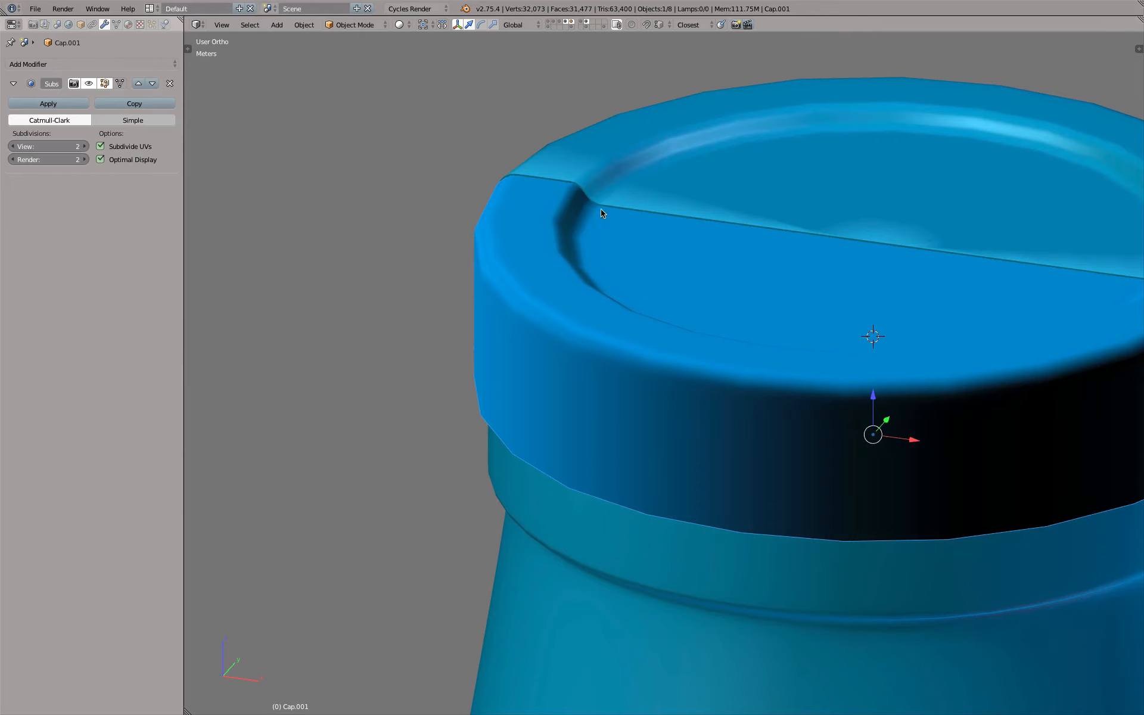
{"action": "scroll", "coordinate": [716, 232], "scroll_direction": "up", "scroll_amount": 1}
Reenter edit mode with vertex selection, box-select the vertices around the center of the cap's top and delete them
{"action": "key", "text": "Tab"}
{"action": "scroll", "coordinate": [715, 231], "scroll_direction": "down", "scroll_amount": 2}
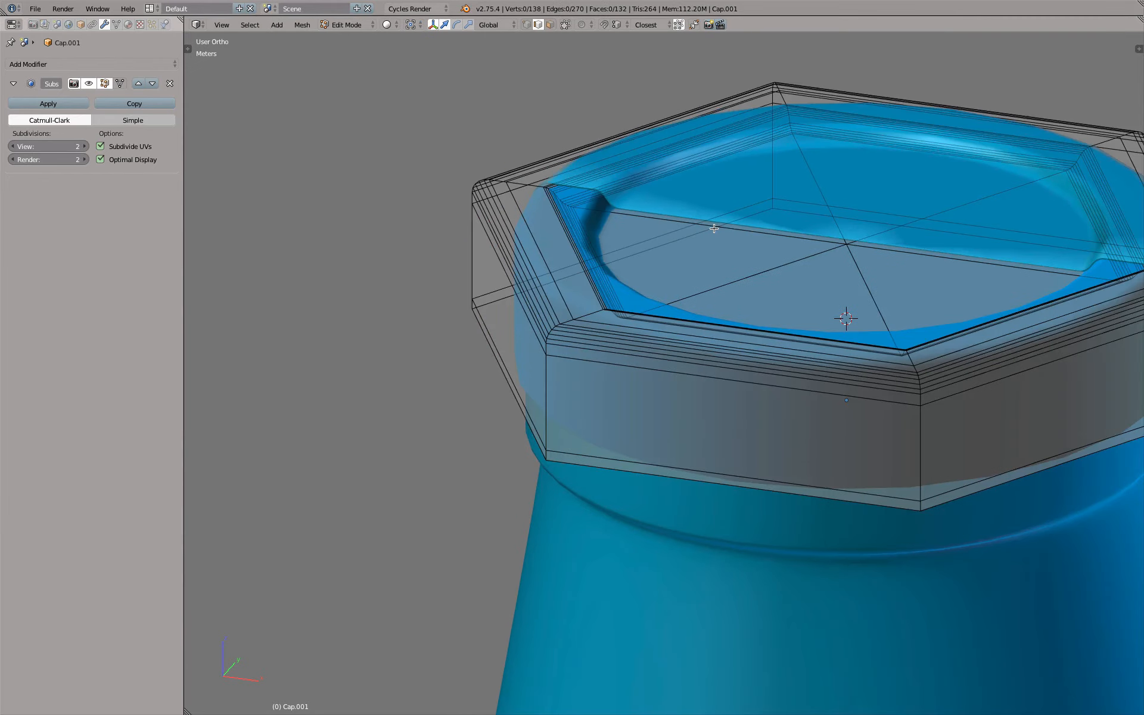
{"action": "middle_click_drag", "start_coordinate": [715, 228], "coordinate": [655, 228], "text": "shift"}
{"action": "left_click", "coordinate": [527, 25]}
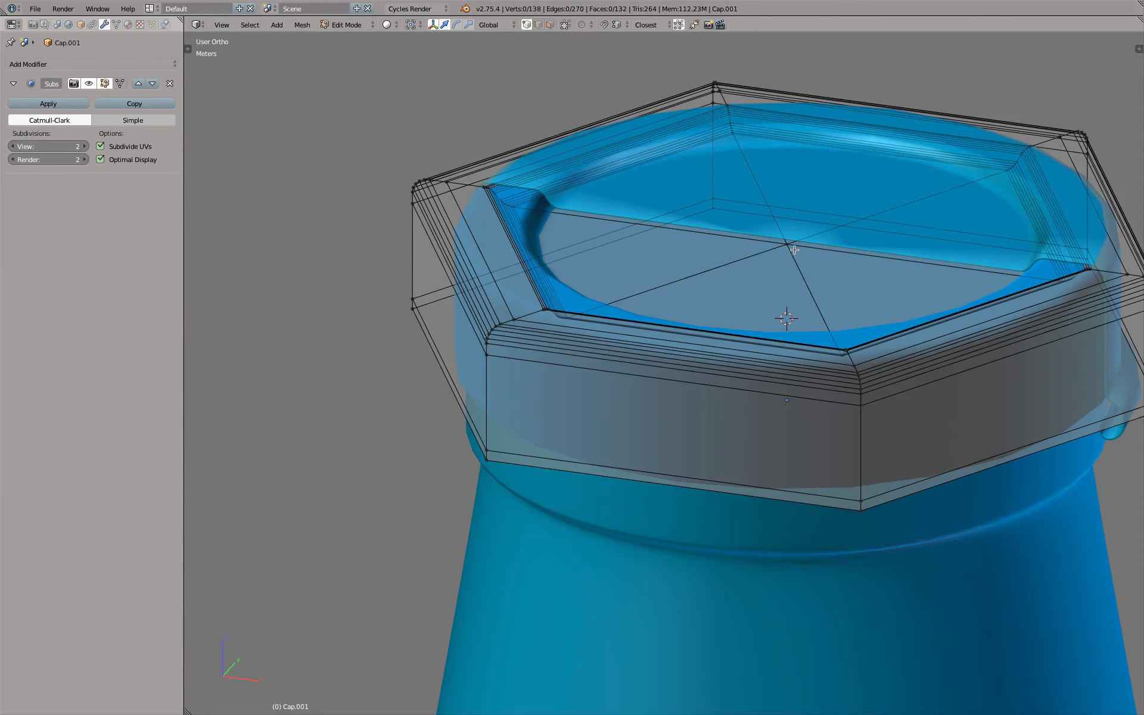
{"action": "key", "text": "a"}
{"action": "key", "text": "a"}
{"action": "key", "text": "b"}
{"action": "left_click_drag", "start_coordinate": [765, 227], "coordinate": [820, 264]}
{"action": "key", "text": "x"}
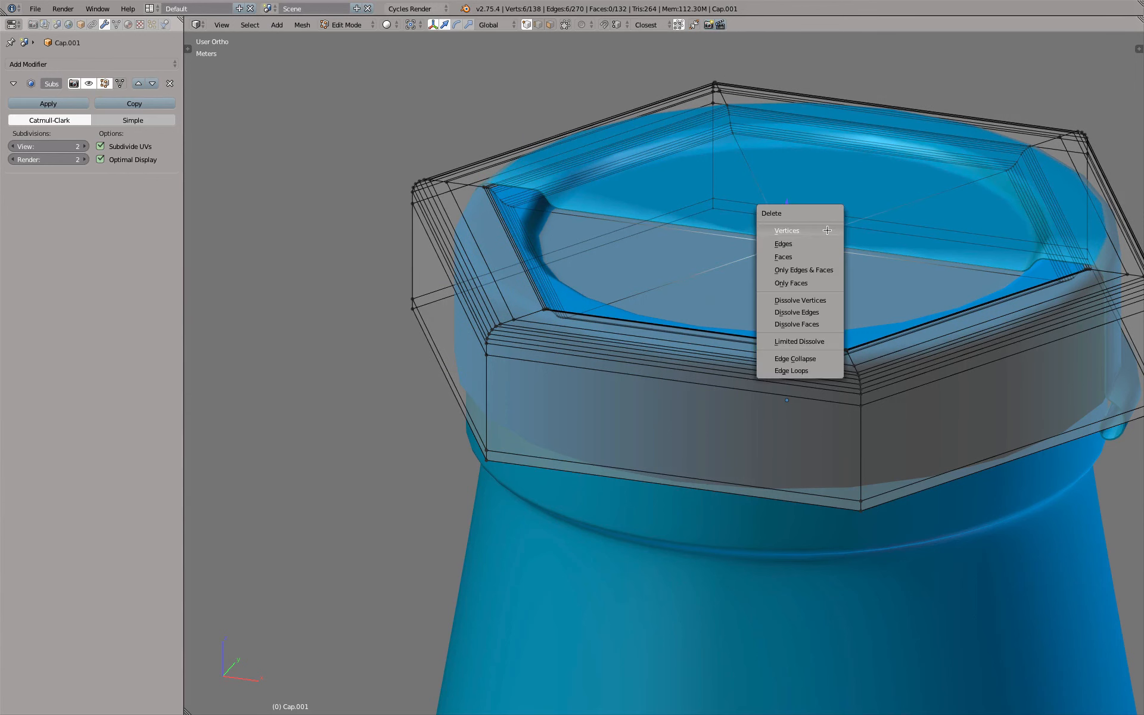
{"action": "left_click", "coordinate": [827, 230]}
Select the shell's two lowest edge loops in front view, raise them slightly along Z and check the result in wireframe object mode
{"action": "scroll", "coordinate": [544, 193], "scroll_direction": "up", "scroll_amount": 5}
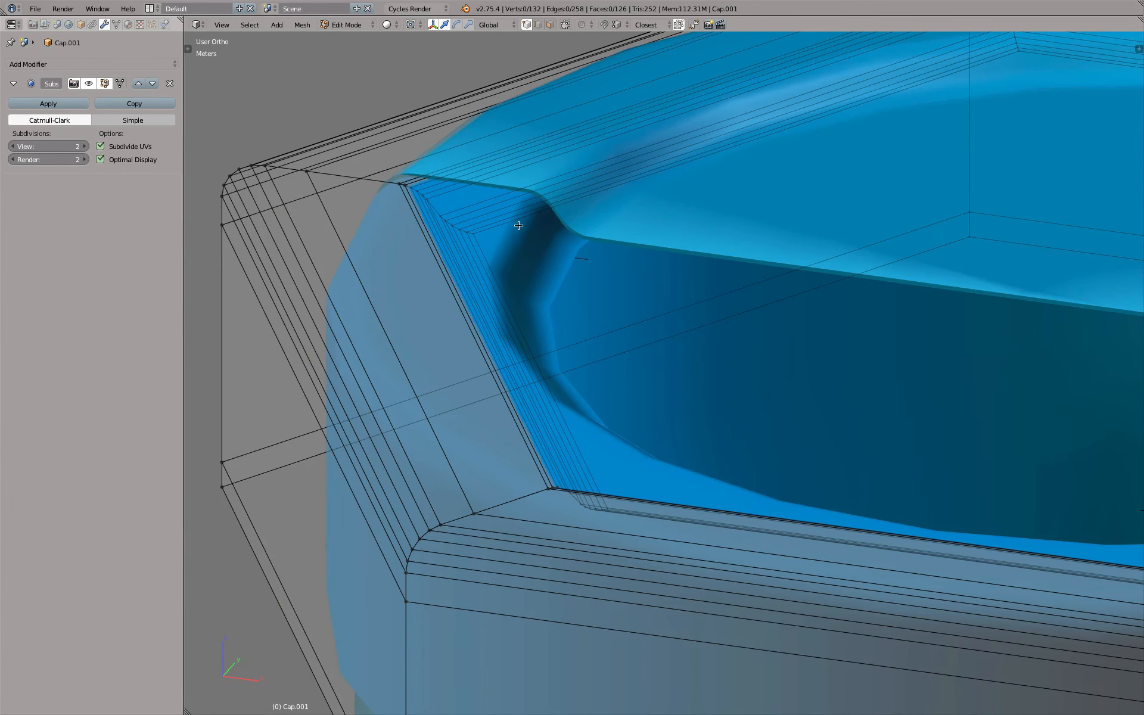
{"action": "key", "text": "KP_1"}
{"action": "middle_click_drag", "start_coordinate": [459, 332], "coordinate": [609, 209], "text": "shift"}
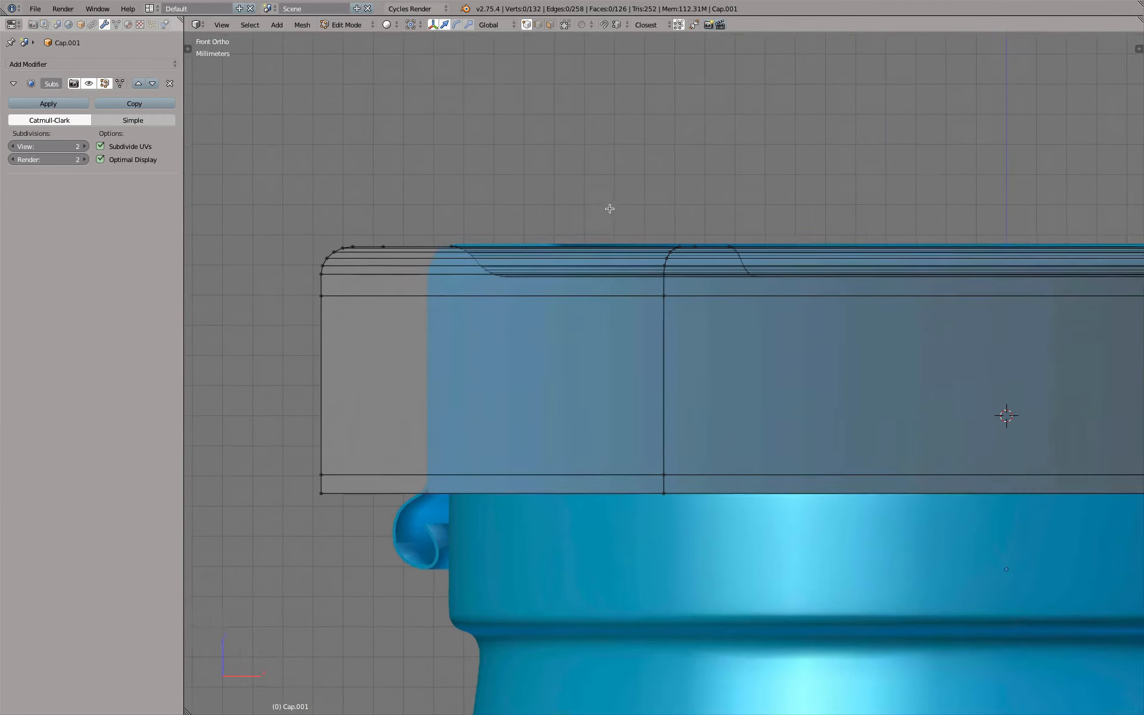
{"action": "right_click", "coordinate": [363, 493], "text": "alt"}
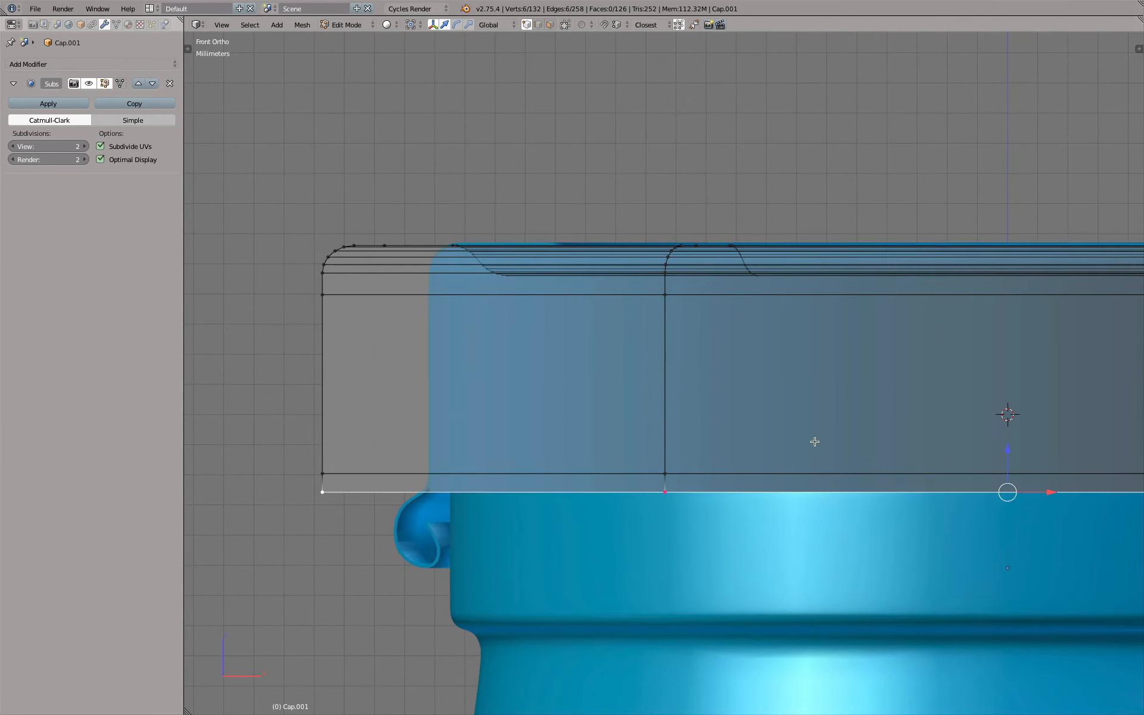
{"action": "right_click", "coordinate": [540, 470], "text": "alt+shift"}
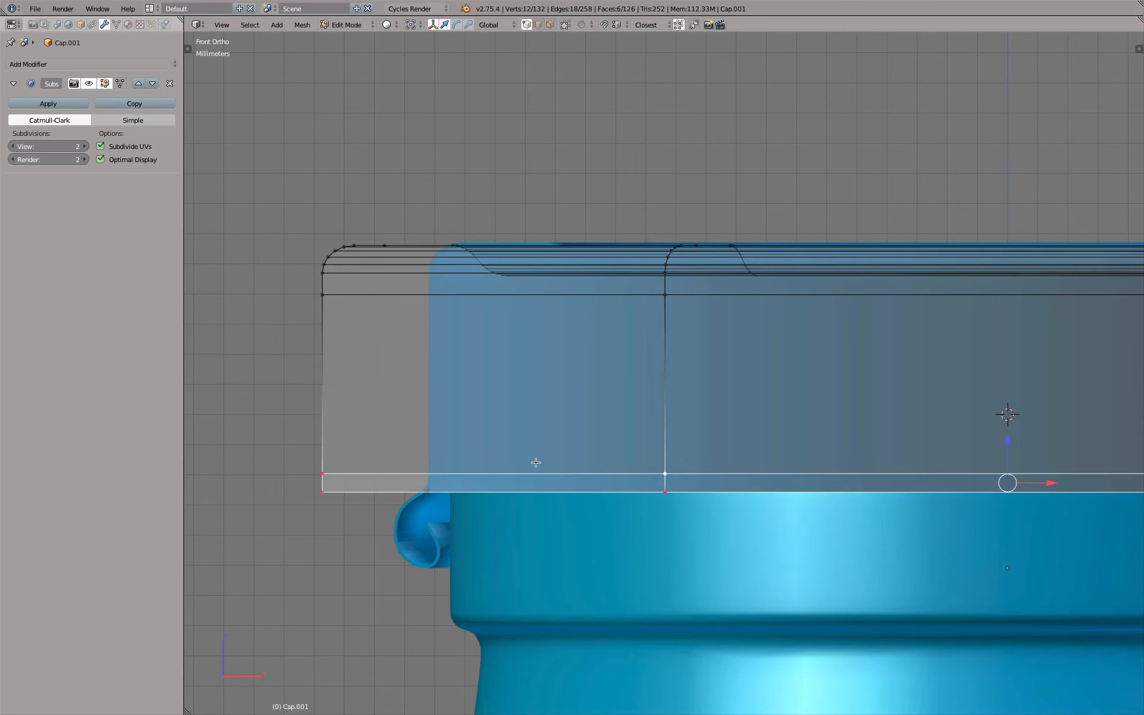
{"action": "left_click_drag", "start_coordinate": [1008, 439], "coordinate": [1008, 414]}
{"action": "key", "text": "Tab"}
{"action": "scroll", "coordinate": [526, 417], "scroll_direction": "up", "scroll_amount": 2}
{"action": "key", "text": "z"}
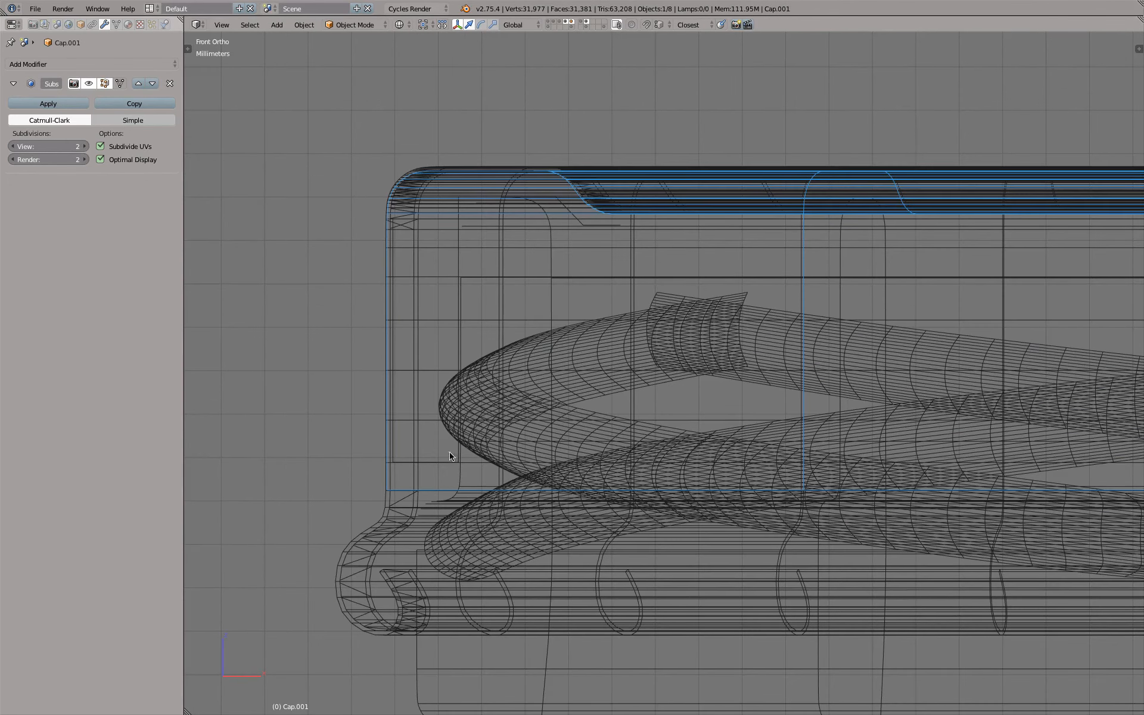
Select the profile outline and the cap shell together, move them to an empty layer and display only that layer
{"action": "right_click", "coordinate": [459, 300]}
{"action": "right_click", "coordinate": [459, 301]}
{"action": "right_click", "coordinate": [459, 301]}
{"action": "right_click", "coordinate": [459, 300]}
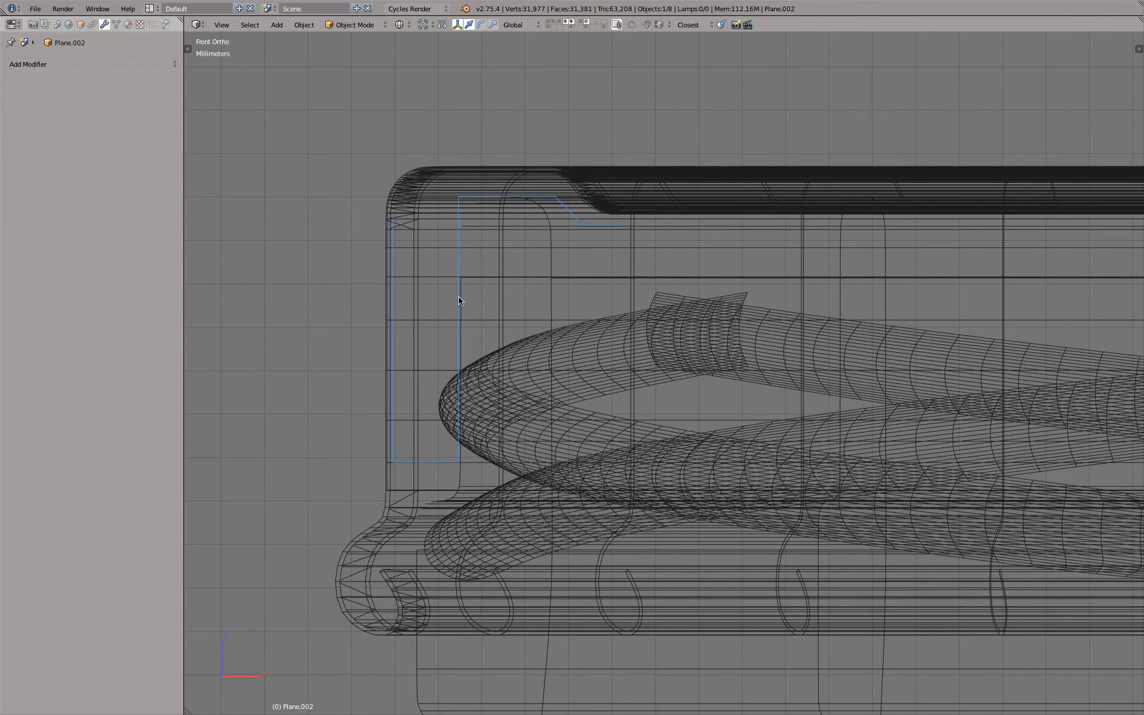
{"action": "right_click", "coordinate": [386, 477], "text": "shift"}
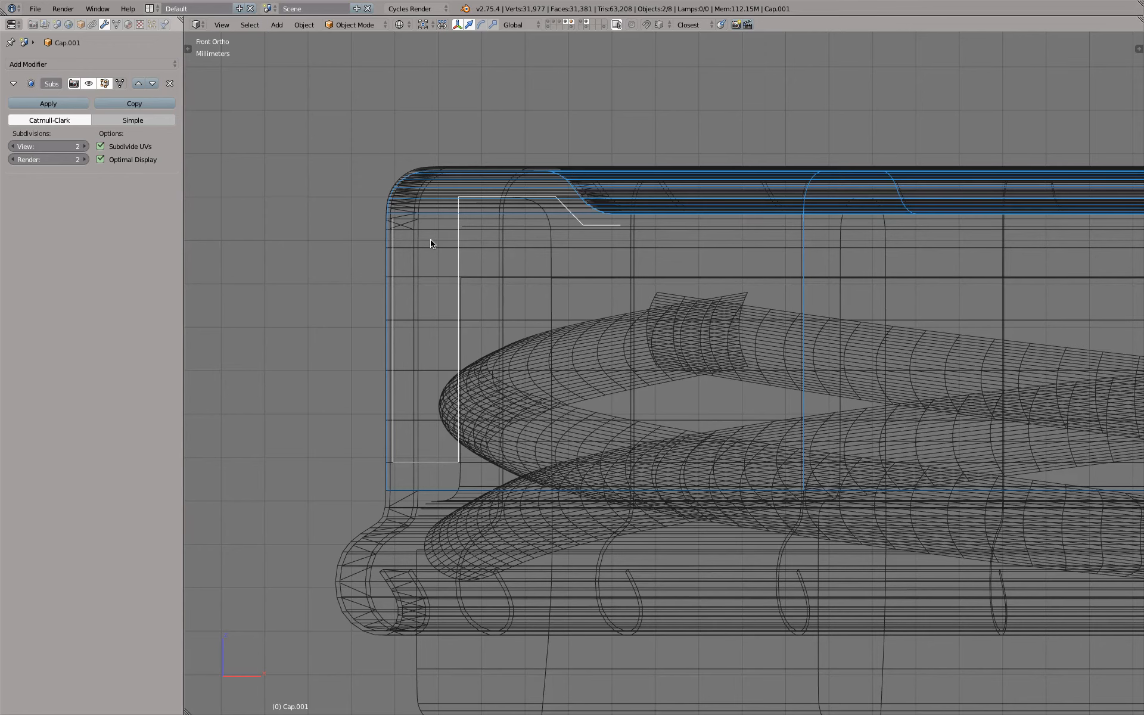
{"action": "key", "text": "x"}
{"action": "left_click", "coordinate": [588, 255]}
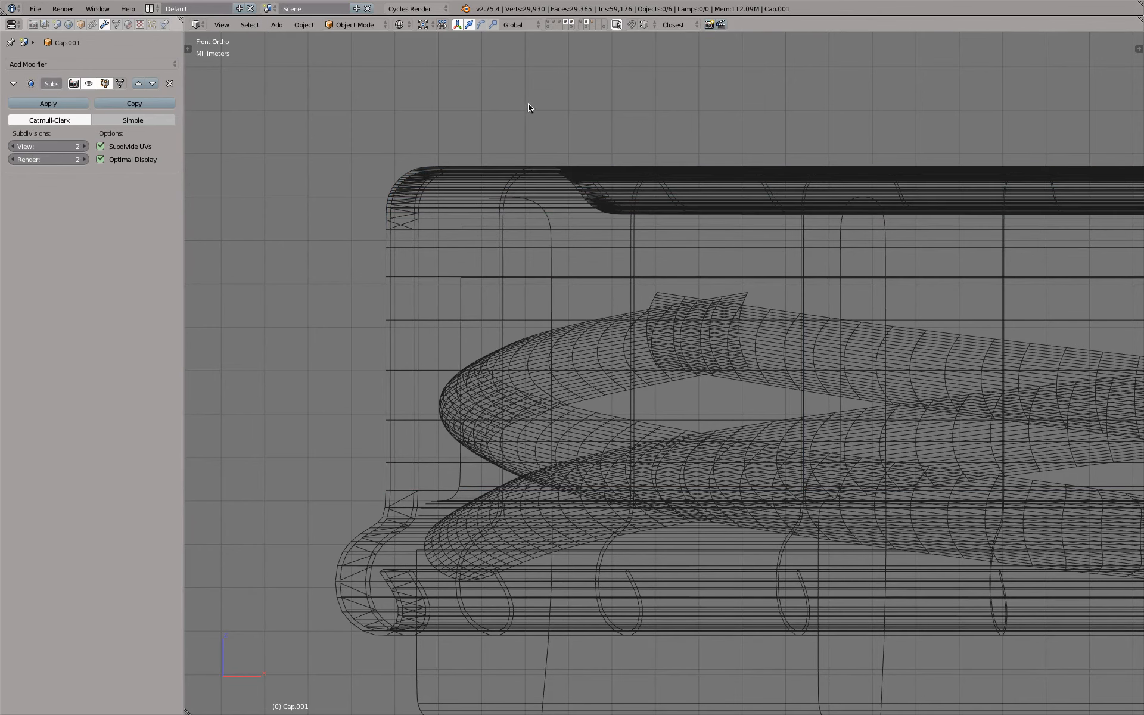
{"action": "left_click", "coordinate": [593, 22]}
{"action": "key", "text": "z"}
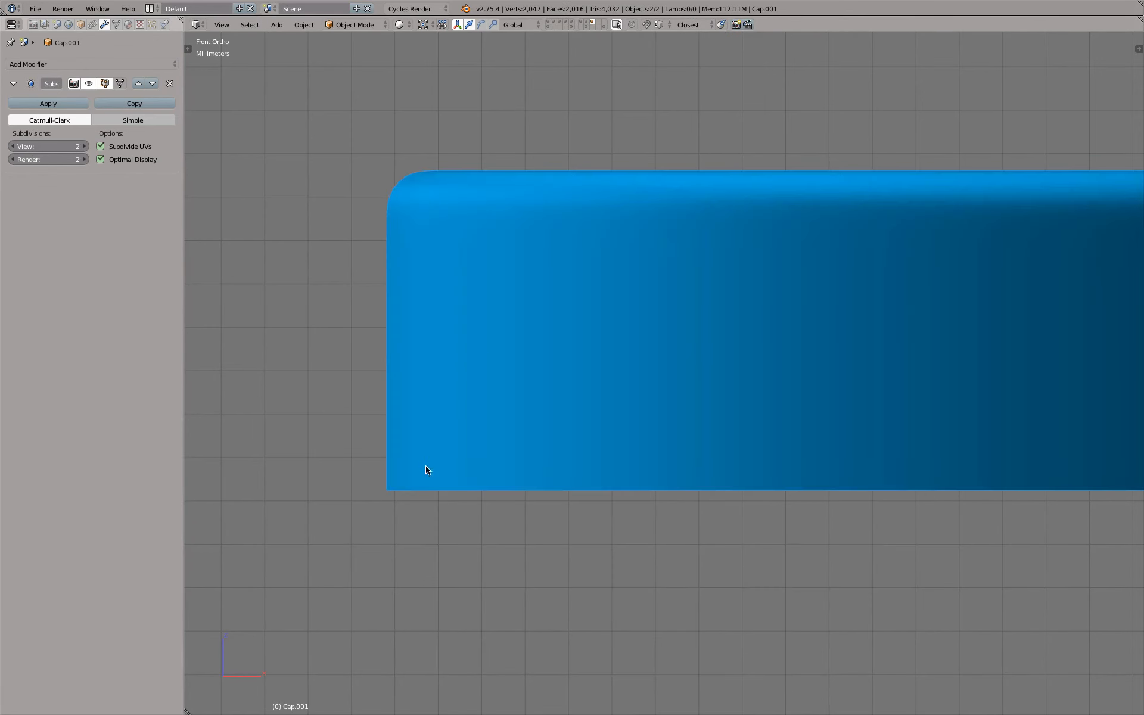
Move the shell's two lowest edge loops along Z to line up with the lower edge of the profile outline
{"action": "key", "text": "z"}
{"action": "key", "text": "Tab"}
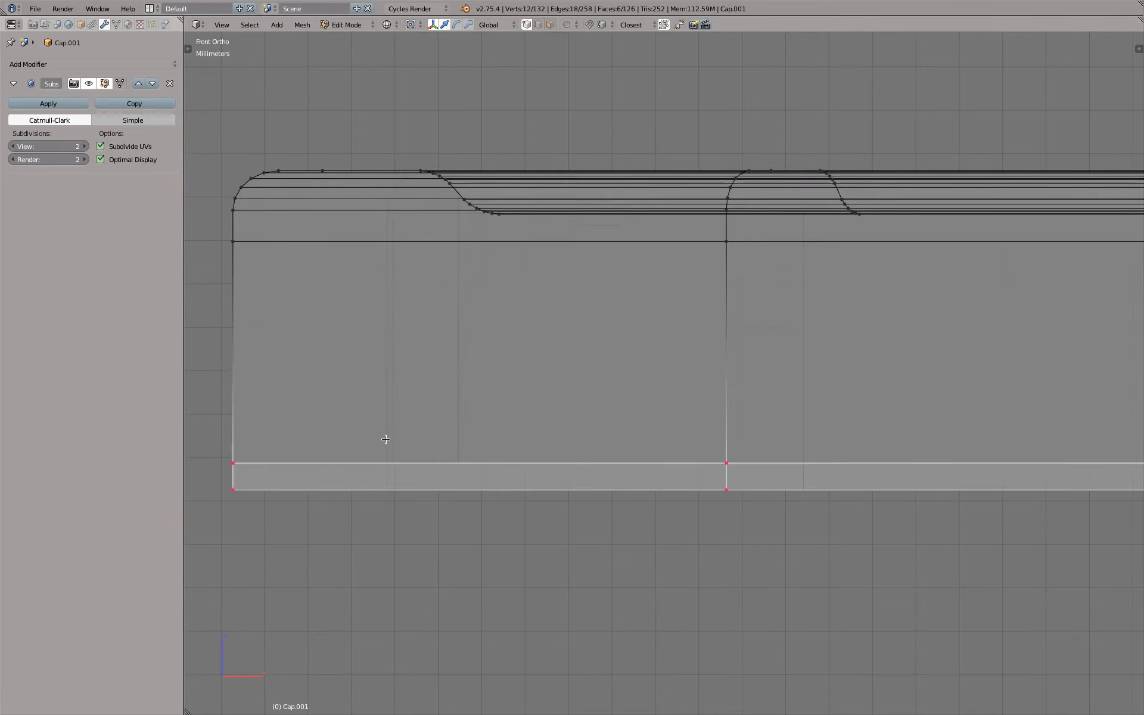
{"action": "key", "text": "g"}
{"action": "key", "text": "z"}
{"action": "scroll", "coordinate": [389, 383], "scroll_direction": "up", "scroll_amount": 3}
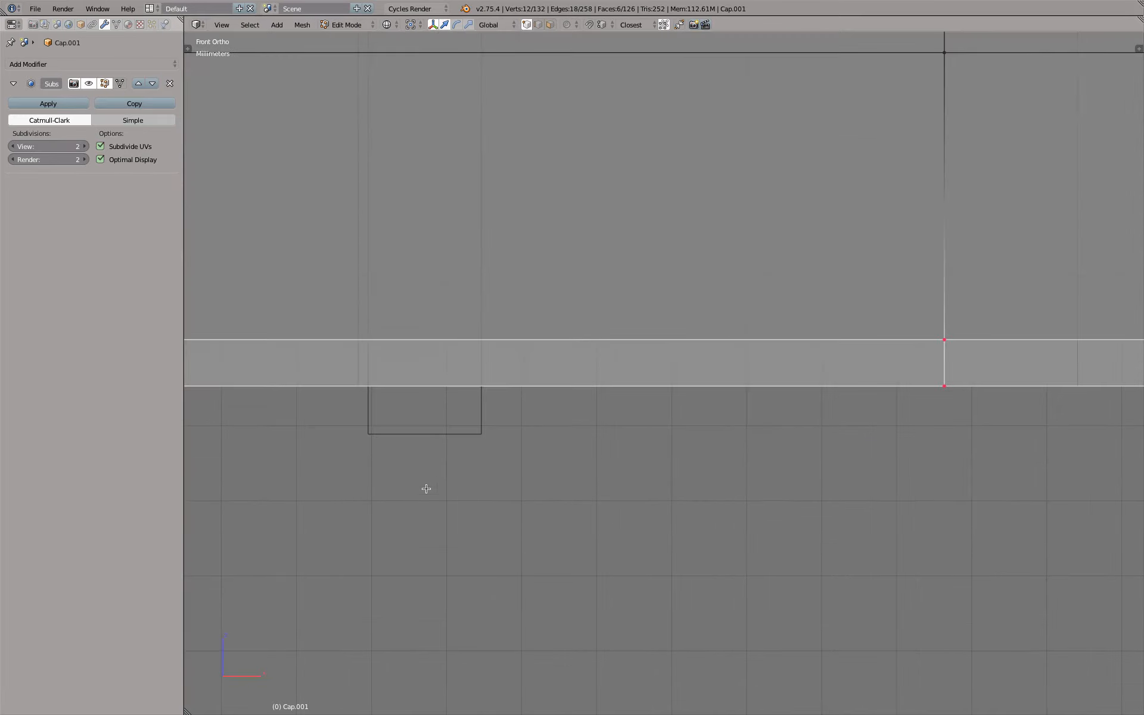
{"action": "left_click", "coordinate": [436, 446]}
{"action": "scroll", "coordinate": [456, 393], "scroll_direction": "down", "scroll_amount": 9}
{"action": "key", "text": "Tab"}
{"action": "scroll", "coordinate": [501, 346], "scroll_direction": "up", "scroll_amount": 4}
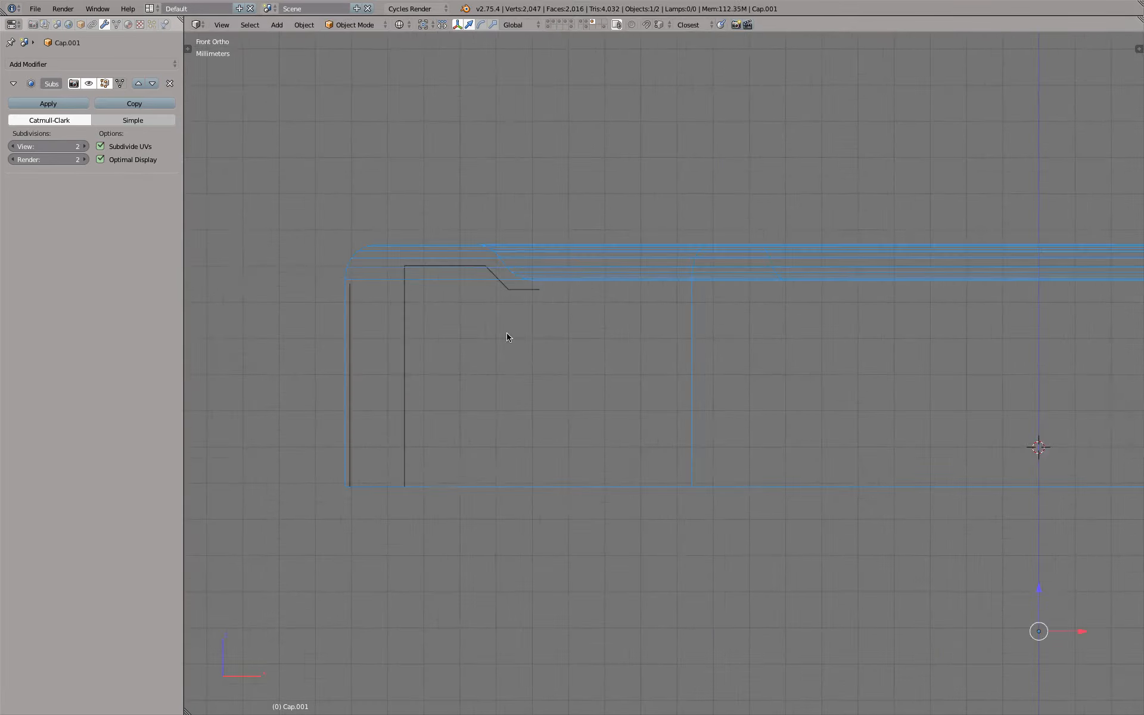
Switch to wireframe top view and clip the view to the back half of the shell
{"action": "scroll", "coordinate": [508, 337], "scroll_direction": "down", "scroll_amount": 6}
{"action": "key", "text": "z"}
{"action": "middle_click_drag", "start_coordinate": [625, 295], "coordinate": [532, 588]}
{"action": "scroll", "coordinate": [562, 197], "scroll_direction": "up", "scroll_amount": 5}
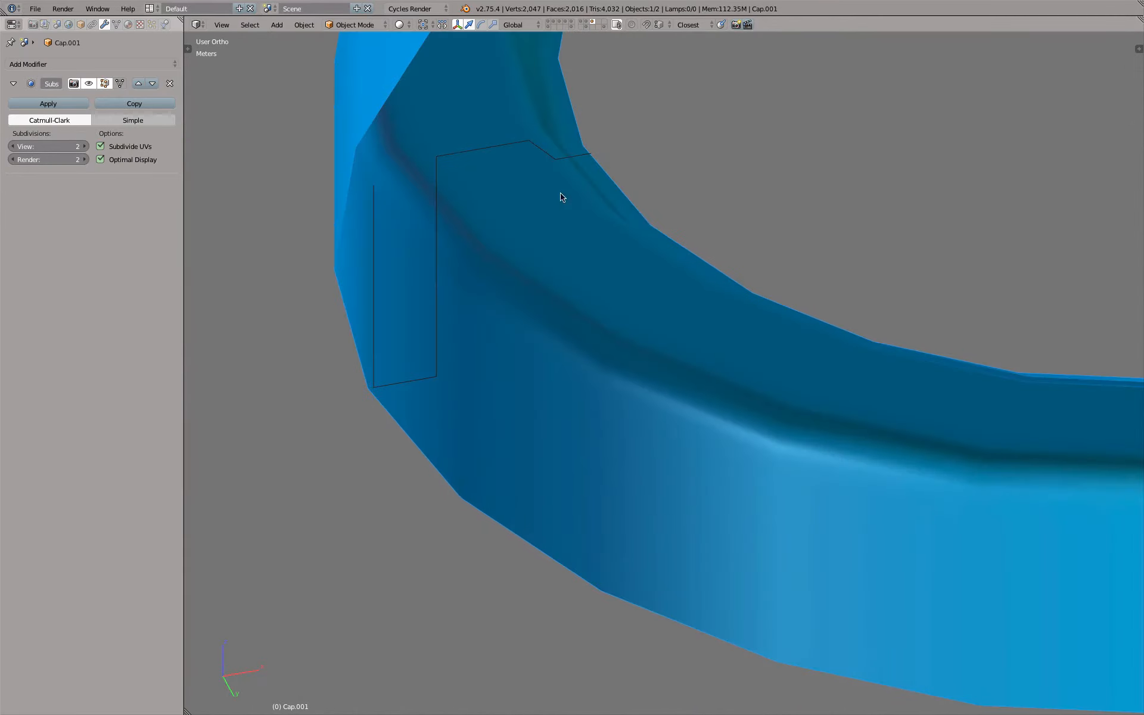
{"action": "scroll", "coordinate": [666, 256], "scroll_direction": "down", "scroll_amount": 6}
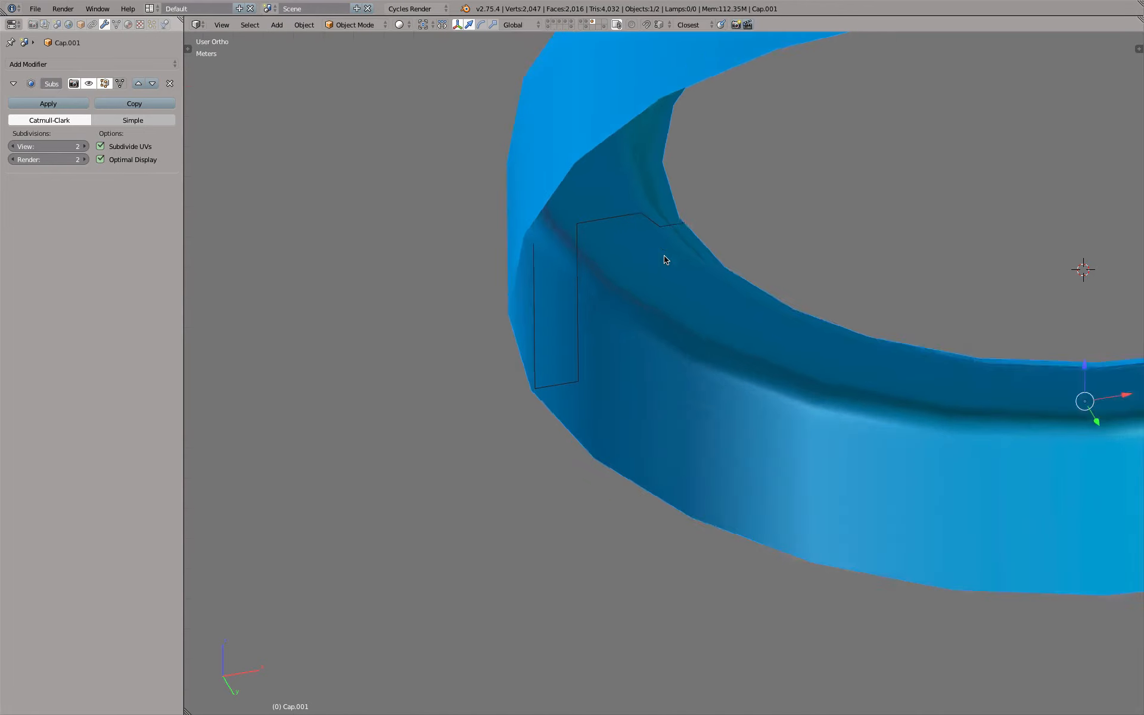
{"action": "key", "text": "KP_7"}
{"action": "key", "text": "z"}
{"action": "scroll", "coordinate": [661, 253], "scroll_direction": "down", "scroll_amount": 4}
{"action": "middle_click_drag", "start_coordinate": [633, 254], "coordinate": [588, 380], "text": "shift"}
{"action": "scroll", "coordinate": [588, 397], "scroll_direction": "down", "scroll_amount": 3}
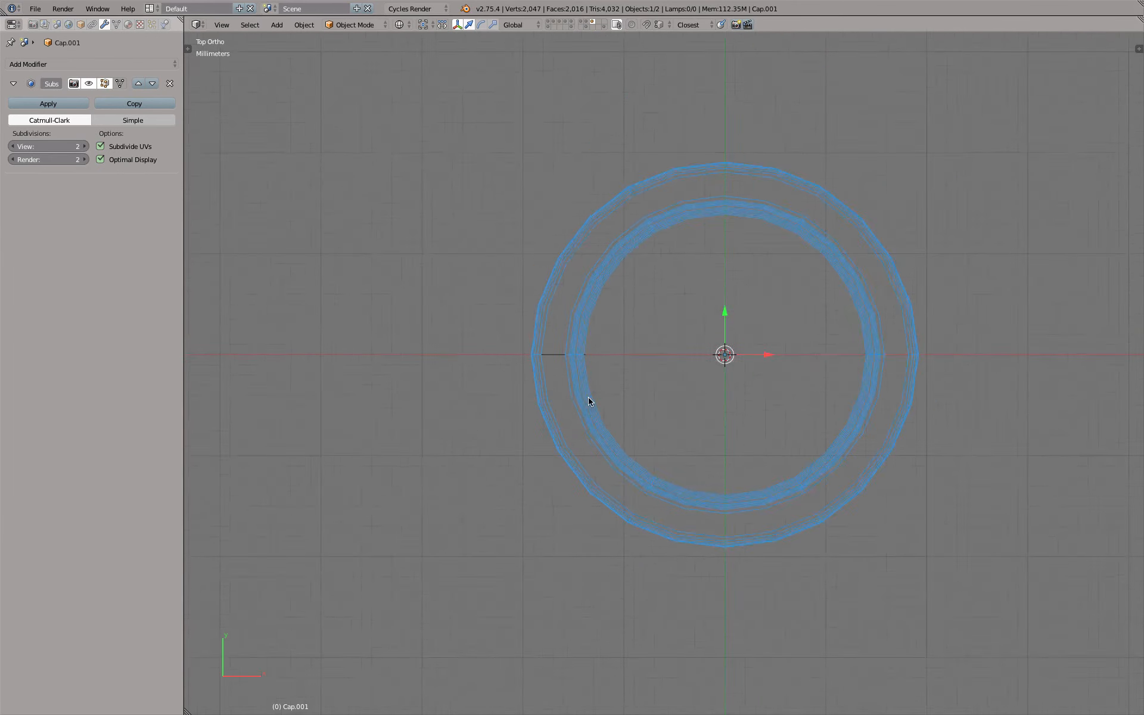
{"action": "key", "text": "alt+b"}
{"action": "left_click_drag", "start_coordinate": [340, 70], "coordinate": [930, 373]}
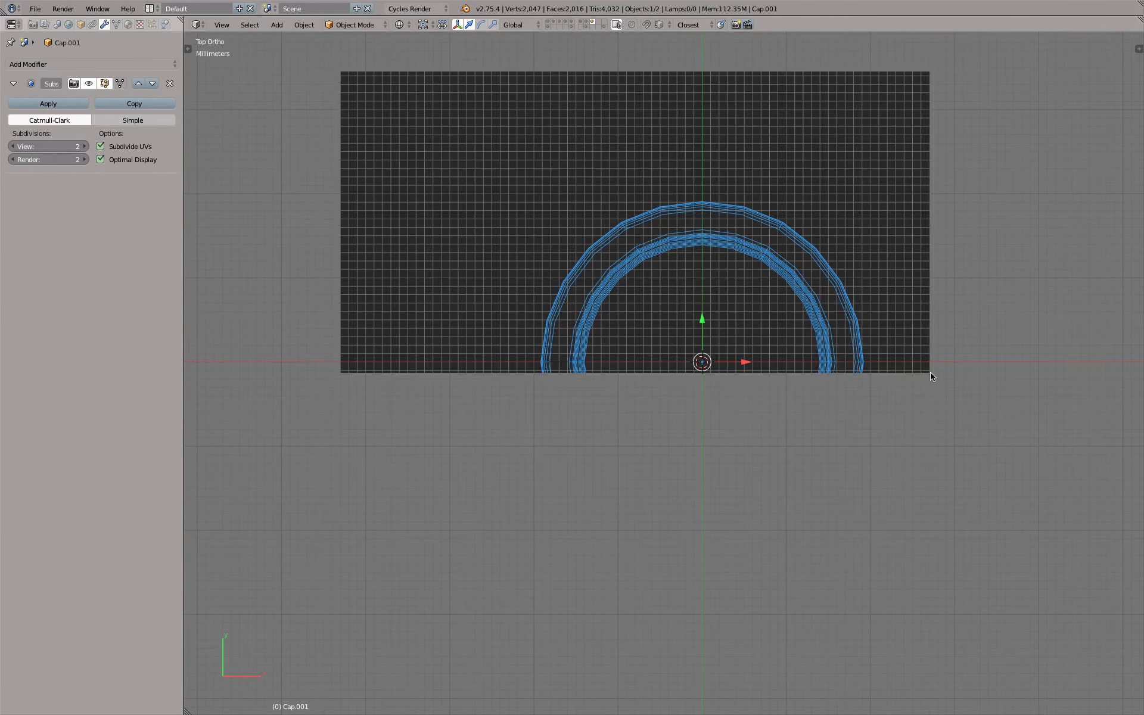
Show the clipped shell's cross-section in solid shading from near the front and enter edit mode
{"action": "key", "text": "KP_1"}
{"action": "key", "text": "z"}
{"action": "scroll", "coordinate": [653, 316], "scroll_direction": "up", "scroll_amount": 7}
{"action": "middle_click_drag", "start_coordinate": [554, 249], "coordinate": [551, 261]}
{"action": "mouse_move", "coordinate": [550, 261]}
{"action": "middle_mouse_down", "text": "shift"}
{"action": "mouse_move", "coordinate": [580, 306]}
{"action": "mouse_move", "coordinate": [752, 444]}
{"action": "middle_mouse_up", "text": "shift"}
{"action": "scroll", "coordinate": [565, 273], "scroll_direction": "up", "scroll_amount": 3}
{"action": "key", "text": "Tab"}
{"action": "key", "text": "Tab"}
{"action": "scroll", "coordinate": [541, 281], "scroll_direction": "down", "scroll_amount": 2}
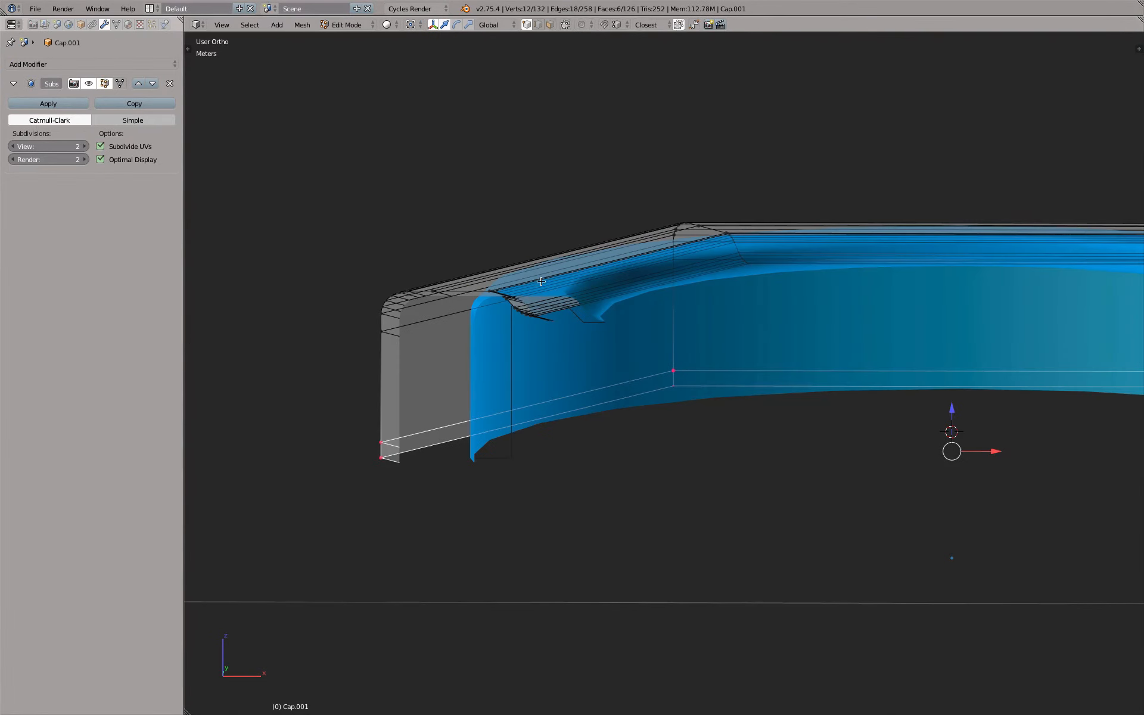
Select the edge loop just above the shell's bottom edge and delete it with the Edge Loops option
{"action": "right_click", "coordinate": [438, 428], "text": "alt"}
{"action": "right_click", "coordinate": [546, 416], "text": "alt"}
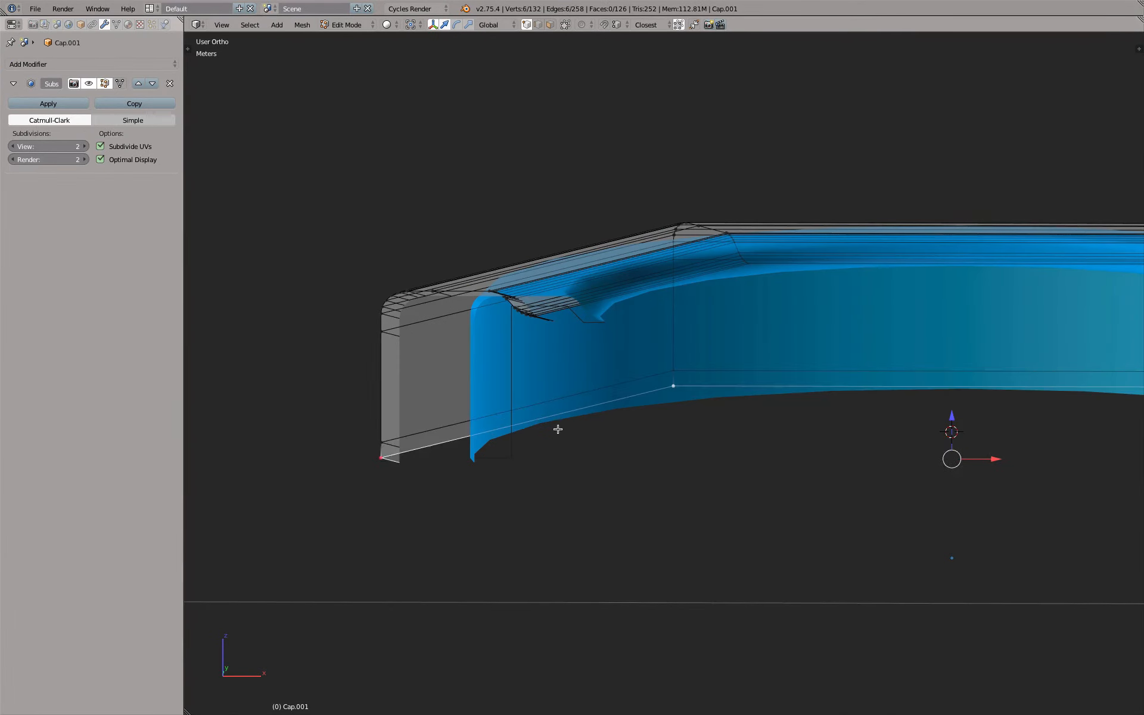
{"action": "middle_click_drag", "start_coordinate": [557, 429], "coordinate": [793, 407]}
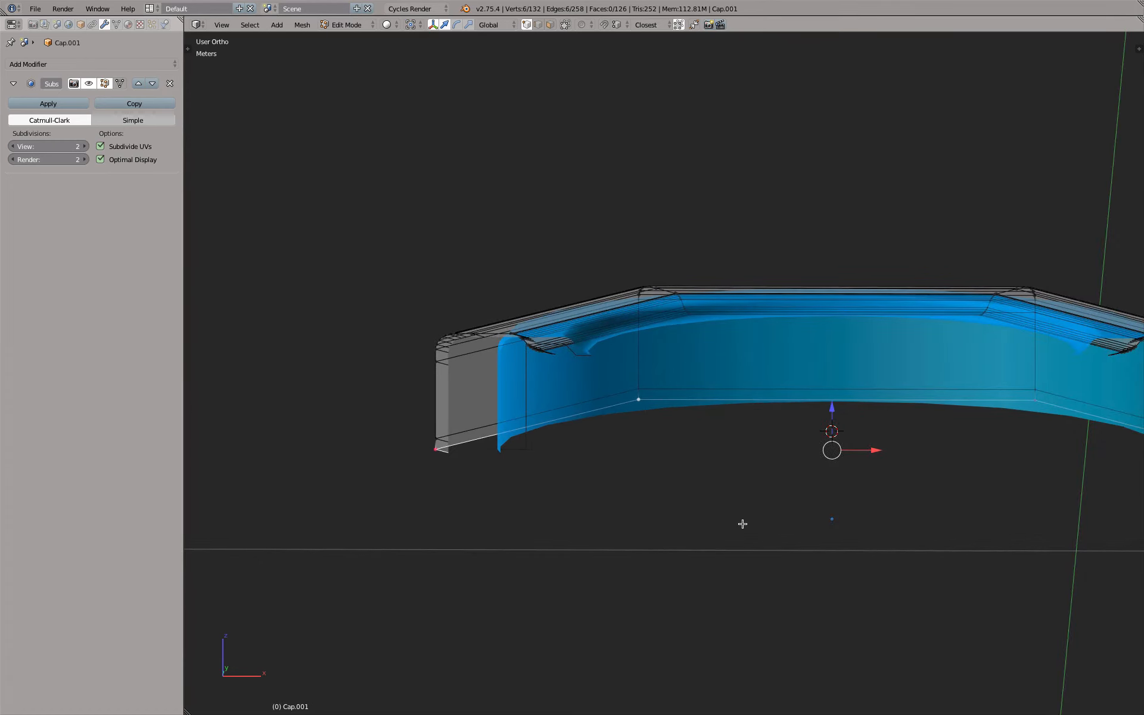
{"action": "scroll", "coordinate": [702, 485], "scroll_direction": "up", "scroll_amount": 2}
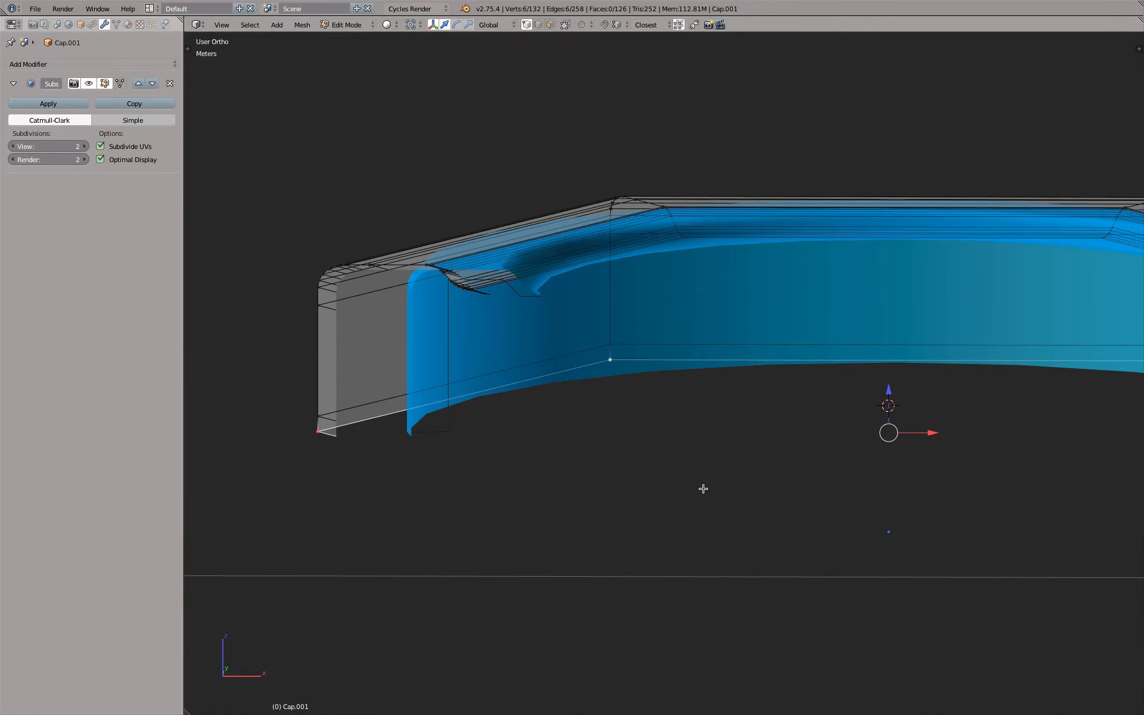
{"action": "middle_click_drag", "start_coordinate": [600, 420], "coordinate": [476, 409]}
{"action": "key", "text": "x"}
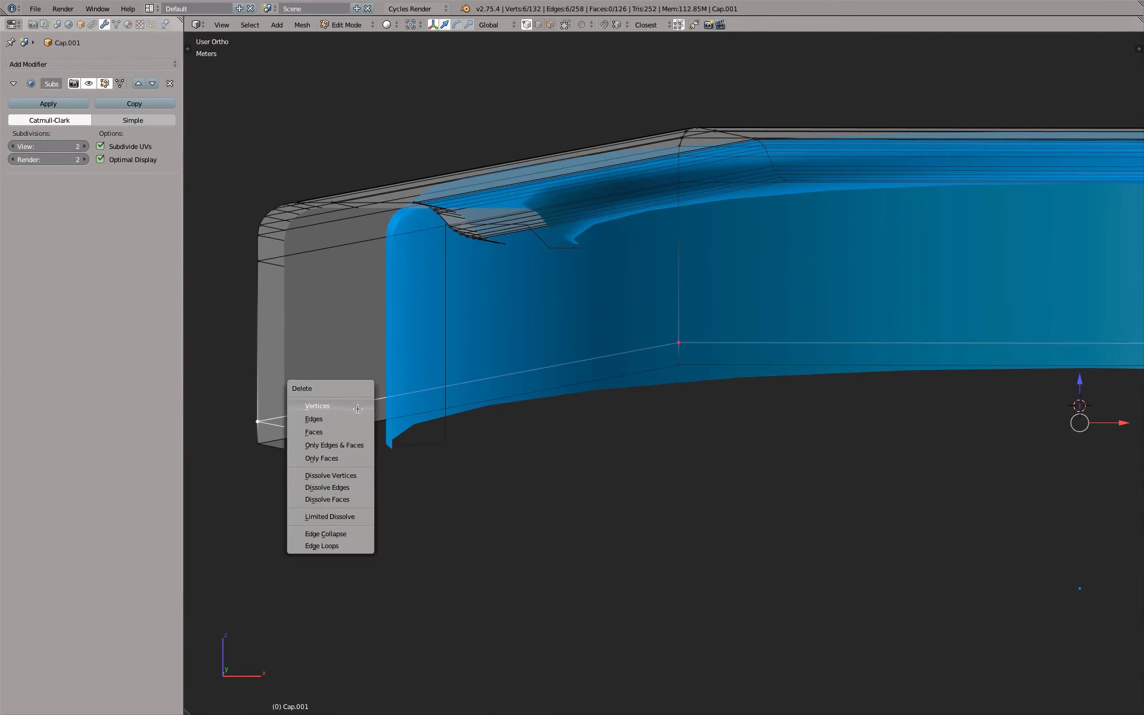
{"action": "left_click", "coordinate": [361, 546]}
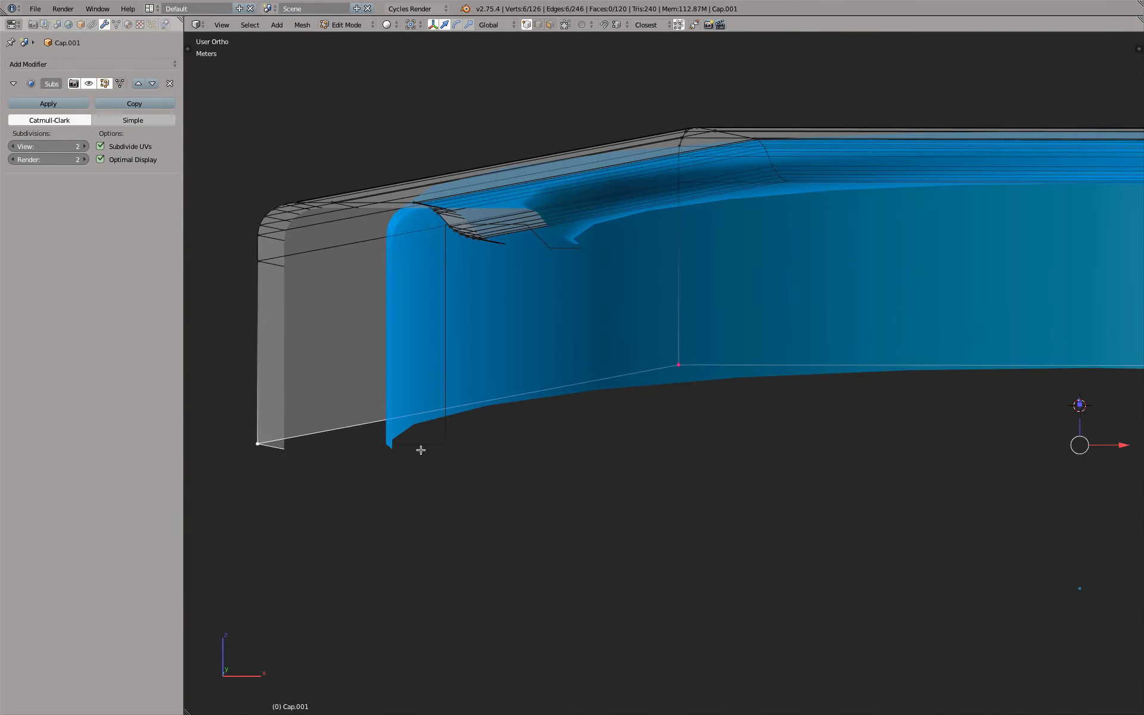
Extrude the shell's bottom edge loop and scale it inward to about 0.94 to form the rim's underside
{"action": "key", "text": "e"}
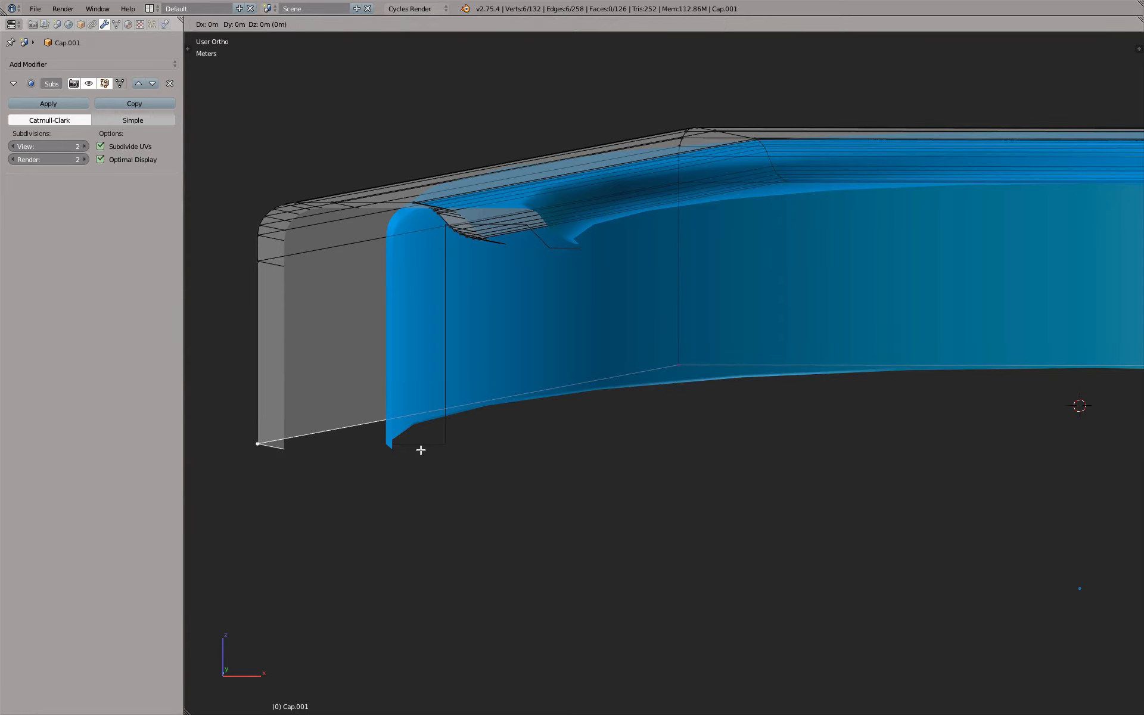
{"action": "key", "text": "s"}
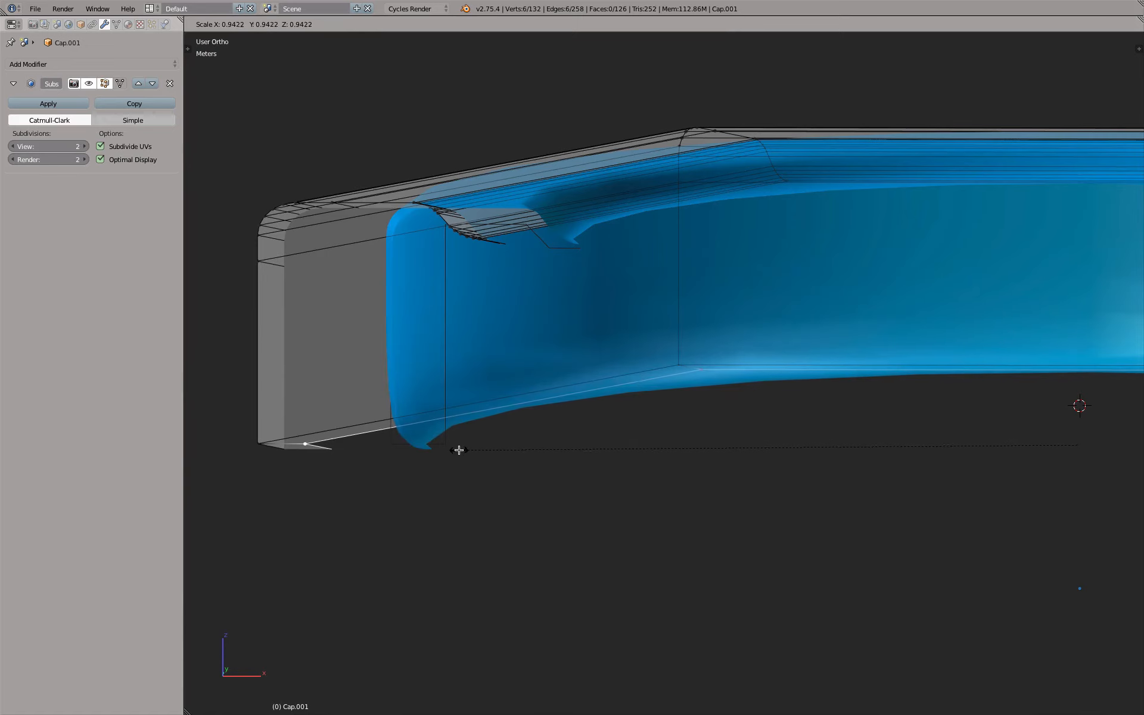
{"action": "left_click", "coordinate": [460, 450]}
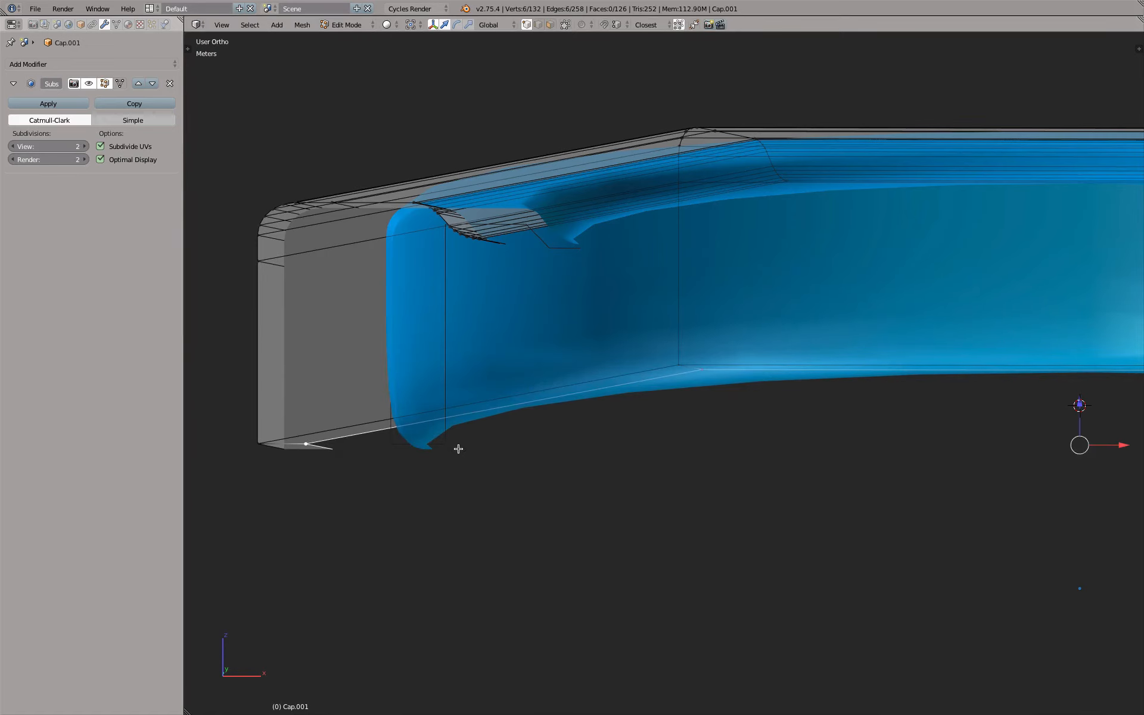
Extrude the inner rim loop straight up along Z to form an inner wall ending below the cap's top
{"action": "key", "text": "e"}
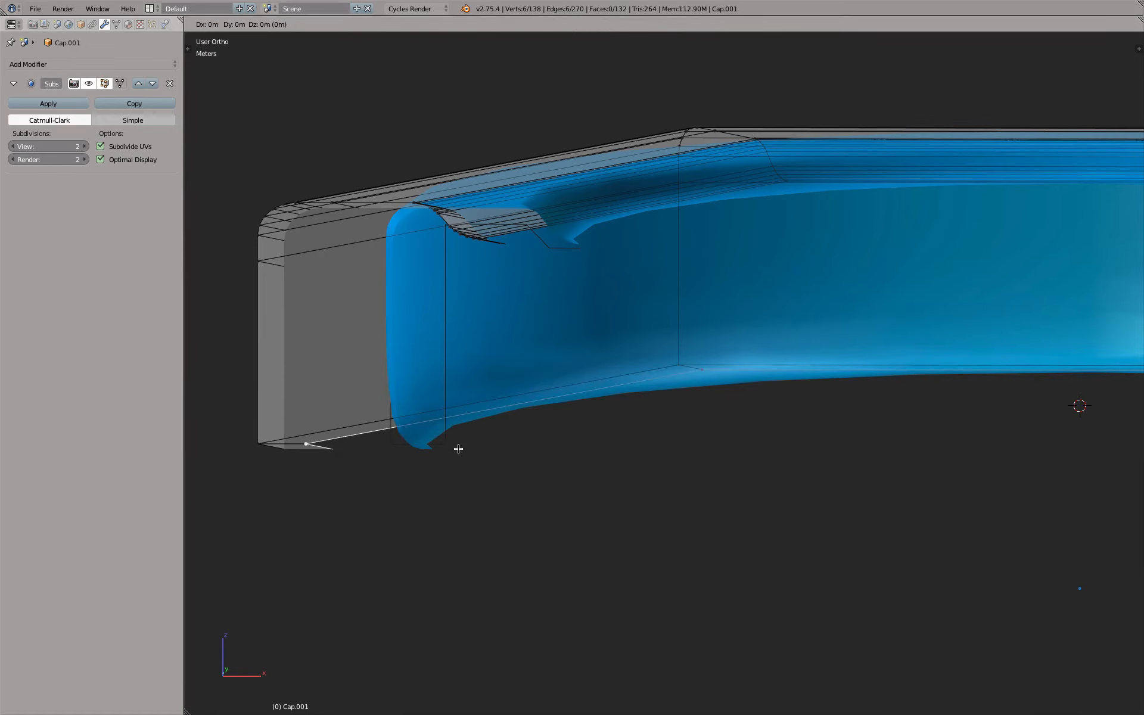
{"action": "key", "text": "g"}
{"action": "key", "text": "g"}
{"action": "key", "text": "z"}
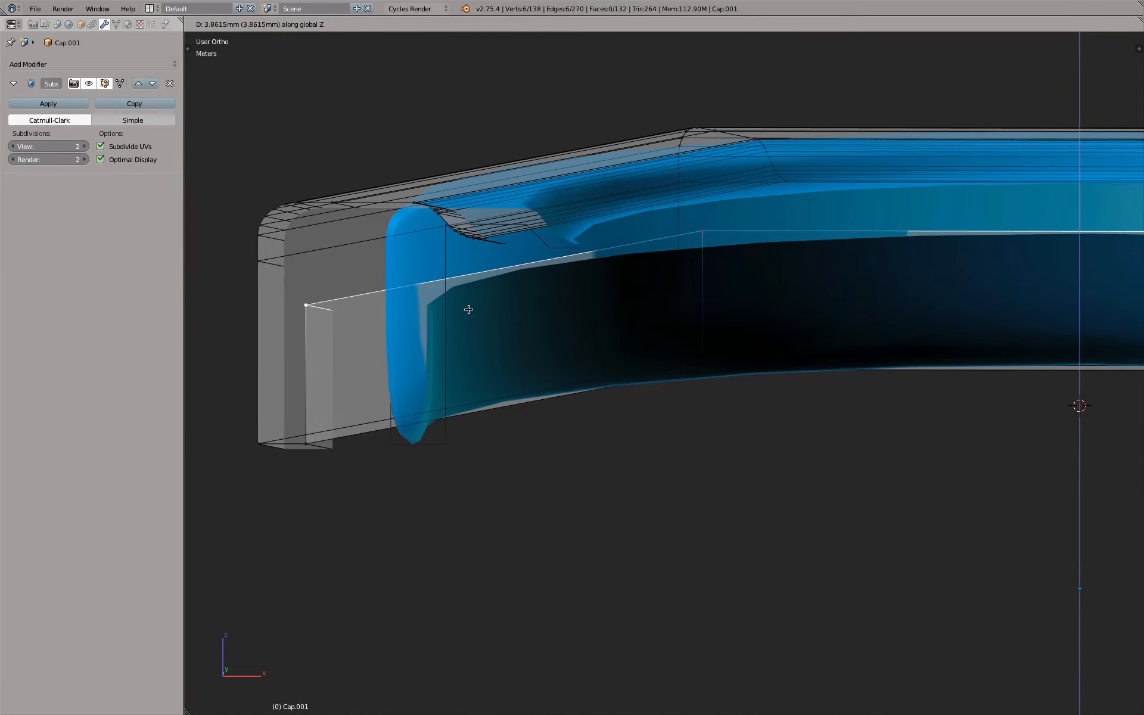
{"action": "left_click", "coordinate": [480, 291]}
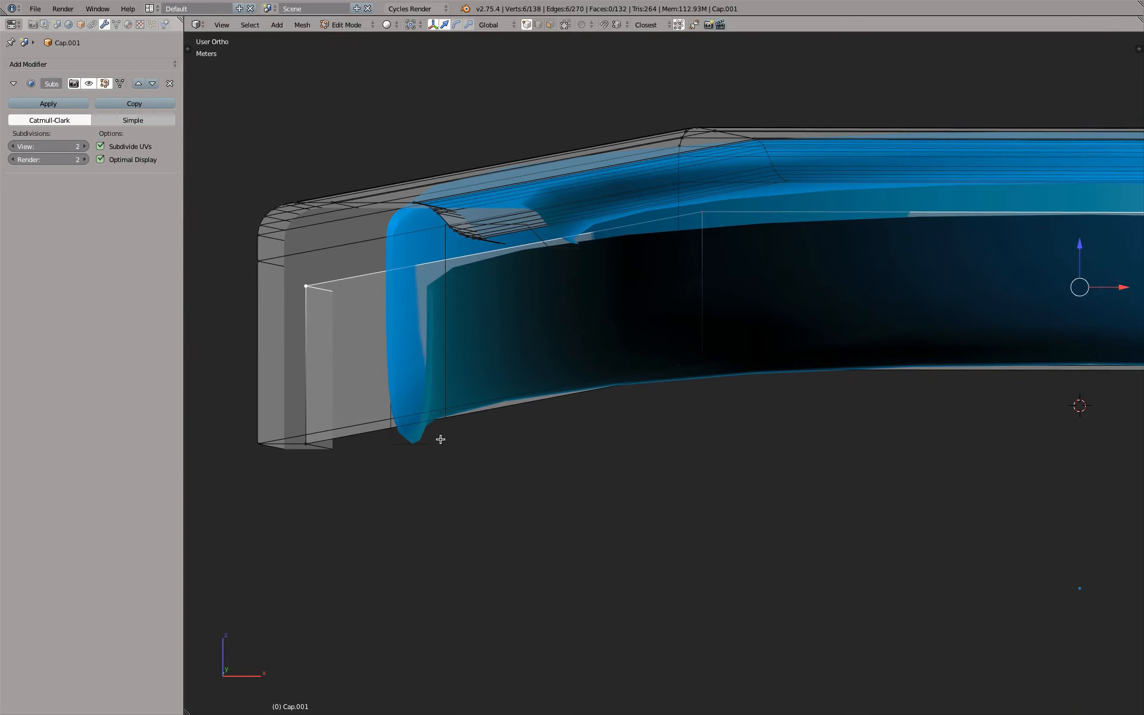
Add one loop cut to the inner wall and one to the outer wall, sliding both close to the bottom edge
{"action": "scroll", "coordinate": [357, 455], "scroll_direction": "up", "scroll_amount": 1}
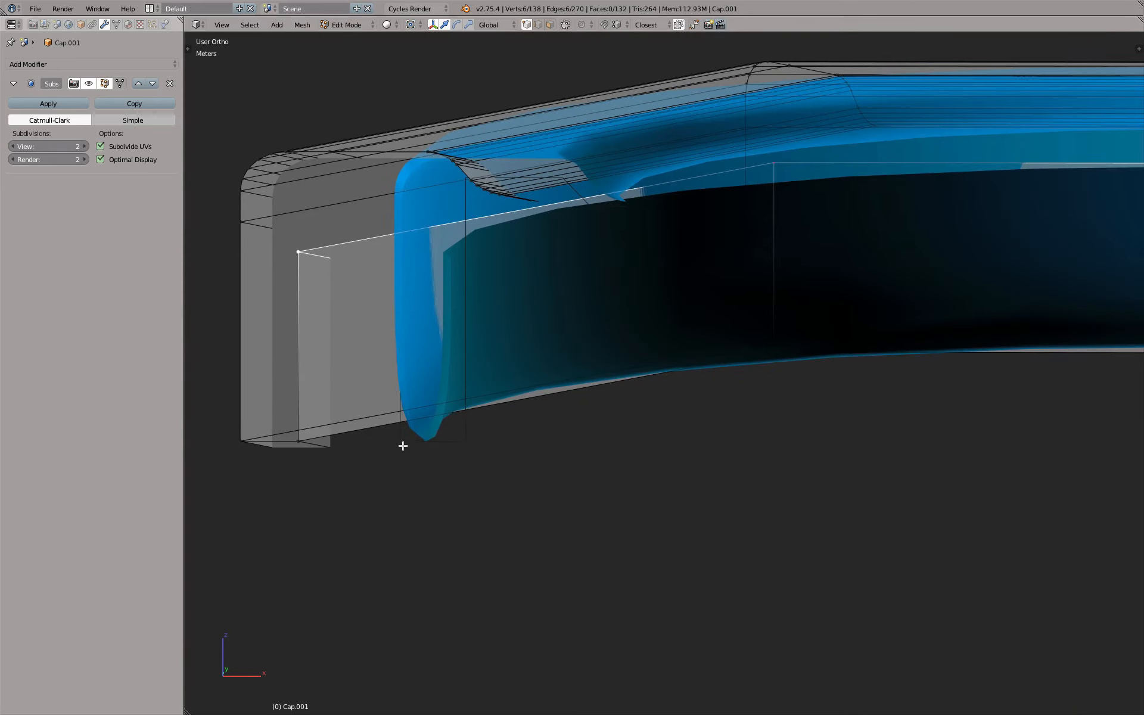
{"action": "middle_click_drag", "start_coordinate": [296, 455], "coordinate": [431, 435], "text": "shift"}
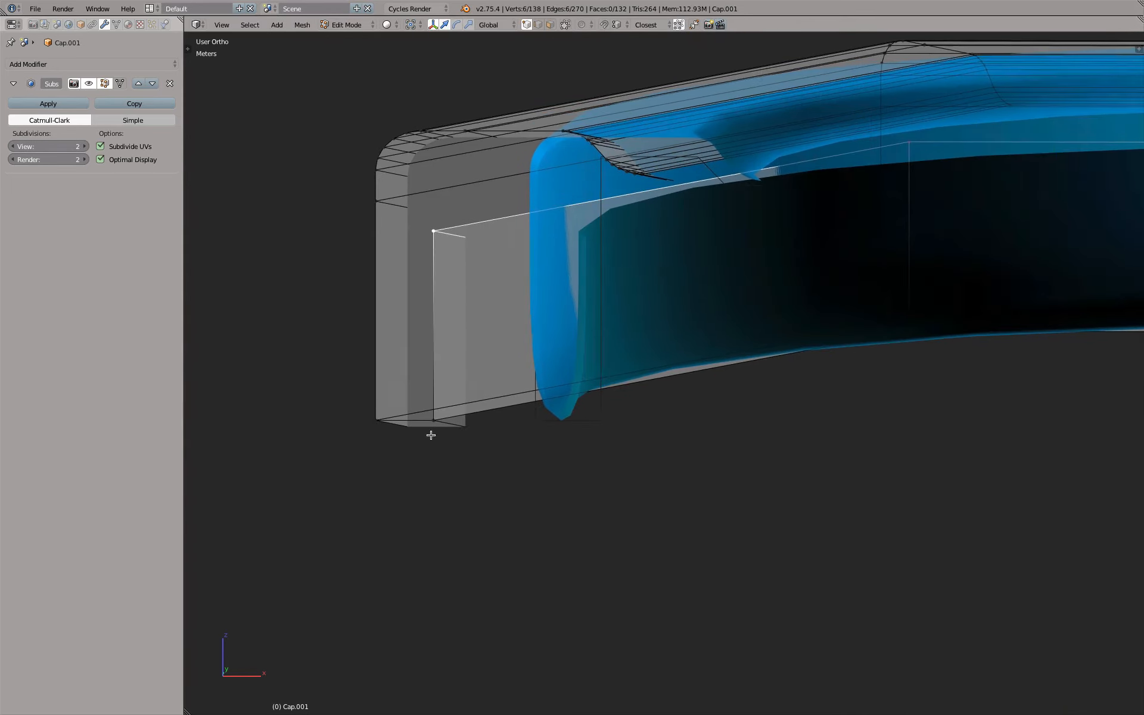
{"action": "scroll", "coordinate": [431, 435], "scroll_direction": "up", "scroll_amount": 4}
{"action": "middle_click_drag", "start_coordinate": [468, 394], "coordinate": [456, 259]}
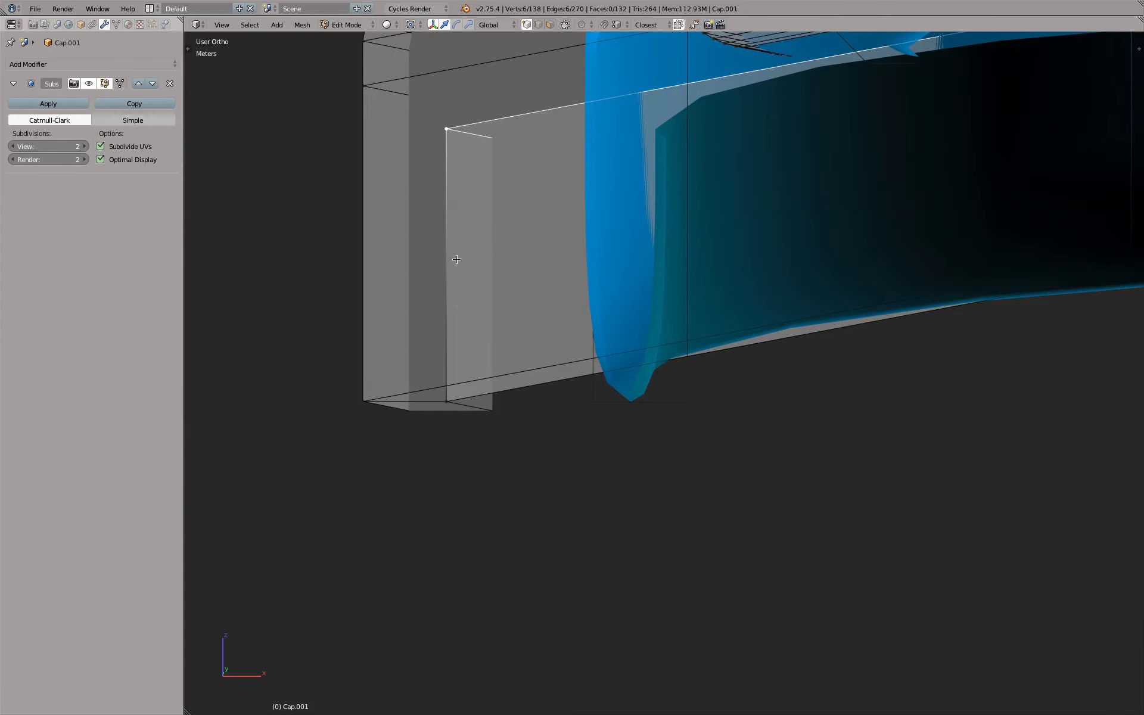
{"action": "key", "text": "ctrl+r"}
{"action": "left_click", "coordinate": [455, 215]}
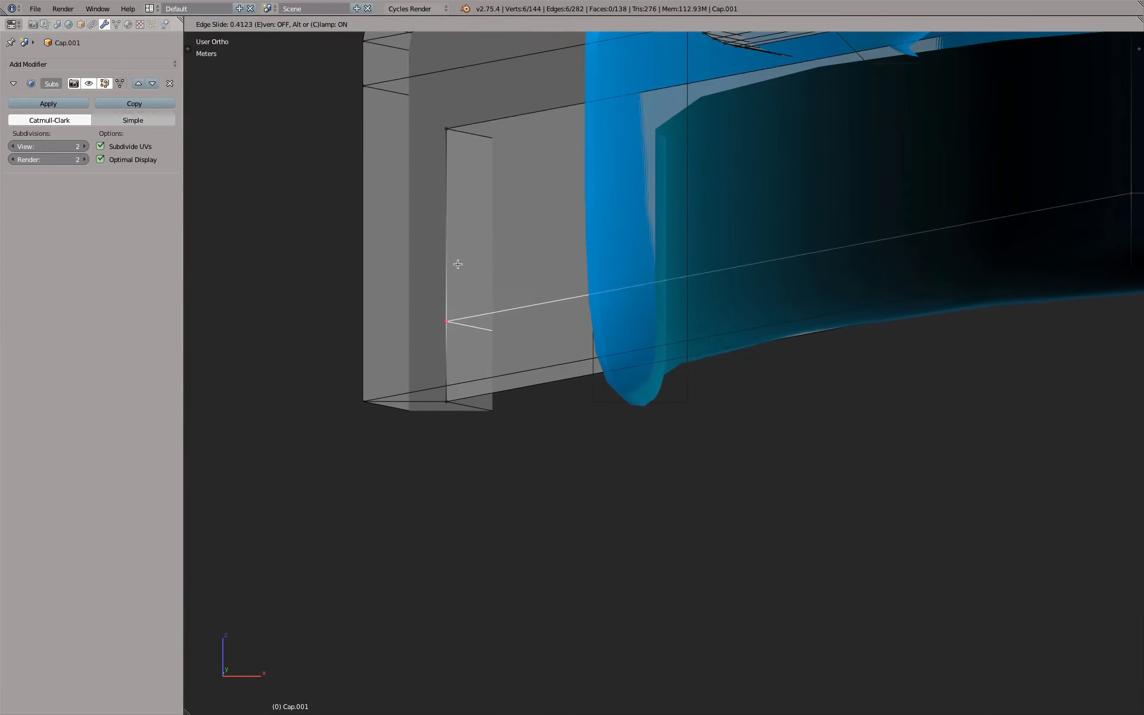
{"action": "left_click", "coordinate": [458, 304]}
{"action": "key", "text": "ctrl+r"}
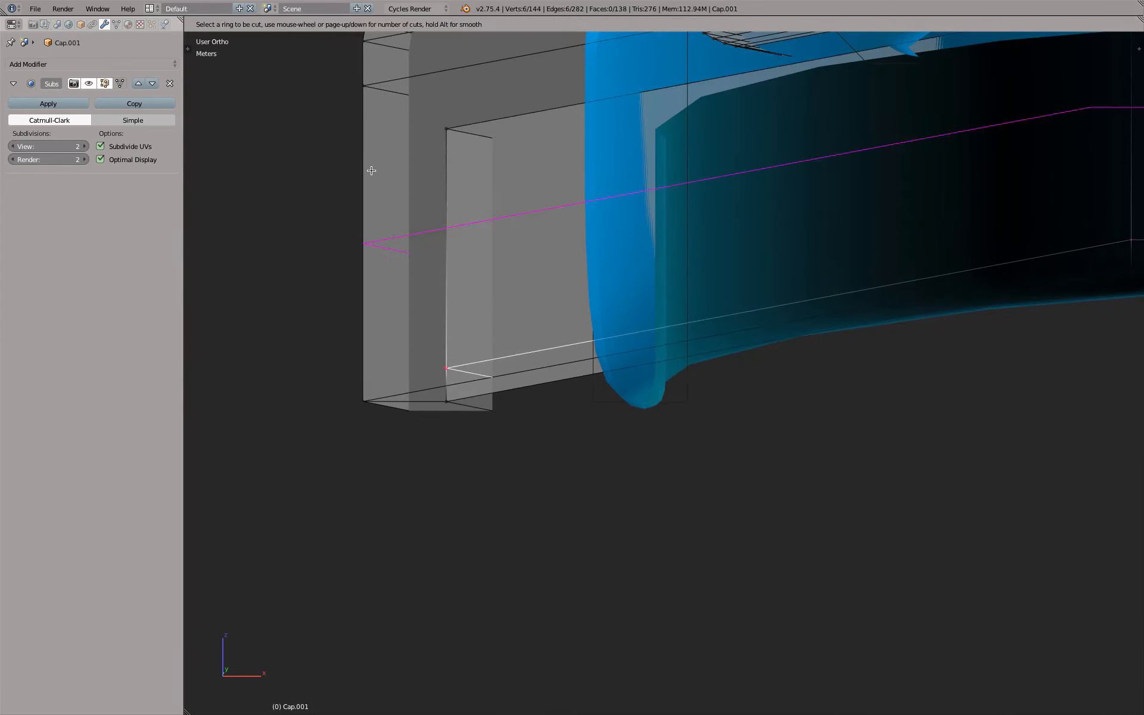
{"action": "left_click", "coordinate": [375, 171]}
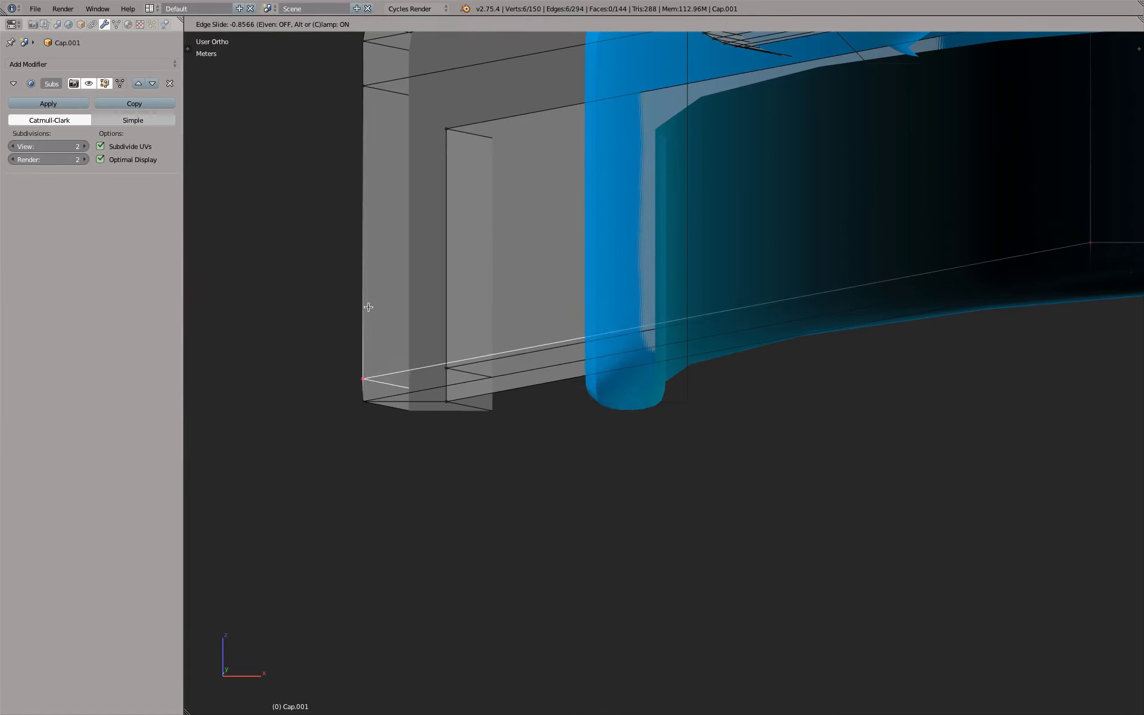
{"action": "left_click", "coordinate": [455, 328]}
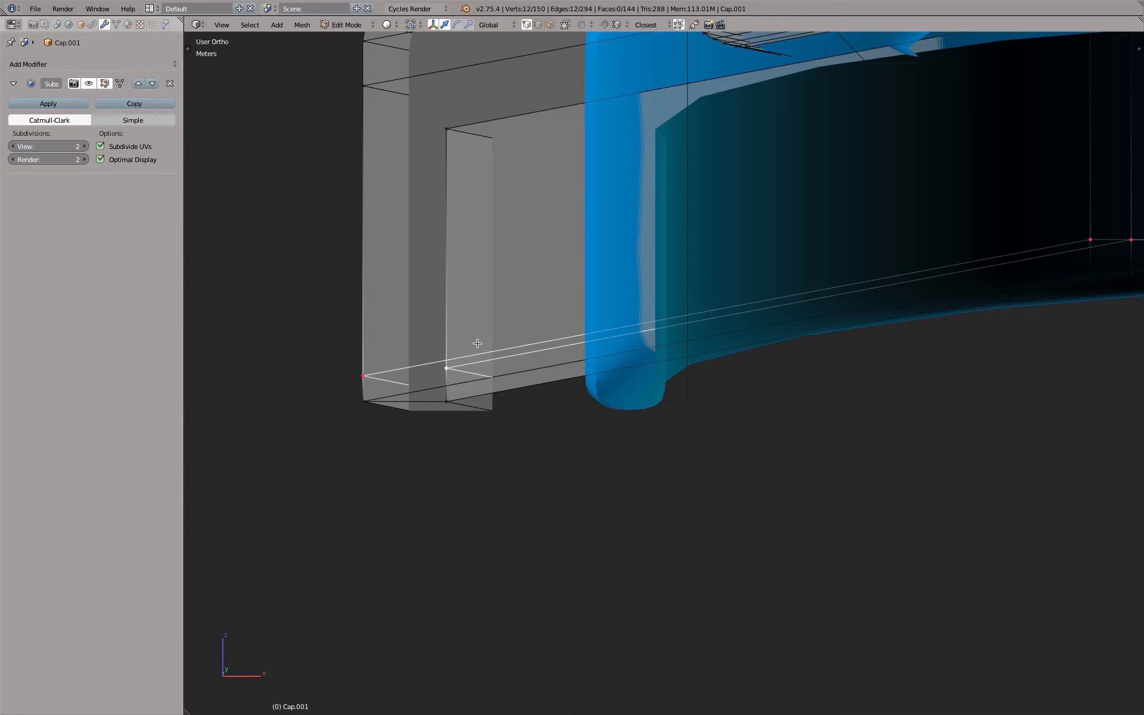
Level the two new loops with each other by scaling them to 0 along Z
{"action": "left_click", "coordinate": [411, 24]}
{"action": "key", "text": "s"}
{"action": "key", "text": "z"}
{"action": "key", "text": "0"}
{"action": "key", "text": "Return"}
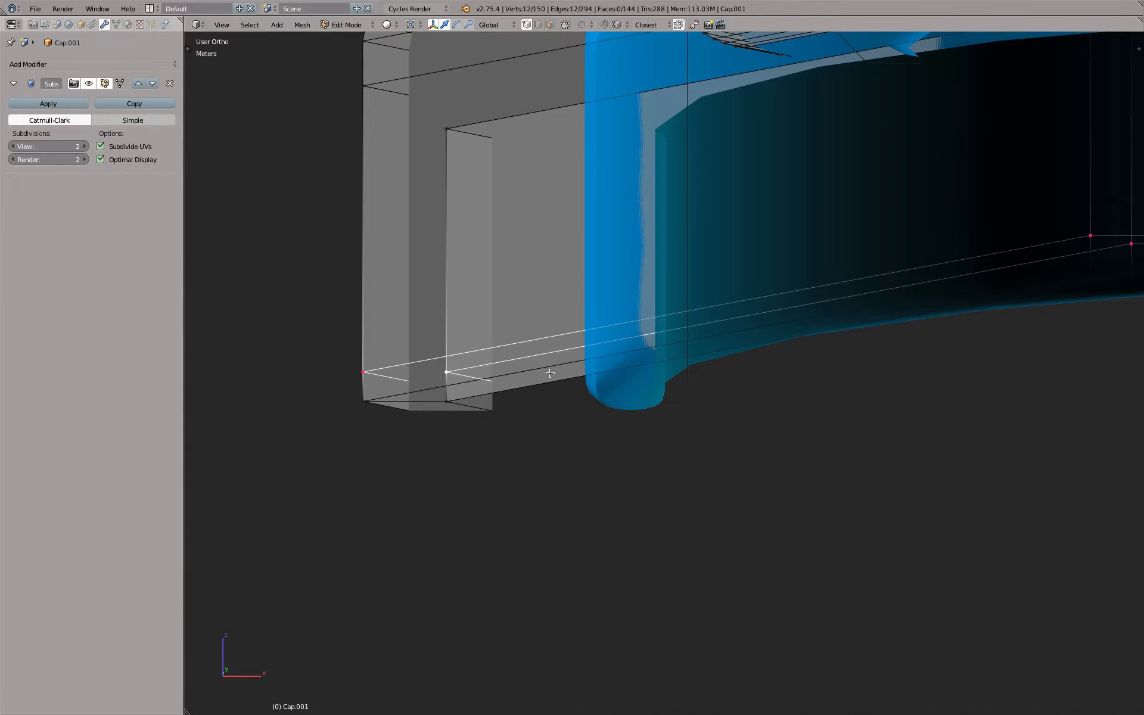
Select the inner wall's top edge loop, raise it slightly along Z and return to object mode
{"action": "key", "text": "KP_1"}
{"action": "scroll", "coordinate": [570, 375], "scroll_direction": "down", "scroll_amount": 5}
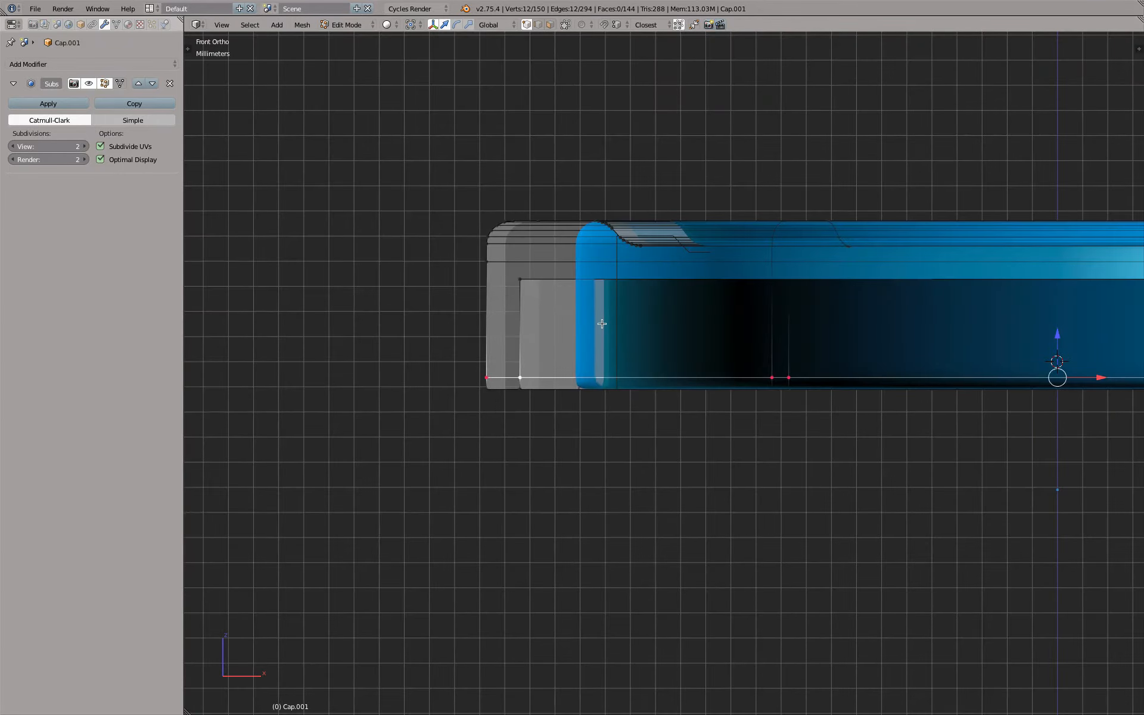
{"action": "scroll", "coordinate": [590, 297], "scroll_direction": "up", "scroll_amount": 4}
{"action": "middle_click_drag", "start_coordinate": [596, 296], "coordinate": [584, 313]}
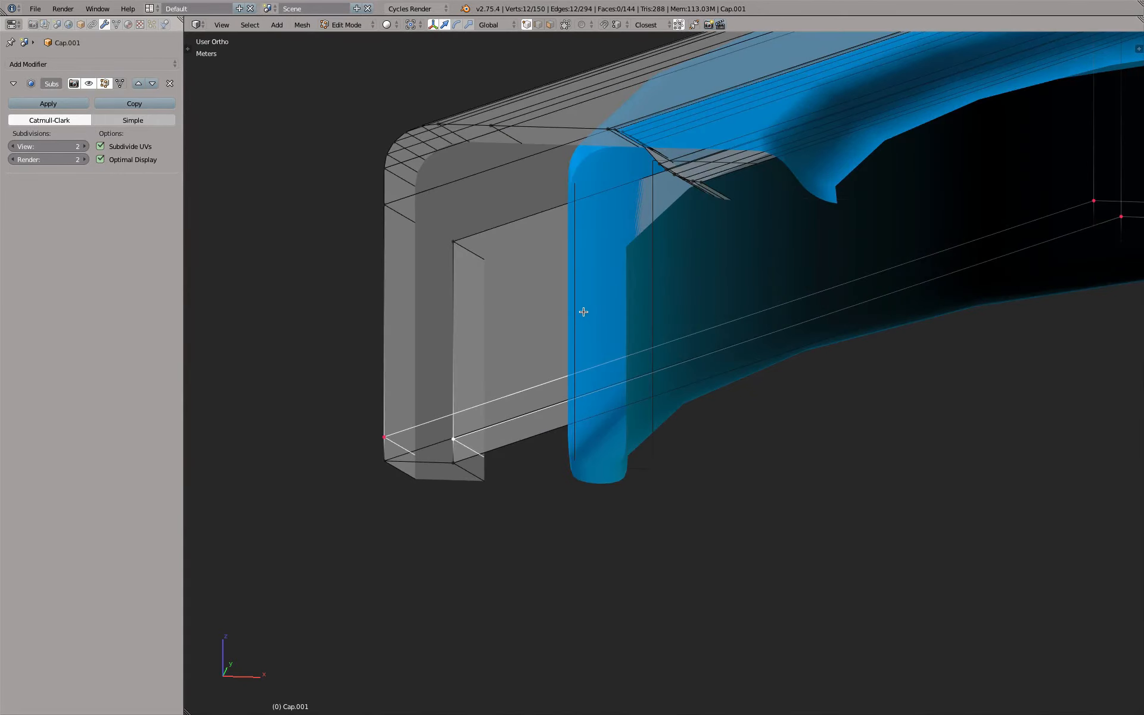
{"action": "right_click", "coordinate": [505, 225], "text": "alt"}
{"action": "scroll", "coordinate": [513, 245], "scroll_direction": "down", "scroll_amount": 3}
{"action": "middle_click_drag", "start_coordinate": [616, 263], "coordinate": [514, 362], "text": "shift"}
{"action": "mouse_move", "coordinate": [579, 341]}
{"action": "middle_mouse_down"}
{"action": "mouse_move", "coordinate": [579, 308]}
{"action": "mouse_move", "coordinate": [586, 322]}
{"action": "middle_mouse_up"}
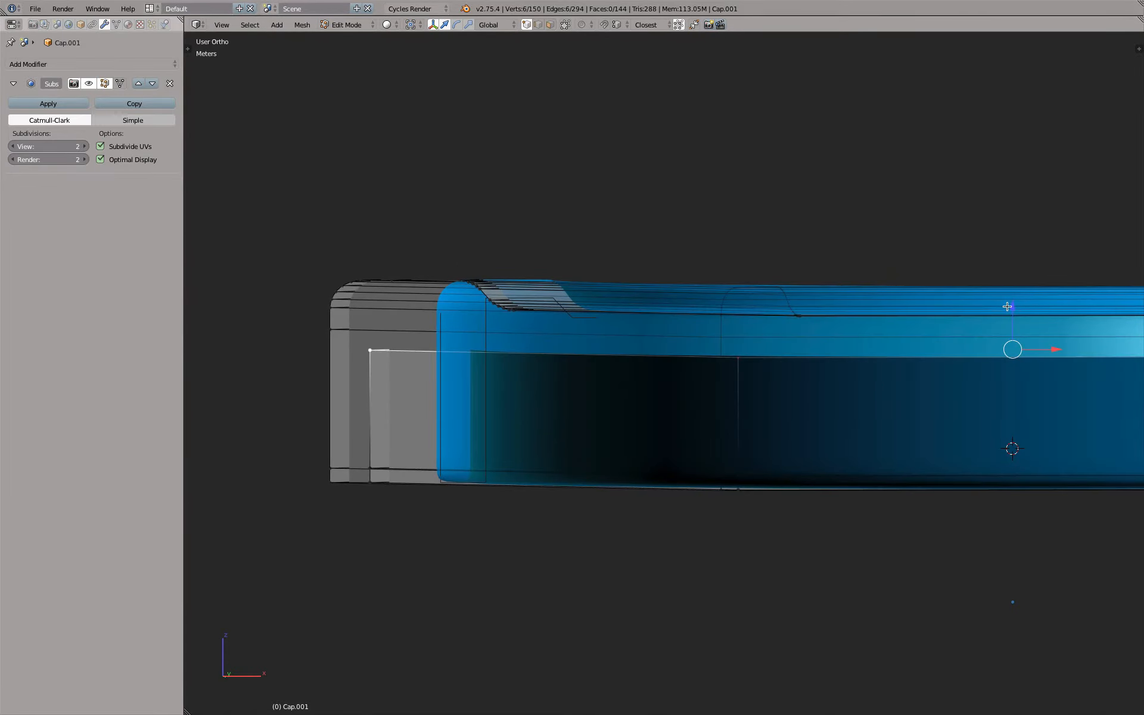
{"action": "left_click_drag", "start_coordinate": [1007, 306], "coordinate": [1007, 289]}
{"action": "key", "text": "Tab"}
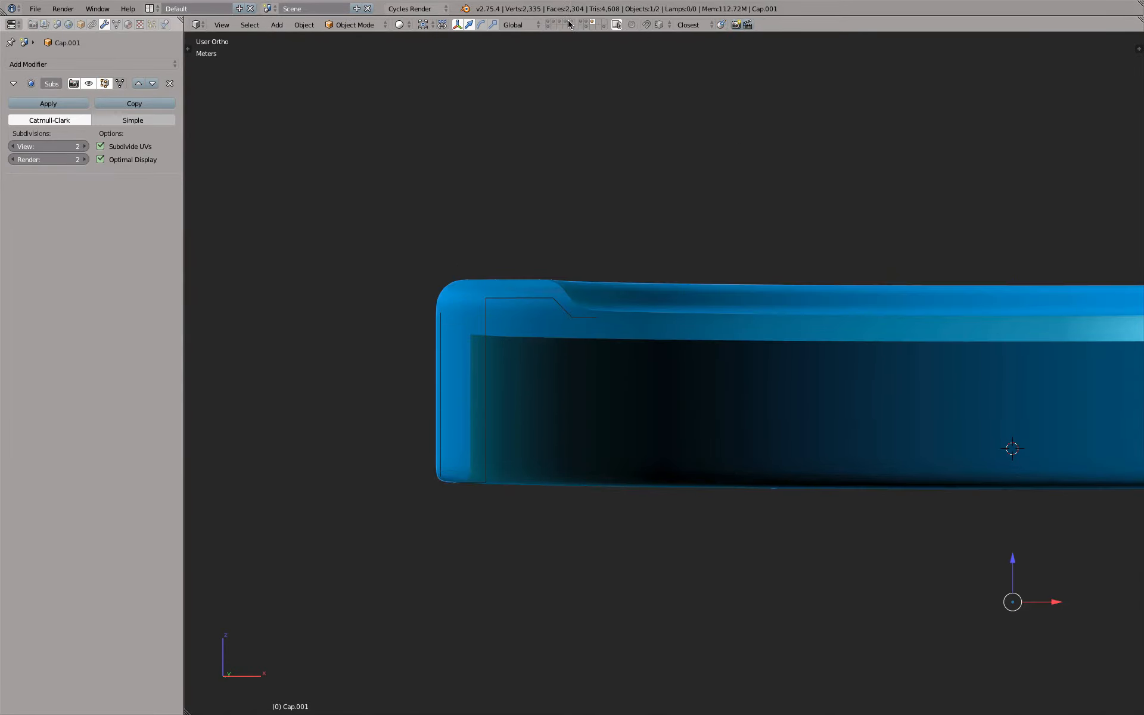
Show the bottle's layer alongside the cap and raise the inner wall's top edge loop about 1.17 mm along Z
{"action": "left_click", "coordinate": [566, 22], "text": "shift"}
{"action": "middle_click_drag", "start_coordinate": [568, 151], "coordinate": [573, 162]}
{"action": "scroll", "coordinate": [544, 260], "scroll_direction": "up", "scroll_amount": 2}
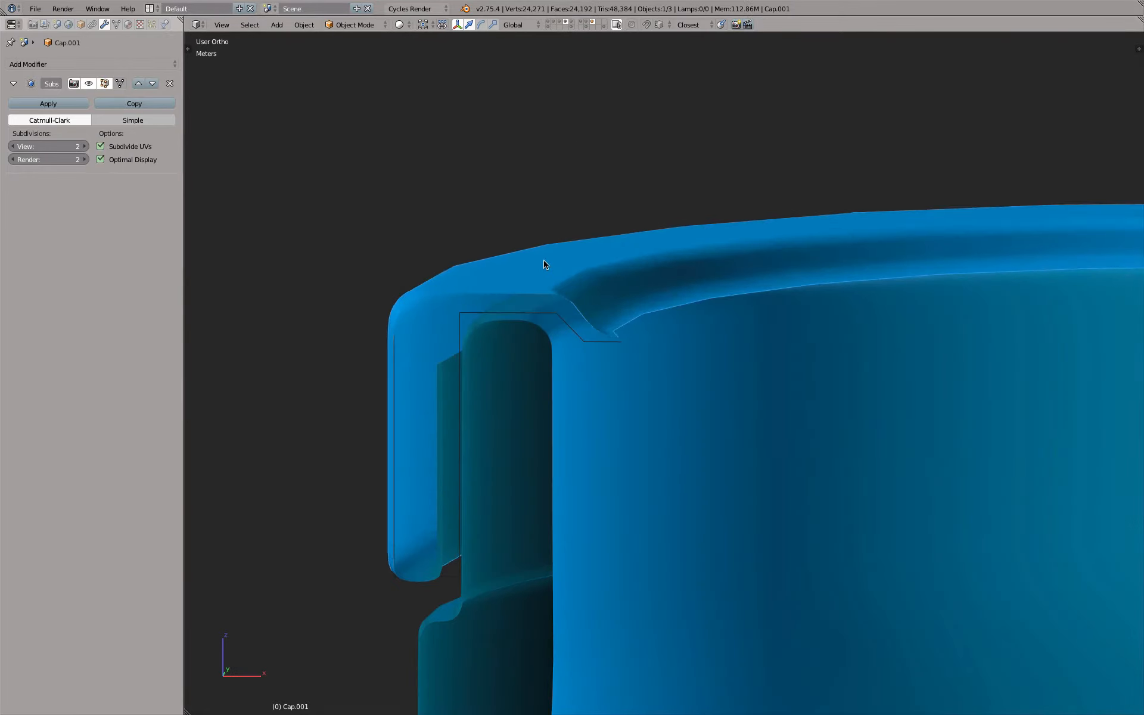
{"action": "key", "text": "Tab"}
{"action": "middle_click_drag", "start_coordinate": [608, 300], "coordinate": [599, 250]}
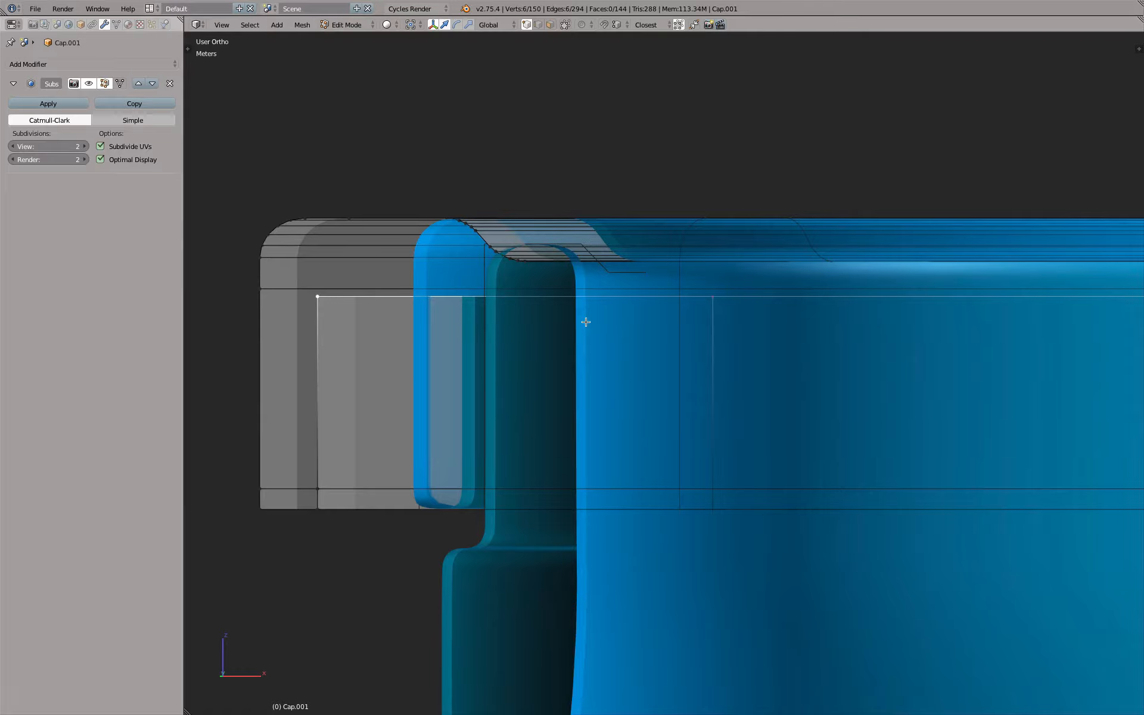
{"action": "key", "text": "g"}
{"action": "key", "text": "z"}
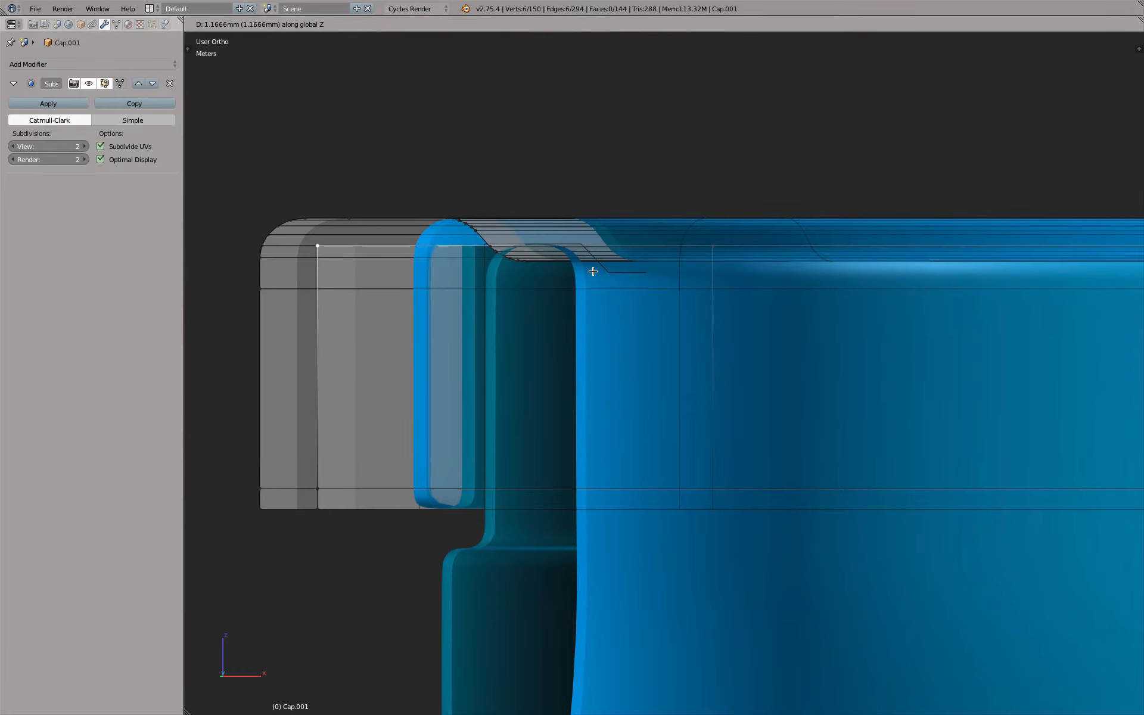
{"action": "left_click", "coordinate": [593, 271]}
{"action": "mouse_move", "coordinate": [593, 271]}
{"action": "middle_mouse_down"}
{"action": "mouse_move", "coordinate": [613, 271]}
{"action": "mouse_move", "coordinate": [585, 277]}
{"action": "middle_mouse_up"}
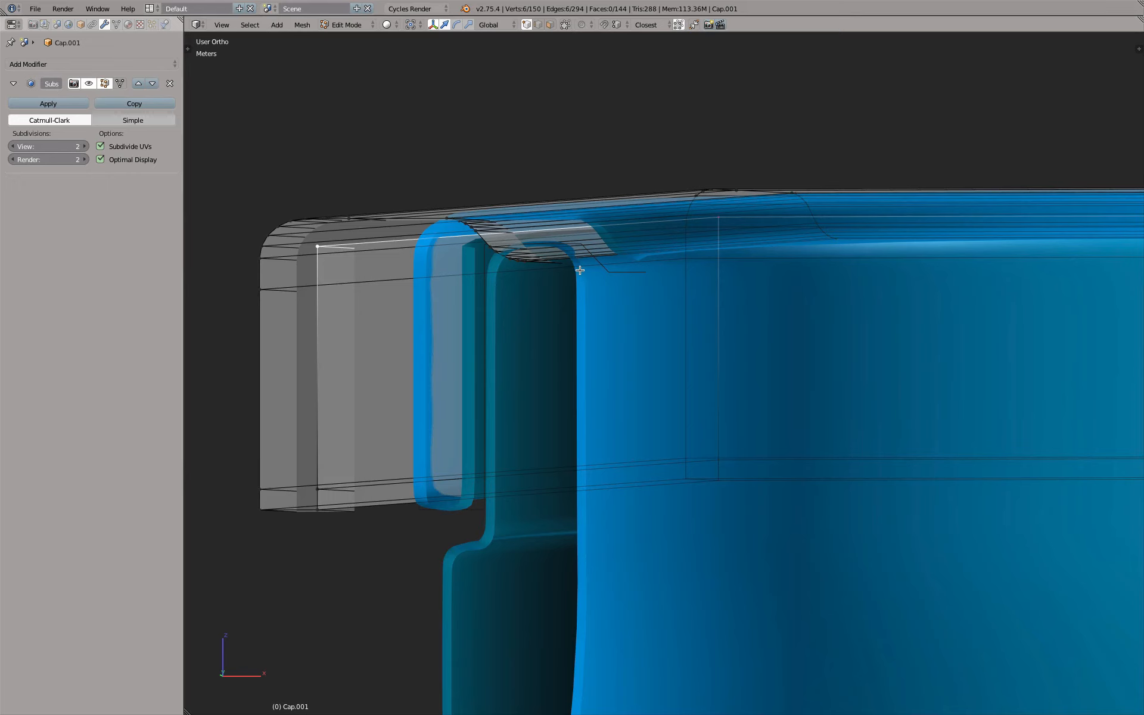
Extrude the inner wall's top loop inward twice, scaling it by about 0.92 and then about 0.93
{"action": "key", "text": "e"}
{"action": "key", "text": "s"}
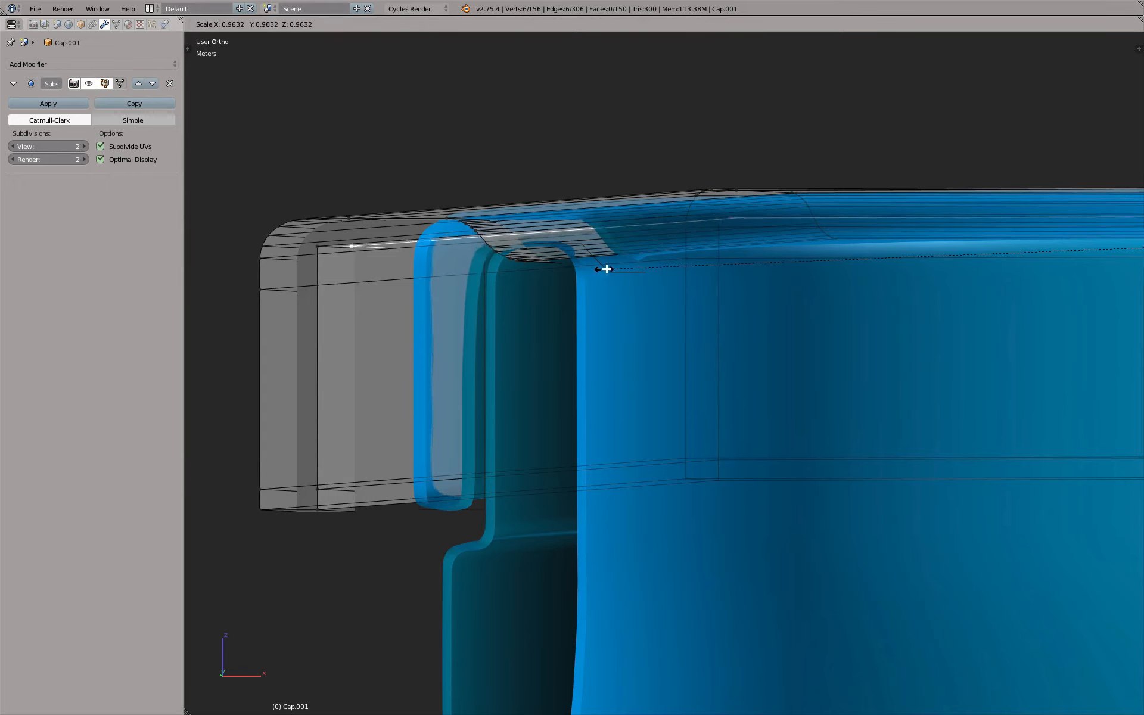
{"action": "left_click", "coordinate": [637, 264]}
{"action": "scroll", "coordinate": [545, 253], "scroll_direction": "up", "scroll_amount": 1}
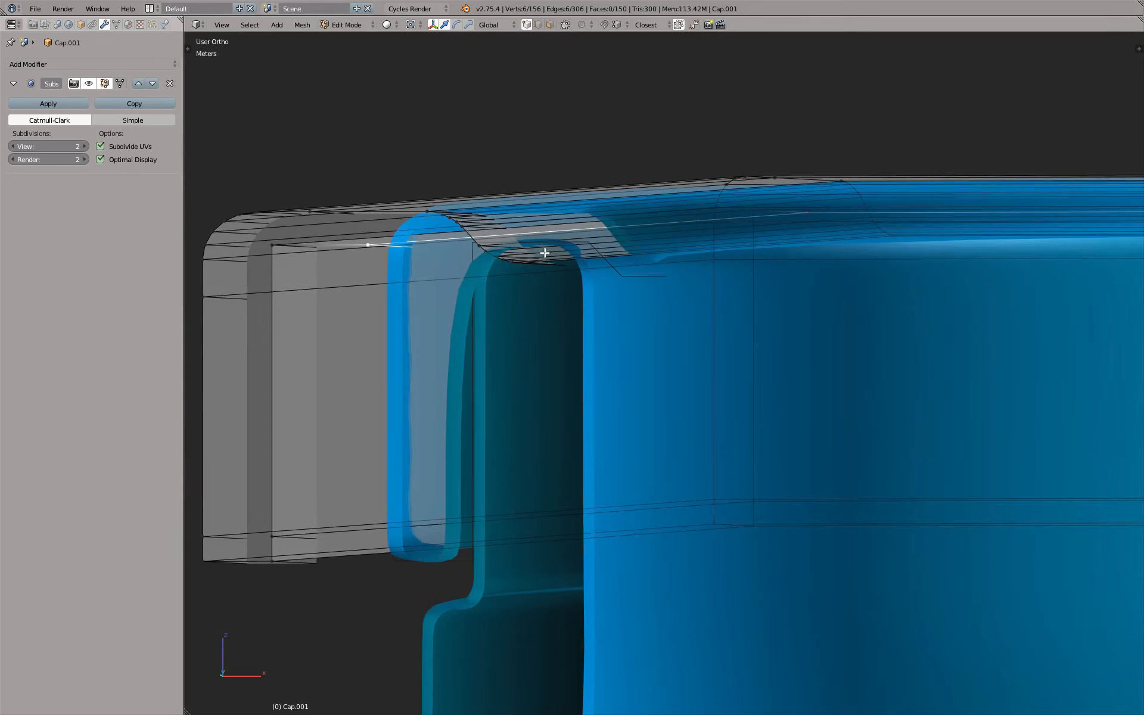
{"action": "key", "text": "e"}
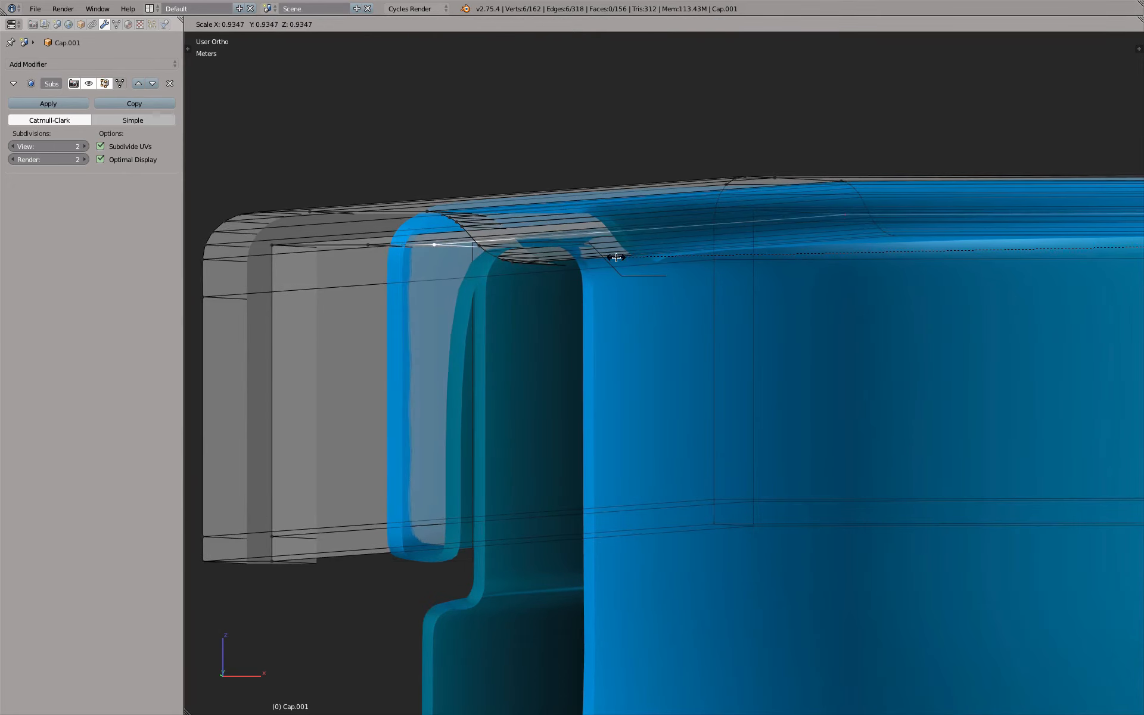
{"action": "left_click", "coordinate": [617, 257]}
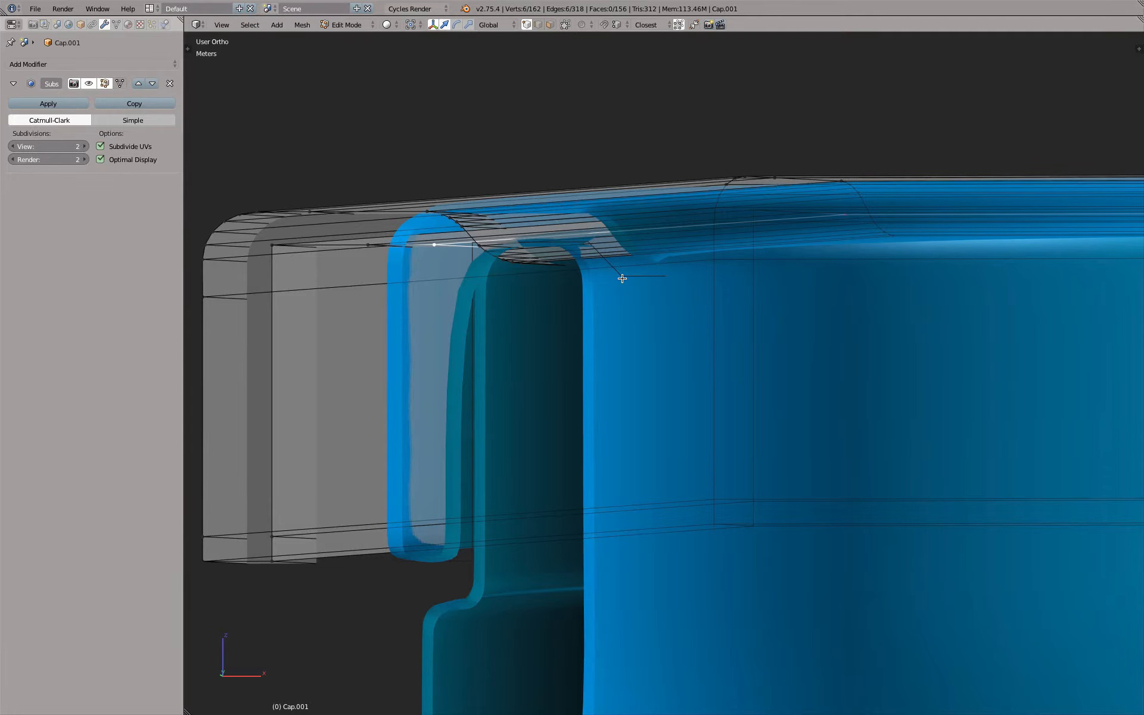
Turn off the subdivision preview, extrude the loop again, lower it along Z and scale it inward to form the sloped section
{"action": "left_click", "coordinate": [89, 84]}
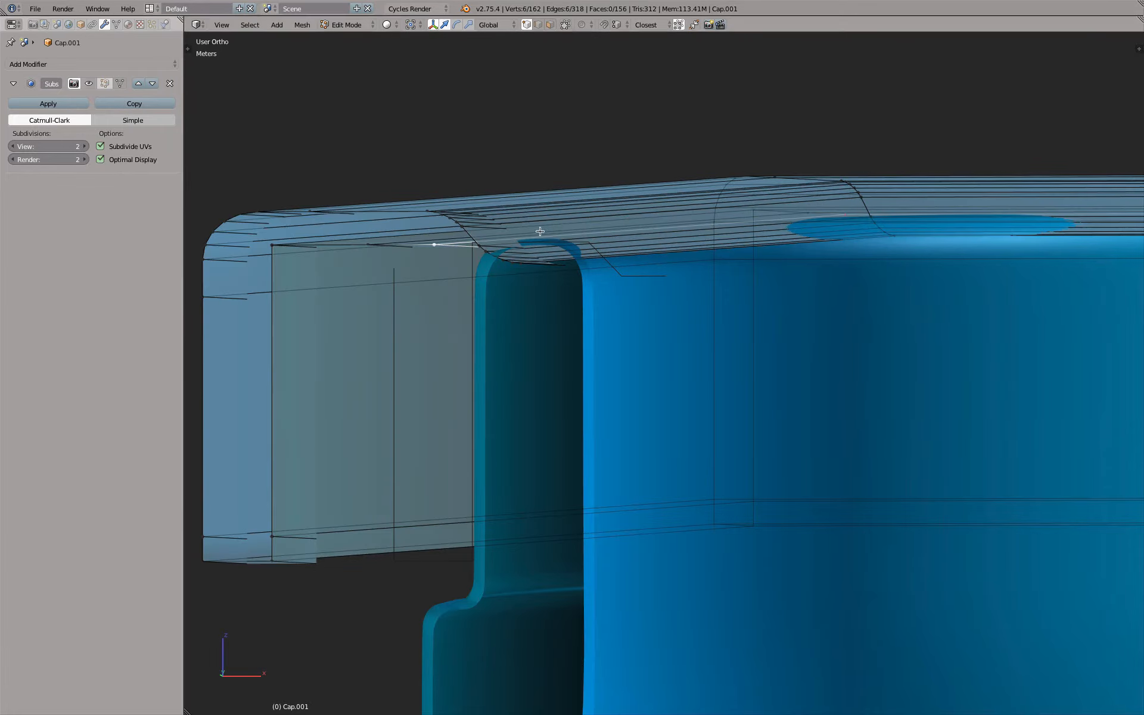
{"action": "mouse_move", "coordinate": [540, 233]}
{"action": "middle_mouse_down"}
{"action": "mouse_move", "coordinate": [554, 240]}
{"action": "mouse_move", "coordinate": [544, 243]}
{"action": "mouse_move", "coordinate": [548, 208]}
{"action": "mouse_move", "coordinate": [541, 243]}
{"action": "middle_mouse_up"}
{"action": "key", "text": "e"}
{"action": "right_click", "coordinate": [542, 245]}
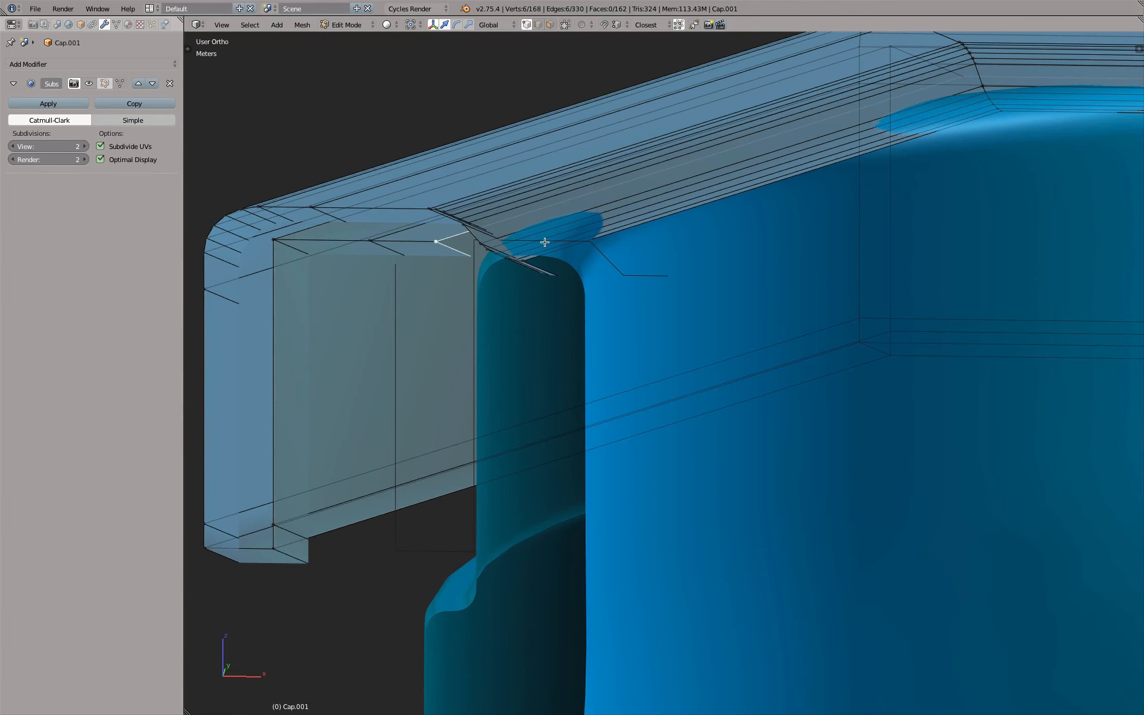
{"action": "key", "text": "g"}
{"action": "key", "text": "z"}
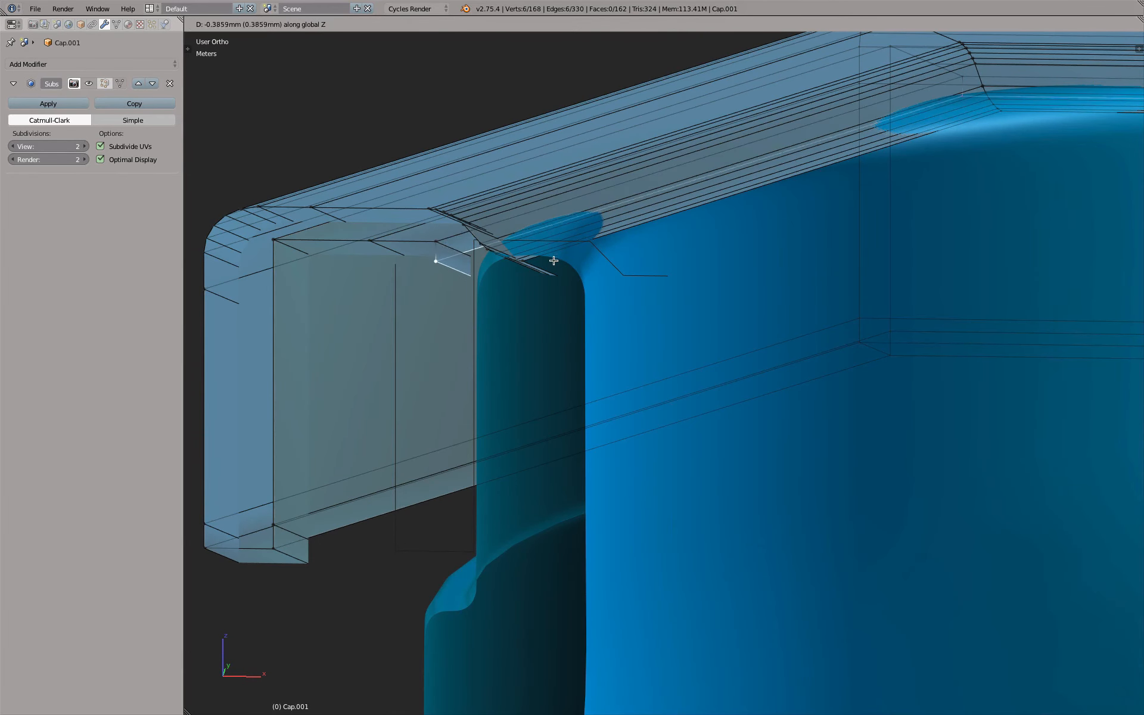
{"action": "left_click", "coordinate": [556, 265]}
{"action": "key", "text": "s"}
{"action": "left_click", "coordinate": [593, 271]}
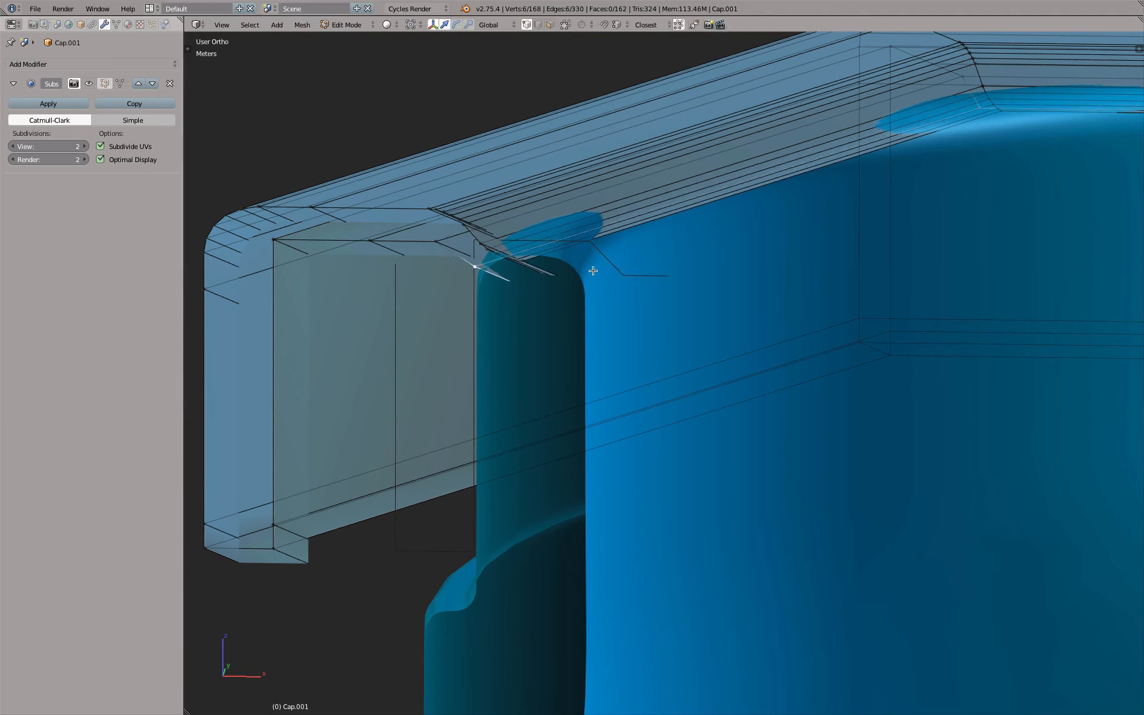
Extrude the lowered loop inward to meet the cap top's inner edge and turn the subdivision preview back on
{"action": "key", "text": "e"}
{"action": "key", "text": "s"}
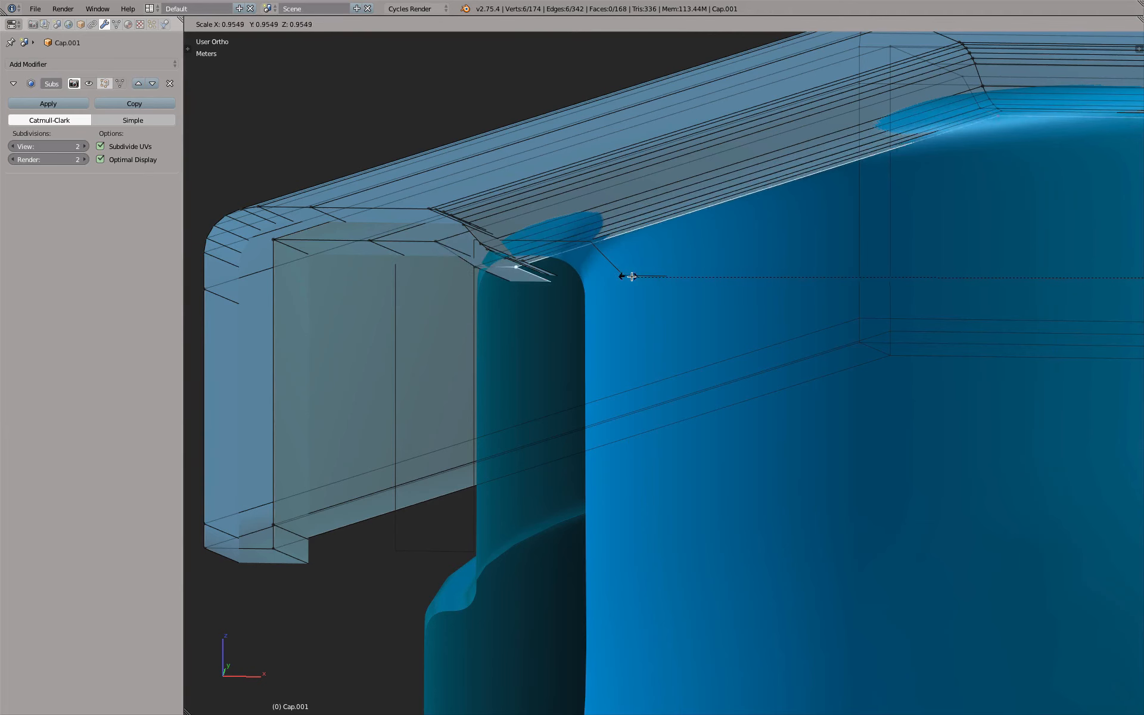
{"action": "left_click", "coordinate": [651, 277]}
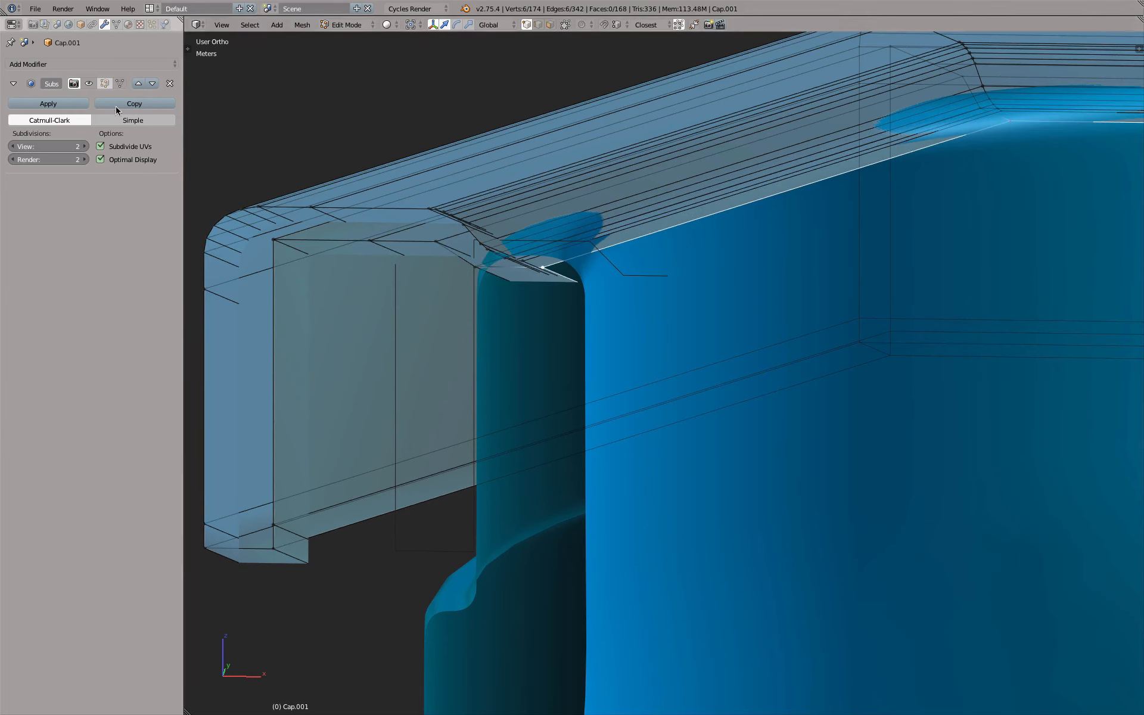
{"action": "left_click", "coordinate": [89, 83]}
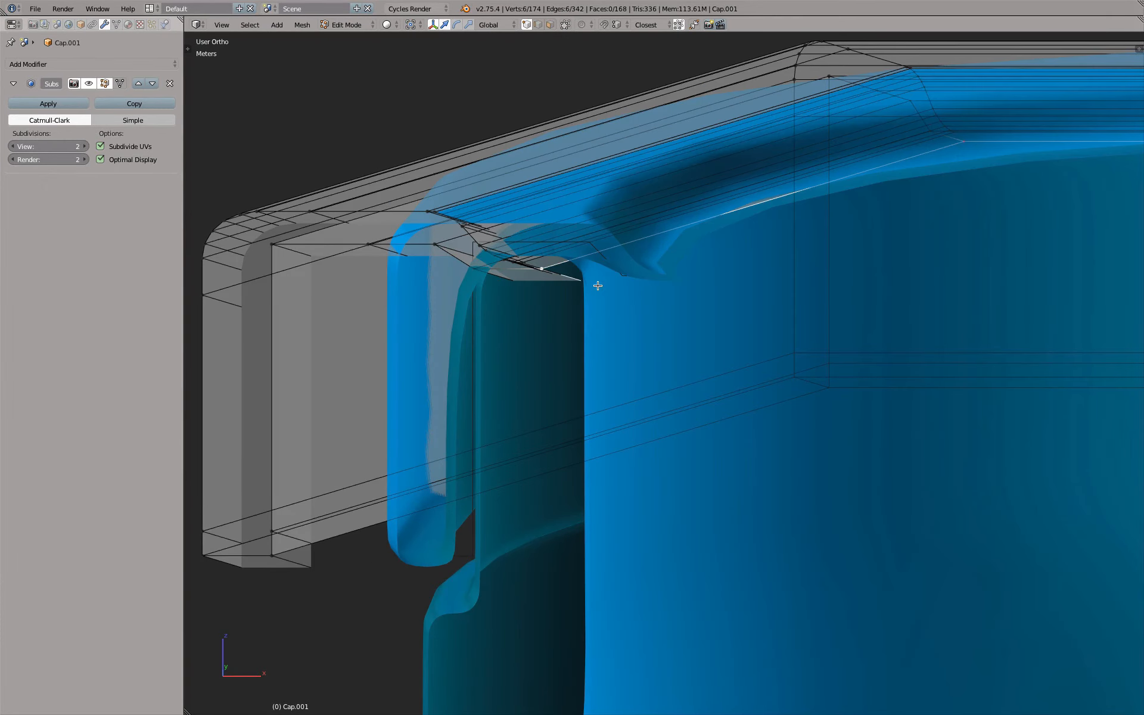
{"action": "scroll", "coordinate": [597, 286], "scroll_direction": "down", "scroll_amount": 2}
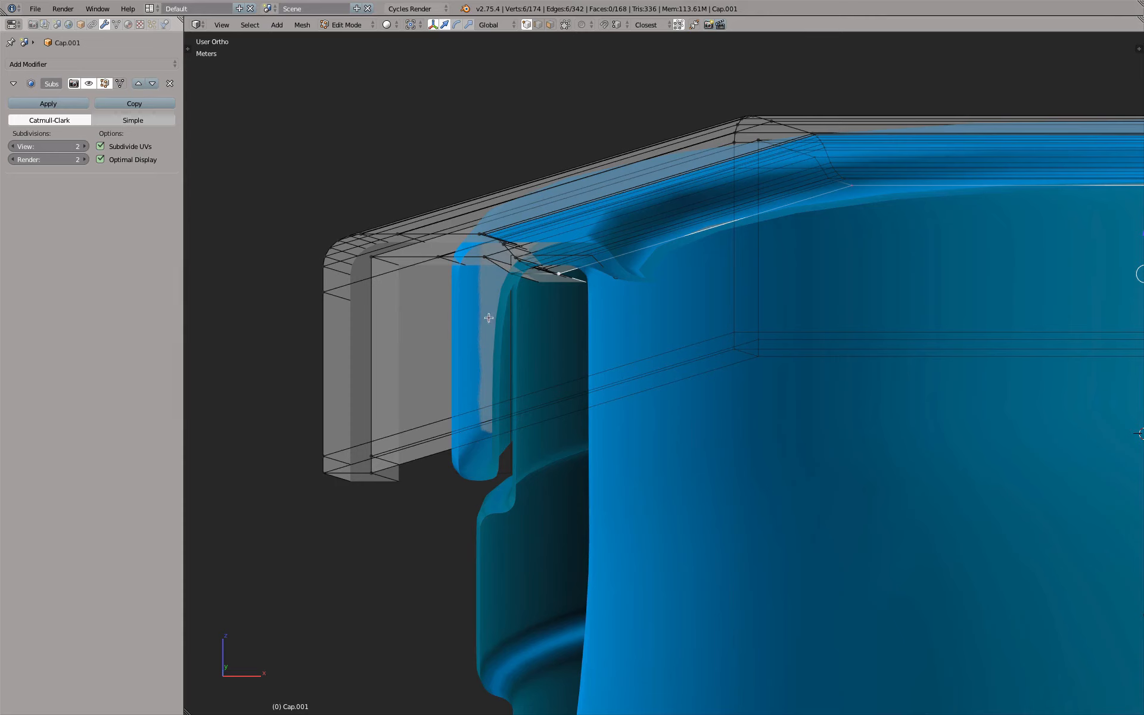
{"action": "scroll", "coordinate": [501, 316], "scroll_direction": "up", "scroll_amount": 2}
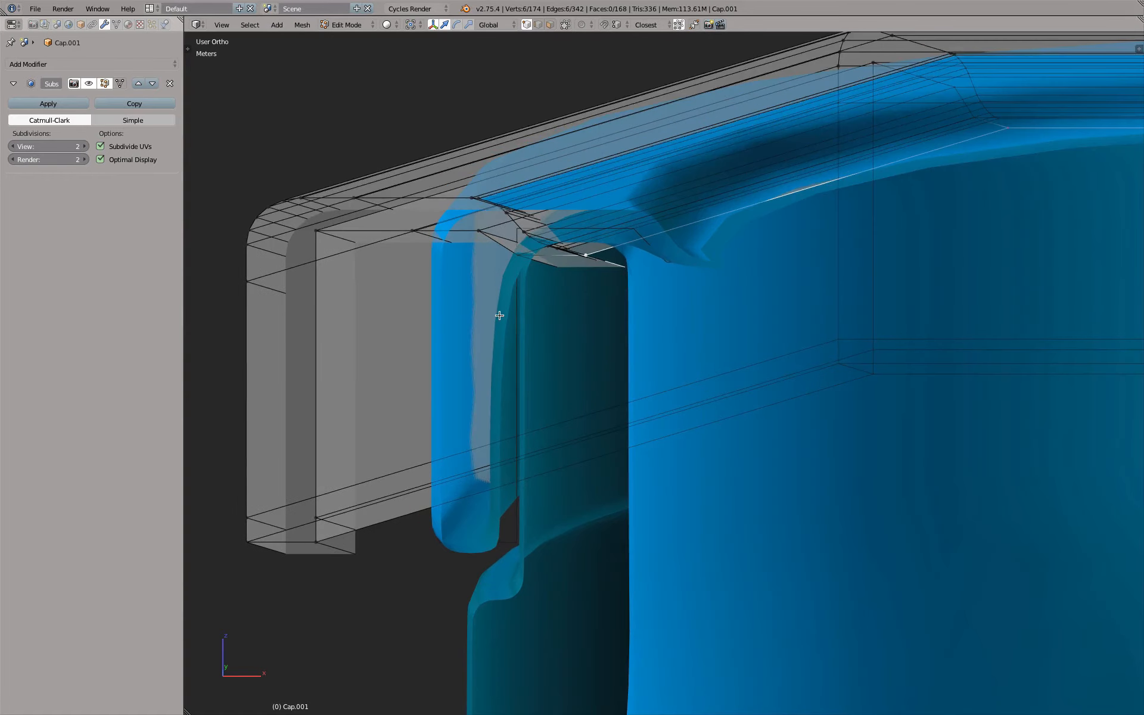
{"action": "middle_click_drag", "start_coordinate": [516, 321], "coordinate": [509, 327]}
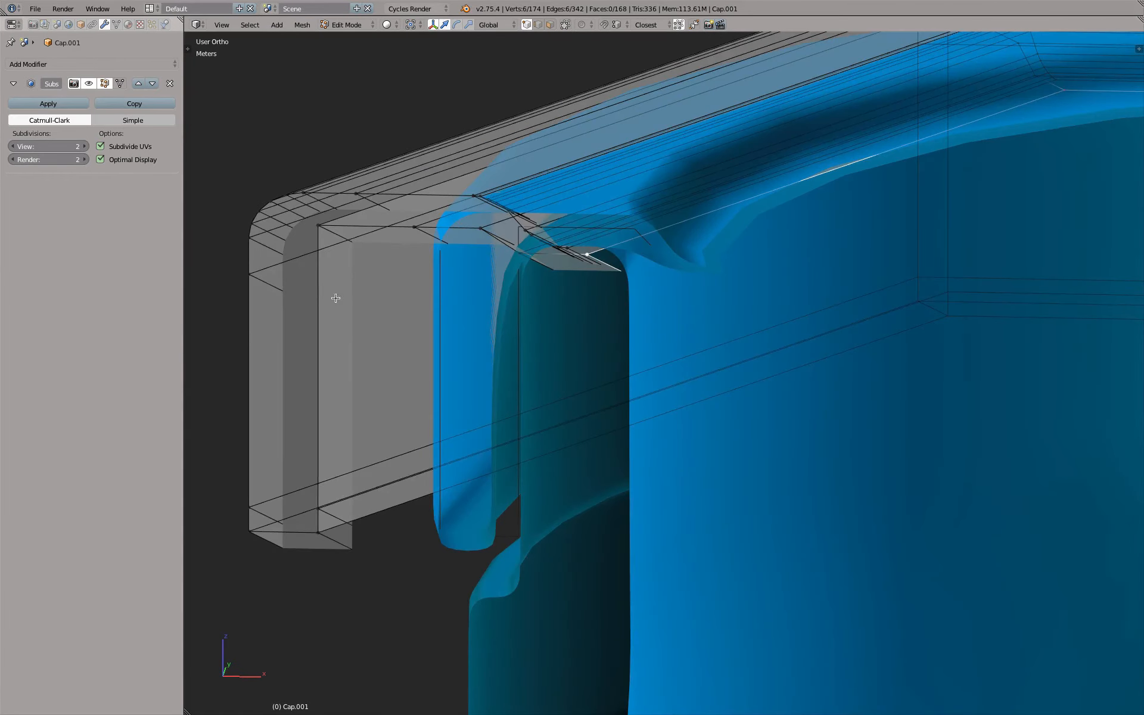
Add a loop cut to the inner wall, slide it close to the top corner and check the smoothed cap in object mode
{"action": "key", "text": "ctrl+r"}
{"action": "left_click", "coordinate": [328, 354]}
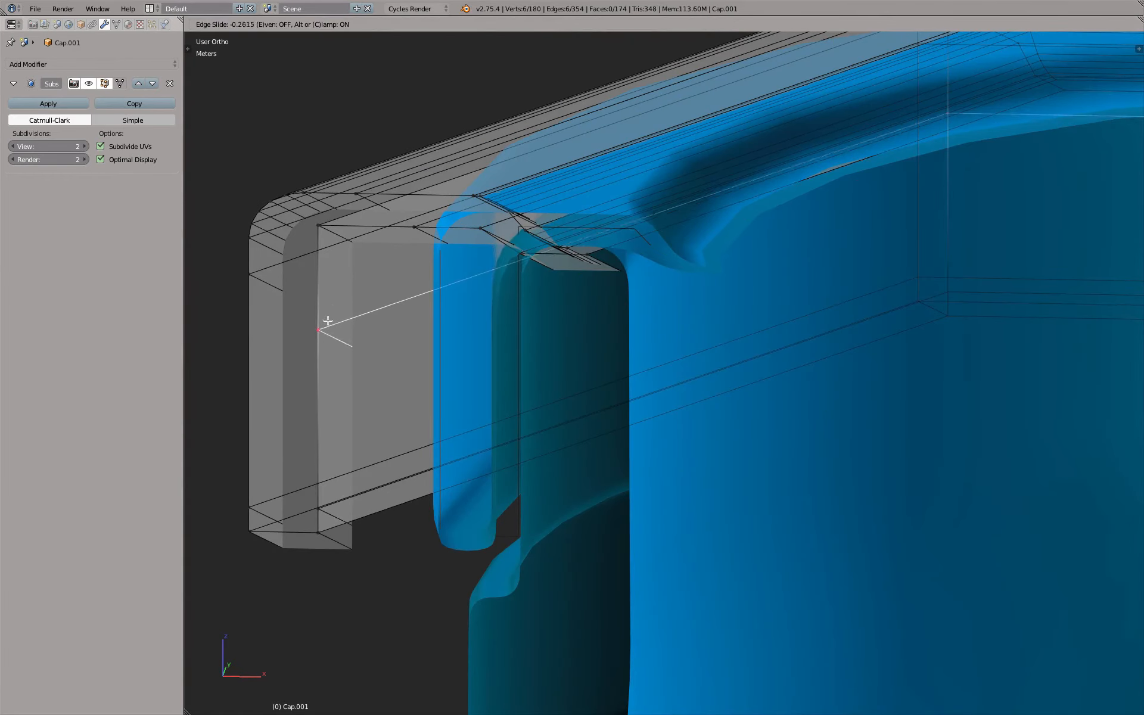
{"action": "left_click", "coordinate": [344, 248]}
{"action": "scroll", "coordinate": [590, 271], "scroll_direction": "up", "scroll_amount": 3}
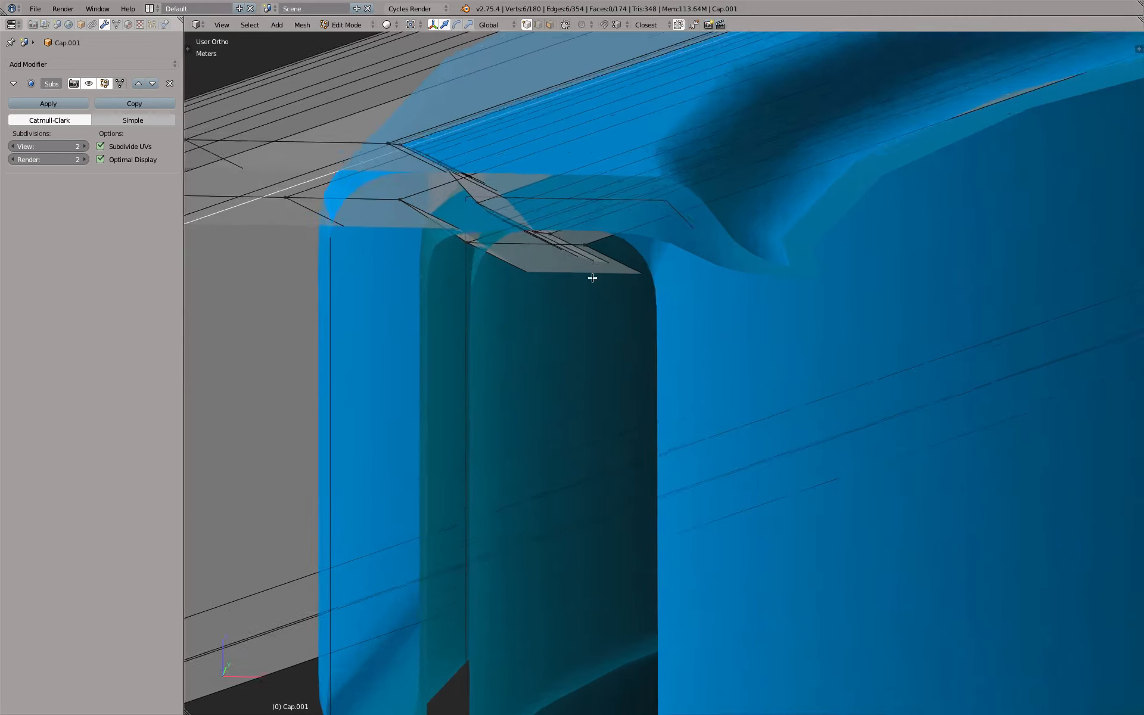
{"action": "scroll", "coordinate": [592, 276], "scroll_direction": "down", "scroll_amount": 4}
{"action": "key", "text": "Tab"}
{"action": "mouse_move", "coordinate": [617, 333]}
{"action": "middle_mouse_down"}
{"action": "mouse_move", "coordinate": [618, 282]}
{"action": "mouse_move", "coordinate": [611, 312]}
{"action": "mouse_move", "coordinate": [589, 309]}
{"action": "mouse_move", "coordinate": [592, 319]}
{"action": "mouse_move", "coordinate": [623, 312]}
{"action": "middle_mouse_up"}
{"action": "scroll", "coordinate": [737, 282], "scroll_direction": "up", "scroll_amount": 2}
{"action": "key", "text": "Tab"}
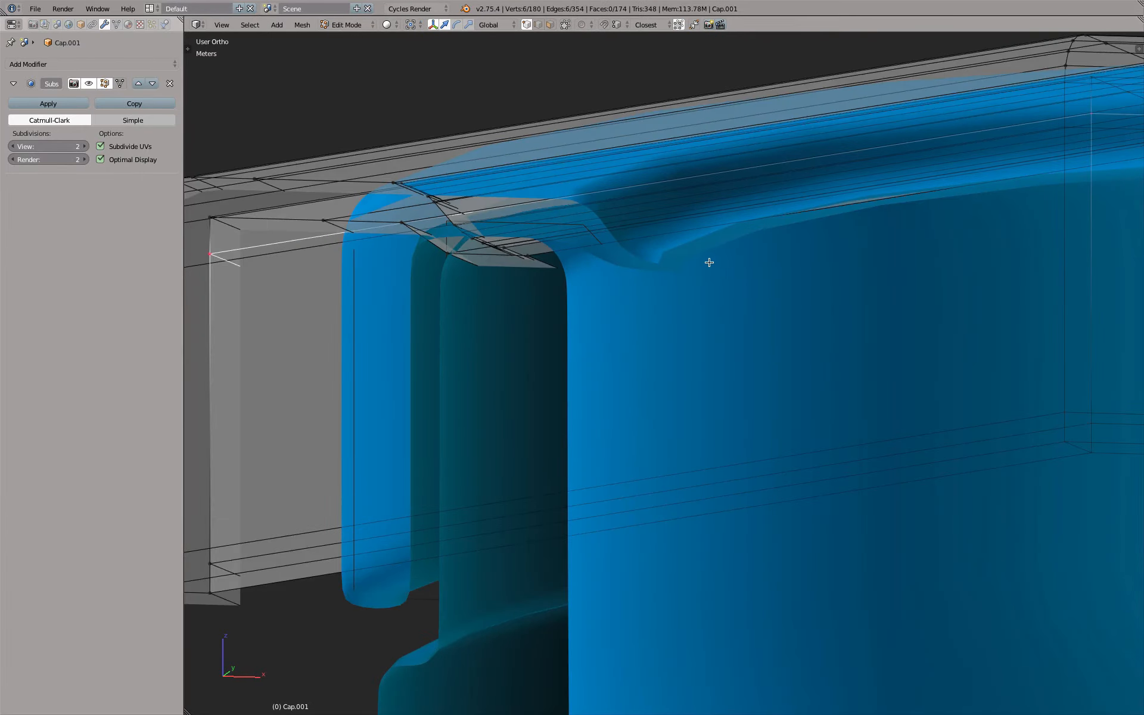
{"action": "scroll", "coordinate": [699, 263], "scroll_direction": "down", "scroll_amount": 3}
{"action": "middle_click_drag", "start_coordinate": [699, 263], "coordinate": [666, 268]}
{"action": "key", "text": "Tab"}
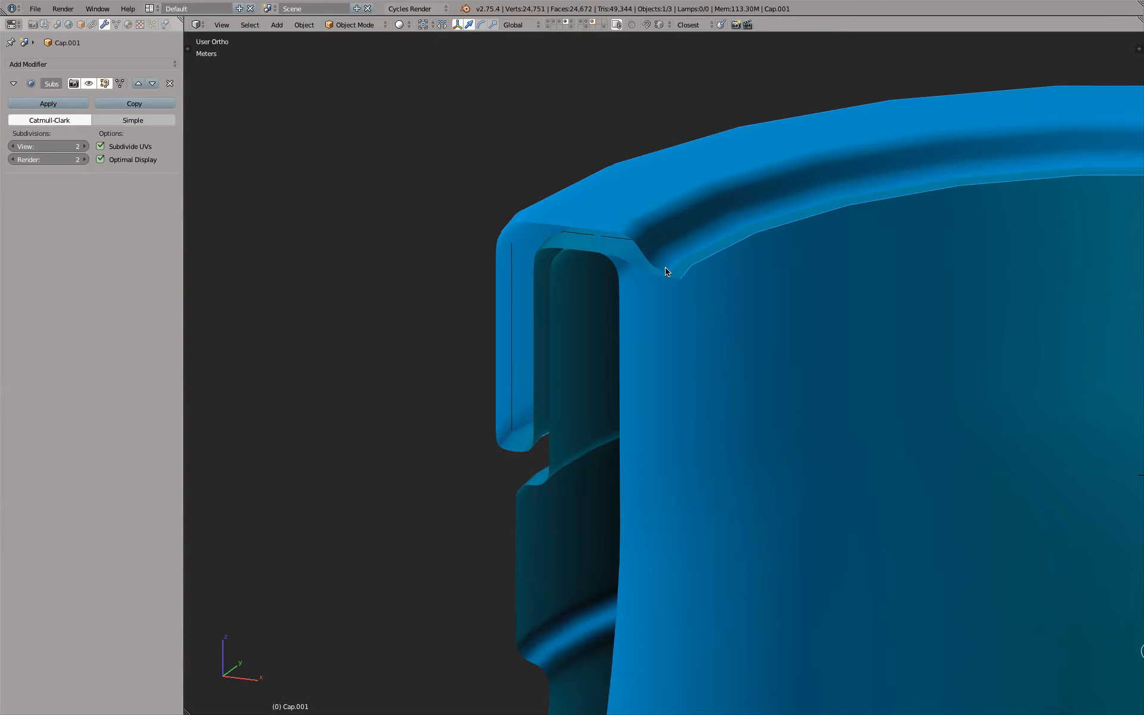
In edge select mode, select both open edge loops at the cap's inner rim, one on the top surface and one on the underside
{"action": "key", "text": "Tab"}
{"action": "scroll", "coordinate": [618, 252], "scroll_direction": "up", "scroll_amount": 6}
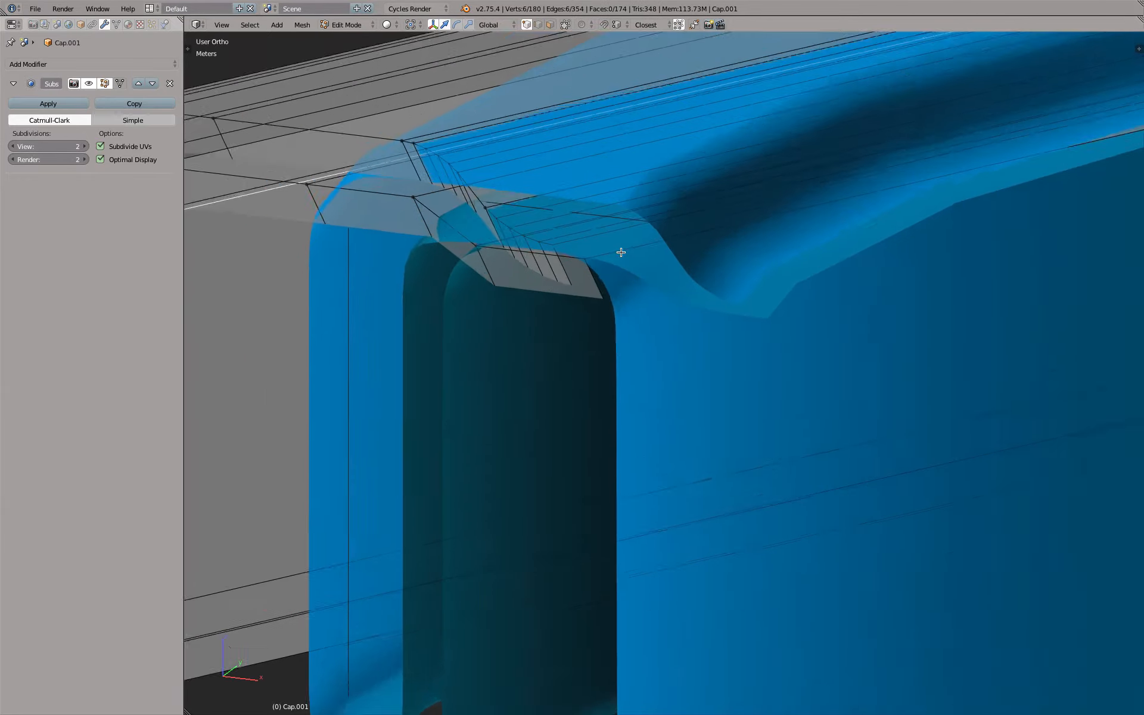
{"action": "middle_click_drag", "start_coordinate": [618, 252], "coordinate": [594, 252]}
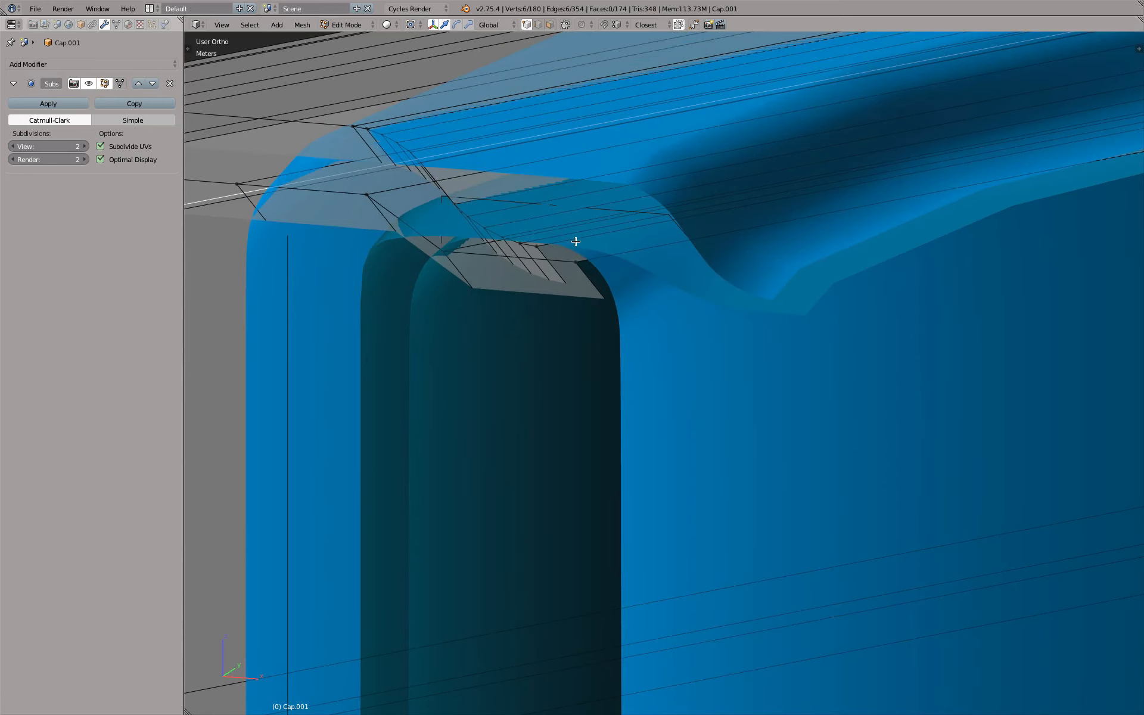
{"action": "left_click", "coordinate": [536, 25]}
{"action": "right_click", "coordinate": [597, 238]}
{"action": "right_click", "coordinate": [614, 254], "text": "shift"}
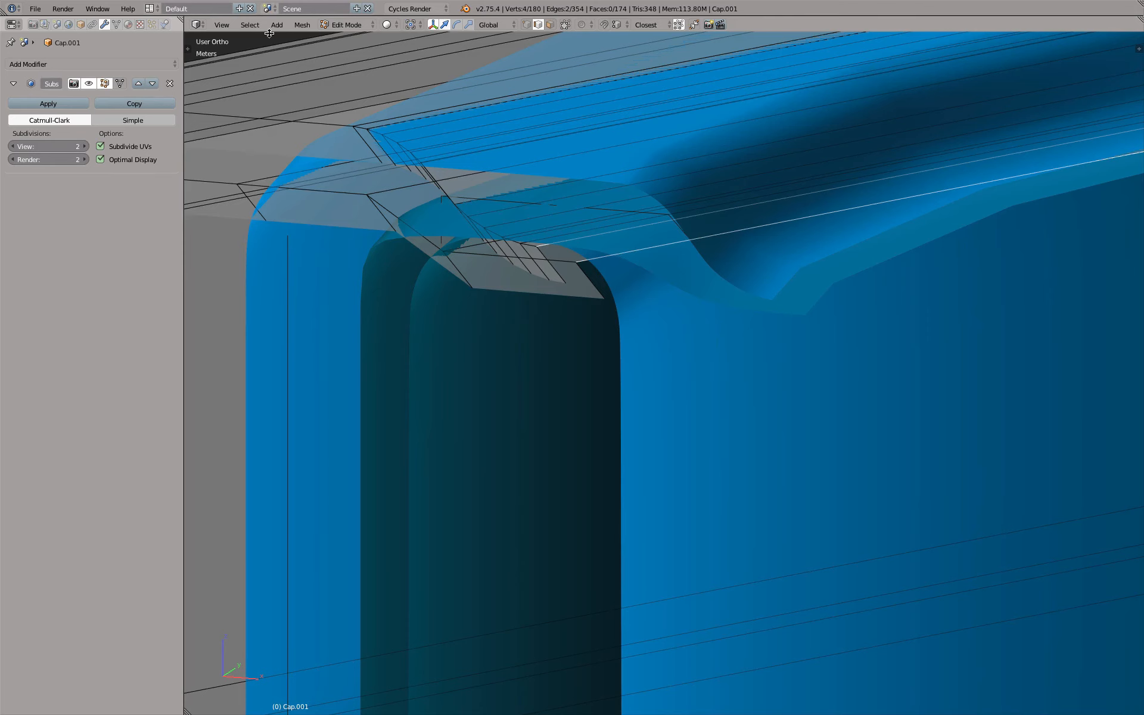
{"action": "left_click", "coordinate": [250, 25]}
{"action": "left_click", "coordinate": [301, 315]}
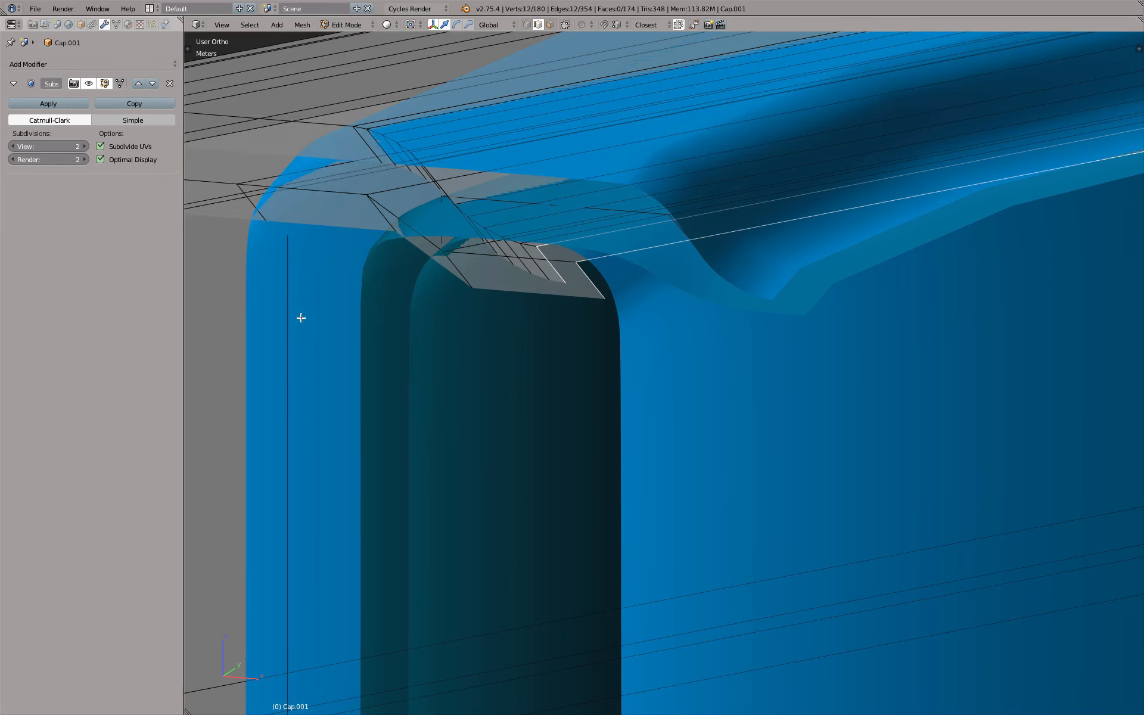
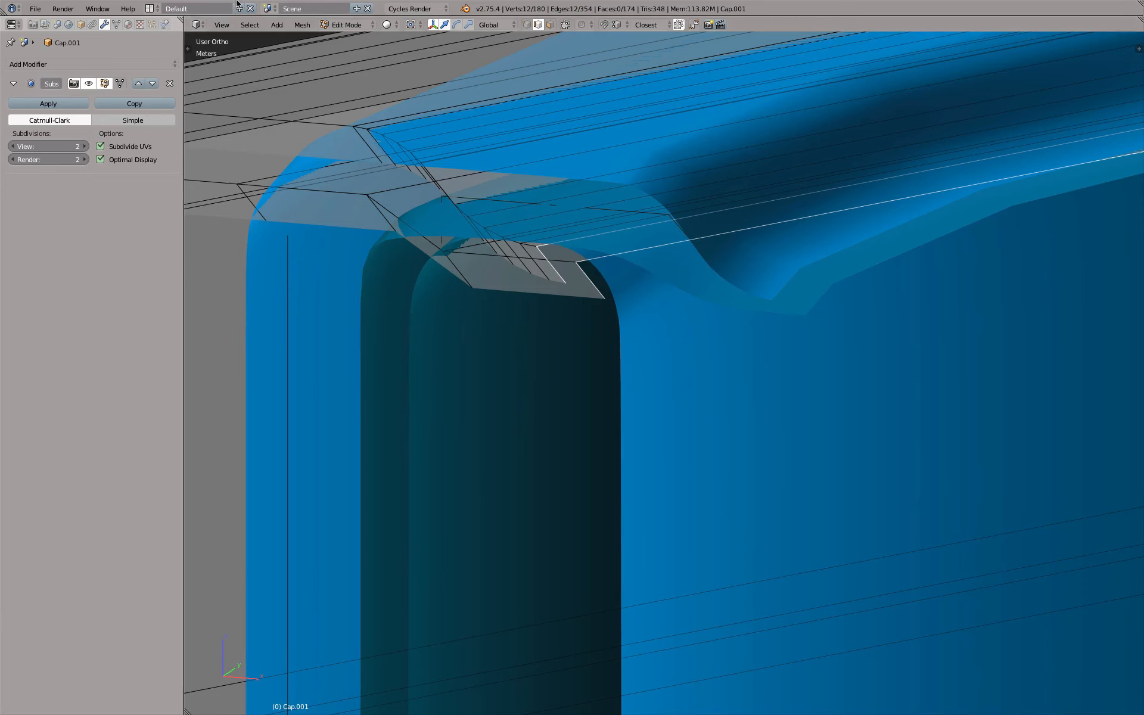
Bridge the two selected edge loops at the cap's inner lip, and delete the resulting faces
{"action": "left_click", "coordinate": [307, 25]}
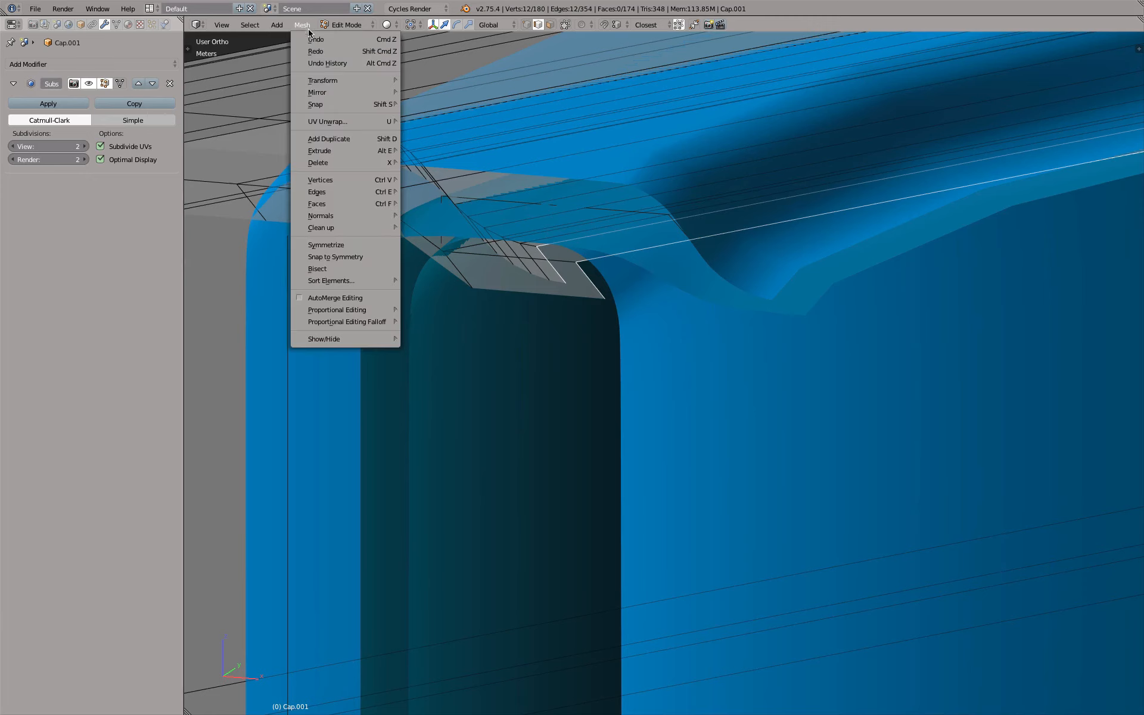
{"action": "mouse_move", "coordinate": [322, 192]}
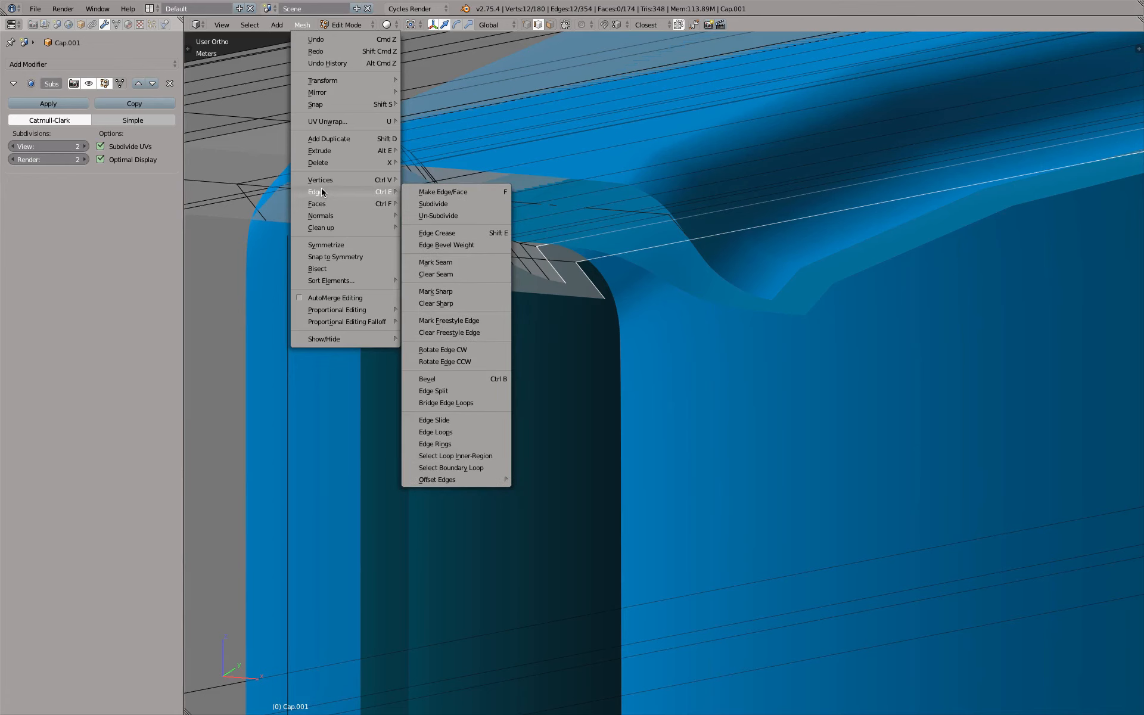
{"action": "left_click", "coordinate": [480, 403]}
{"action": "scroll", "coordinate": [542, 254], "scroll_direction": "down", "scroll_amount": 6}
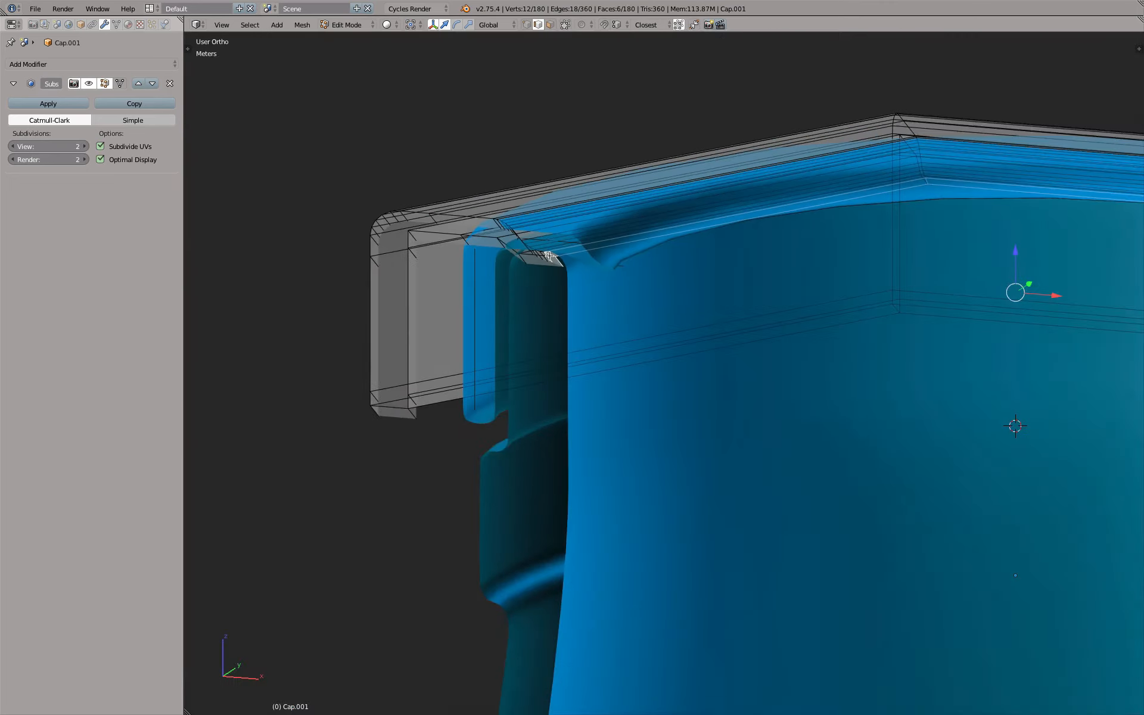
{"action": "scroll", "coordinate": [574, 305], "scroll_direction": "up", "scroll_amount": 6}
{"action": "scroll", "coordinate": [574, 304], "scroll_direction": "up", "scroll_amount": 2}
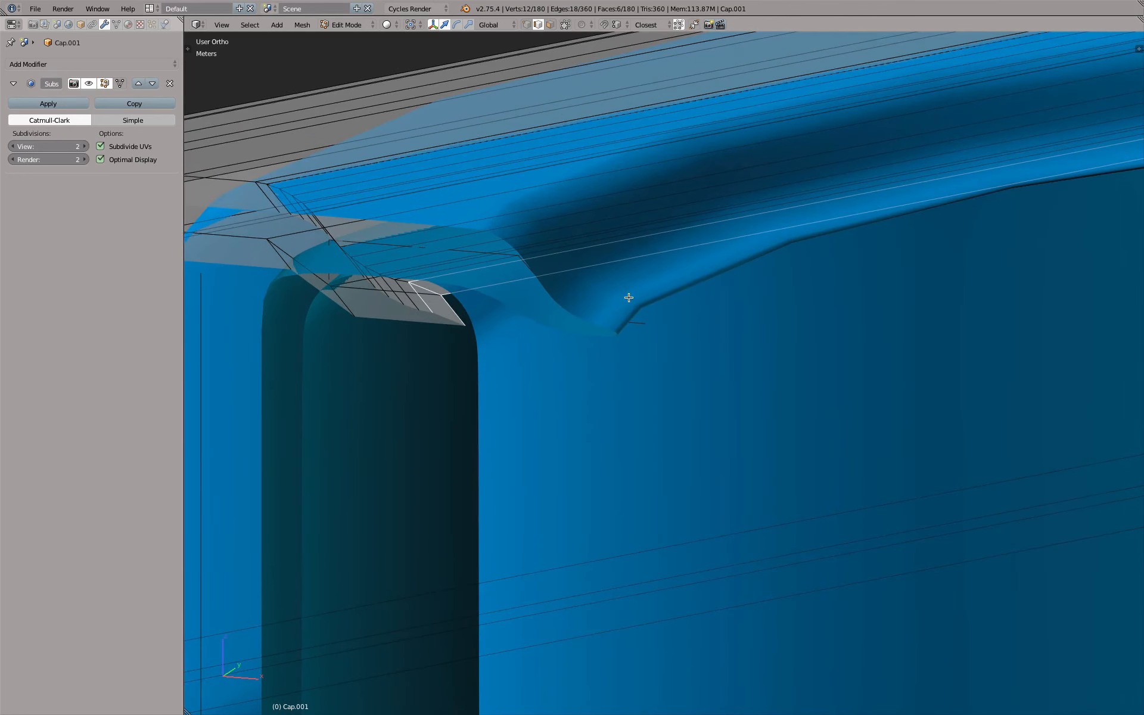
{"action": "key", "text": "x"}
{"action": "left_click", "coordinate": [613, 302]}
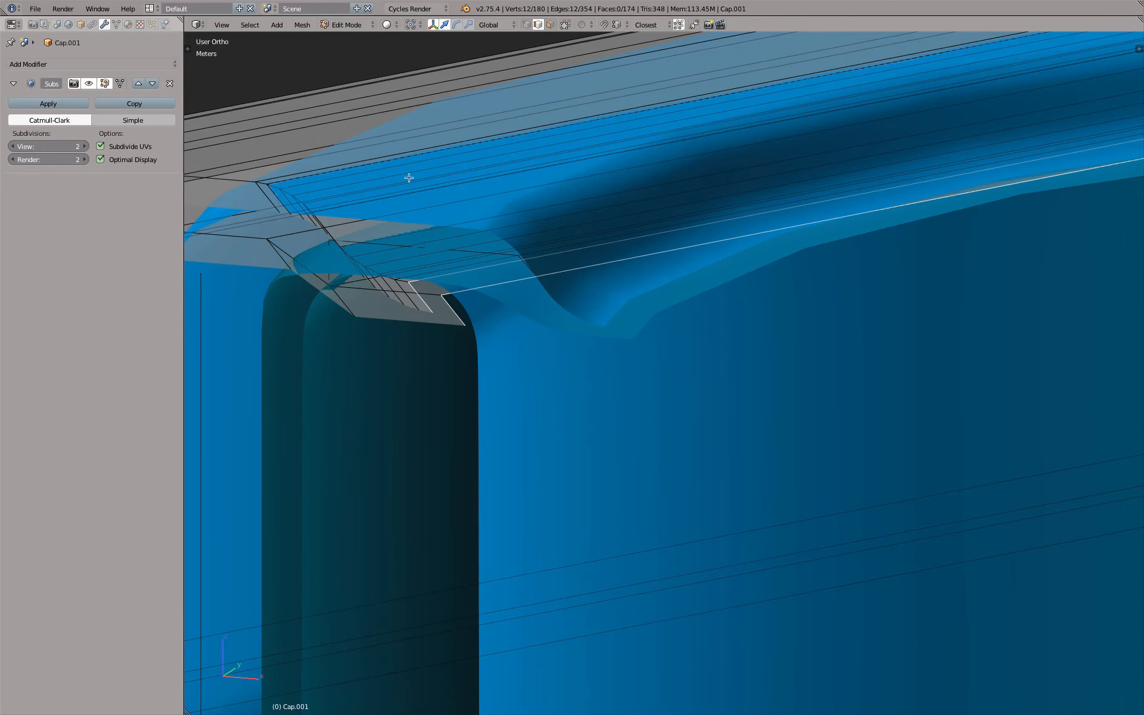
Bridge the two open edge loops at the cap's inner lip with Bridge Edge Loops
{"action": "key", "text": "space"}
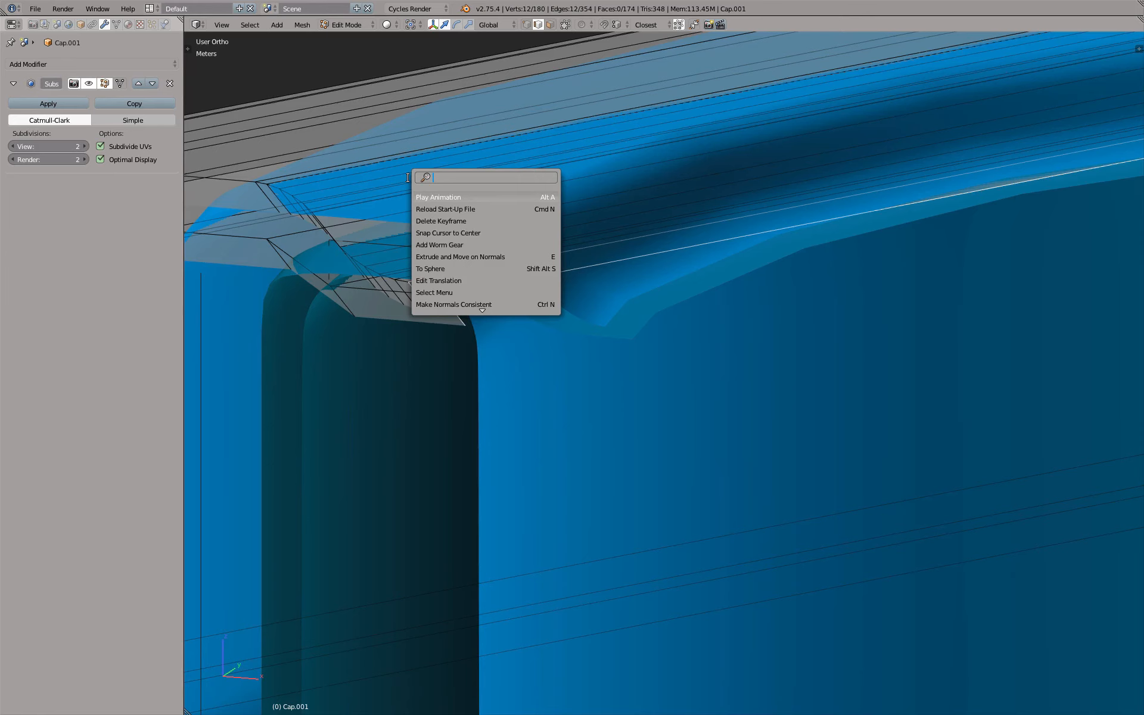
{"action": "type", "text": "brid"}
{"action": "key", "text": "Return"}
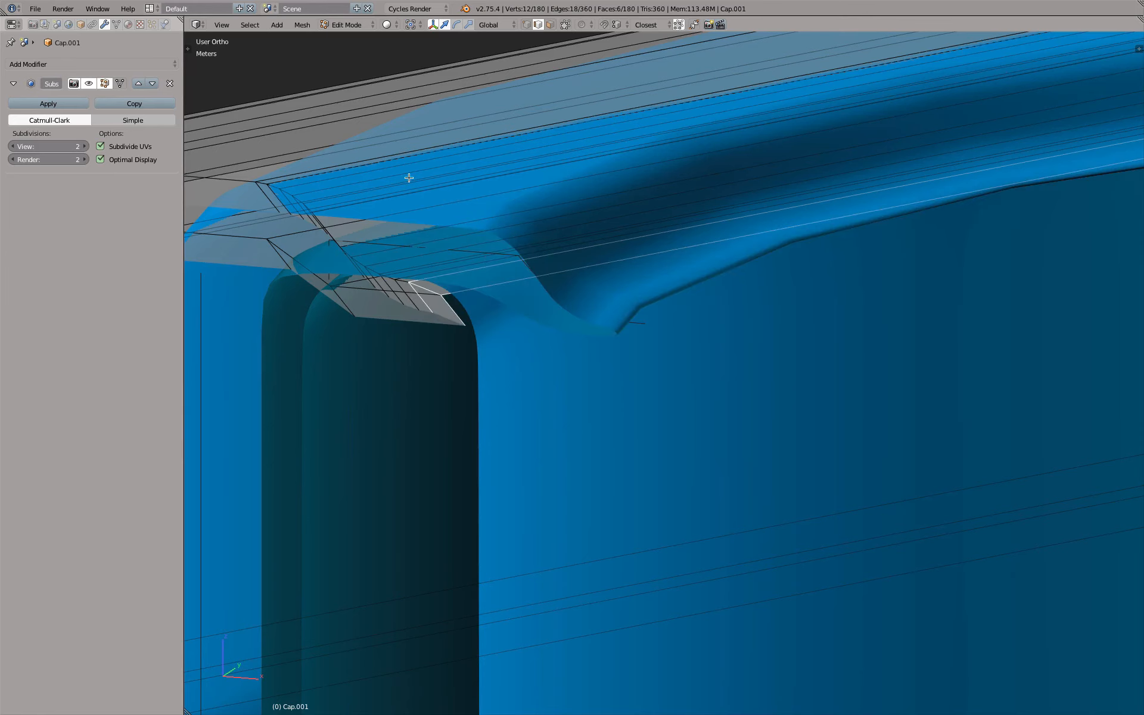
{"action": "left_click", "coordinate": [188, 48]}
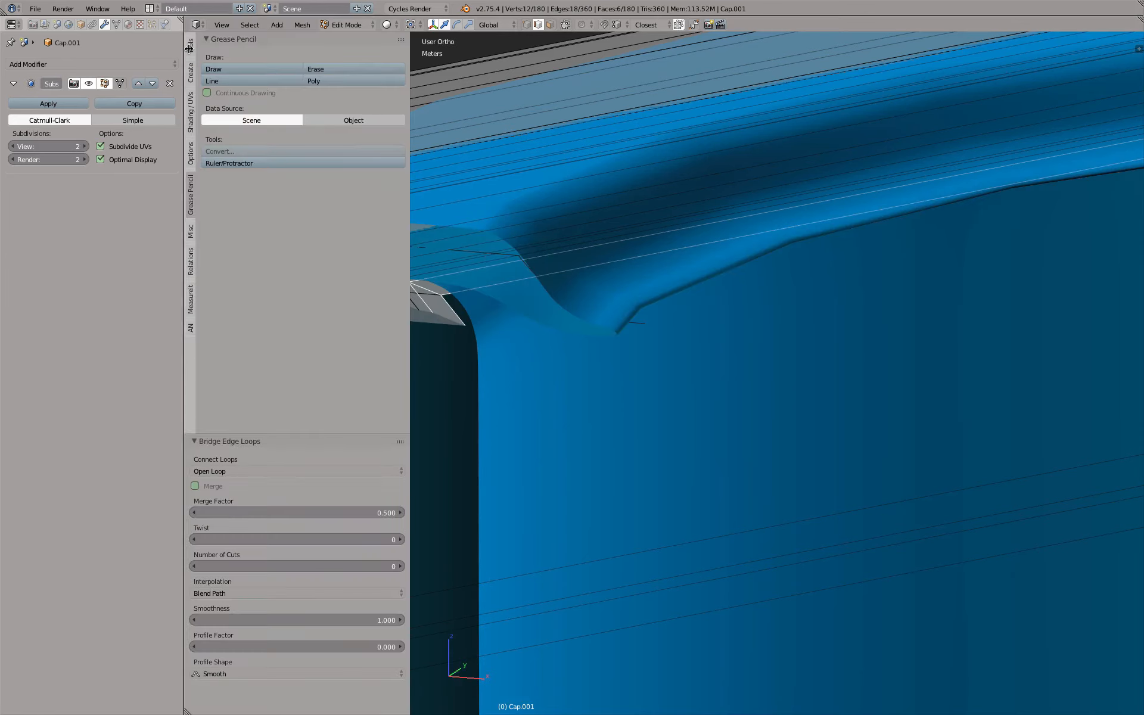
{"action": "left_click", "coordinate": [190, 55]}
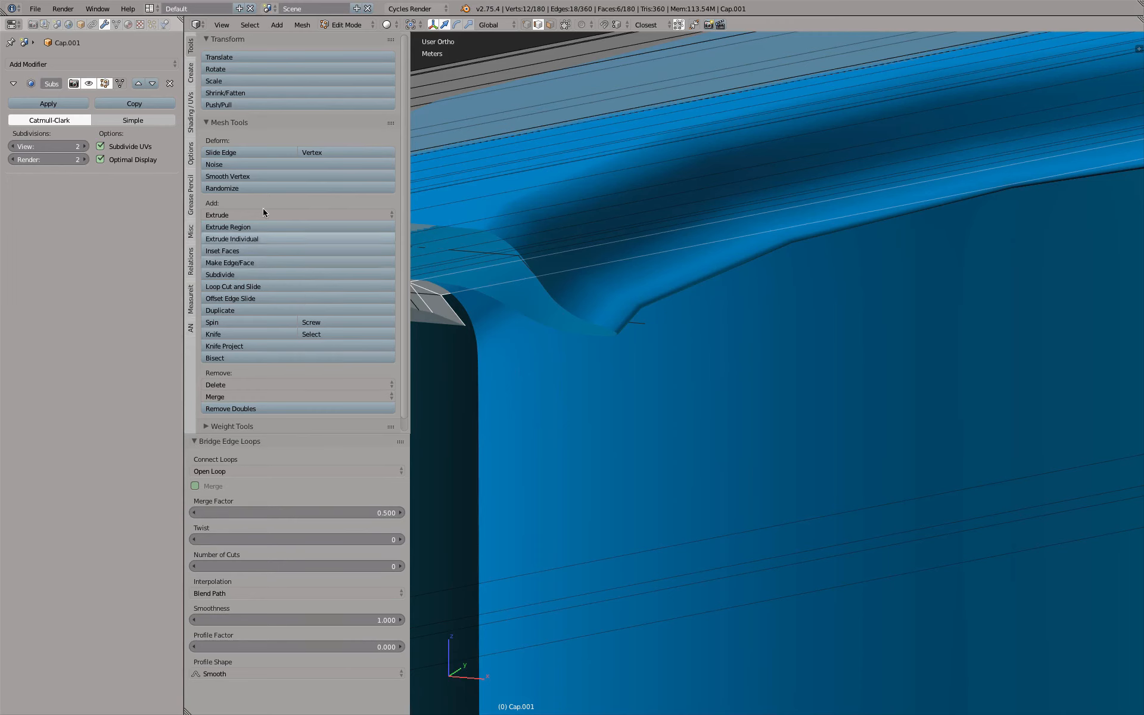
{"action": "scroll", "coordinate": [262, 195], "scroll_direction": "down", "scroll_amount": 1}
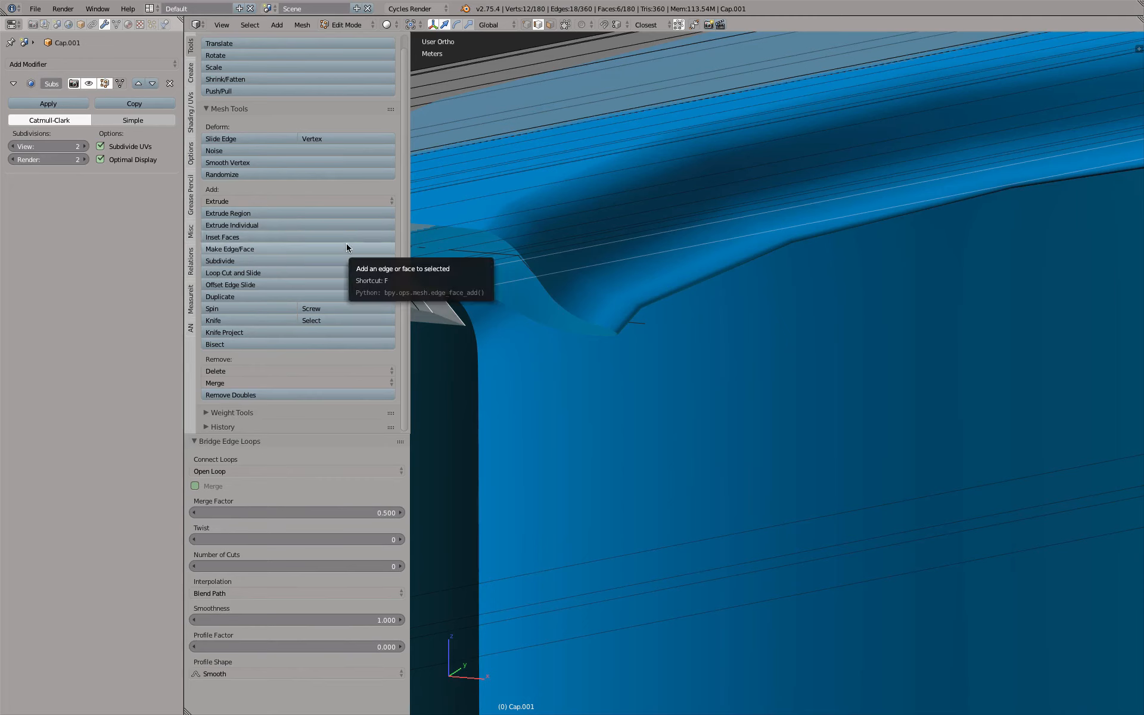
{"action": "left_click", "coordinate": [359, 202]}
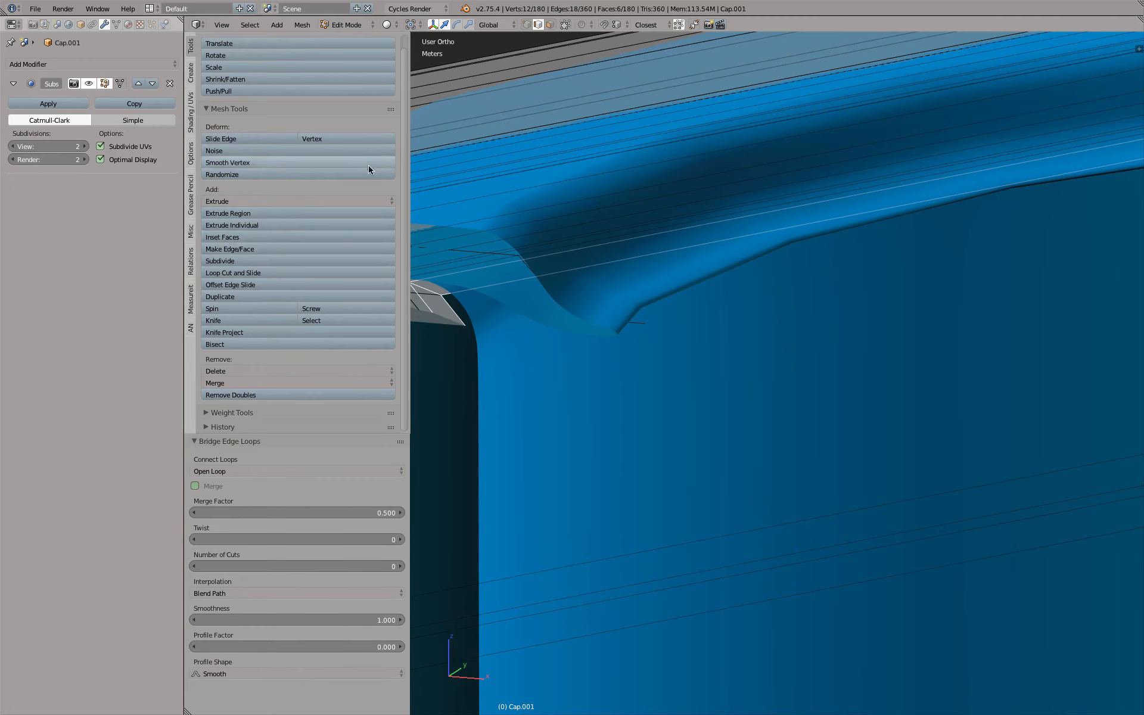
{"action": "key", "text": "t"}
Select the edge loop beside the newly bridged lip on the cap's underside and scale it slightly outward
{"action": "middle_click_drag", "start_coordinate": [567, 302], "coordinate": [466, 301]}
{"action": "right_click", "coordinate": [474, 297], "text": "alt"}
{"action": "key", "text": "s"}
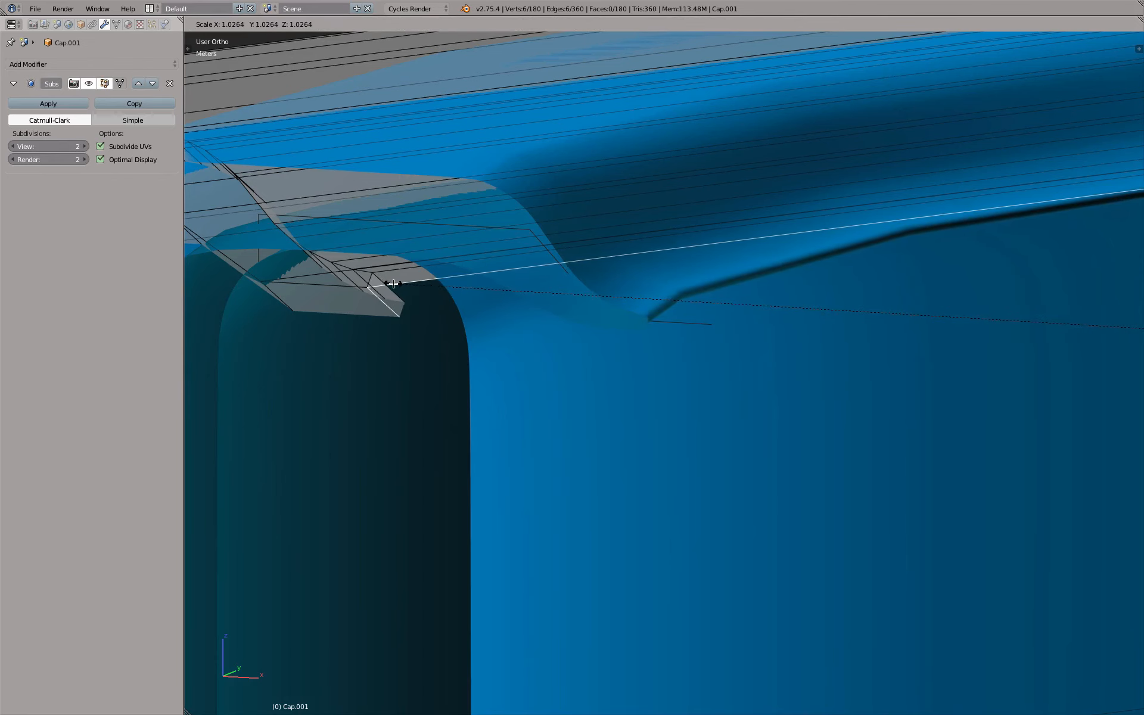
{"action": "left_click", "coordinate": [416, 303]}
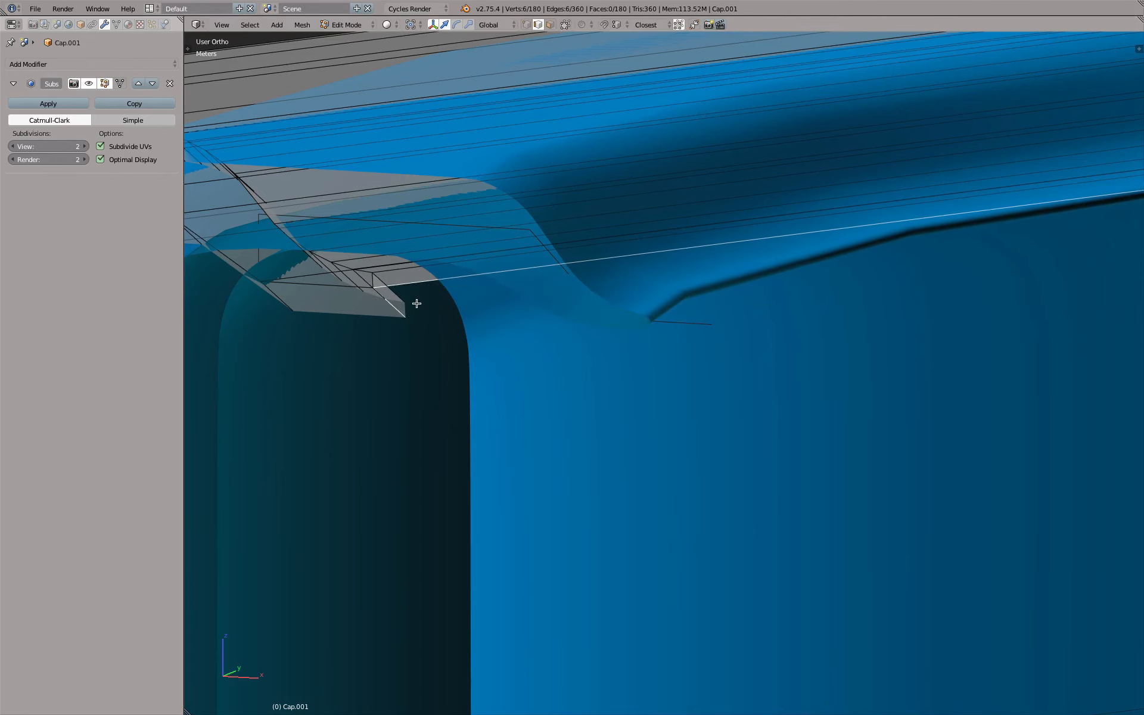
{"action": "middle_click_drag", "start_coordinate": [416, 303], "coordinate": [573, 262]}
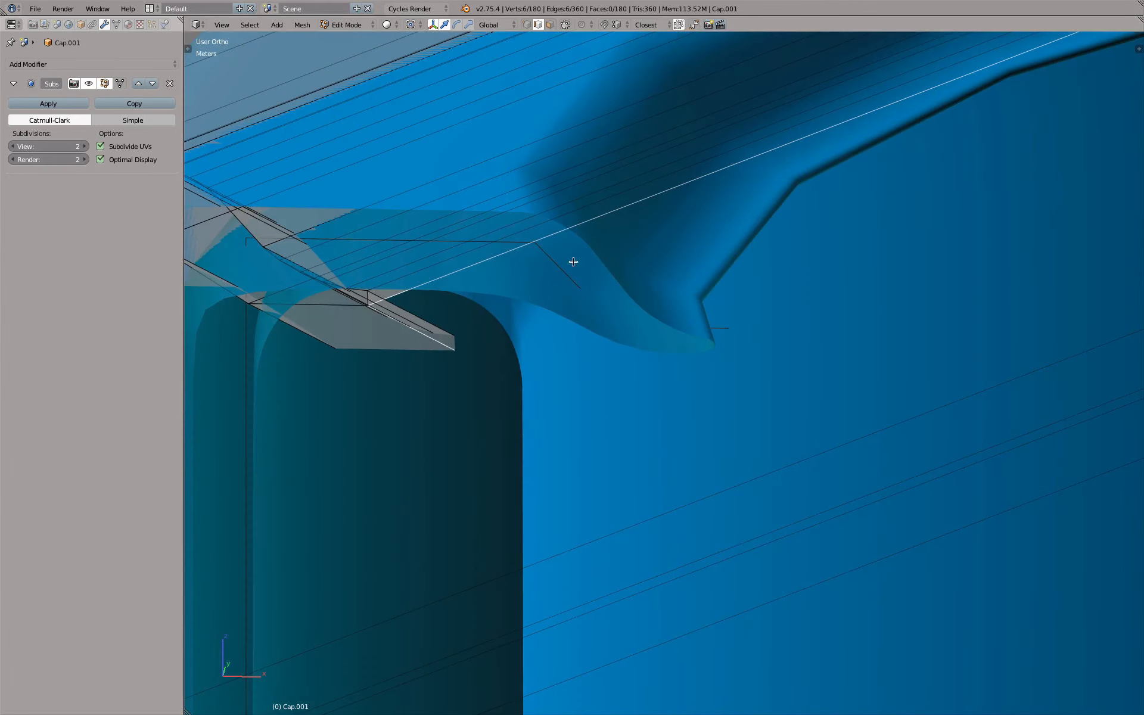
{"action": "key", "text": "s"}
{"action": "right_click", "coordinate": [617, 285]}
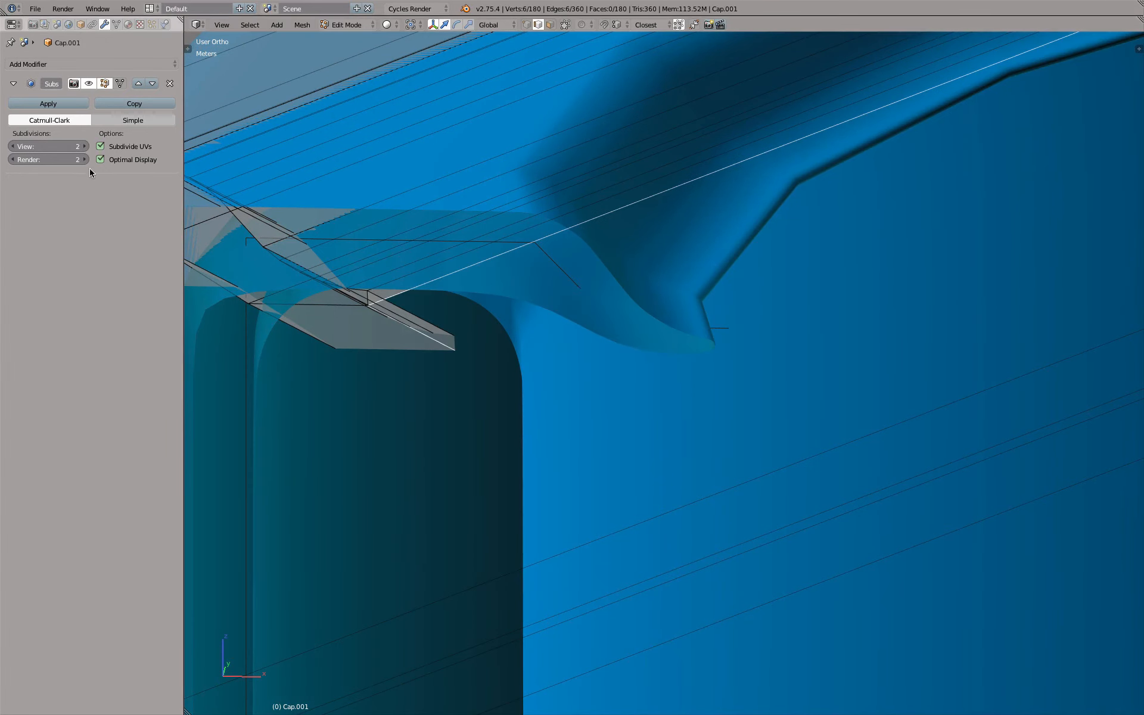
Set the Subsurf viewport subdivisions to 3 and scale the outer underside edge loop of the cap by about 1.04
{"action": "left_click", "coordinate": [84, 146]}
{"action": "middle_click_drag", "start_coordinate": [608, 268], "coordinate": [326, 287]}
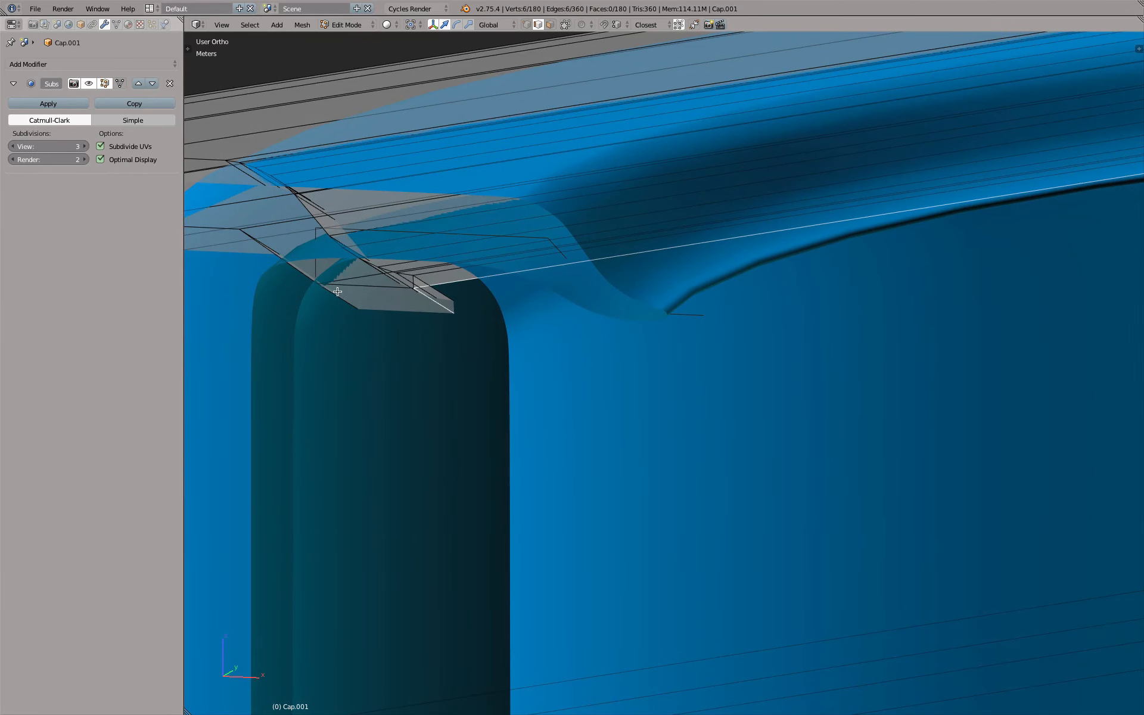
{"action": "right_click", "coordinate": [354, 277], "text": "alt"}
{"action": "key", "text": "s"}
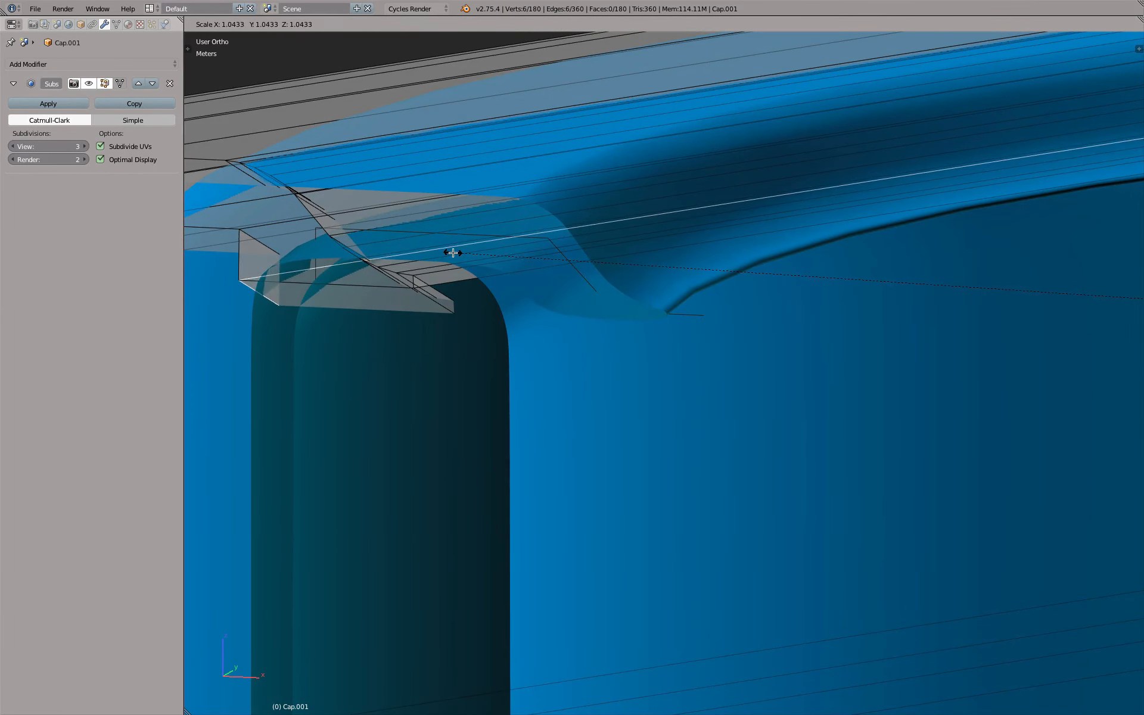
{"action": "left_click", "coordinate": [447, 250]}
{"action": "middle_click_drag", "start_coordinate": [452, 248], "coordinate": [642, 375]}
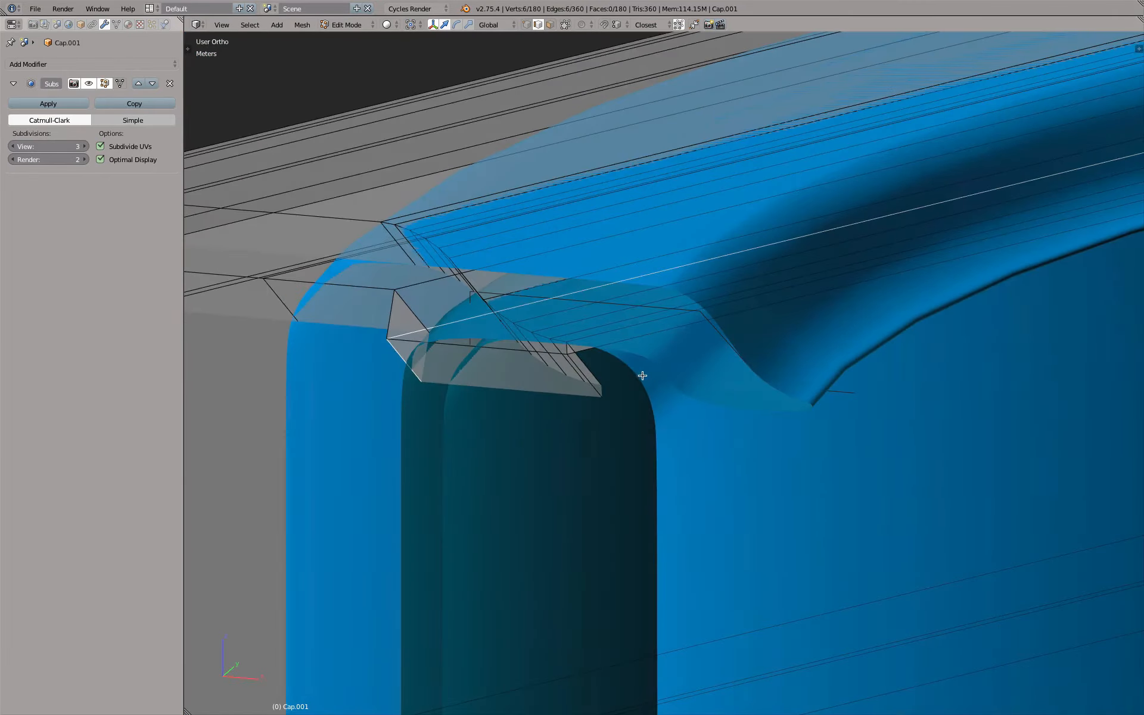
Return to Object Mode and assign the existing Boolean material to the cap
{"action": "key", "text": "Tab"}
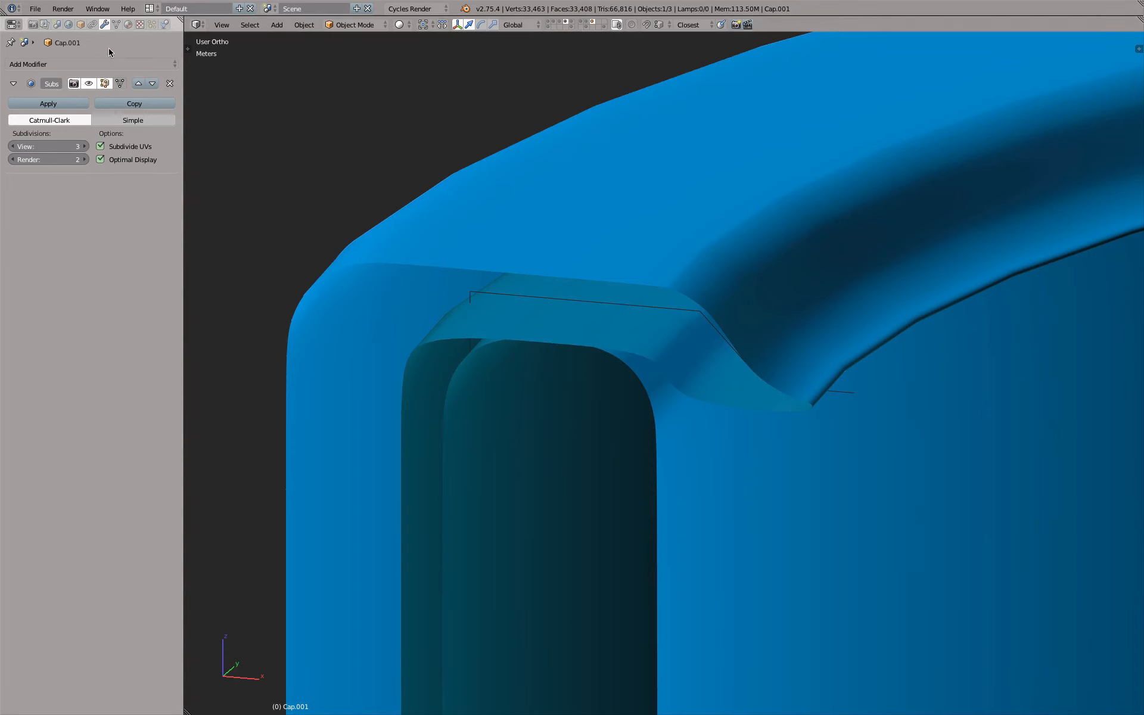
{"action": "left_click", "coordinate": [127, 25]}
{"action": "left_click", "coordinate": [13, 102]}
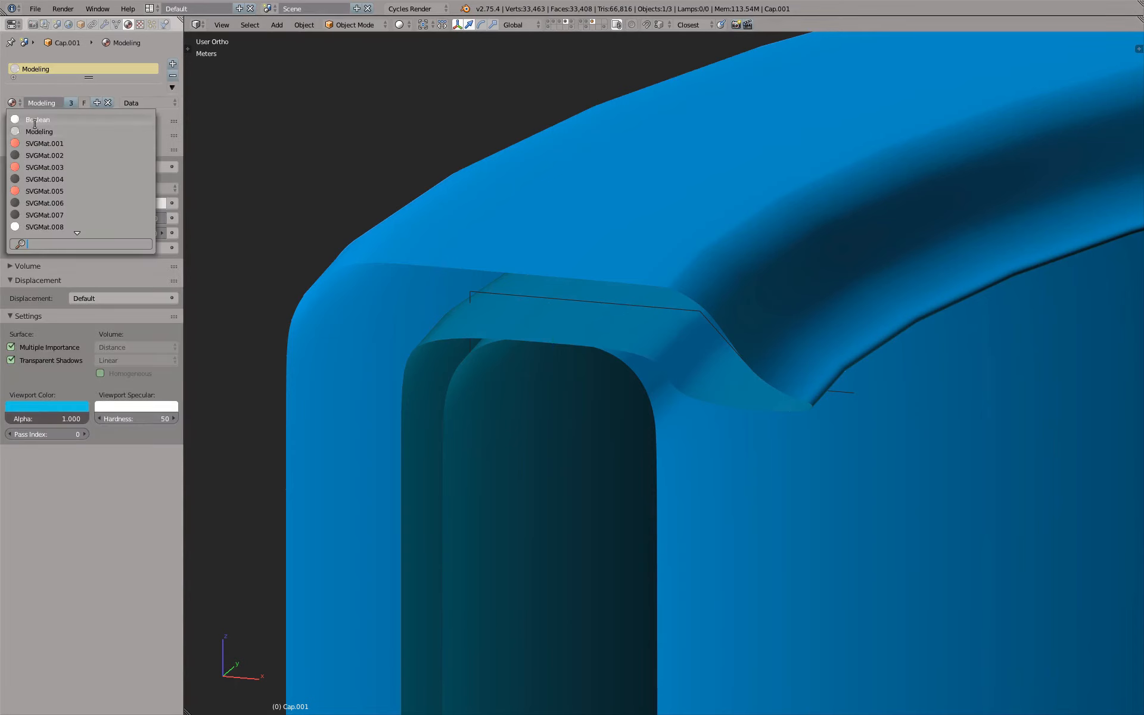
{"action": "left_click", "coordinate": [36, 119]}
{"action": "middle_click_drag", "start_coordinate": [707, 394], "coordinate": [715, 387]}
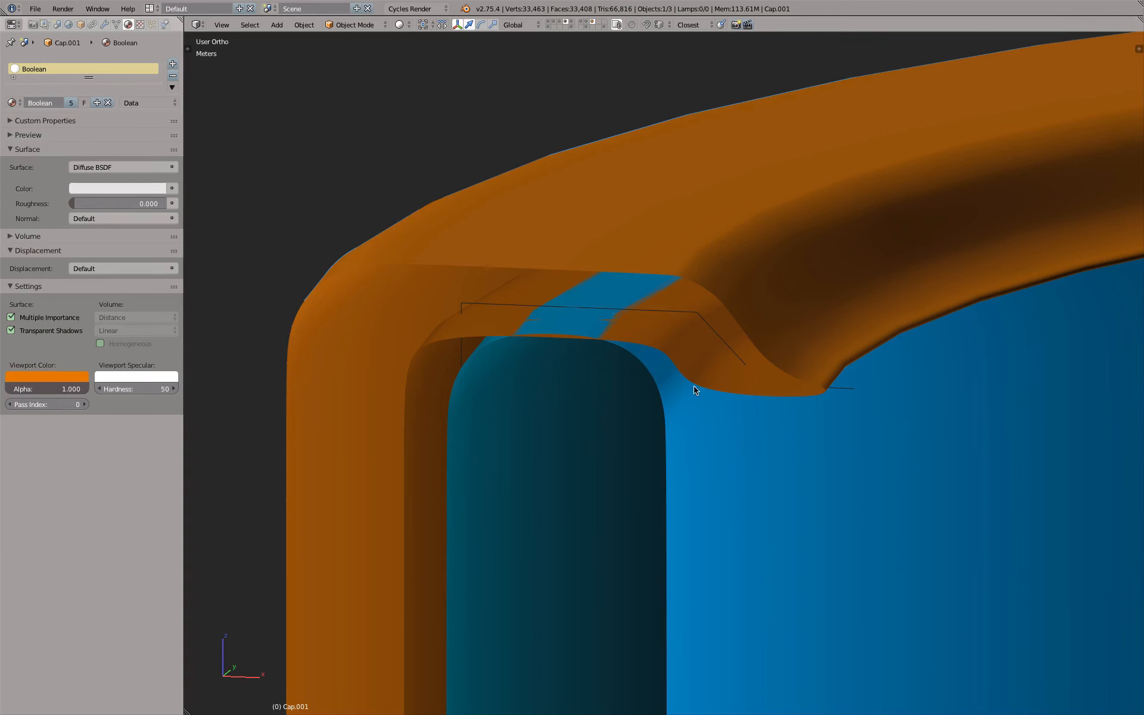
Re-enter Edit Mode and display the cap's edit cage on the Subsurf modifier result
{"action": "key", "text": "Tab"}
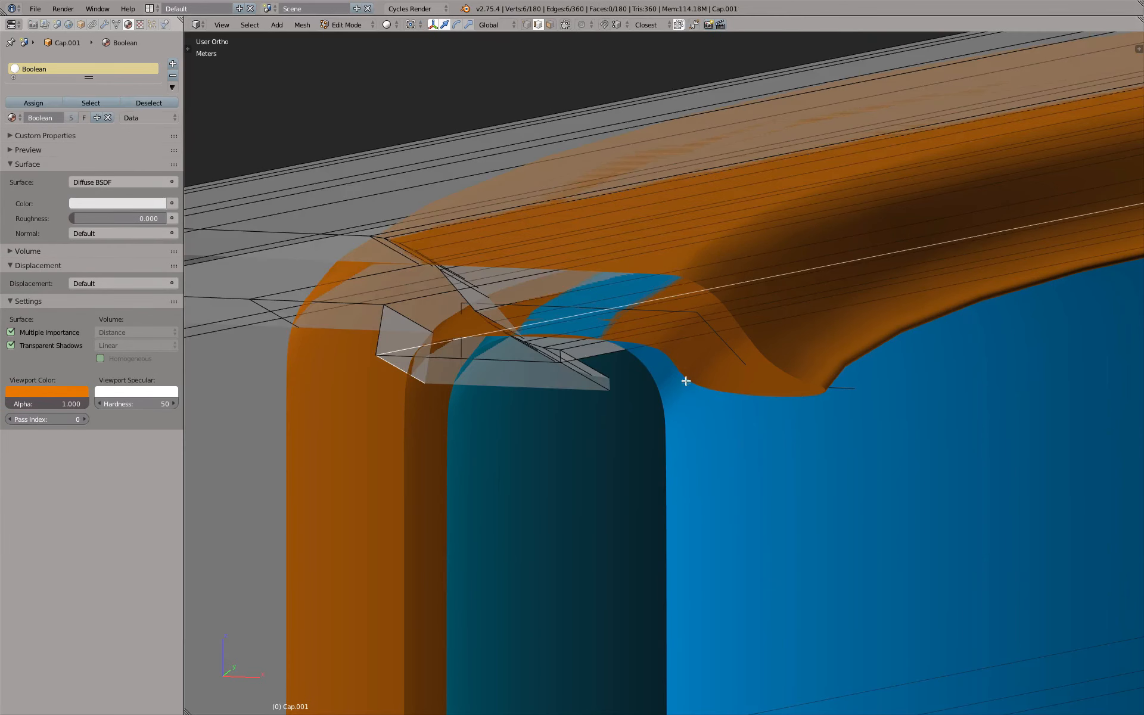
{"action": "left_click", "coordinate": [105, 25]}
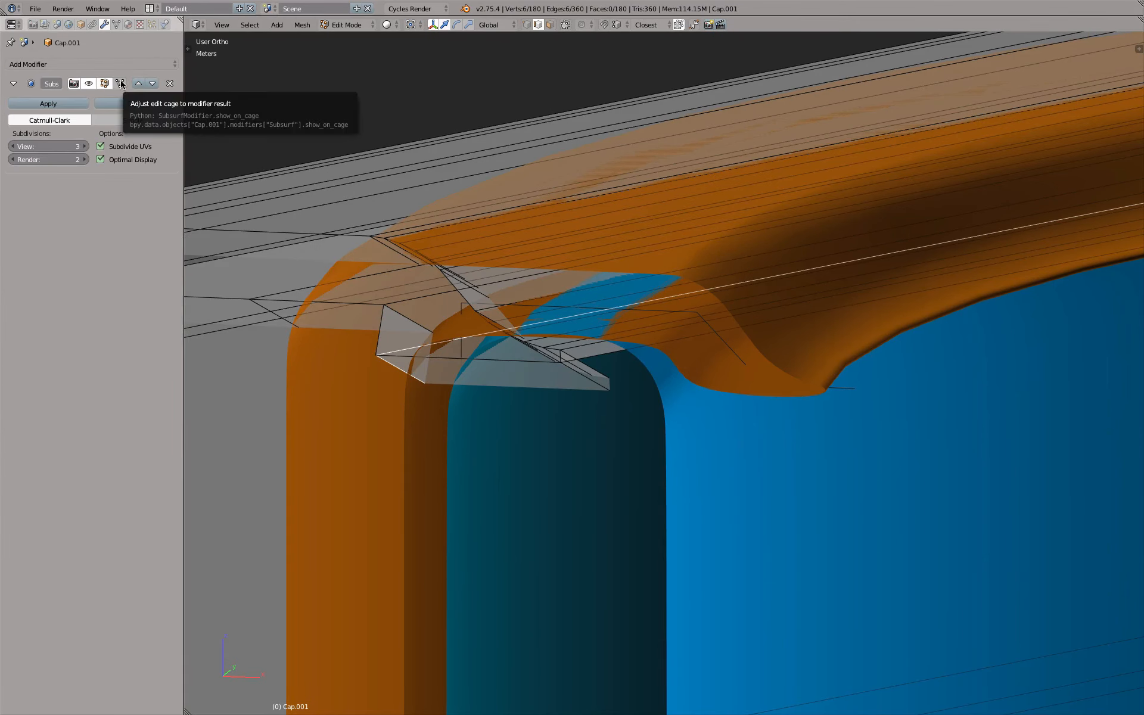
{"action": "left_click", "coordinate": [119, 84]}
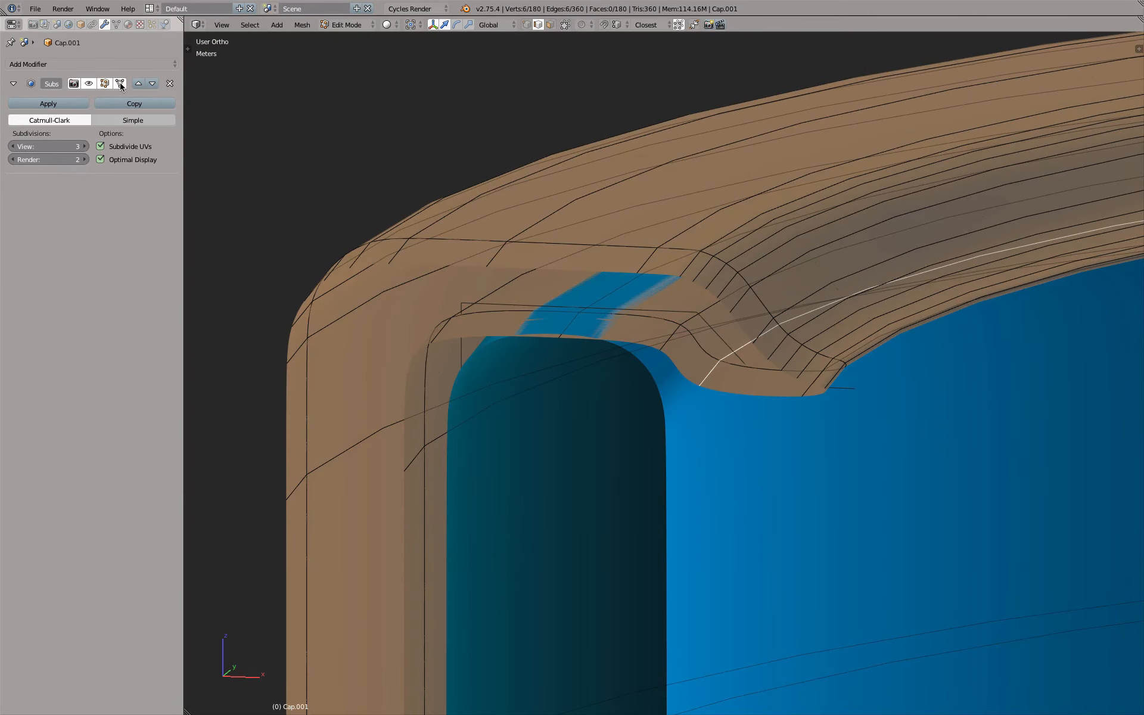
{"action": "middle_click_drag", "start_coordinate": [814, 364], "coordinate": [735, 371]}
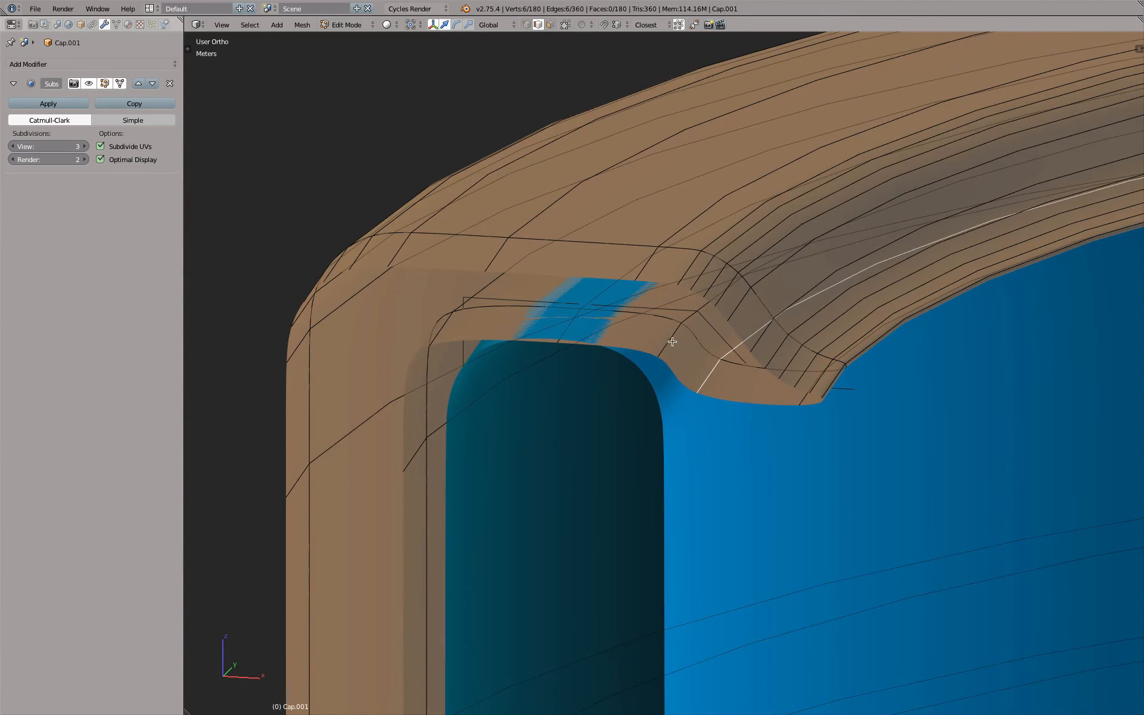
Select the two edge loops at the cap's inner underside bend and scale them slightly outward, excluding the Z axis
{"action": "right_click", "coordinate": [675, 343], "text": "alt+shift"}
{"action": "right_click", "coordinate": [713, 374], "text": "alt"}
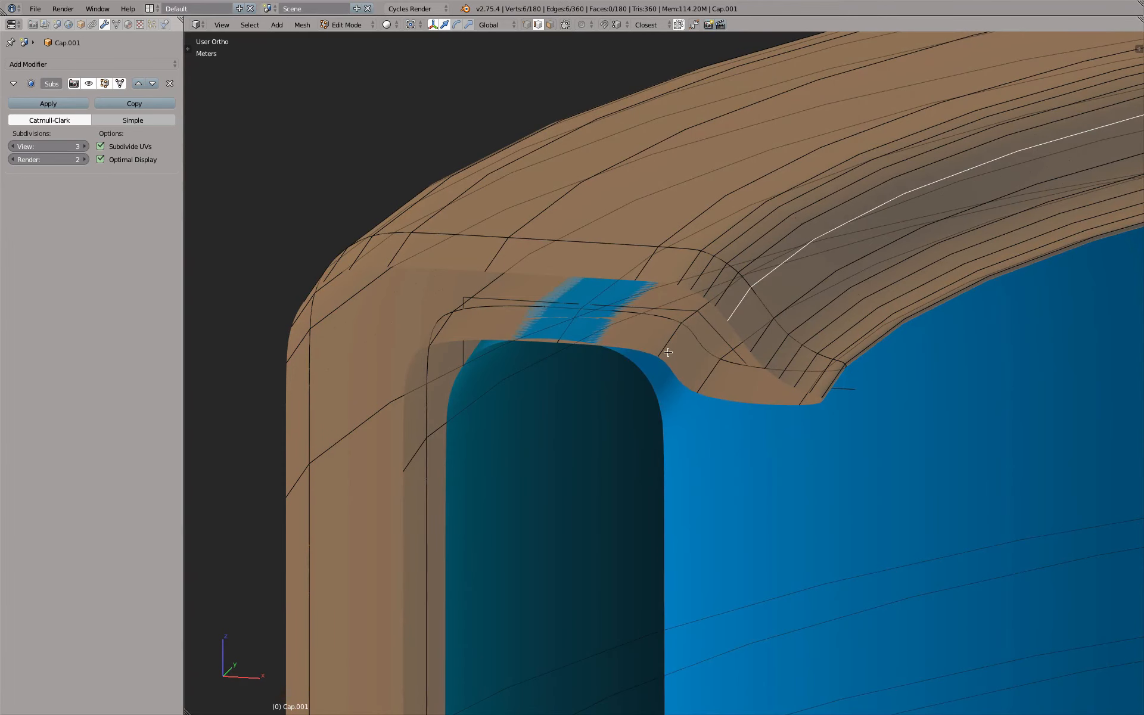
{"action": "mouse_move", "coordinate": [710, 378]}
{"action": "middle_mouse_down"}
{"action": "mouse_move", "coordinate": [742, 369]}
{"action": "mouse_move", "coordinate": [719, 371]}
{"action": "middle_mouse_up"}
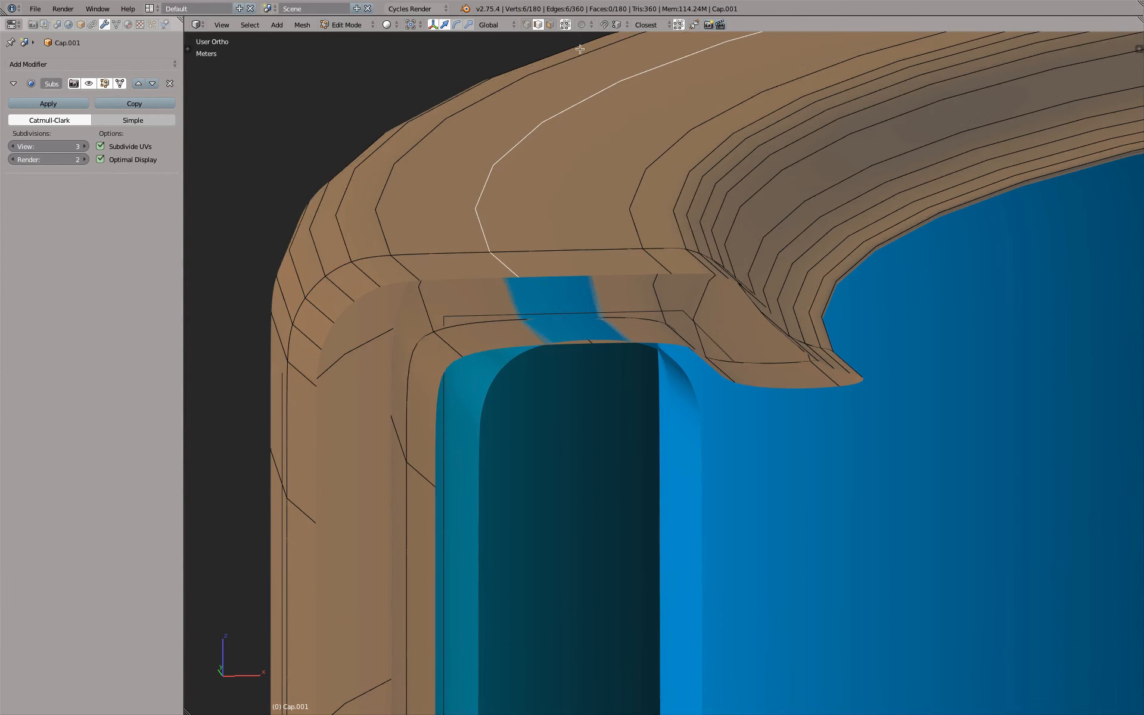
{"action": "middle_click_drag", "start_coordinate": [575, 33], "coordinate": [710, 245]}
{"action": "right_click", "coordinate": [696, 368], "text": "alt+shift"}
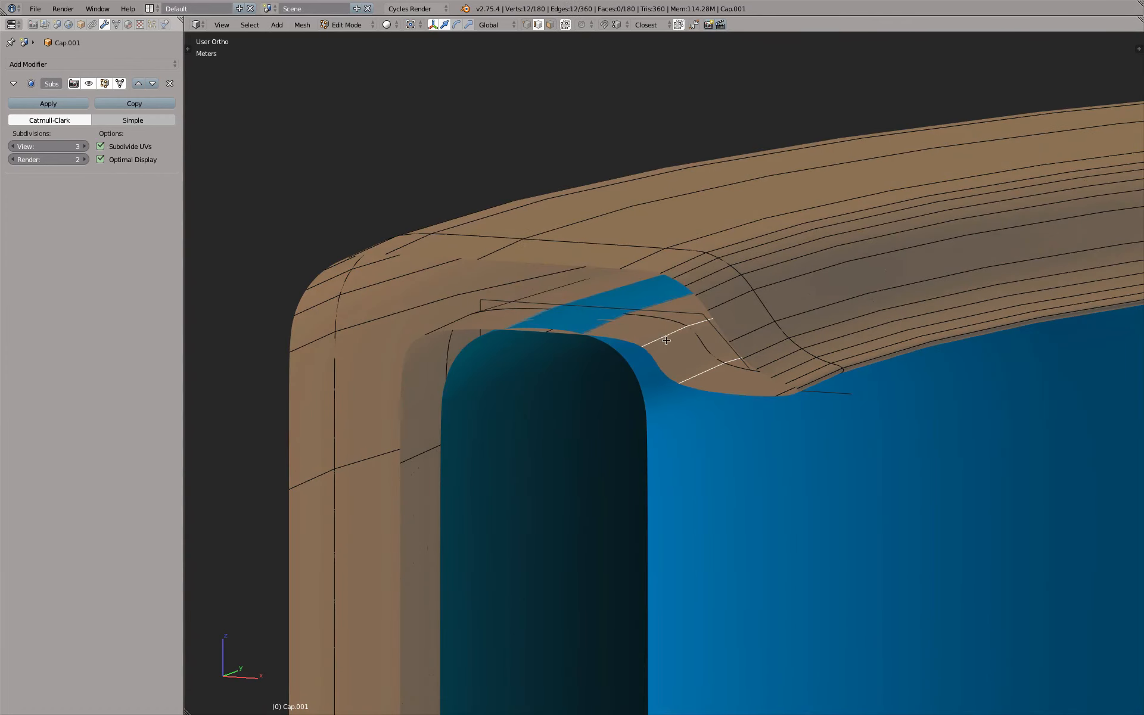
{"action": "middle_click_drag", "start_coordinate": [665, 343], "coordinate": [685, 347]}
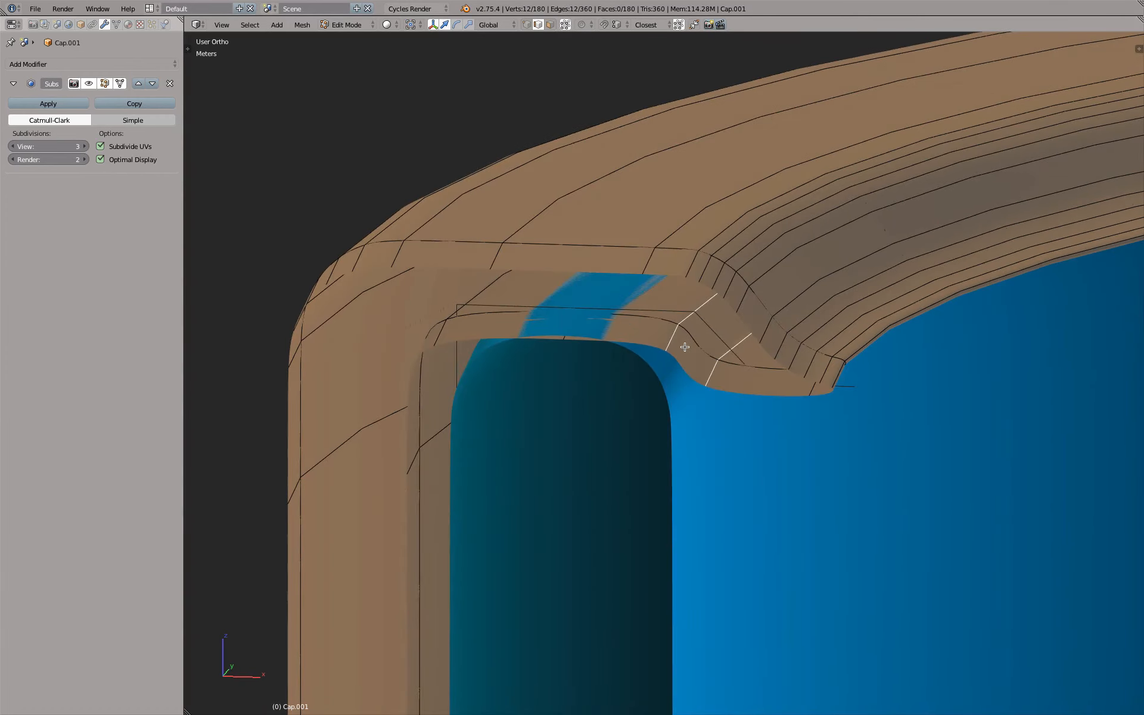
{"action": "key", "text": "shift+z"}
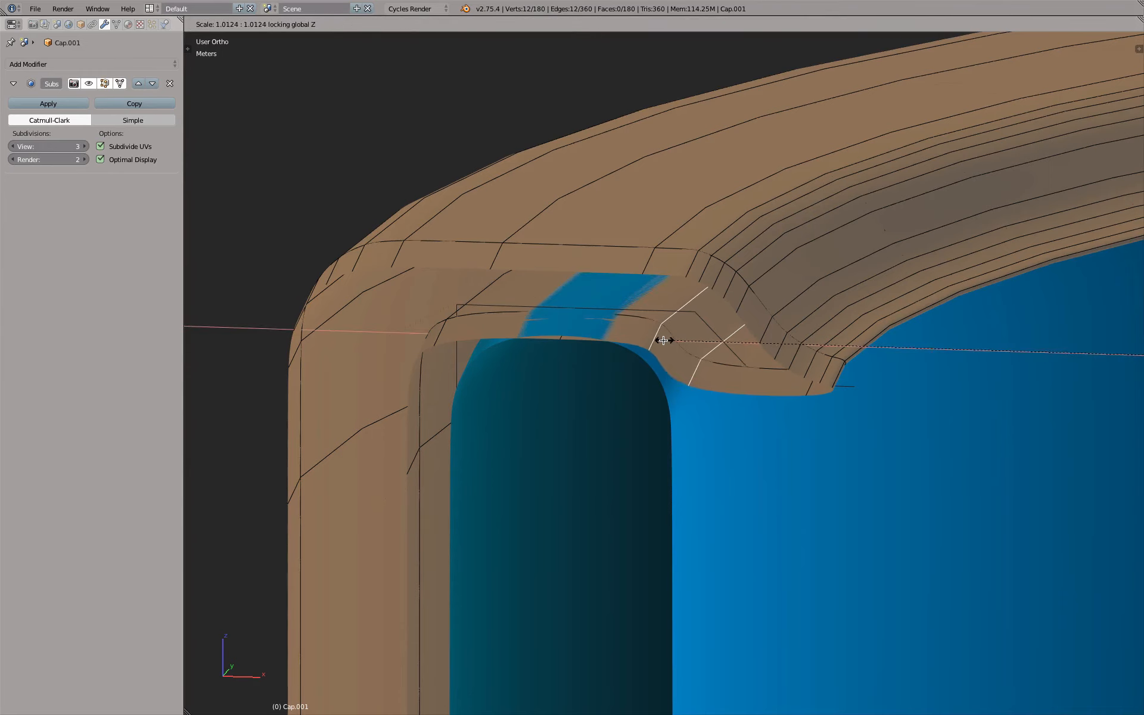
{"action": "left_click", "coordinate": [656, 339]}
Scale the lower edge loop of the inner underside bend inward by about 0.986
{"action": "left_click", "coordinate": [693, 363], "text": "alt"}
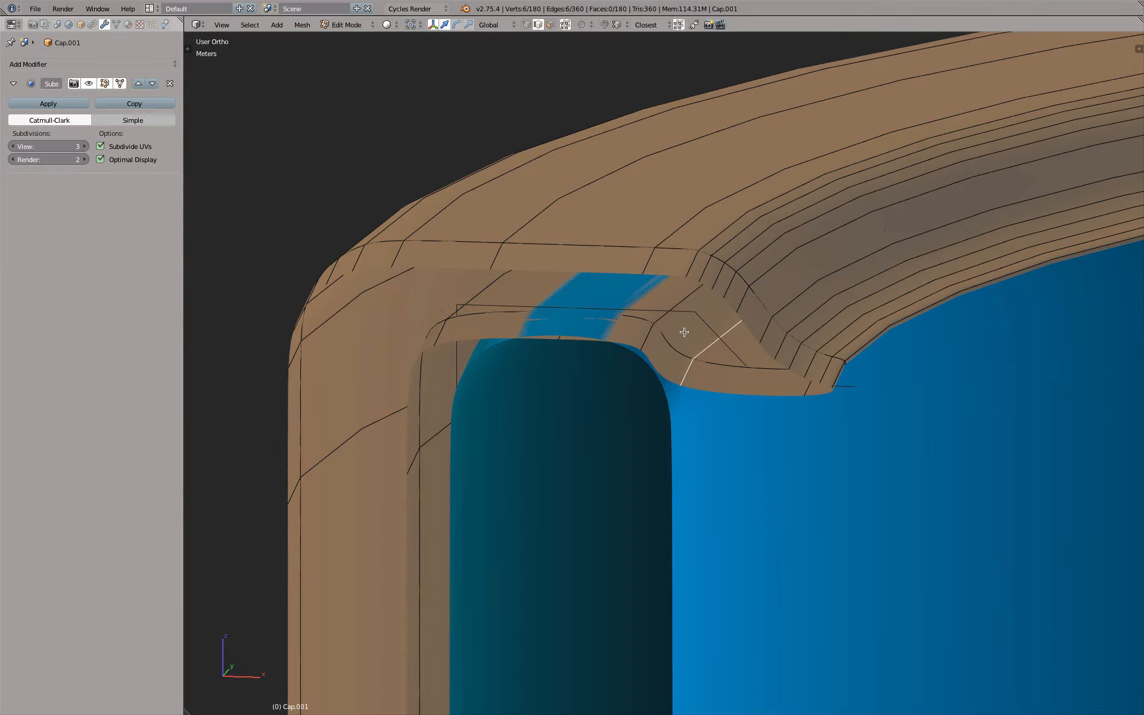
{"action": "key", "text": "s"}
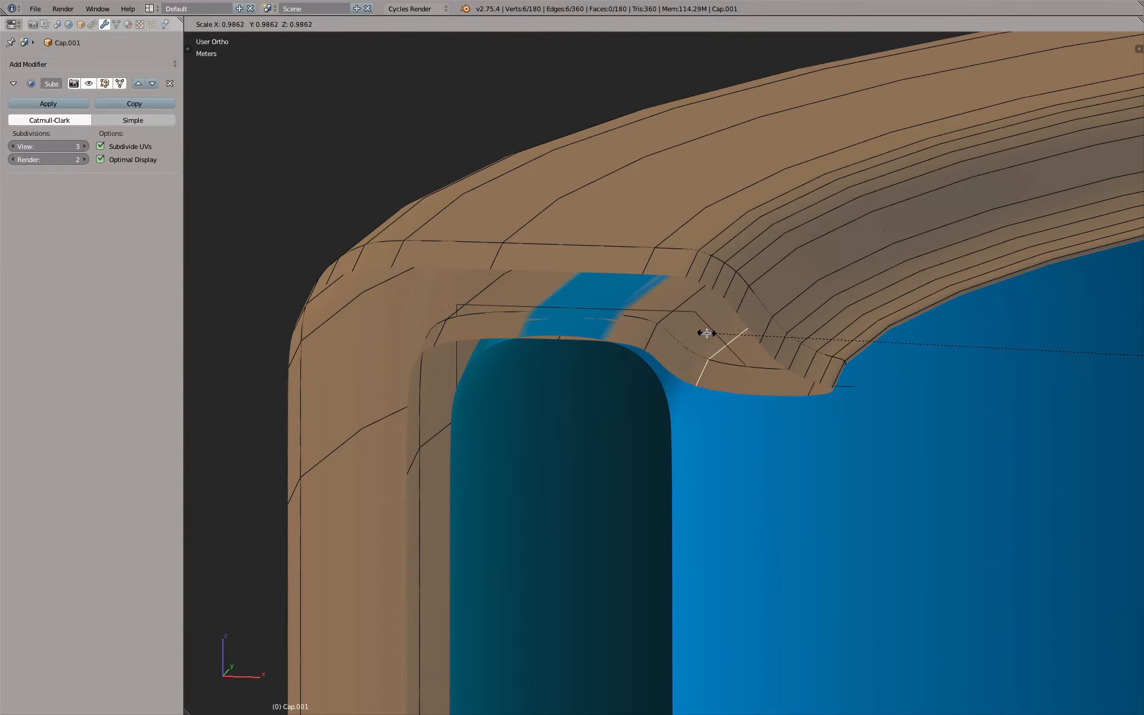
{"action": "left_click", "coordinate": [706, 333]}
Raise the edge loop at the middle of the cap's underside about 0.06 mm along Z and scale the adjacent inner loop slightly outward
{"action": "mouse_move", "coordinate": [492, 327]}
{"action": "middle_mouse_down"}
{"action": "mouse_move", "coordinate": [503, 301]}
{"action": "mouse_move", "coordinate": [503, 324]}
{"action": "mouse_move", "coordinate": [503, 299]}
{"action": "mouse_move", "coordinate": [511, 325]}
{"action": "middle_mouse_up"}
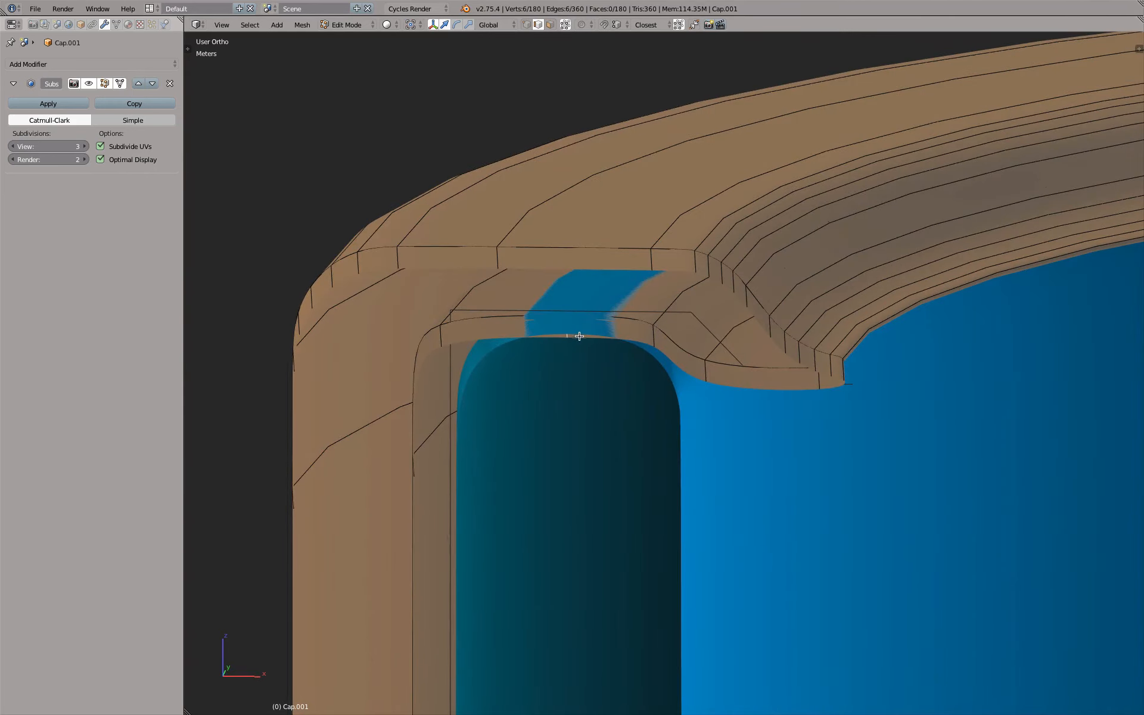
{"action": "middle_click_drag", "start_coordinate": [580, 332], "coordinate": [584, 330]}
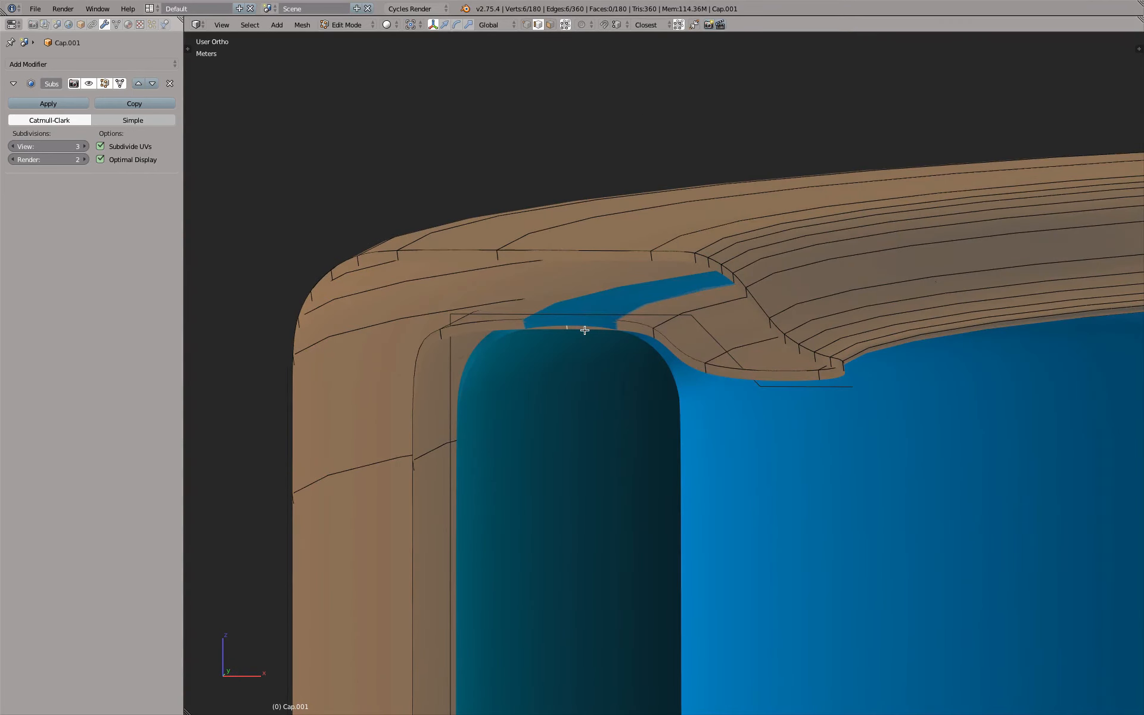
{"action": "key", "text": "g"}
{"action": "key", "text": "z"}
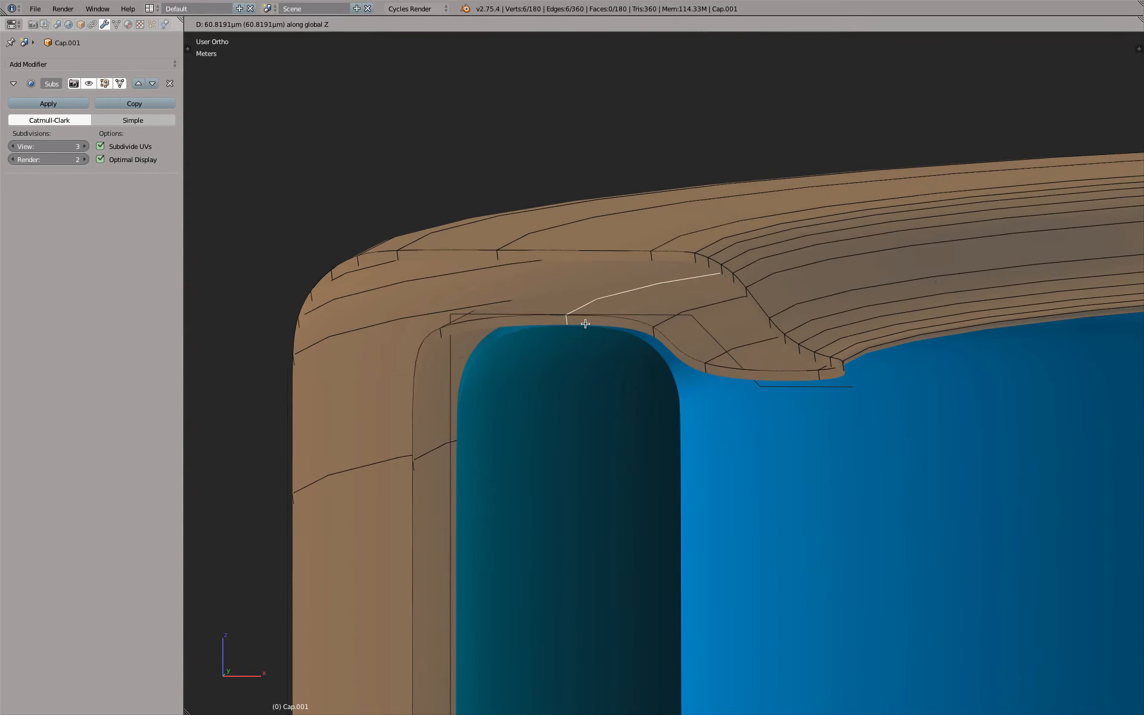
{"action": "left_click", "coordinate": [586, 322]}
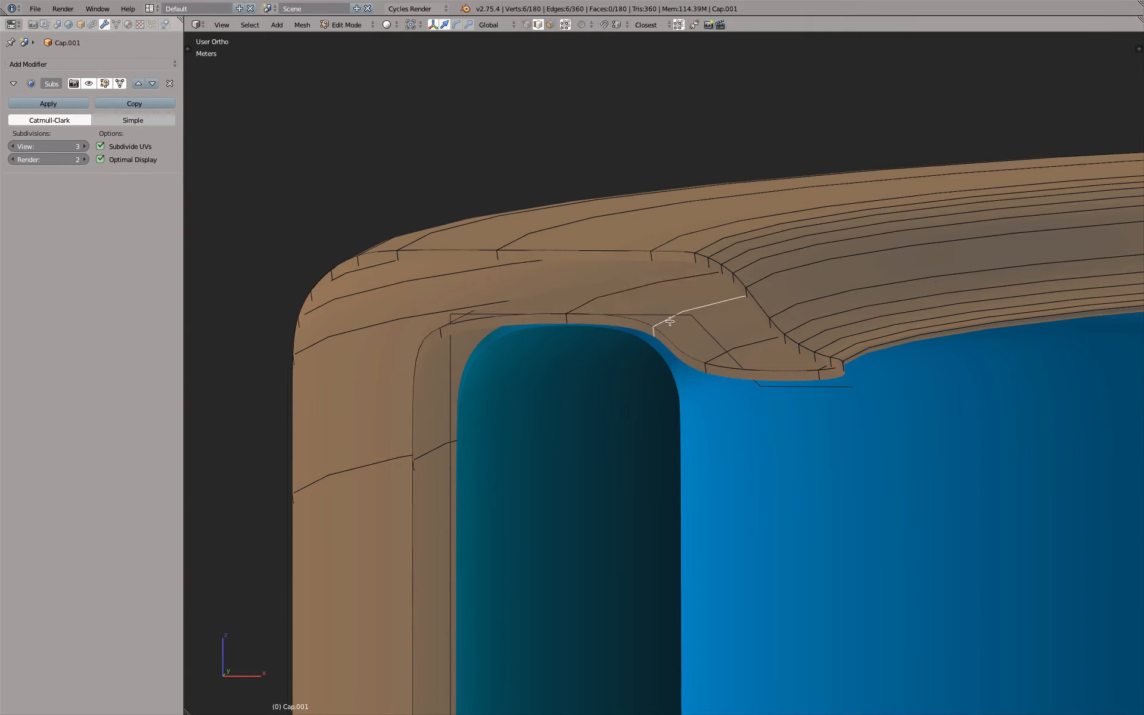
{"action": "key", "text": "s"}
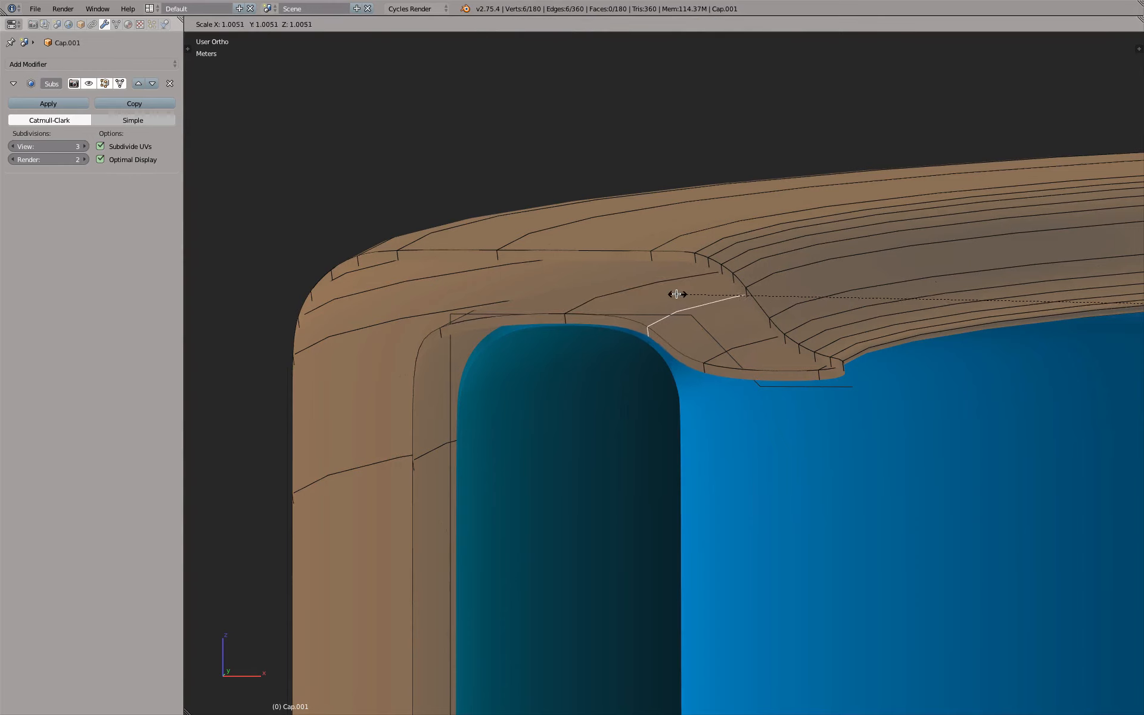
{"action": "left_click", "coordinate": [668, 293]}
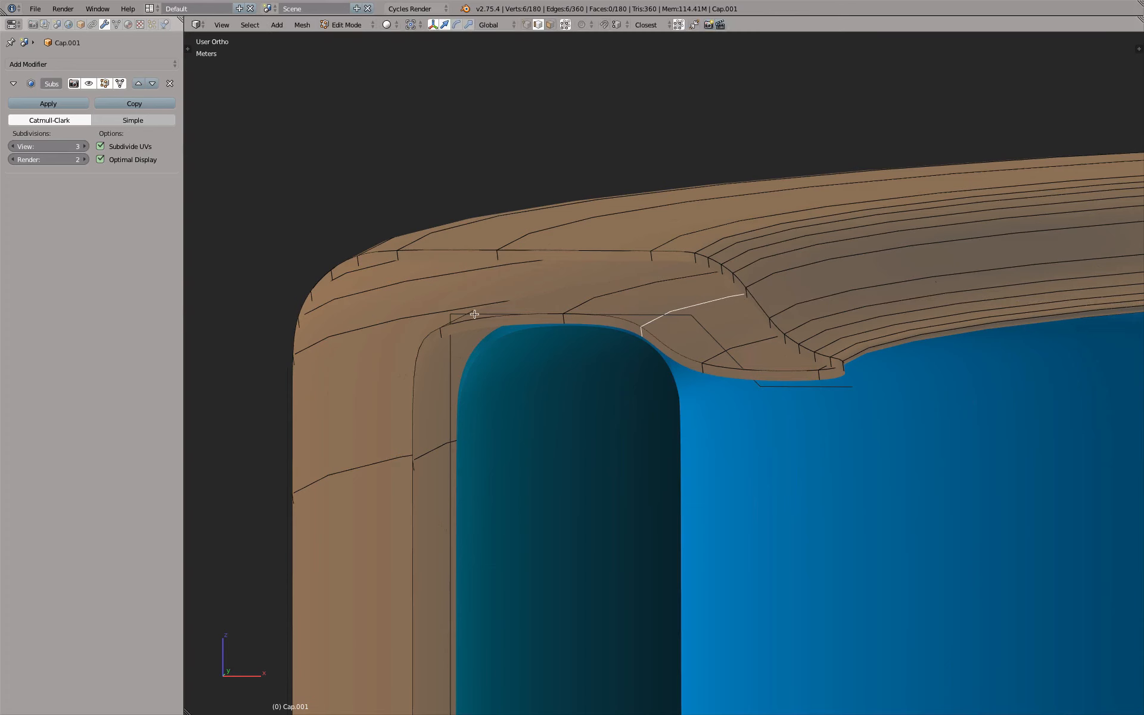
Try to scale the edge loop at the underside's outer corner inward, and undo the scaling
{"action": "middle_click_drag", "start_coordinate": [471, 322], "coordinate": [480, 323]}
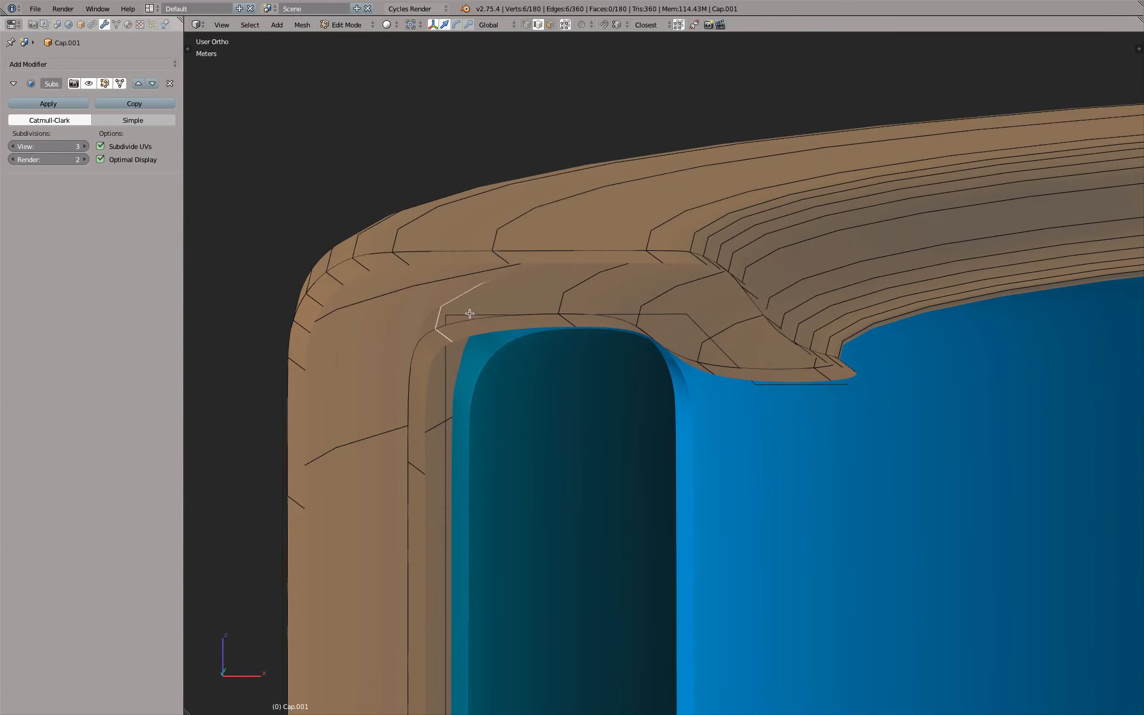
{"action": "key", "text": "s"}
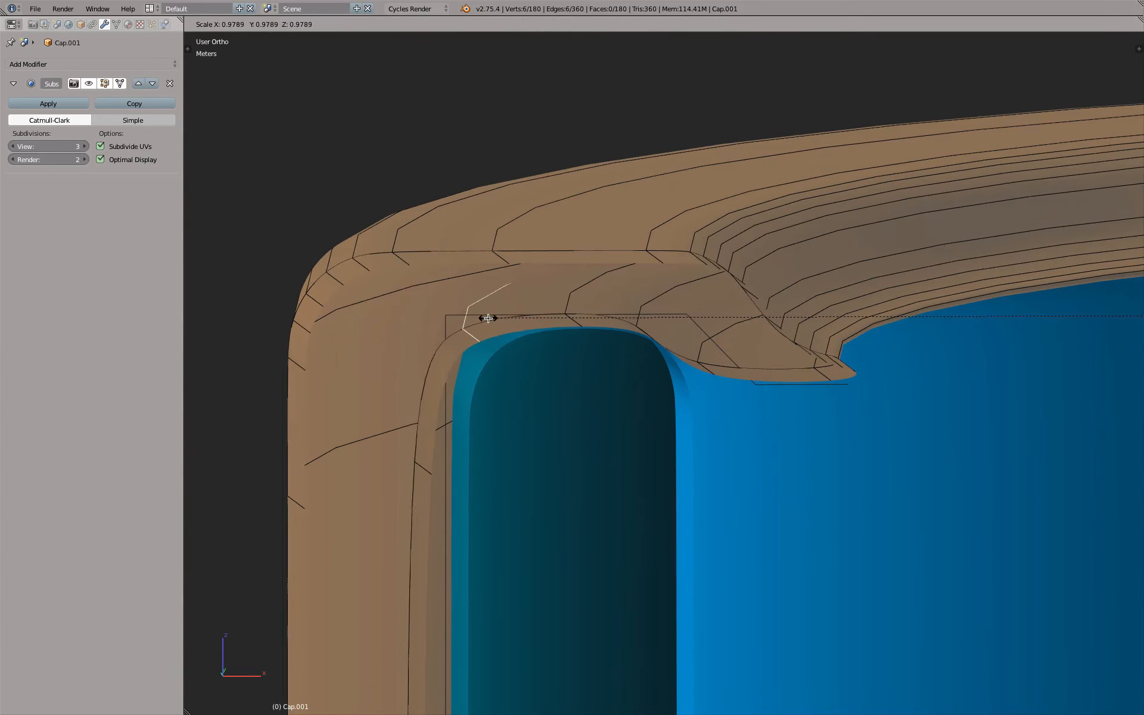
{"action": "left_click", "coordinate": [509, 317]}
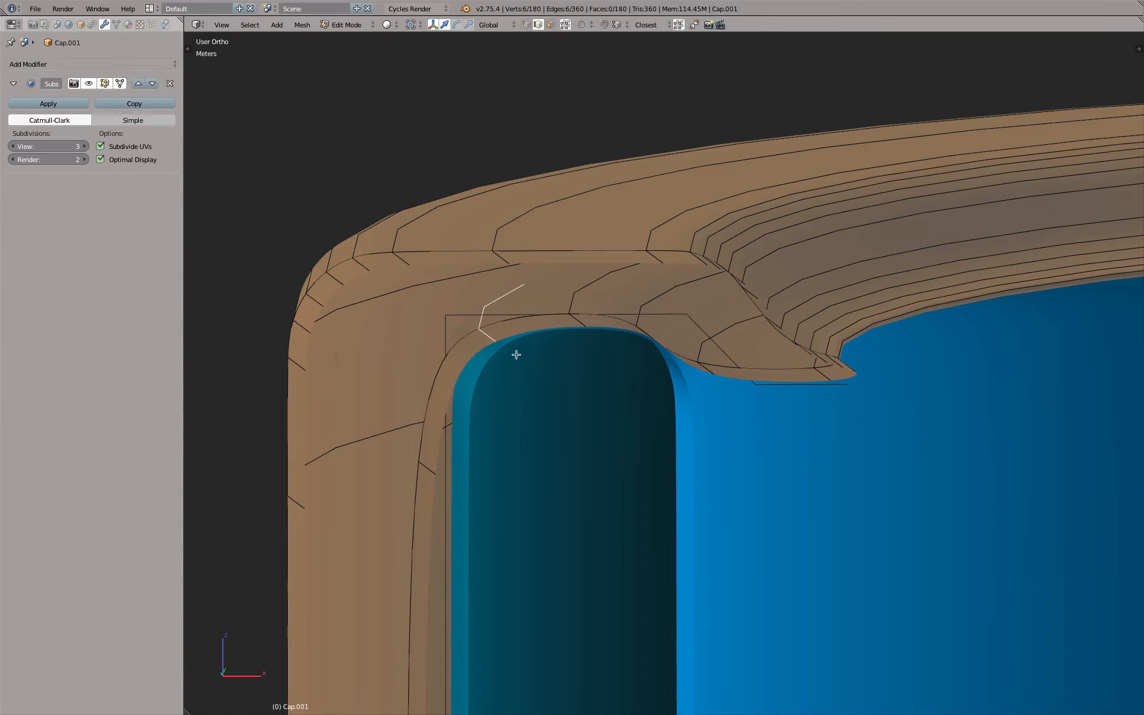
{"action": "middle_click_drag", "start_coordinate": [516, 355], "coordinate": [519, 417]}
{"action": "scroll", "coordinate": [507, 357], "scroll_direction": "down", "scroll_amount": 4}
{"action": "scroll", "coordinate": [505, 408], "scroll_direction": "up", "scroll_amount": 2}
{"action": "key", "text": "ctrl+z"}
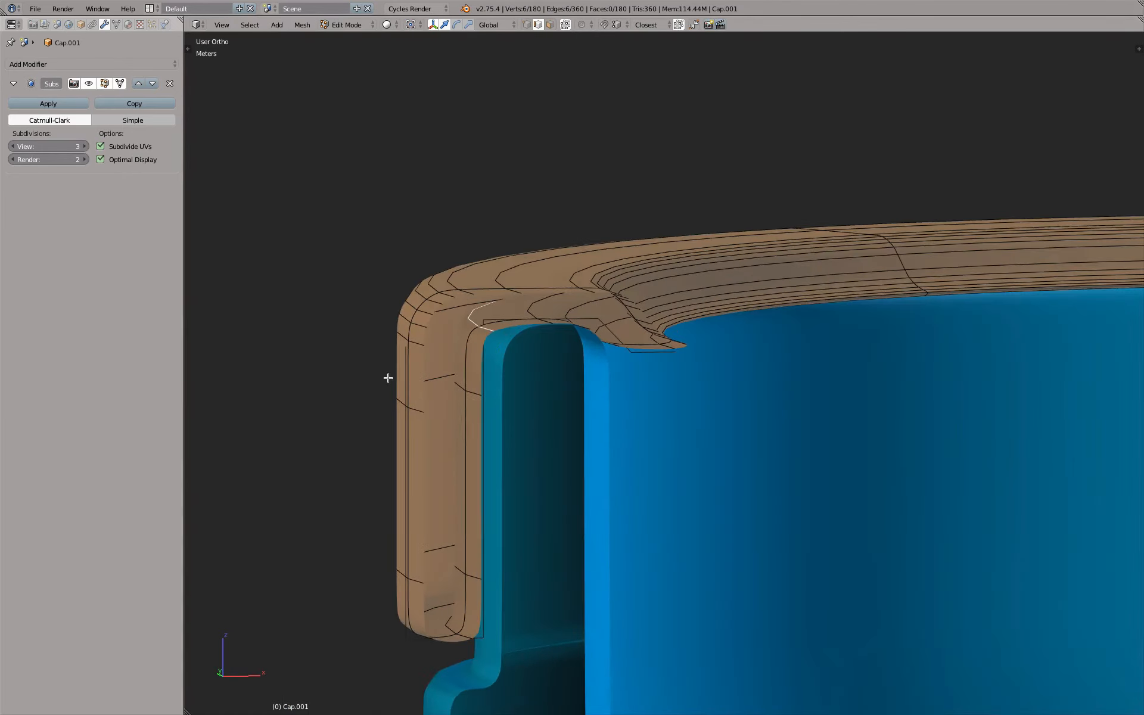
Select the four edge loops of the cap's inner wall and scale them inward to about 0.98, excluding the Z axis
{"action": "left_click", "coordinate": [120, 83]}
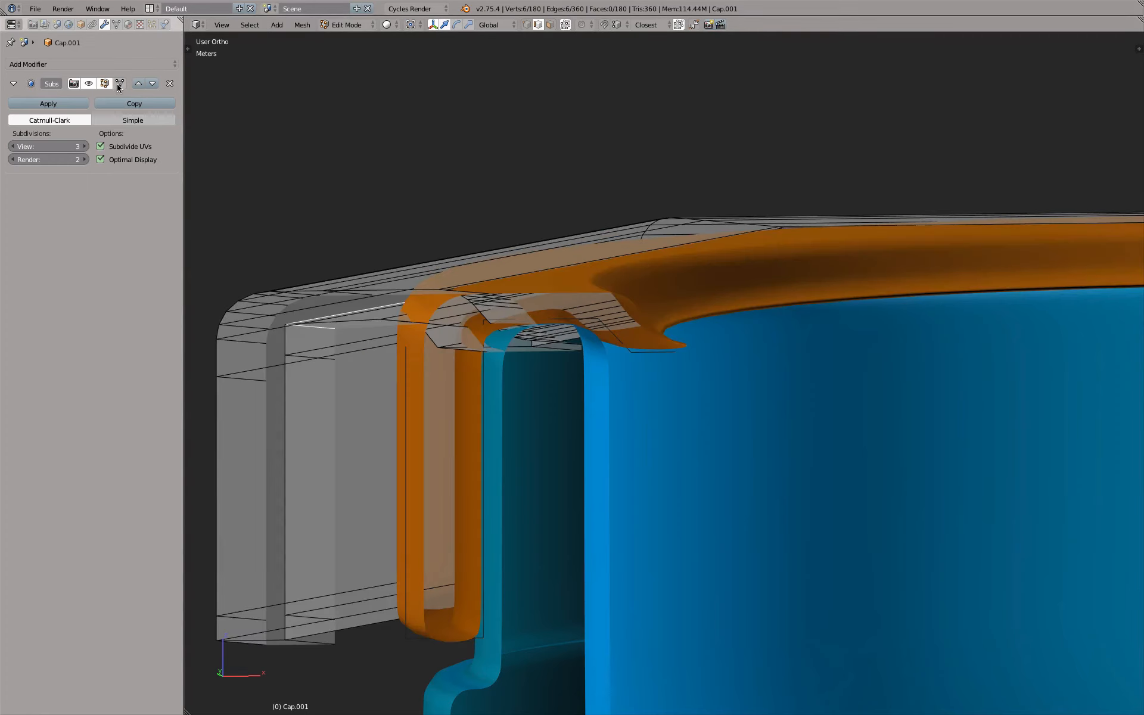
{"action": "right_click", "coordinate": [346, 361], "text": "alt+shift"}
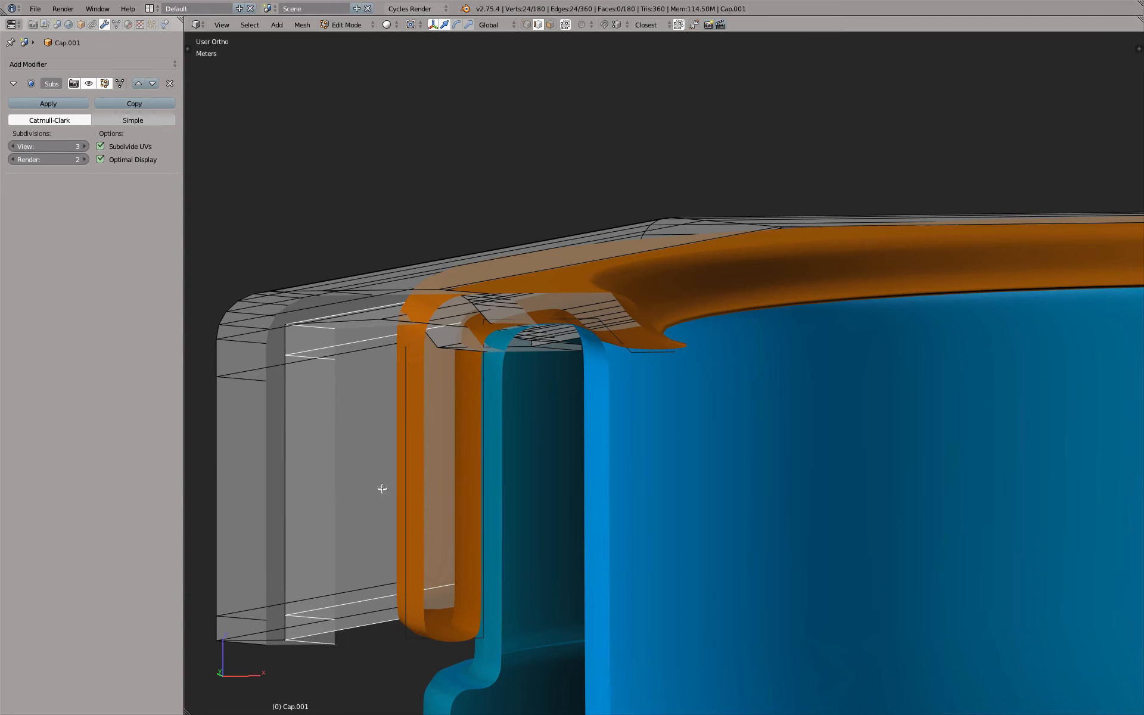
{"action": "left_click", "coordinate": [120, 84]}
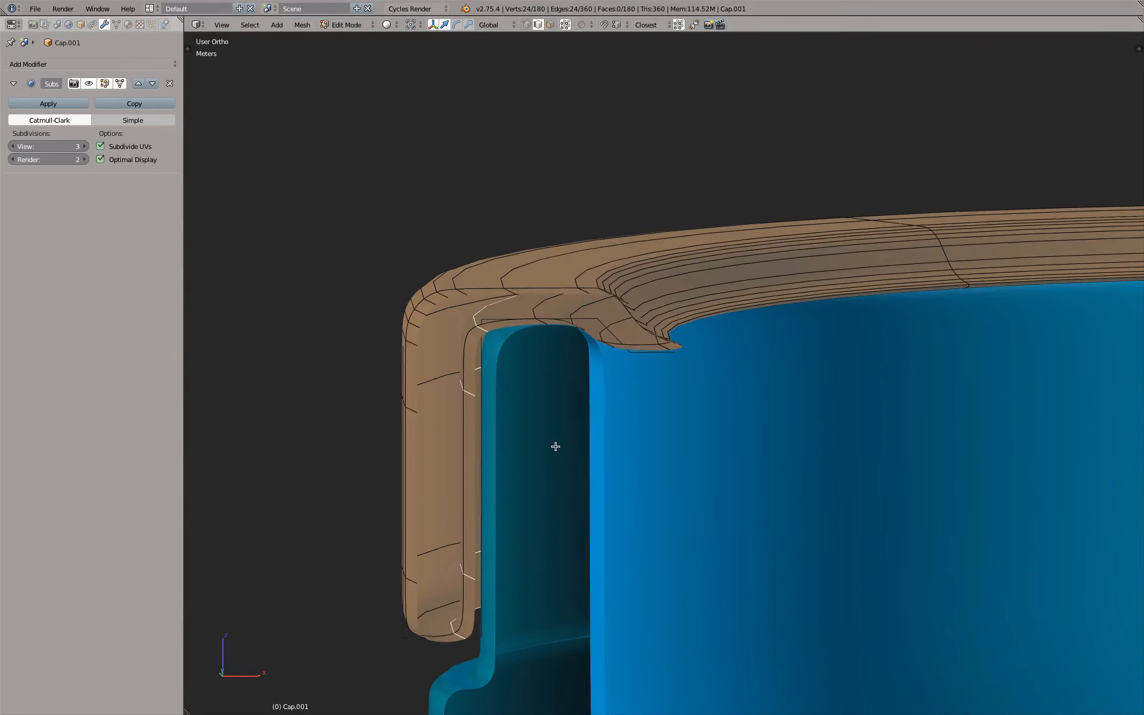
{"action": "key", "text": "shift+z"}
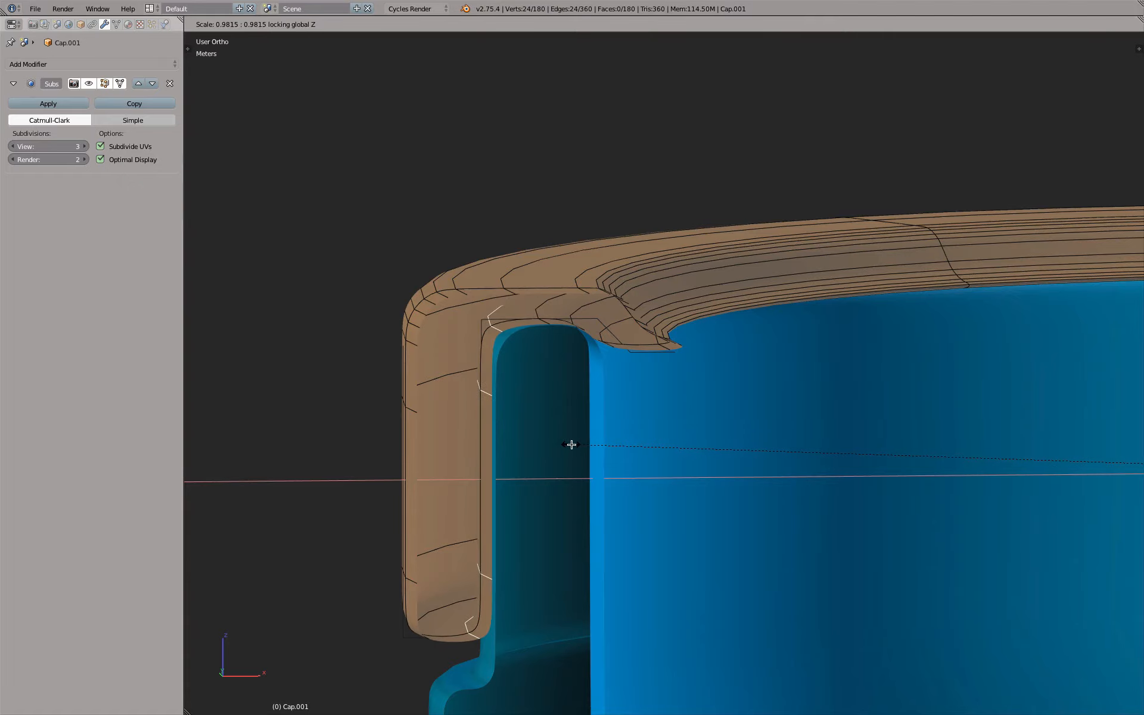
{"action": "left_click", "coordinate": [570, 444]}
{"action": "scroll", "coordinate": [552, 403], "scroll_direction": "up", "scroll_amount": 4}
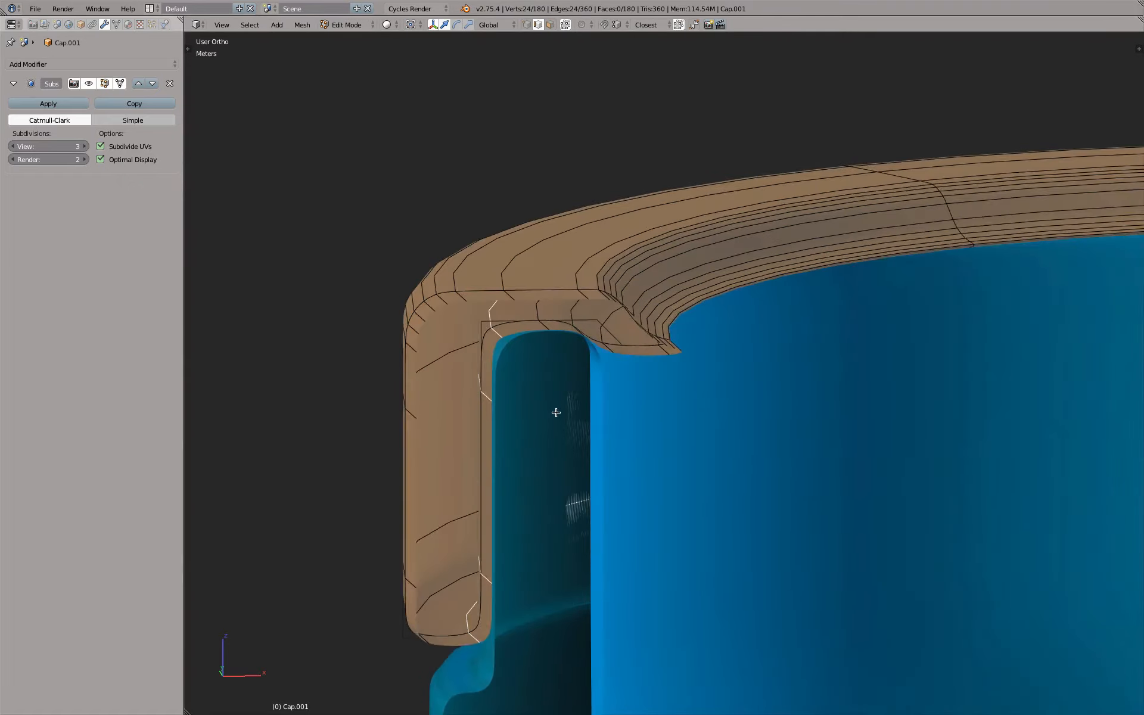
Scale only the edge loop at the underside's outer corner inward to about 0.9865
{"action": "right_click", "coordinate": [525, 367], "text": "alt"}
{"action": "middle_click_drag", "start_coordinate": [554, 399], "coordinate": [553, 396]}
{"action": "key", "text": "s"}
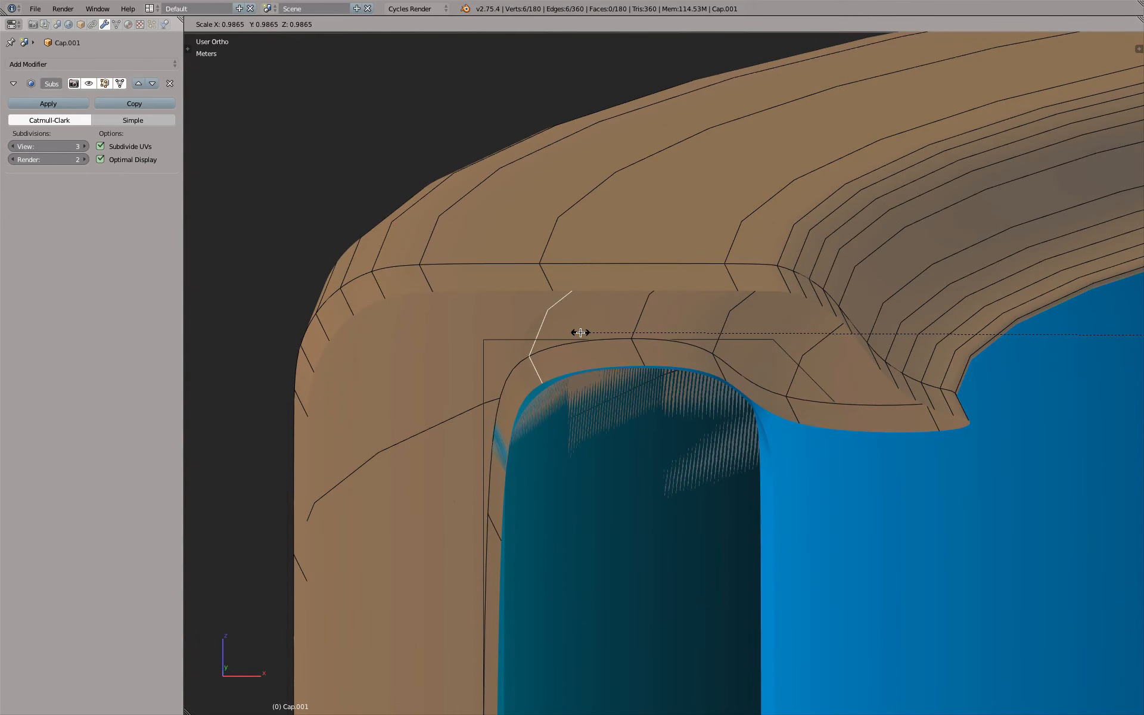
{"action": "left_click", "coordinate": [579, 333]}
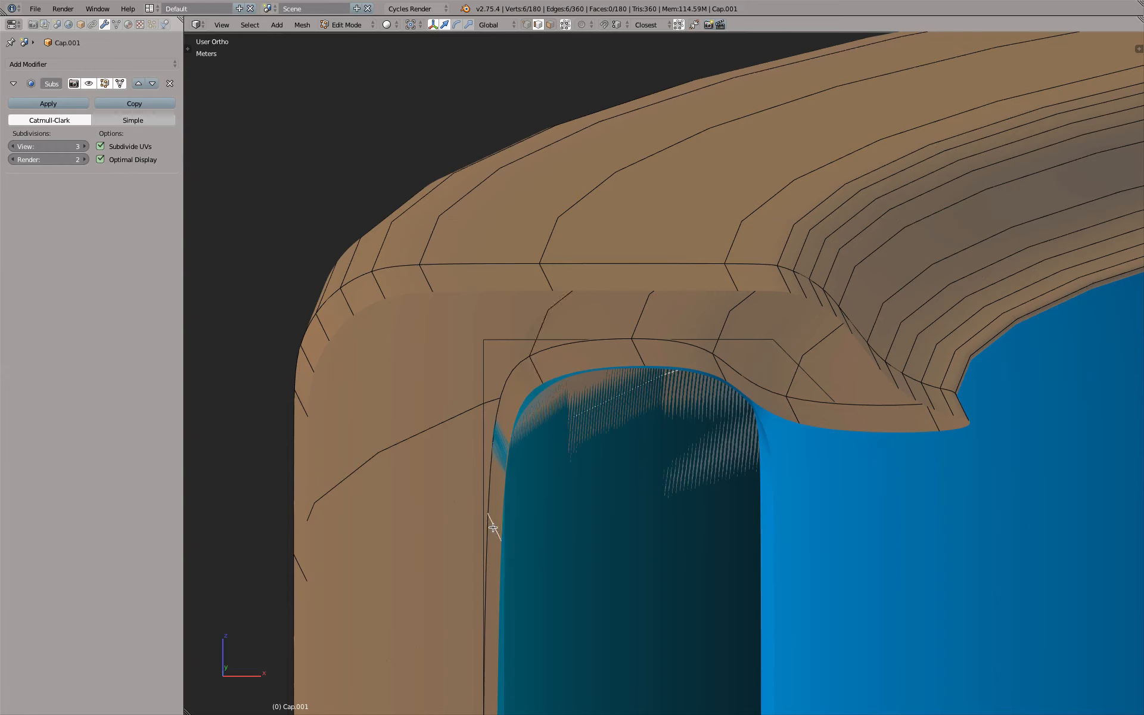
Lower the upper edge loop of the cap's inner wall slightly along Z
{"action": "key", "text": "g"}
{"action": "key", "text": "z"}
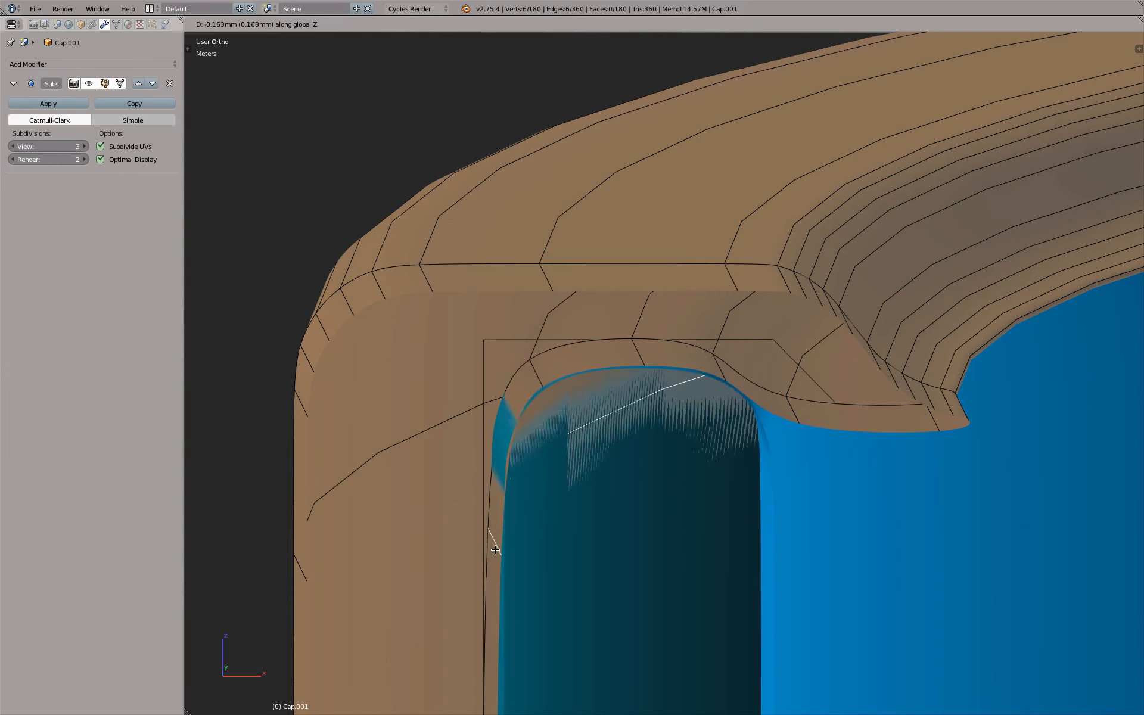
{"action": "left_click", "coordinate": [493, 541]}
Examine the cap's inner corner and wall for overlap with the part beneath, with and without the edit cage on the Subsurf result
{"action": "middle_click_drag", "start_coordinate": [493, 541], "coordinate": [553, 502]}
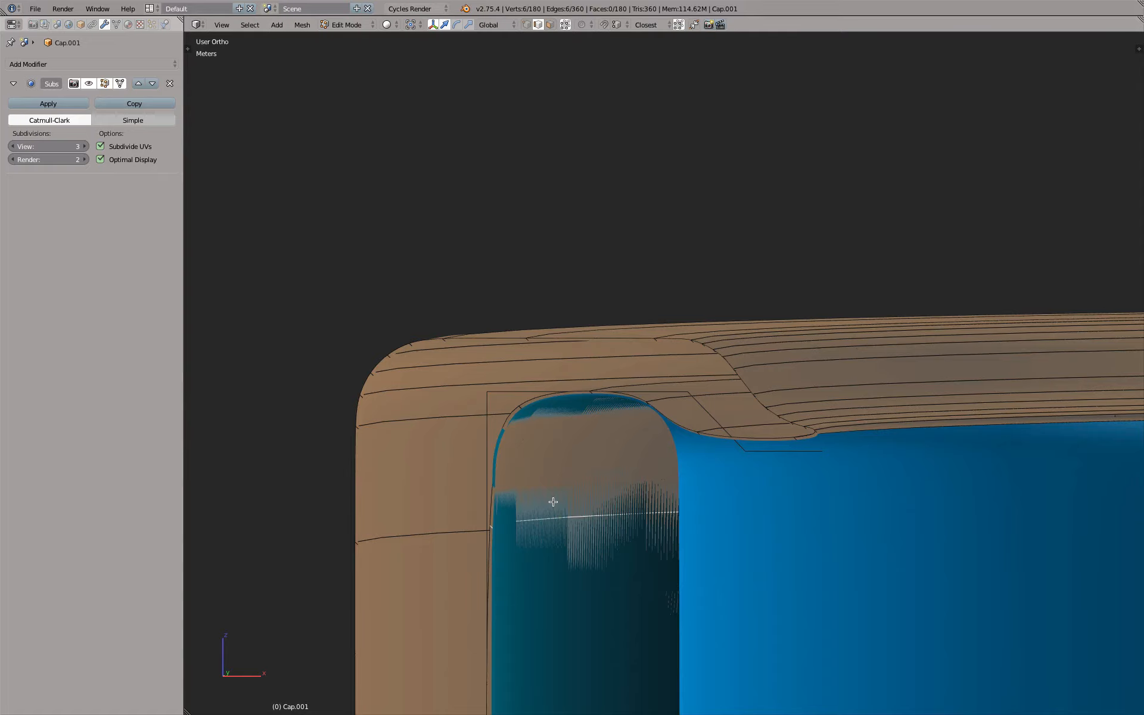
{"action": "mouse_move", "coordinate": [587, 511]}
{"action": "middle_mouse_down"}
{"action": "mouse_move", "coordinate": [615, 521]}
{"action": "mouse_move", "coordinate": [596, 513]}
{"action": "middle_mouse_up"}
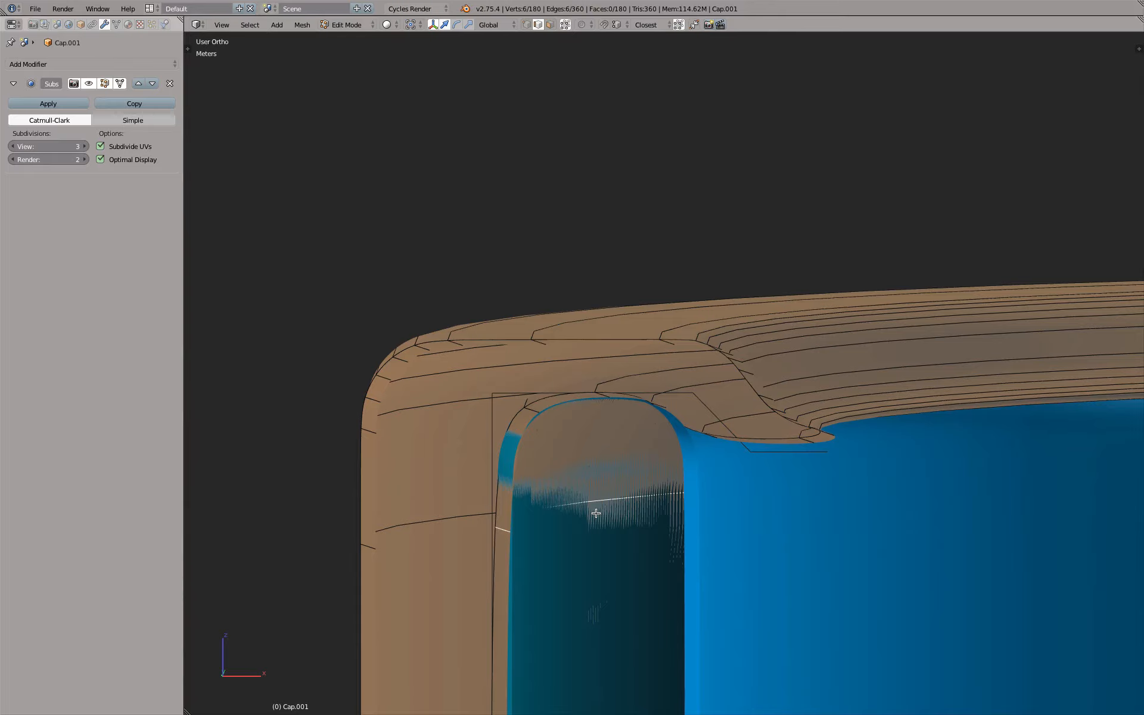
{"action": "scroll", "coordinate": [602, 514], "scroll_direction": "down", "scroll_amount": 2}
{"action": "middle_click_drag", "start_coordinate": [602, 535], "coordinate": [577, 575]}
{"action": "mouse_move", "coordinate": [577, 575]}
{"action": "middle_mouse_down", "text": "shift"}
{"action": "mouse_move", "coordinate": [590, 520]}
{"action": "mouse_move", "coordinate": [597, 567]}
{"action": "middle_mouse_up", "text": "shift"}
{"action": "middle_click_drag", "start_coordinate": [597, 567], "coordinate": [616, 398], "text": "shift"}
{"action": "scroll", "coordinate": [561, 247], "scroll_direction": "up", "scroll_amount": 4}
{"action": "mouse_move", "coordinate": [571, 251]}
{"action": "middle_mouse_down"}
{"action": "mouse_move", "coordinate": [522, 255]}
{"action": "mouse_move", "coordinate": [575, 261]}
{"action": "middle_mouse_up"}
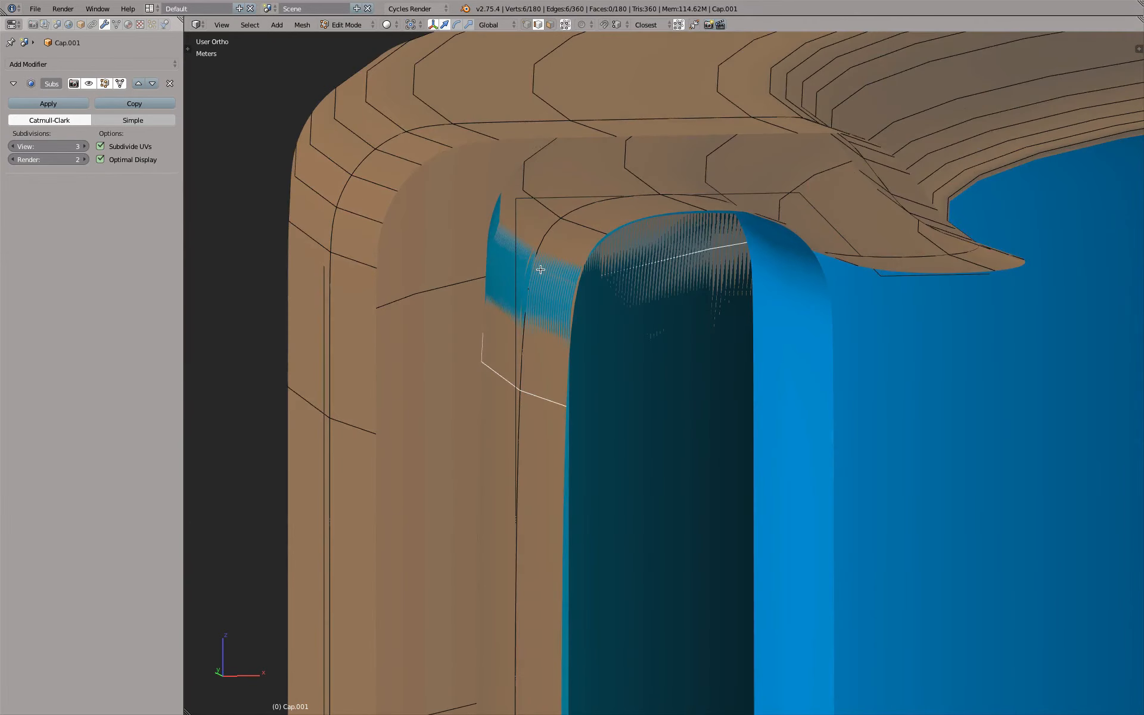
{"action": "left_click", "coordinate": [121, 84]}
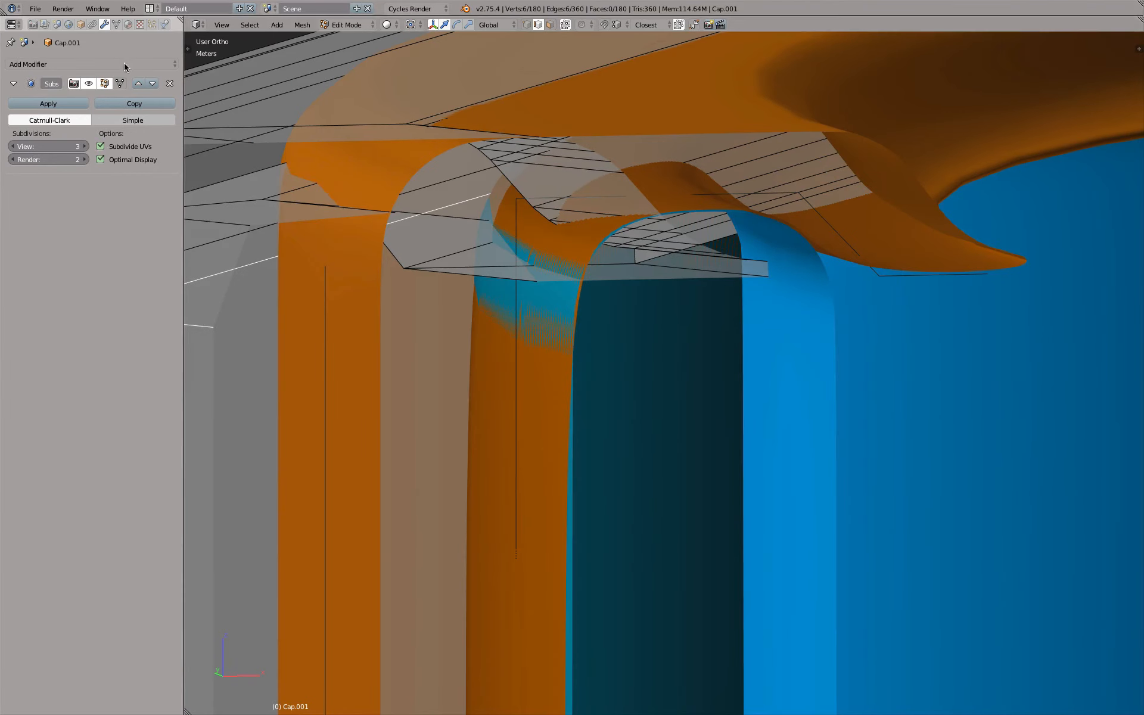
{"action": "left_click", "coordinate": [121, 84]}
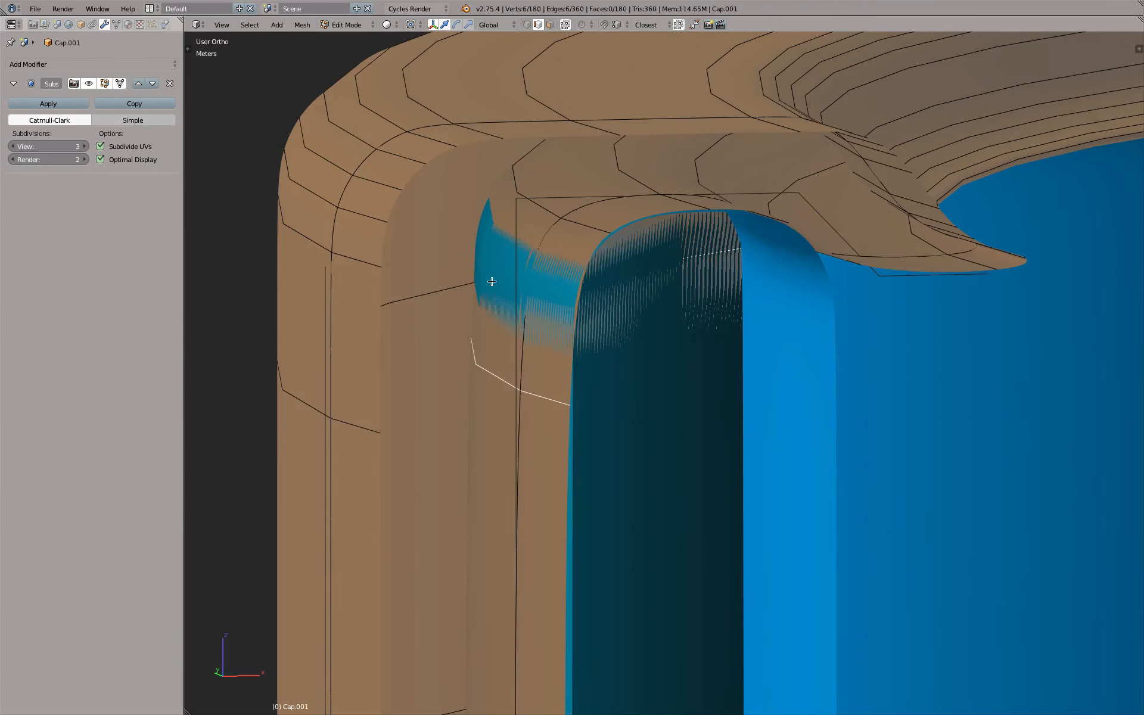
Add an edge loop around the upper part of the cap's inner wall, slid to a factor of about 0.84
{"action": "key", "text": "ctrl+r"}
{"action": "left_click", "coordinate": [535, 284]}
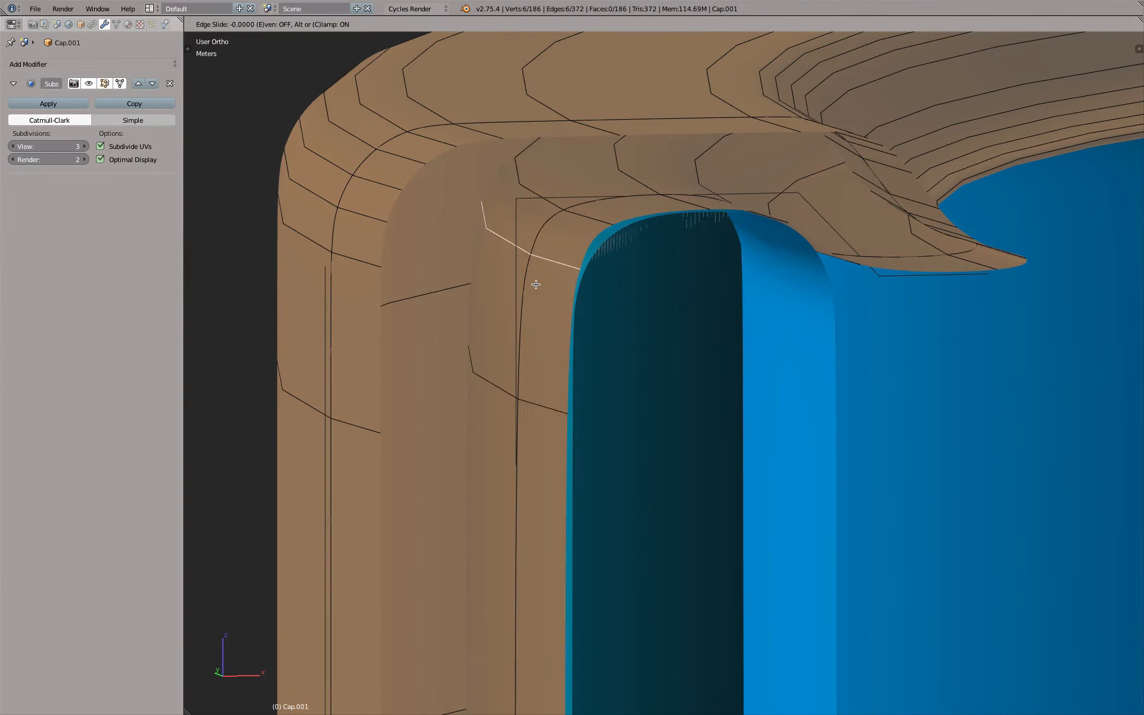
{"action": "left_click", "coordinate": [537, 329]}
Turn off the edit cage on the Subsurf result and lower the inner wall's upper edge loop along Z
{"action": "middle_click_drag", "start_coordinate": [574, 337], "coordinate": [526, 281]}
{"action": "scroll", "coordinate": [526, 281], "scroll_direction": "down", "scroll_amount": 4}
{"action": "middle_click_drag", "start_coordinate": [396, 291], "coordinate": [498, 285], "text": "shift"}
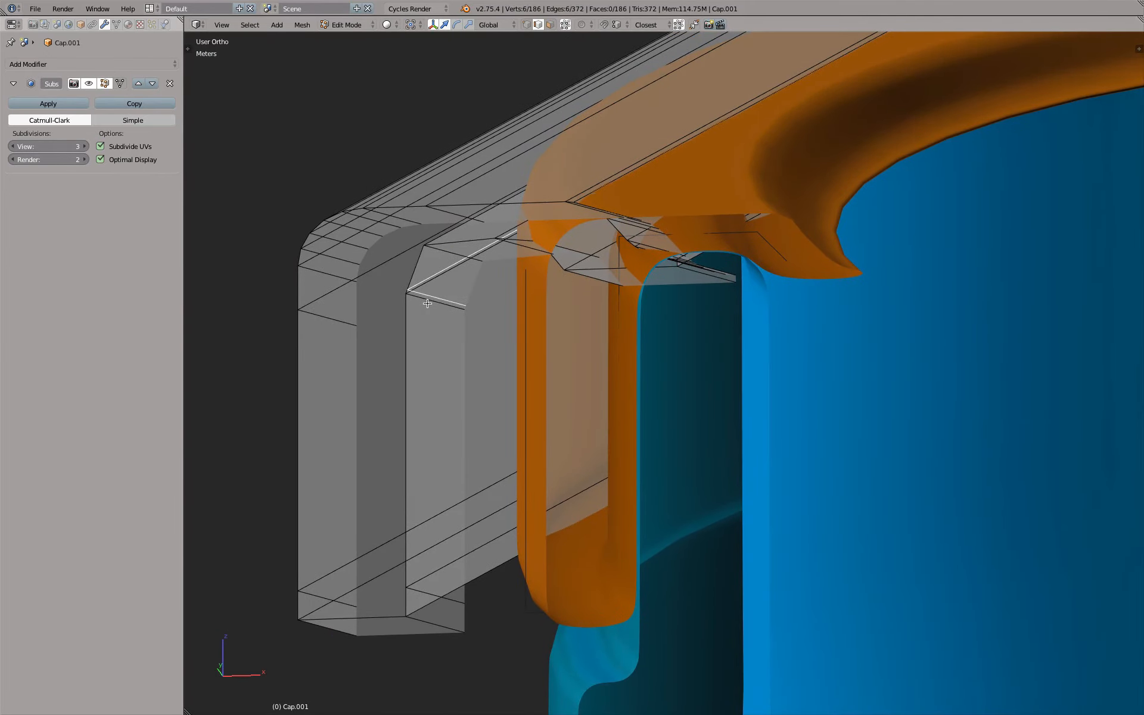
{"action": "scroll", "coordinate": [427, 304], "scroll_direction": "up", "scroll_amount": 1}
{"action": "key", "text": "g"}
{"action": "key", "text": "z"}
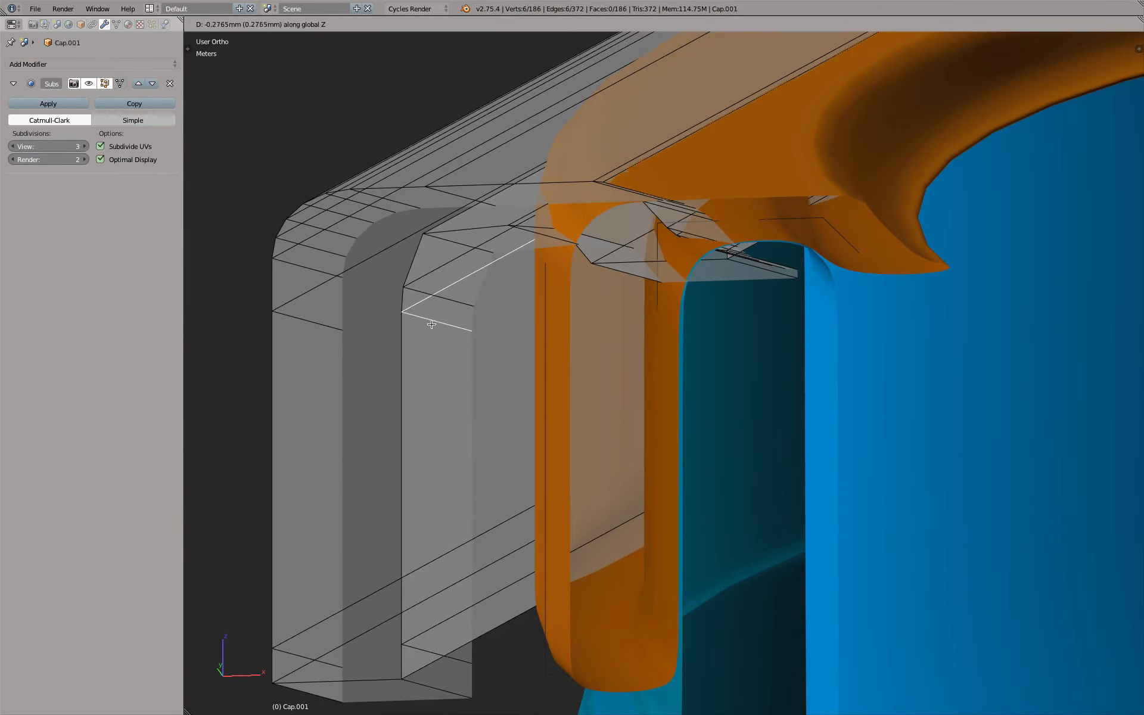
{"action": "left_click", "coordinate": [411, 326]}
Check the reshaped inner corner of the cap in Object Mode and return to Edit Mode
{"action": "right_click", "coordinate": [405, 319]}
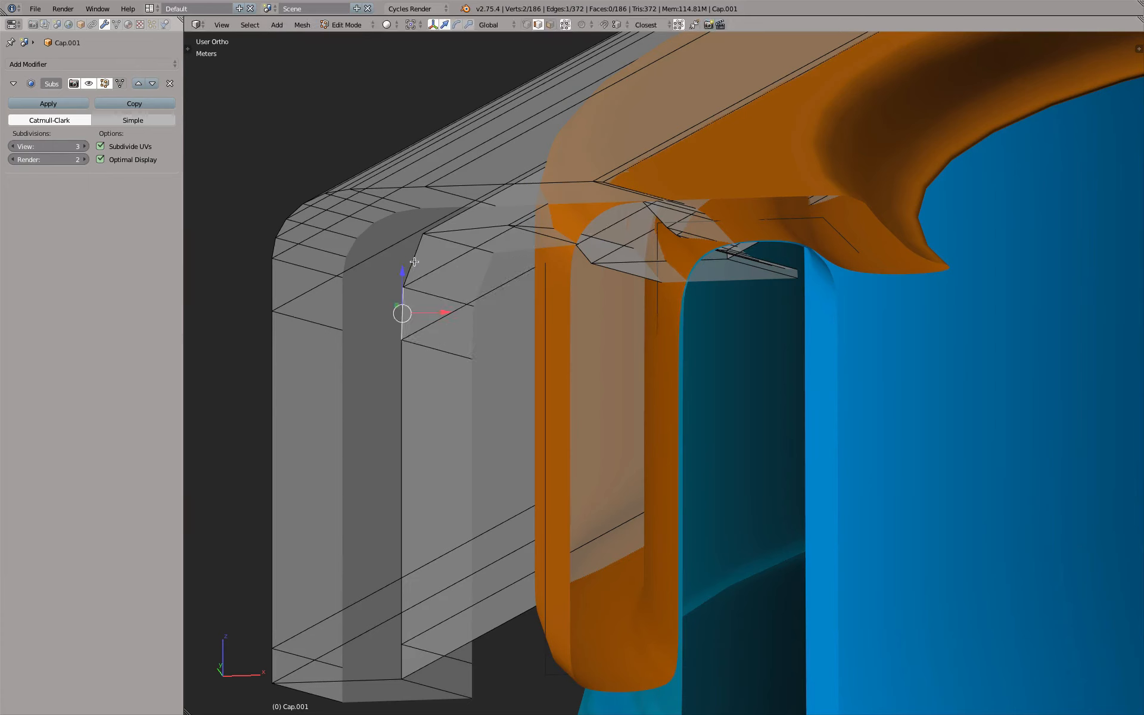
{"action": "right_click", "coordinate": [443, 353], "text": "alt"}
{"action": "right_click", "coordinate": [438, 292], "text": "alt"}
{"action": "right_click", "coordinate": [451, 250], "text": "alt"}
{"action": "key", "text": "Tab"}
{"action": "middle_click_drag", "start_coordinate": [639, 312], "coordinate": [702, 237]}
{"action": "key", "text": "Tab"}
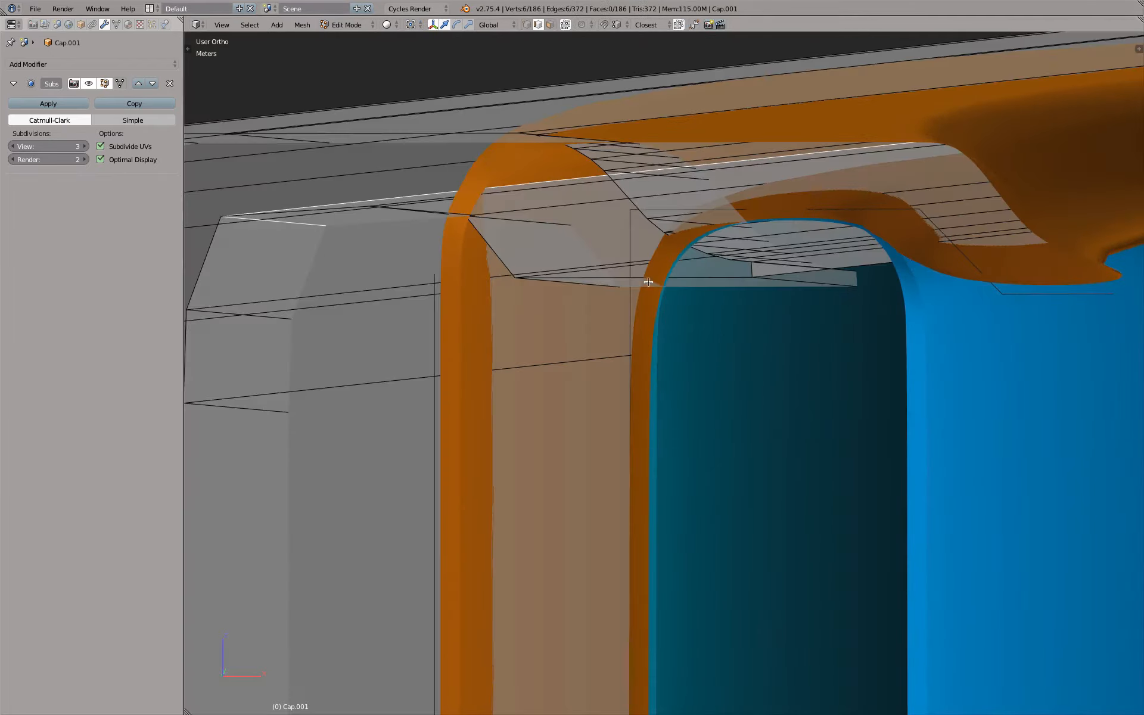
{"action": "middle_click_drag", "start_coordinate": [648, 282], "coordinate": [521, 255]}
{"action": "right_click", "coordinate": [262, 325], "text": "alt"}
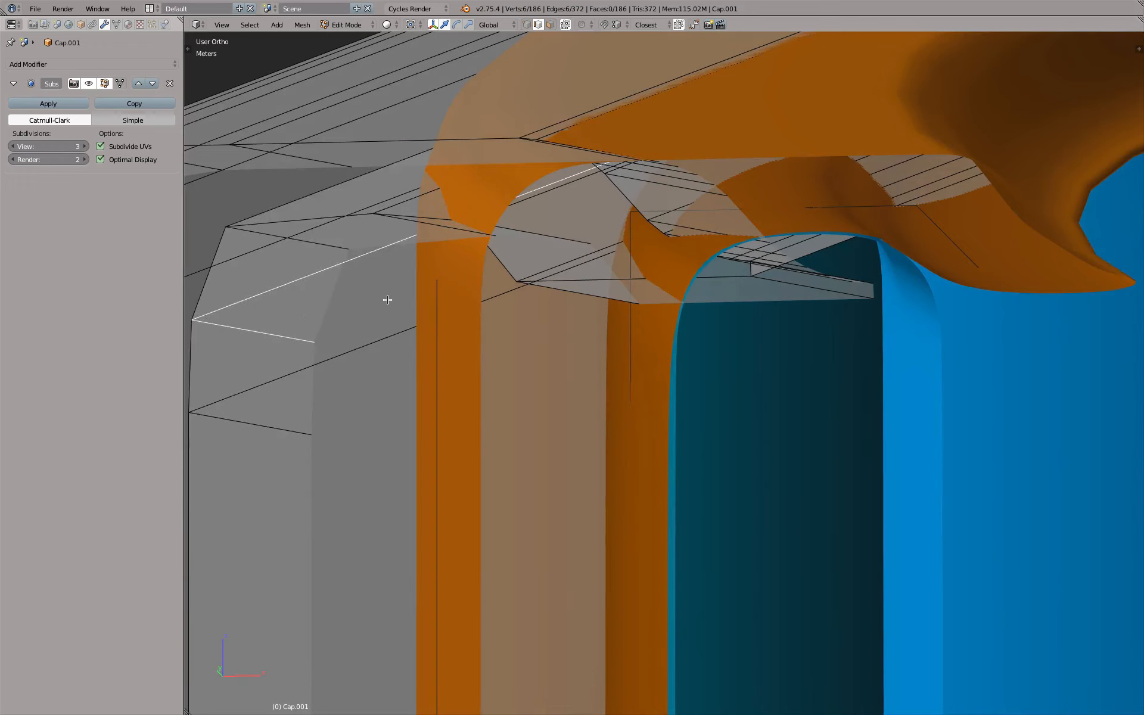
{"action": "key", "text": "g"}
{"action": "key", "text": "z"}
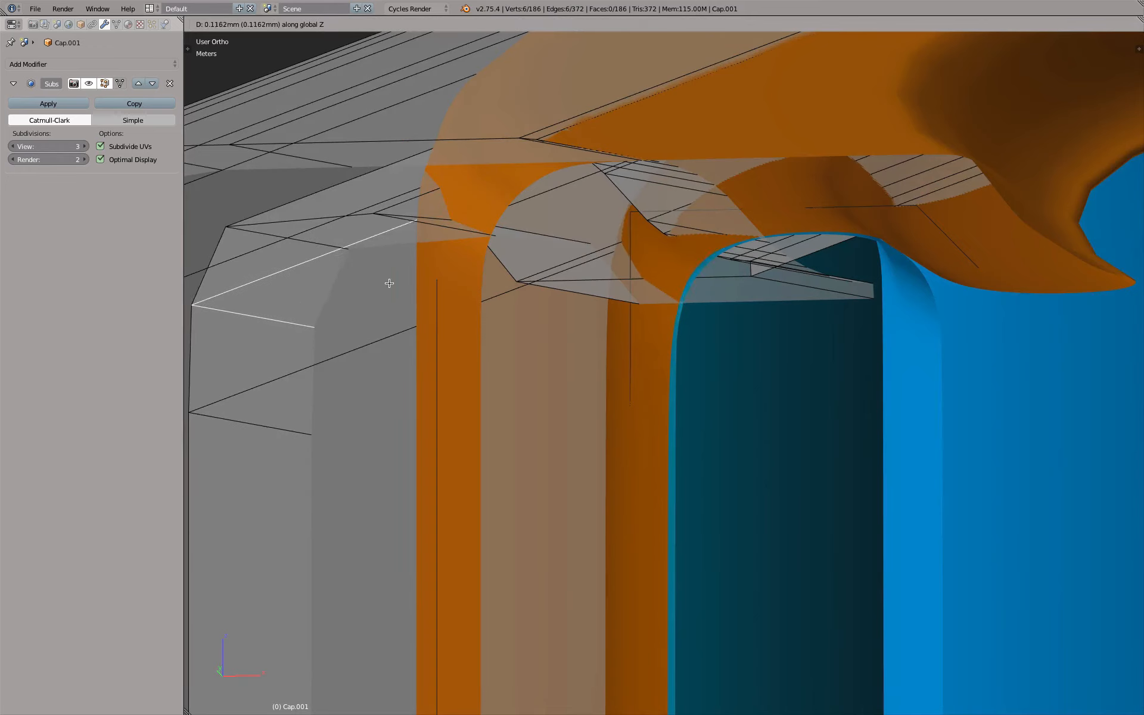
{"action": "right_click", "coordinate": [390, 292]}
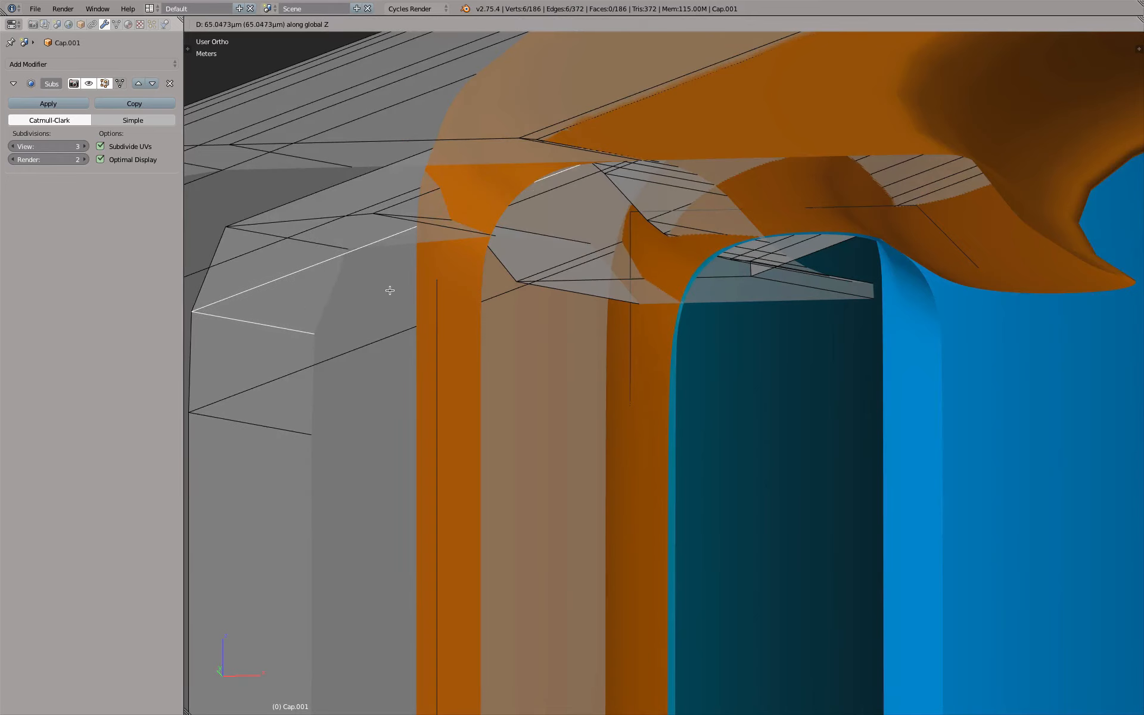
Select the lower of the two upper edge loops on the inner wall and raise it slightly along Z
{"action": "right_click", "coordinate": [273, 430], "text": "alt"}
{"action": "key", "text": "g"}
{"action": "key", "text": "z"}
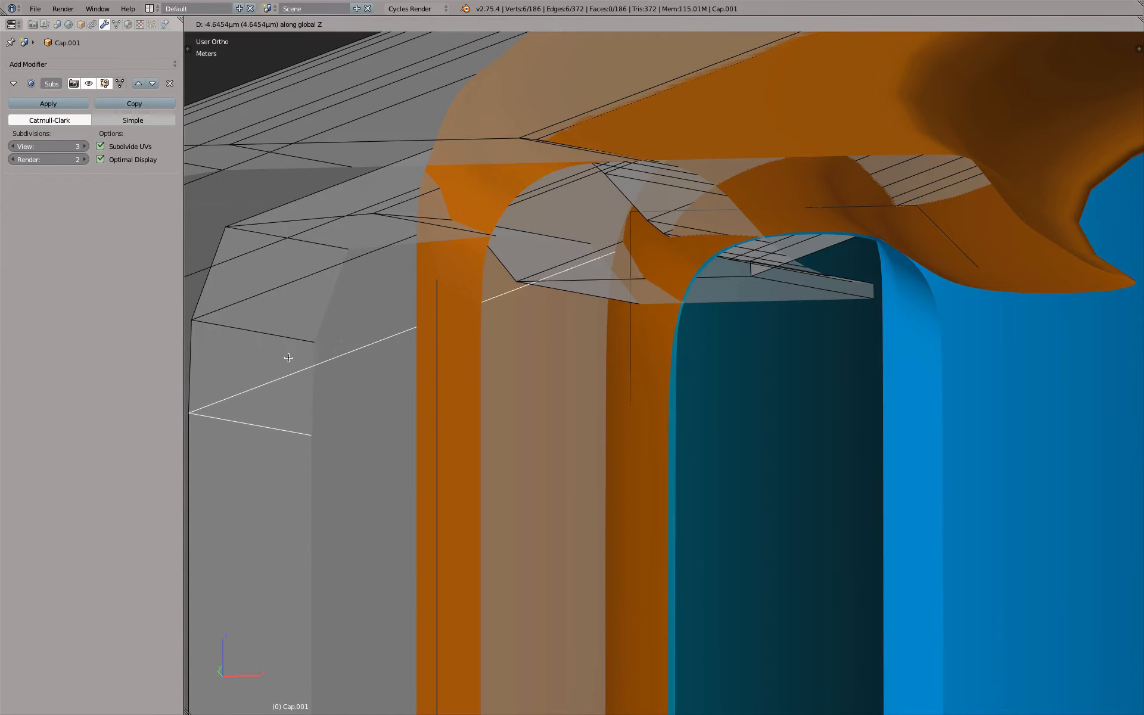
{"action": "left_click", "coordinate": [286, 349]}
Edge-slide the loop just below the cap's inner corner fully down the wall to a factor of 1.0
{"action": "scroll", "coordinate": [261, 332], "scroll_direction": "down", "scroll_amount": 2}
{"action": "middle_click_drag", "start_coordinate": [261, 331], "coordinate": [262, 314]}
{"action": "scroll", "coordinate": [334, 312], "scroll_direction": "up", "scroll_amount": 4}
{"action": "right_click", "coordinate": [342, 304], "text": "alt"}
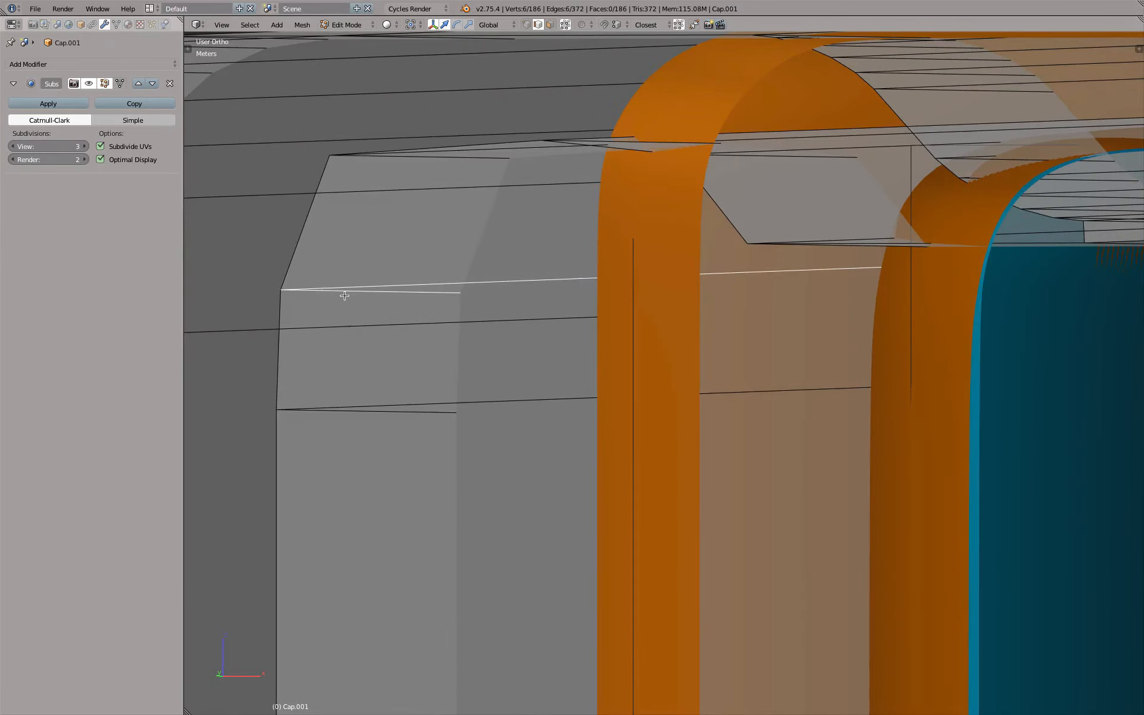
{"action": "scroll", "coordinate": [343, 265], "scroll_direction": "down", "scroll_amount": 3}
{"action": "key", "text": "g"}
{"action": "key", "text": "g"}
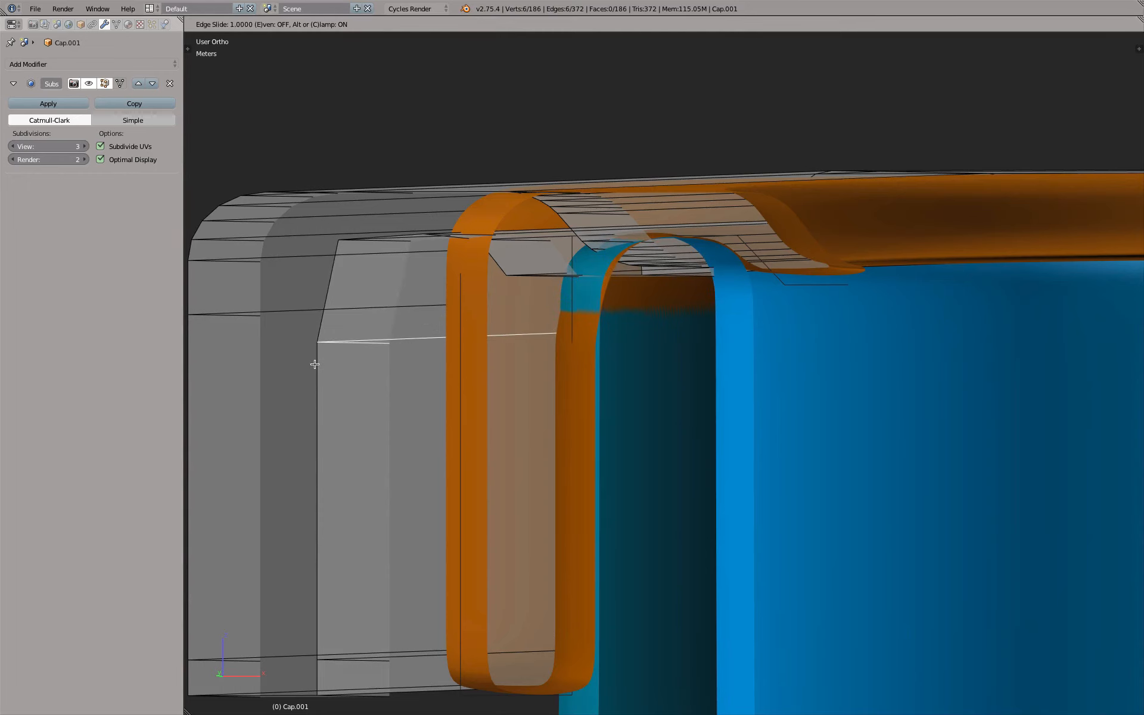
{"action": "left_click", "coordinate": [315, 393]}
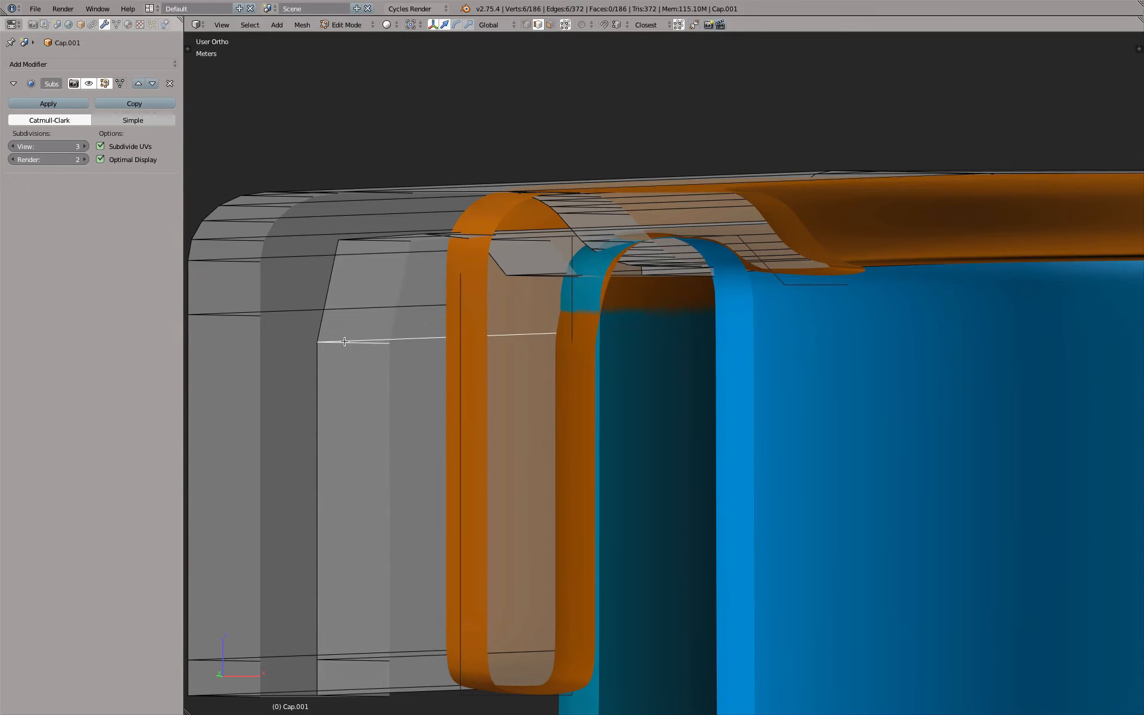
Raise the selected inner wall edge loop about 0.5 mm along Z, towards the cap's inner corner
{"action": "key", "text": "g"}
{"action": "key", "text": "z"}
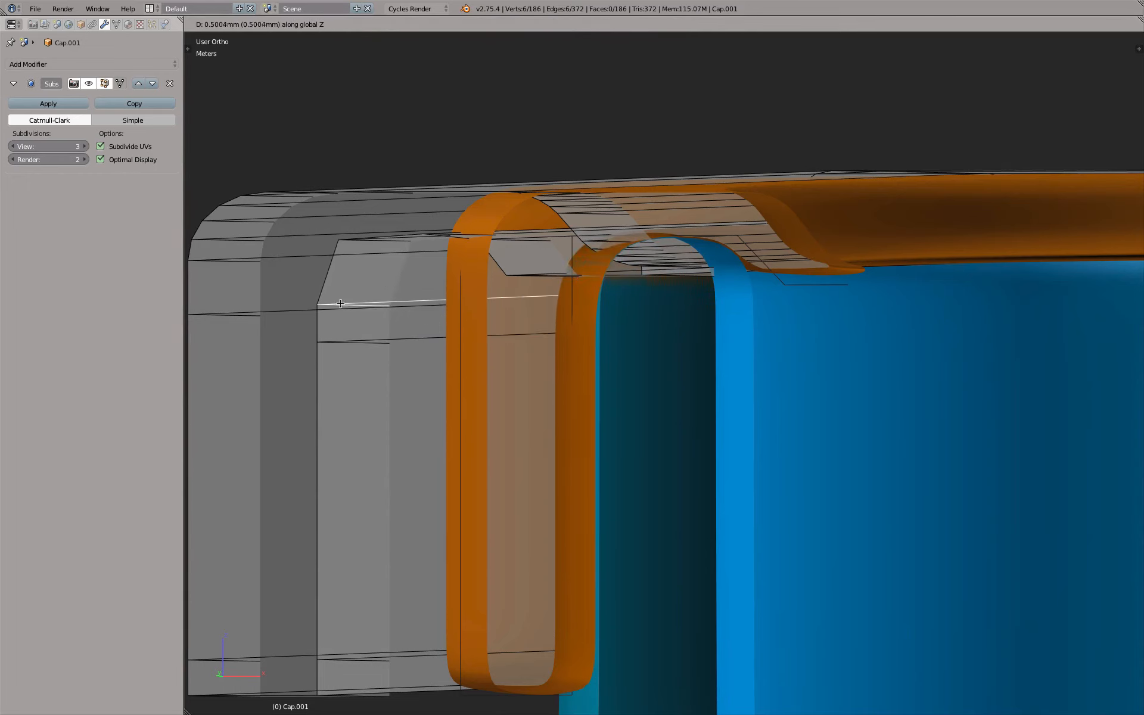
{"action": "left_click", "coordinate": [339, 295]}
{"action": "scroll", "coordinate": [491, 301], "scroll_direction": "up", "scroll_amount": 4}
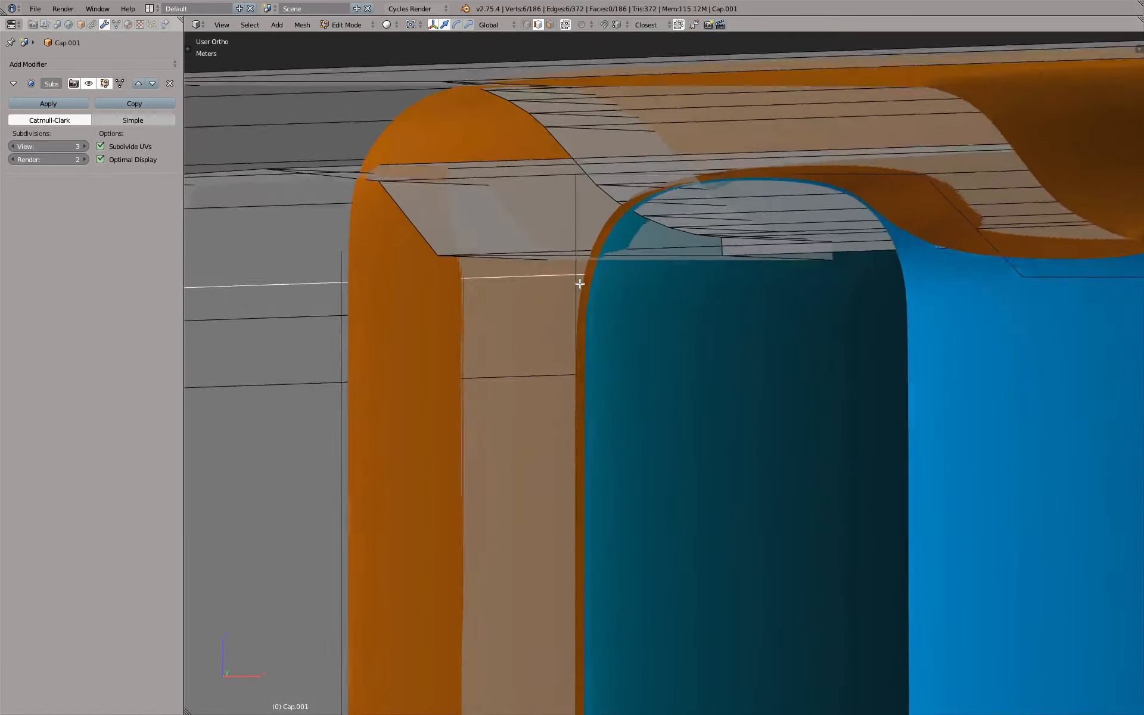
{"action": "middle_click_drag", "start_coordinate": [580, 283], "coordinate": [582, 327]}
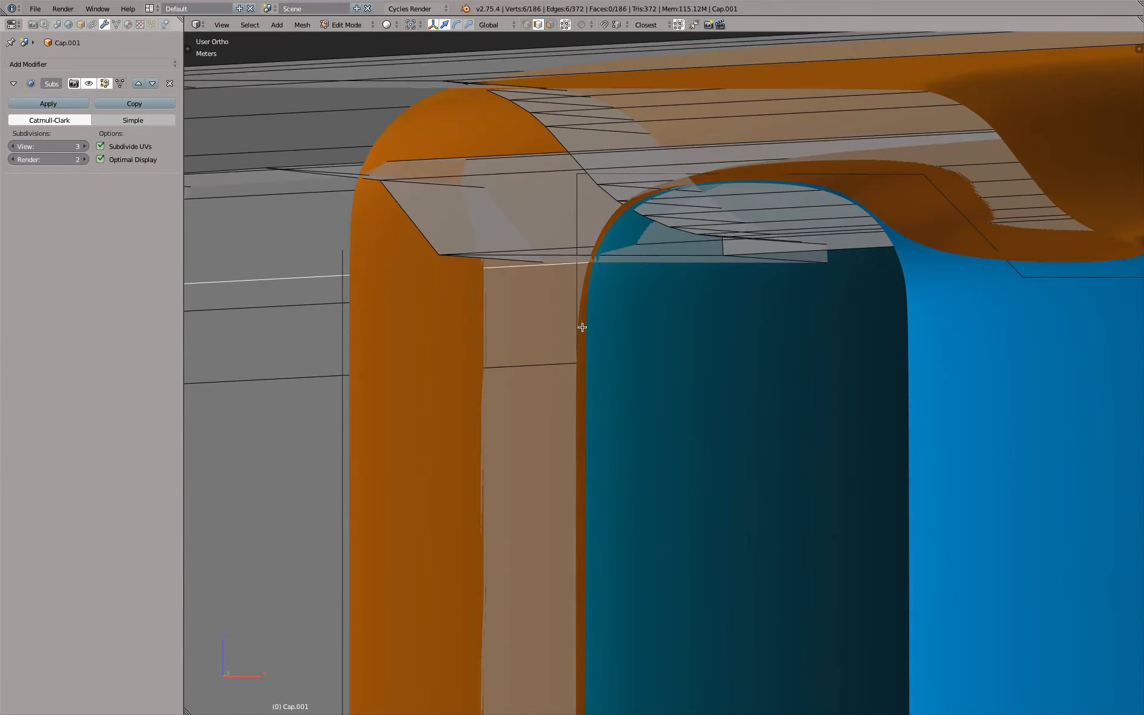
Select the two upper and two lower edge loops of the inner wall and scale them slightly inward, excluding Z
{"action": "scroll", "coordinate": [589, 362], "scroll_direction": "down", "scroll_amount": 4}
{"action": "scroll", "coordinate": [396, 406], "scroll_direction": "down", "scroll_amount": 3}
{"action": "middle_click_drag", "start_coordinate": [395, 406], "coordinate": [370, 607]}
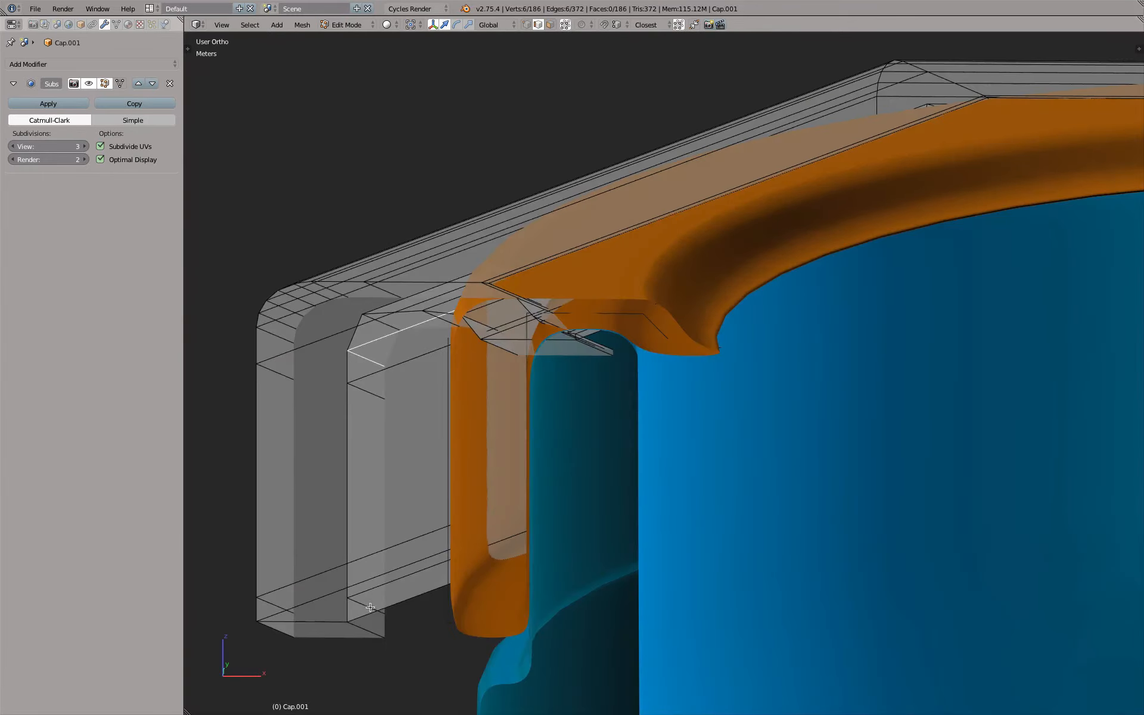
{"action": "right_click", "coordinate": [366, 603], "text": "alt+shift"}
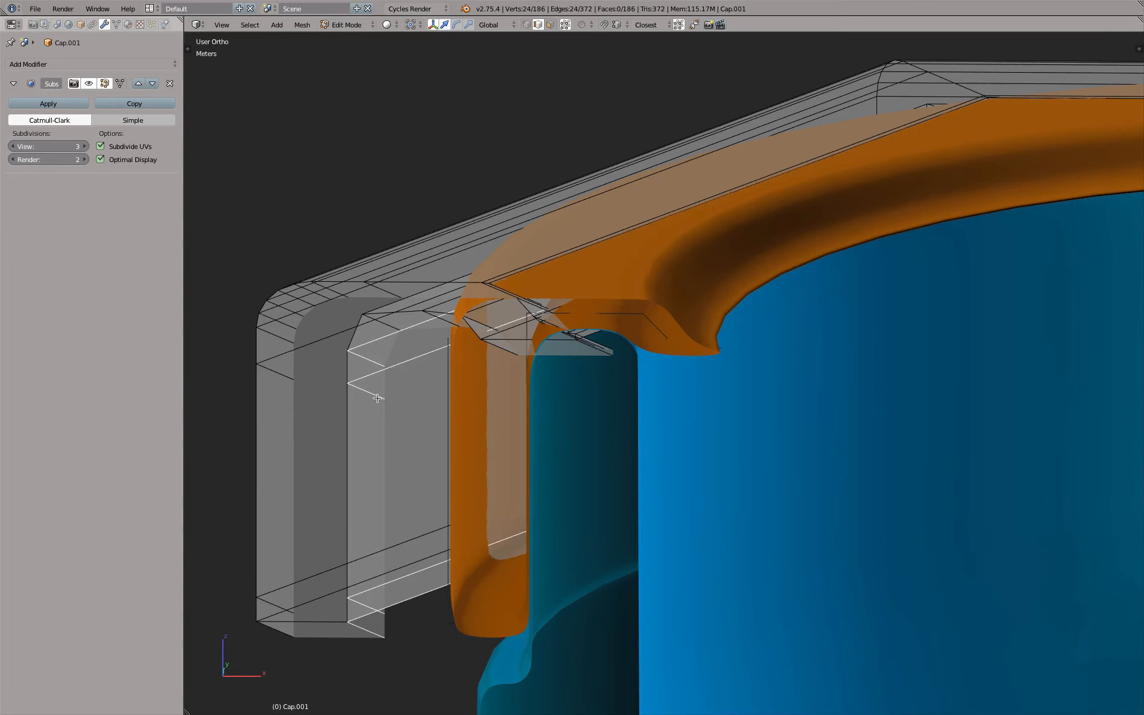
{"action": "middle_click_drag", "start_coordinate": [377, 398], "coordinate": [467, 449]}
{"action": "scroll", "coordinate": [491, 467], "scroll_direction": "up", "scroll_amount": 3}
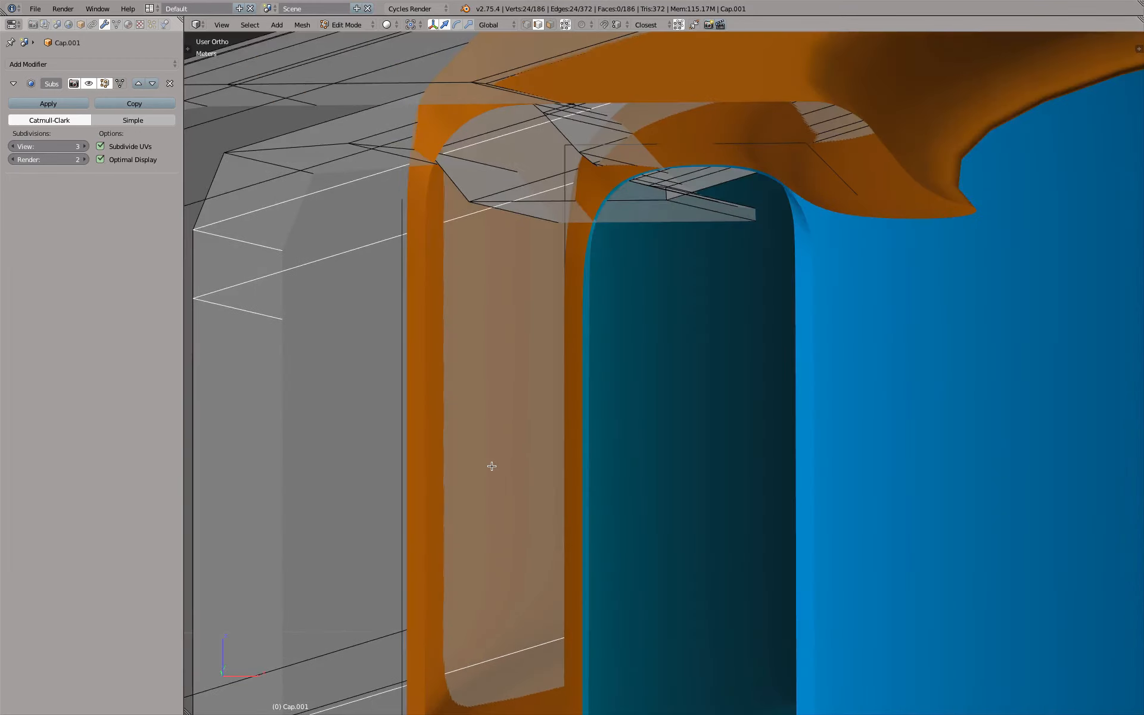
{"action": "scroll", "coordinate": [492, 466], "scroll_direction": "down", "scroll_amount": 1}
{"action": "key", "text": "s"}
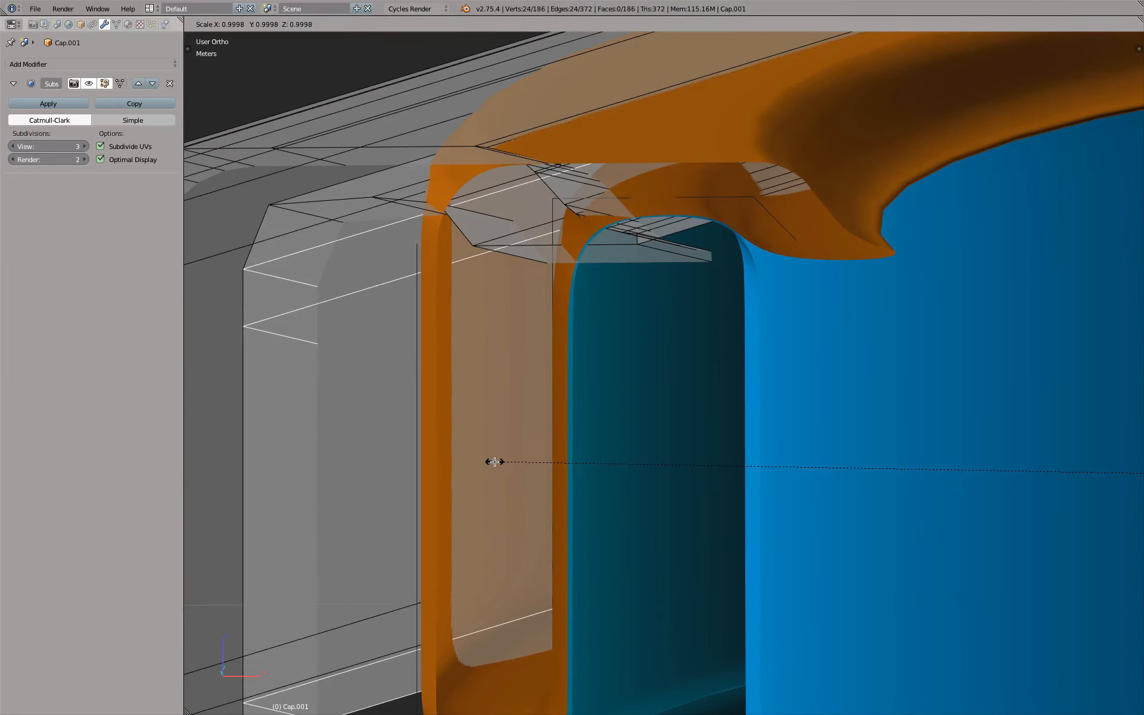
{"action": "key", "text": "shift+z"}
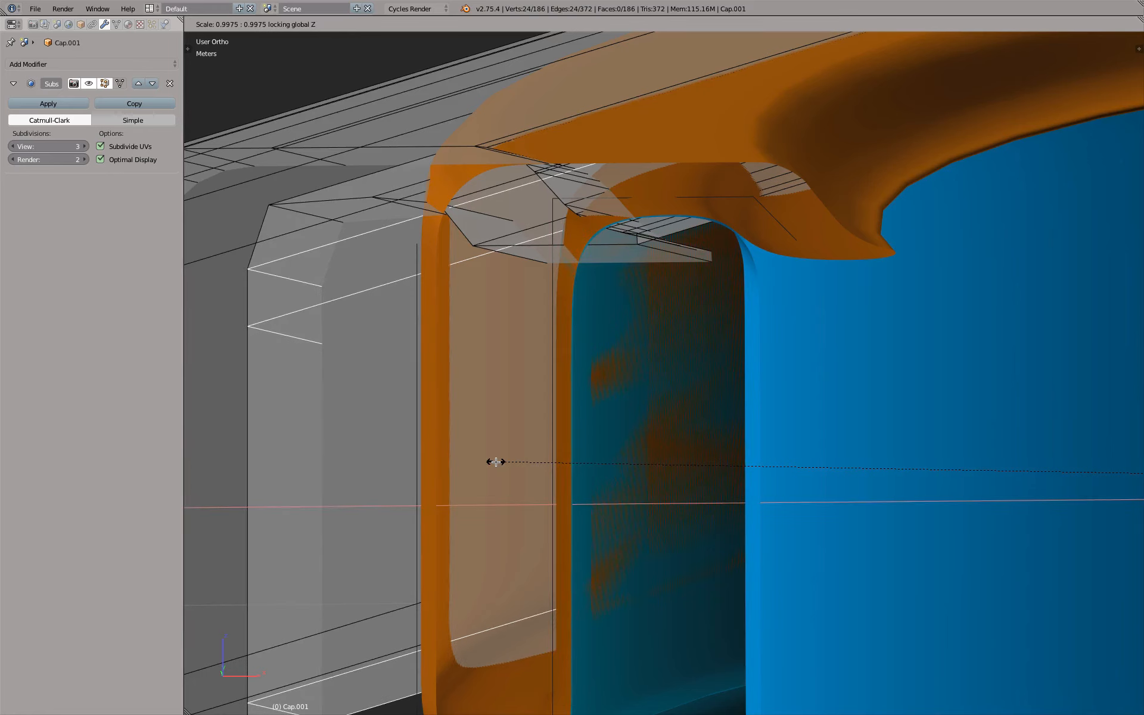
{"action": "left_click", "coordinate": [494, 462]}
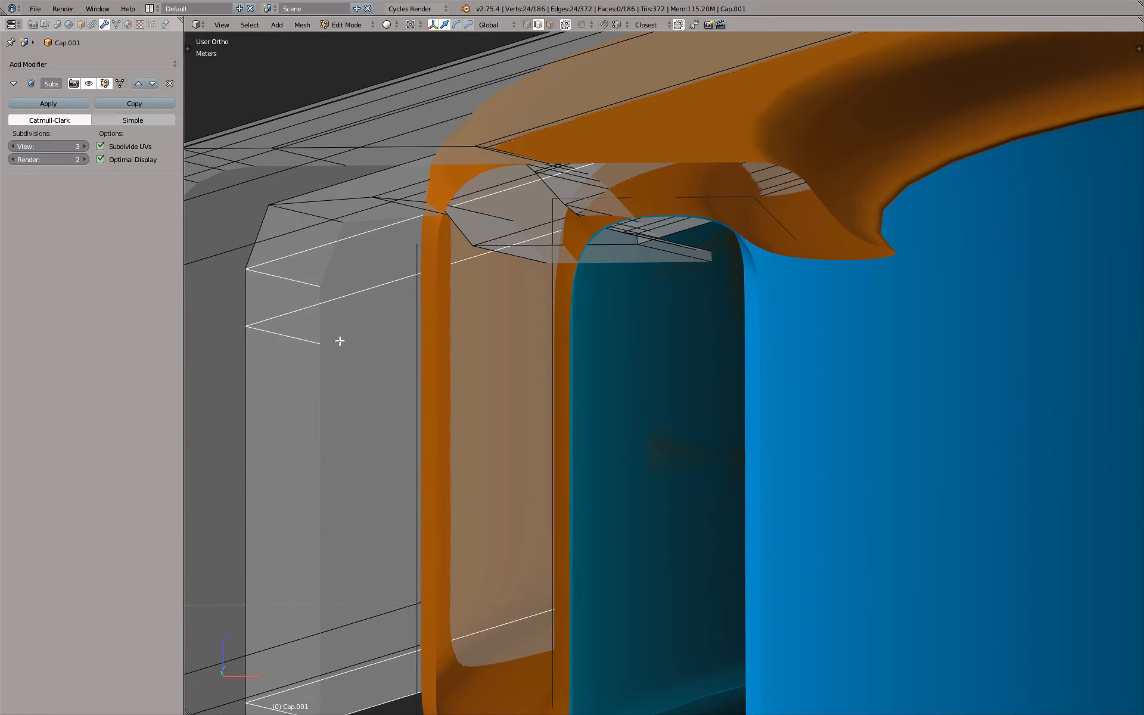
Raise the inner wall's uppermost edge loop slightly along Z and scale the corner loop above it slightly inward
{"action": "right_click", "coordinate": [286, 278], "text": "alt"}
{"action": "key", "text": "g"}
{"action": "key", "text": "z"}
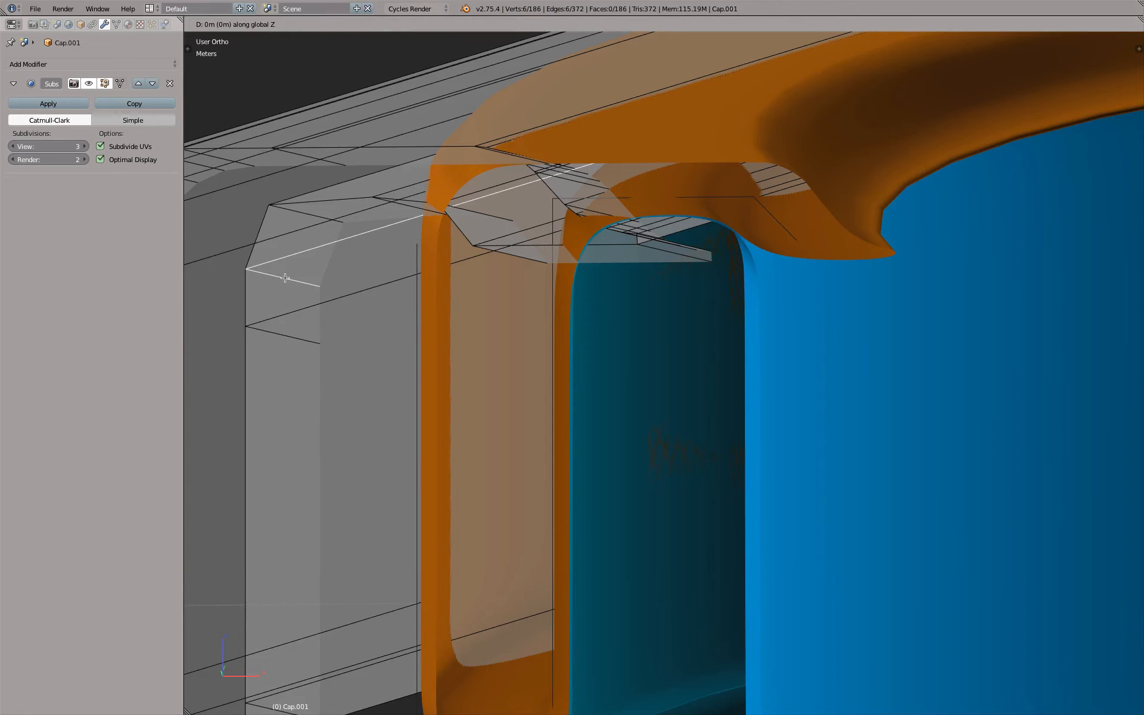
{"action": "left_click", "coordinate": [297, 212]}
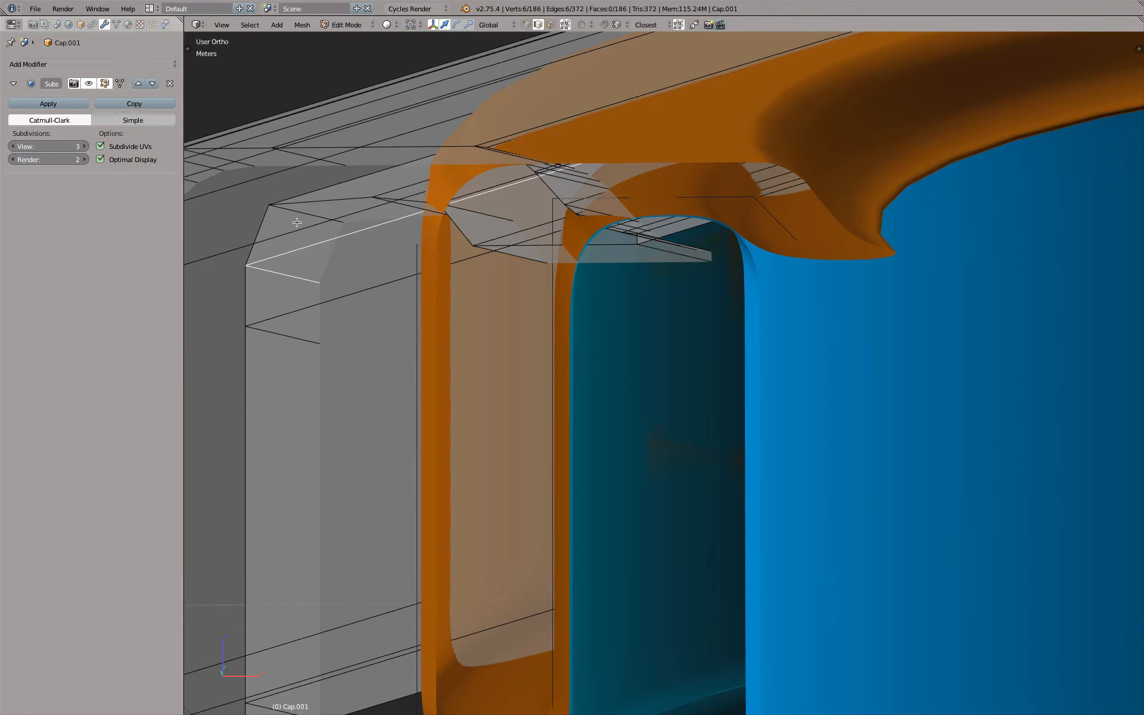
{"action": "key", "text": "s"}
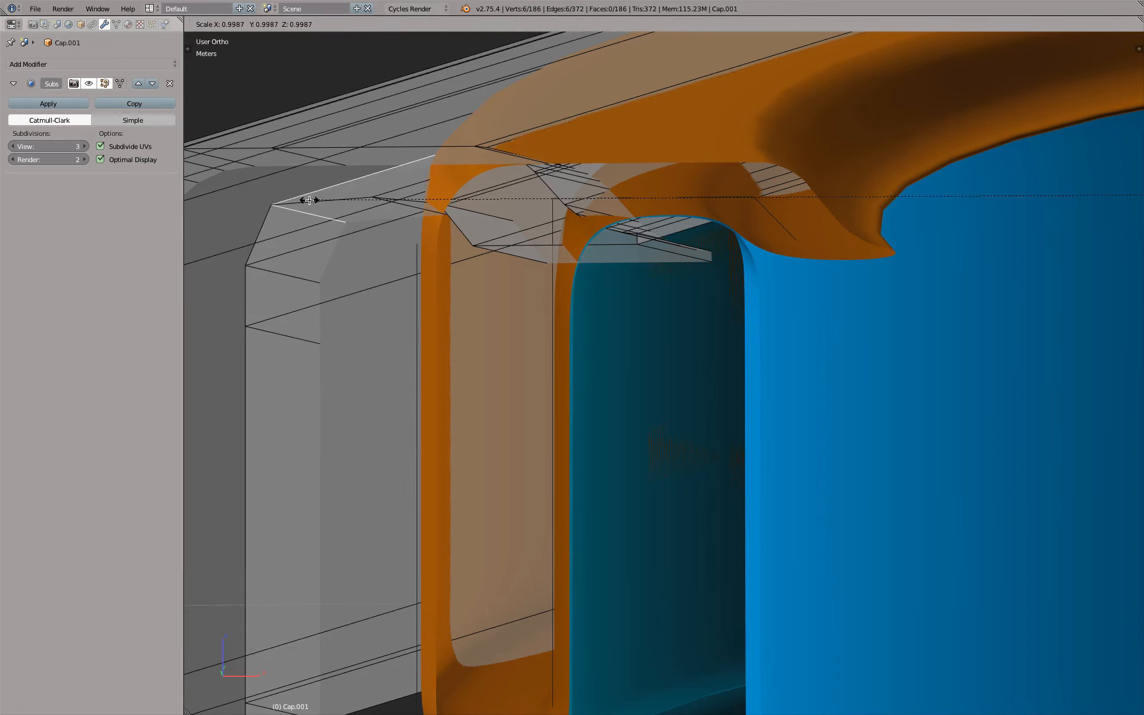
{"action": "left_click", "coordinate": [309, 200]}
Examine the cap's inner corner in Object Mode for overlap with the blue part and return to Edit Mode
{"action": "scroll", "coordinate": [686, 268], "scroll_direction": "up", "scroll_amount": 2}
{"action": "middle_click_drag", "start_coordinate": [687, 269], "coordinate": [845, 232]}
{"action": "scroll", "coordinate": [664, 258], "scroll_direction": "down", "scroll_amount": 4}
{"action": "key", "text": "Tab"}
{"action": "scroll", "coordinate": [773, 255], "scroll_direction": "up", "scroll_amount": 2}
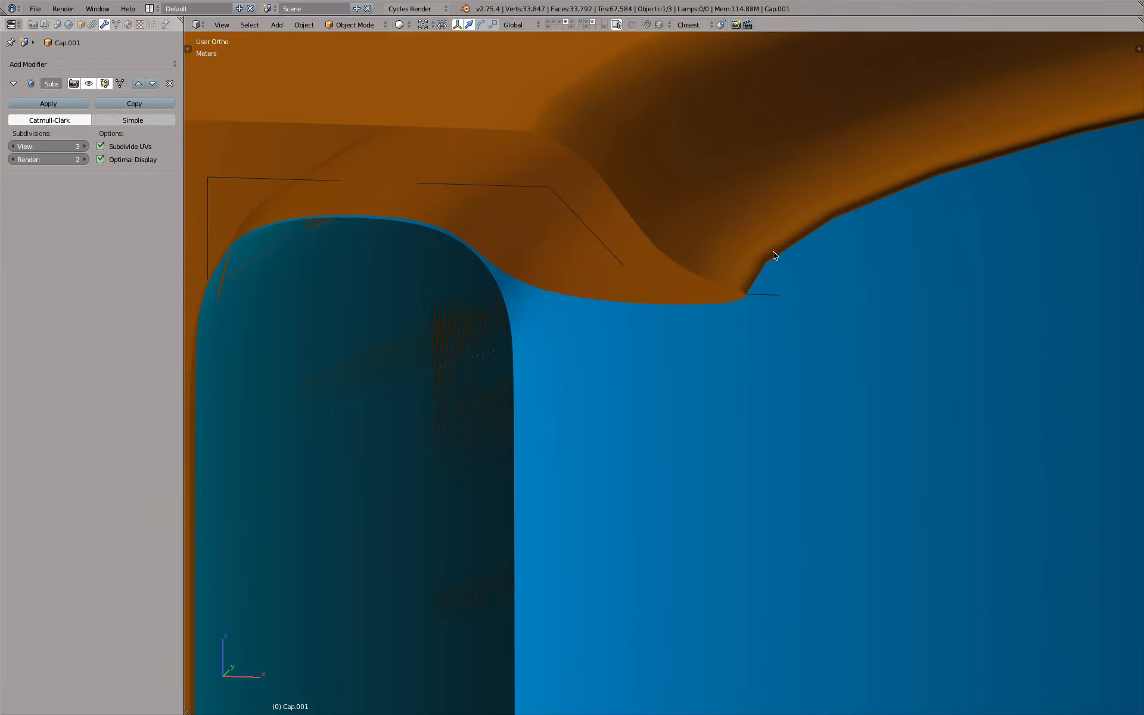
{"action": "scroll", "coordinate": [633, 355], "scroll_direction": "down", "scroll_amount": 5}
{"action": "key", "text": "Tab"}
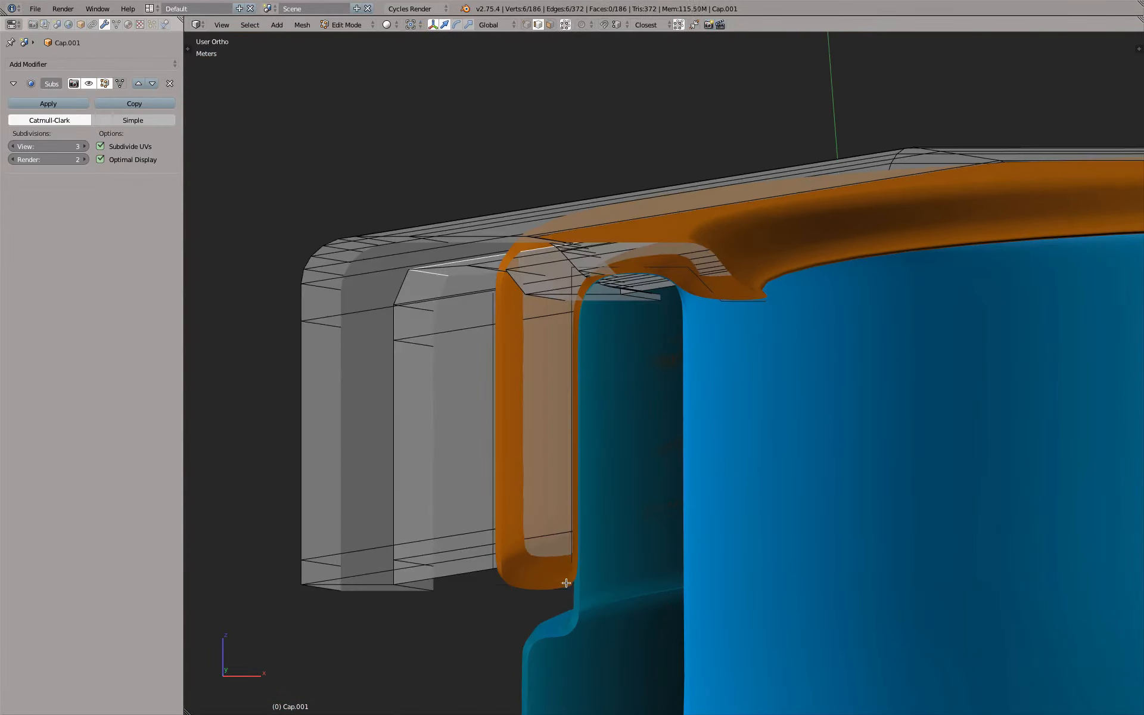
Show the additional layer with the orange ring segments in Object Mode and inspect the cap's lower edge against them
{"action": "middle_click_drag", "start_coordinate": [566, 577], "coordinate": [540, 480], "text": "shift"}
{"action": "right_click", "coordinate": [502, 467], "text": "alt"}
{"action": "scroll", "coordinate": [502, 467], "scroll_direction": "up", "scroll_amount": 3}
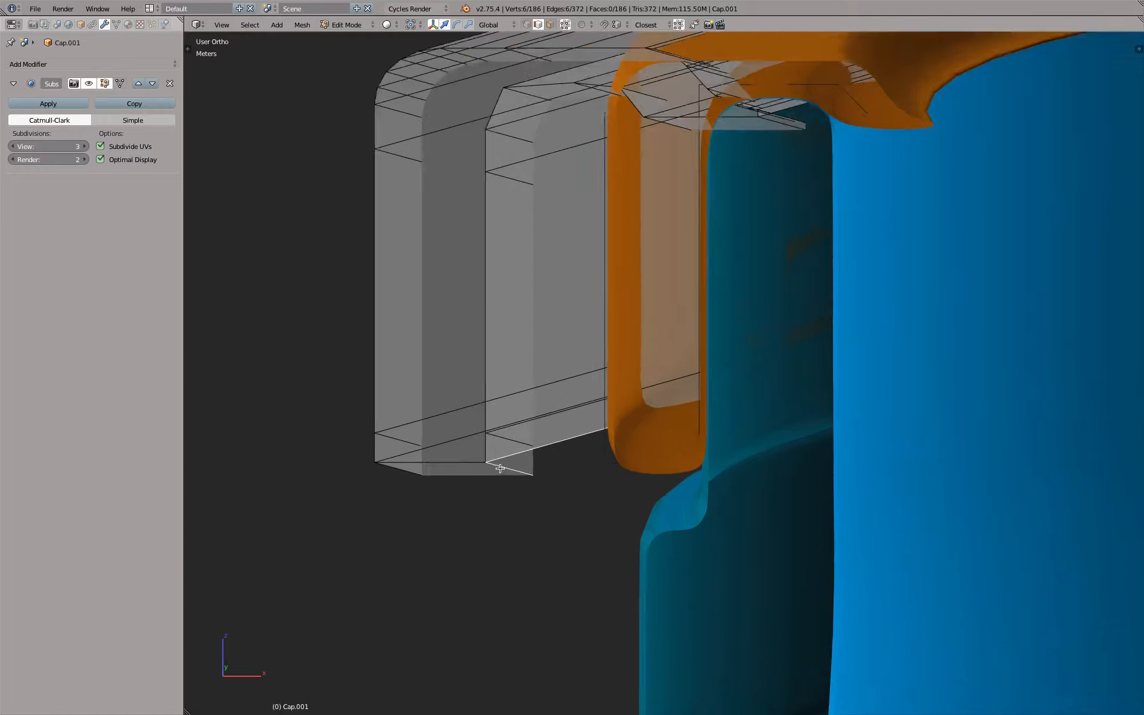
{"action": "scroll", "coordinate": [511, 466], "scroll_direction": "down", "scroll_amount": 4}
{"action": "key", "text": "Tab"}
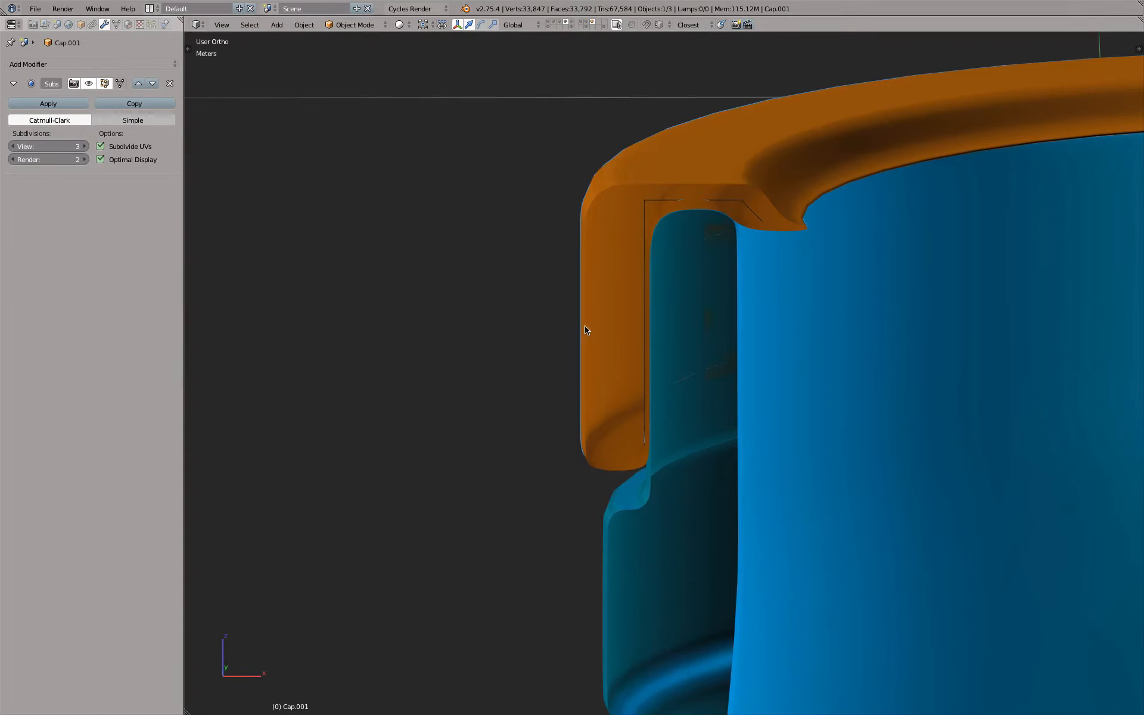
{"action": "left_click", "coordinate": [591, 26], "text": "shift"}
{"action": "middle_click_drag", "start_coordinate": [557, 364], "coordinate": [570, 386]}
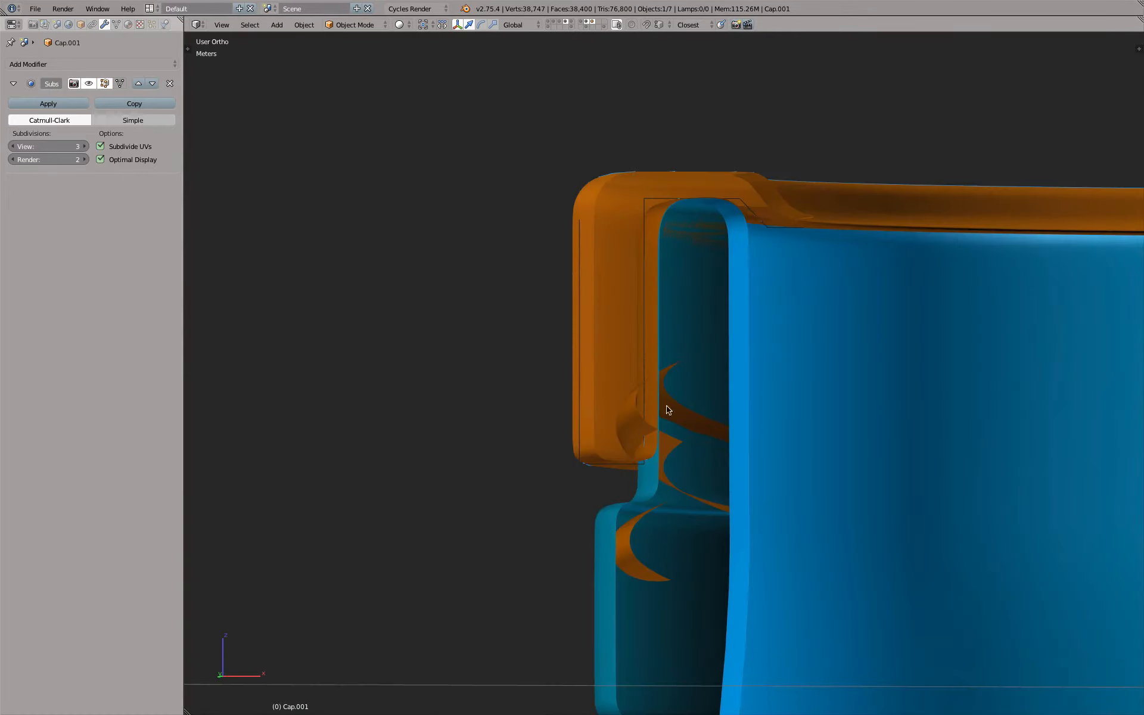
{"action": "middle_click_drag", "start_coordinate": [617, 456], "coordinate": [528, 493]}
Also show the layer with the surrounding blue outer part and return to editing the cap's lower rim
{"action": "key", "text": "Tab"}
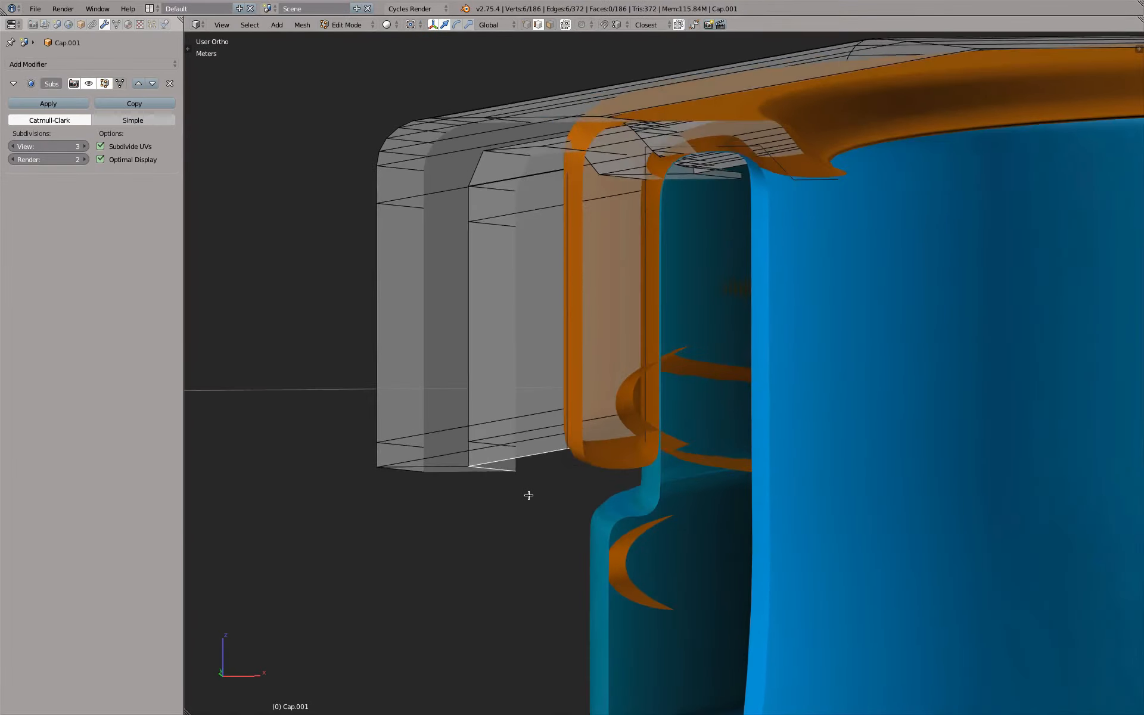
{"action": "key", "text": "Tab"}
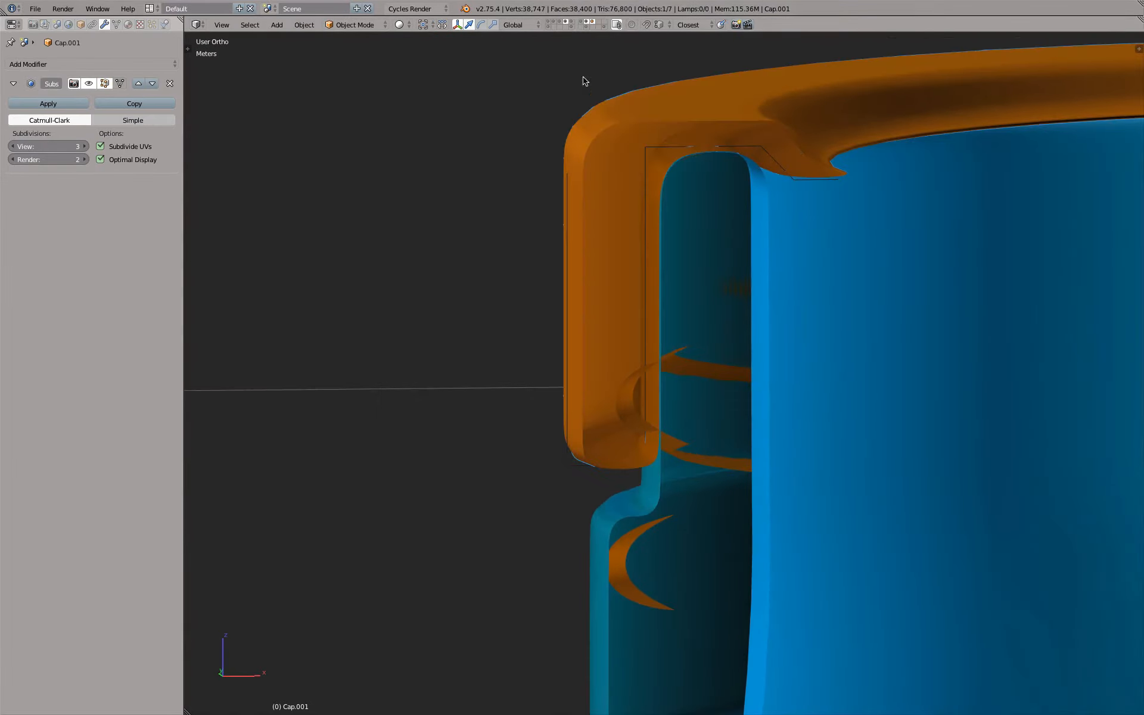
{"action": "left_click", "coordinate": [572, 22], "text": "shift"}
{"action": "middle_click_drag", "start_coordinate": [585, 248], "coordinate": [585, 263]}
{"action": "key", "text": "Tab"}
{"action": "scroll", "coordinate": [602, 411], "scroll_direction": "up", "scroll_amount": 1}
{"action": "middle_click_drag", "start_coordinate": [601, 411], "coordinate": [497, 463]}
{"action": "scroll", "coordinate": [608, 429], "scroll_direction": "up", "scroll_amount": 1}
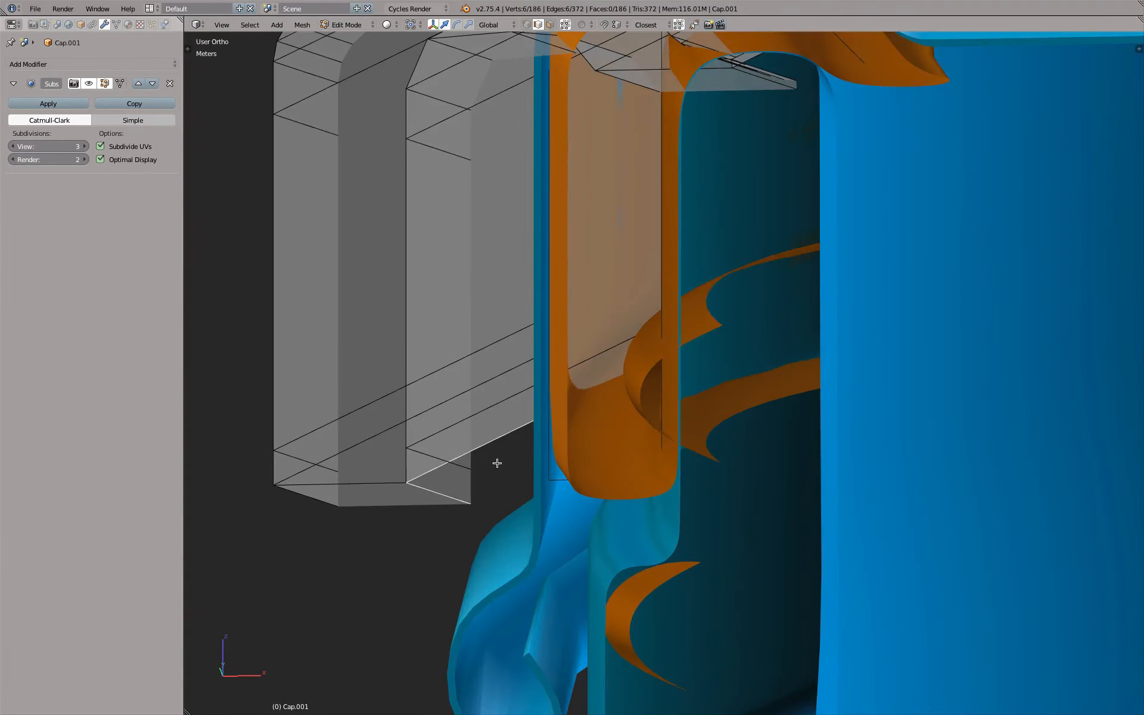
Select the two lowest edge loops on both the outer and inner walls and lower them slightly along Z
{"action": "right_click", "coordinate": [315, 501], "text": "alt"}
{"action": "right_click", "coordinate": [311, 466], "text": "alt+shift"}
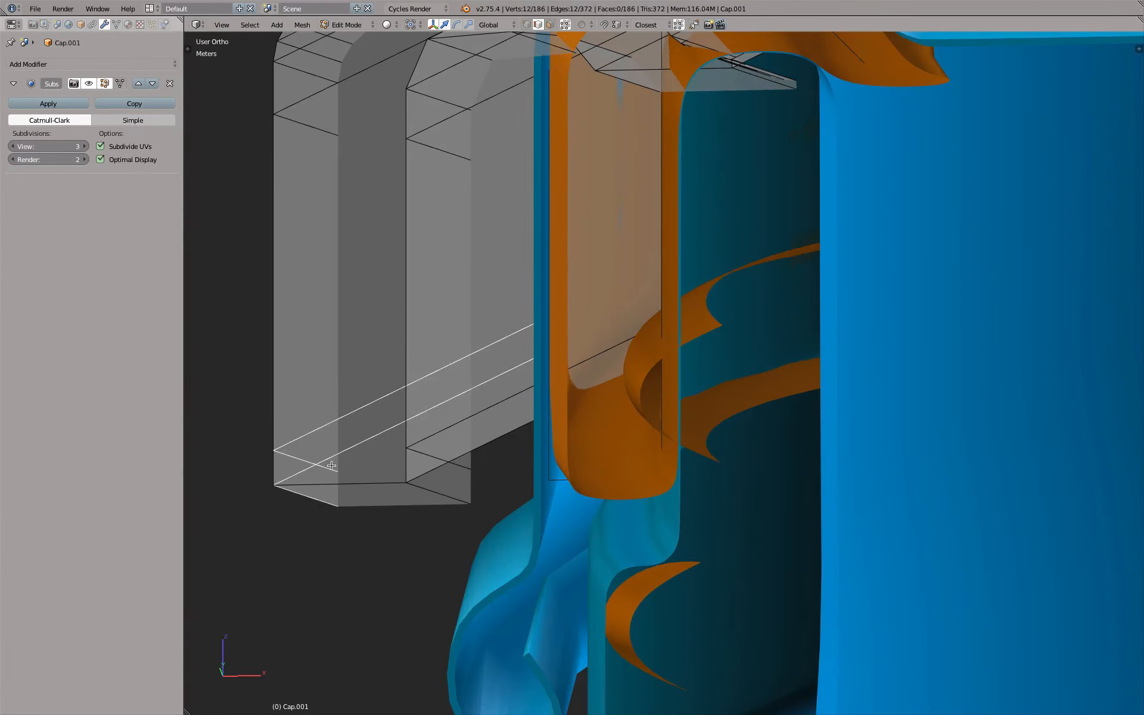
{"action": "right_click", "coordinate": [419, 485], "text": "alt+shift"}
{"action": "right_click", "coordinate": [443, 460], "text": "alt+shift"}
{"action": "middle_click_drag", "start_coordinate": [479, 377], "coordinate": [480, 360]}
{"action": "key", "text": "g"}
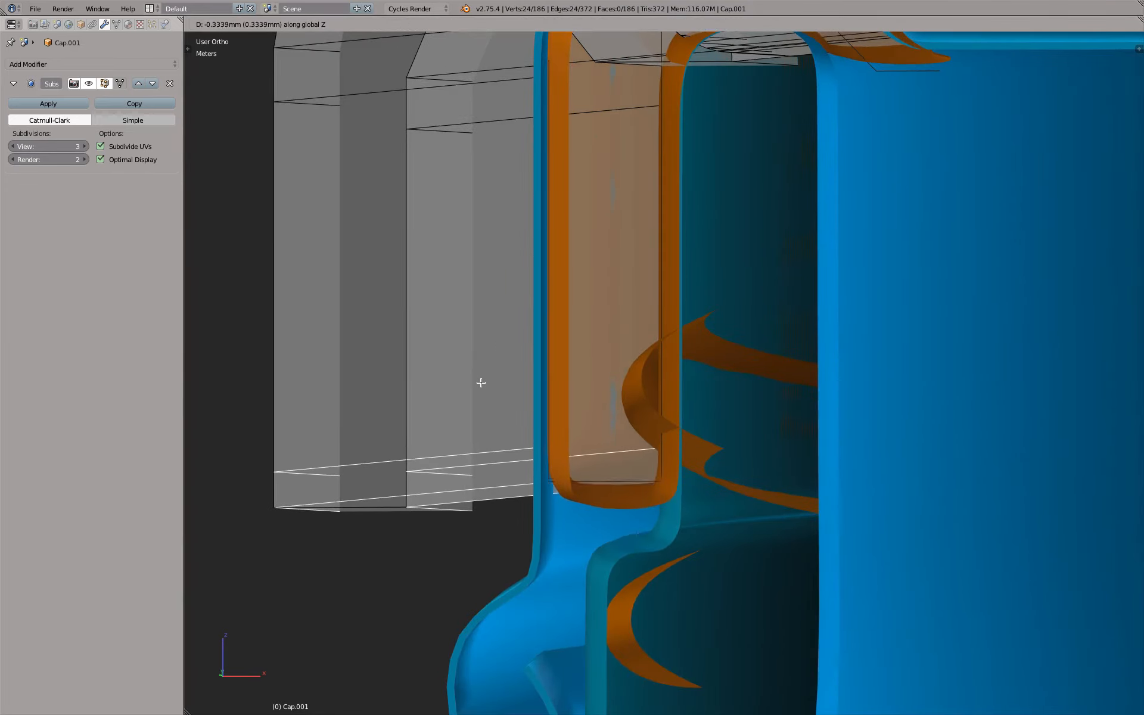
{"action": "left_click", "coordinate": [479, 390]}
{"action": "middle_click_drag", "start_coordinate": [426, 521], "coordinate": [430, 517]}
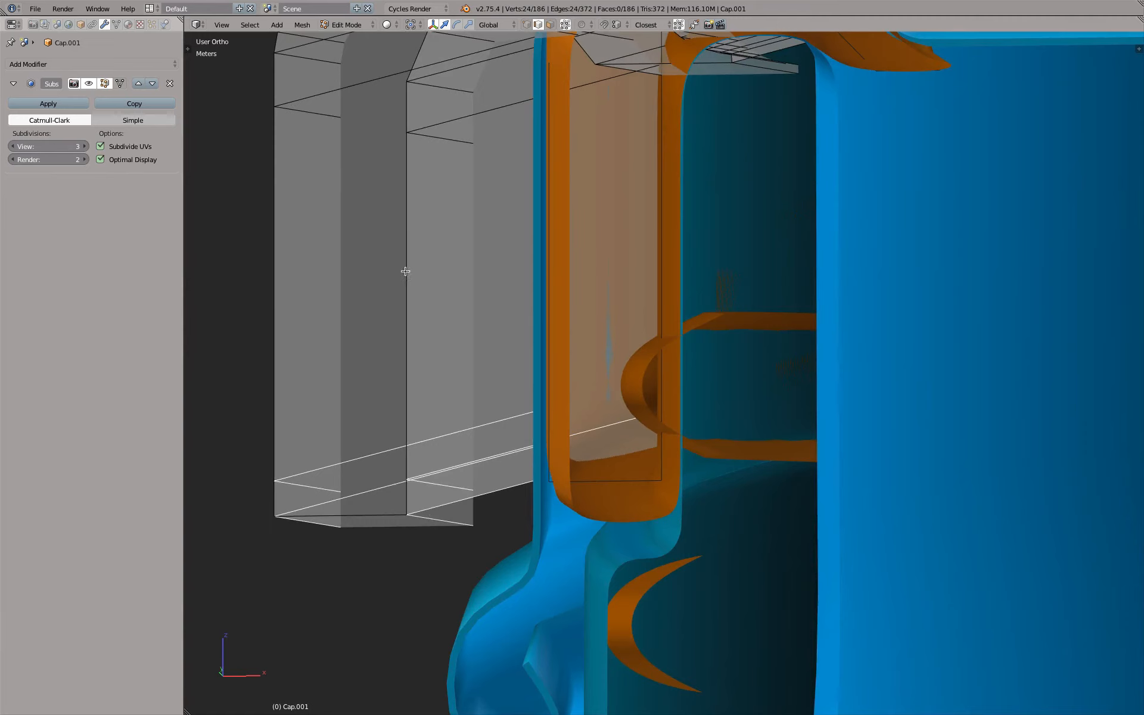
Add two horizontal edge loops around the lower half of the cap's inner wall, one above the other
{"action": "key", "text": "ctrl+r"}
{"action": "left_click", "coordinate": [414, 238]}
{"action": "left_click", "coordinate": [420, 295]}
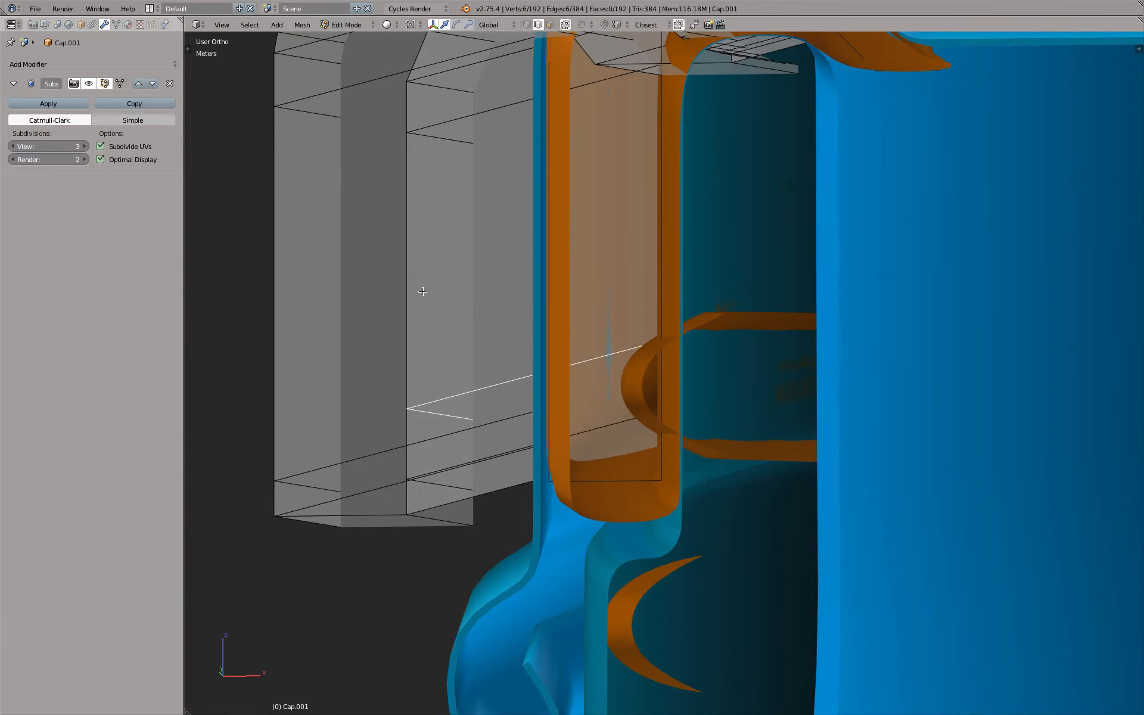
{"action": "key", "text": "ctrl+r"}
{"action": "left_click", "coordinate": [420, 260]}
{"action": "left_click", "coordinate": [422, 334]}
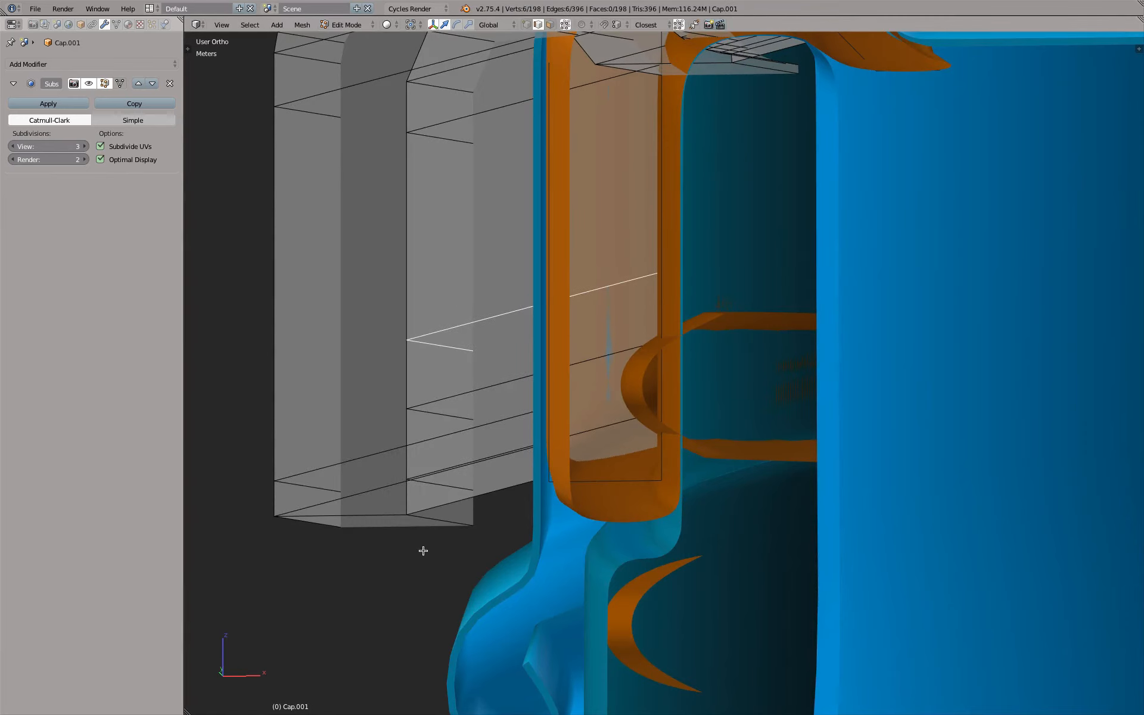
Select the inner wall's two lowest edge loops and scale them slightly outward, excluding Z
{"action": "right_click", "coordinate": [428, 519], "text": "alt"}
{"action": "right_click", "coordinate": [434, 485], "text": "alt+shift"}
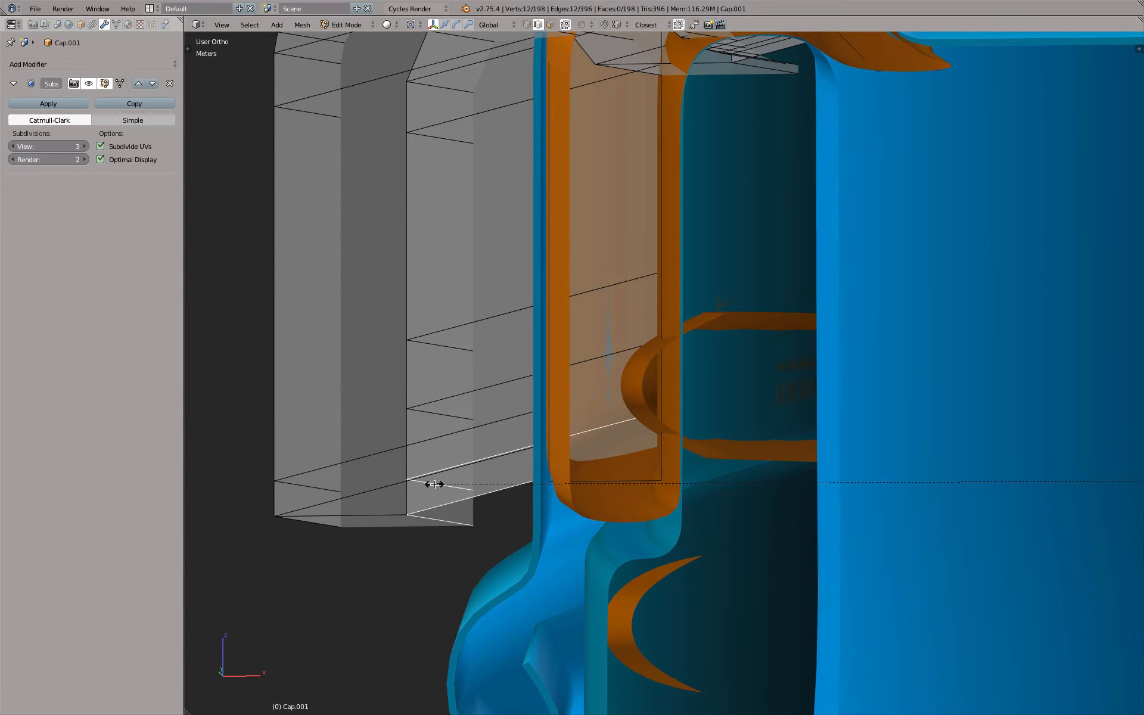
{"action": "key", "text": "s"}
{"action": "key", "text": "shift+z"}
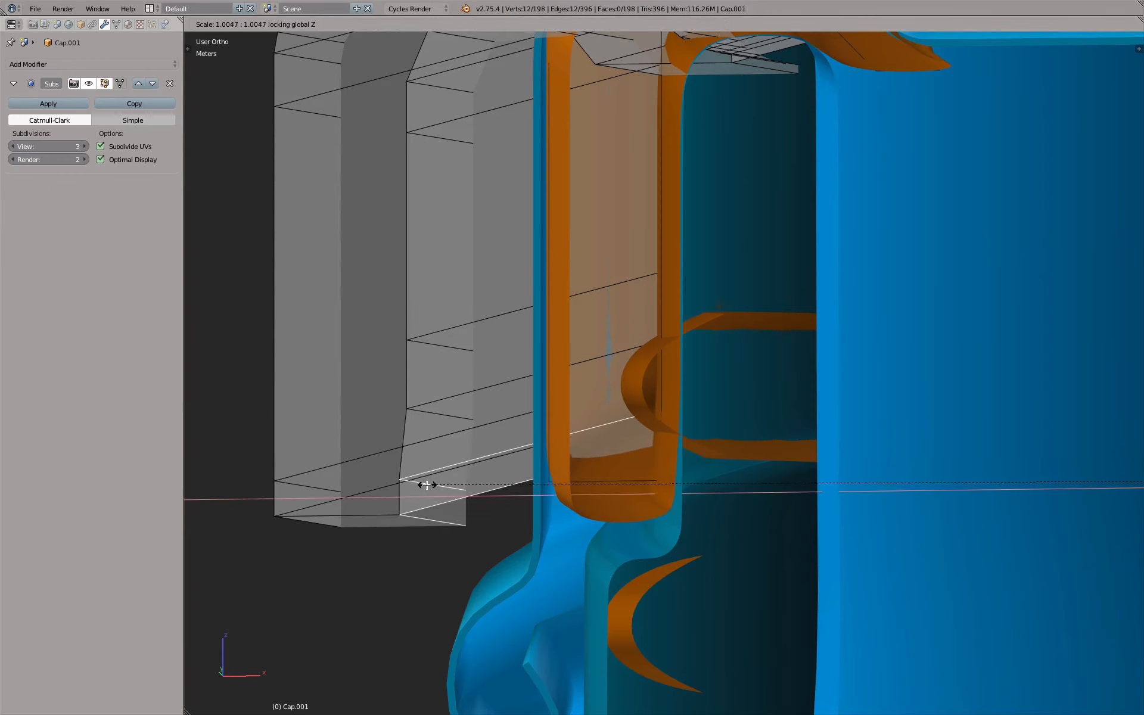
{"action": "left_click", "coordinate": [415, 482]}
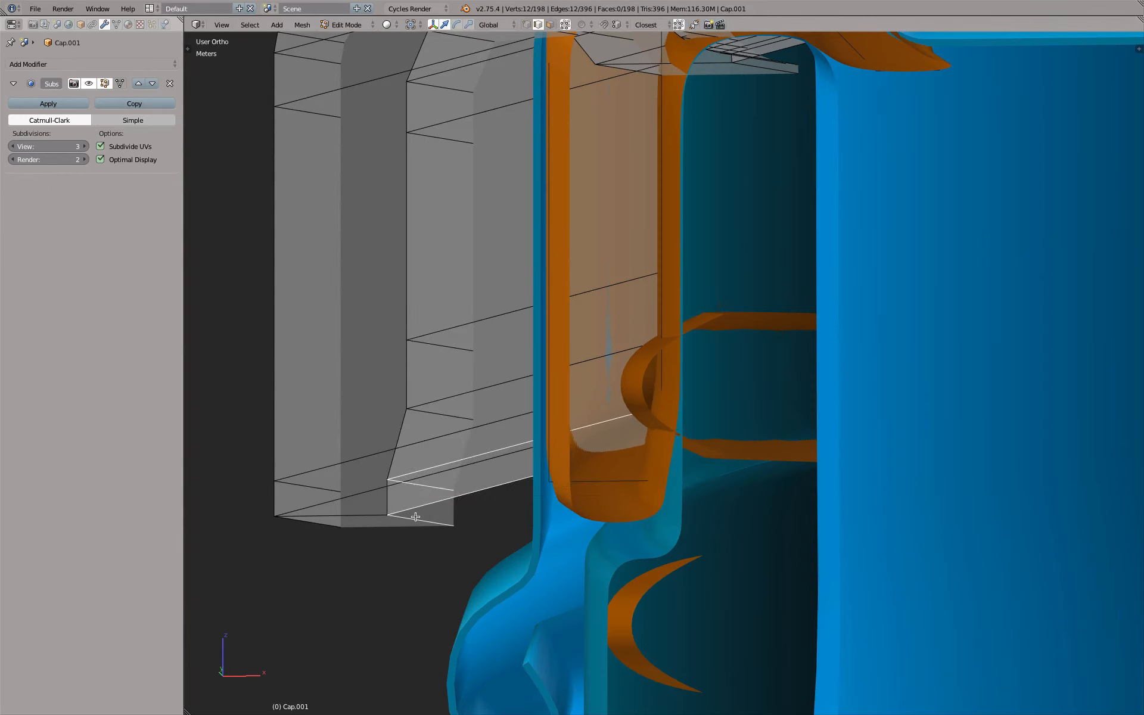
Scale only the inner wall's bottom edge loop further outward by about 1.01, excluding Z
{"action": "right_click", "coordinate": [416, 516], "text": "alt"}
{"action": "key", "text": "s"}
{"action": "key", "text": "shift+z"}
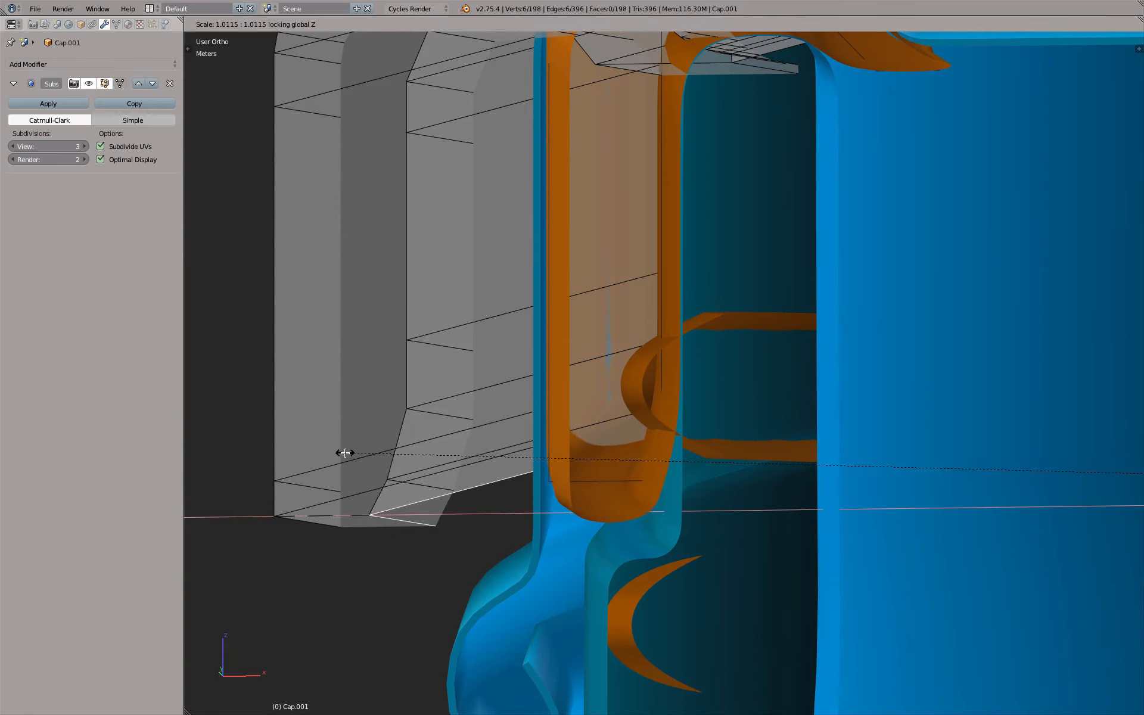
{"action": "left_click", "coordinate": [334, 454]}
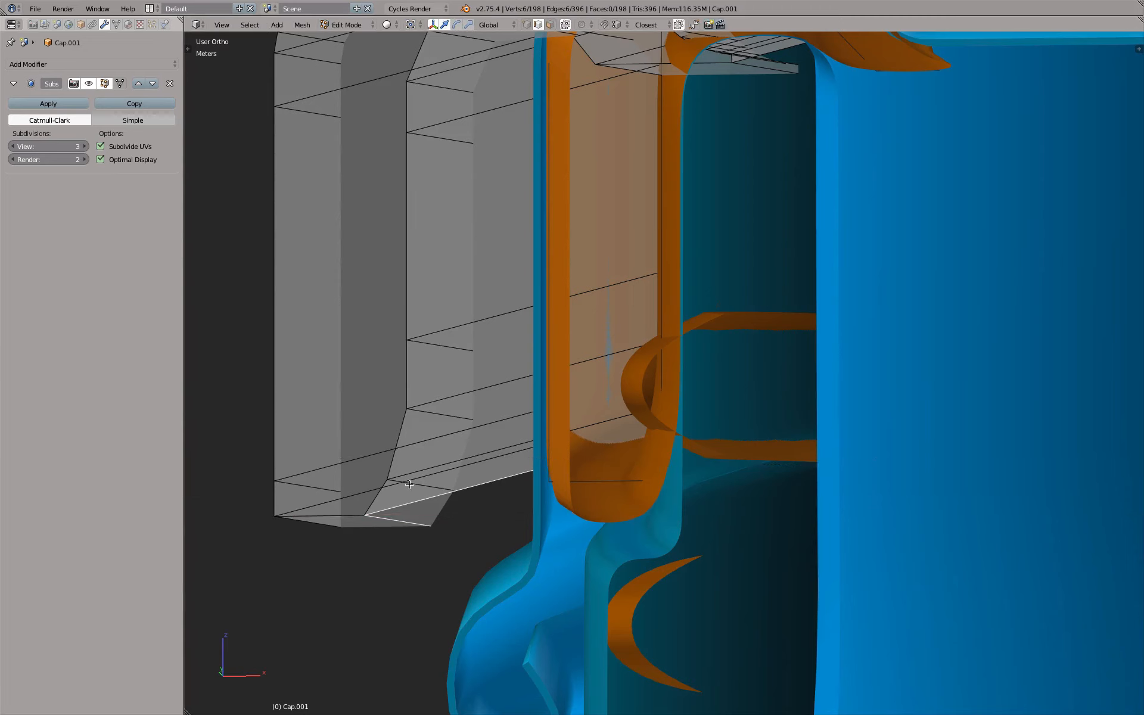
Edge-slide the loop just above the inner wall's bottom edge upward by a factor of about 0.17
{"action": "right_click", "coordinate": [418, 487], "text": "alt"}
{"action": "key", "text": "g"}
{"action": "key", "text": "g"}
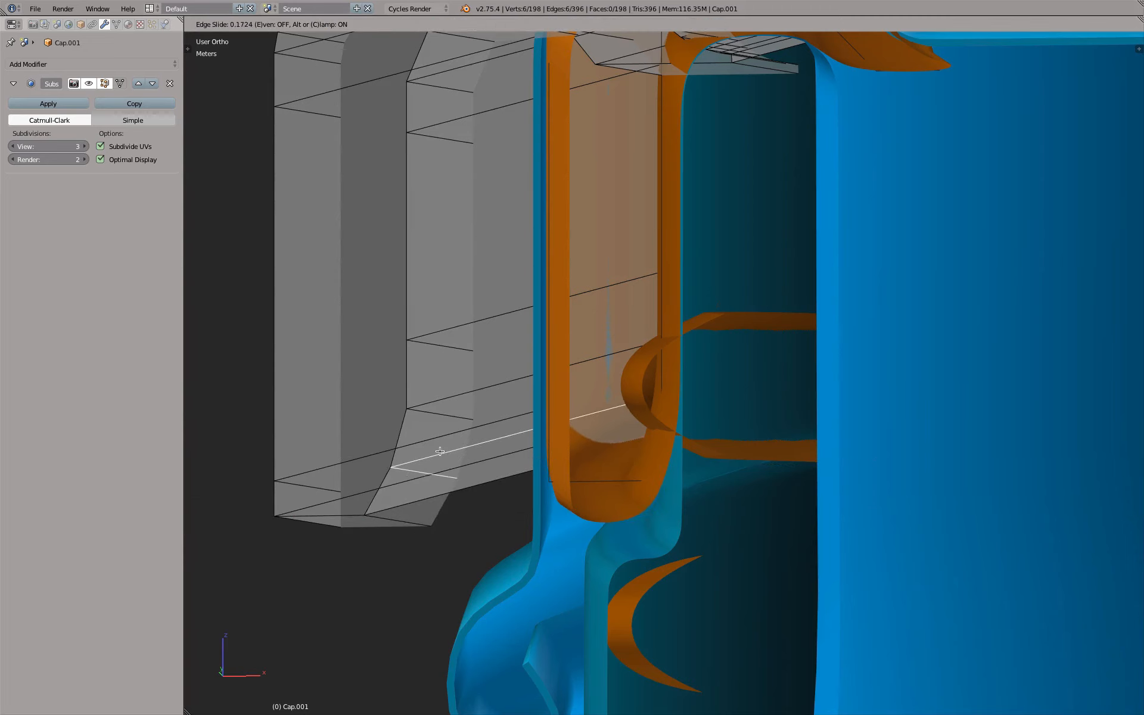
{"action": "left_click", "coordinate": [440, 450]}
{"action": "middle_click_drag", "start_coordinate": [359, 401], "coordinate": [491, 420], "text": "shift"}
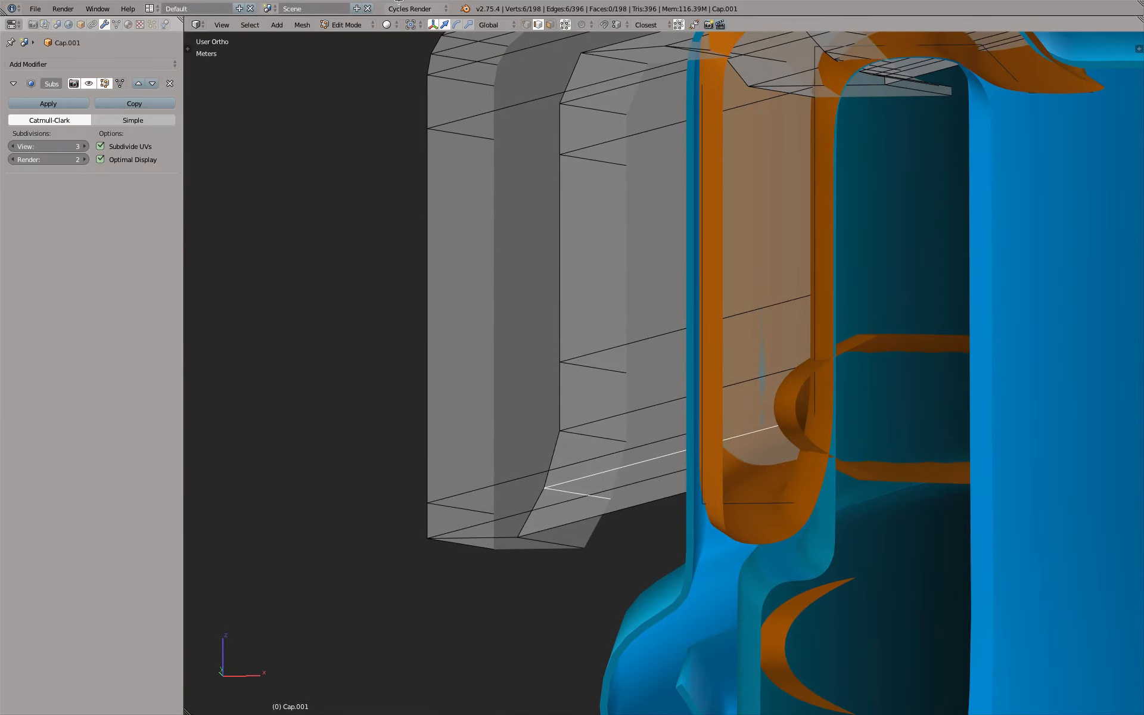
{"action": "left_click", "coordinate": [527, 25]}
{"action": "middle_click_drag", "start_coordinate": [441, 471], "coordinate": [554, 483]}
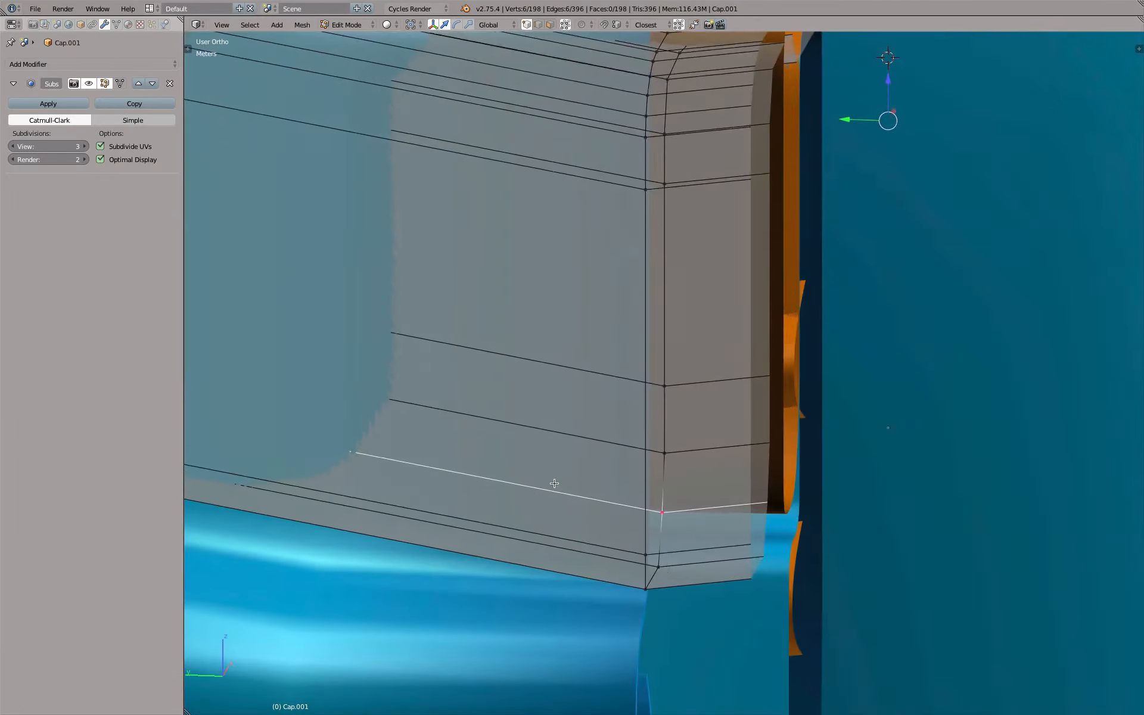
{"action": "scroll", "coordinate": [551, 483], "scroll_direction": "down", "scroll_amount": 6}
{"action": "middle_click_drag", "start_coordinate": [439, 431], "coordinate": [493, 431]}
{"action": "middle_click_drag", "start_coordinate": [363, 447], "coordinate": [732, 431], "text": "shift"}
{"action": "scroll", "coordinate": [446, 404], "scroll_direction": "up", "scroll_amount": 3}
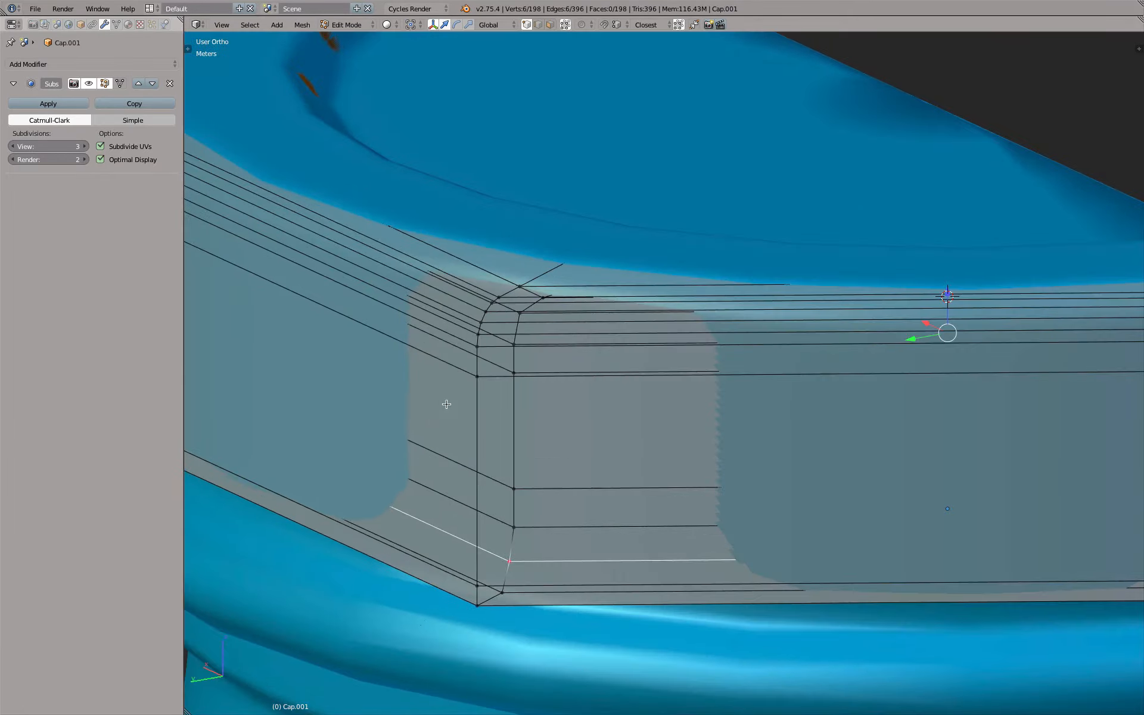
{"action": "right_click", "coordinate": [477, 378]}
{"action": "left_click_drag", "start_coordinate": [479, 337], "coordinate": [492, 361]}
{"action": "right_click", "coordinate": [493, 360]}
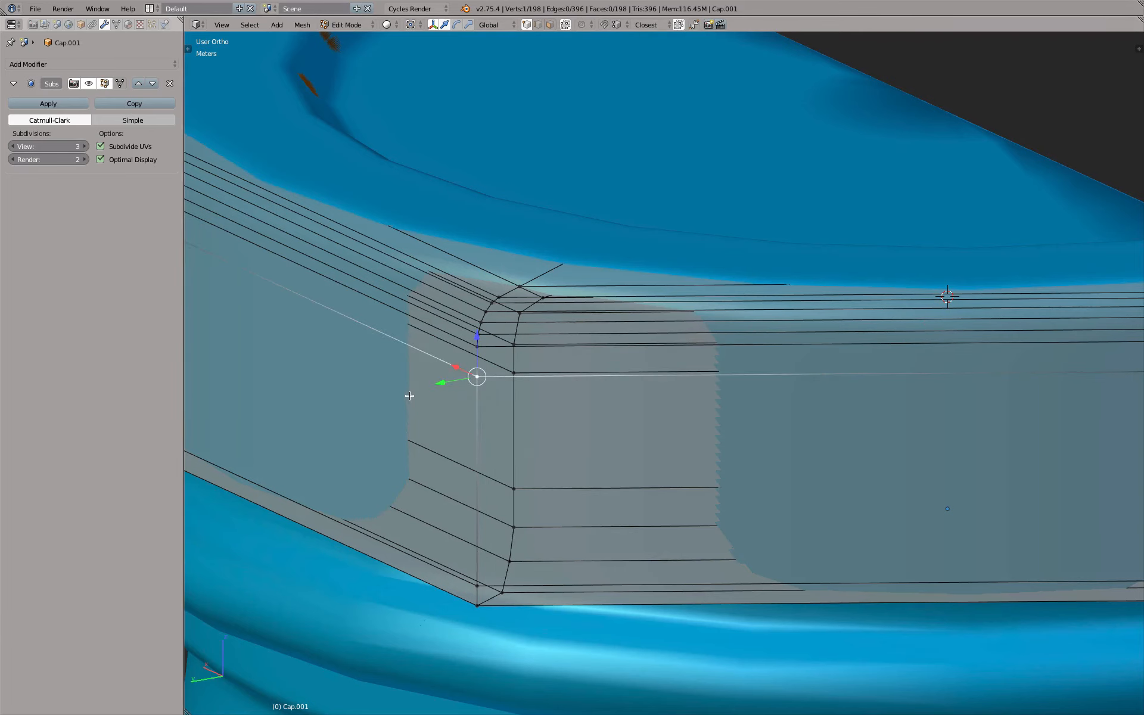
{"action": "key", "text": "g"}
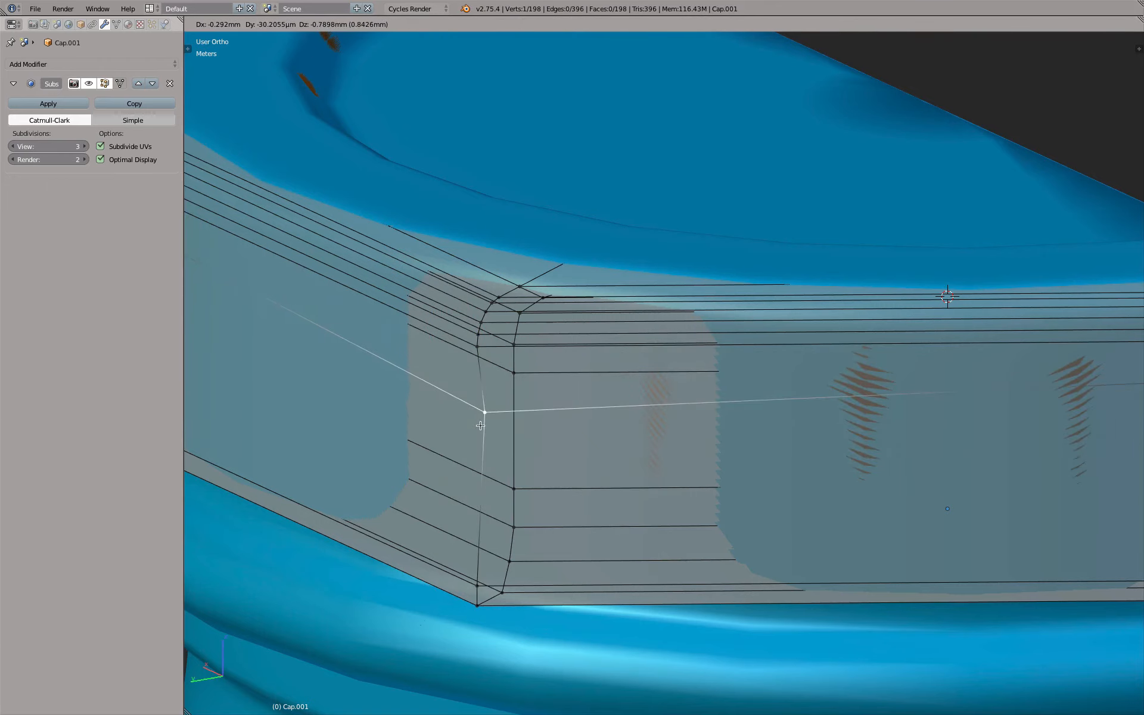
{"action": "key", "text": "g"}
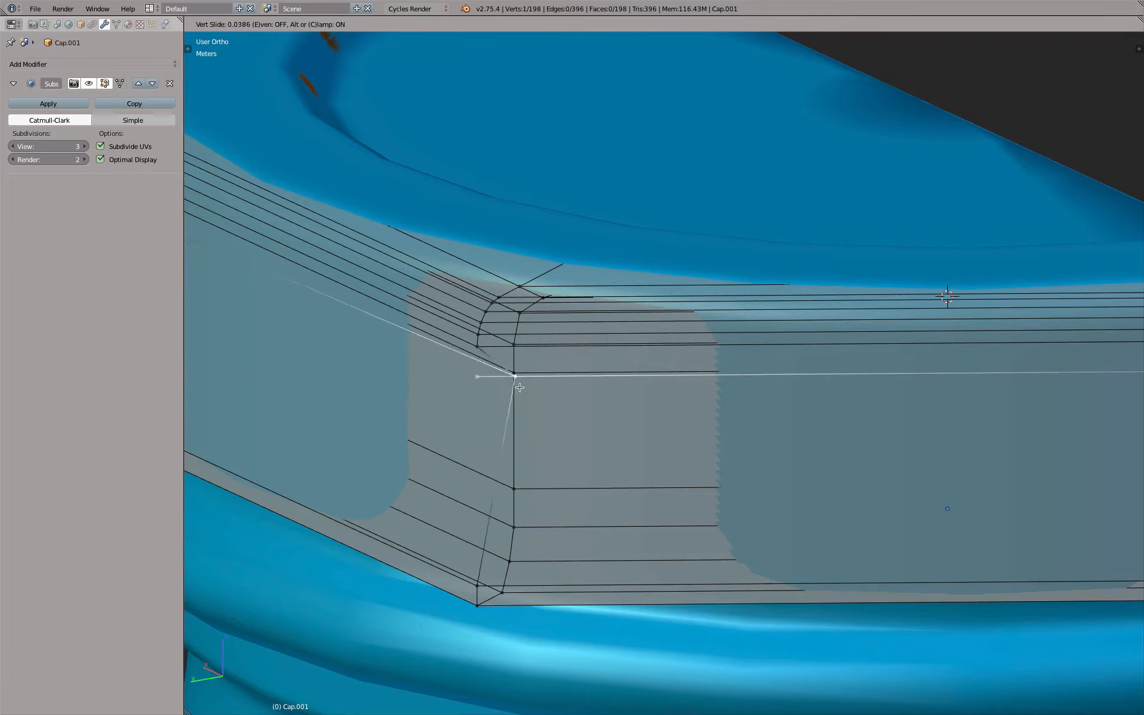
{"action": "right_click", "coordinate": [463, 394]}
Edge-slide the loop between the inner wall's bottom edge and the loop above it, and return to Object Mode
{"action": "scroll", "coordinate": [499, 409], "scroll_direction": "down", "scroll_amount": 6}
{"action": "middle_click_drag", "start_coordinate": [641, 439], "coordinate": [483, 448]}
{"action": "scroll", "coordinate": [577, 475], "scroll_direction": "up", "scroll_amount": 7}
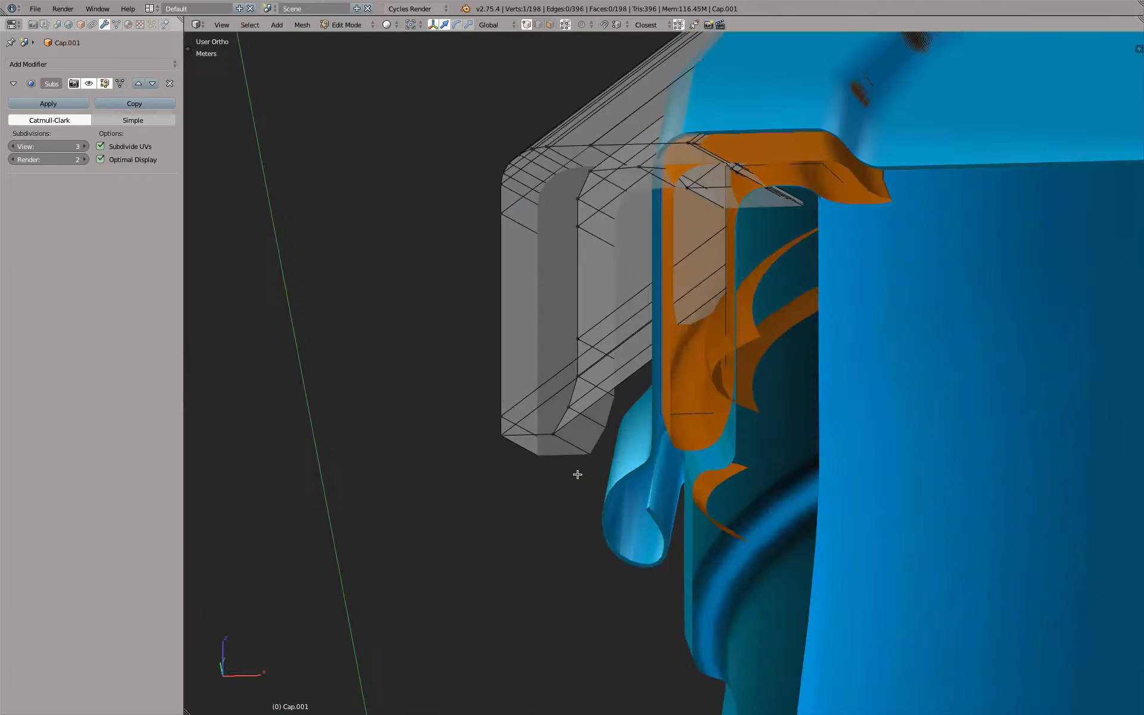
{"action": "scroll", "coordinate": [578, 474], "scroll_direction": "up", "scroll_amount": 3}
{"action": "right_click", "coordinate": [607, 400], "text": "alt"}
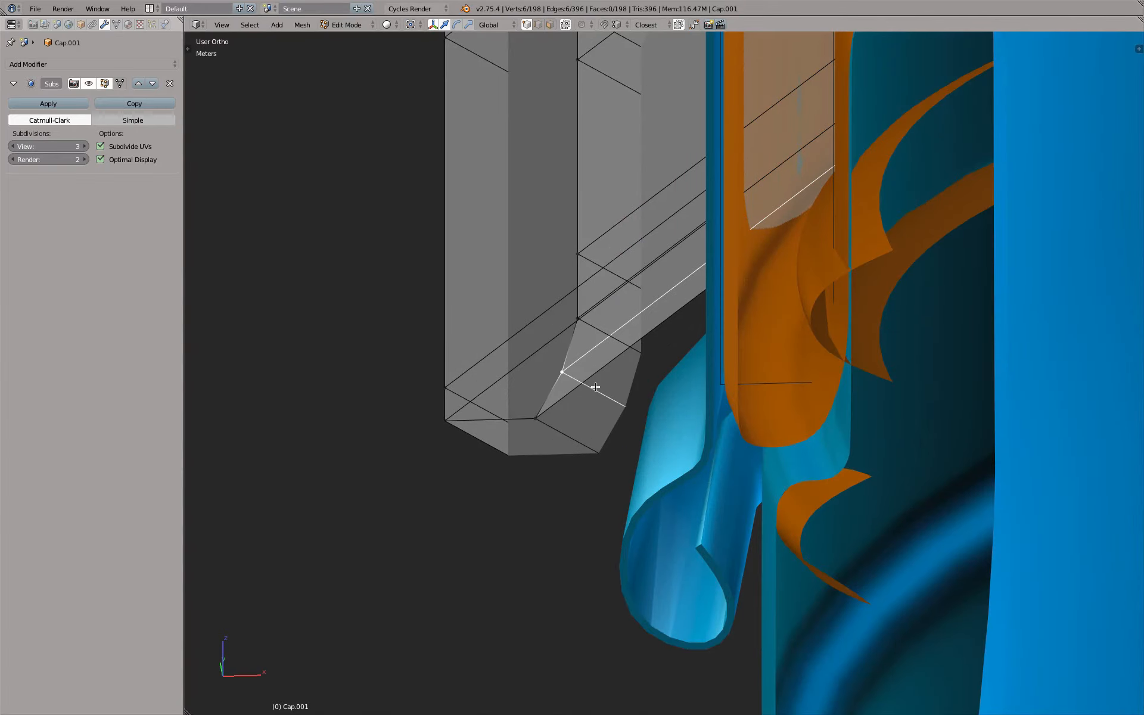
{"action": "key", "text": "g"}
{"action": "key", "text": "g"}
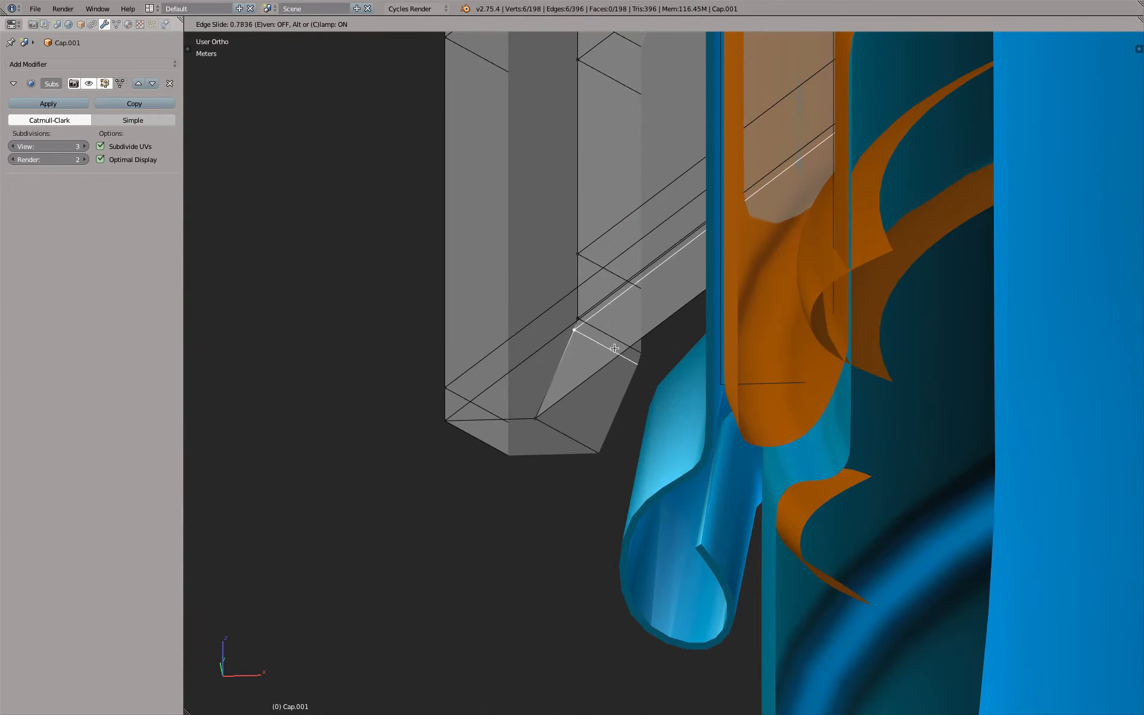
{"action": "left_click", "coordinate": [592, 386]}
{"action": "scroll", "coordinate": [663, 405], "scroll_direction": "down", "scroll_amount": 3}
{"action": "key", "text": "Tab"}
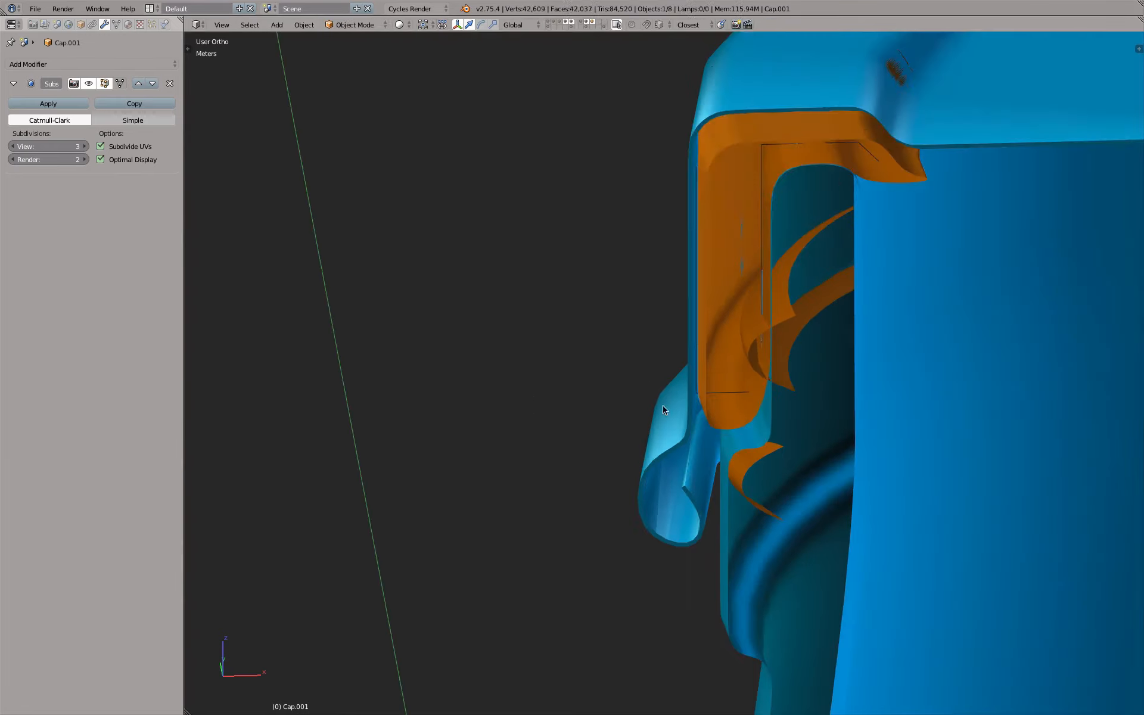
Reopen Cap.001 for mesh editing and display its edit cage on the subdivided surface
{"action": "middle_click_drag", "start_coordinate": [663, 406], "coordinate": [710, 434]}
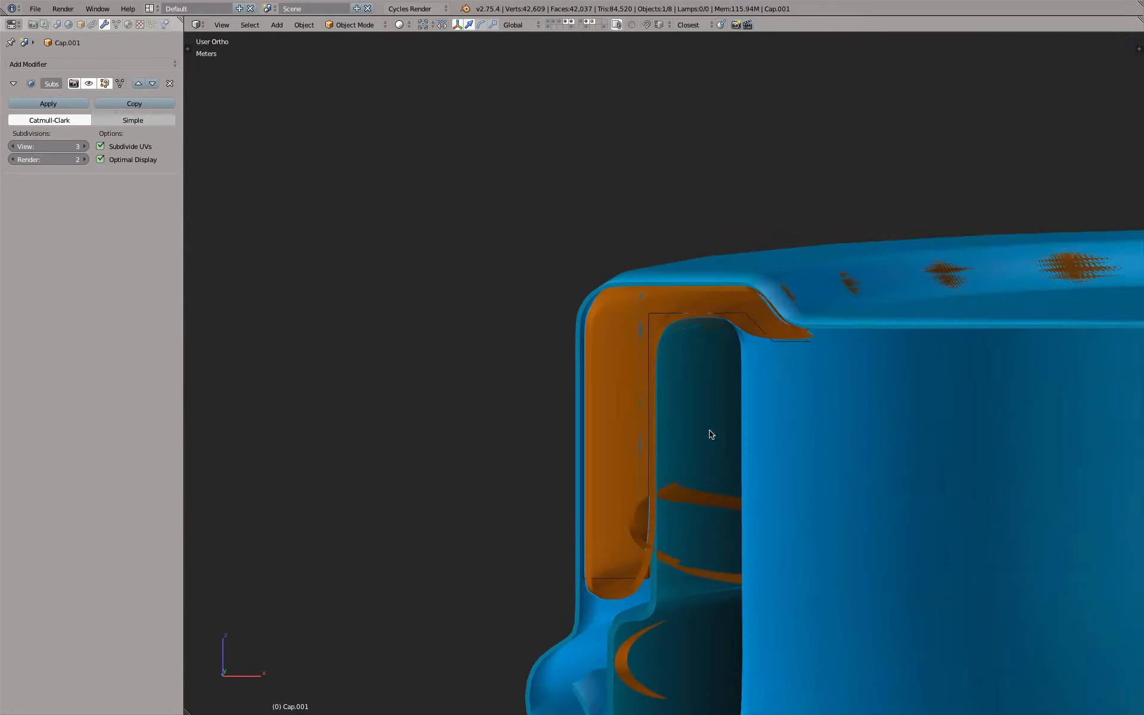
{"action": "scroll", "coordinate": [768, 376], "scroll_direction": "up", "scroll_amount": 5}
{"action": "middle_click_drag", "start_coordinate": [779, 342], "coordinate": [797, 327]}
{"action": "middle_click_drag", "start_coordinate": [793, 258], "coordinate": [610, 302], "text": "shift"}
{"action": "key", "text": "Tab"}
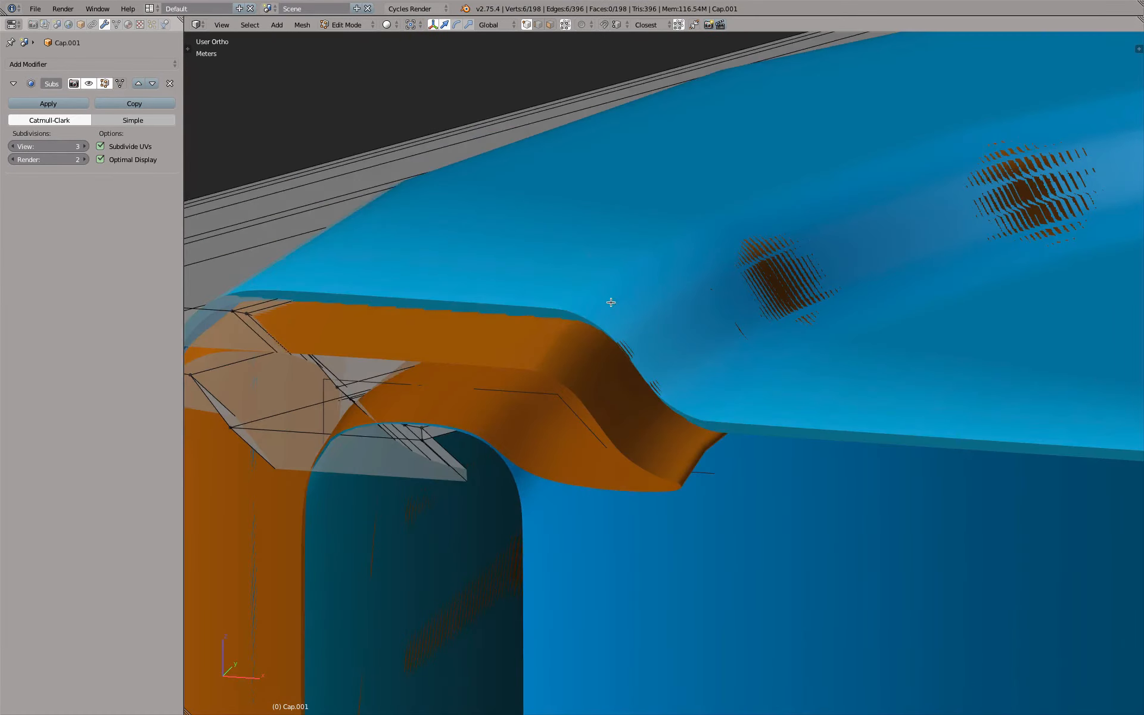
{"action": "left_click", "coordinate": [120, 83]}
{"action": "mouse_move", "coordinate": [323, 245]}
{"action": "middle_mouse_down"}
{"action": "mouse_move", "coordinate": [337, 209]}
{"action": "mouse_move", "coordinate": [345, 243]}
{"action": "middle_mouse_up"}
Compare the fit of Cap.001 at subdivision view level 2, and return it to level 3
{"action": "left_click", "coordinate": [13, 147]}
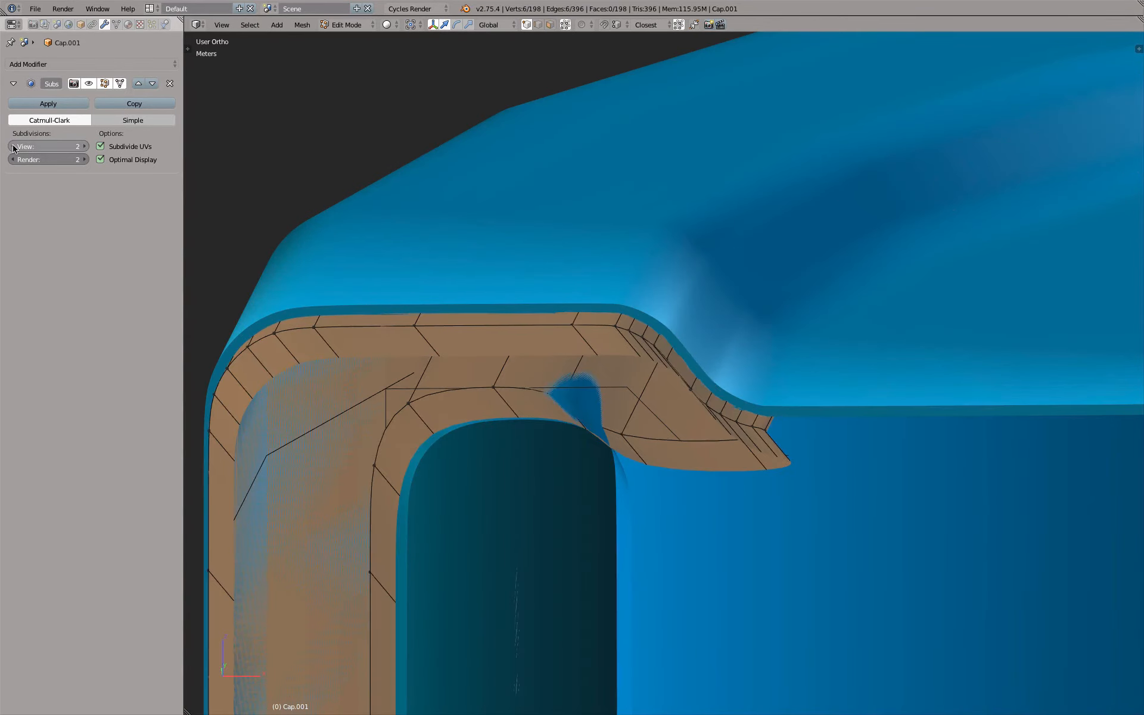
{"action": "mouse_move", "coordinate": [429, 286]}
{"action": "middle_mouse_down"}
{"action": "mouse_move", "coordinate": [409, 286]}
{"action": "mouse_move", "coordinate": [433, 271]}
{"action": "middle_mouse_up"}
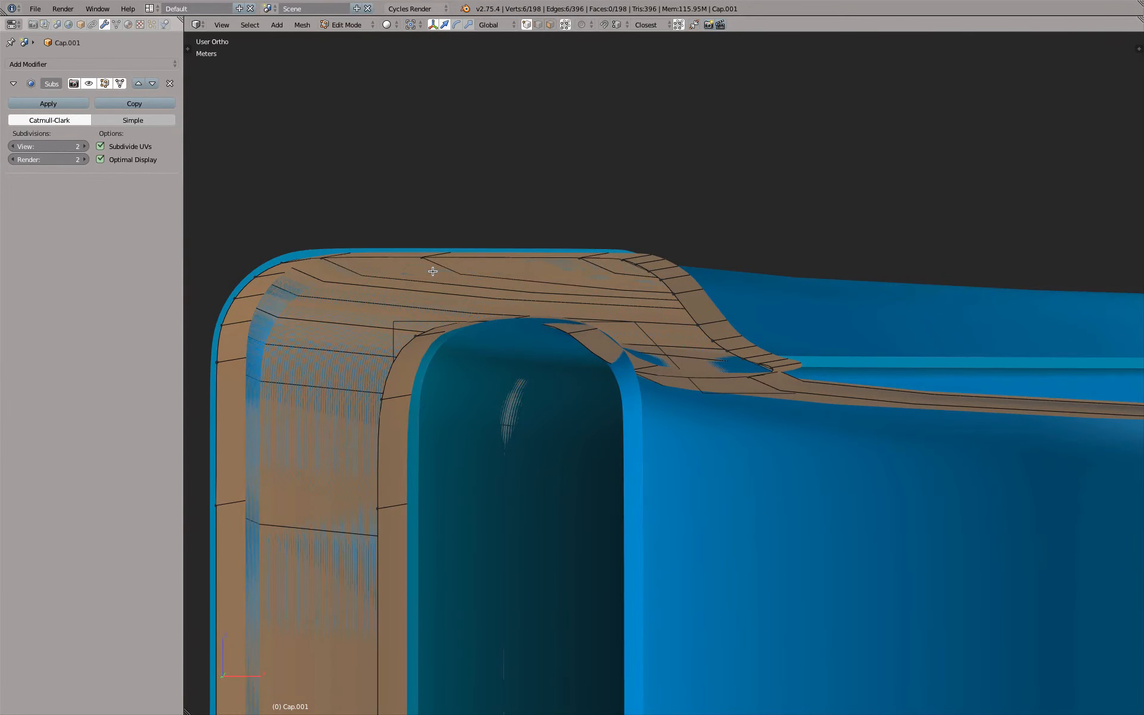
{"action": "middle_click_drag", "start_coordinate": [415, 227], "coordinate": [406, 224]}
{"action": "left_click", "coordinate": [85, 147]}
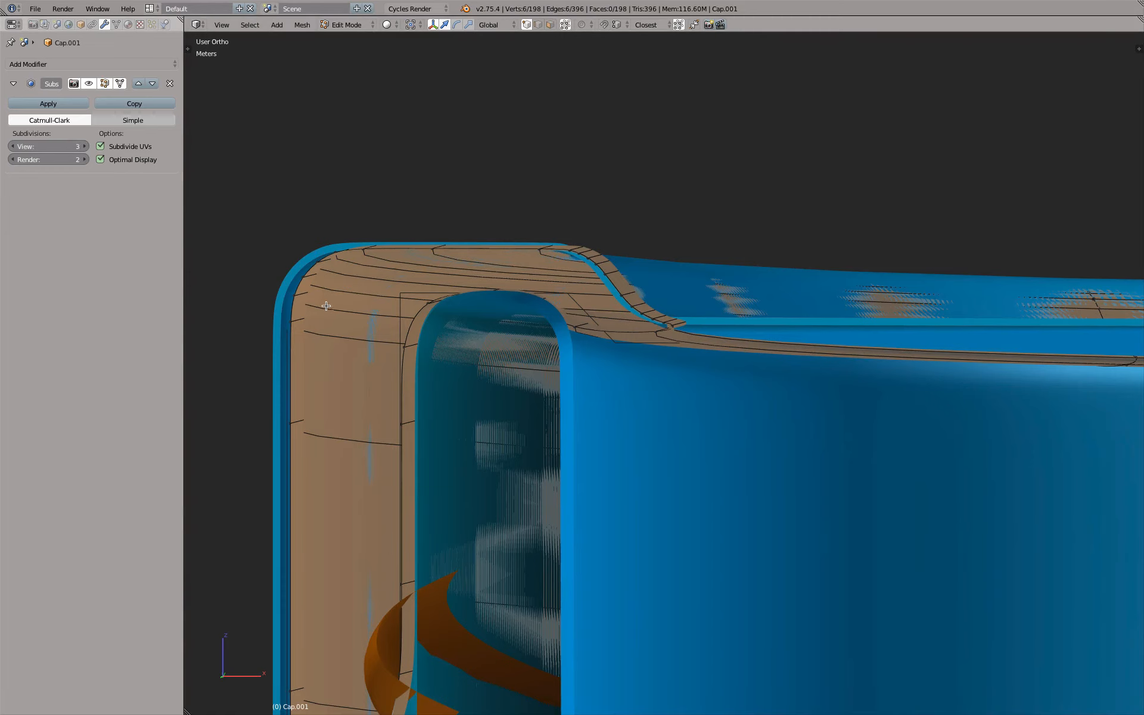
Leave mesh editing, select the outer Cap object and set its Subsurf view level to 3
{"action": "key", "text": "Tab"}
{"action": "right_click", "coordinate": [275, 298]}
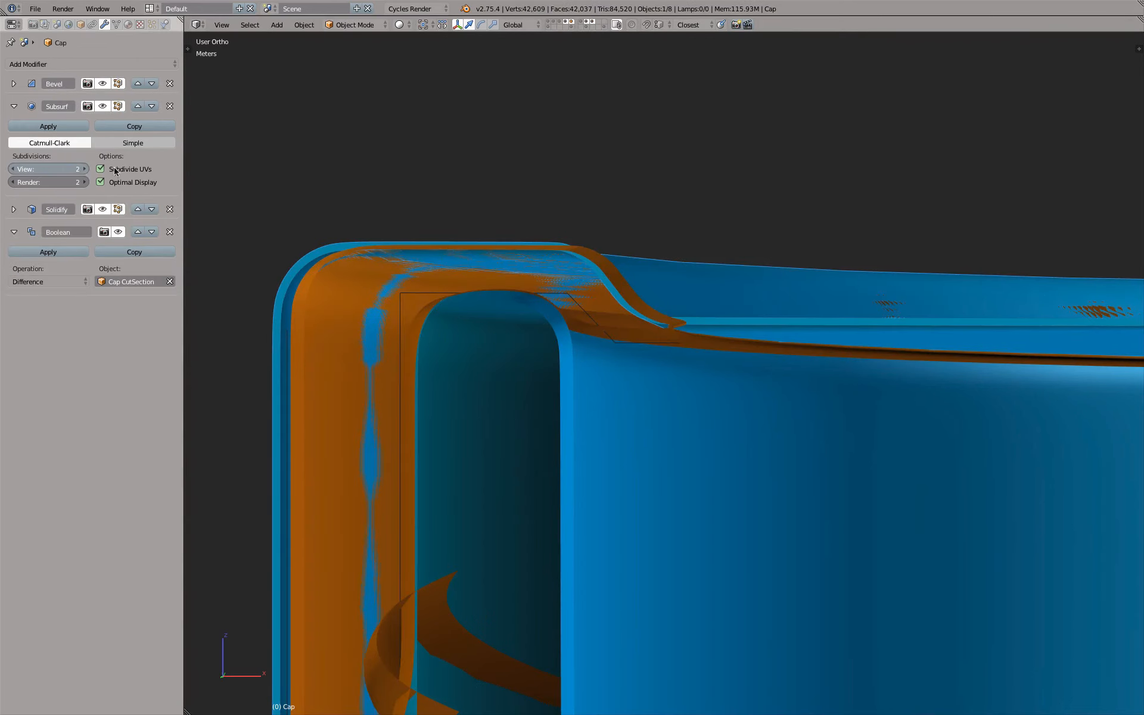
{"action": "key", "text": "ctrl+3"}
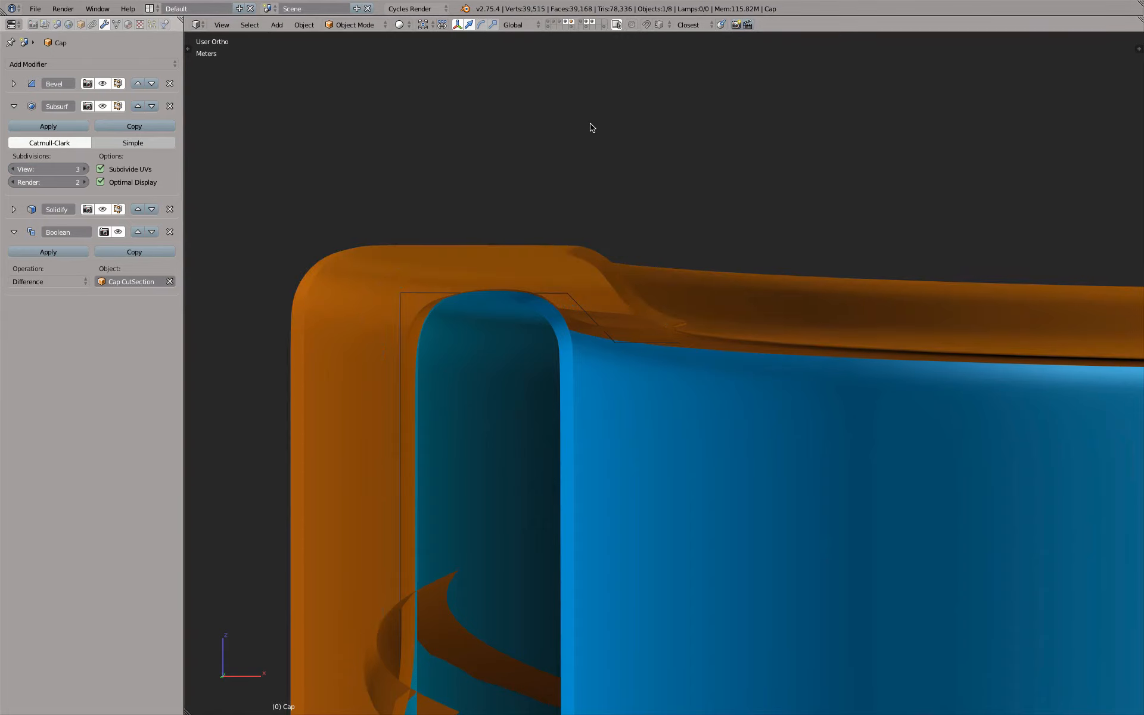
Clear the viewport clipping region to show the whole bottle, and set the Cap's Subsurf view level to 2
{"action": "mouse_move", "coordinate": [448, 195]}
{"action": "middle_mouse_down"}
{"action": "mouse_move", "coordinate": [448, 221]}
{"action": "mouse_move", "coordinate": [450, 189]}
{"action": "middle_mouse_up"}
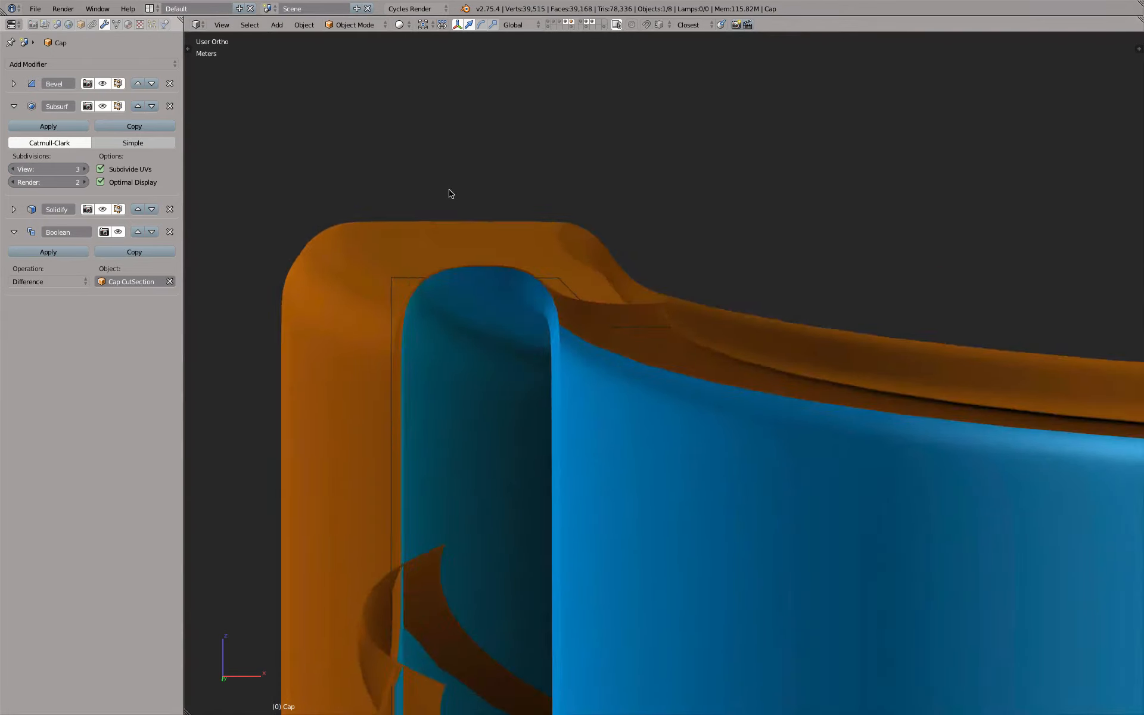
{"action": "key", "text": "z"}
{"action": "mouse_move", "coordinate": [597, 214]}
{"action": "middle_mouse_down"}
{"action": "mouse_move", "coordinate": [599, 251]}
{"action": "mouse_move", "coordinate": [539, 254]}
{"action": "mouse_move", "coordinate": [566, 251]}
{"action": "middle_mouse_up"}
{"action": "key", "text": "alt+b"}
{"action": "key", "text": "z"}
{"action": "scroll", "coordinate": [605, 272], "scroll_direction": "down", "scroll_amount": 12}
{"action": "scroll", "coordinate": [673, 301], "scroll_direction": "up", "scroll_amount": 6}
{"action": "key", "text": "z"}
{"action": "key", "text": "ctrl+2"}
{"action": "key", "text": "z"}
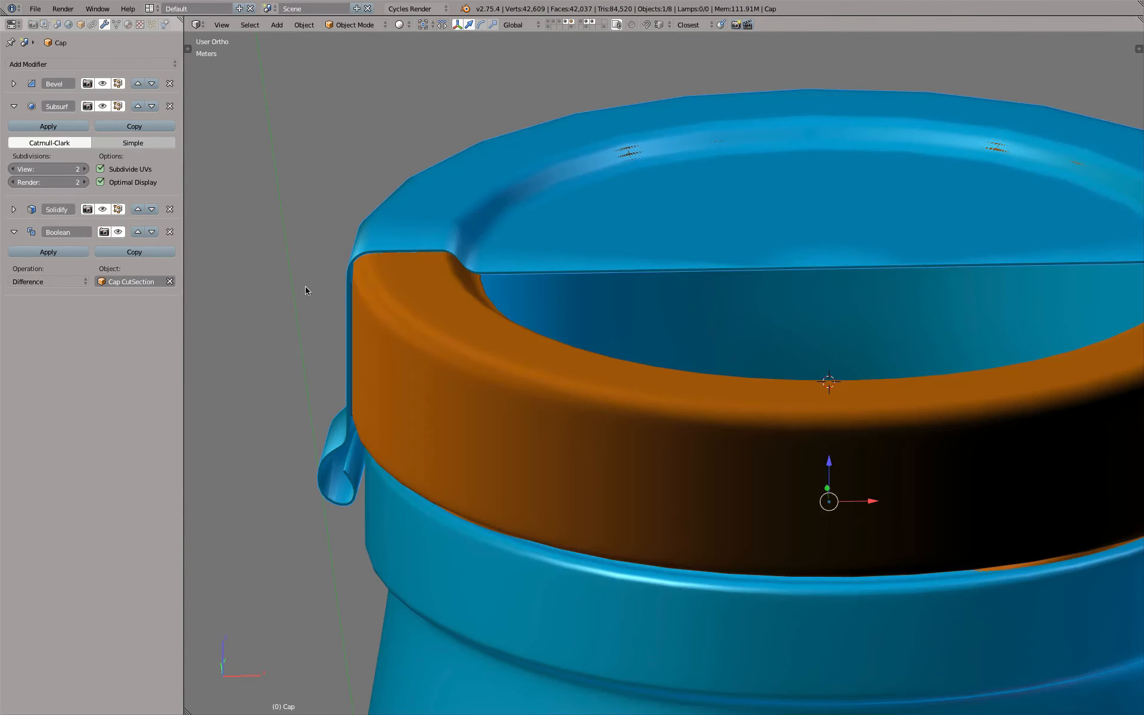
Set the Cap's Subsurf view level to 3 with the Boolean's viewport display off, and compare the cap with and without the Boolean
{"action": "left_click", "coordinate": [118, 232]}
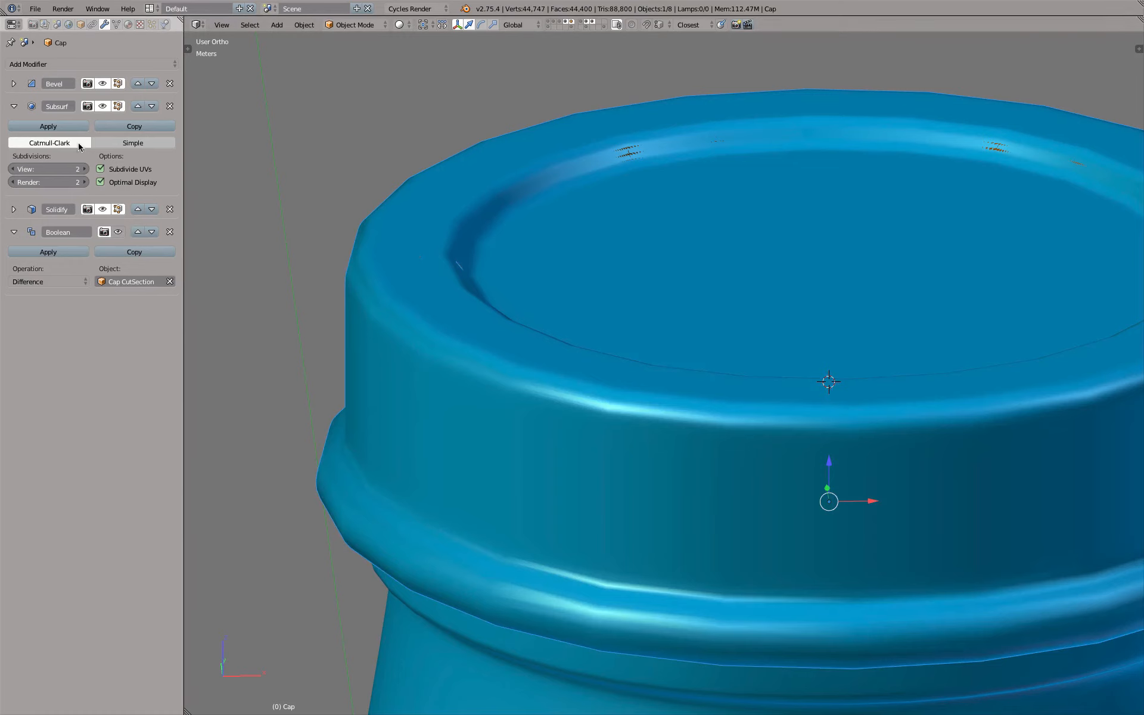
{"action": "left_click", "coordinate": [84, 169]}
{"action": "middle_click_drag", "start_coordinate": [533, 350], "coordinate": [506, 322]}
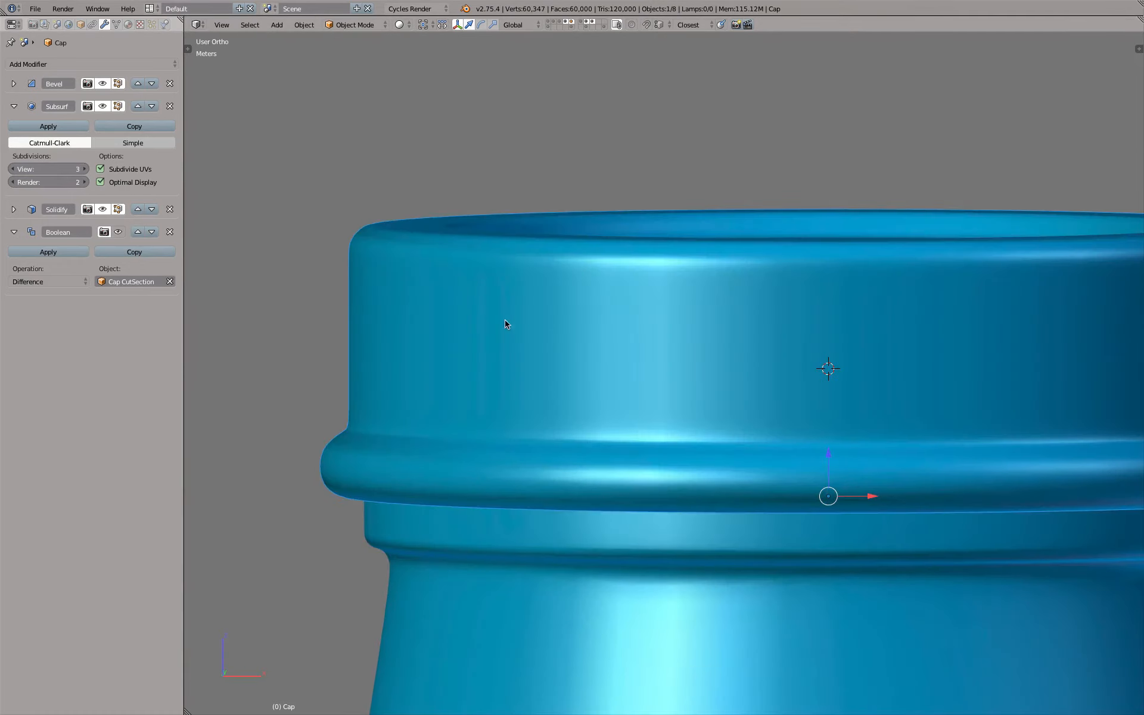
{"action": "left_click", "coordinate": [118, 233]}
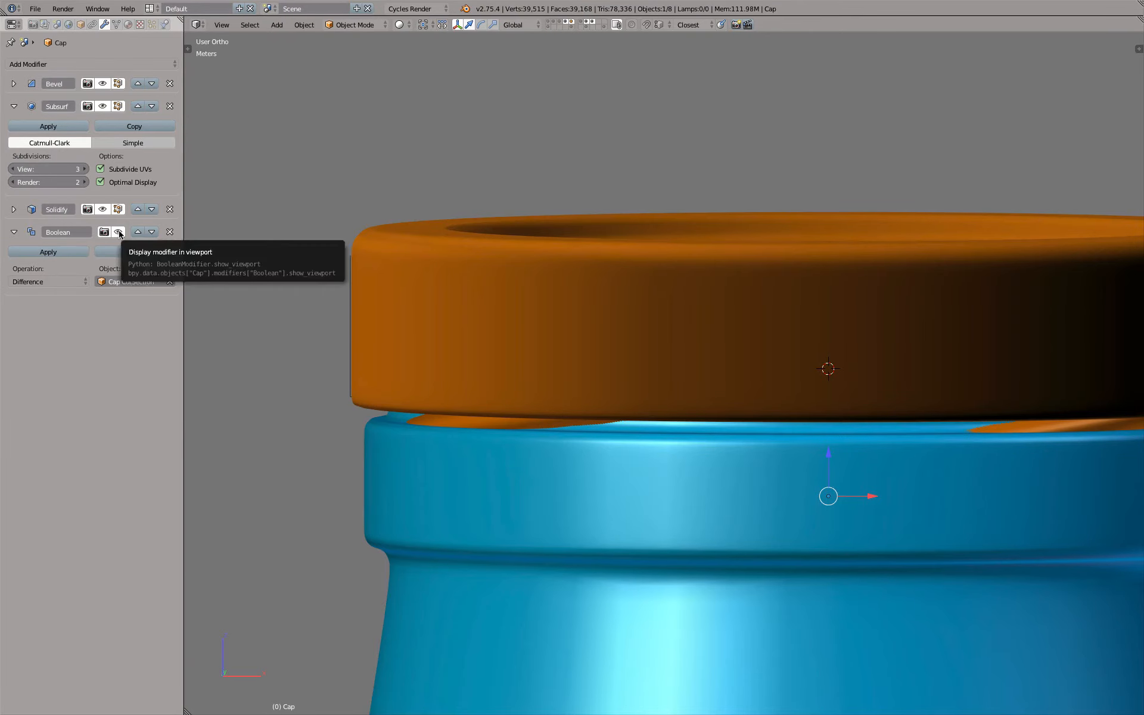
{"action": "left_click", "coordinate": [118, 233]}
Show the layer holding the Cap CutSection box and compare the Cap with its Boolean enabled and disabled
{"action": "key", "text": "z"}
{"action": "scroll", "coordinate": [628, 363], "scroll_direction": "down", "scroll_amount": 4}
{"action": "middle_click_drag", "start_coordinate": [628, 363], "coordinate": [618, 194]}
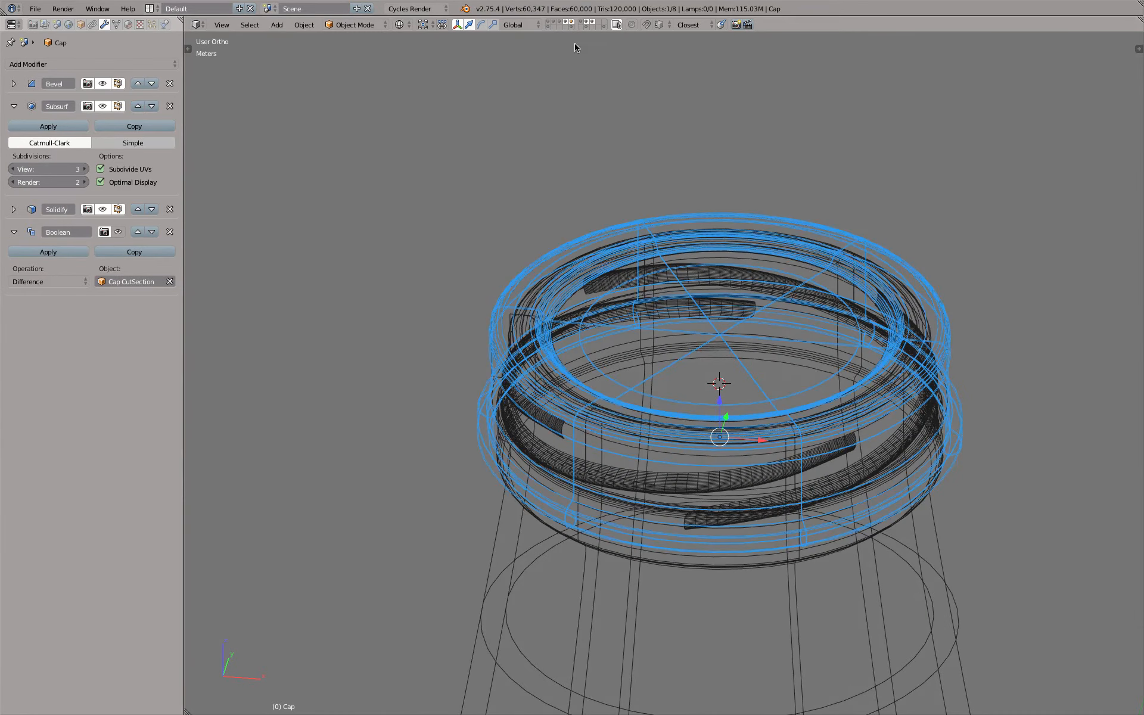
{"action": "left_click", "coordinate": [569, 27], "text": "shift"}
{"action": "key", "text": "z"}
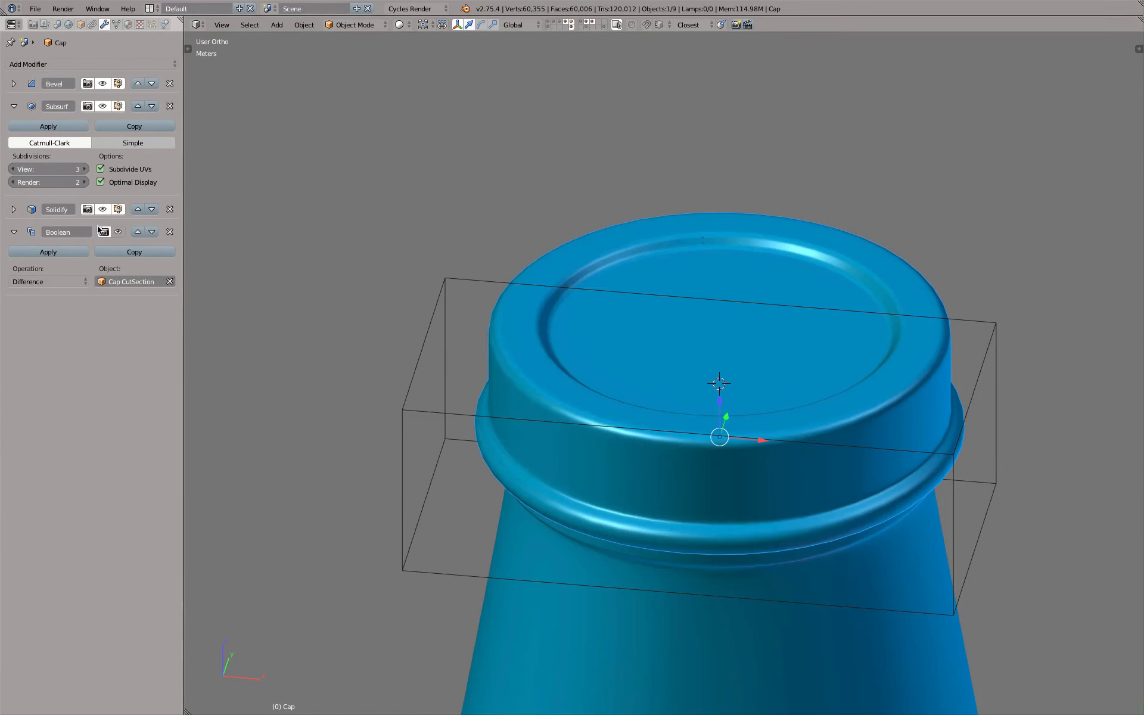
{"action": "left_click", "coordinate": [118, 232]}
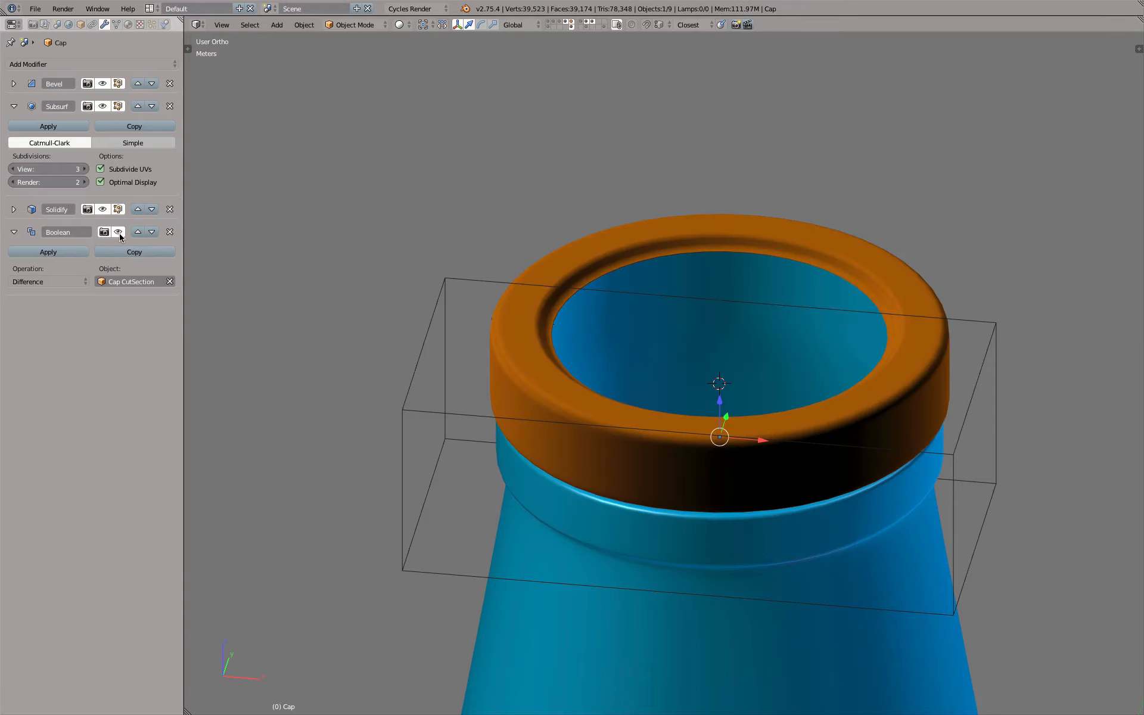
{"action": "left_click", "coordinate": [119, 232]}
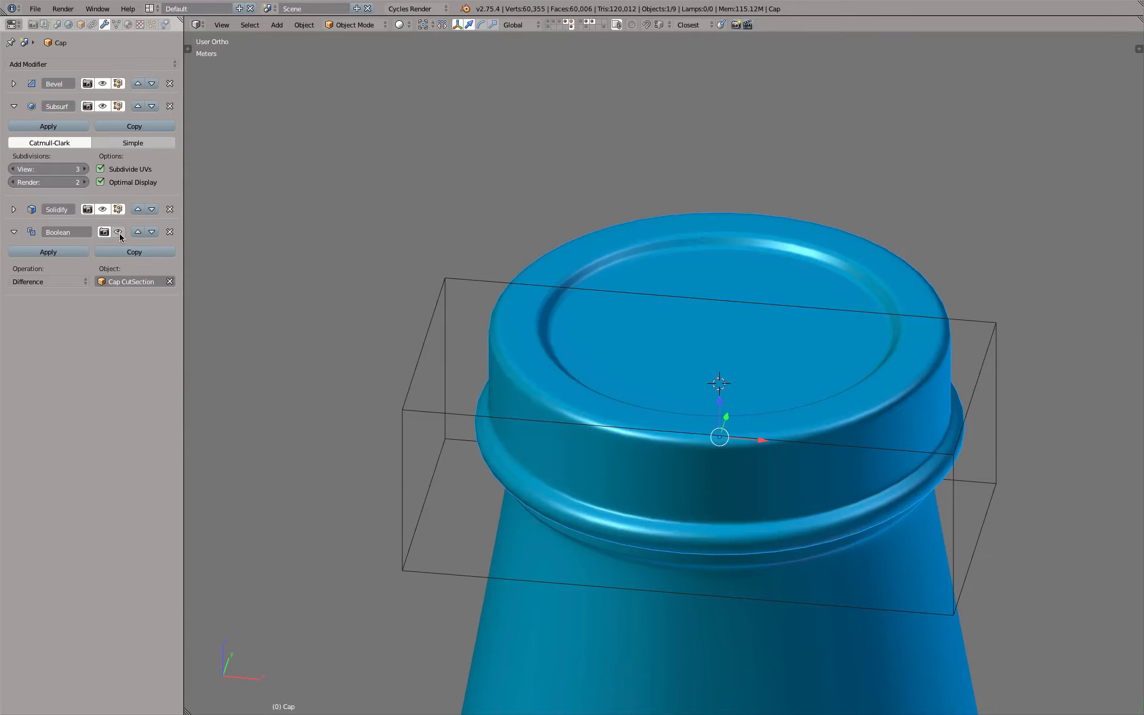
Move the Cap CutSection box slightly in the positive Y direction in the top view, further past the cap's centre
{"action": "right_click", "coordinate": [482, 281]}
{"action": "key", "text": "KP_7"}
{"action": "key", "text": "z"}
{"action": "scroll", "coordinate": [625, 329], "scroll_direction": "up", "scroll_amount": 4}
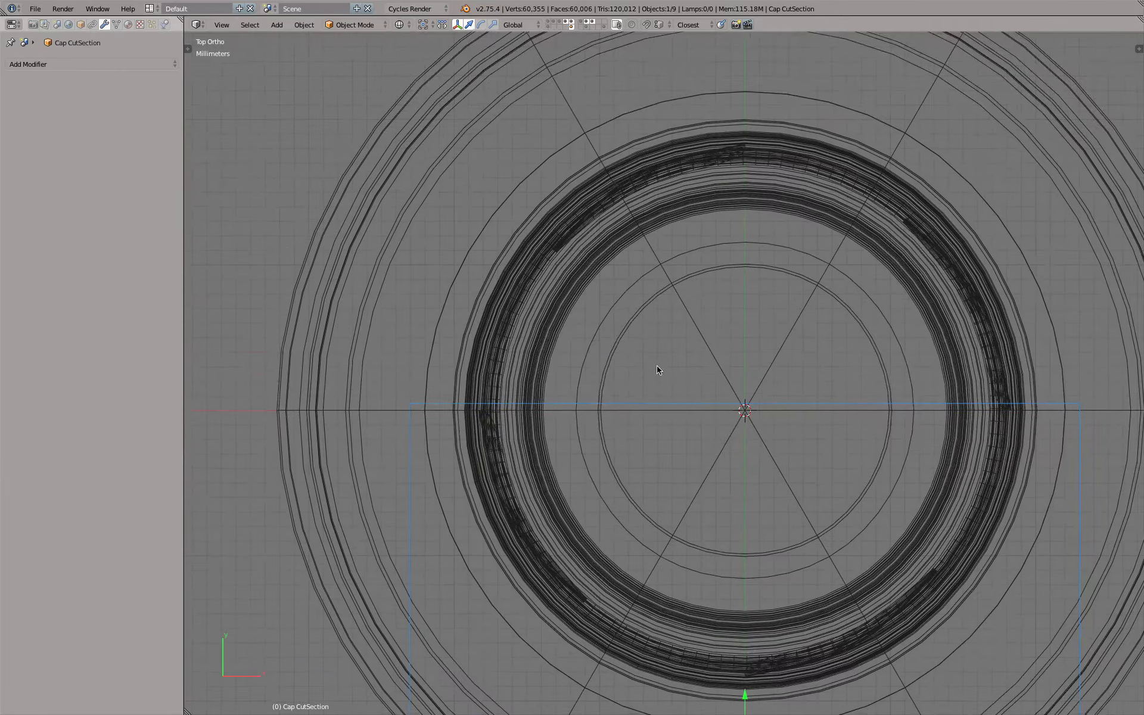
{"action": "middle_click_drag", "start_coordinate": [663, 390], "coordinate": [642, 300], "text": "shift"}
{"action": "left_click_drag", "start_coordinate": [722, 605], "coordinate": [722, 577]}
{"action": "key", "text": "z"}
Select the Cap and turn on its Boolean modifier's viewport display
{"action": "middle_click_drag", "start_coordinate": [634, 456], "coordinate": [576, 271]}
{"action": "right_click", "coordinate": [573, 224]}
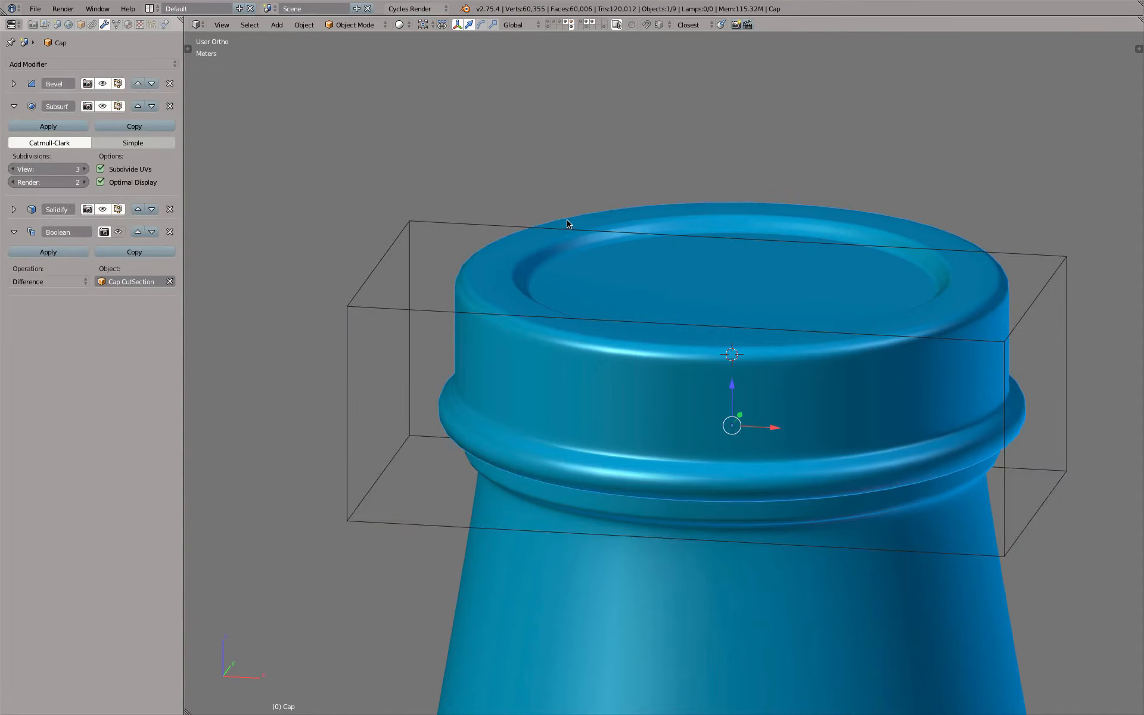
{"action": "left_click", "coordinate": [118, 231]}
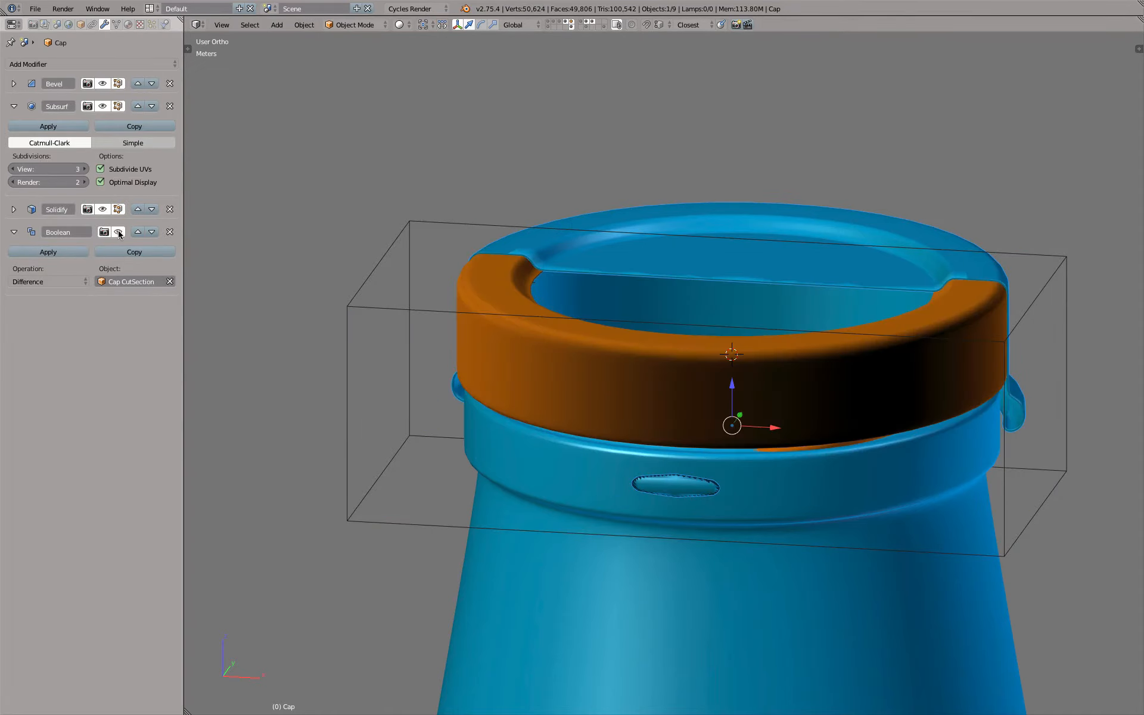
Resize the Cap CutSection box by moving its outer face along Y, first inward and finally out beyond the cap's flared rim
{"action": "middle_click_drag", "start_coordinate": [455, 237], "coordinate": [607, 252]}
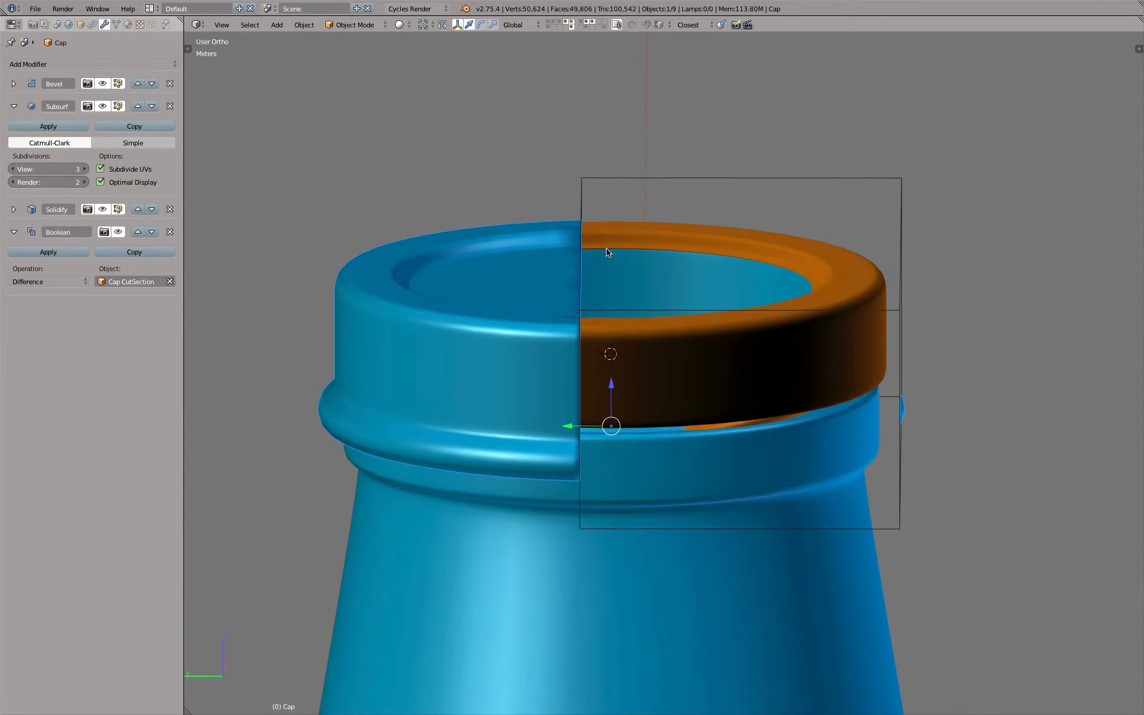
{"action": "middle_click_drag", "start_coordinate": [920, 245], "coordinate": [935, 250]}
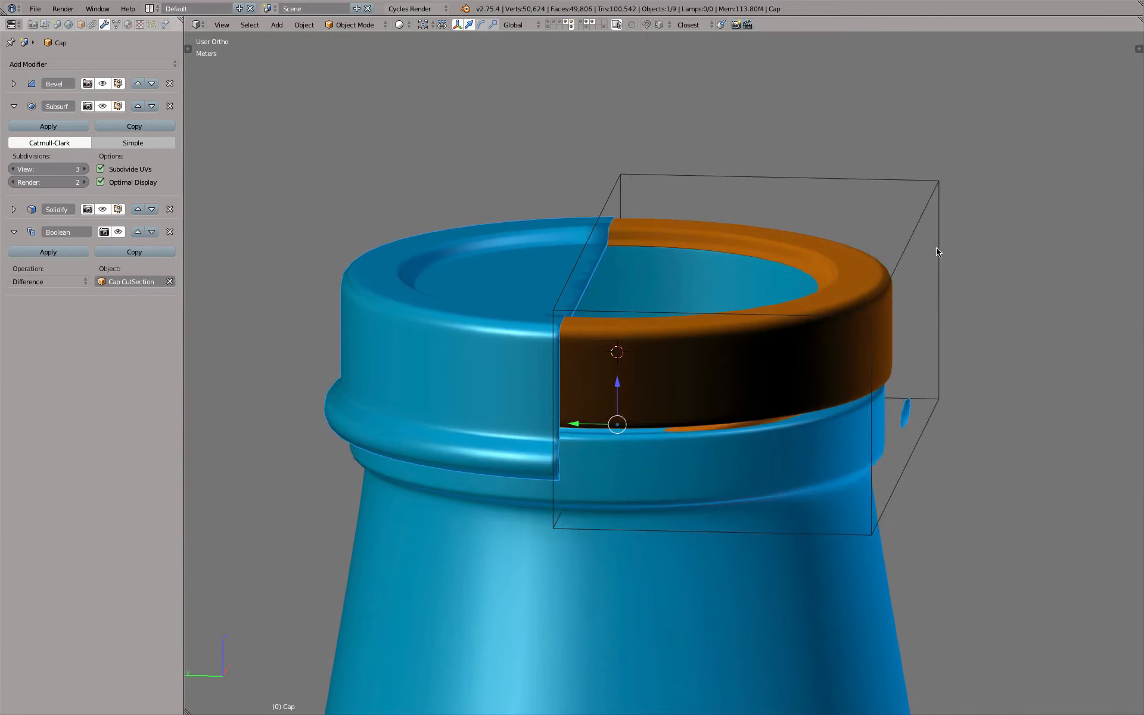
{"action": "right_click", "coordinate": [938, 296]}
{"action": "key", "text": "Tab"}
{"action": "key", "text": "a"}
{"action": "key", "text": "b"}
{"action": "left_click_drag", "start_coordinate": [812, 154], "coordinate": [1022, 581]}
{"action": "left_click_drag", "start_coordinate": [866, 358], "coordinate": [662, 353]}
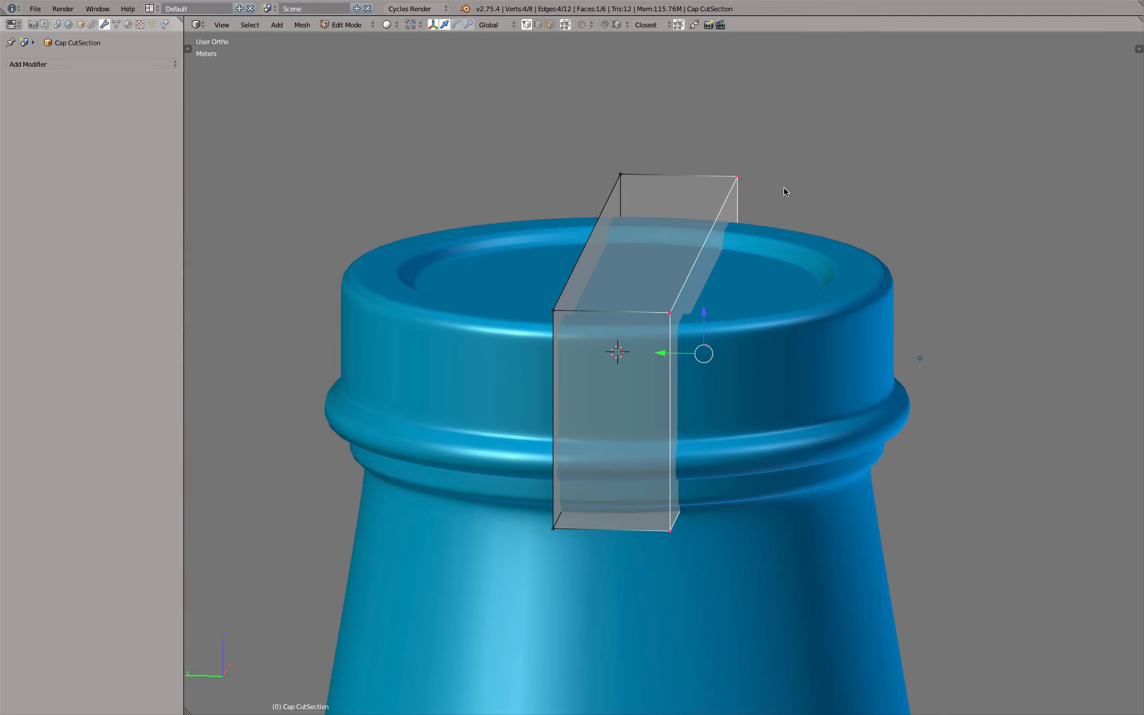
{"action": "key", "text": "Tab"}
{"action": "key", "text": "Tab"}
{"action": "left_click_drag", "start_coordinate": [663, 351], "coordinate": [896, 316]}
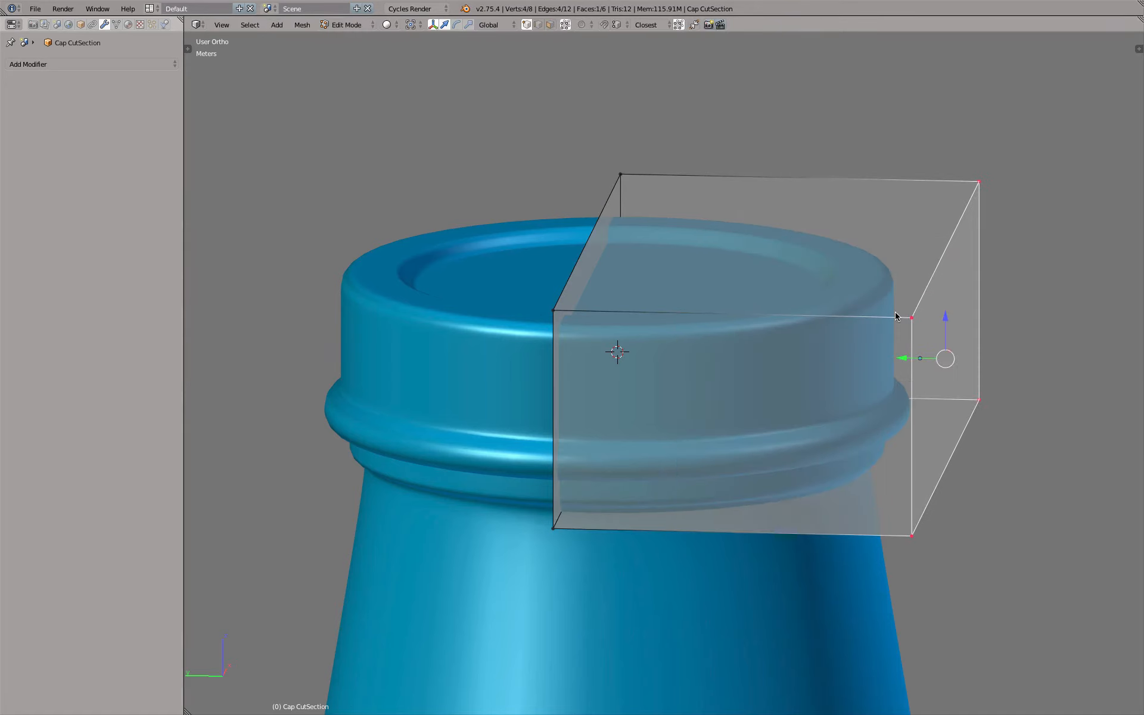
{"action": "key", "text": "Tab"}
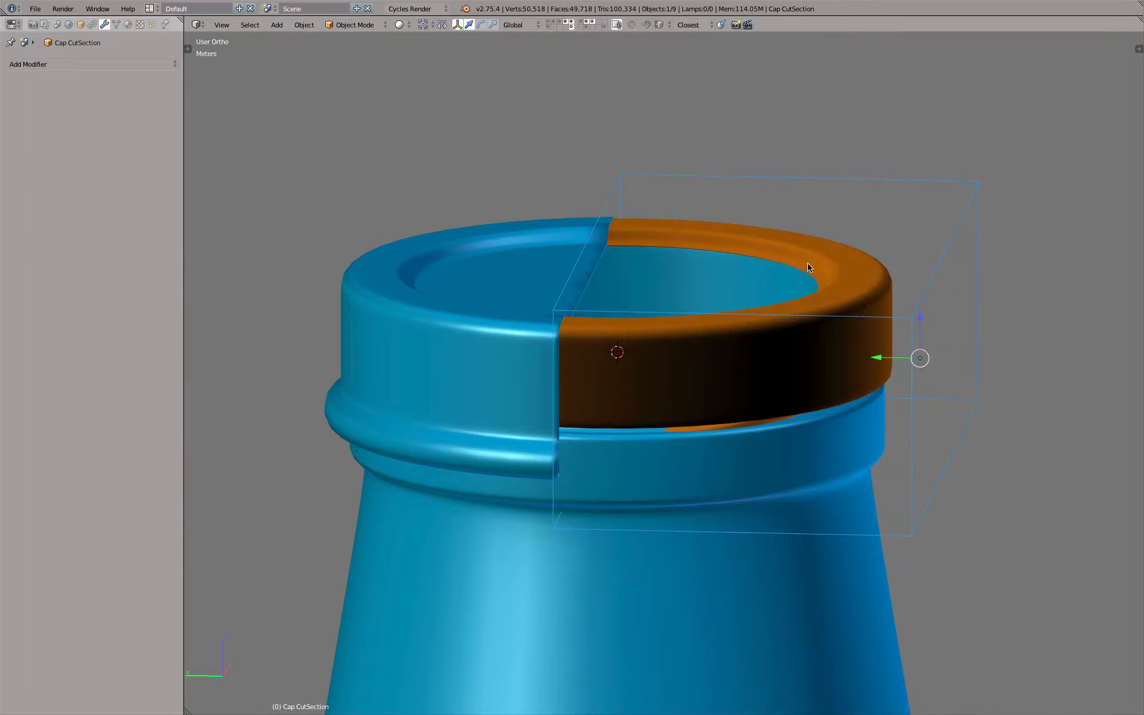
Select the Cap and examine its cut cross-section where it meets the orange inner cap
{"action": "middle_click_drag", "start_coordinate": [807, 263], "coordinate": [489, 272]}
{"action": "scroll", "coordinate": [502, 260], "scroll_direction": "up", "scroll_amount": 5}
{"action": "right_click", "coordinate": [319, 319]}
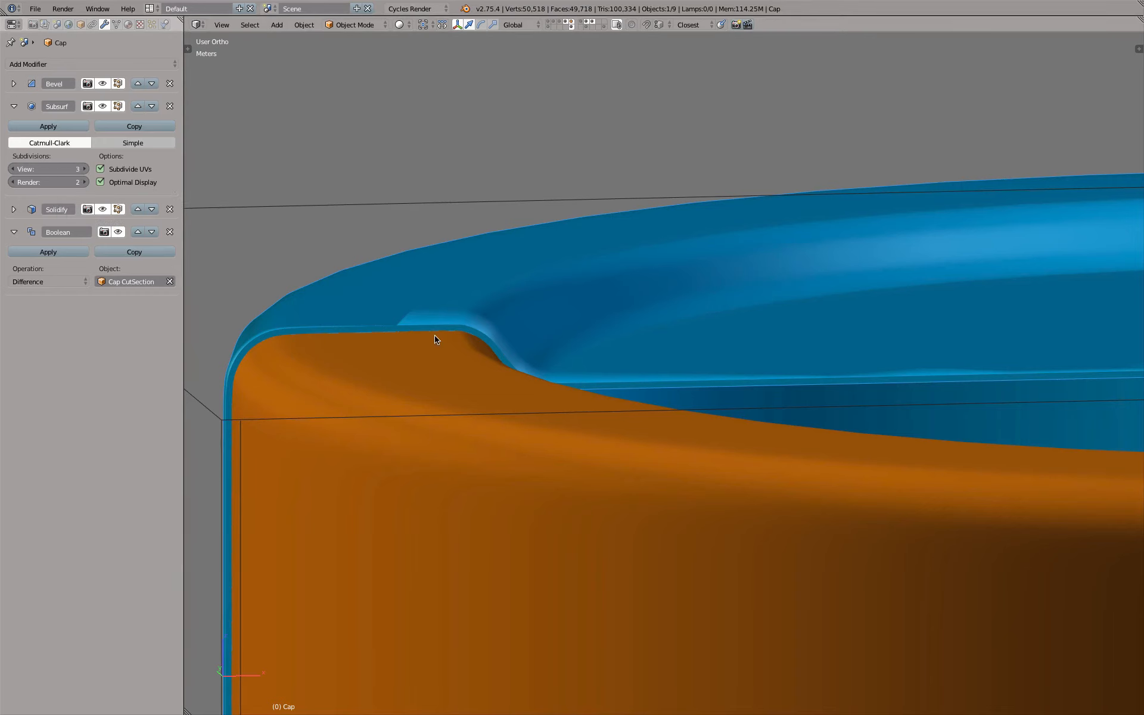
{"action": "scroll", "coordinate": [434, 336], "scroll_direction": "down", "scroll_amount": 5}
{"action": "middle_click_drag", "start_coordinate": [442, 337], "coordinate": [500, 229], "text": "shift"}
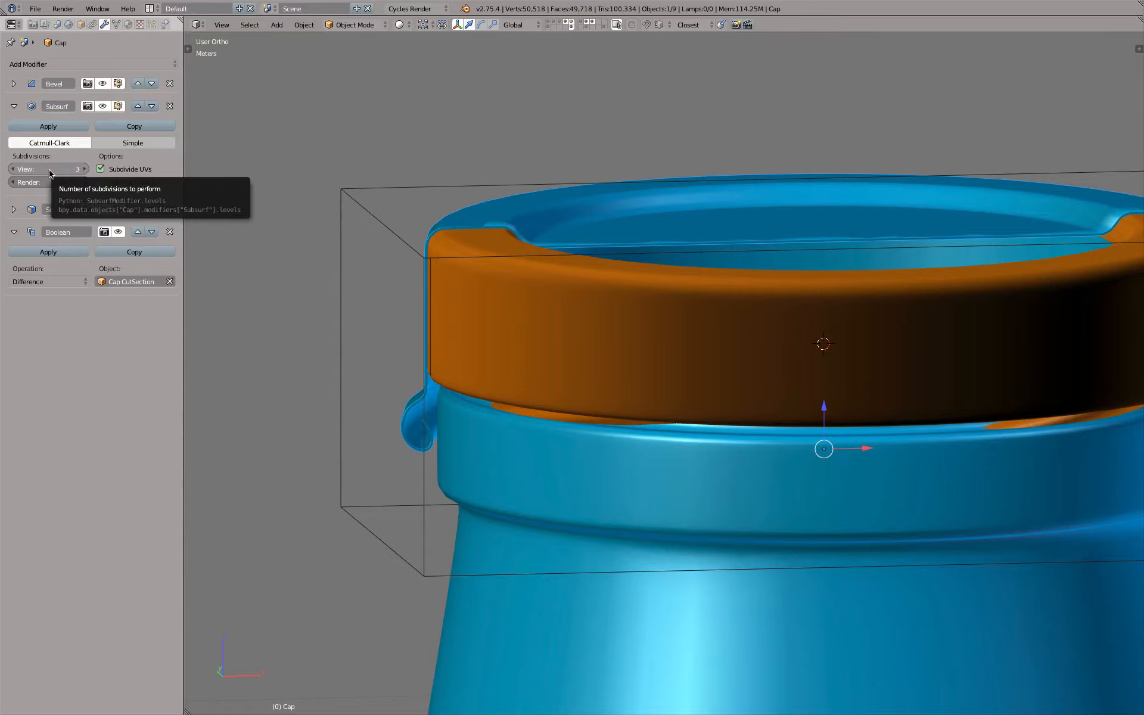
Assign the Modeling material to the inner cap and copy that material's blue viewport colour to its surface colour
{"action": "scroll", "coordinate": [462, 218], "scroll_direction": "up", "scroll_amount": 4}
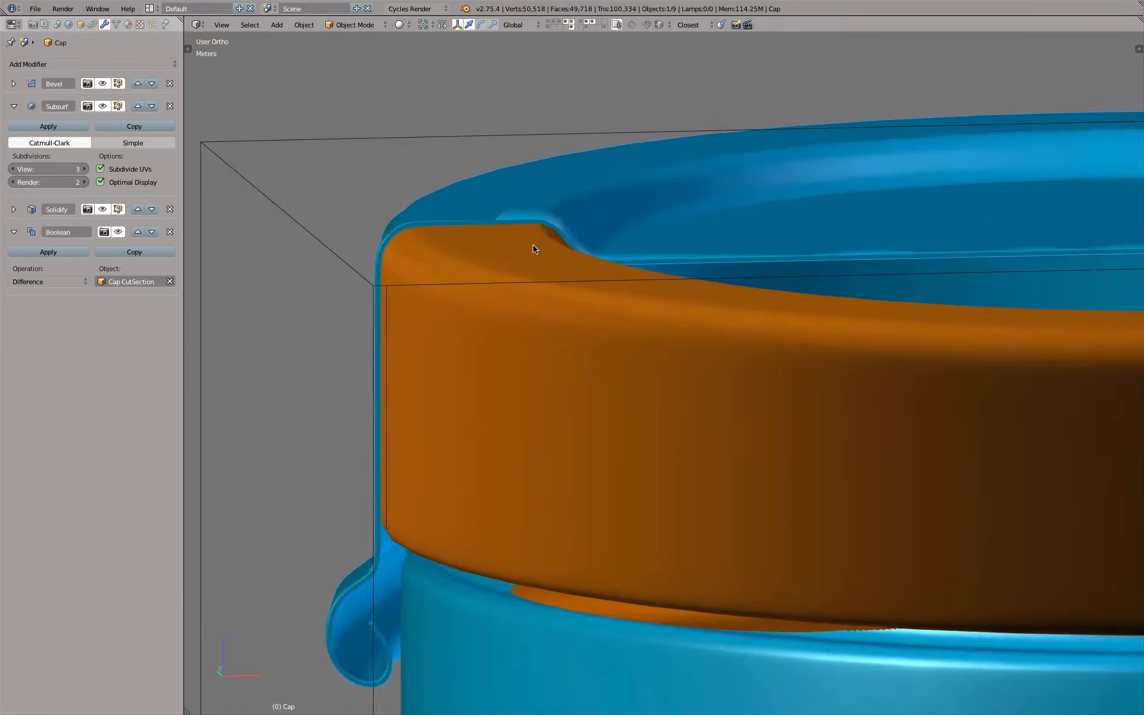
{"action": "middle_click_drag", "start_coordinate": [535, 247], "coordinate": [516, 269]}
{"action": "scroll", "coordinate": [508, 269], "scroll_direction": "down", "scroll_amount": 8}
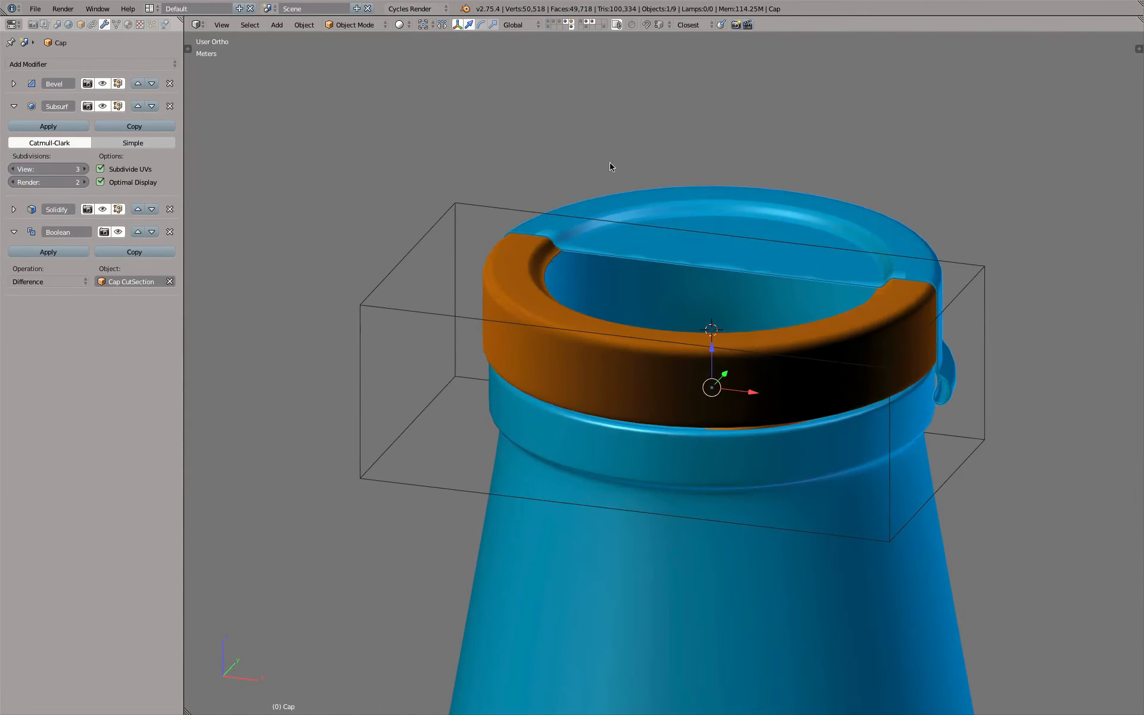
{"action": "left_click", "coordinate": [592, 24]}
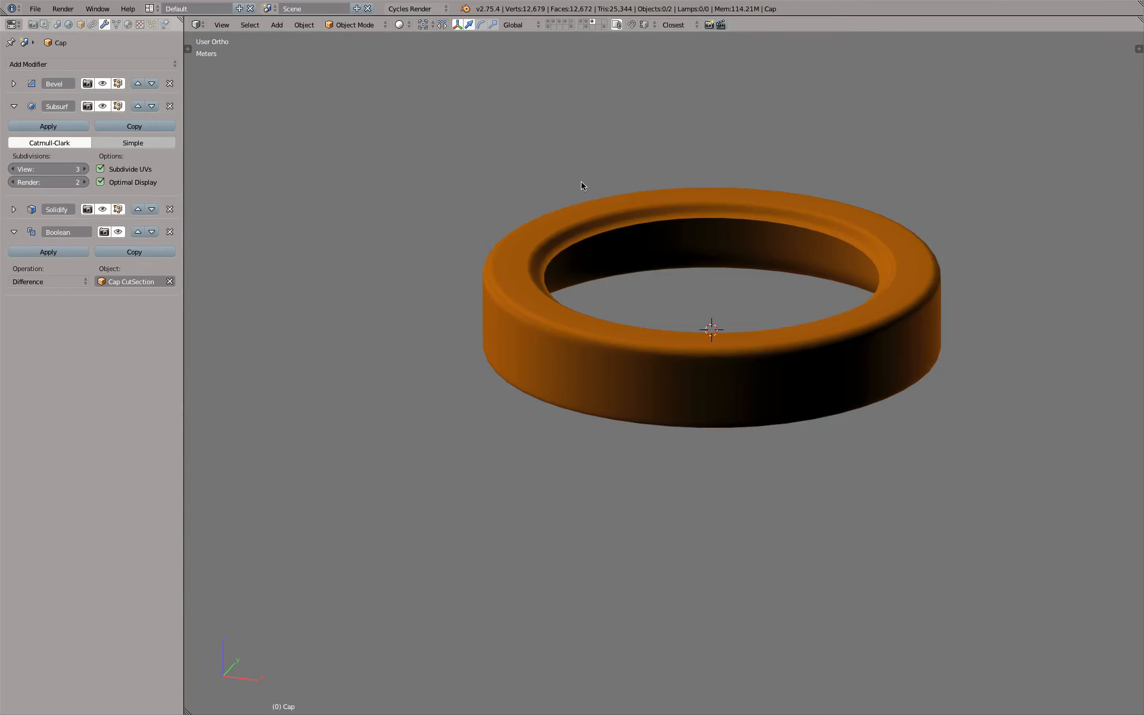
{"action": "right_click", "coordinate": [662, 221]}
{"action": "middle_click_drag", "start_coordinate": [669, 225], "coordinate": [614, 132]}
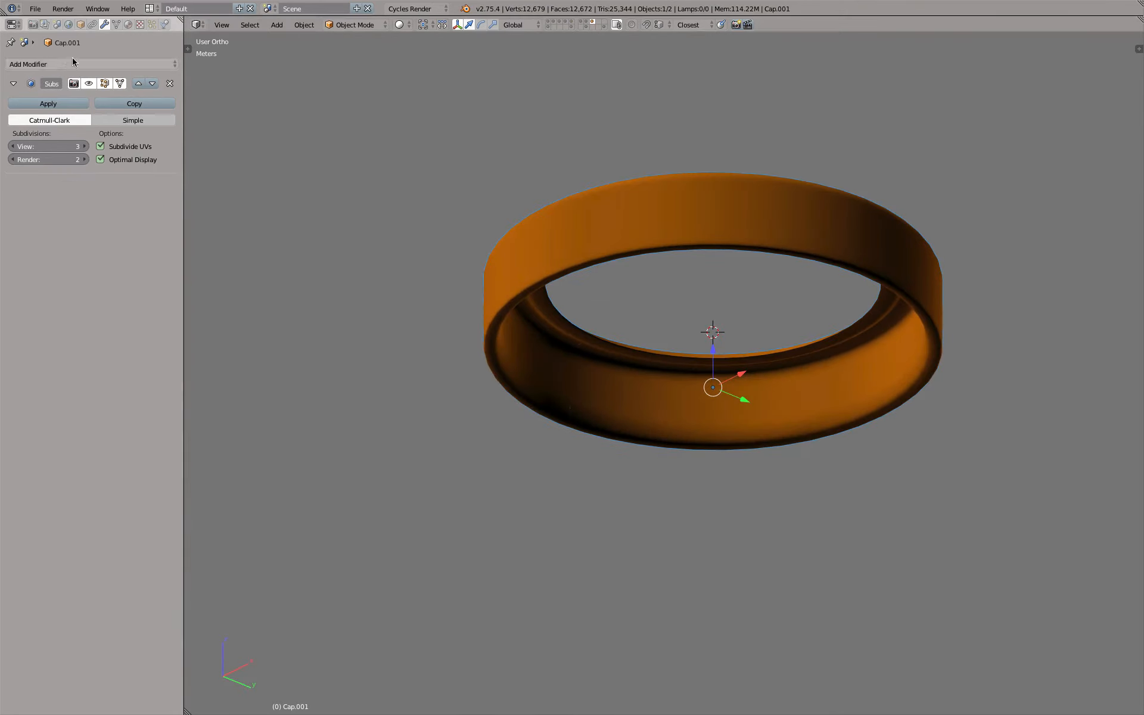
{"action": "left_click", "coordinate": [128, 24]}
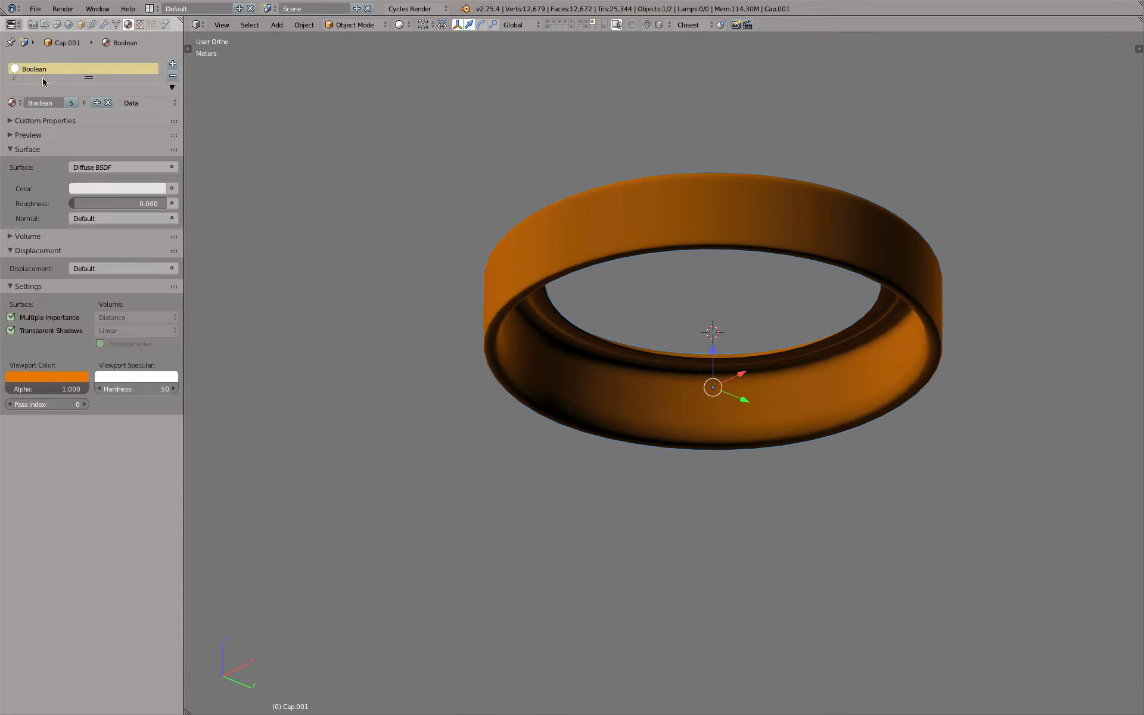
{"action": "left_click", "coordinate": [16, 103]}
{"action": "left_click", "coordinate": [38, 131]}
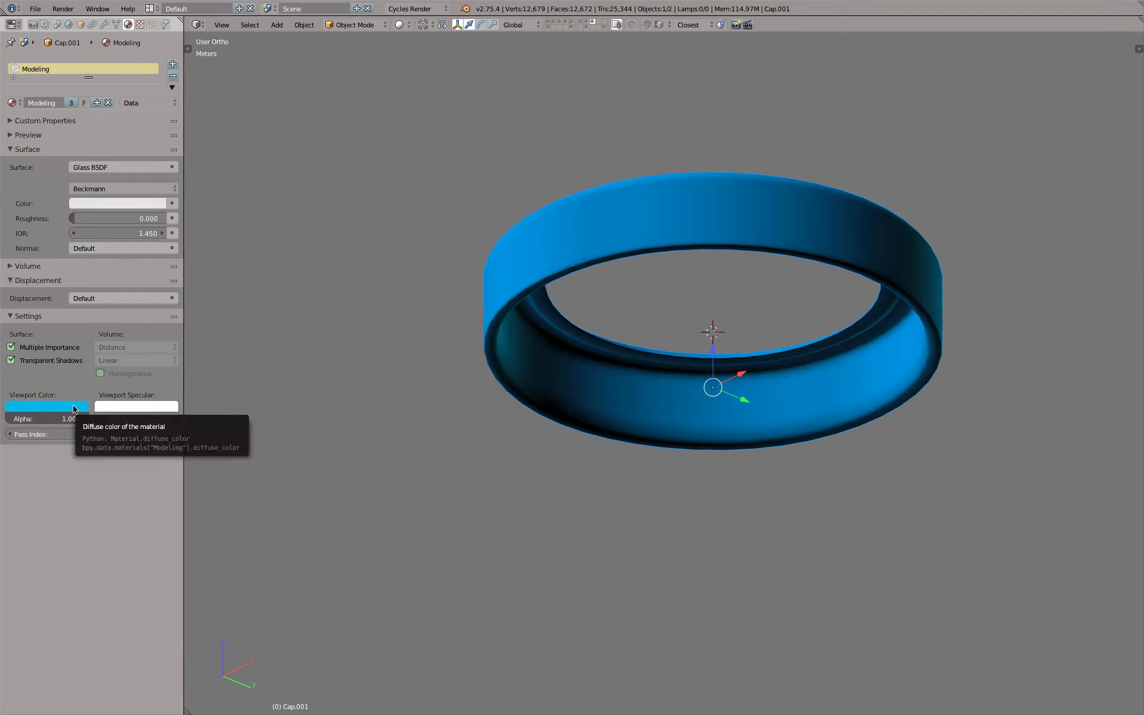
{"action": "key", "text": "ctrl+v"}
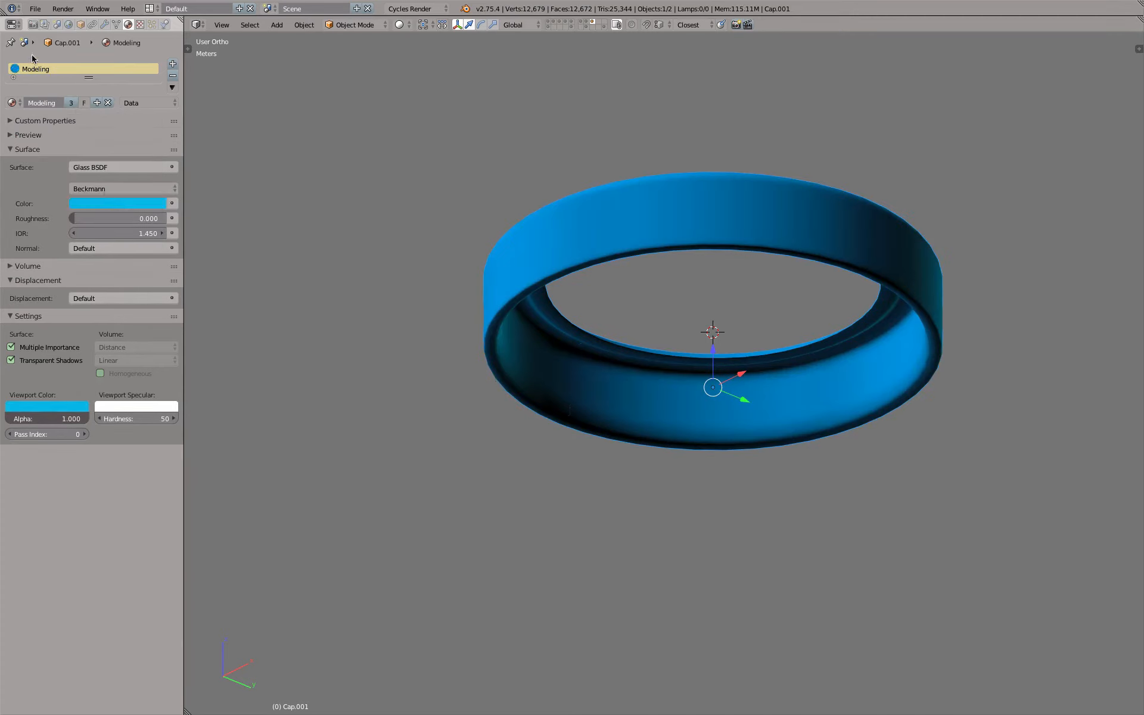
Select a threading piece and copy the Boolean material's orange viewport colour to its surface colour
{"action": "left_click", "coordinate": [587, 24]}
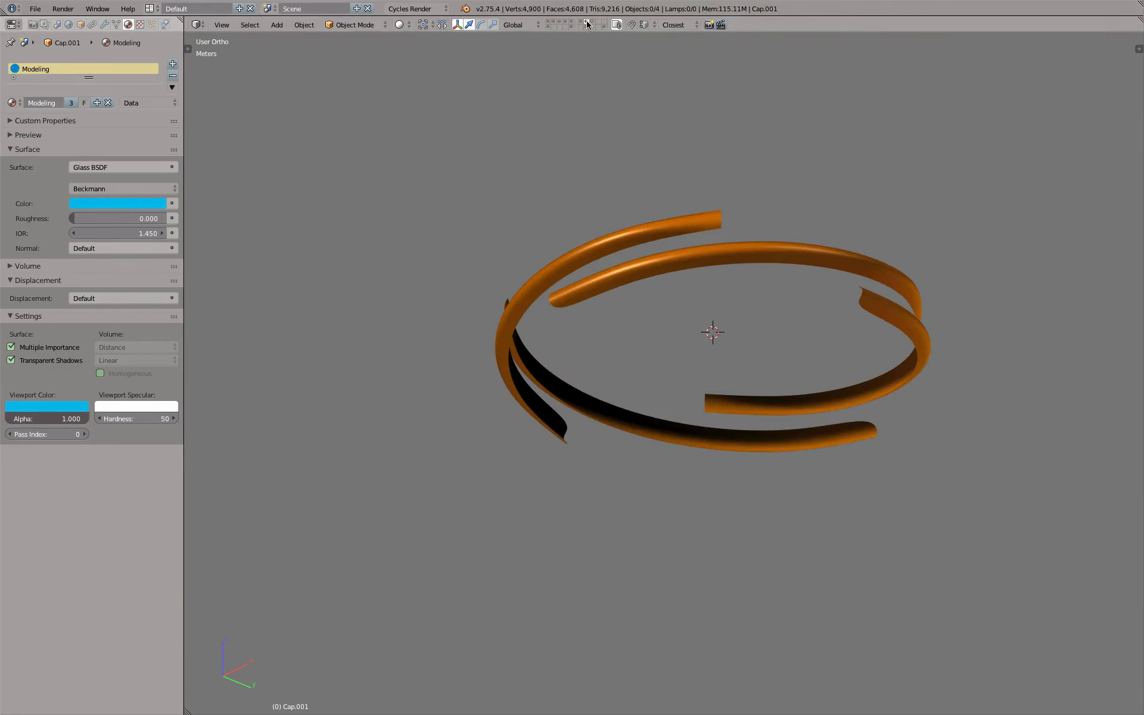
{"action": "right_click", "coordinate": [599, 261]}
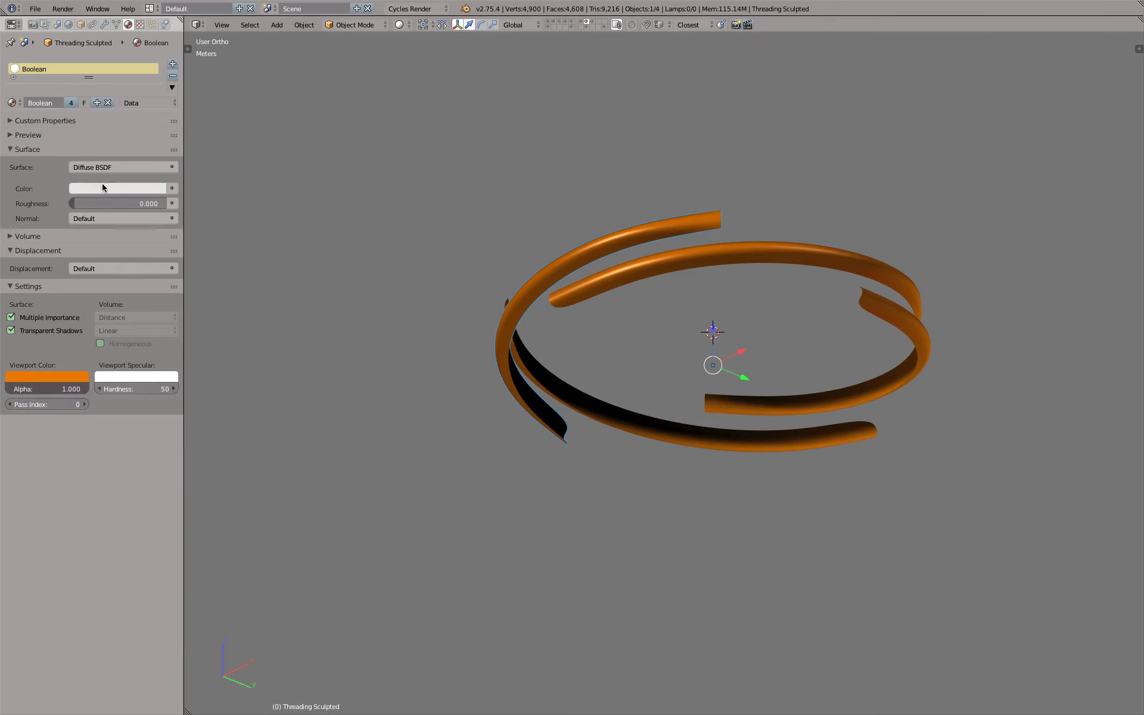
{"action": "key", "text": "ctrl+v"}
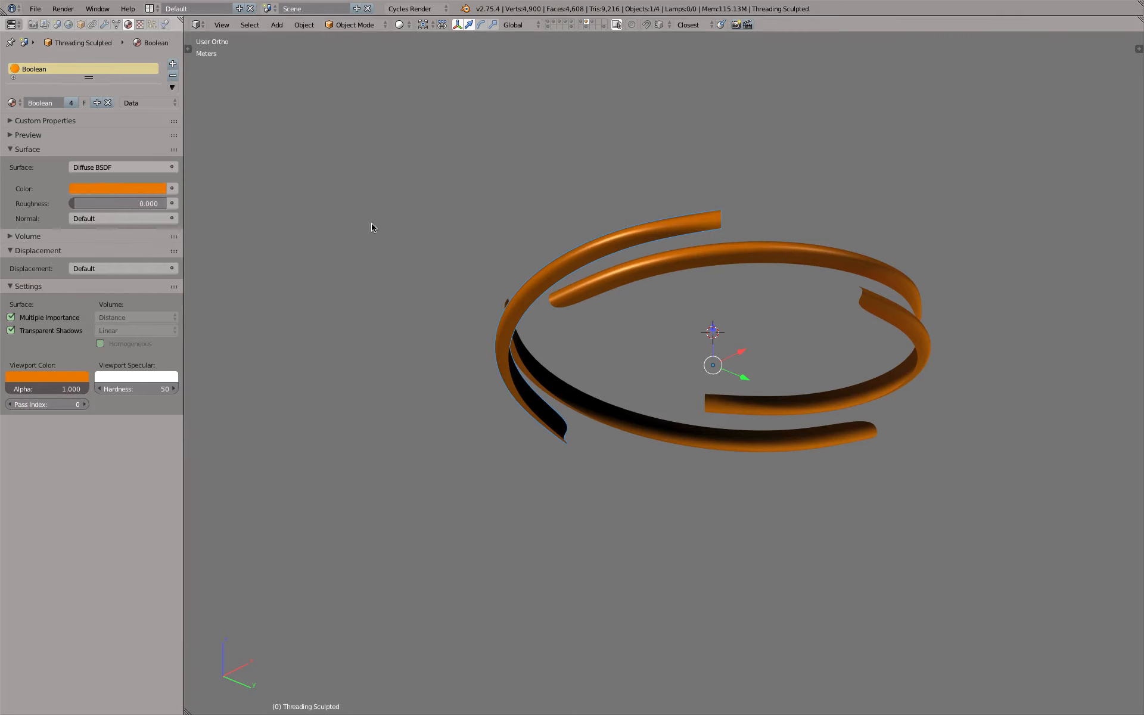
Set the Modeling material's surface shader to Diffuse BSDF by way of the threading piece, and reassign the Boolean material to that piece
{"action": "middle_click_drag", "start_coordinate": [742, 177], "coordinate": [632, 345]}
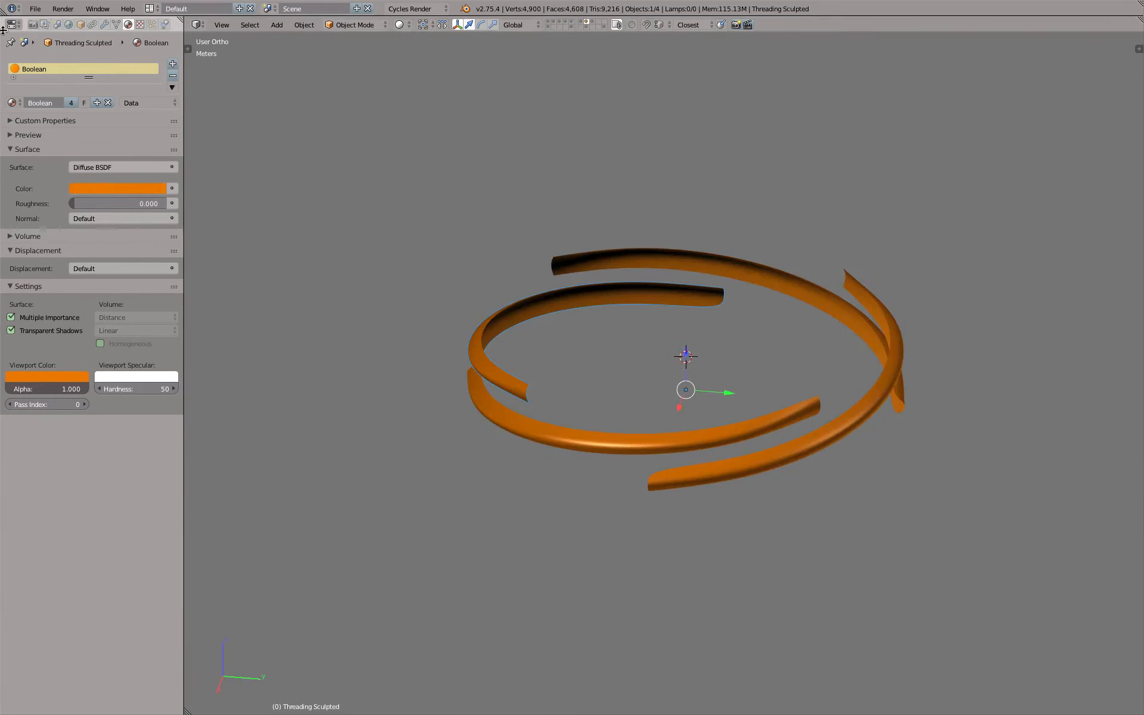
{"action": "left_click", "coordinate": [13, 103]}
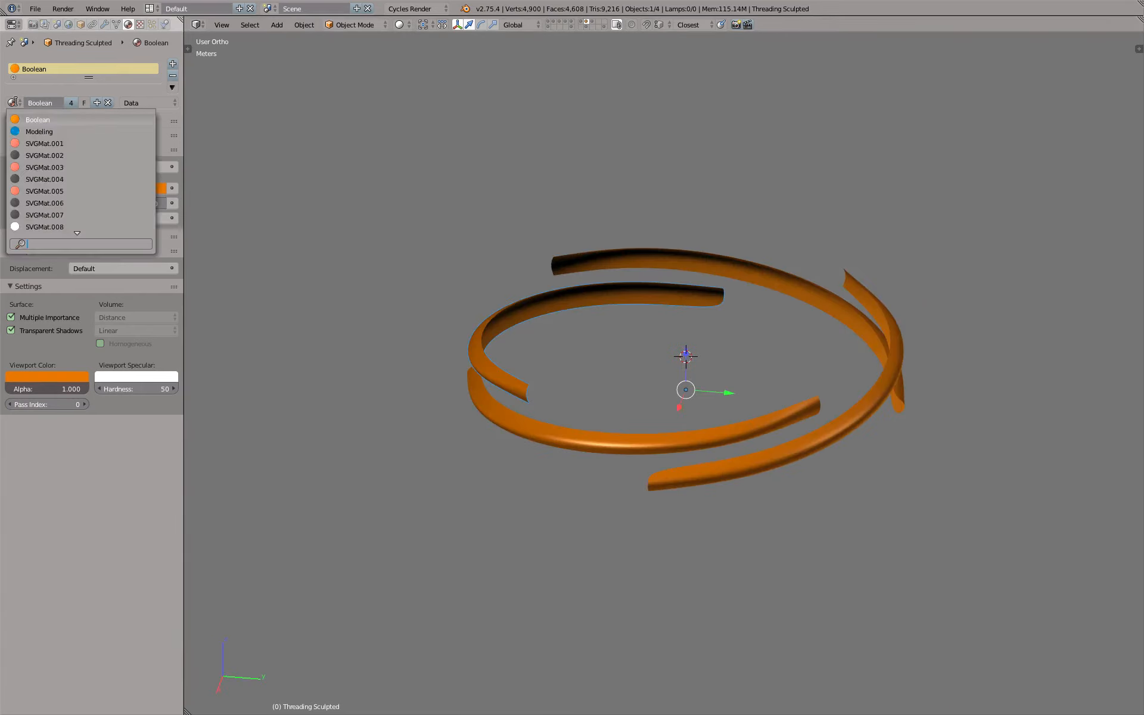
{"action": "left_click", "coordinate": [35, 130]}
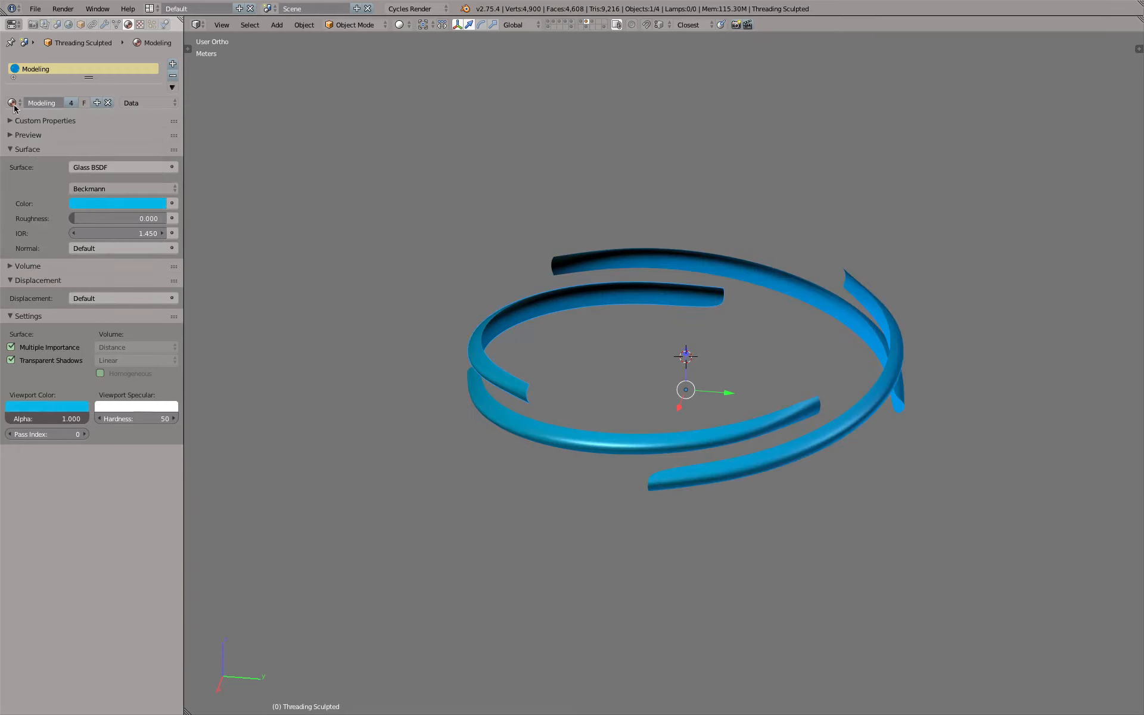
{"action": "left_click", "coordinate": [99, 167]}
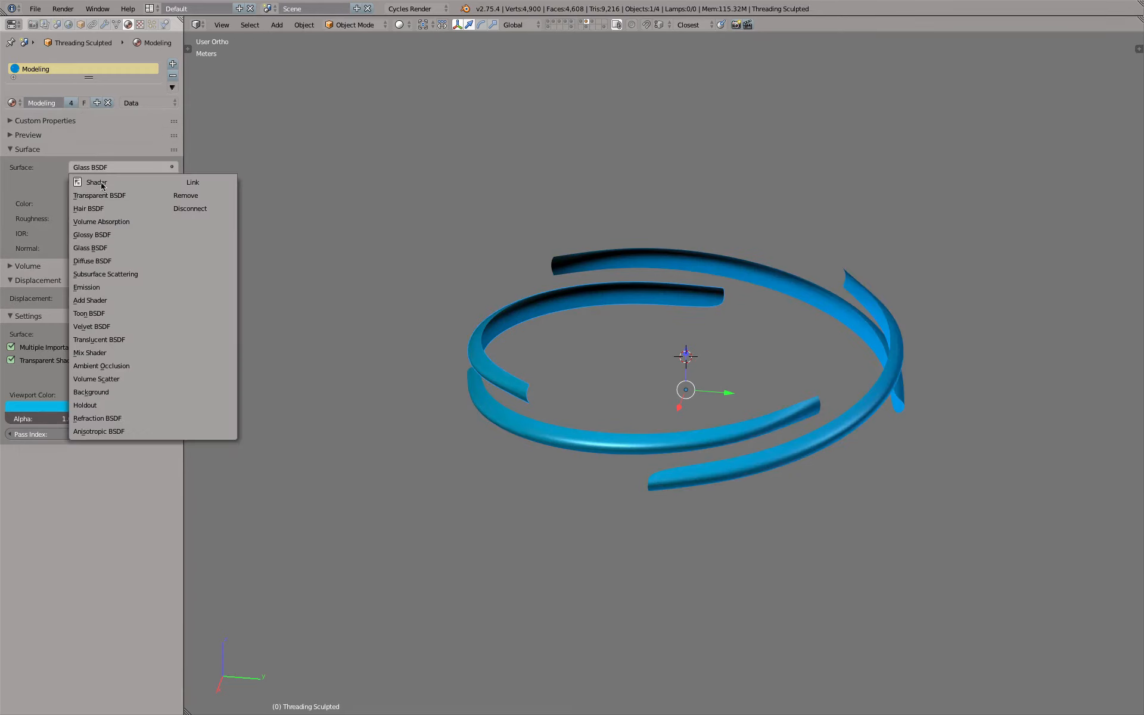
{"action": "left_click", "coordinate": [113, 261]}
{"action": "left_click", "coordinate": [12, 103]}
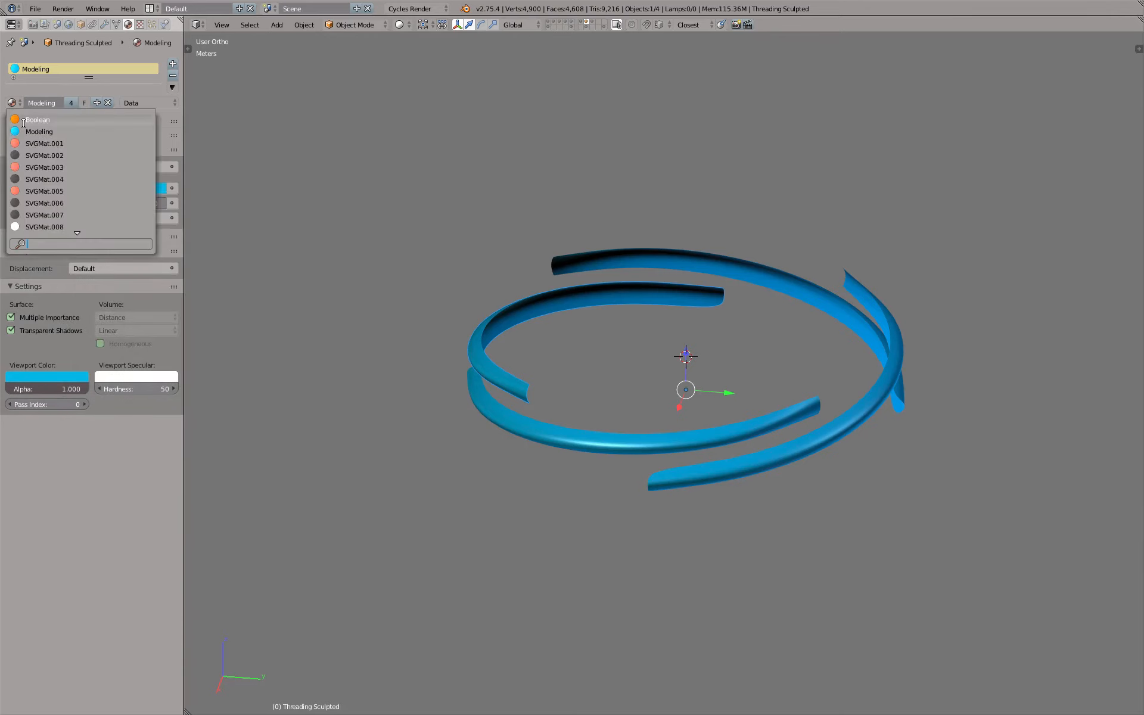
{"action": "left_click", "coordinate": [23, 120]}
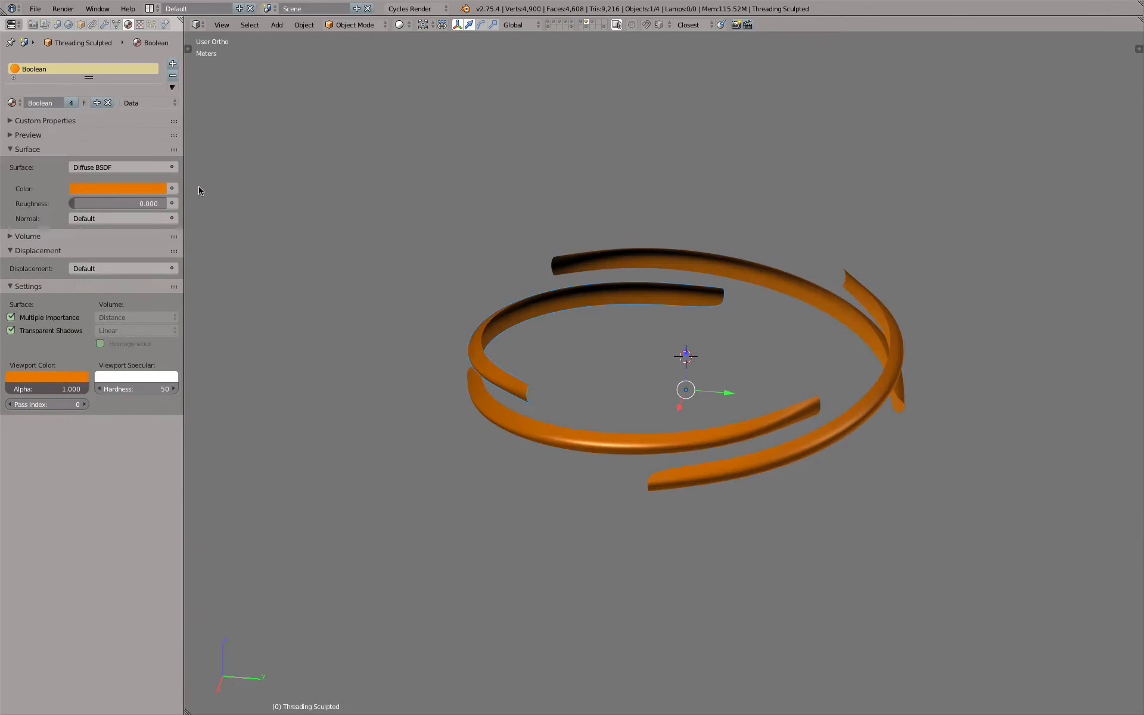
Display the inner cap together with the threading pieces and examine where the threading overlaps the cap's inner wall
{"action": "left_click", "coordinate": [593, 24]}
{"action": "middle_click_drag", "start_coordinate": [775, 327], "coordinate": [698, 235]}
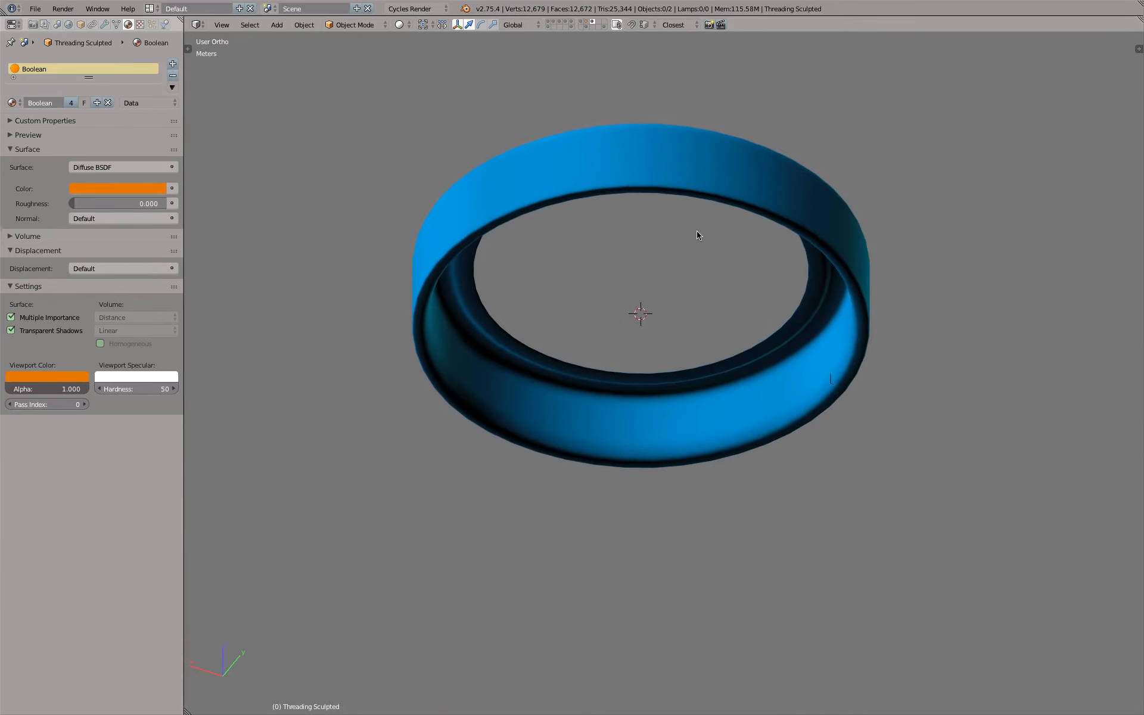
{"action": "left_click", "coordinate": [585, 23]}
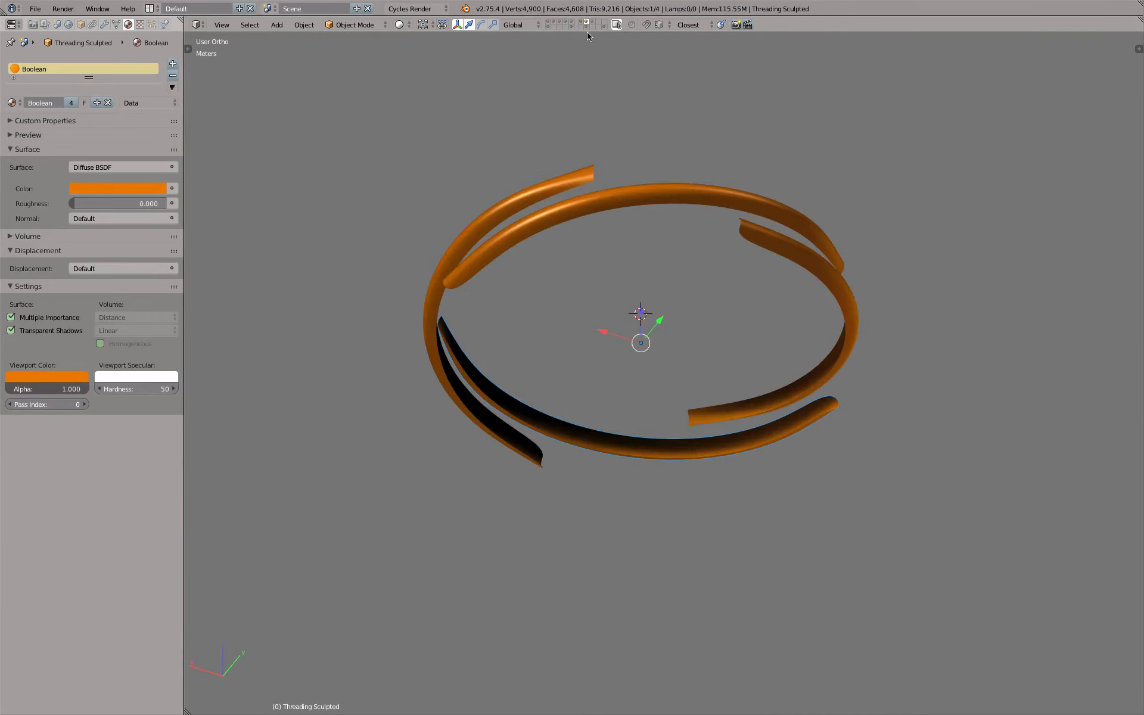
{"action": "right_click", "coordinate": [546, 194]}
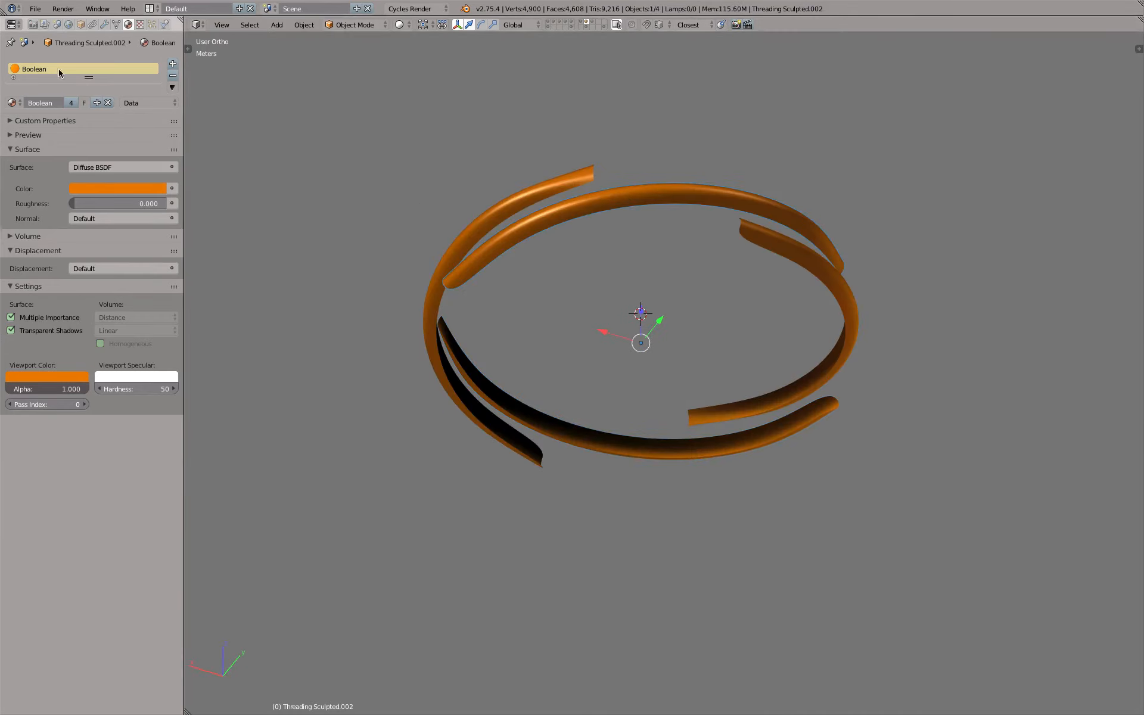
{"action": "left_click", "coordinate": [104, 24]}
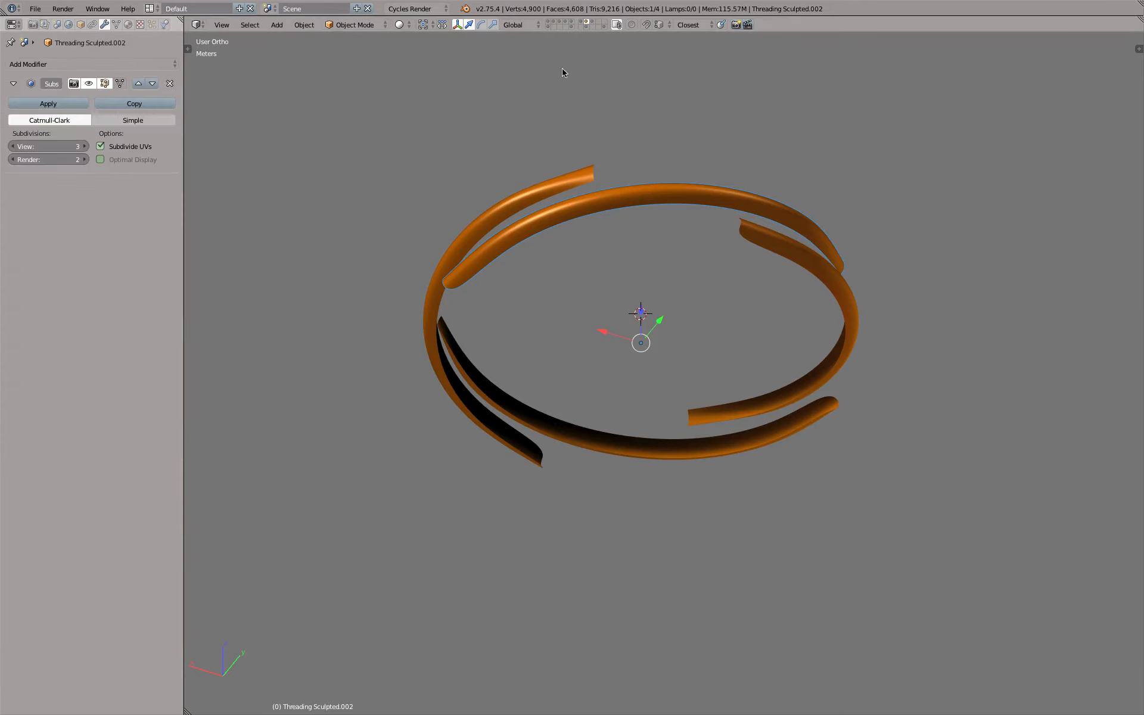
{"action": "left_click", "coordinate": [592, 24], "text": "shift"}
{"action": "middle_click_drag", "start_coordinate": [596, 227], "coordinate": [457, 296]}
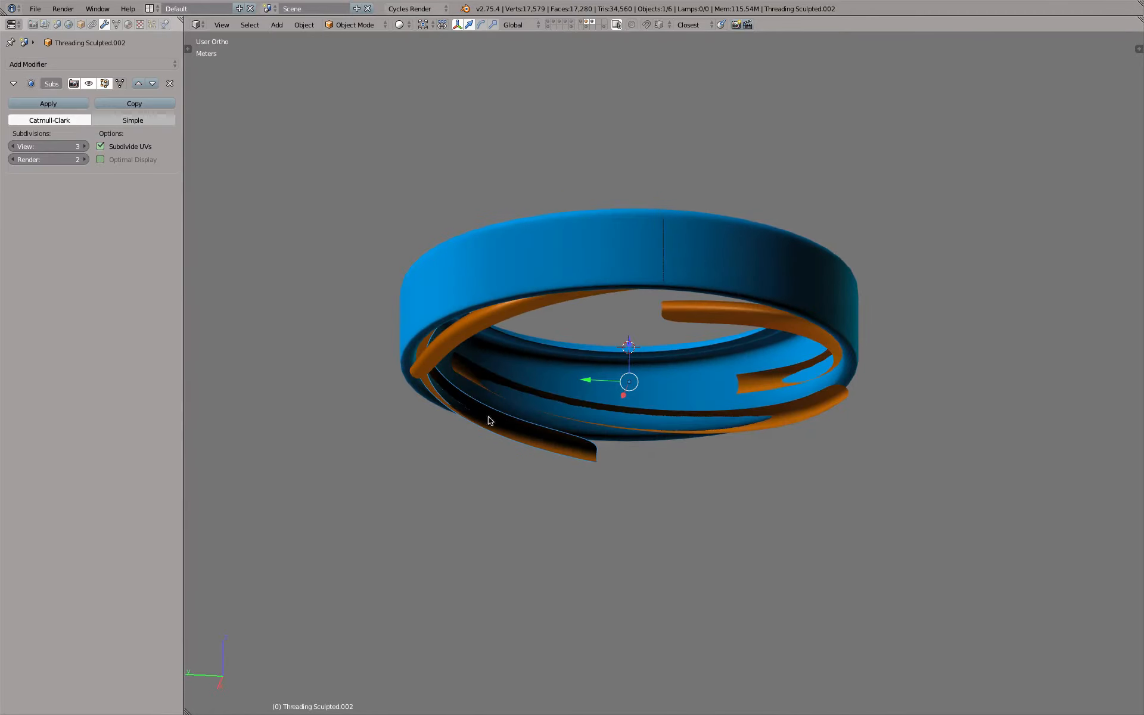
{"action": "middle_click_drag", "start_coordinate": [499, 384], "coordinate": [646, 405]}
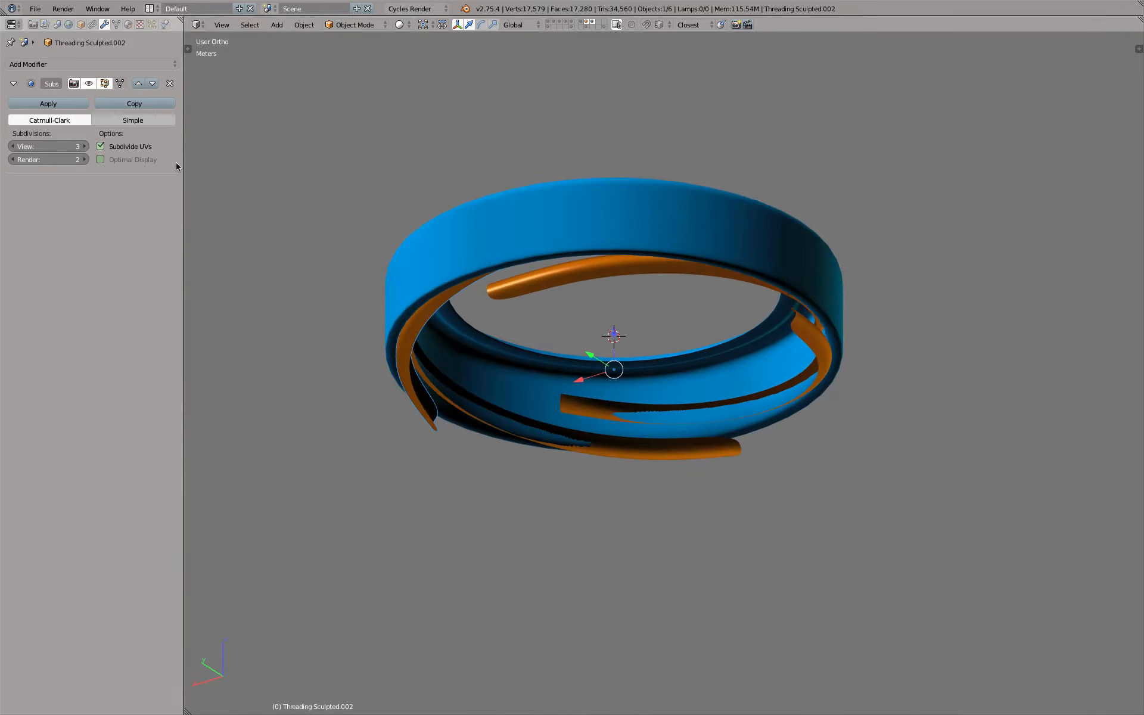
Add a Boolean modifier to the inner cap, with the Difference operation and Threading Sculpted as its object
{"action": "right_click", "coordinate": [453, 226]}
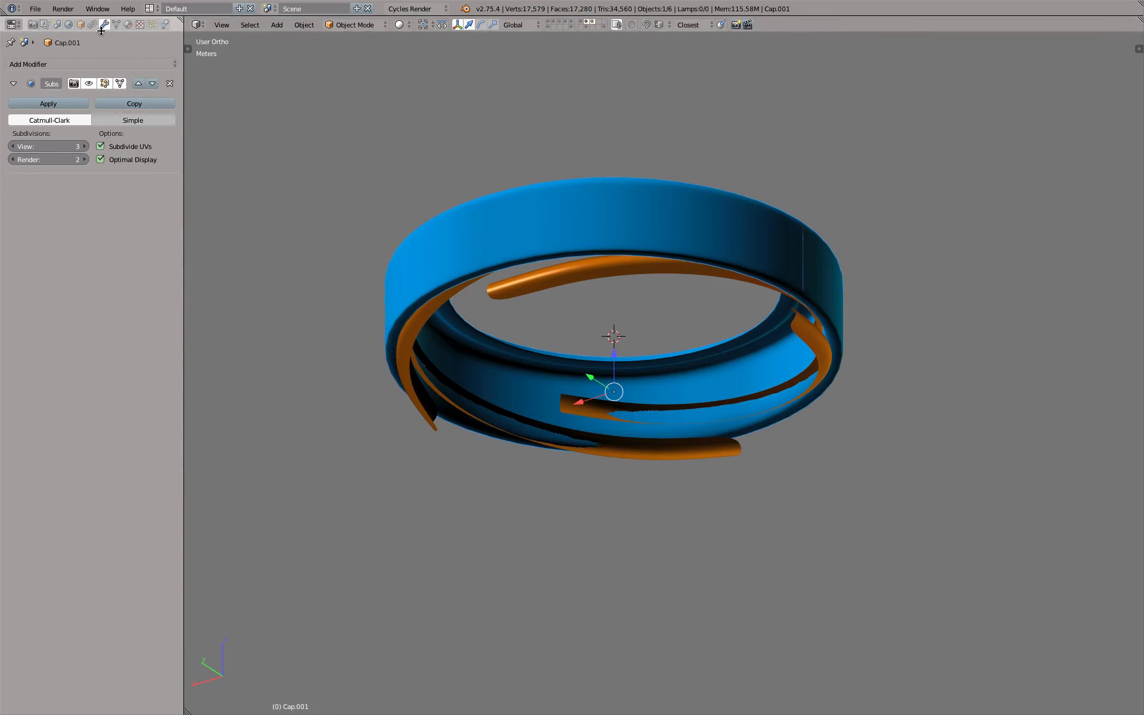
{"action": "left_click", "coordinate": [115, 63]}
{"action": "left_click", "coordinate": [169, 118]}
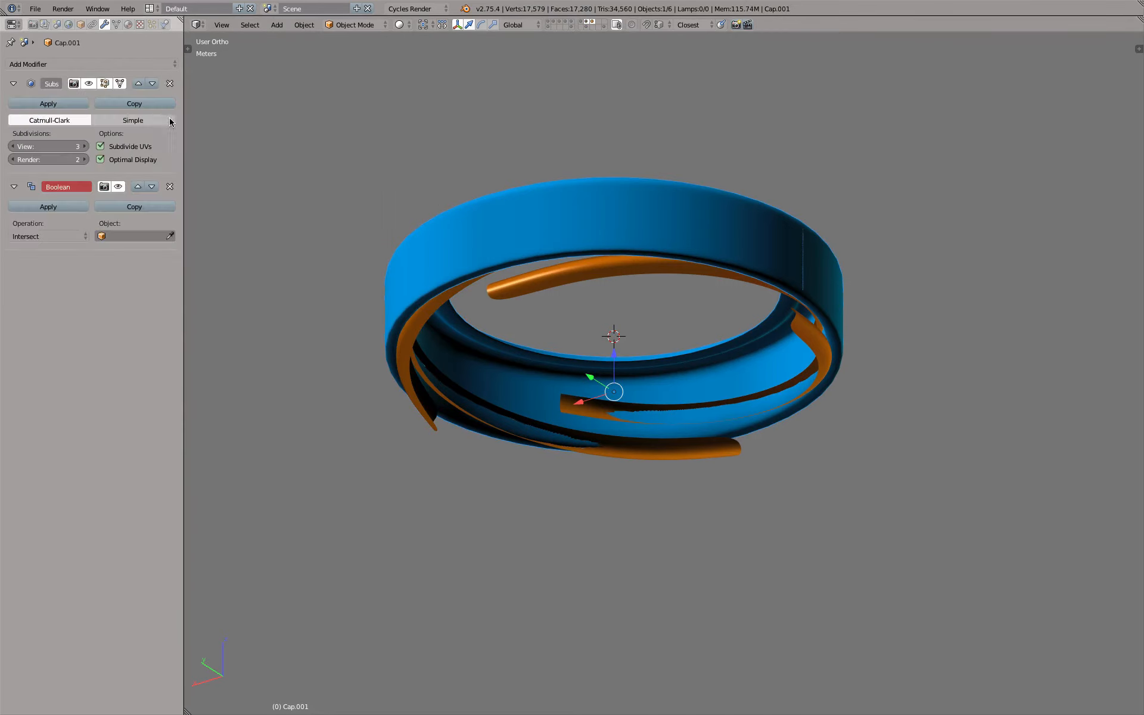
{"action": "left_click", "coordinate": [69, 236]}
{"action": "left_click", "coordinate": [58, 205]}
{"action": "left_click", "coordinate": [140, 237]}
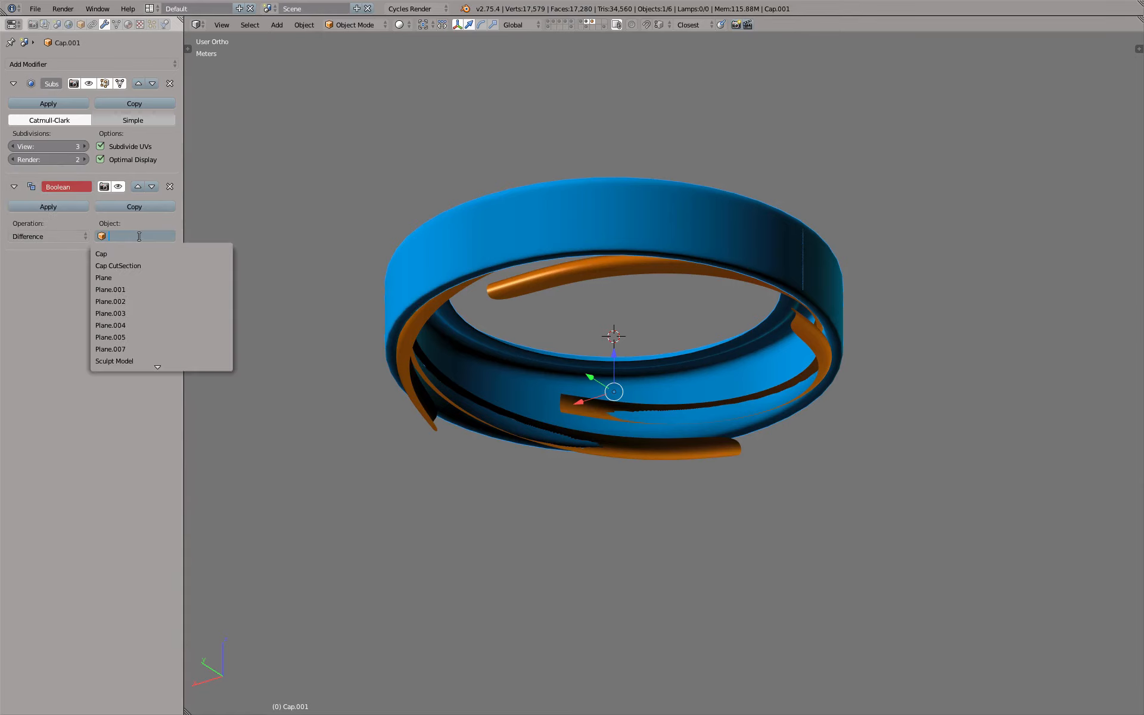
{"action": "type", "text": "th"}
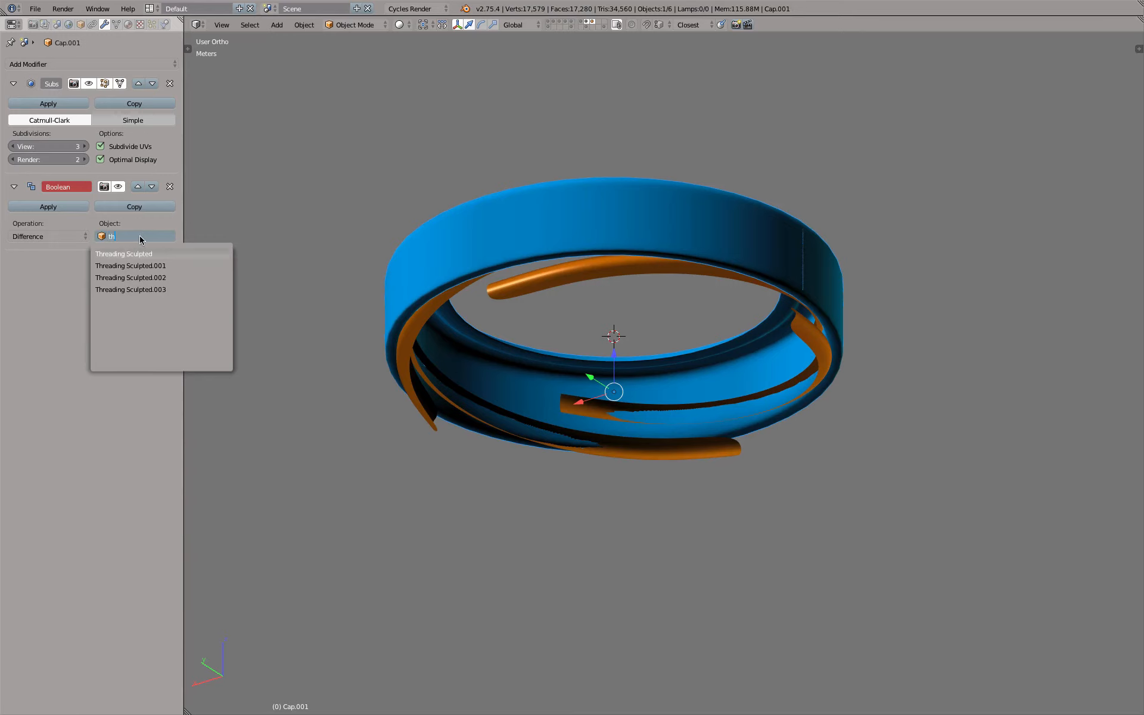
{"action": "key", "text": "Return"}
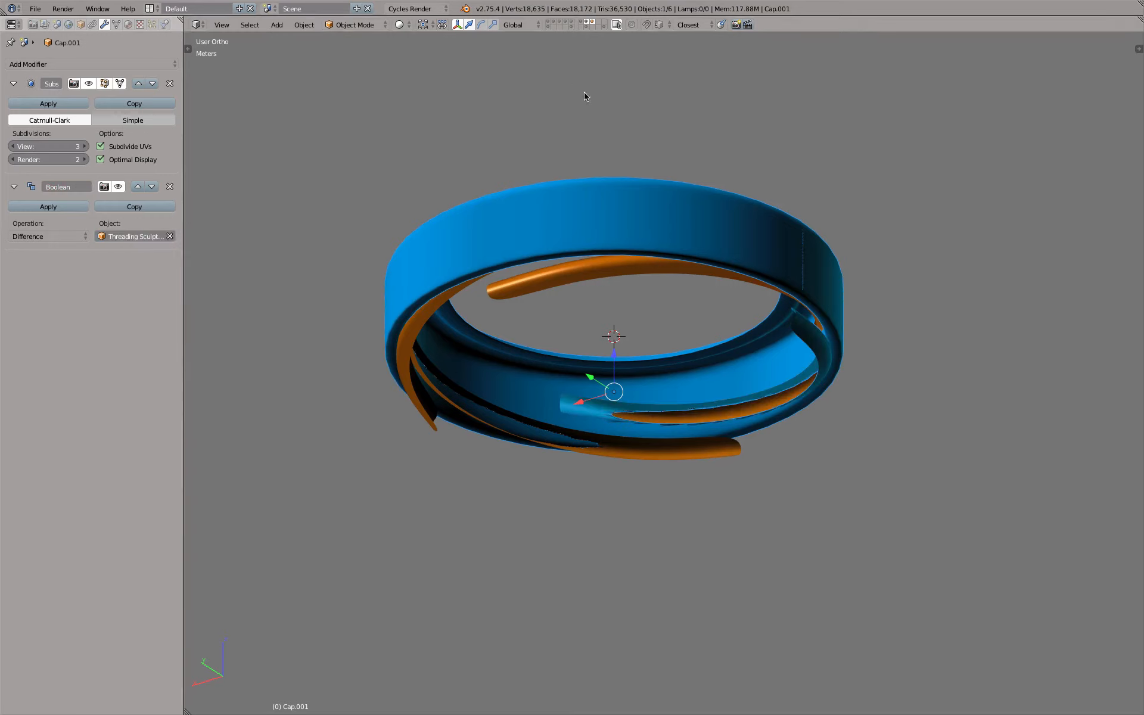
Isolate the inner cap and recalculate the normals of its entire mesh to face outward in Edit Mode
{"action": "left_click", "coordinate": [594, 26]}
{"action": "middle_click_drag", "start_coordinate": [779, 423], "coordinate": [536, 265]}
{"action": "scroll", "coordinate": [508, 433], "scroll_direction": "up", "scroll_amount": 10}
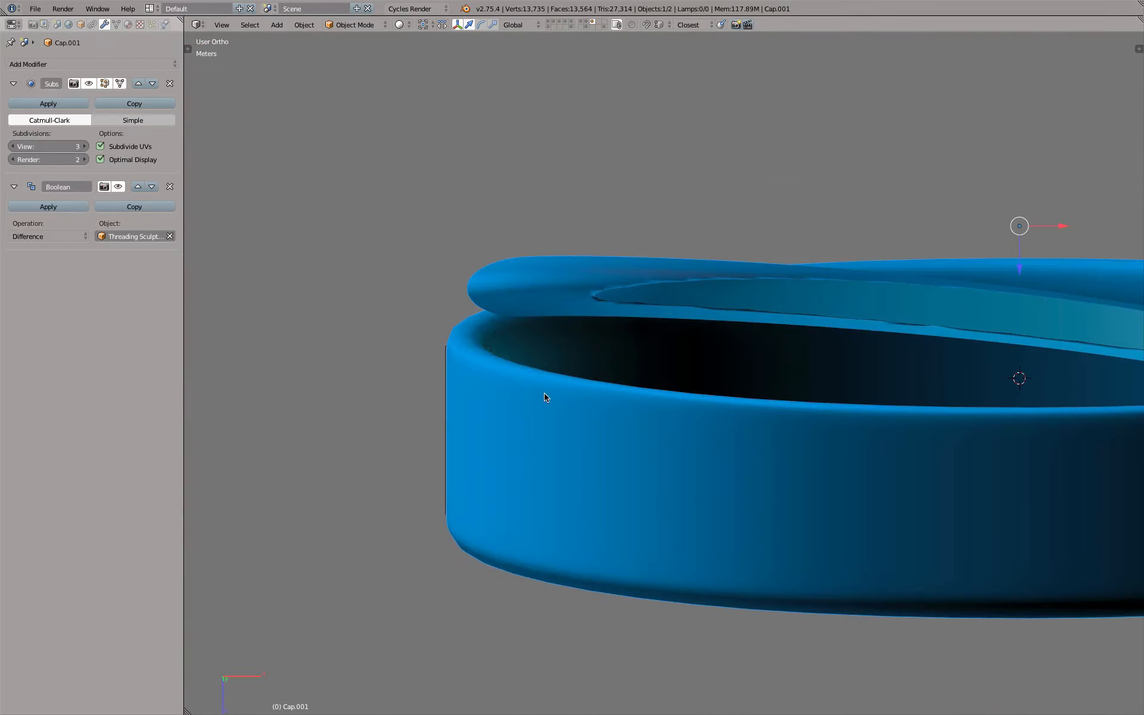
{"action": "scroll", "coordinate": [547, 397], "scroll_direction": "down", "scroll_amount": 5}
{"action": "key", "text": "Tab"}
{"action": "scroll", "coordinate": [686, 397], "scroll_direction": "up", "scroll_amount": 3}
{"action": "key", "text": "a"}
{"action": "key", "text": "a"}
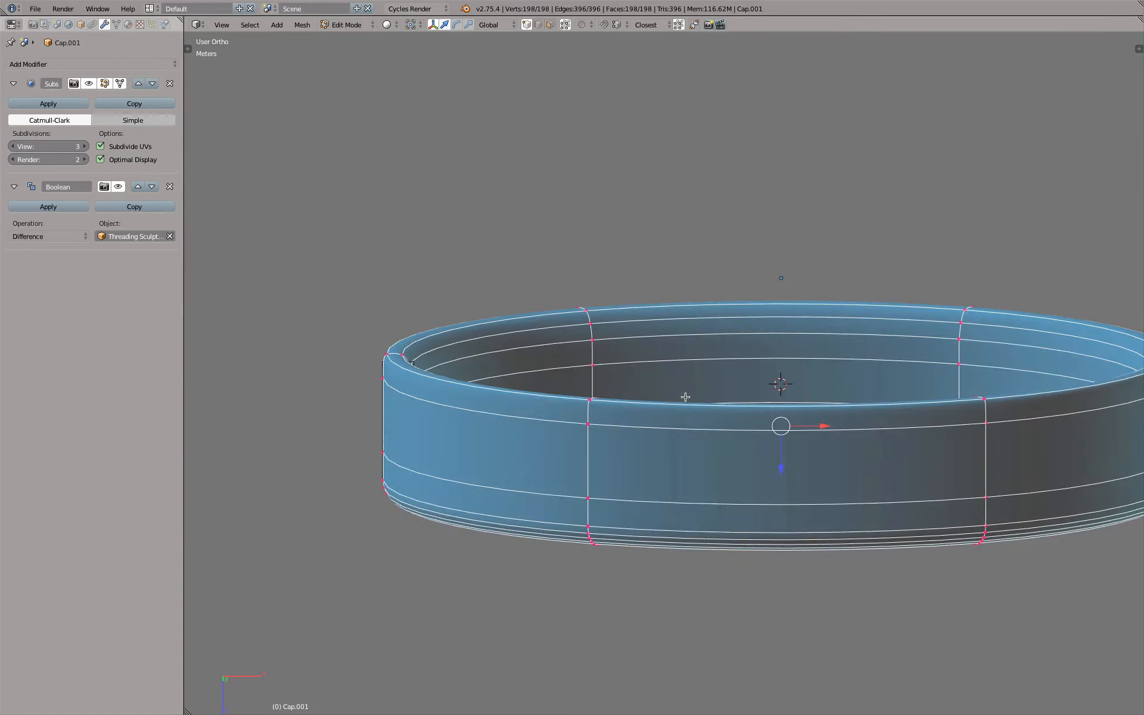
{"action": "key", "text": "ctrl+n"}
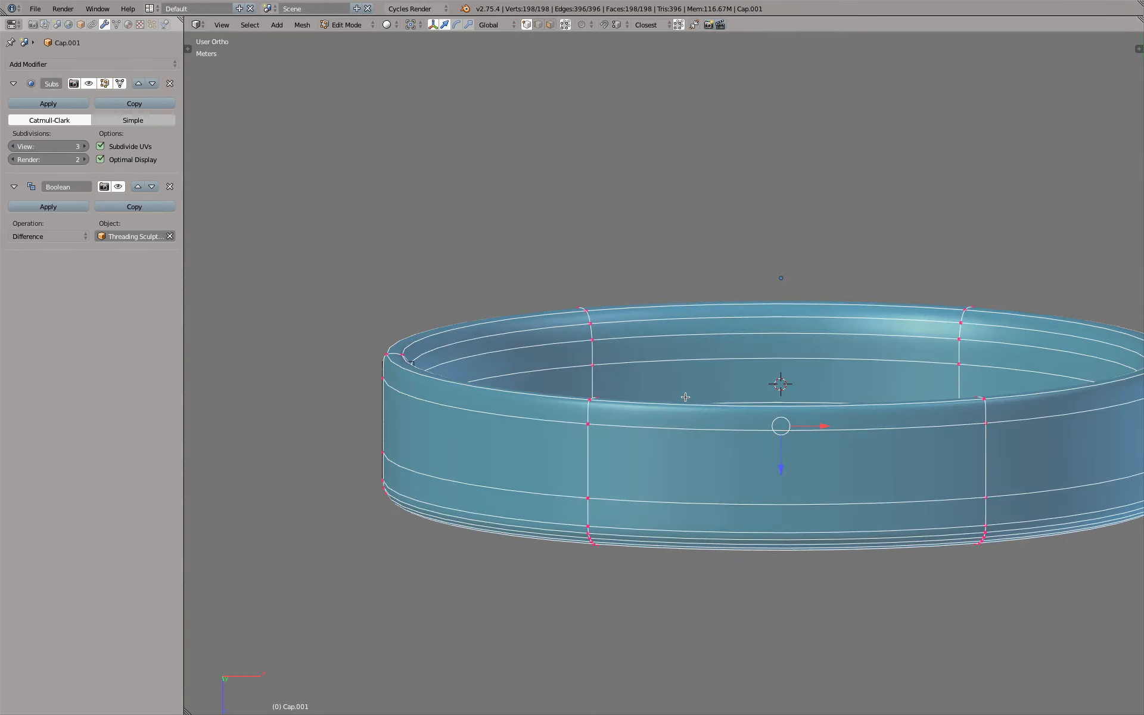
Inspect the inner cap's shading from above and look up the normals tools under Shading / UVs
{"action": "scroll", "coordinate": [679, 342], "scroll_direction": "down", "scroll_amount": 5}
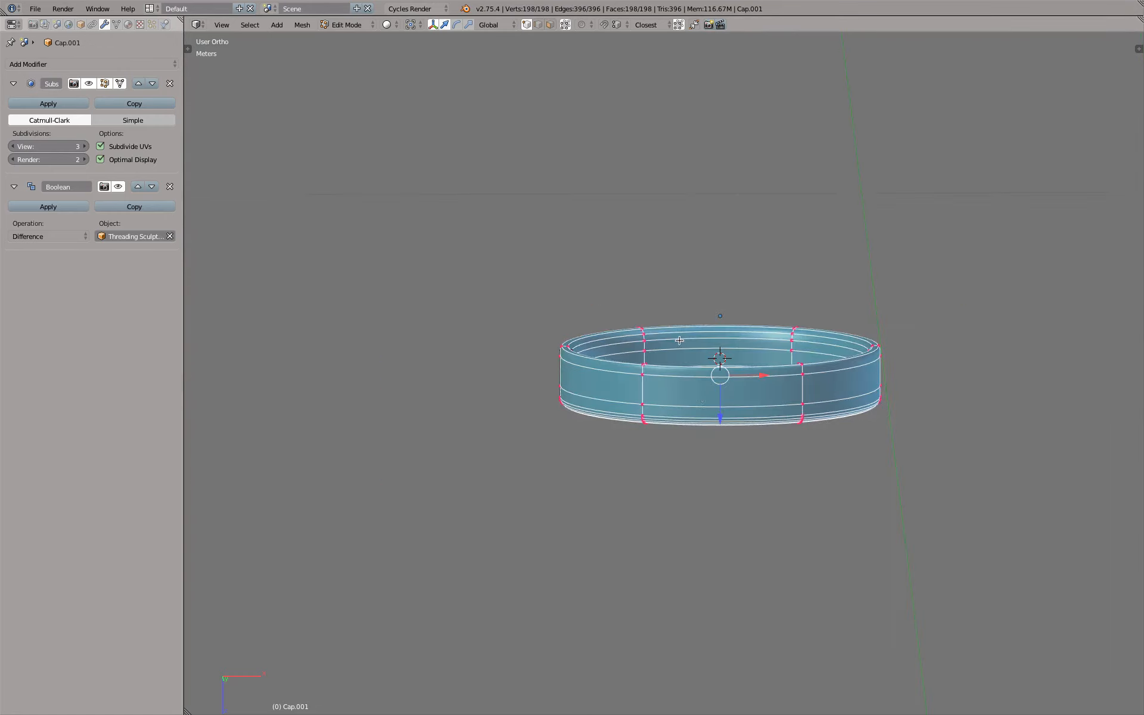
{"action": "middle_click_drag", "start_coordinate": [723, 465], "coordinate": [708, 263]}
{"action": "middle_click_drag", "start_coordinate": [659, 419], "coordinate": [654, 337]}
{"action": "scroll", "coordinate": [653, 336], "scroll_direction": "up", "scroll_amount": 4}
{"action": "scroll", "coordinate": [653, 336], "scroll_direction": "up", "scroll_amount": 2}
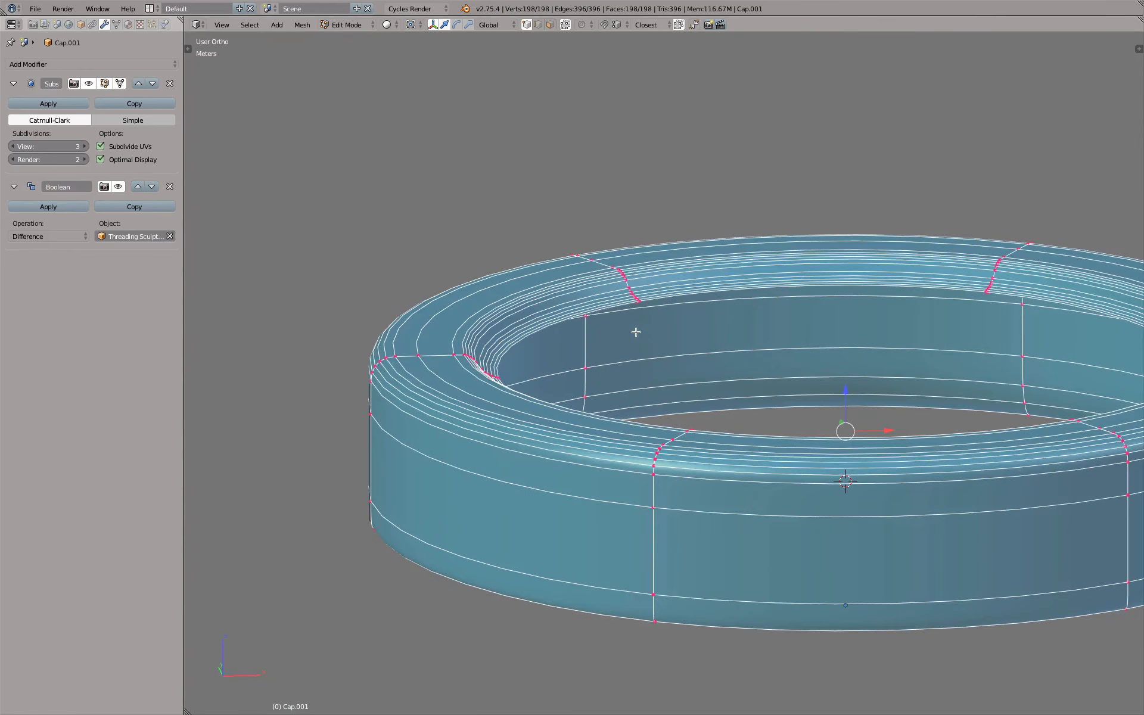
{"action": "key", "text": "t"}
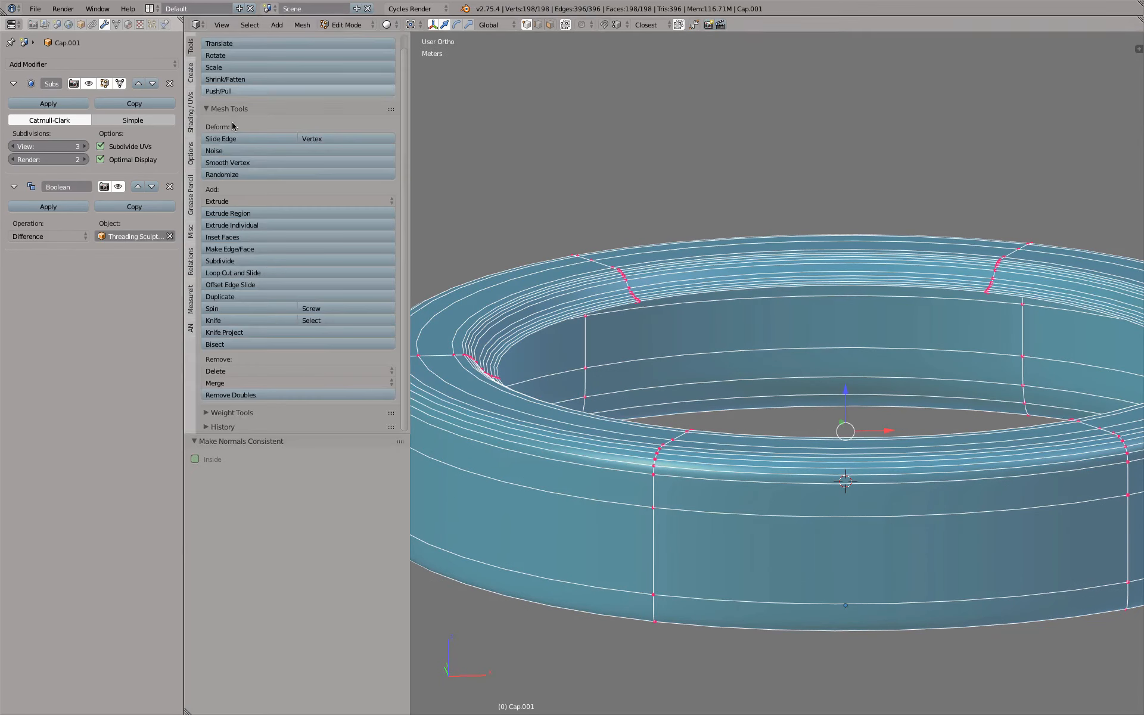
{"action": "left_click", "coordinate": [192, 112]}
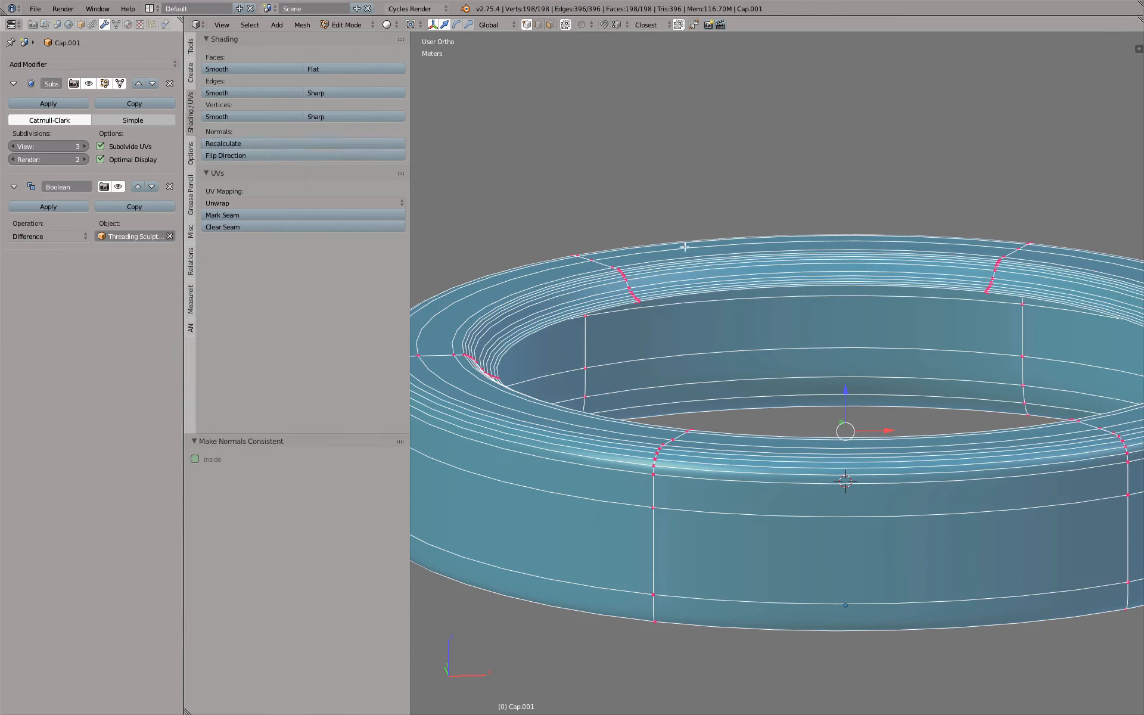
{"action": "key", "text": "t"}
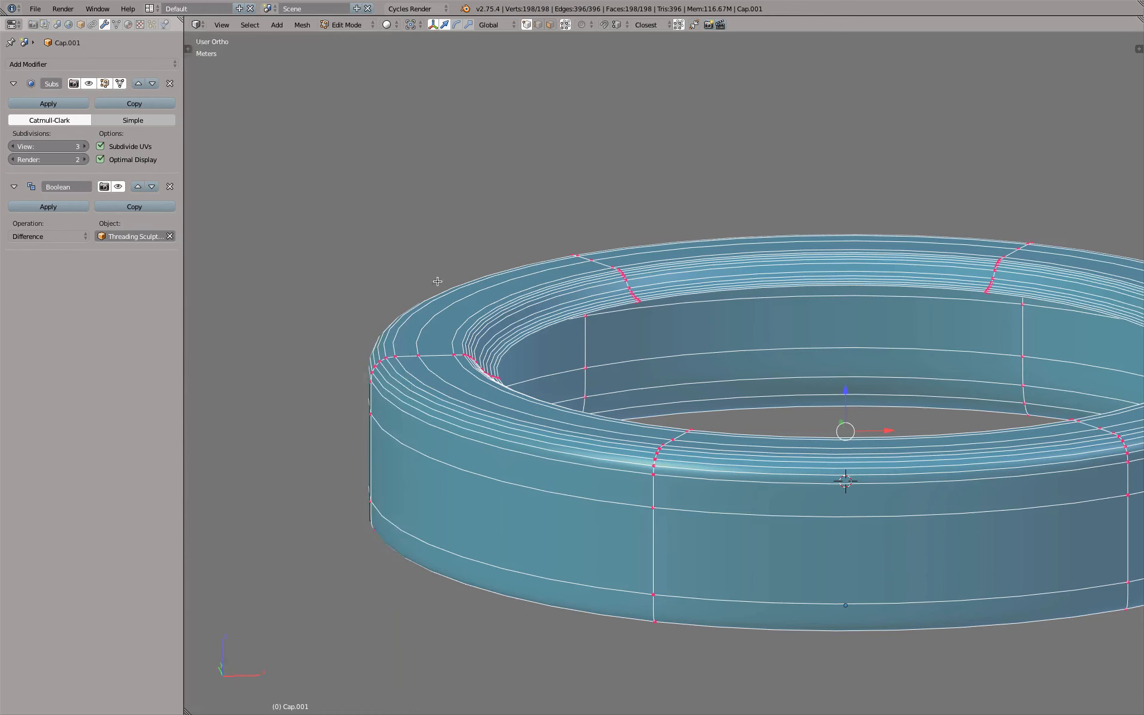
Look up the commands for recalculating and flipping the cap mesh's normals, and return to Object Mode
{"action": "left_click", "coordinate": [303, 25]}
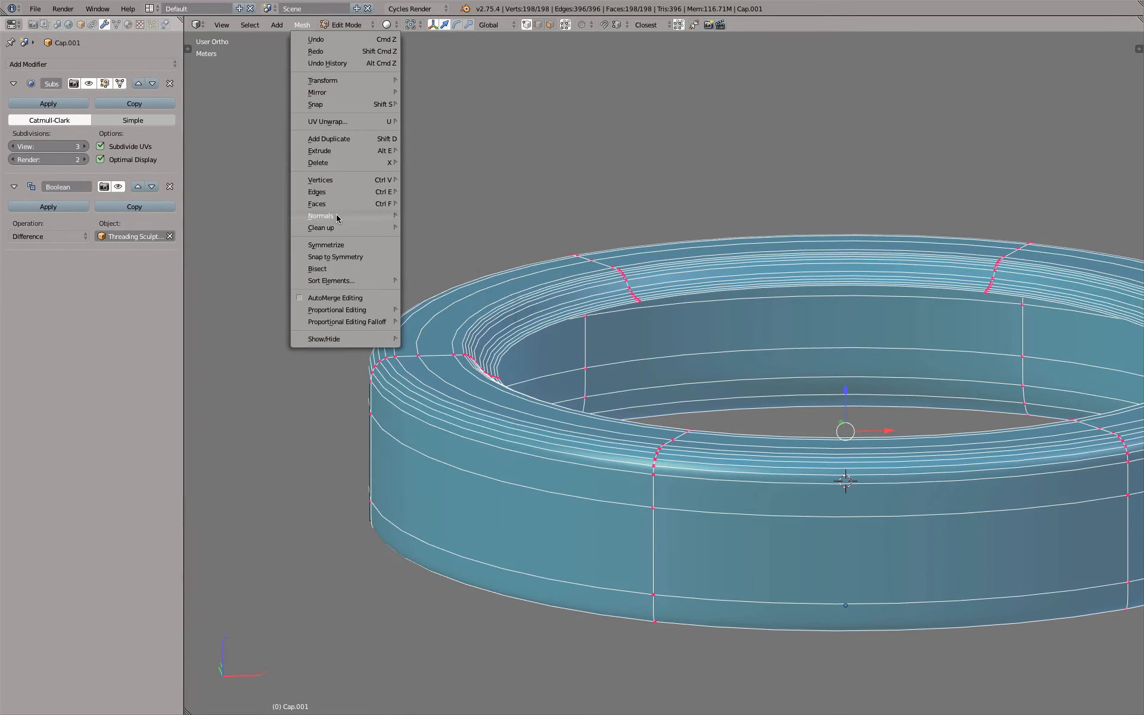
{"action": "mouse_move", "coordinate": [336, 218]}
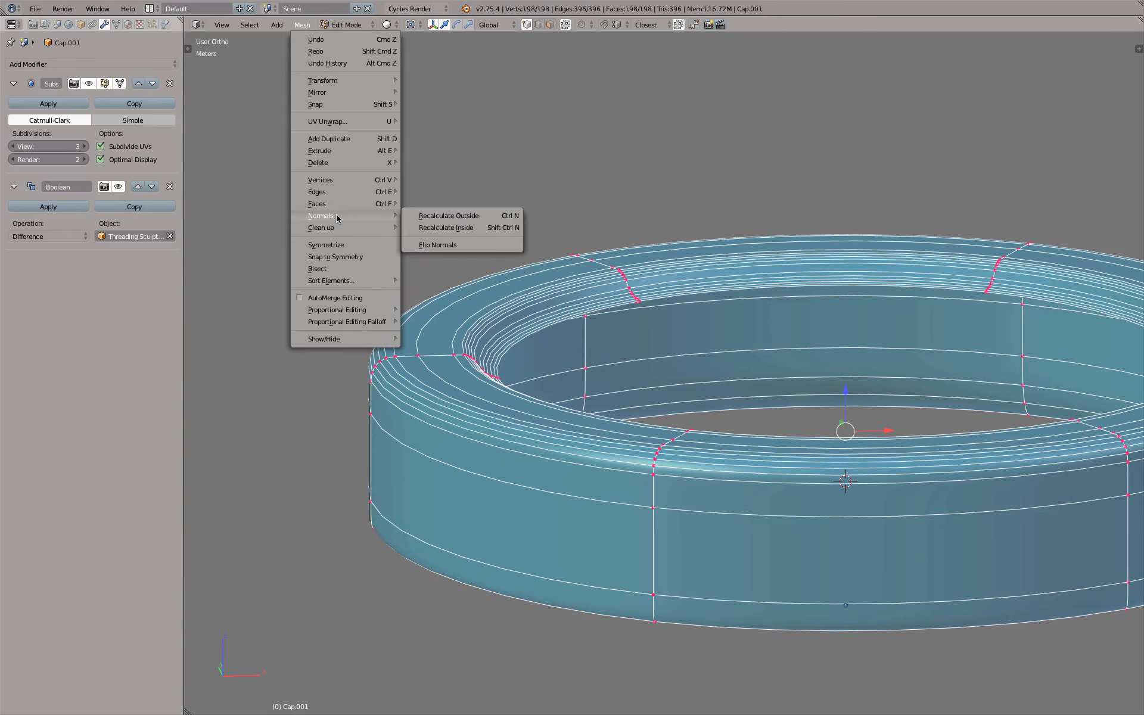
{"action": "scroll", "coordinate": [771, 383], "scroll_direction": "down", "scroll_amount": 3}
{"action": "scroll", "coordinate": [774, 384], "scroll_direction": "up", "scroll_amount": 2}
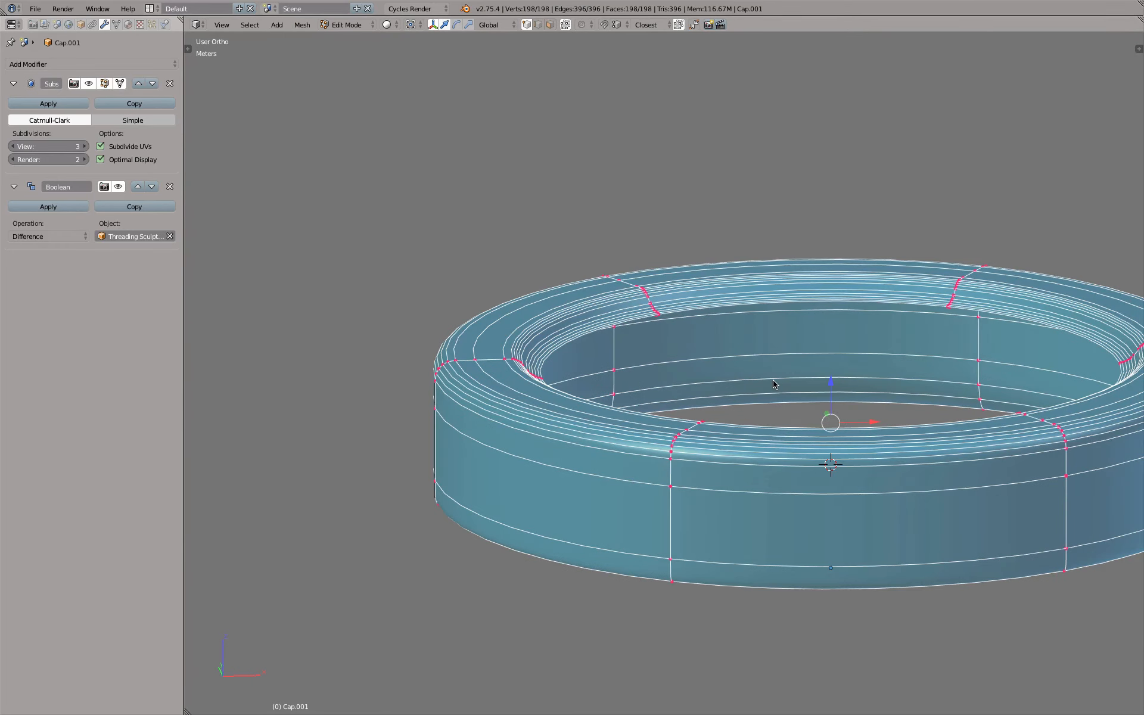
{"action": "key", "text": "Tab"}
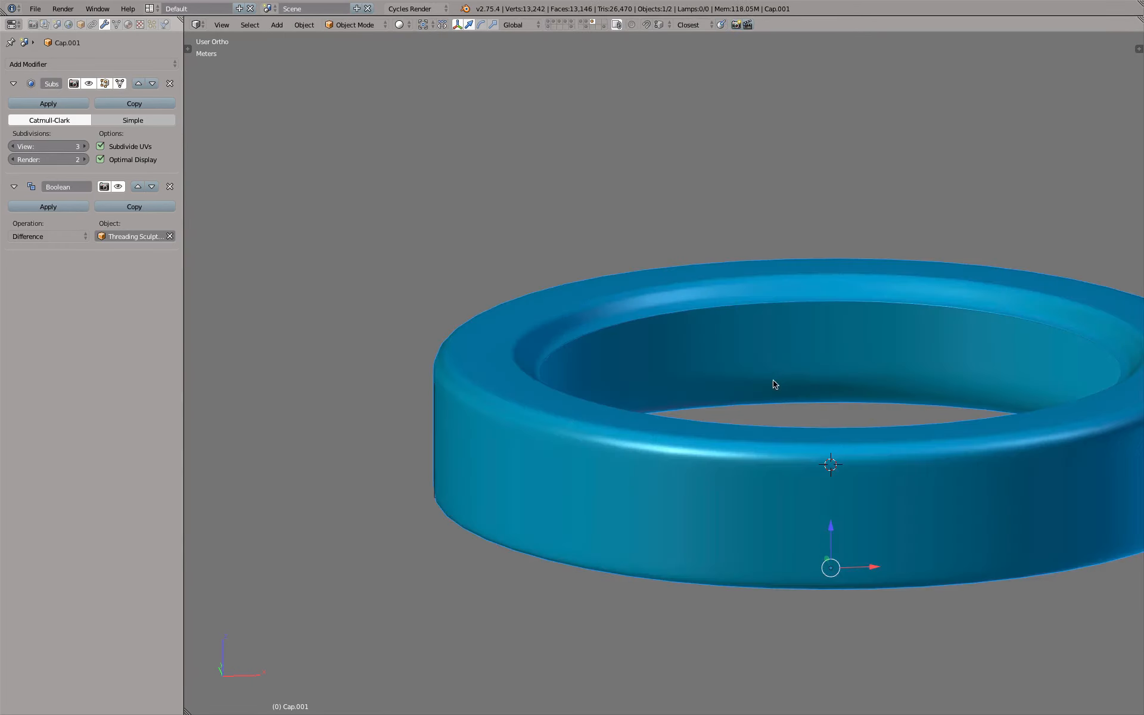
Examine the threading cut in the cap's inner wall from below and at close range
{"action": "scroll", "coordinate": [786, 387], "scroll_direction": "down", "scroll_amount": 2}
{"action": "middle_click_drag", "start_coordinate": [786, 387], "coordinate": [557, 422]}
{"action": "scroll", "coordinate": [533, 481], "scroll_direction": "up", "scroll_amount": 3}
{"action": "middle_click_drag", "start_coordinate": [532, 478], "coordinate": [724, 407], "text": "shift"}
{"action": "scroll", "coordinate": [757, 454], "scroll_direction": "up", "scroll_amount": 2}
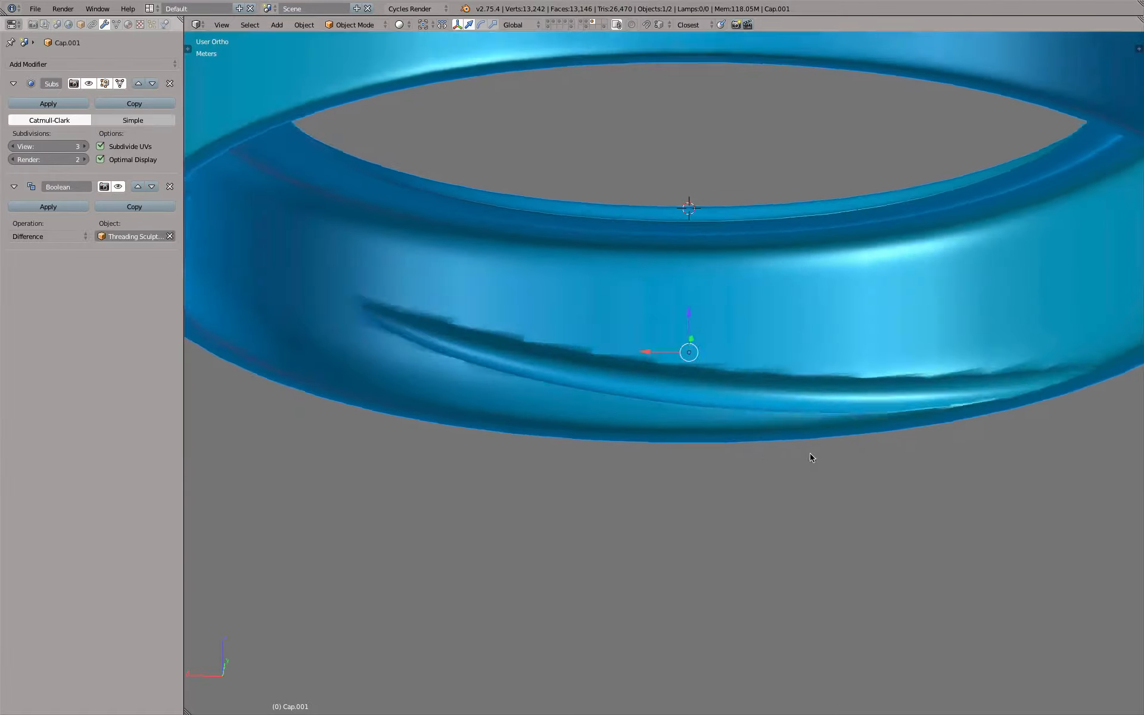
{"action": "middle_click_drag", "start_coordinate": [809, 452], "coordinate": [877, 344]}
{"action": "scroll", "coordinate": [830, 462], "scroll_direction": "down", "scroll_amount": 4}
{"action": "middle_click_drag", "start_coordinate": [804, 513], "coordinate": [733, 314], "text": "shift"}
{"action": "scroll", "coordinate": [717, 299], "scroll_direction": "up", "scroll_amount": 4}
{"action": "scroll", "coordinate": [710, 346], "scroll_direction": "down", "scroll_amount": 3}
In Edit Mode, turn off the Subdivision Surface's edit-cage display and scale the edge loop at the cap's open rim slightly outward
{"action": "key", "text": "Tab"}
{"action": "scroll", "coordinate": [701, 314], "scroll_direction": "up", "scroll_amount": 3}
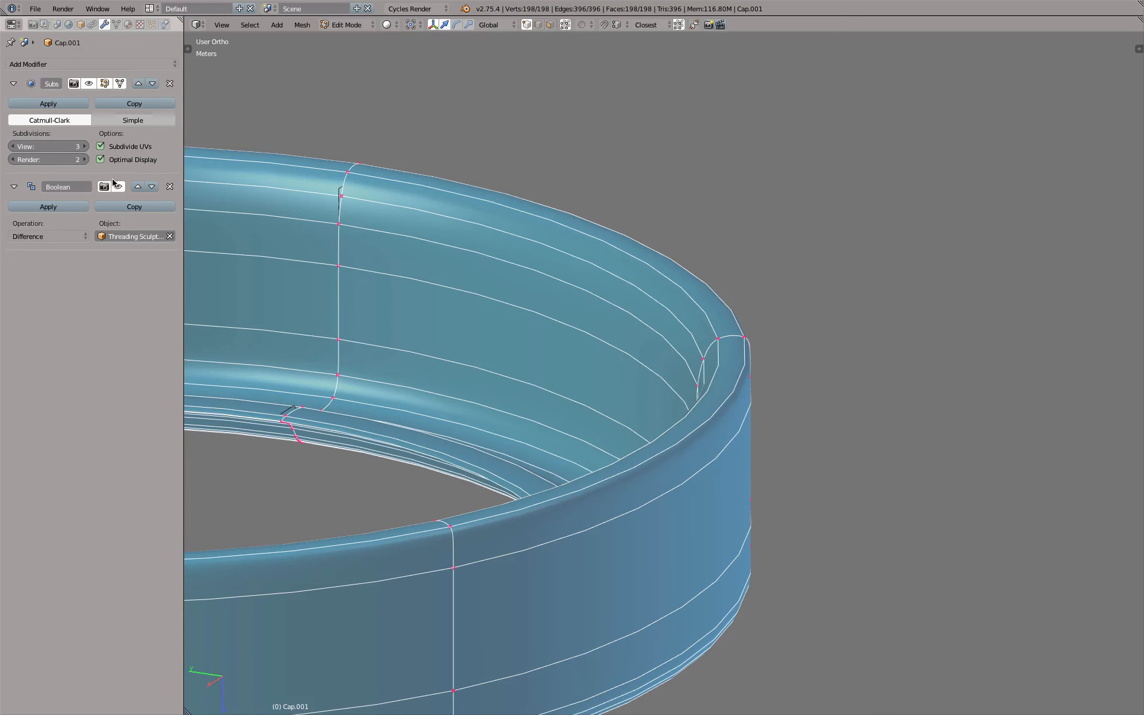
{"action": "left_click", "coordinate": [119, 83]}
{"action": "middle_click_drag", "start_coordinate": [781, 376], "coordinate": [819, 366]}
{"action": "right_click", "coordinate": [810, 352], "text": "alt"}
{"action": "key", "text": "g"}
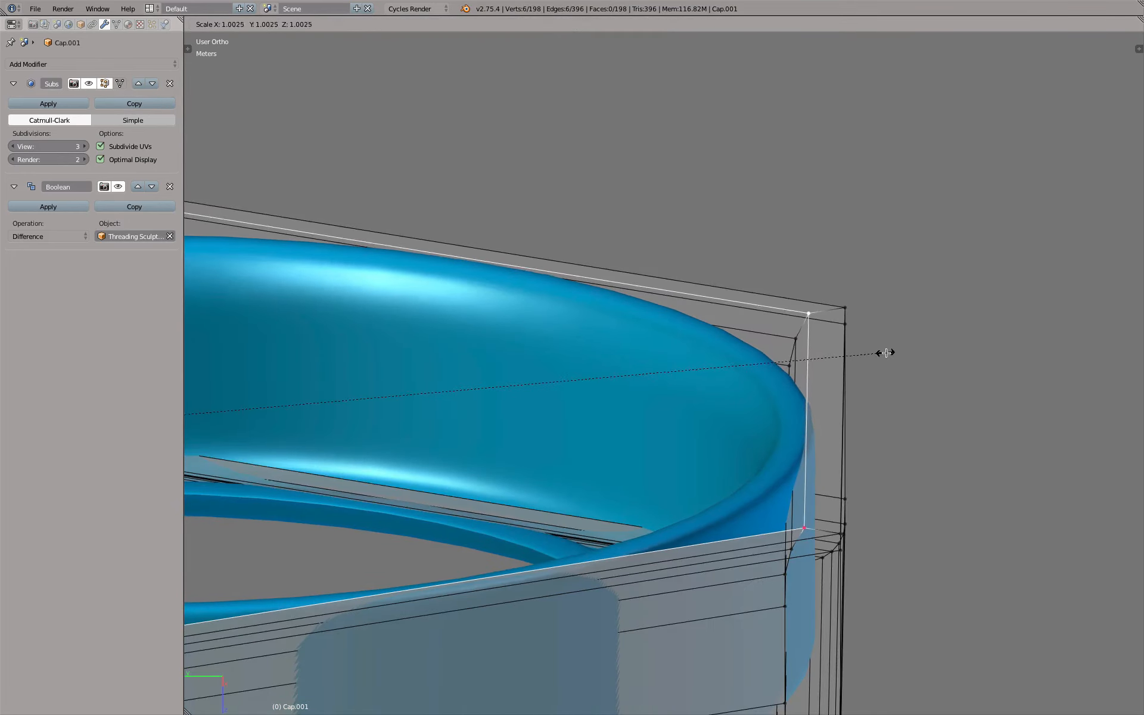
{"action": "left_click", "coordinate": [899, 352]}
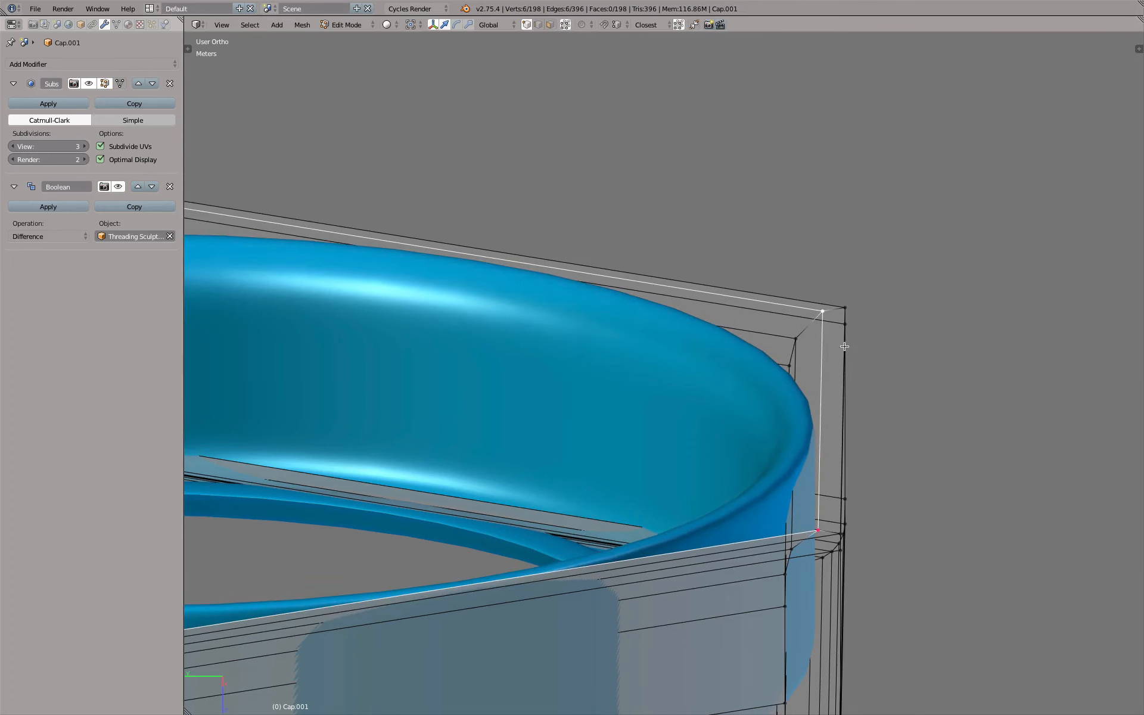
Edge-slide the neighbouring loop inside the open rim by about -0.13 and return to Object Mode
{"action": "right_click", "coordinate": [796, 360], "text": "alt"}
{"action": "key", "text": "g"}
{"action": "key", "text": "g"}
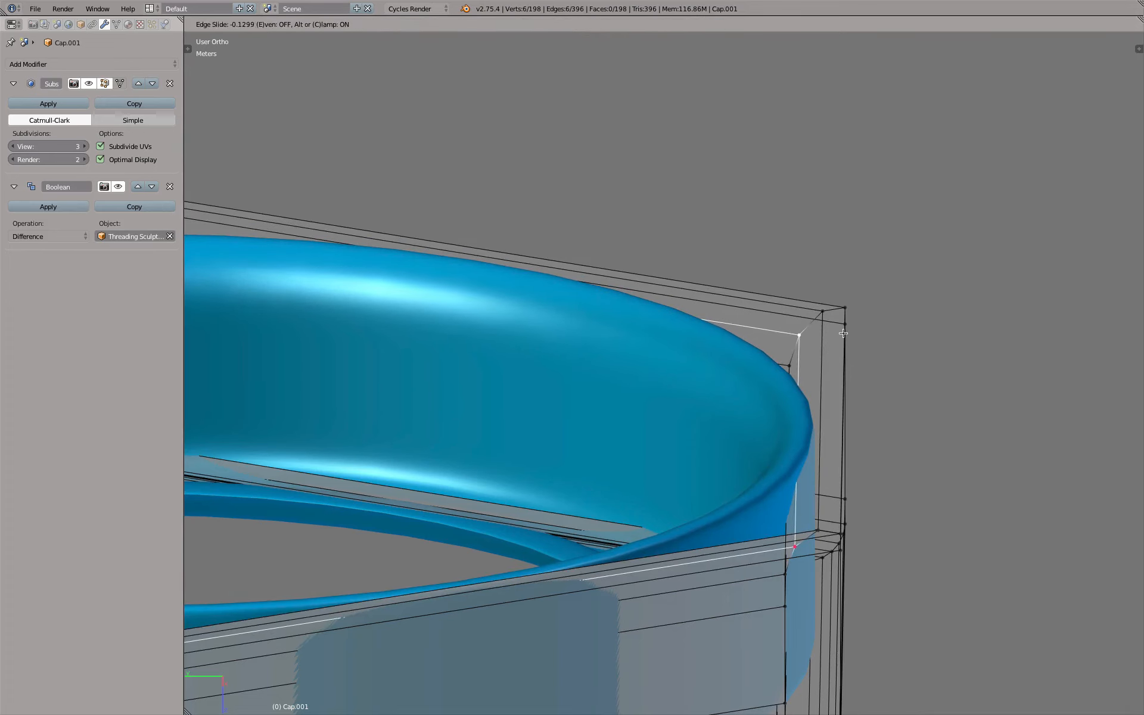
{"action": "left_click", "coordinate": [843, 337]}
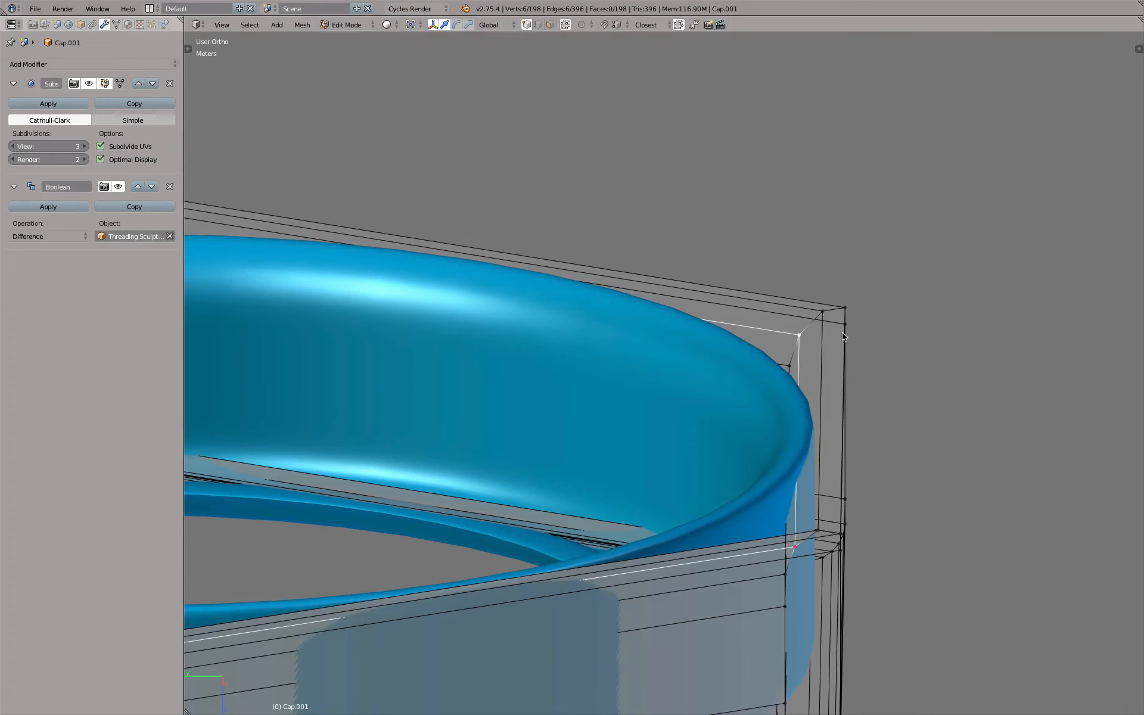
{"action": "key", "text": "Tab"}
{"action": "mouse_move", "coordinate": [842, 331]}
{"action": "middle_mouse_down"}
{"action": "mouse_move", "coordinate": [820, 322]}
{"action": "mouse_move", "coordinate": [795, 368]}
{"action": "mouse_move", "coordinate": [845, 313]}
{"action": "mouse_move", "coordinate": [1003, 328]}
{"action": "mouse_move", "coordinate": [825, 300]}
{"action": "mouse_move", "coordinate": [852, 320]}
{"action": "mouse_move", "coordinate": [828, 318]}
{"action": "middle_mouse_up"}
Enable Auto Smooth on the inner cap's mesh with an angle of 30°
{"action": "left_click", "coordinate": [116, 25]}
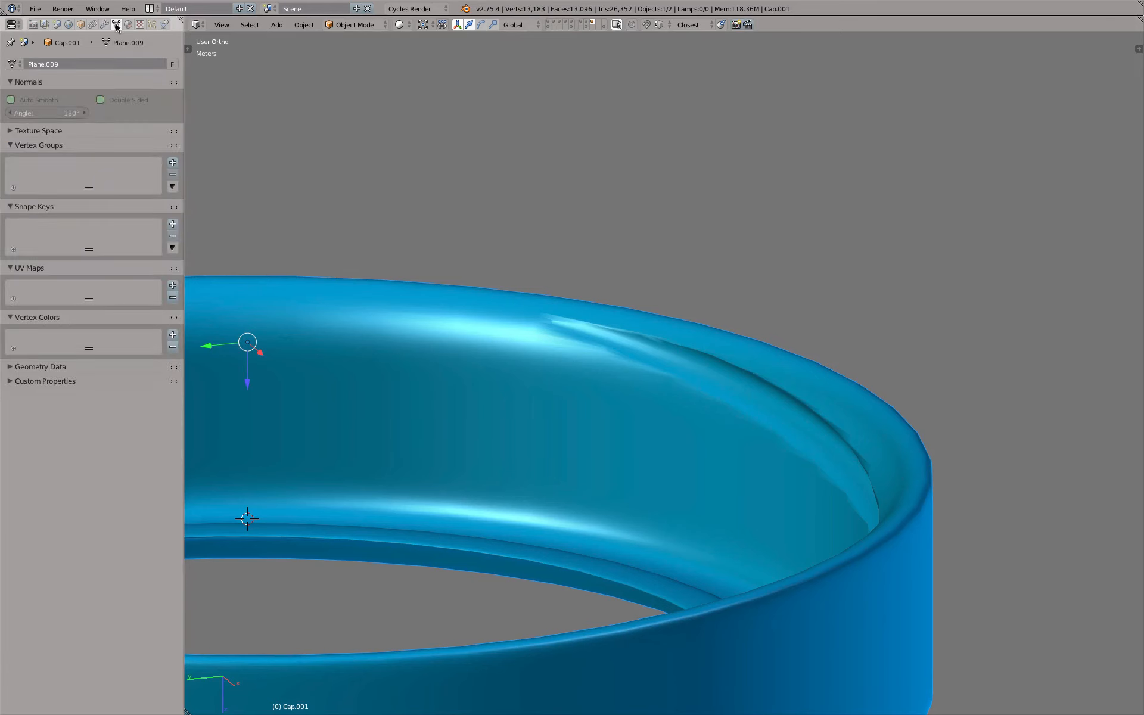
{"action": "left_click", "coordinate": [104, 25]}
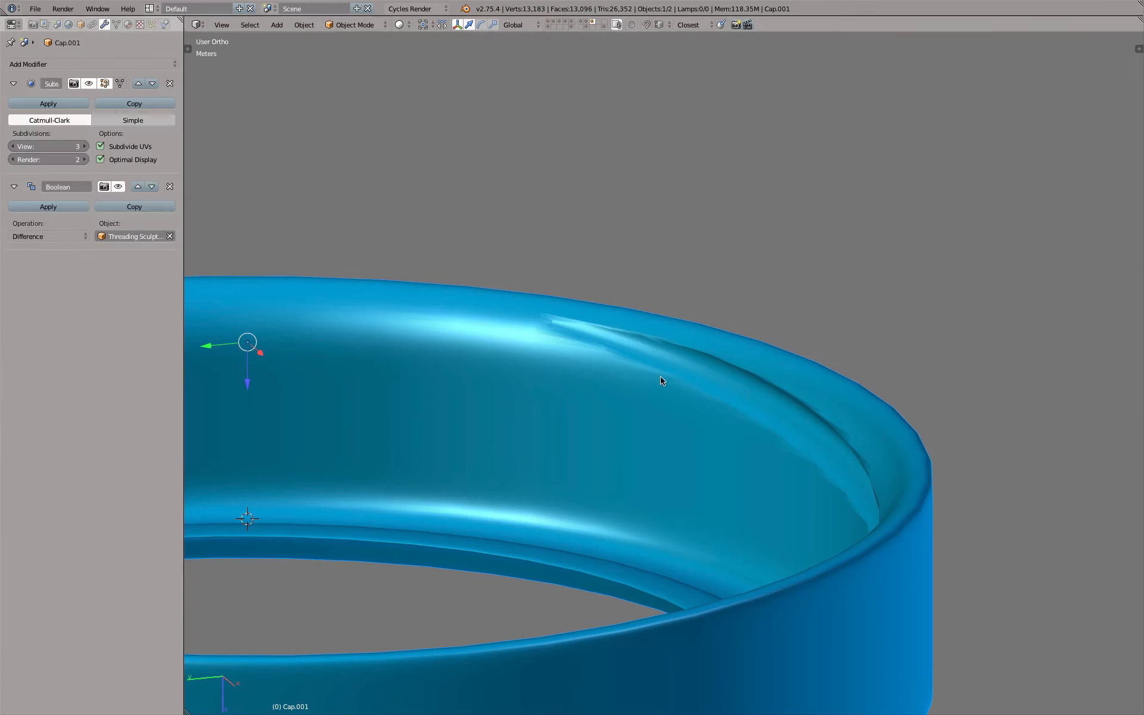
{"action": "left_click", "coordinate": [117, 25]}
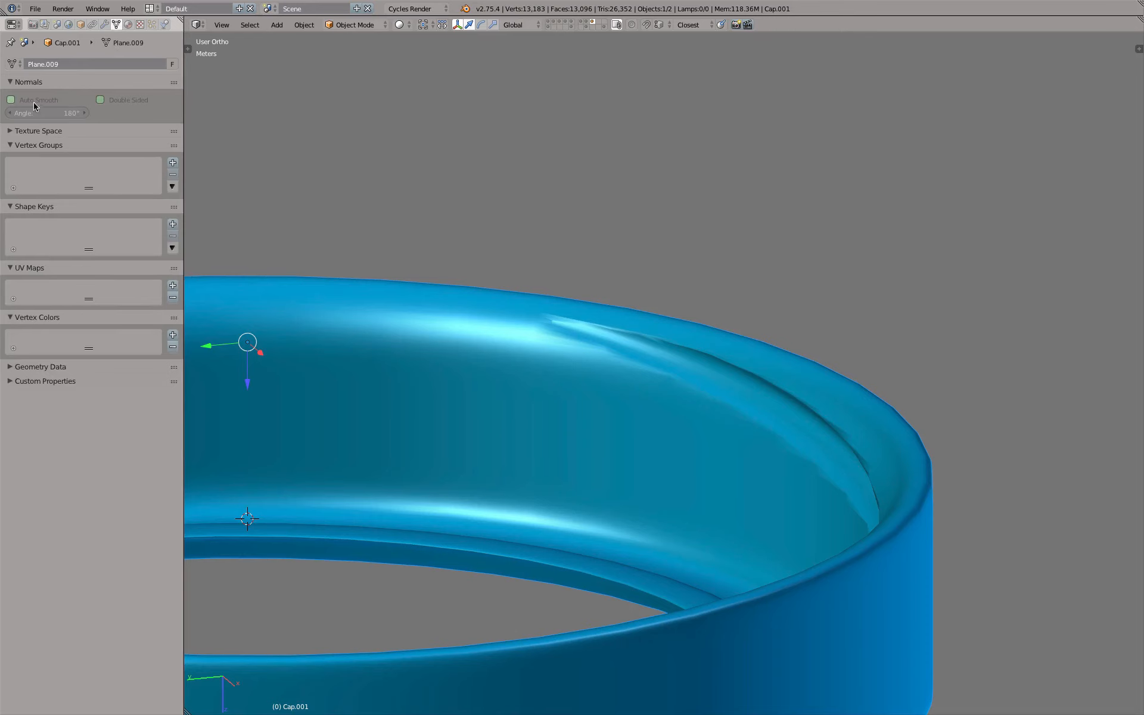
{"action": "left_click", "coordinate": [34, 100]}
{"action": "left_click", "coordinate": [67, 114]}
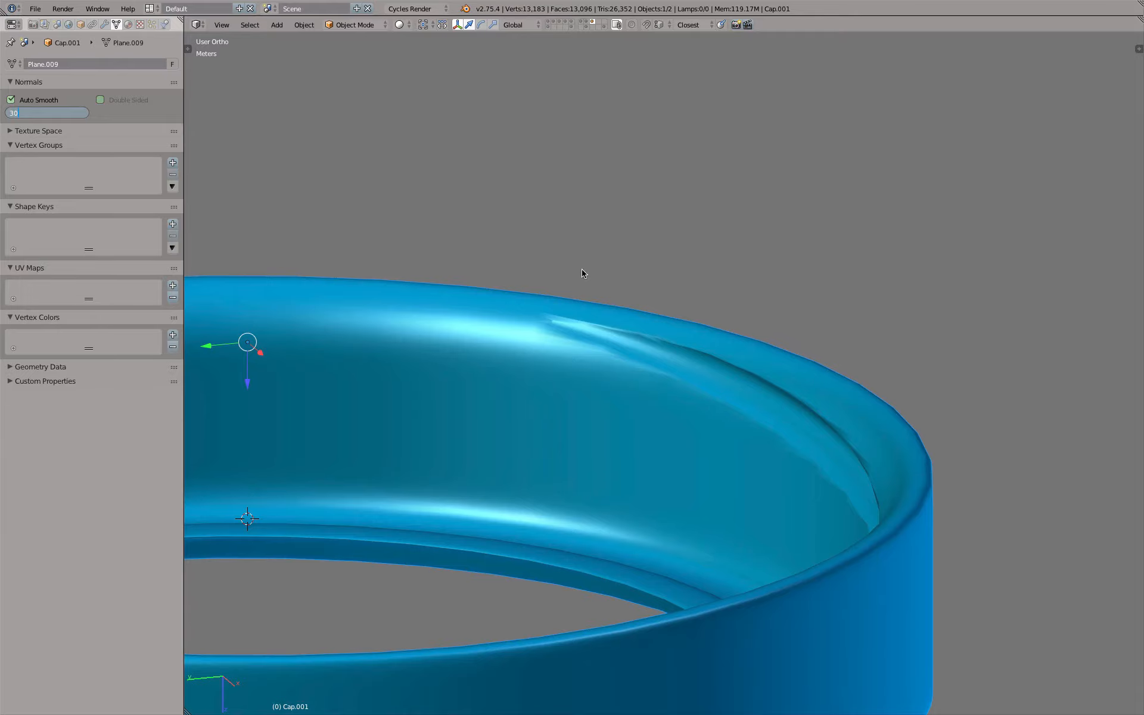
{"action": "key", "text": "Return"}
{"action": "scroll", "coordinate": [582, 268], "scroll_direction": "down", "scroll_amount": 4}
{"action": "middle_click_drag", "start_coordinate": [582, 268], "coordinate": [556, 394]}
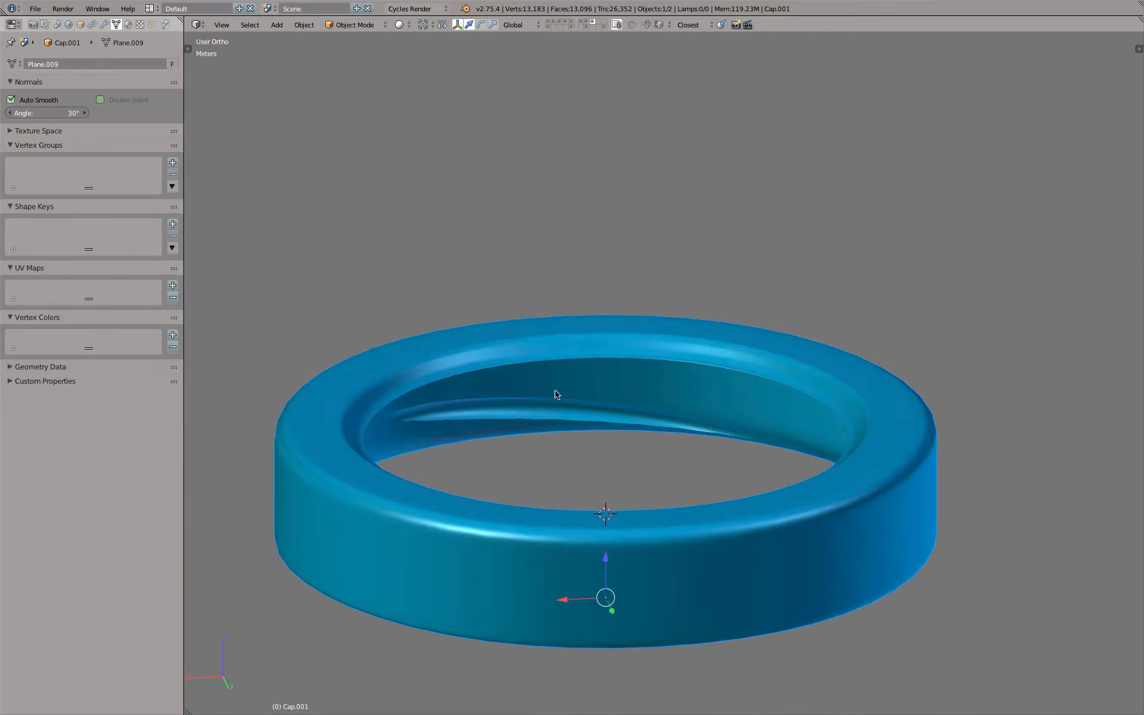
Display the neighbouring ring-shaped part together with the inner cap and view both from below
{"action": "left_click", "coordinate": [573, 23], "text": "shift"}
{"action": "scroll", "coordinate": [608, 150], "scroll_direction": "down", "scroll_amount": 2}
{"action": "middle_click_drag", "start_coordinate": [608, 151], "coordinate": [511, 131]}
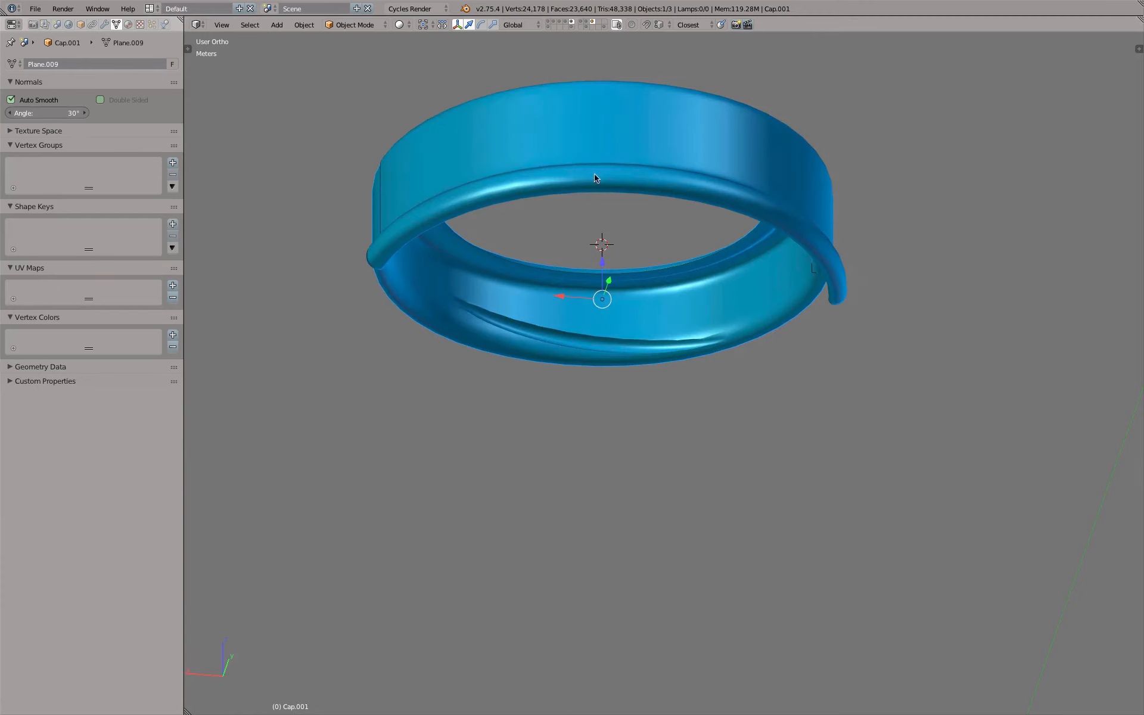
Display only the threading pieces and enable the viewport visibility of all three Boolean modifiers on Threading Sculpted
{"action": "left_click", "coordinate": [587, 24]}
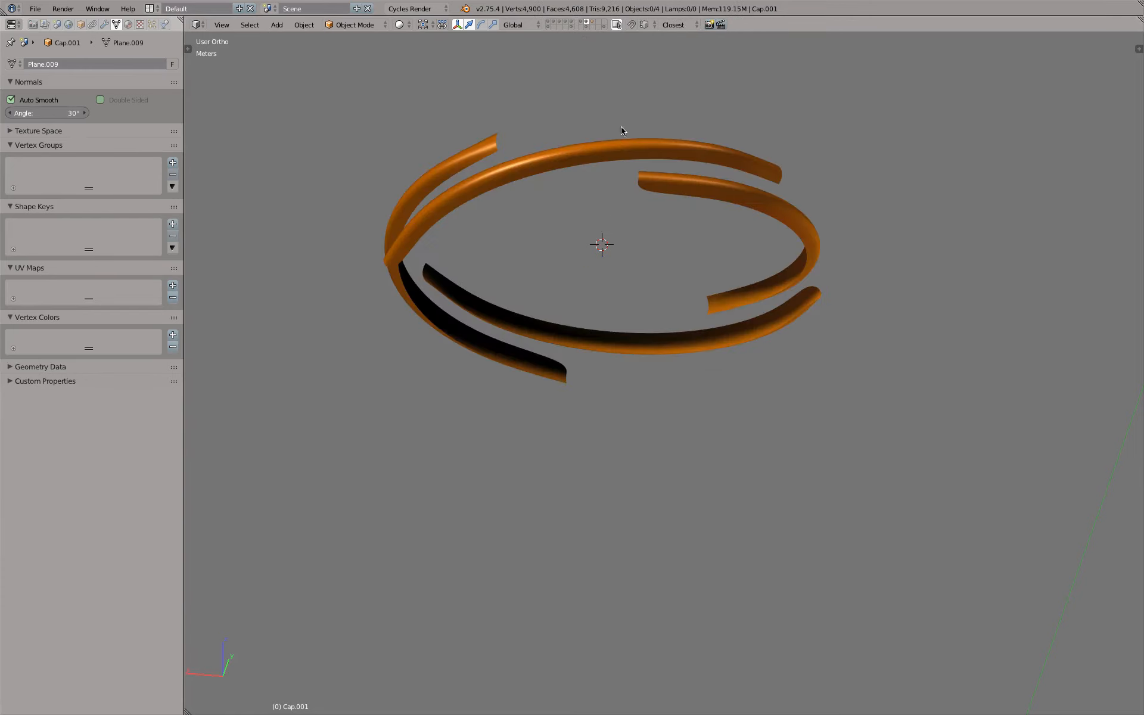
{"action": "right_click", "coordinate": [648, 154]}
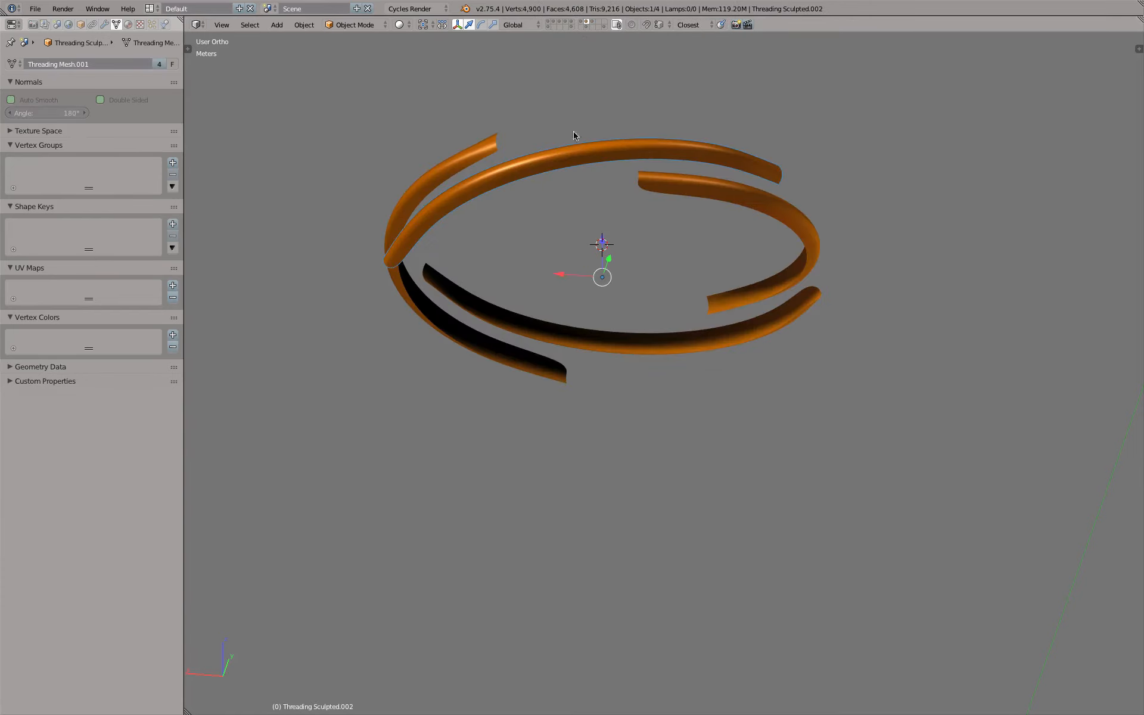
{"action": "left_click", "coordinate": [105, 24]}
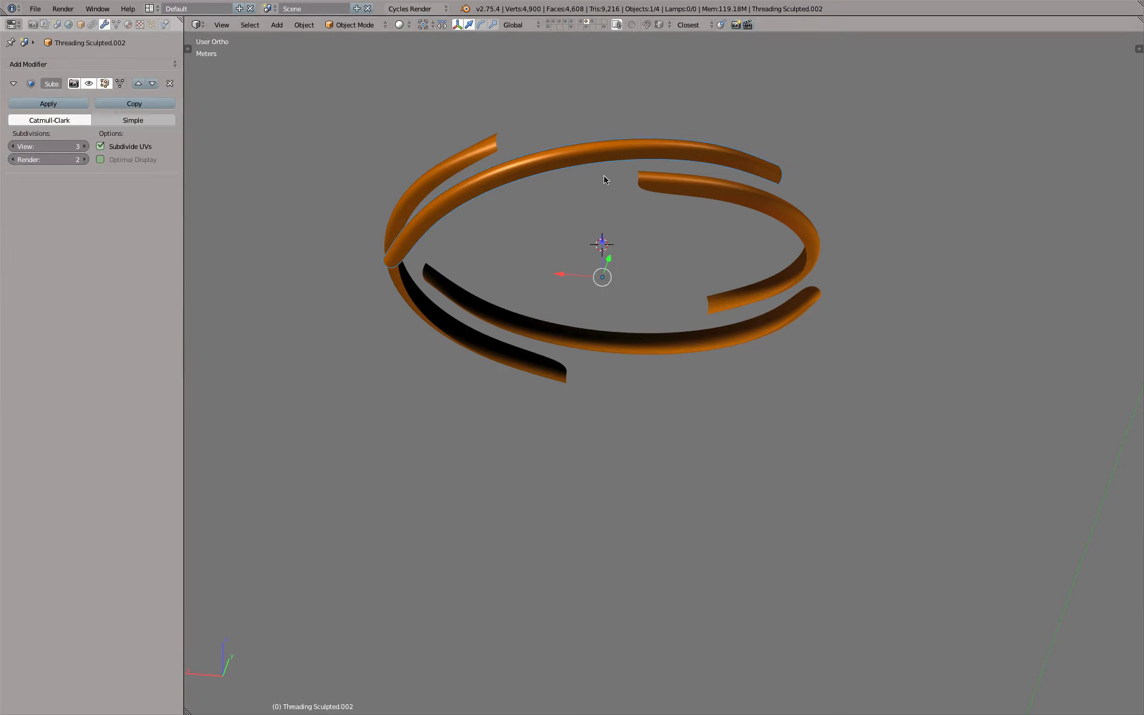
{"action": "right_click", "coordinate": [571, 160]}
{"action": "right_click", "coordinate": [521, 327]}
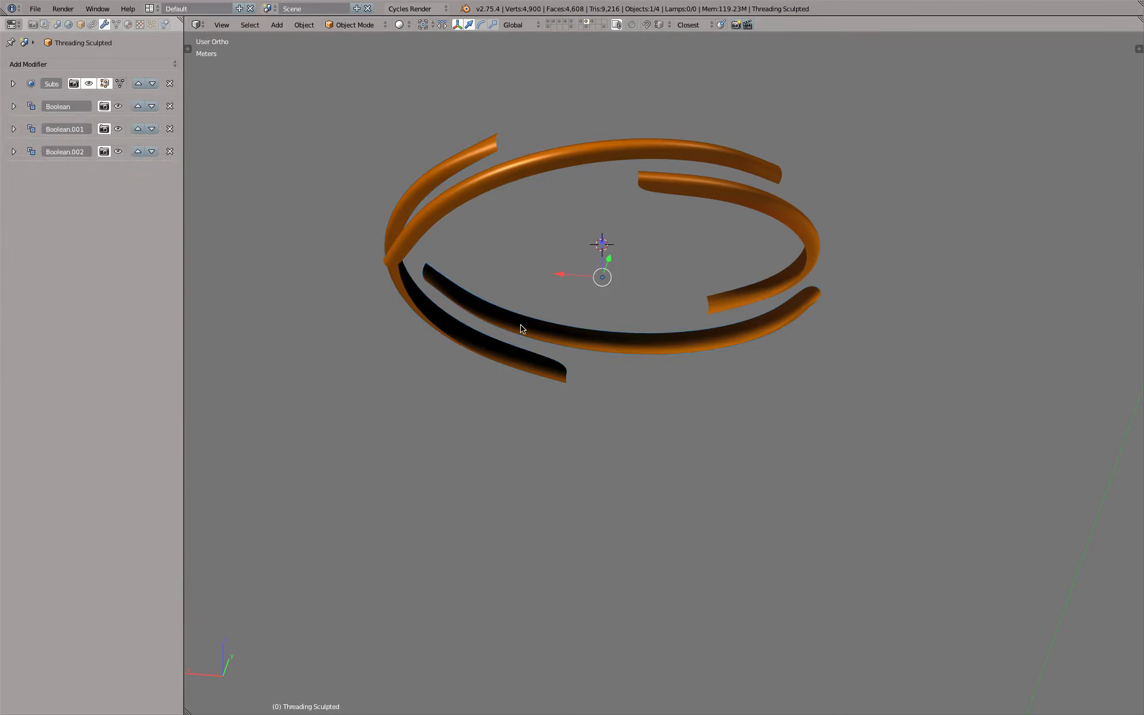
{"action": "left_click", "coordinate": [118, 106]}
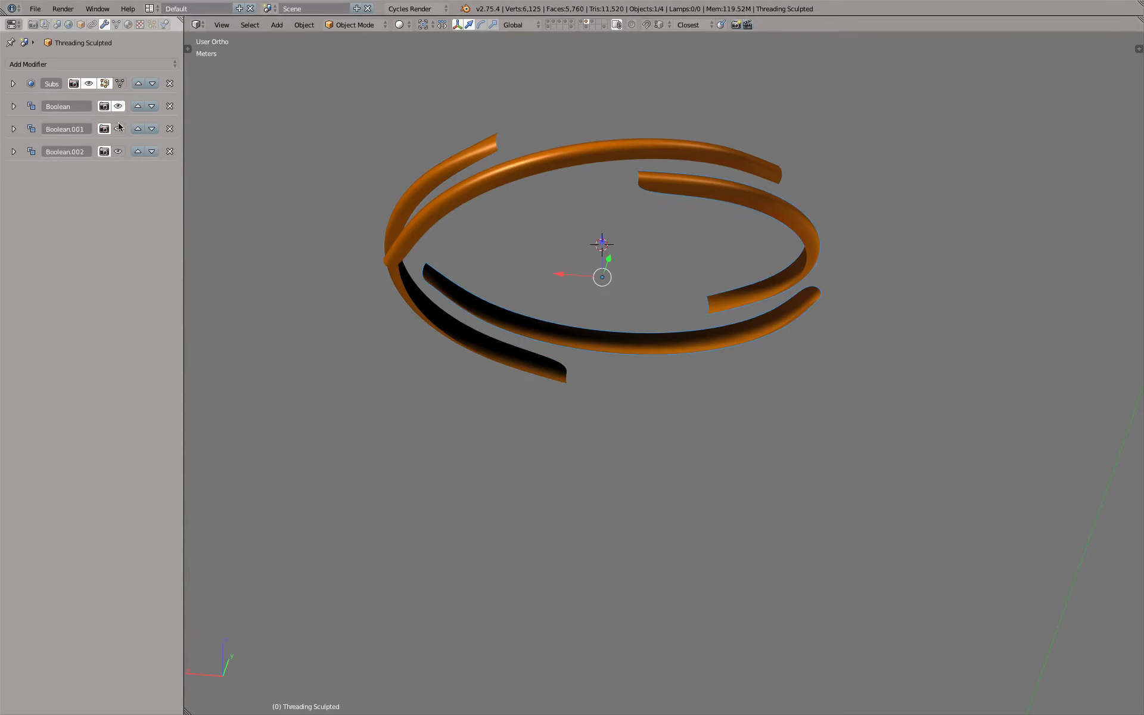
{"action": "left_click", "coordinate": [118, 129]}
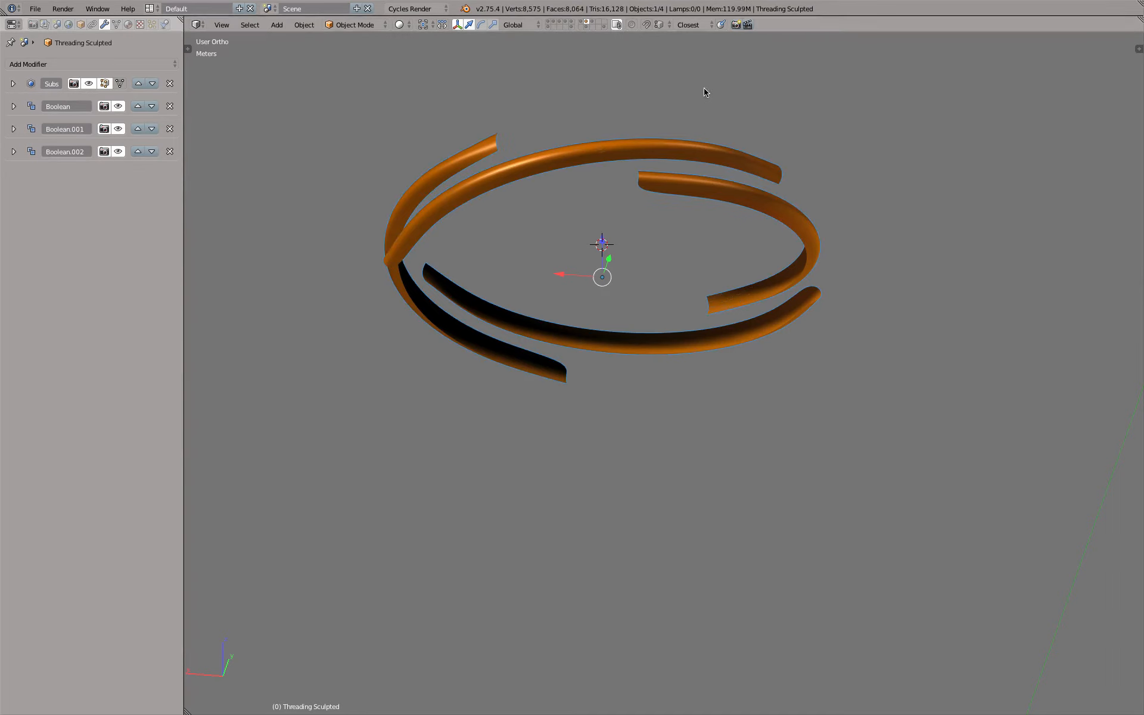
Display only the inner cap and refresh its Boolean result by entering and leaving Edit Mode
{"action": "left_click", "coordinate": [593, 25]}
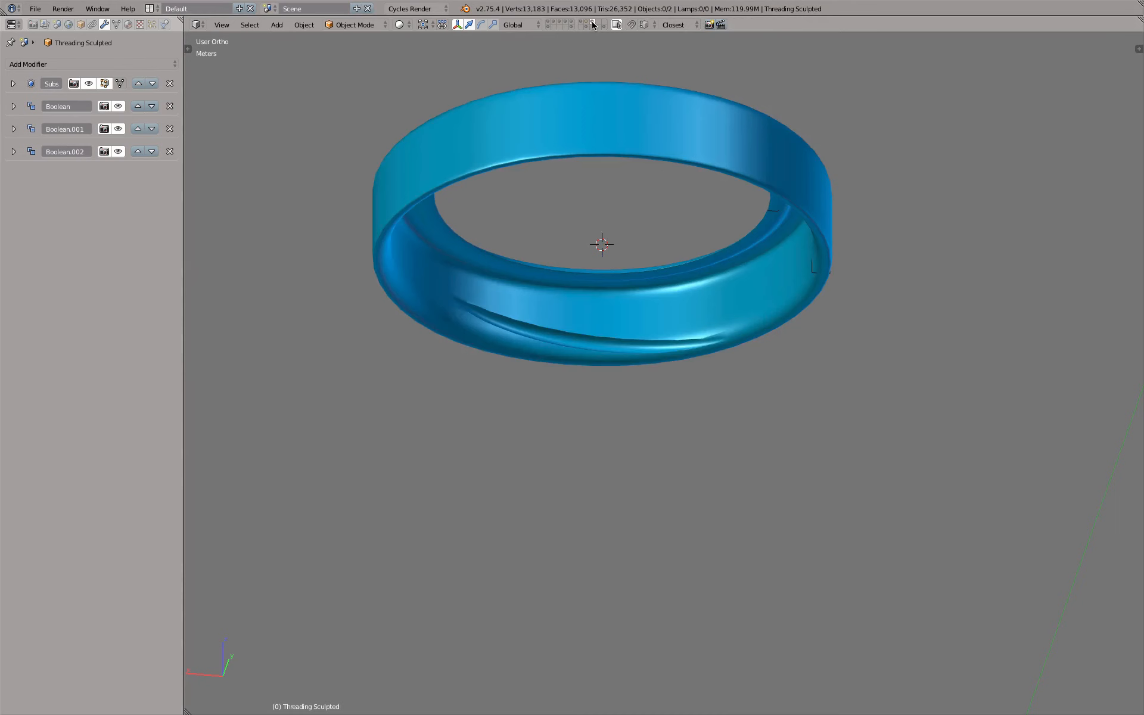
{"action": "right_click", "coordinate": [649, 115]}
{"action": "key", "text": "Tab"}
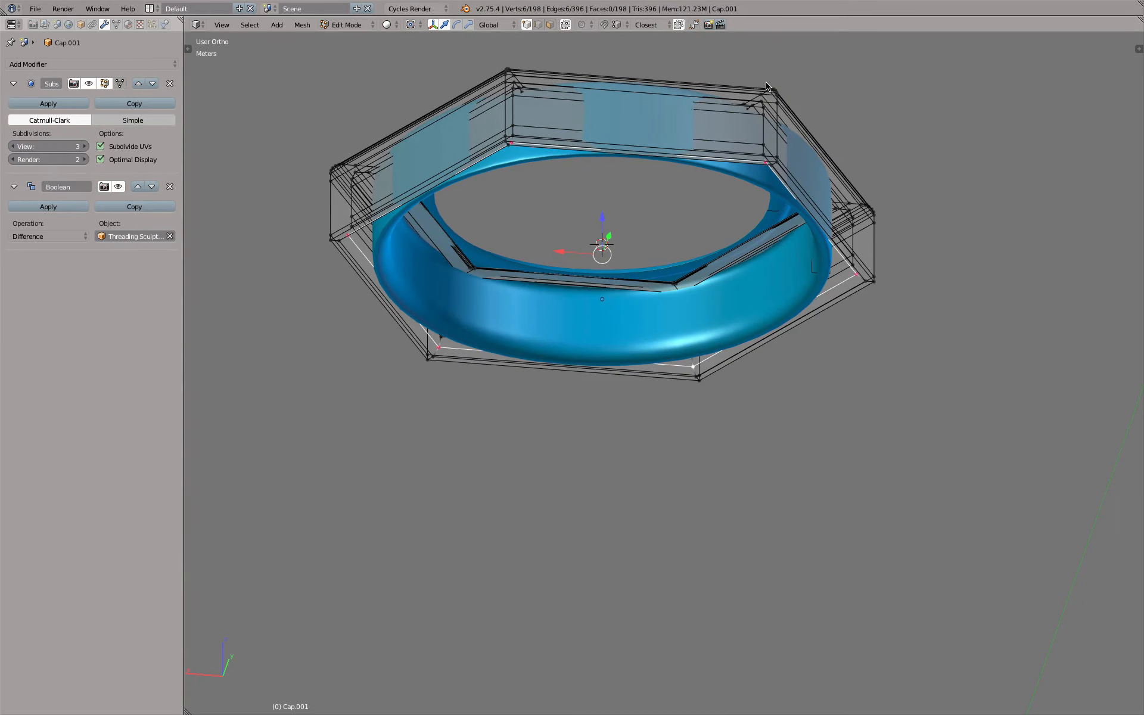
{"action": "key", "text": "Tab"}
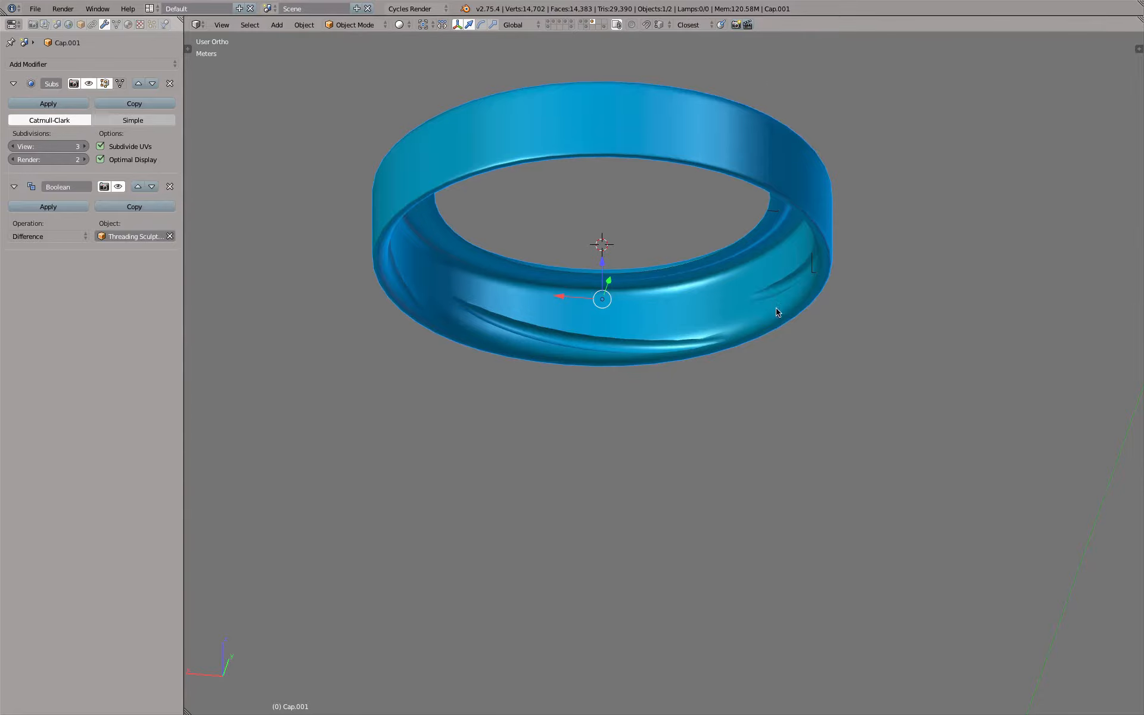
Inspect the threading cuts around the inner cap from below, the side, the front and above
{"action": "middle_click_drag", "start_coordinate": [779, 311], "coordinate": [676, 367]}
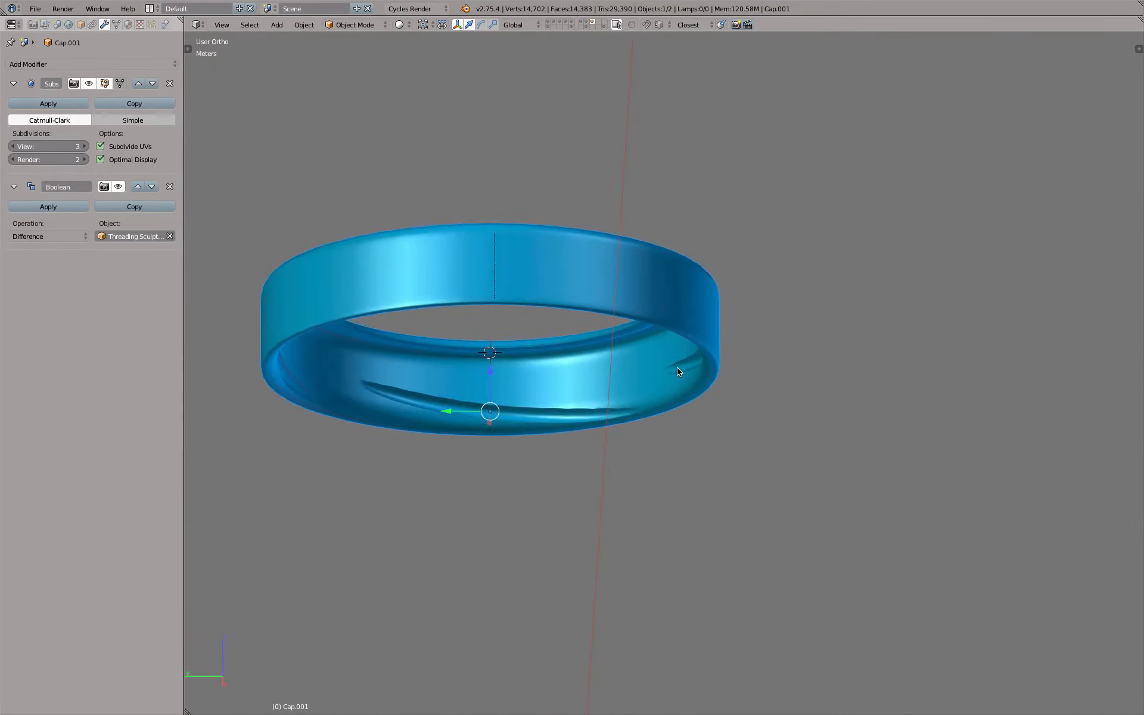
{"action": "scroll", "coordinate": [677, 367], "scroll_direction": "down", "scroll_amount": 3}
{"action": "key", "text": "KP_3"}
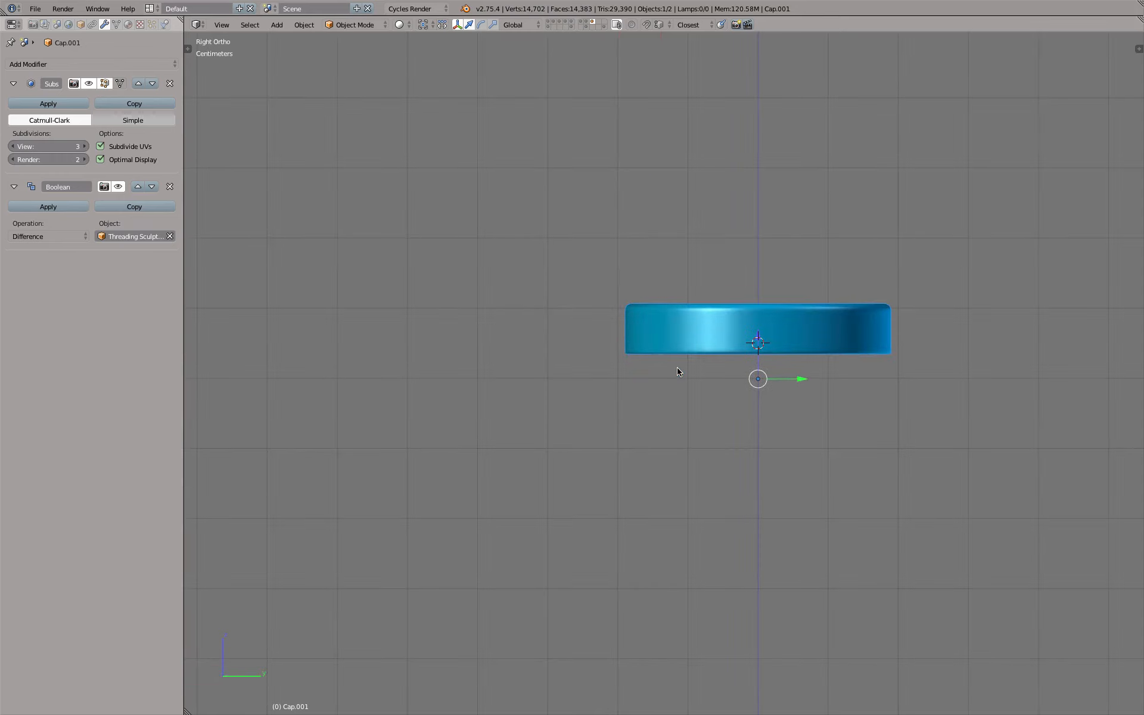
{"action": "key", "text": "KP_1"}
{"action": "key", "text": "KP_8"}
{"action": "key", "text": "KP_8"}
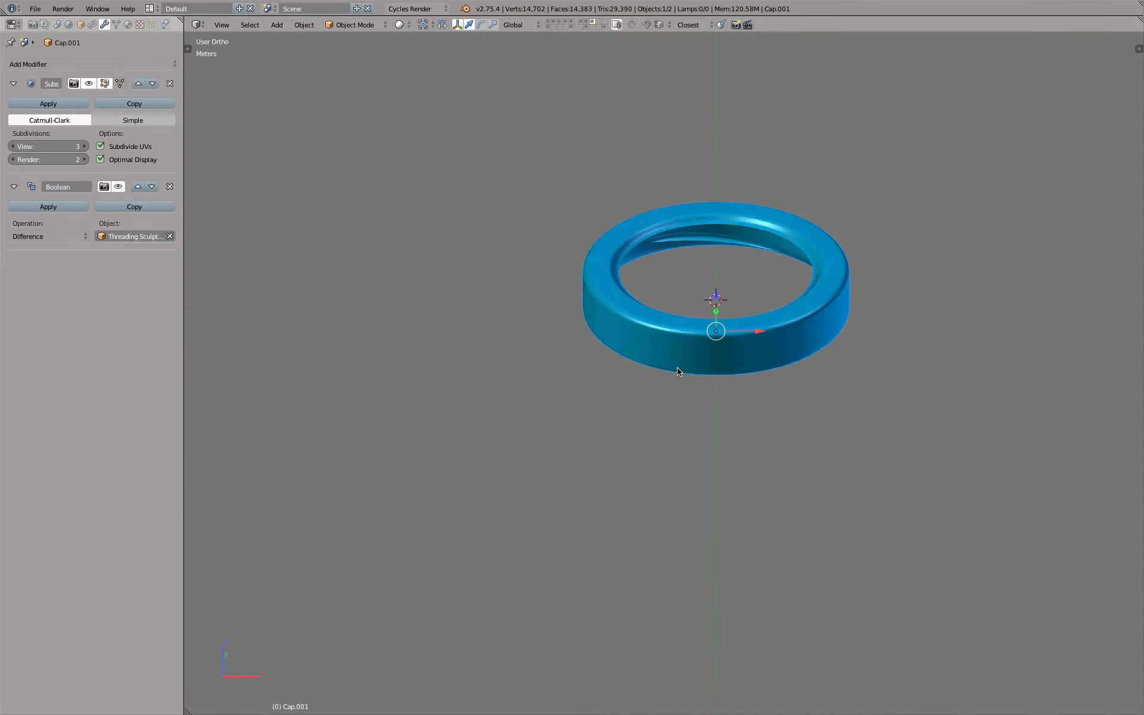
{"action": "key", "text": "KP_2"}
{"action": "scroll", "coordinate": [741, 258], "scroll_direction": "up", "scroll_amount": 3}
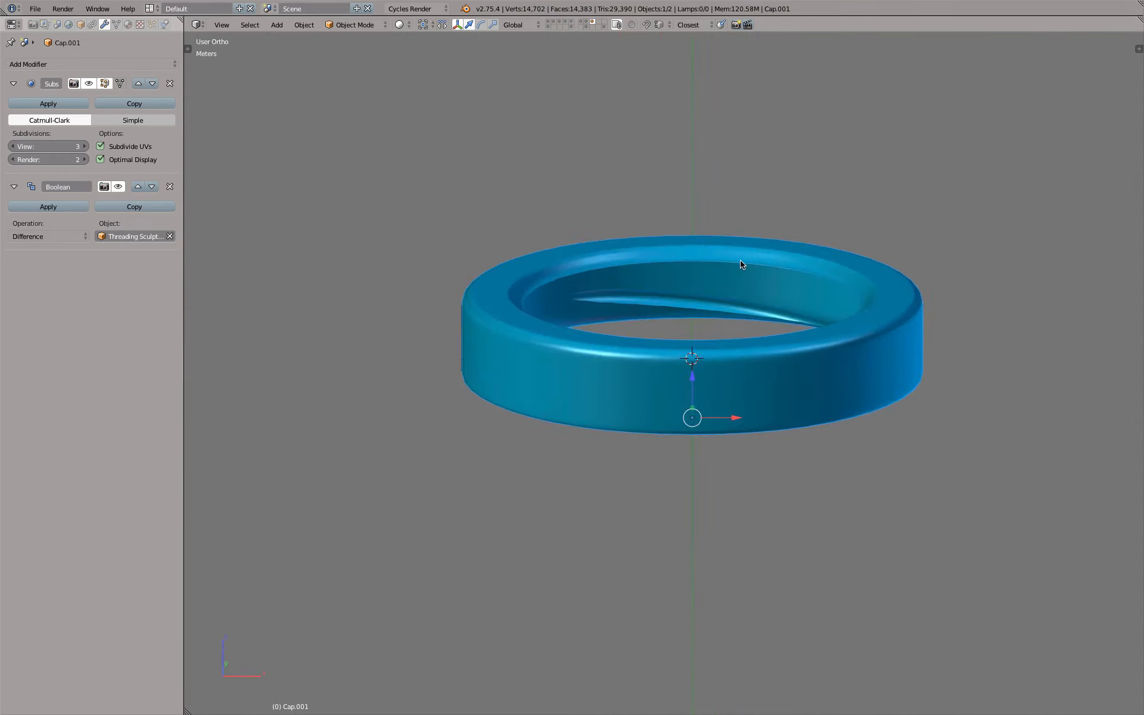